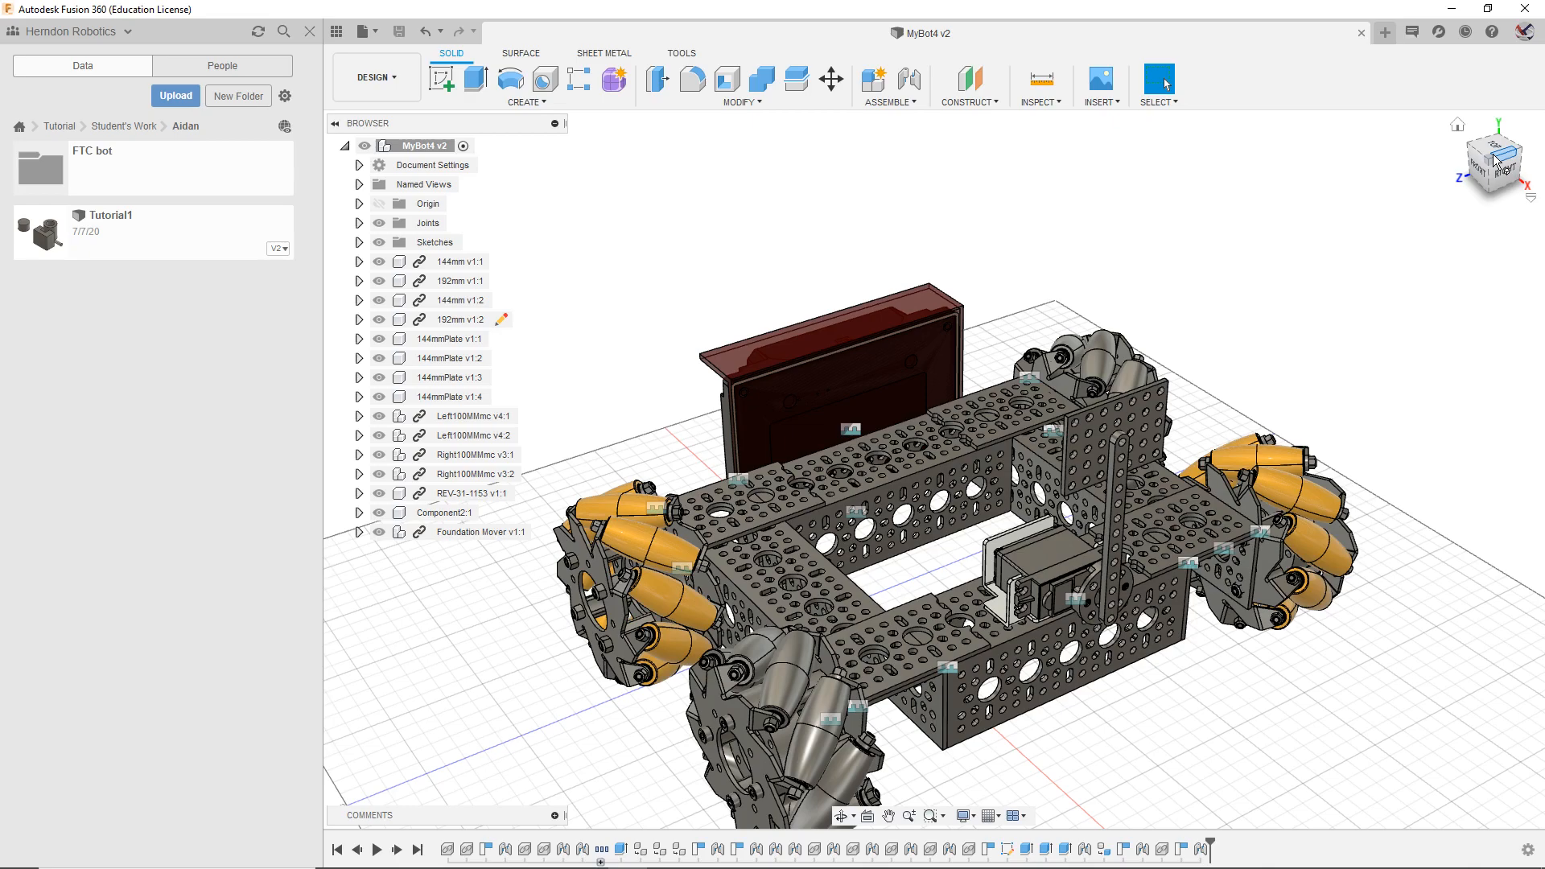
Step: Examine the assembled MyBot4 robot and the part files in the Tutorial project's Parts Catalog folder
middle_click_drag(1359, 268, 1327, 222)
left_click(1499, 153)
left_click_drag(1502, 149, 1513, 140)
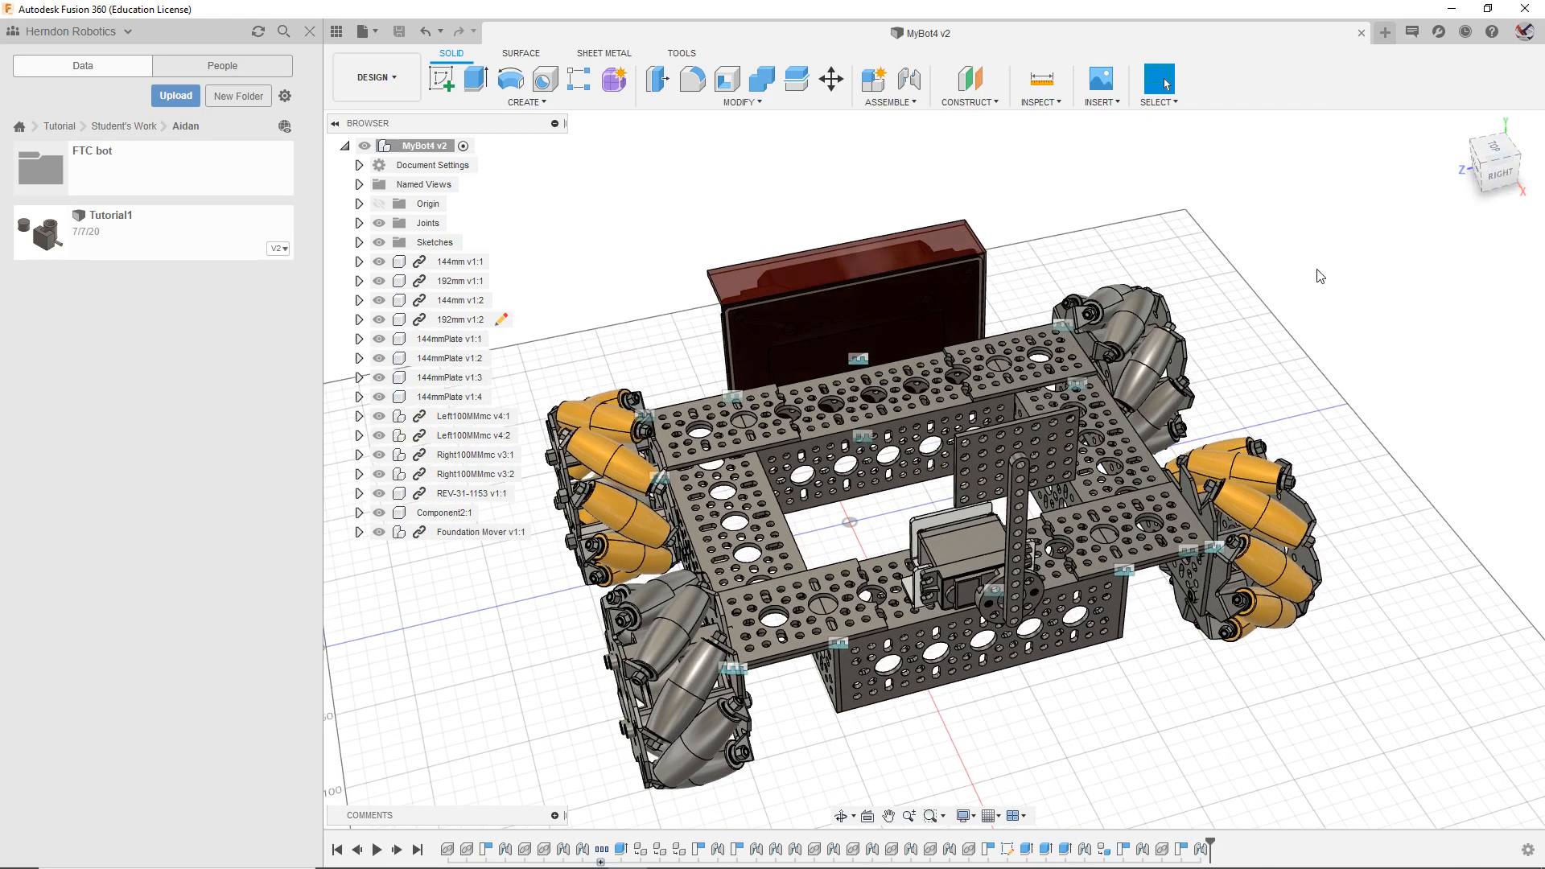
left_click(104, 127)
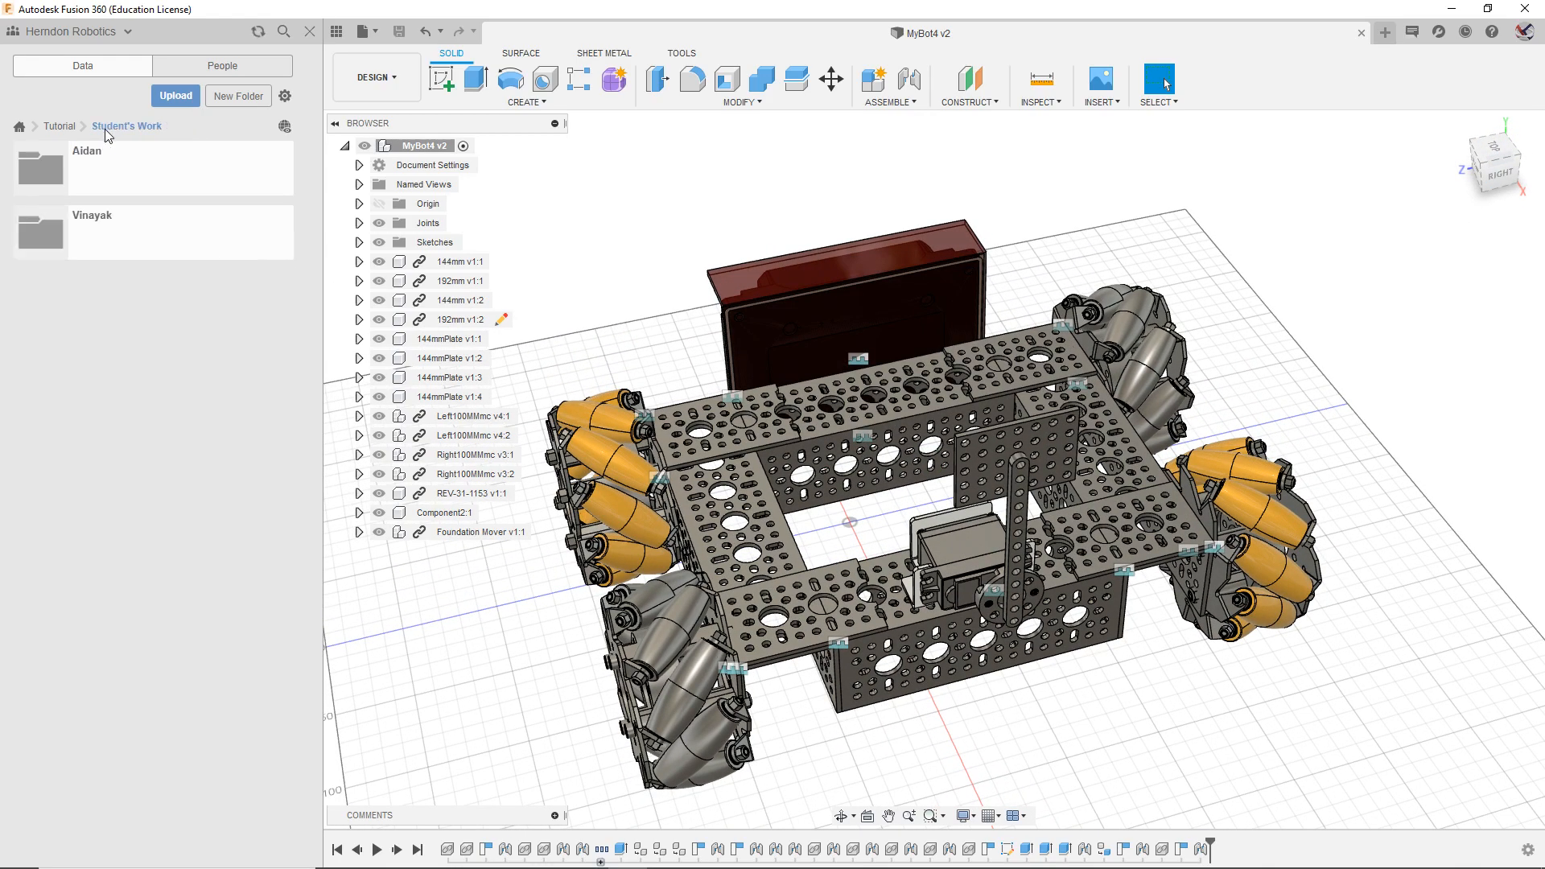
left_click(53, 127)
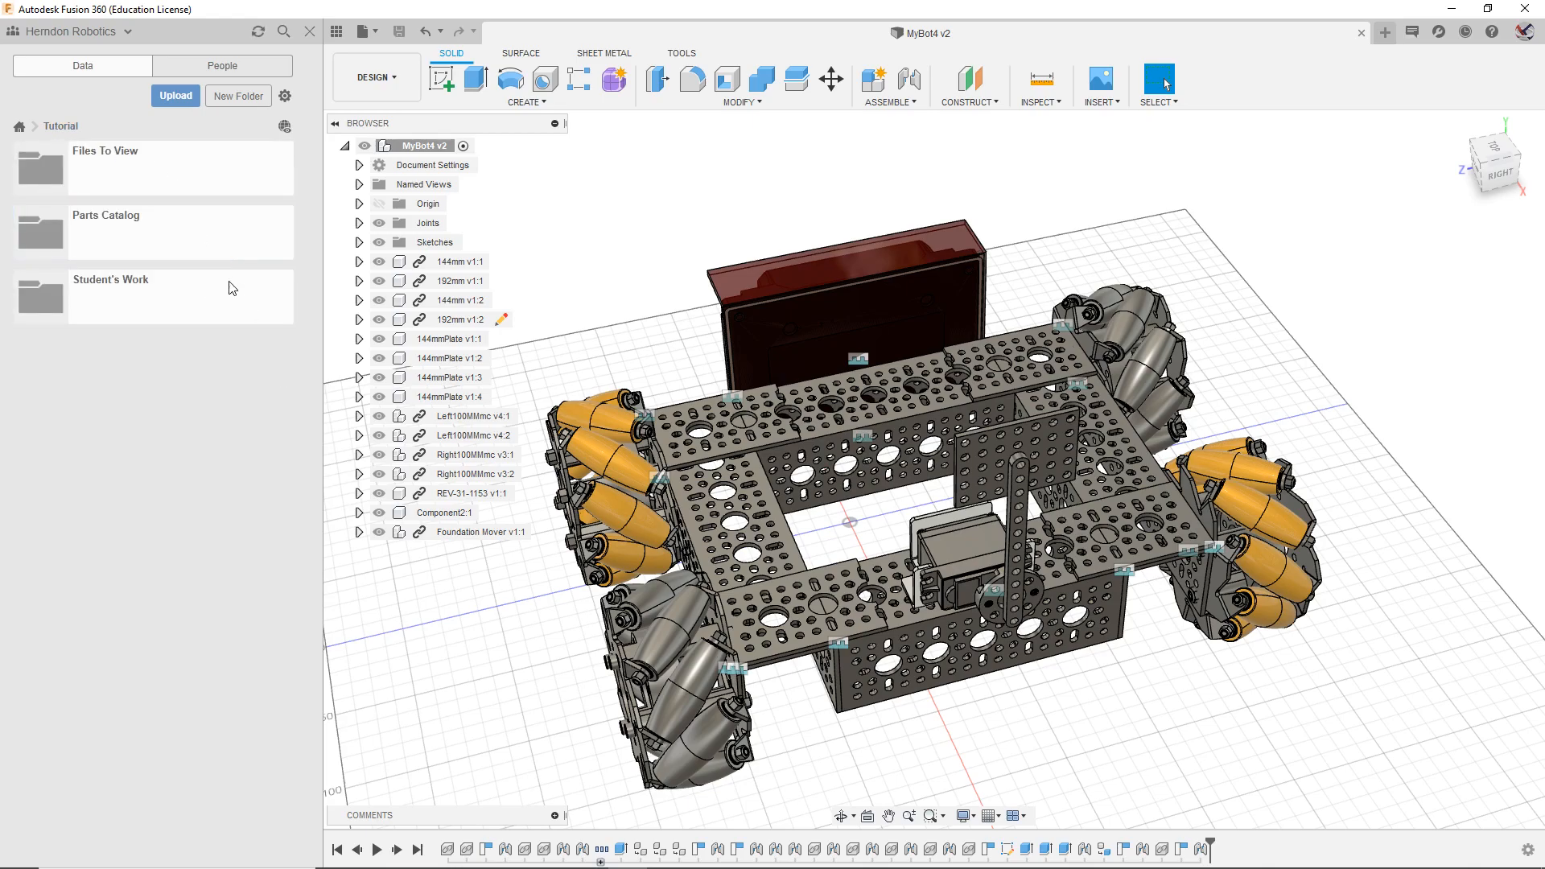
double_click(225, 230)
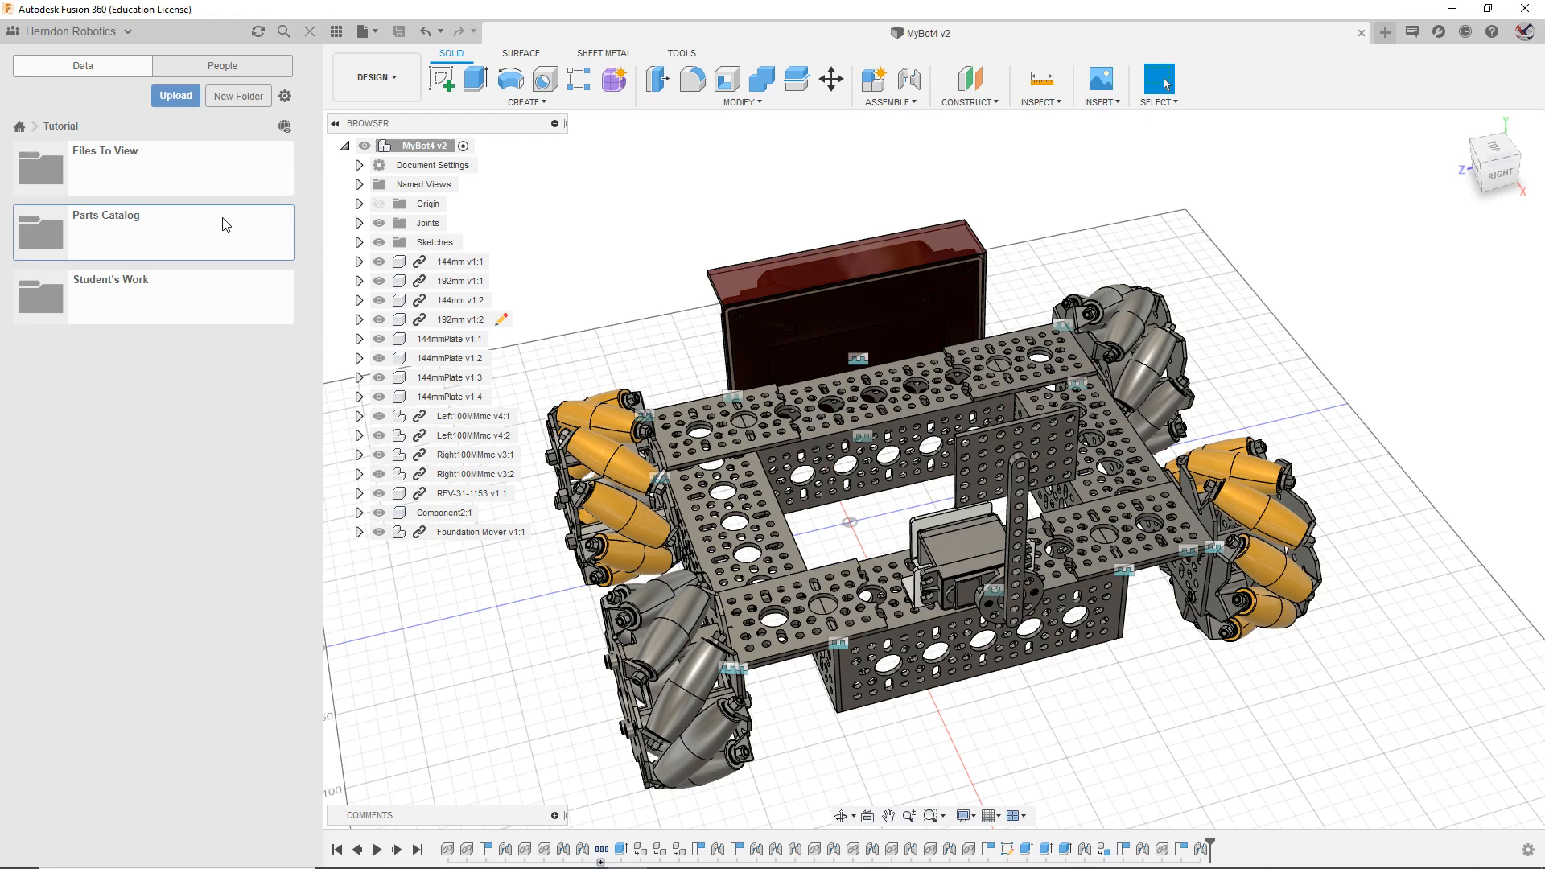
right_click(232, 498)
left_click(167, 598)
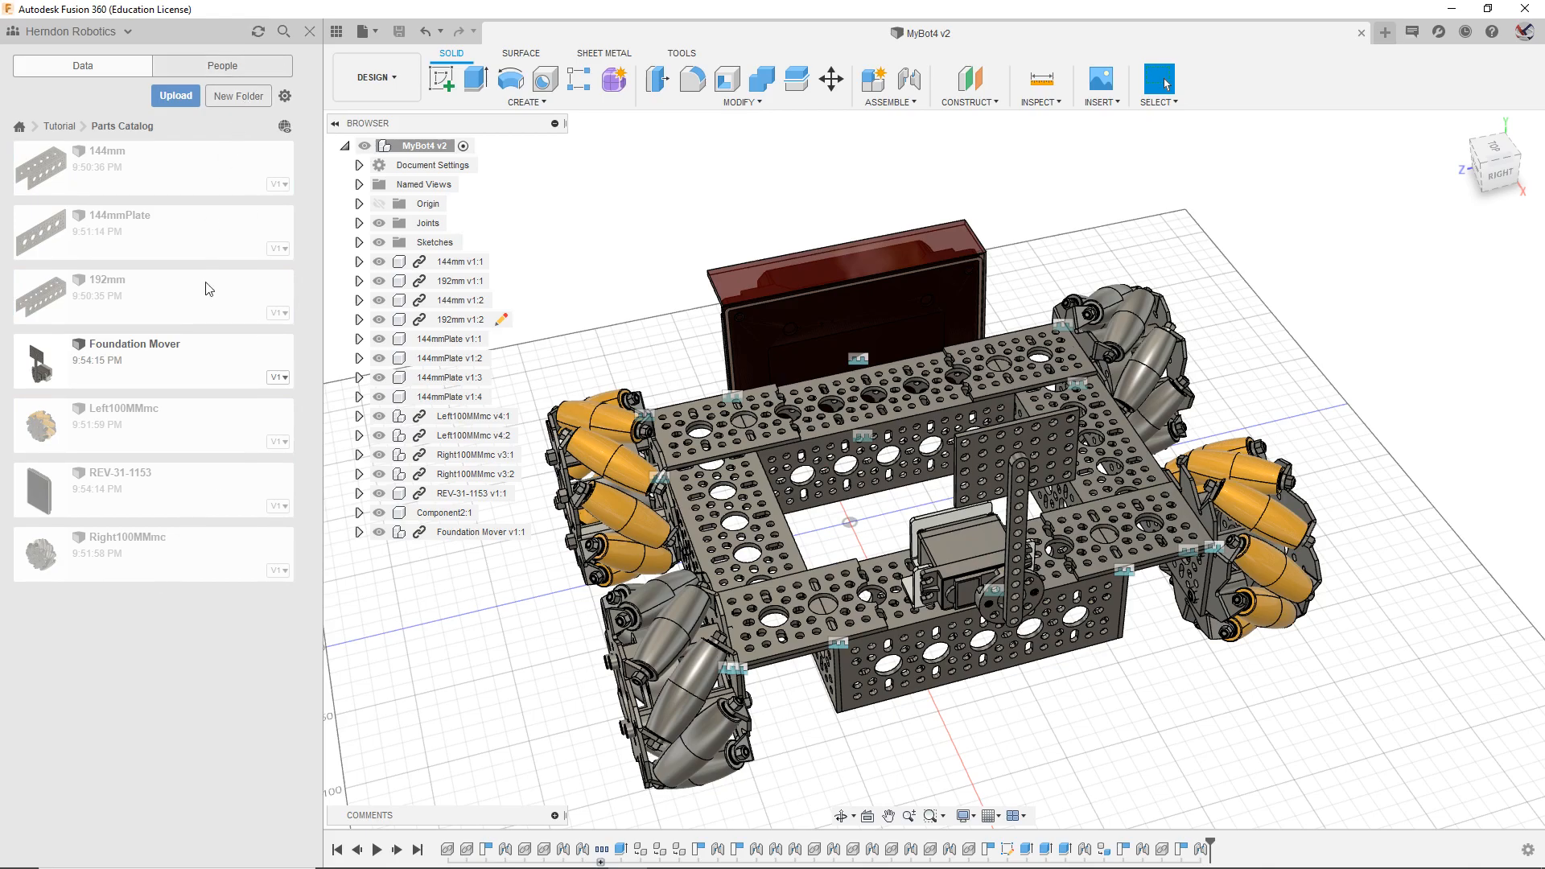
left_click(58, 129)
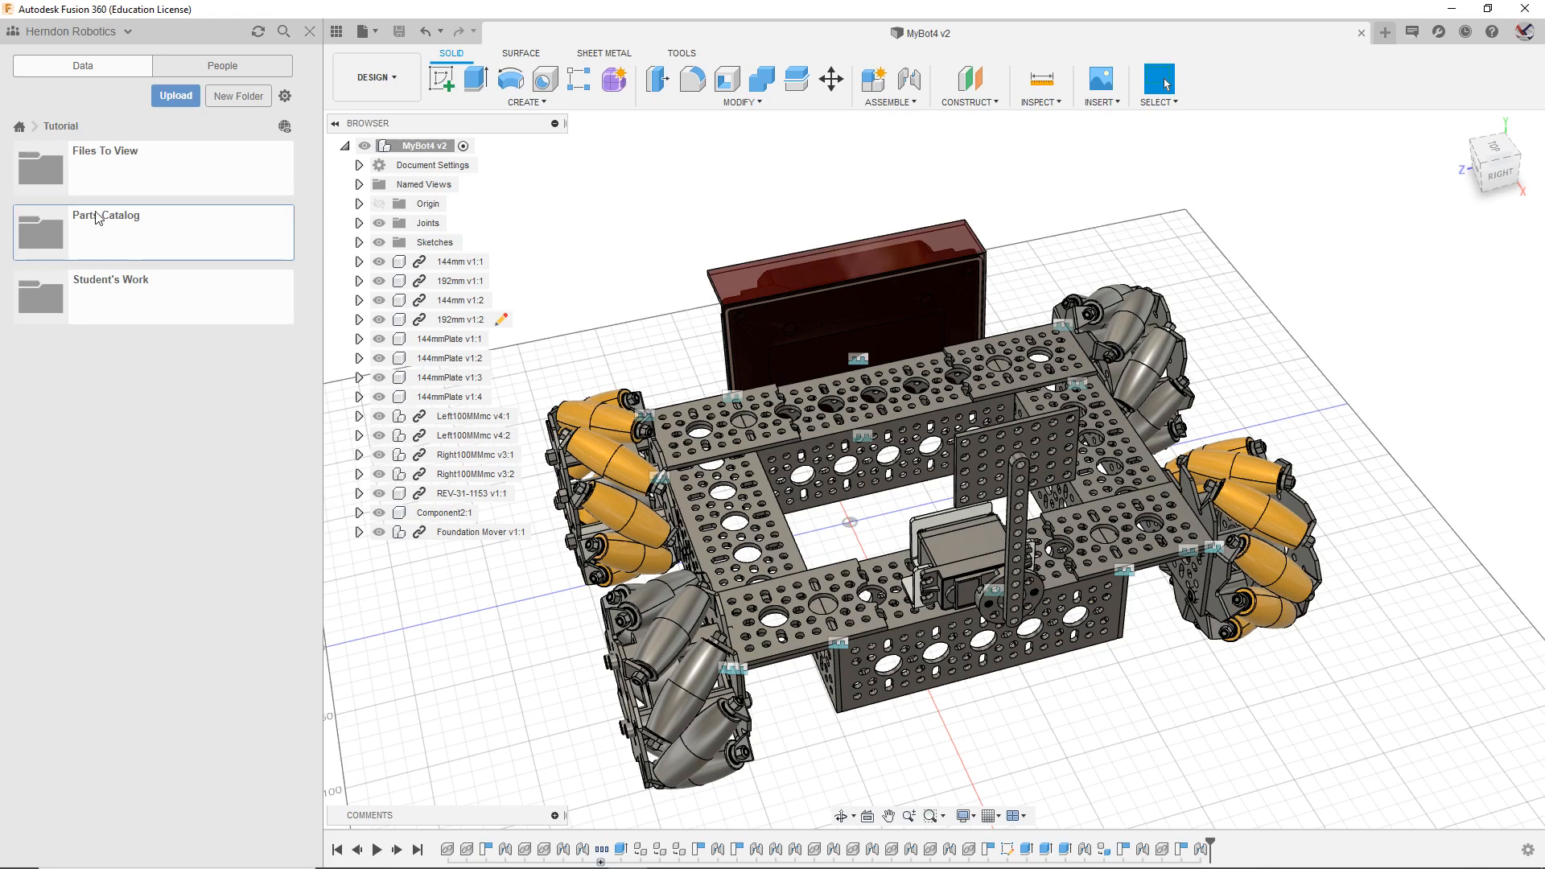
Step: Create a folder named "FTC bot again" inside the first student's folder under Student's Work
left_click(124, 288)
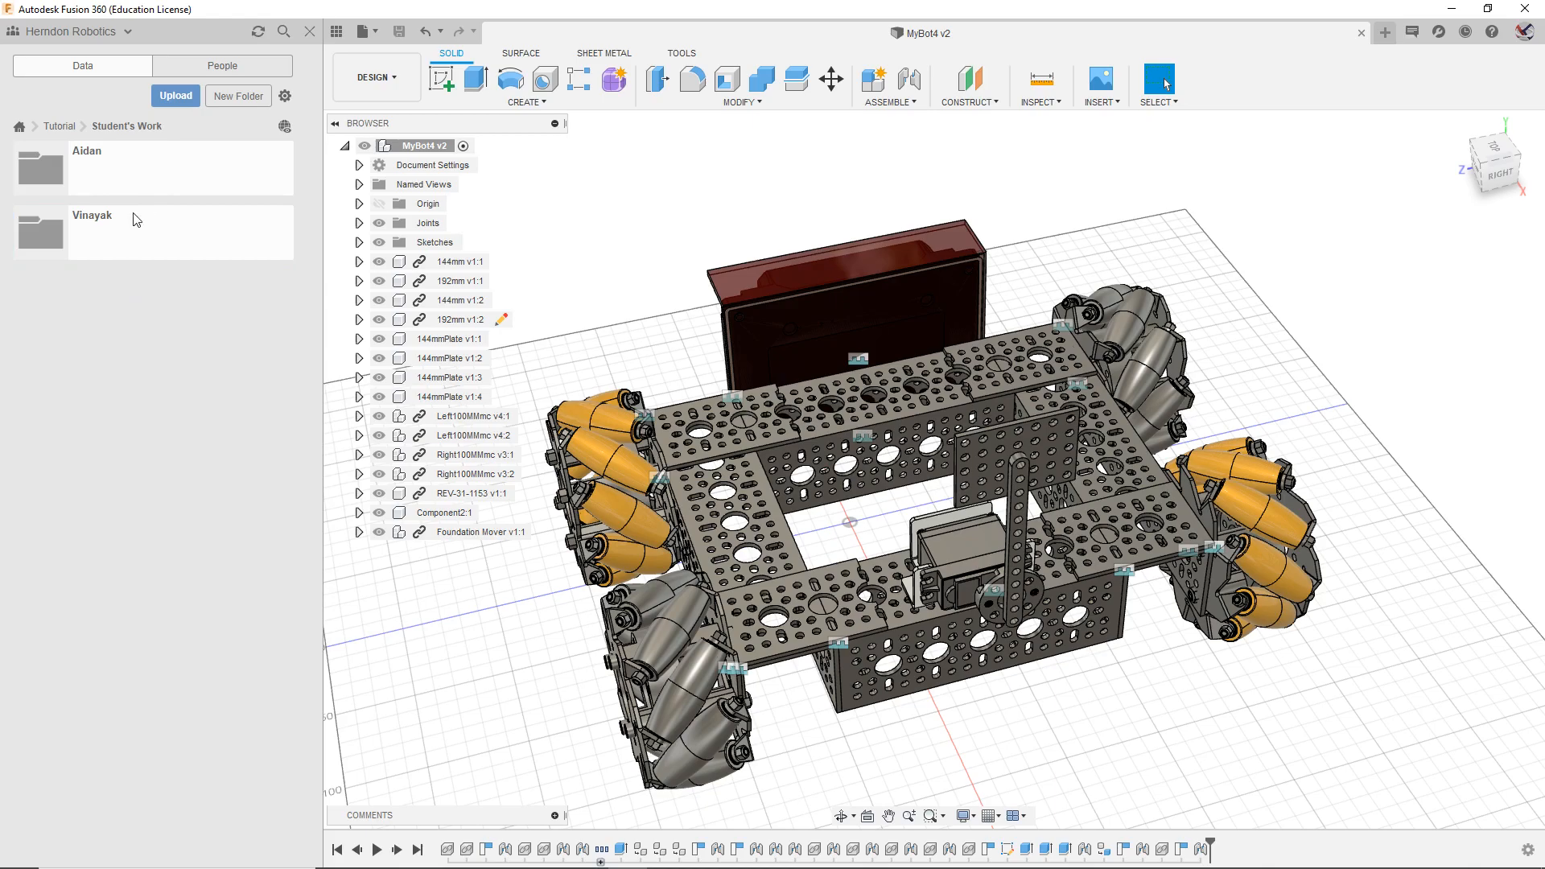
left_click(107, 157)
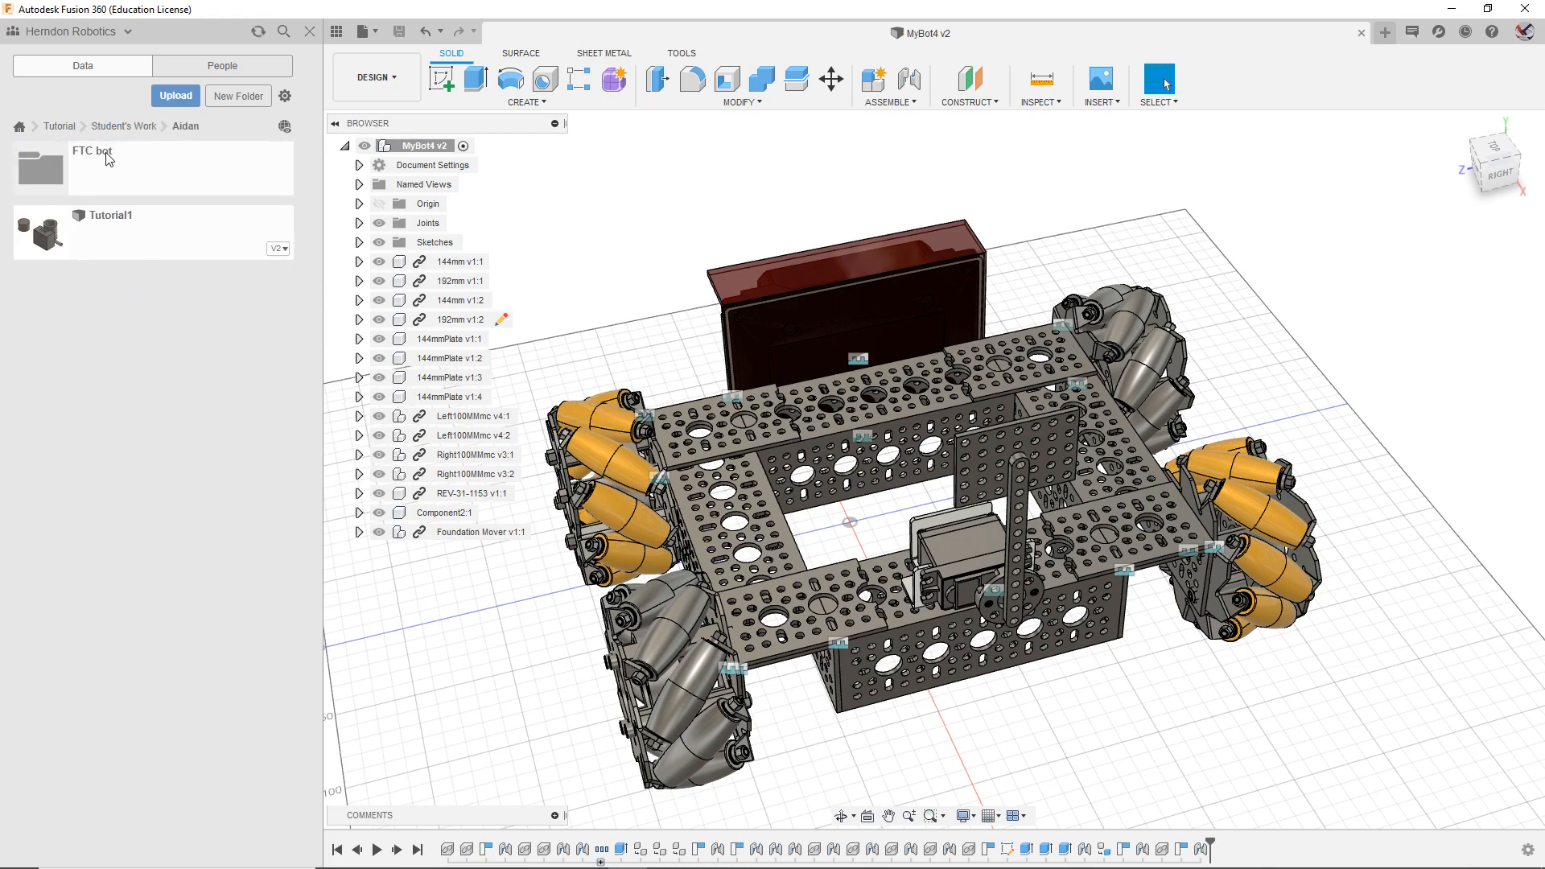
left_click(238, 96)
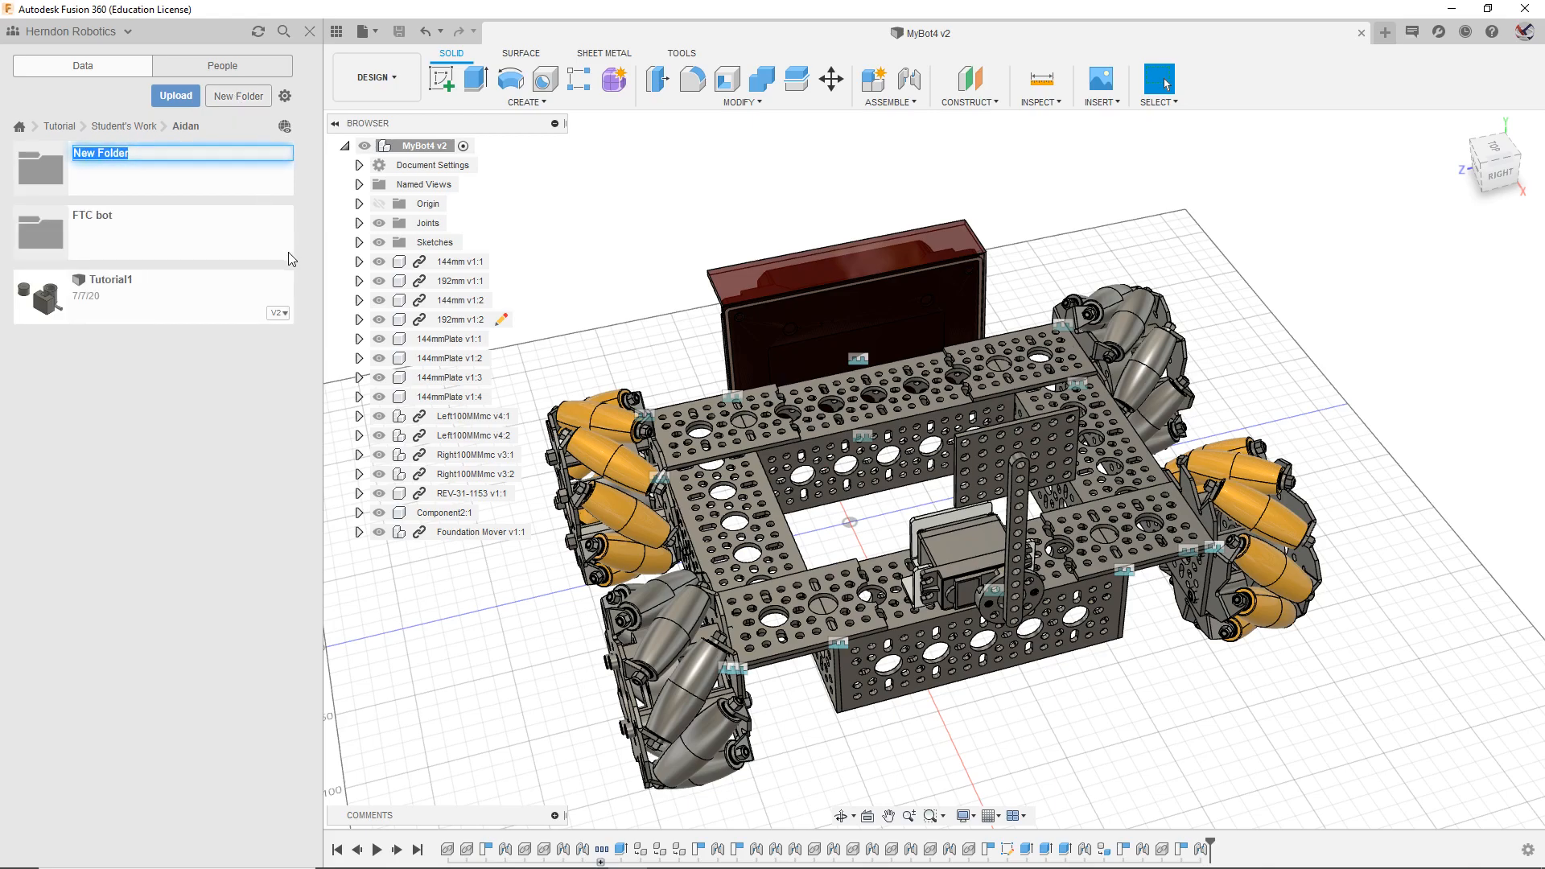
type("FTC ")
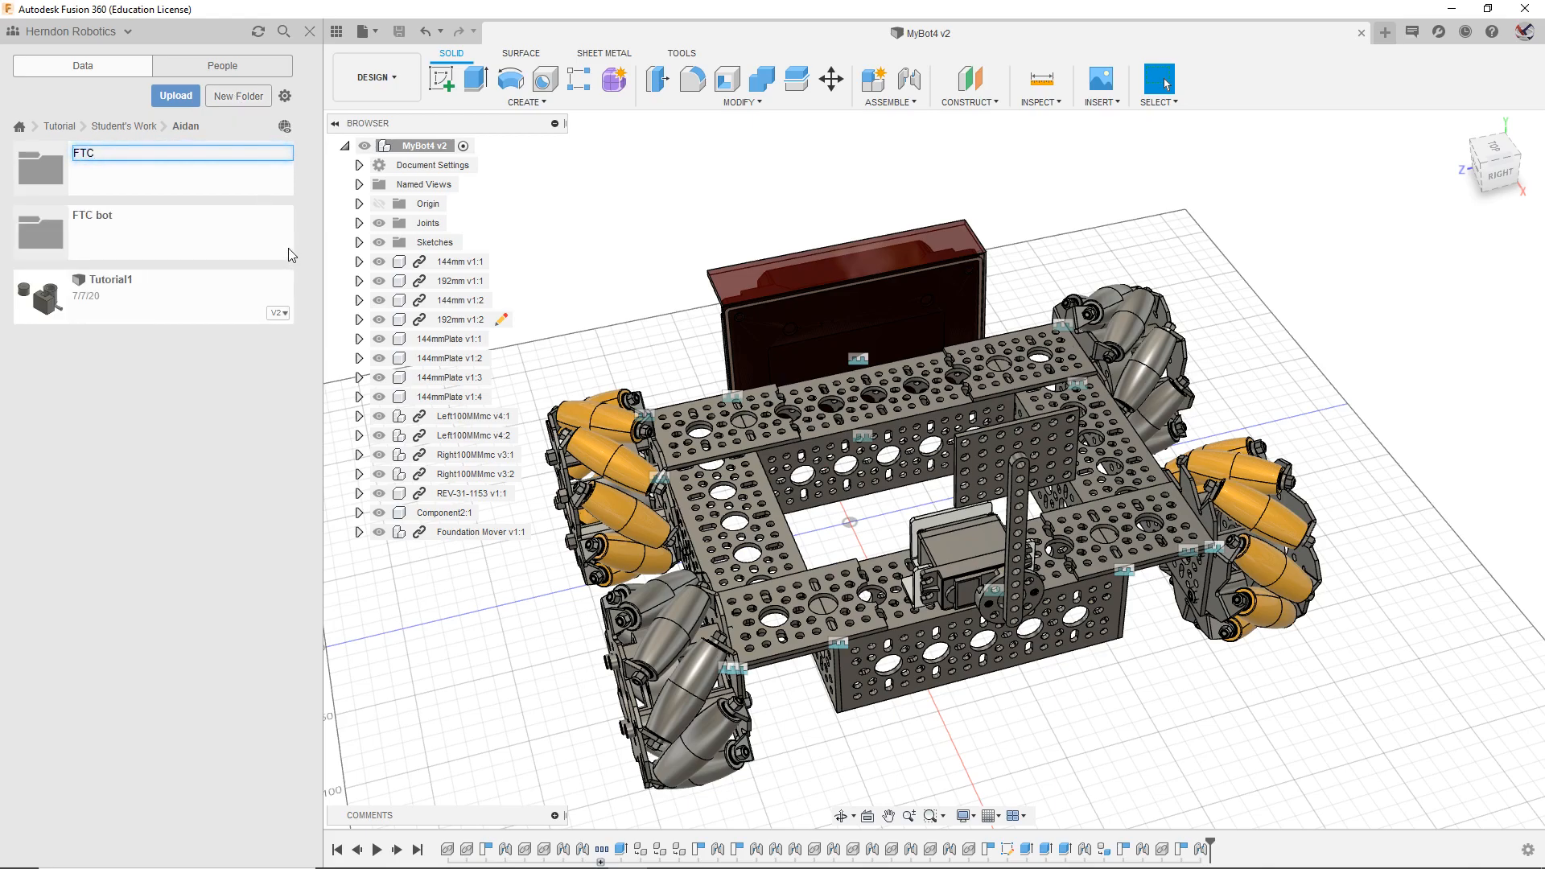
type("bot")
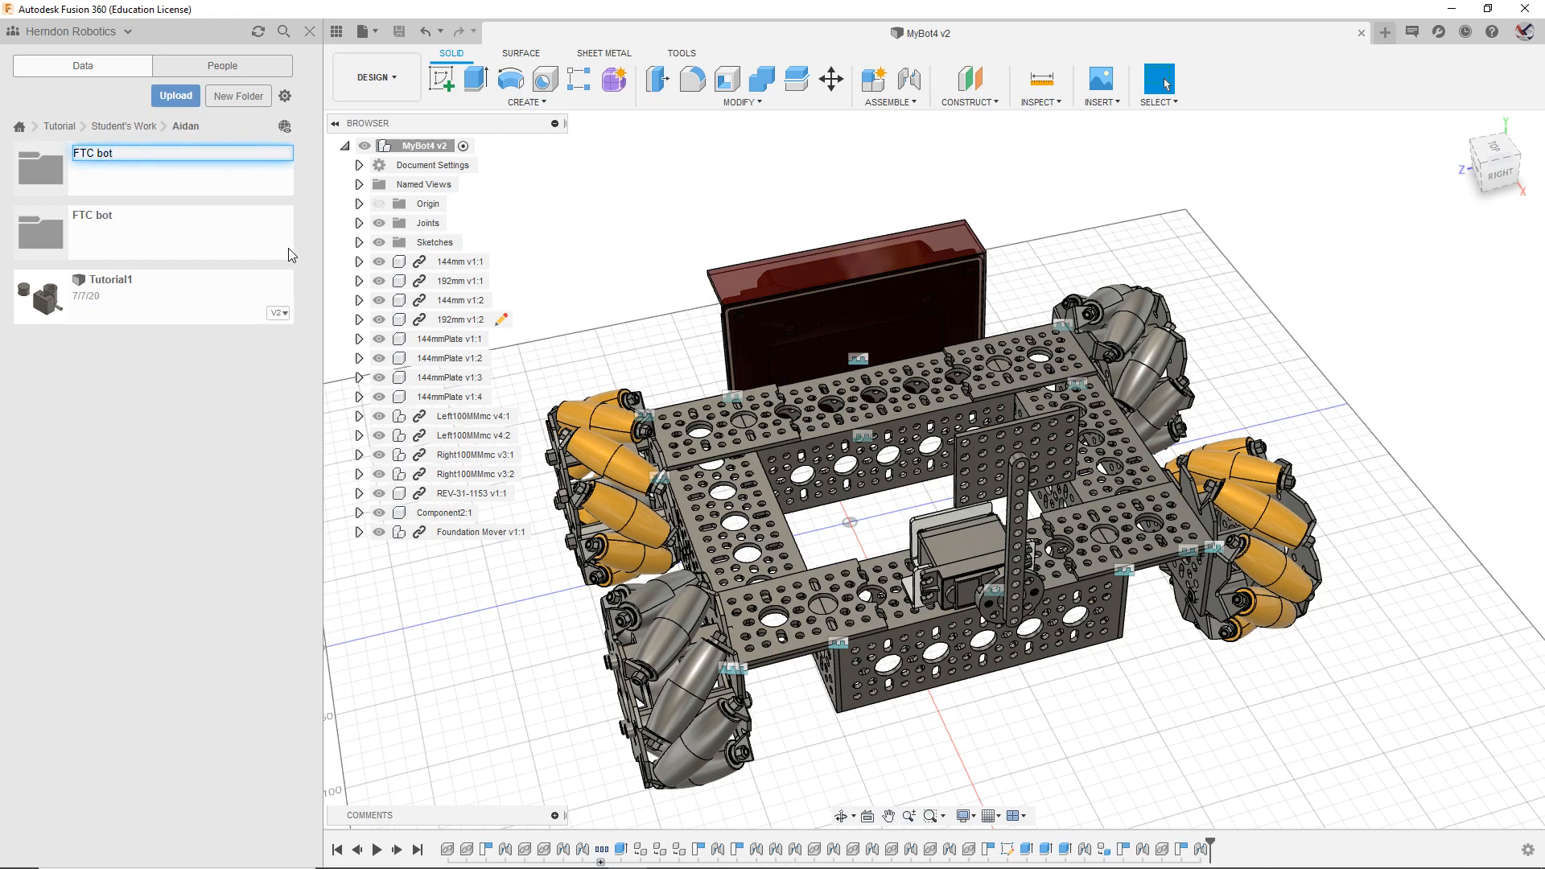
type(" again")
key("Return")
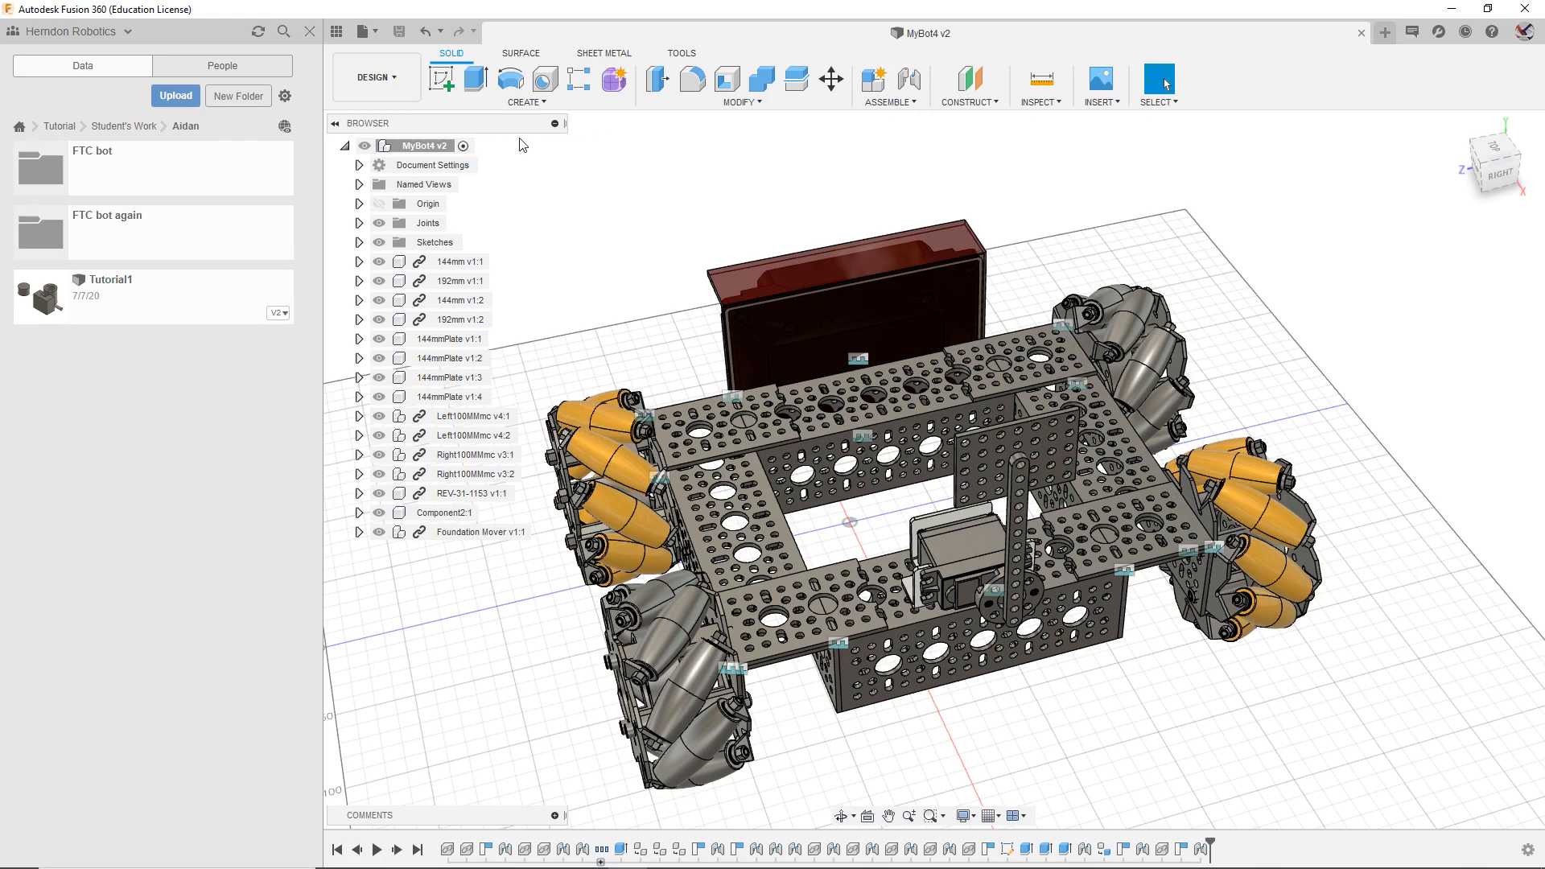
Step: Create a new design and save it as MyBot1 in the FTC bot again folder
left_click(147, 212)
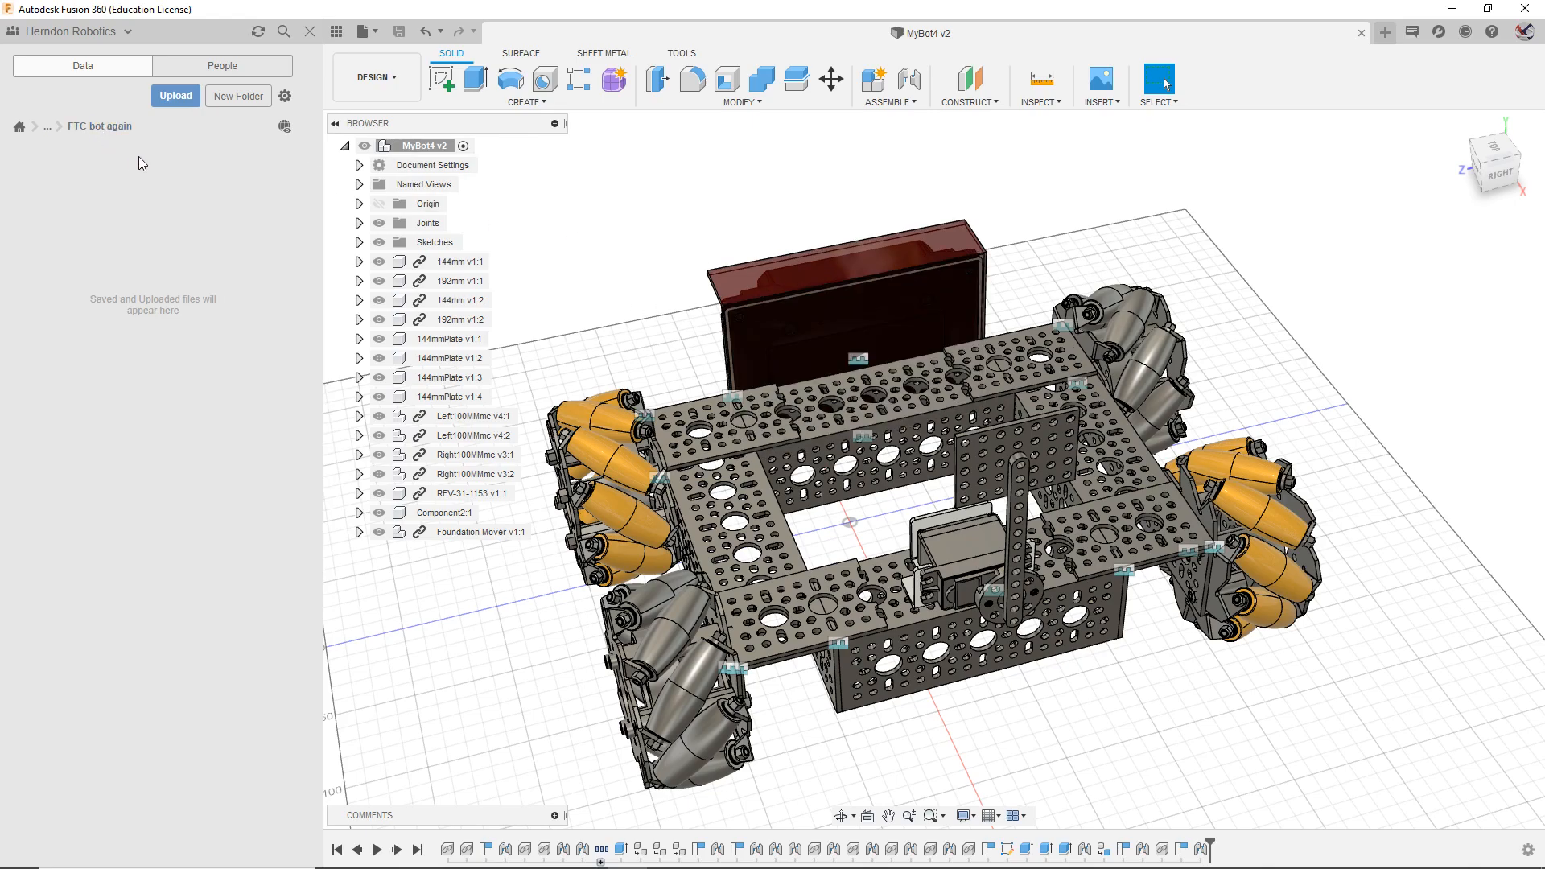
left_click(1385, 32)
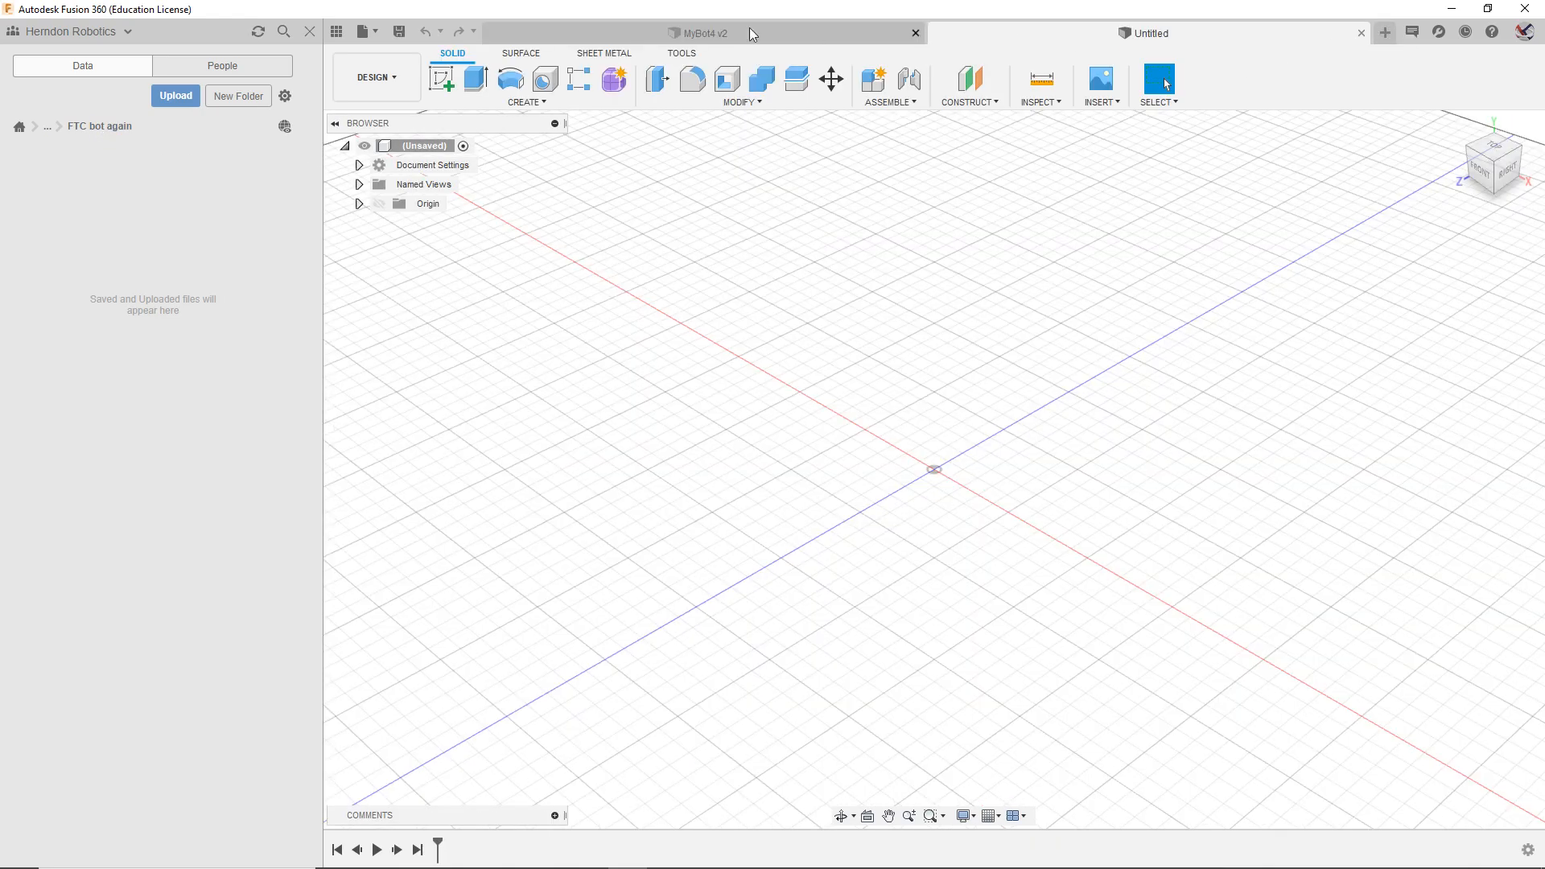
left_click(814, 33)
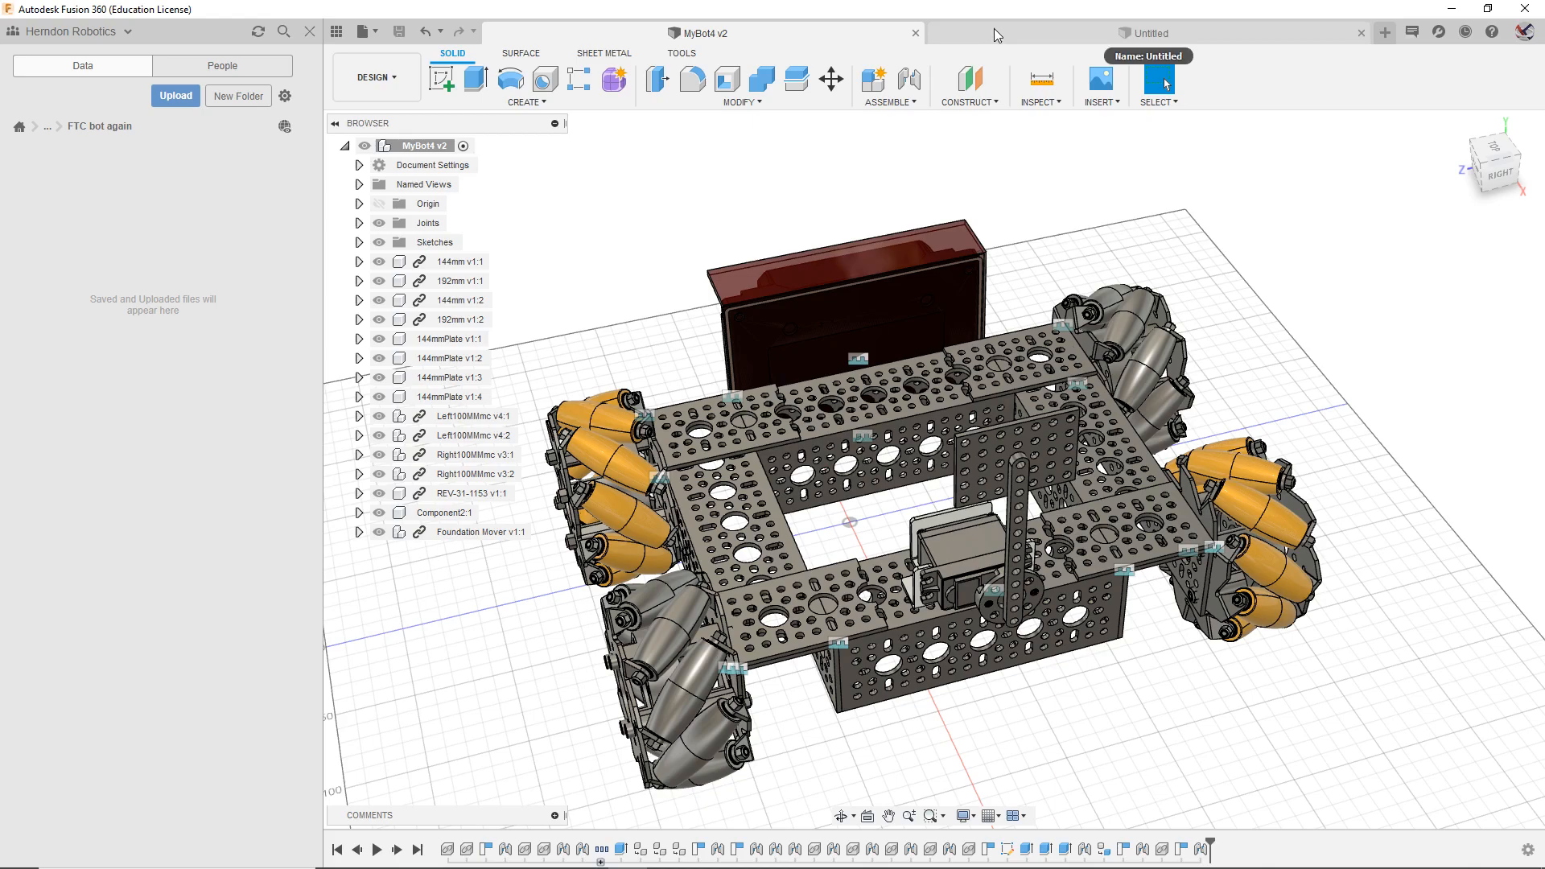
left_click(996, 34)
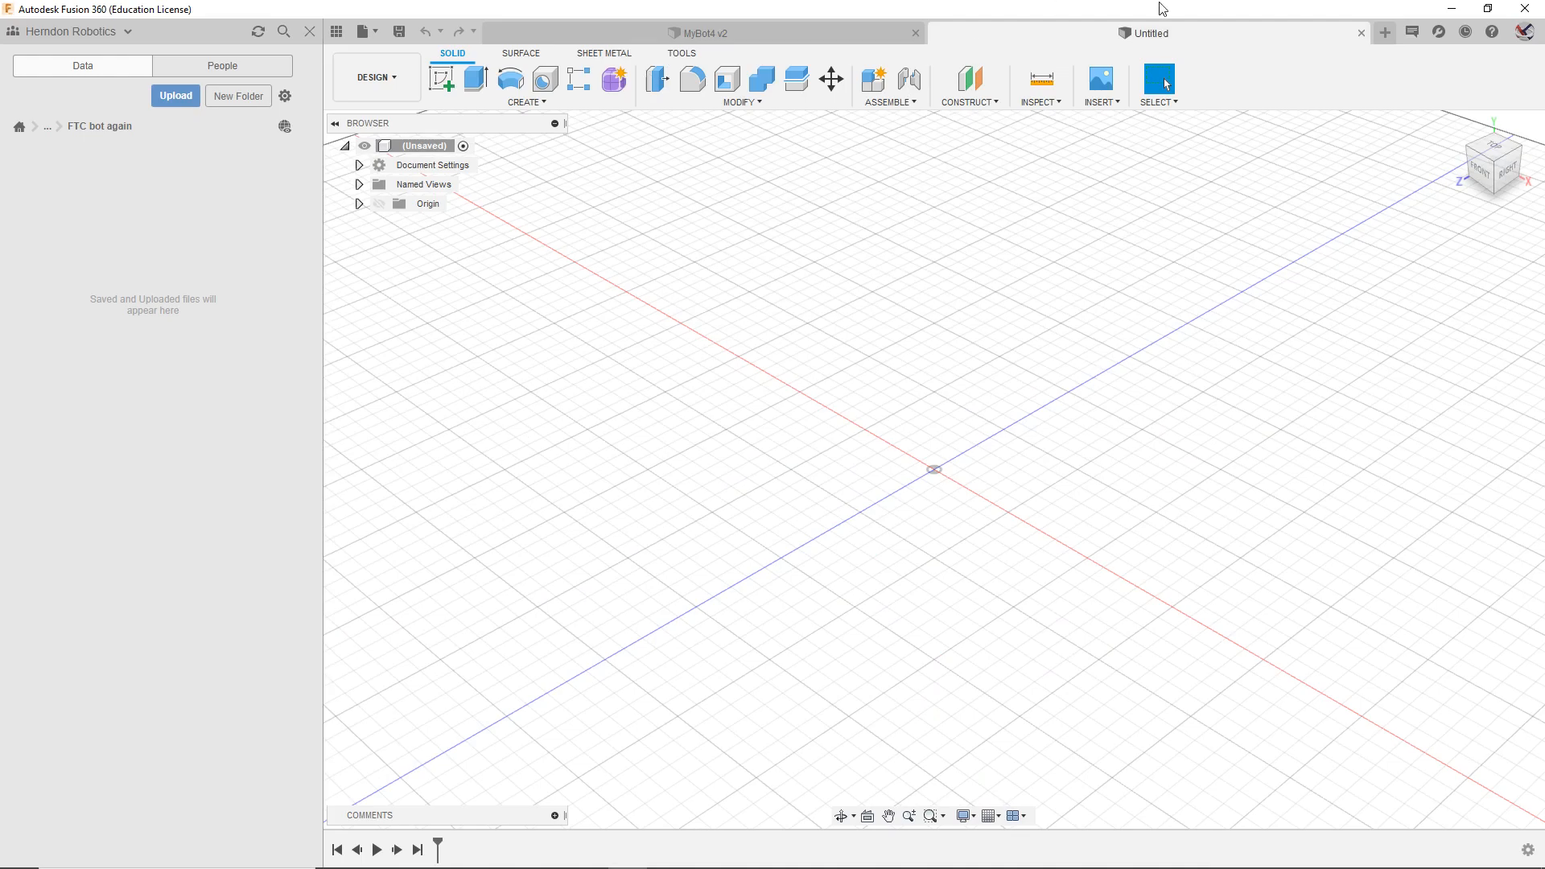
left_click(400, 31)
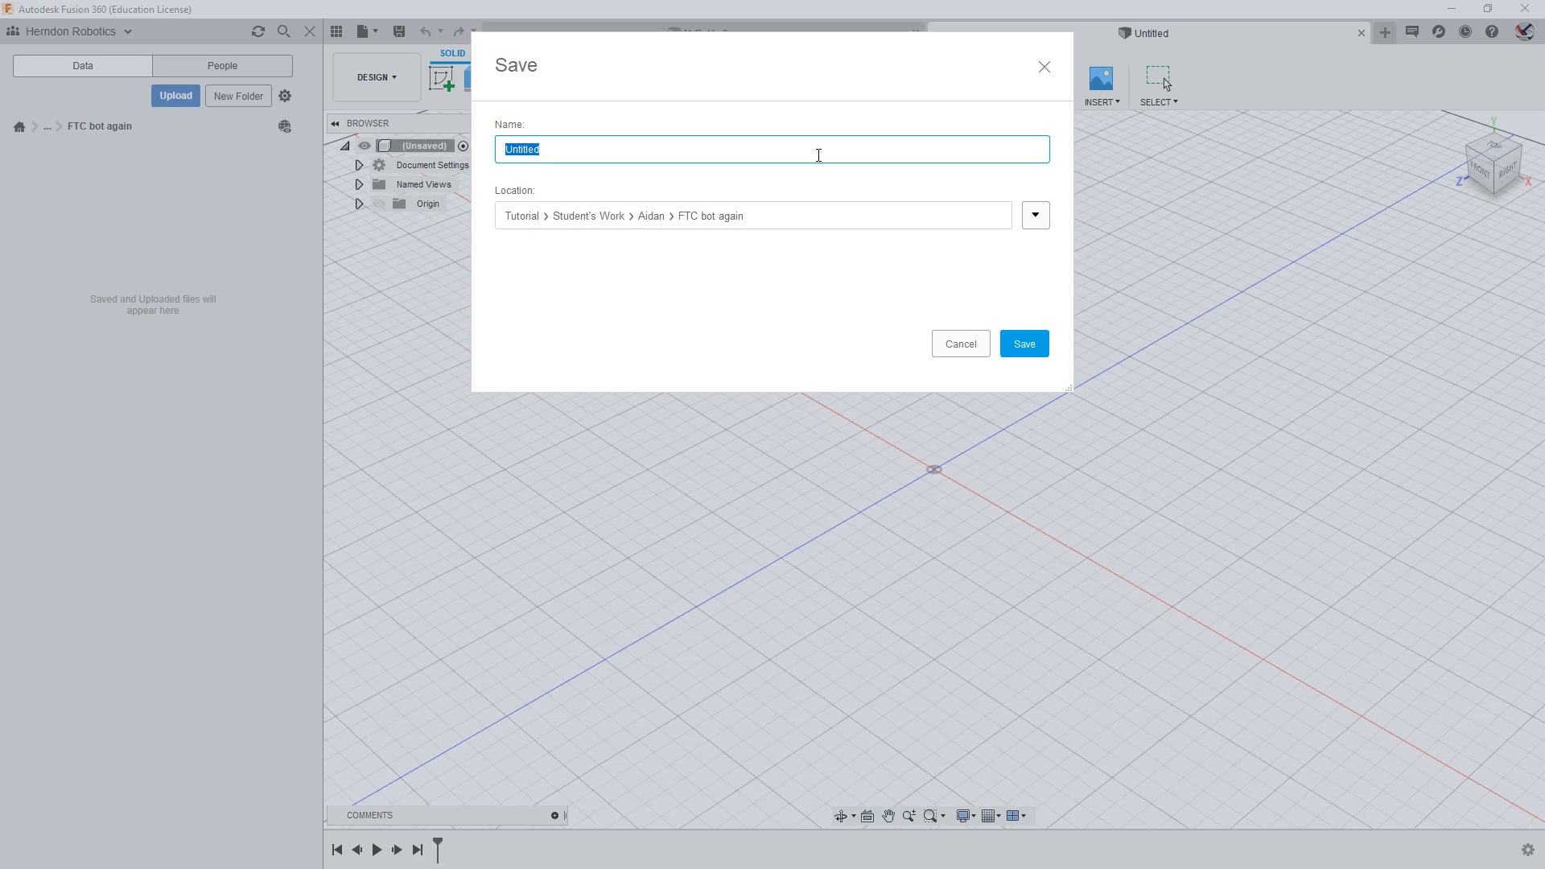
type("MyBot1")
key("Return")
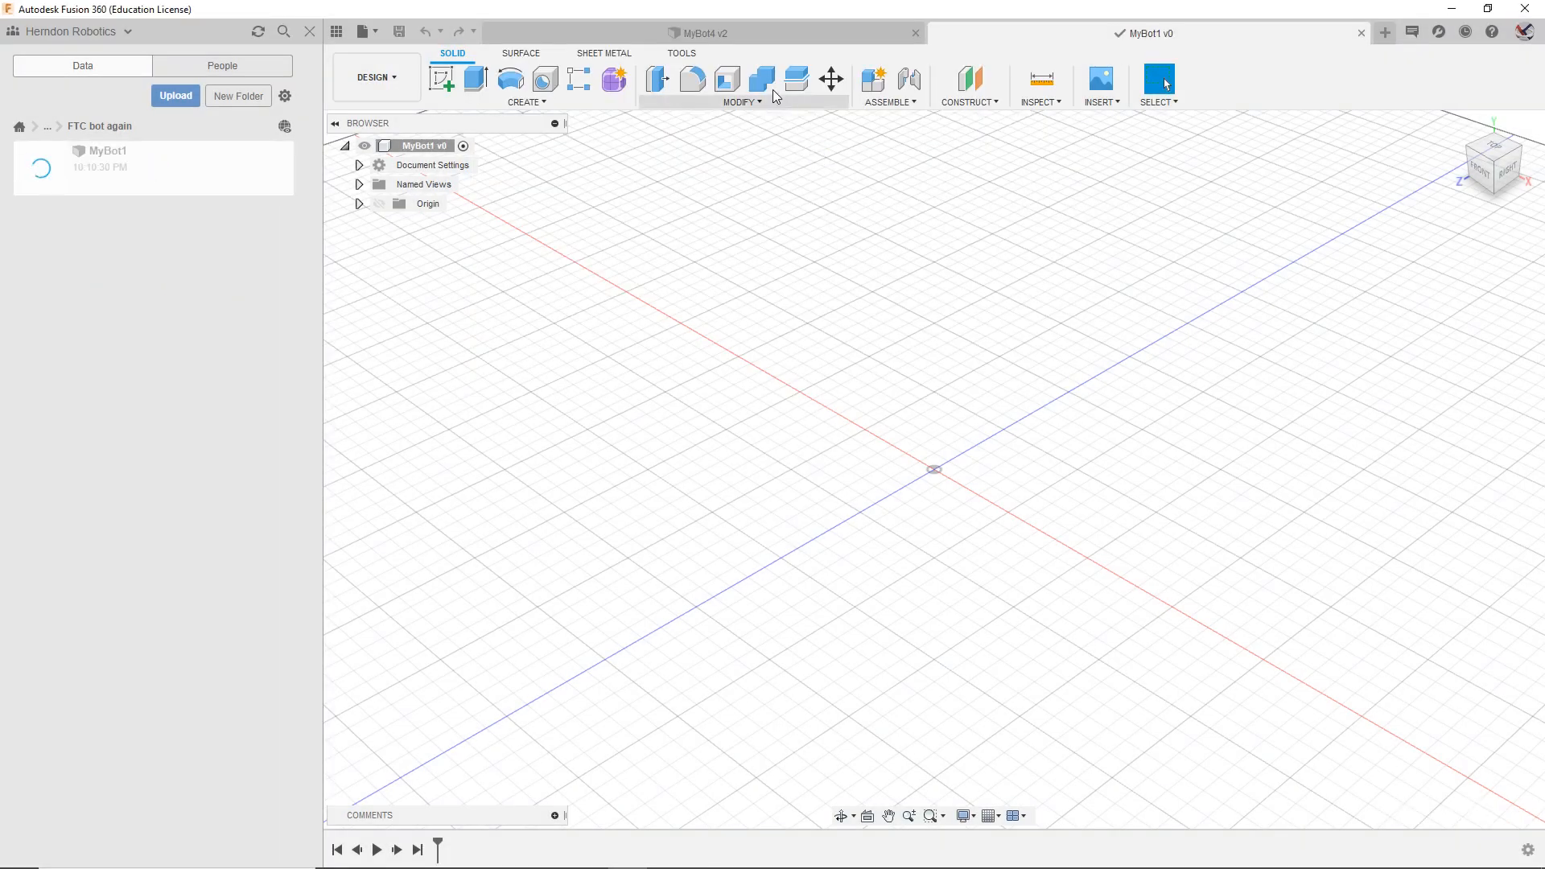
Step: Review the saved robot designs in the FTC bot folder and return to the new MyBot1 design
left_click(737, 29)
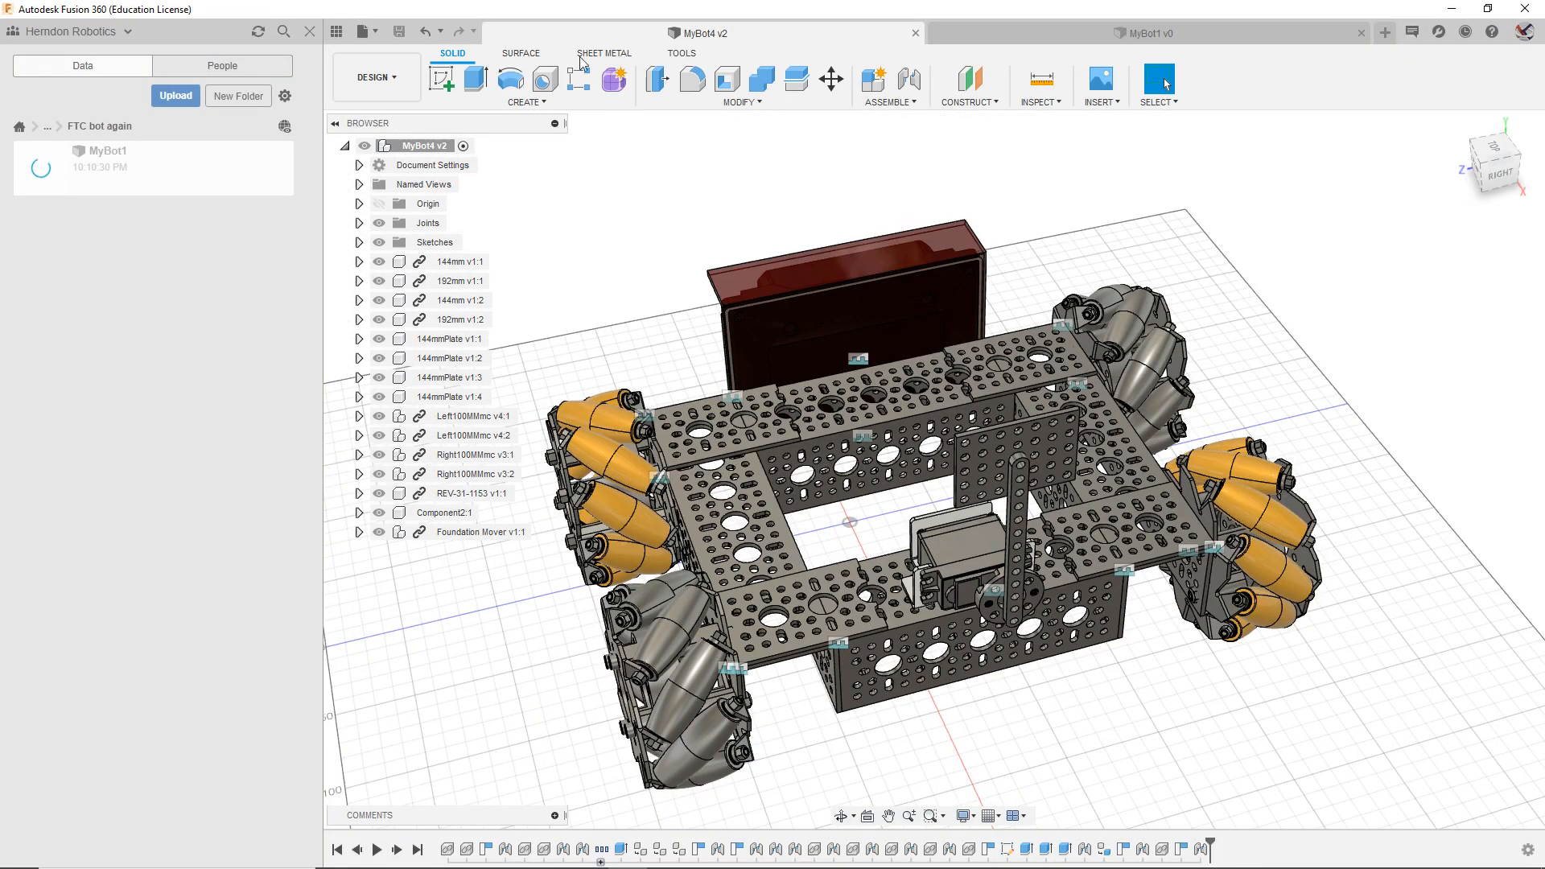
left_click(51, 127)
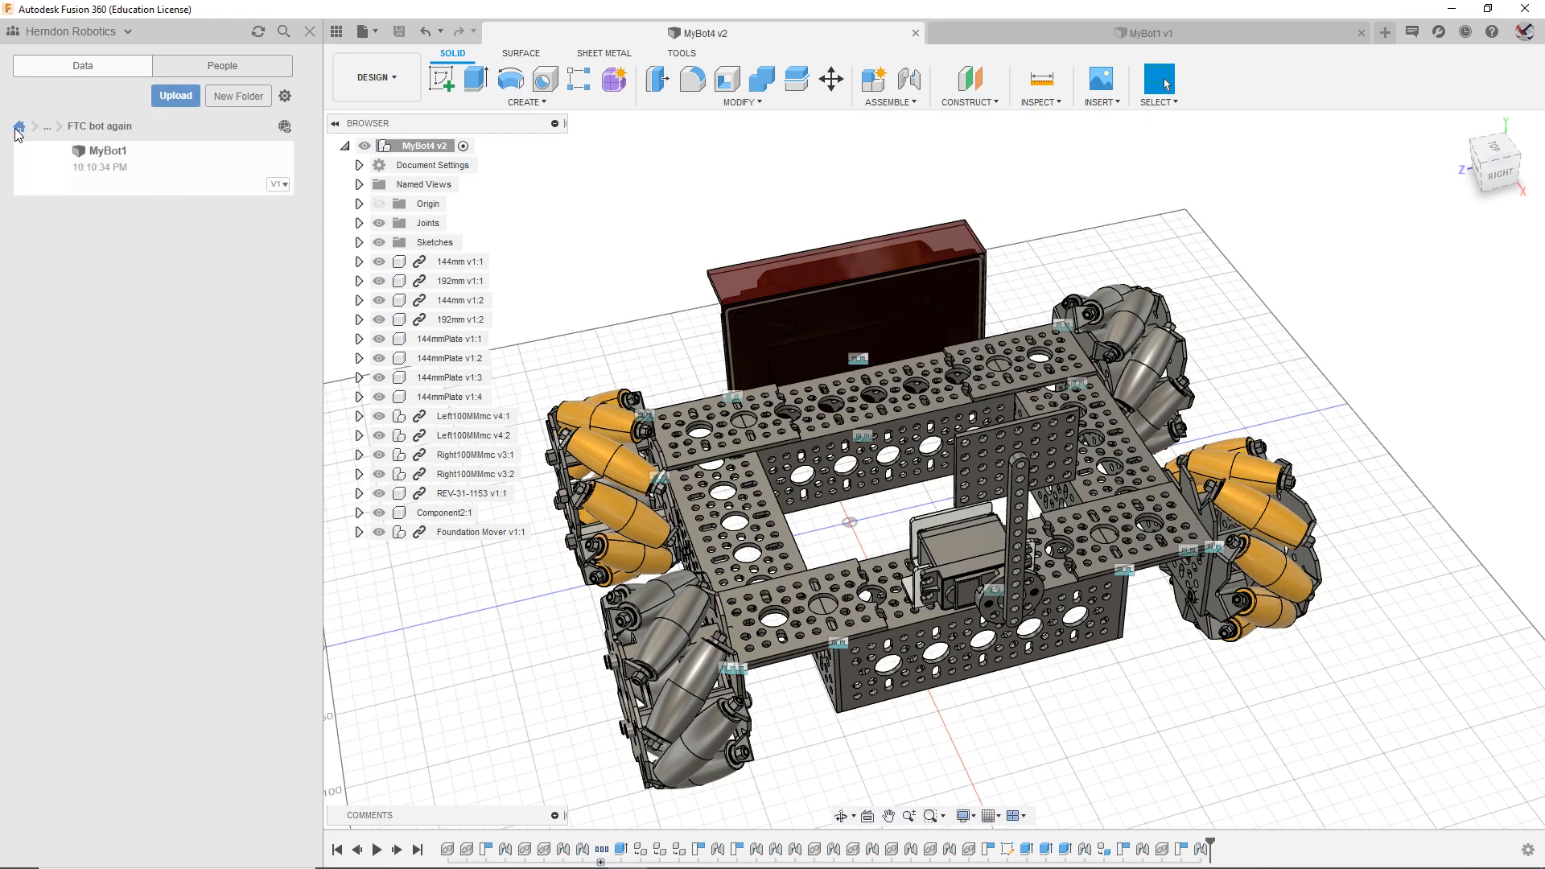
left_click(60, 127)
left_click(90, 127)
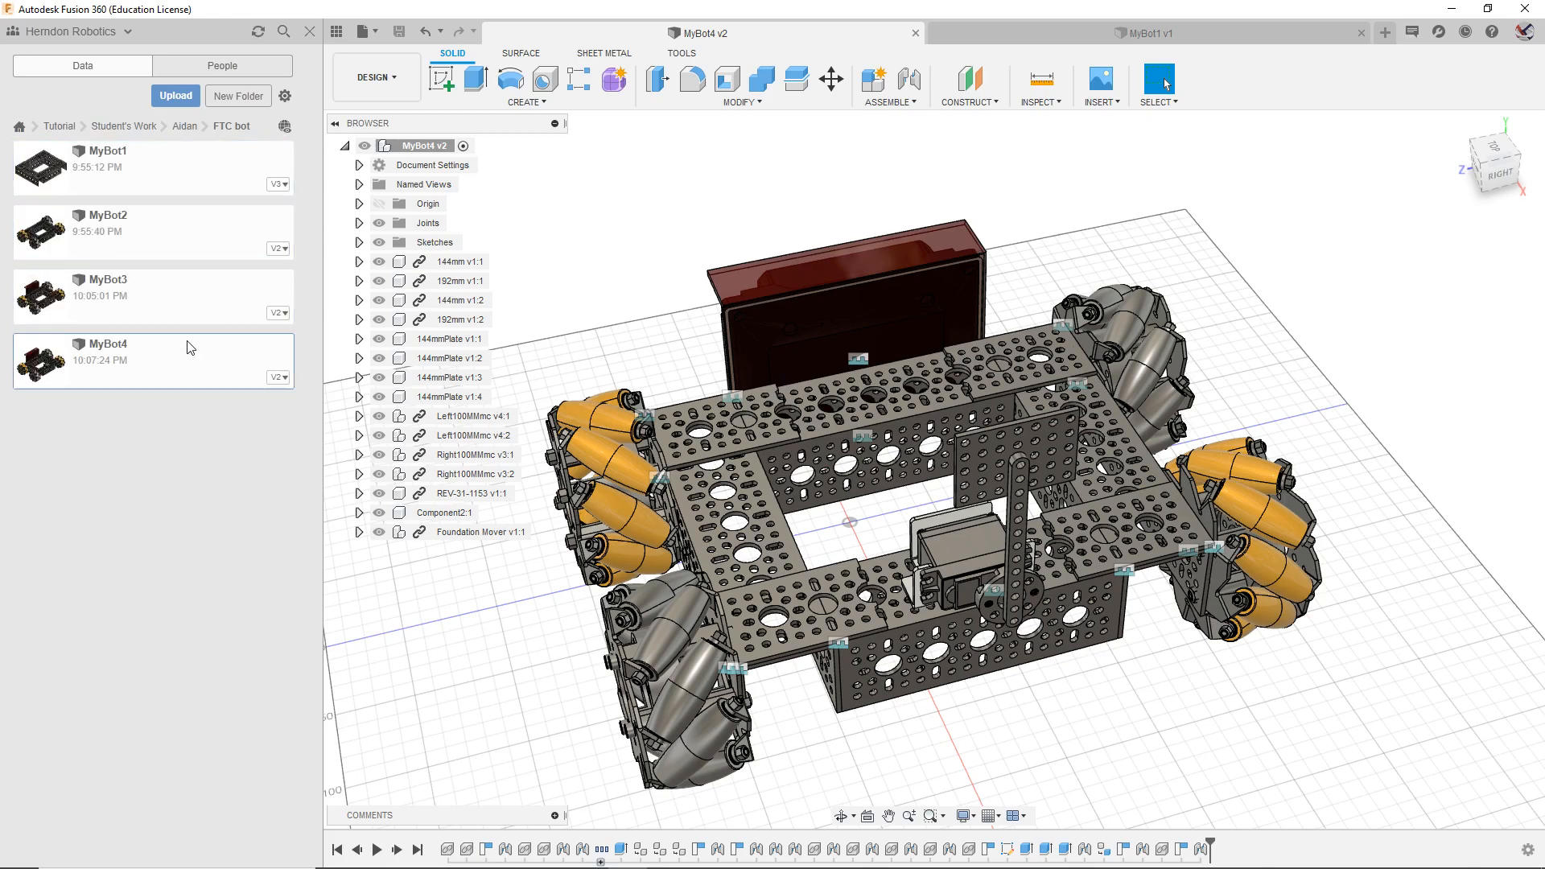
left_click(1122, 32)
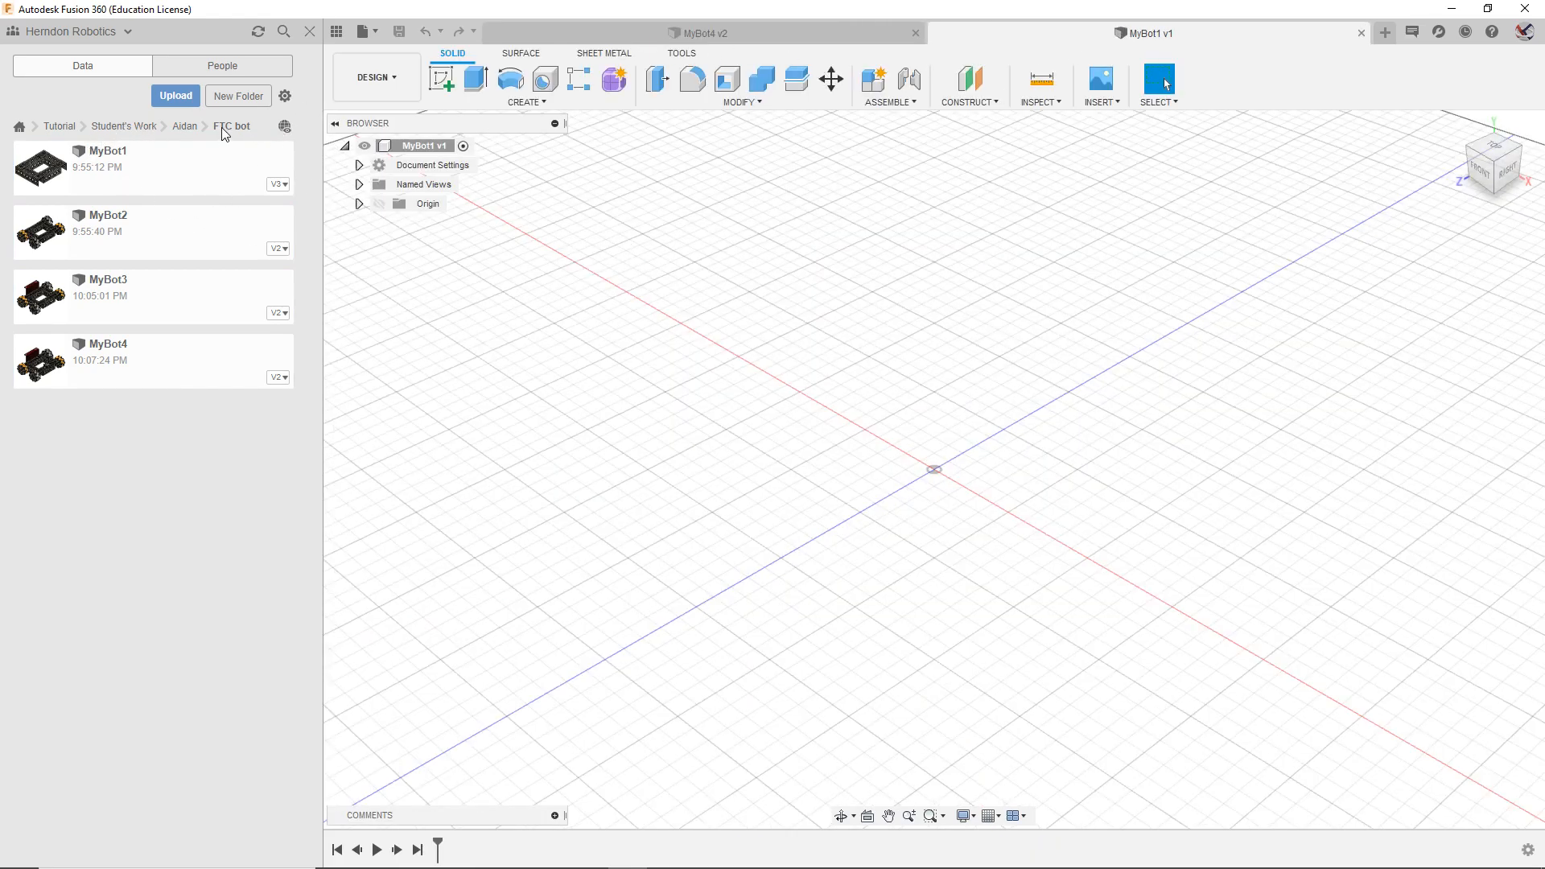
Step: Open the Tutorial project's Parts Catalog folder, keeping the empty MyBot1 as the active design after a look at MyBot4
left_click(128, 126)
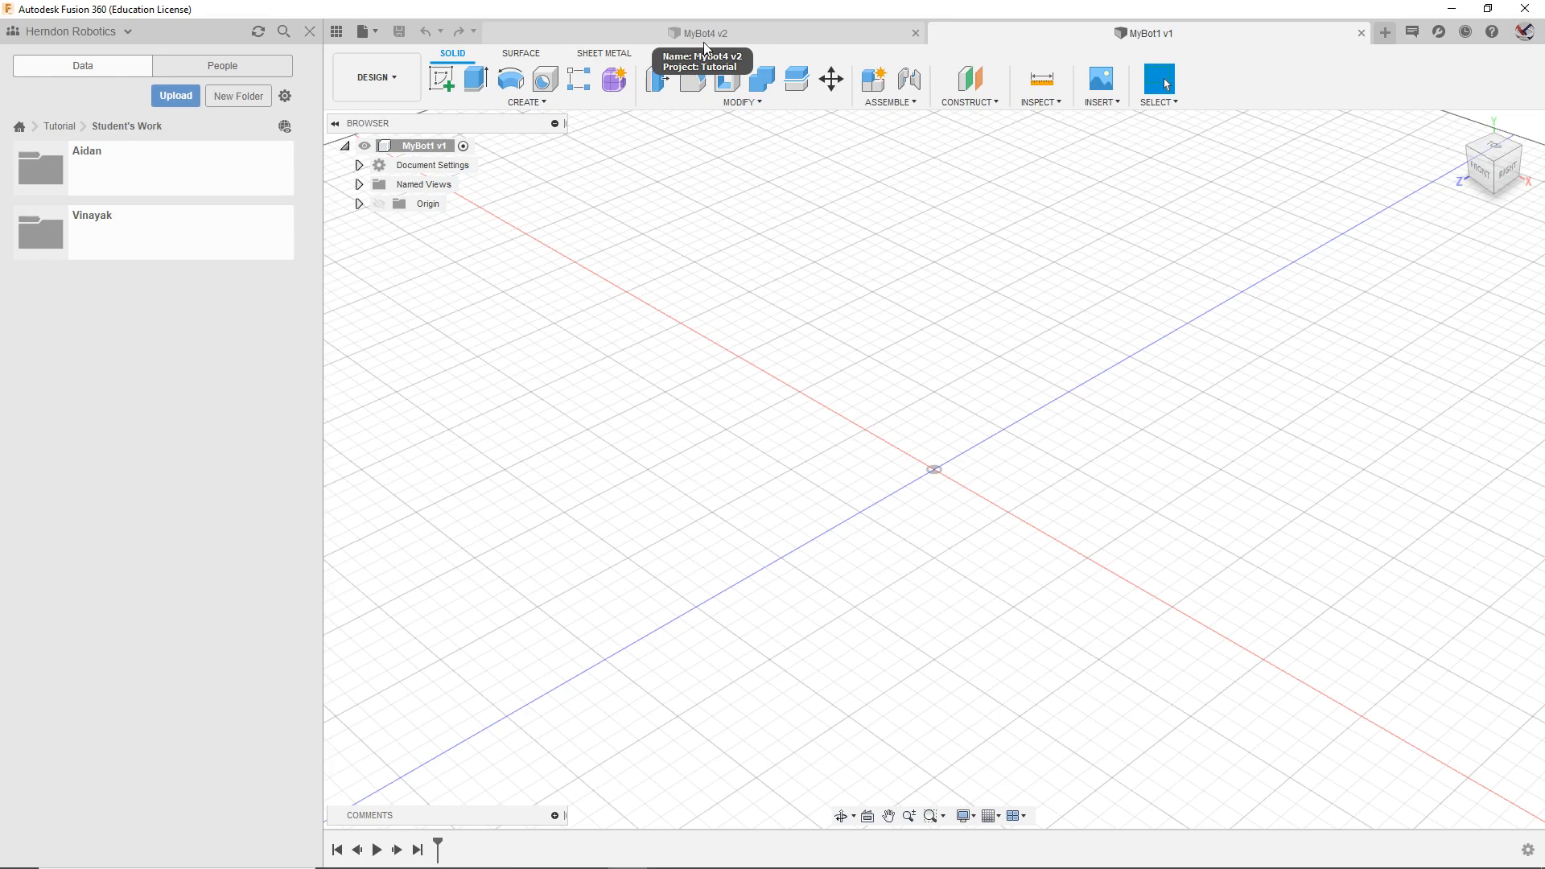
left_click(59, 127)
left_click(184, 231)
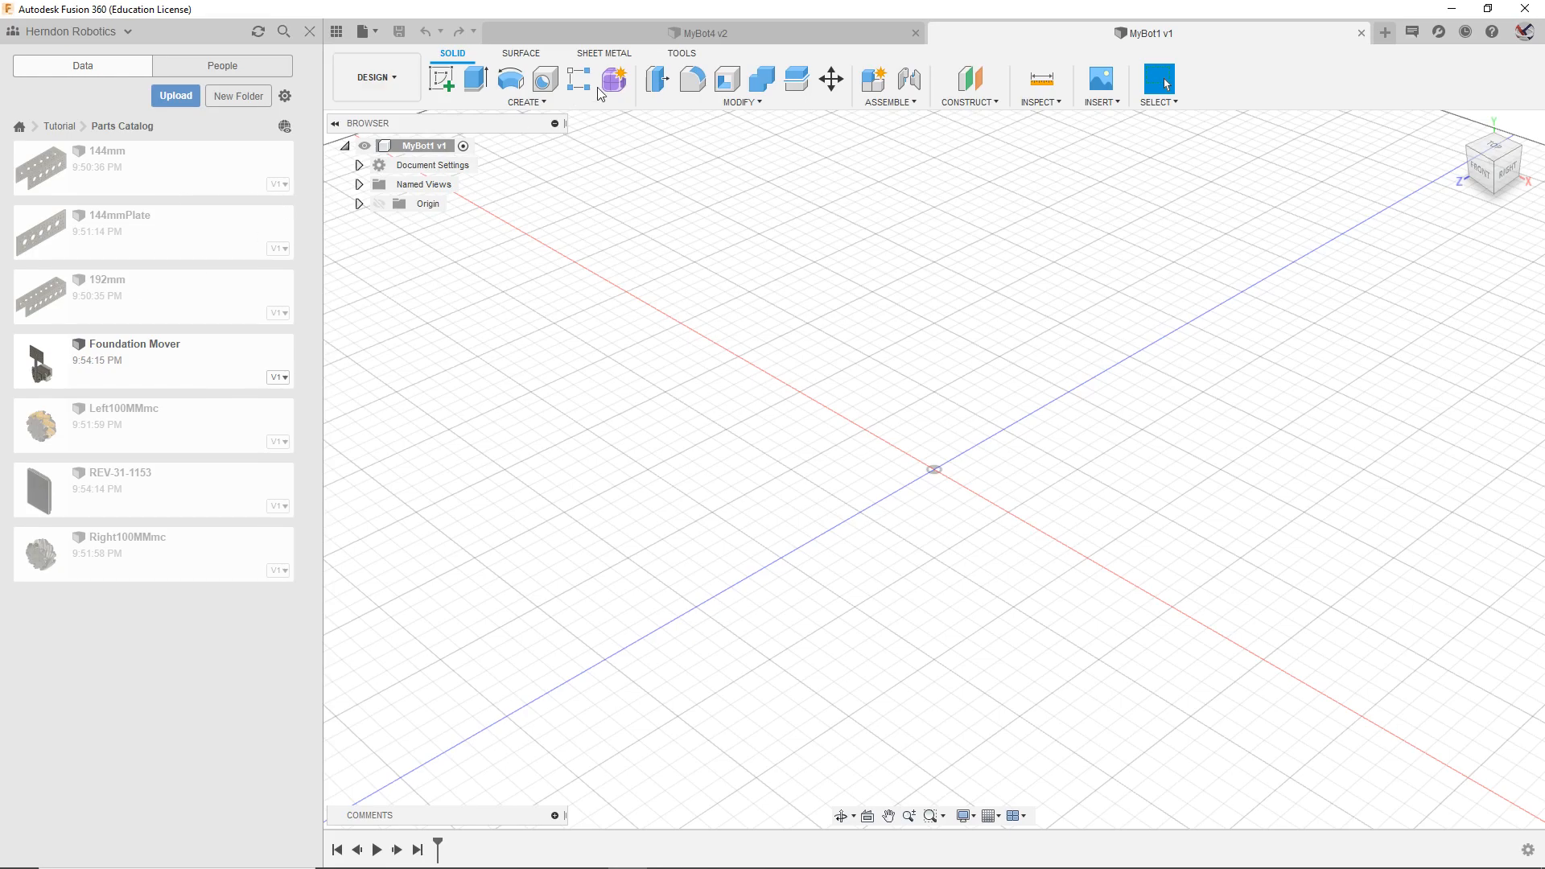
left_click(761, 35)
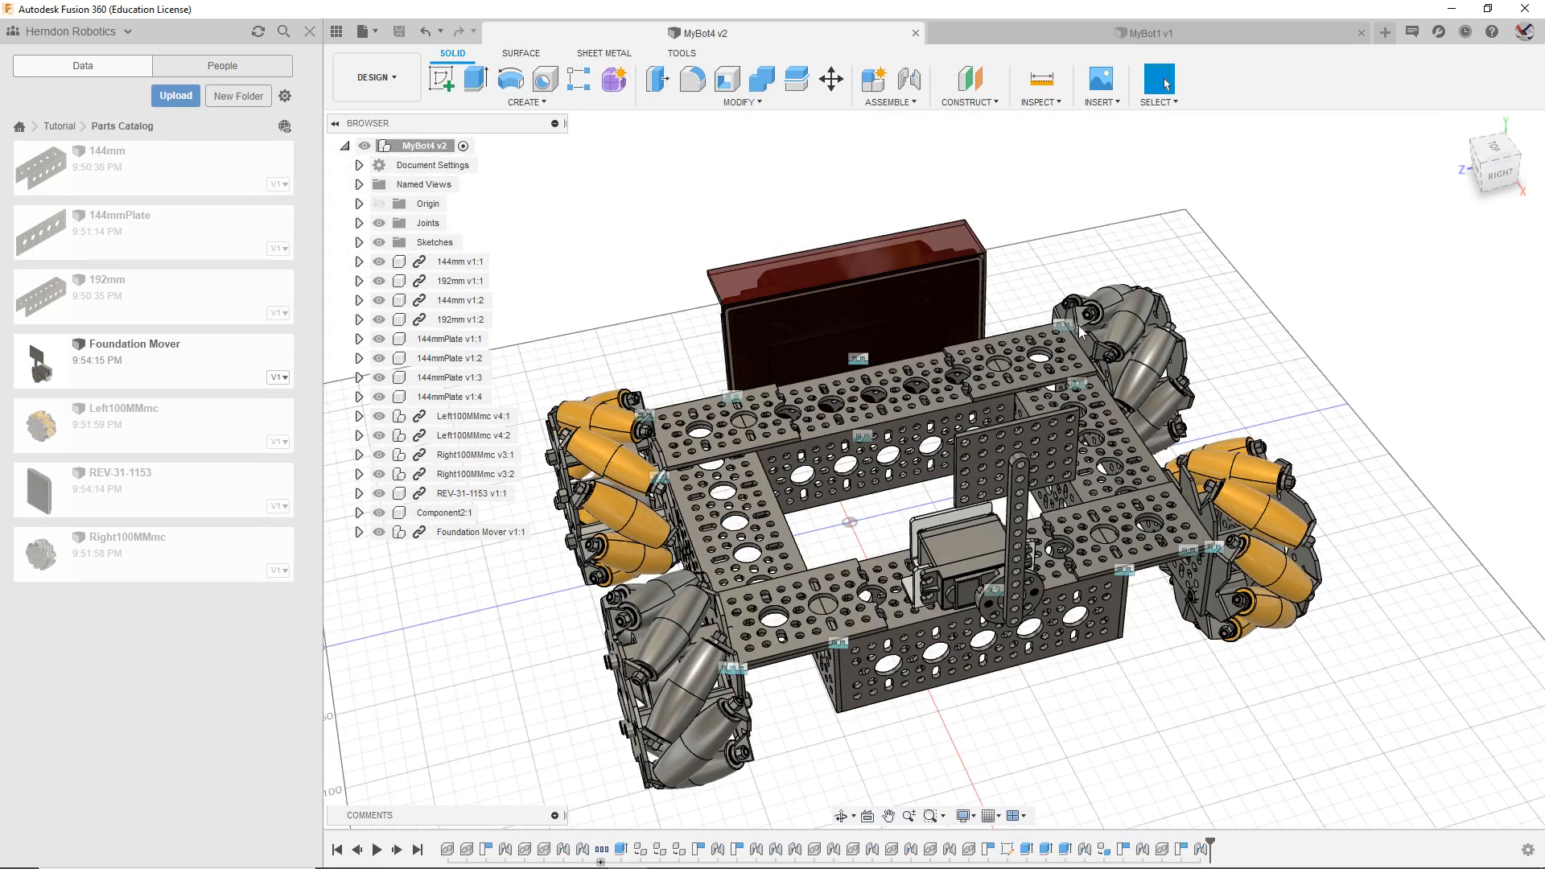
left_click(1074, 36)
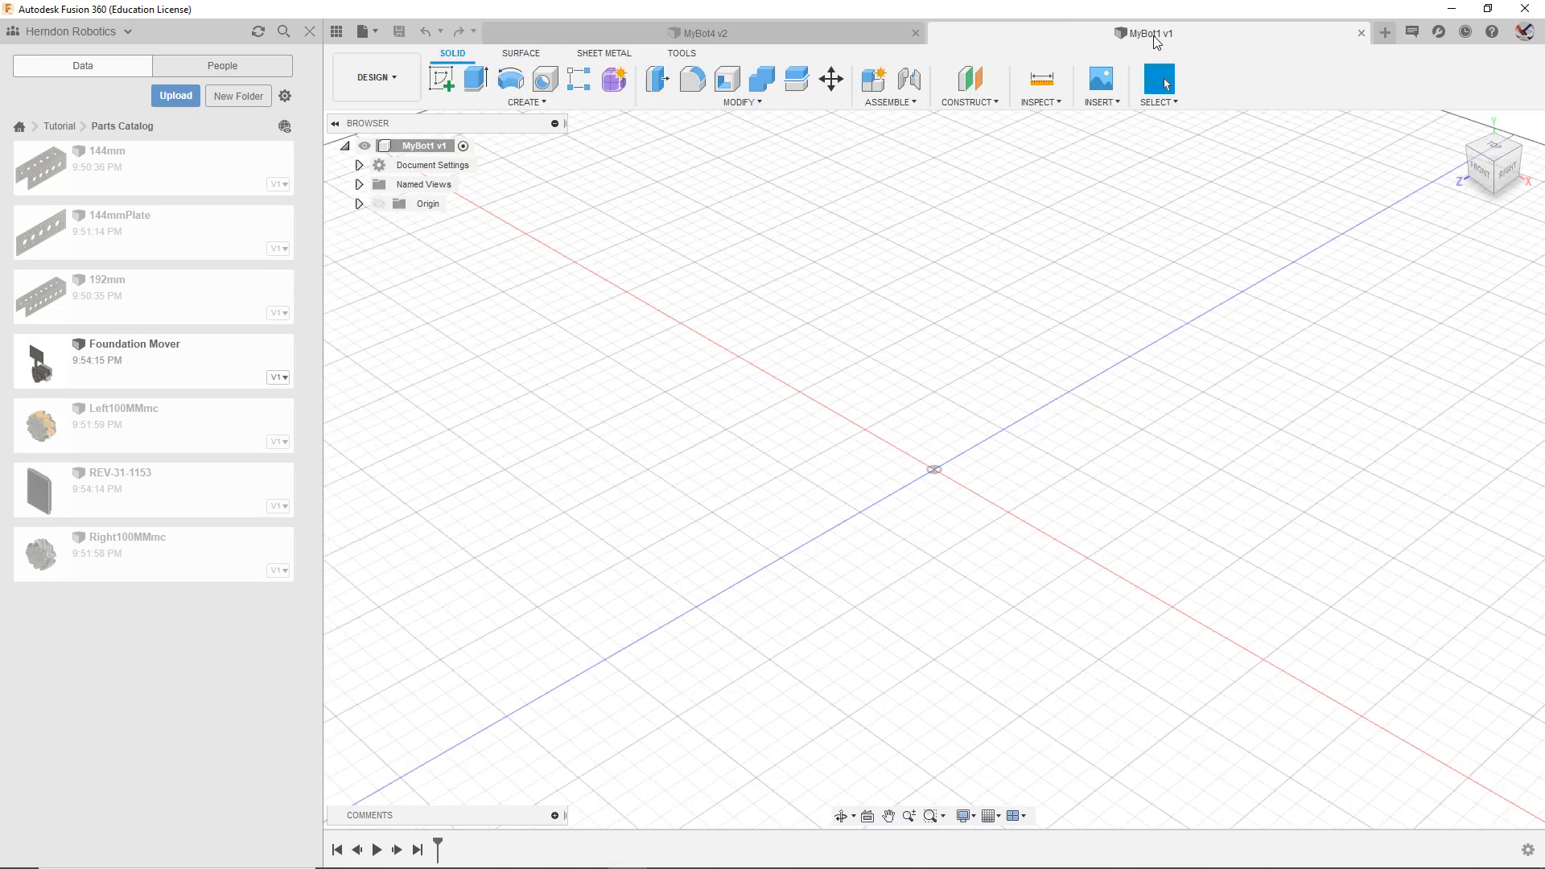
Step: Insert the 192mm channel from the Parts Catalog into MyBot1 and rotate it -90 degrees about the X axis
scroll(1082, 390, "down", 2)
middle_click_drag(1060, 416, 1030, 475)
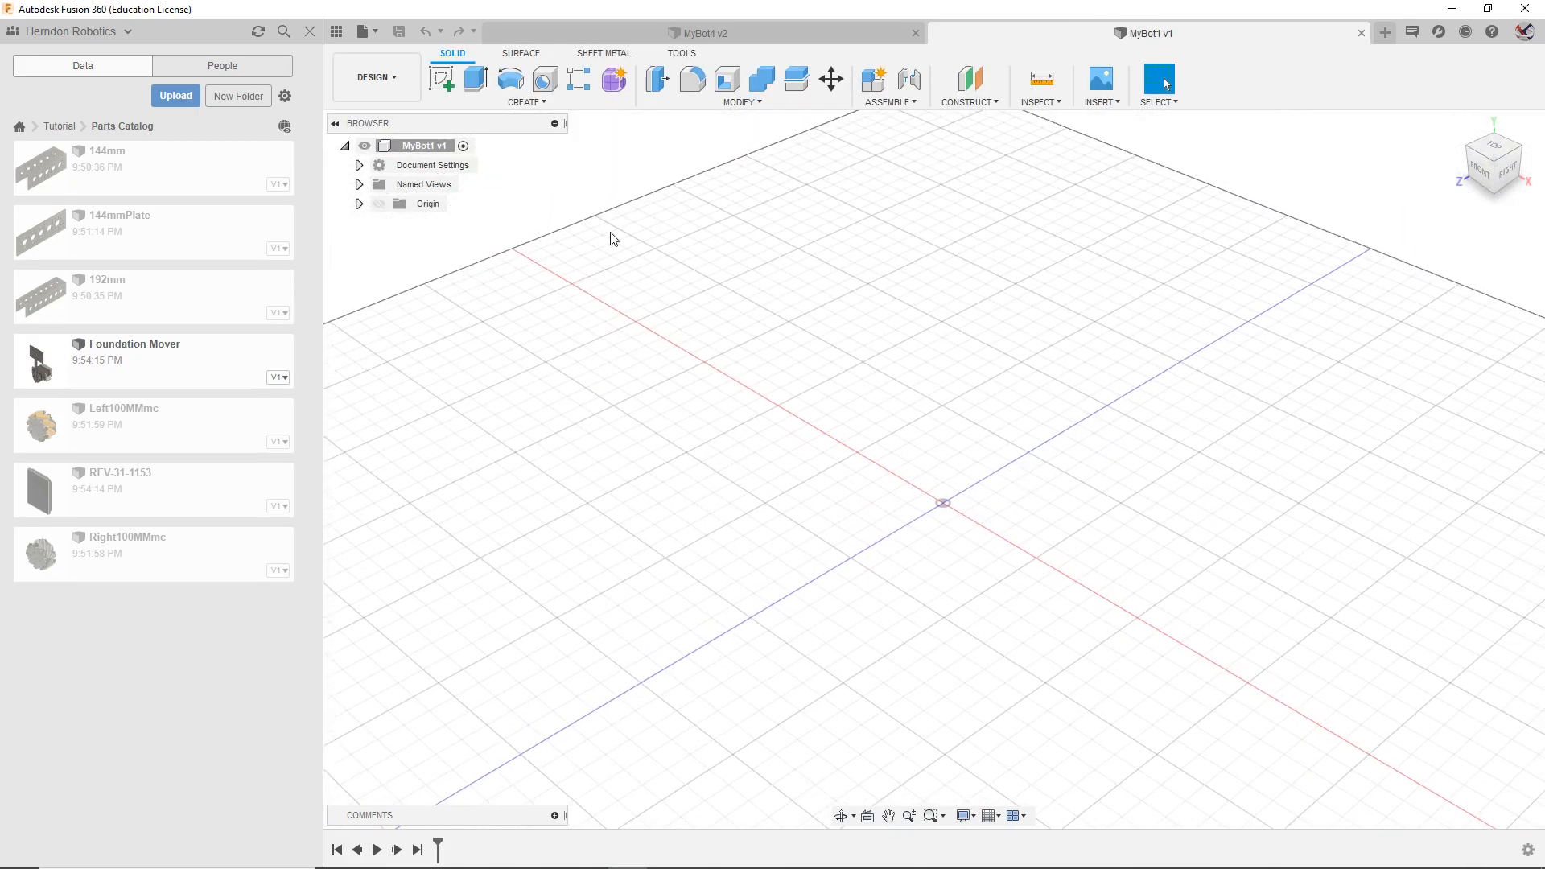
right_click(161, 297)
left_click(233, 320)
right_click(233, 322)
left_click(241, 341)
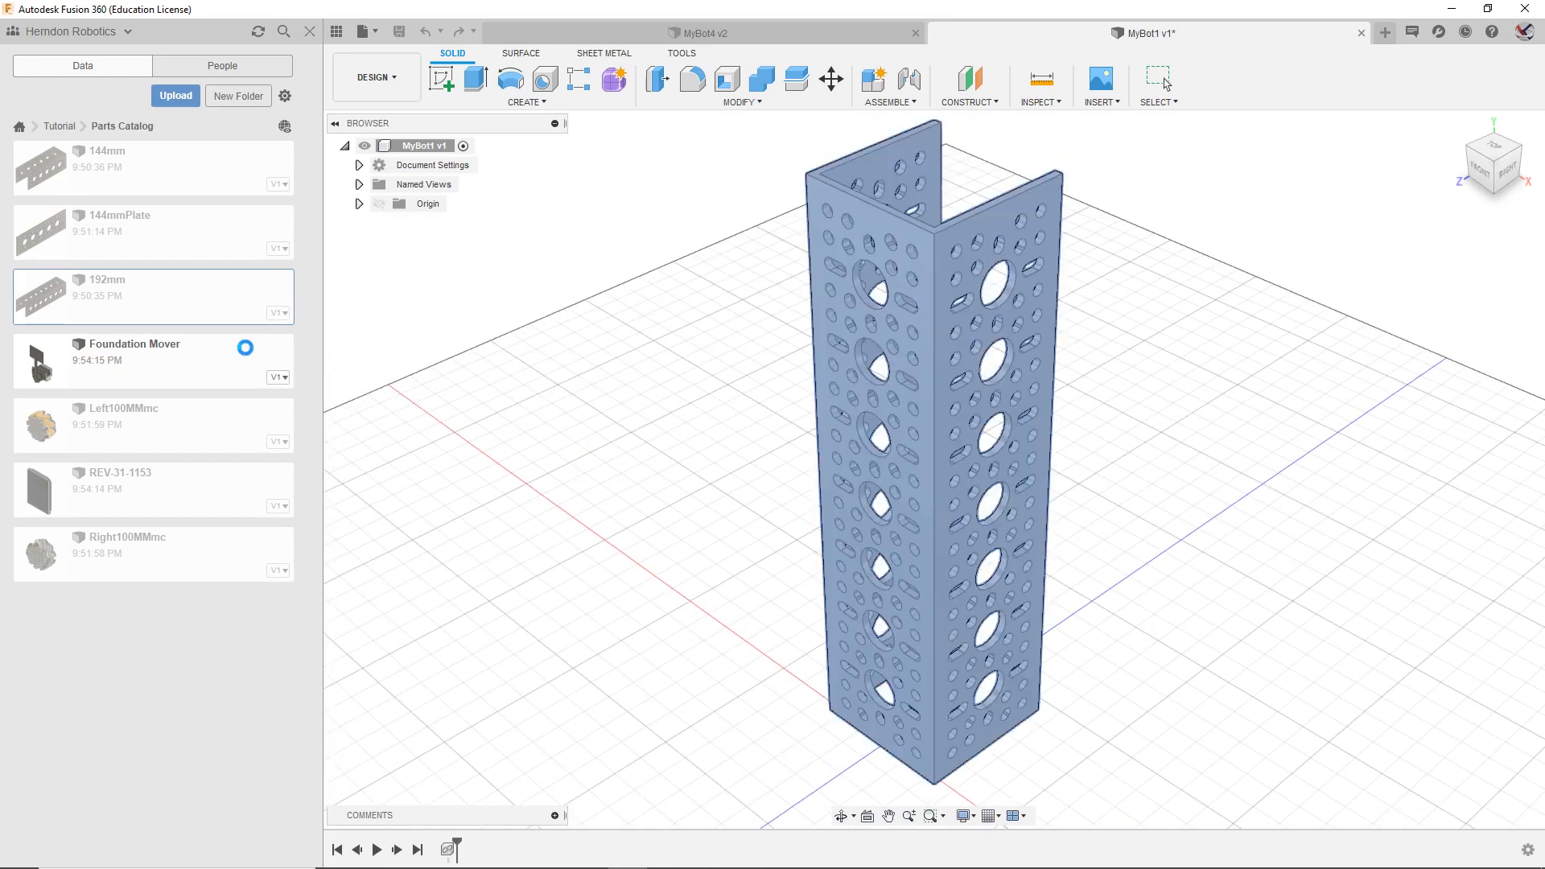
left_click_drag(856, 513, 914, 334)
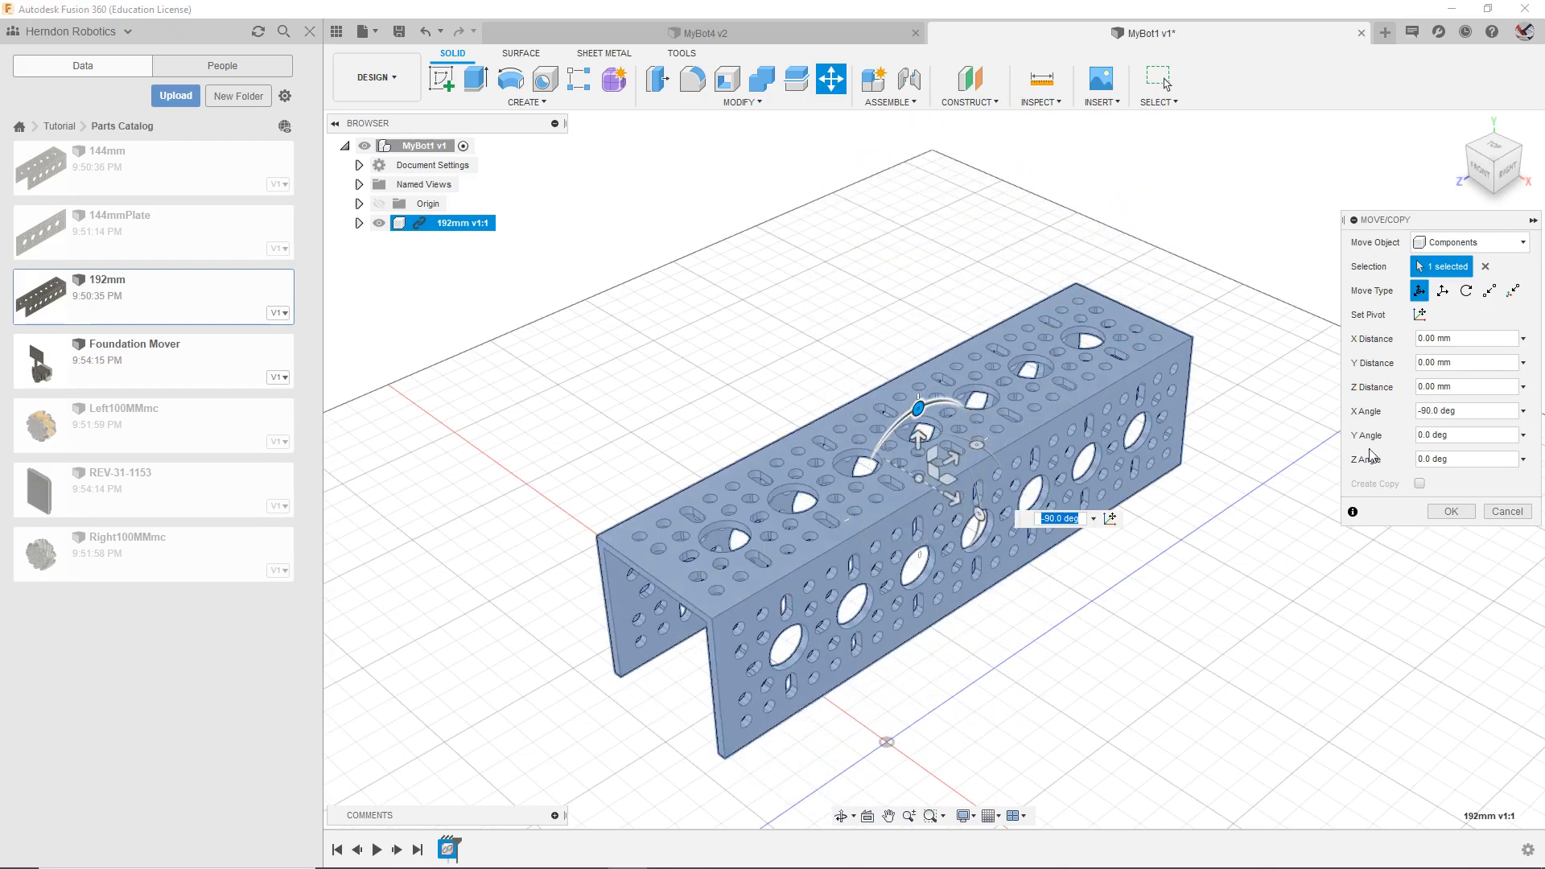
left_click(1449, 515)
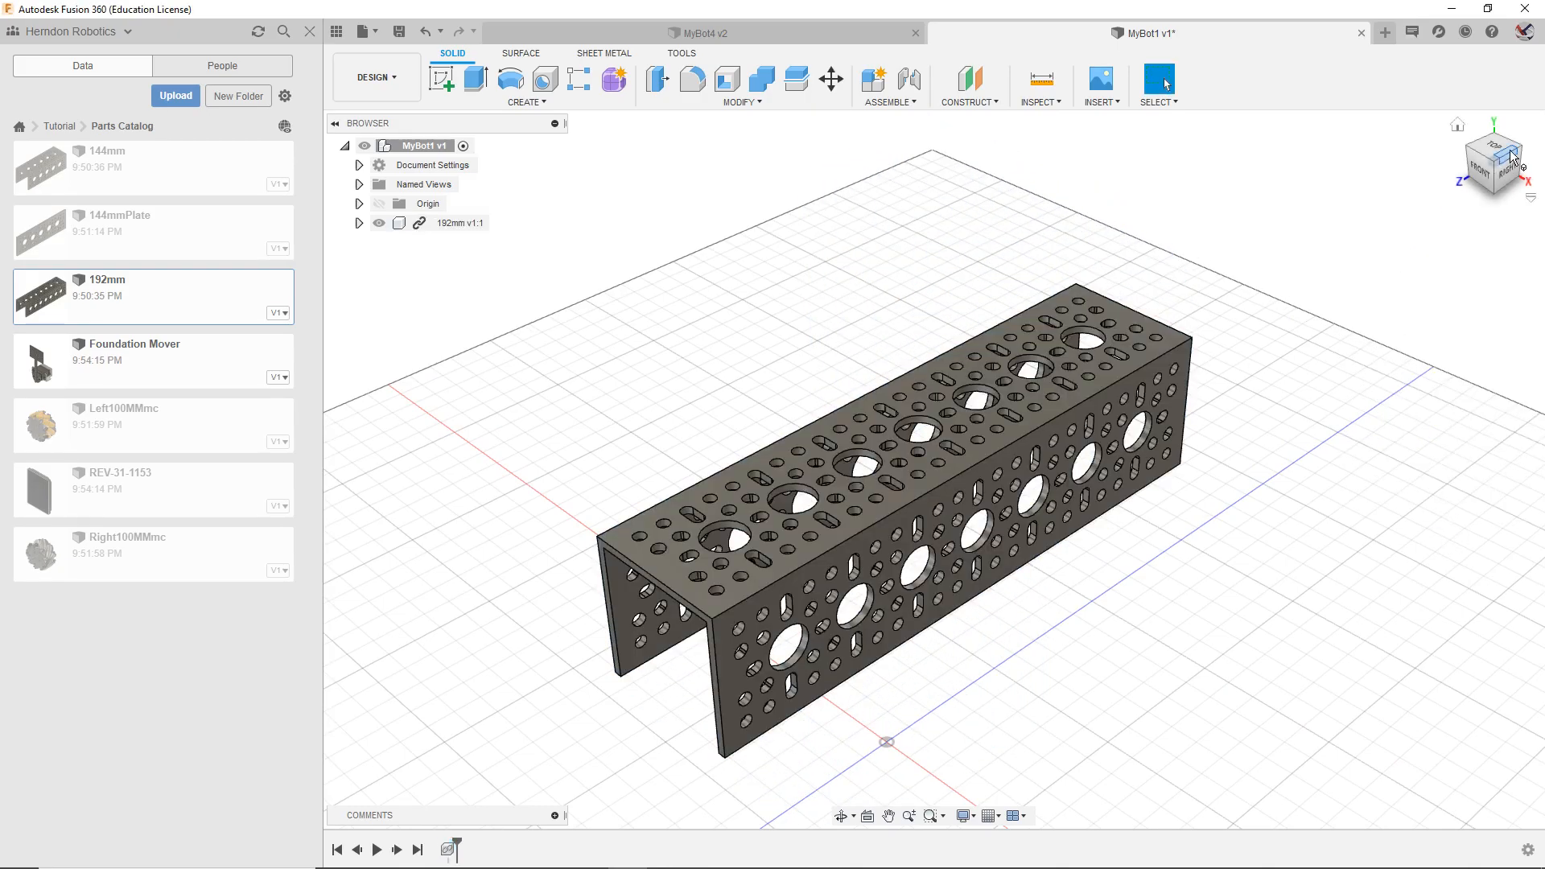
Step: Examine the inserted 192mm channel from different angles and compare it with the MyBot4 assembly
left_click(1495, 170)
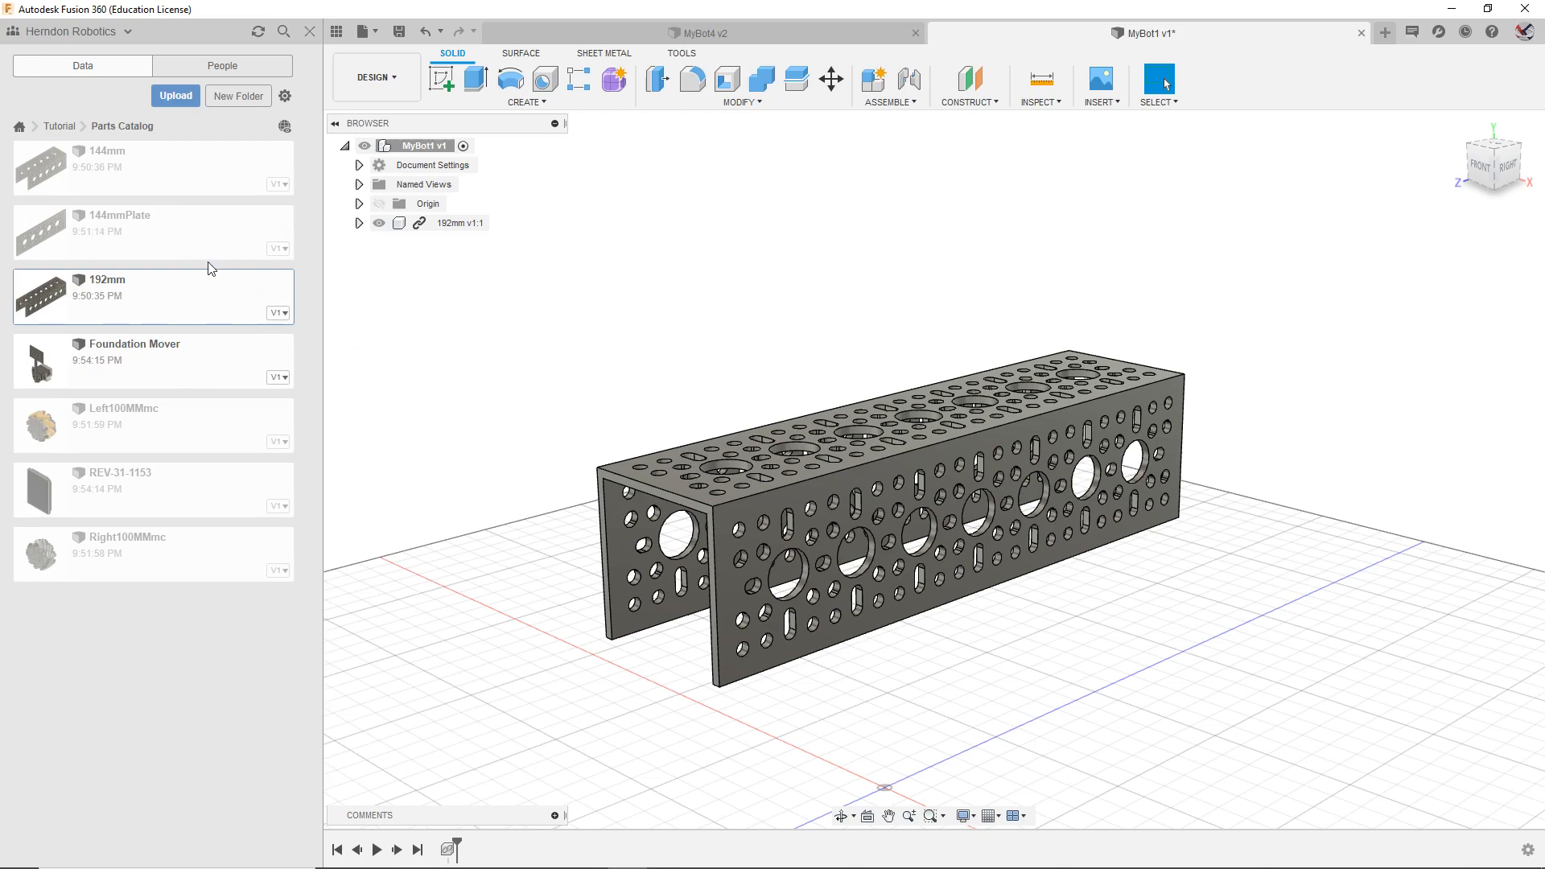
right_click(233, 236)
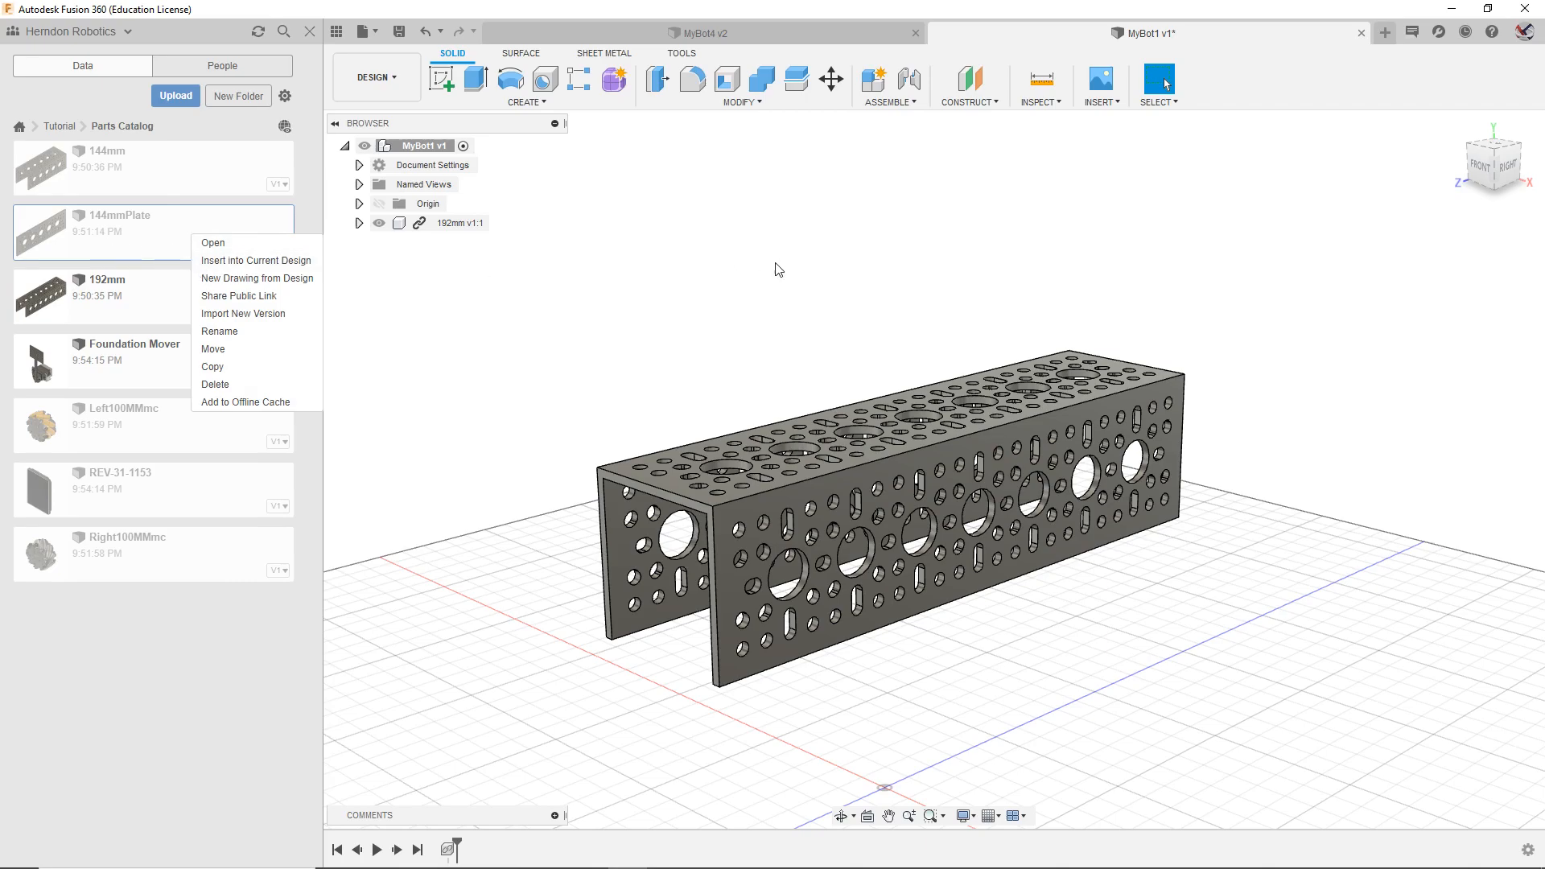
left_click(877, 270)
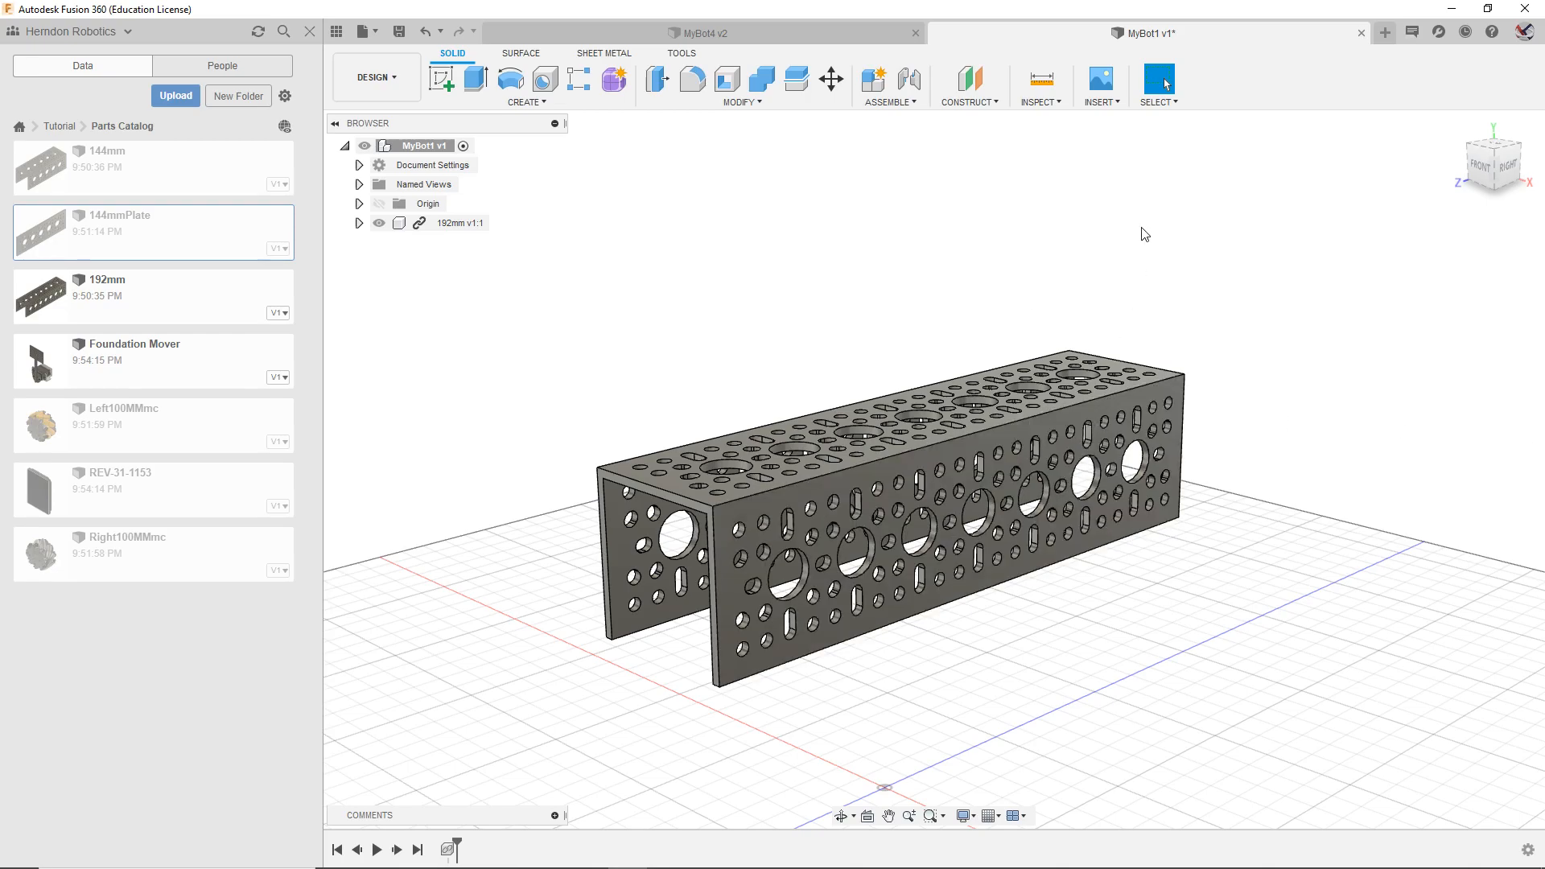
left_click(1495, 152)
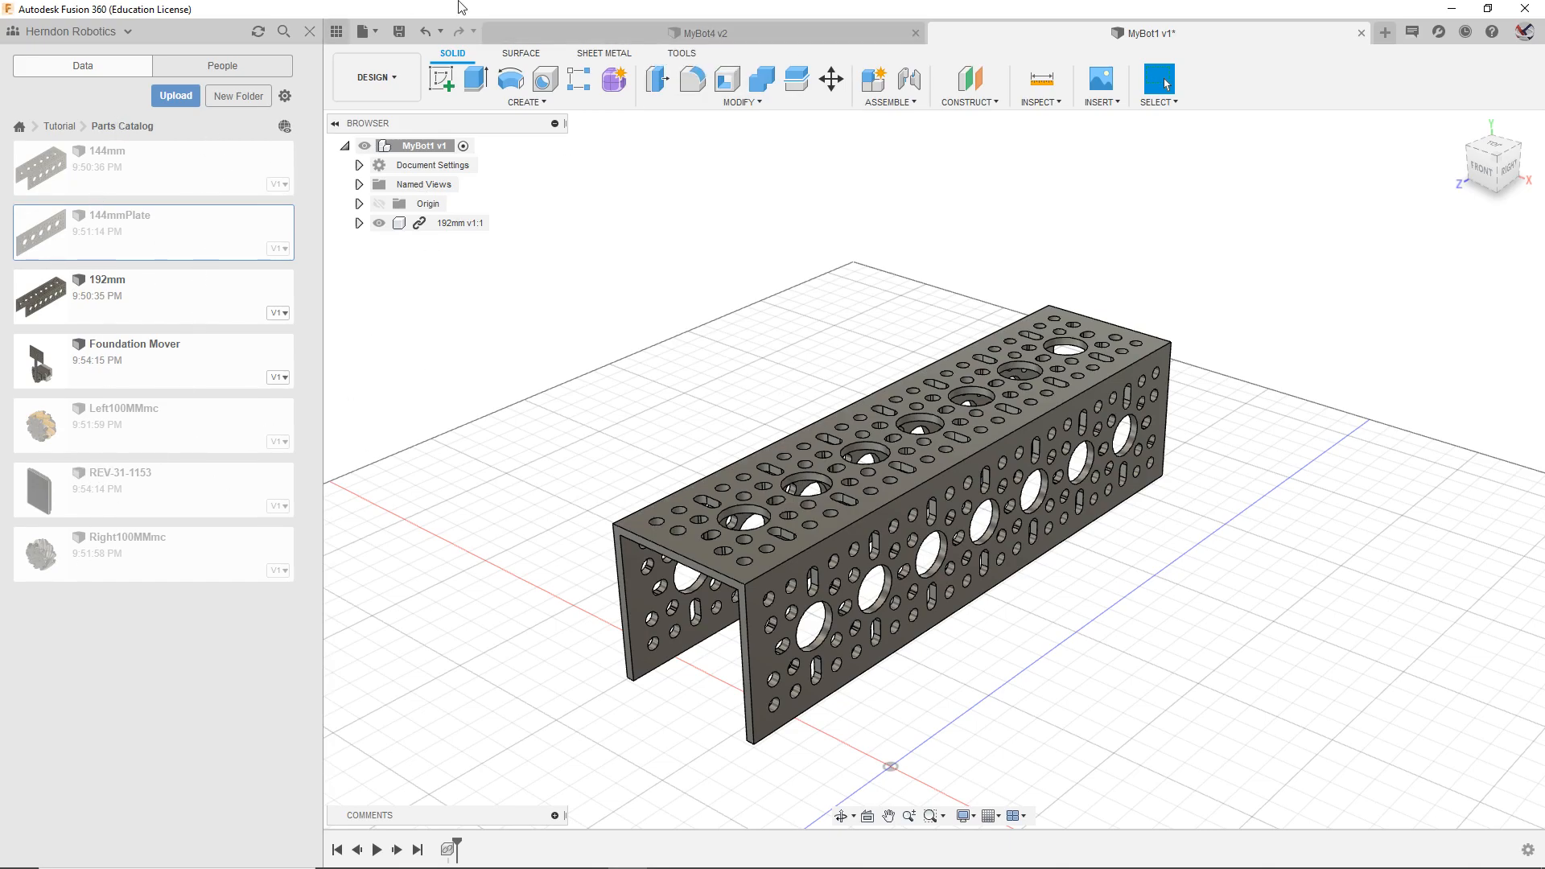
left_click(676, 34)
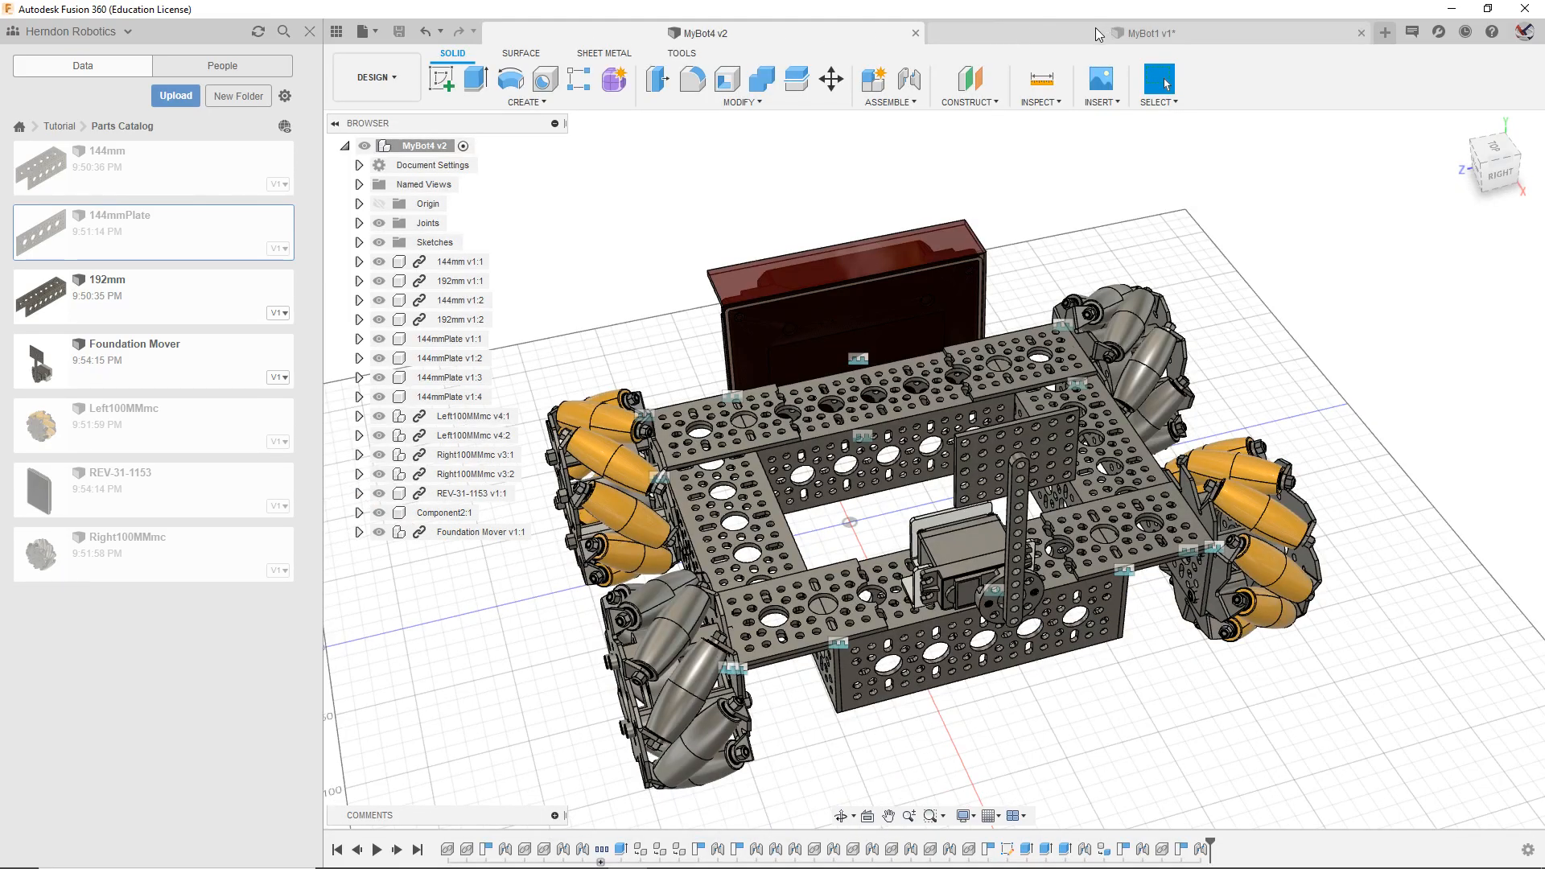
Step: Measure the long edge of the 144mm channel beside the red-backed module in MyBot4 and return to MyBot1
left_click(1491, 167)
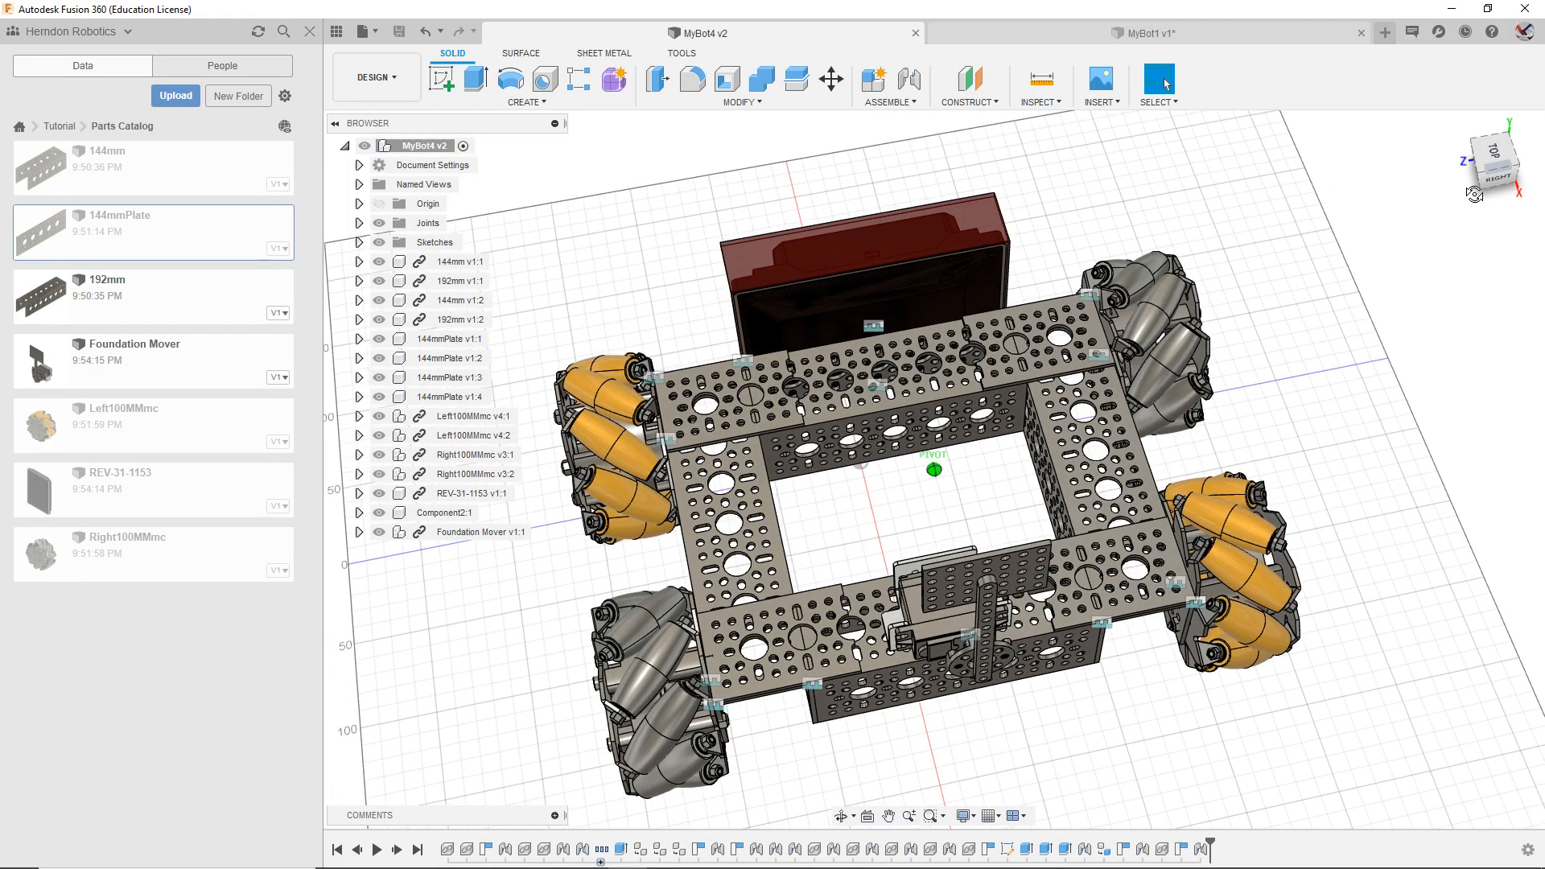
key("i")
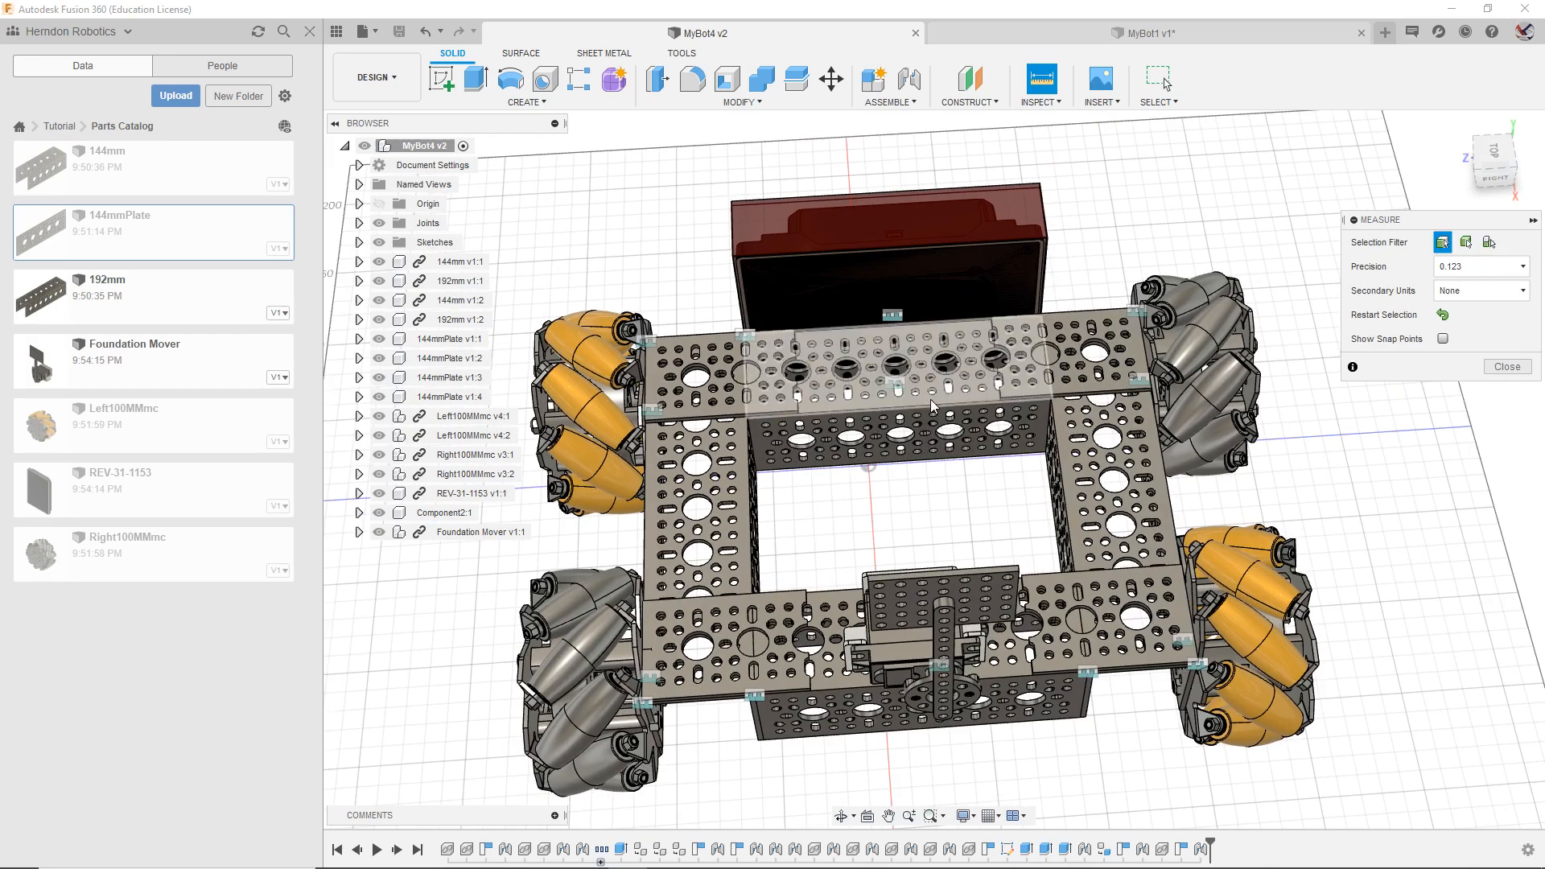
left_click(925, 404)
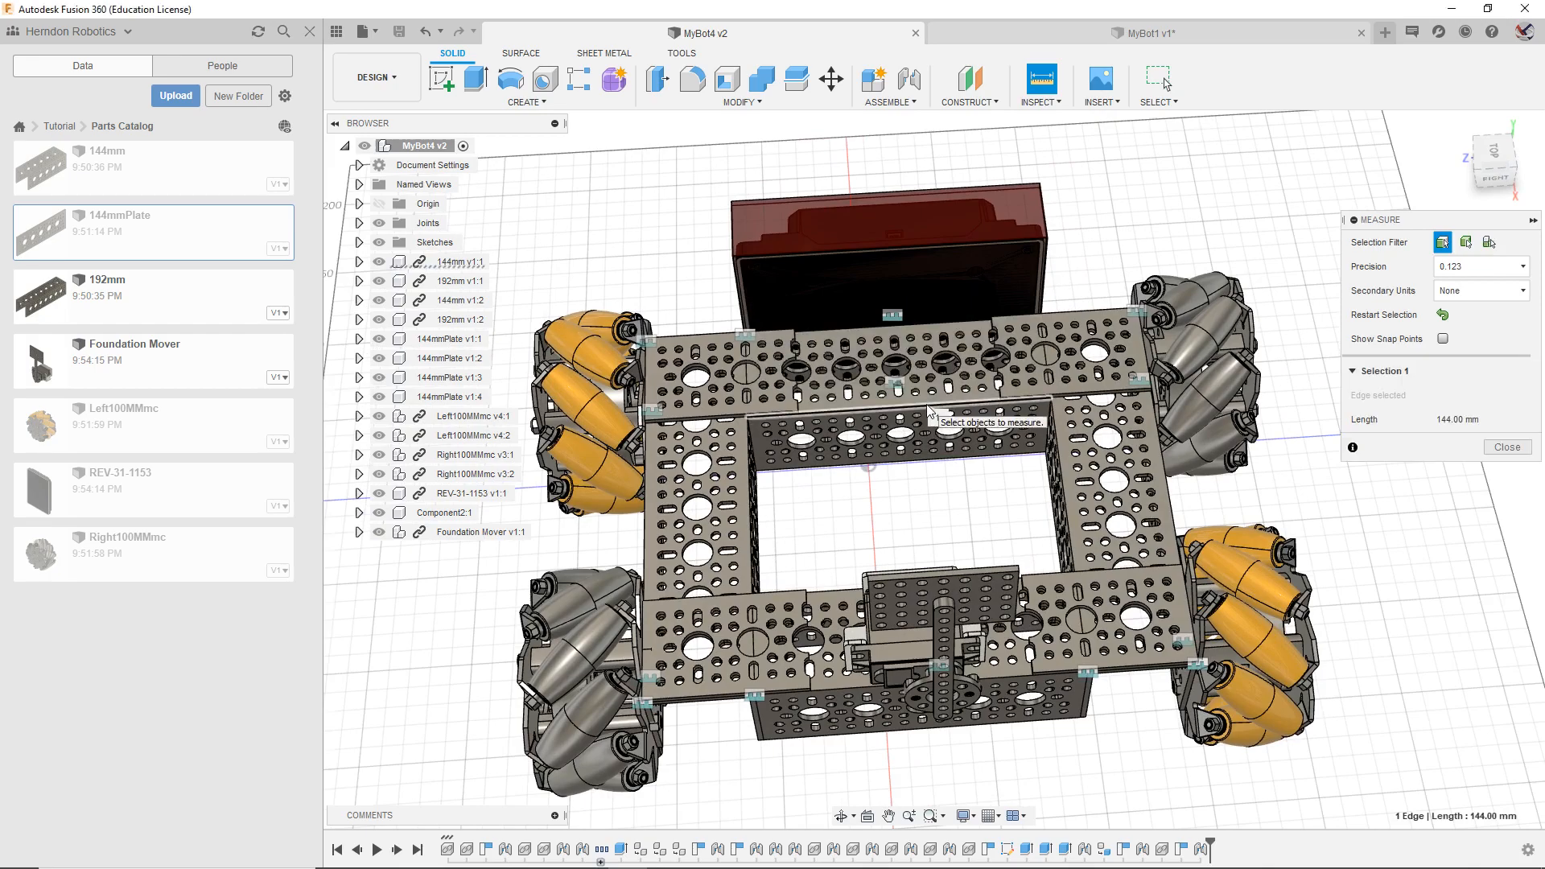
left_click(988, 32)
middle_click_drag(1000, 375, 909, 292)
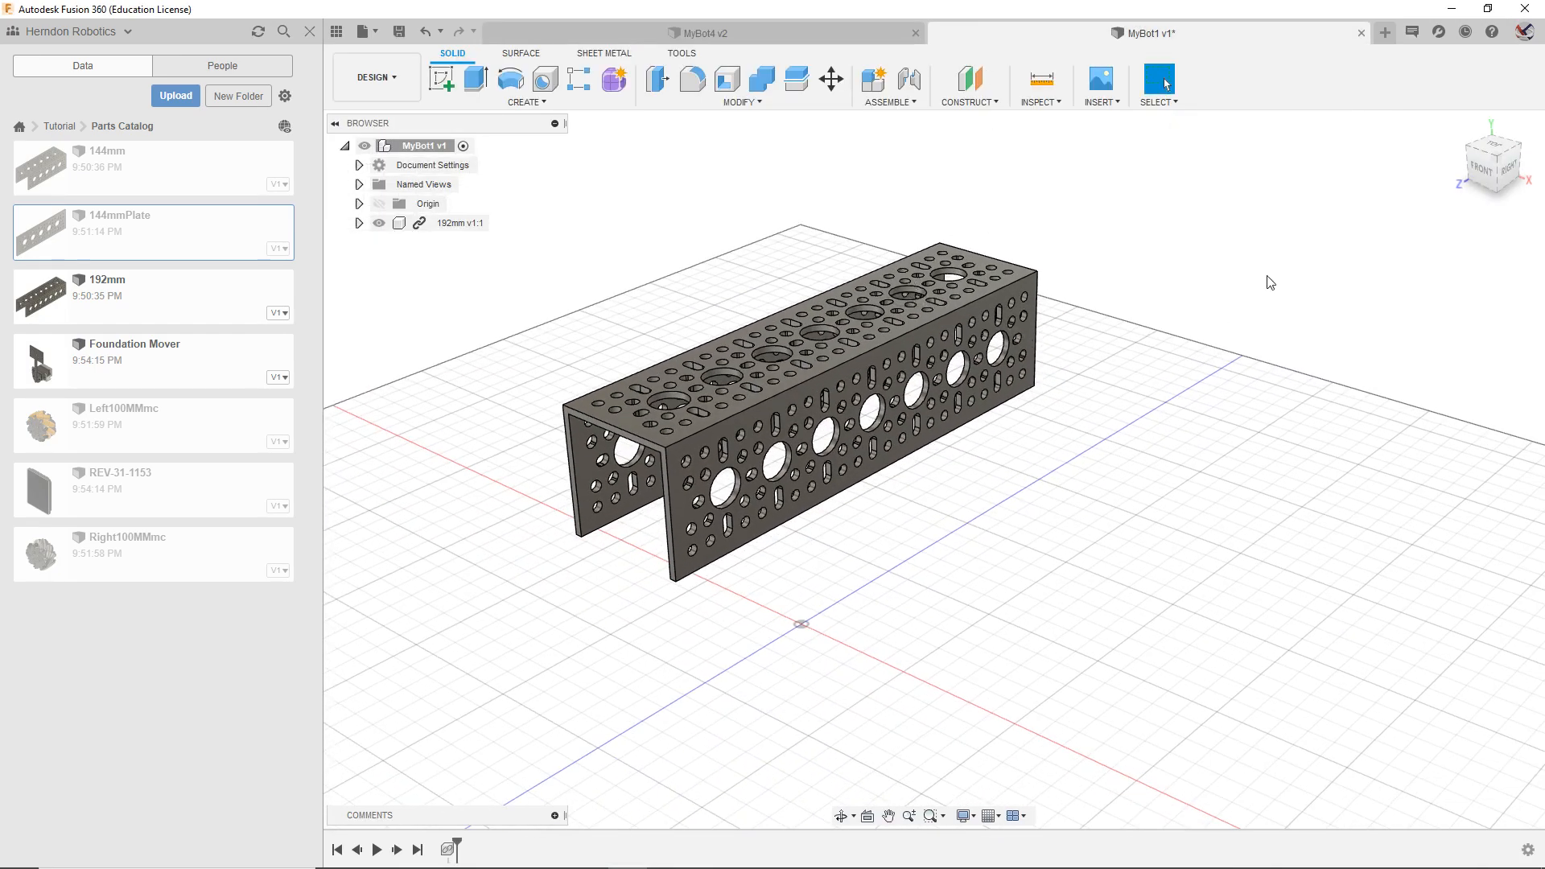
Step: Insert the 144mm channel from the Parts Catalog into MyBot1 and rotate it -90 degrees about the X axis
left_click(1496, 172)
right_click(111, 156)
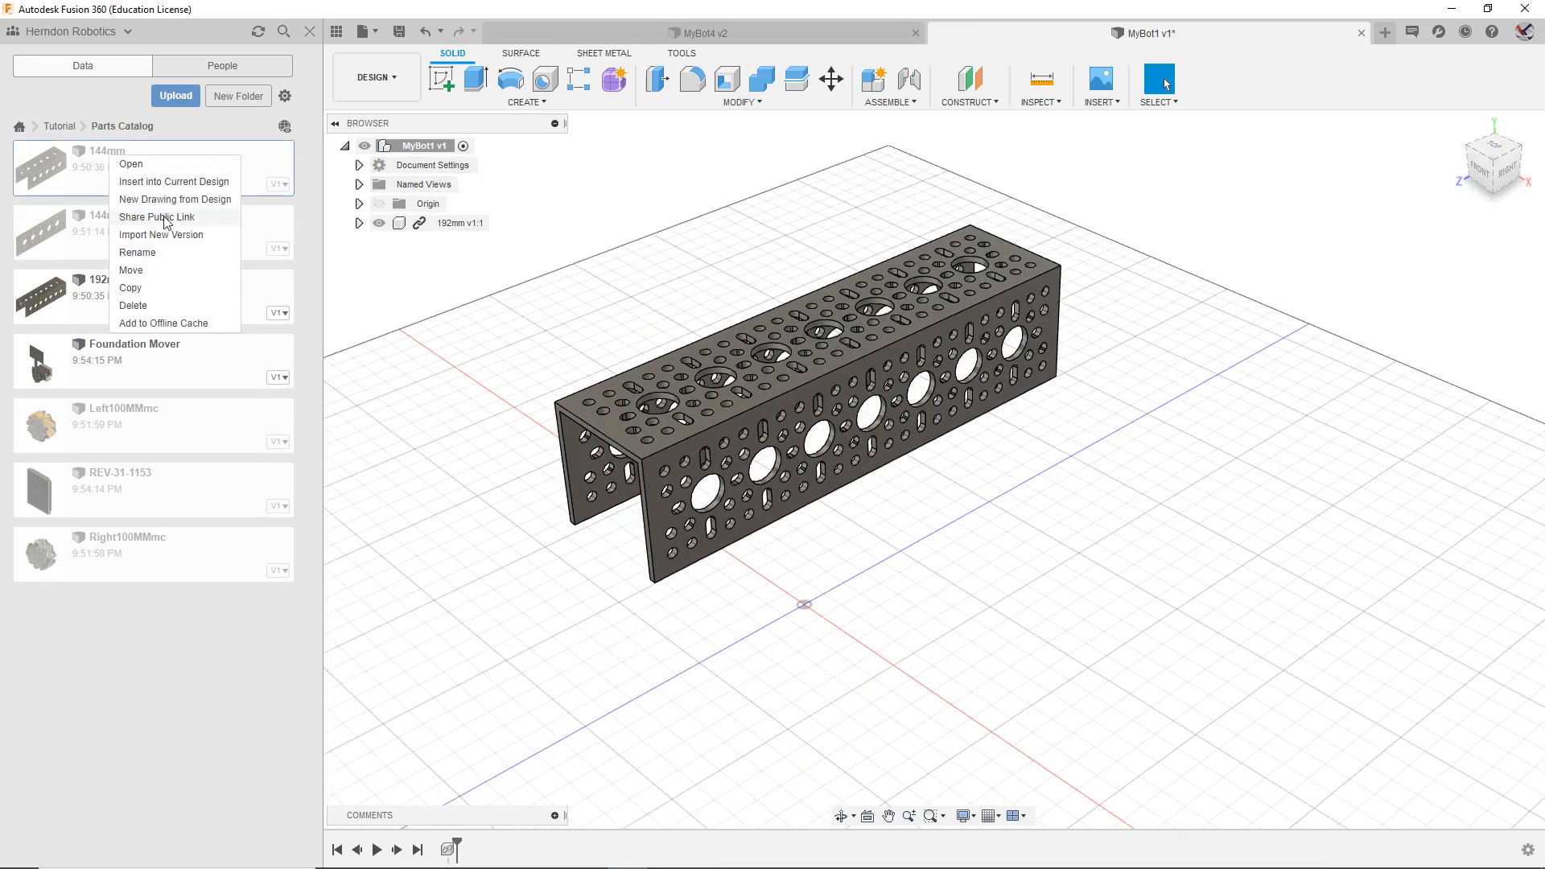
left_click(170, 181)
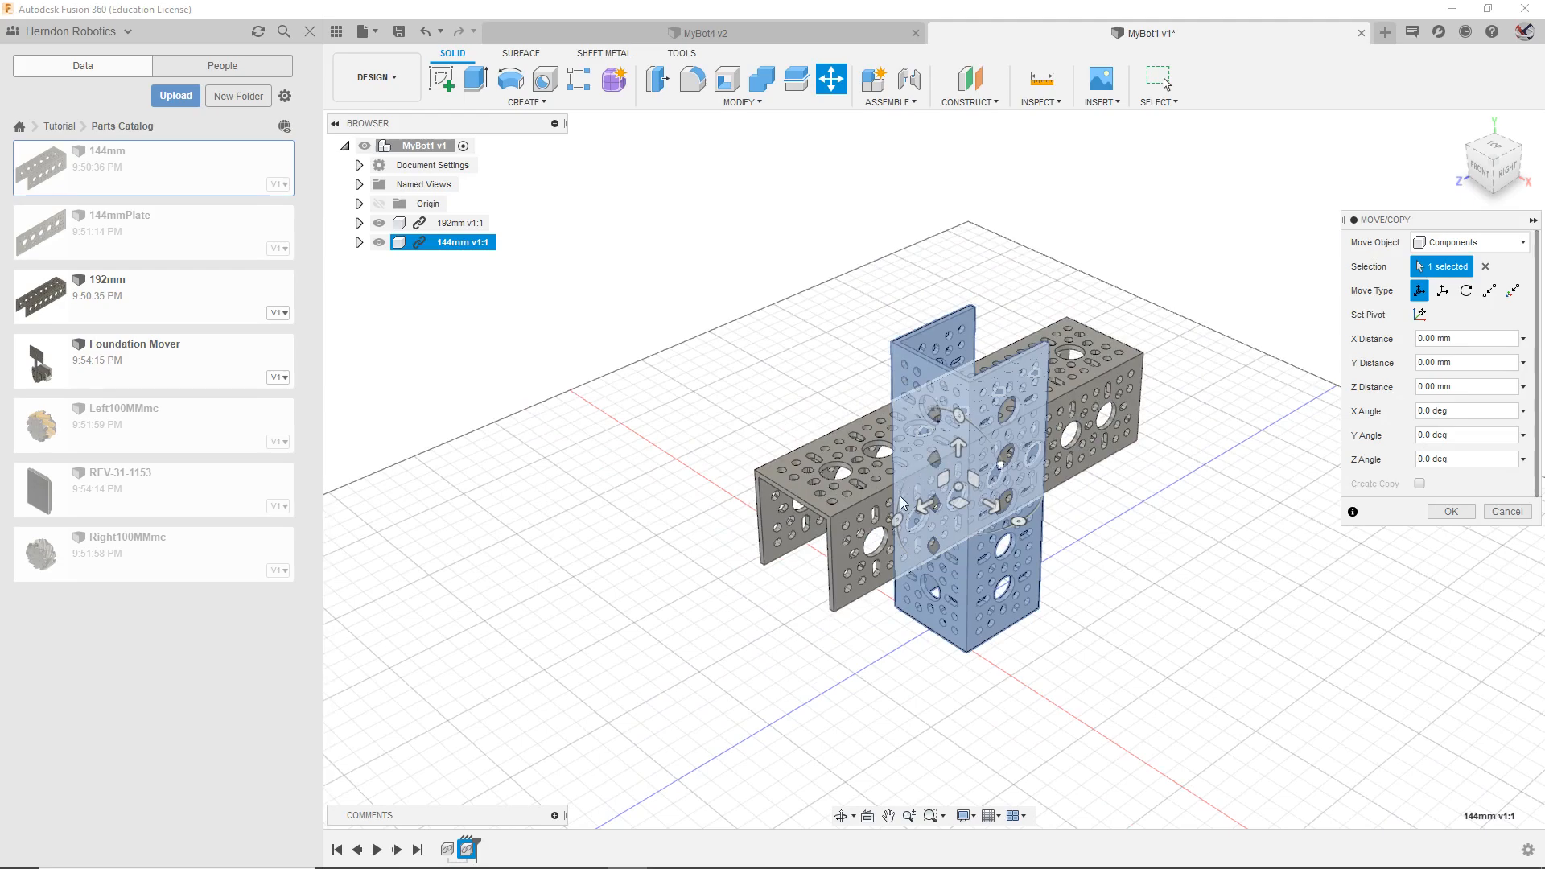
left_click_drag(896, 520, 958, 377)
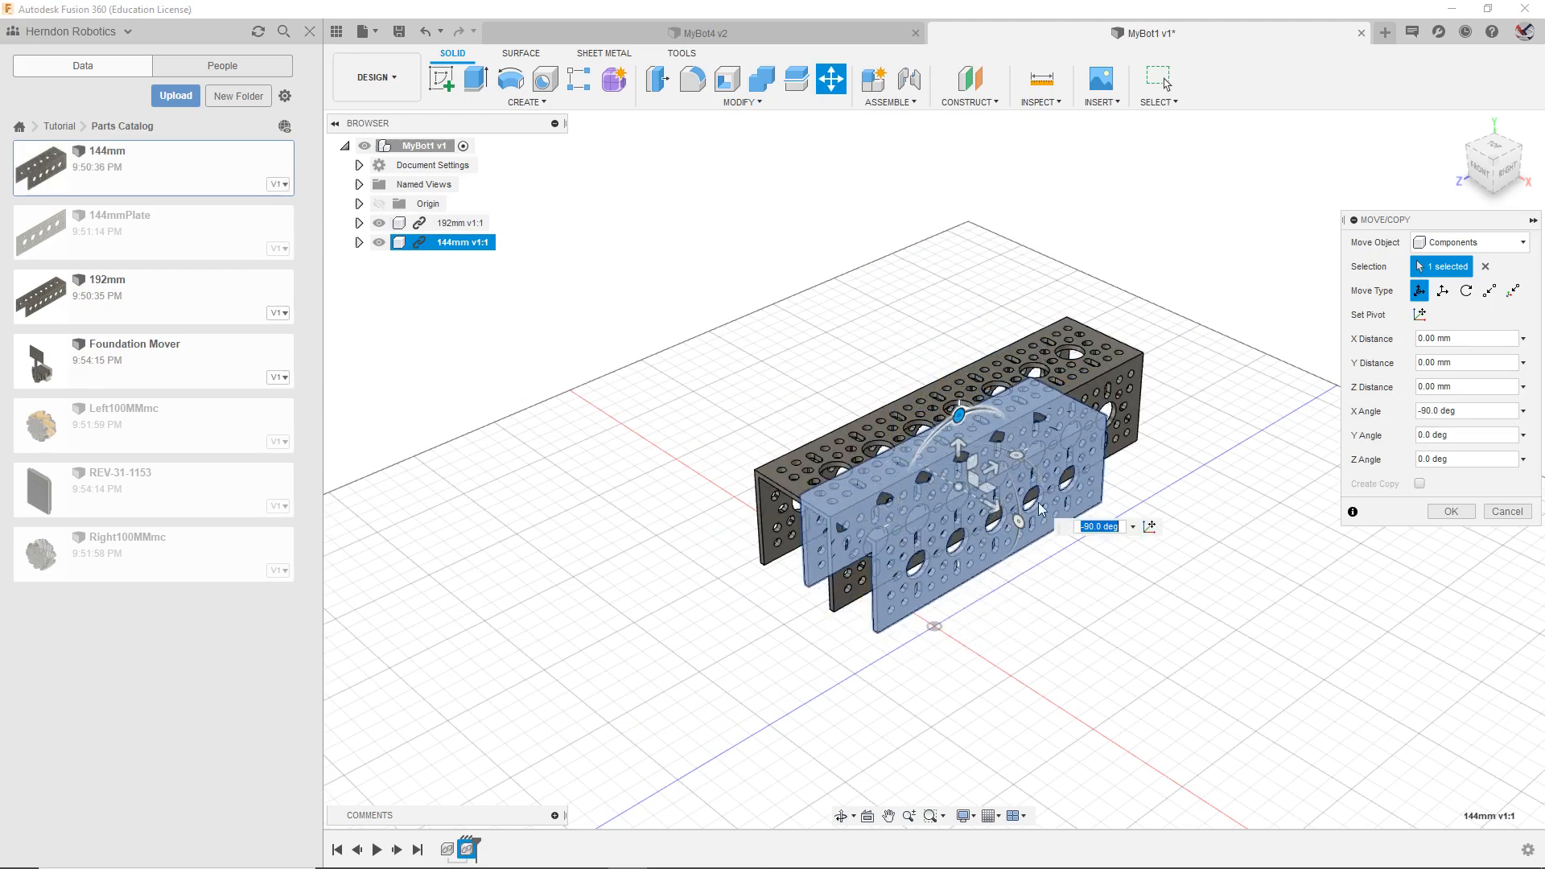
Step: Position the 144mm channel crosswise beside the 192mm channel: 110 mm in X, 30 mm in Z, 90 degrees about Z, and -60 mm in Y
left_click_drag(995, 508, 1148, 650)
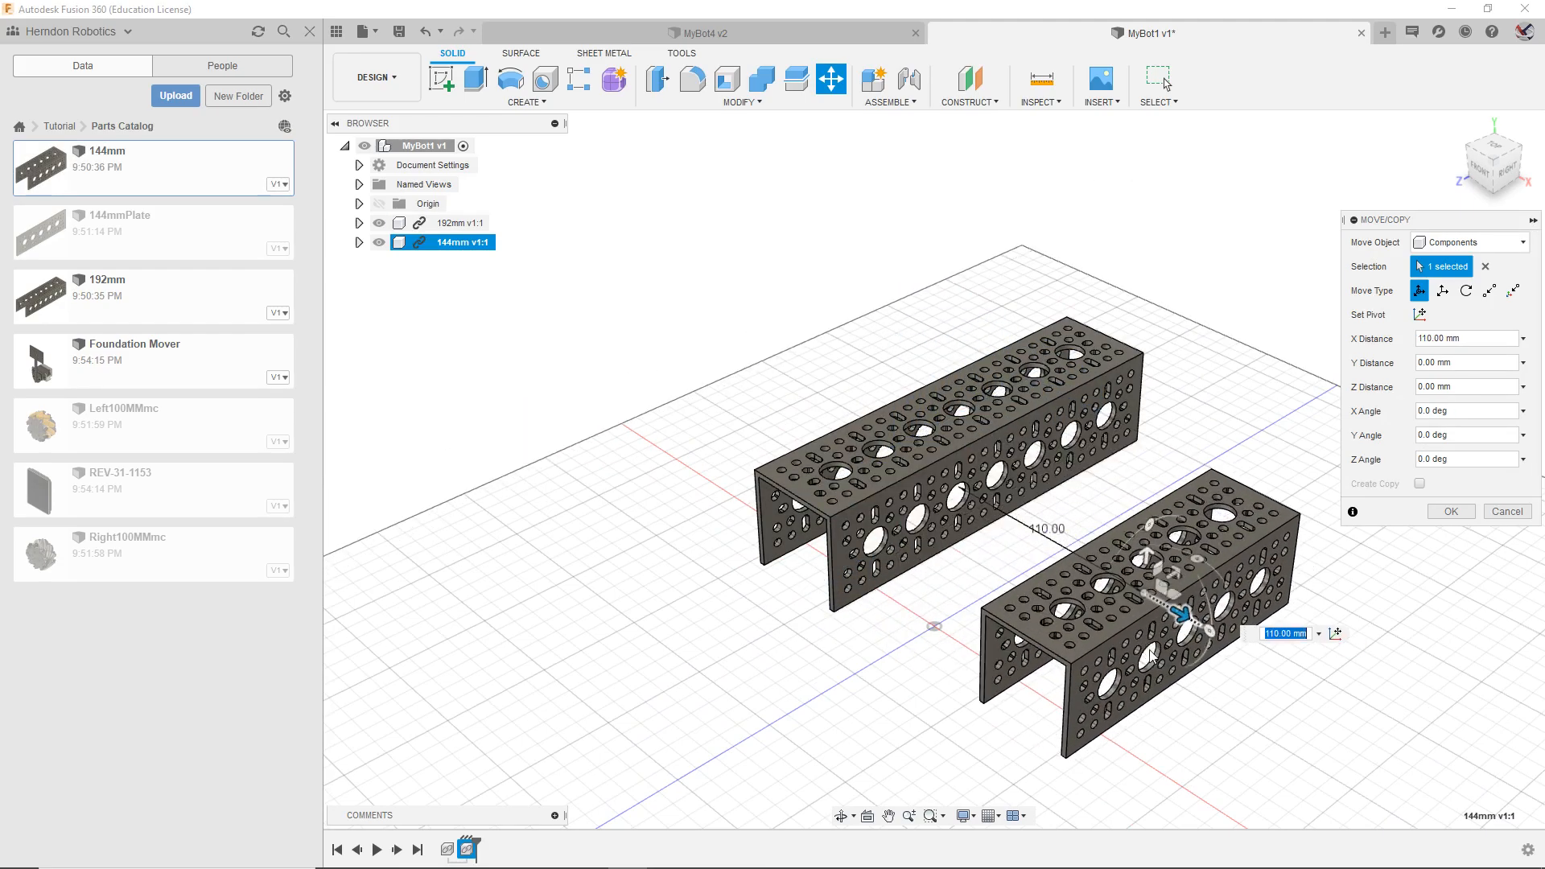
left_click_drag(1149, 554, 1150, 492)
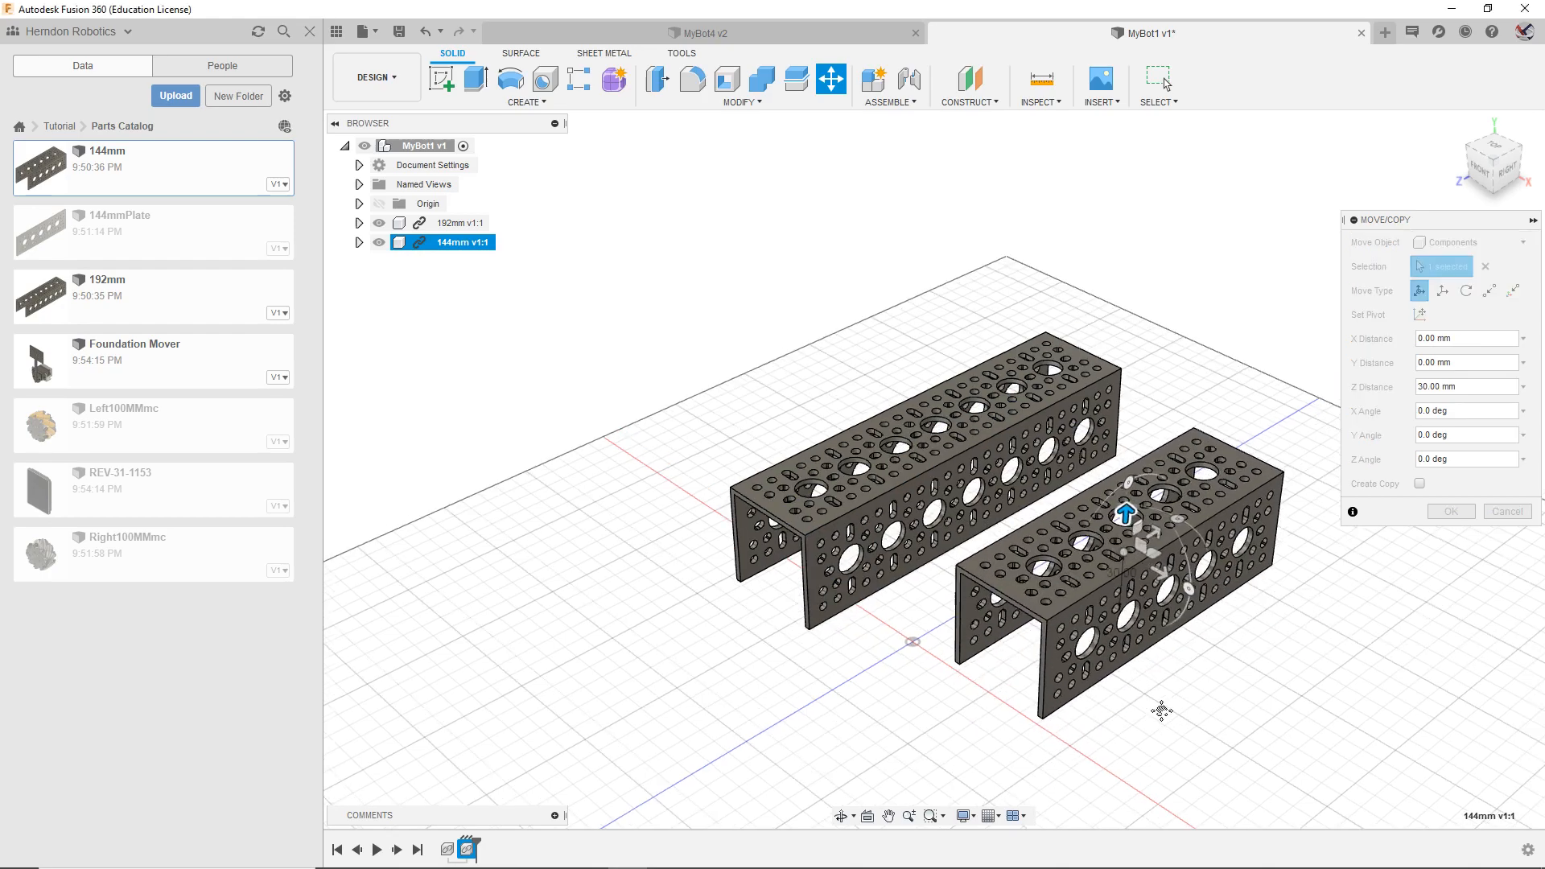
left_click_drag(1084, 549, 1112, 582)
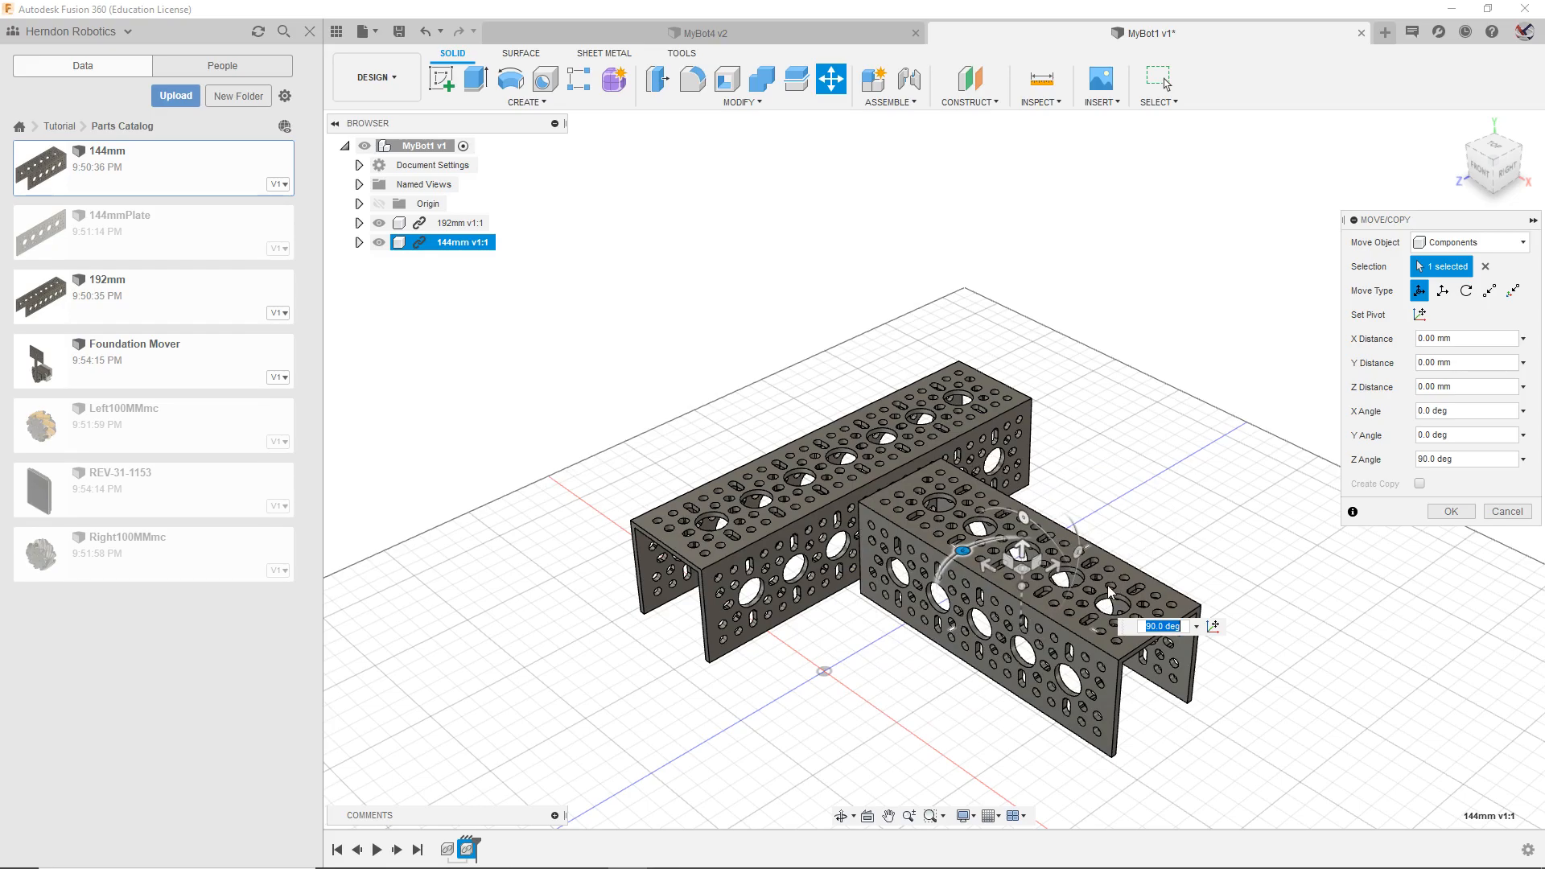
left_click_drag(996, 567, 1109, 636)
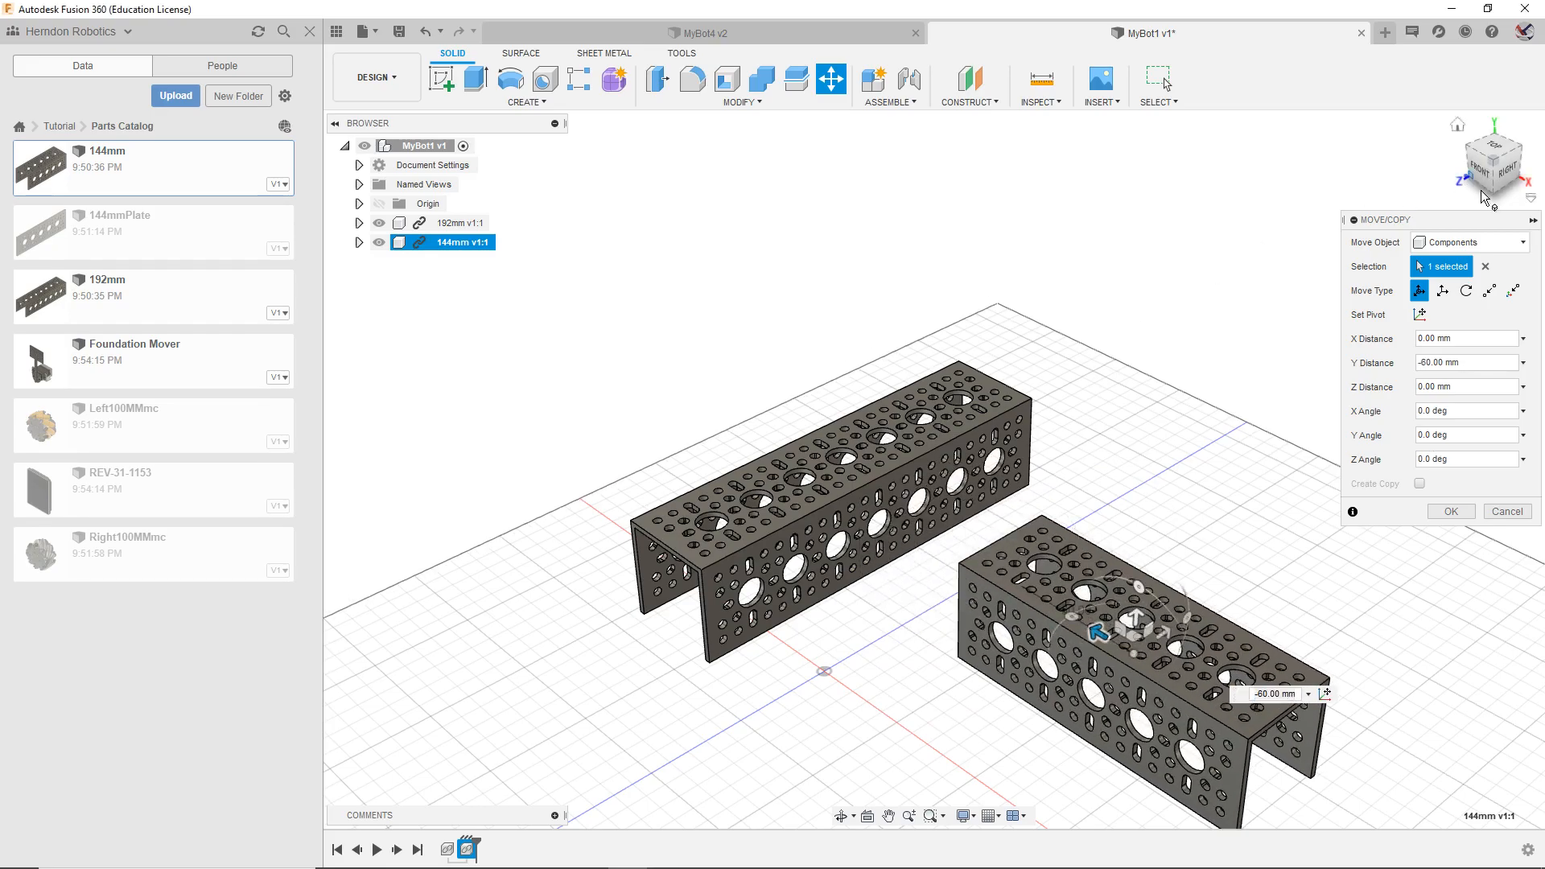
left_click(1479, 193)
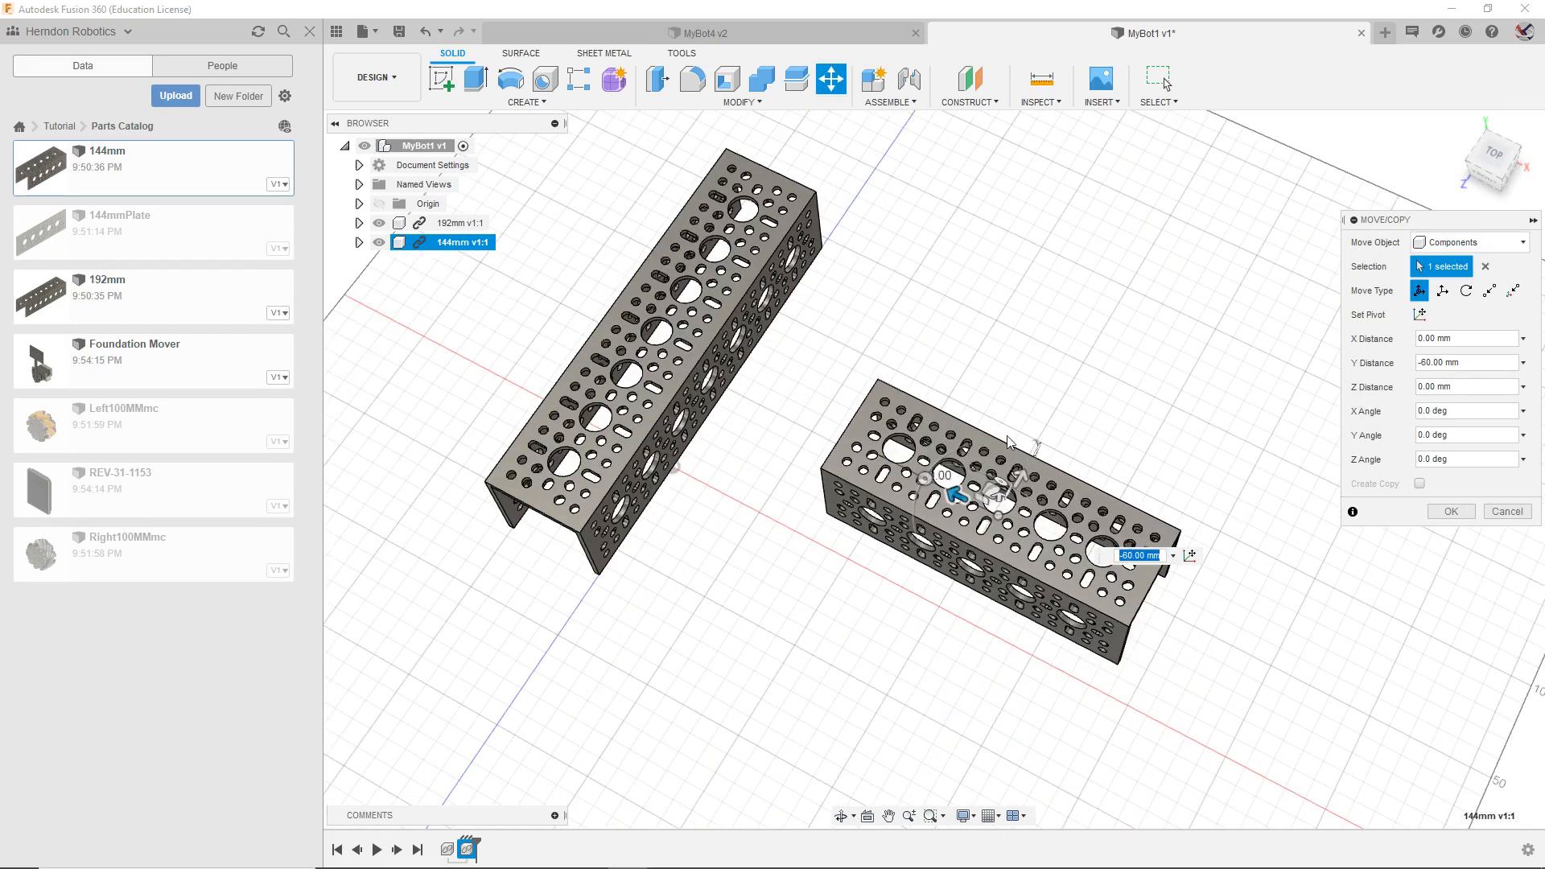
left_click(1449, 514)
left_click(1441, 512)
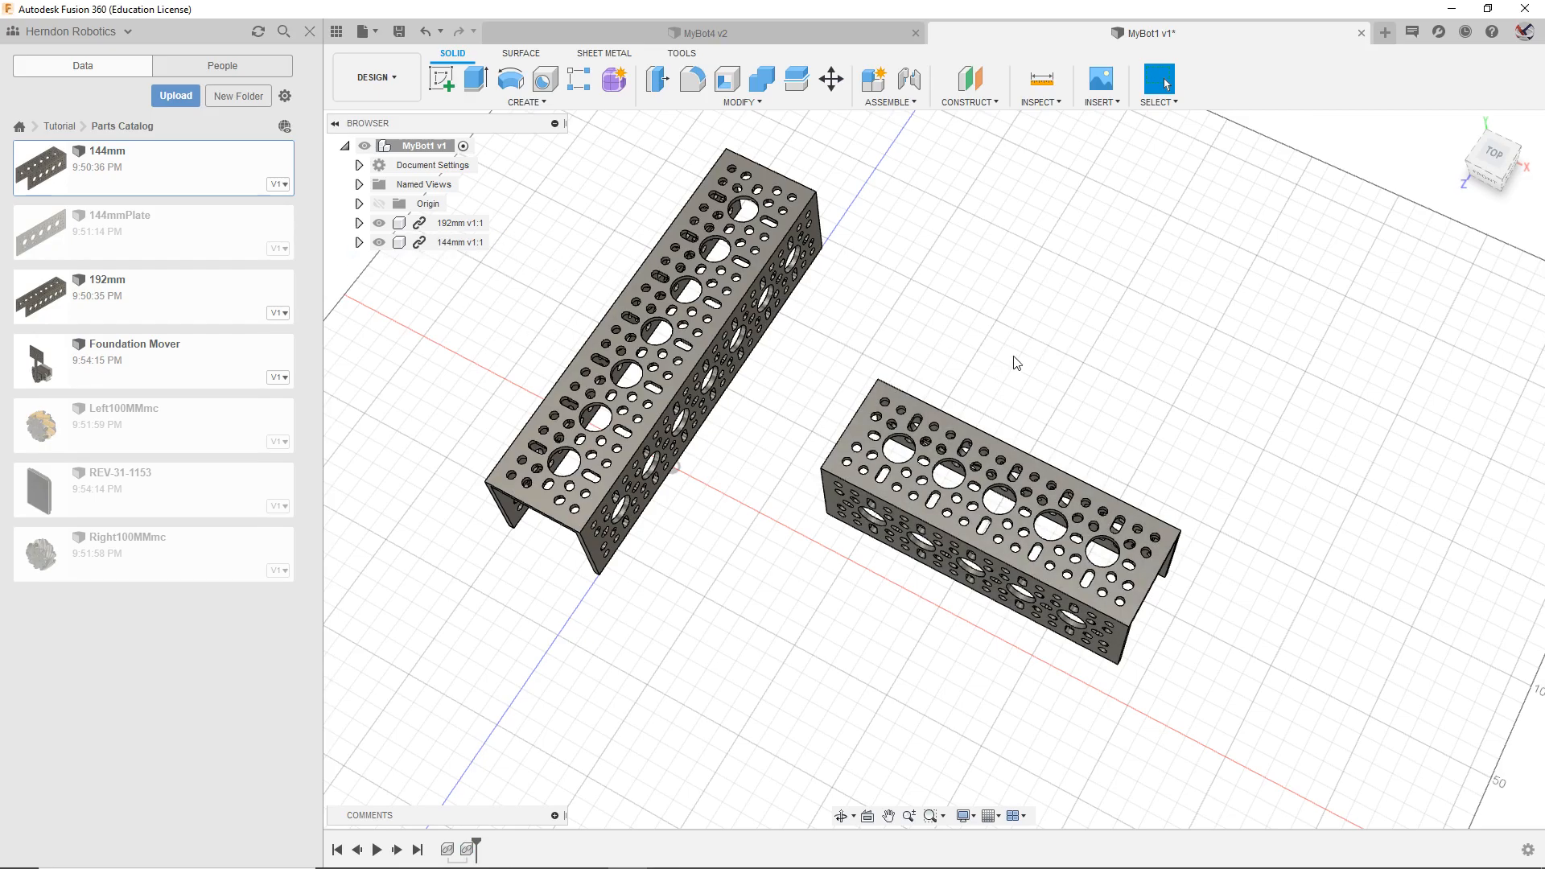
mouse_move(935, 469)
middle_mouse_down("shift")
mouse_move(1062, 491)
mouse_move(1045, 609)
middle_mouse_up("shift")
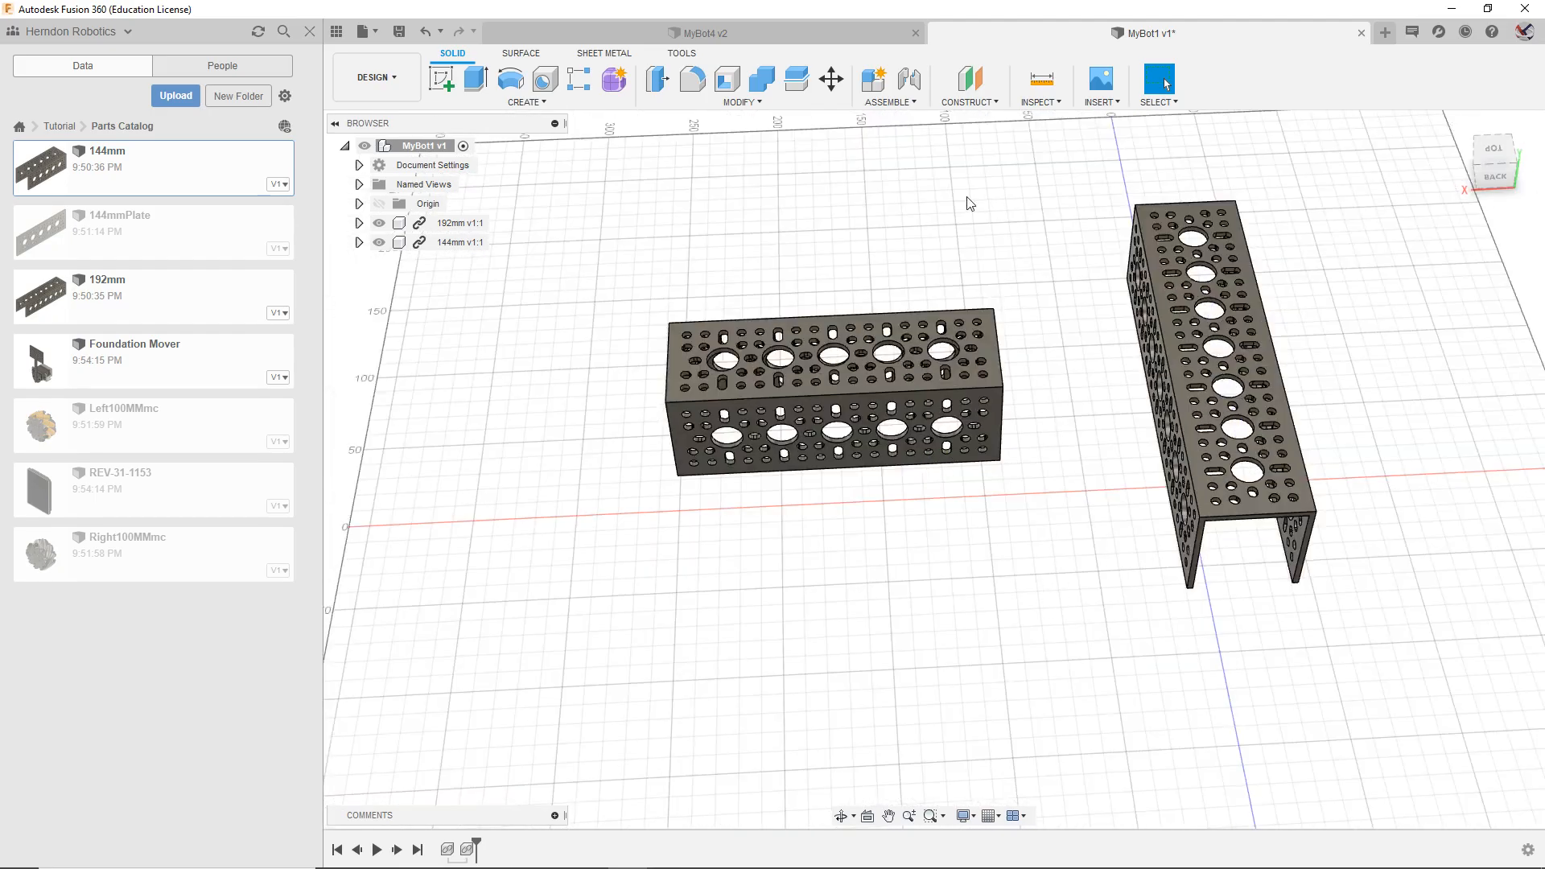
left_click(911, 78)
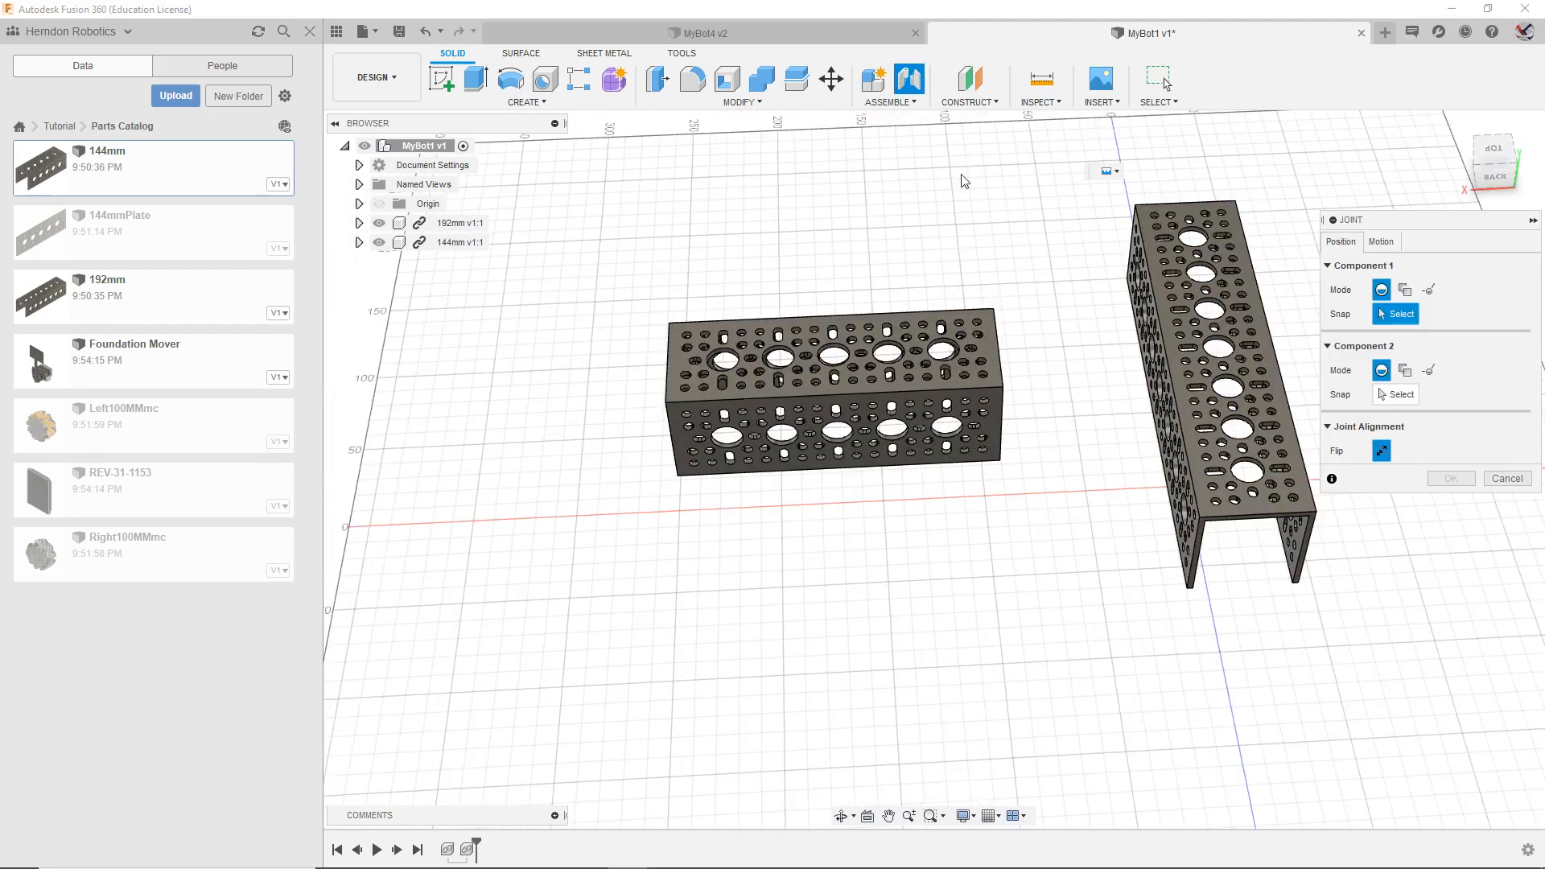
scroll(1024, 424, "up", 3)
middle_click_drag(1130, 326, 1079, 349)
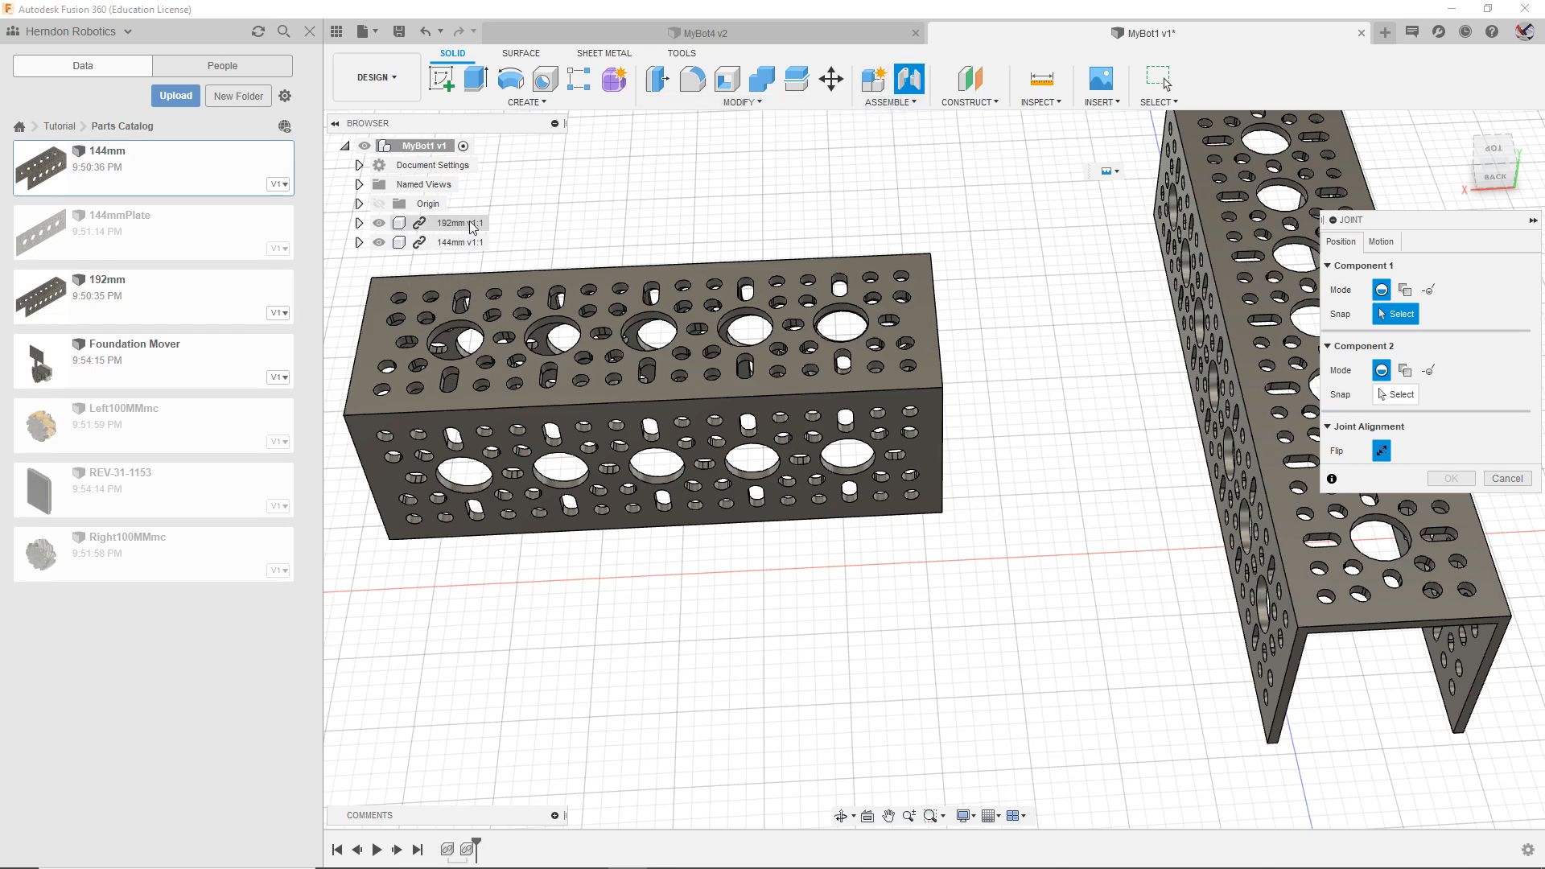
right_click(674, 184)
left_click(1507, 478)
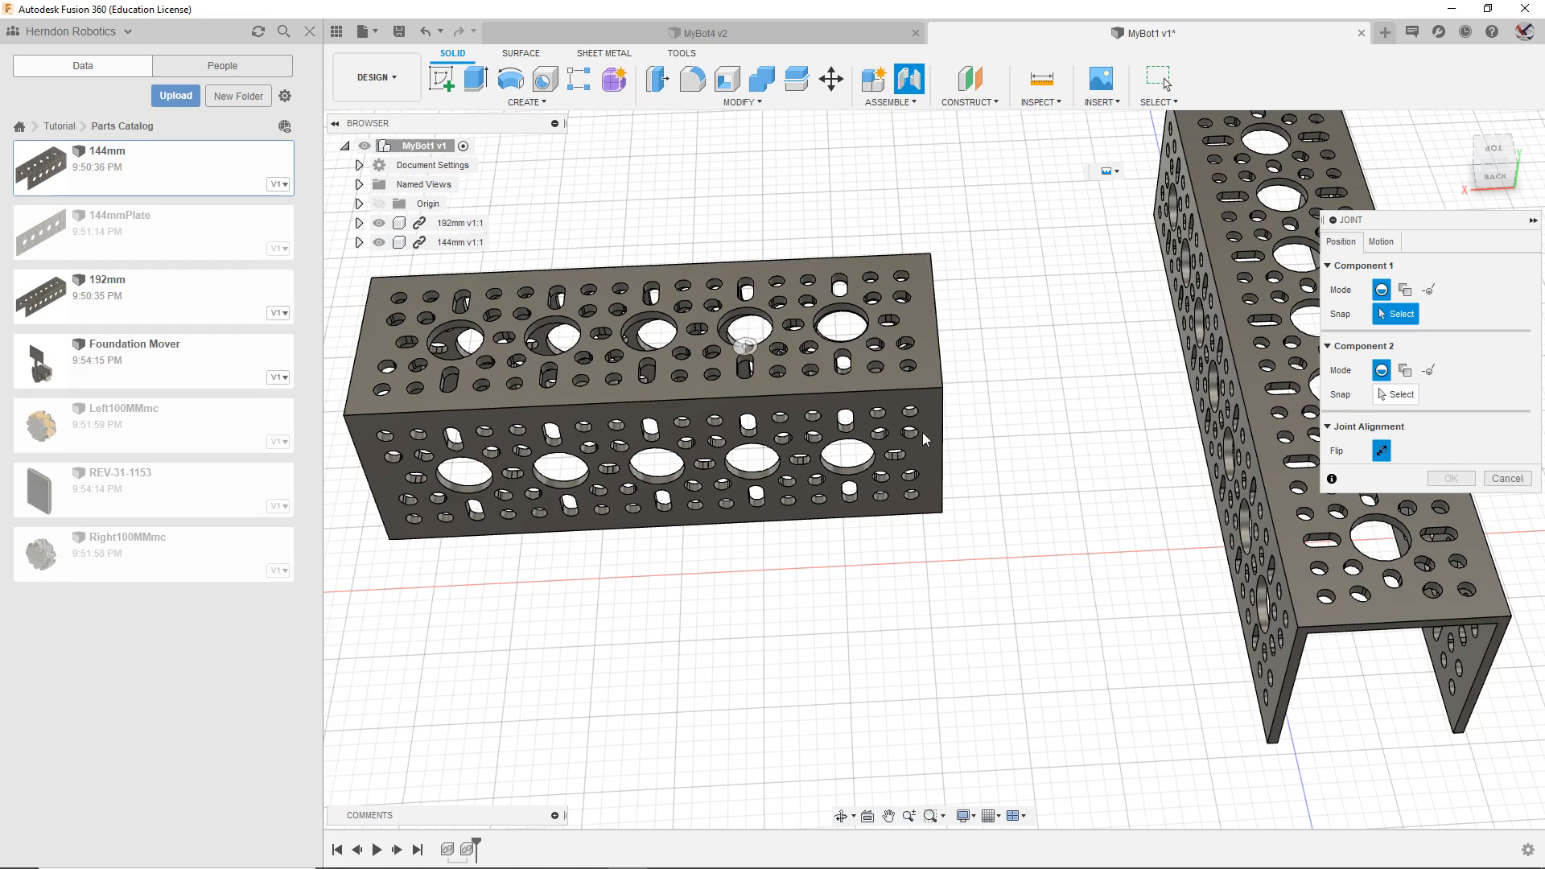
left_click(1526, 479)
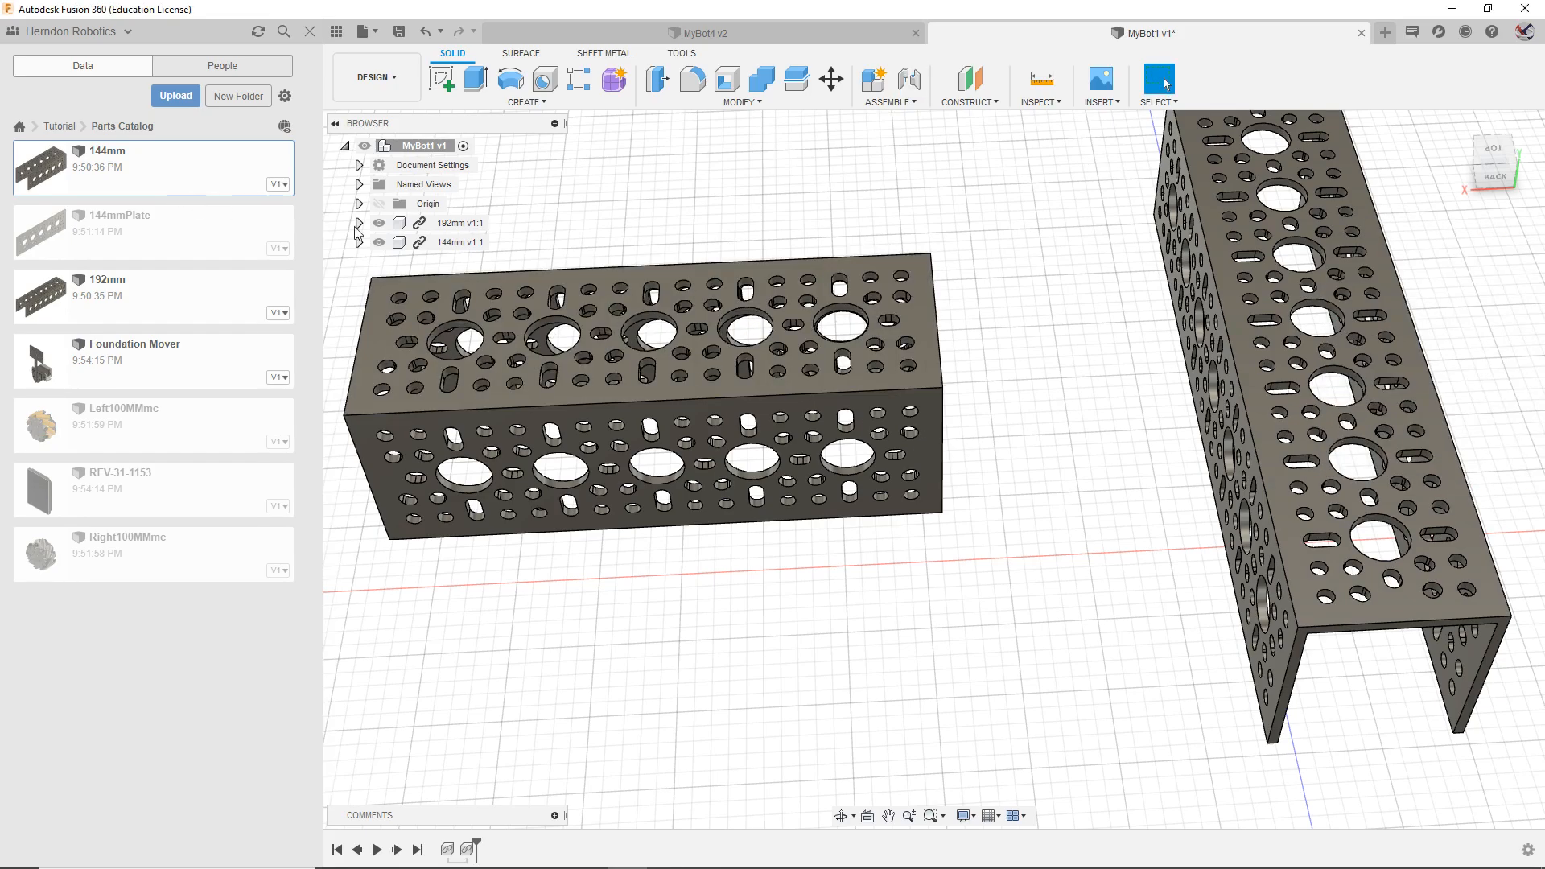
left_click(459, 223)
left_click(460, 242, "shift")
right_click(462, 244)
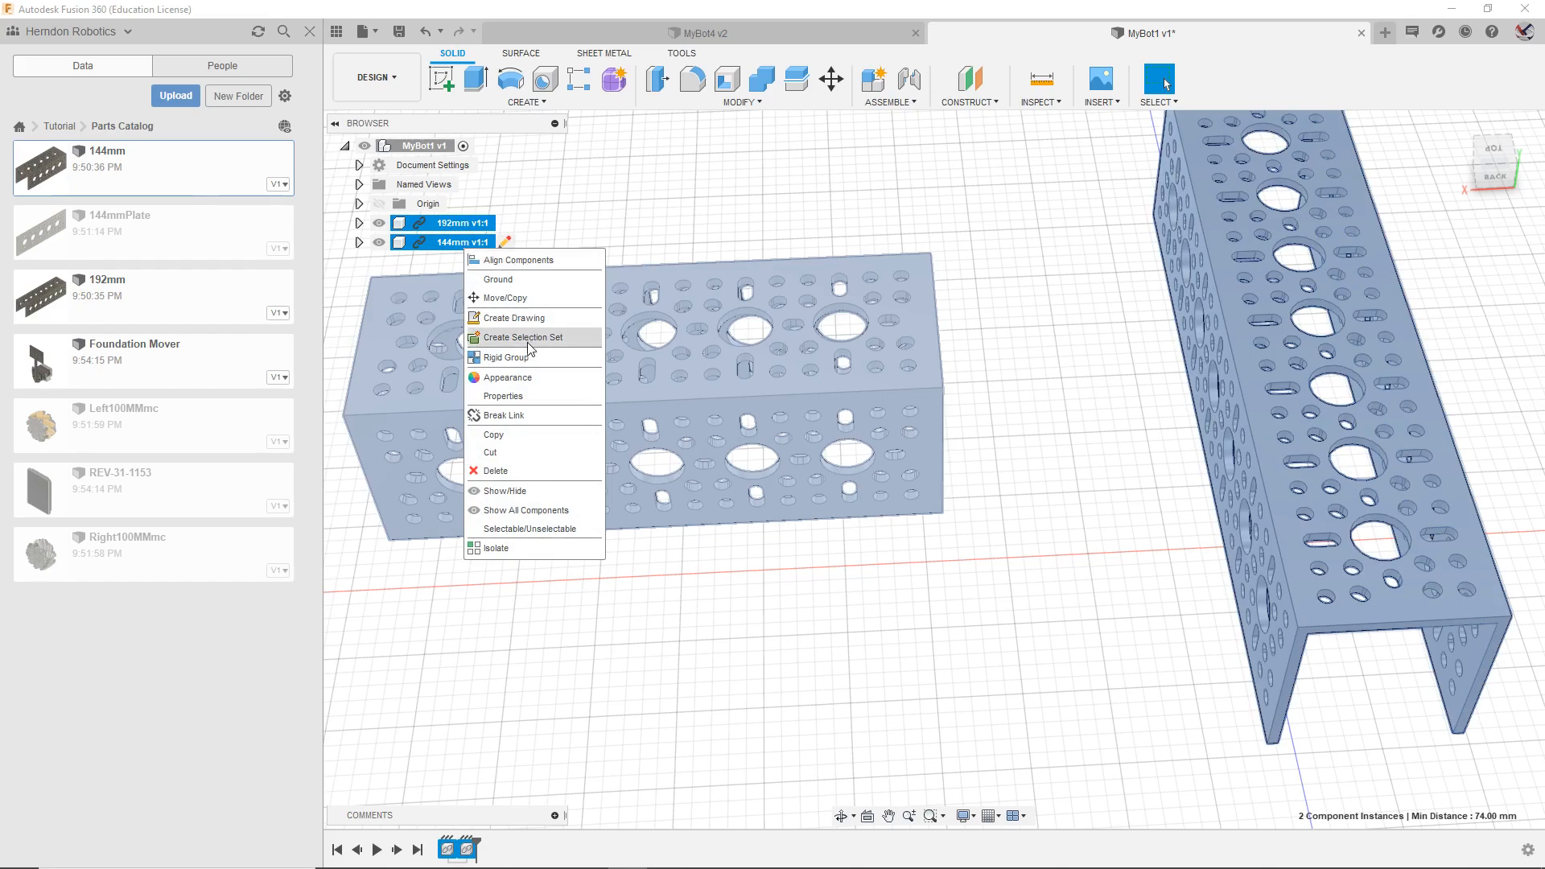
left_click(1027, 211)
left_click(974, 183)
left_click(910, 78)
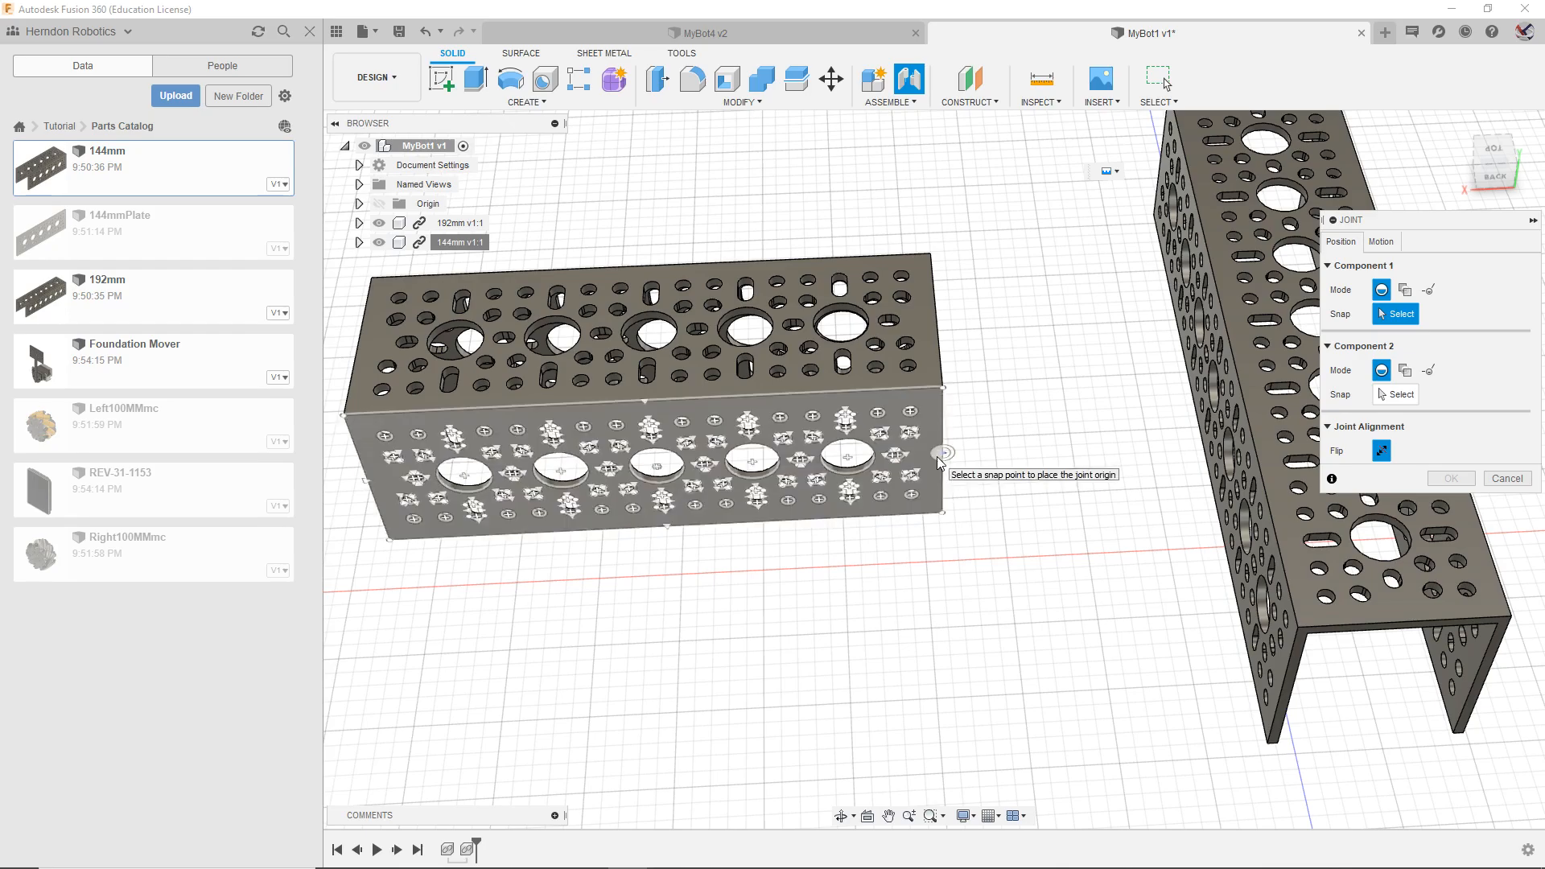
left_click(937, 456)
middle_click_drag(1297, 679, 1147, 546)
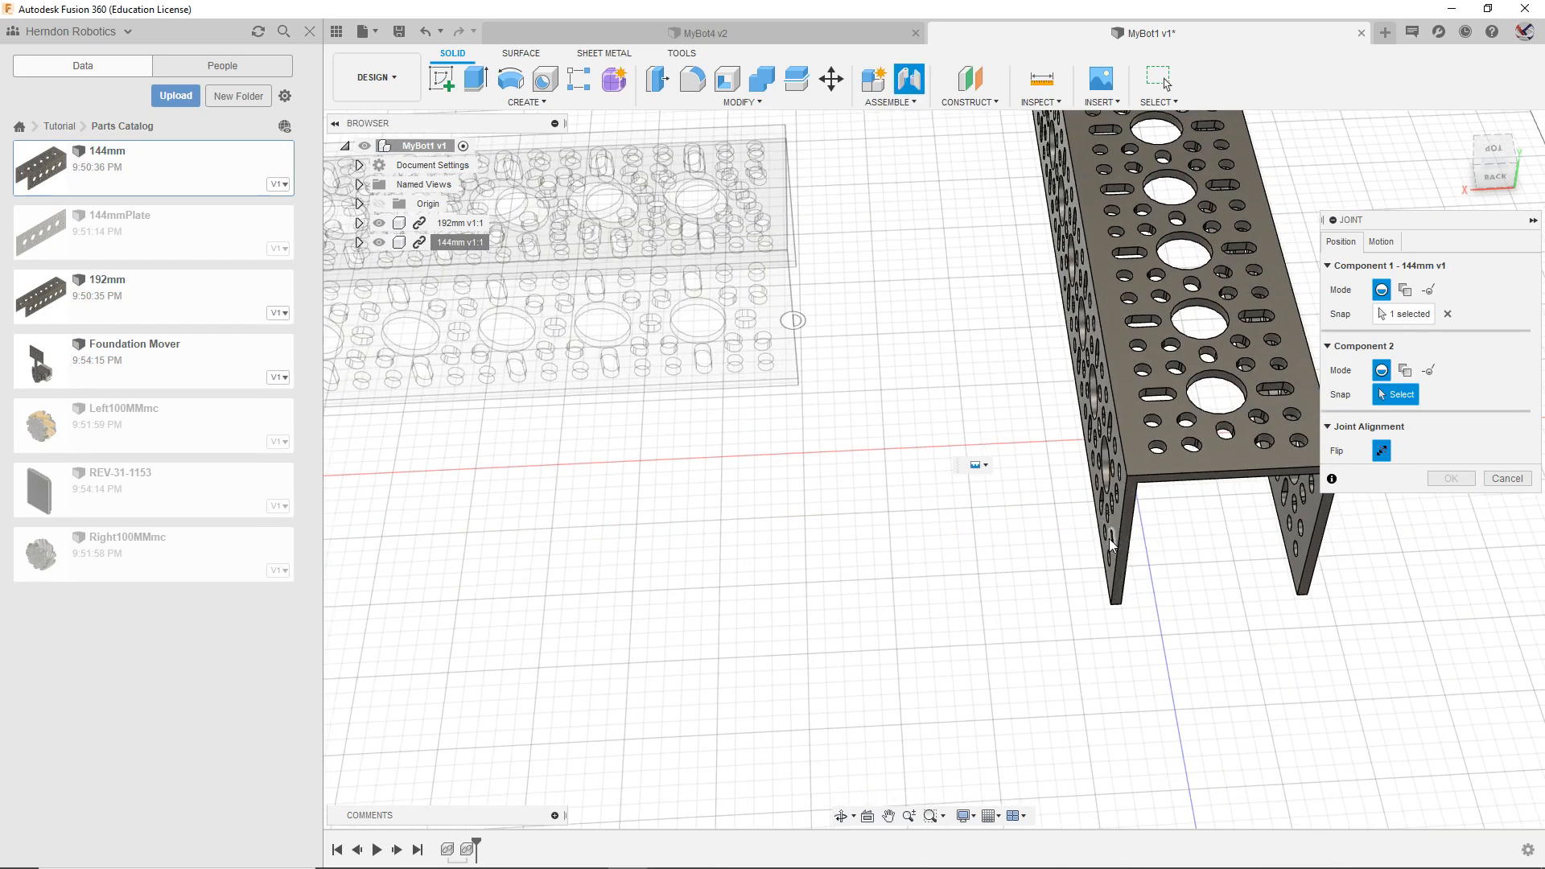
scroll(1122, 544, "up", 2)
scroll(1123, 547, "up", 1)
scroll(1123, 543, "down", 3)
scroll(1086, 518, "up", 2)
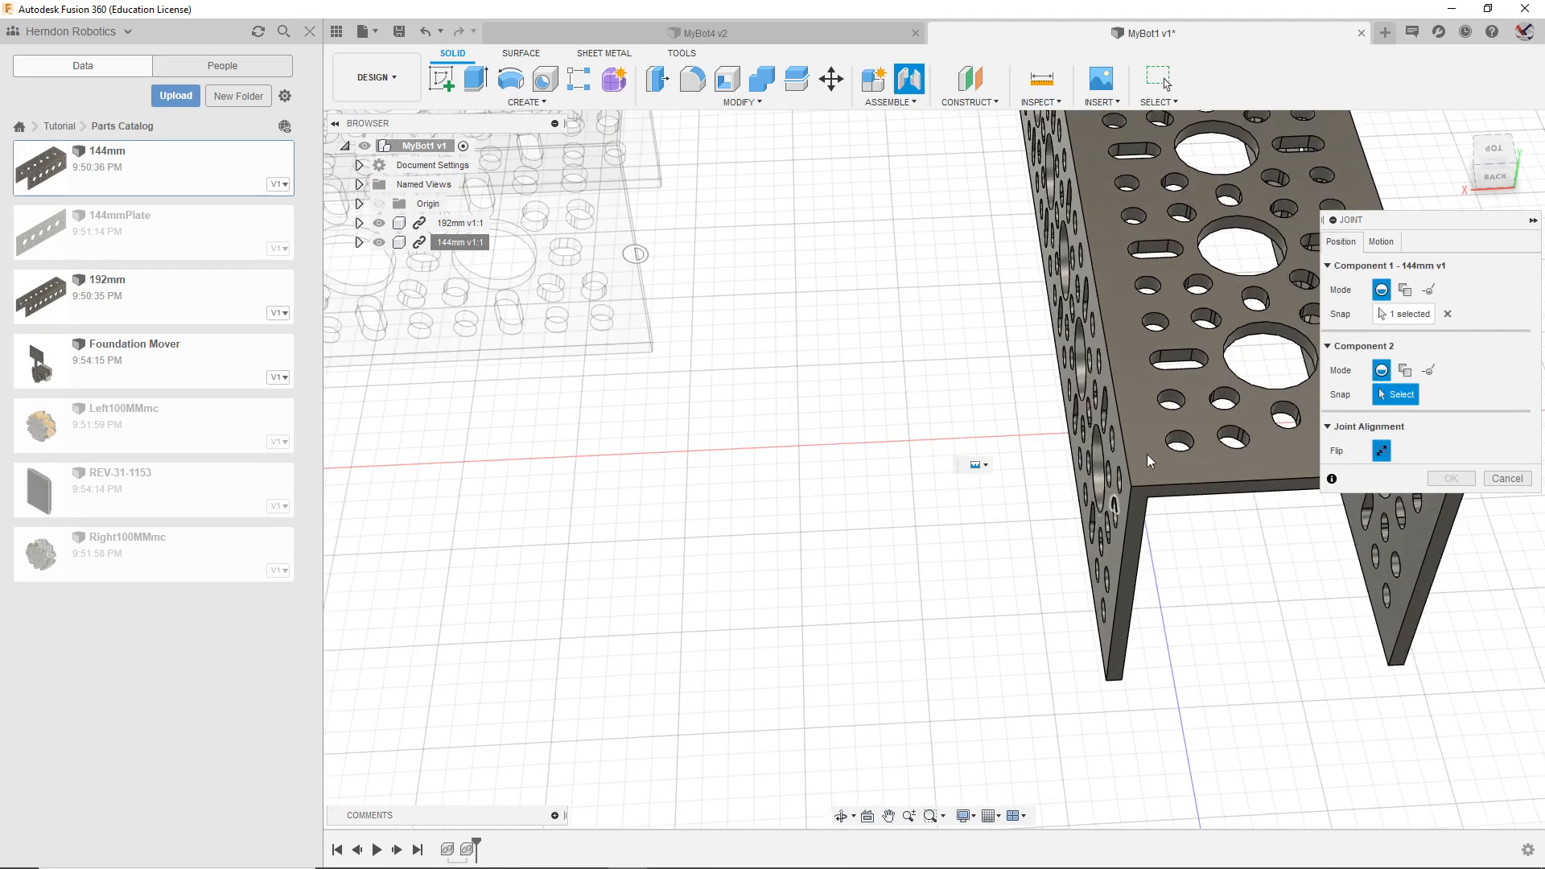
scroll(951, 446, "down", 1)
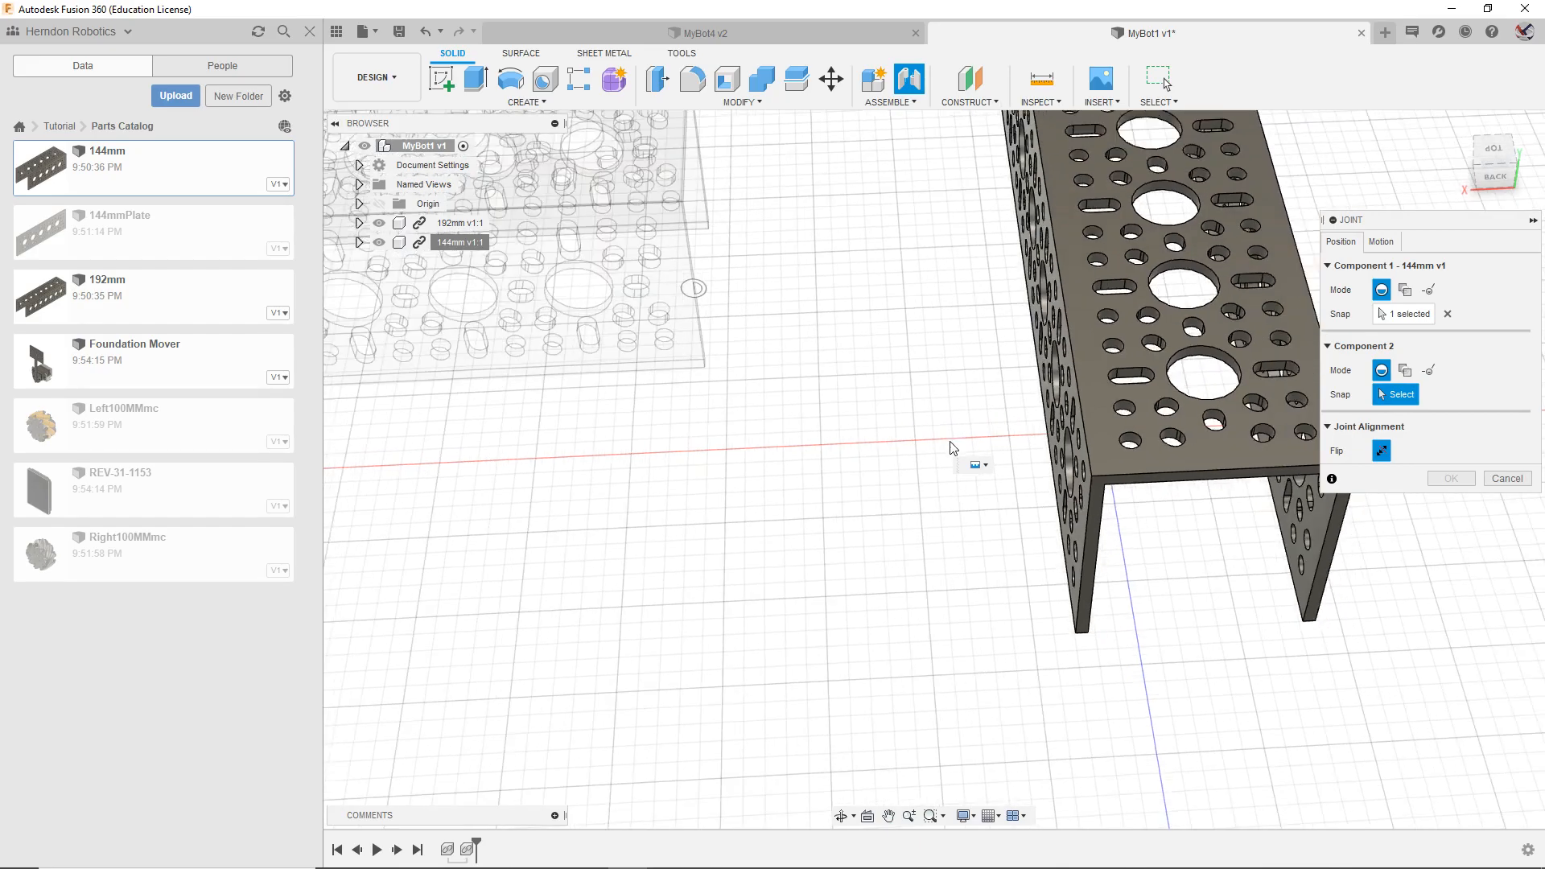
left_click(1505, 479)
scroll(1166, 434, "up", 3)
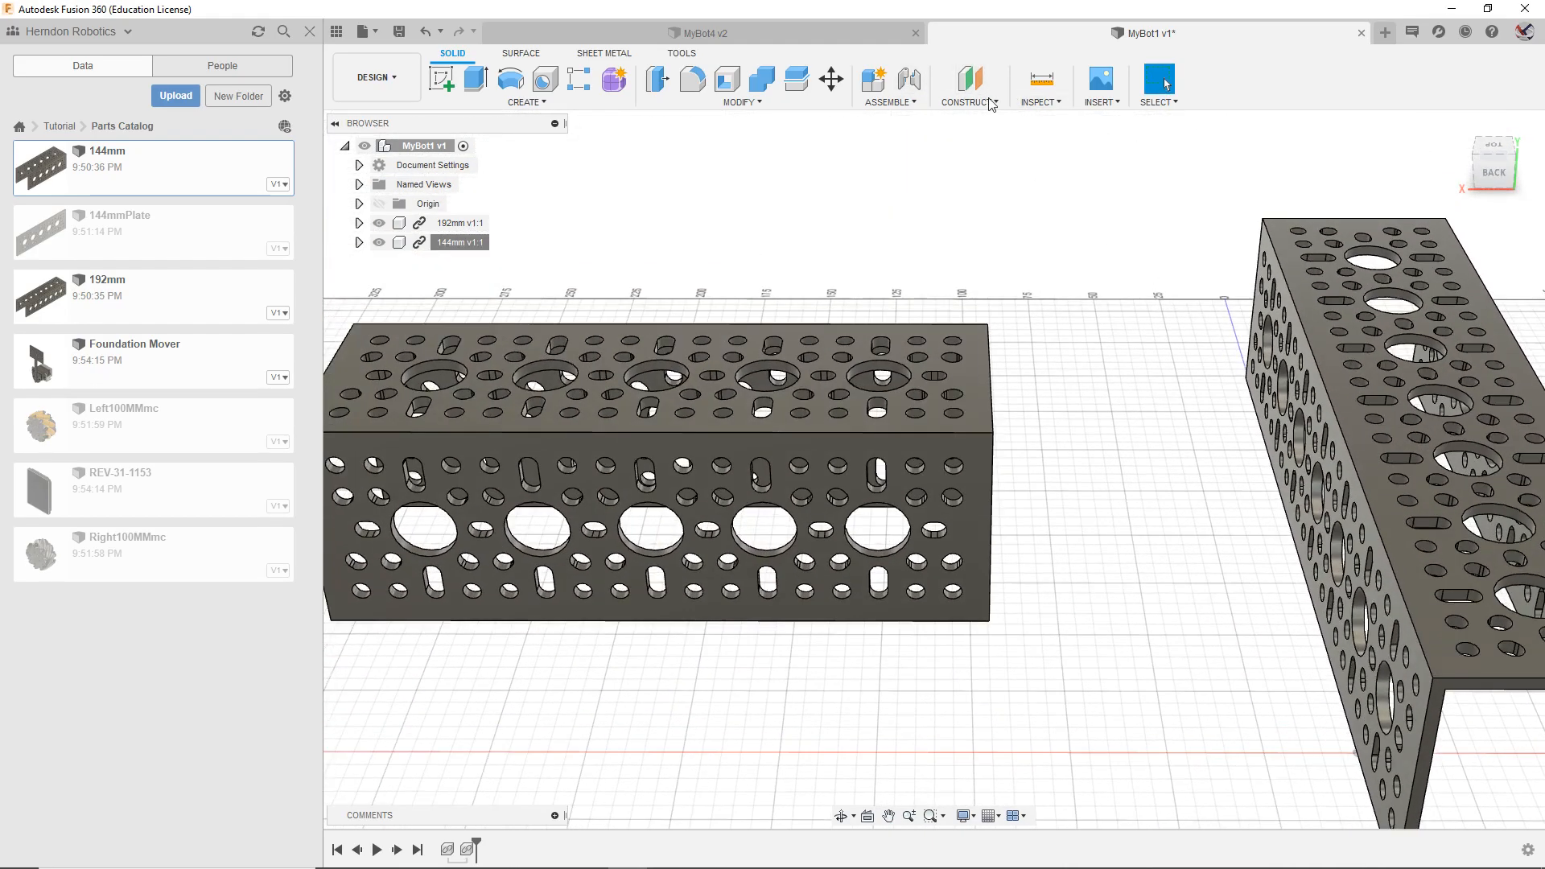
left_click(917, 84)
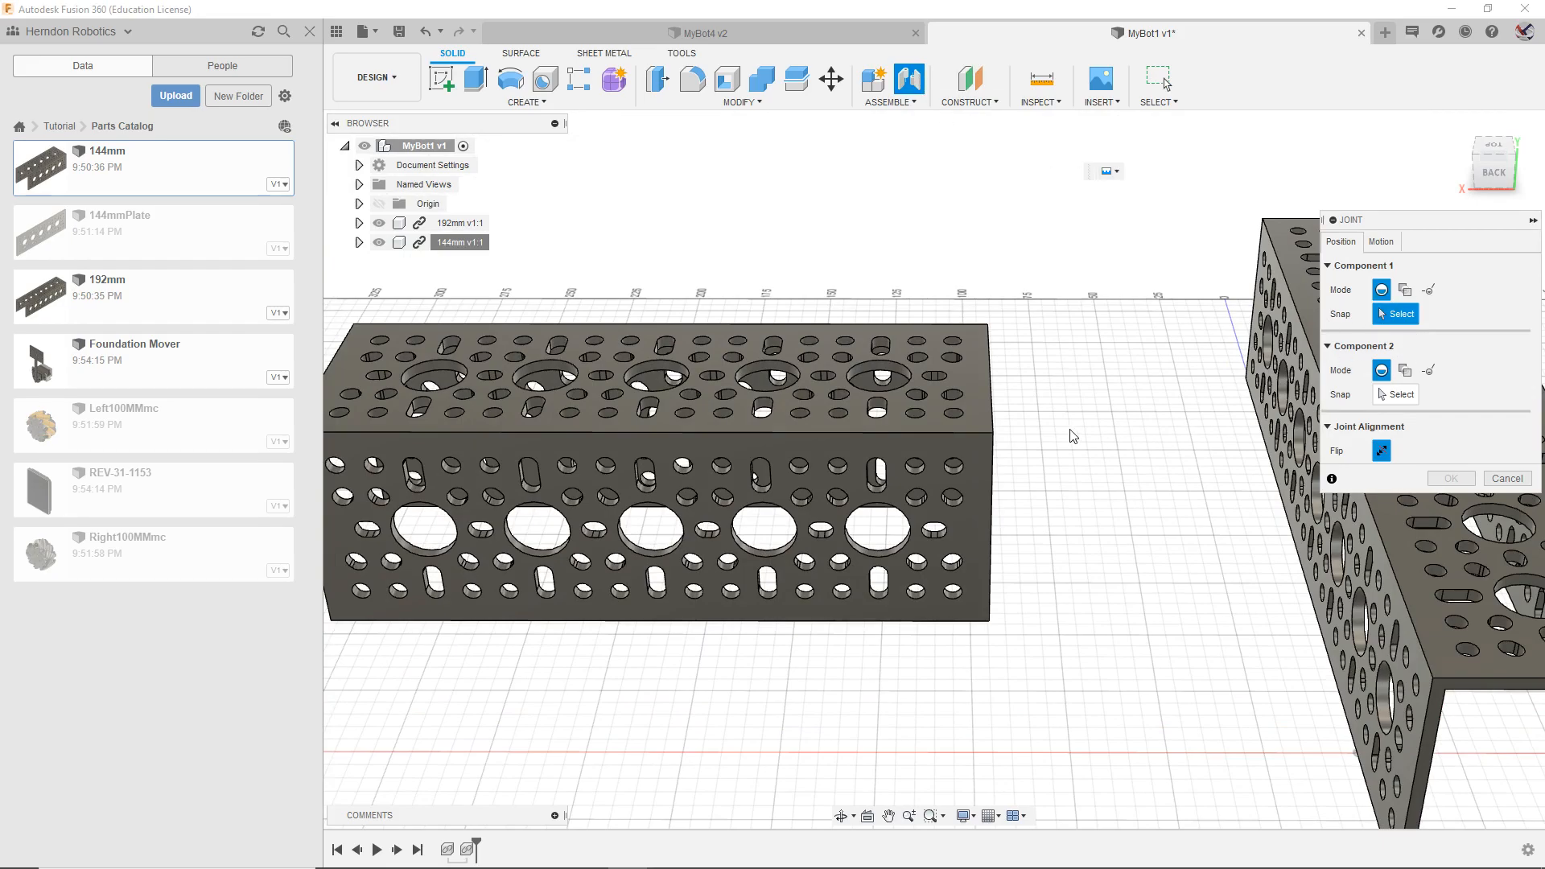
middle_click_drag(1073, 444, 1112, 404)
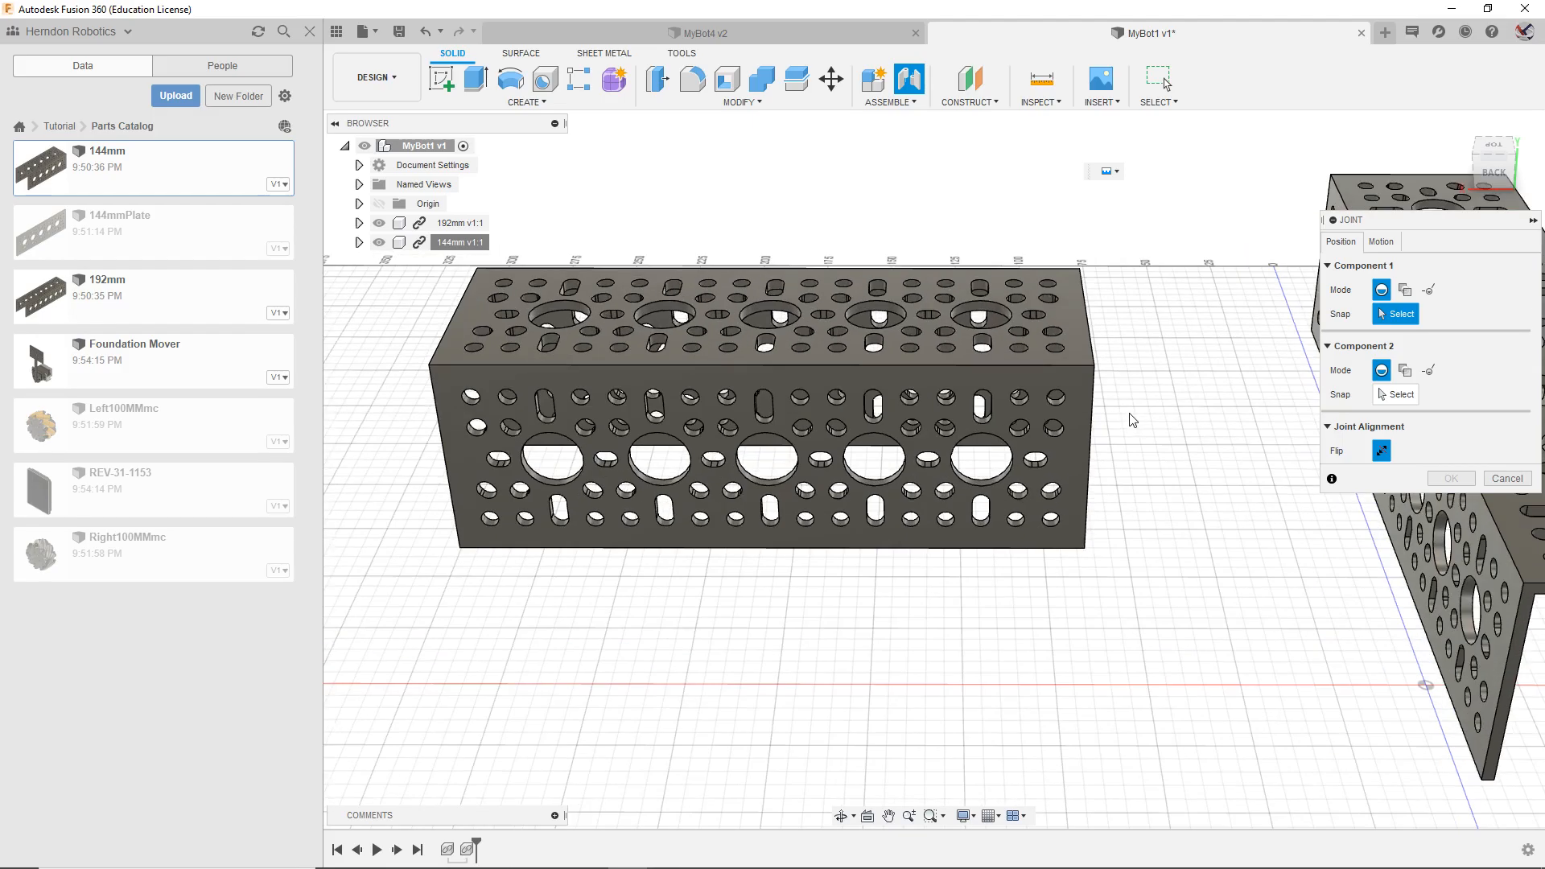
scroll(1096, 457, "up", 3)
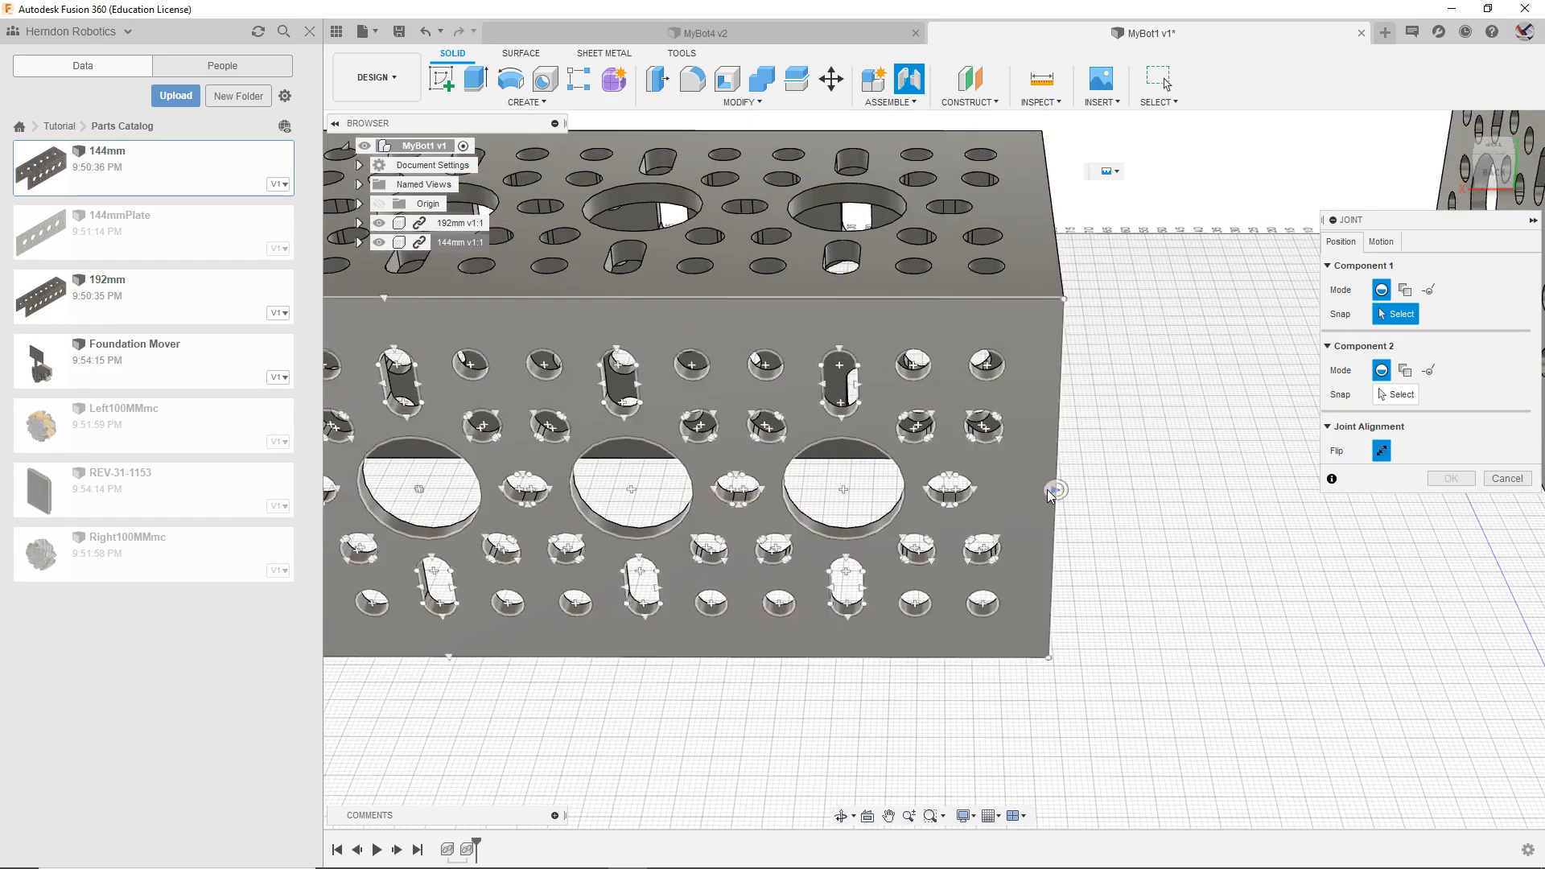
scroll(1060, 492, "up", 3)
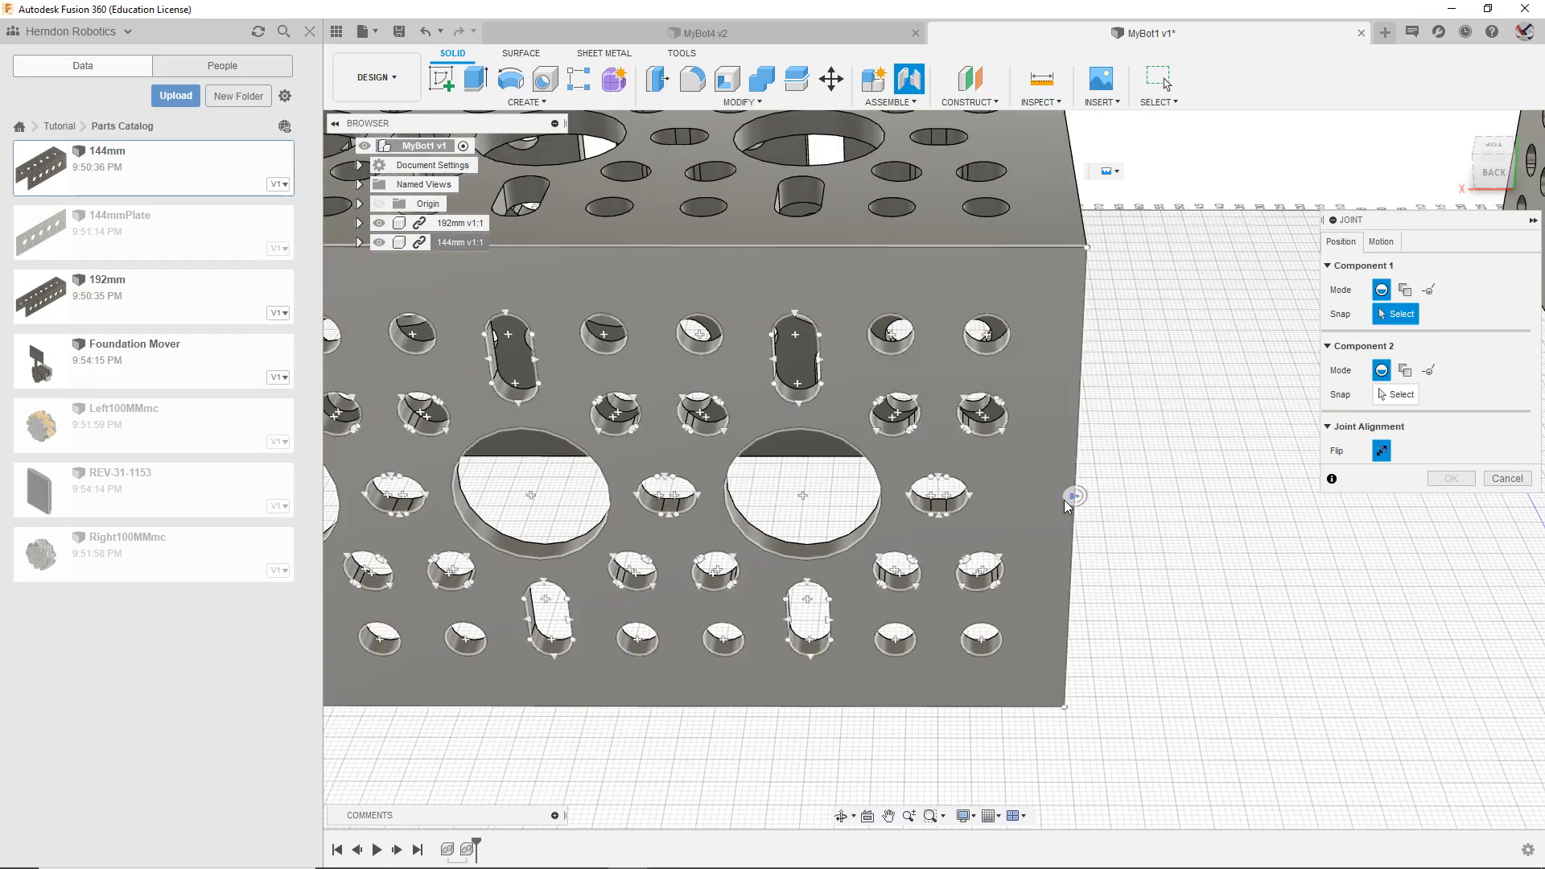
left_click(1063, 500)
scroll(1086, 322, "down", 2)
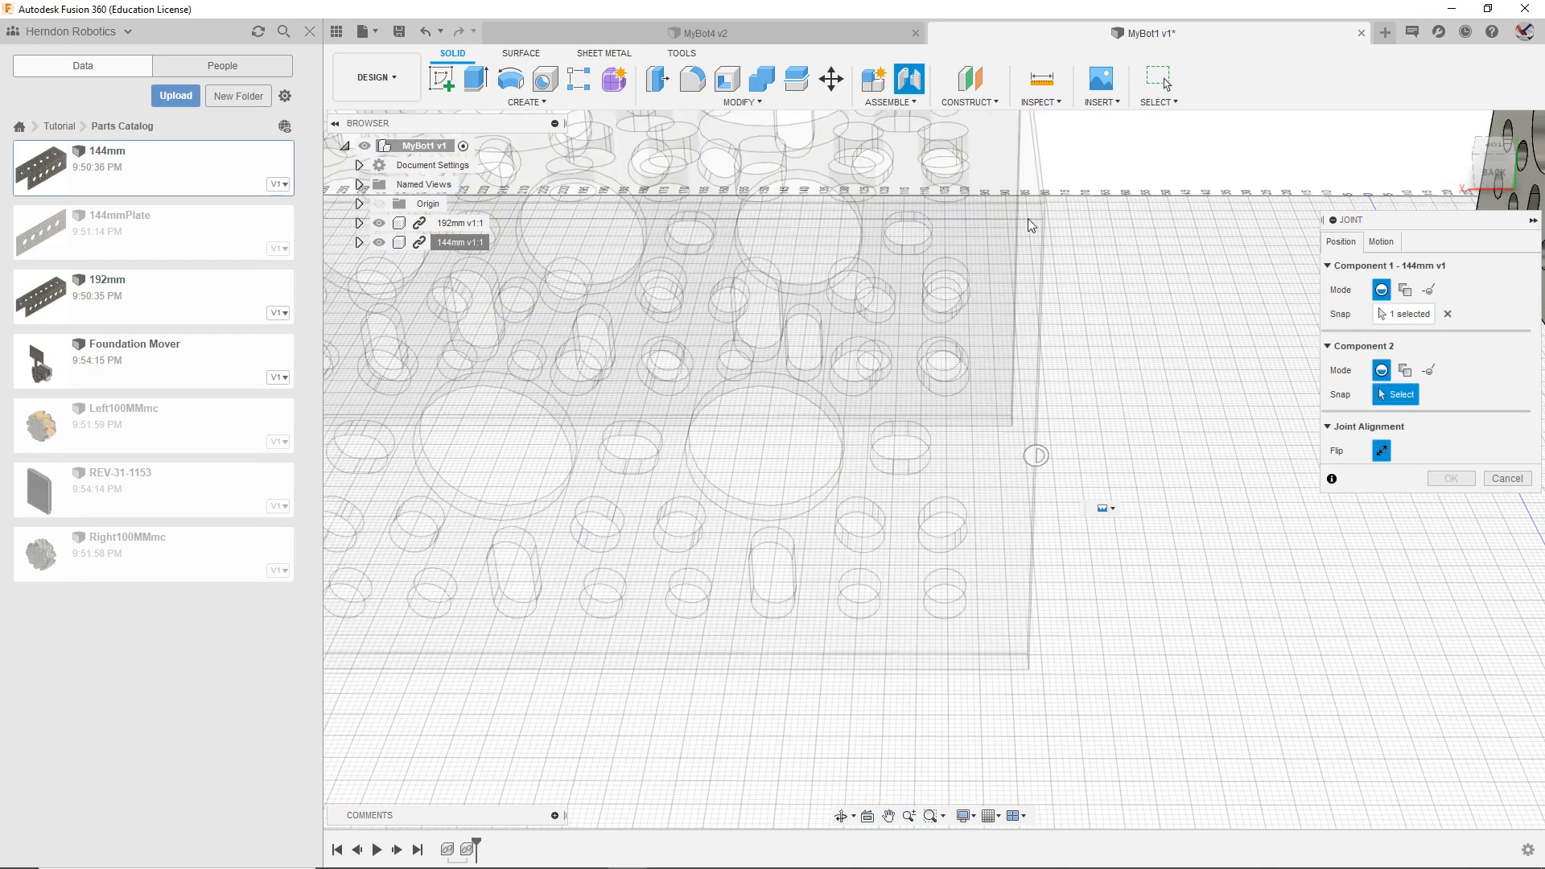
left_click(1507, 477)
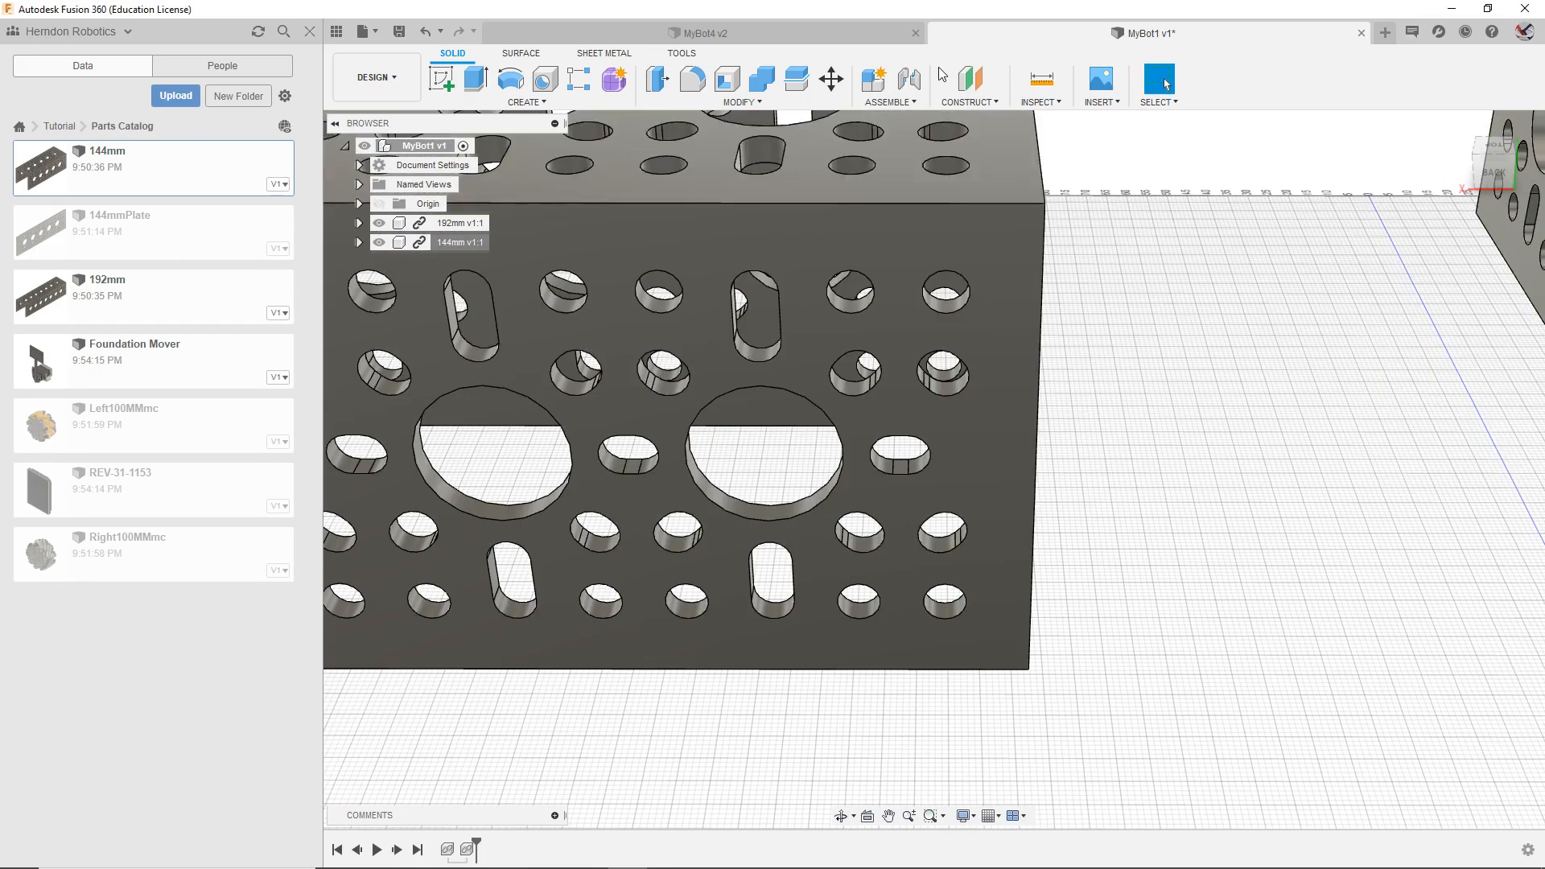
Step: Joint the end edge of the 144mm channel's side wall to the end edge of the 192mm channel's side wall, with the alignment flipped
left_click(909, 78)
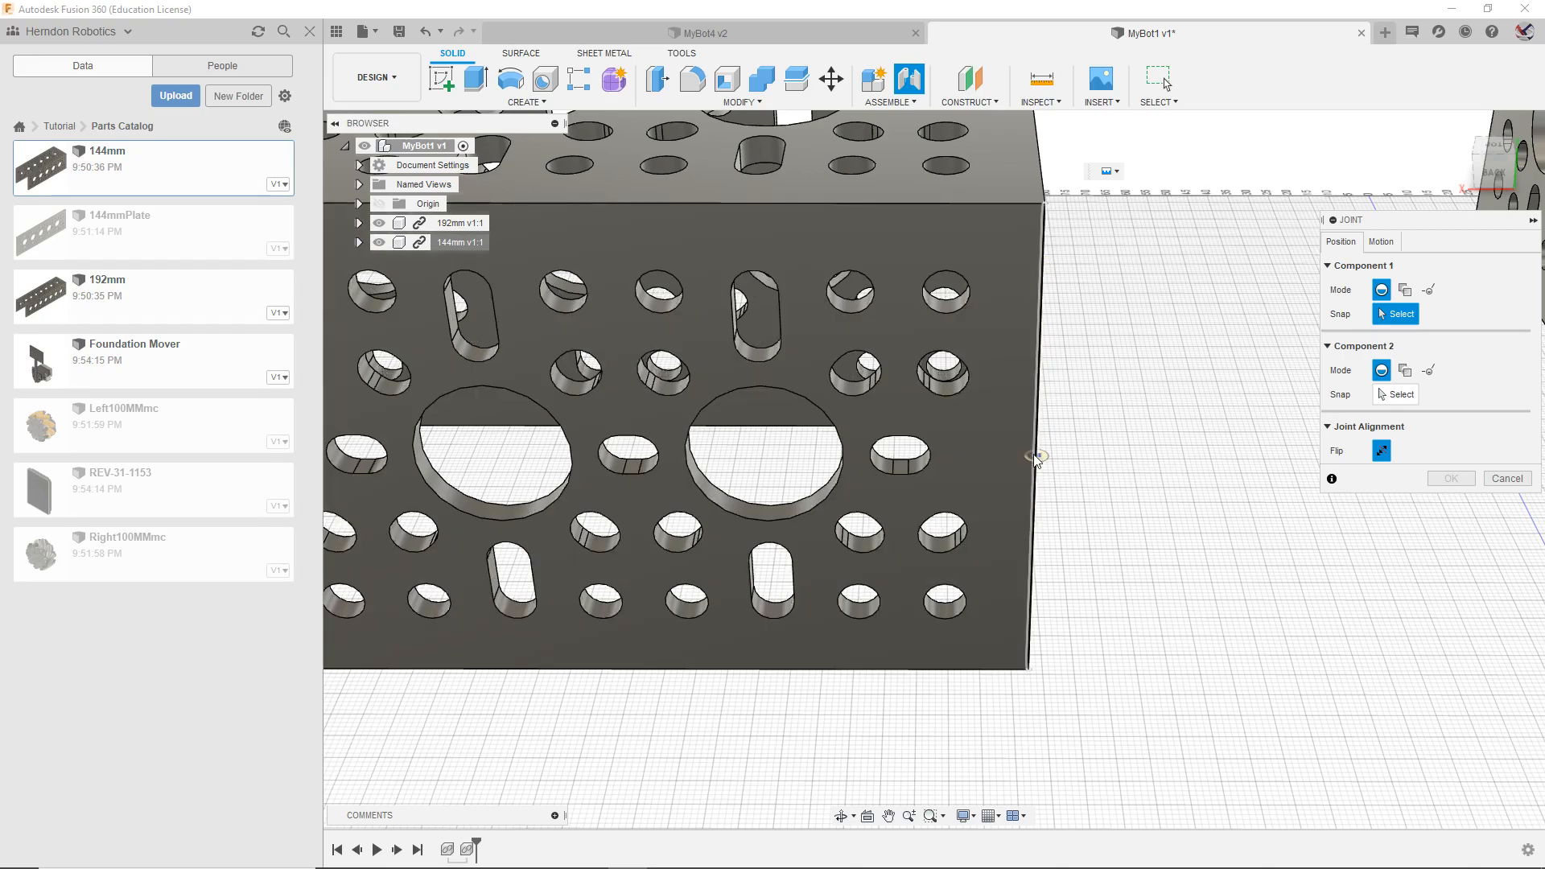
left_click(1022, 456)
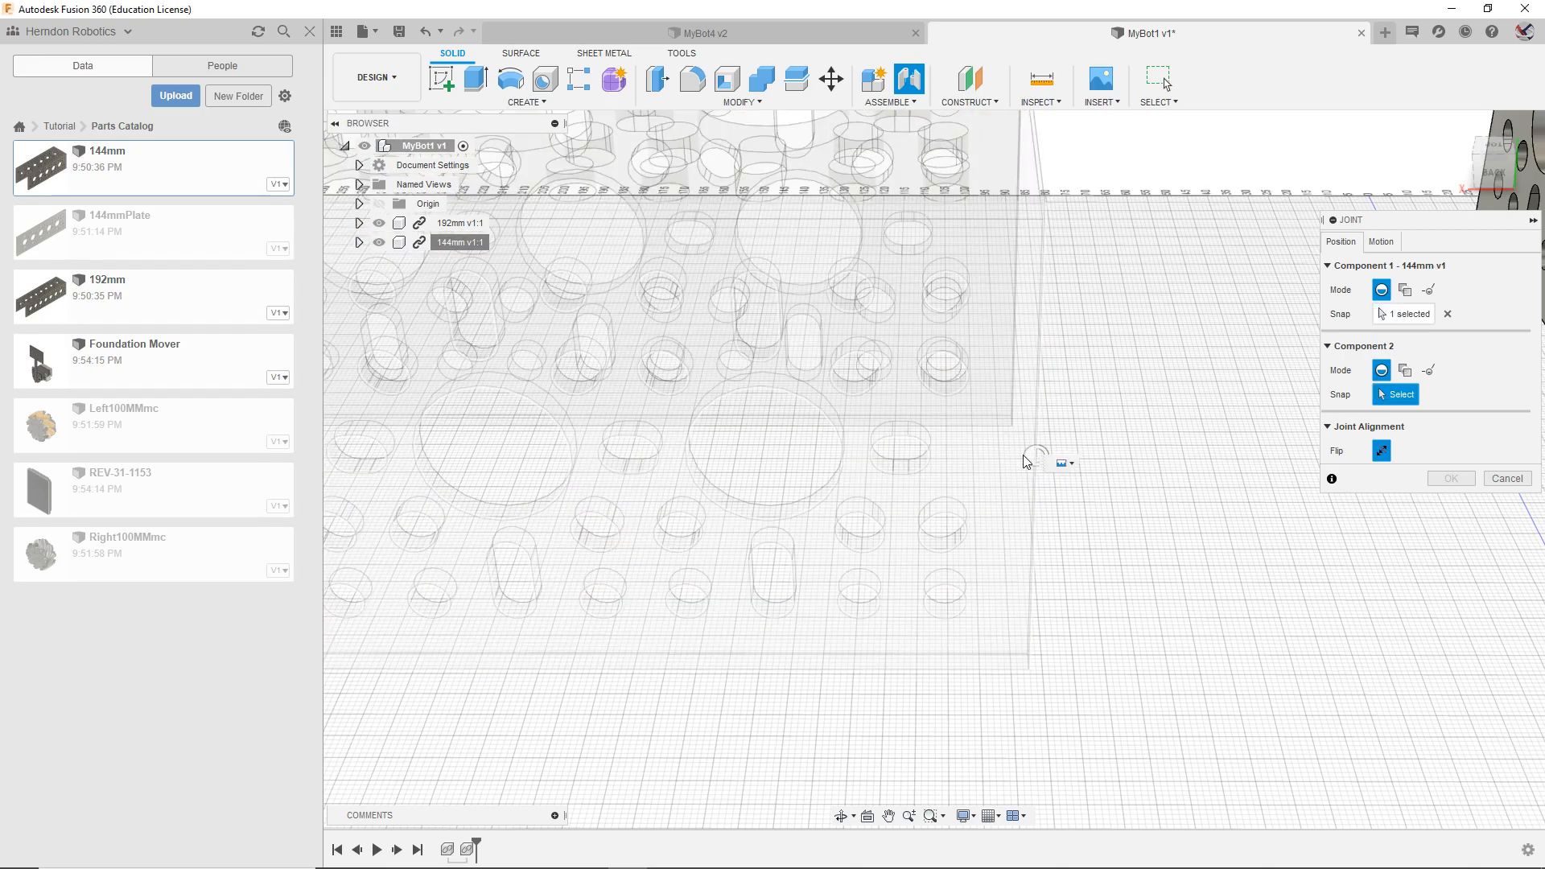
middle_click_drag(1222, 588, 1017, 496)
scroll(1086, 515, "up", 2)
scroll(1172, 566, "down", 5)
middle_click_drag(1172, 568, 793, 400)
scroll(1083, 563, "up", 4)
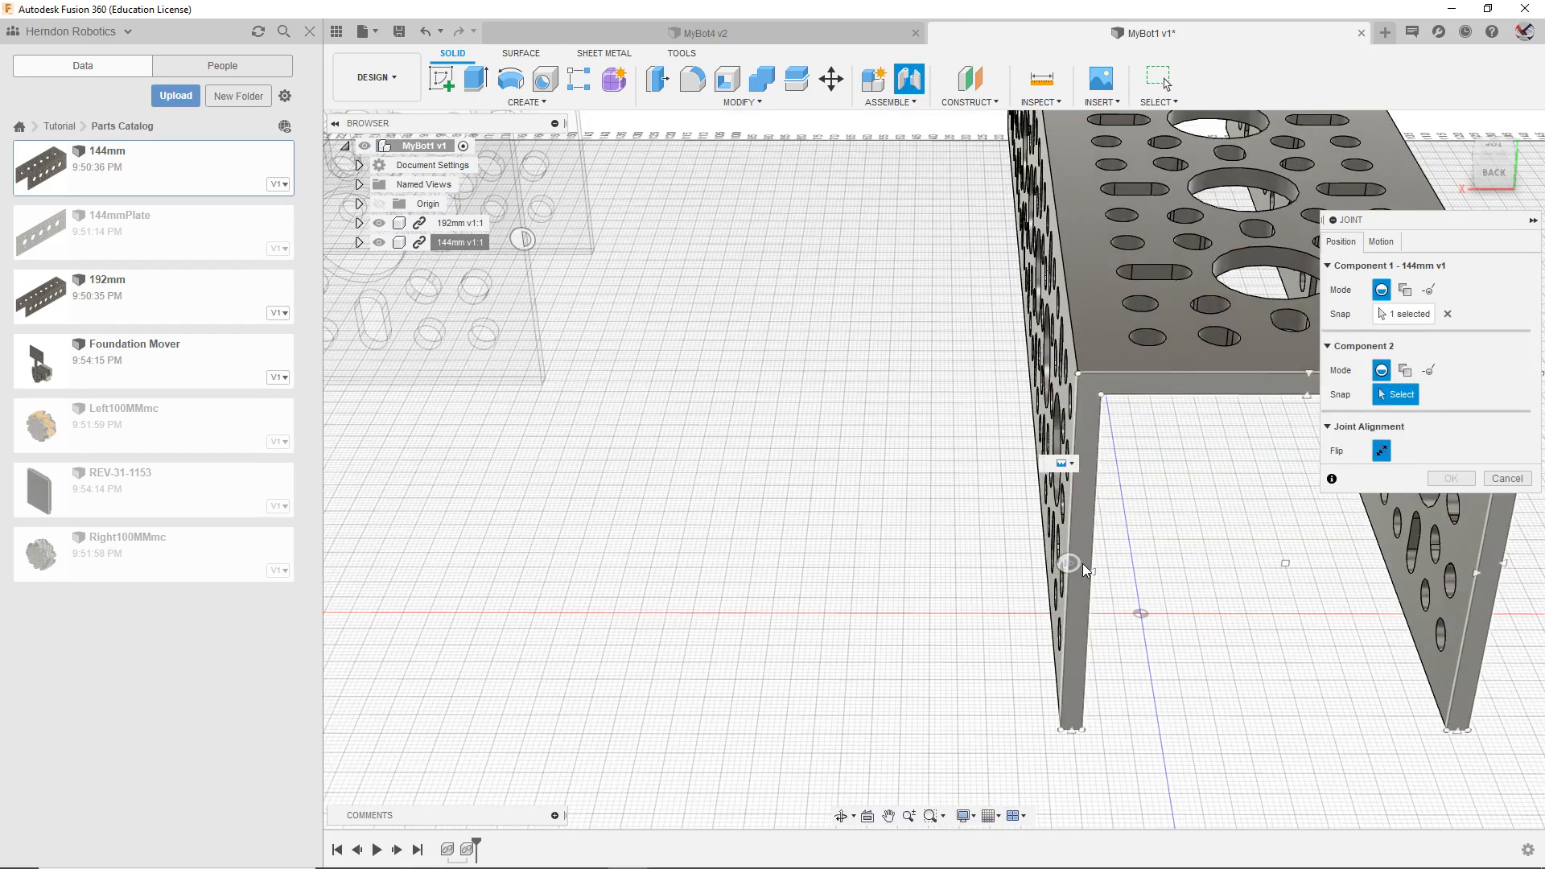
left_click(1073, 560)
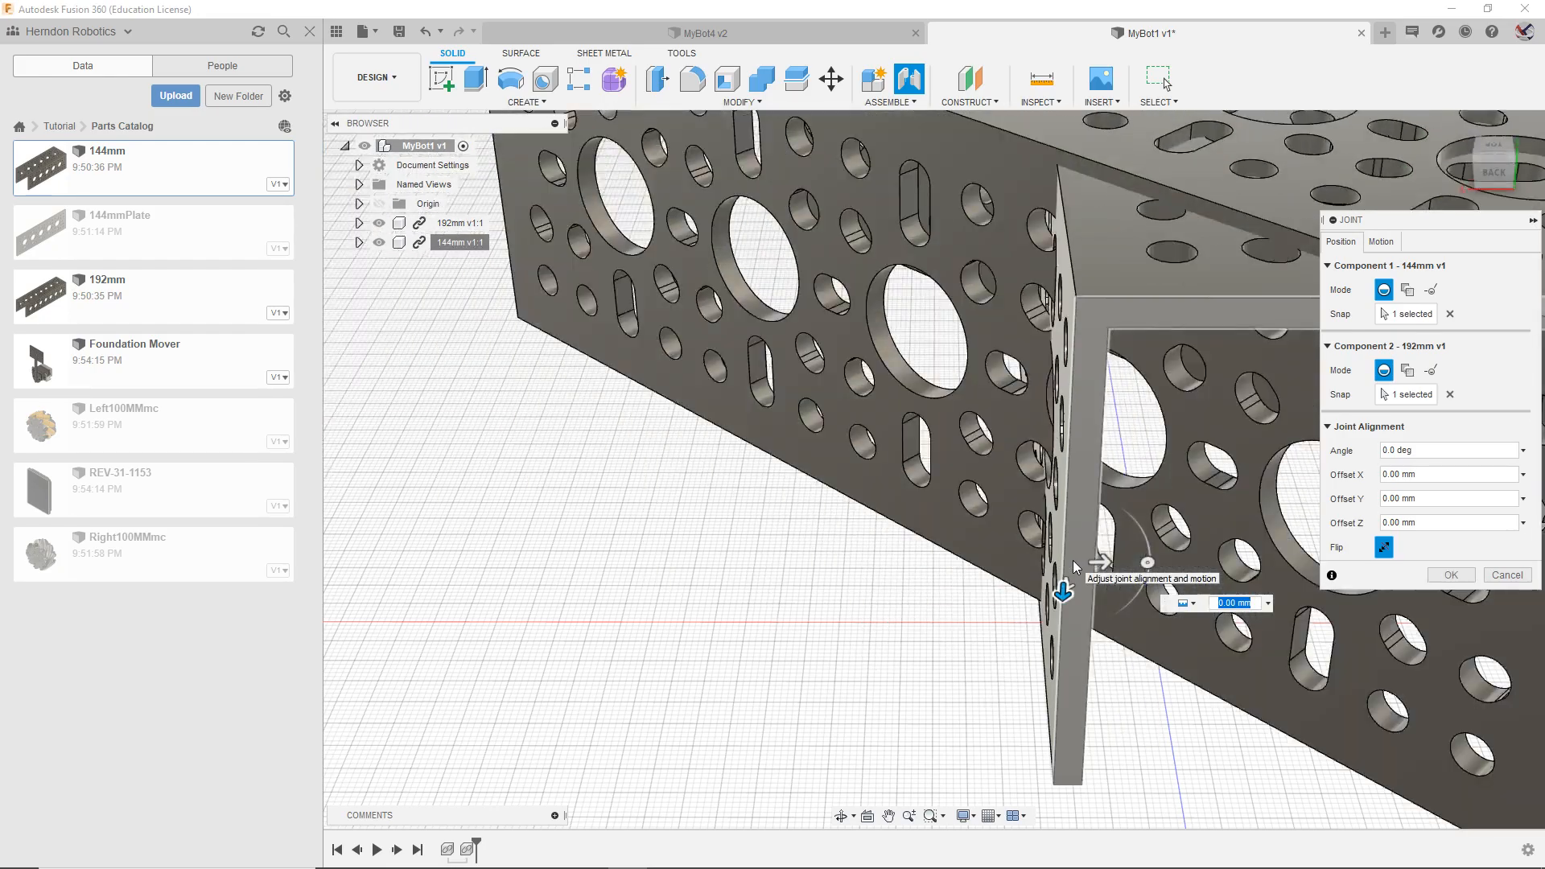
scroll(998, 535, "down", 5)
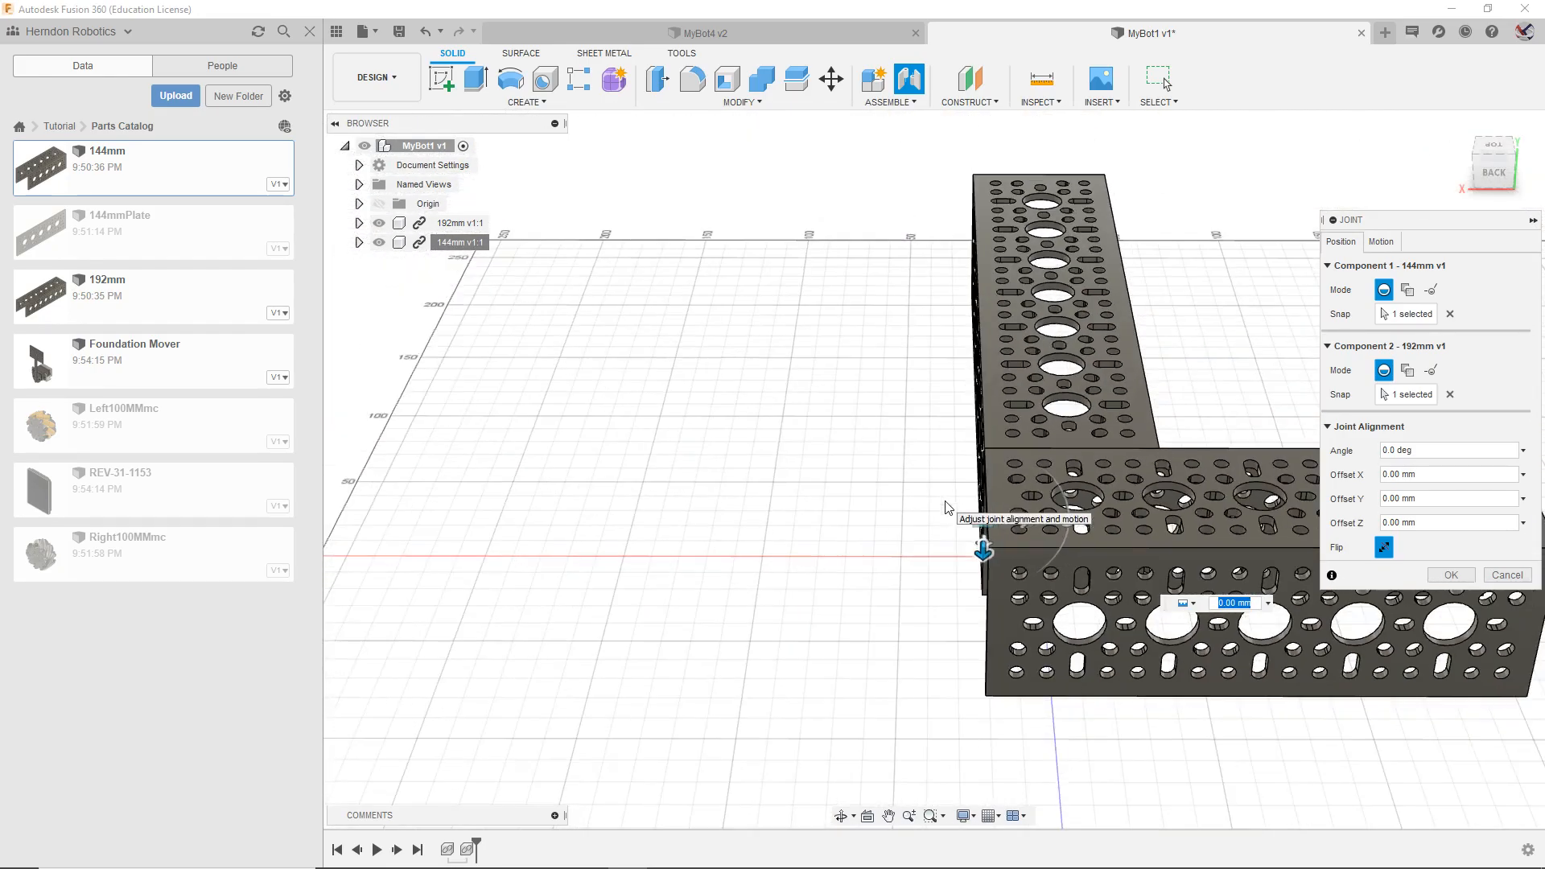
middle_click_drag(925, 474, 965, 504)
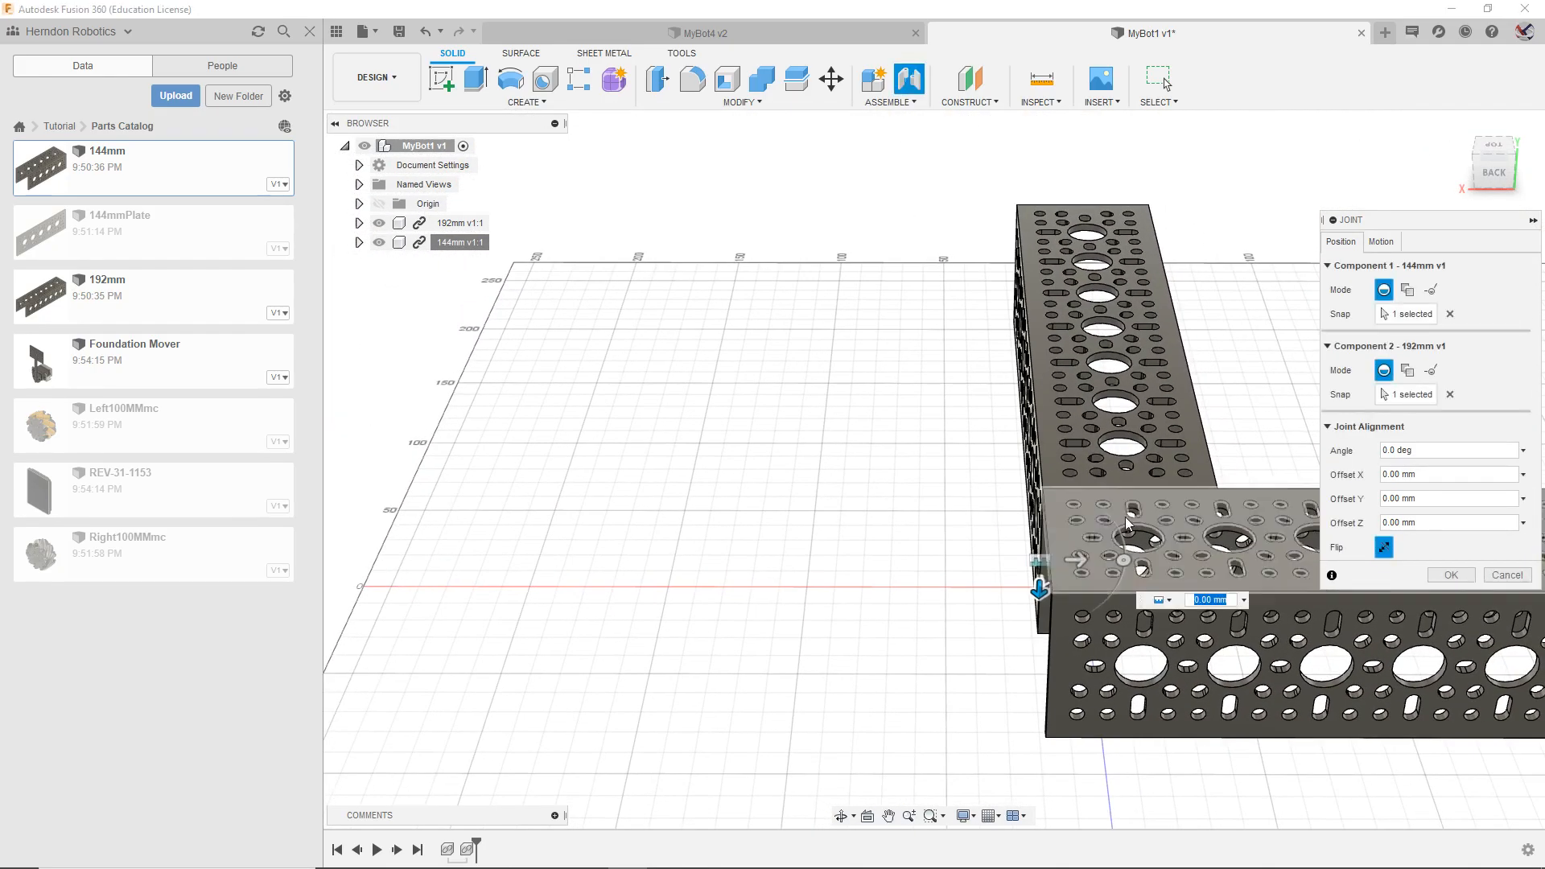
left_click(1384, 548)
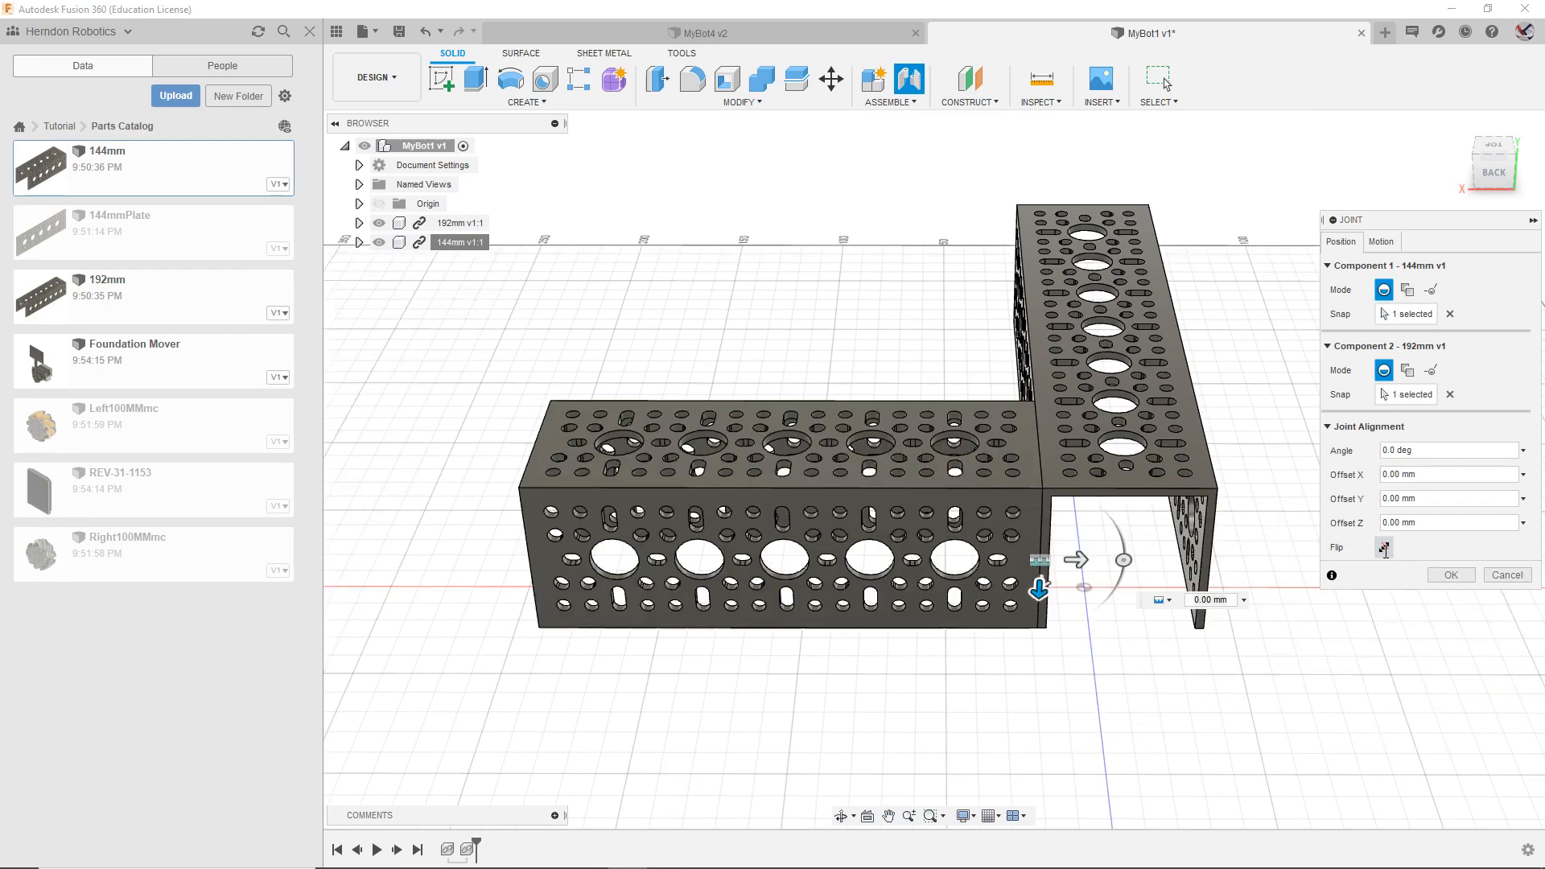
left_click(1450, 574)
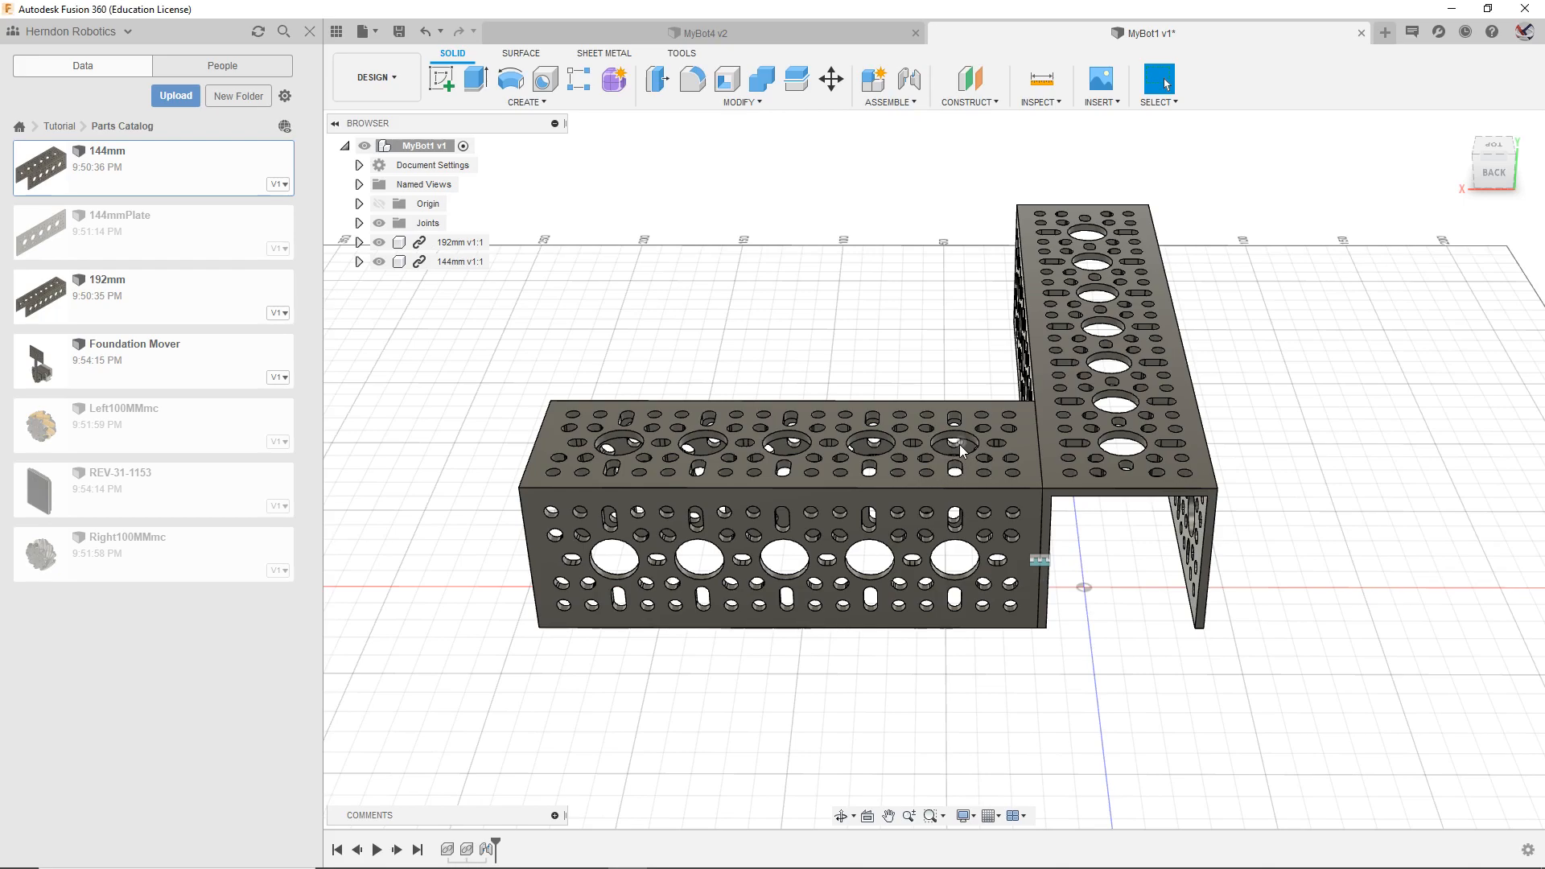
Step: Copy the joined 192mm and 144mm channels together and paste duplicates of both into the design
middle_click_drag(771, 397, 889, 437)
left_click_drag(1484, 161, 1468, 276)
middle_click_drag(1437, 325, 1406, 282)
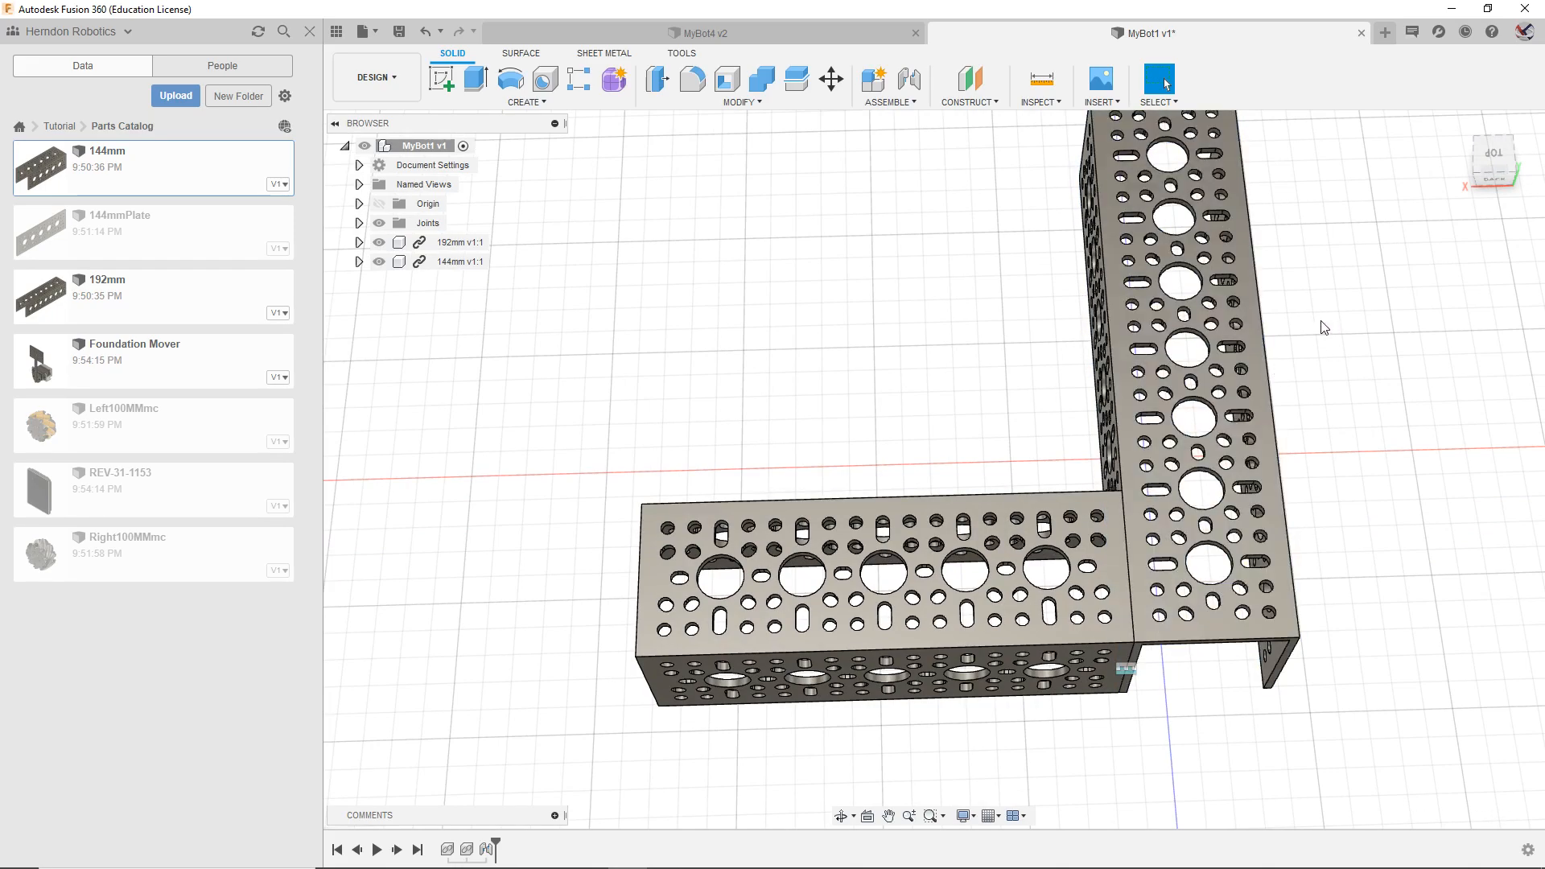
left_click(483, 242)
left_click(483, 262, "ctrl")
scroll(834, 354, "down", 1)
scroll(834, 354, "down", 2)
left_click(745, 303)
left_click_drag(1090, 300, 786, 507)
left_click(666, 252)
left_click(467, 243)
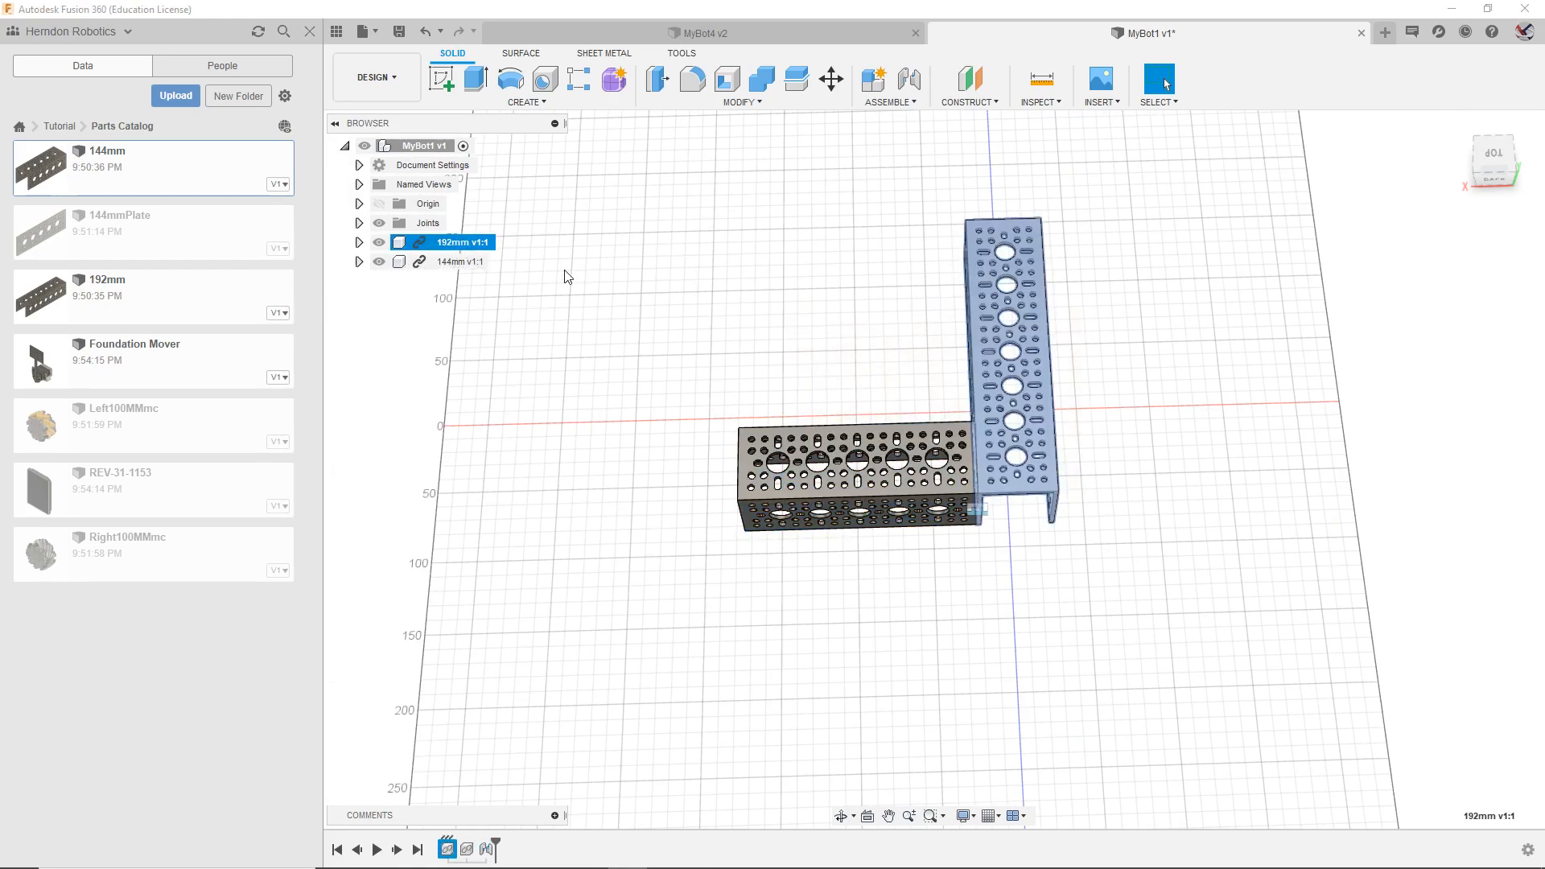
left_click(465, 261, "ctrl")
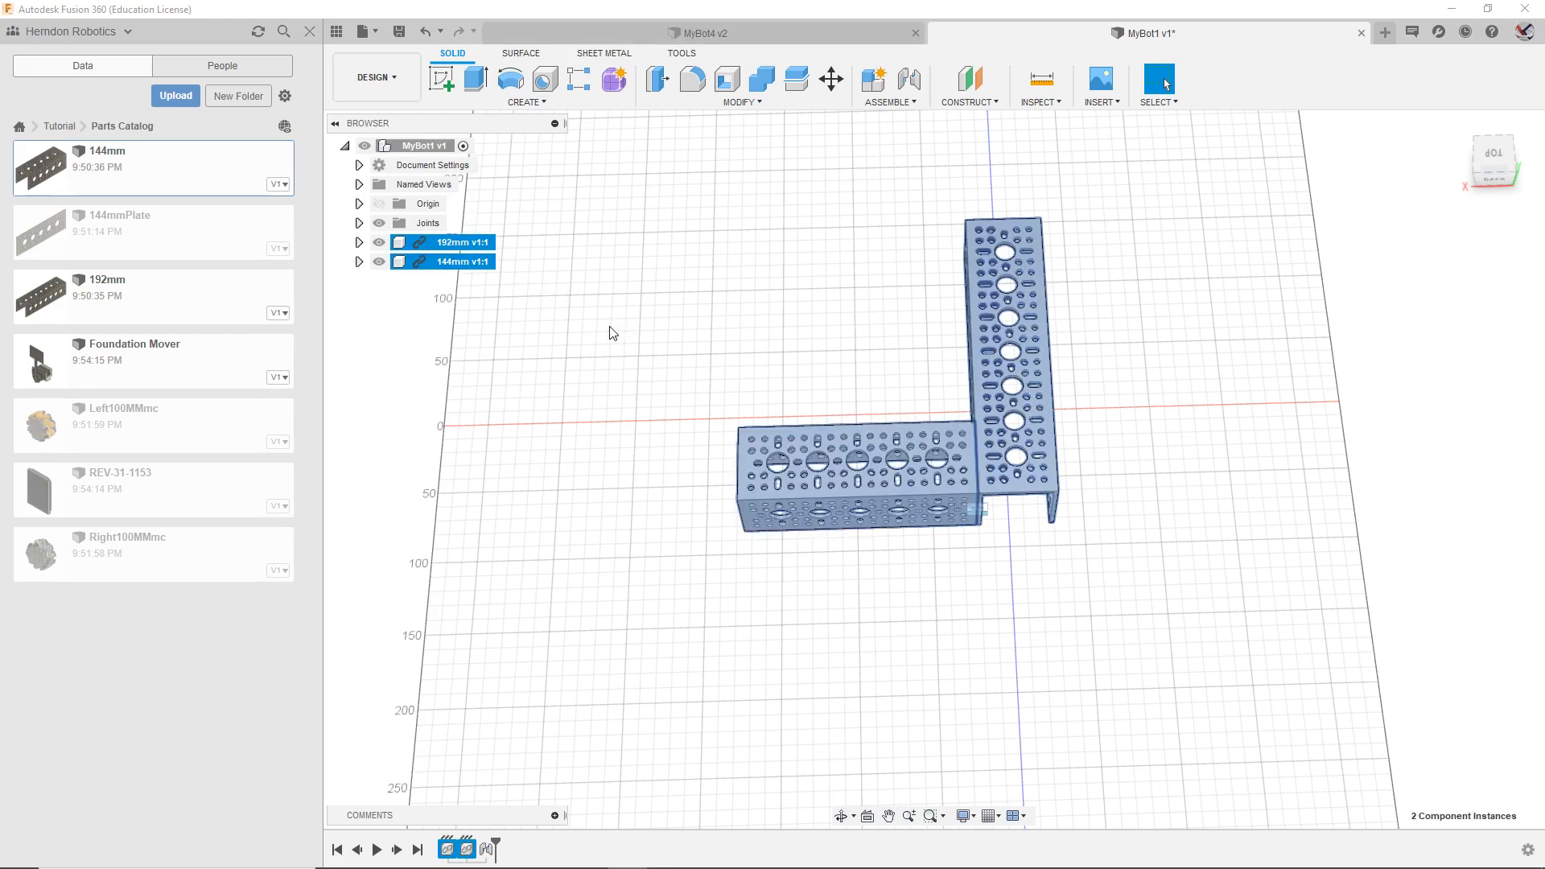
key("ctrl+v")
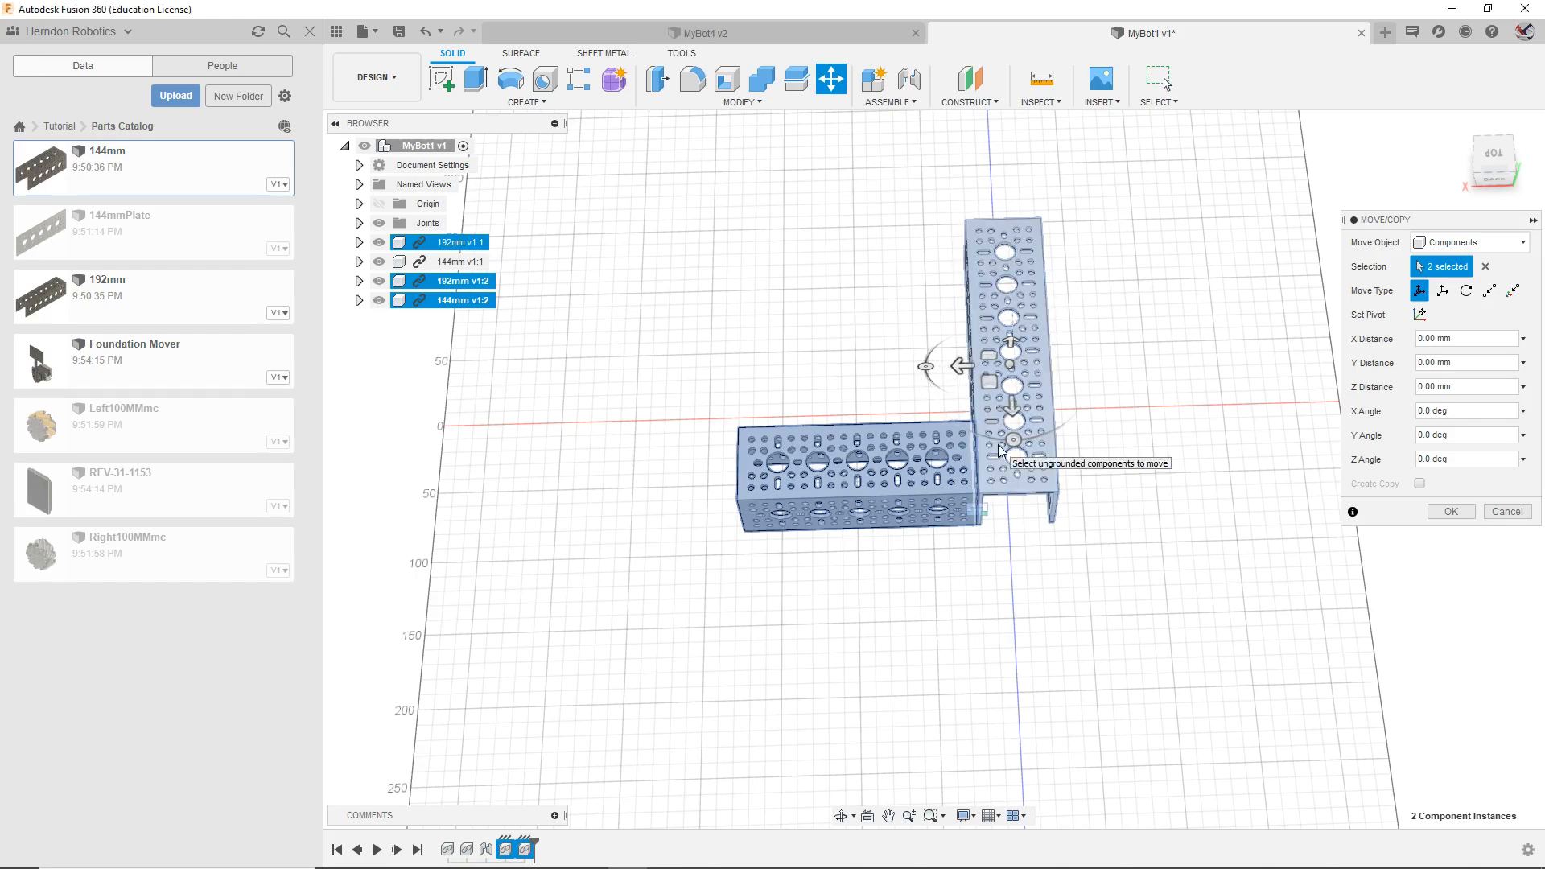
Step: Rotate the pasted channel pair -180 degrees about Z and move it -260 mm in X, opposite the original pair
left_click_drag(925, 366, 956, 154)
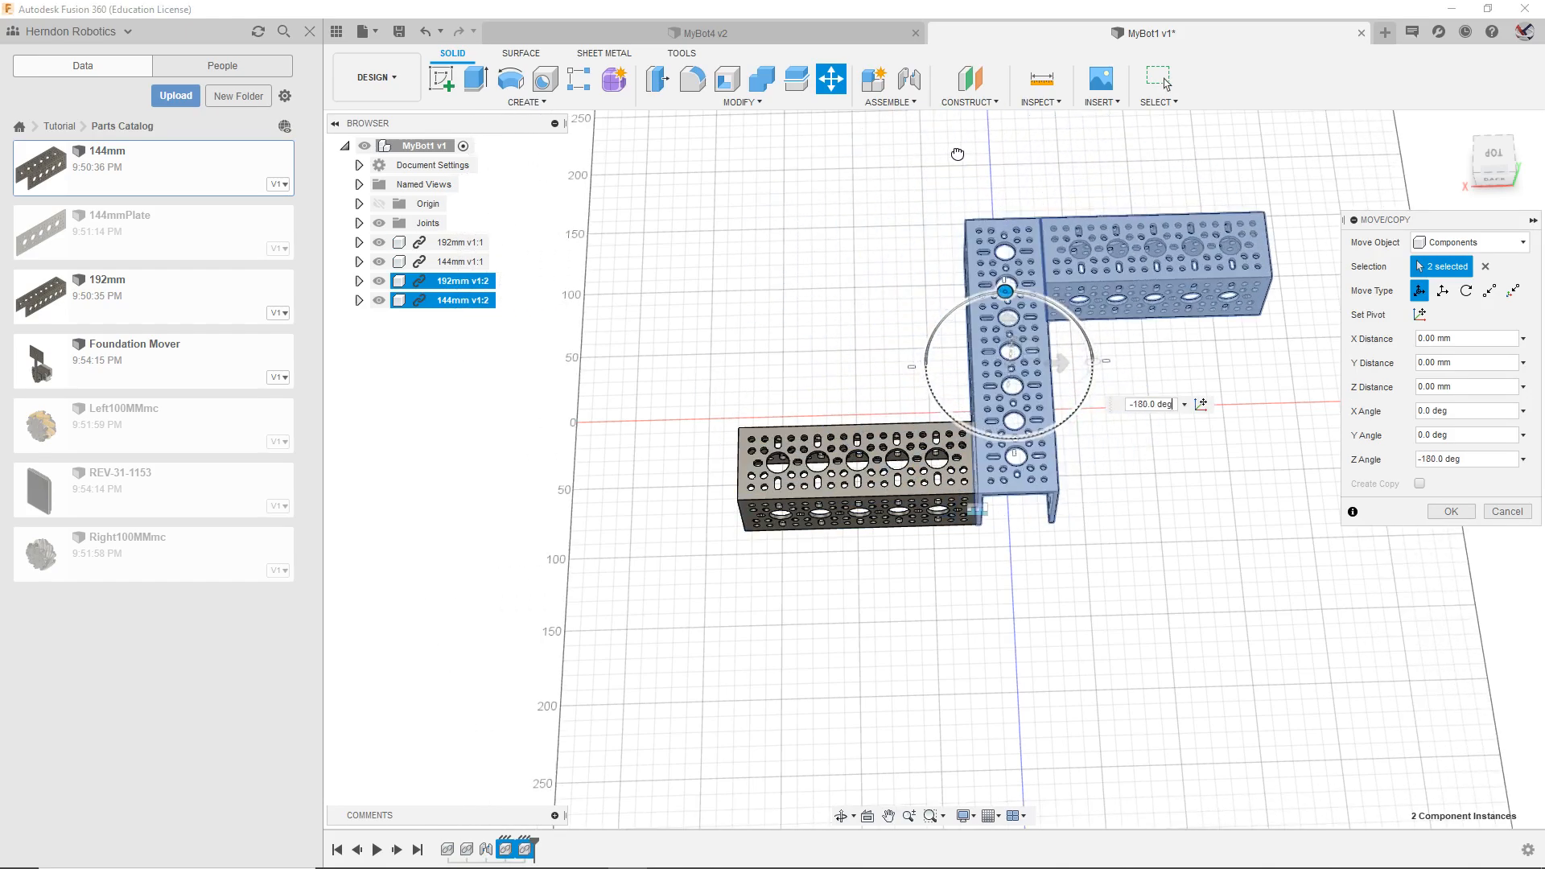
left_click_drag(1036, 366, 638, 368)
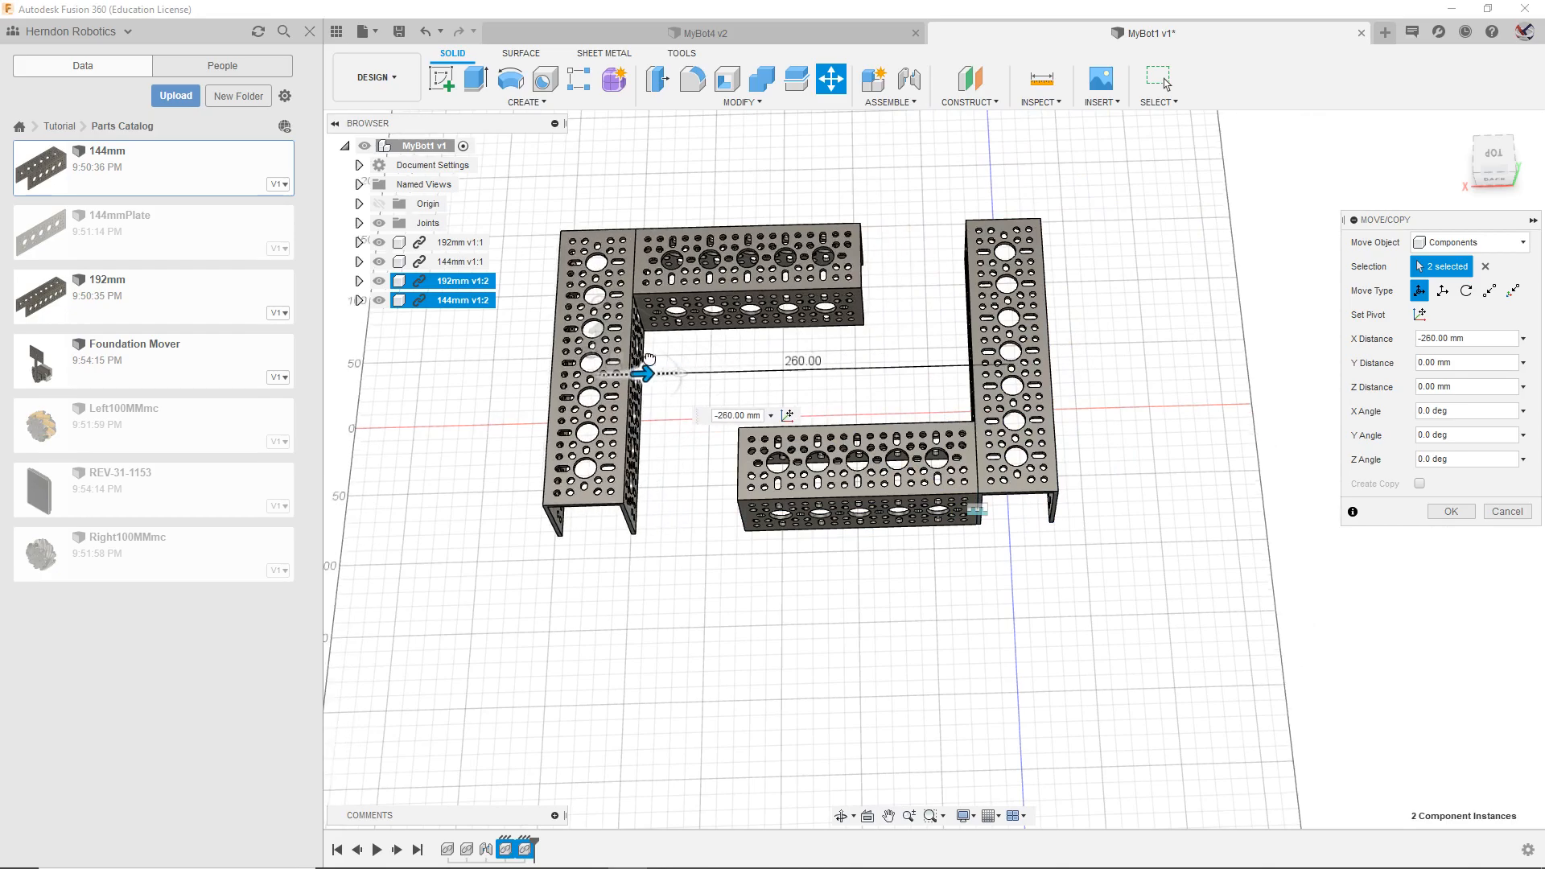
left_click(1450, 511)
Step: Combine the copied 192mm and 144mm channels into a rigid group, including child components
middle_click_drag(949, 342, 1251, 238)
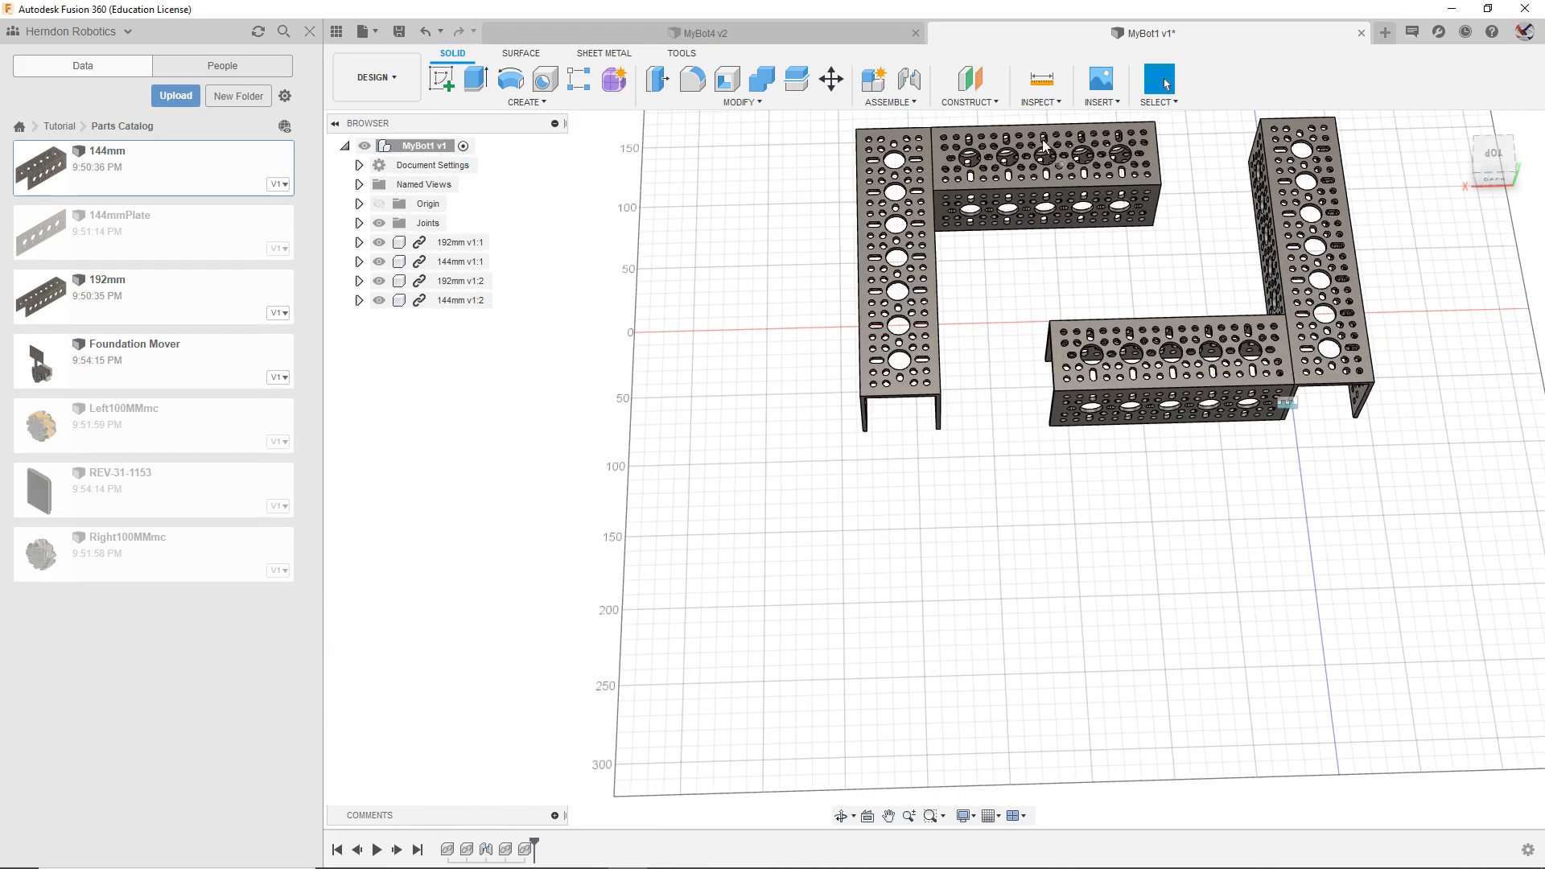
scroll(1046, 121, "up", 2)
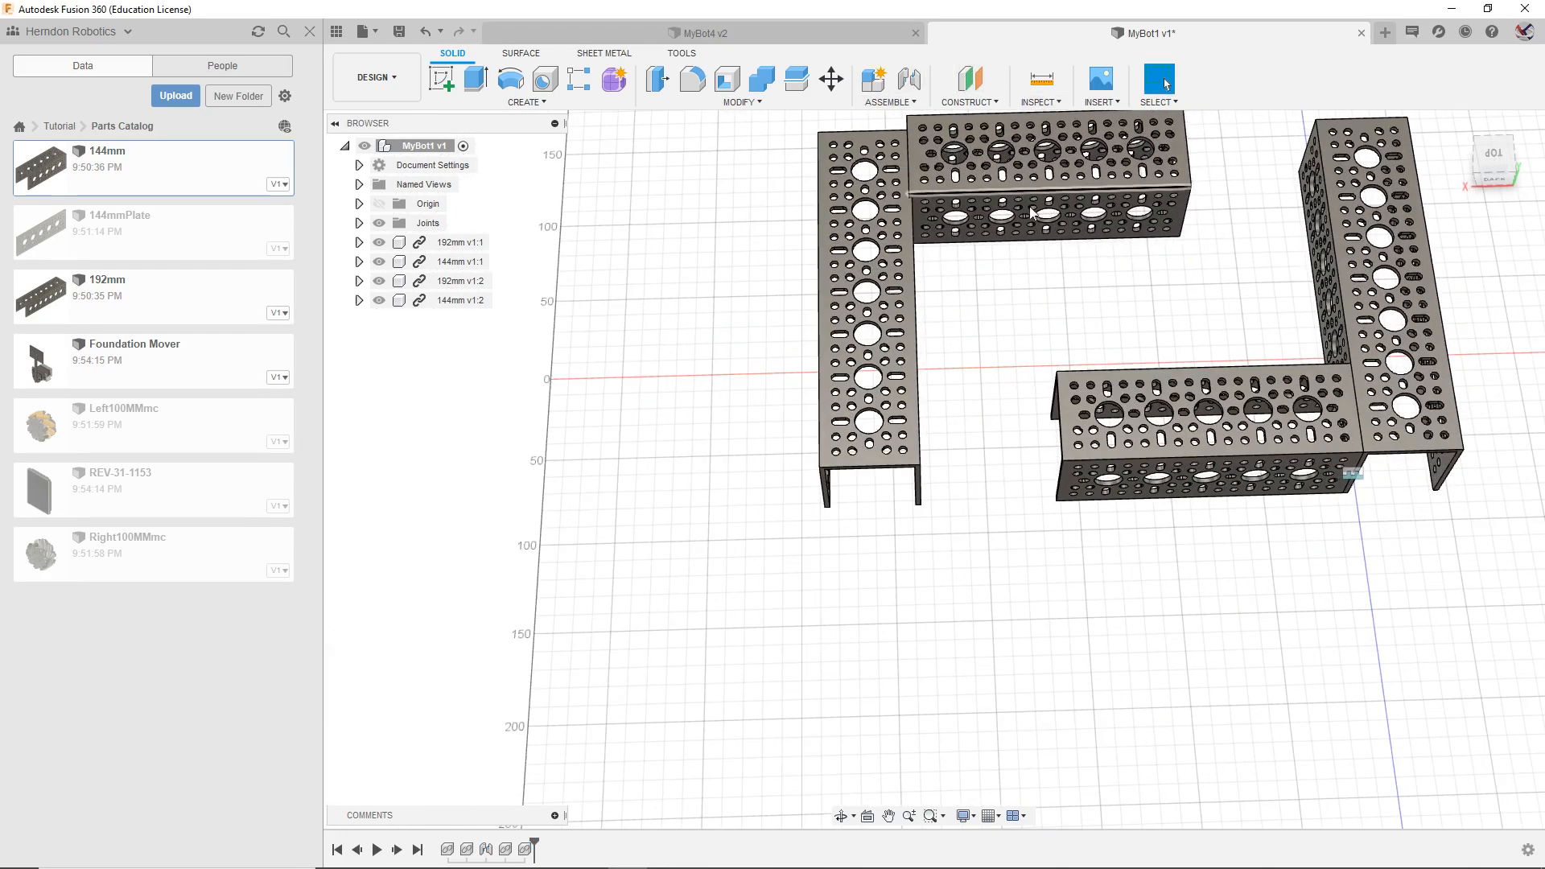
middle_click_drag(977, 294, 985, 344)
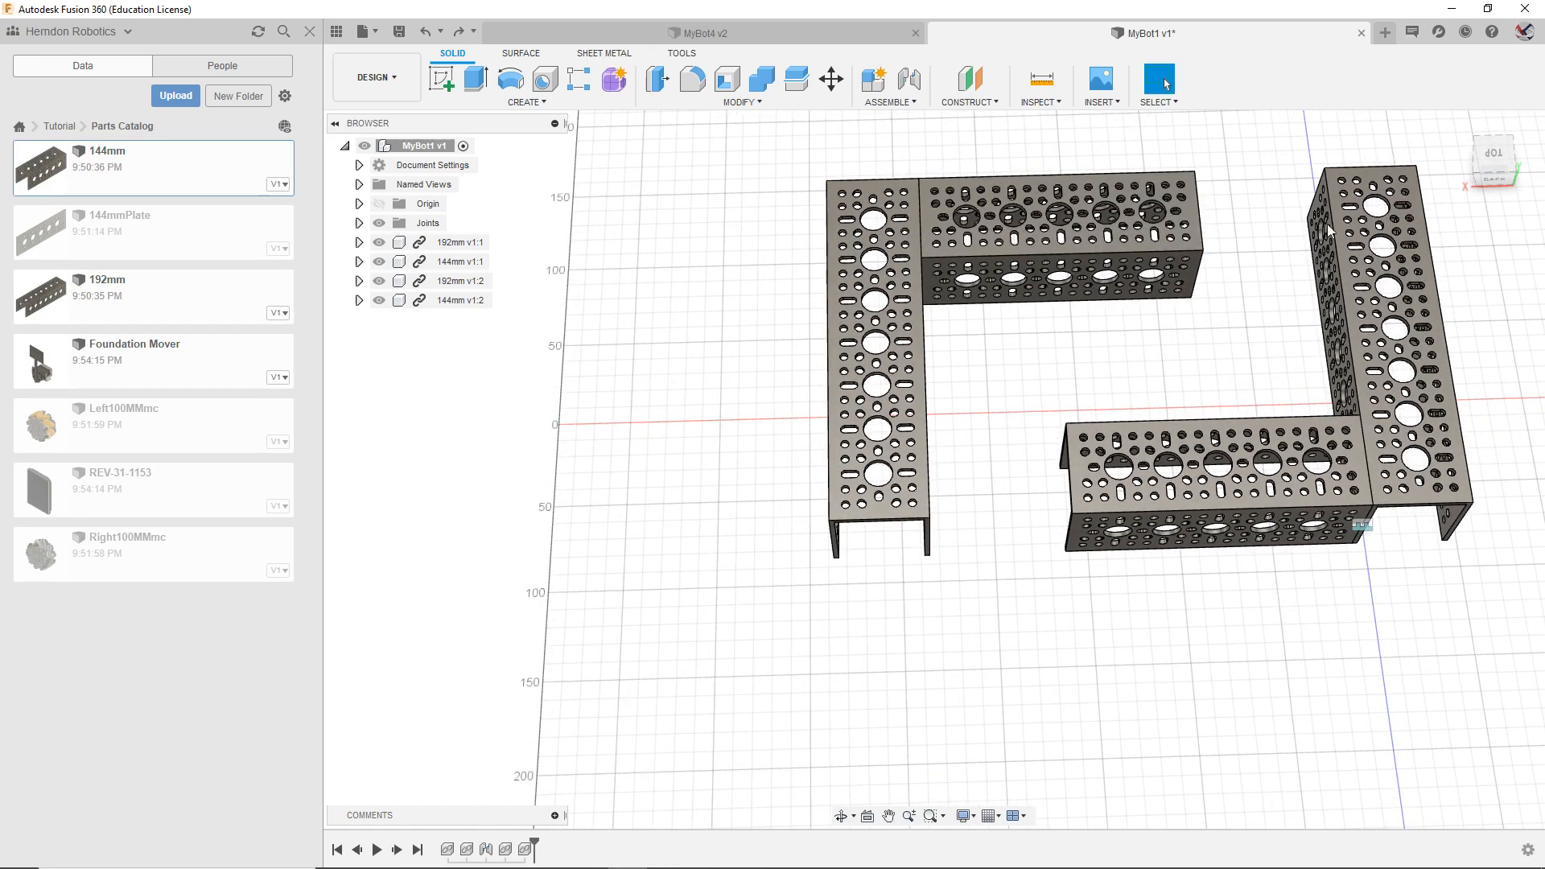
left_click(908, 239)
left_click(997, 190, "ctrl")
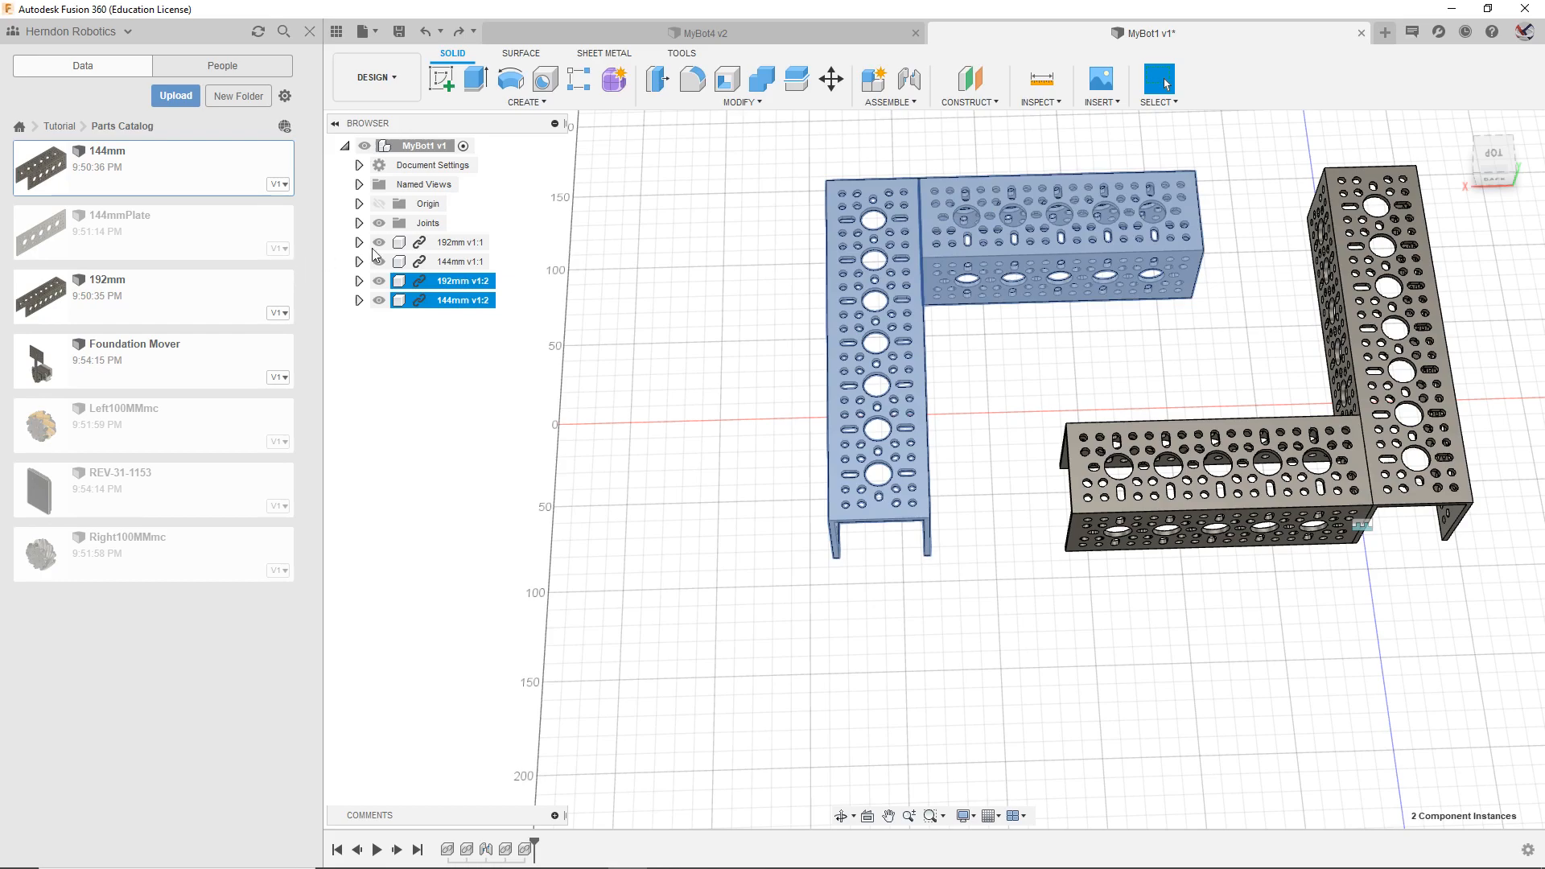
right_click(459, 282)
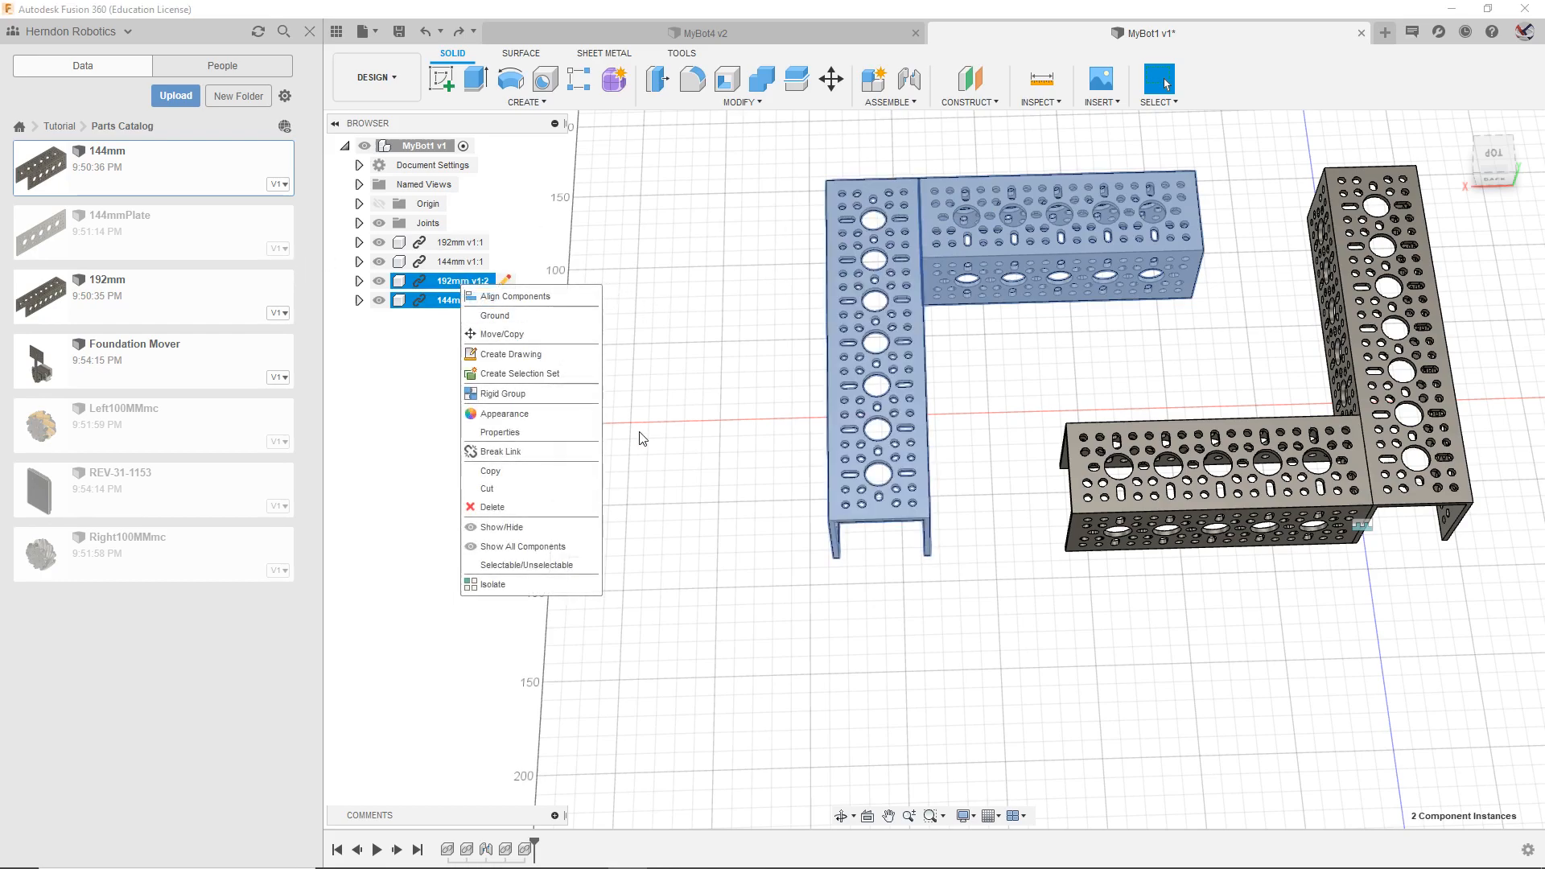
left_click(548, 394)
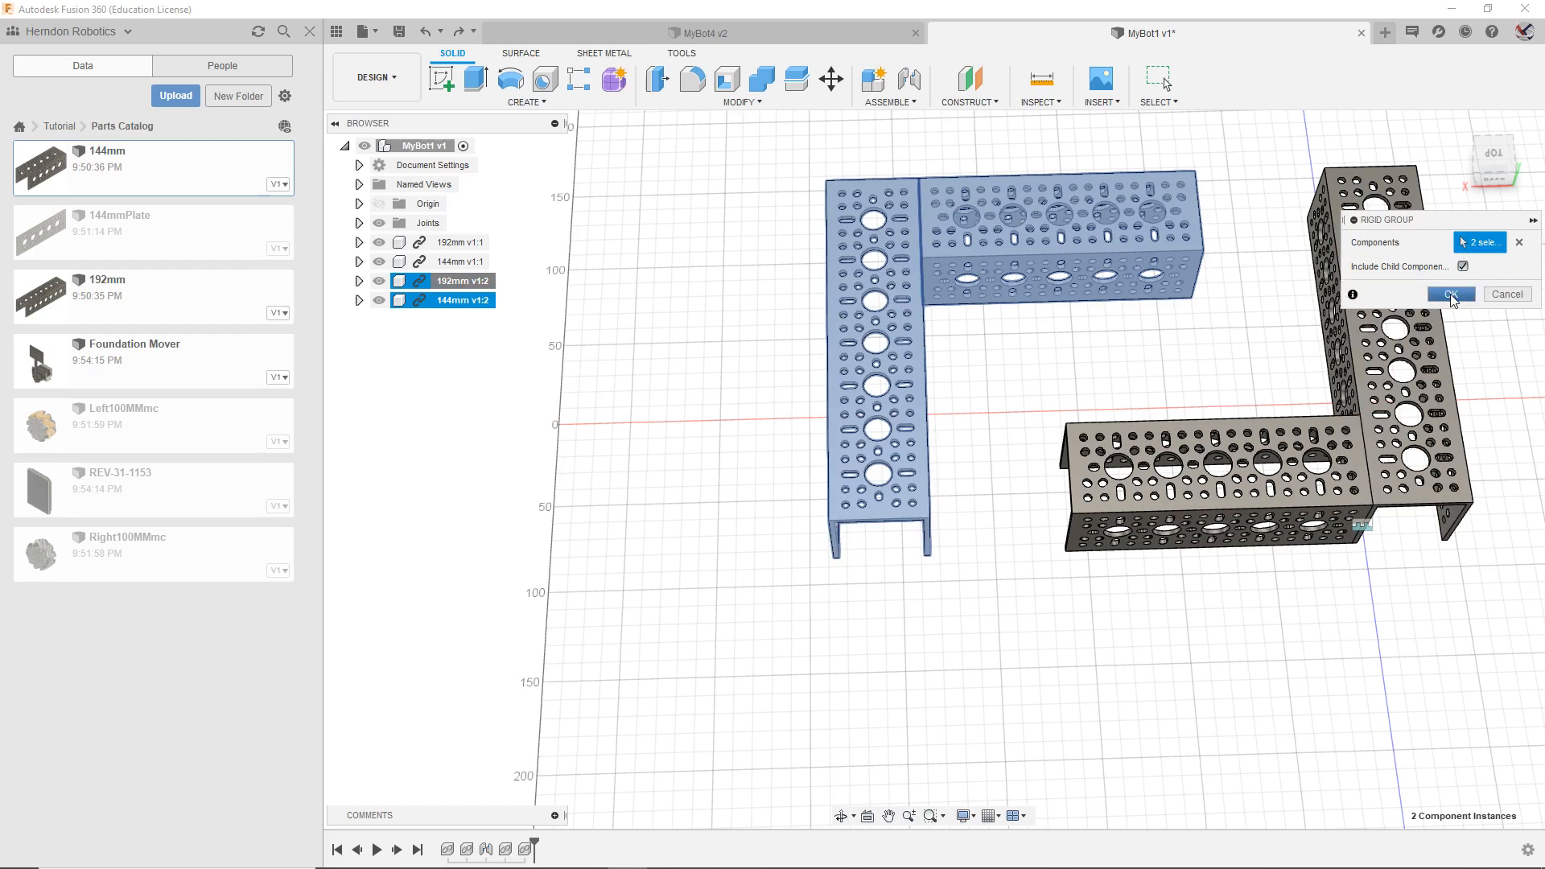
left_click(1452, 295)
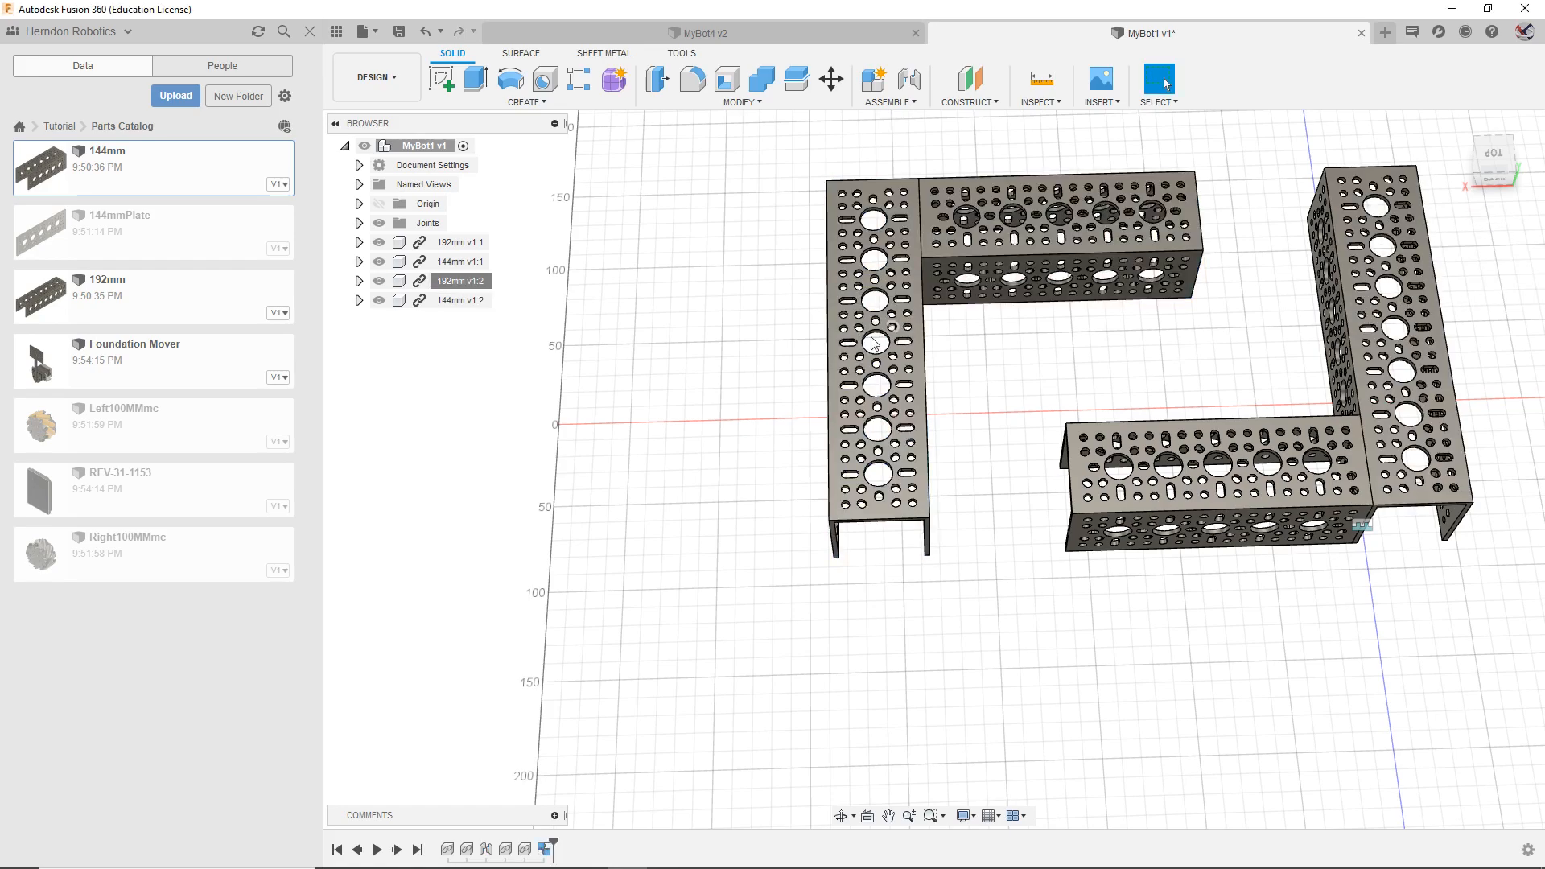
Step: Try moving the rigidly grouped channel pair as one unit and undo the move
middle_click_drag(893, 387, 813, 316)
mouse_move(813, 316)
left_mouse_down()
mouse_move(845, 283)
mouse_move(820, 300)
left_mouse_up()
key("ctrl+z")
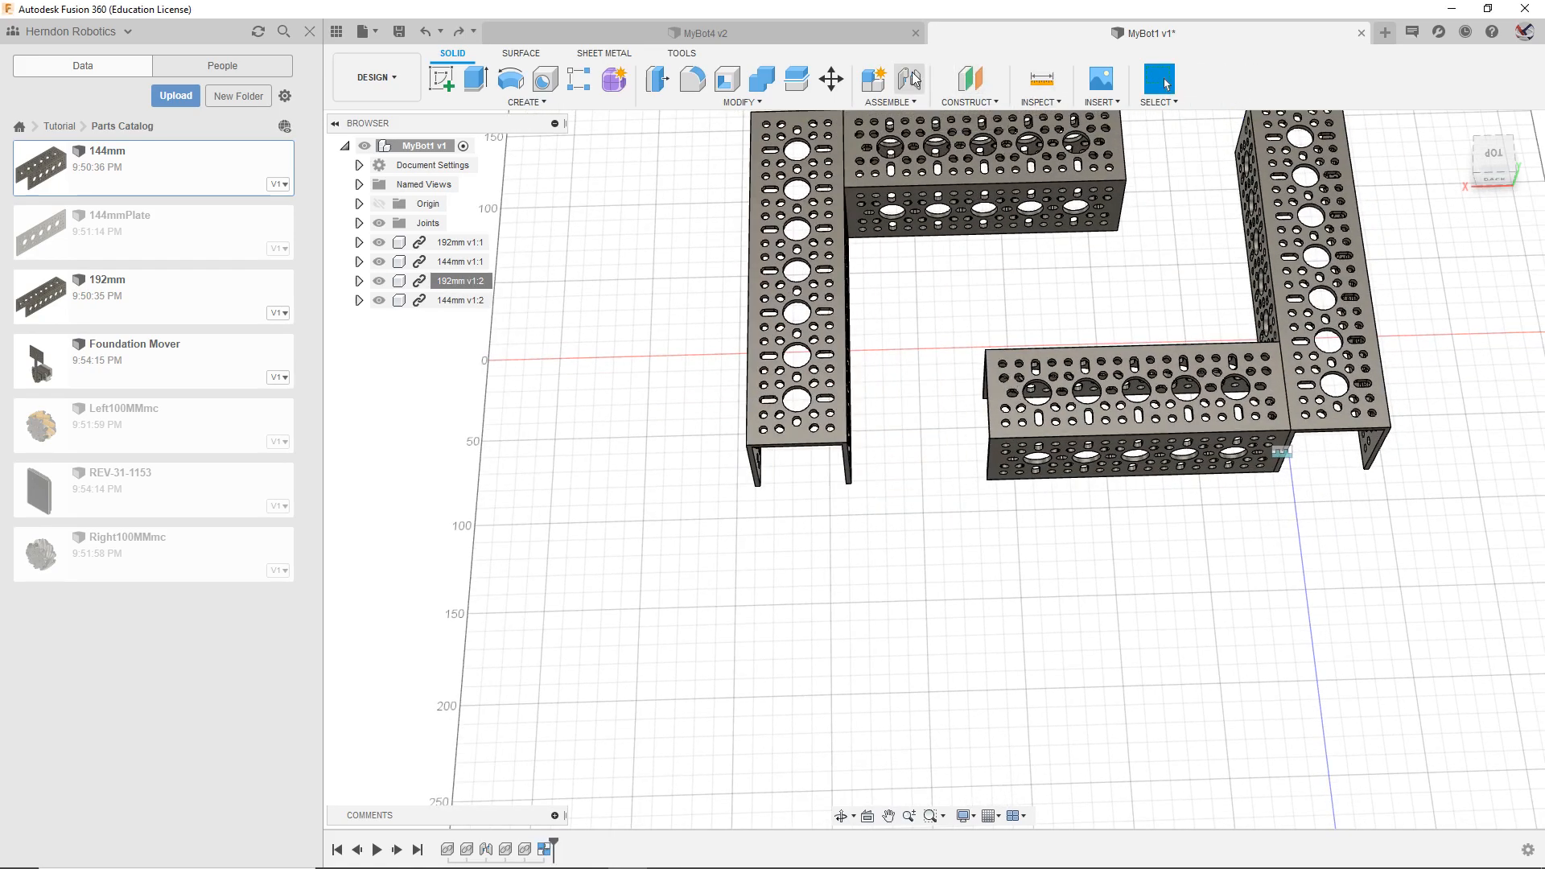
Step: Joint the copied 192mm channel's inner end edge to the free end edge of the original 144mm channel, with the alignment flipped
left_click(909, 79)
left_click_drag(1483, 169, 1489, 116)
scroll(1142, 329, "up", 6)
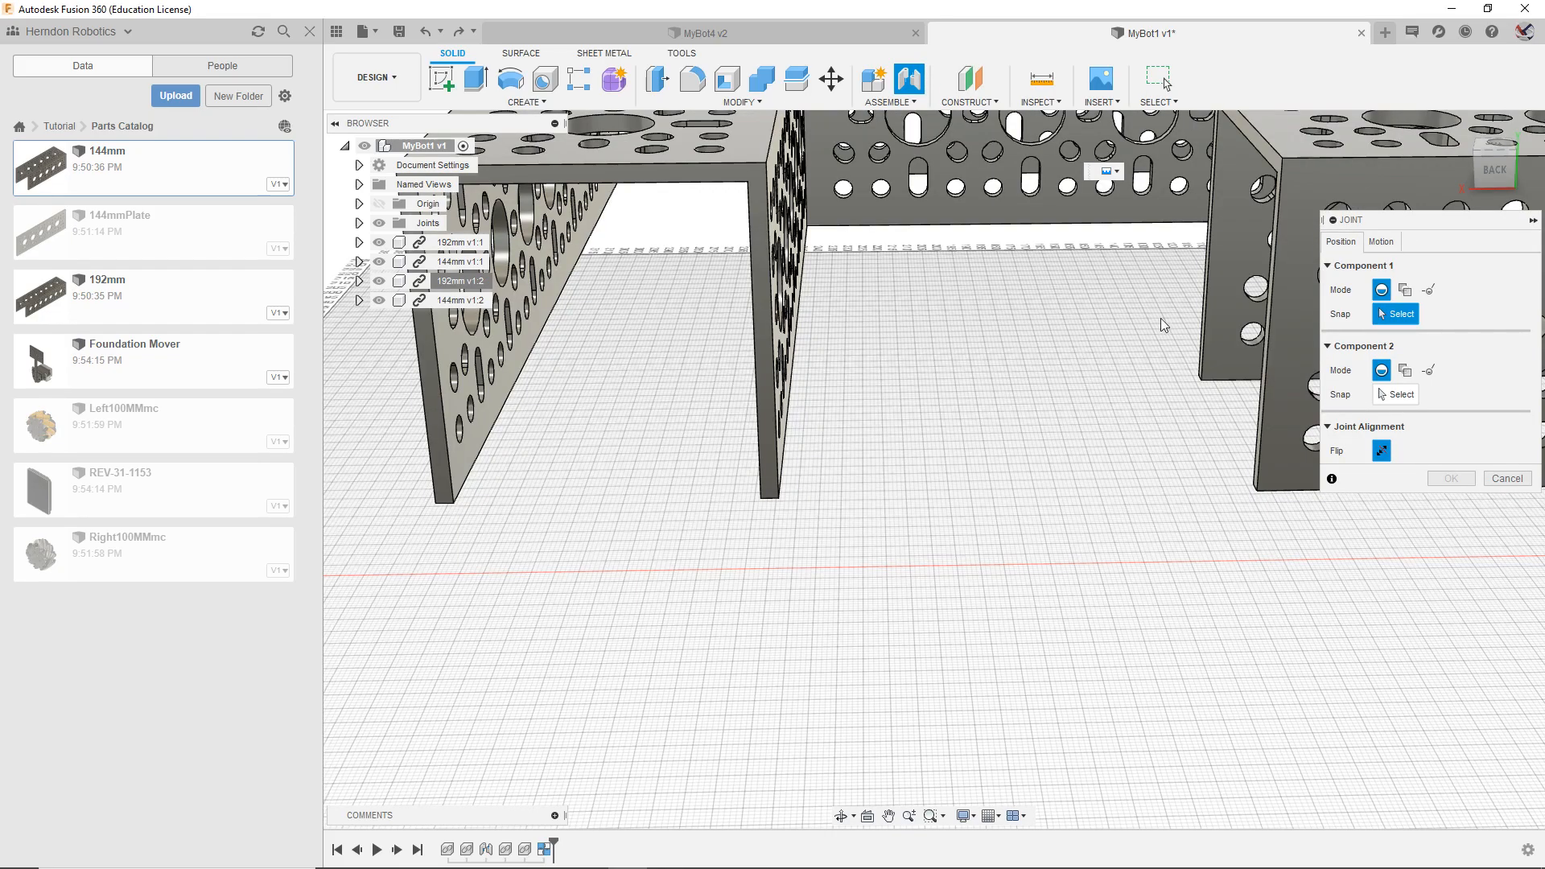
scroll(684, 419, "up", 3)
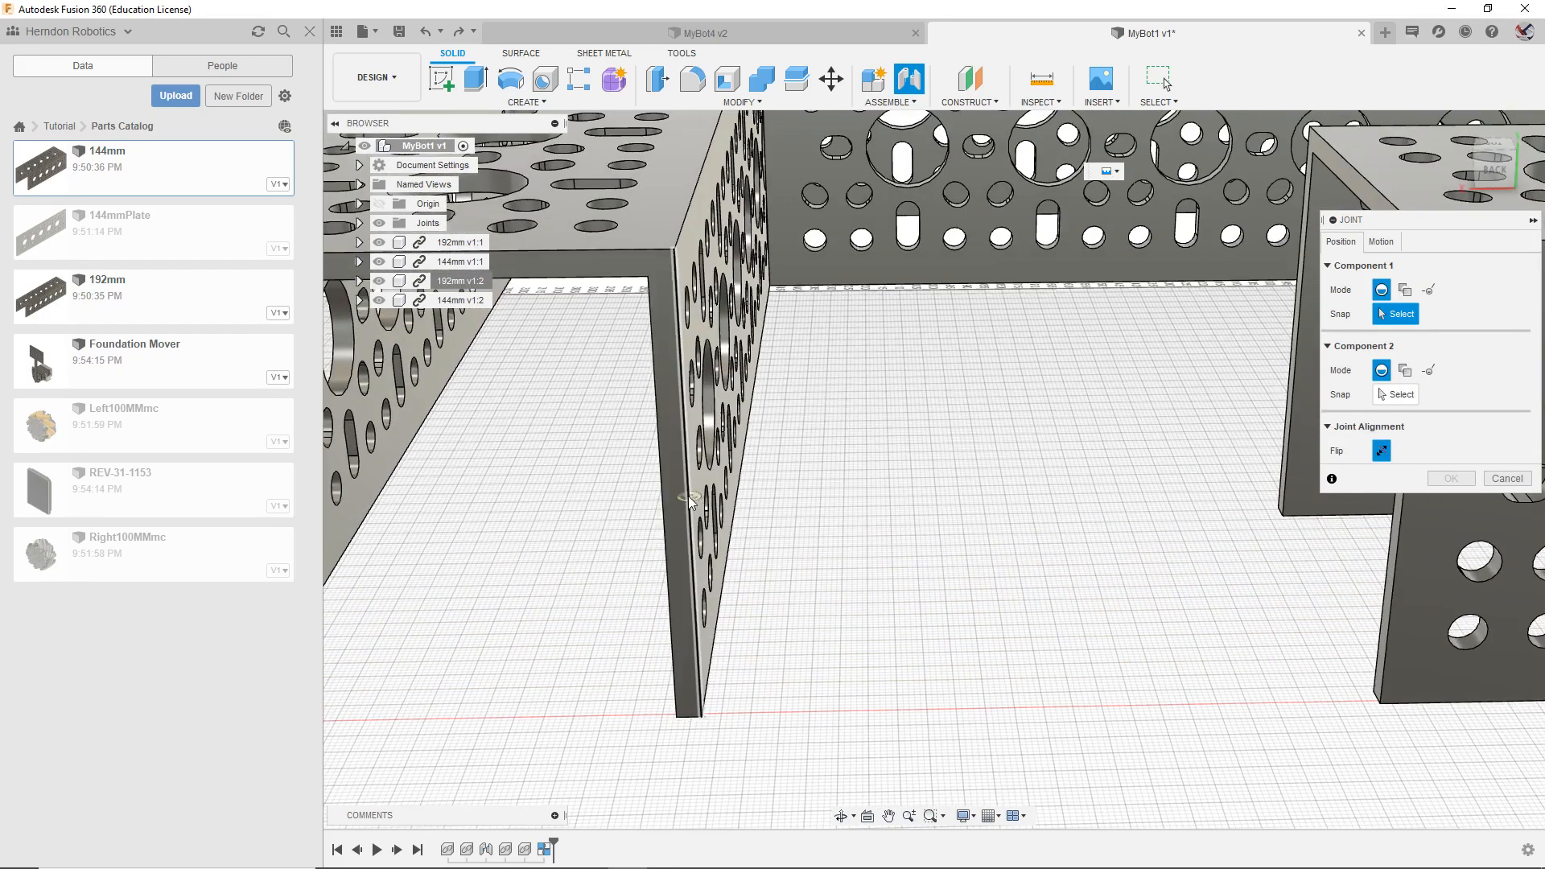
left_click(681, 503)
middle_click_drag(807, 530, 515, 497)
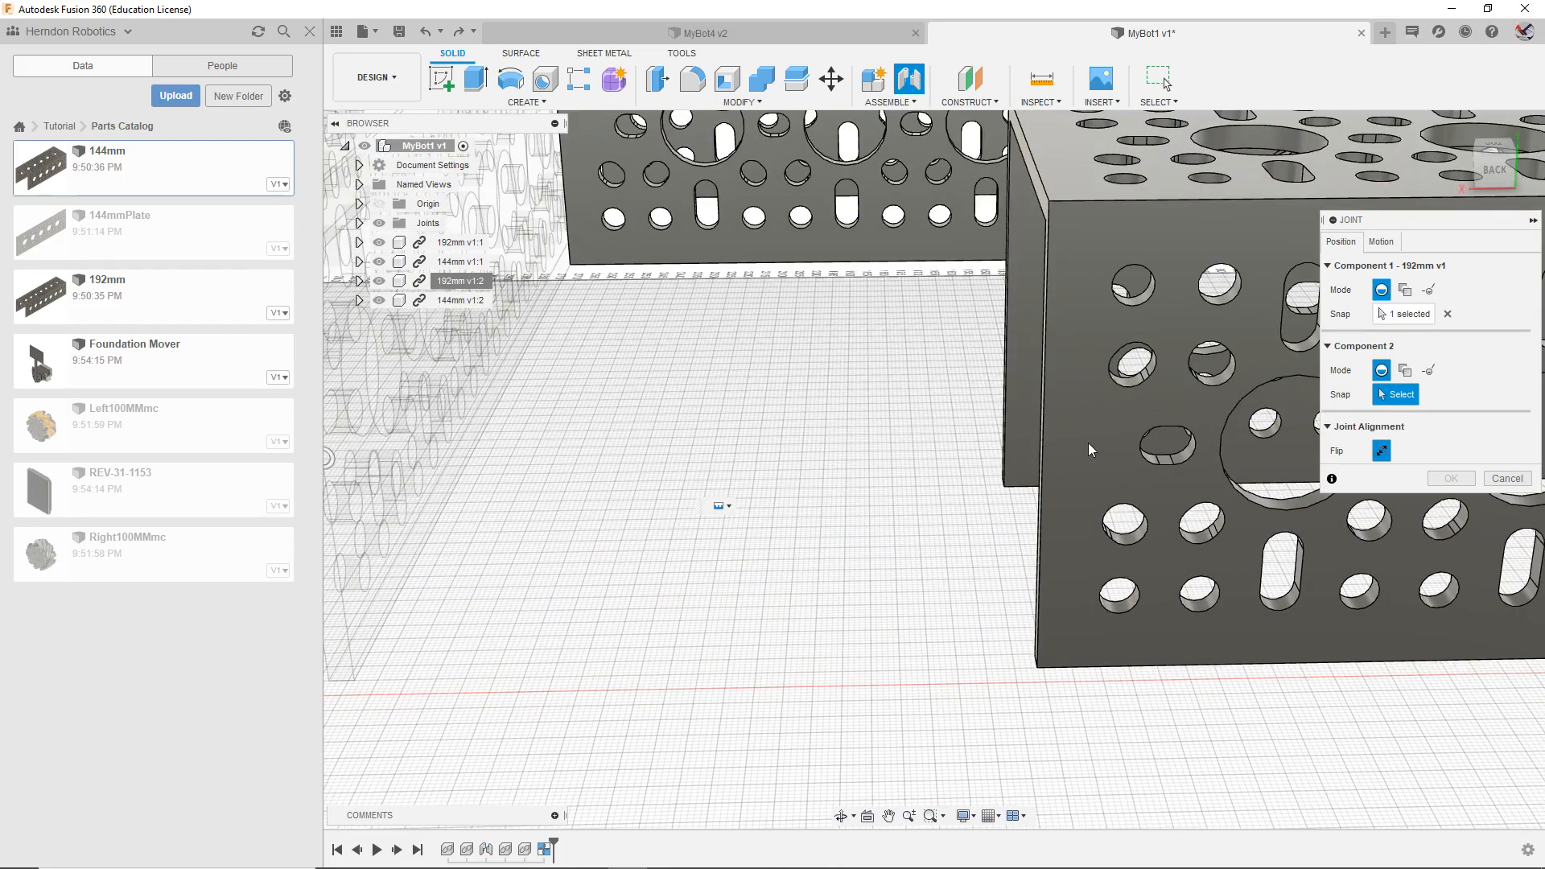
left_click(1050, 447)
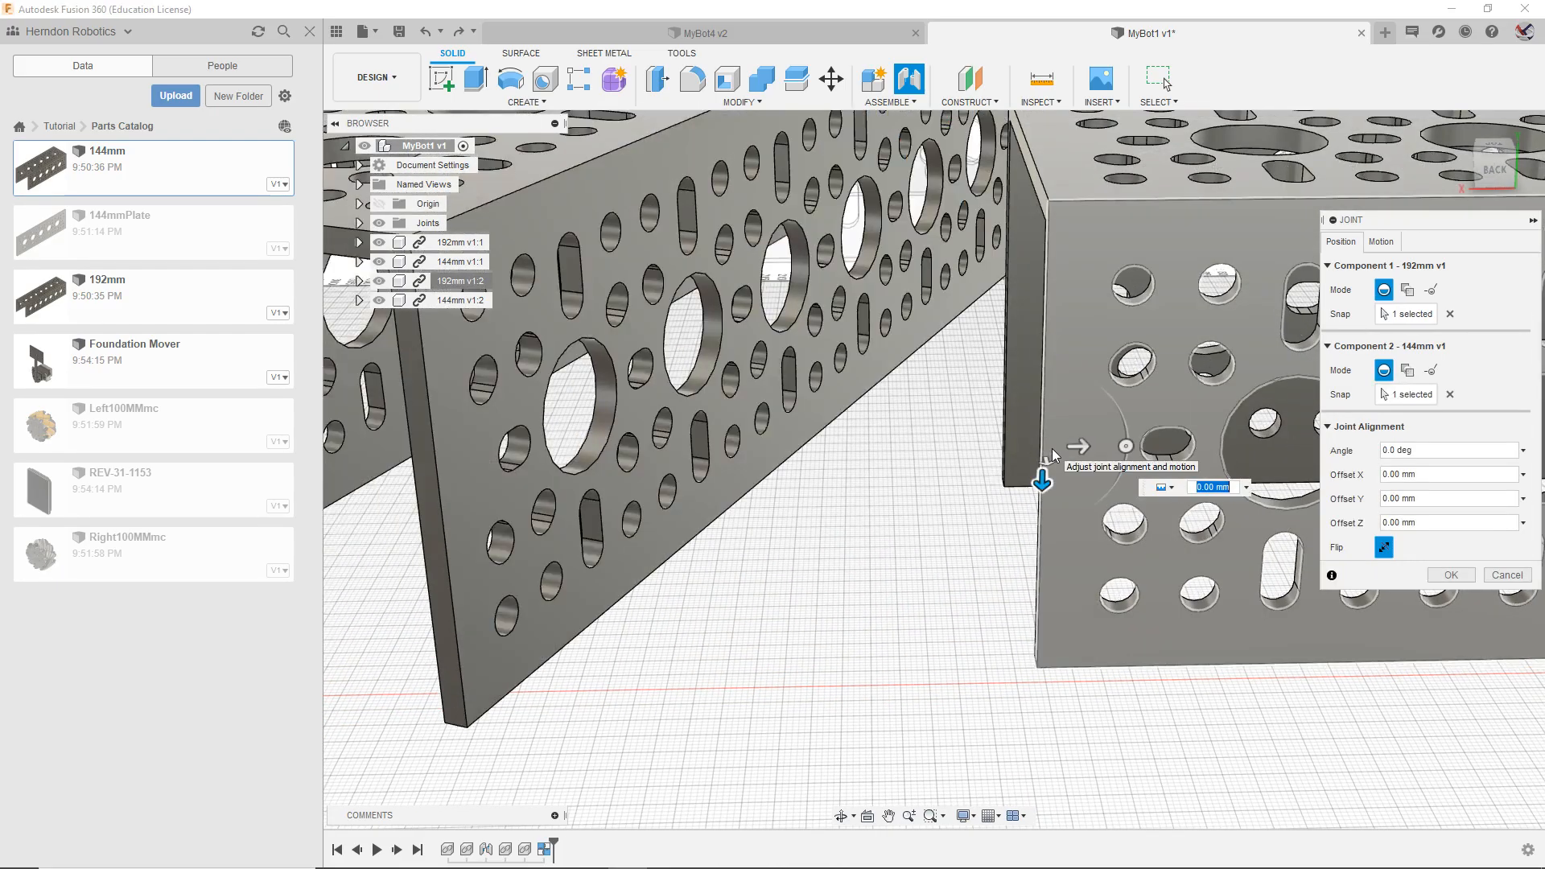
scroll(1041, 444, "down", 8)
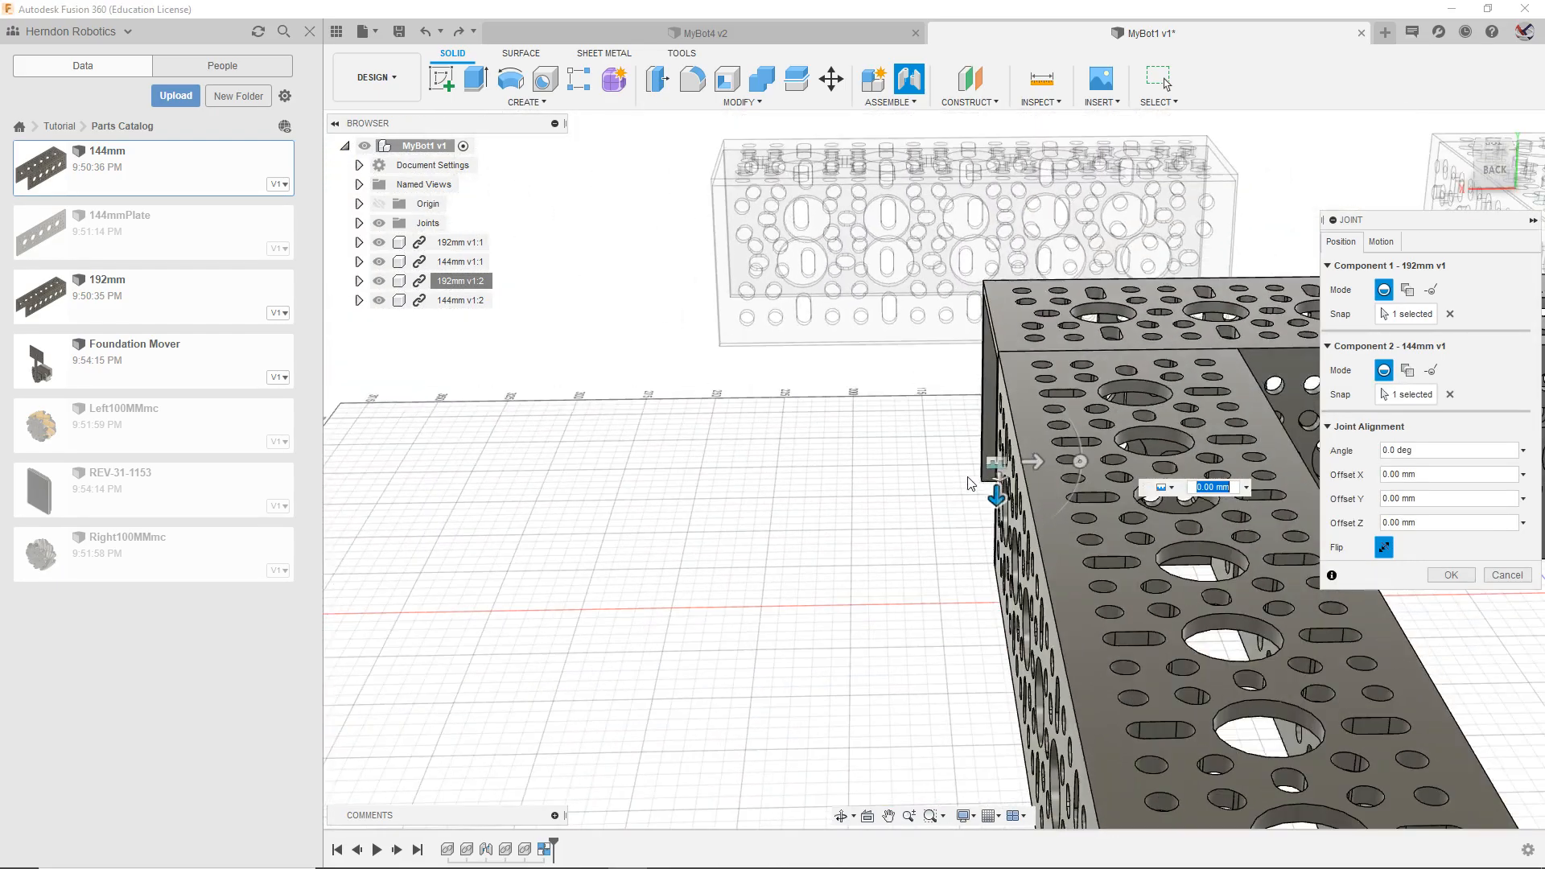
left_click_drag(1494, 169, 1493, 192)
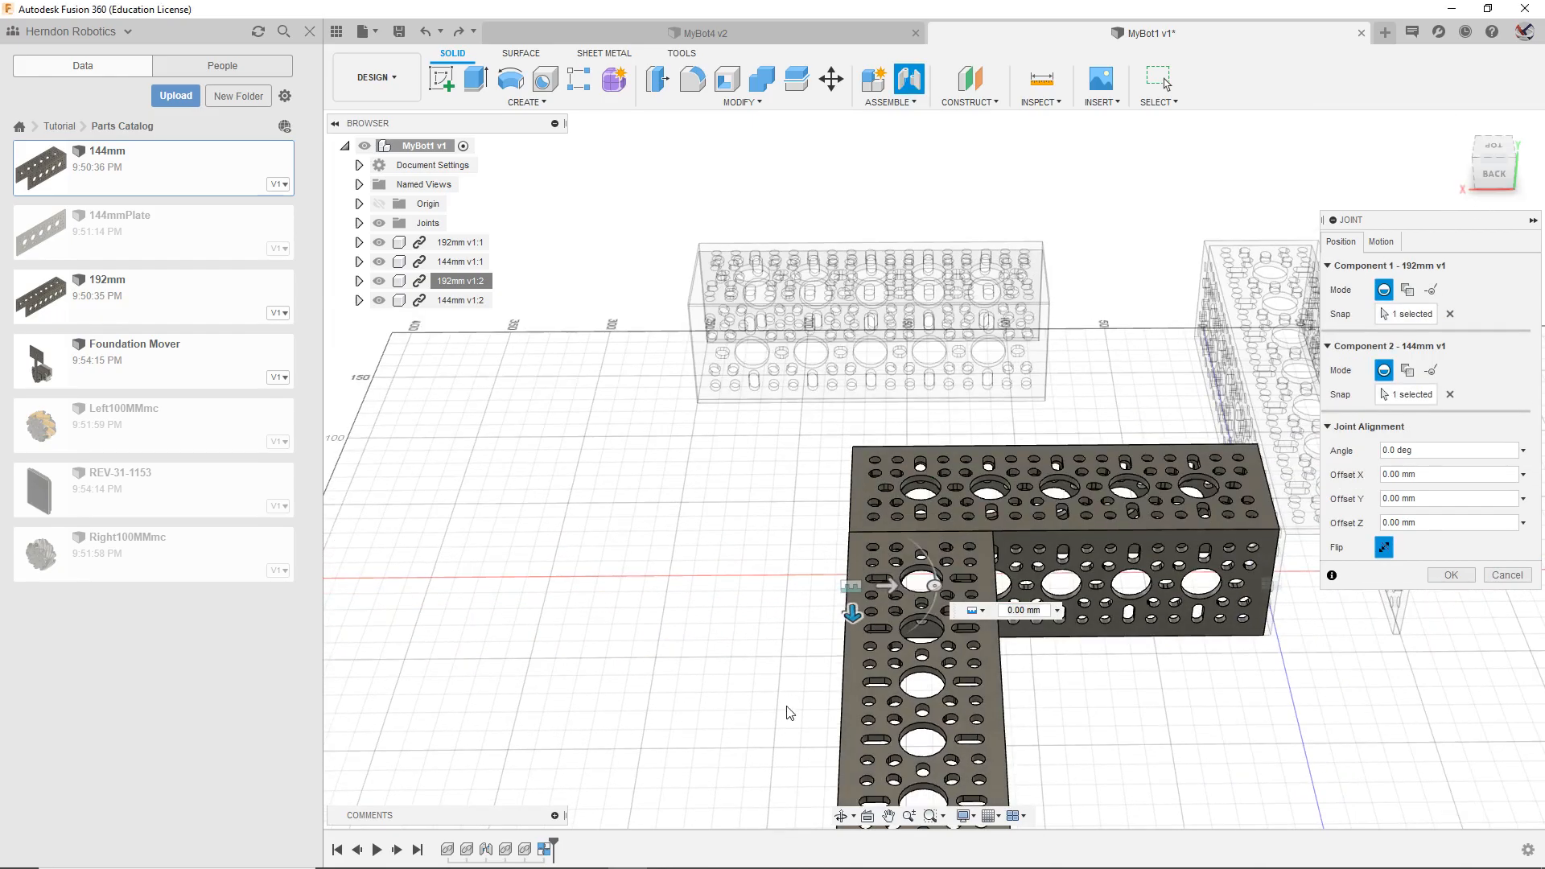
left_click(1383, 548)
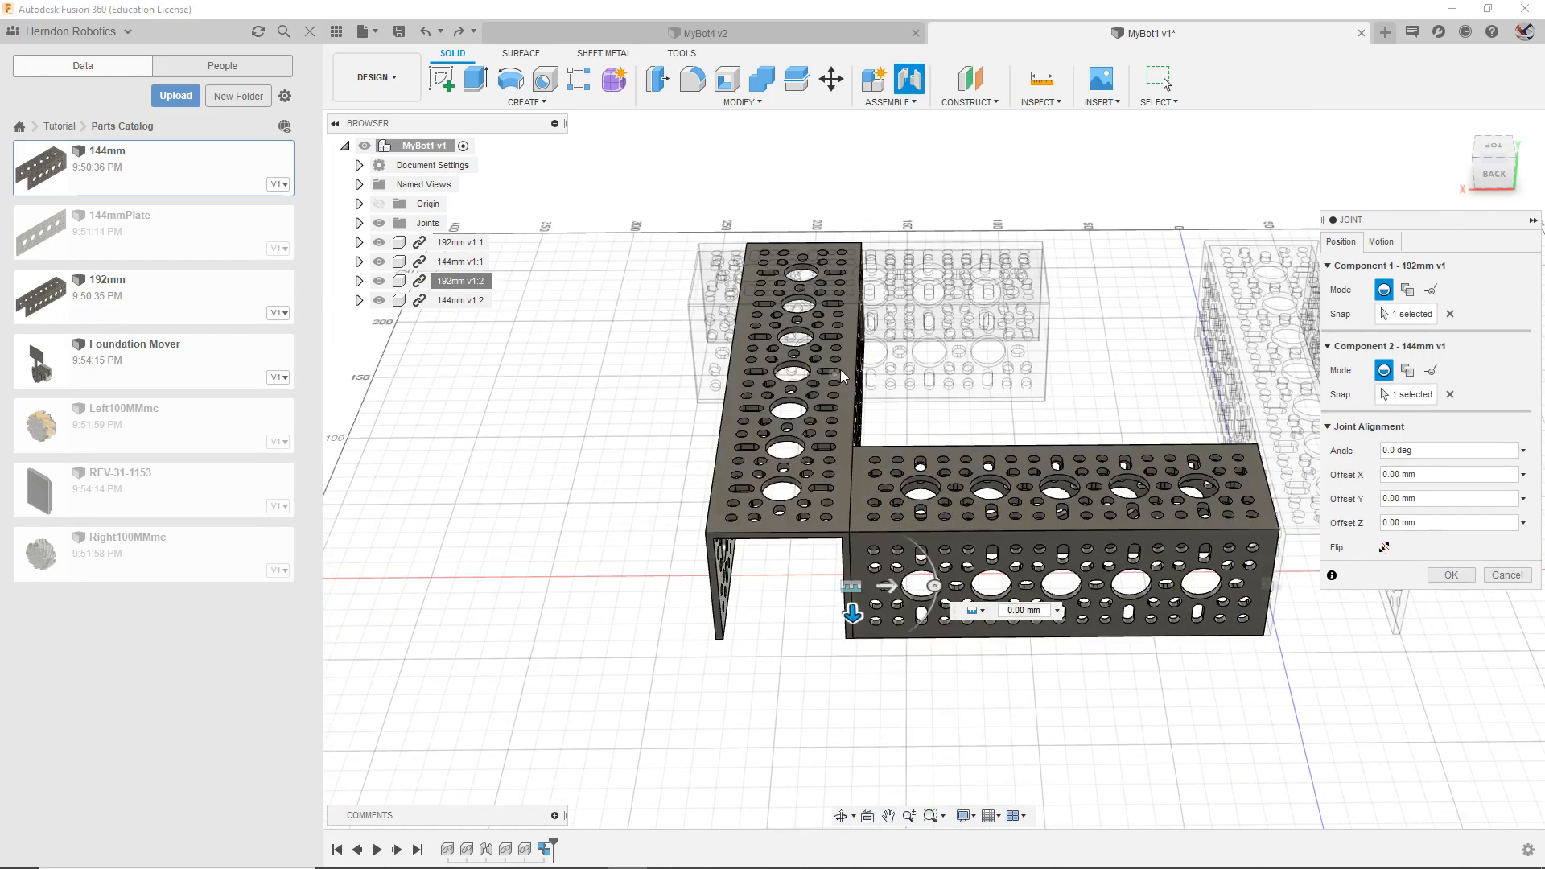
left_click_drag(1470, 155, 1489, 185)
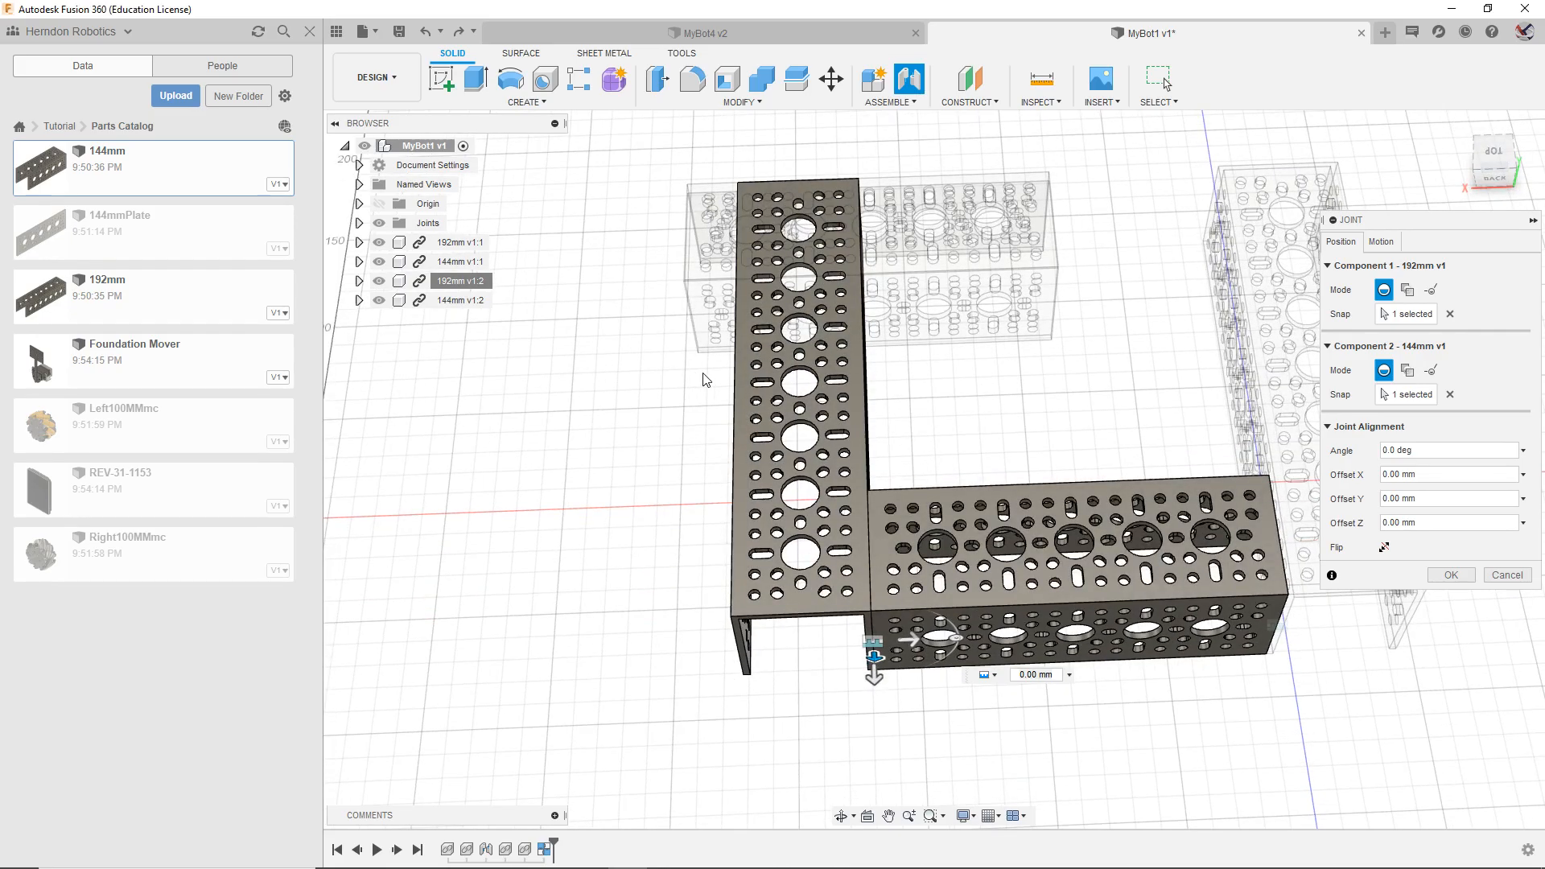
left_click(1450, 574)
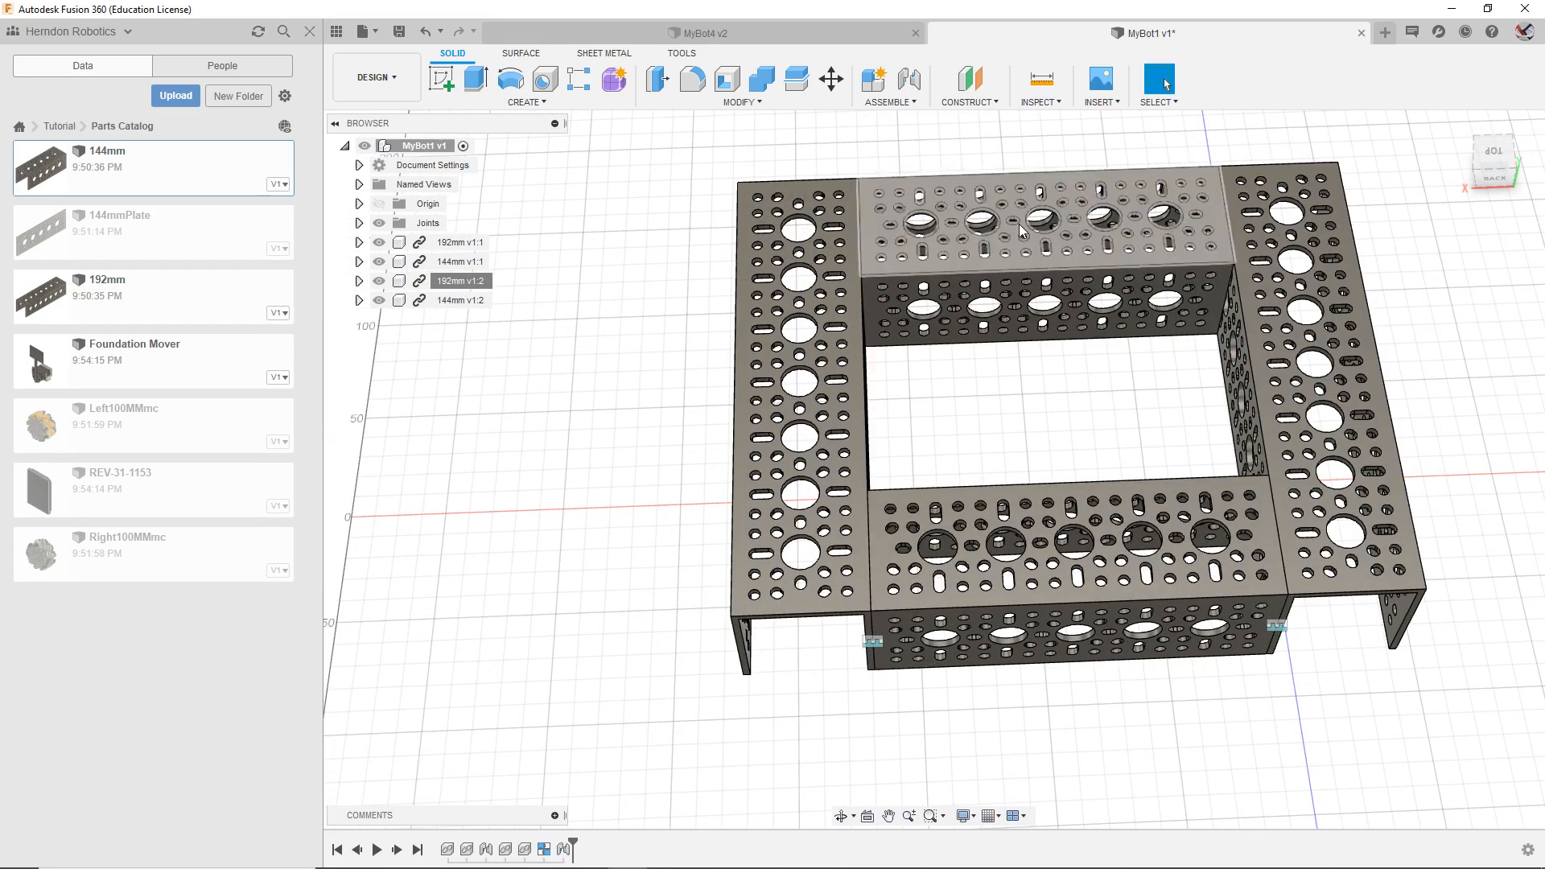
Step: Insert the 144mmPlate from the Parts Catalog and place it flat outside the channel frame, lengthwise along the X axis beside the original 192mm channel
left_click_drag(1477, 166, 1471, 162)
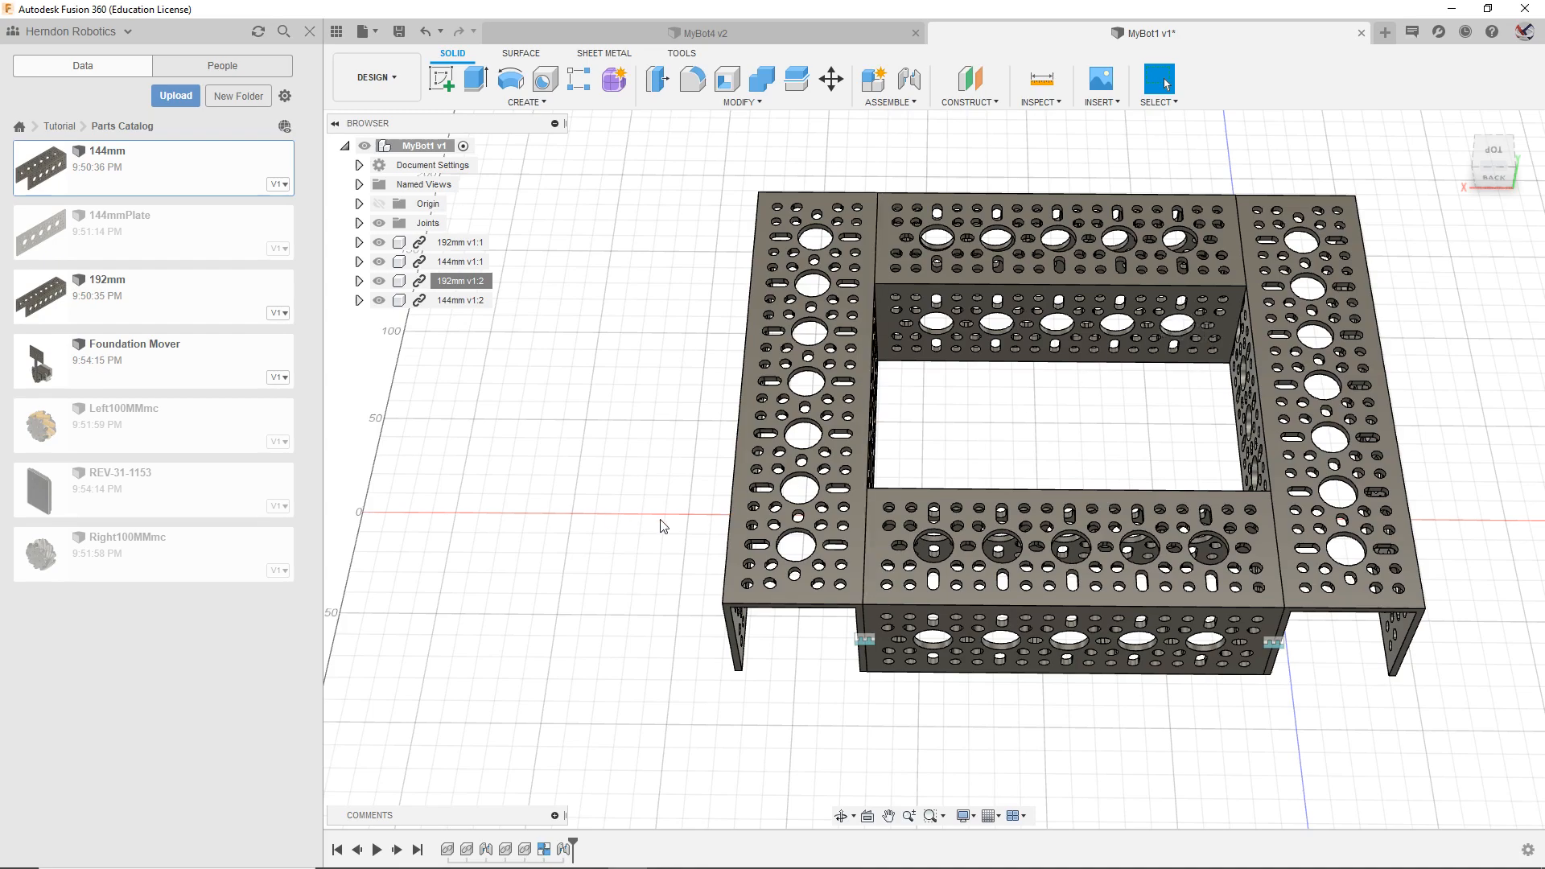
right_click(183, 238)
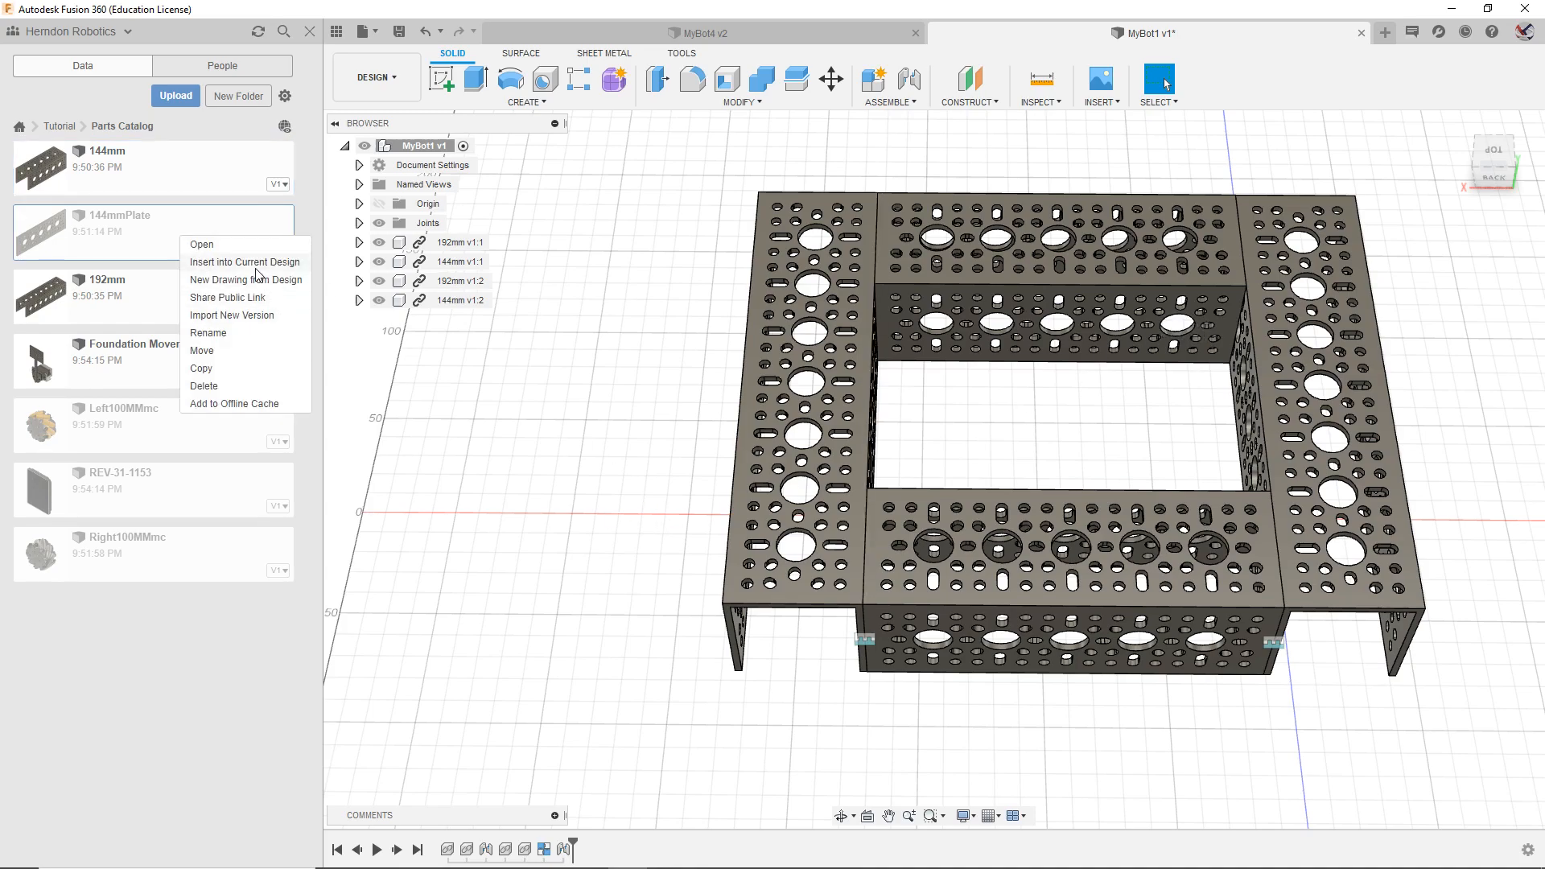
left_click(256, 269)
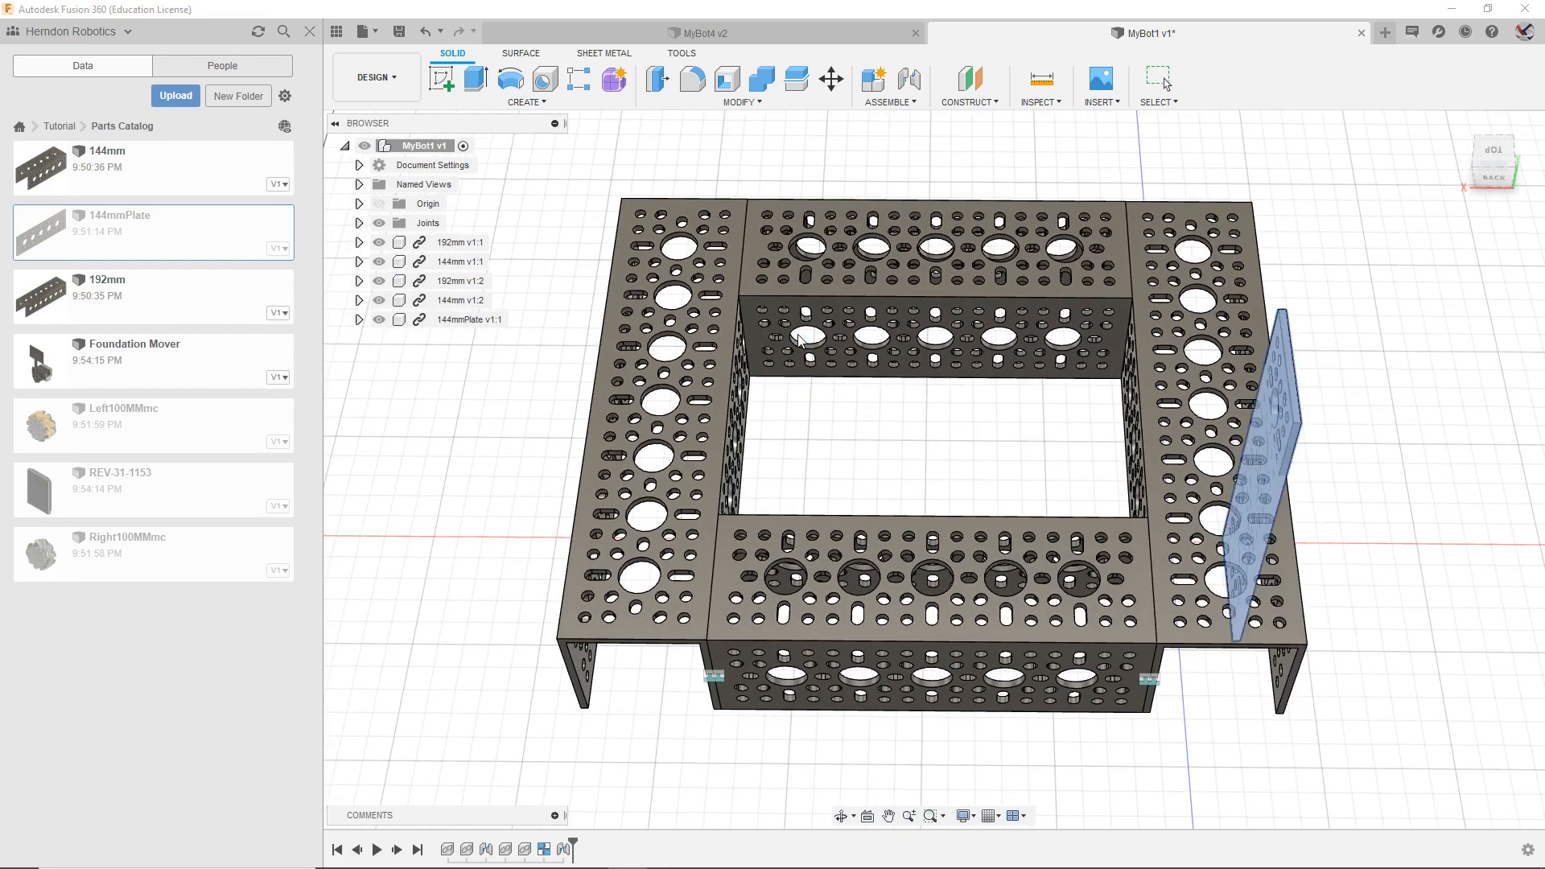
left_click_drag(1270, 437, 1369, 504)
middle_click_drag(1361, 703, 1075, 618)
left_click_drag(1048, 414, 1319, 447)
middle_click_drag(1114, 626, 893, 621)
left_click(1449, 511)
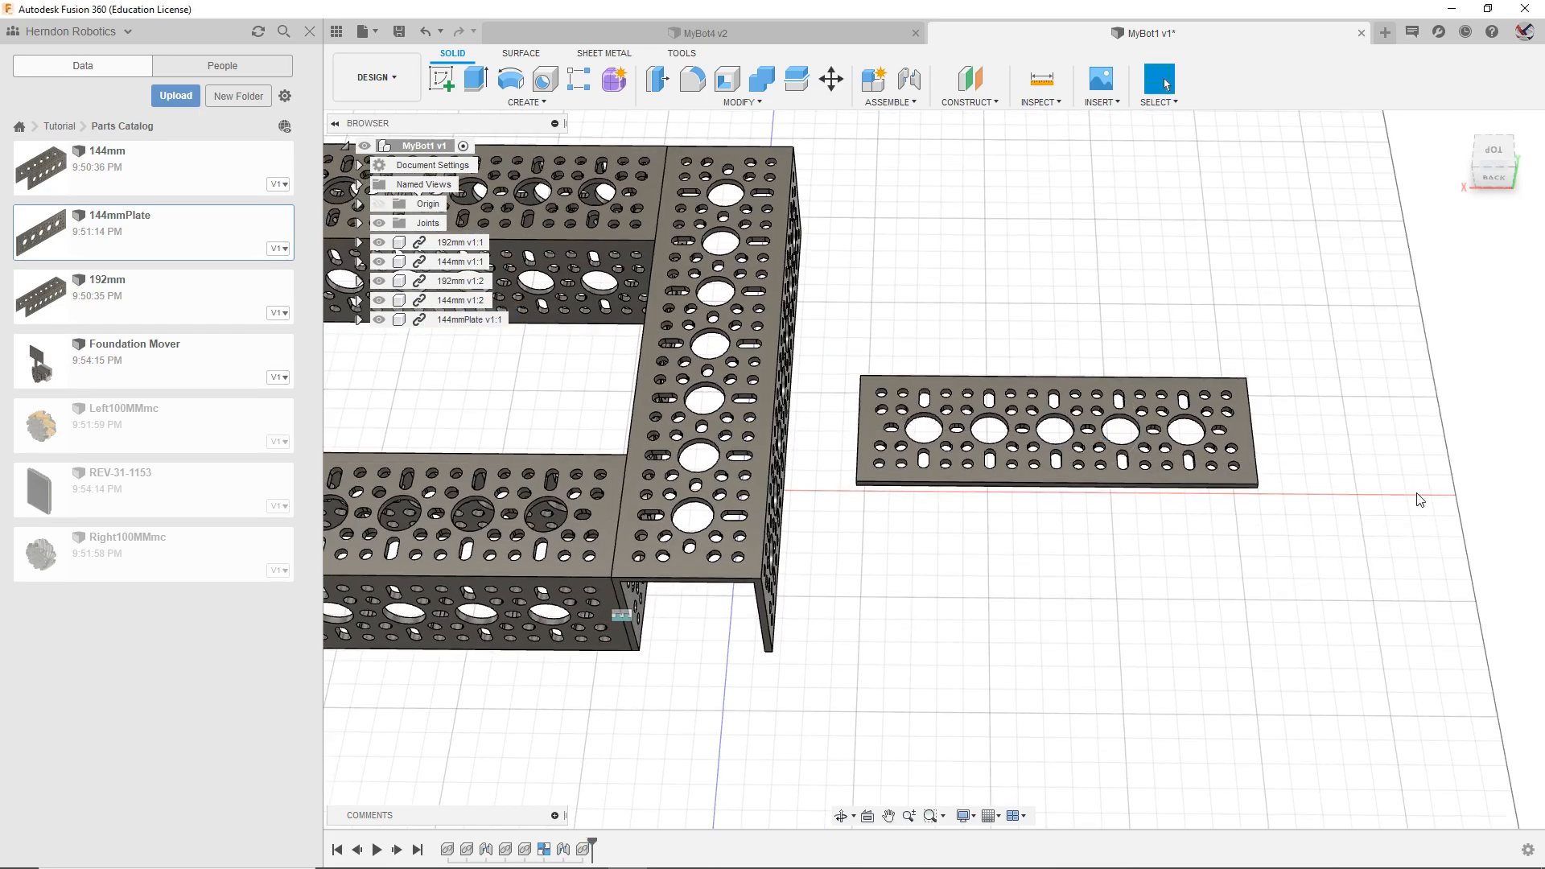
Step: Measure the length of the loose 144mm plate's long edge
left_click(1041, 78)
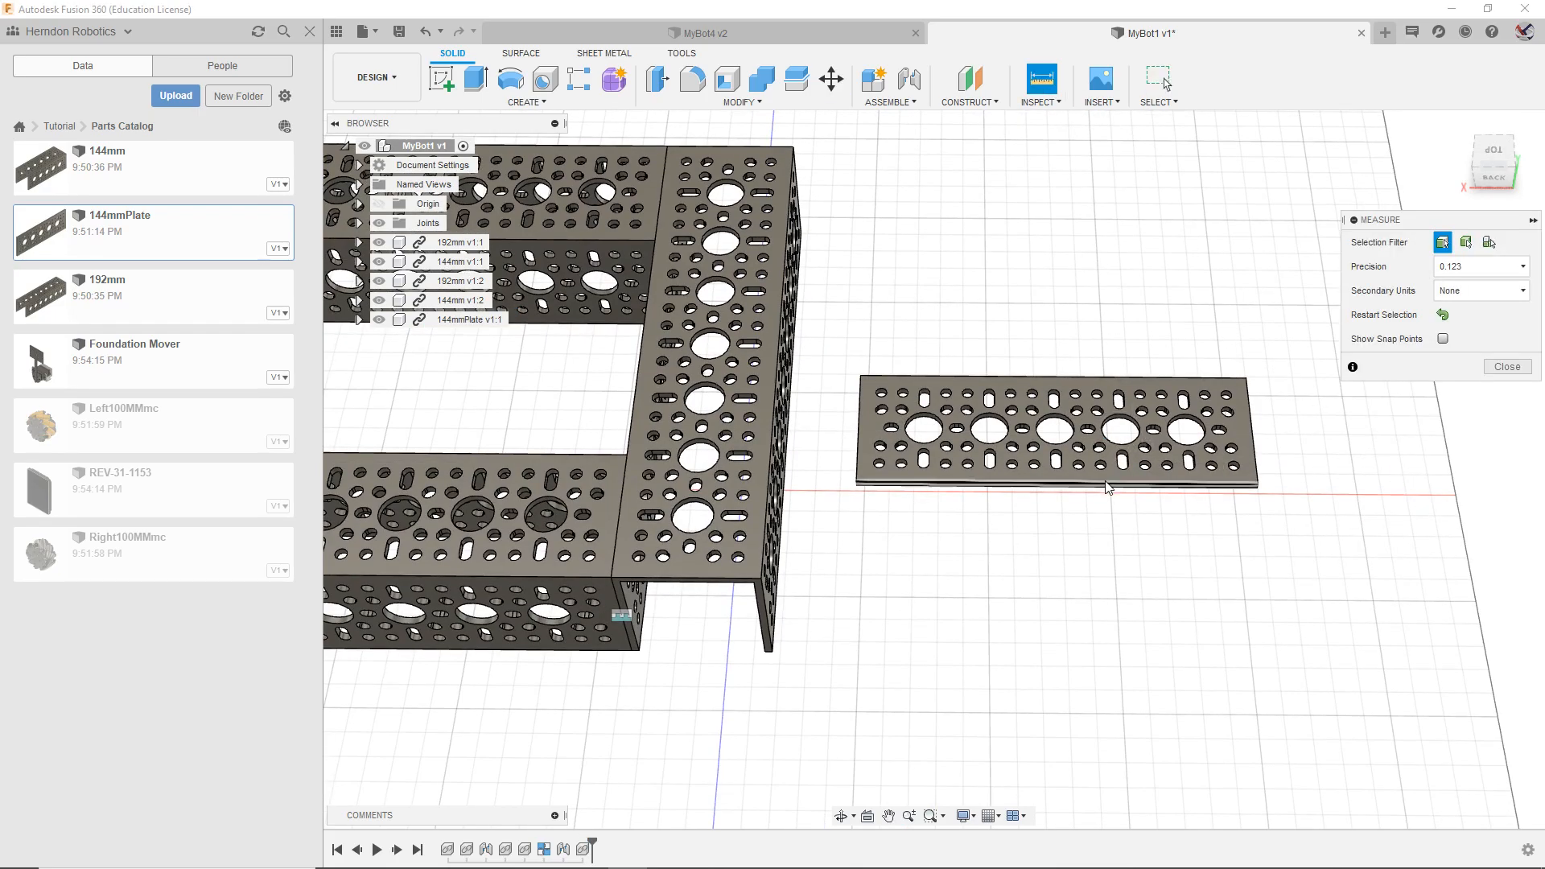
left_click(1105, 484)
scroll(1259, 547, "down", 2)
scroll(1148, 523, "up", 2)
middle_click_drag(1148, 523, 1059, 473)
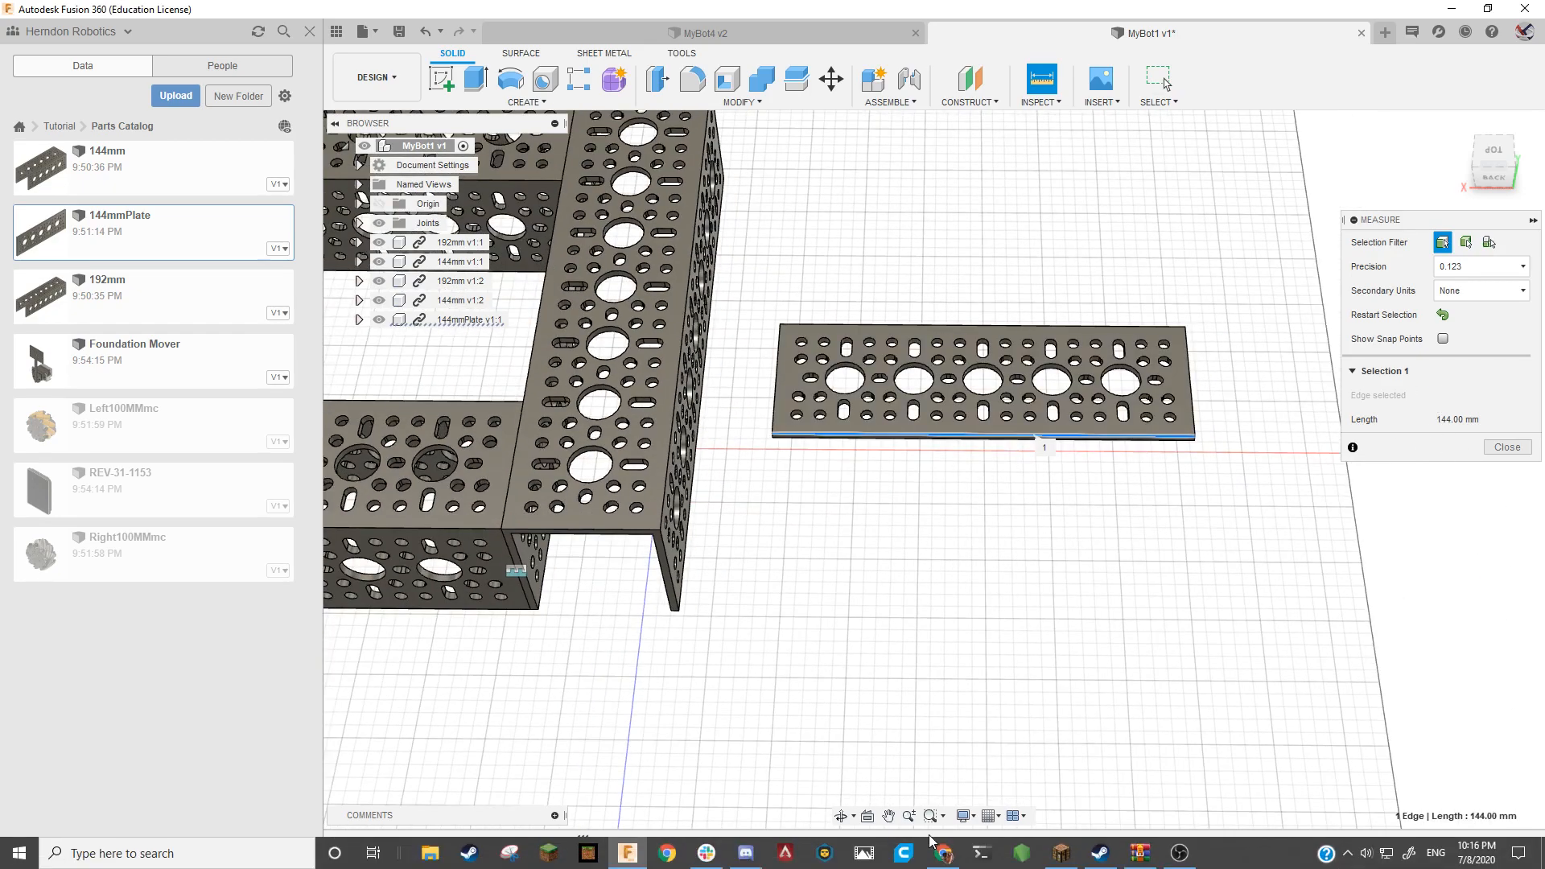
left_click(943, 858)
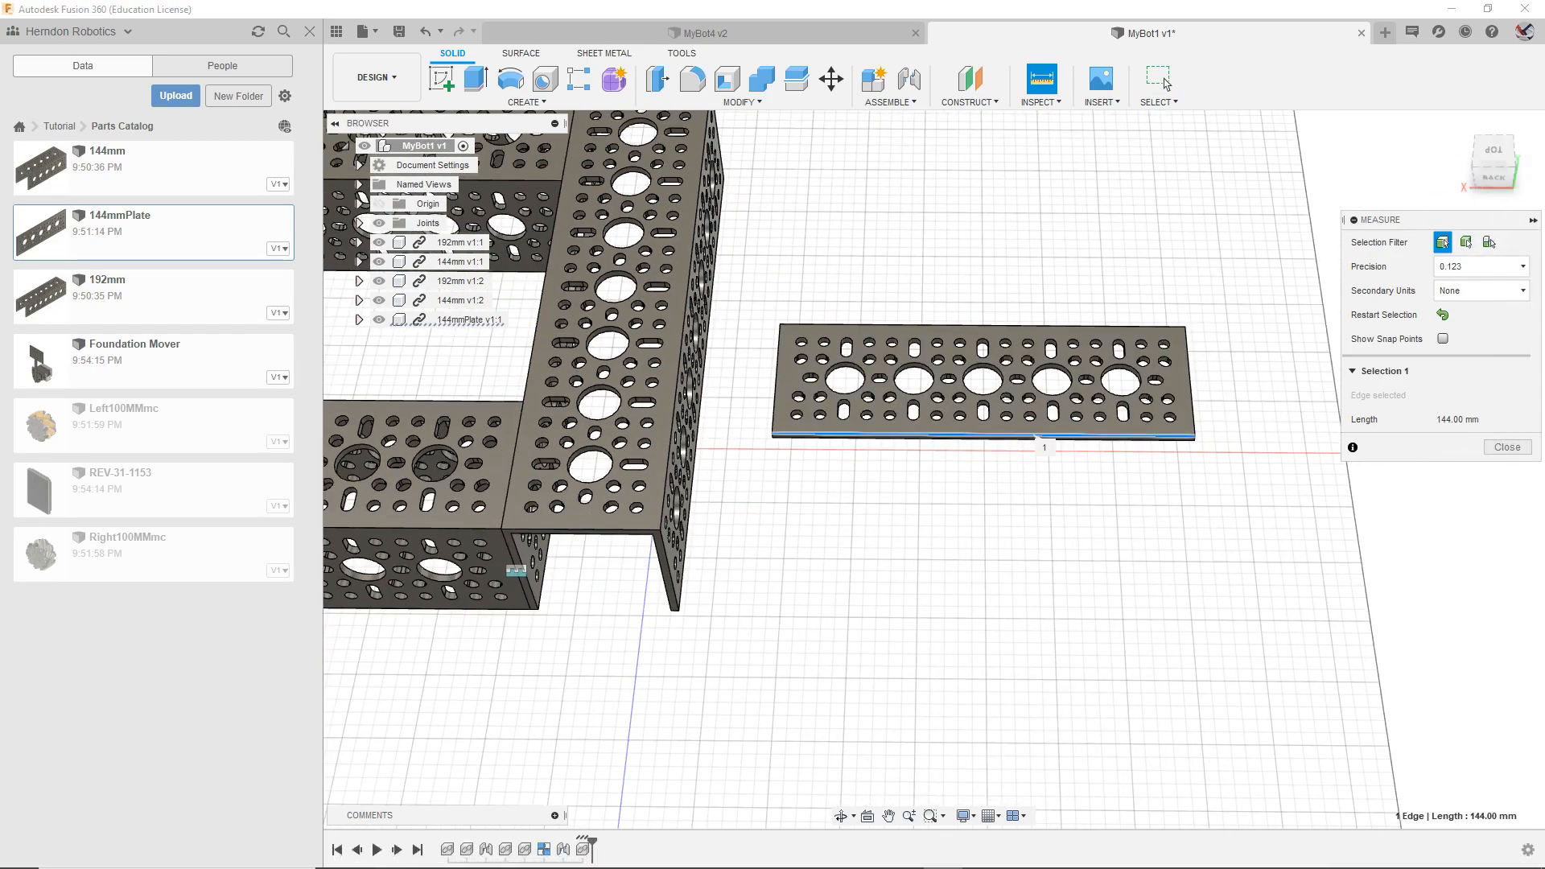
left_click(1501, 450)
Step: Examine the channel frame and the loose 144mm plate beside it from several angles
left_click_drag(1484, 154, 1489, 200)
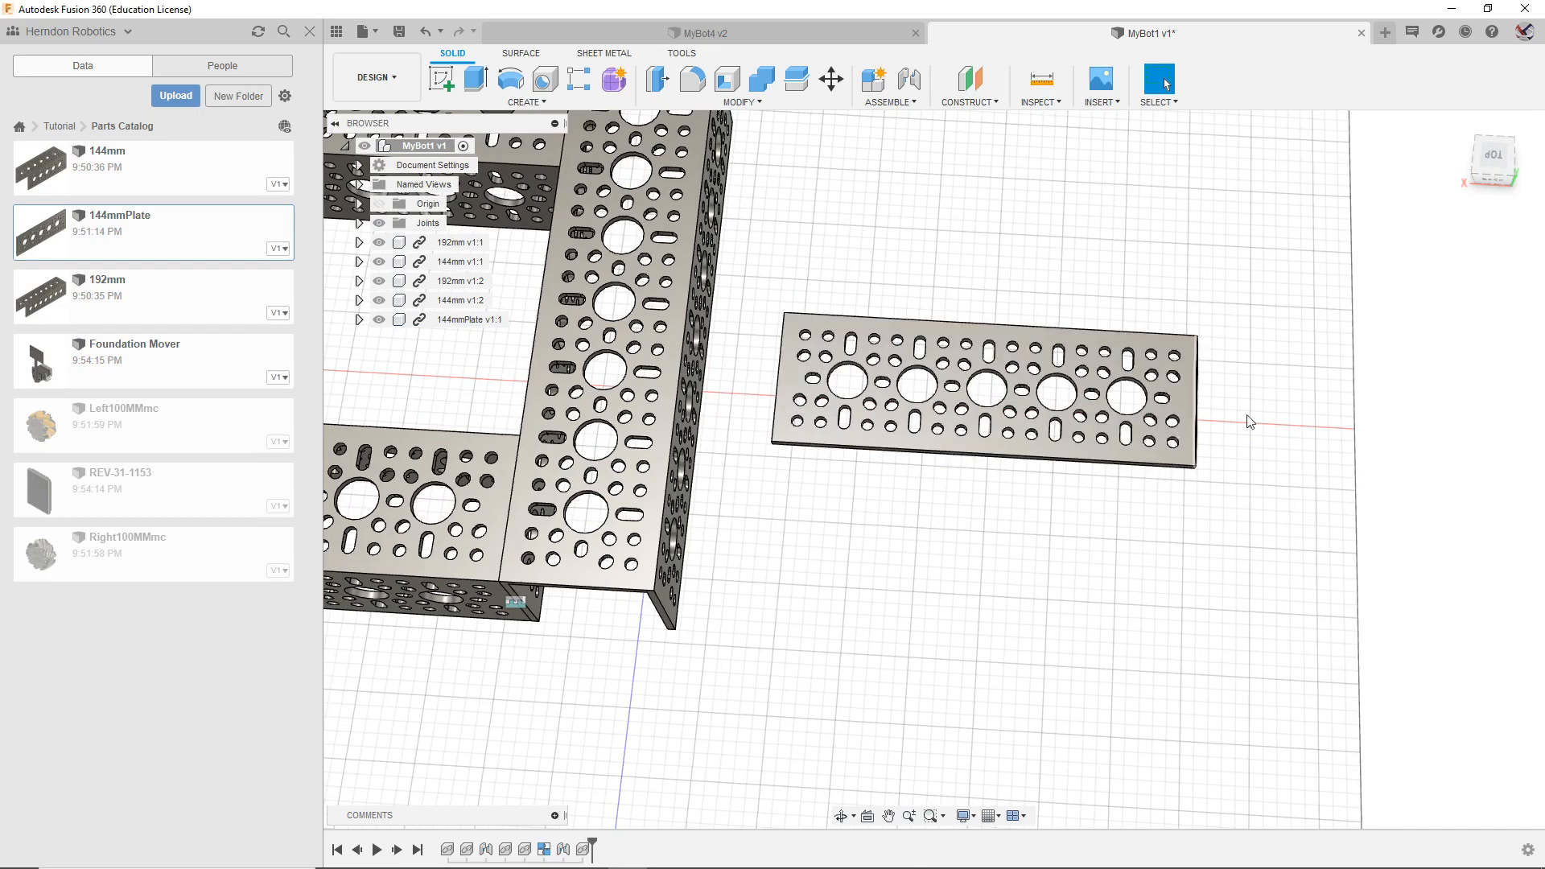
mouse_move(1497, 172)
left_mouse_down()
mouse_move(1529, 127)
mouse_move(1482, 181)
mouse_move(1502, 168)
left_mouse_up()
scroll(906, 431, "down", 2)
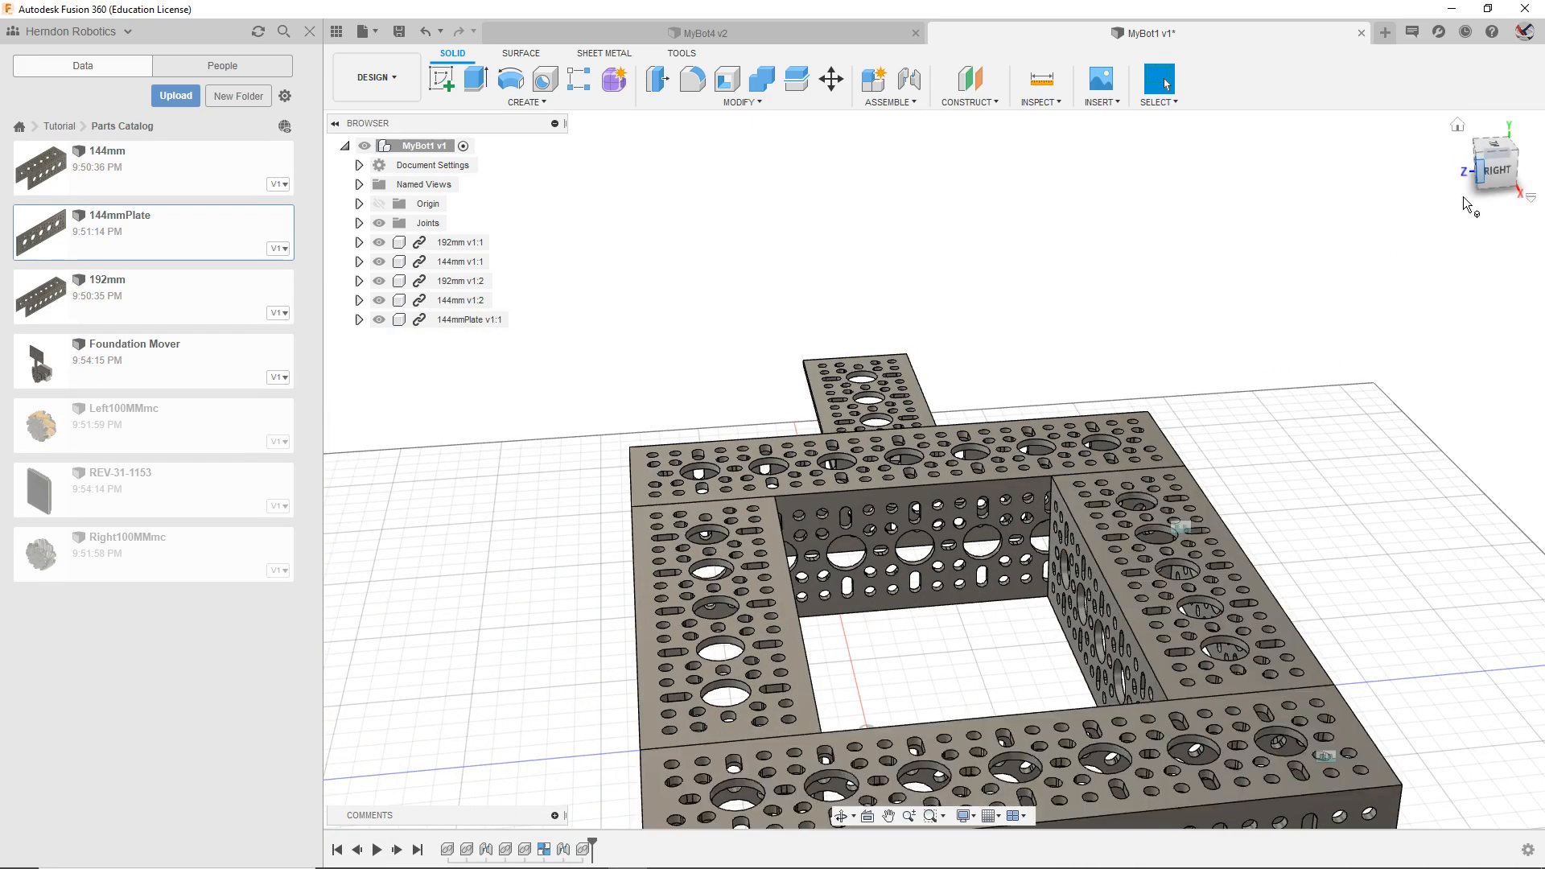
left_click_drag(1469, 190, 1477, 180)
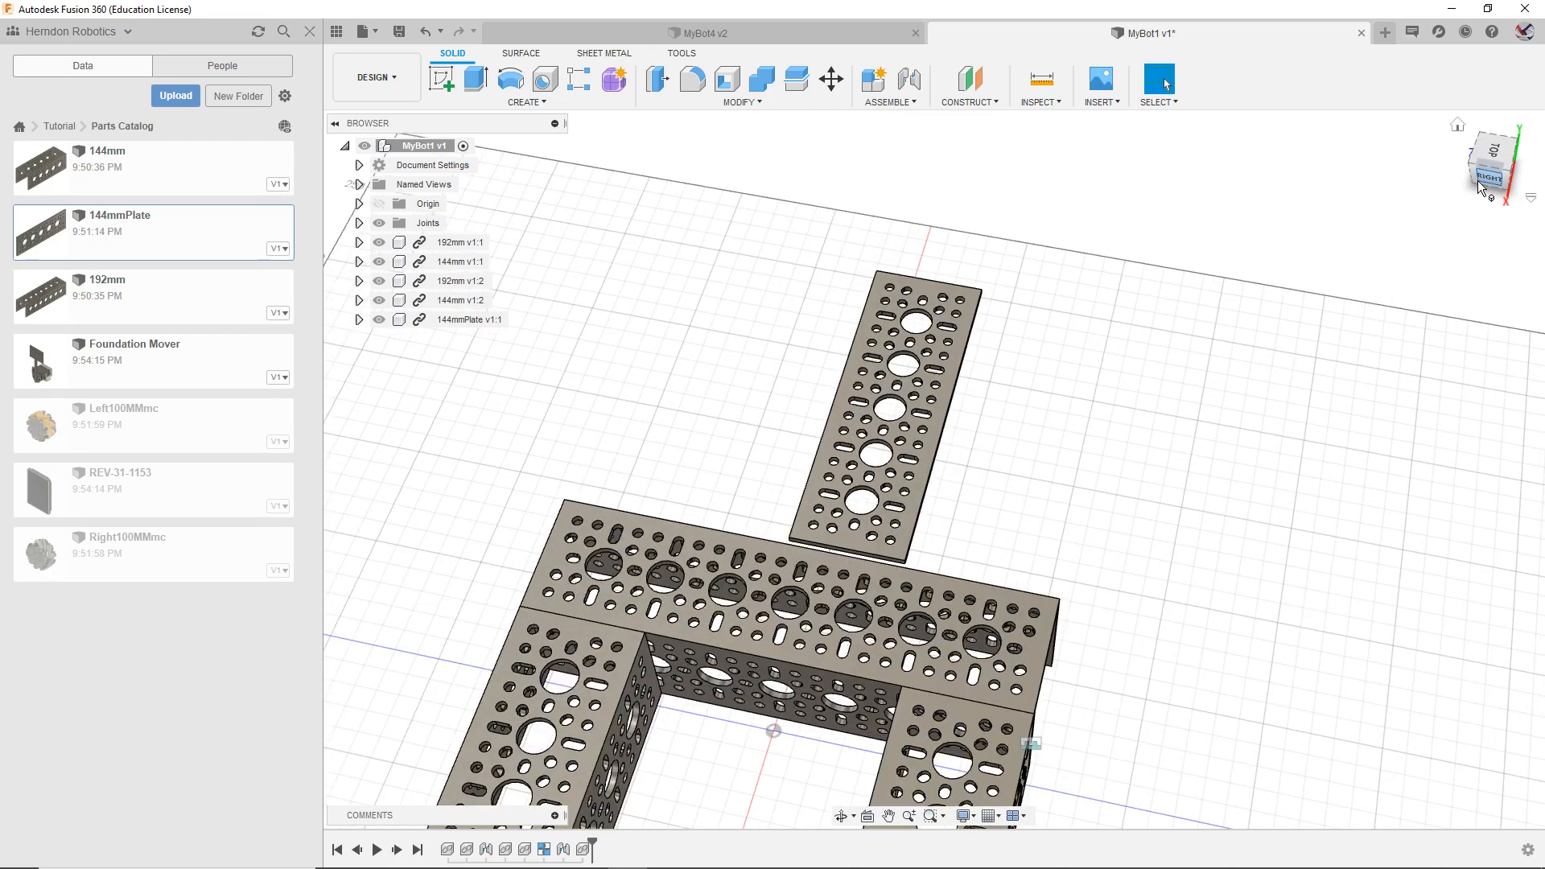
left_click_drag(1477, 181, 1407, 189)
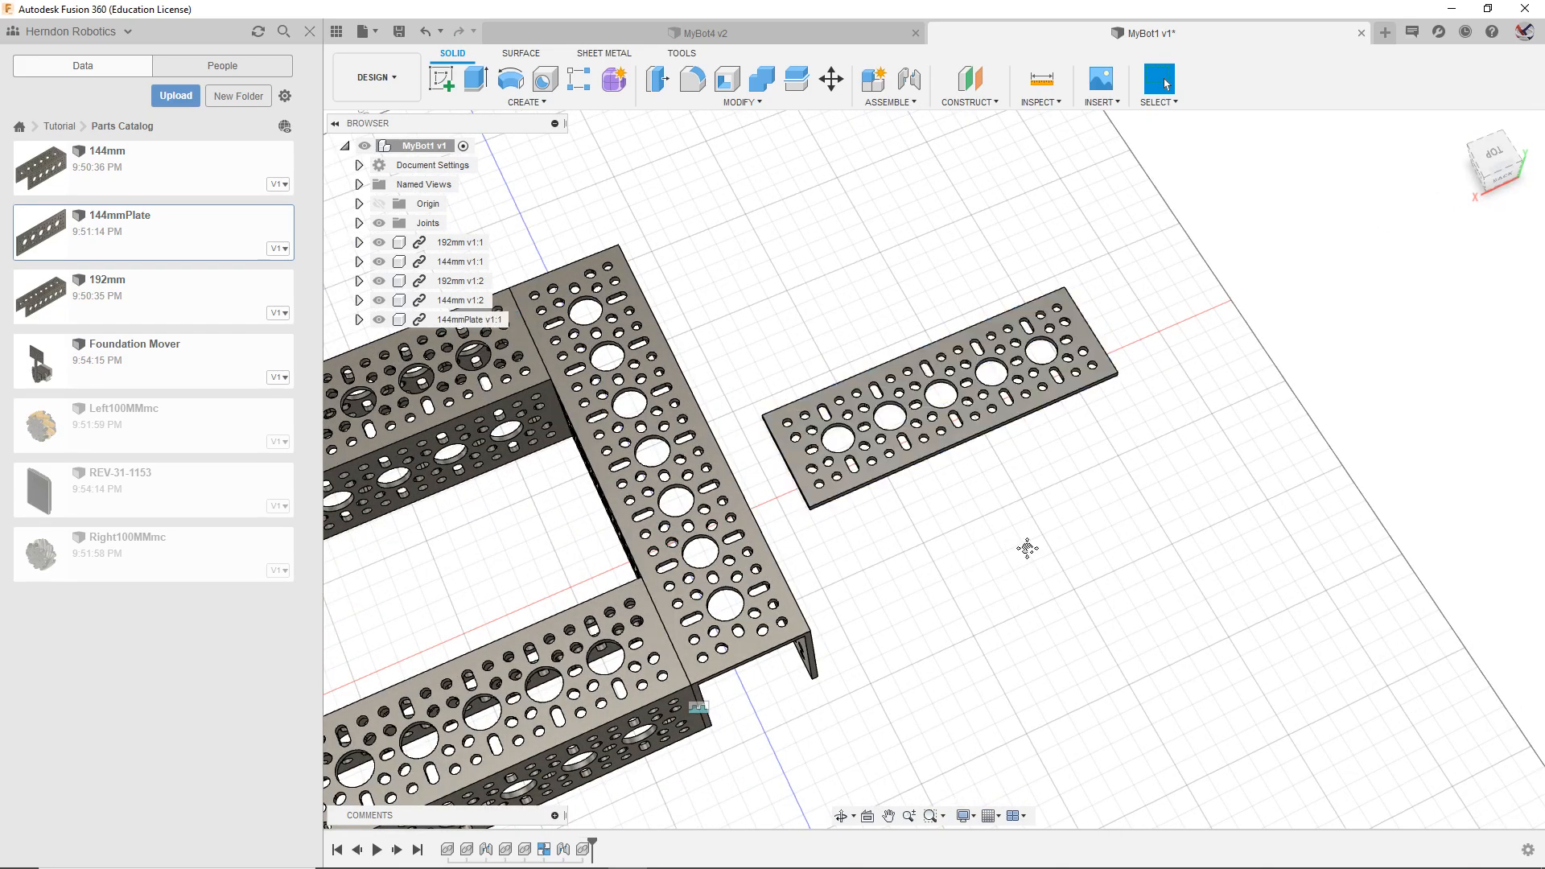
middle_click_drag(1031, 553, 1131, 479)
middle_click_drag(1090, 623, 1232, 556)
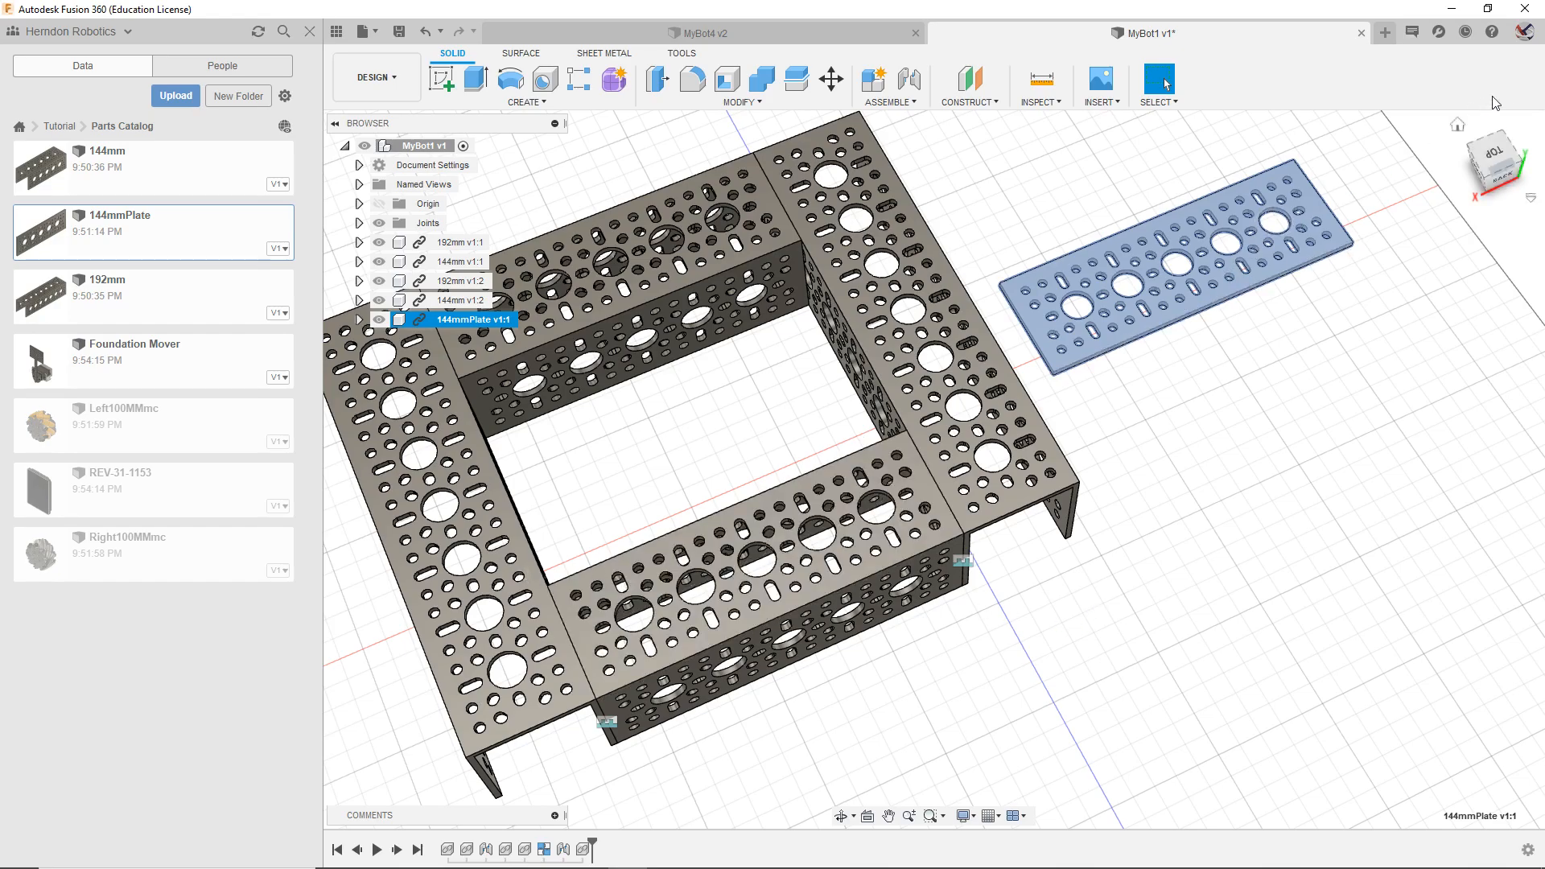
left_click_drag(1499, 166, 1470, 156)
scroll(1258, 519, "down", 1)
middle_click_drag(1258, 519, 1262, 562)
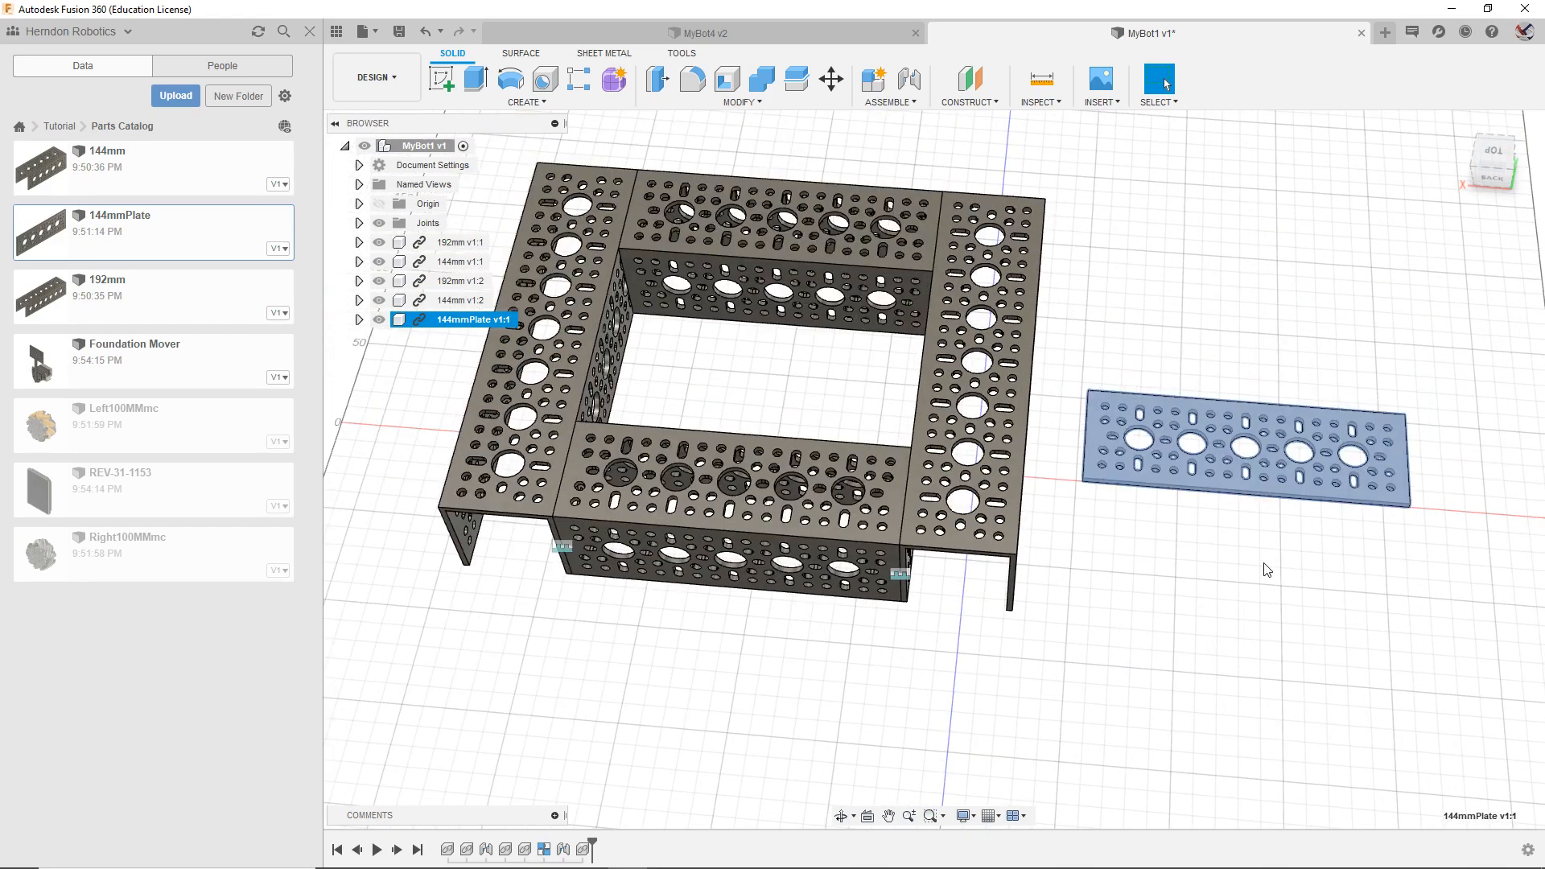
left_click(1168, 336)
Step: Try to cut 70 mm off the end of the linked 144mm plate by extruding its end face
left_click_drag(1487, 153, 1449, 135)
mouse_move(1416, 543)
middle_mouse_down()
mouse_move(1076, 372)
mouse_move(1178, 554)
middle_mouse_up()
scroll(1076, 372, "up", 2)
scroll(832, 467, "up", 2)
left_click(833, 466)
scroll(1144, 387, "down", 3)
key("e")
left_click_drag(1493, 157, 1506, 190)
left_click_drag(1207, 744, 1067, 679)
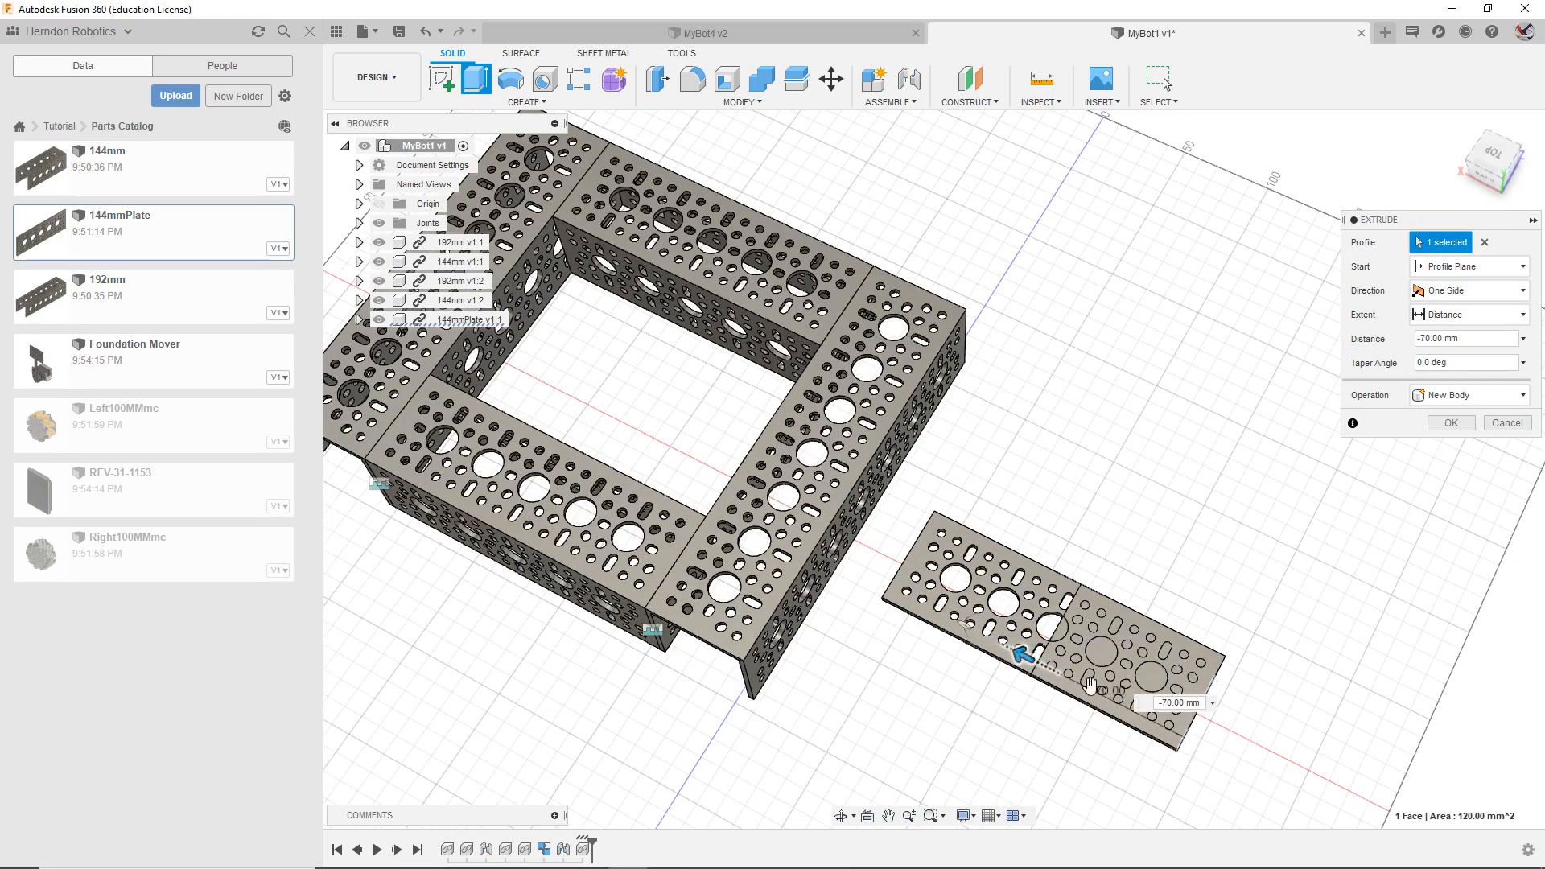
left_click(1479, 395)
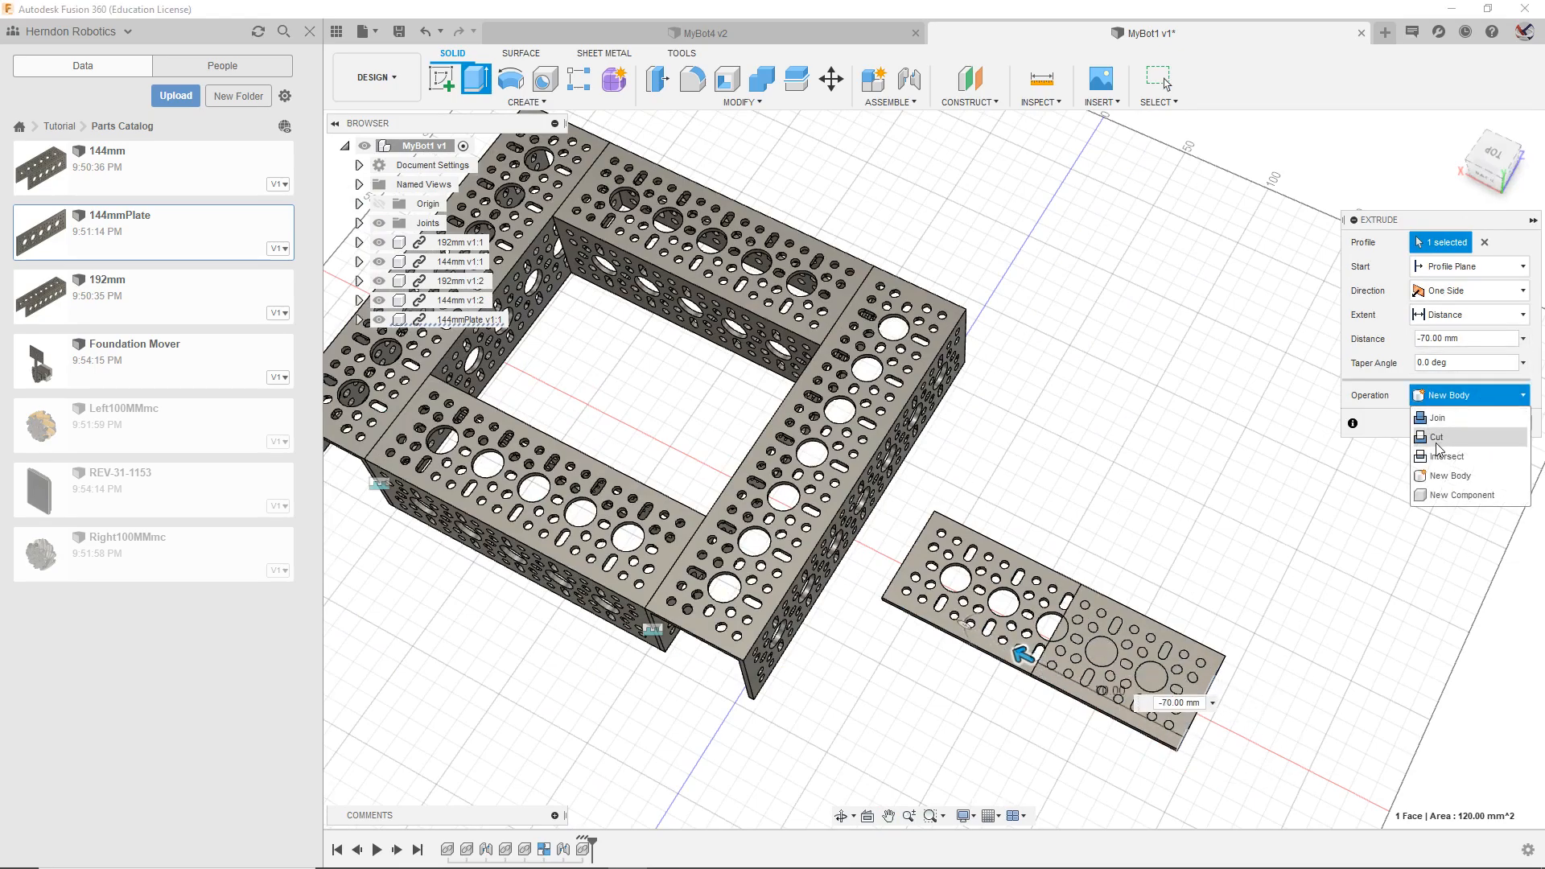
left_click(1444, 456)
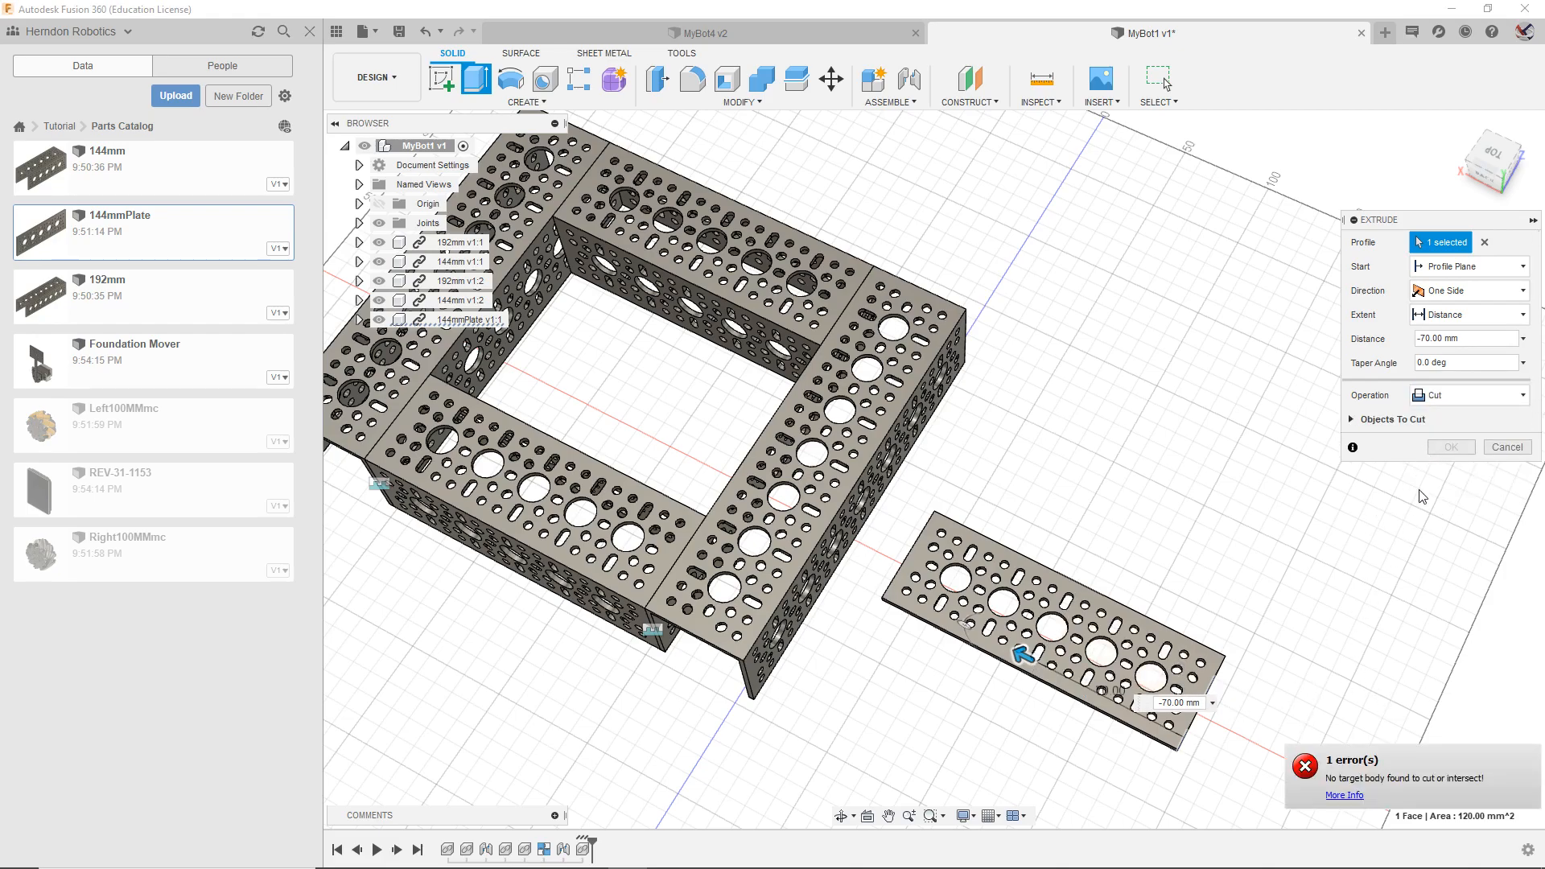
left_click(1495, 447)
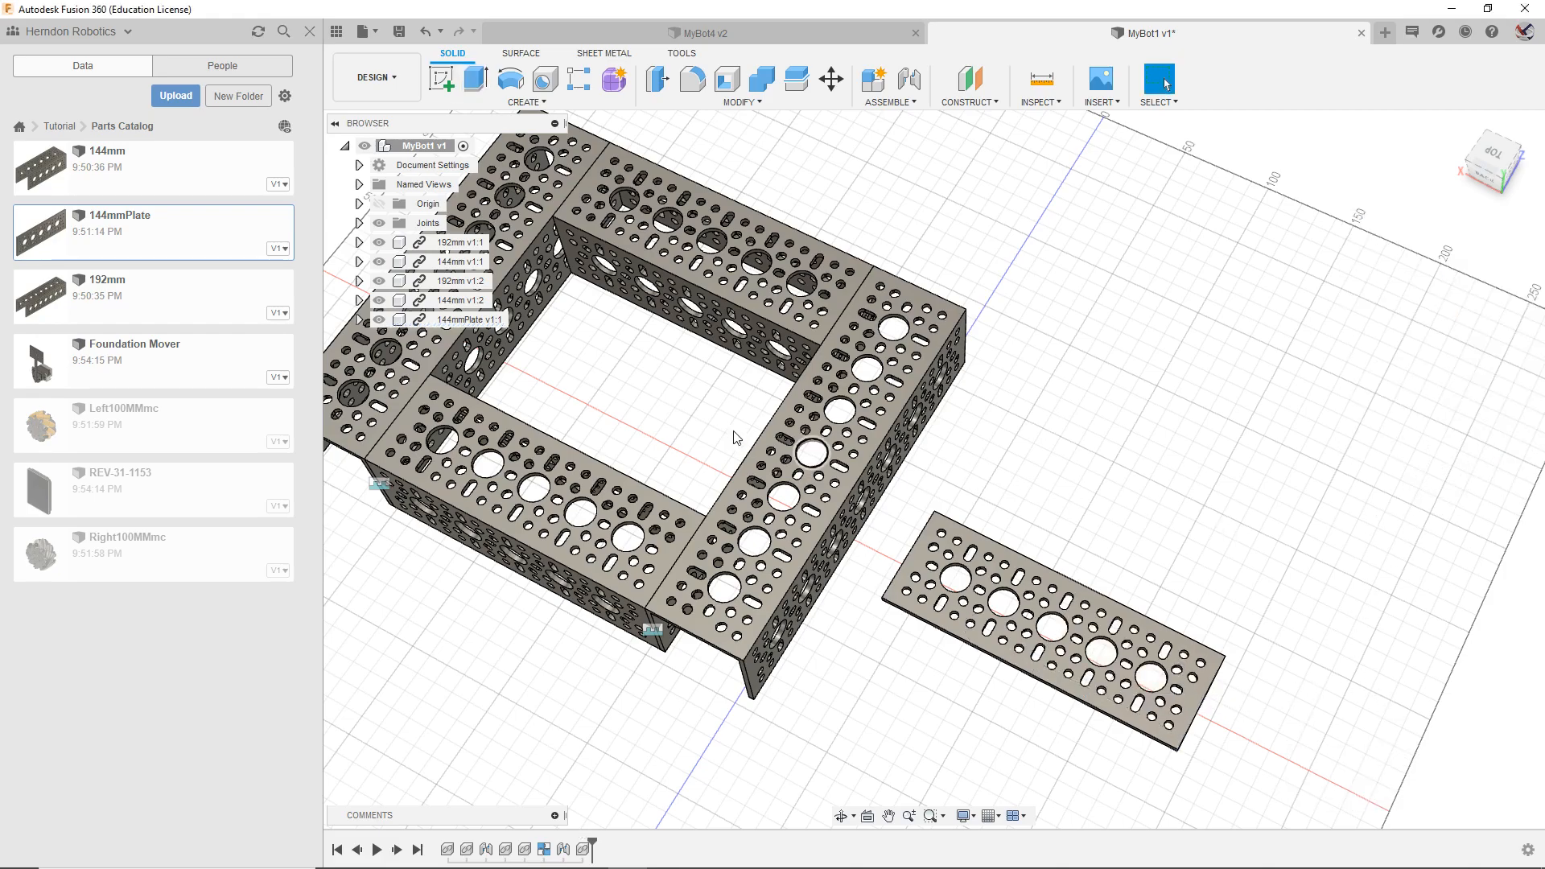
Step: Break the link between the 144mmPlate component and its source design
middle_click_drag(1207, 448, 1057, 371)
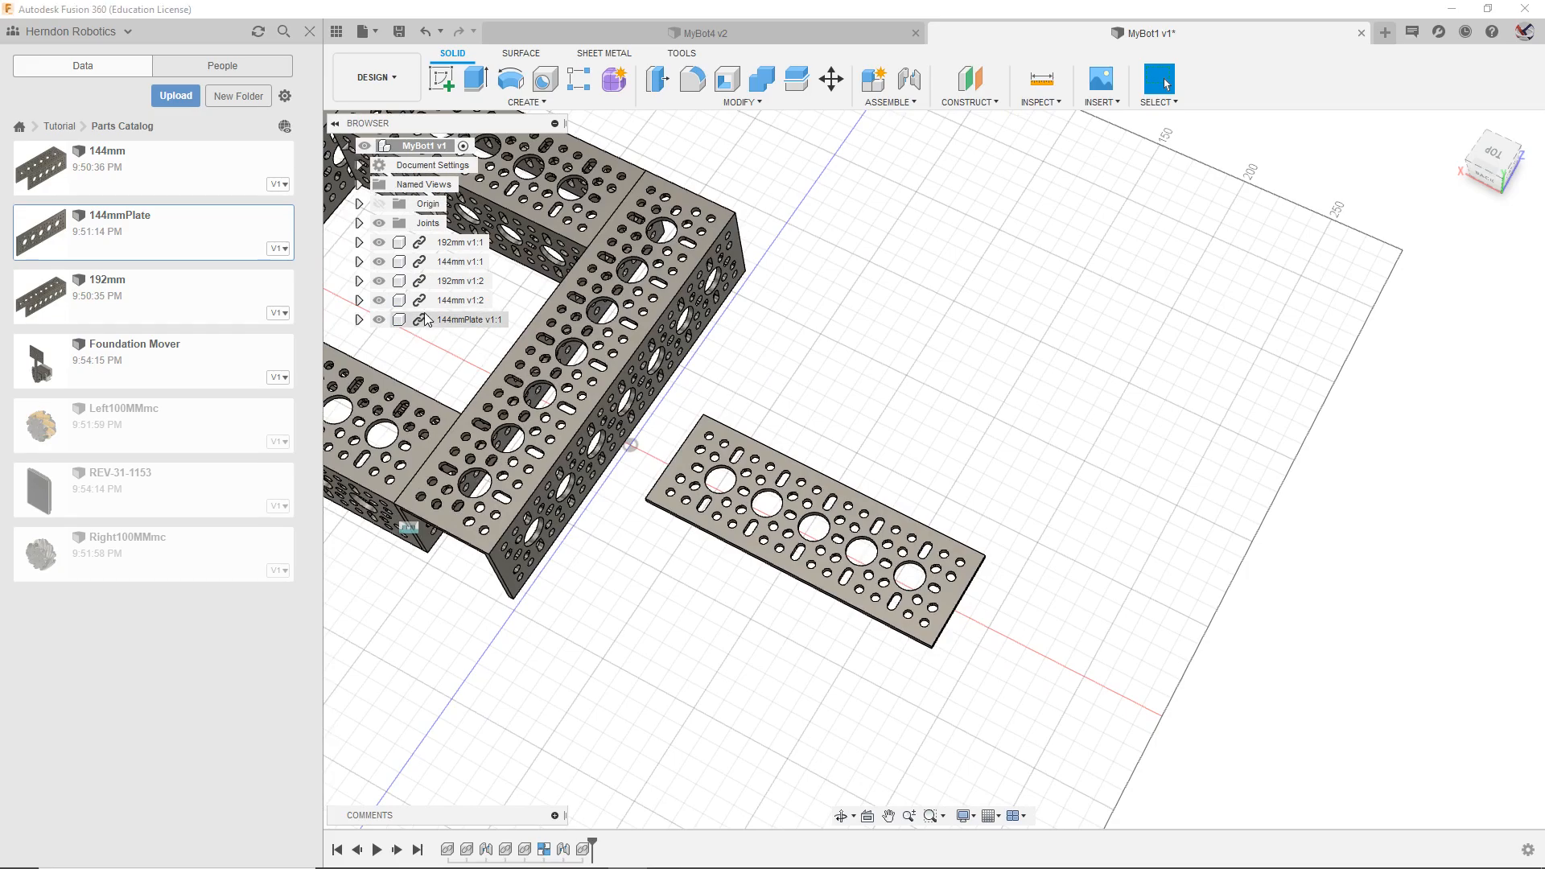
right_click(432, 320)
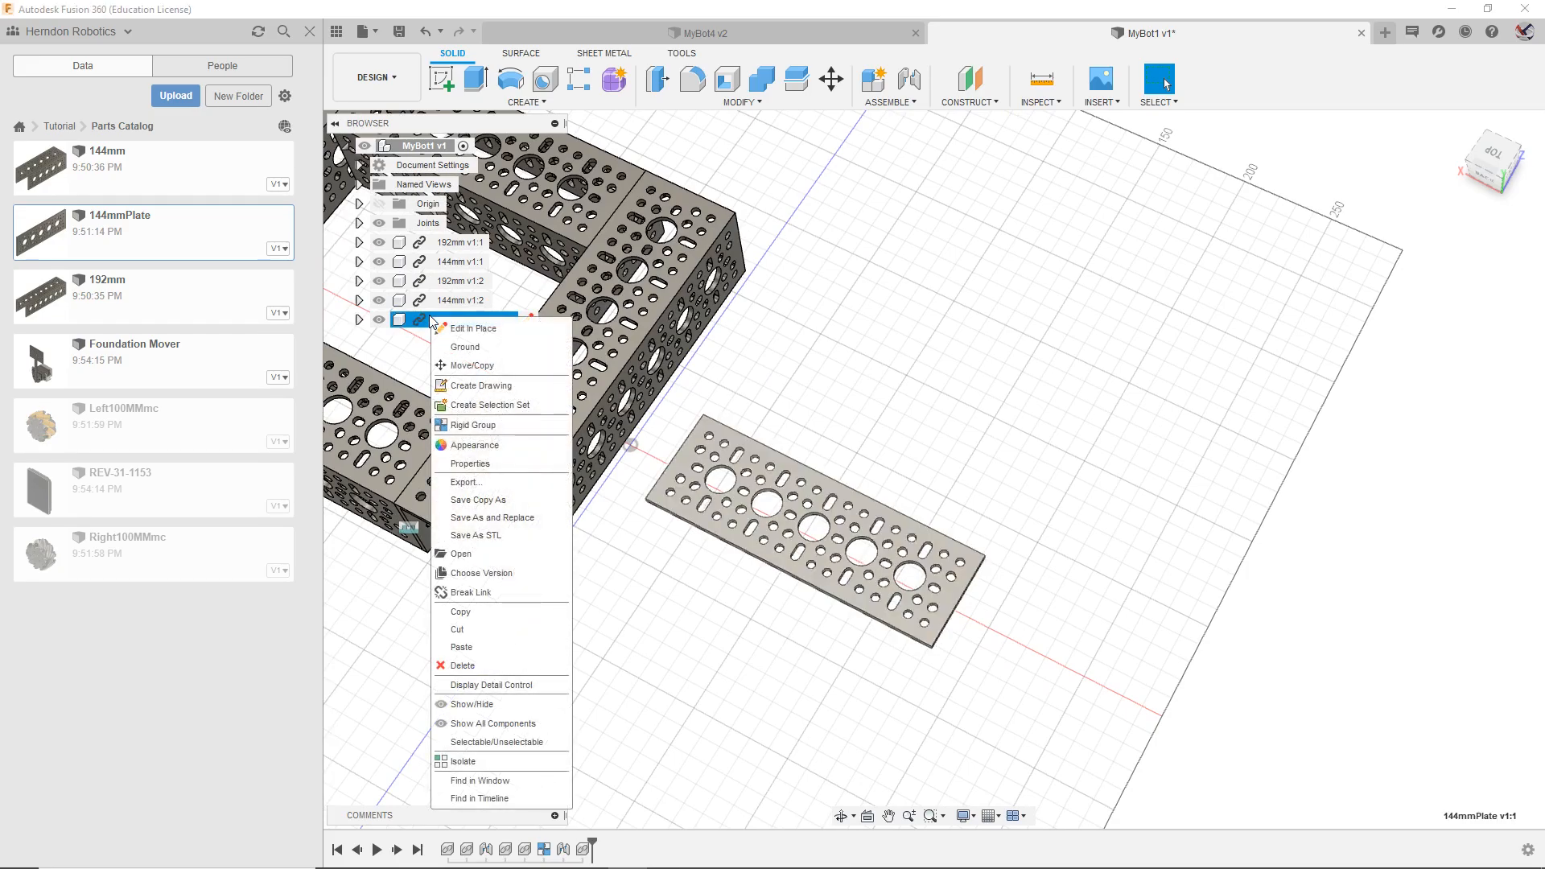
left_click(441, 328)
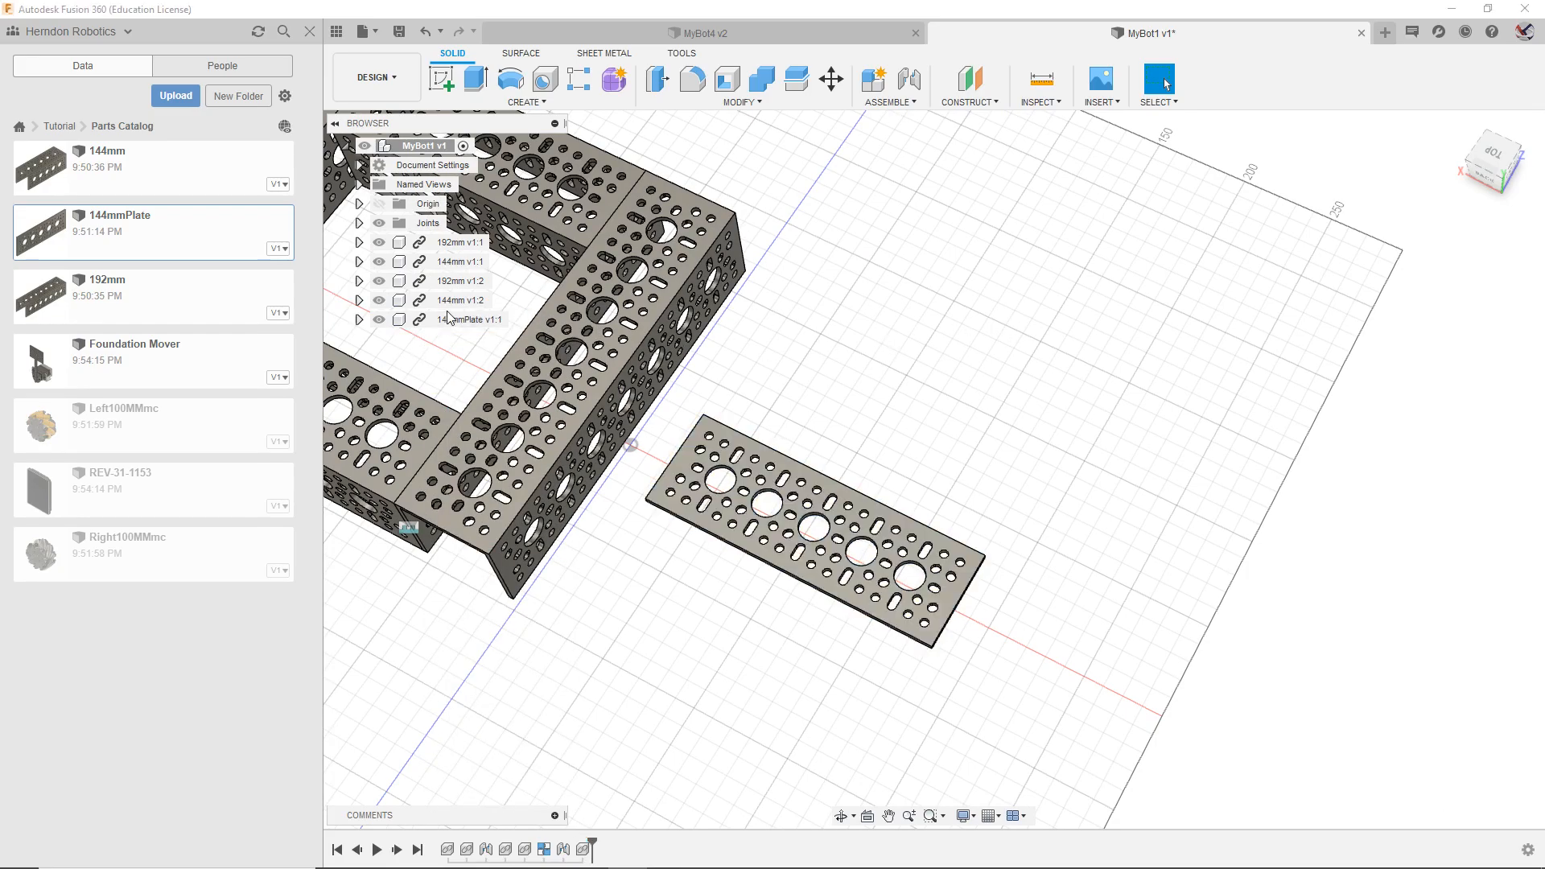
right_click(441, 319)
left_click(532, 609)
Step: Cut 72 mm off the 144mm plate by extruding its outer end face -72 mm with the Cut operation
left_click_drag(1493, 172, 1485, 147)
scroll(963, 530, "up", 7)
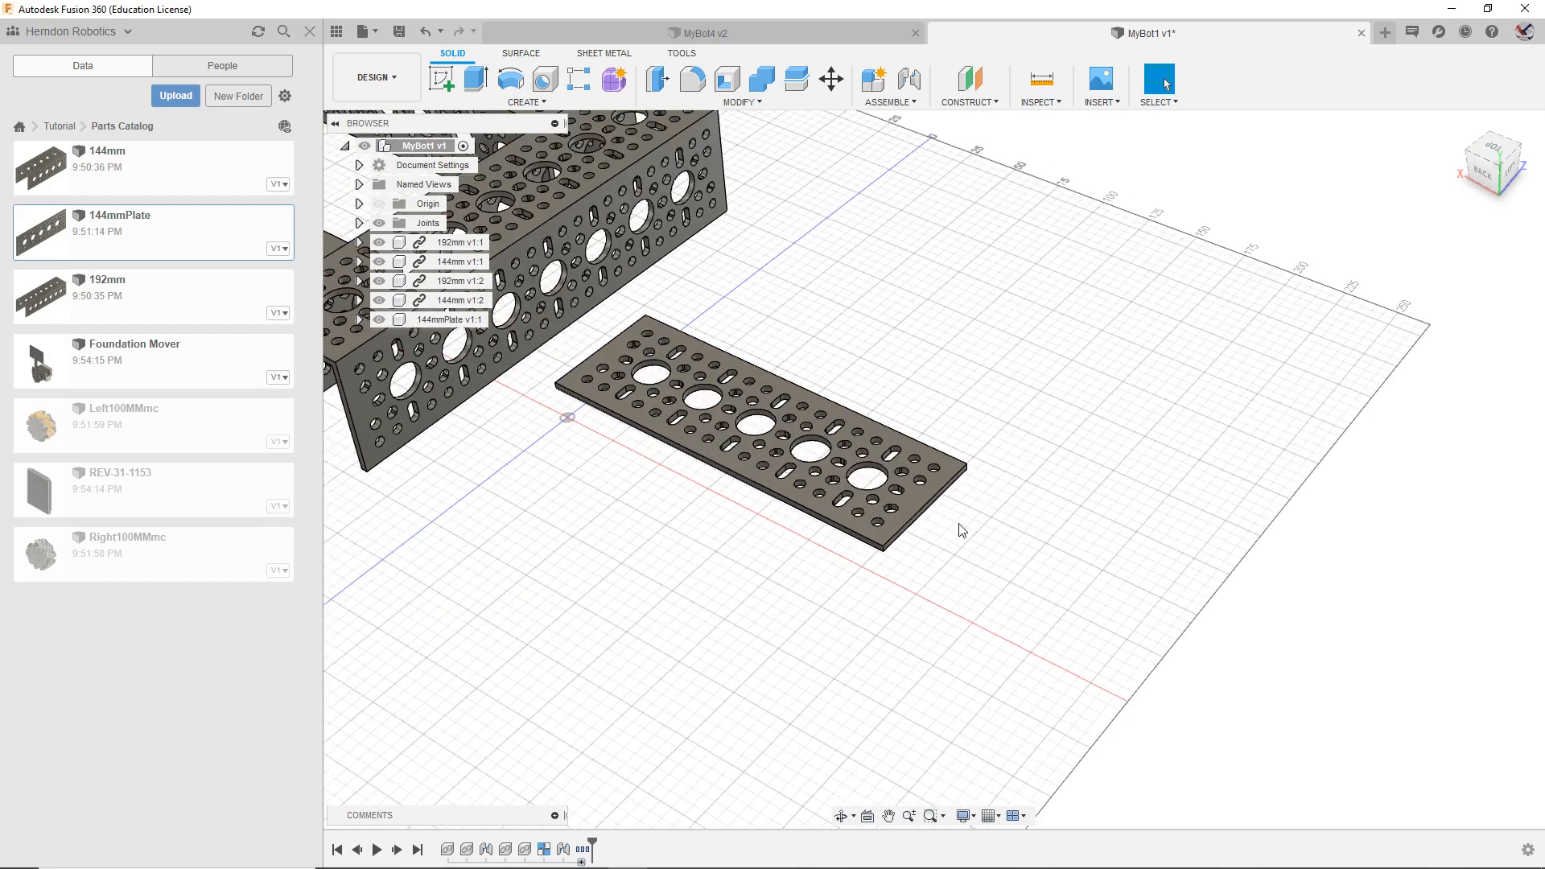
scroll(875, 497, "up", 3)
left_click(898, 539)
key("e")
scroll(972, 599, "down", 4)
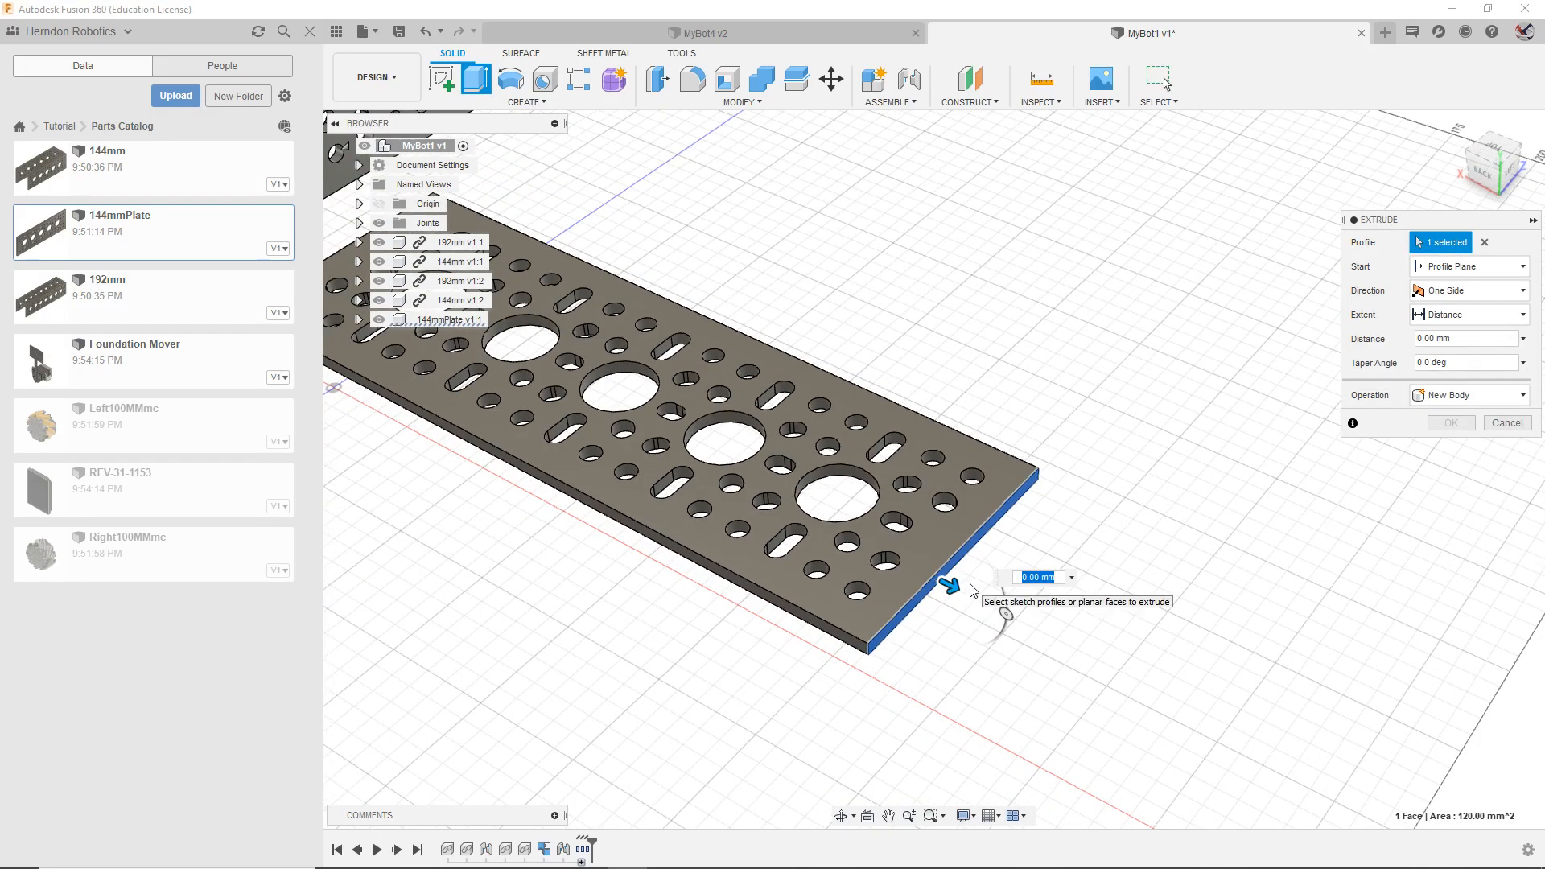
type("10")
key("BackSpace")
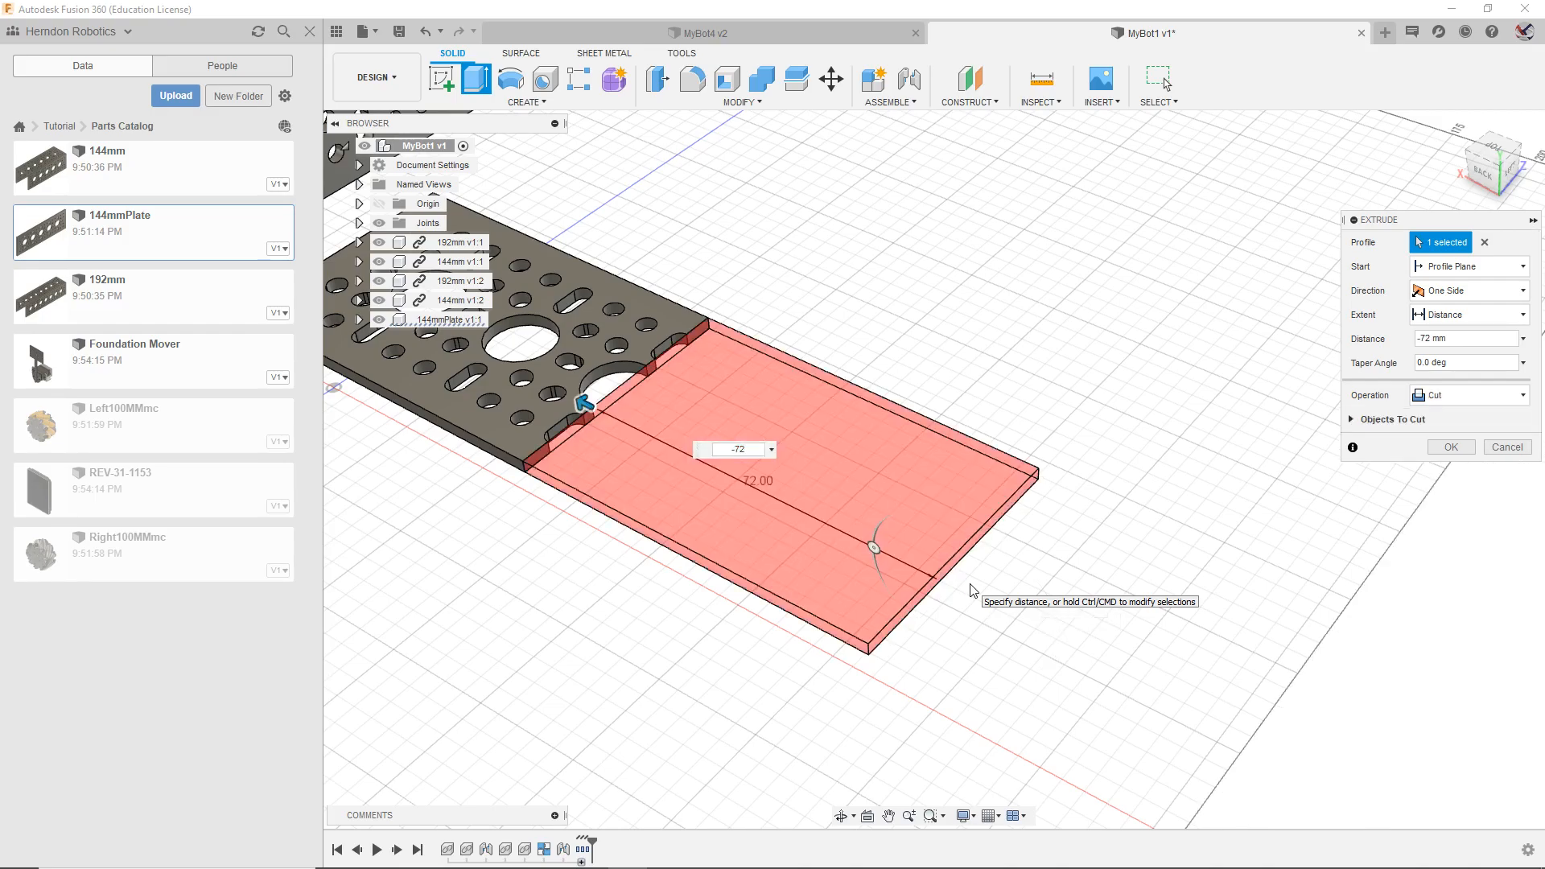
key("Return")
scroll(845, 531, "down", 10)
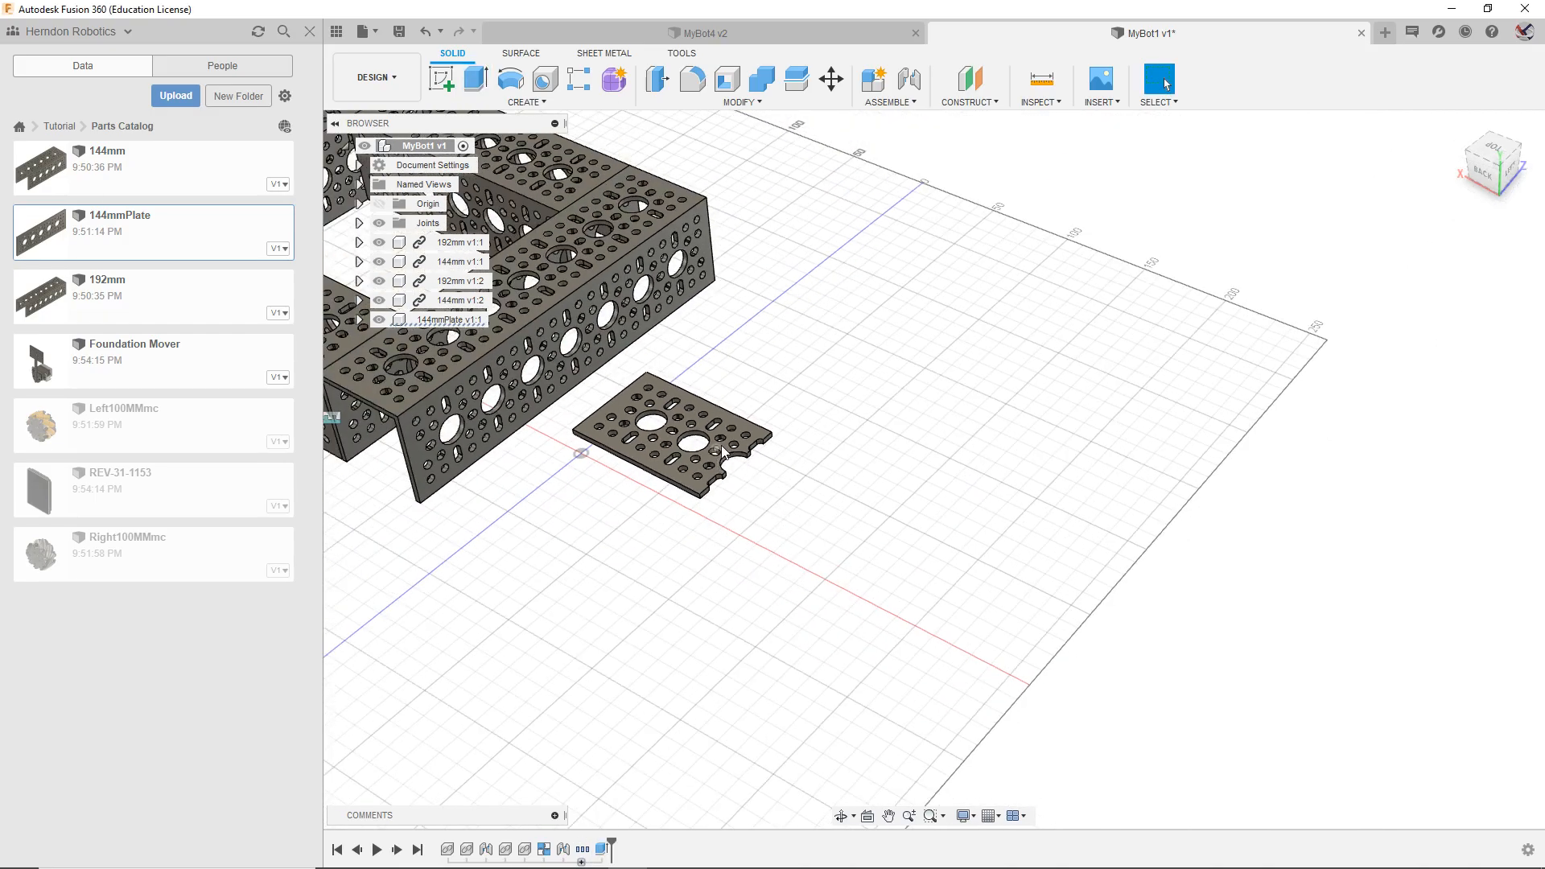
Step: Move the shortened plate freely so it sits above and beside the original 192mm channel, clear of the frame
left_click(891, 618)
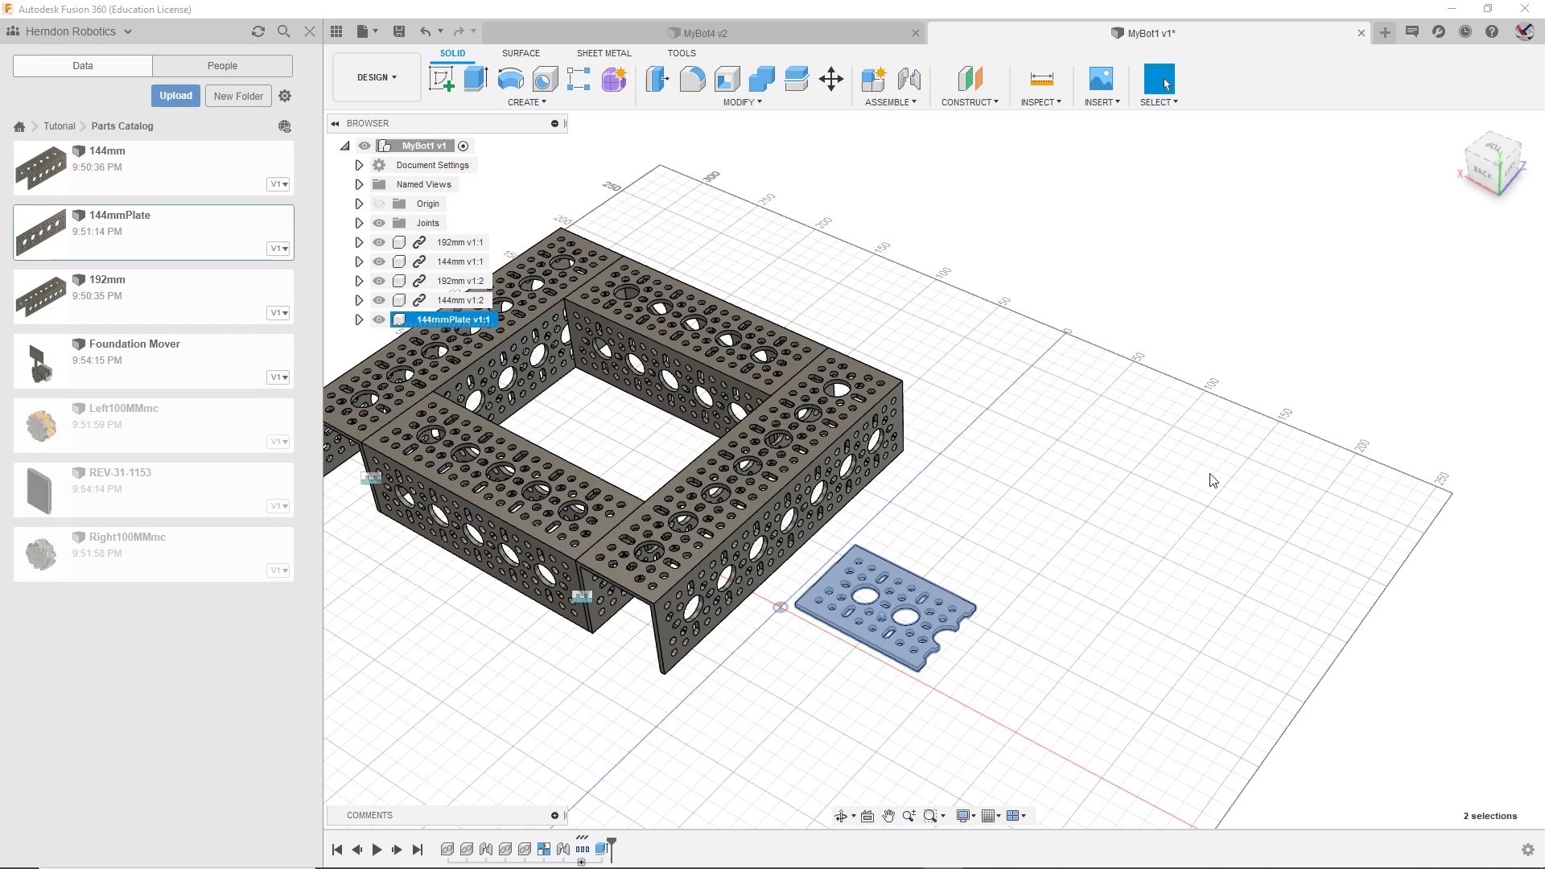
left_click(1121, 524)
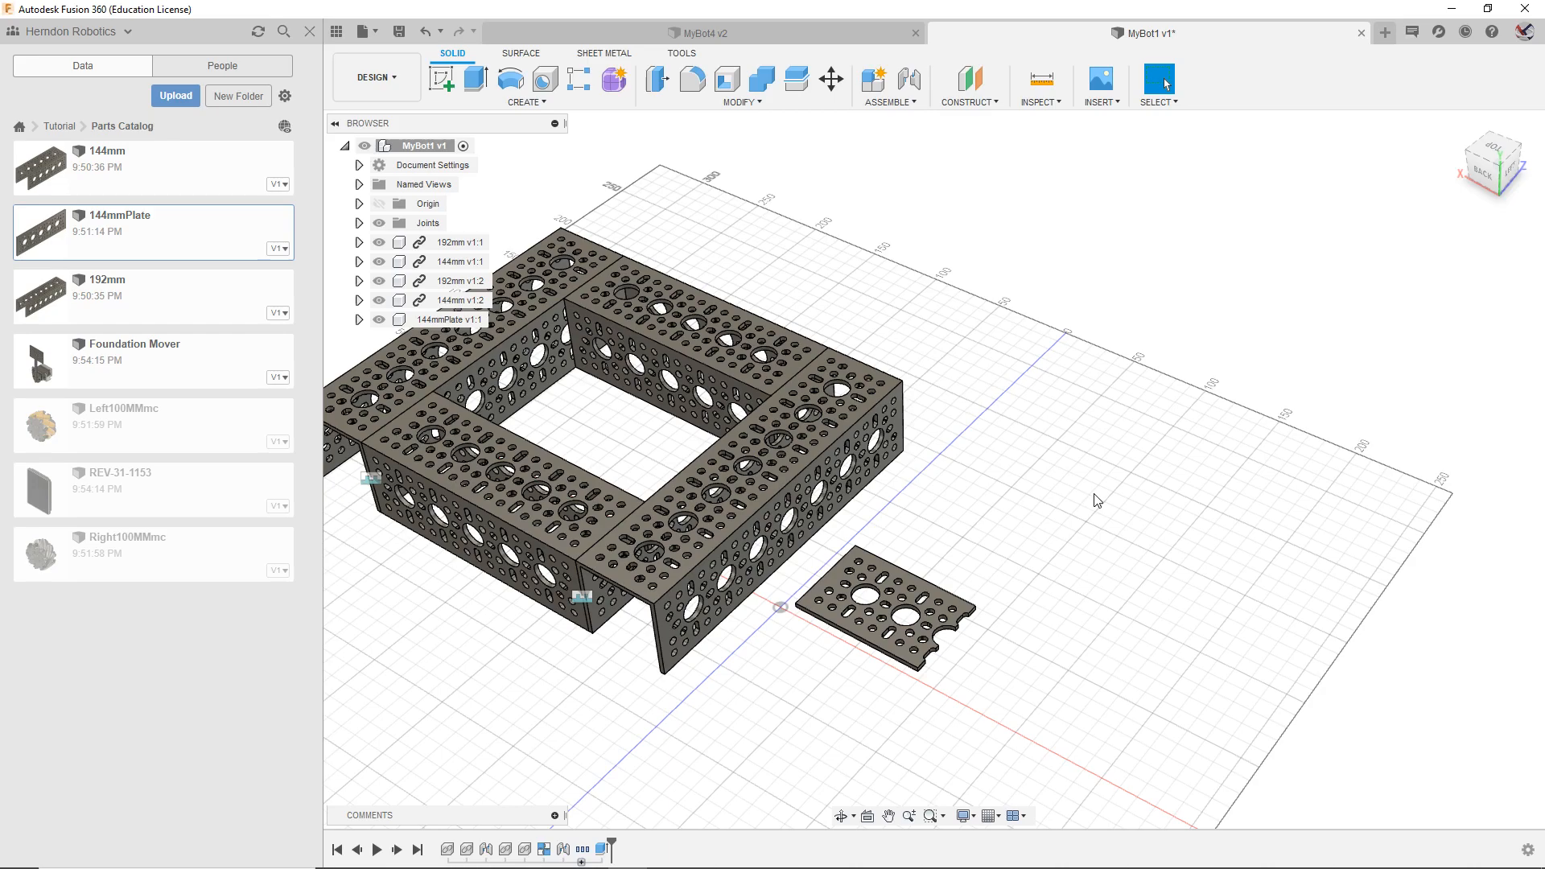
left_click_drag(1486, 164, 1505, 183)
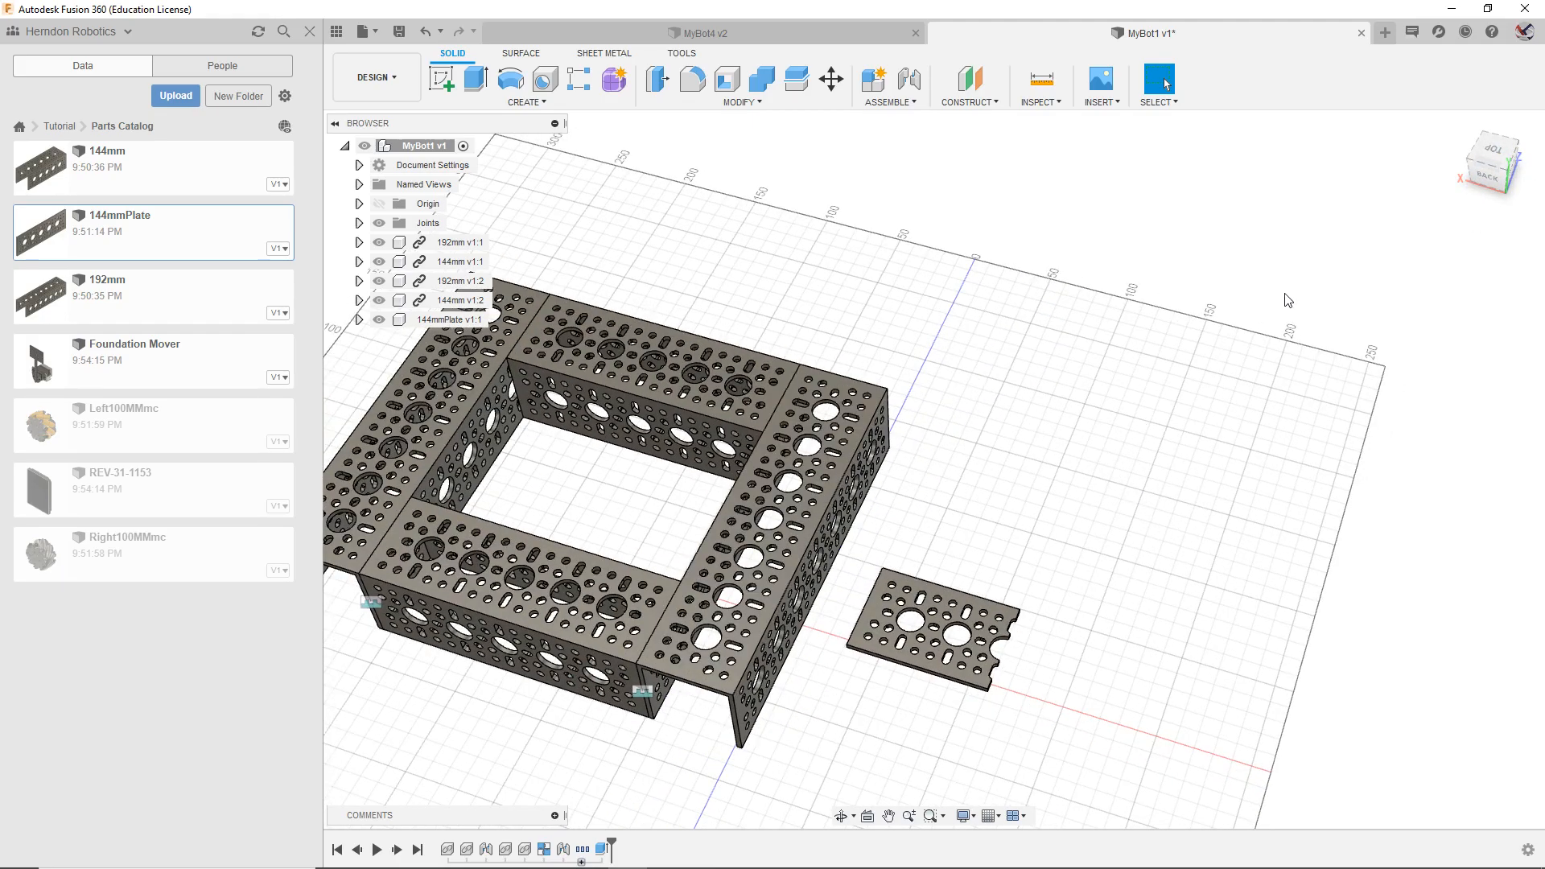
middle_click_drag(1109, 402, 1052, 542, "shift")
left_click_drag(986, 574, 990, 486)
left_click_drag(1501, 156, 1512, 189)
left_click_drag(1157, 657, 1186, 642)
key("Escape")
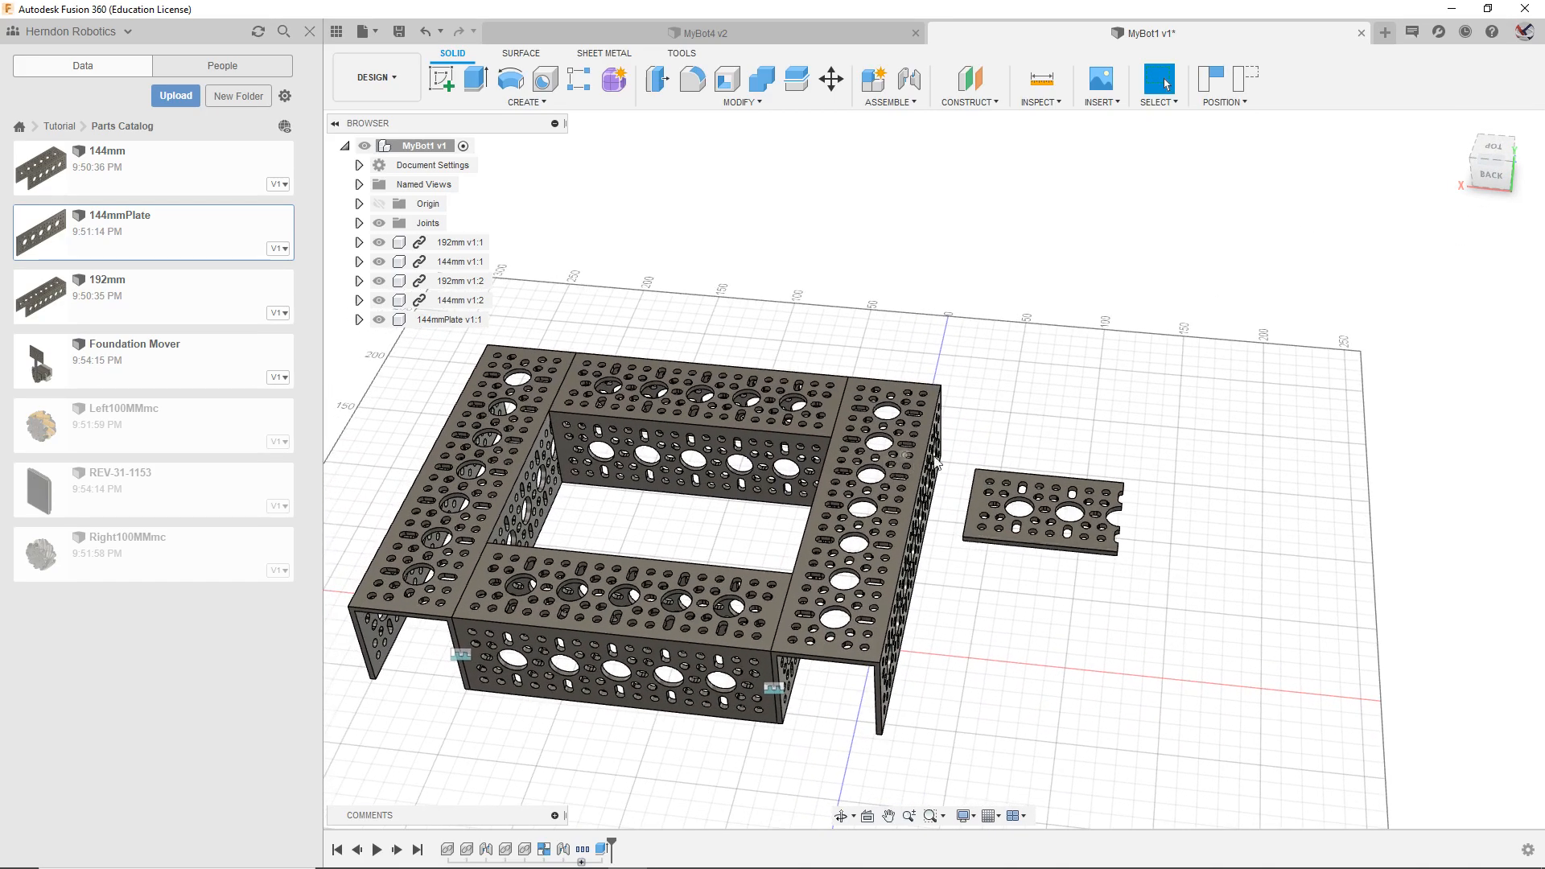
left_click(1049, 495)
left_click_drag(1049, 495, 875, 345)
left_click_drag(1507, 149, 1513, 123)
left_click_drag(877, 320, 979, 344)
left_click_drag(897, 445, 883, 456)
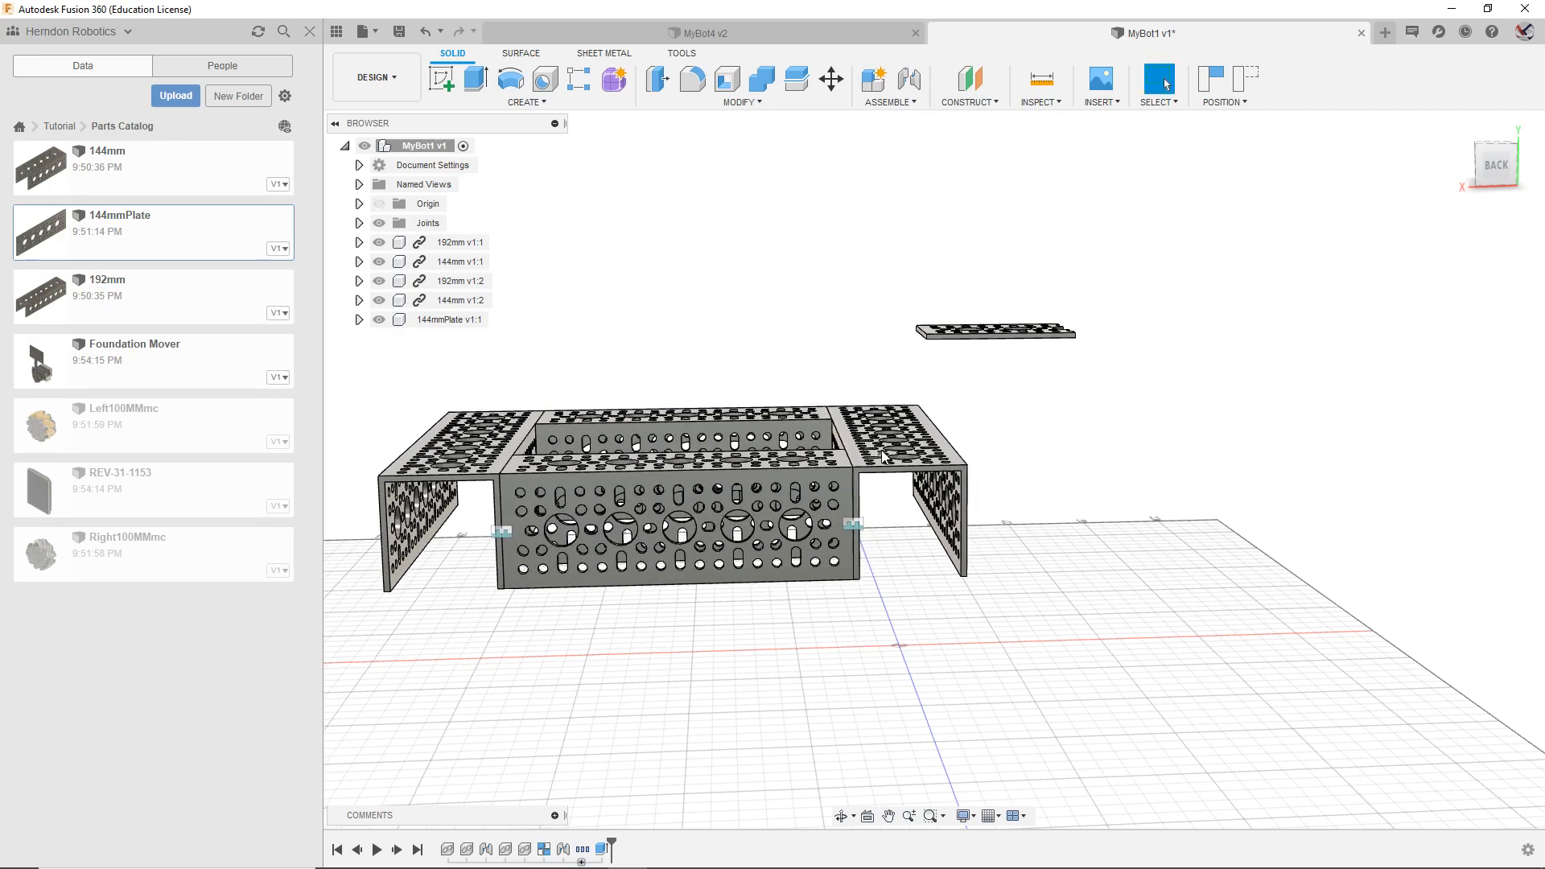
right_click(857, 526)
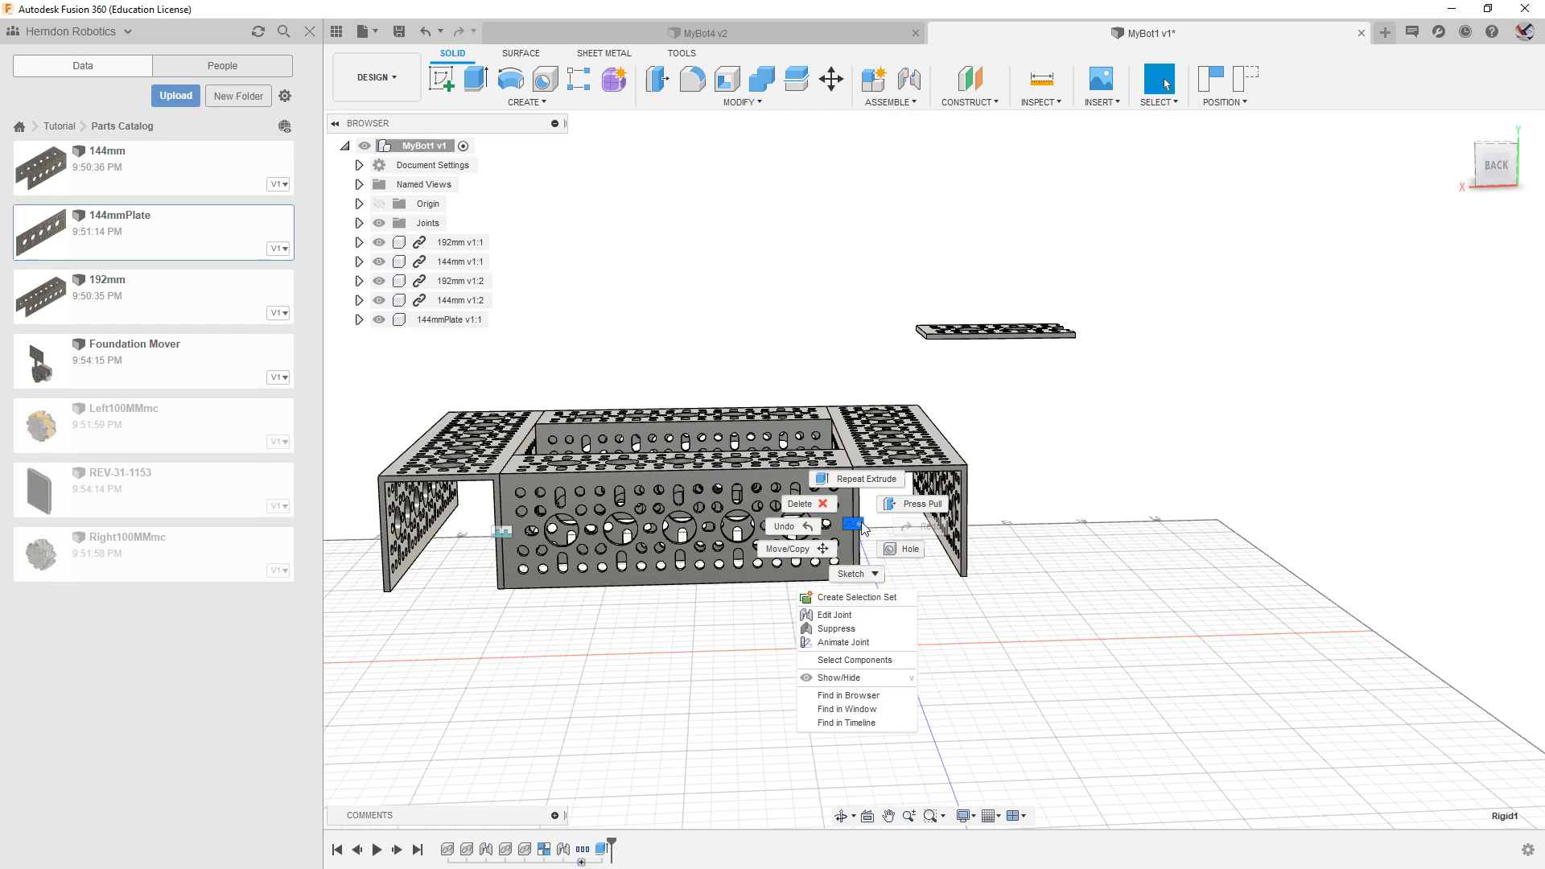
left_click(834, 615)
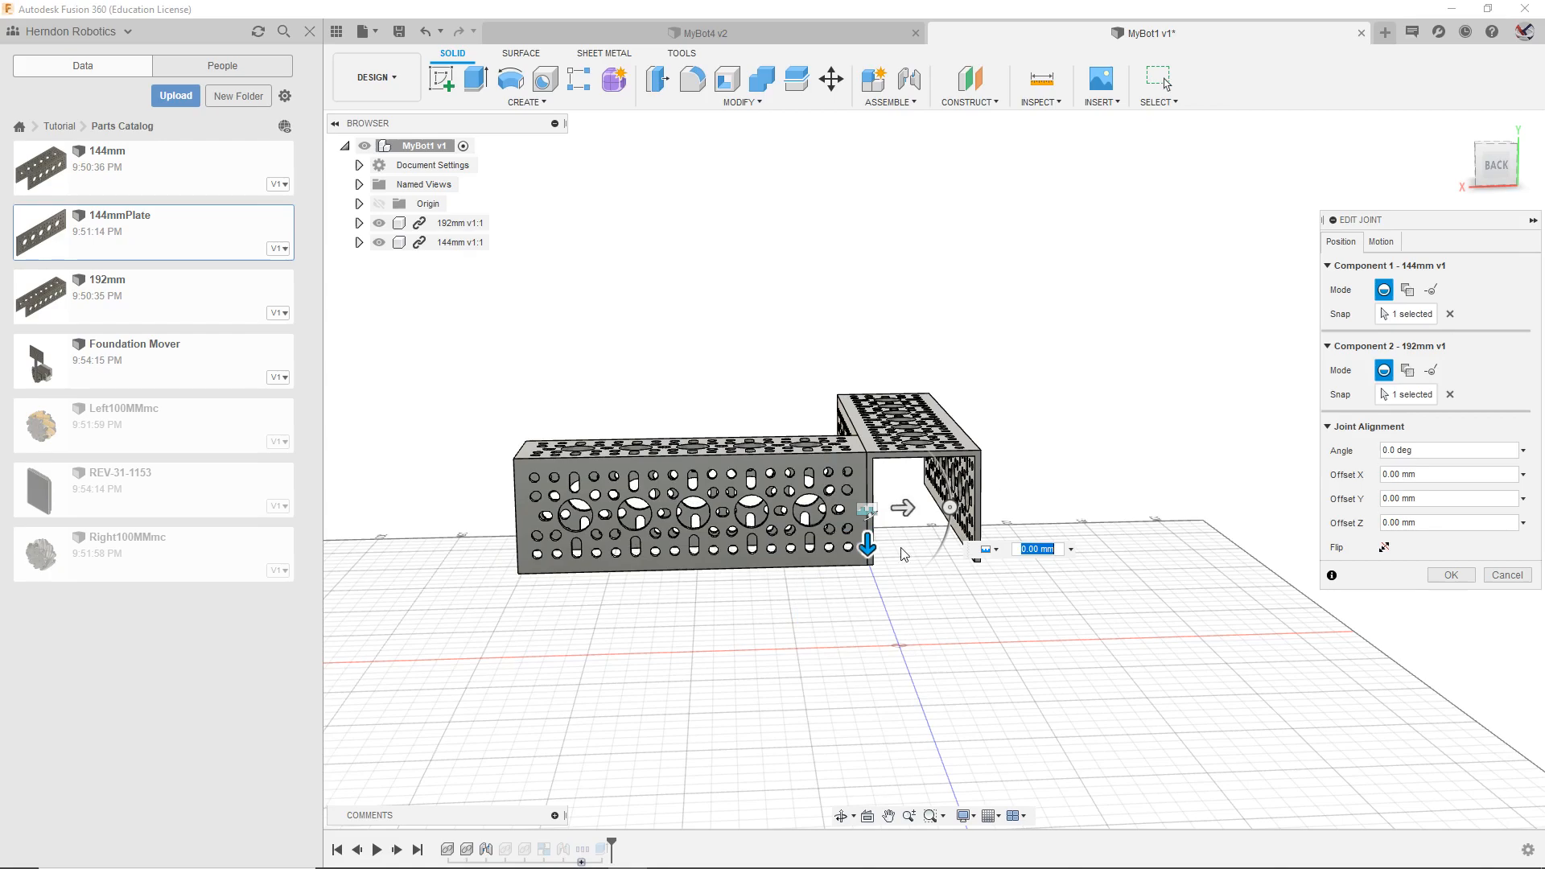
left_click(1507, 574)
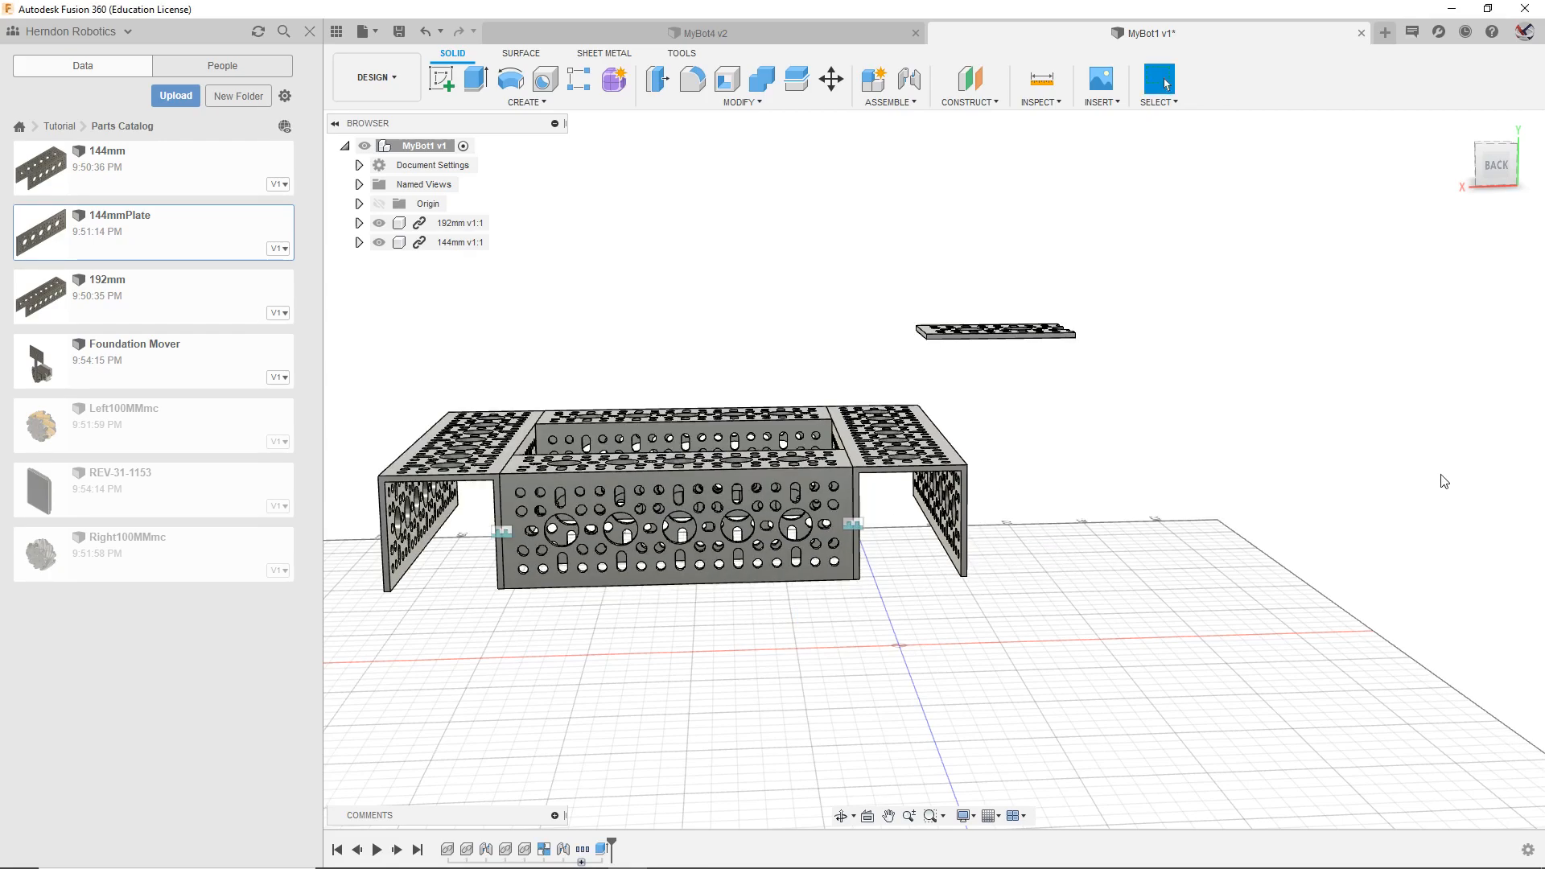
Step: Edit the rigid joint between the original 144mm and 192mm channels, setting its X offset to -30 mm
middle_click_drag(931, 467, 870, 698, "shift")
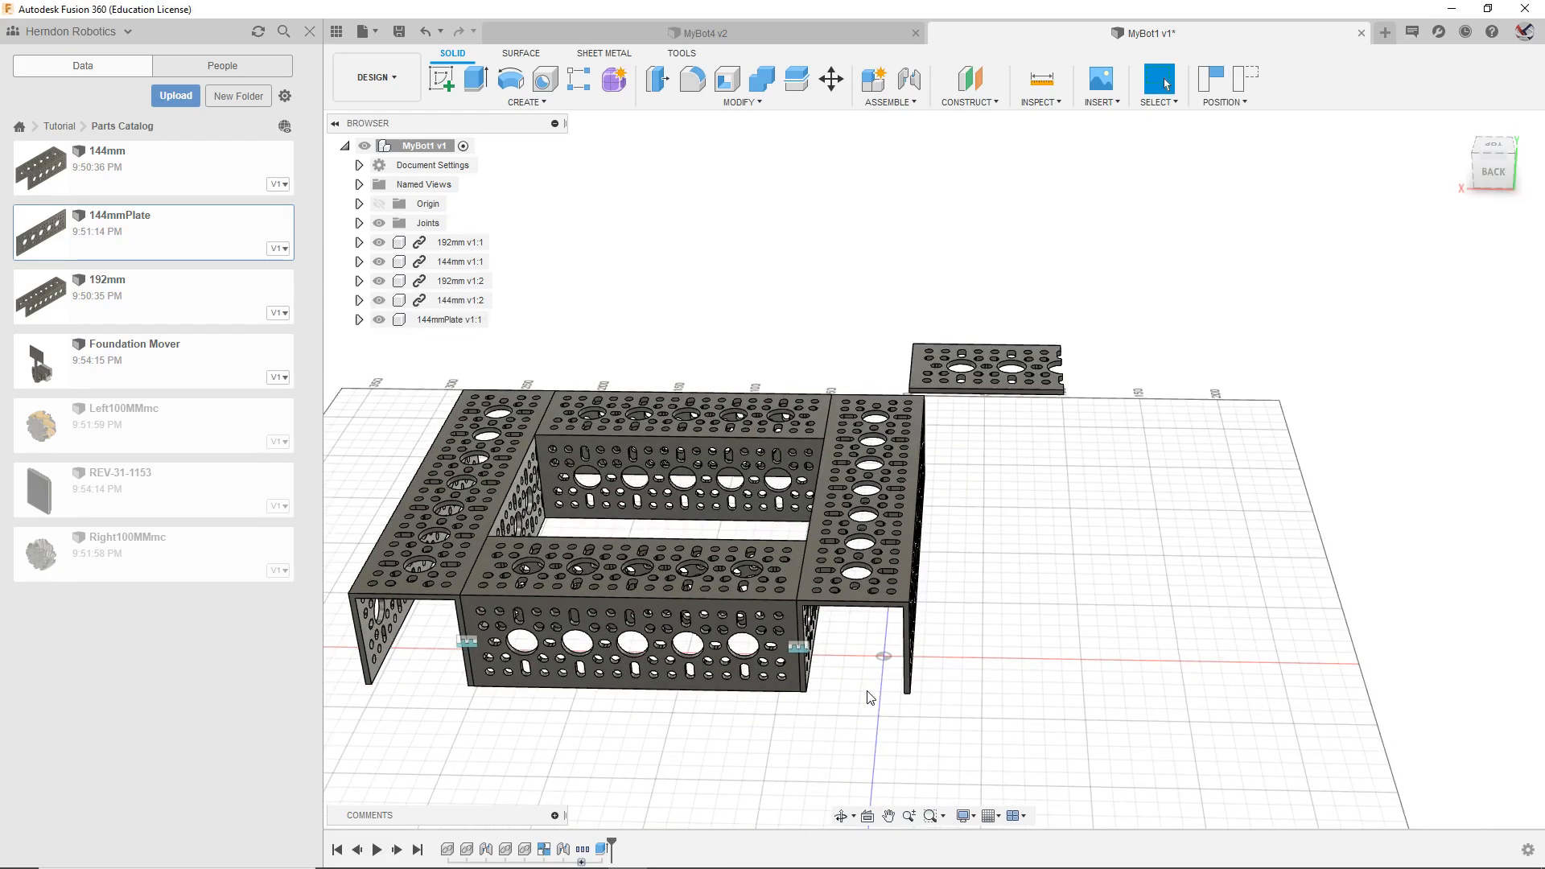
right_click(797, 649)
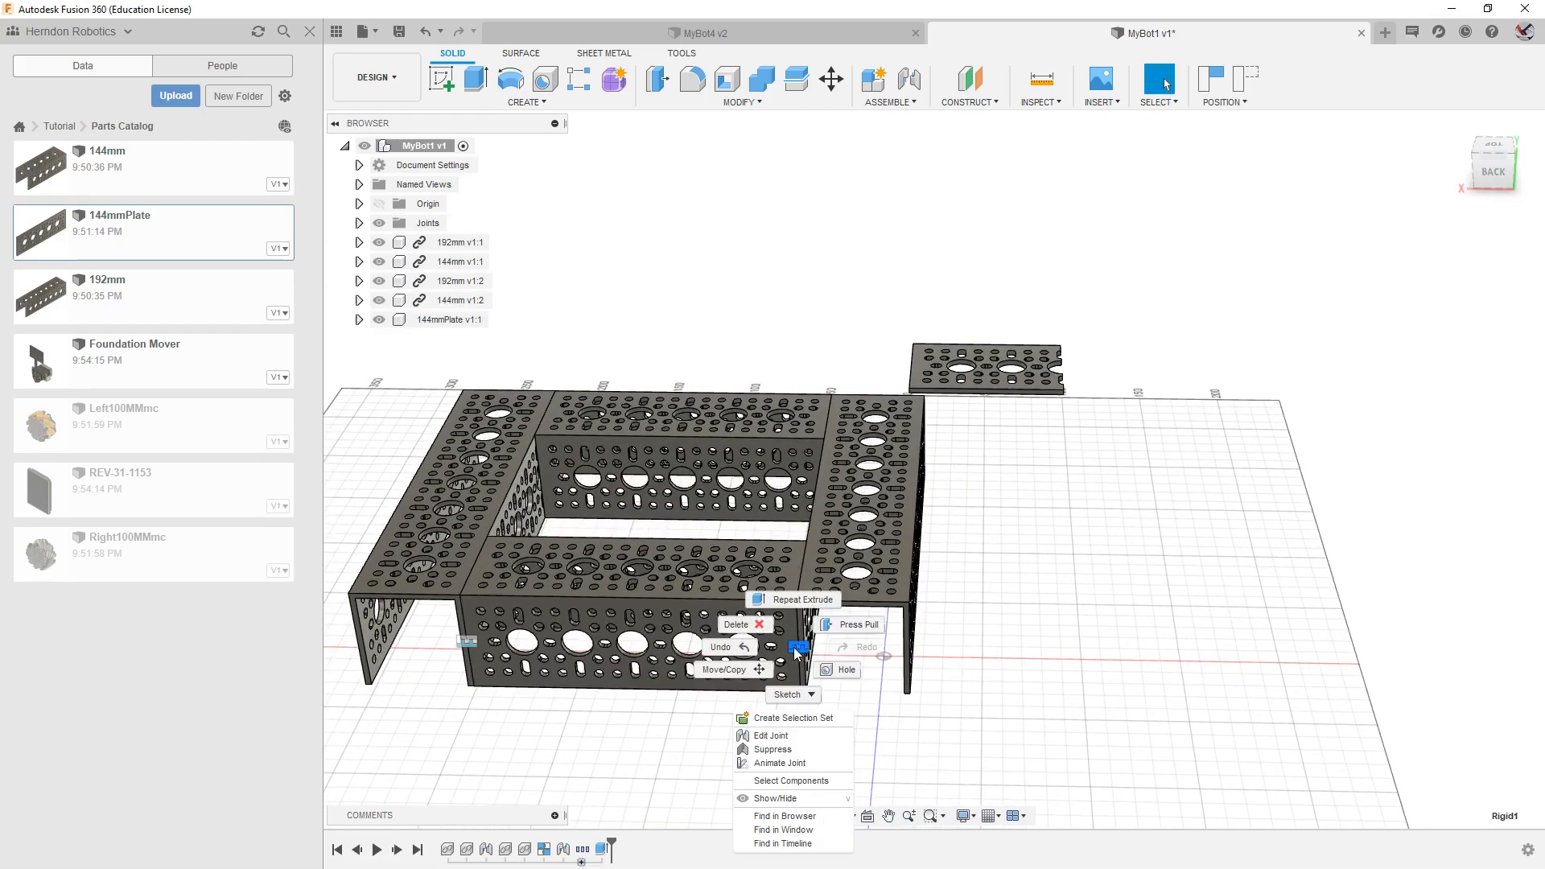
left_click(769, 735)
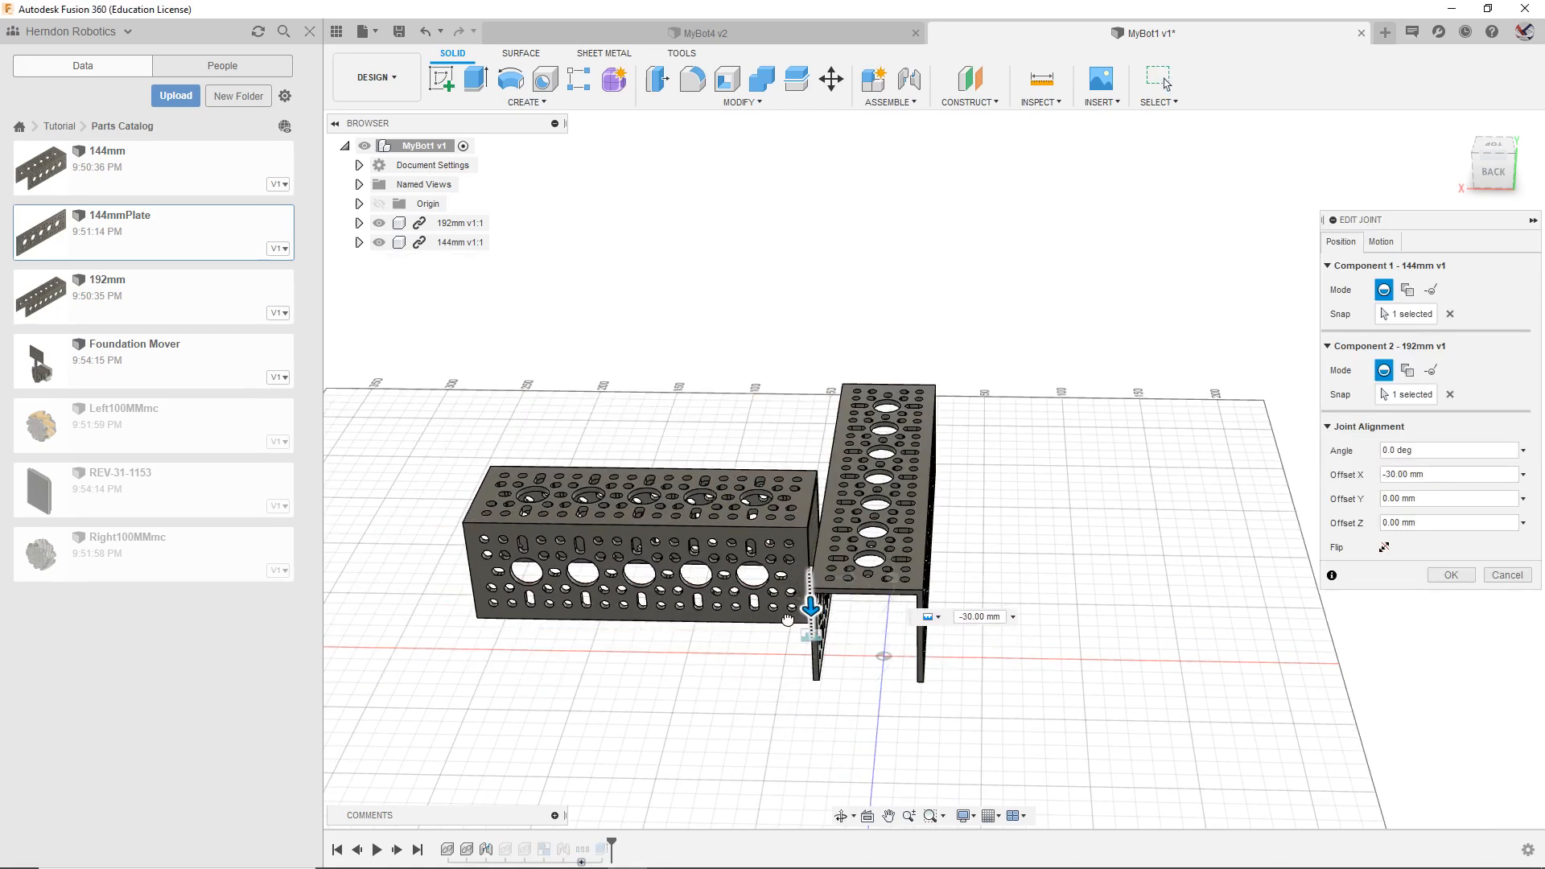
left_click(1451, 574)
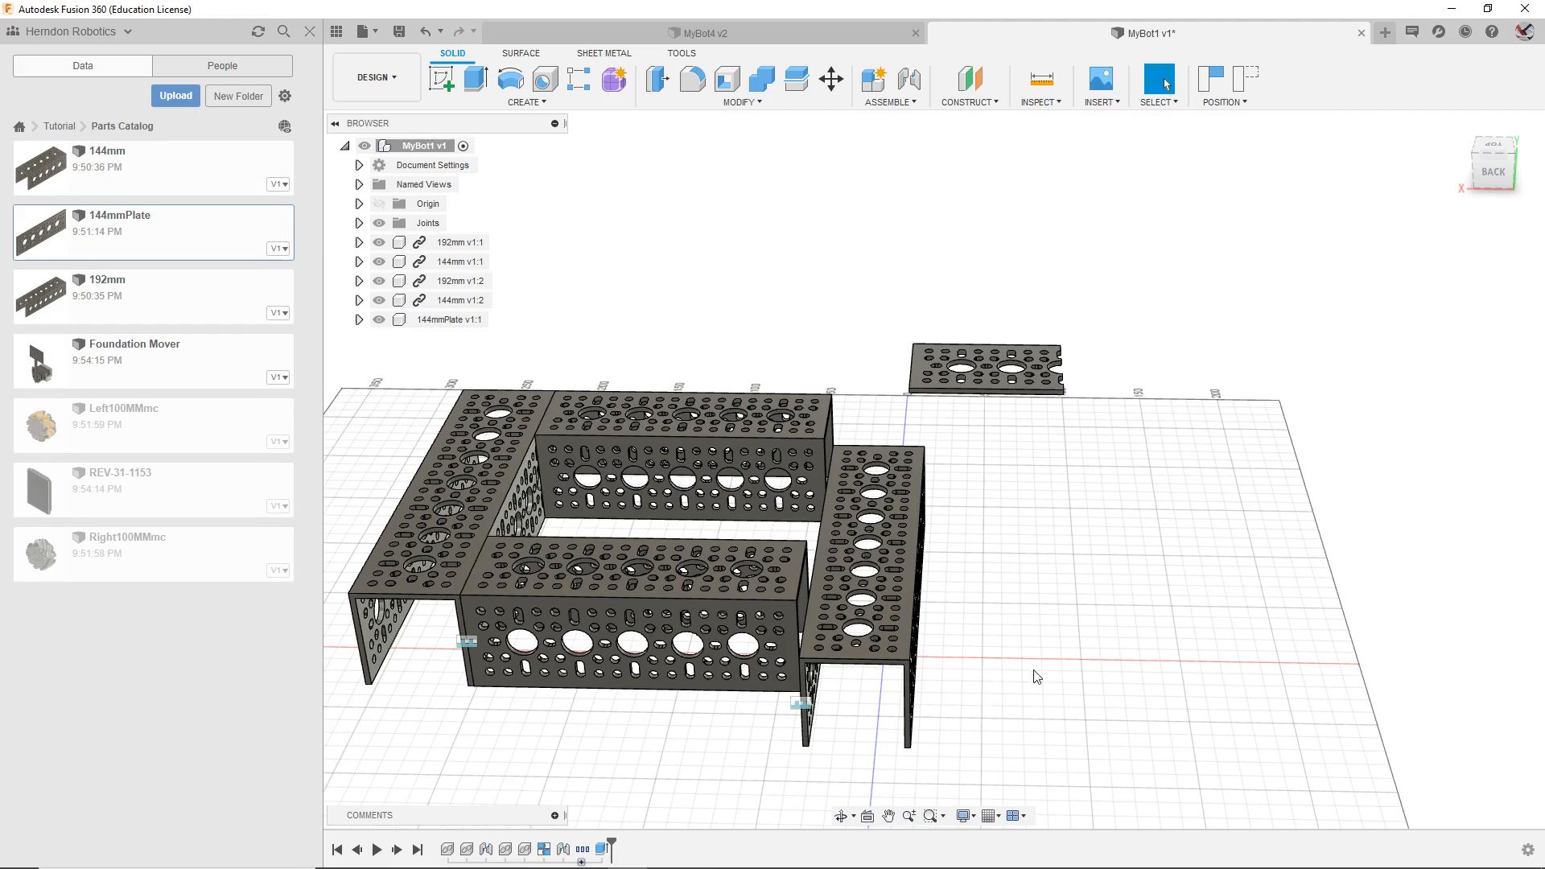
Step: Edit the rigid joint between the first 144mm and 192mm channels, reselecting the vertical end edge midpoint of the 144mm channel's side face as Component 1
mouse_move(1494, 158)
left_mouse_down()
mouse_move(1513, 193)
mouse_move(1493, 167)
left_mouse_up()
left_click(1500, 153)
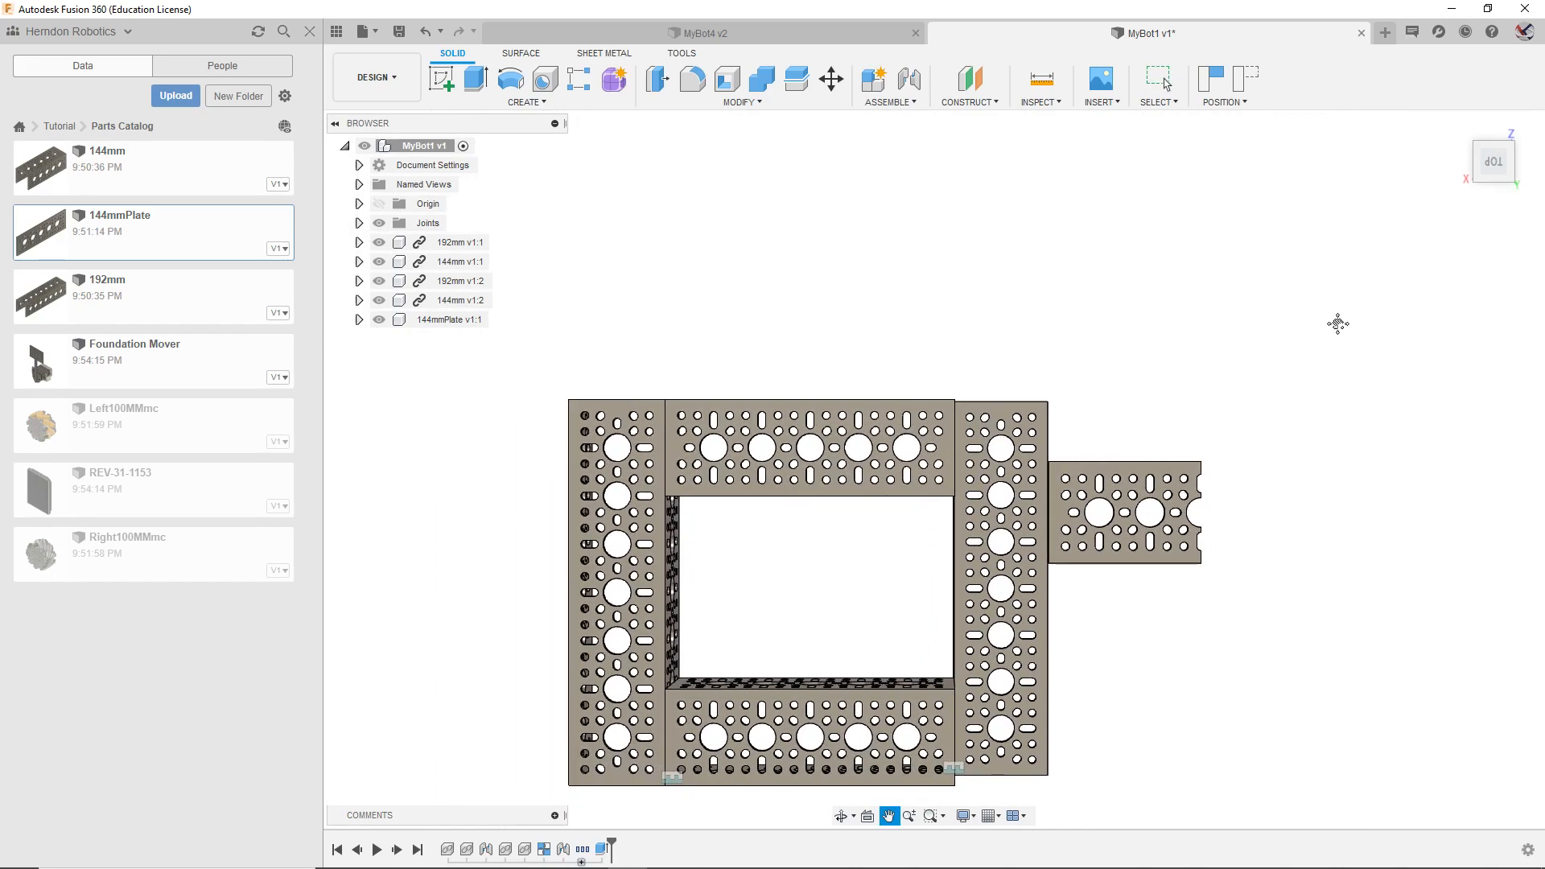
left_click(1469, 182)
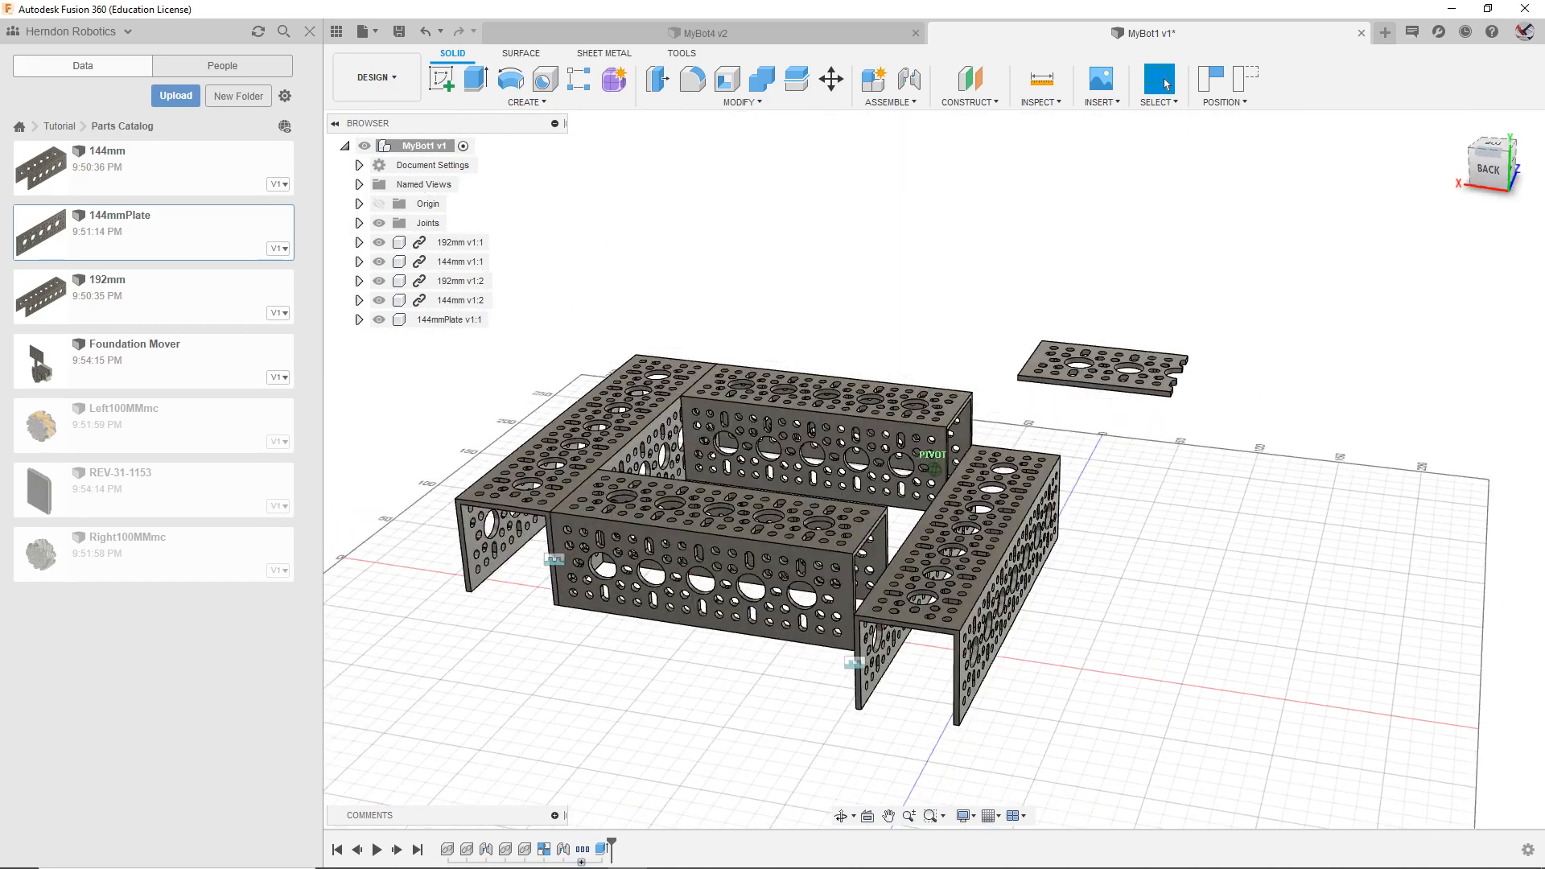
right_click(853, 652)
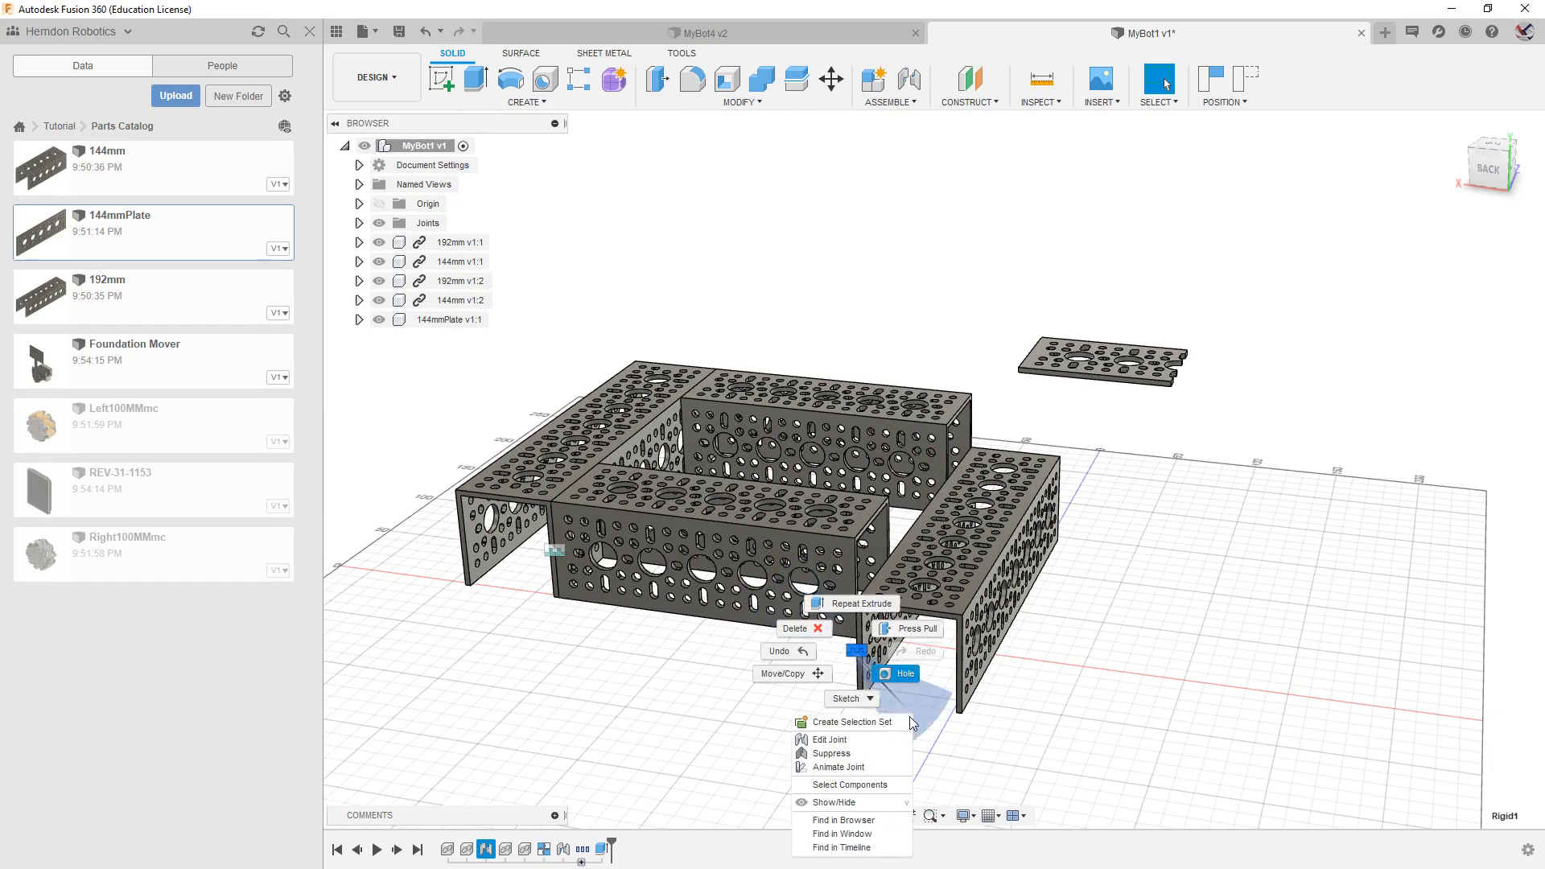
left_click(859, 739)
left_click_drag(866, 549, 851, 486)
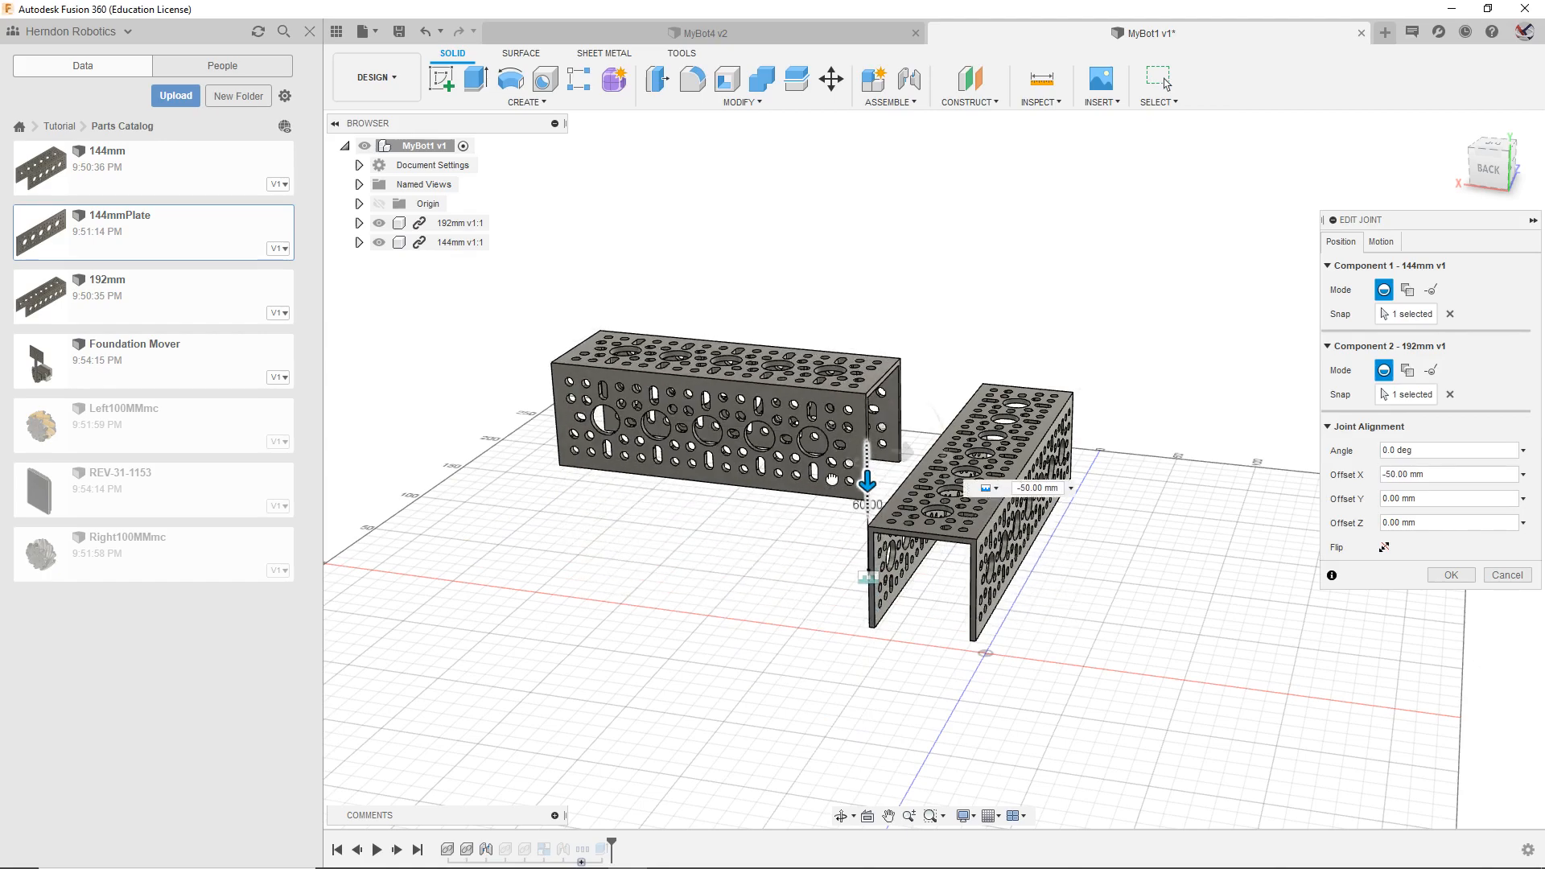
left_click(1451, 314)
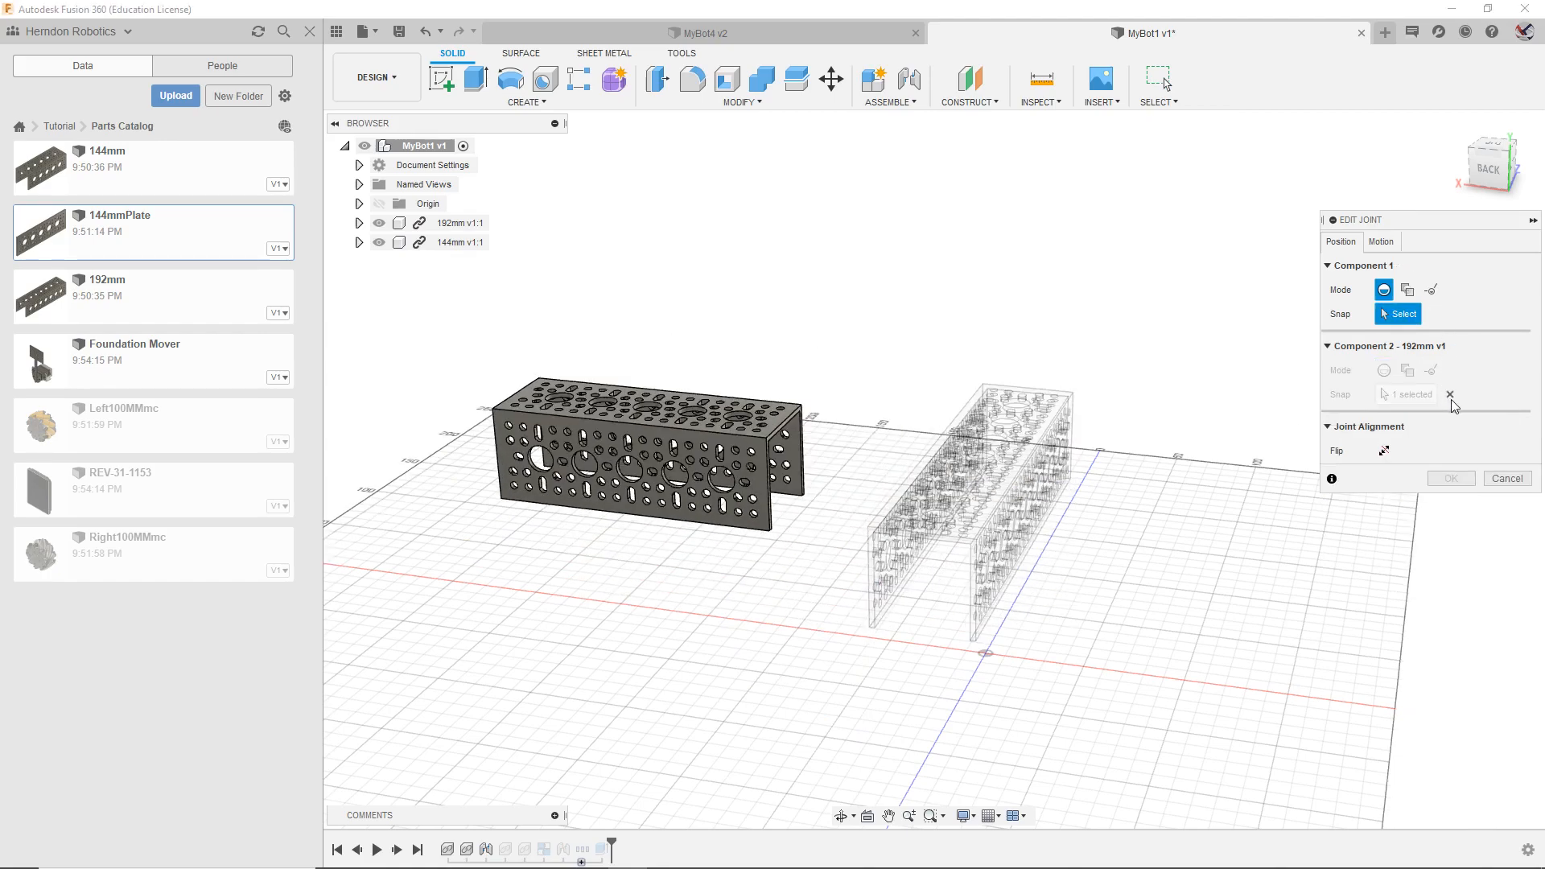
scroll(767, 492, "up", 5)
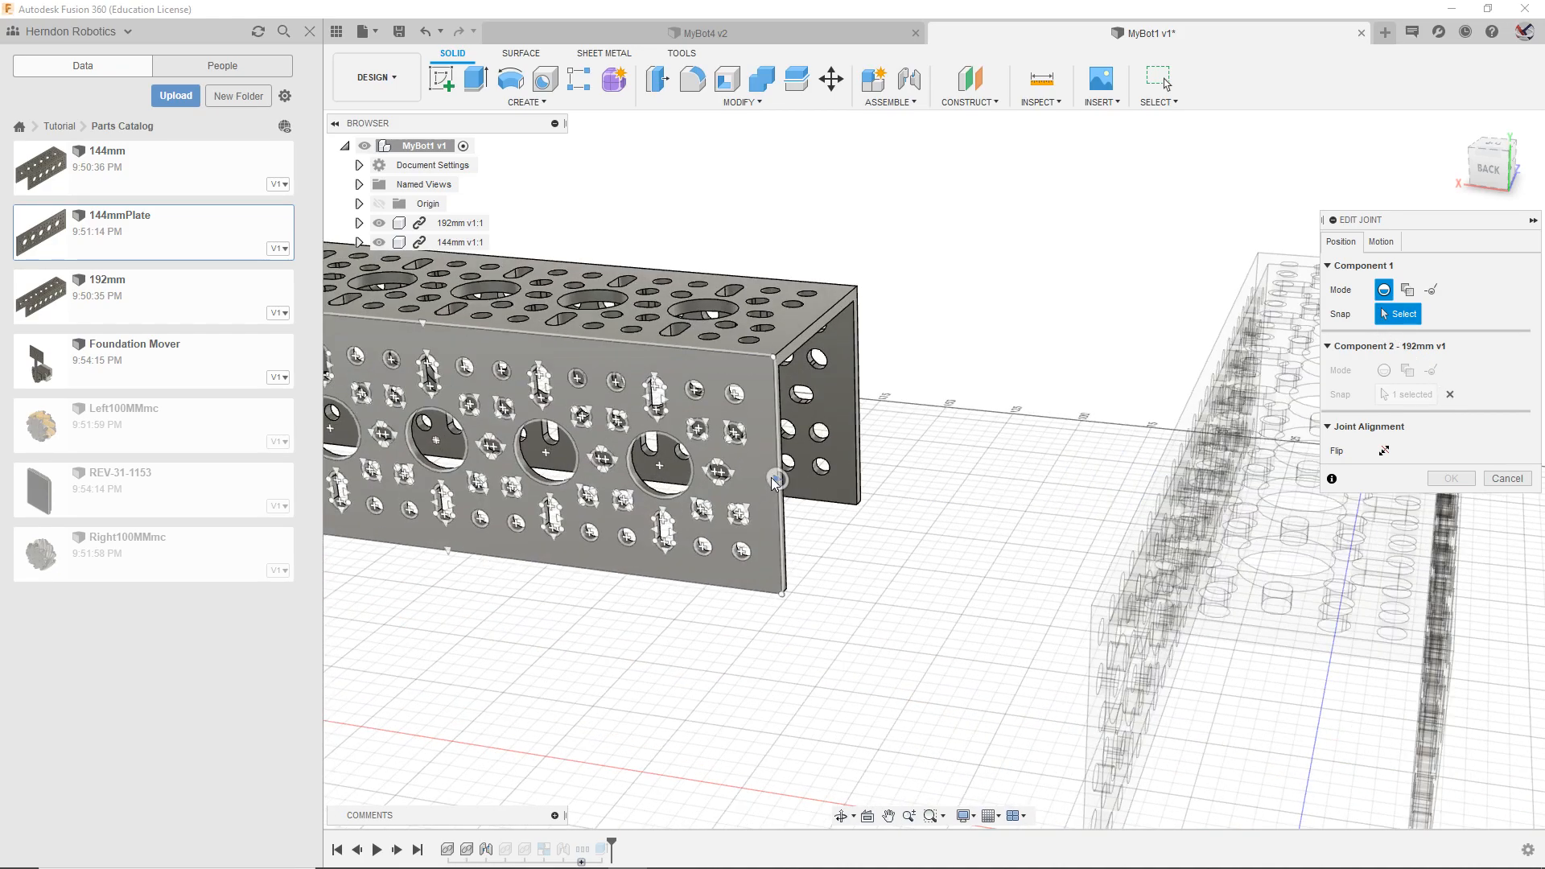
left_click(772, 481)
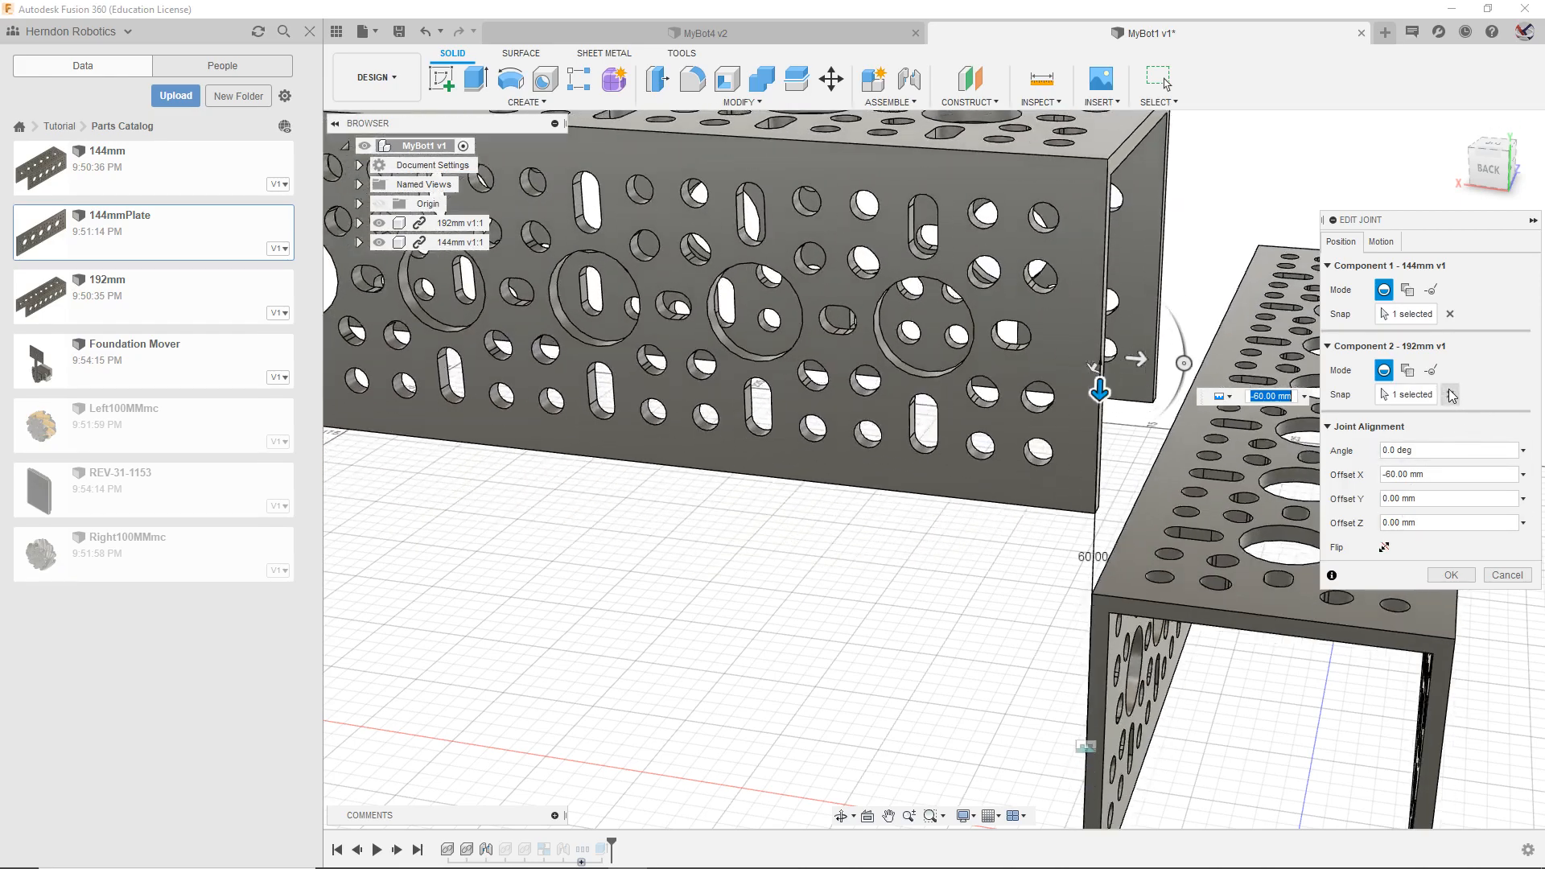
Step: Reselect the midpoint of the 192mm channel's inner vertical end edge as Component 2 and adjust the X offset until the channel tops are flush
left_click(1450, 394)
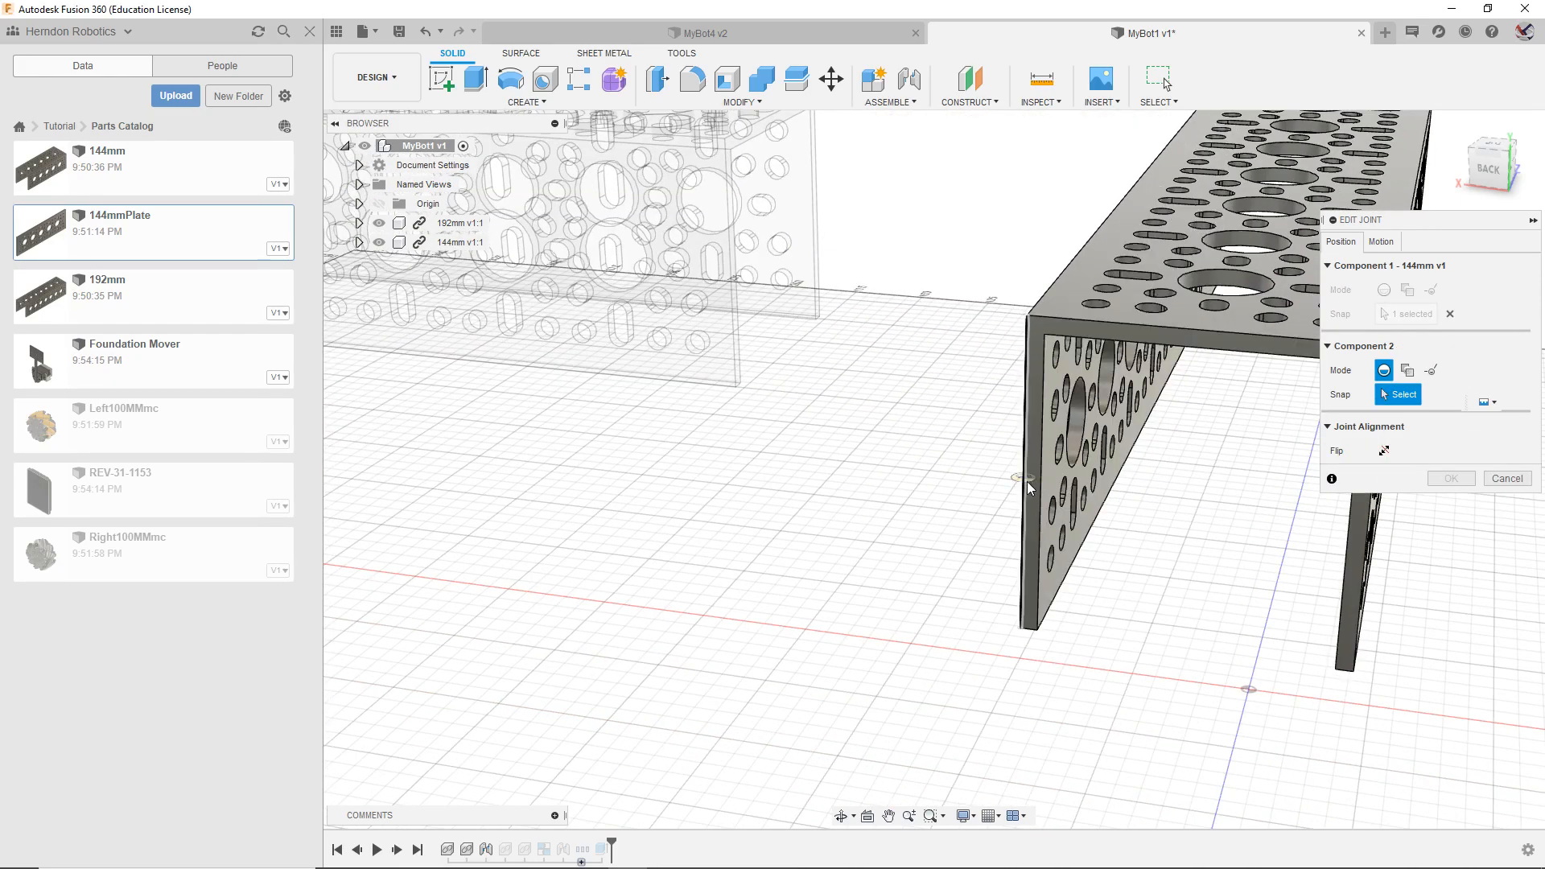
left_click(1028, 483)
middle_click_drag(1110, 711, 1082, 777)
left_click_drag(1035, 443, 1068, 668)
left_click(1451, 574)
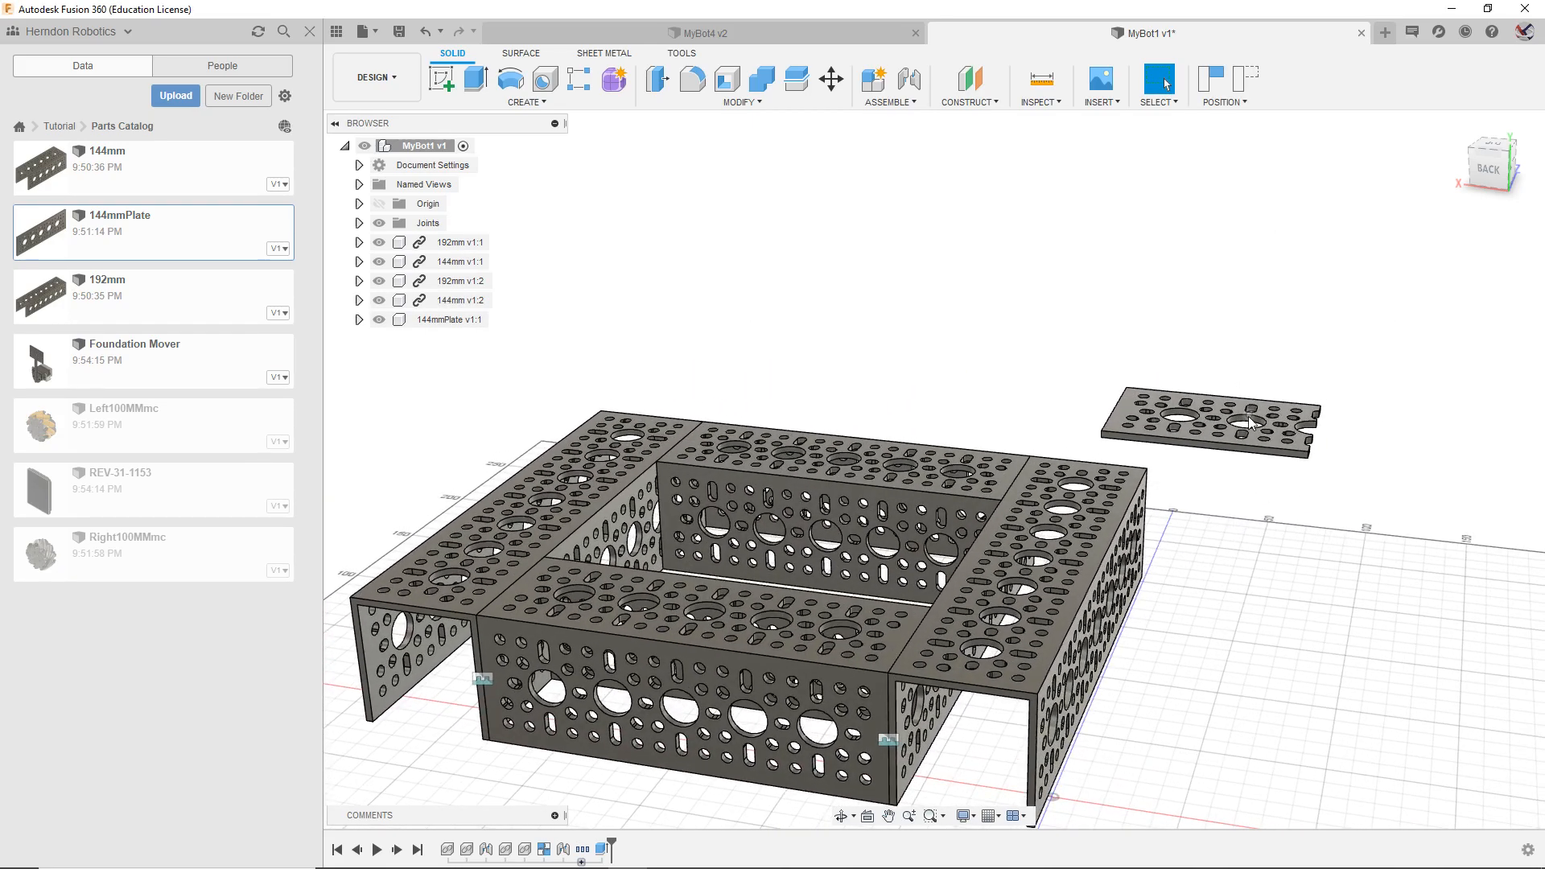
Step: Move the shortened plate freely outward so it lies beside the original 192mm channel without overlapping the frame
left_click_drag(1486, 167, 1493, 169)
left_click(1490, 165)
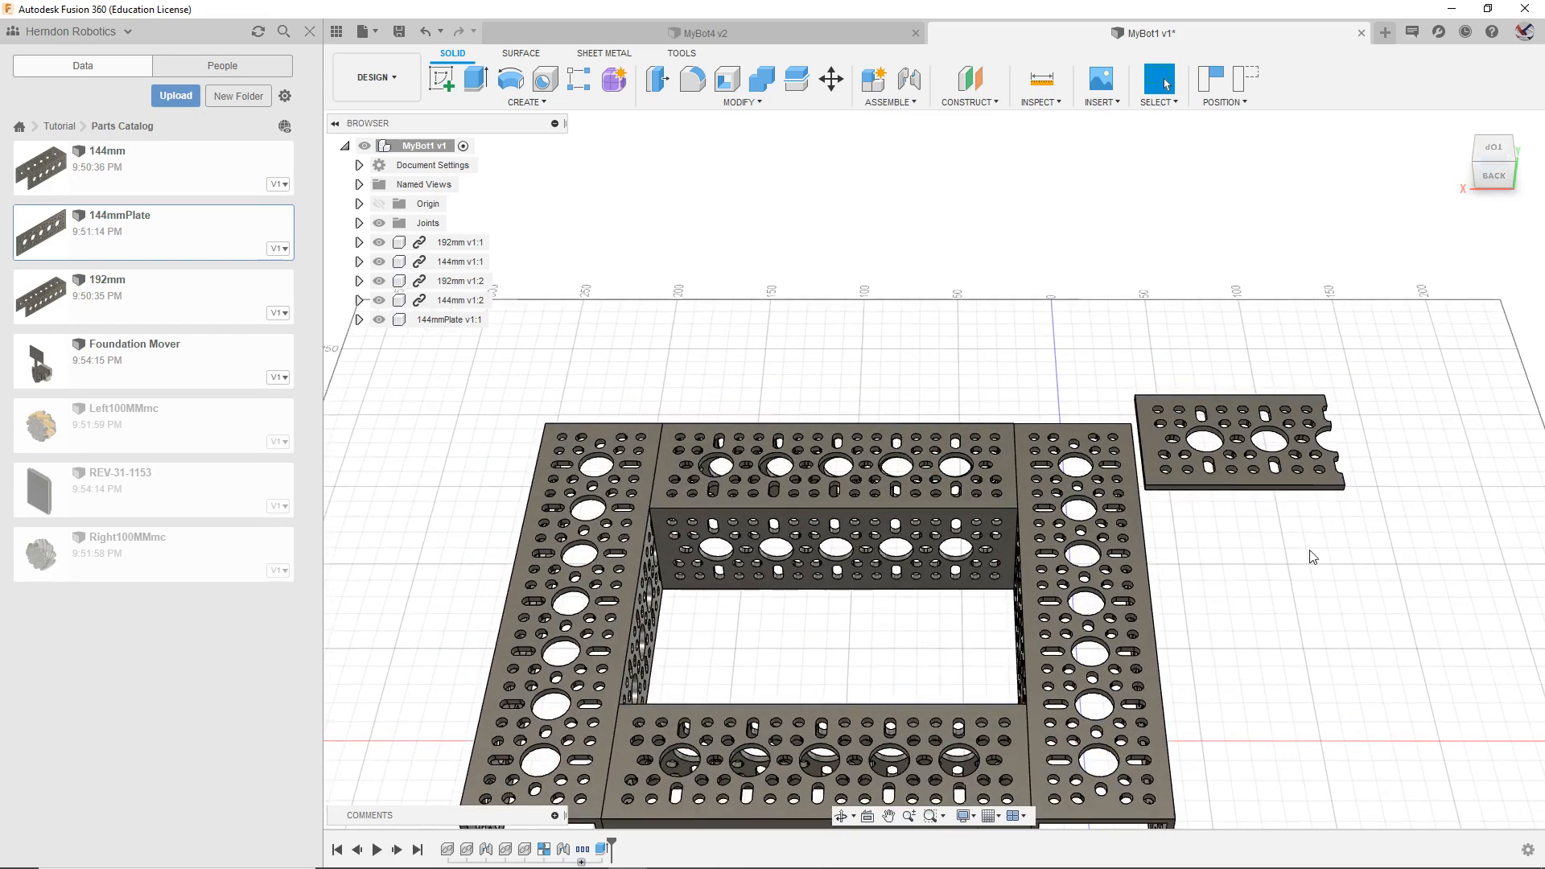
middle_click_drag(1293, 527, 1200, 556)
left_click_drag(1003, 633, 1006, 602)
left_click(1492, 174)
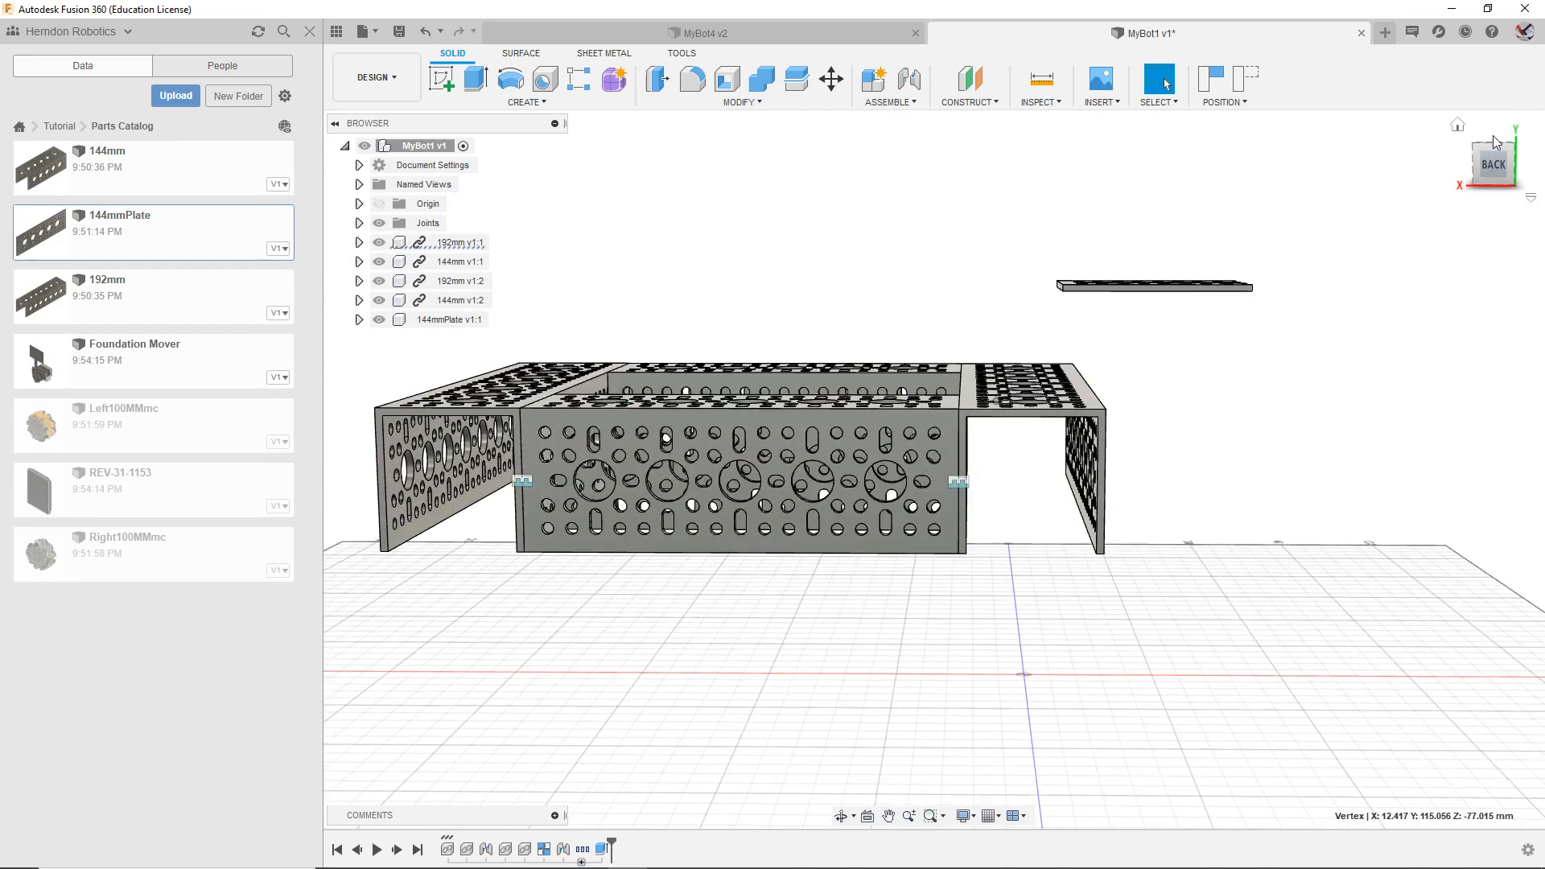
left_click(1493, 135)
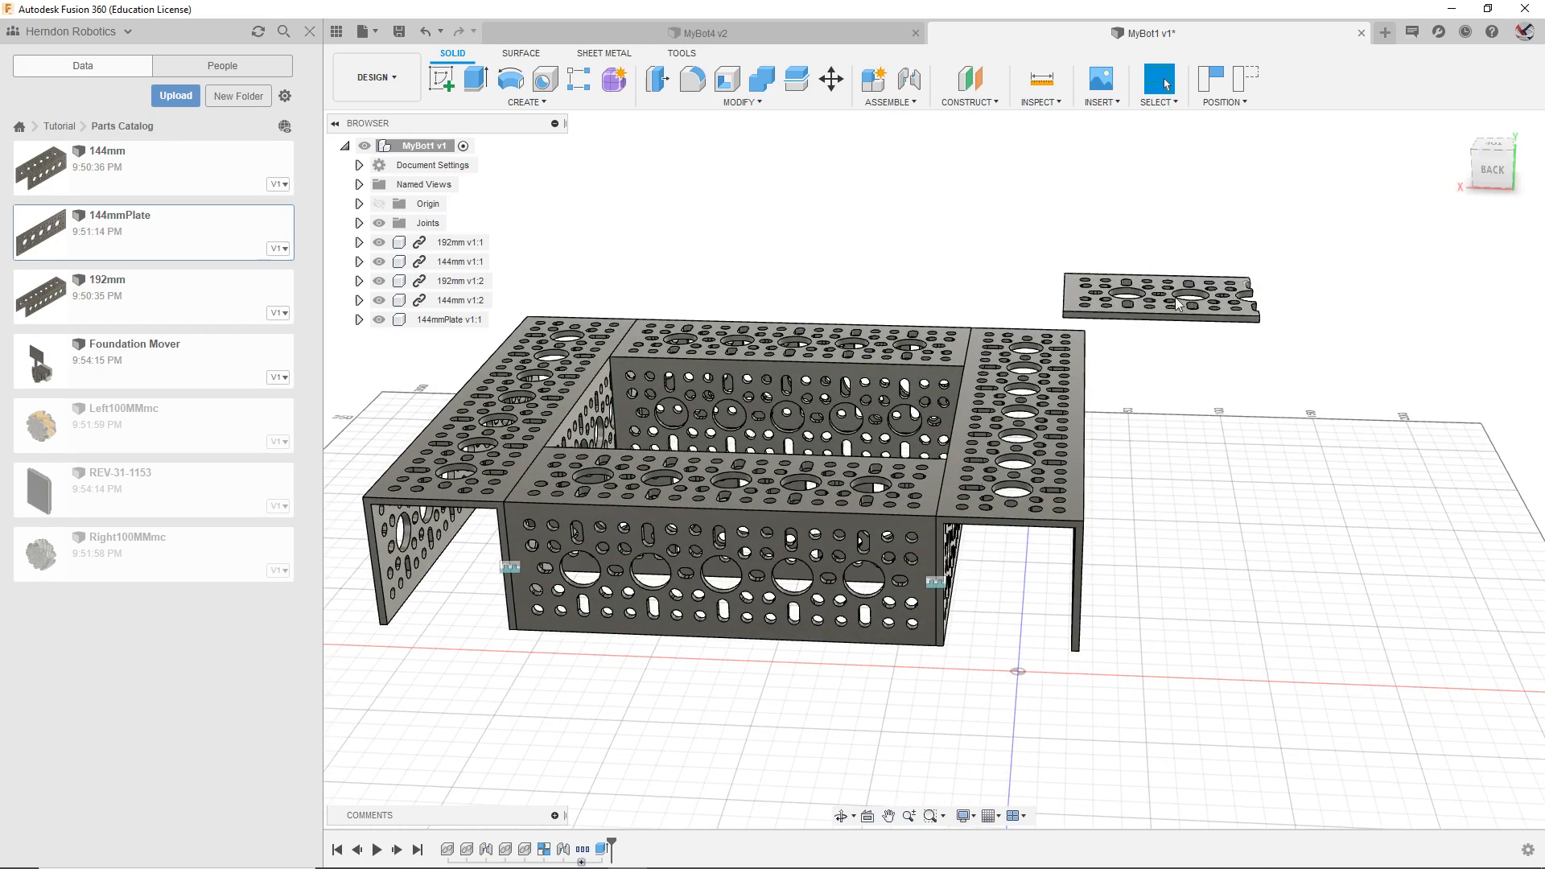
middle_click_drag(1172, 291, 1164, 377, "shift")
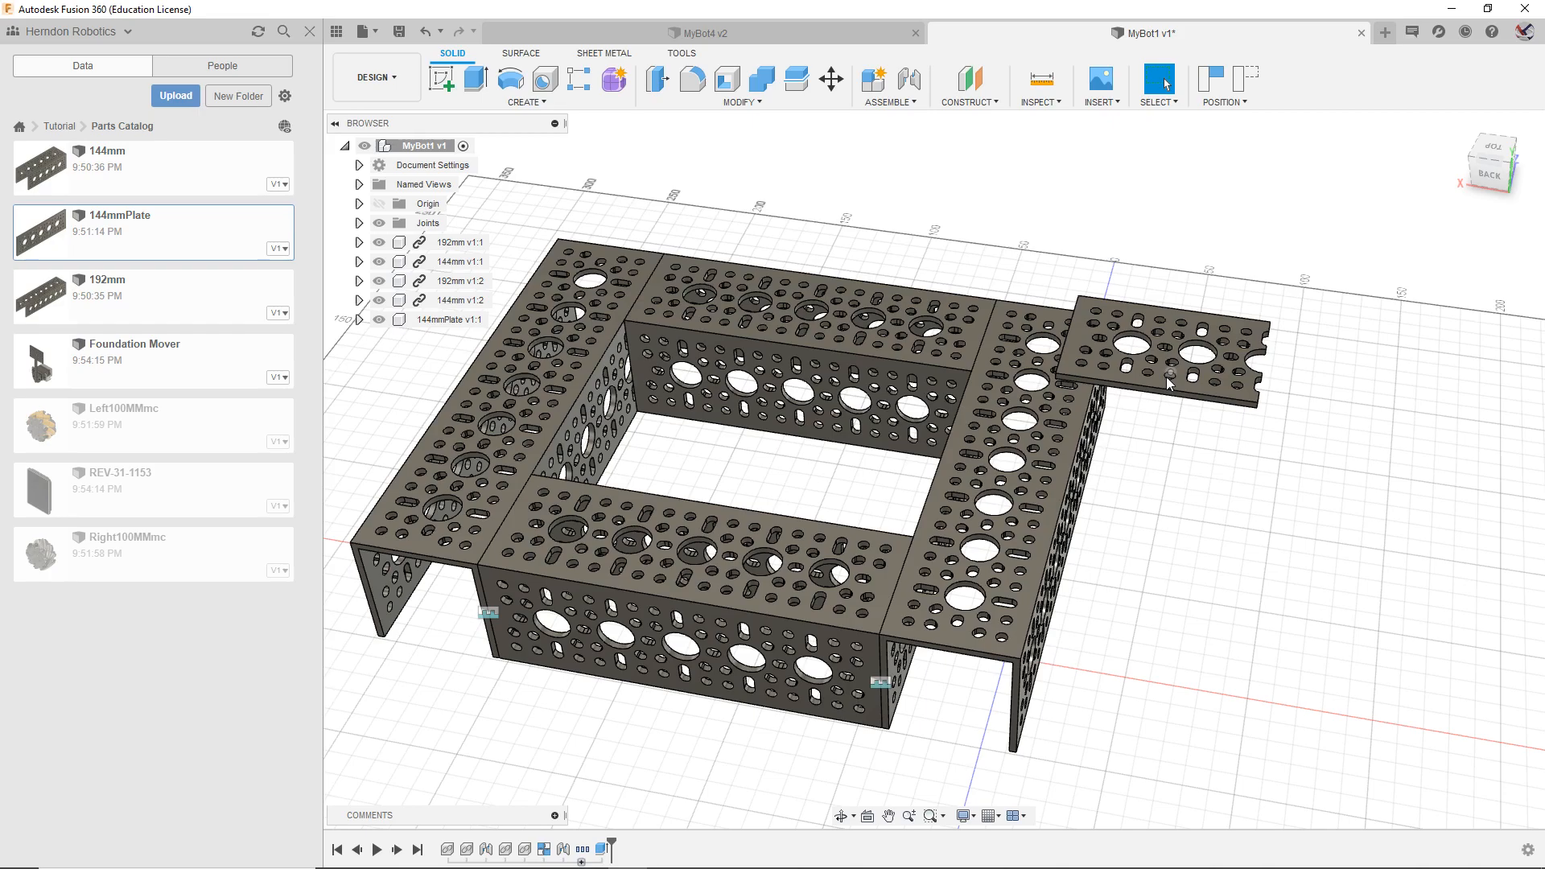
left_click_drag(1165, 376, 1266, 413)
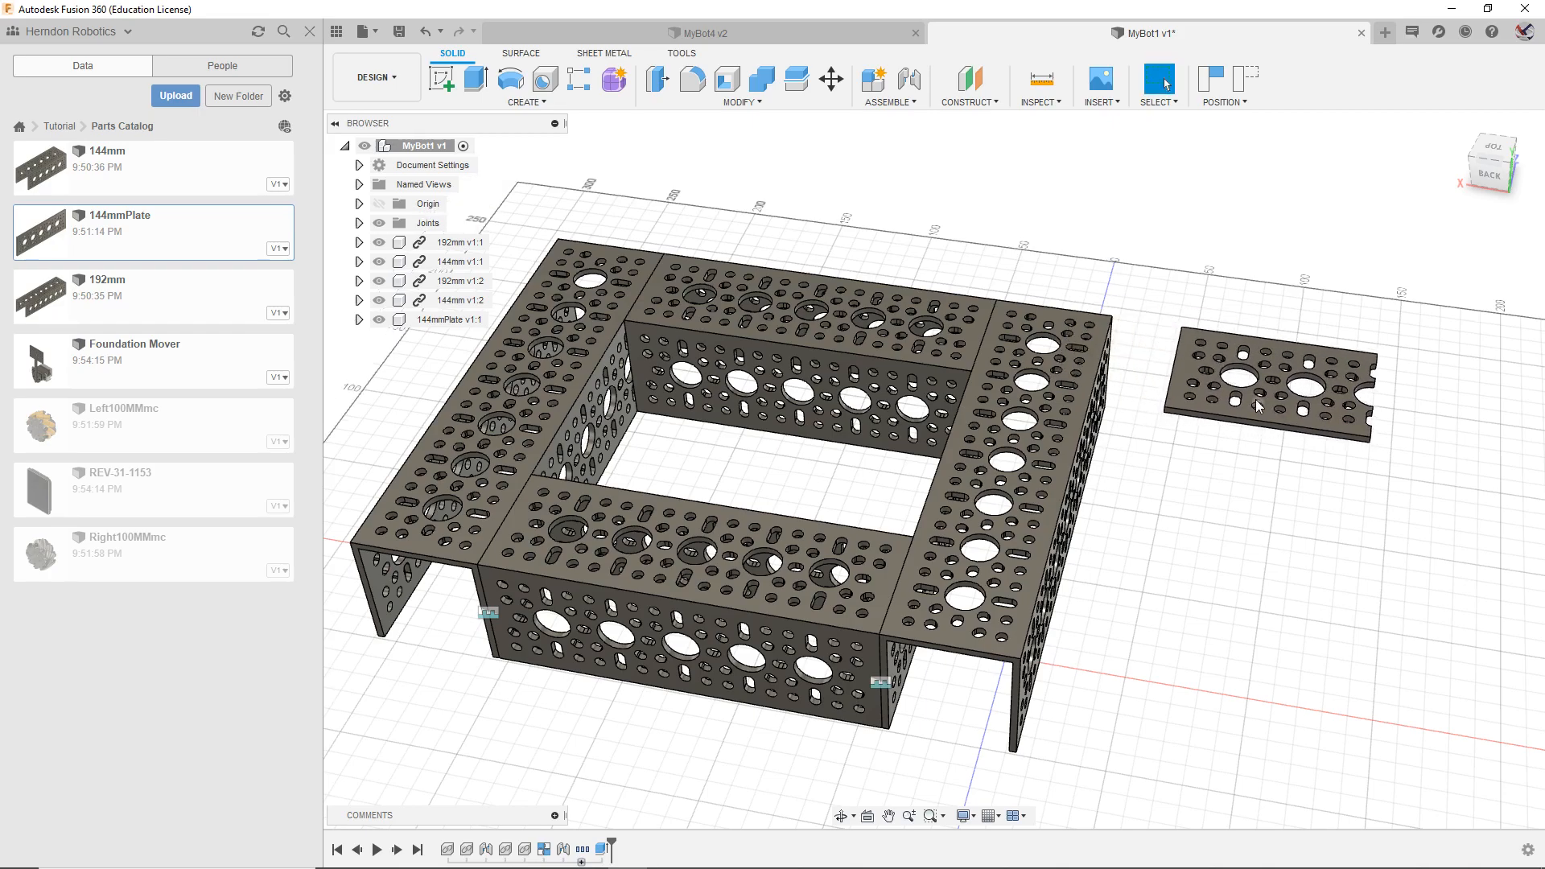
left_click(451, 319)
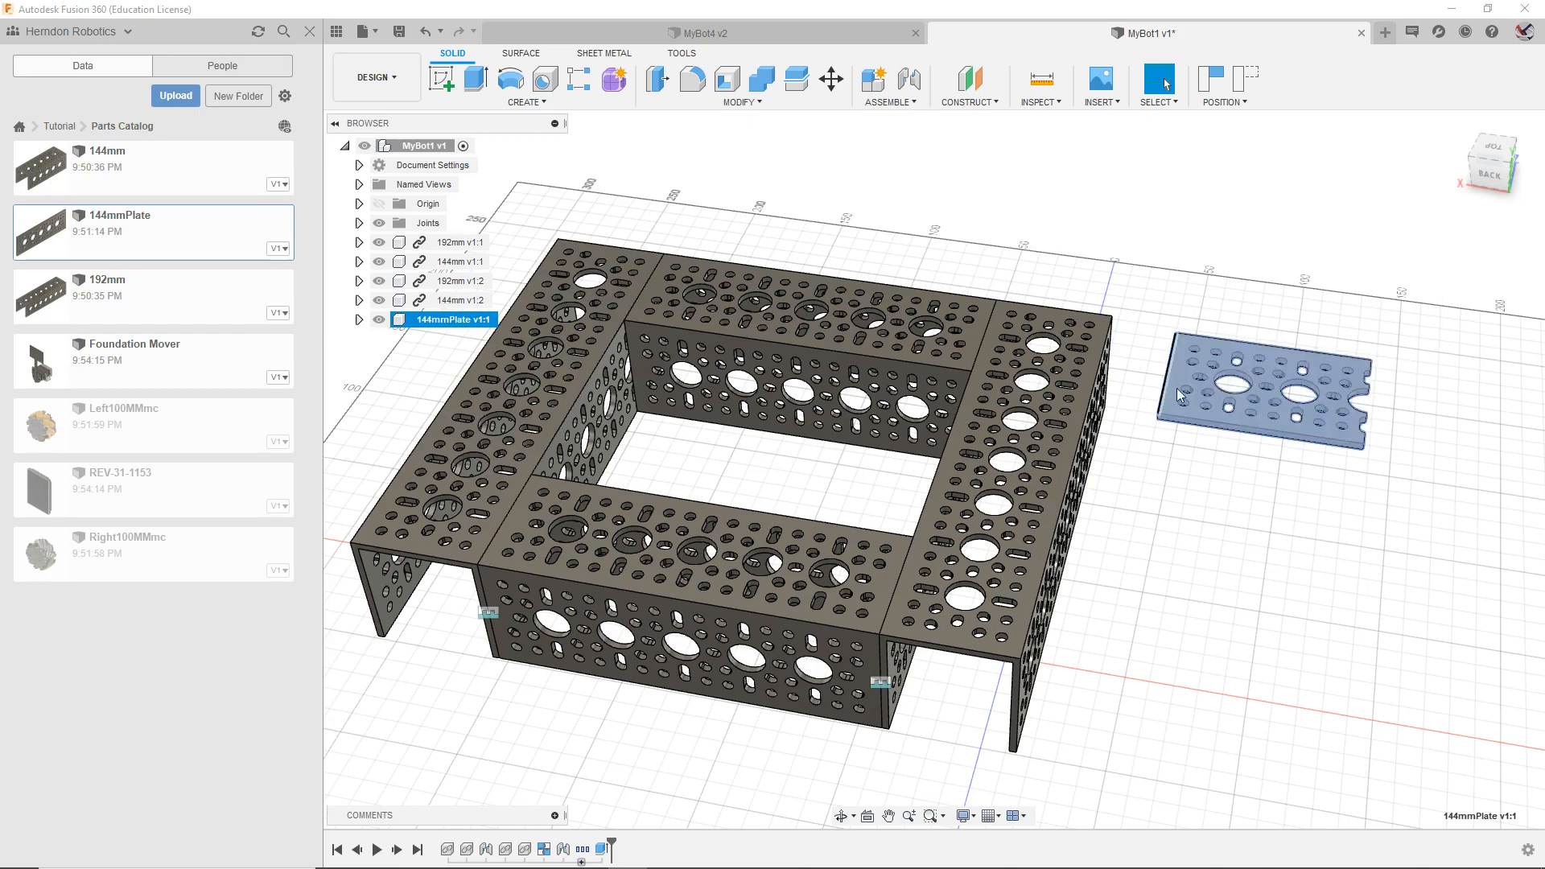
right_click(444, 321)
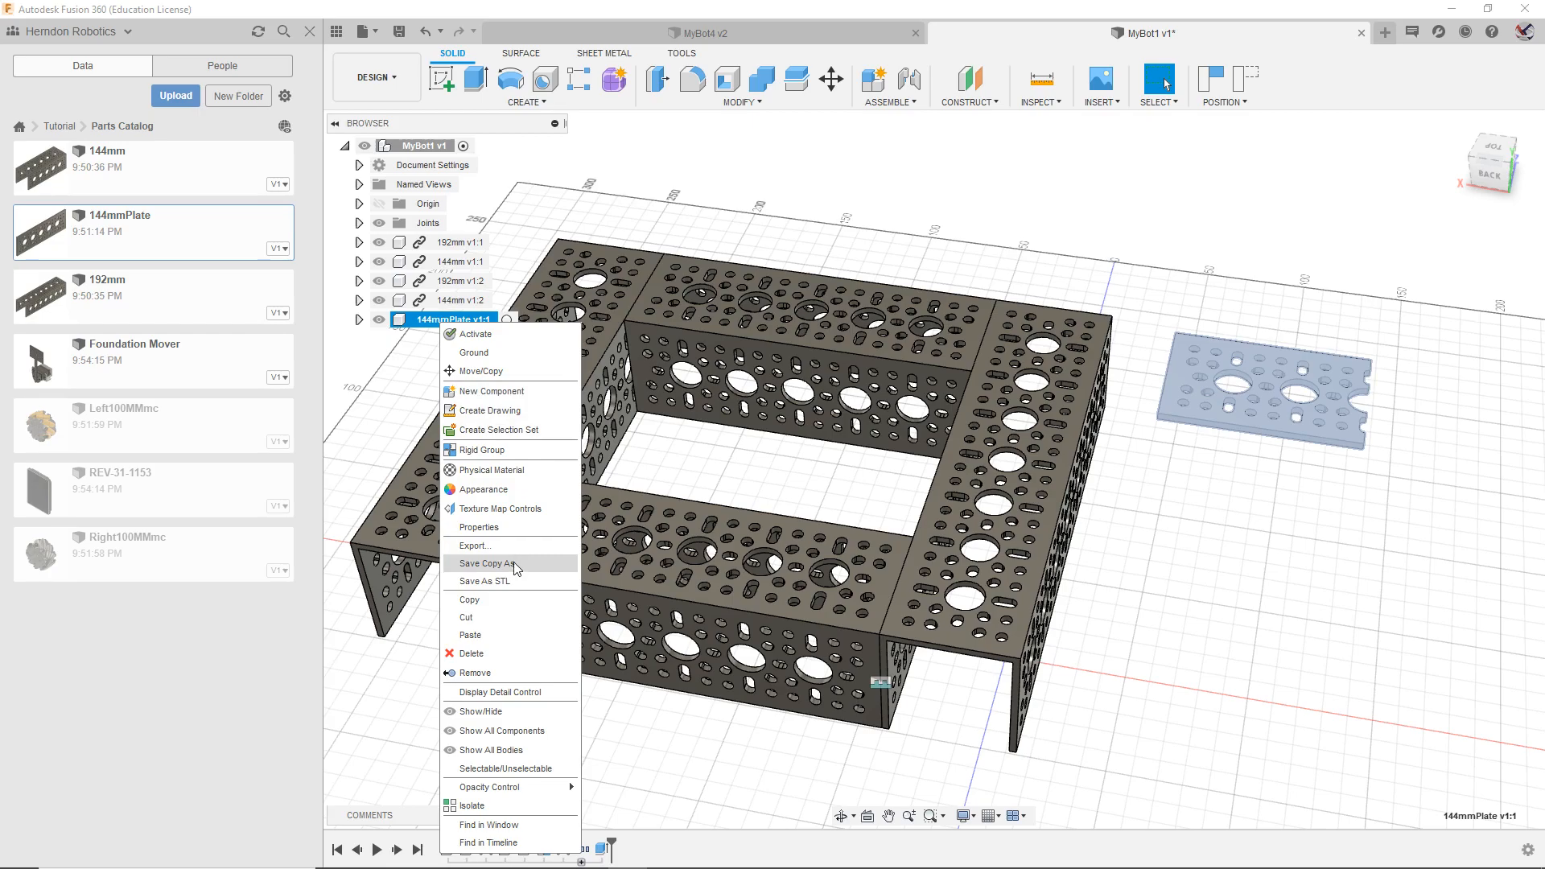
left_click(1158, 712)
right_click(476, 304)
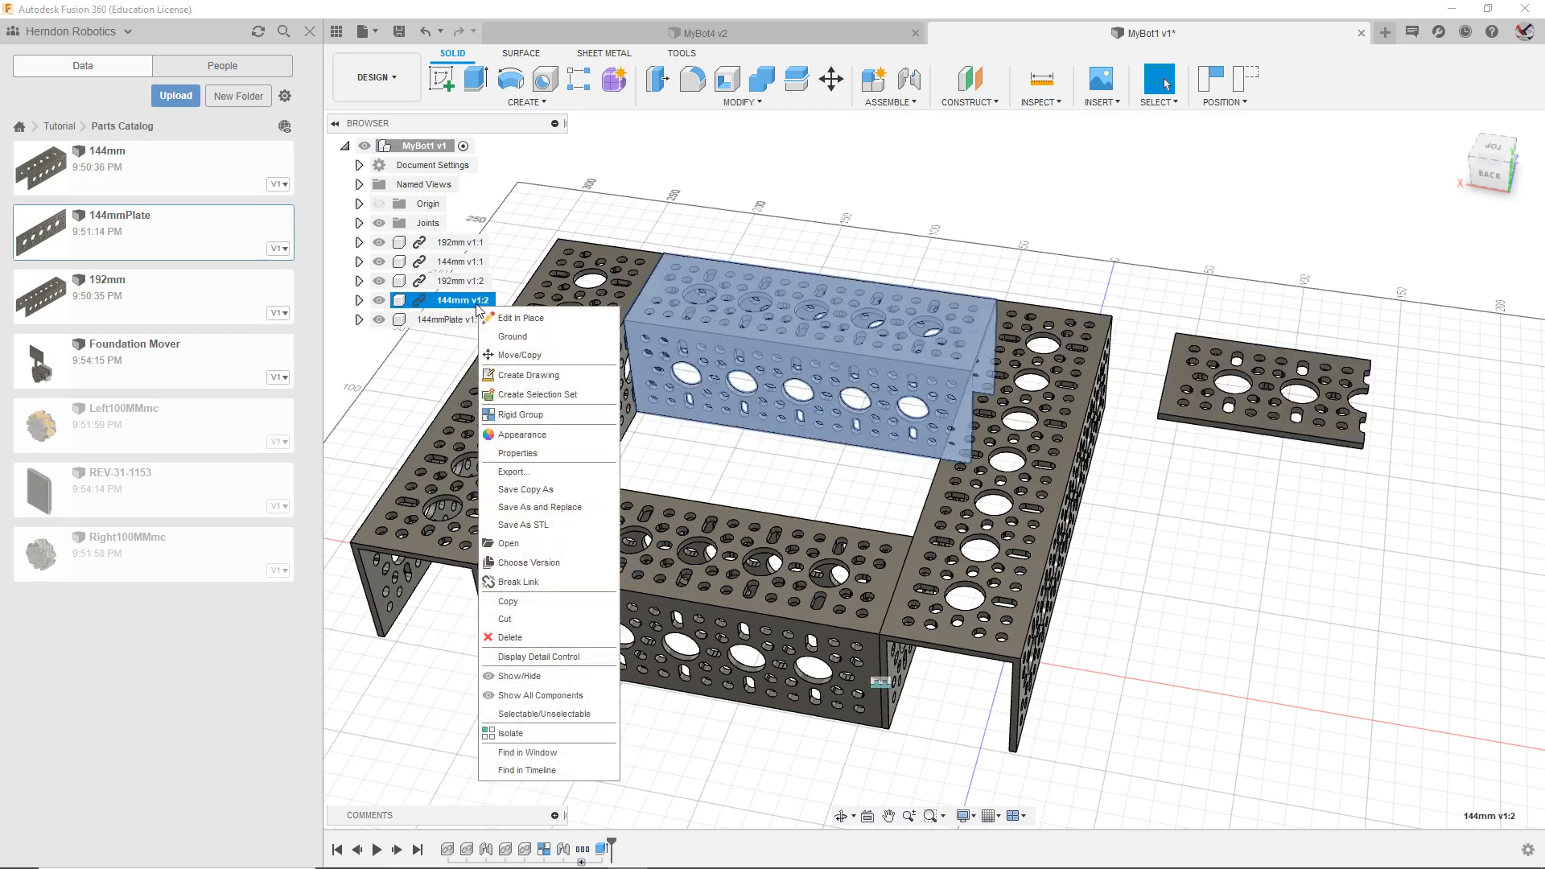
left_click(1526, 217)
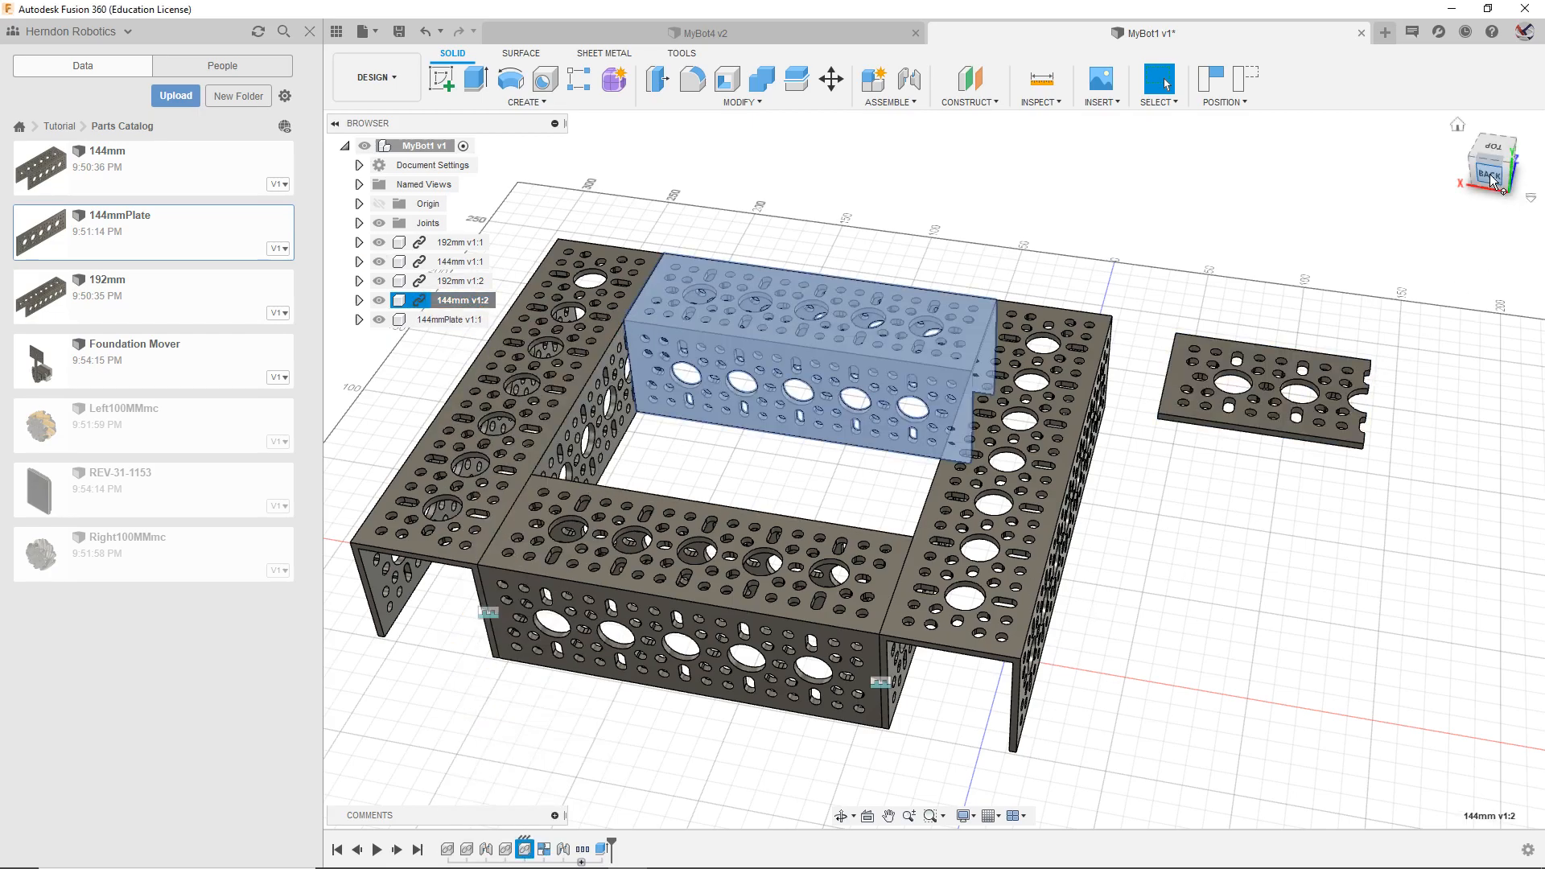
Step: Paste a copy of the shortened plate, capturing the current position, and place it 70 mm in front of the original
left_click(1492, 177)
left_click(1451, 295)
left_click_drag(1483, 169, 1256, 324)
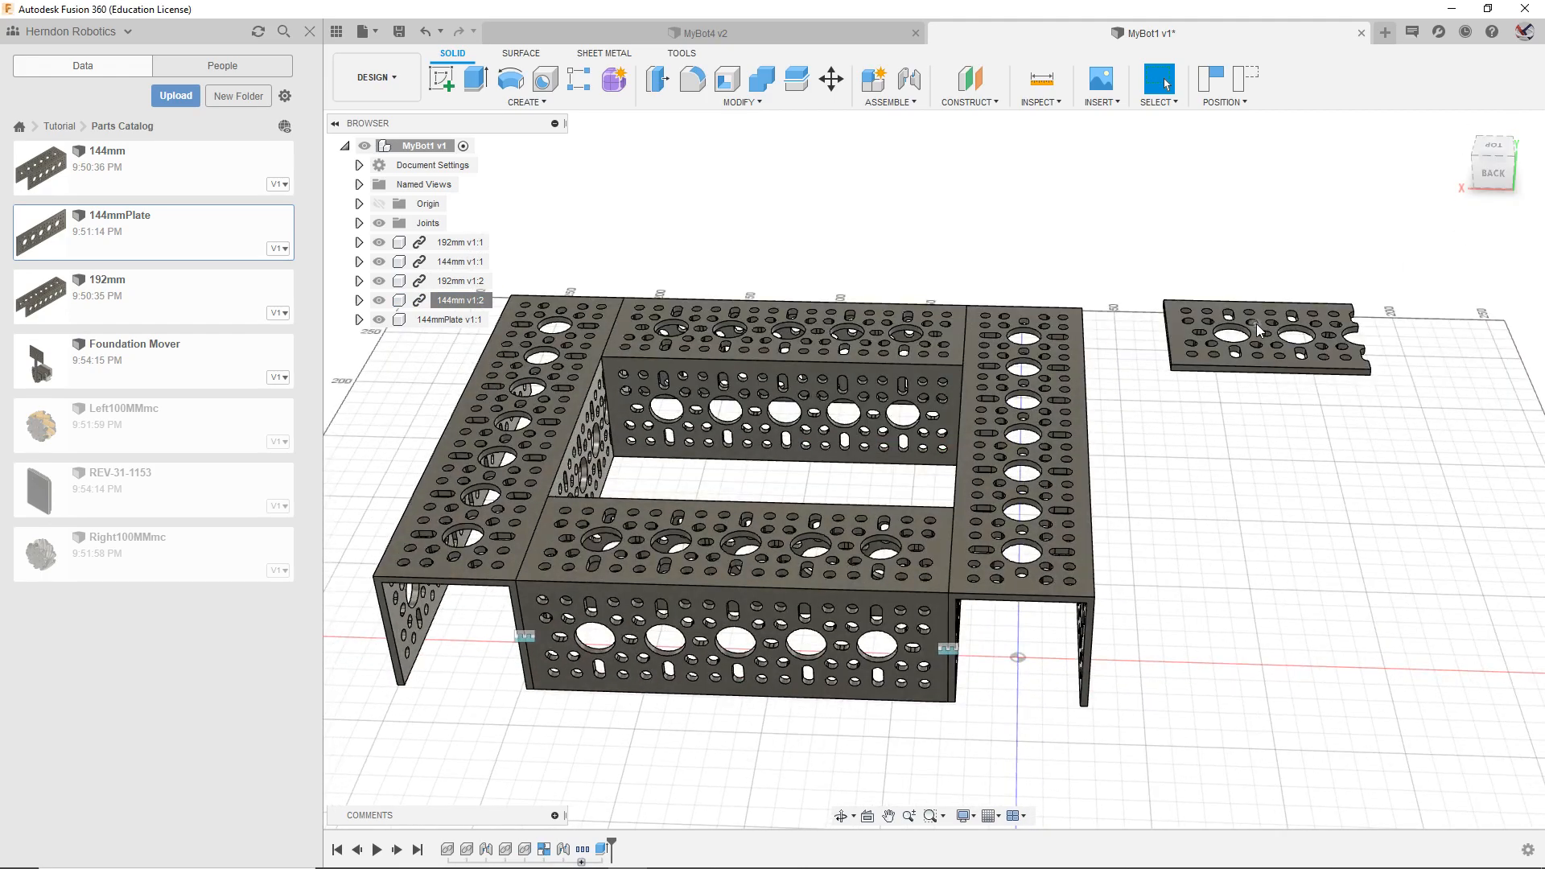
left_click(1256, 324)
key("j")
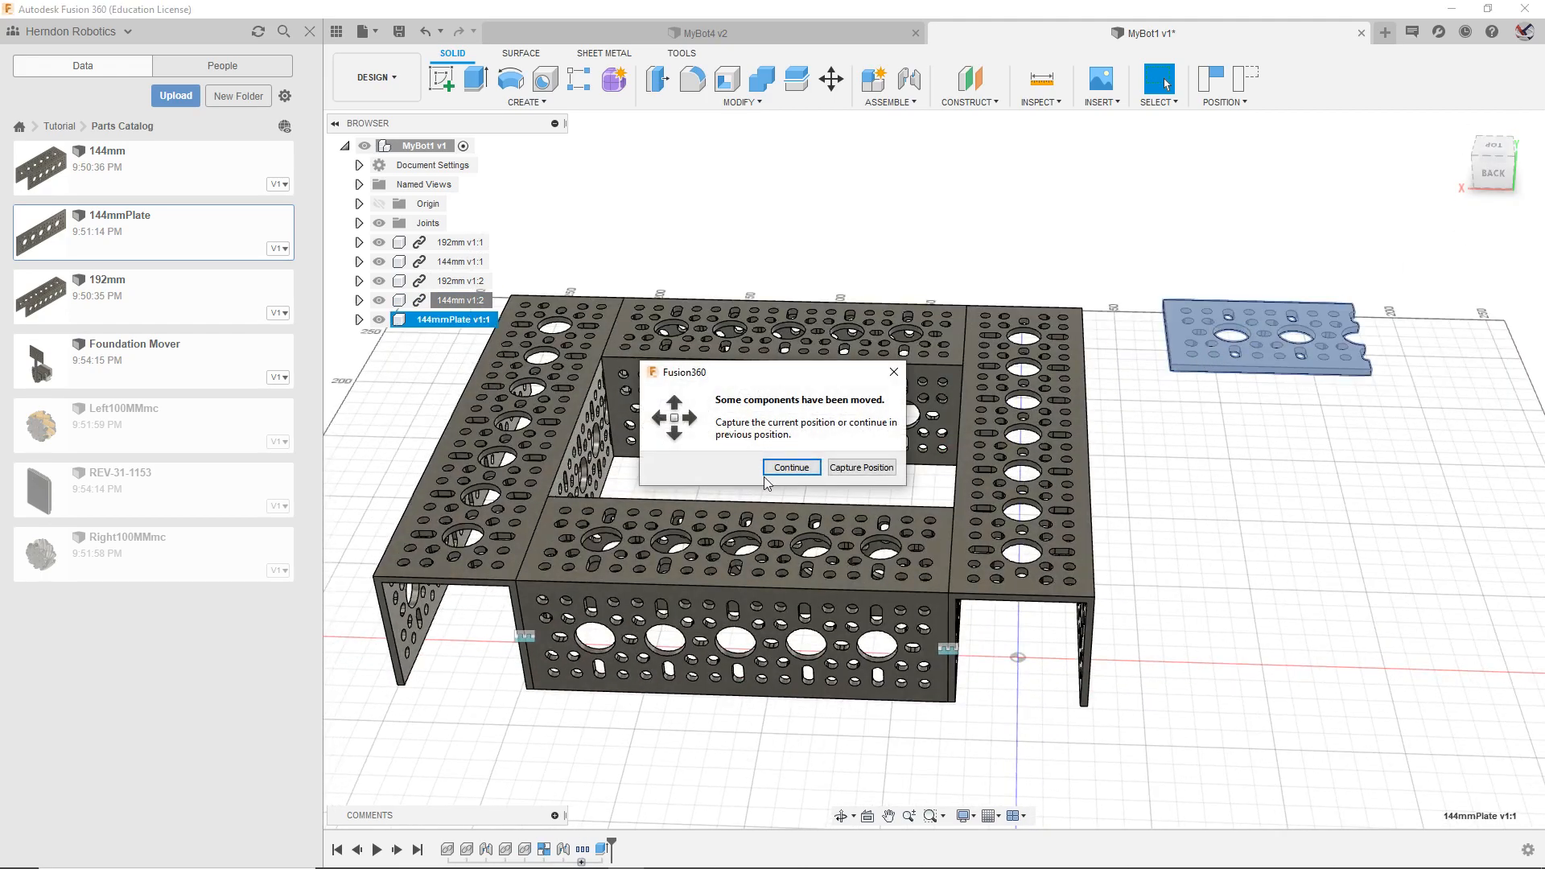
left_click(851, 473)
left_click_drag(1249, 312, 1246, 412)
left_click(1437, 512)
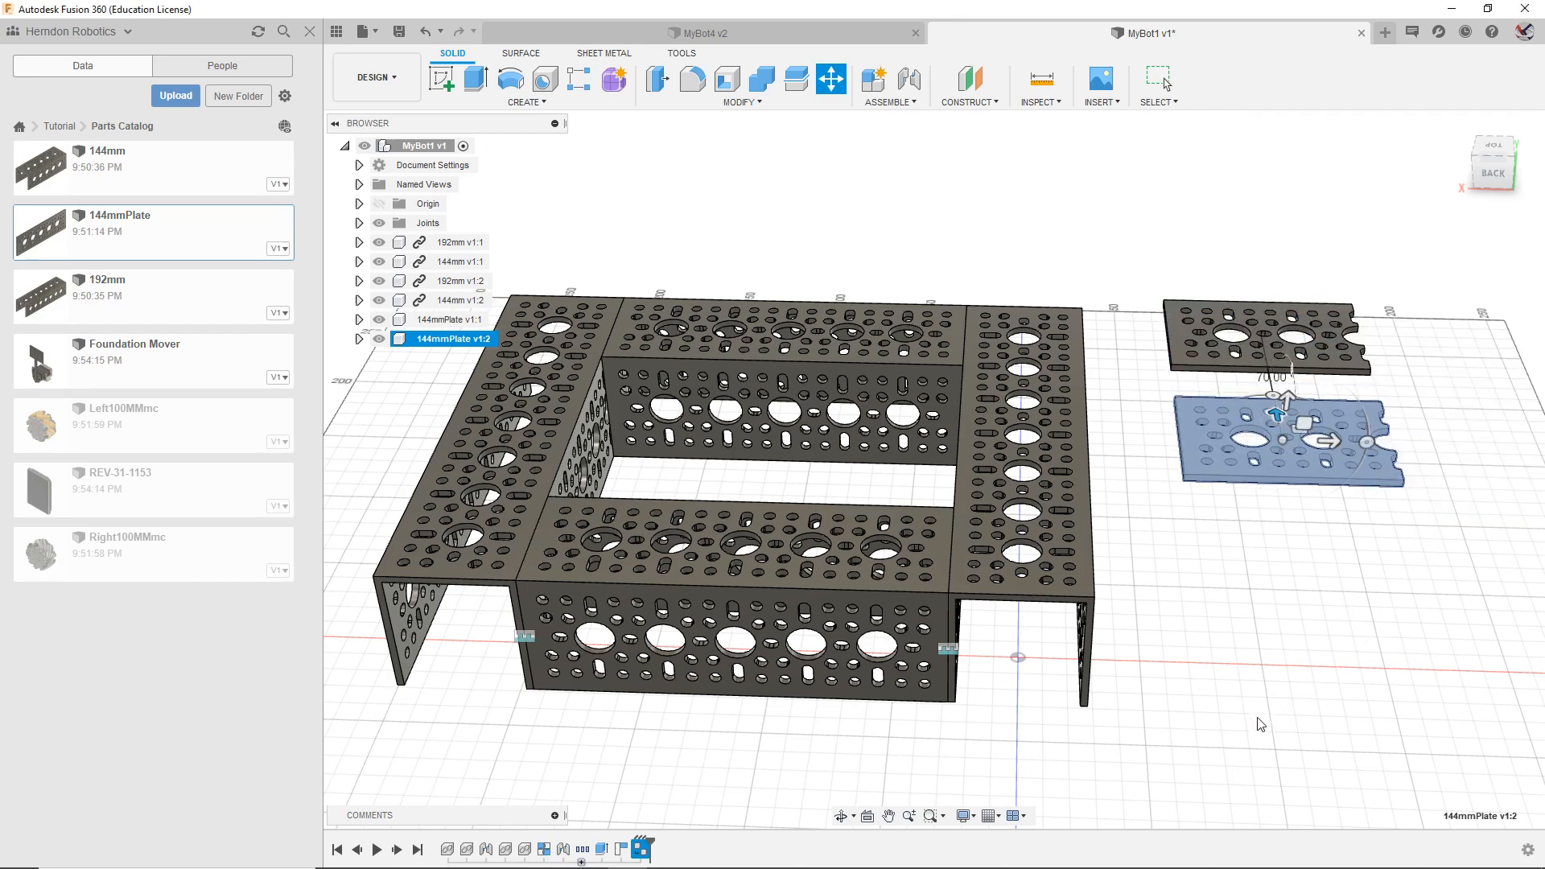
left_click_drag(1493, 169, 1494, 183)
left_click_drag(1428, 634, 1023, 685)
middle_click_drag(1125, 636, 1025, 643)
key("Escape")
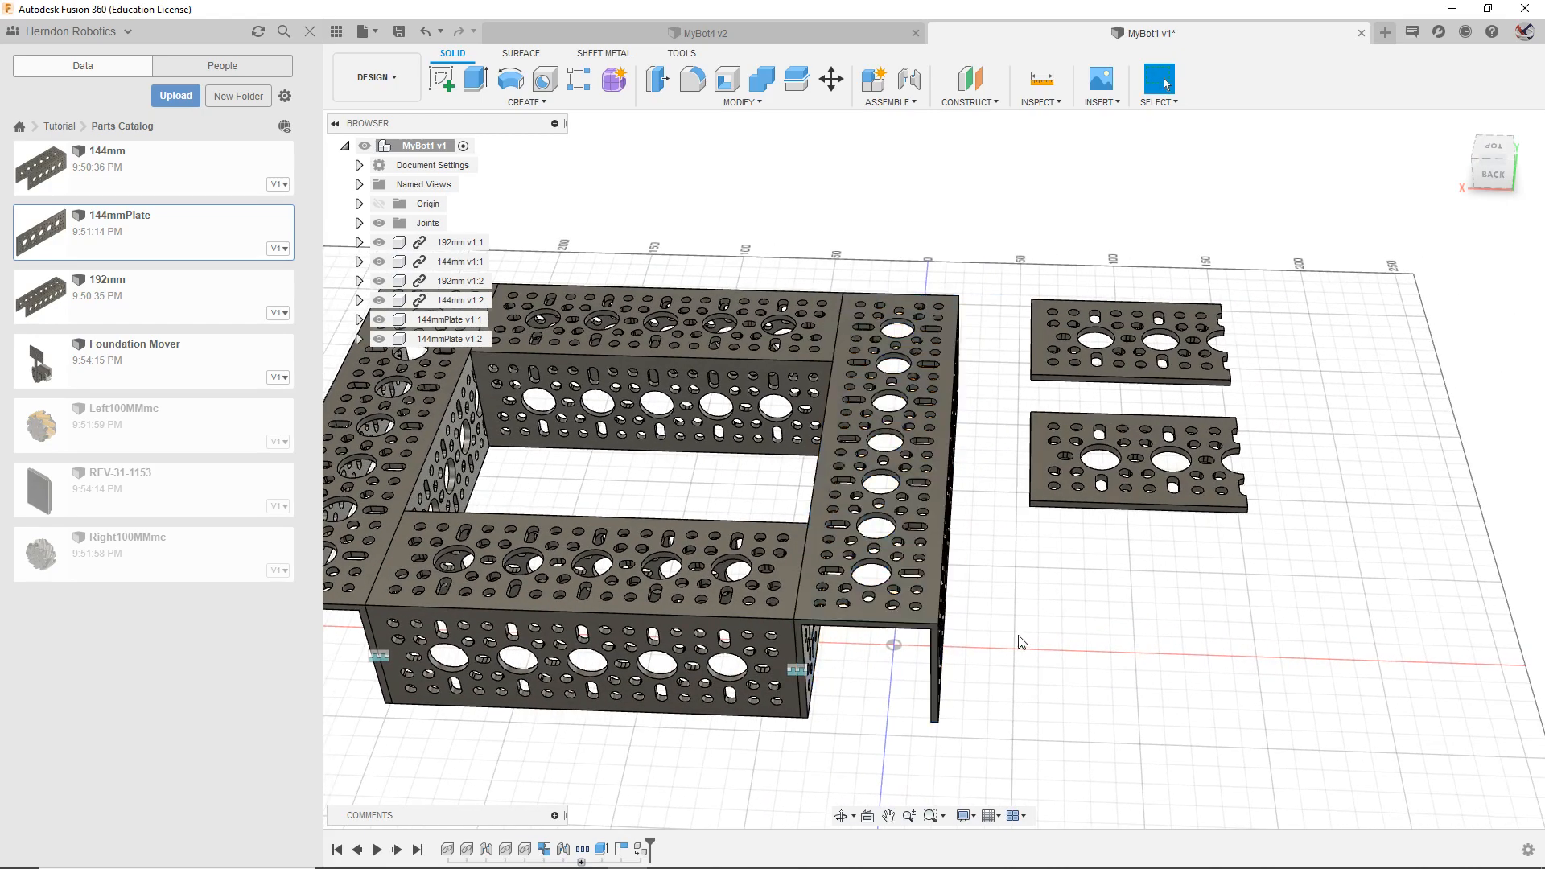
left_click(442, 302)
left_click(441, 320, "ctrl")
left_click(441, 339, "ctrl")
middle_click_drag(1189, 665, 1281, 772)
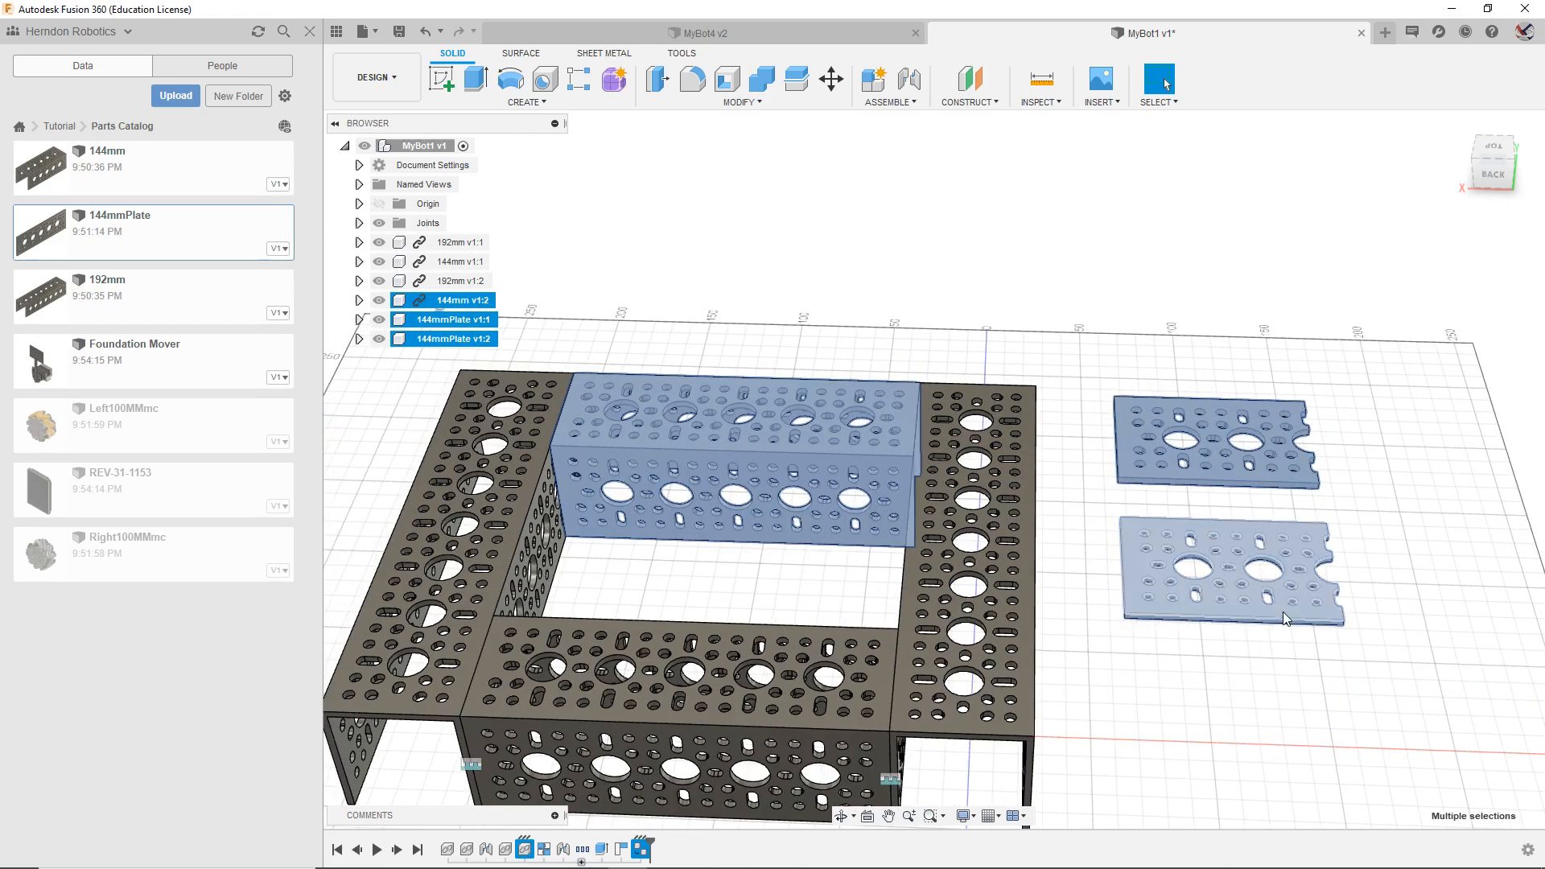
key("Escape")
left_click(452, 302)
left_click(448, 320, "ctrl")
left_click(441, 338, "ctrl")
left_click(689, 265)
left_click(443, 303)
left_click(439, 321, "ctrl")
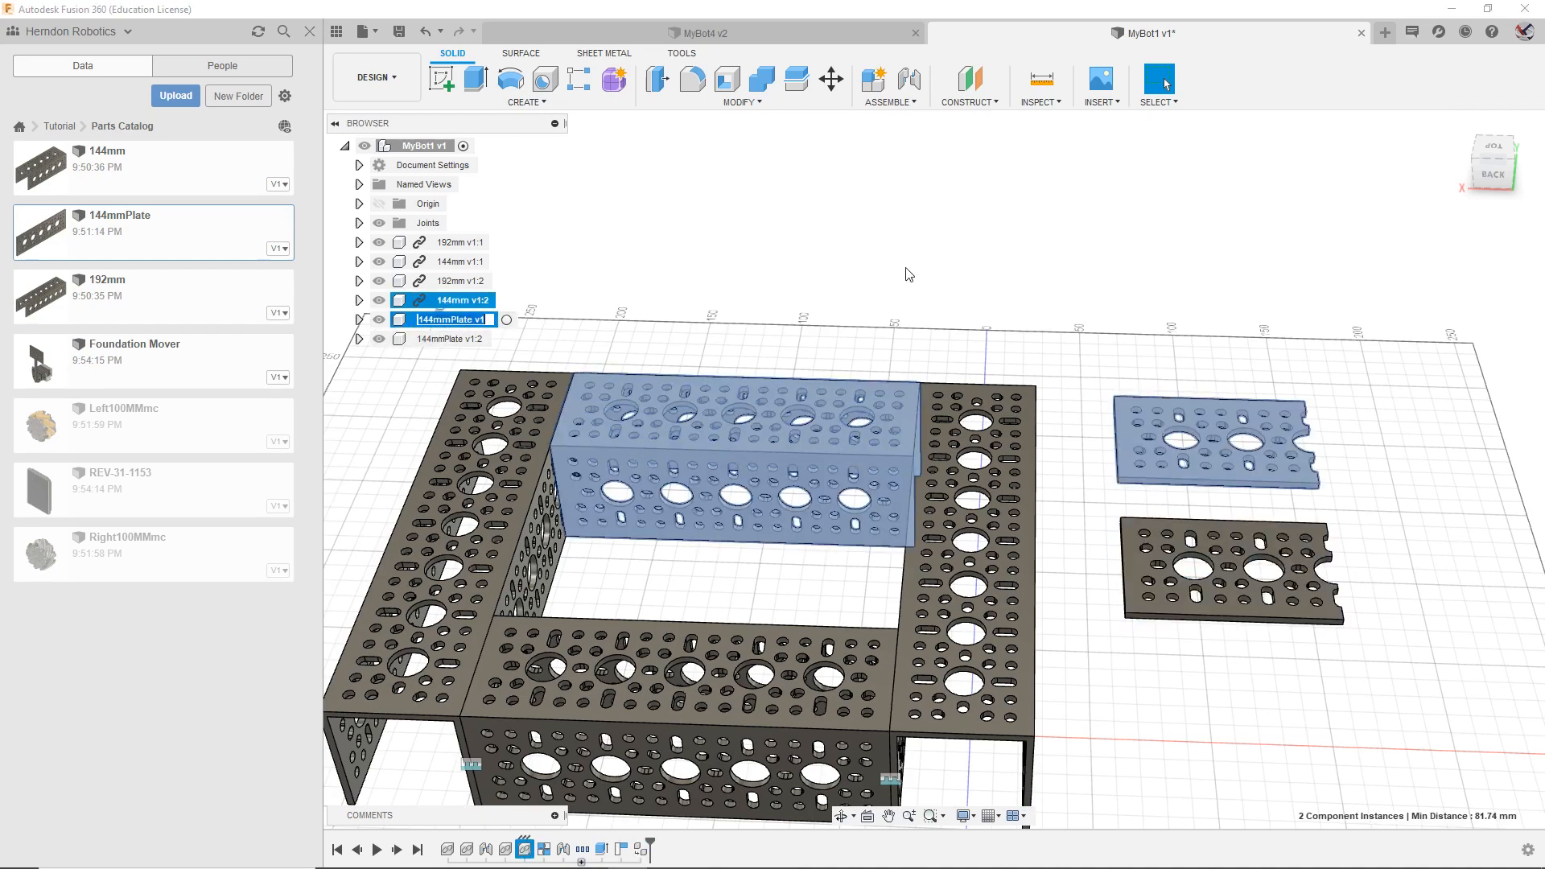
left_click(872, 274)
Step: Move the original shortened plate freely a little farther from the frame, keeping it behind its copy
left_click_drag(1165, 394, 1210, 413)
left_click(398, 321)
left_click(417, 336, "ctrl")
middle_click_drag(851, 194, 820, 145)
left_click_drag(1203, 340, 1243, 309)
Step: Duplicate both shortened plates together by copy and paste, capturing their current positions
left_click(438, 319)
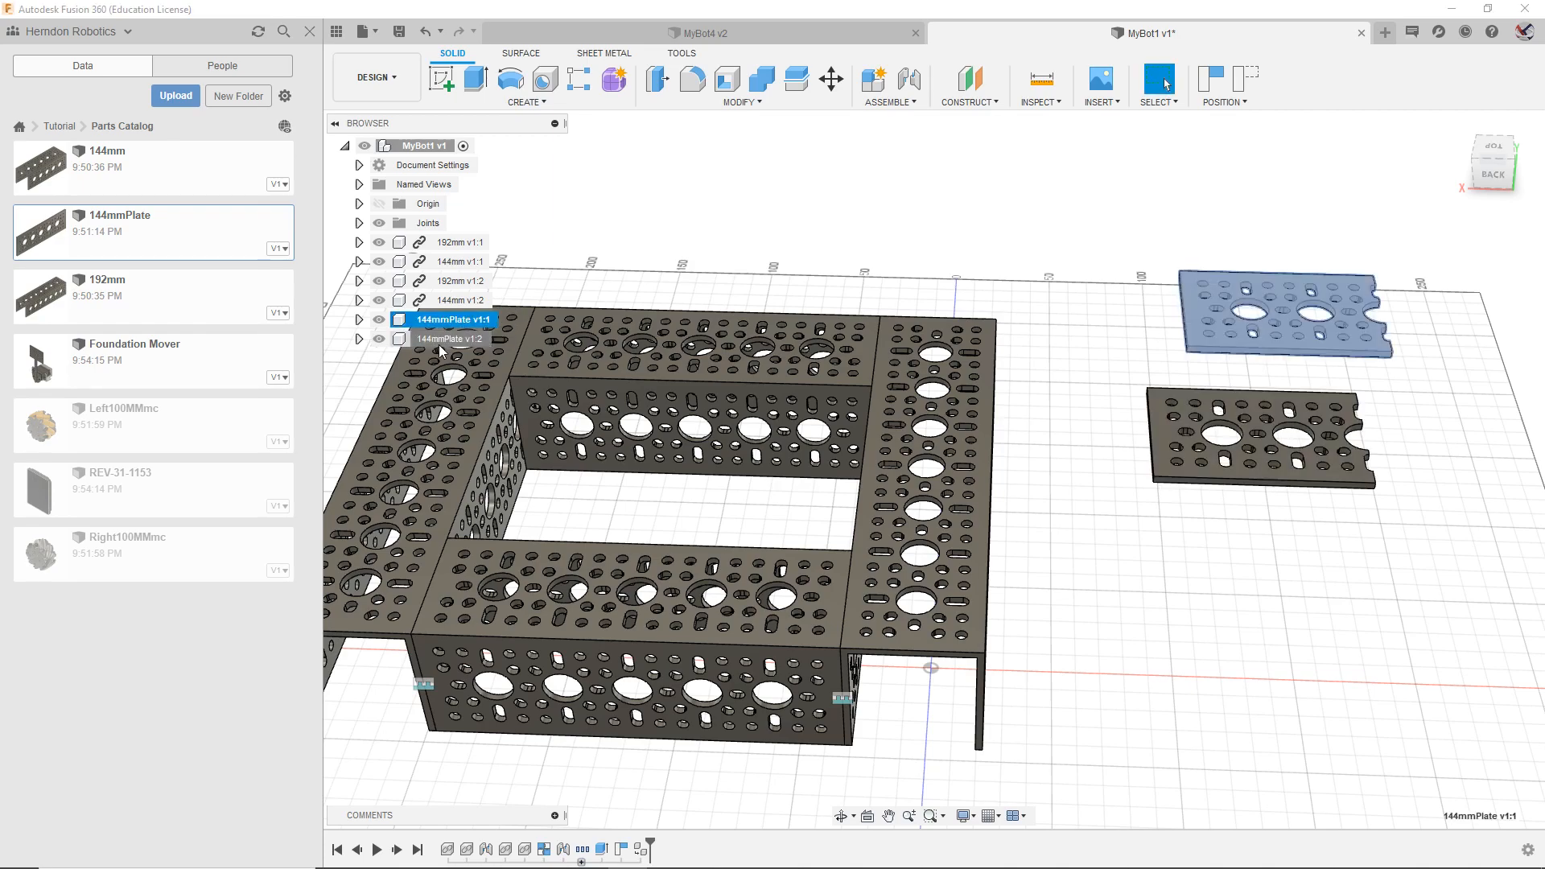
left_click(438, 341, "ctrl")
key("ctrl+v")
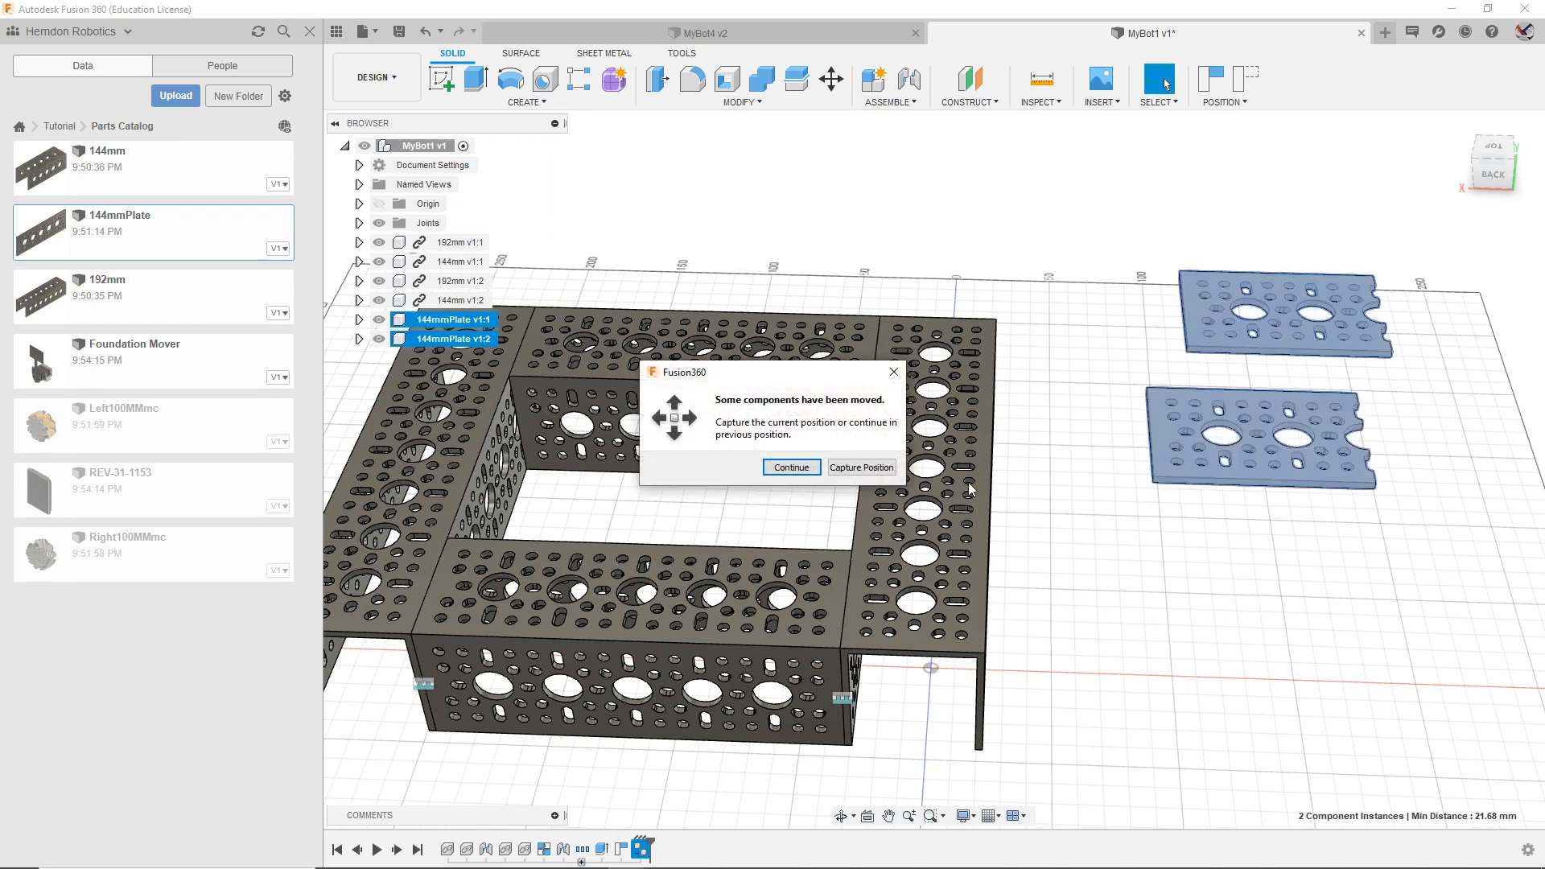
left_click(881, 473)
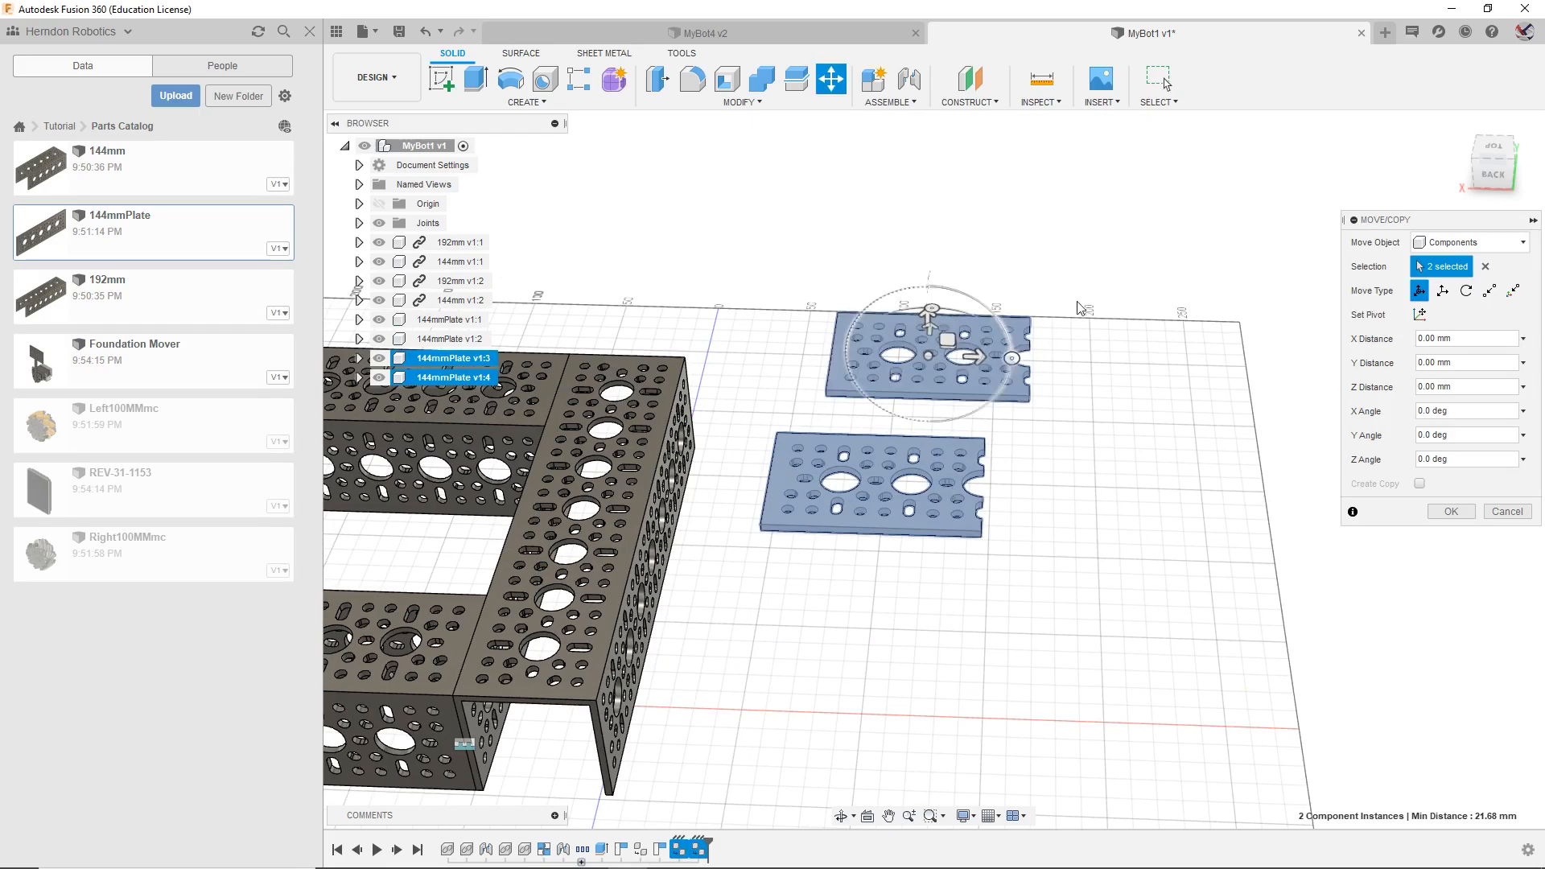
Step: Rotate the two pasted plates -180 degrees about X and reset the move pivot
left_click(1474, 180)
left_click_drag(907, 441, 925, 660)
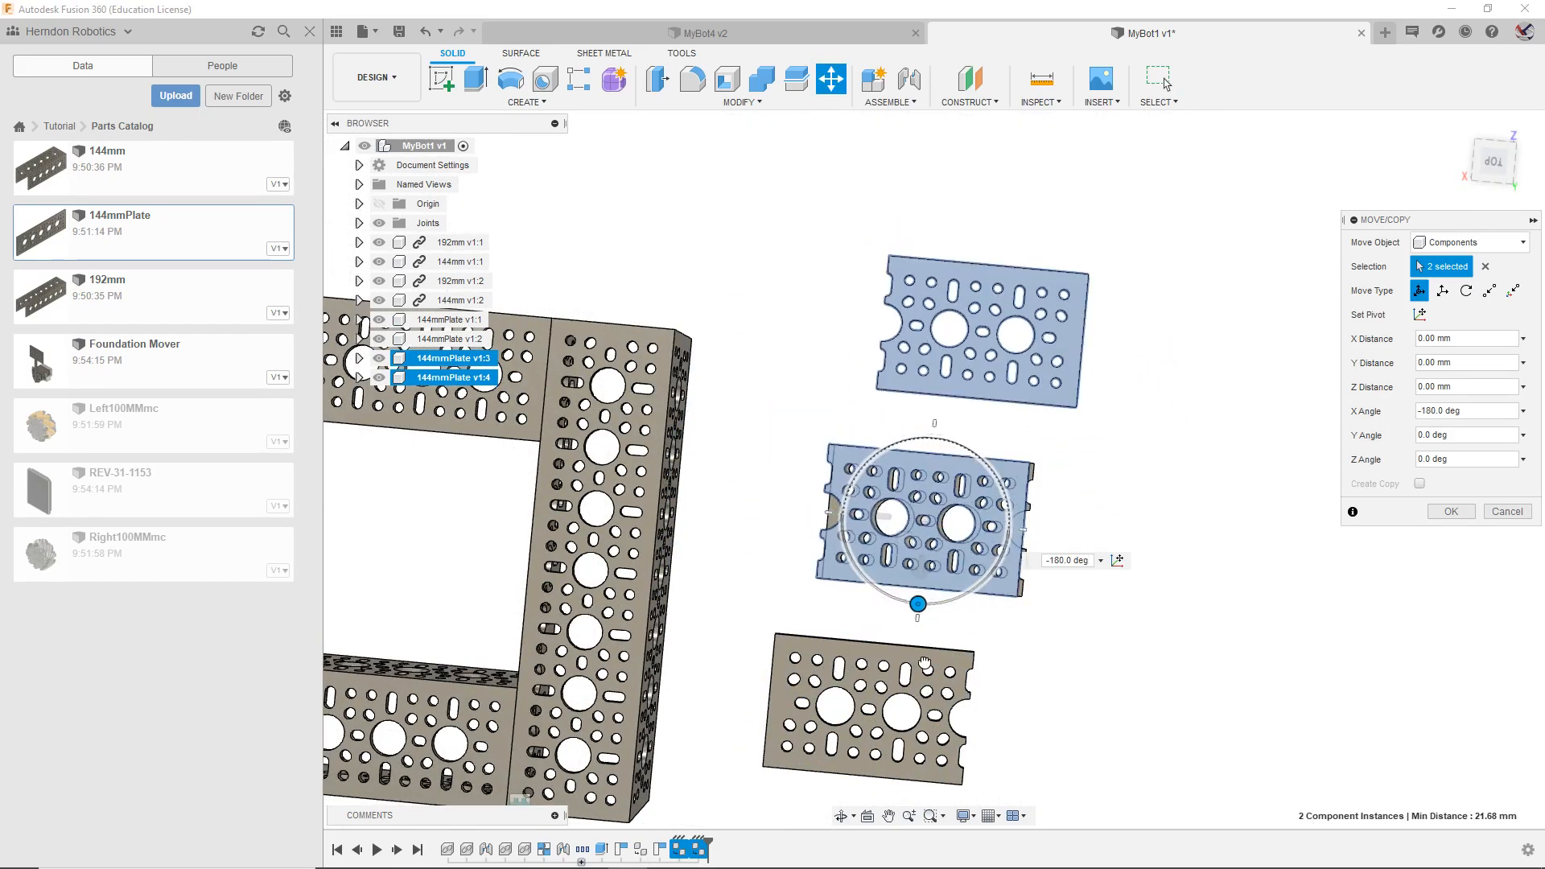
left_click(1421, 314)
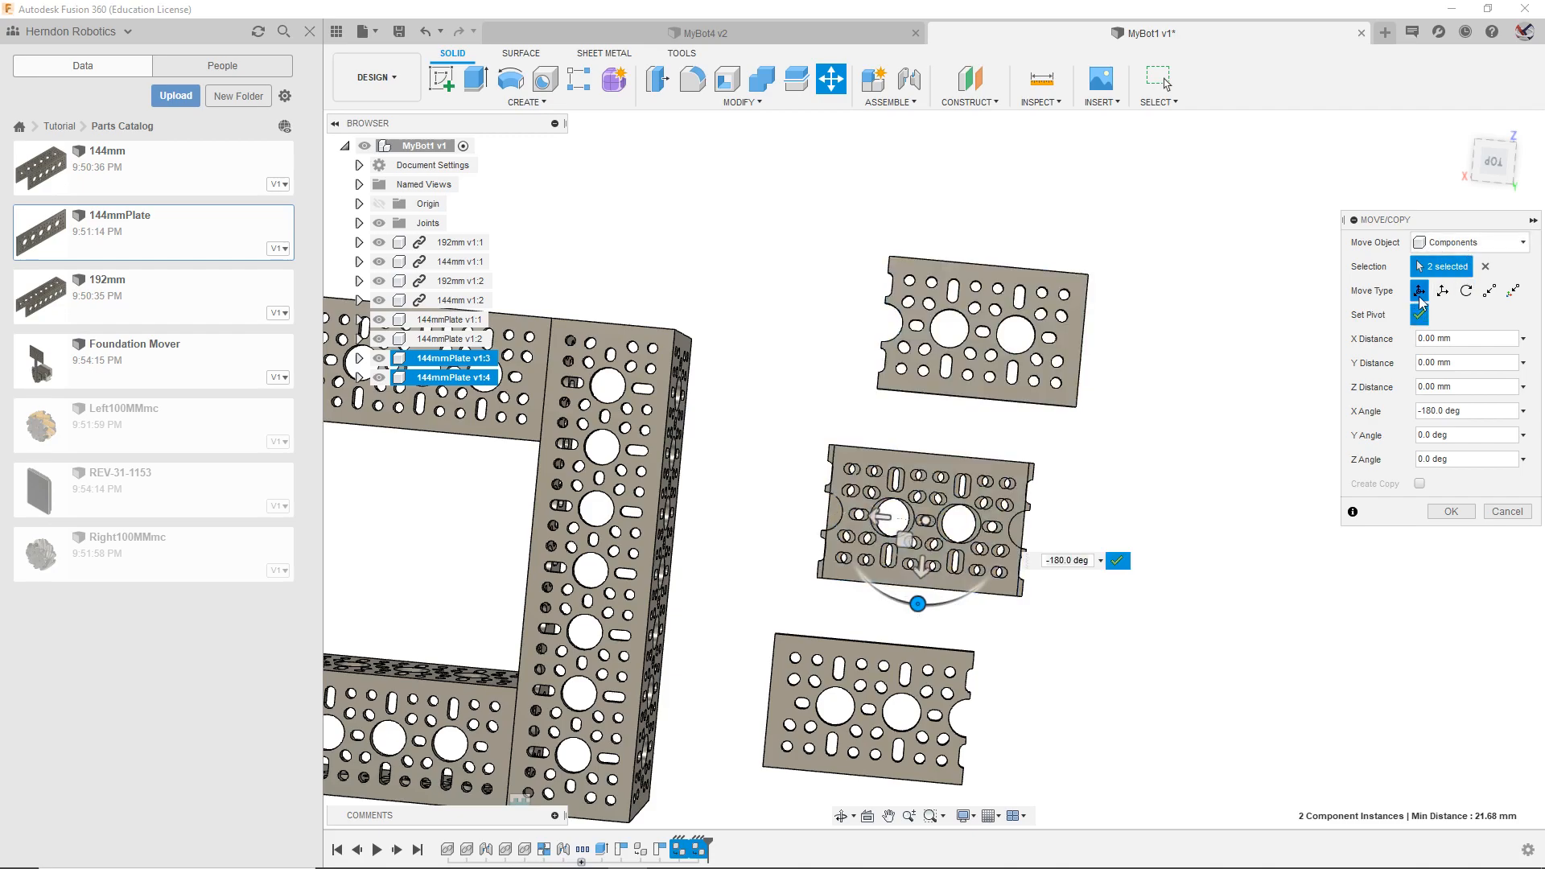
left_click(1420, 315)
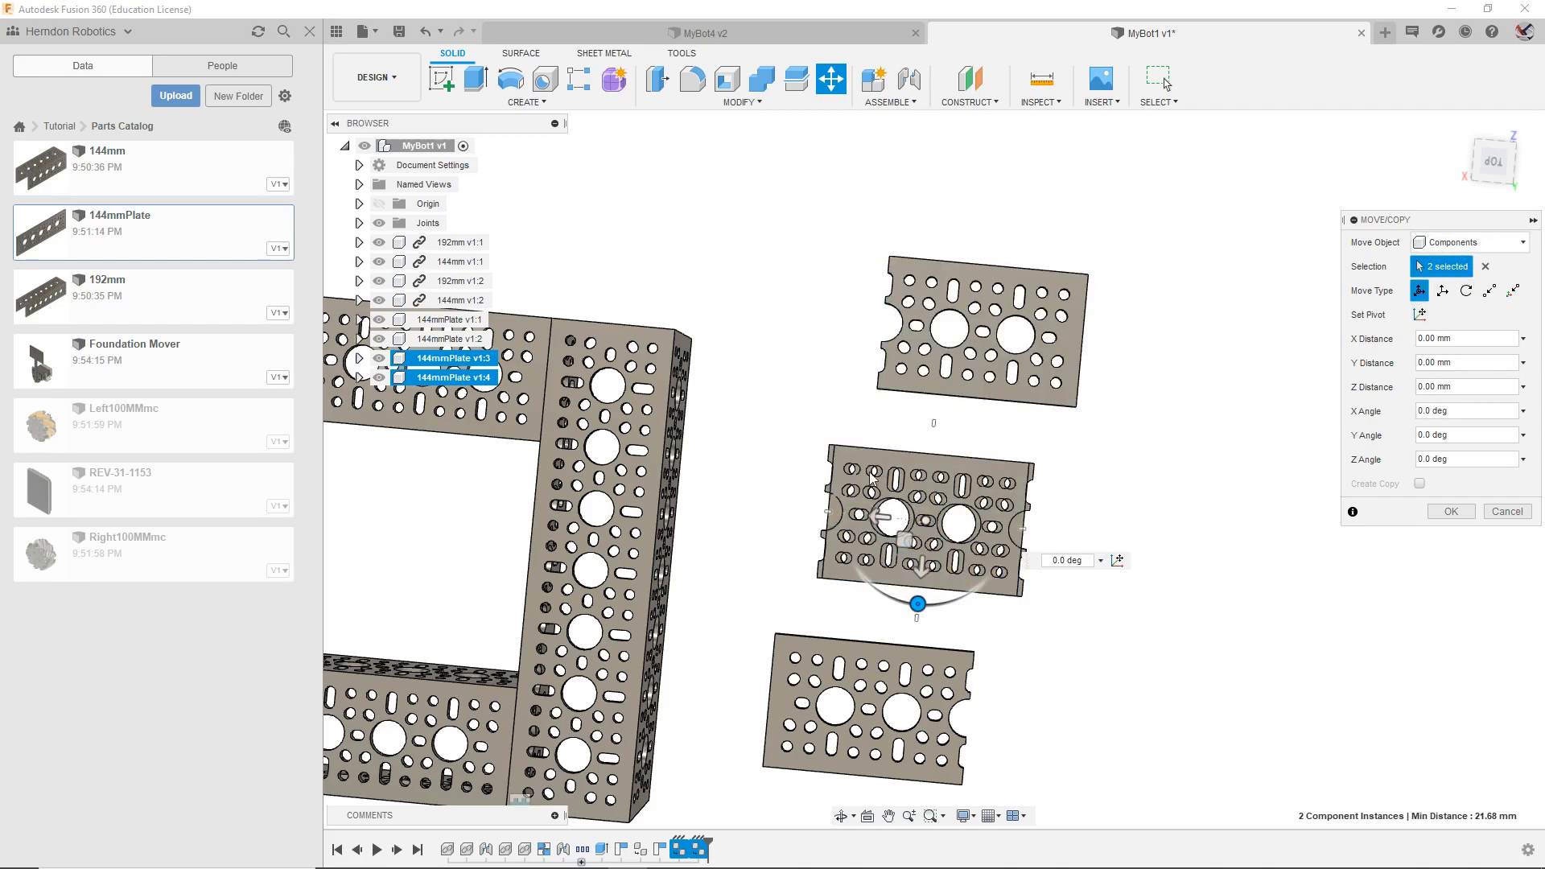
Step: Move the two rotated plates -100 mm in Y and 60 mm in Z so they sit beside the first pair
left_click_drag(870, 519, 1150, 543)
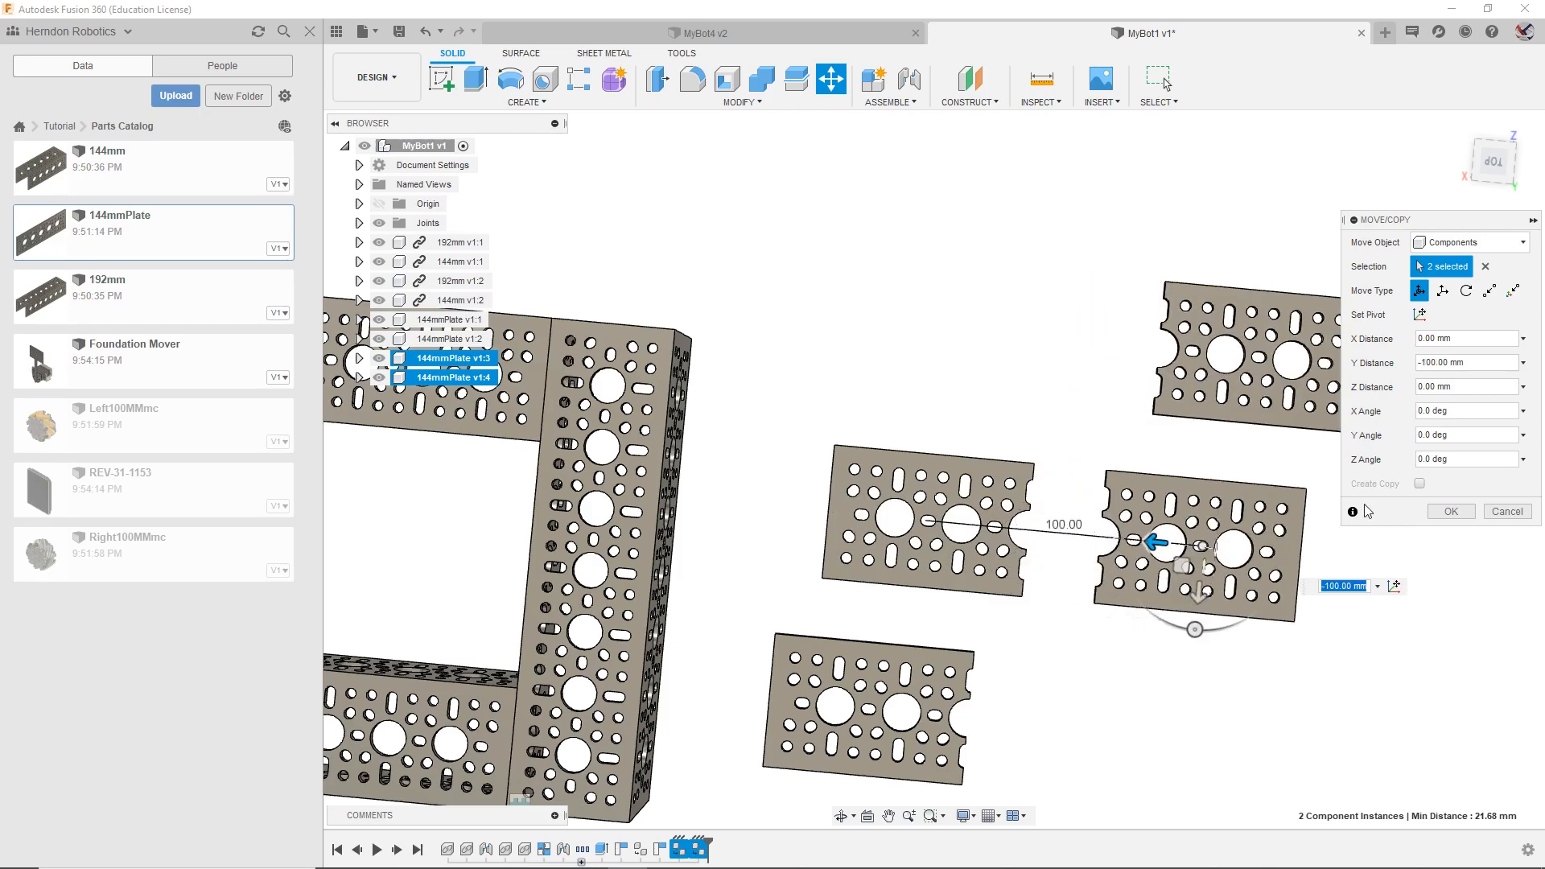
left_click_drag(1190, 593, 1181, 756)
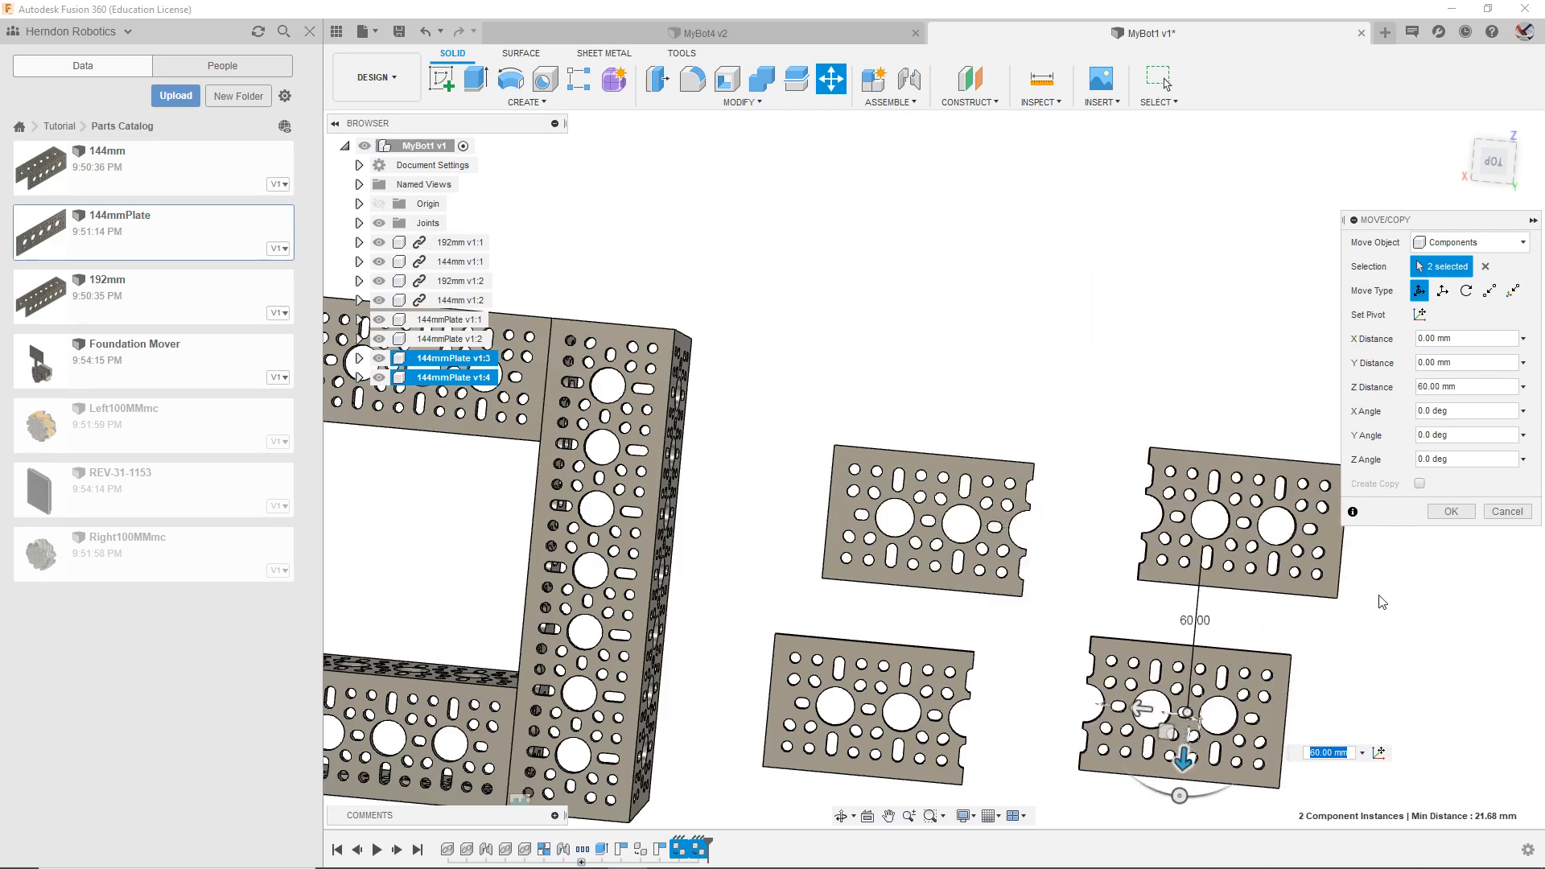
left_click(1450, 511)
Step: Duplicate the adjoining 192mm v1:1 and 144mm v1:1 channels together by copy and paste
left_click(1492, 162)
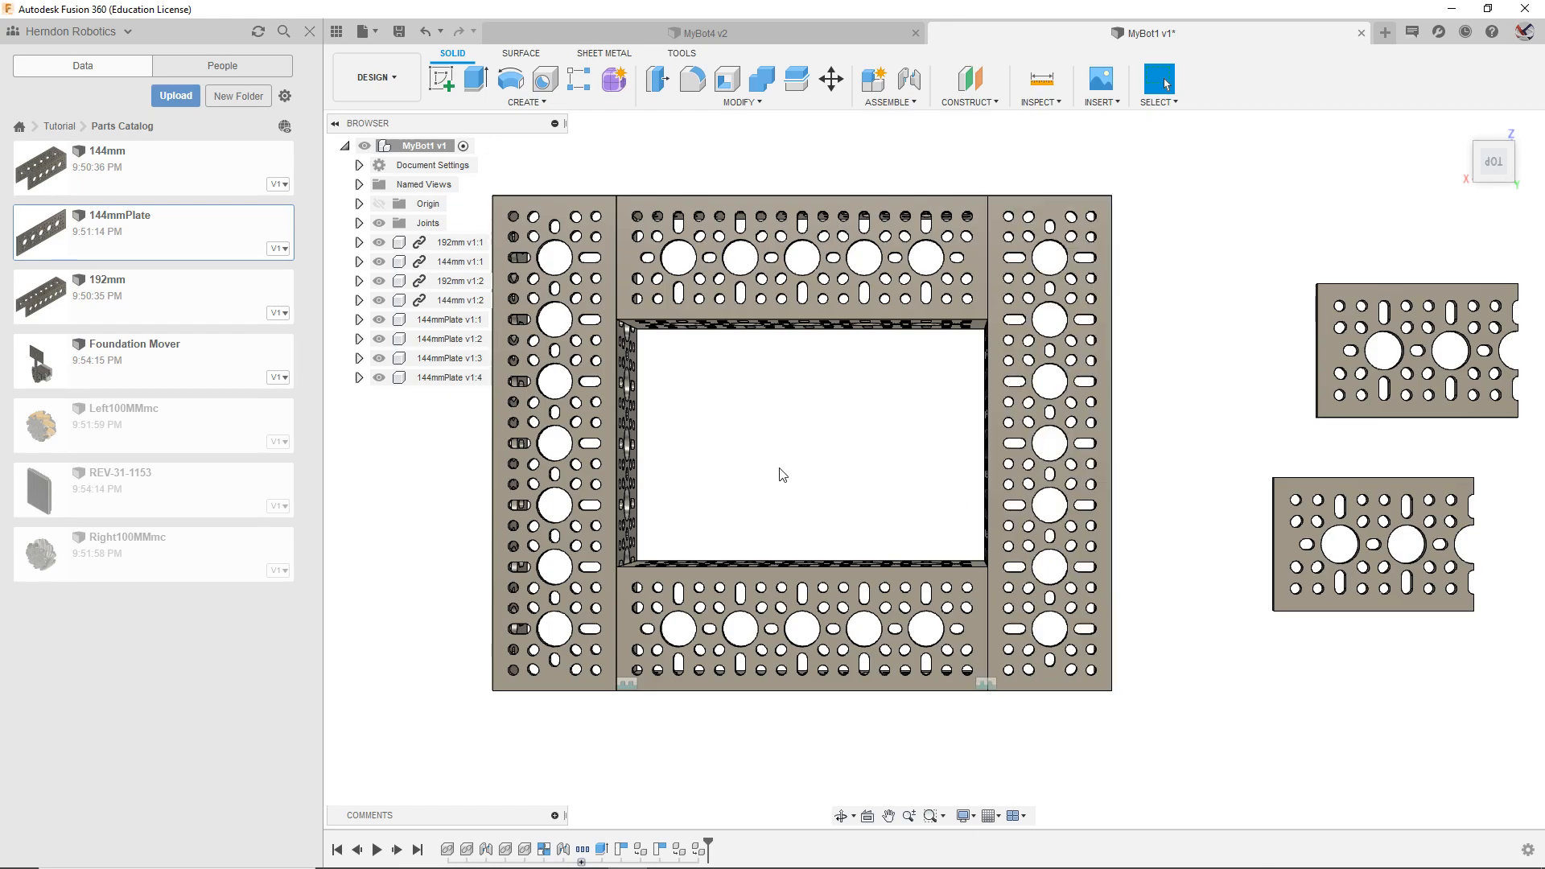
left_click_drag(1489, 157, 1495, 163)
middle_click_drag(1165, 83, 1034, 336, "shift")
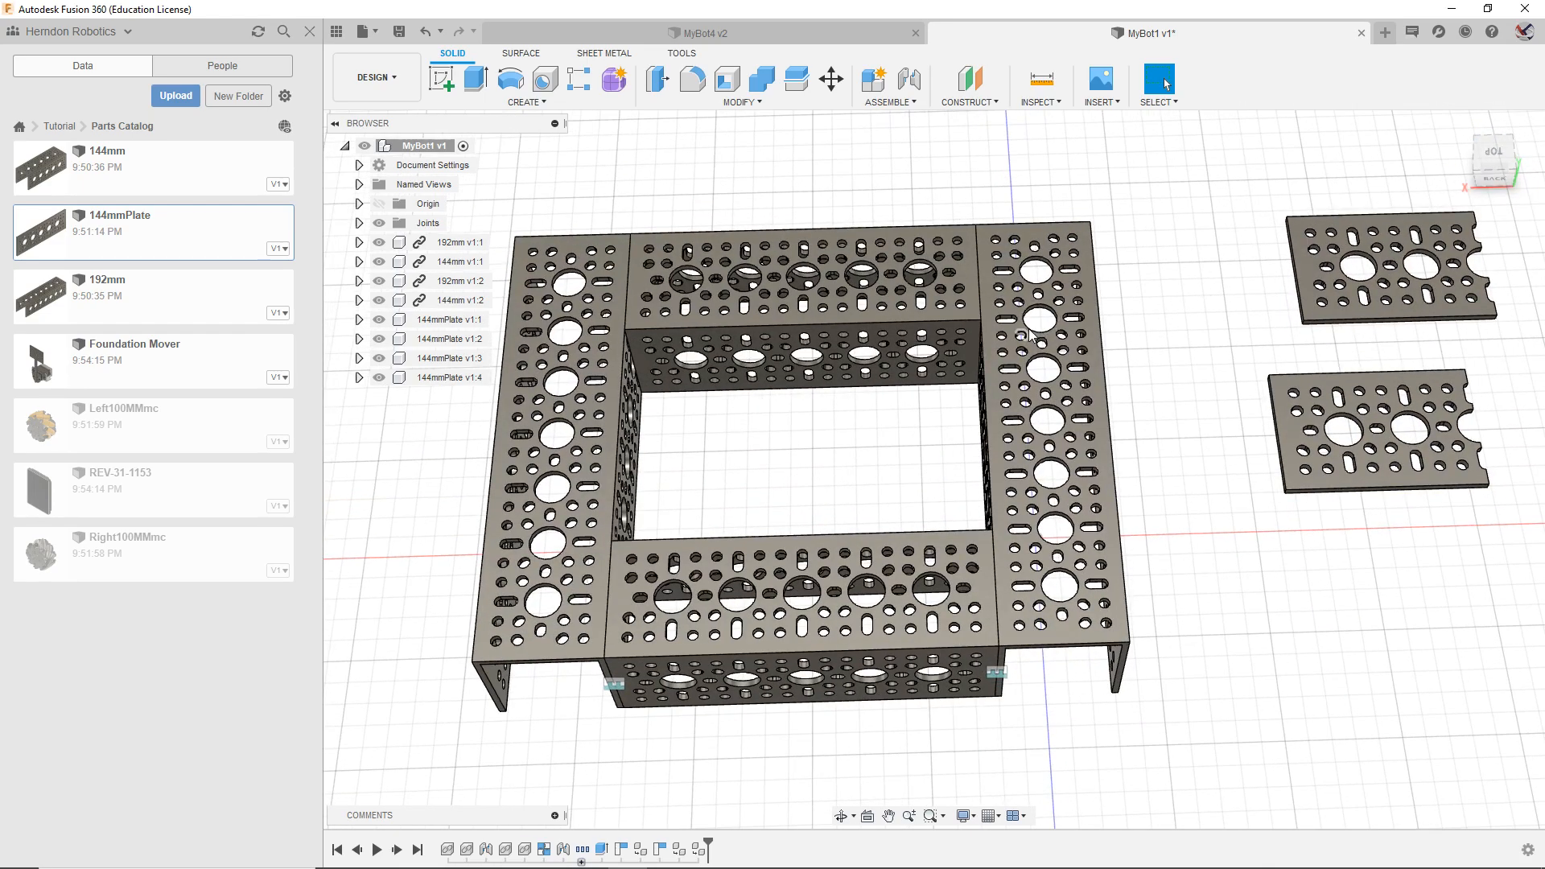
left_click(1099, 394)
left_click(462, 268, "shift")
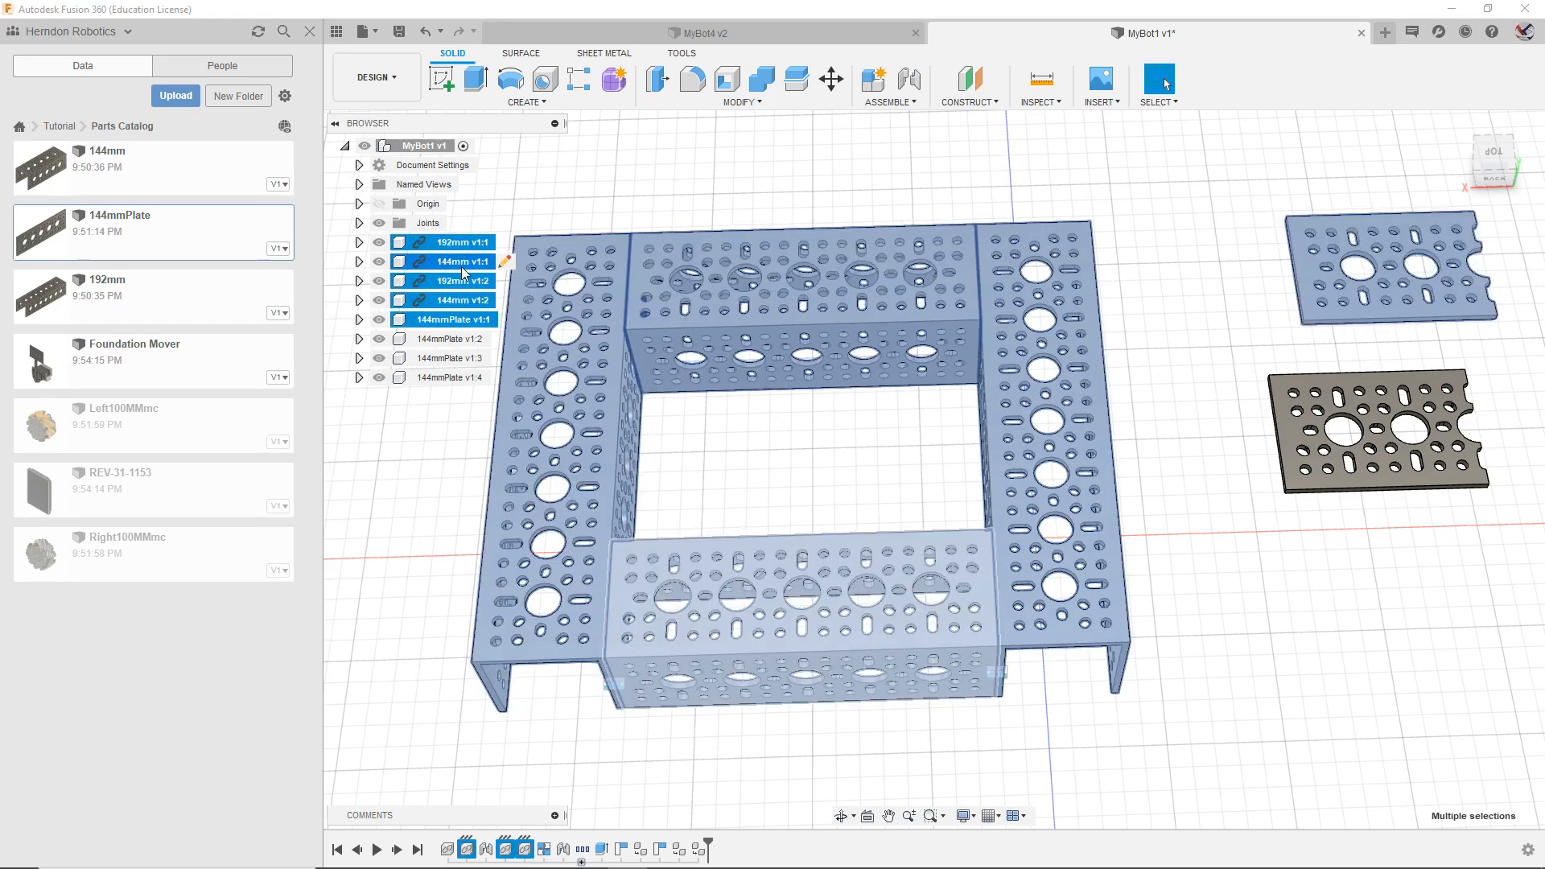
left_click(613, 221)
left_click(461, 243, "shift")
left_click(518, 227)
left_click(454, 243)
left_click(444, 262, "shift")
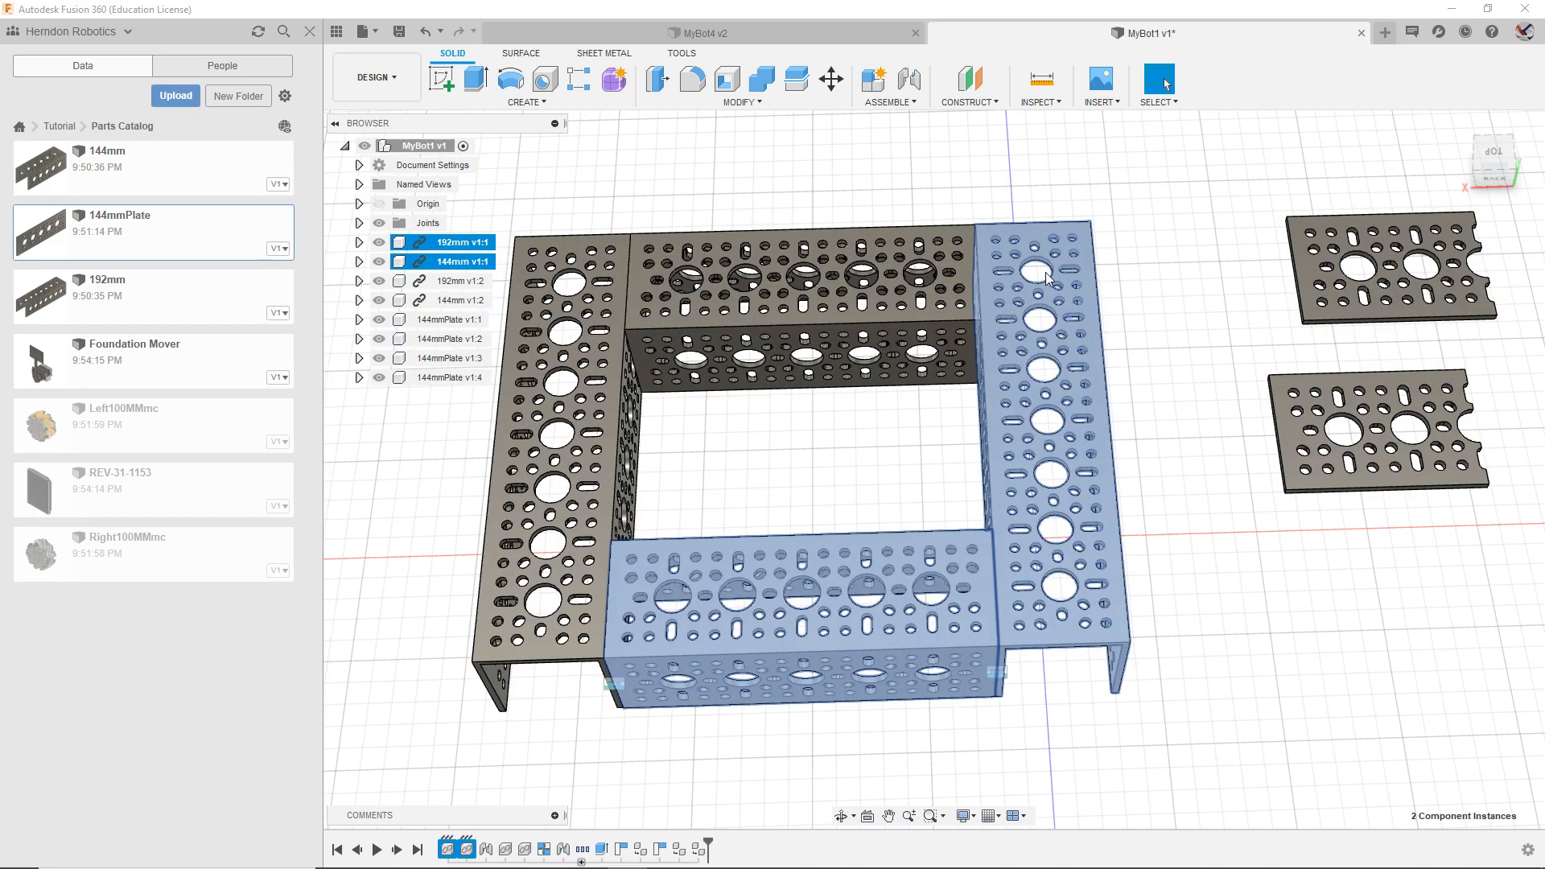
key("ctrl+c")
key("ctrl+v")
left_click_drag(961, 444, 847, 445)
left_click_drag(1070, 524, 1004, 189)
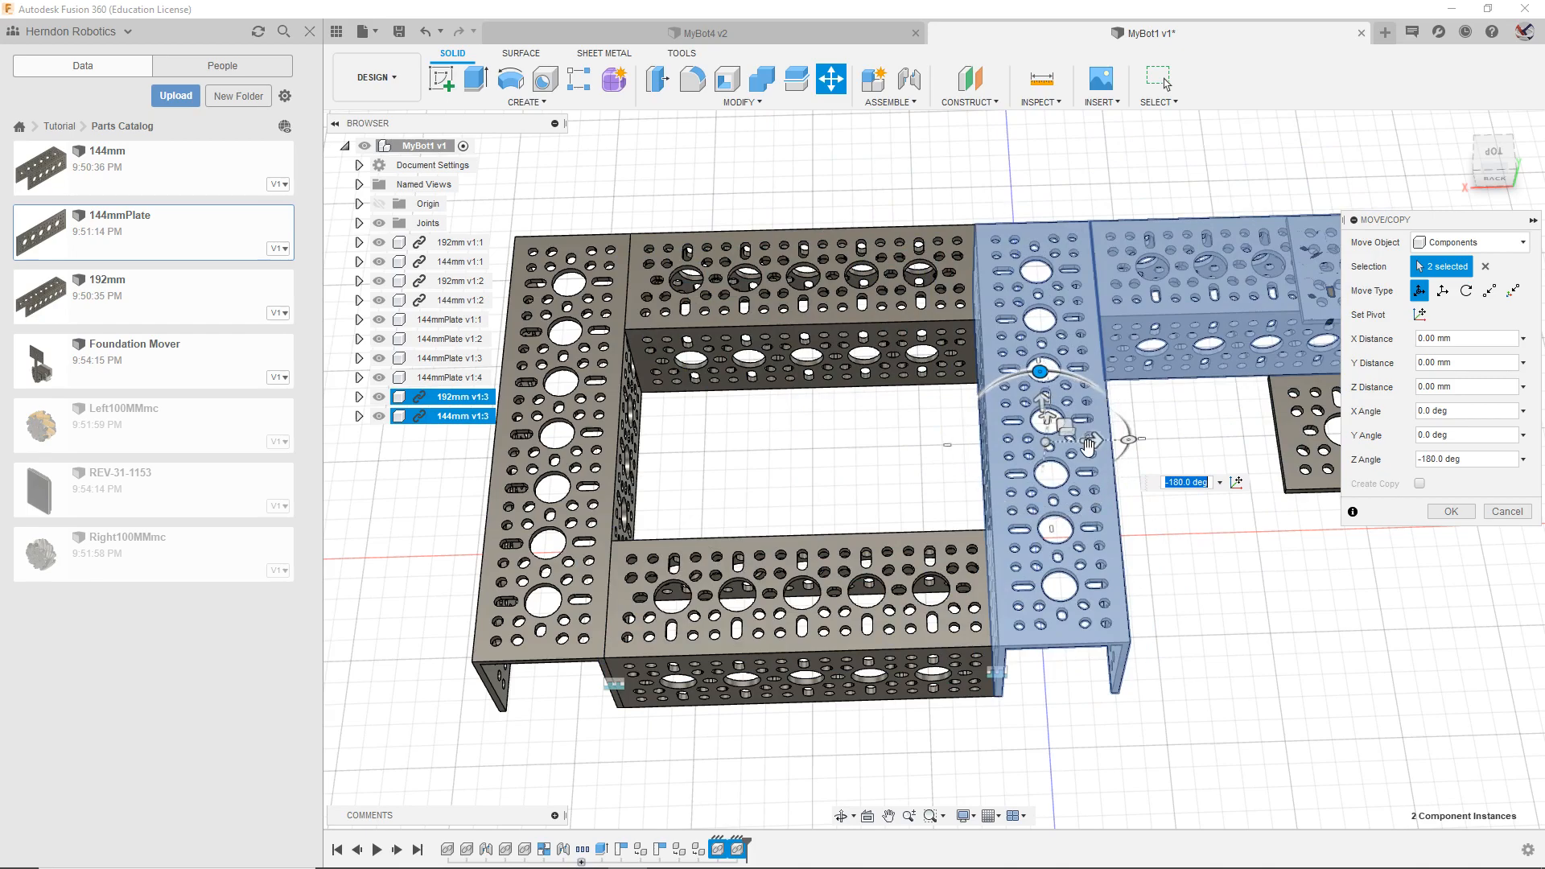
left_click_drag(1109, 445, 625, 494)
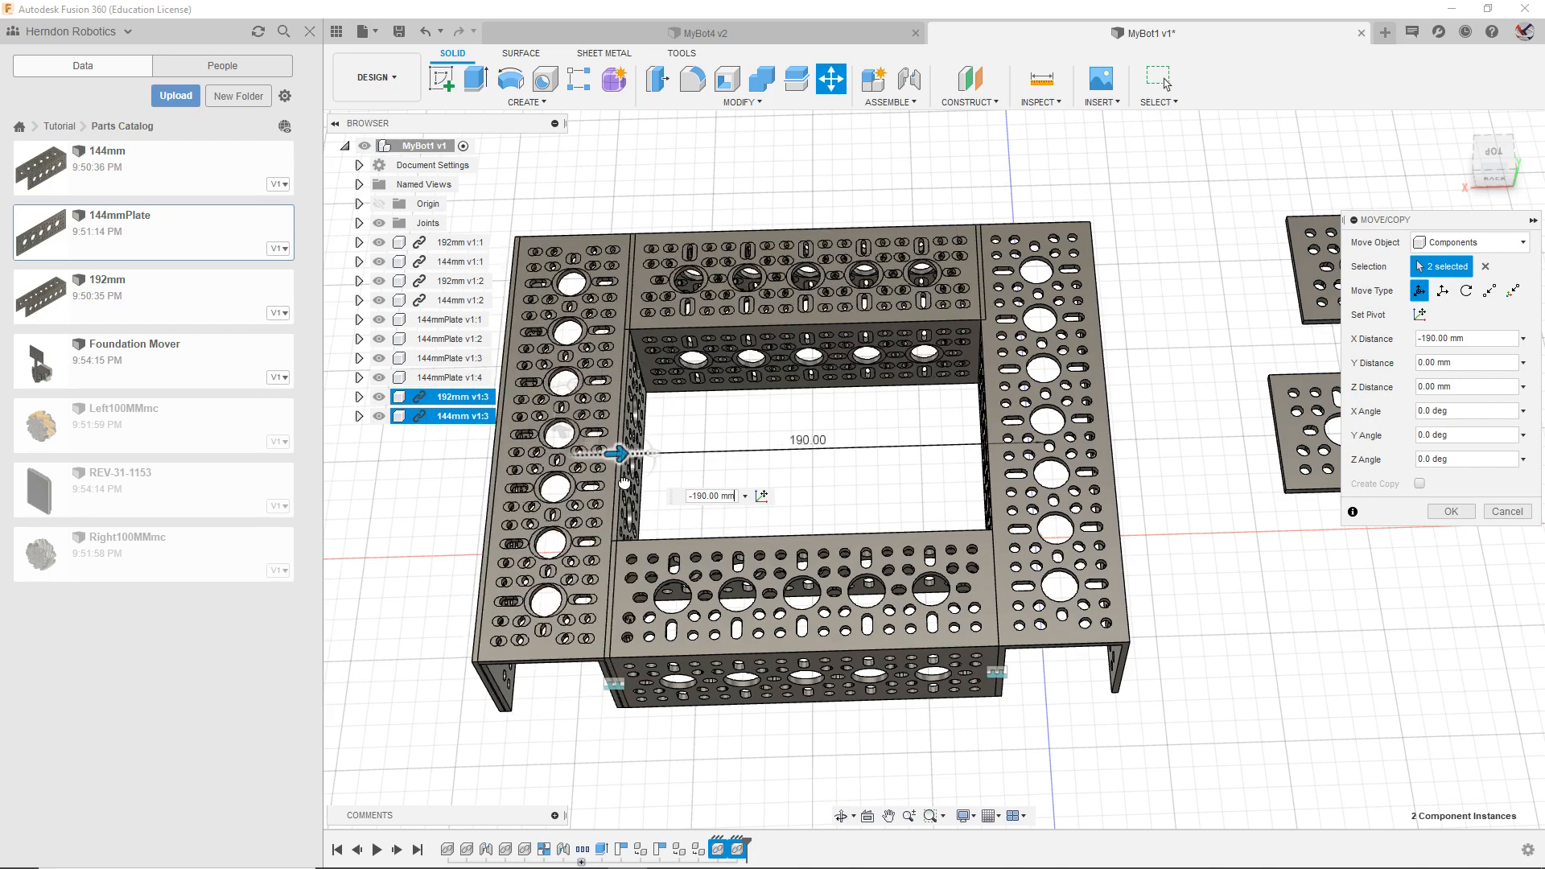
mouse_move(624, 481)
left_mouse_down()
mouse_move(677, 462)
mouse_move(635, 453)
left_mouse_up()
mouse_move(624, 449)
left_mouse_down()
mouse_move(604, 446)
mouse_move(646, 435)
left_mouse_up()
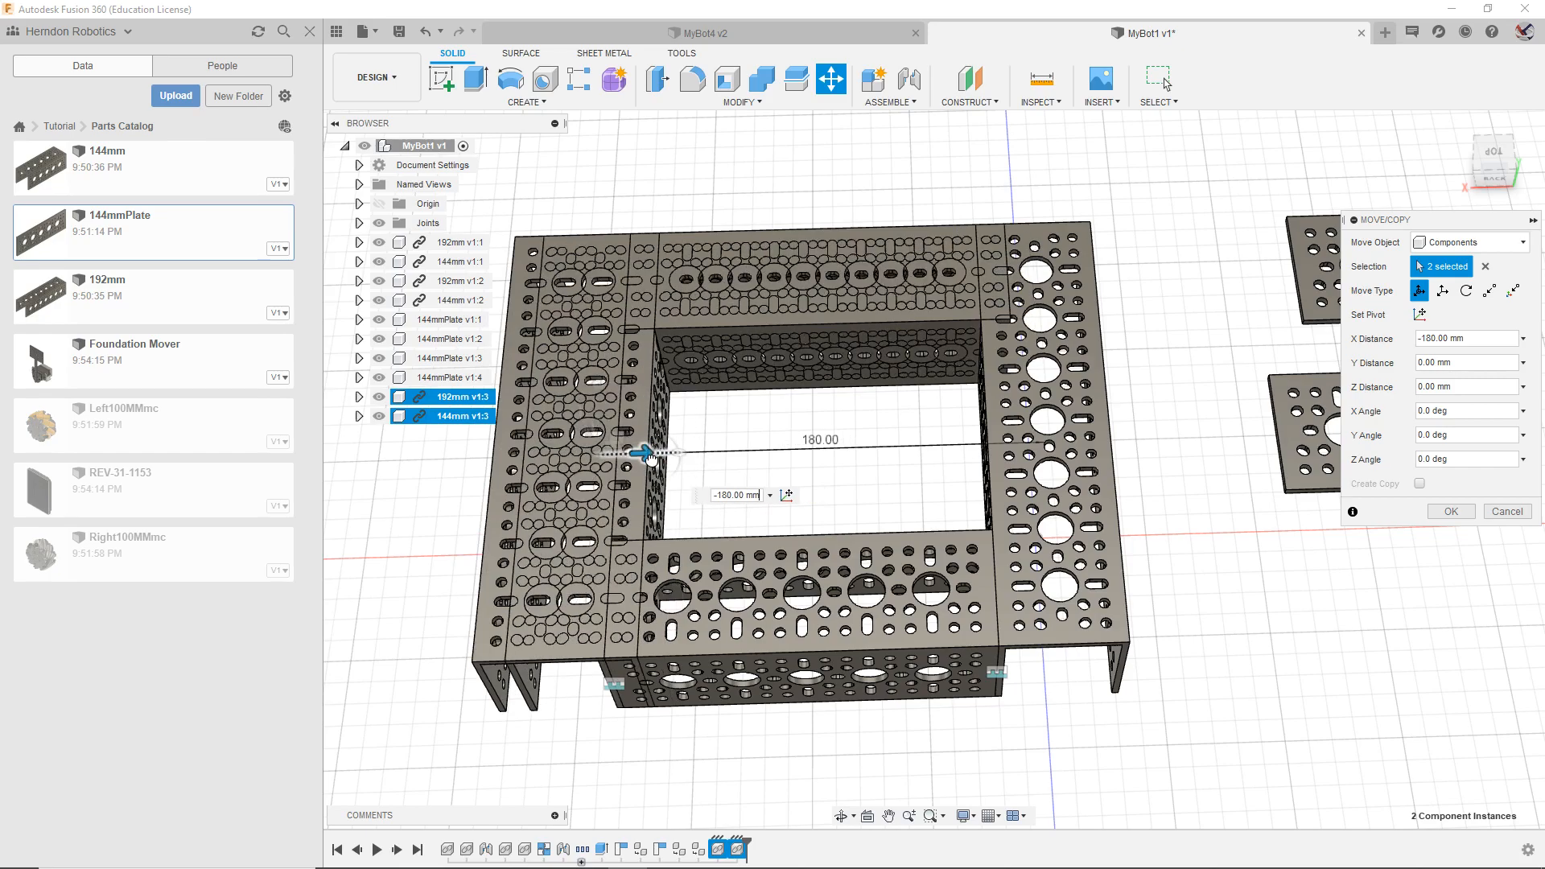
left_click_drag(648, 459, 691, 466)
mouse_move(670, 464)
left_mouse_down()
mouse_move(607, 464)
mouse_move(643, 470)
left_mouse_up()
left_click_drag(642, 453, 672, 475)
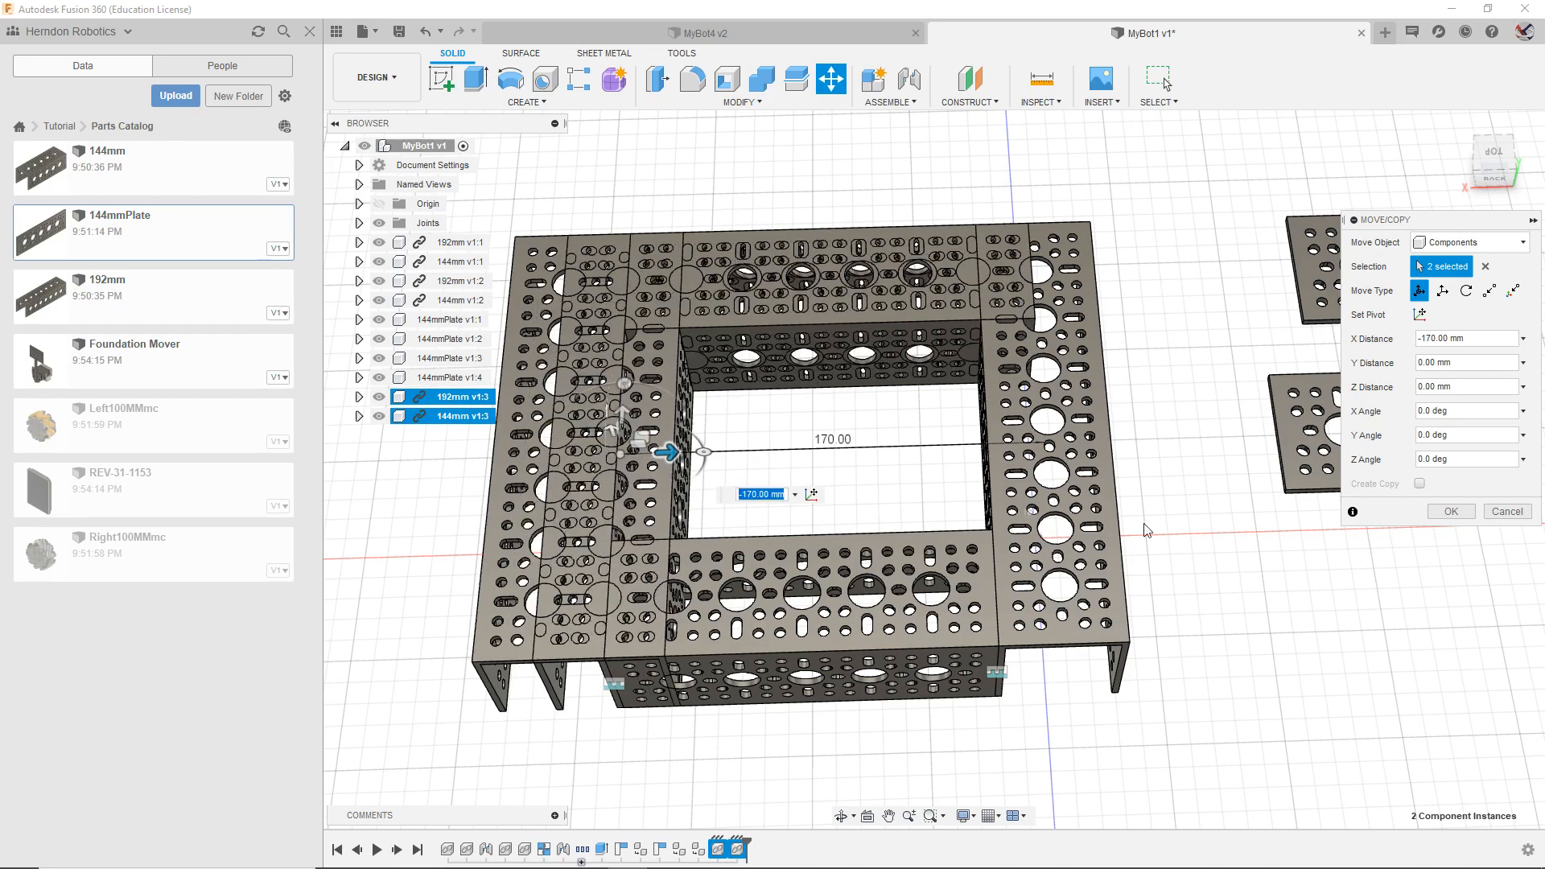
left_click(1506, 512)
Step: Move the nearest upper shortened plate freely toward the frame, leaving it just beside the frame's corner
left_click(1490, 159)
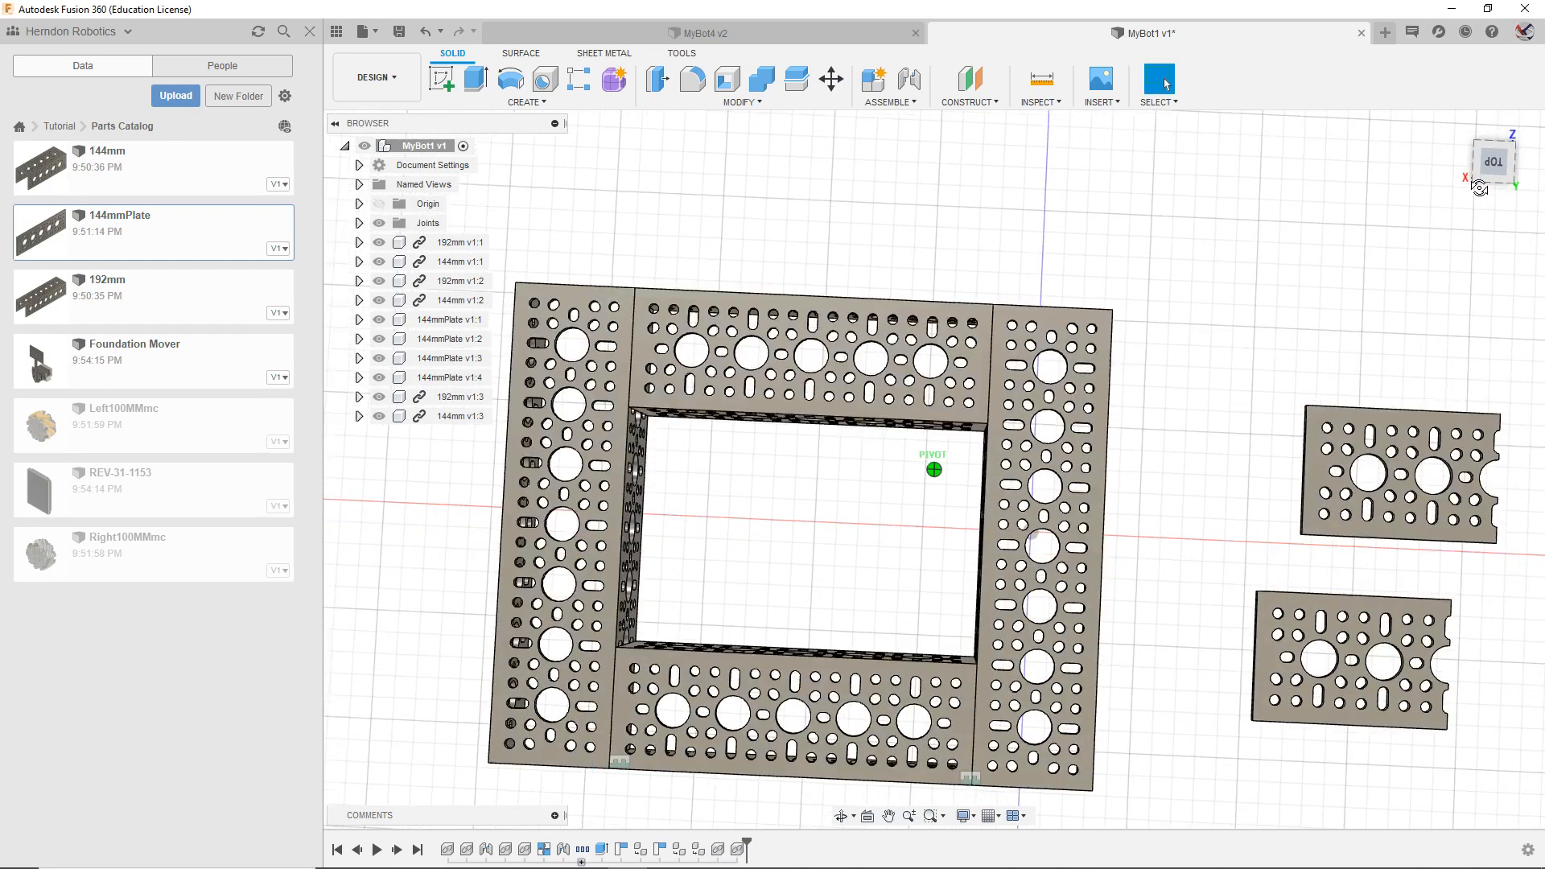
left_click_drag(1483, 180, 1485, 186)
scroll(1327, 315, "up", 1)
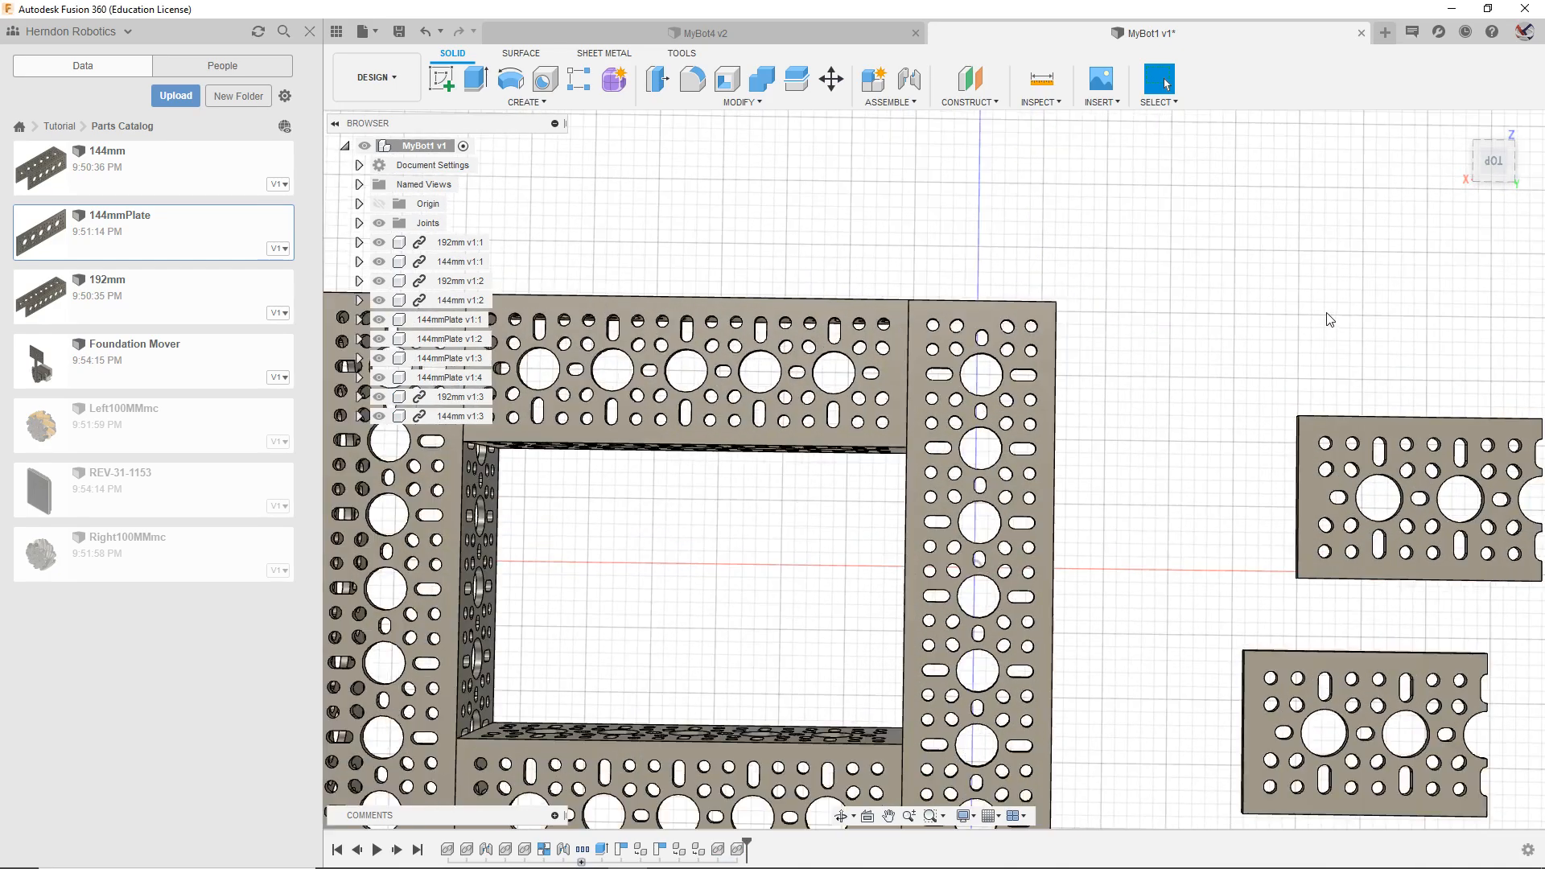
scroll(1302, 366, "down", 2)
scroll(1292, 413, "down", 1)
middle_click_drag(1224, 415, 1212, 387)
left_click(1492, 165)
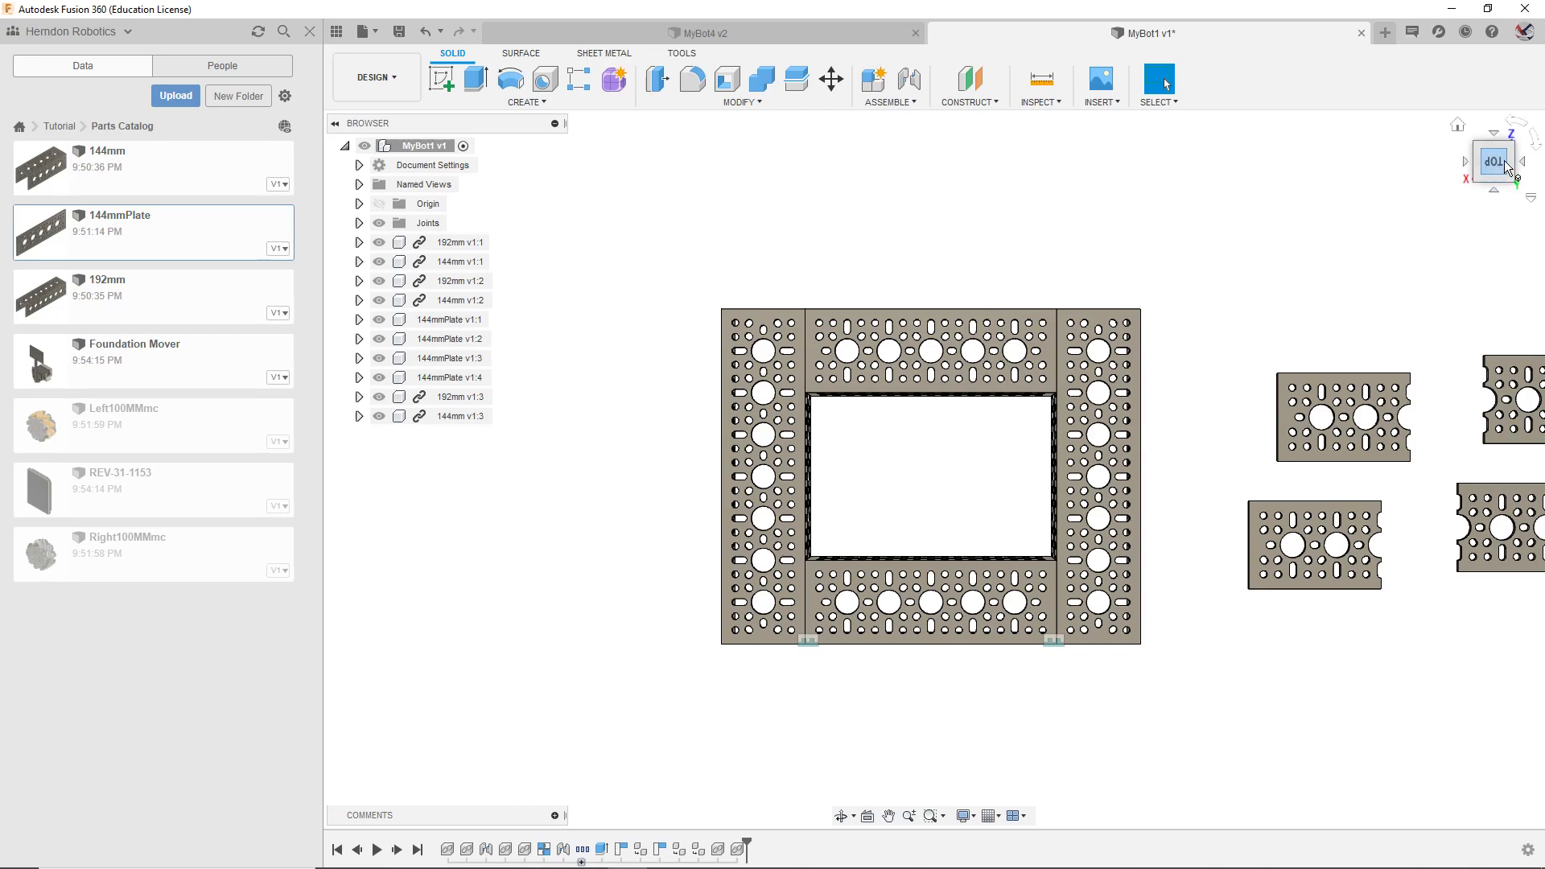
left_click_drag(1376, 419, 1242, 349)
middle_click_drag(1389, 214, 1156, 244, "shift")
scroll(1169, 396, "up", 3)
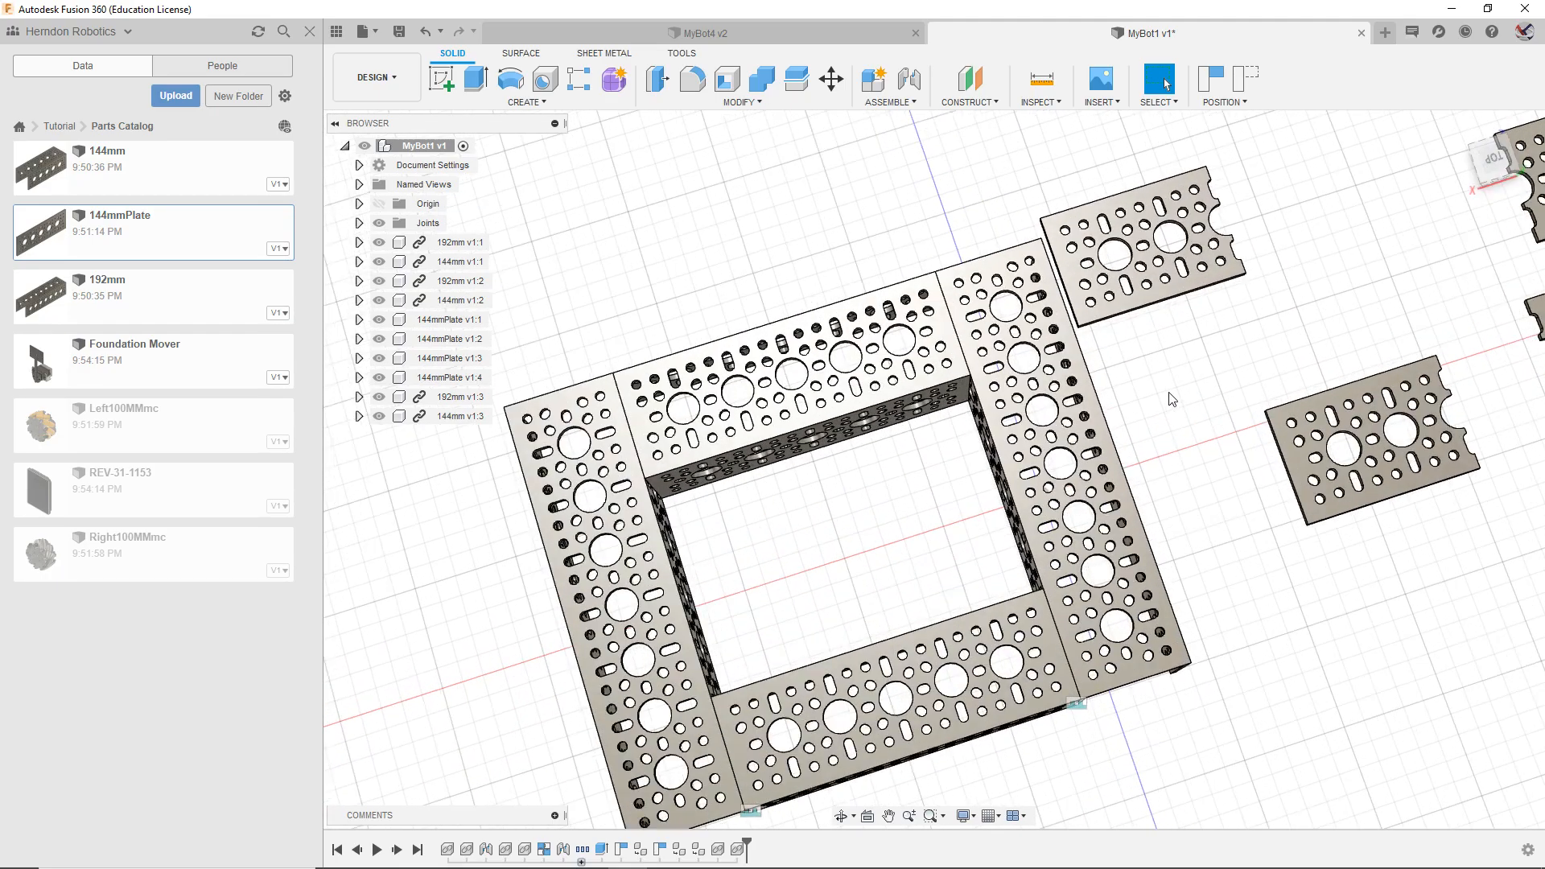
left_click_drag(1488, 160, 1538, 40)
left_click(918, 81)
left_click(854, 466)
scroll(701, 442, "up", 5)
scroll(735, 435, "up", 4)
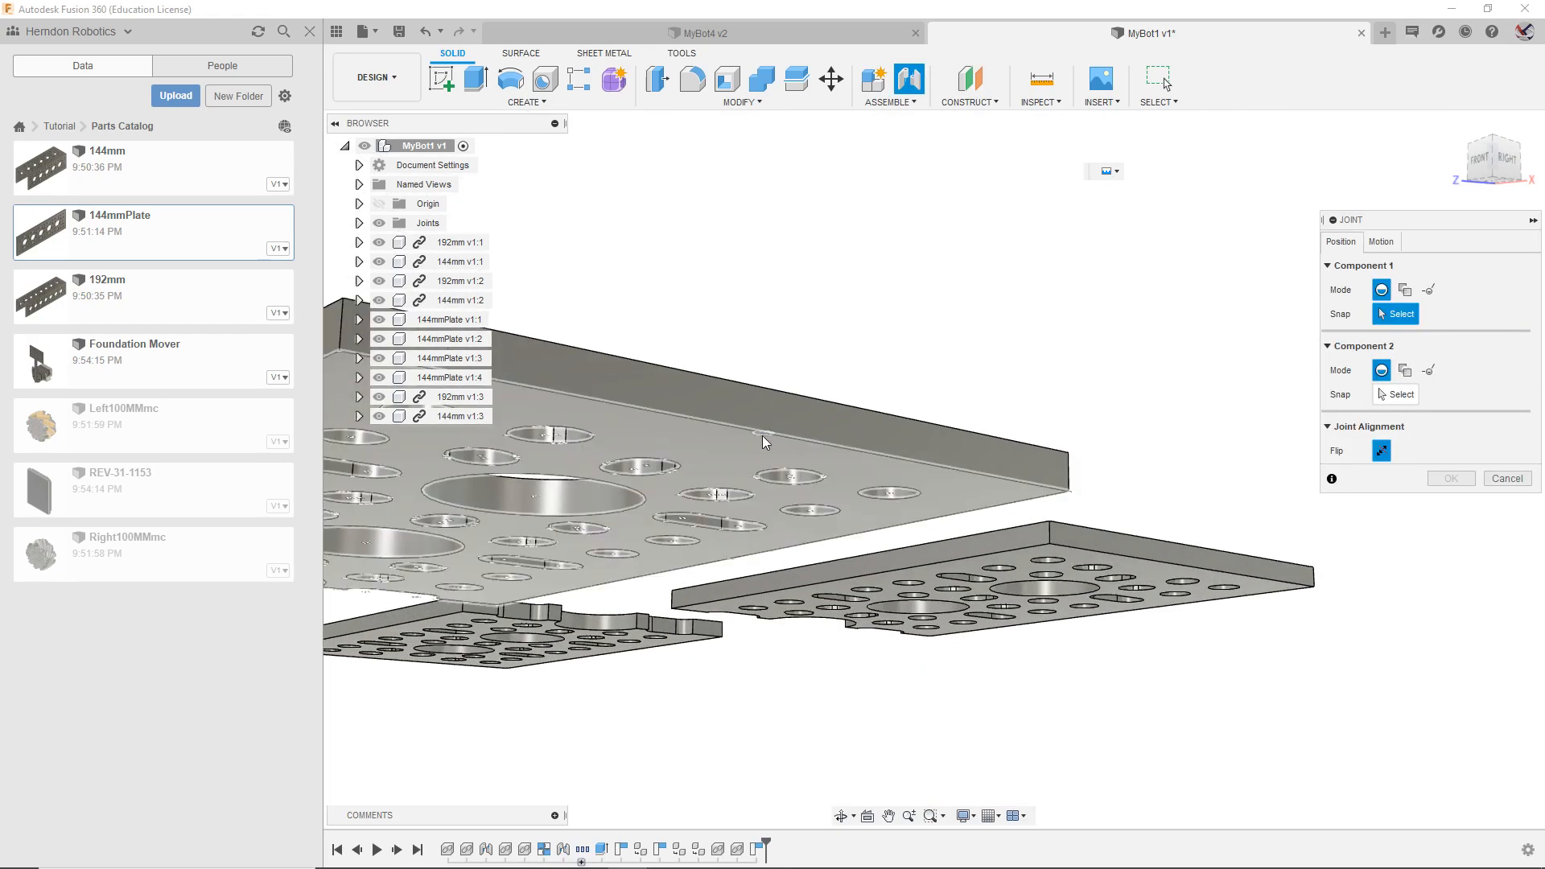
left_click(761, 440)
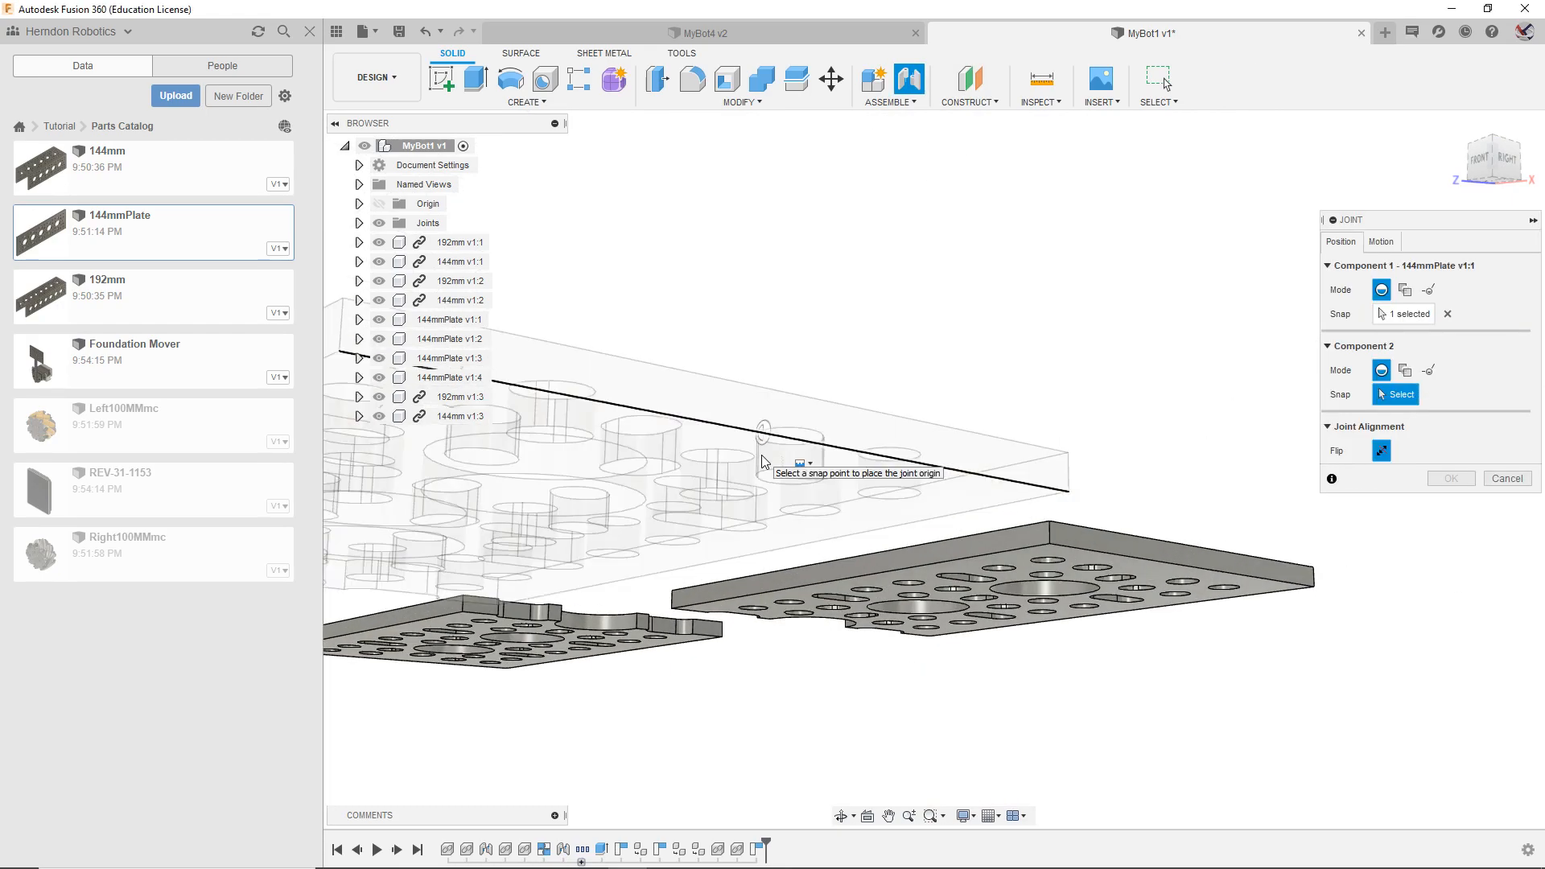
left_click(1448, 314)
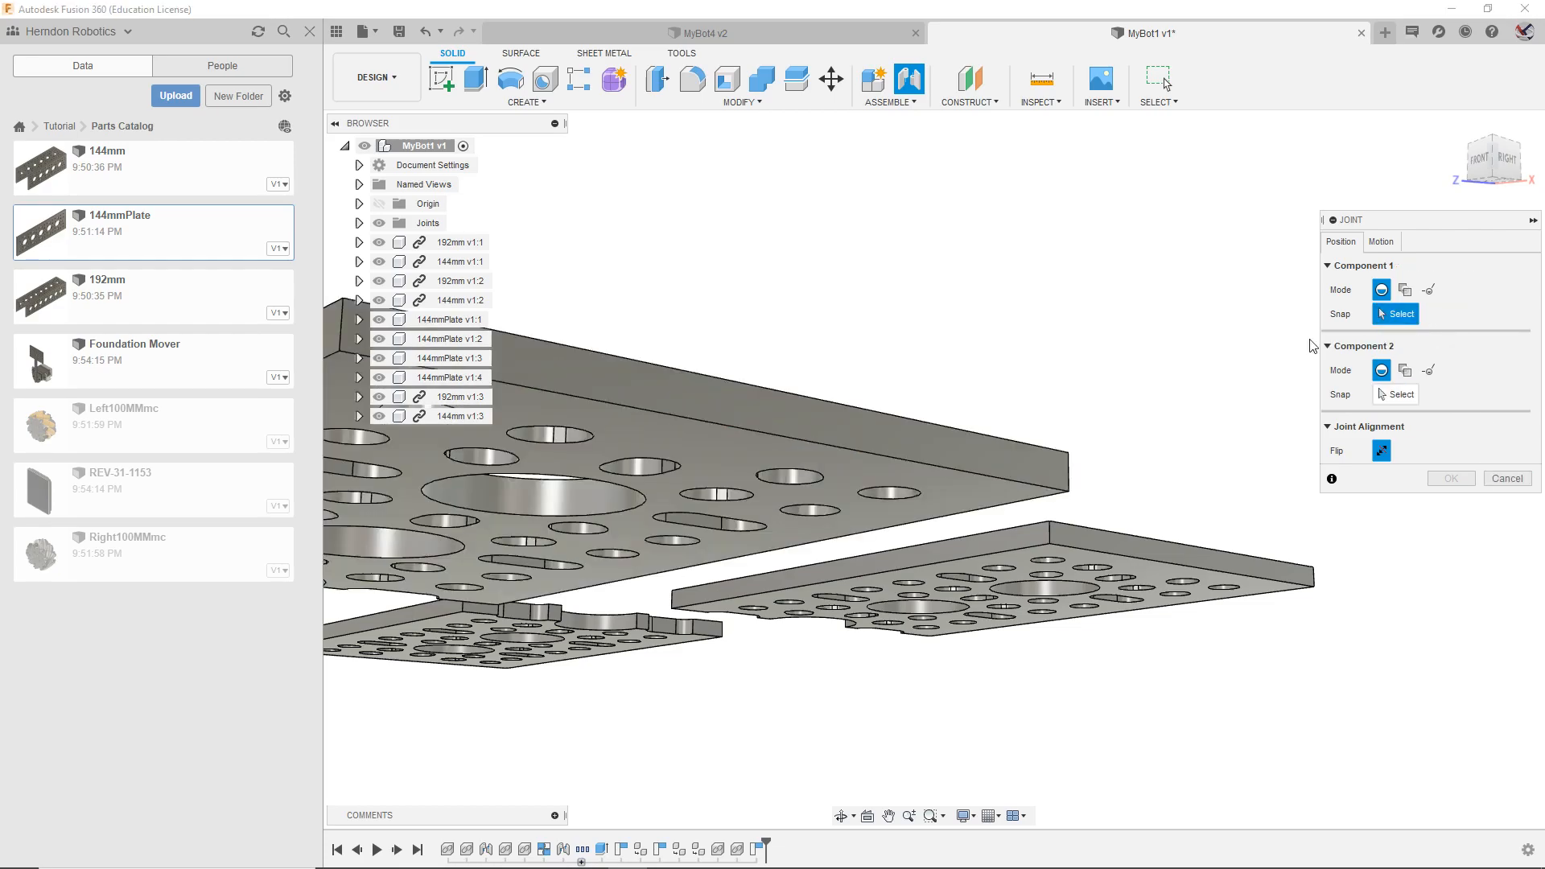
left_click(760, 438)
middle_click_drag(1115, 586, 1013, 732)
left_click_drag(1500, 165, 1445, 223)
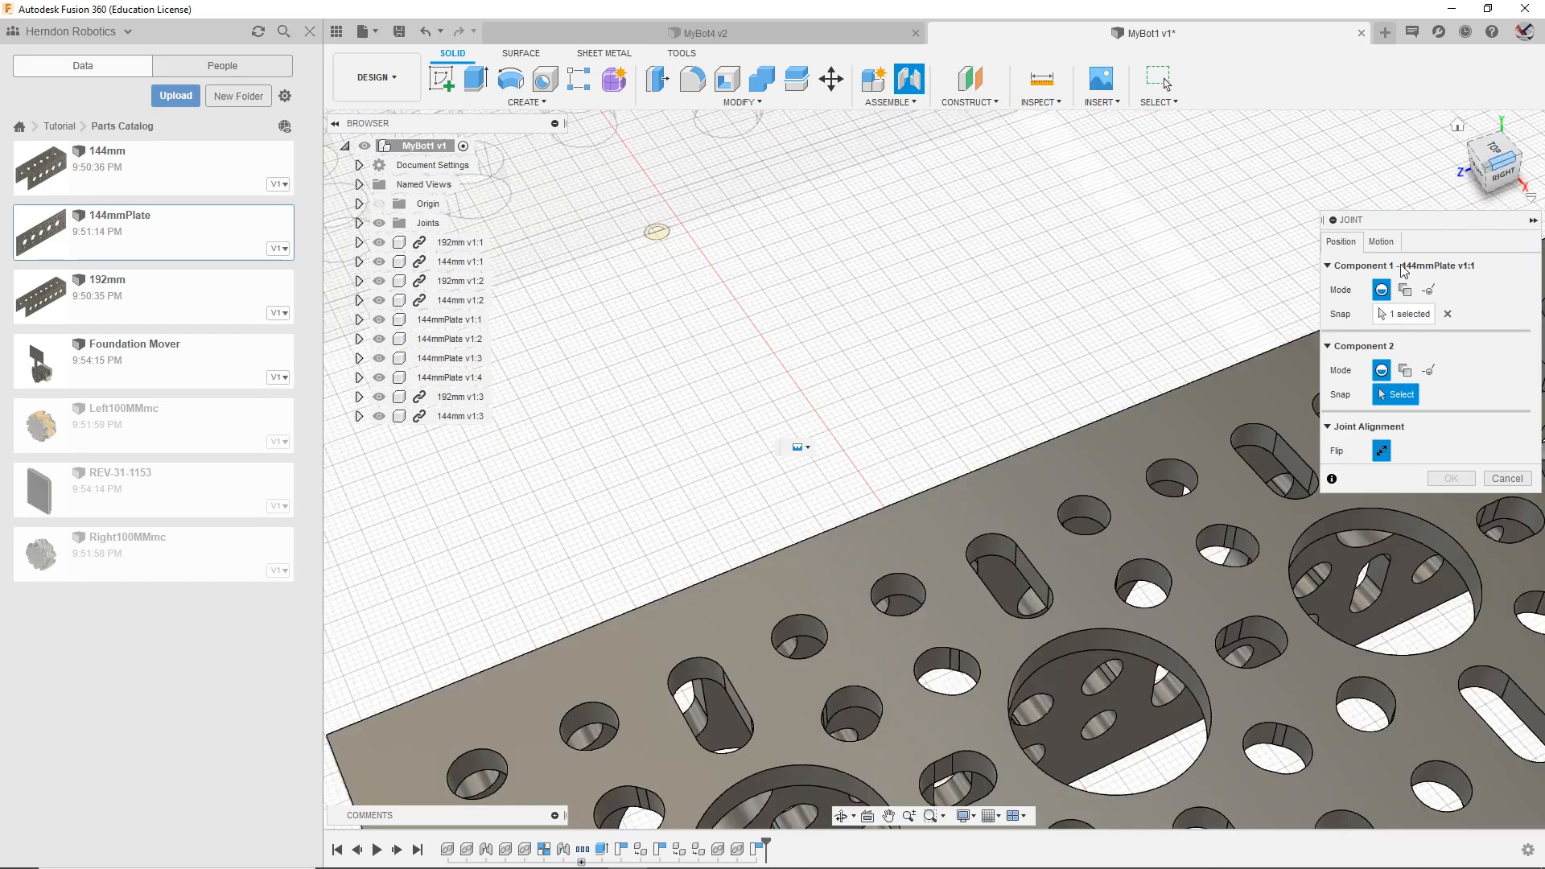
middle_click_drag(1183, 683, 863, 261)
scroll(1076, 484, "up", 3)
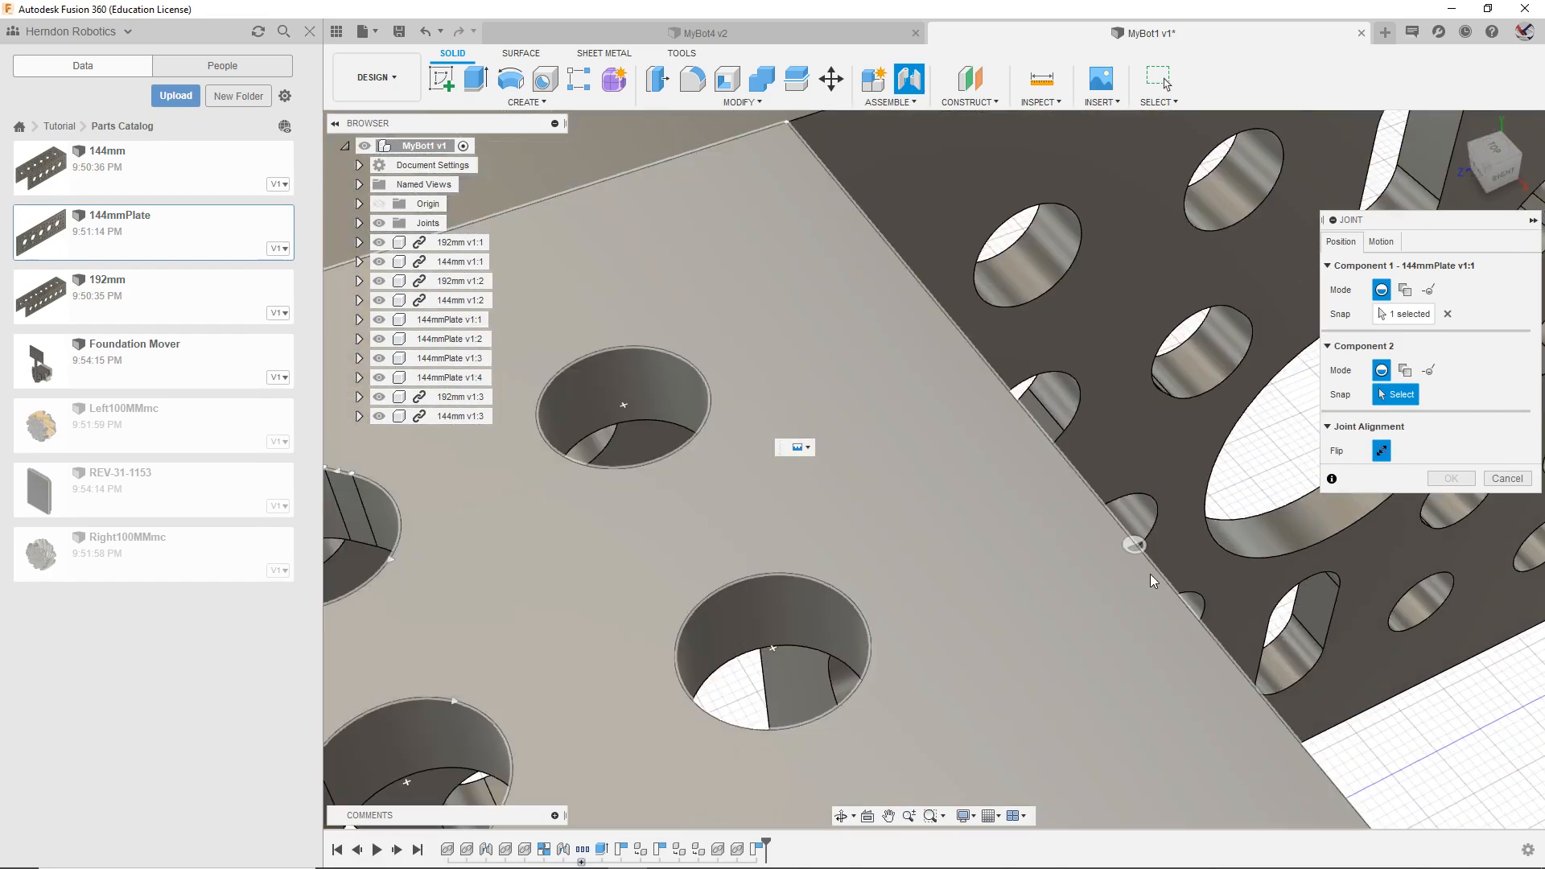
scroll(1151, 573, "down", 5)
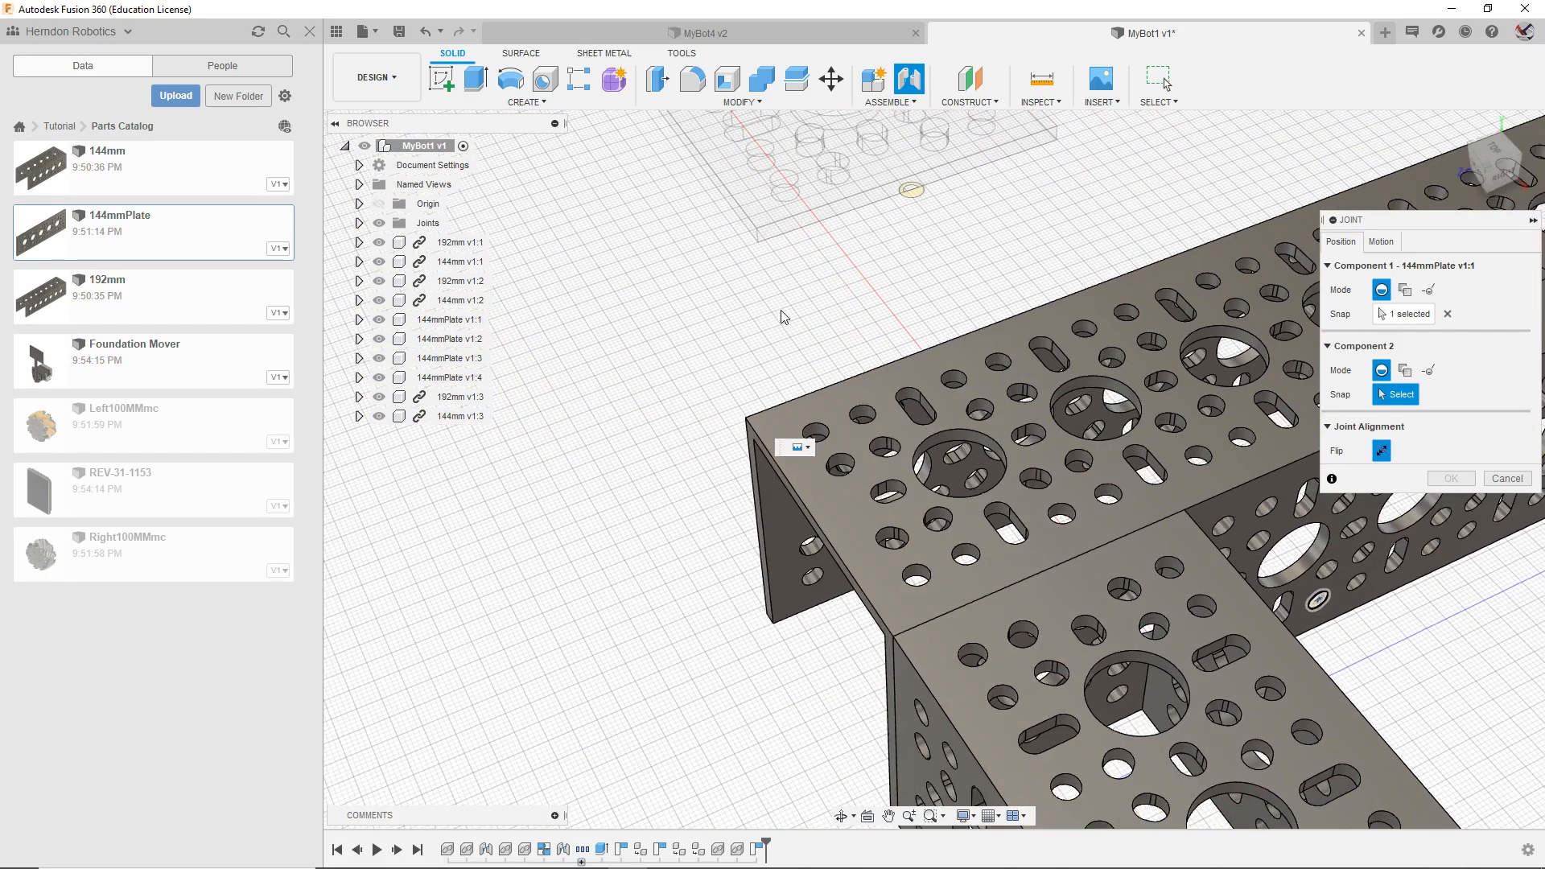
middle_click_drag(780, 311, 893, 169)
scroll(893, 169, "down", 4)
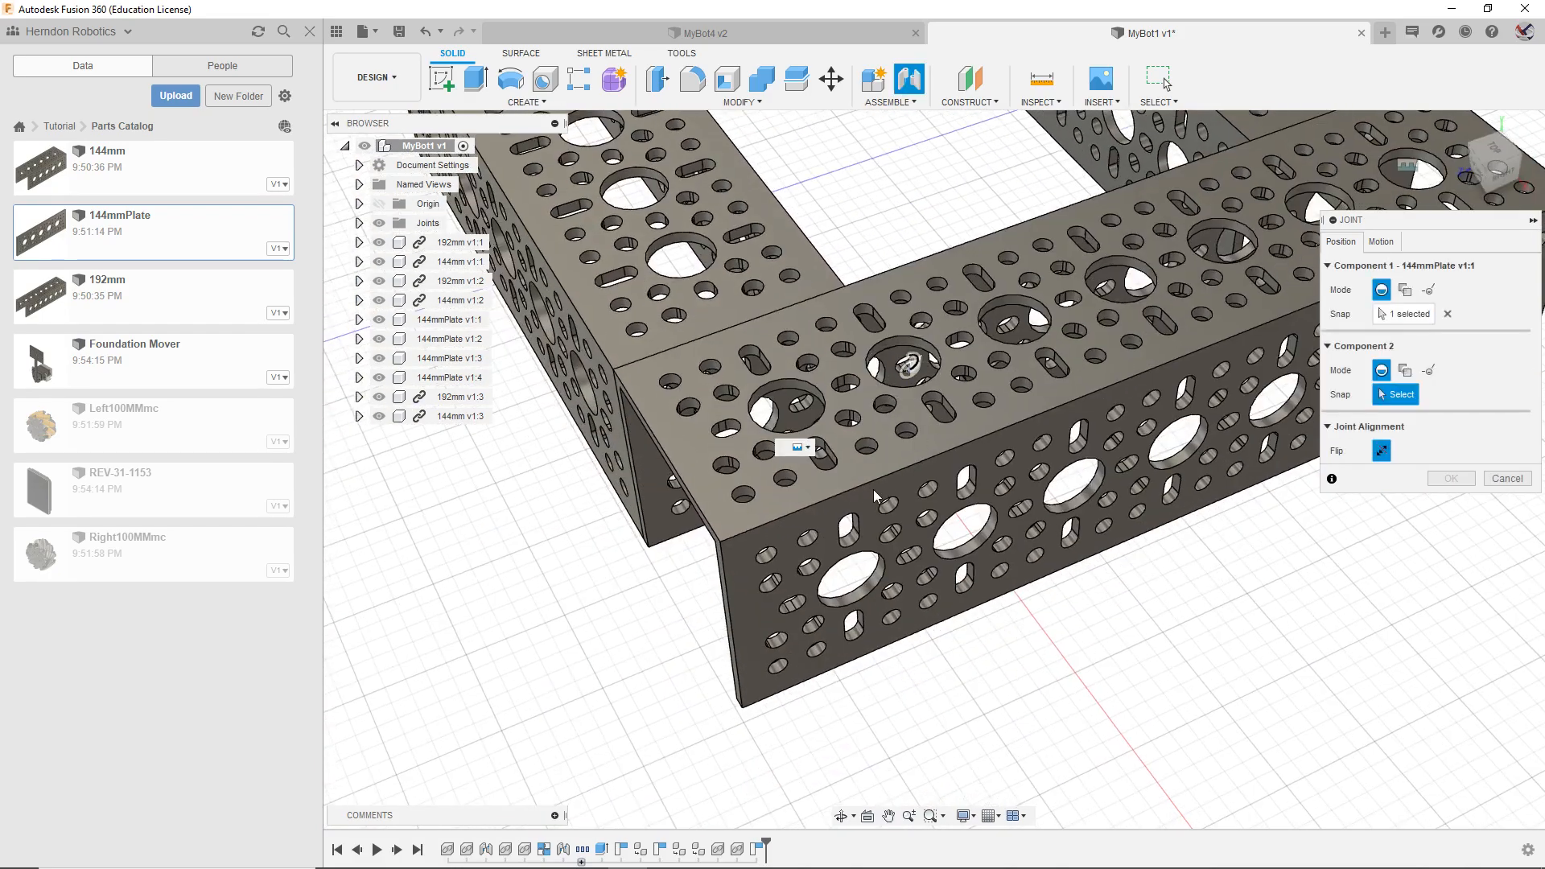
scroll(844, 496, "down", 5)
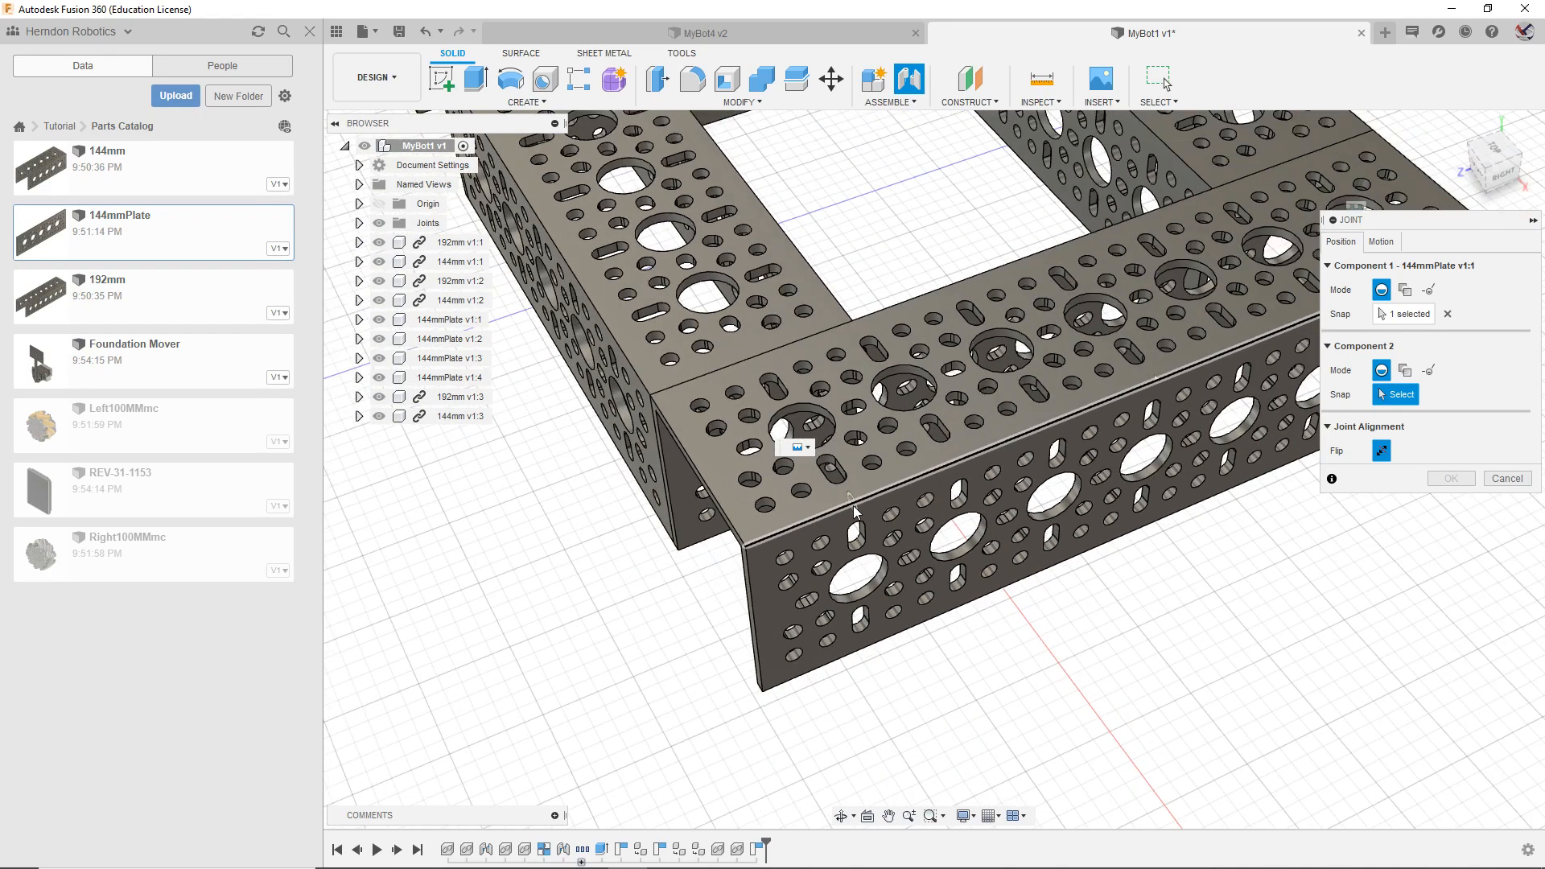
scroll(853, 500, "up", 10)
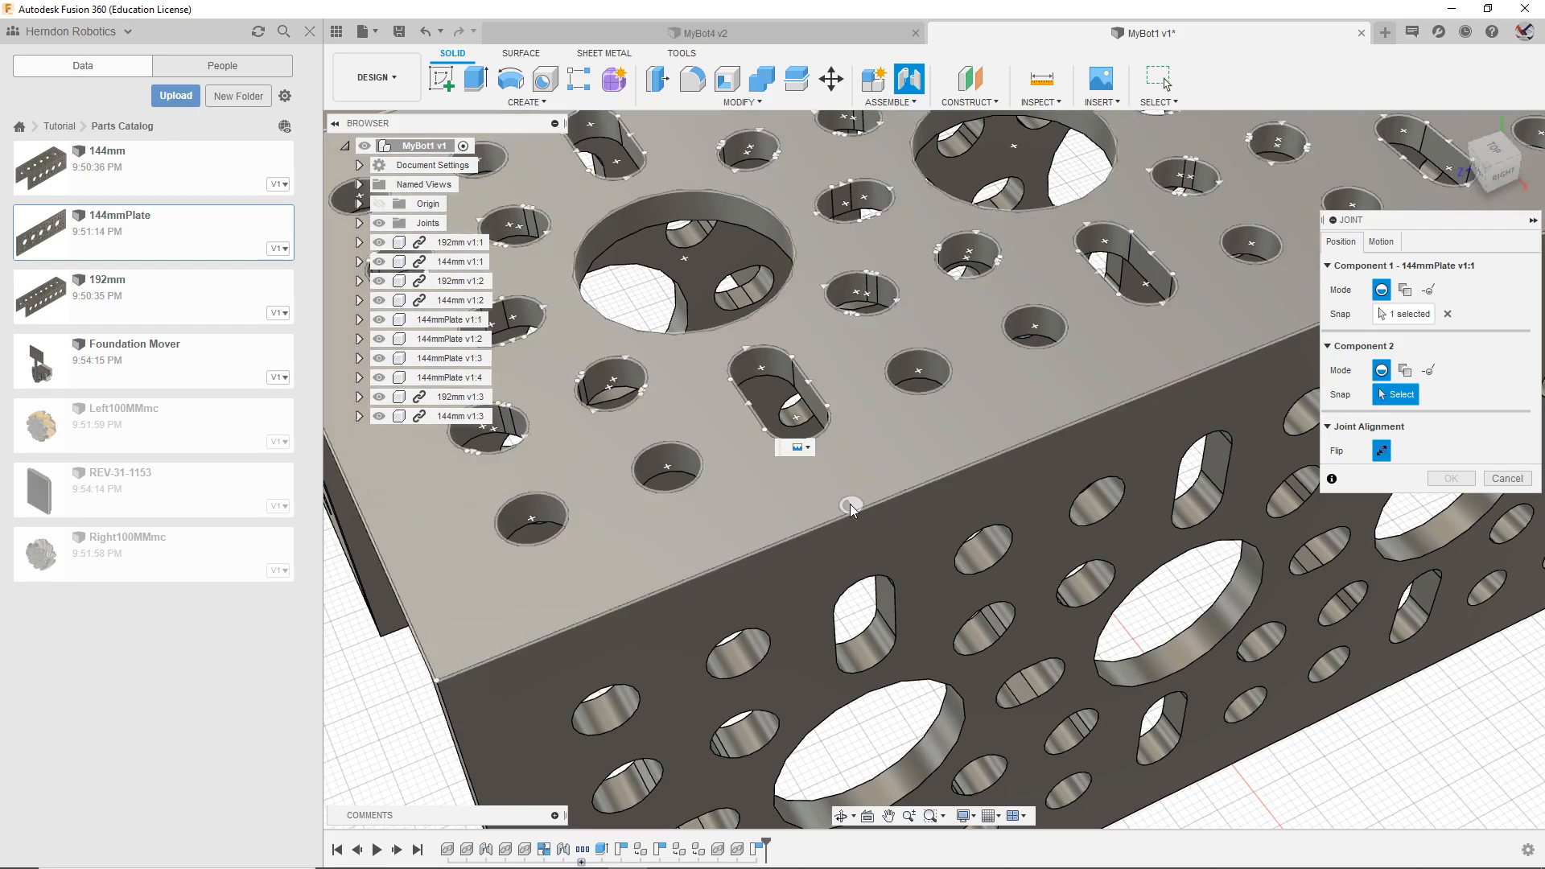
scroll(851, 506, "up", 4)
scroll(833, 524, "down", 12)
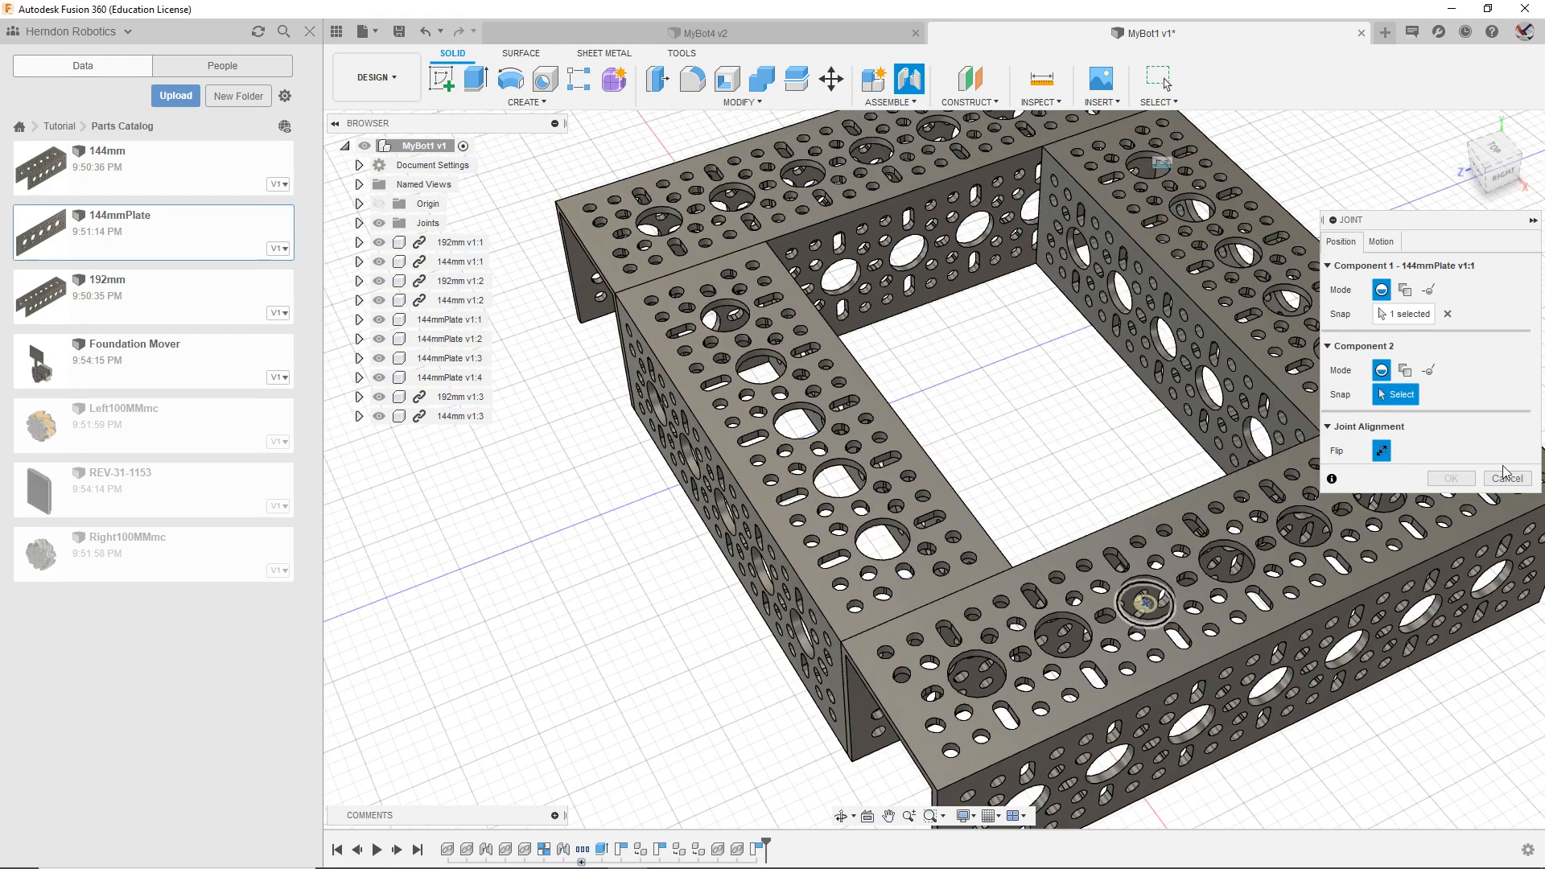
left_click(1506, 477)
Step: Capture the moved plate's position and joint its near lower corner to the outer upper corner of the 192mm channel's end
scroll(861, 434, "down", 8)
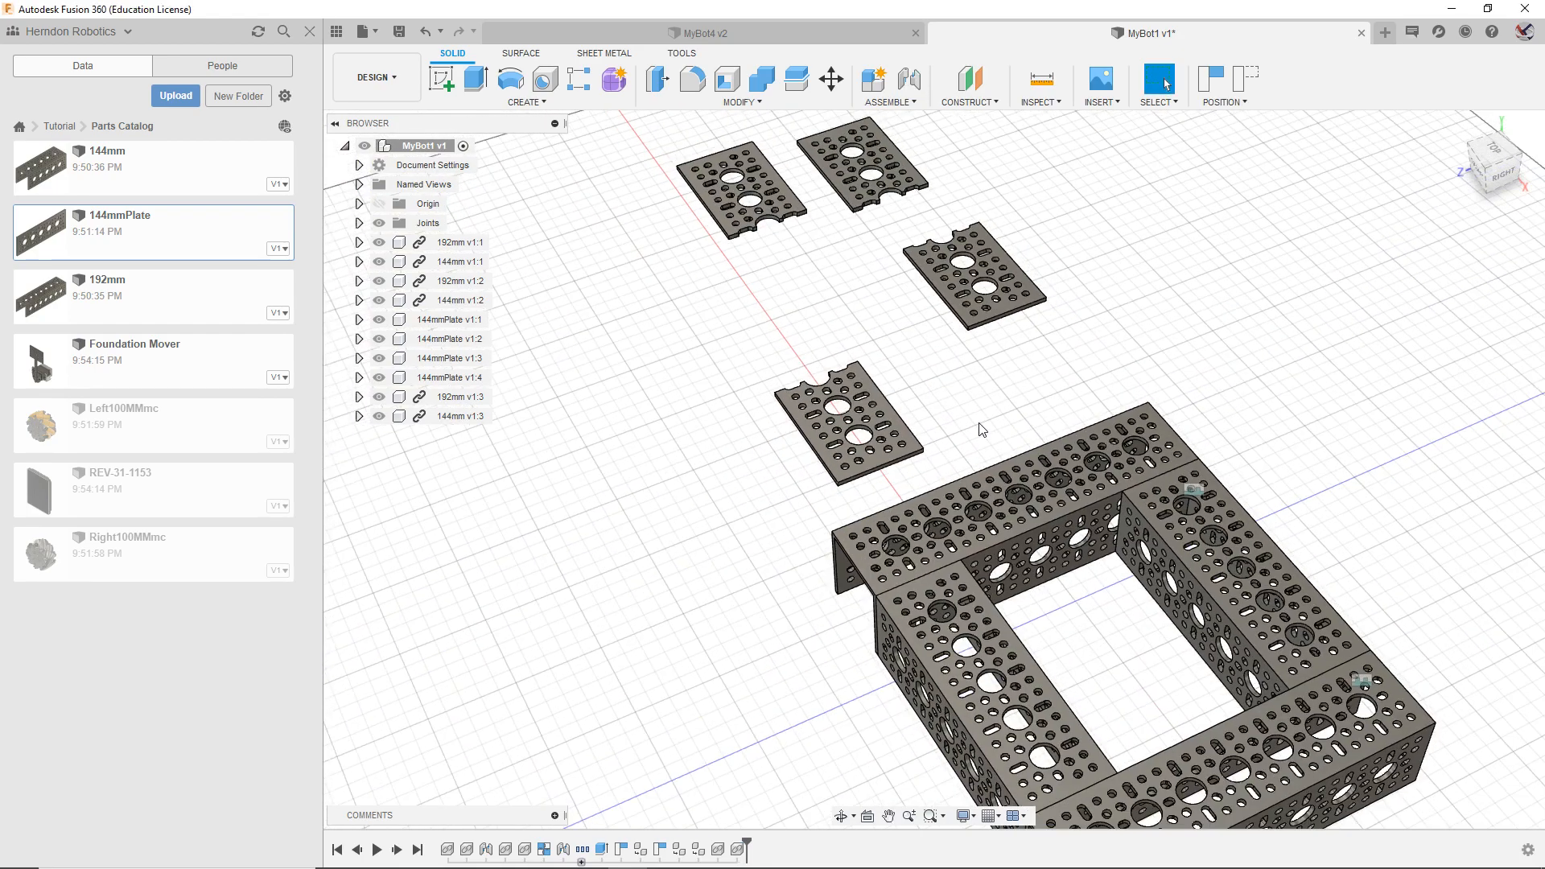
middle_click_drag(931, 466, 828, 515, "shift")
scroll(829, 515, "up", 6)
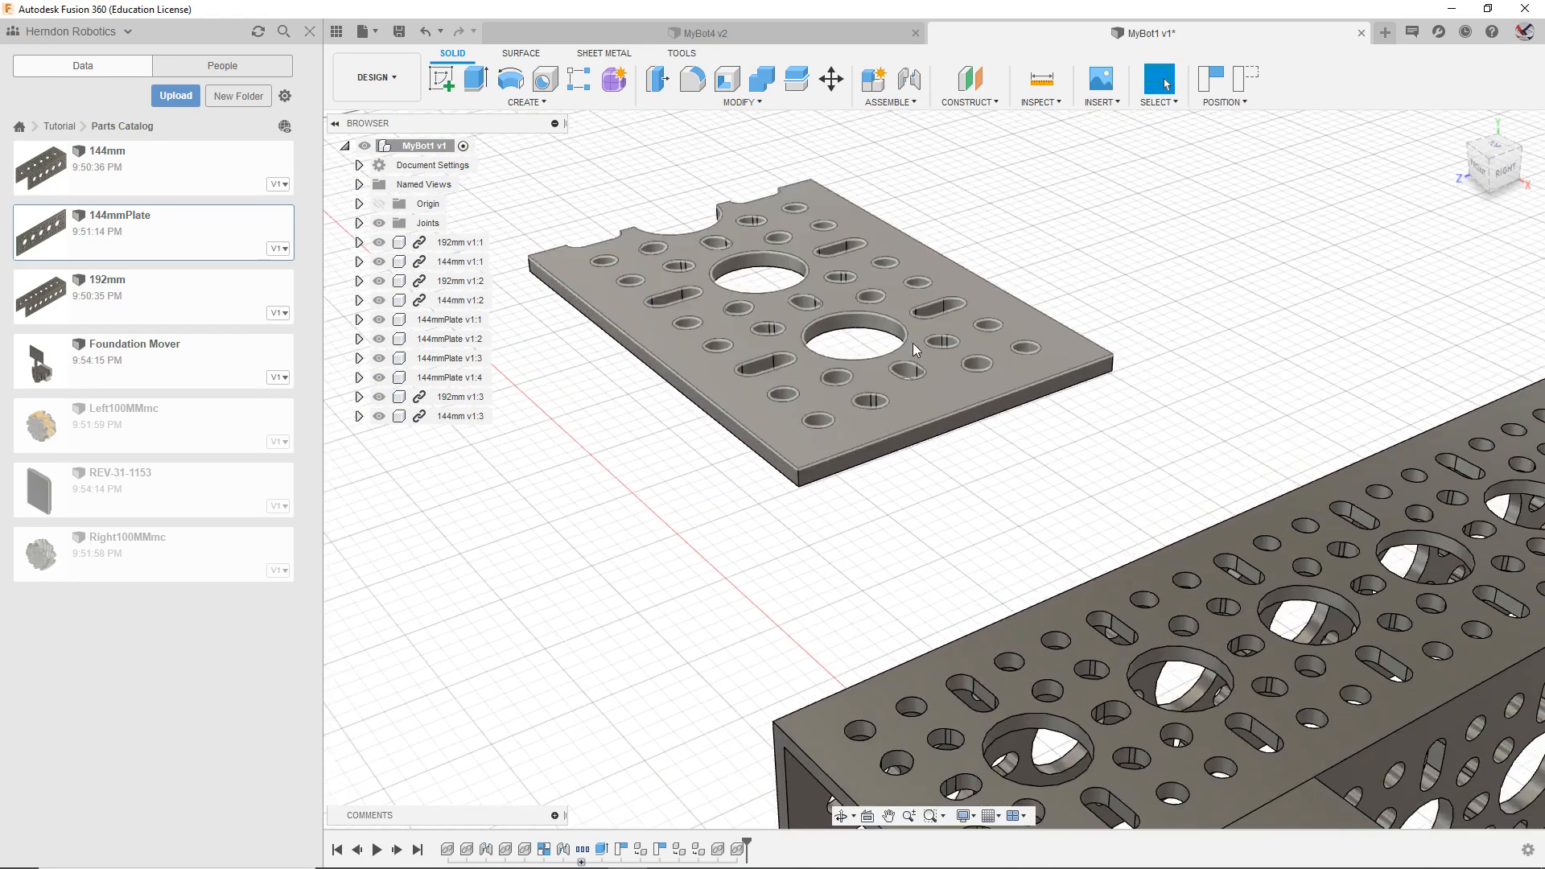
left_click(918, 81)
left_click(854, 466)
scroll(795, 495, "up", 3)
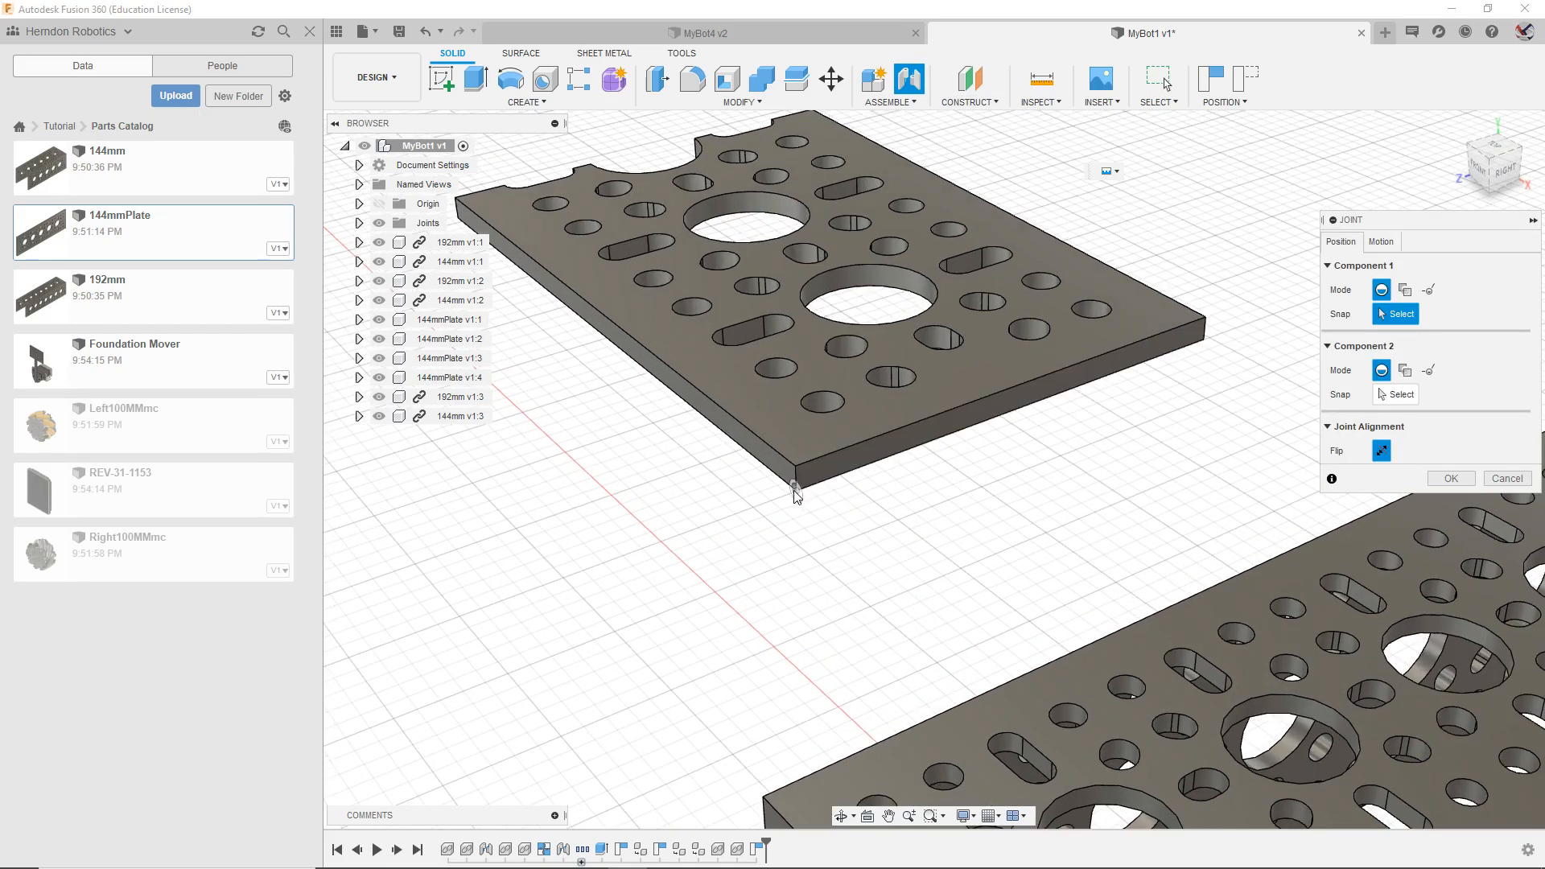
left_click(795, 491)
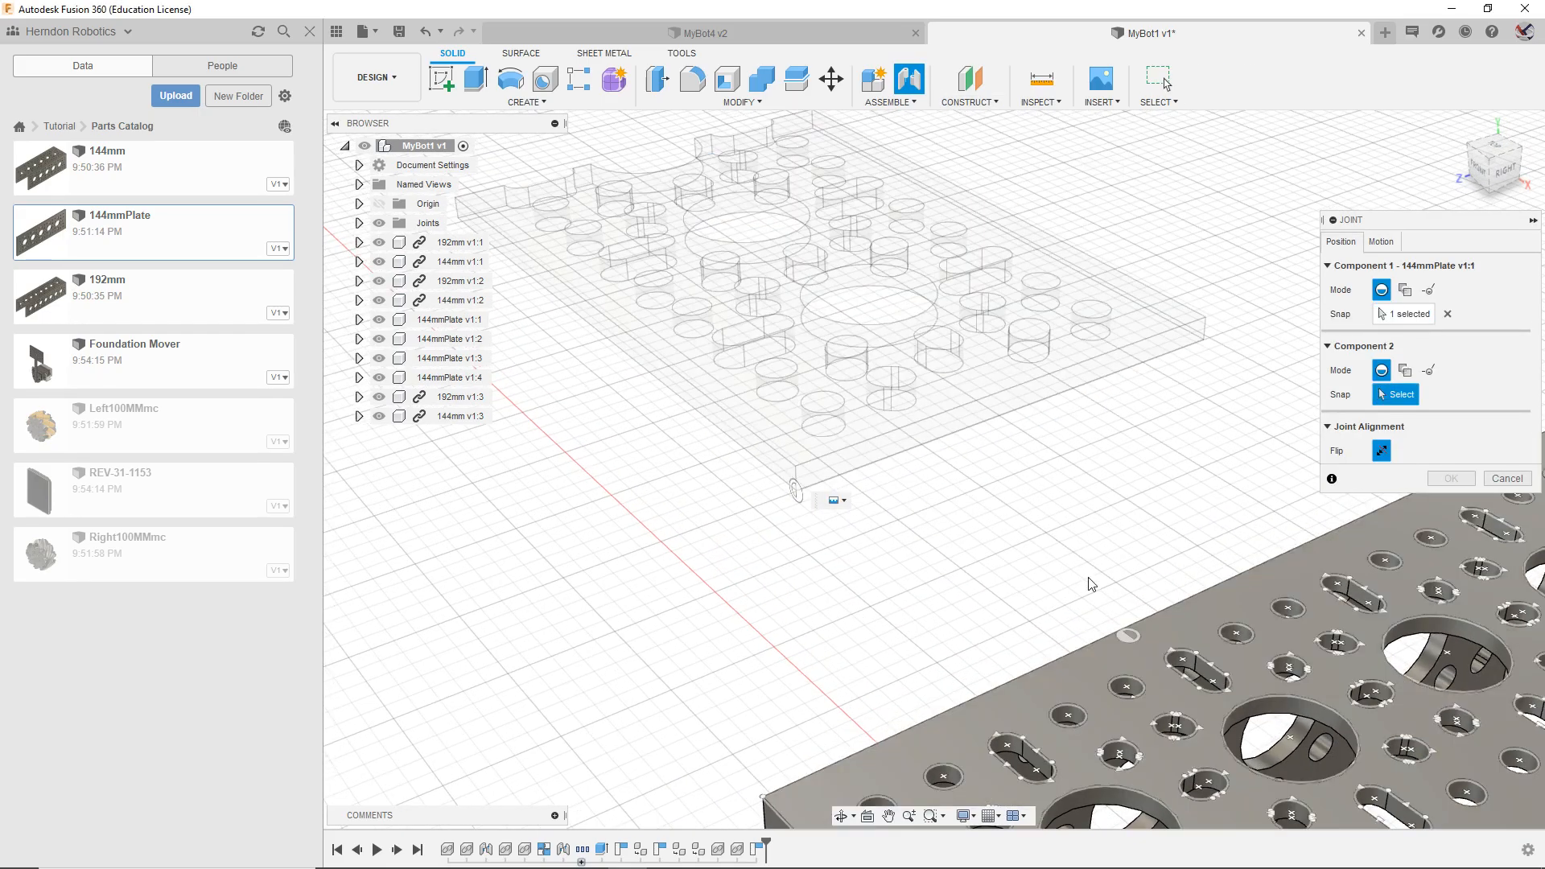
scroll(1137, 645, "up", 5)
scroll(1117, 582, "up", 6)
scroll(1181, 606, "down", 6)
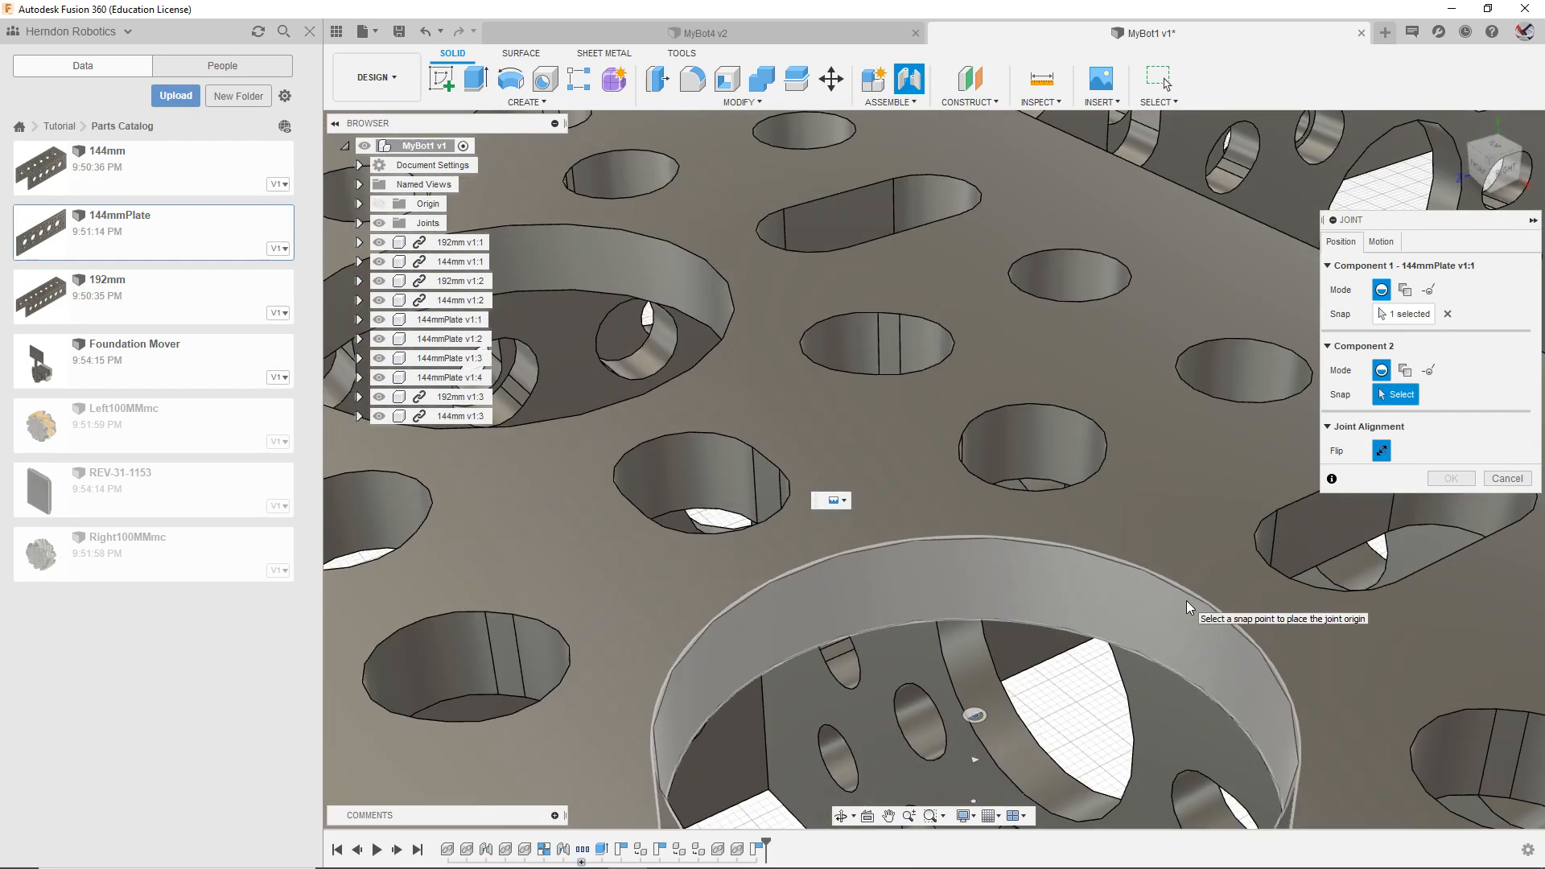
scroll(1272, 624, "down", 4)
scroll(842, 373, "up", 5)
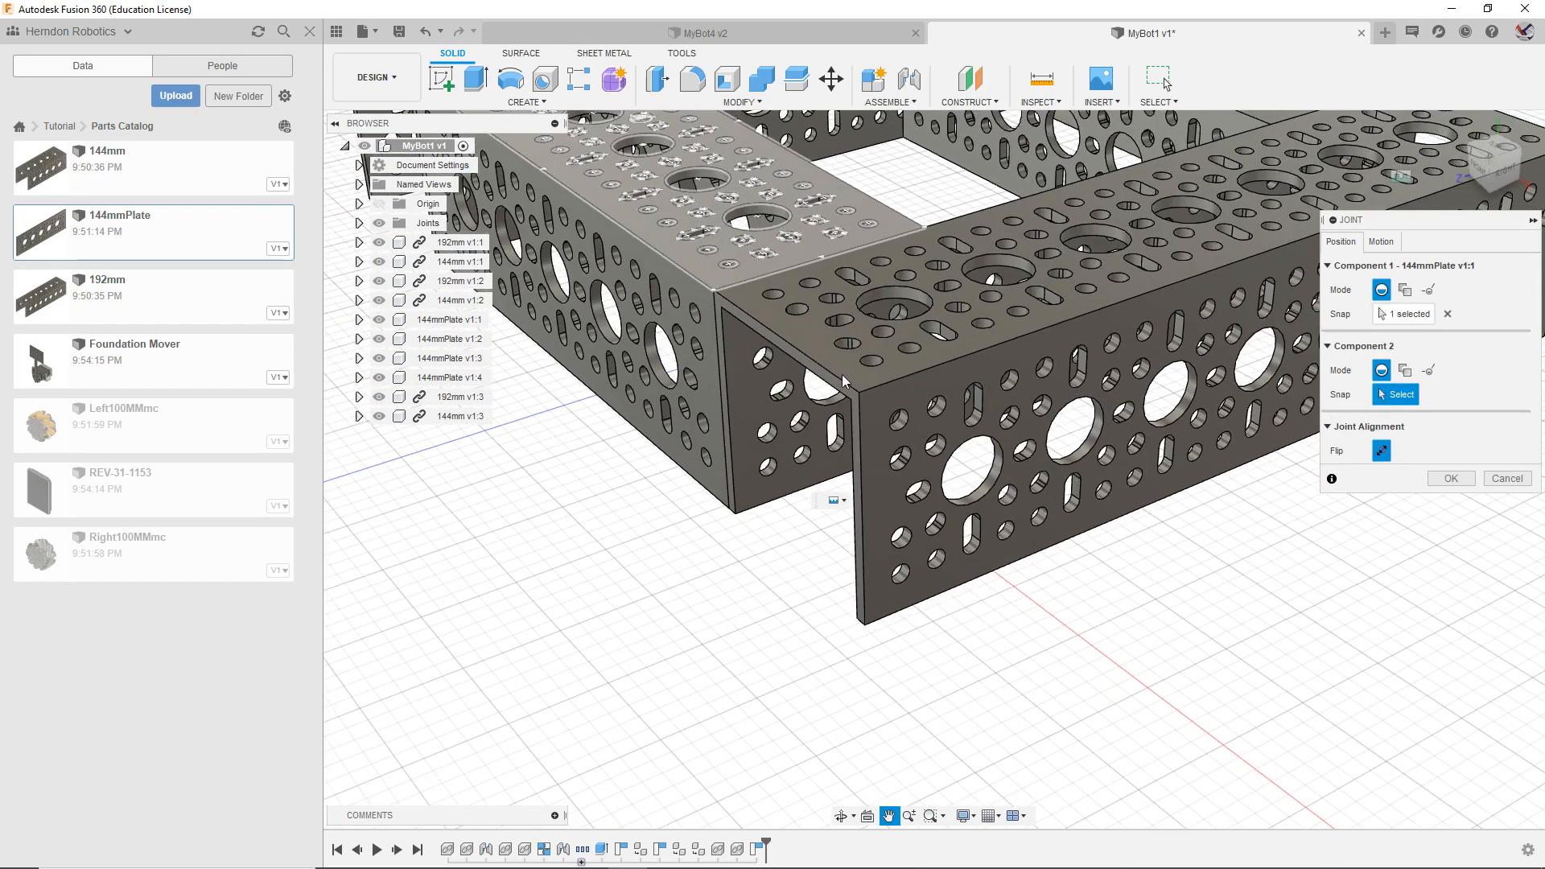
scroll(854, 394, "up", 3)
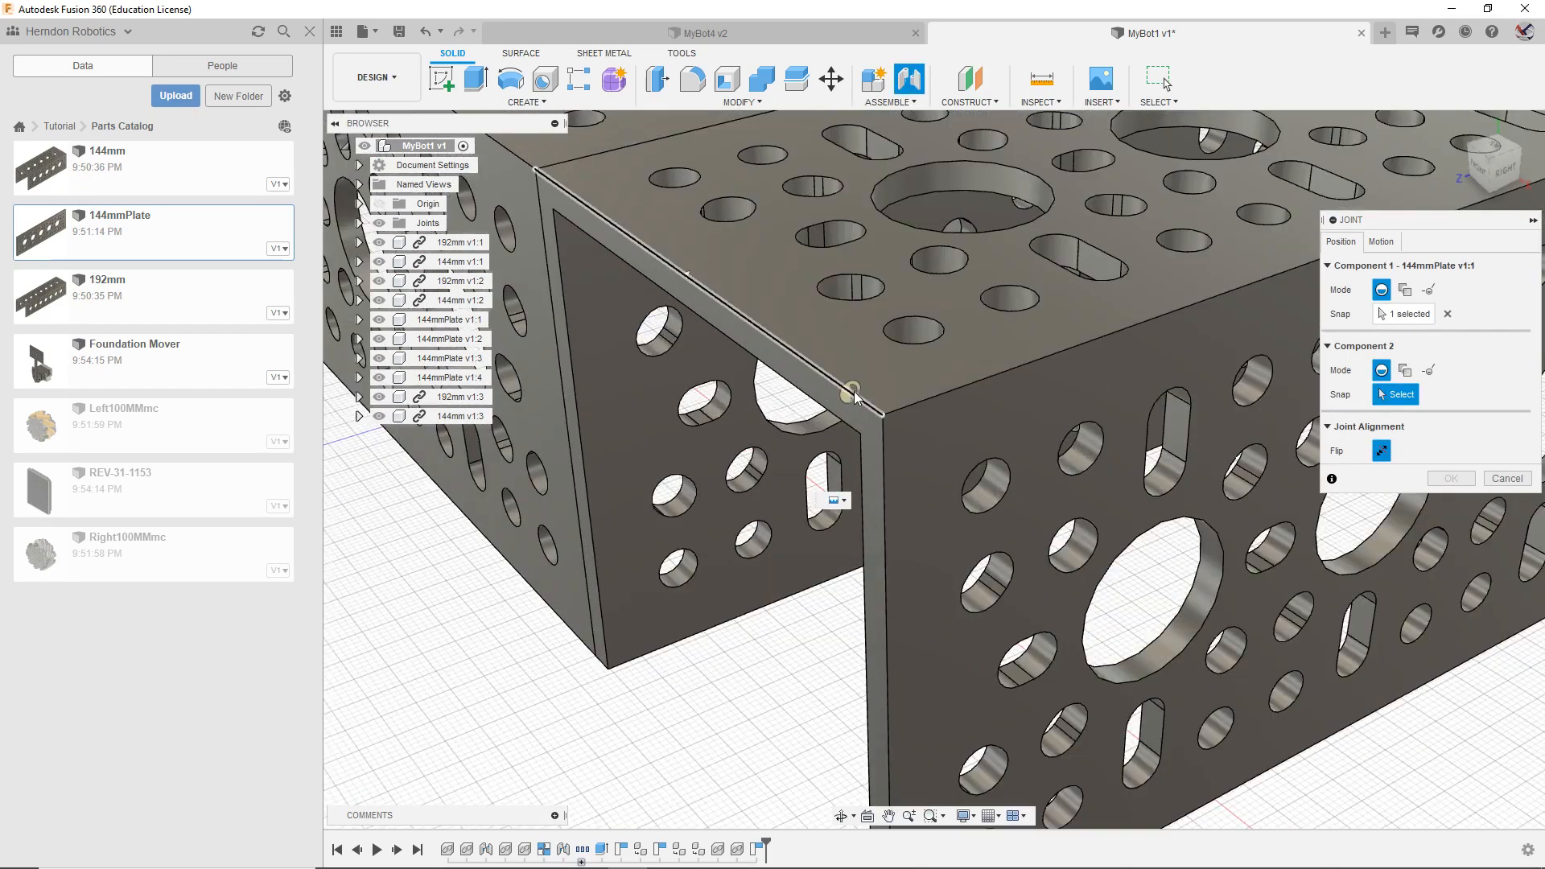
left_click(879, 430)
scroll(957, 382, "down", 5)
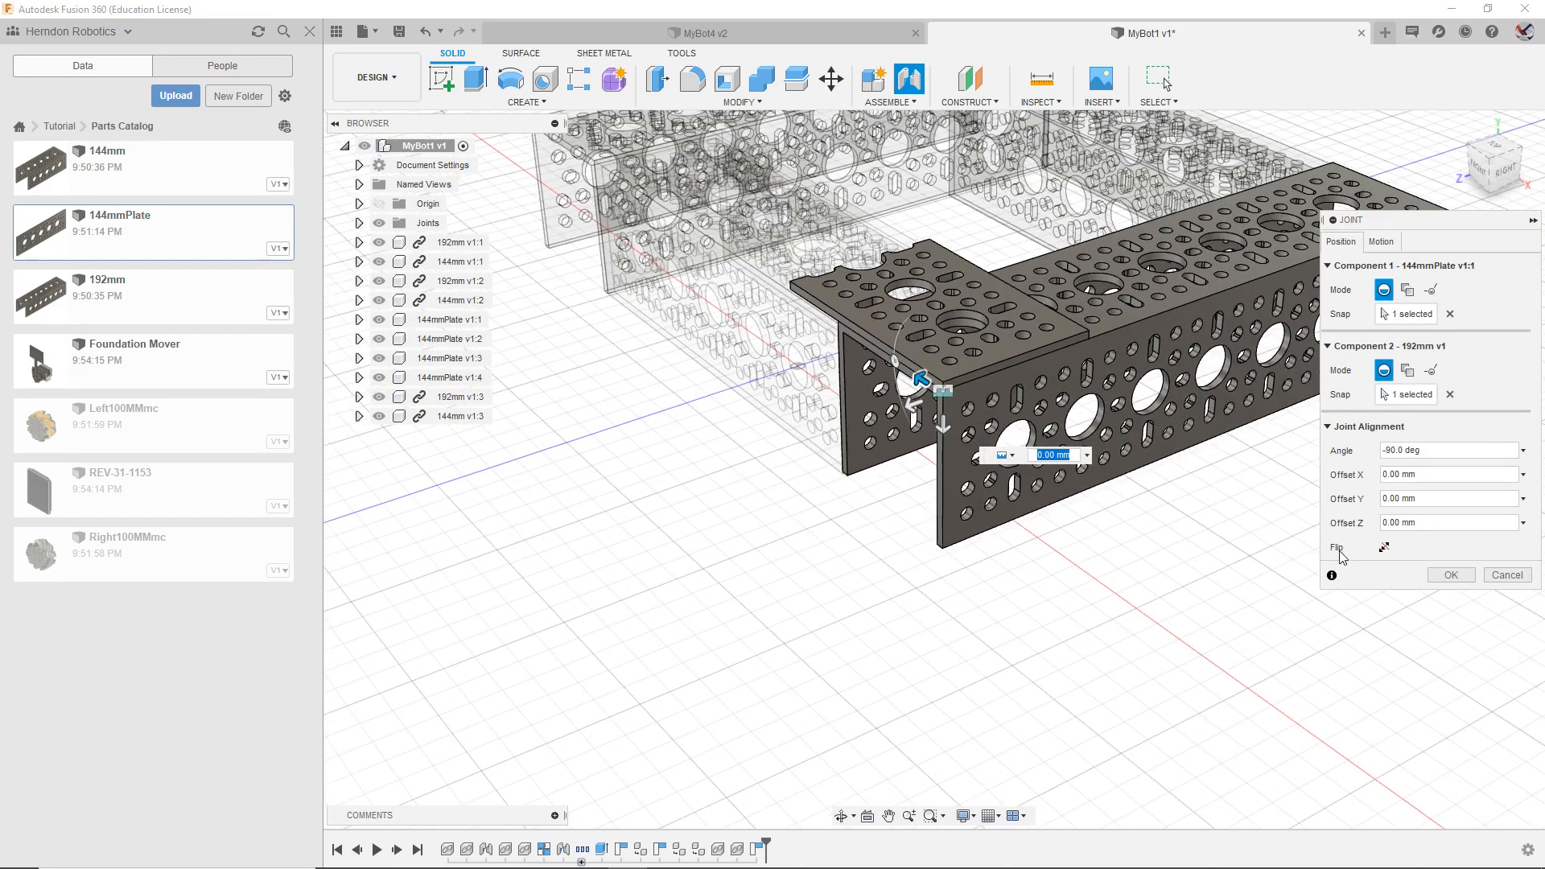
left_click(1448, 575)
Step: Move the jointed frame clear of the overlapping channel copies and delete the duplicates 192mm v1:3 and 144mm v1:3
scroll(1249, 525, "up", 5)
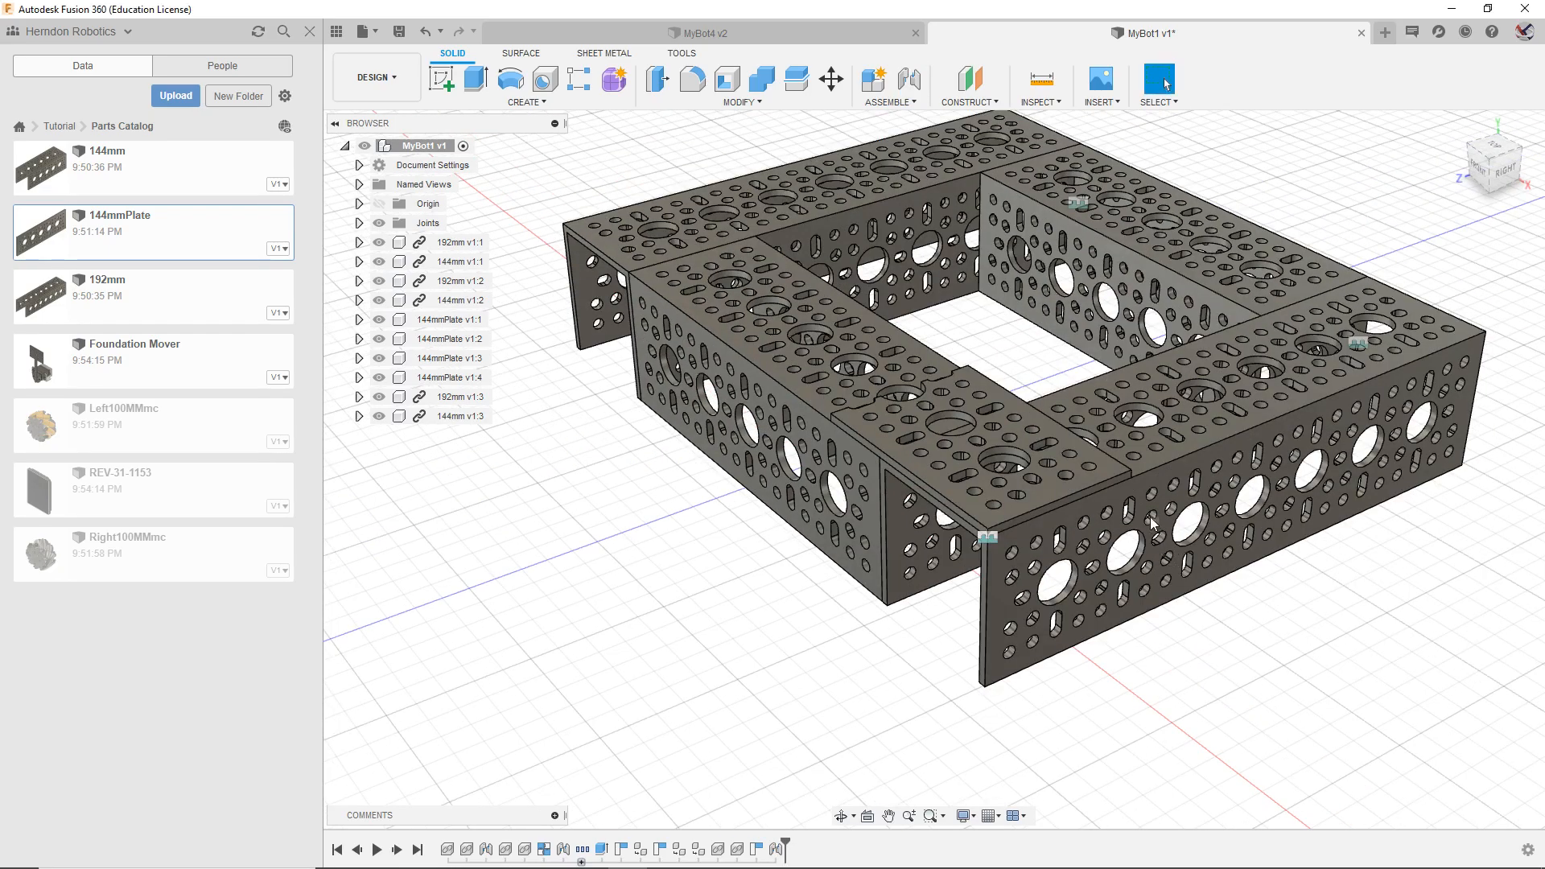
left_click_drag(1245, 519, 1521, 695)
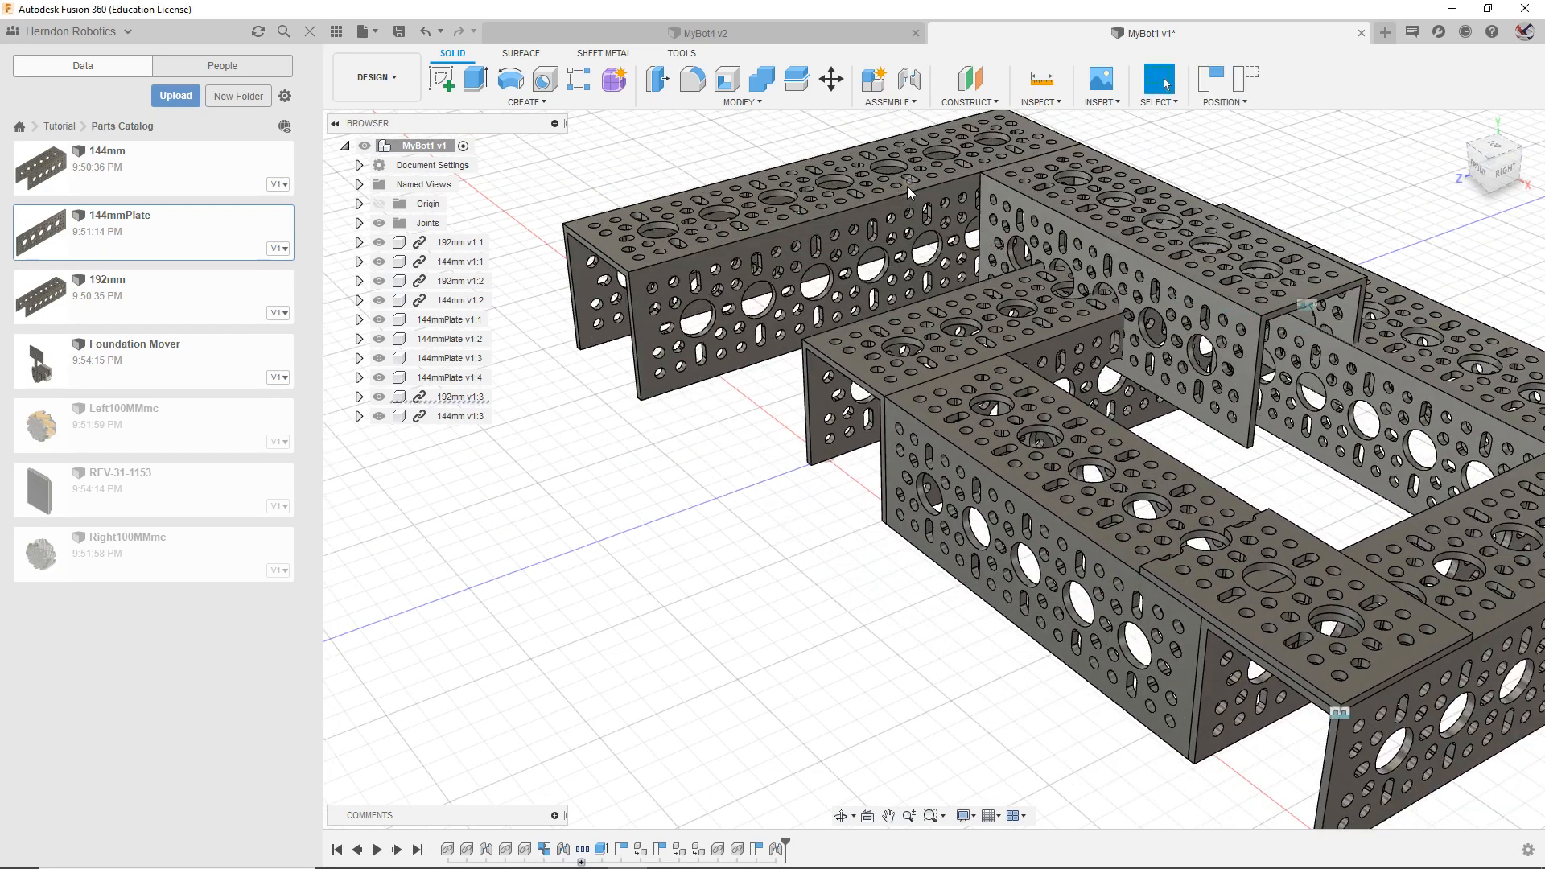
left_click(1083, 230)
left_click(867, 214, "ctrl")
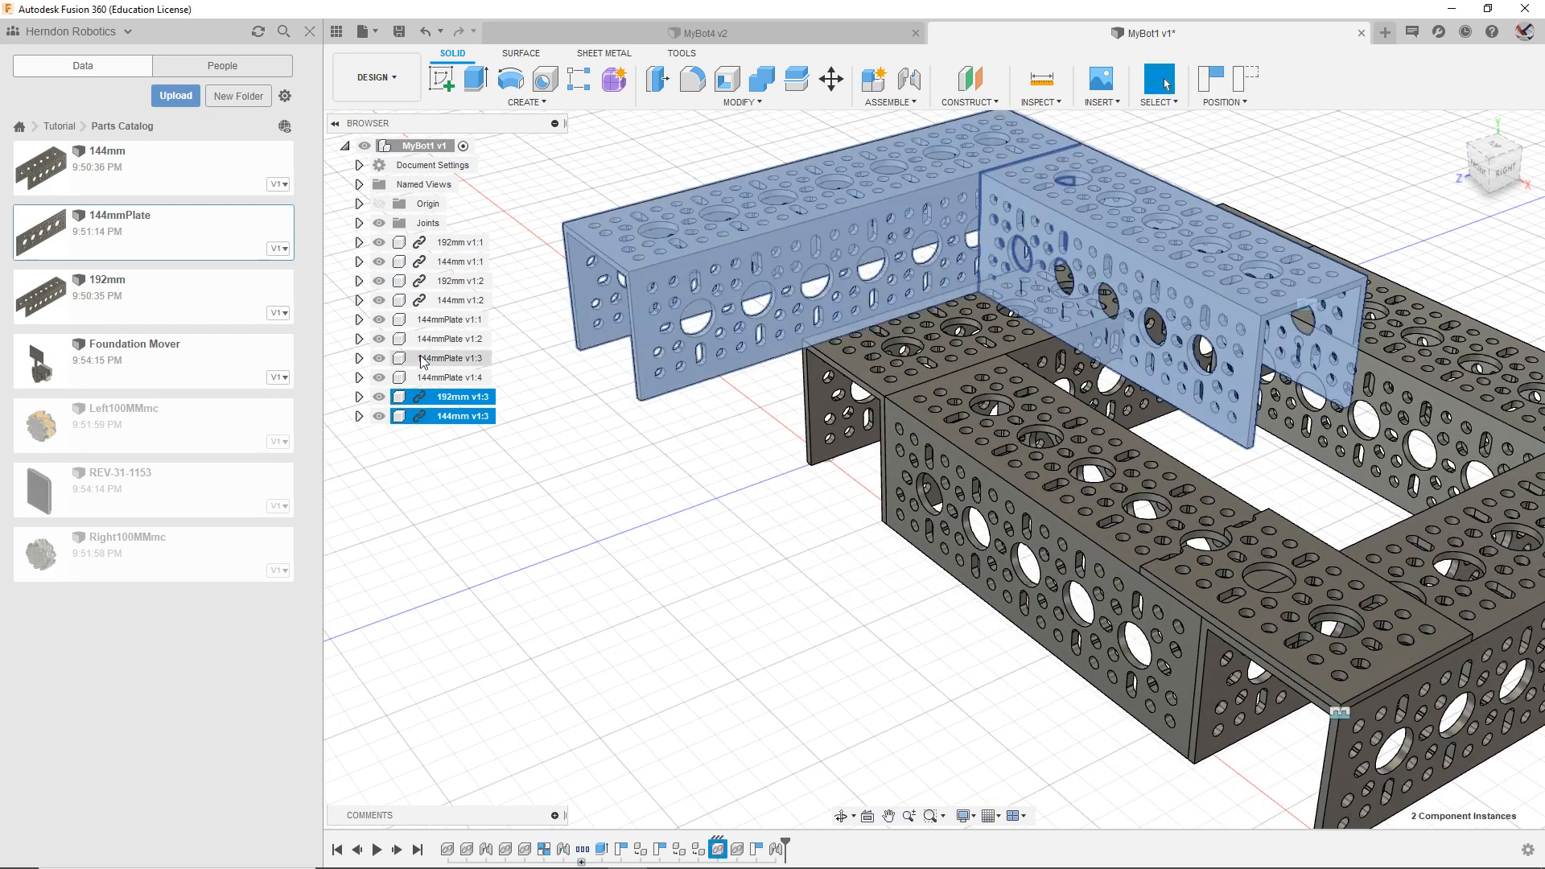
key("Delete")
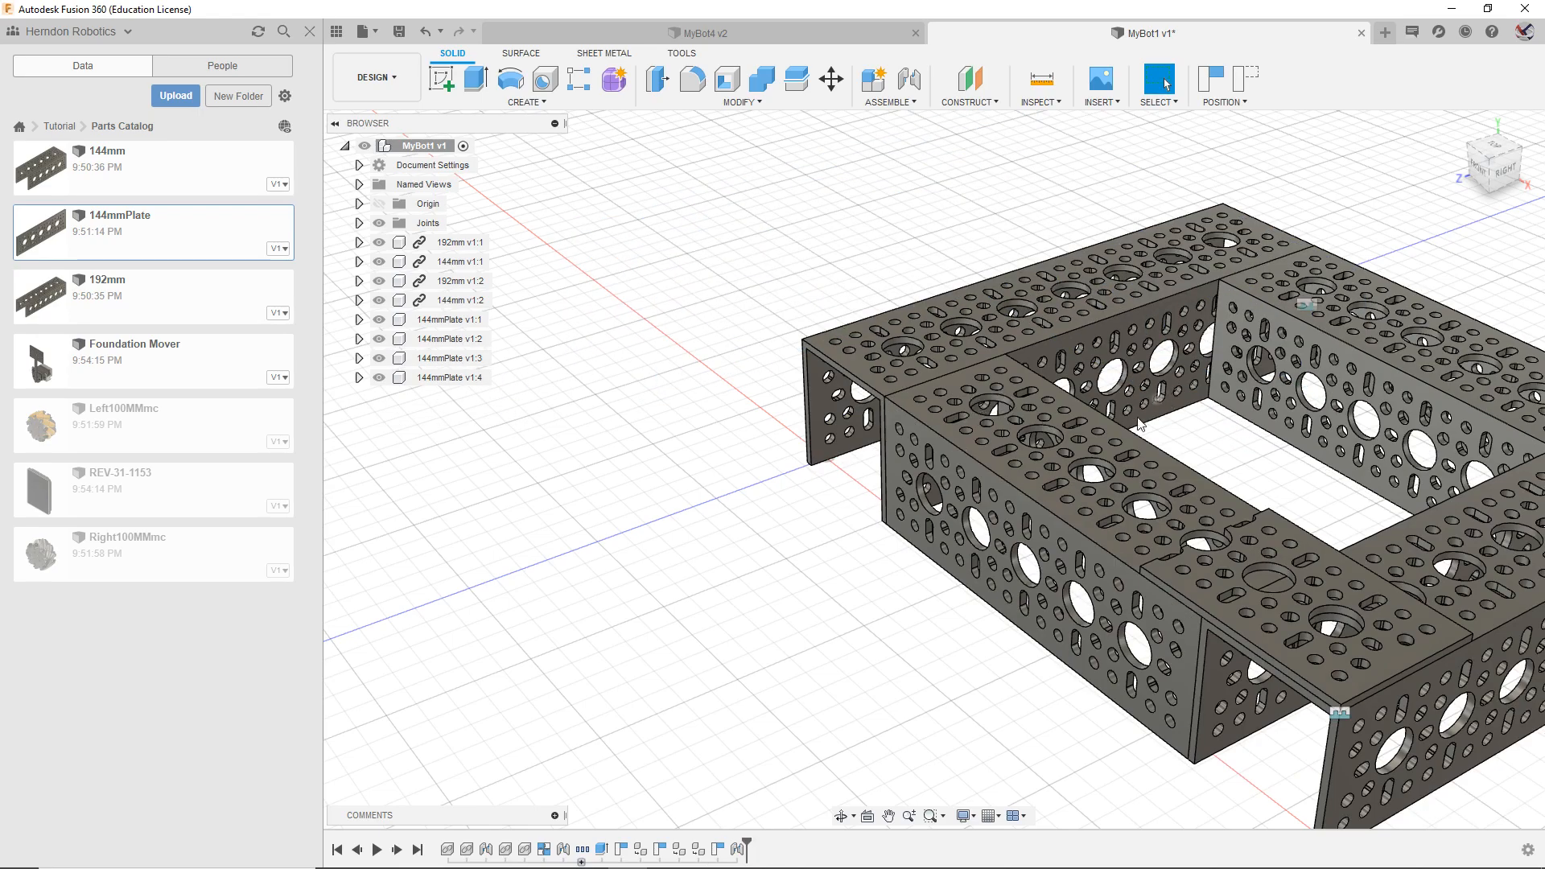
scroll(892, 442, "down", 5)
left_click_drag(1493, 165, 1435, 207)
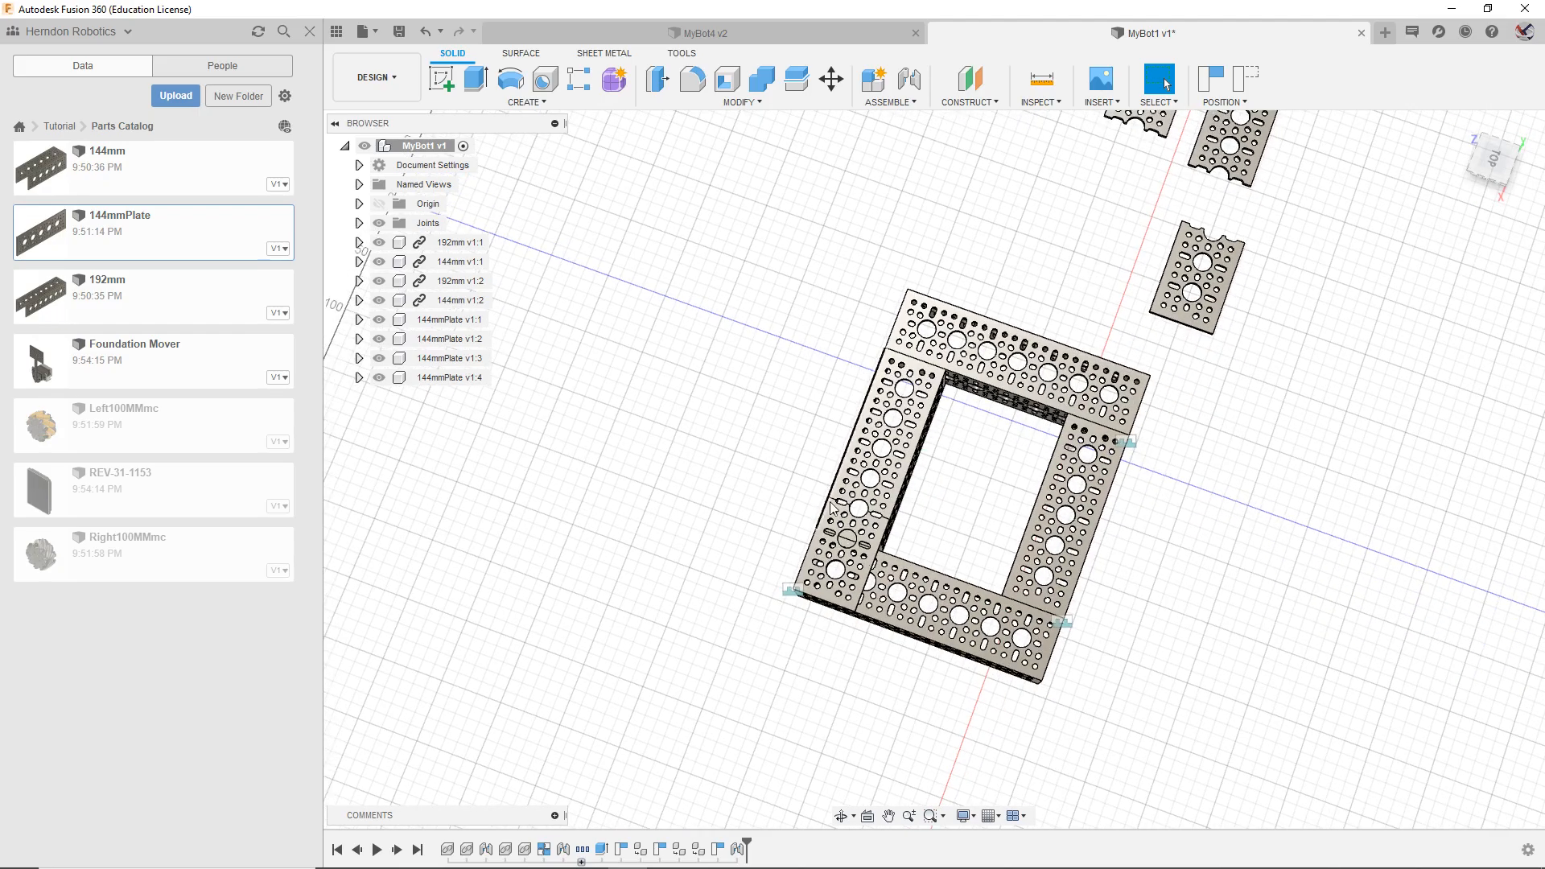
Step: Capture the moved frame's position and choose the nearest loose plate's underside outer corner as the first snap of a joint
middle_click_drag(1290, 346, 1050, 447)
left_click_drag(1491, 161, 1469, 96)
middle_click_drag(1222, 298, 1224, 359)
scroll(931, 391, "down", 2)
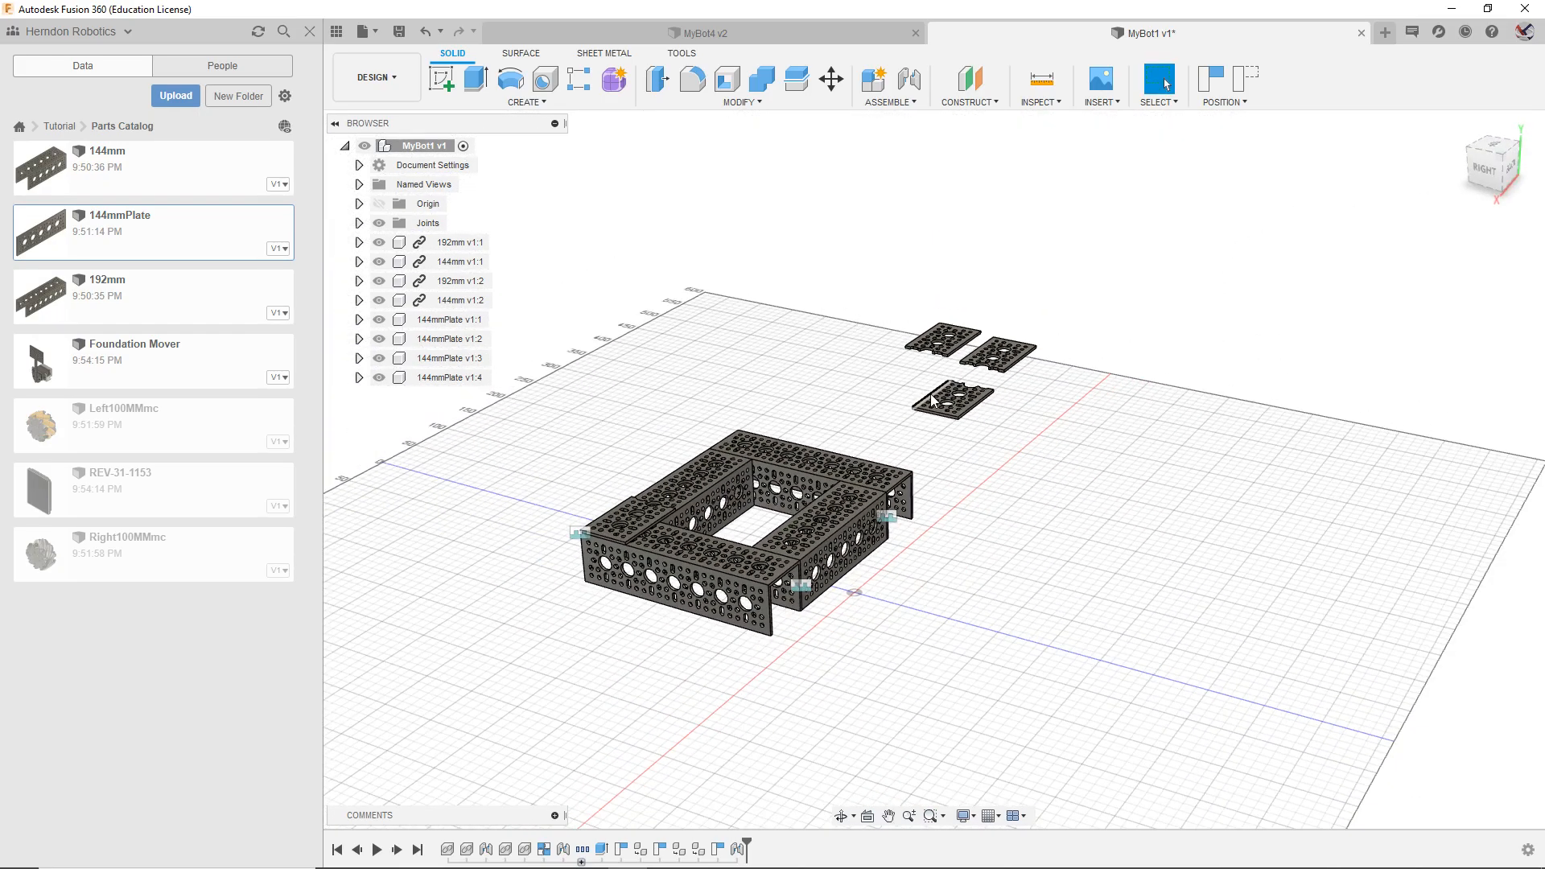
scroll(933, 382, "up", 8)
left_click(911, 80)
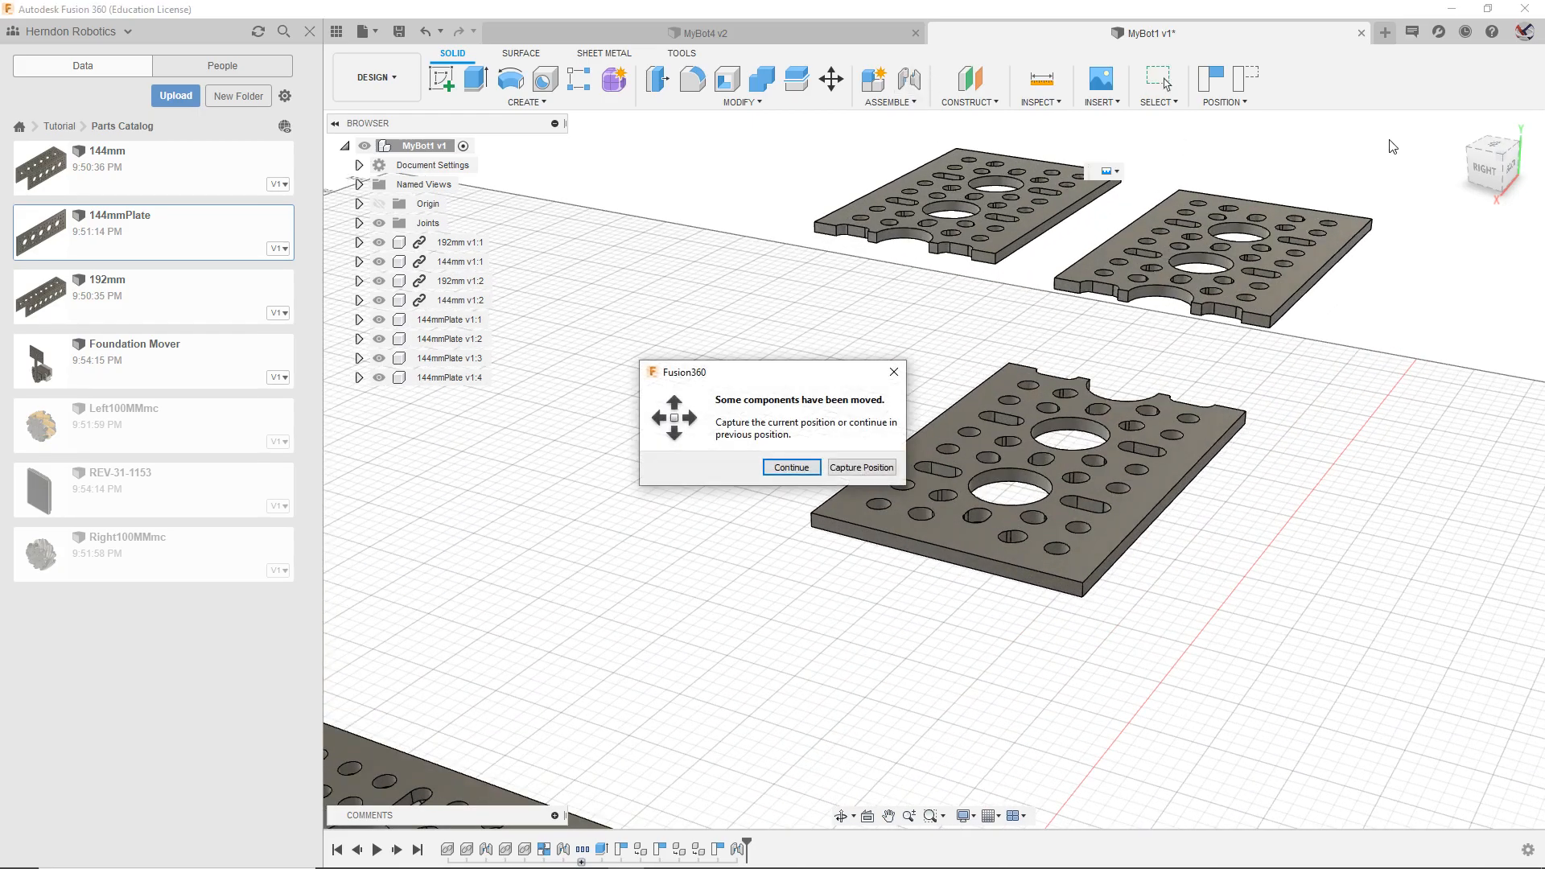
left_click(882, 467)
left_click(1500, 191)
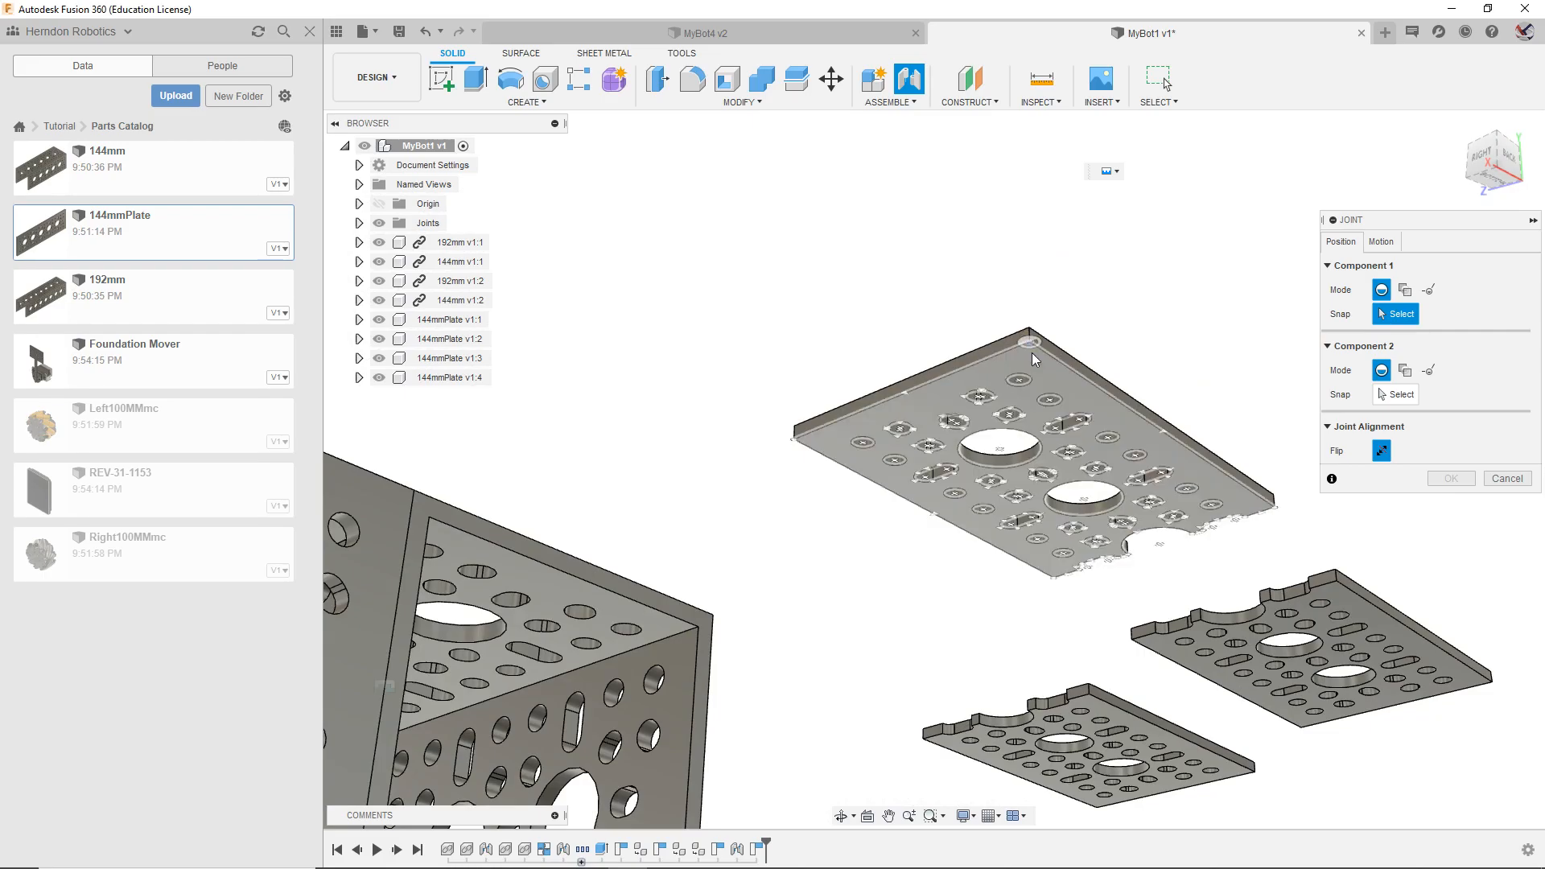
left_click(1031, 353)
Step: Joint the chosen plate corner to the outer upper corner at the near end of the 192mm channel
left_click_drag(1507, 163, 1501, 242)
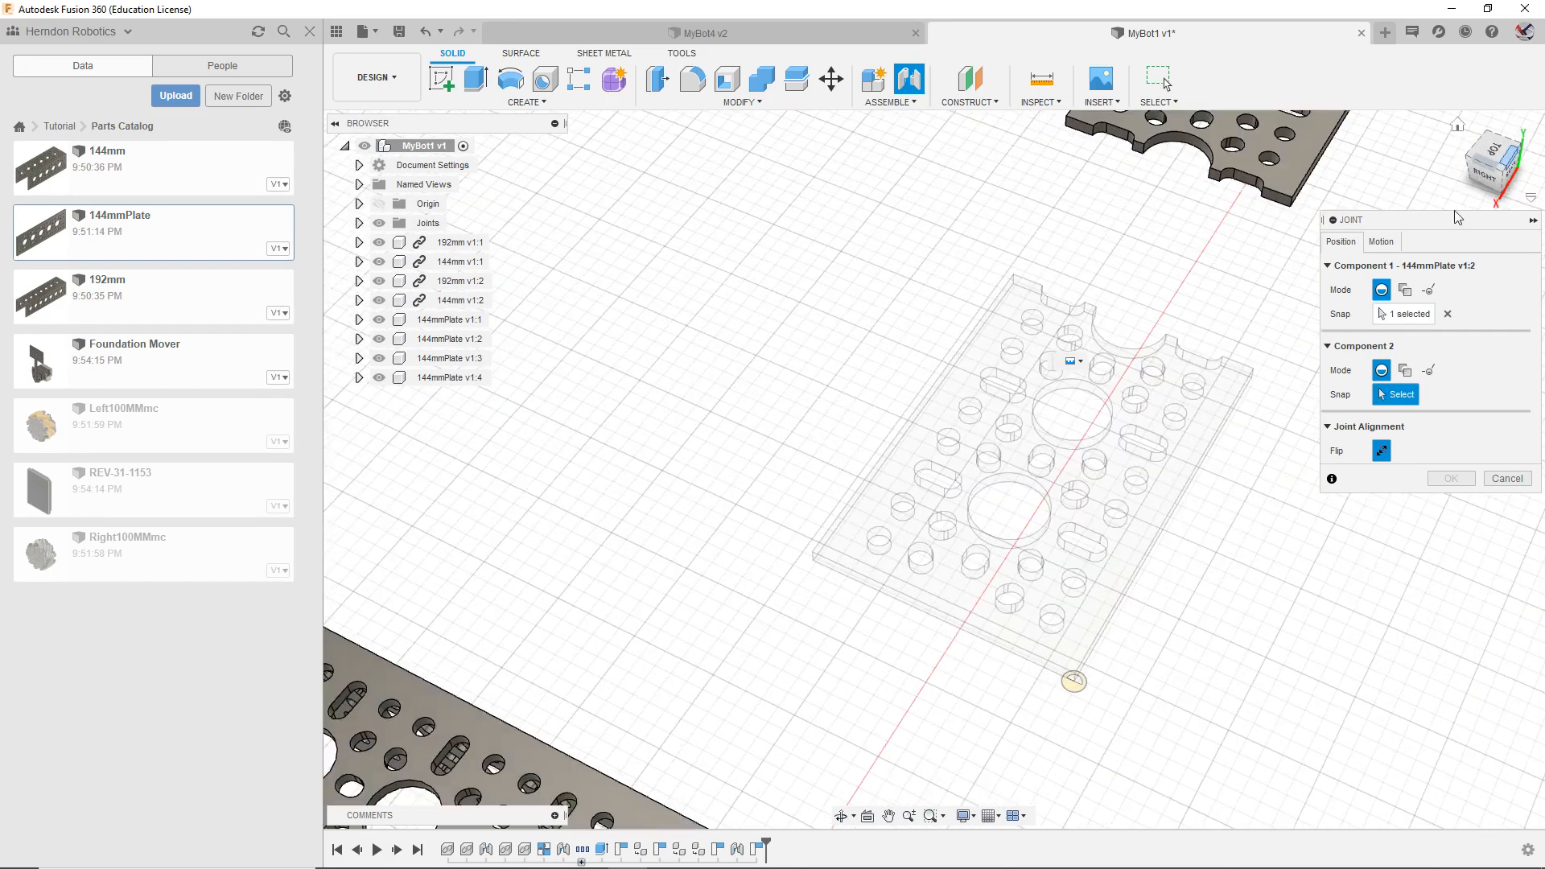
middle_click_drag(953, 537, 1196, 222)
scroll(1098, 599, "down", 6)
middle_click_drag(1080, 640, 1151, 305)
scroll(957, 475, "up", 3)
scroll(973, 615, "up", 10)
scroll(1002, 706, "down", 3)
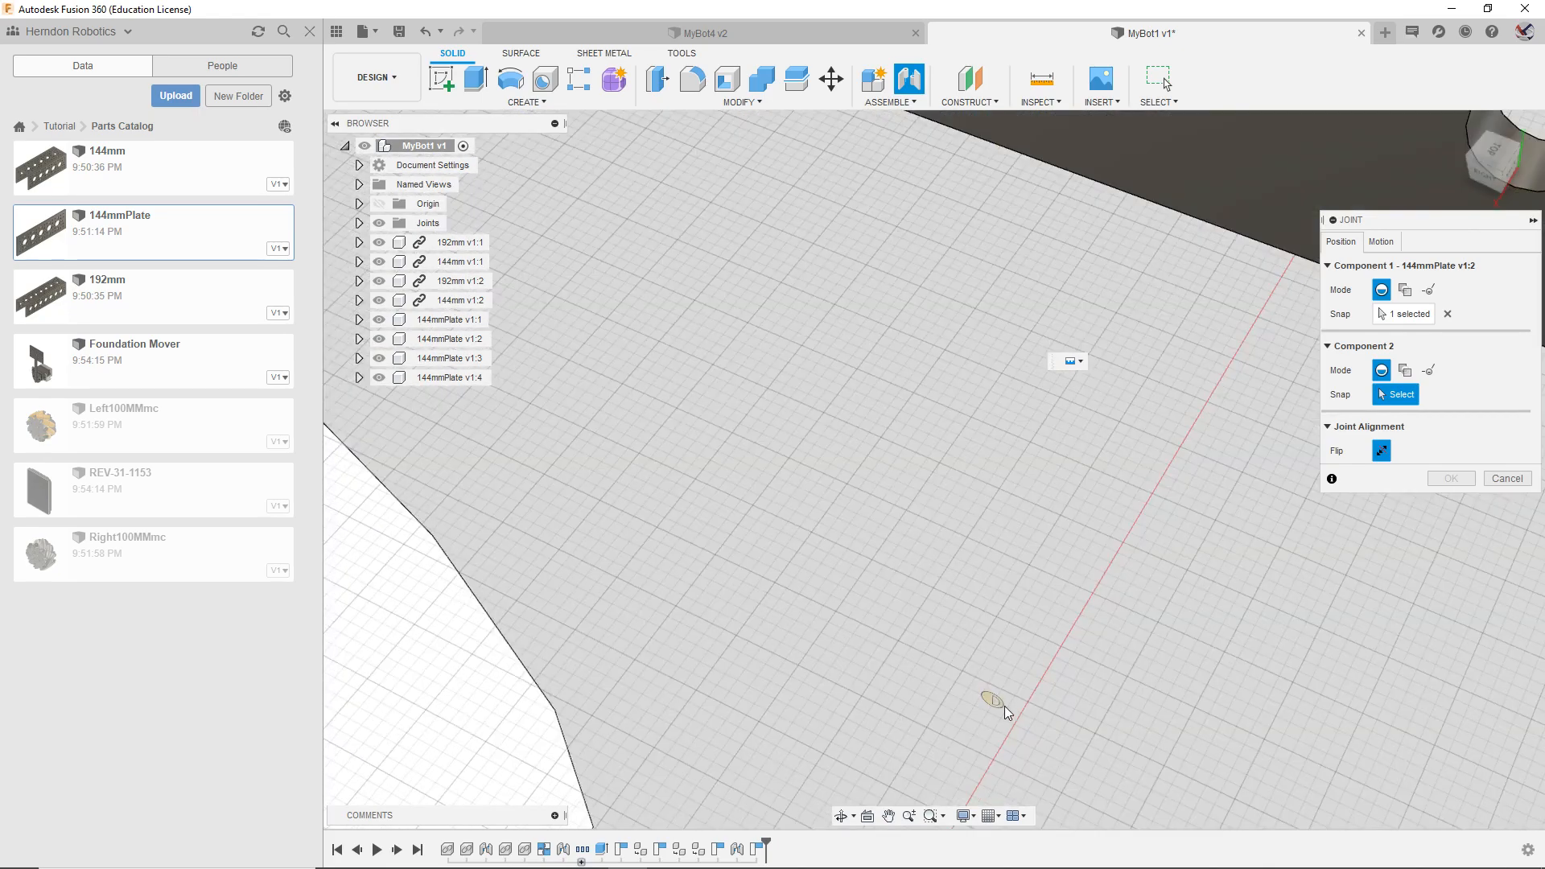
scroll(1014, 708, "down", 4)
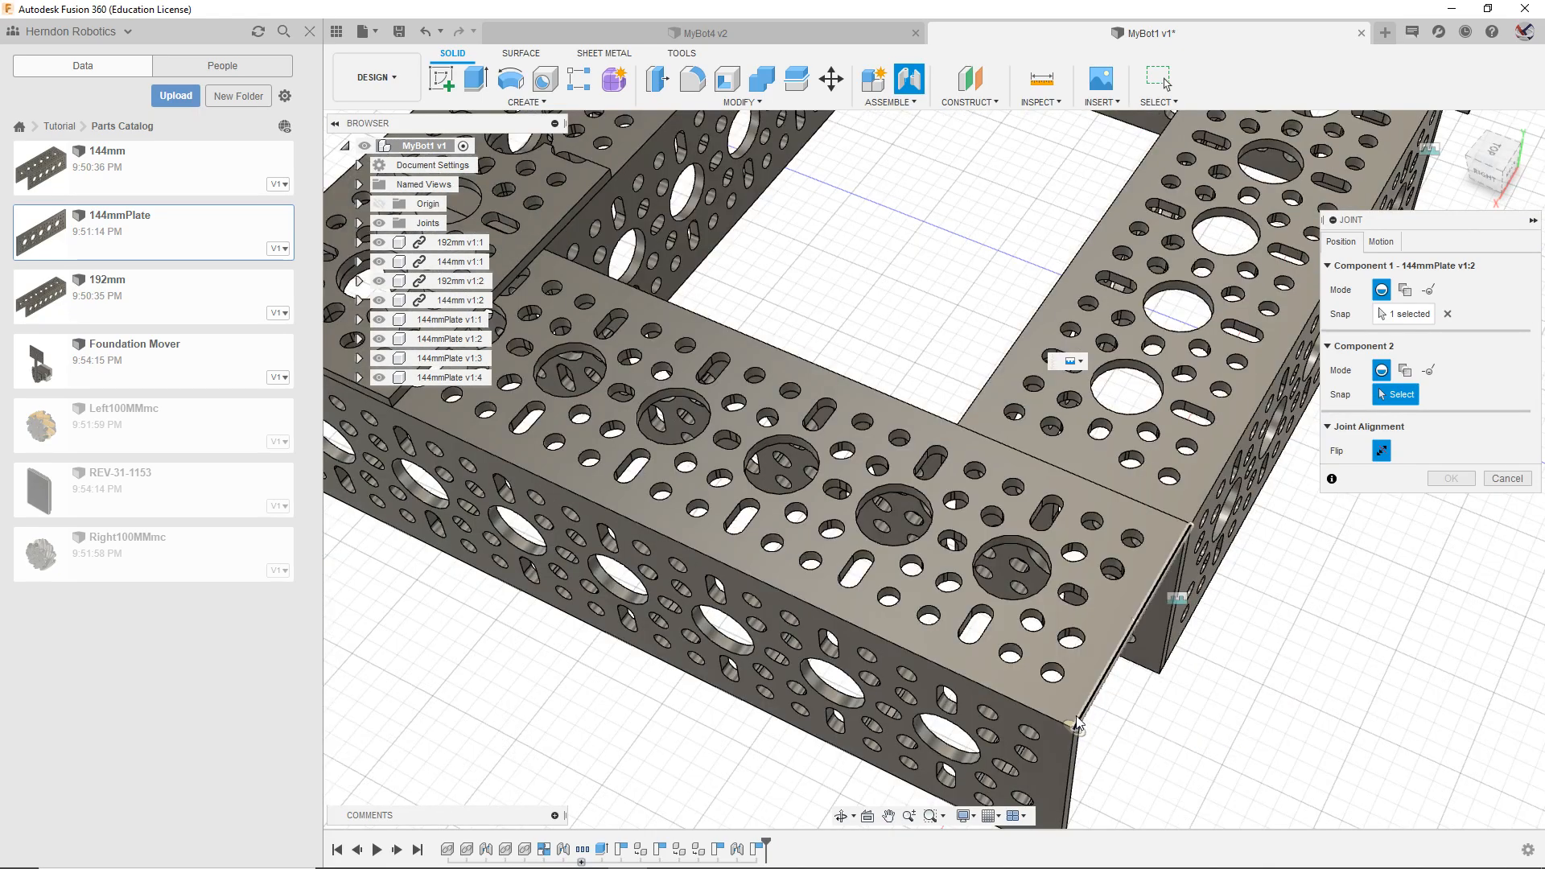
left_click(1067, 712)
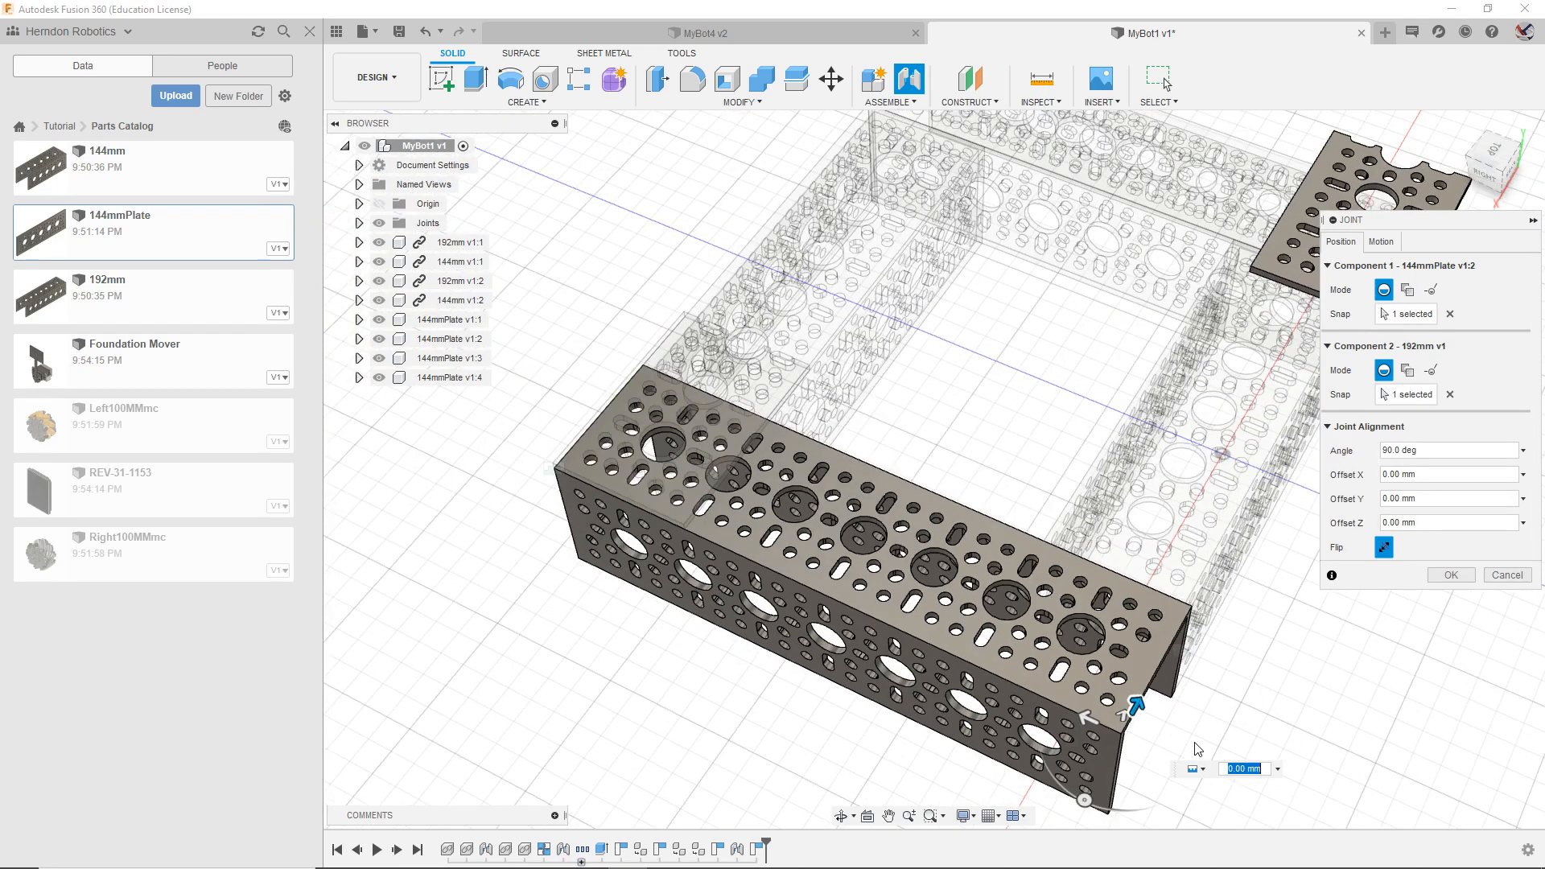
key("Return")
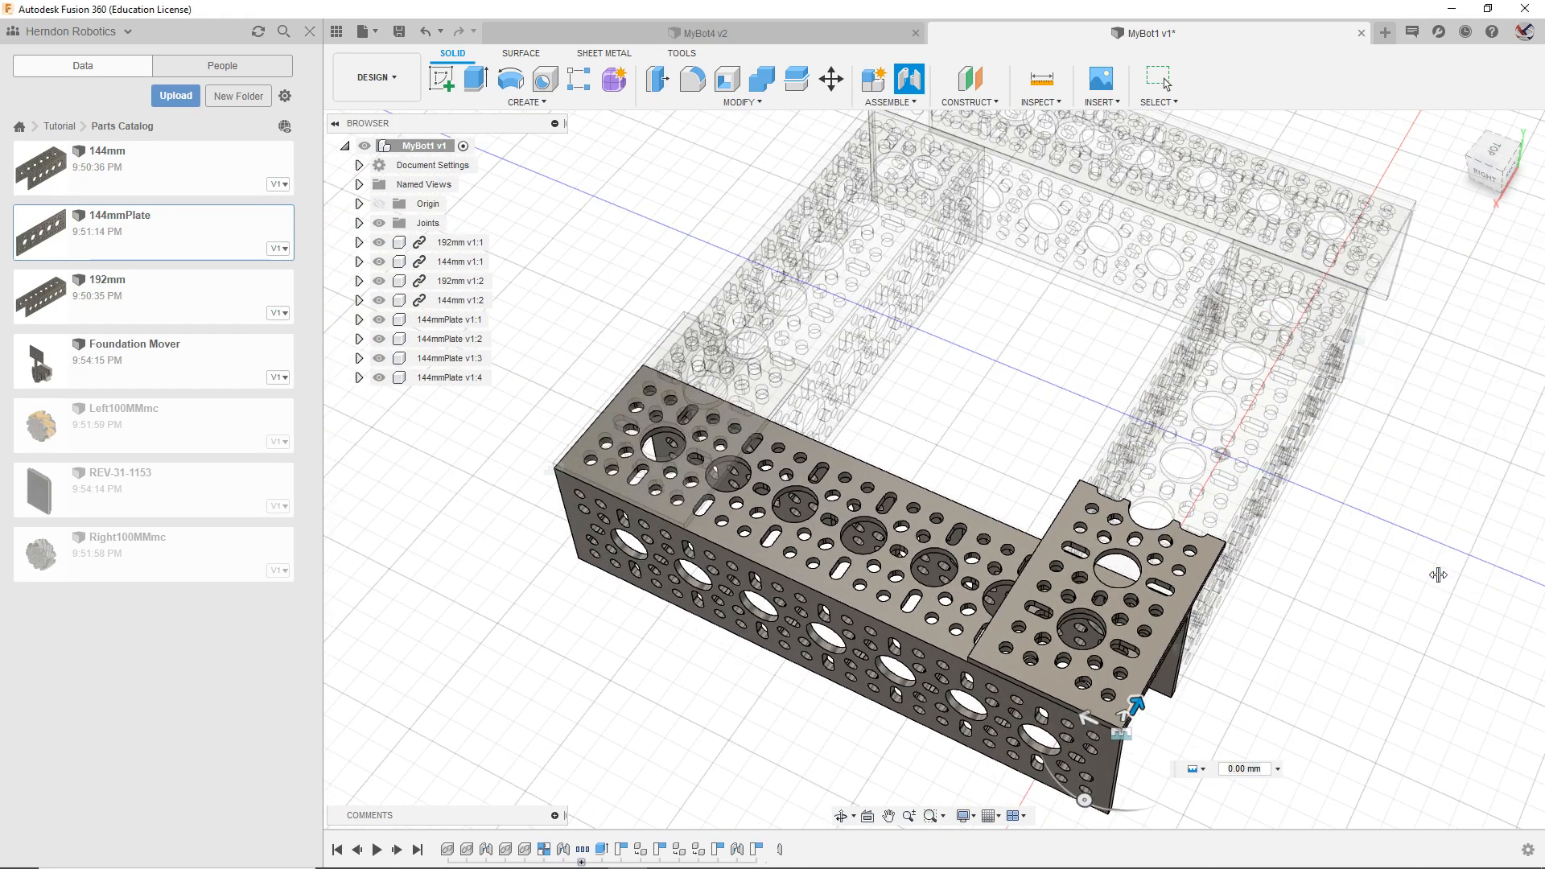
Step: Shift the jointed frame slightly and capture its new position while starting another joint
left_click_drag(1096, 599, 1015, 565)
scroll(1279, 519, "down", 1)
middle_click_drag(1291, 515, 1002, 813)
scroll(1100, 552, "down", 3)
middle_click_drag(1079, 591, 883, 742)
left_click_drag(1493, 168, 1396, 140)
left_click(909, 78)
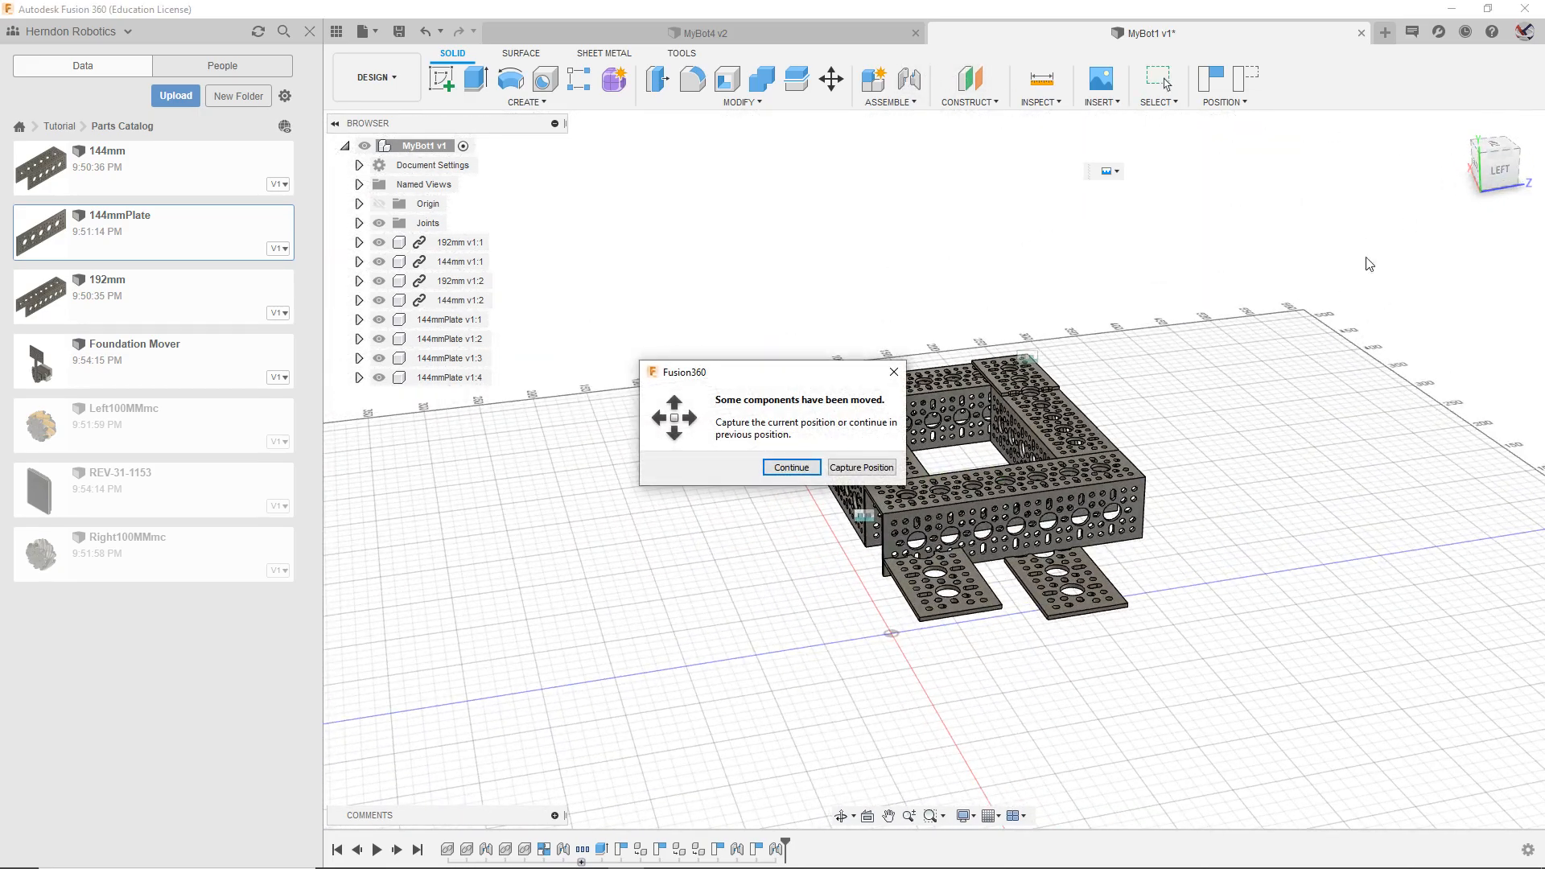
left_click(885, 465)
Step: Joint the underside outer corner of 144mmPlate v1:4 to the outer upper corner at the open end of the nearest 192mm channel
left_click_drag(1493, 169, 1453, 112)
scroll(903, 367, "up", 3)
scroll(917, 482, "up", 5)
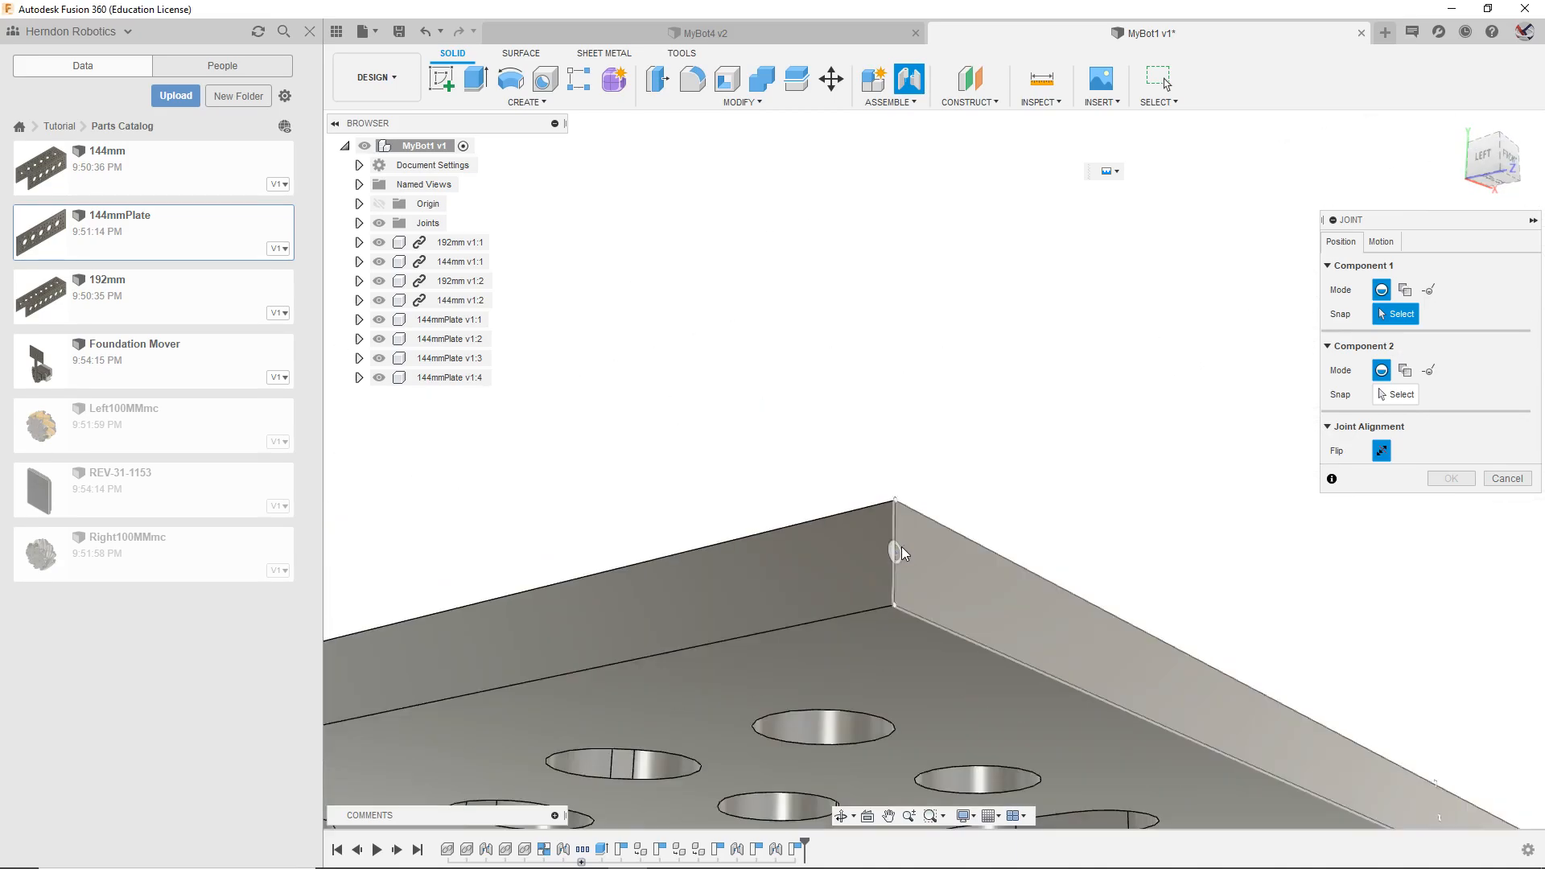
left_click(892, 613)
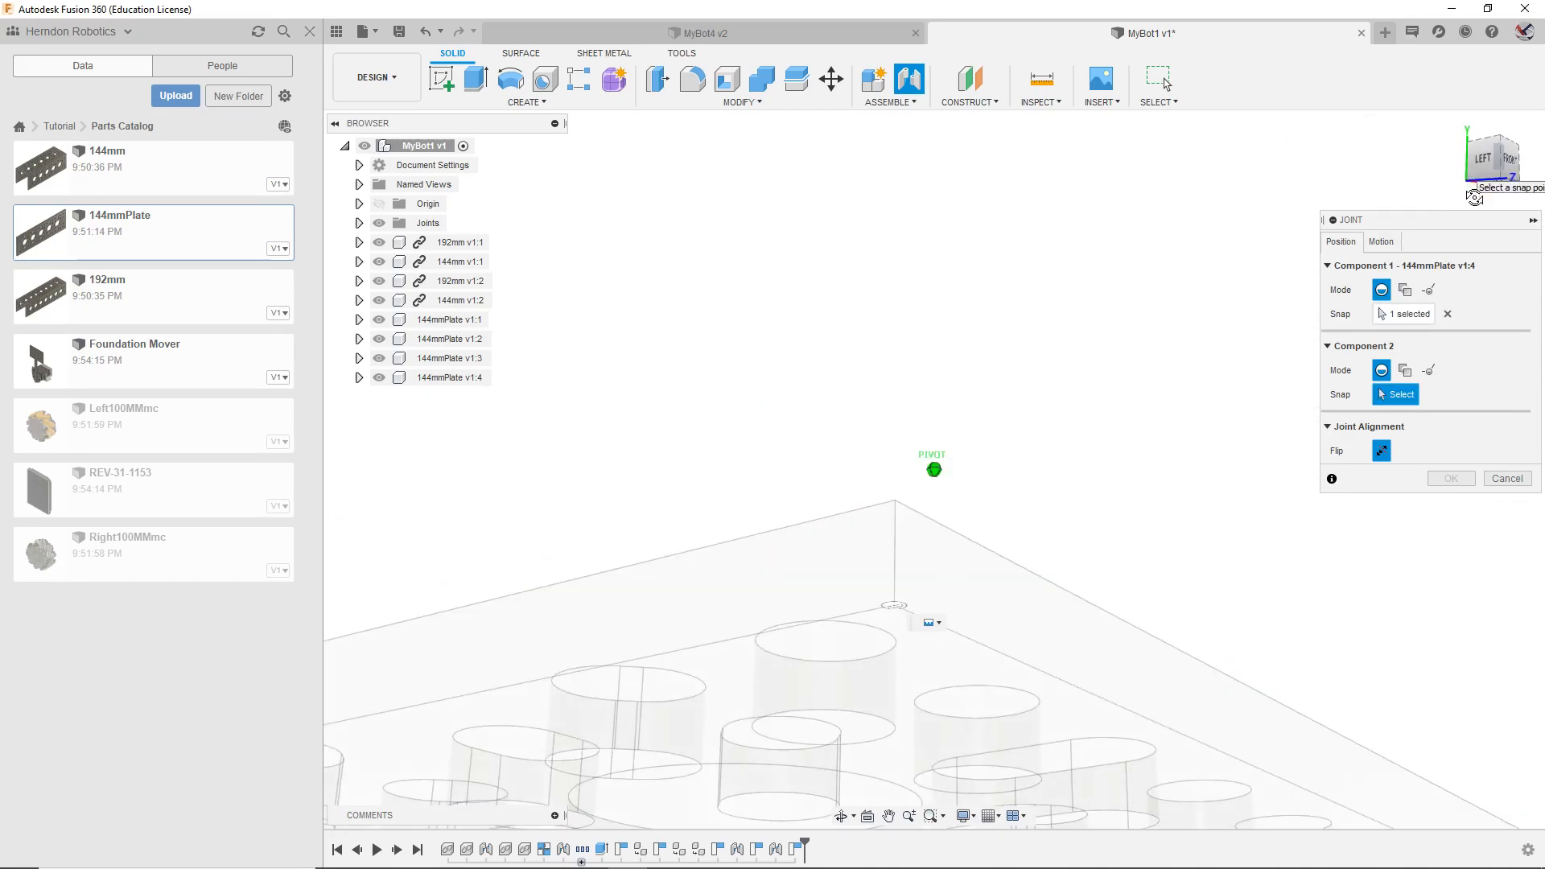
left_click(1500, 135)
scroll(1130, 641, "down", 4)
middle_click_drag(1140, 629, 789, 528)
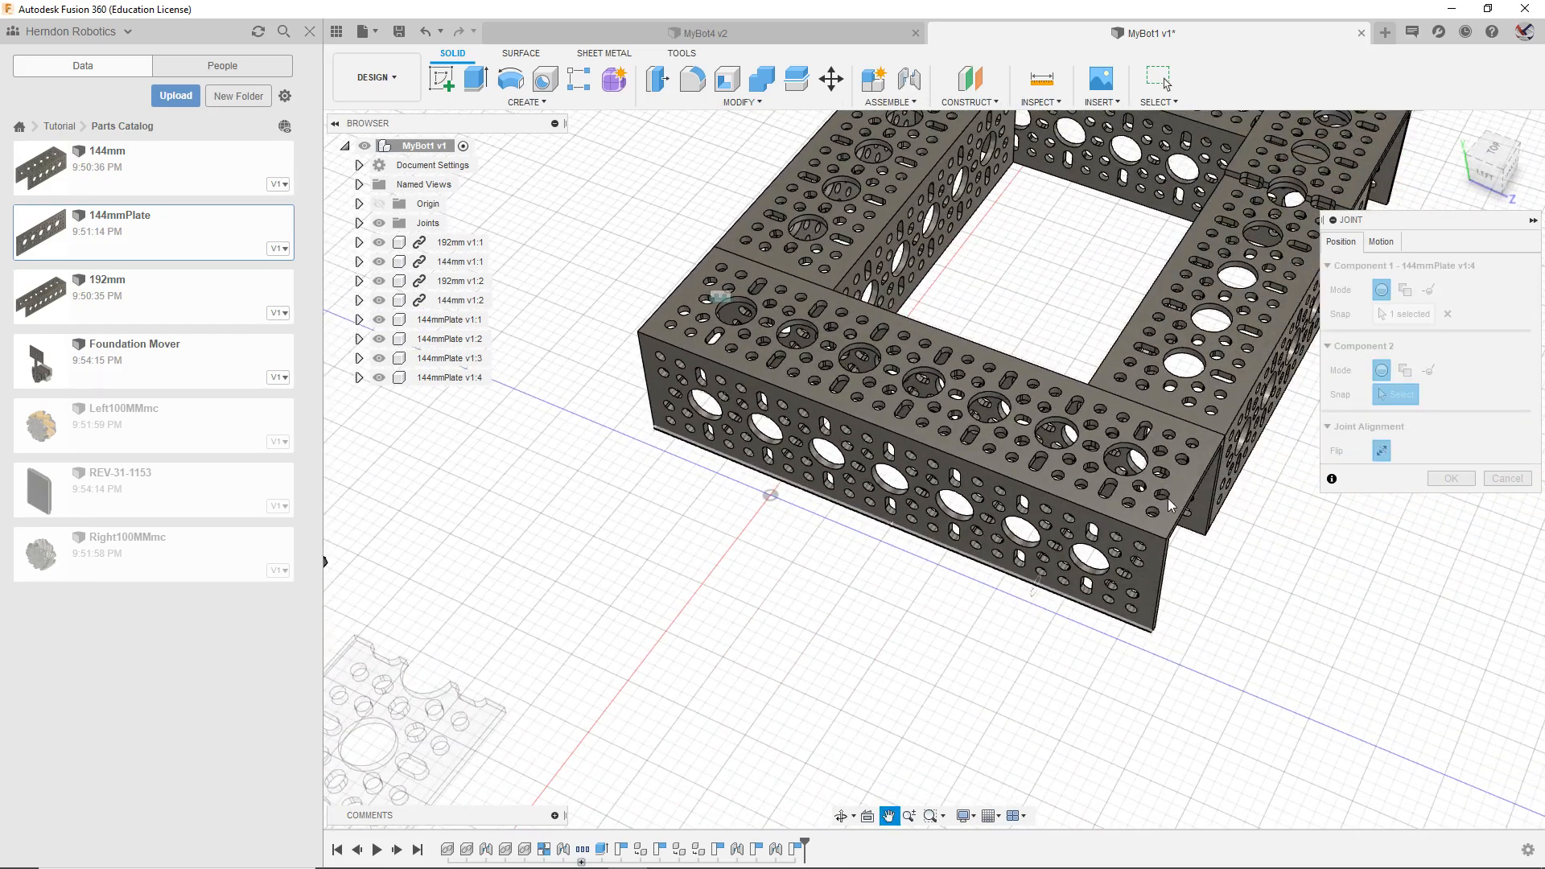
middle_click_drag(1151, 536, 1153, 527)
scroll(1154, 514, "down", 1)
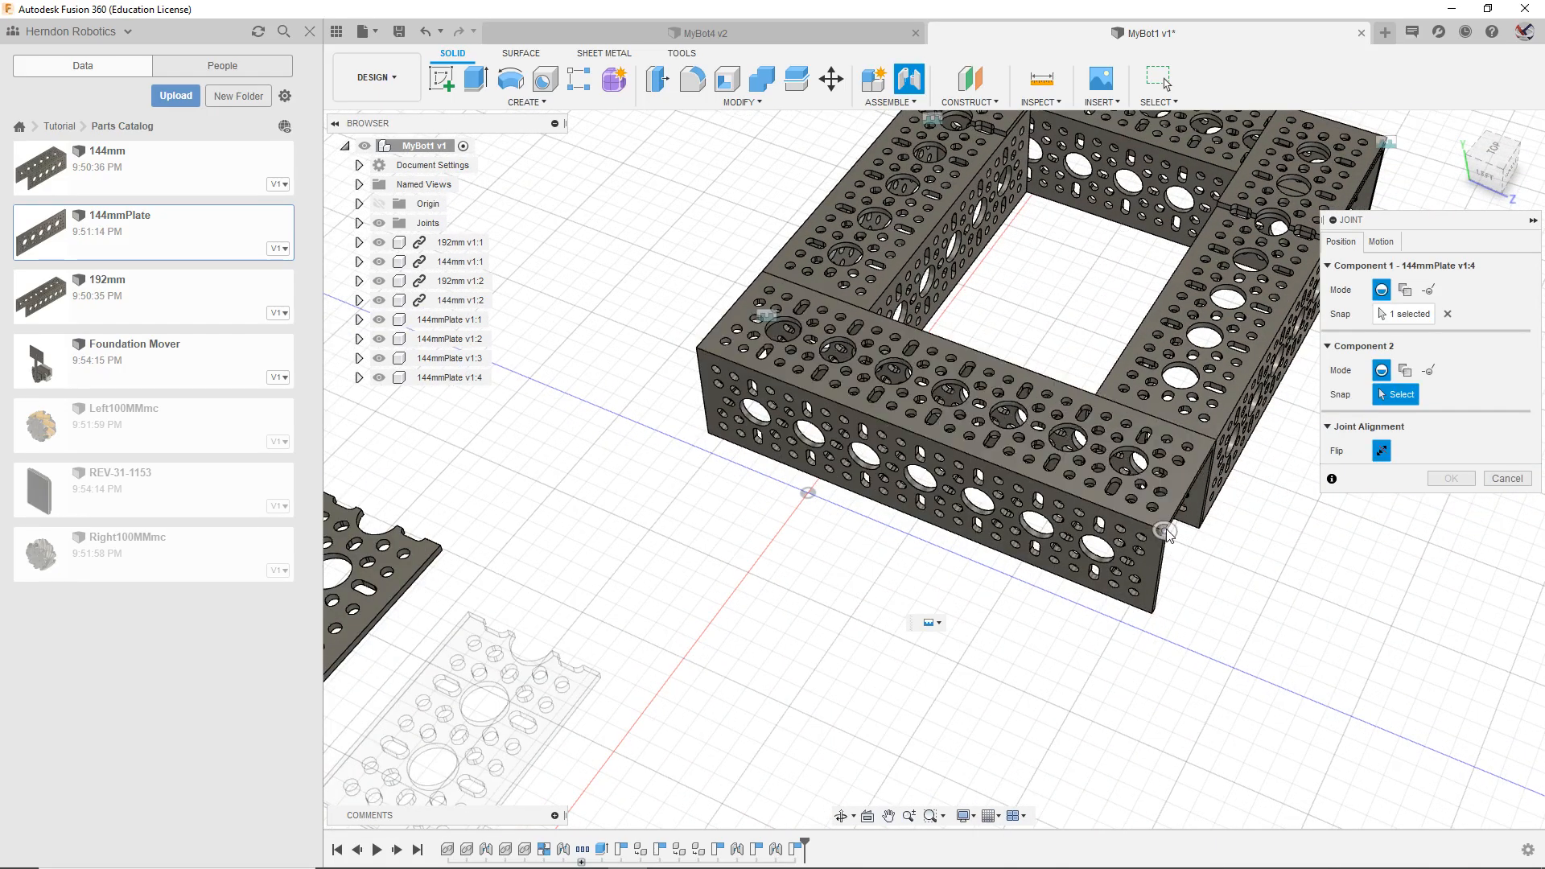
scroll(1162, 527, "up", 4)
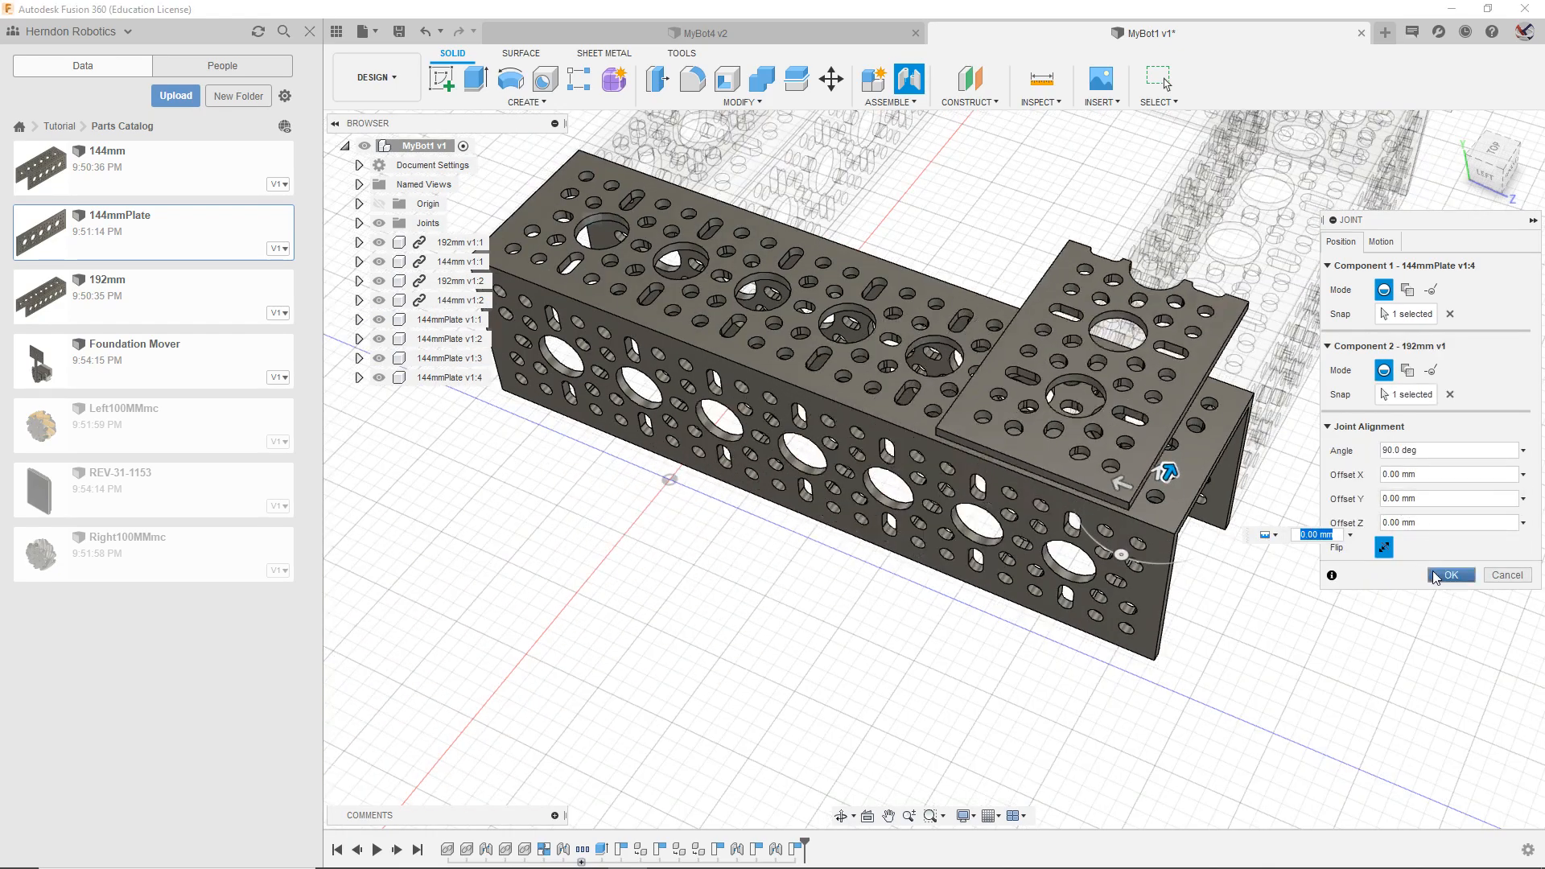
left_click(1450, 394)
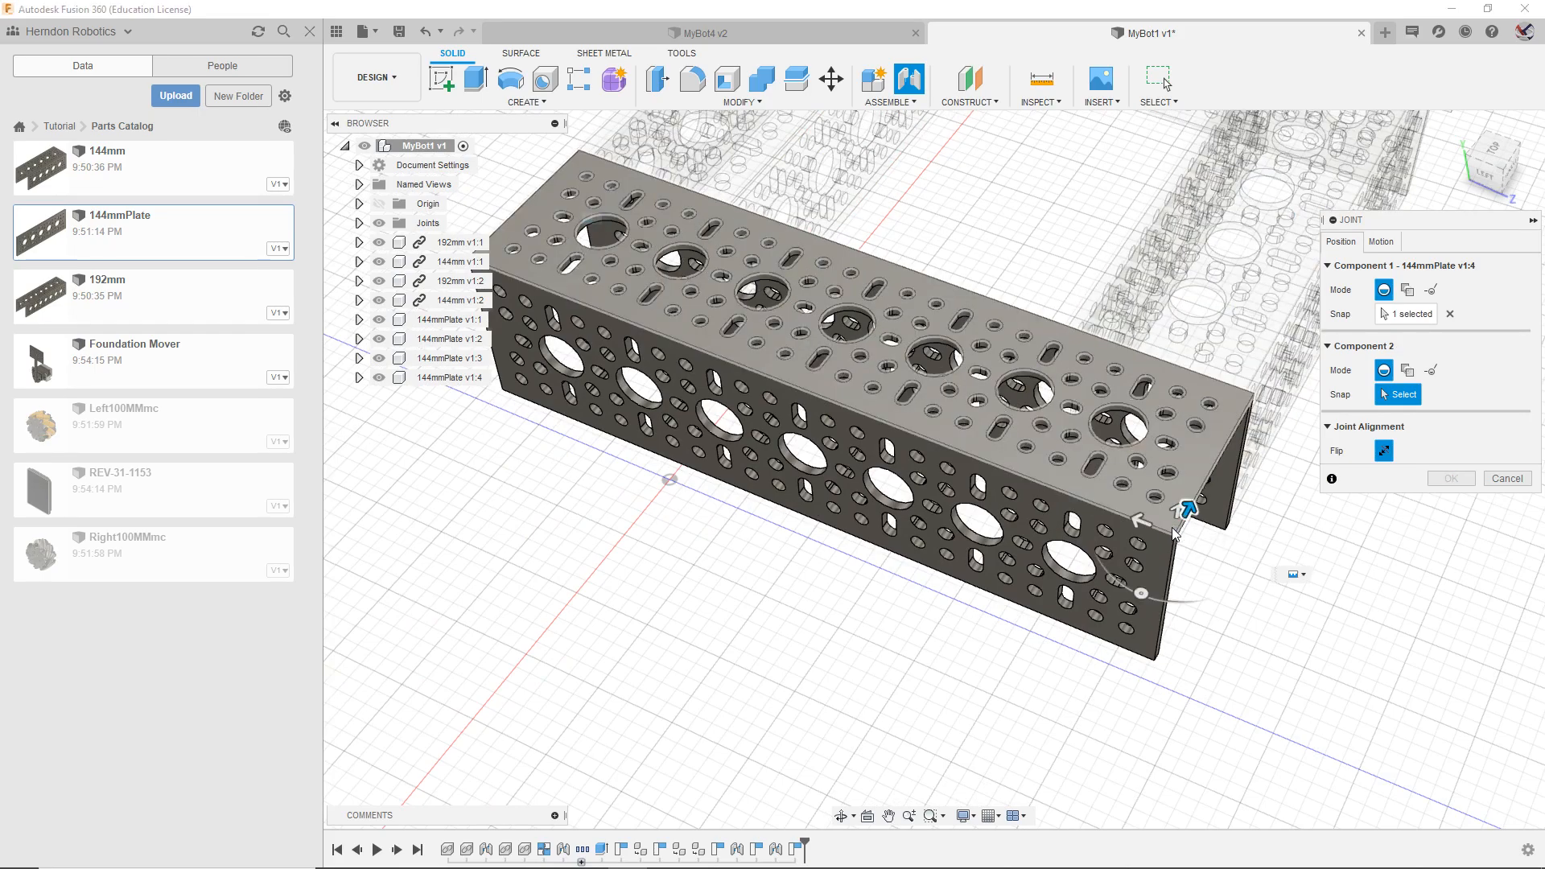
left_click(1188, 506)
left_click(1443, 576)
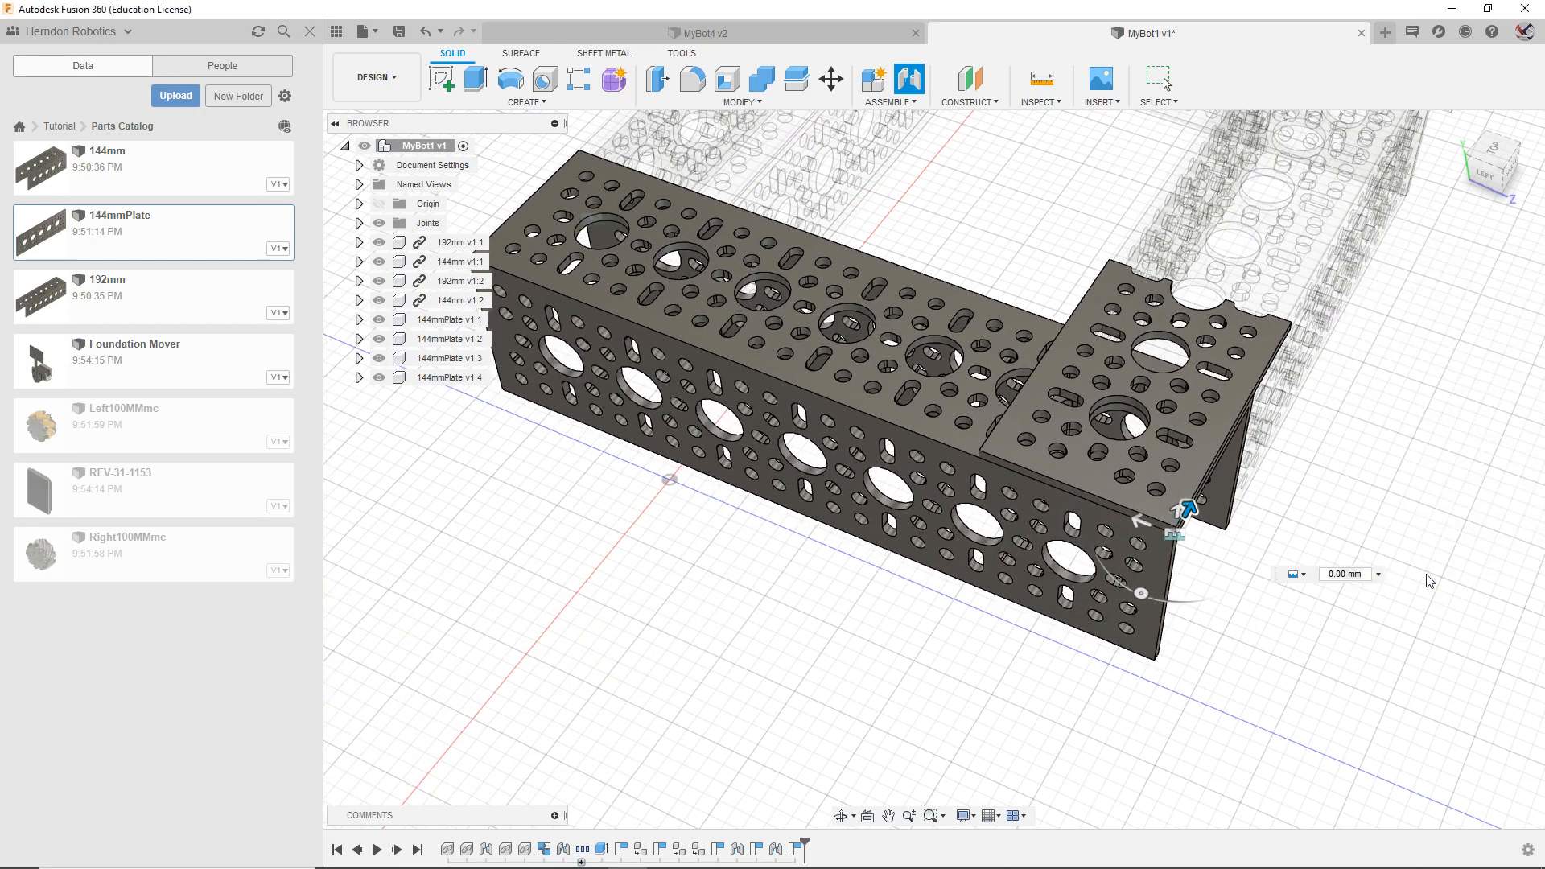
Step: Joint the underside outer corner of the last loose plate, 144mmPlate v1:3, to the outer upper corner at the 192mm channel's remaining free end
middle_click_drag(937, 649, 1158, 665)
scroll(1158, 666, "down", 5)
left_click_drag(1474, 185, 1516, 165)
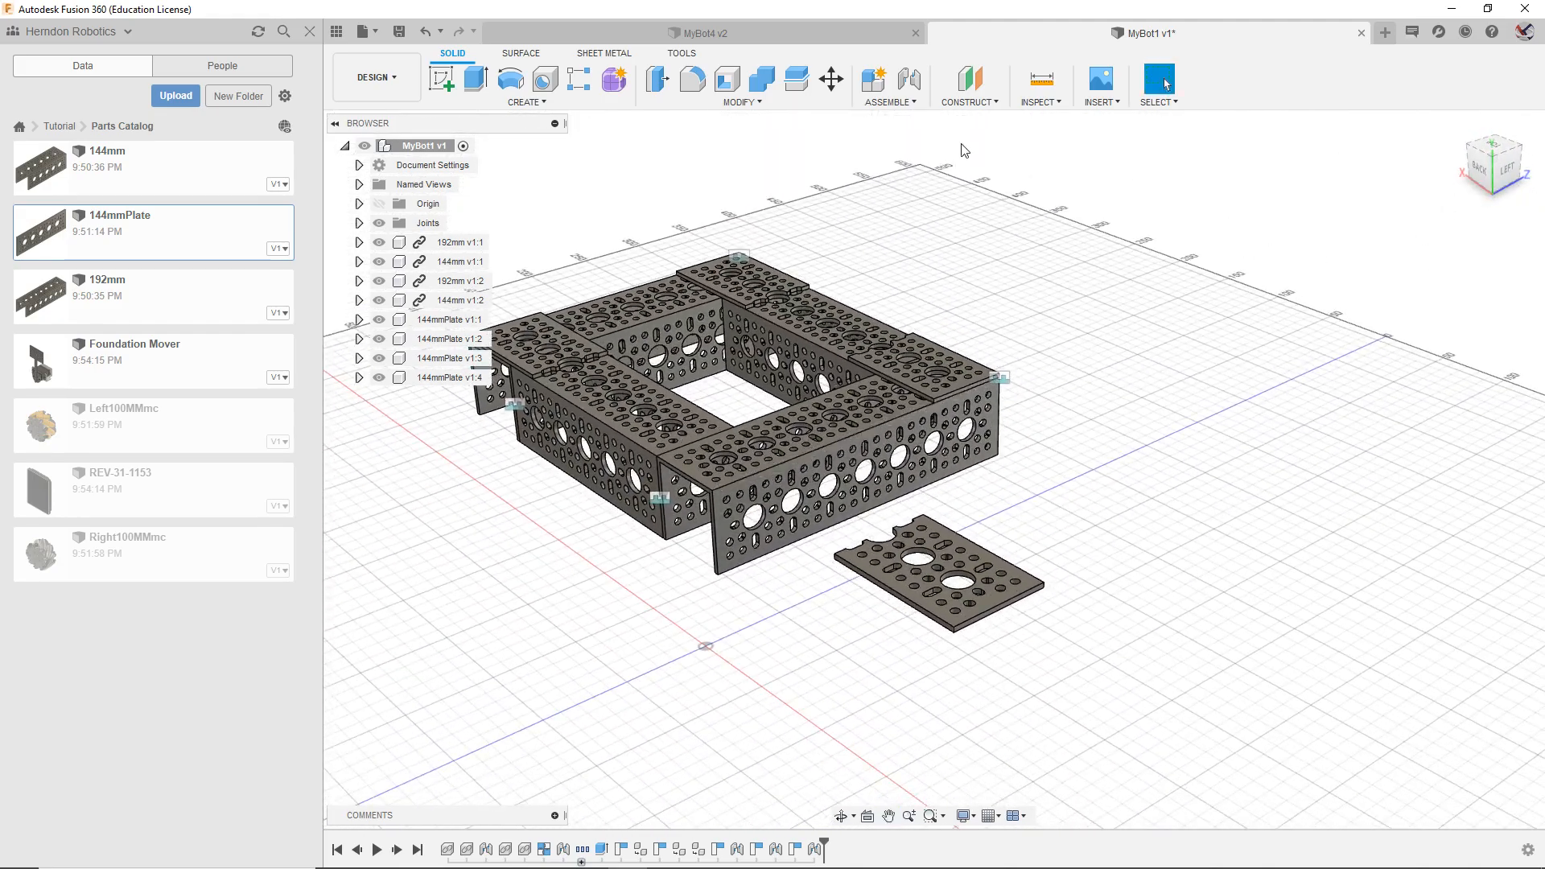
left_click(909, 80)
left_click_drag(1478, 143, 1485, 111)
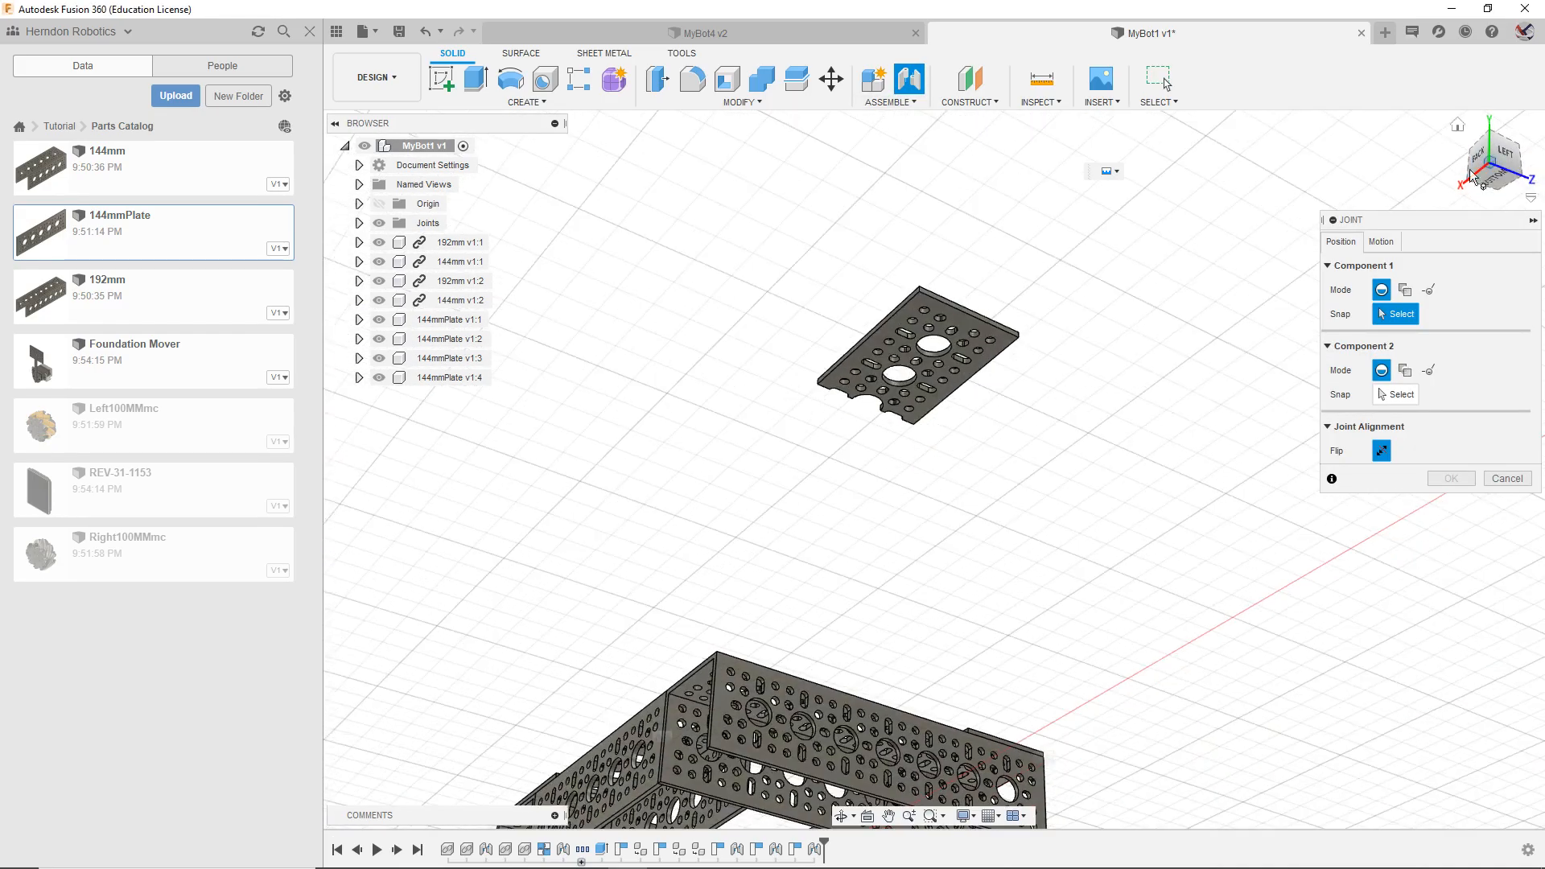
scroll(914, 274, "up", 4)
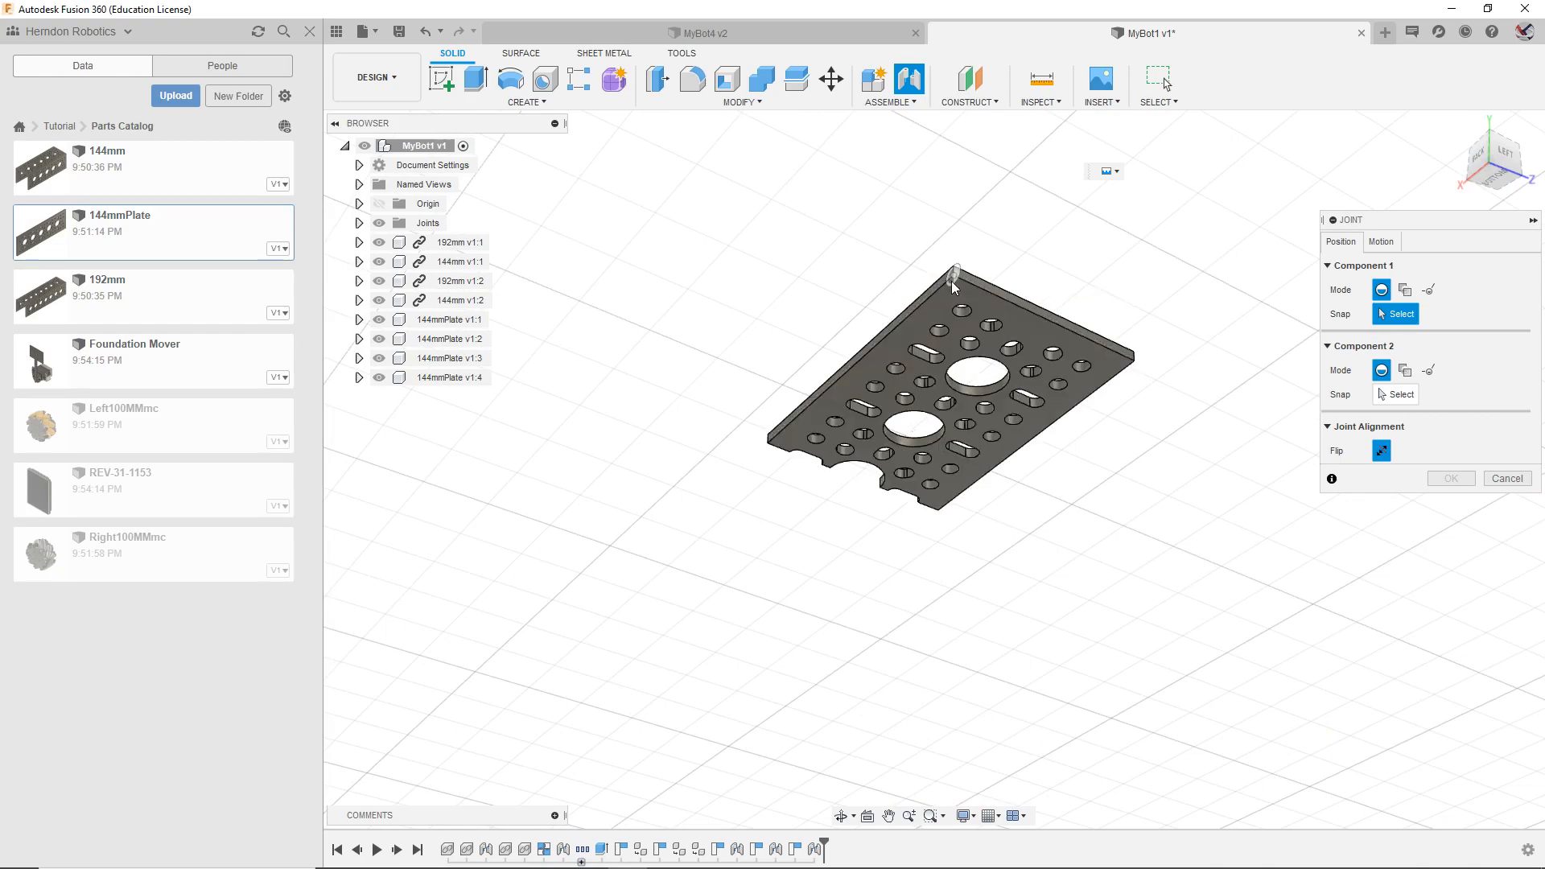
left_click(952, 276)
mouse_move(1494, 161)
left_mouse_down()
mouse_move(1445, 207)
mouse_move(1508, 188)
mouse_move(1496, 160)
mouse_move(1519, 128)
left_mouse_up()
scroll(1255, 693, "up", 4)
scroll(911, 685, "up", 2)
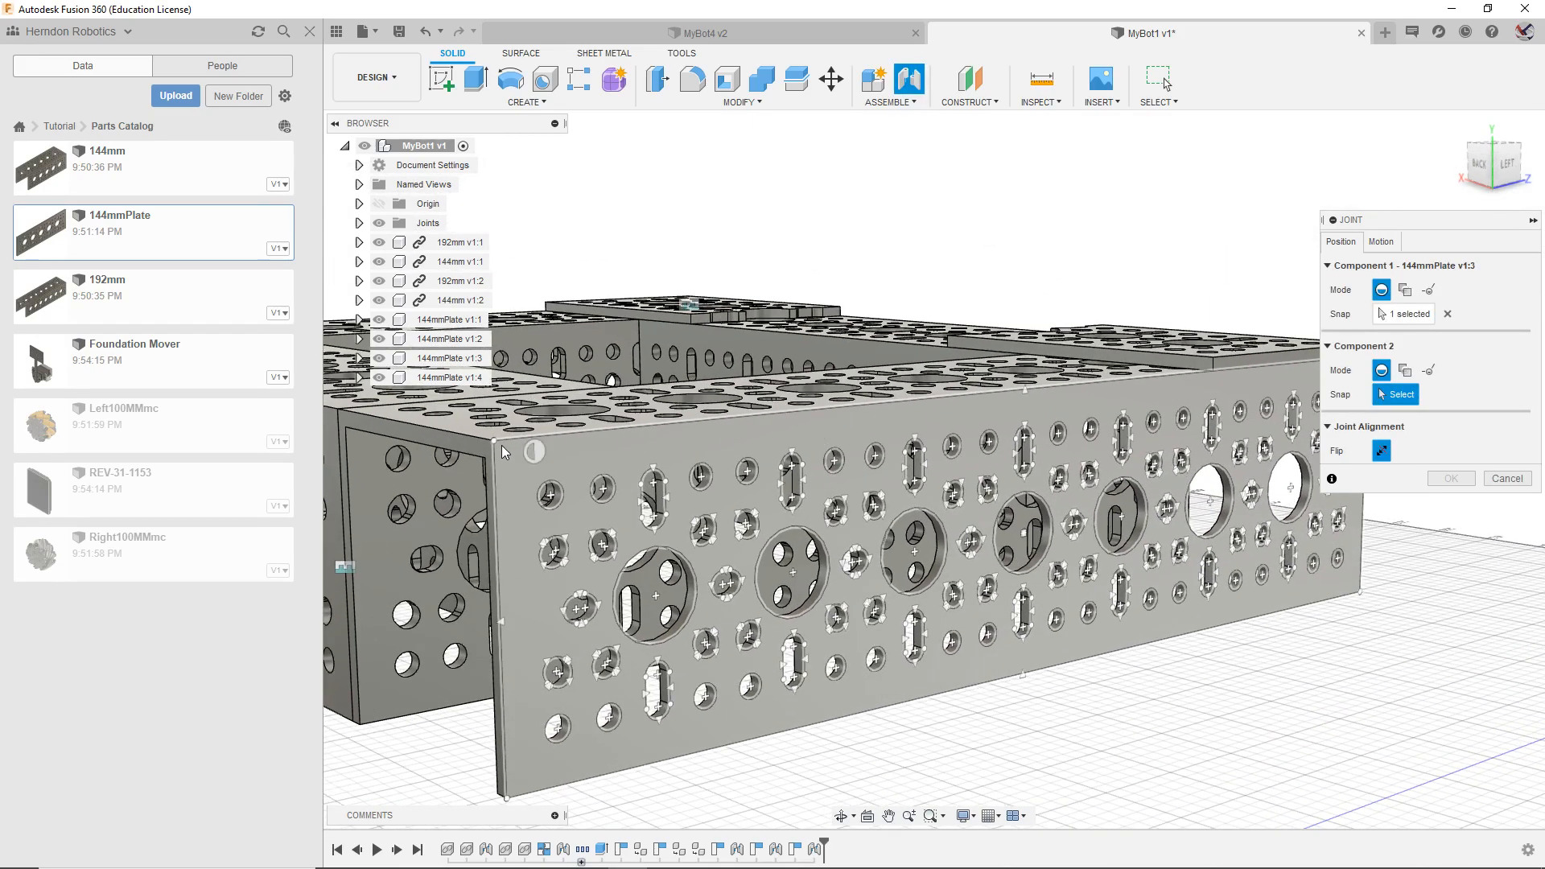
left_click(496, 445)
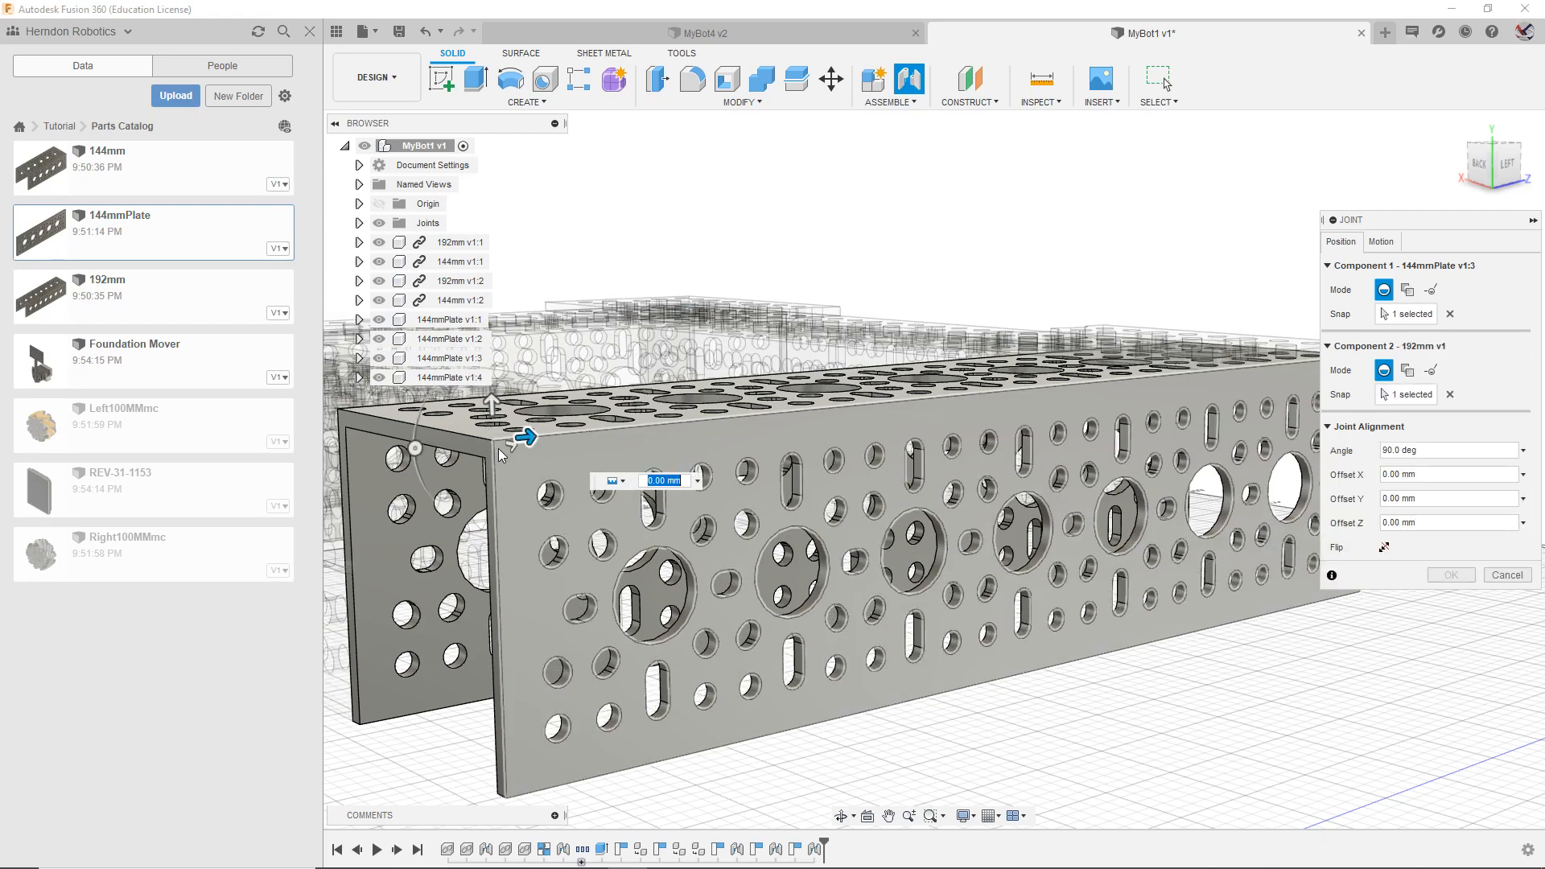
left_click(1451, 575)
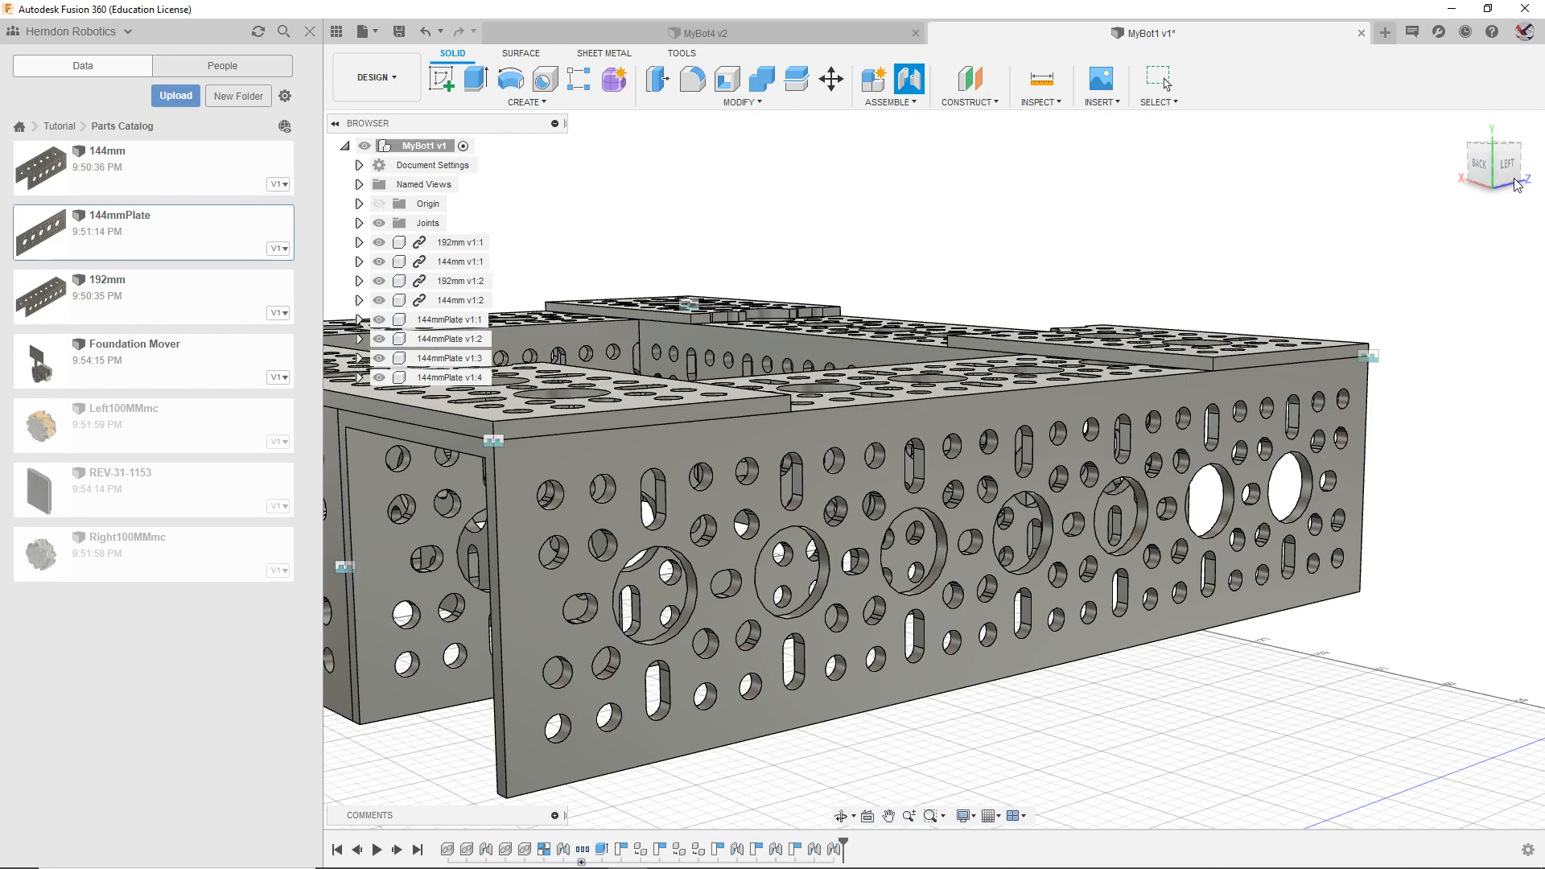
Step: Examine the assembled chassis from several angles, checking how the four plates sit on the frame's corners
left_click_drag(1498, 182, 1525, 193)
middle_click_drag(1059, 429, 1364, 695)
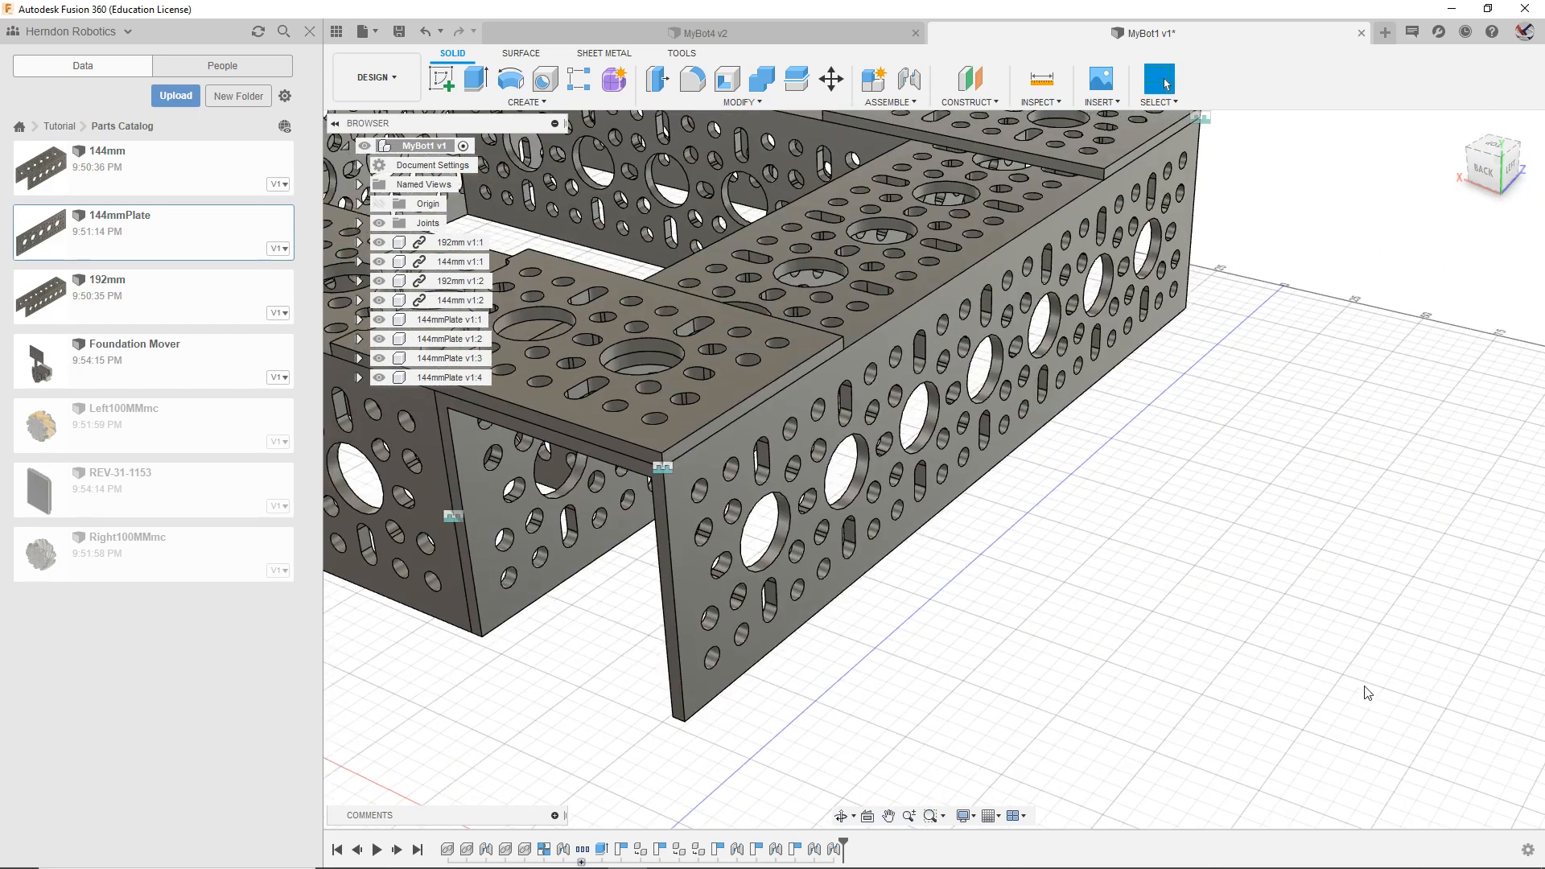
scroll(1109, 508, "down", 3)
scroll(1100, 458, "down", 1)
left_click_drag(1499, 174, 1507, 179)
scroll(1023, 273, "down", 1)
middle_click_drag(1025, 278, 1185, 384)
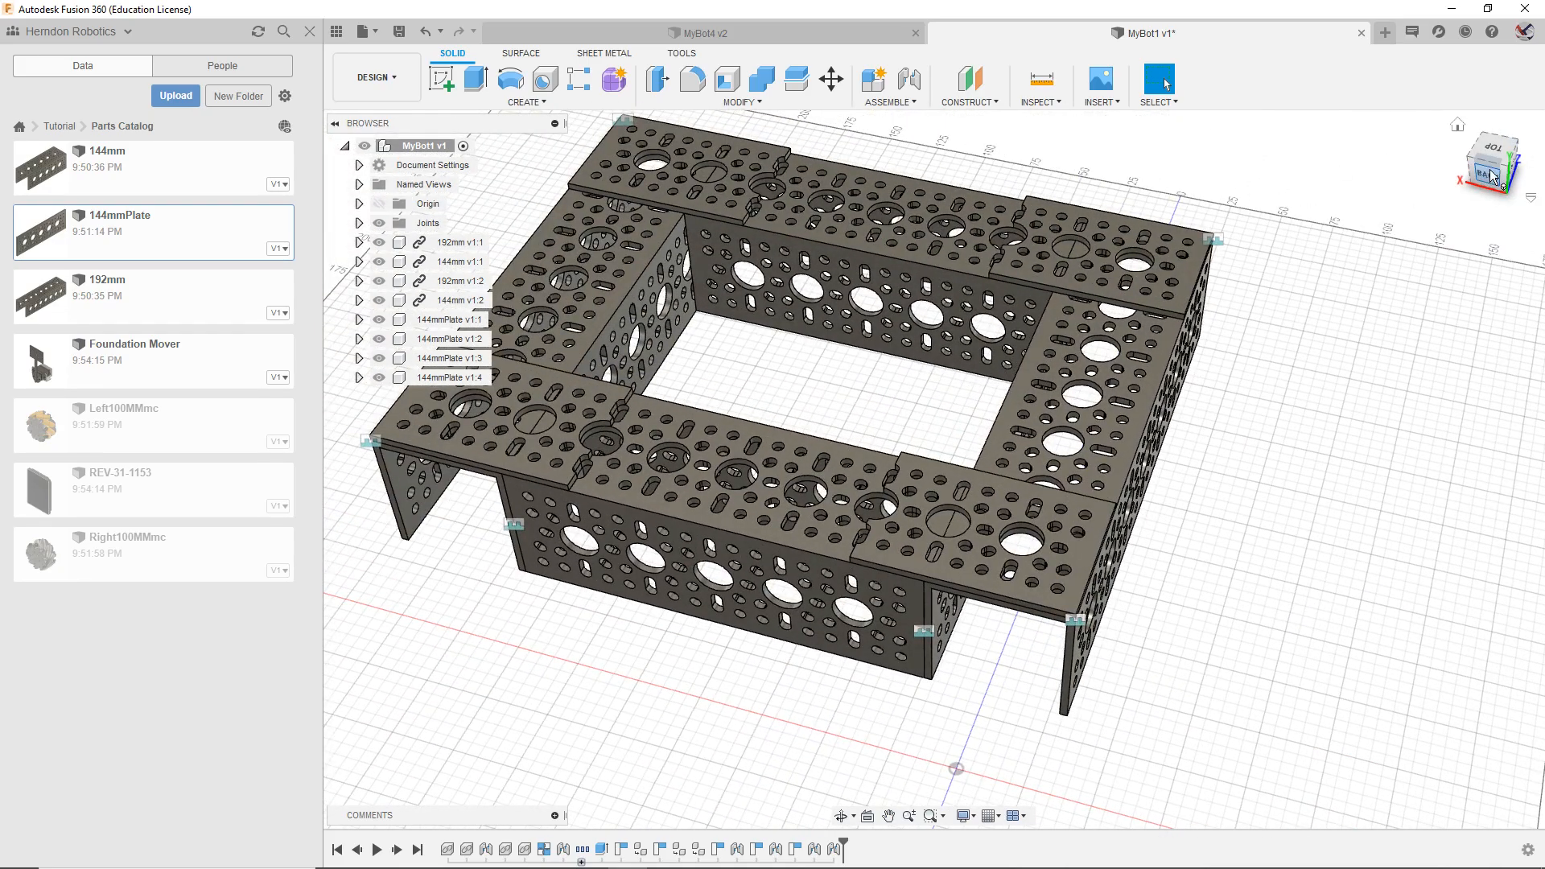
left_click_drag(1498, 185, 1503, 201)
scroll(1368, 527, "down", 1)
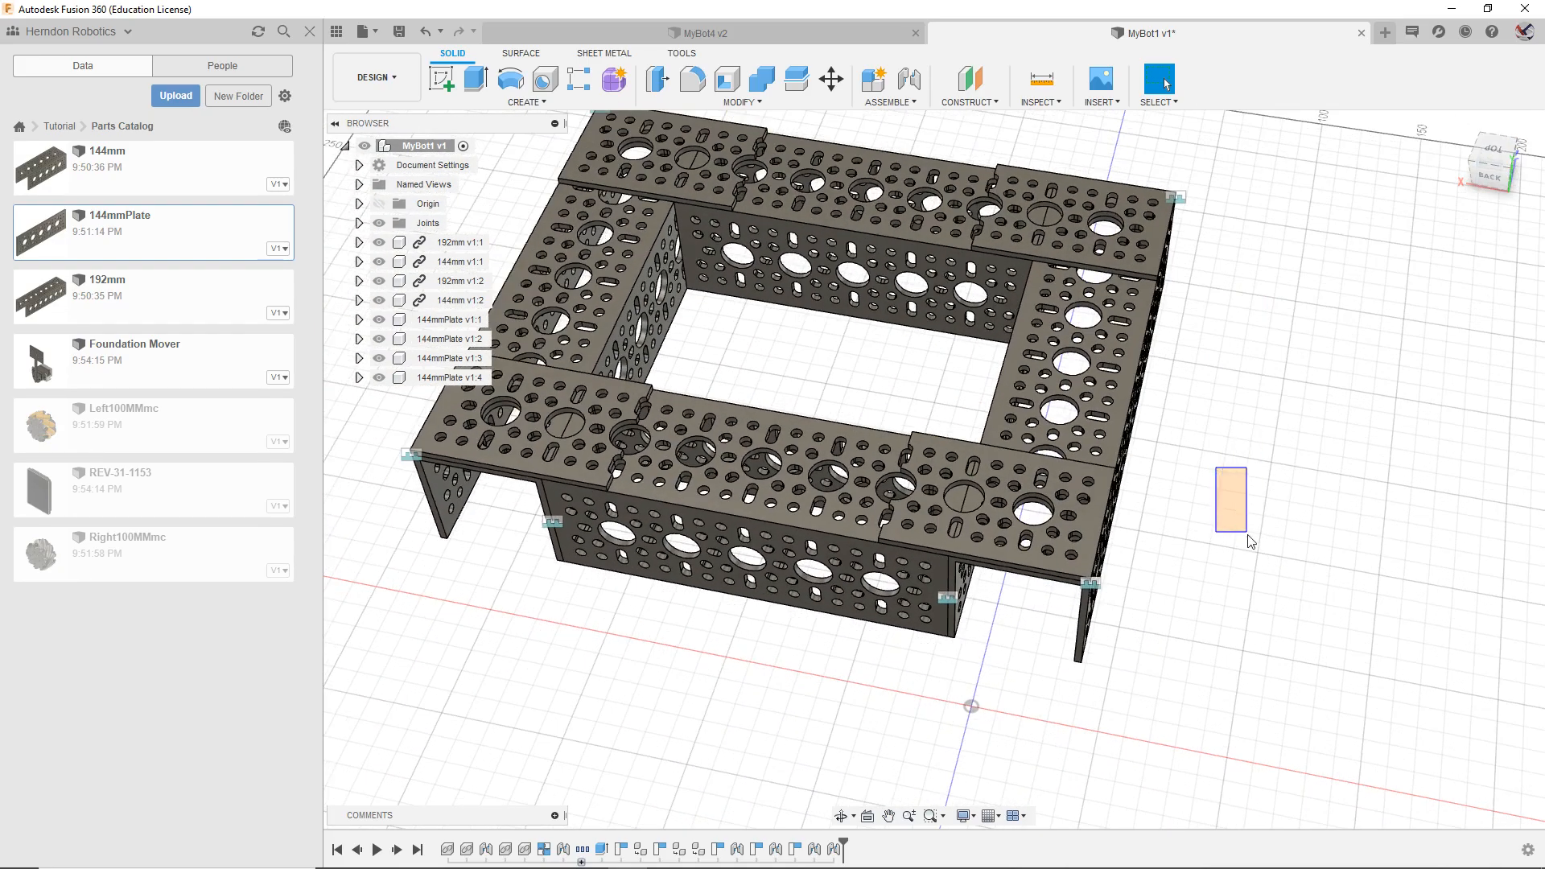
scroll(1255, 394, "down", 2)
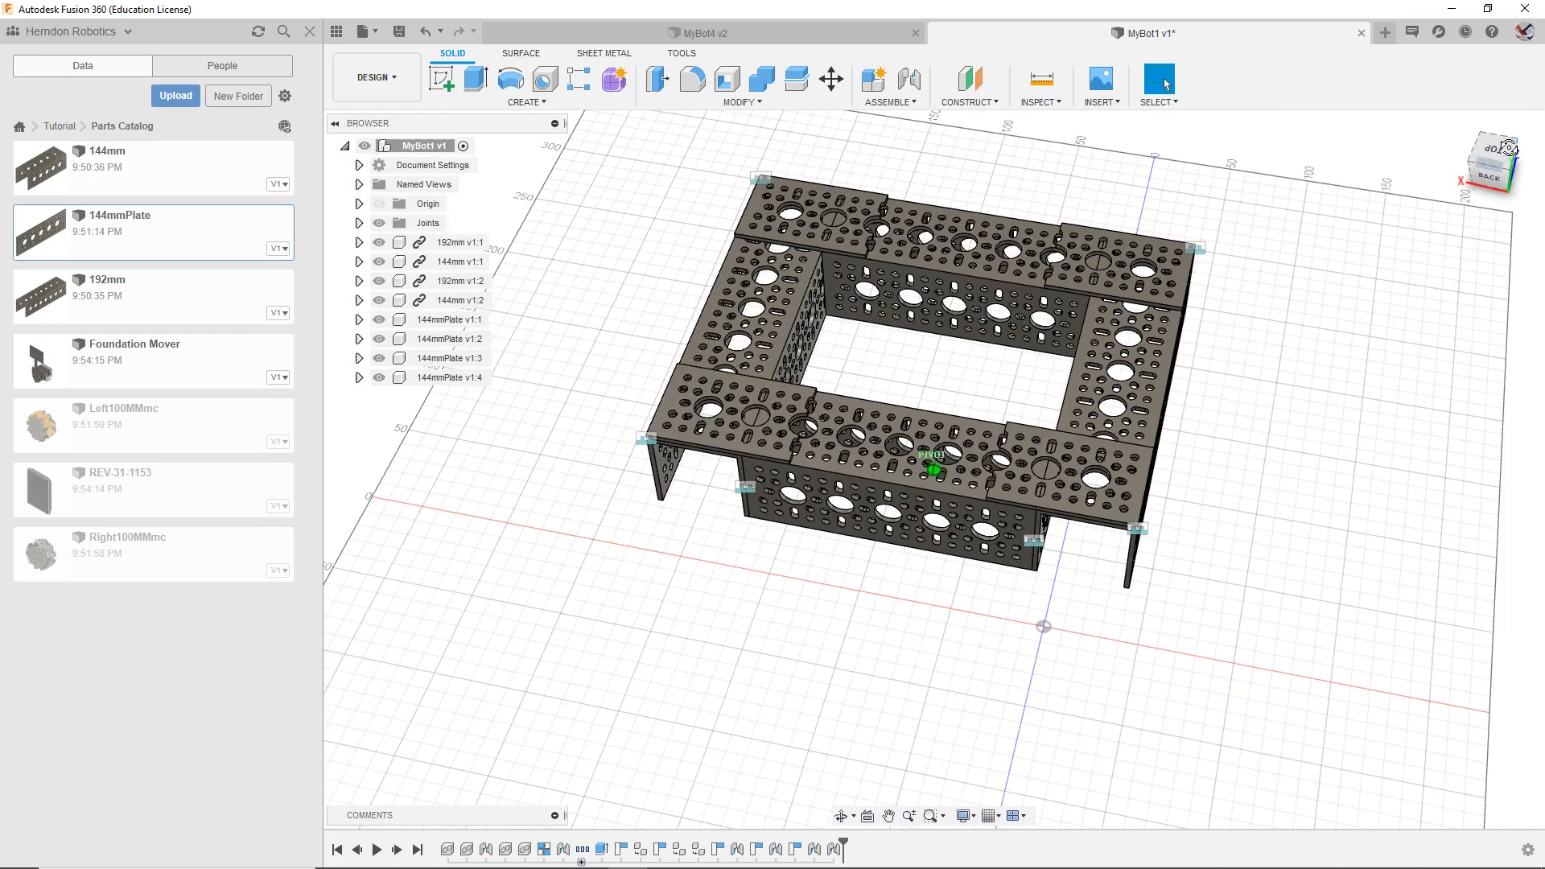
left_click_drag(1495, 159, 1482, 174)
scroll(1387, 269, "down", 2)
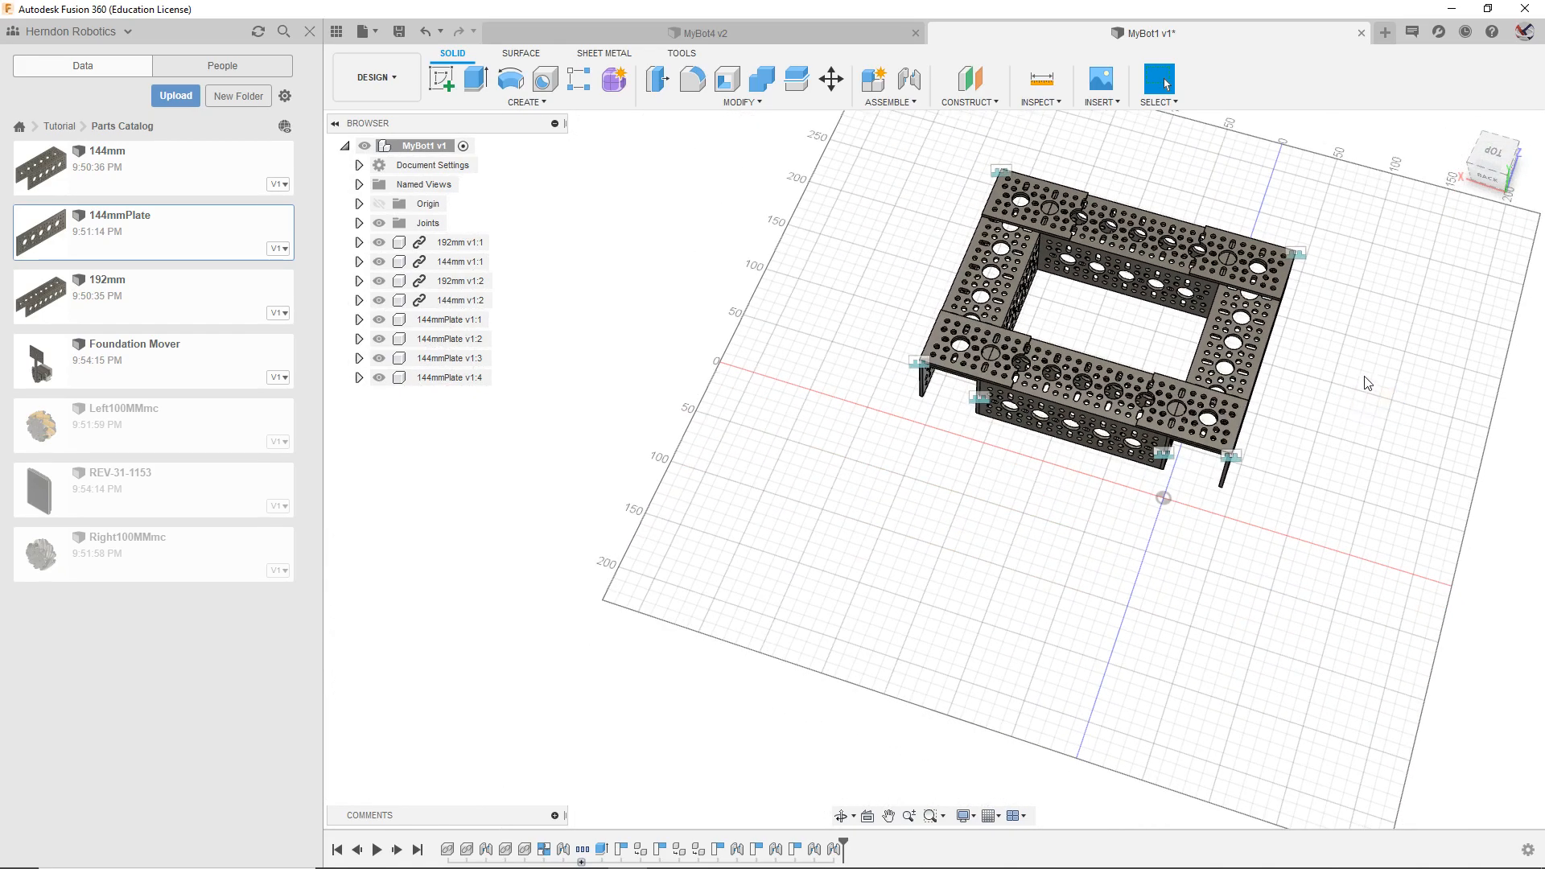
middle_click_drag(1356, 399, 1199, 507)
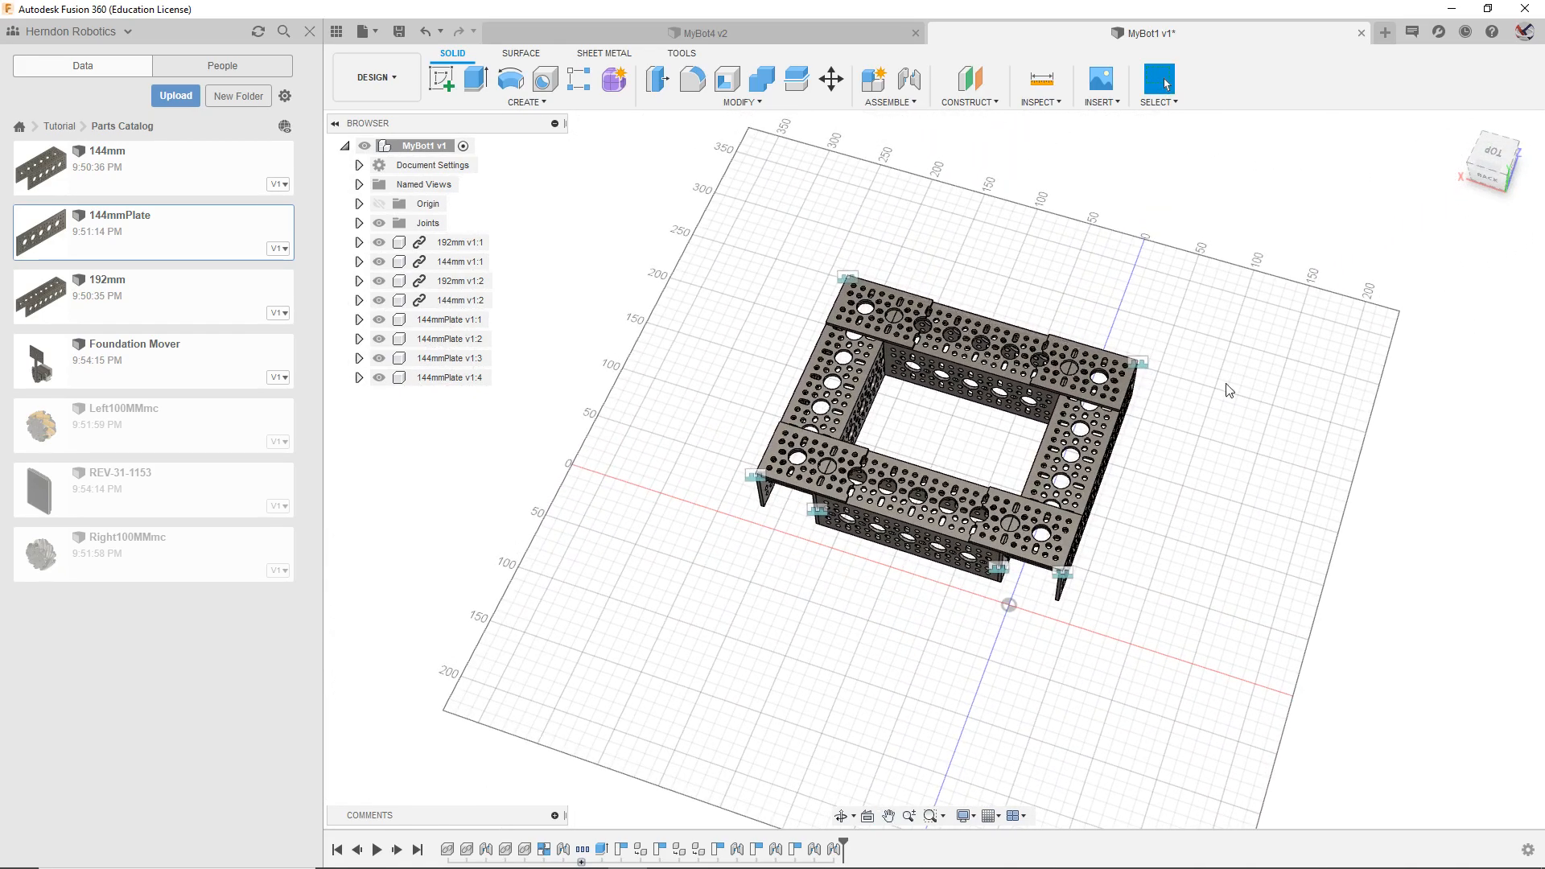
Step: Go back to the Tutorial folder and save MyBot1 with the version description "User Saved"
left_click(55, 128)
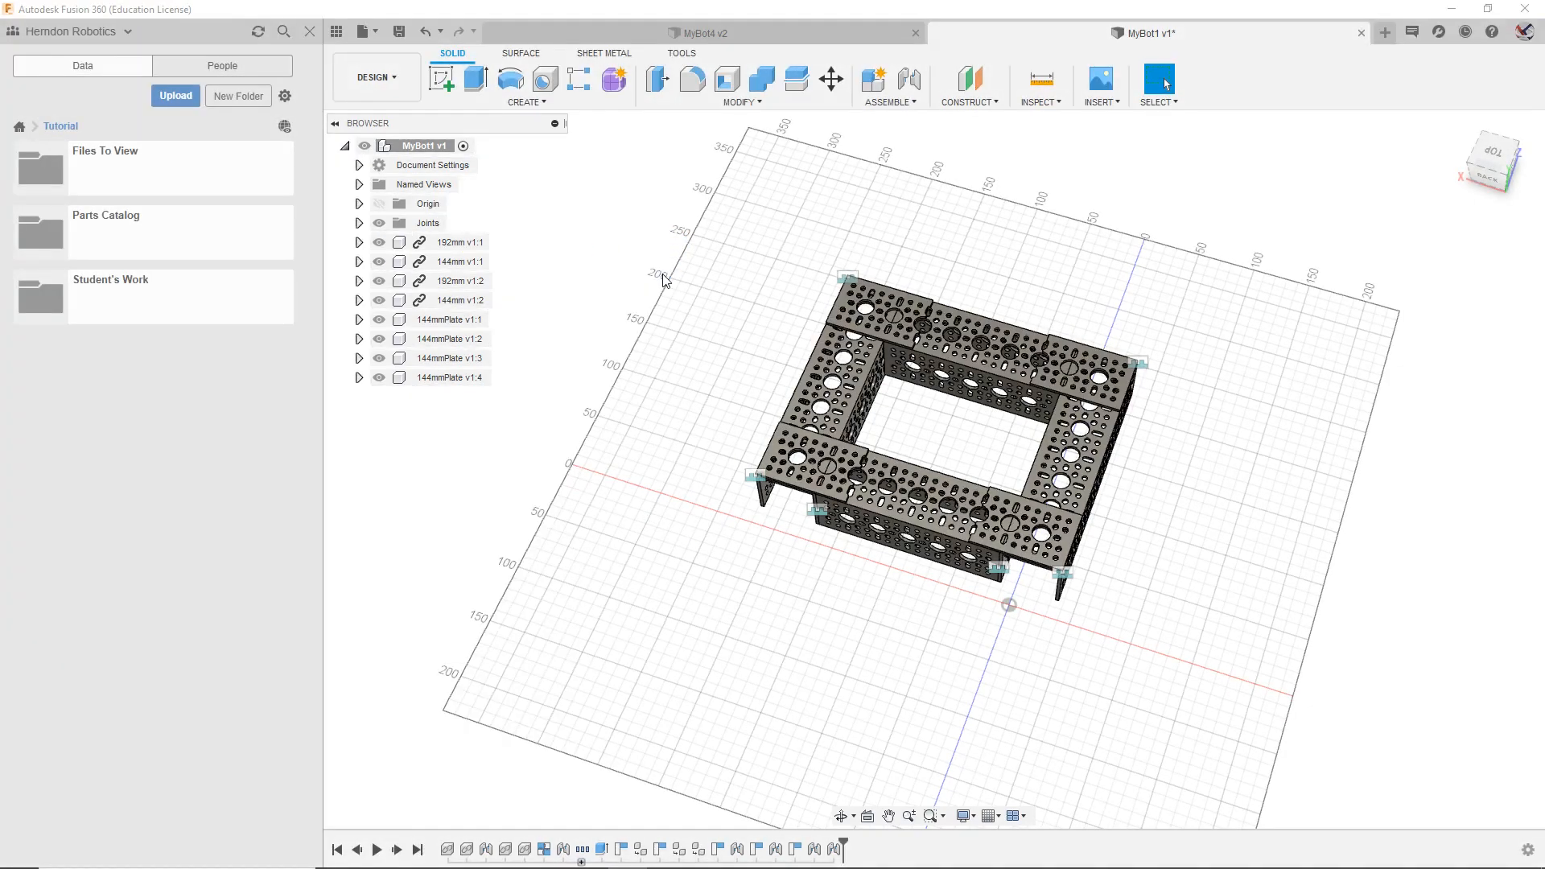
middle_click_drag(729, 293, 815, 300)
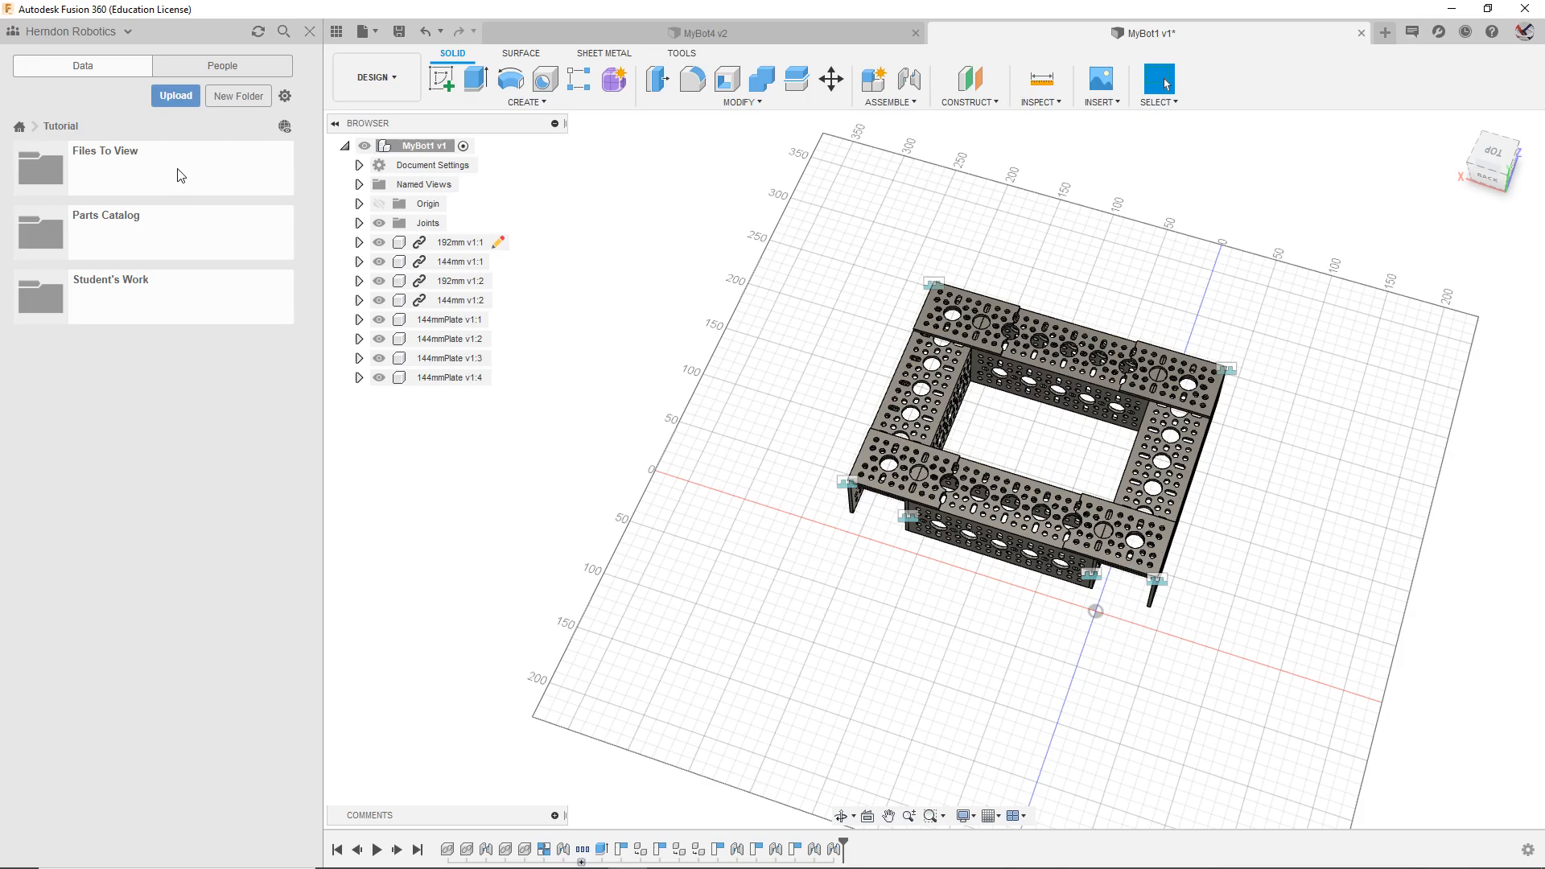
left_click(399, 30)
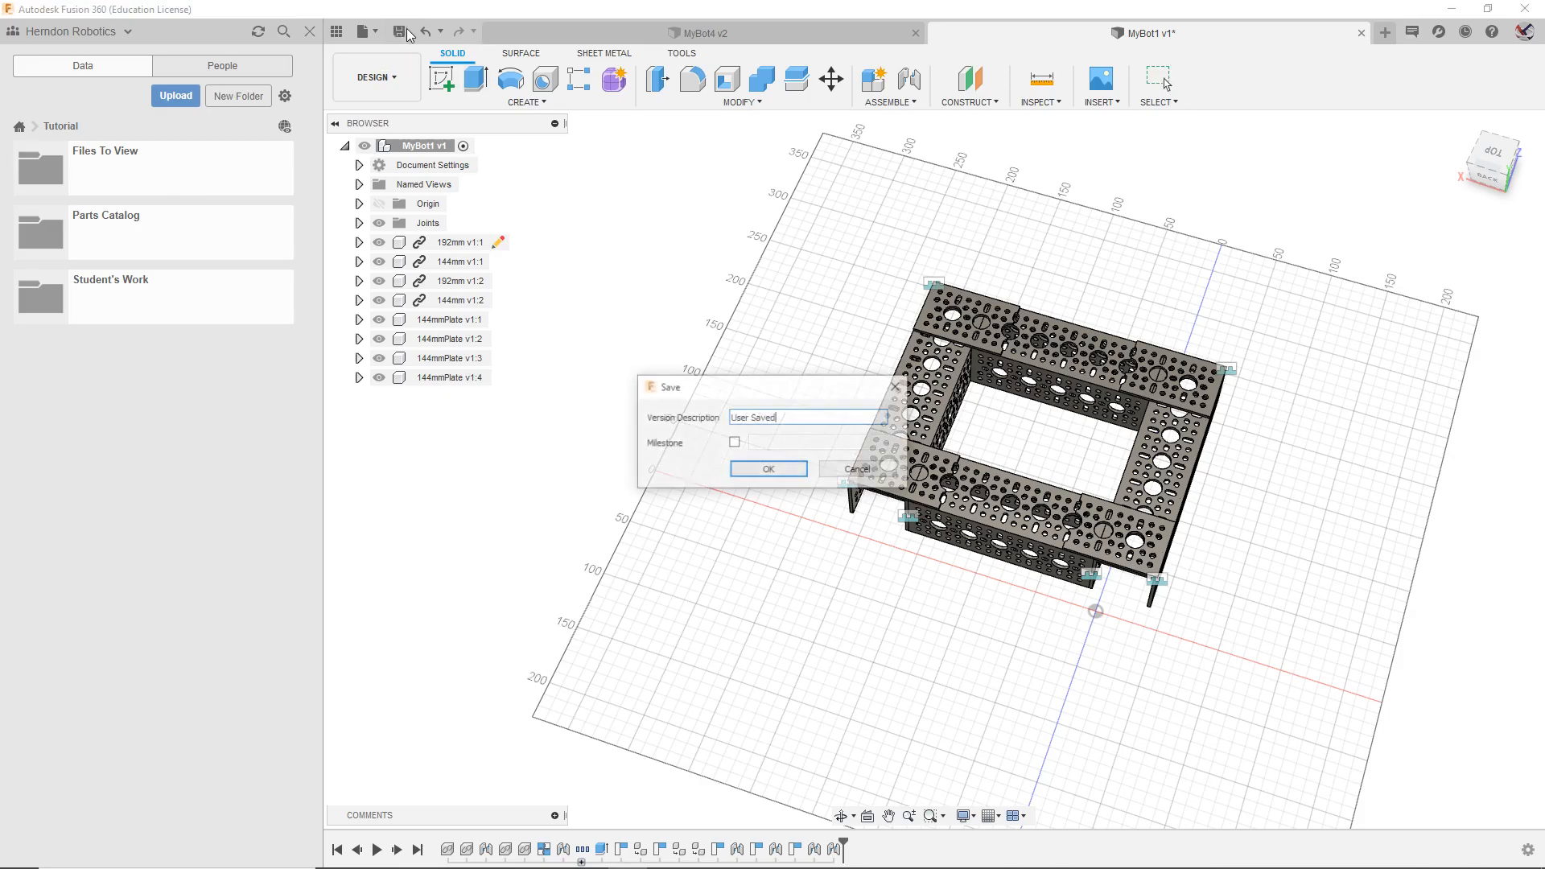
left_click(748, 469)
Step: Browse through the Student's Work folder to the student's "FTC bot again" folder
left_click(156, 286)
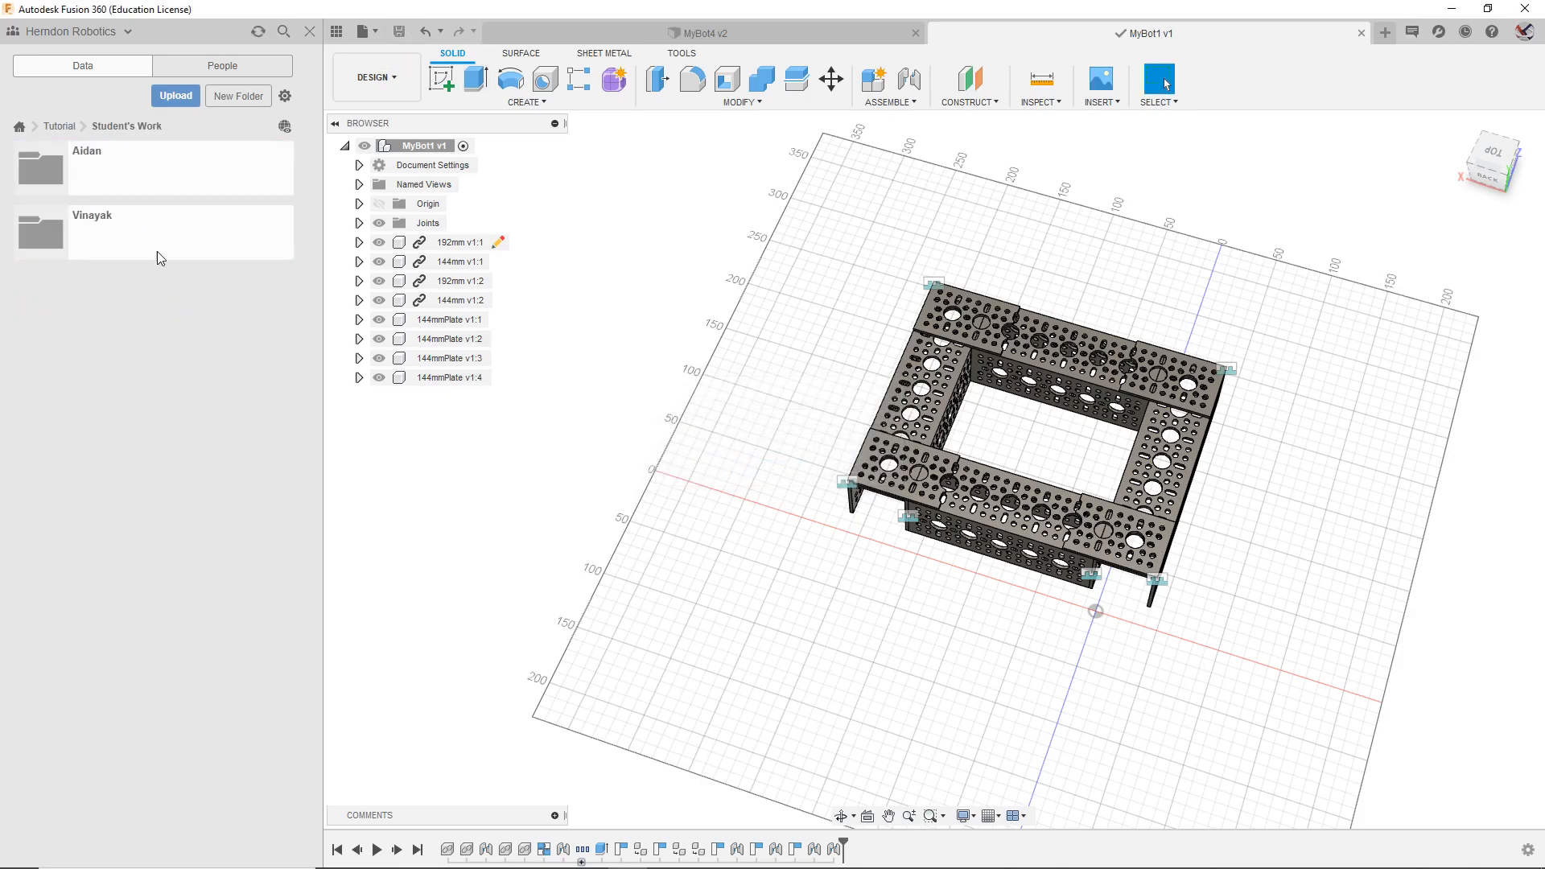
left_click(155, 151)
left_click(154, 222)
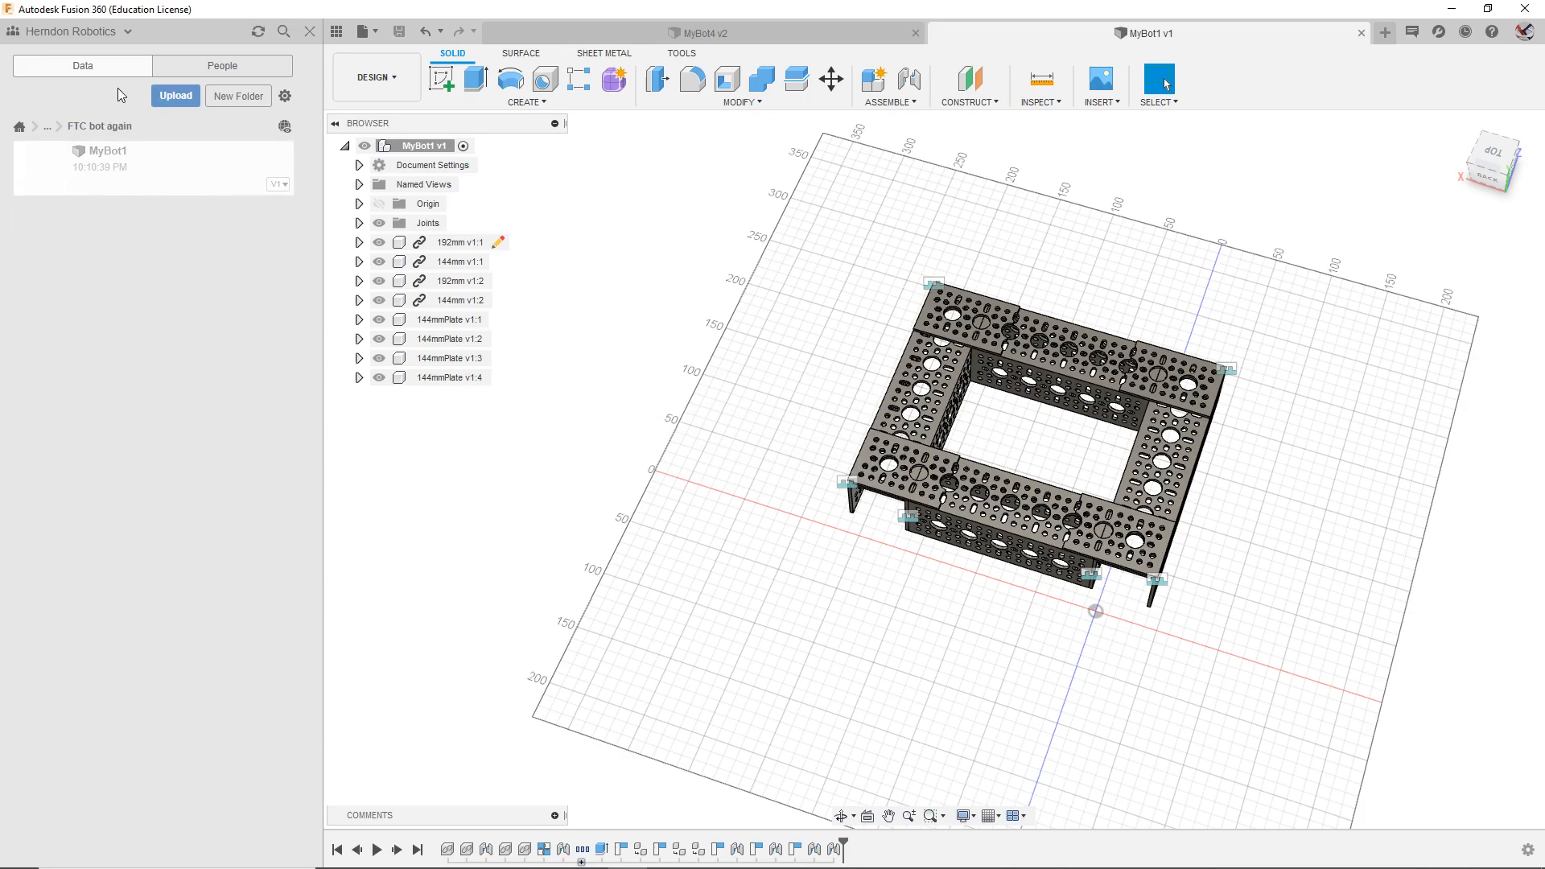
Step: Save a copy of the chassis design as MyBot2 in the "FTC bot again" folder and refresh the folder's contents
left_click(364, 32)
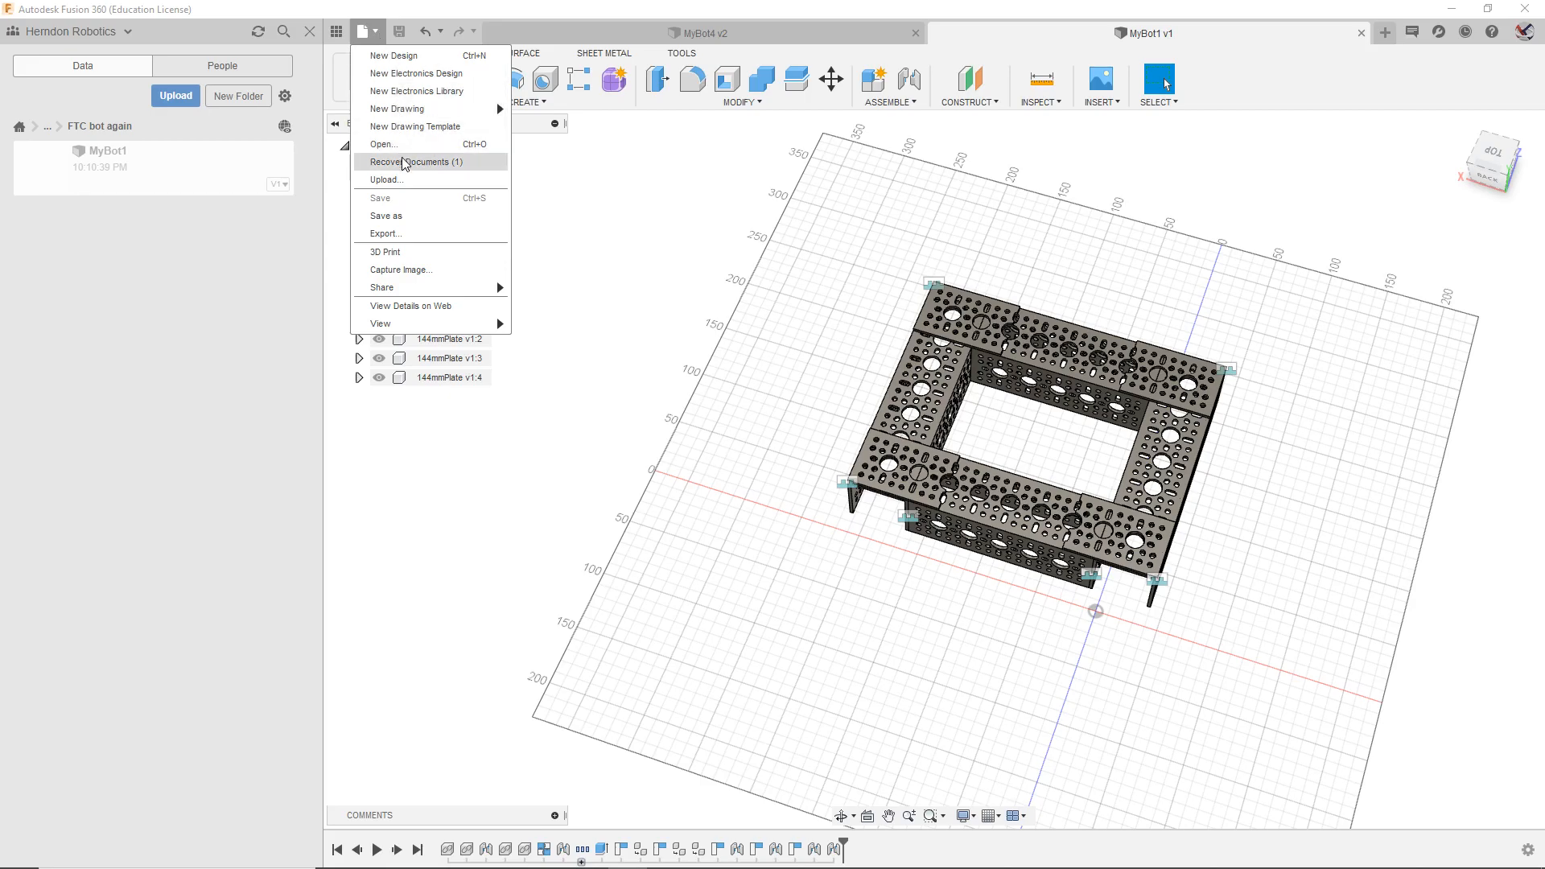
left_click(405, 223)
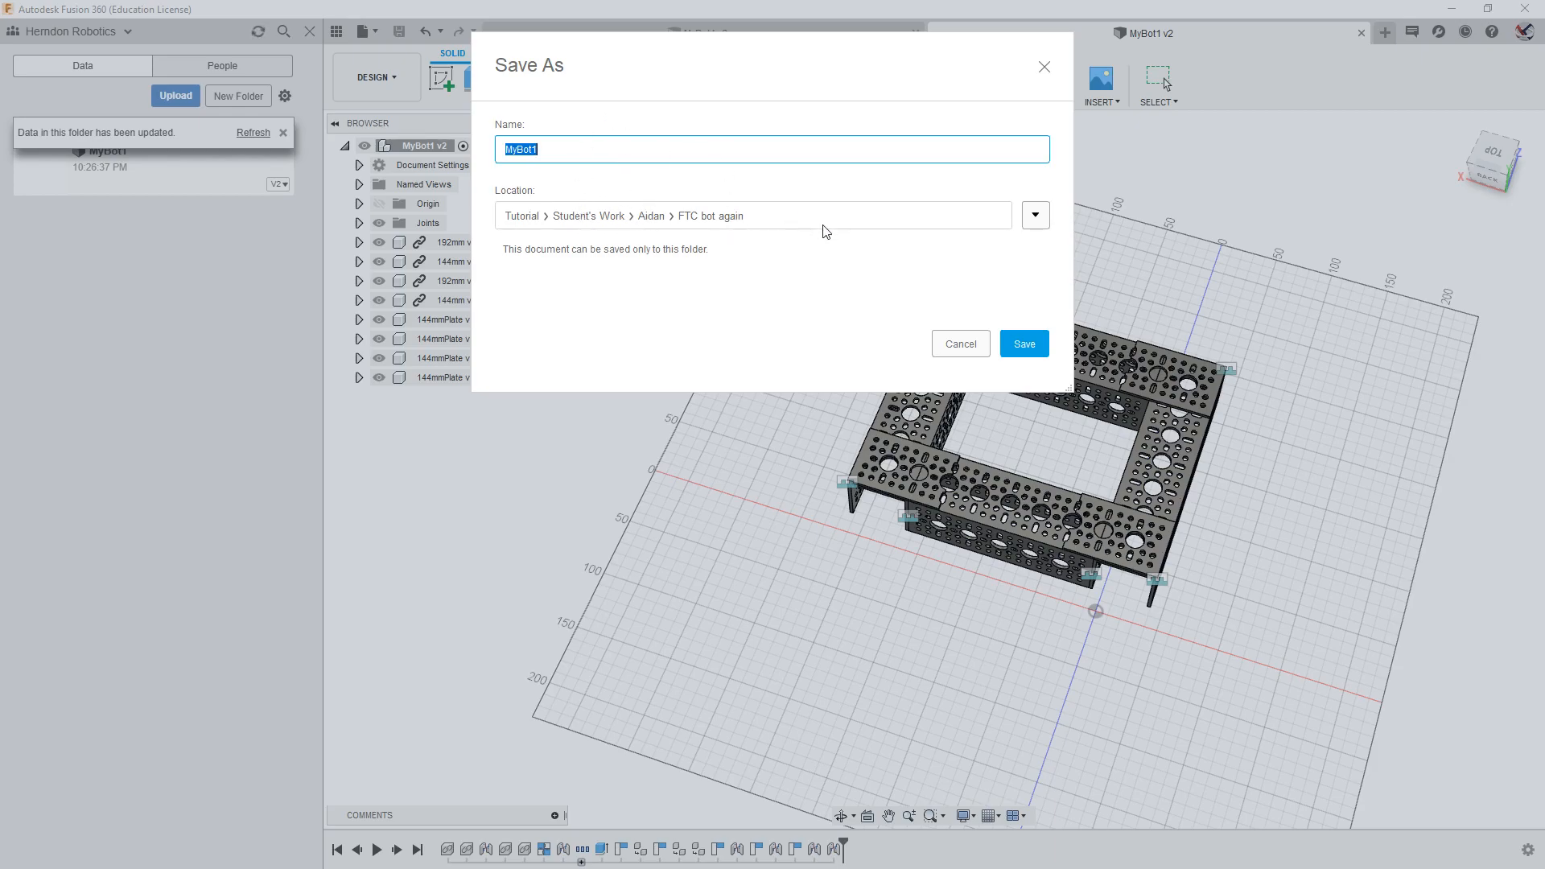
left_click(671, 151)
key("Return")
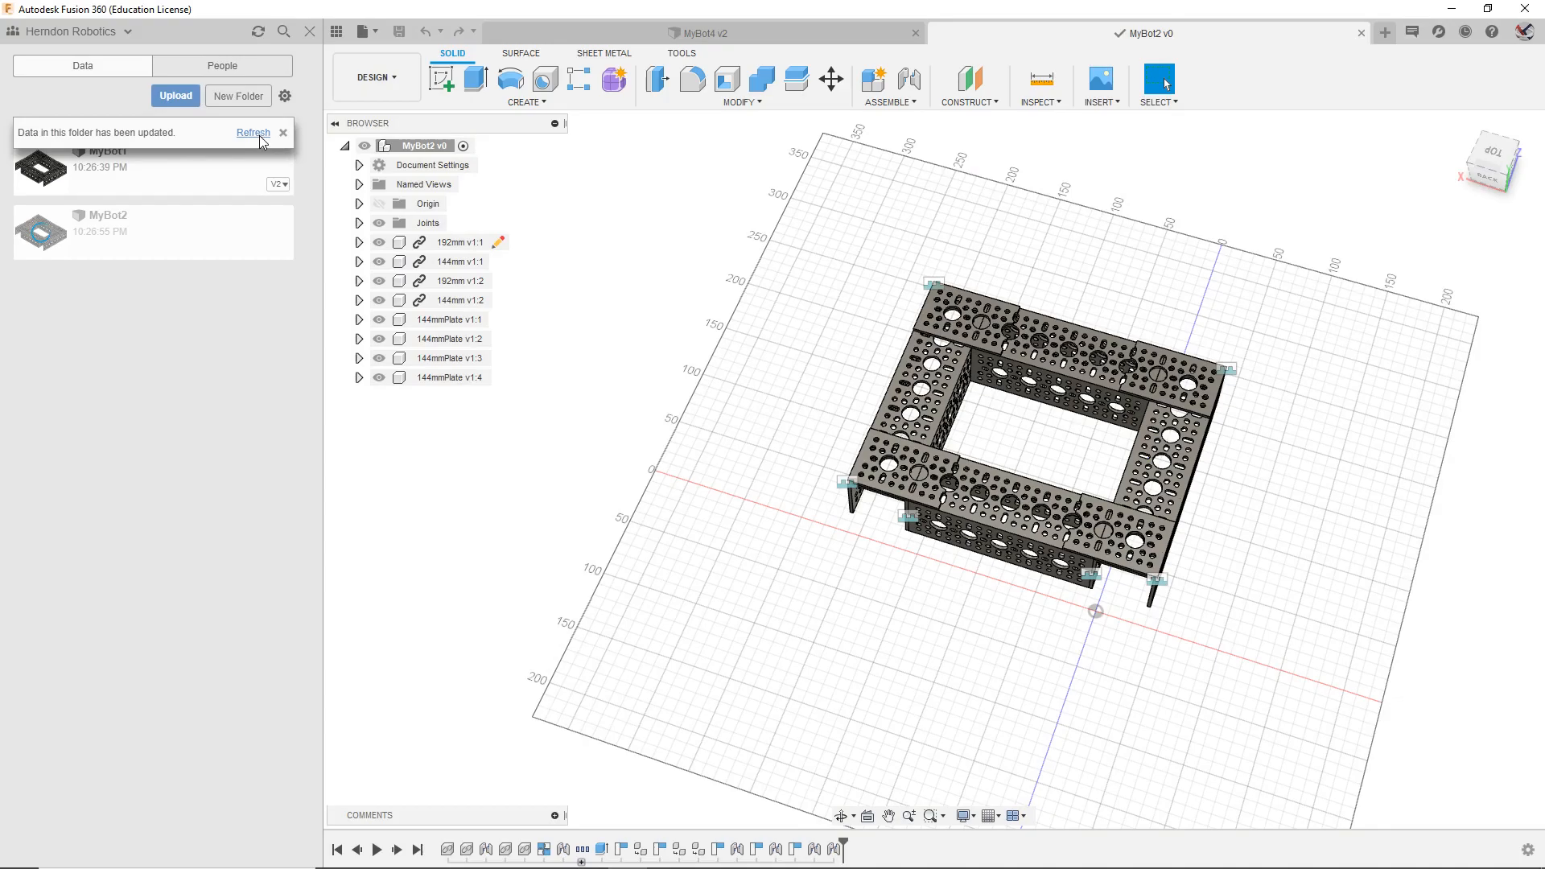
left_click(259, 137)
scroll(666, 235, "down", 3)
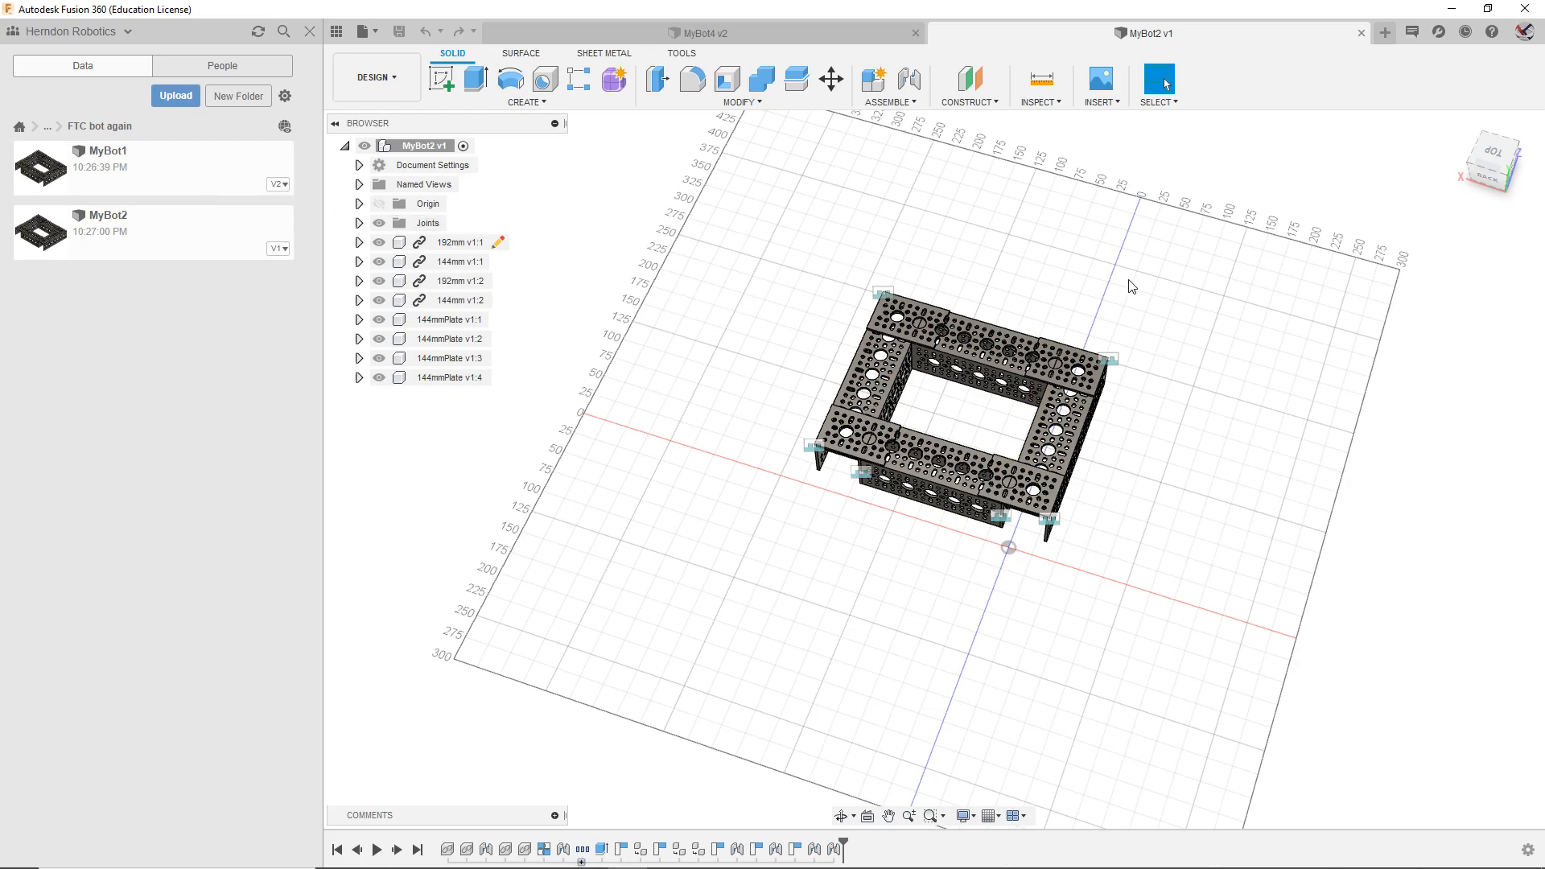
left_click(1477, 161)
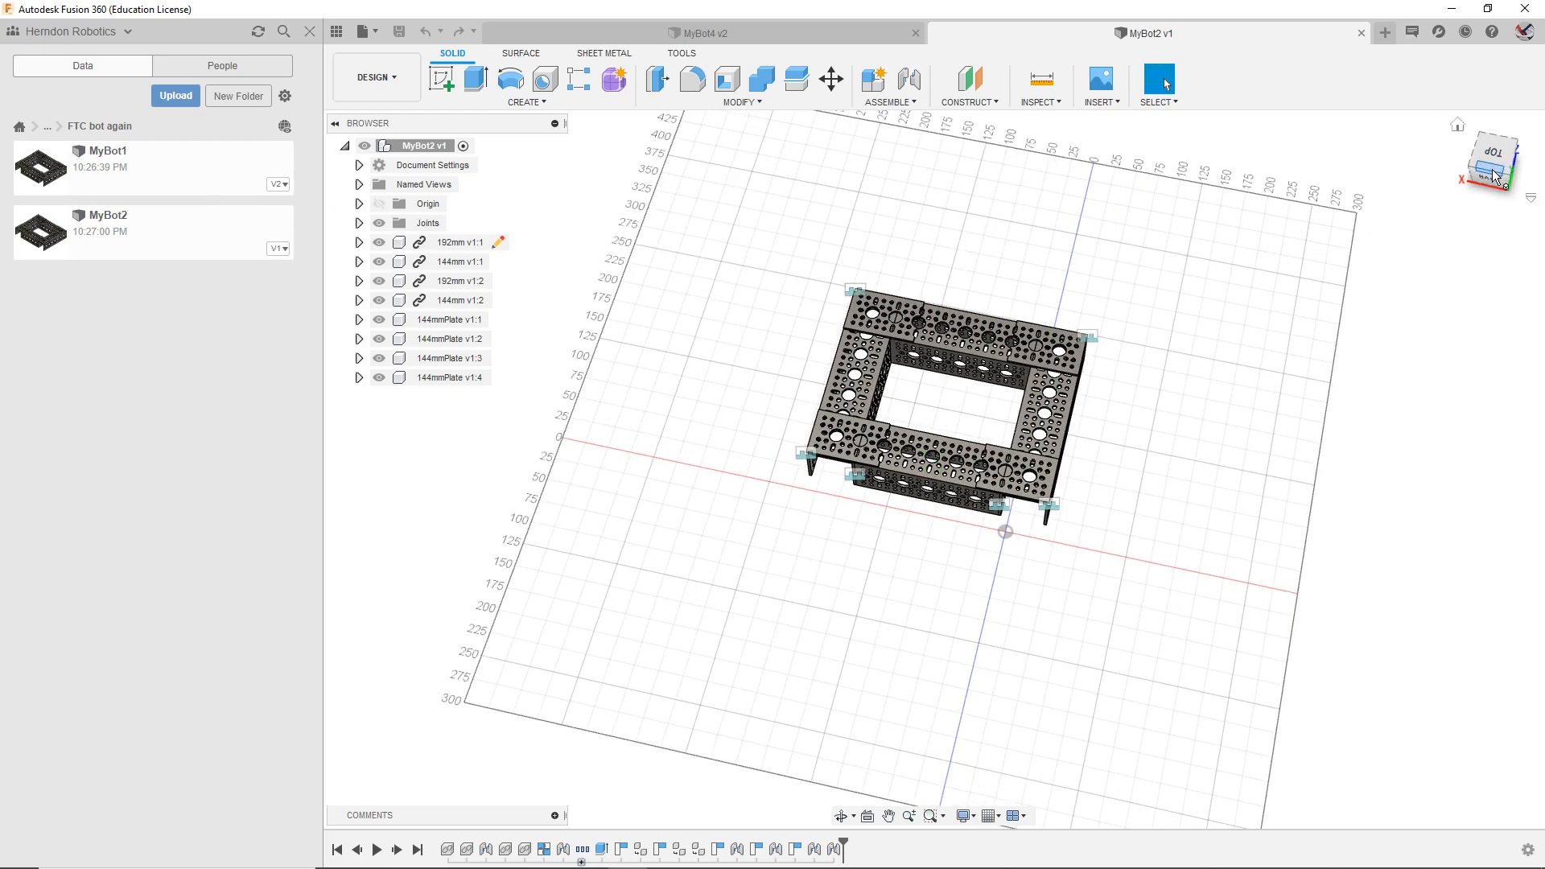
left_click(1465, 176)
left_click_drag(1478, 171, 1474, 189)
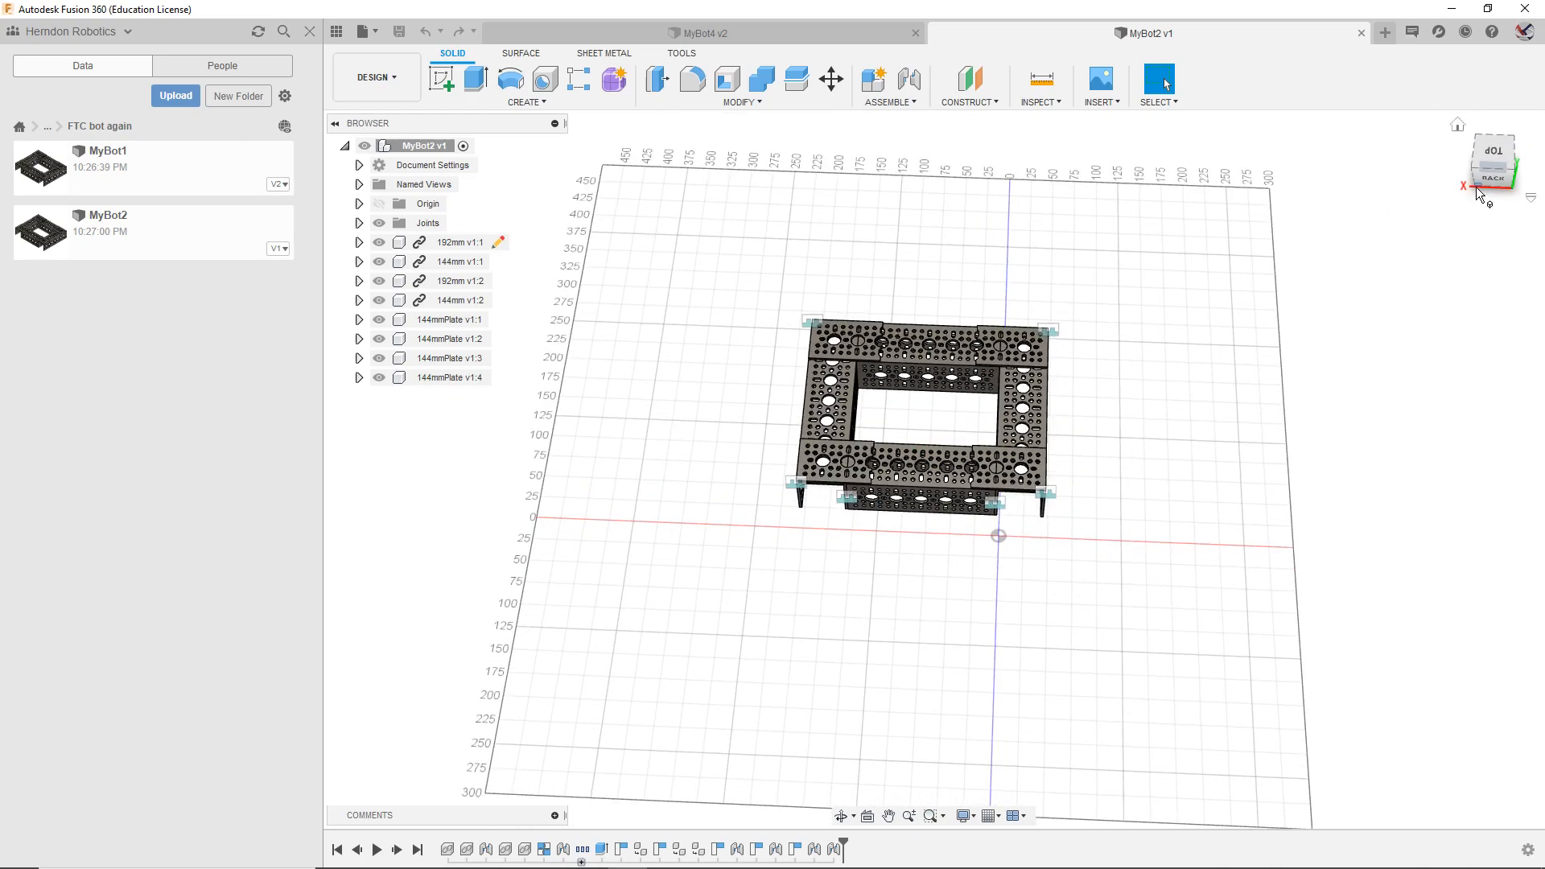
Step: Open the Left100MMmc wheel from the Tutorial project's Parts Catalog folder
left_click(58, 127)
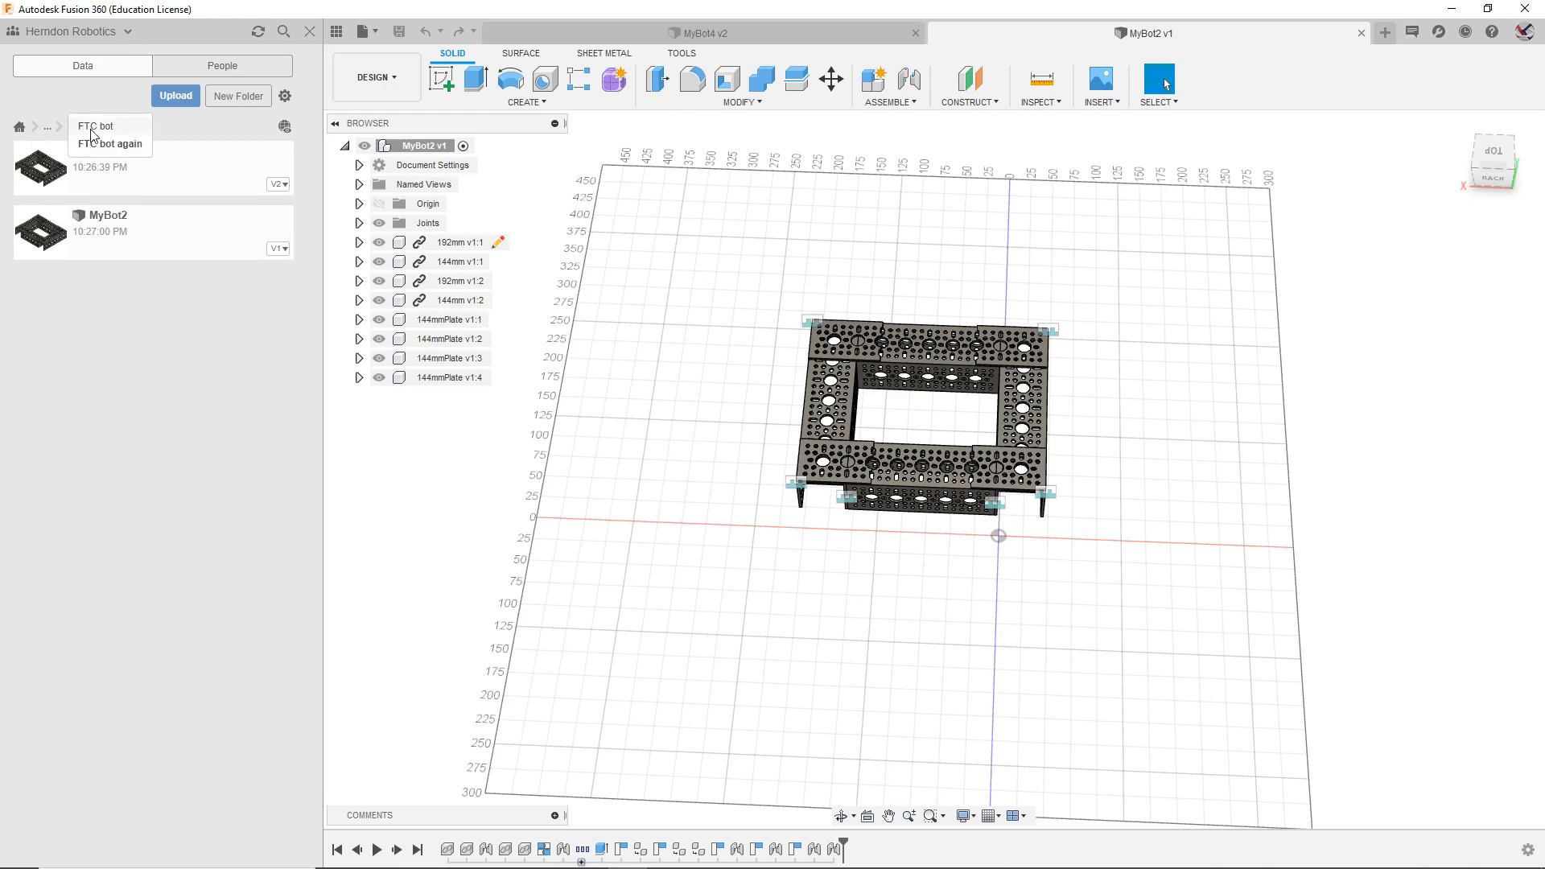
left_click(20, 128)
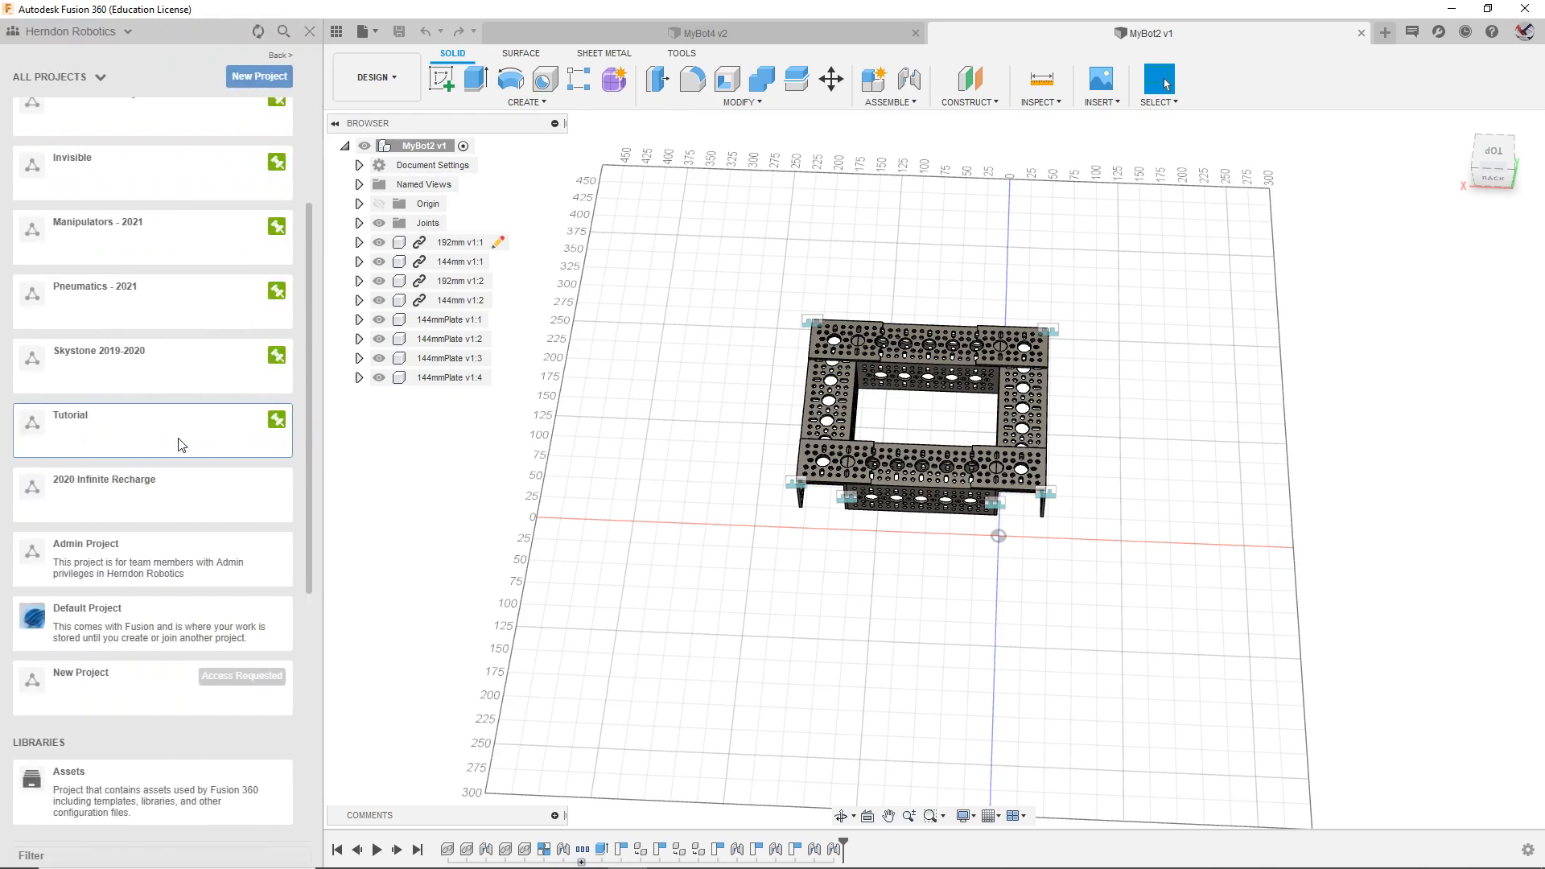
left_click(180, 444)
double_click(154, 250)
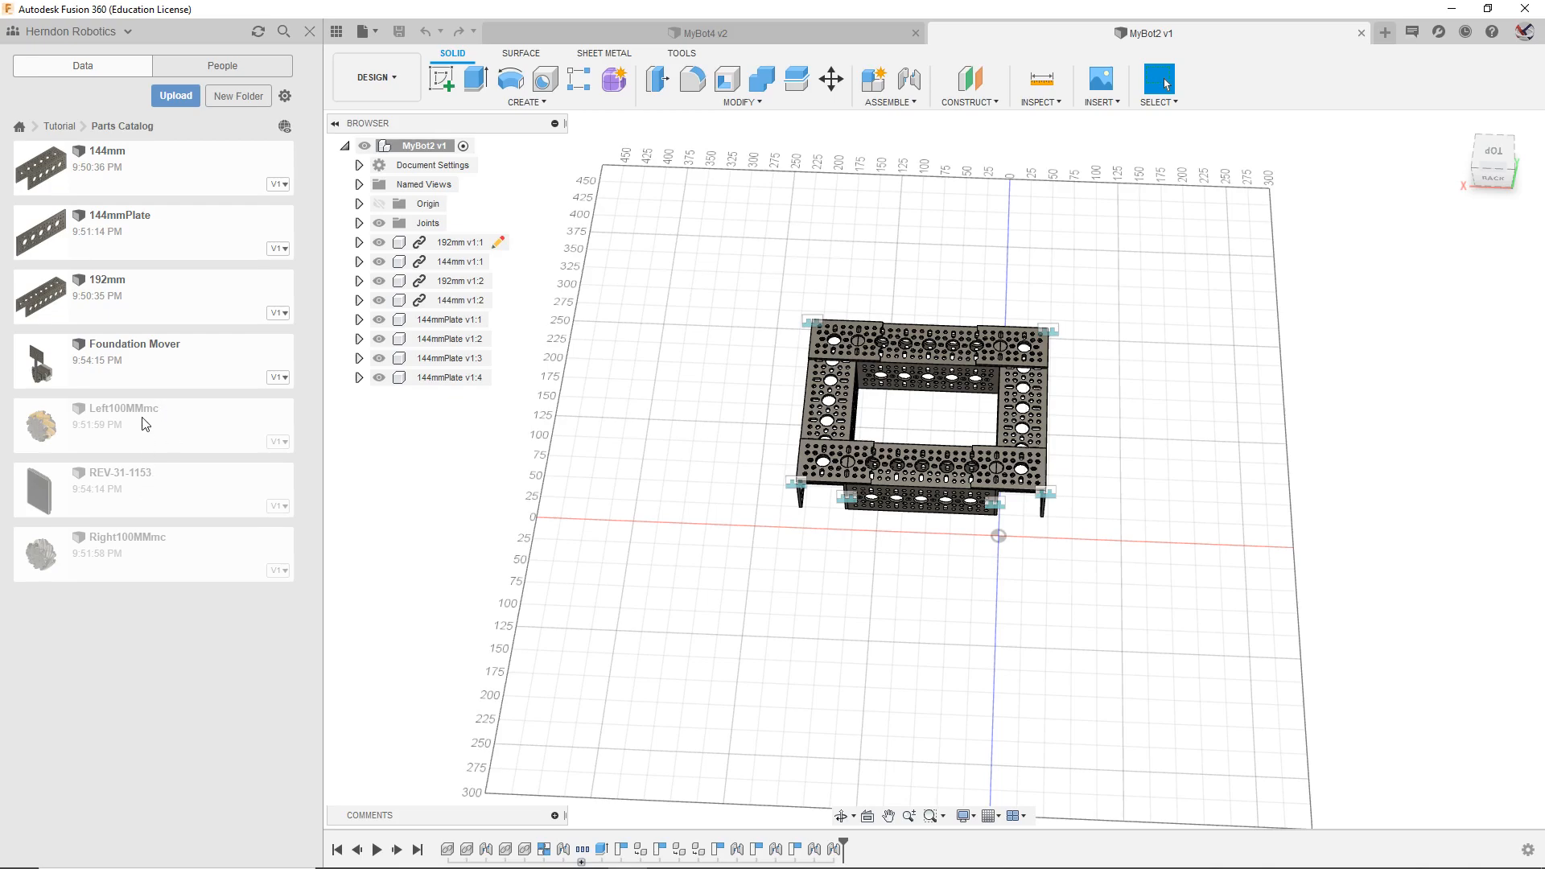
double_click(209, 415)
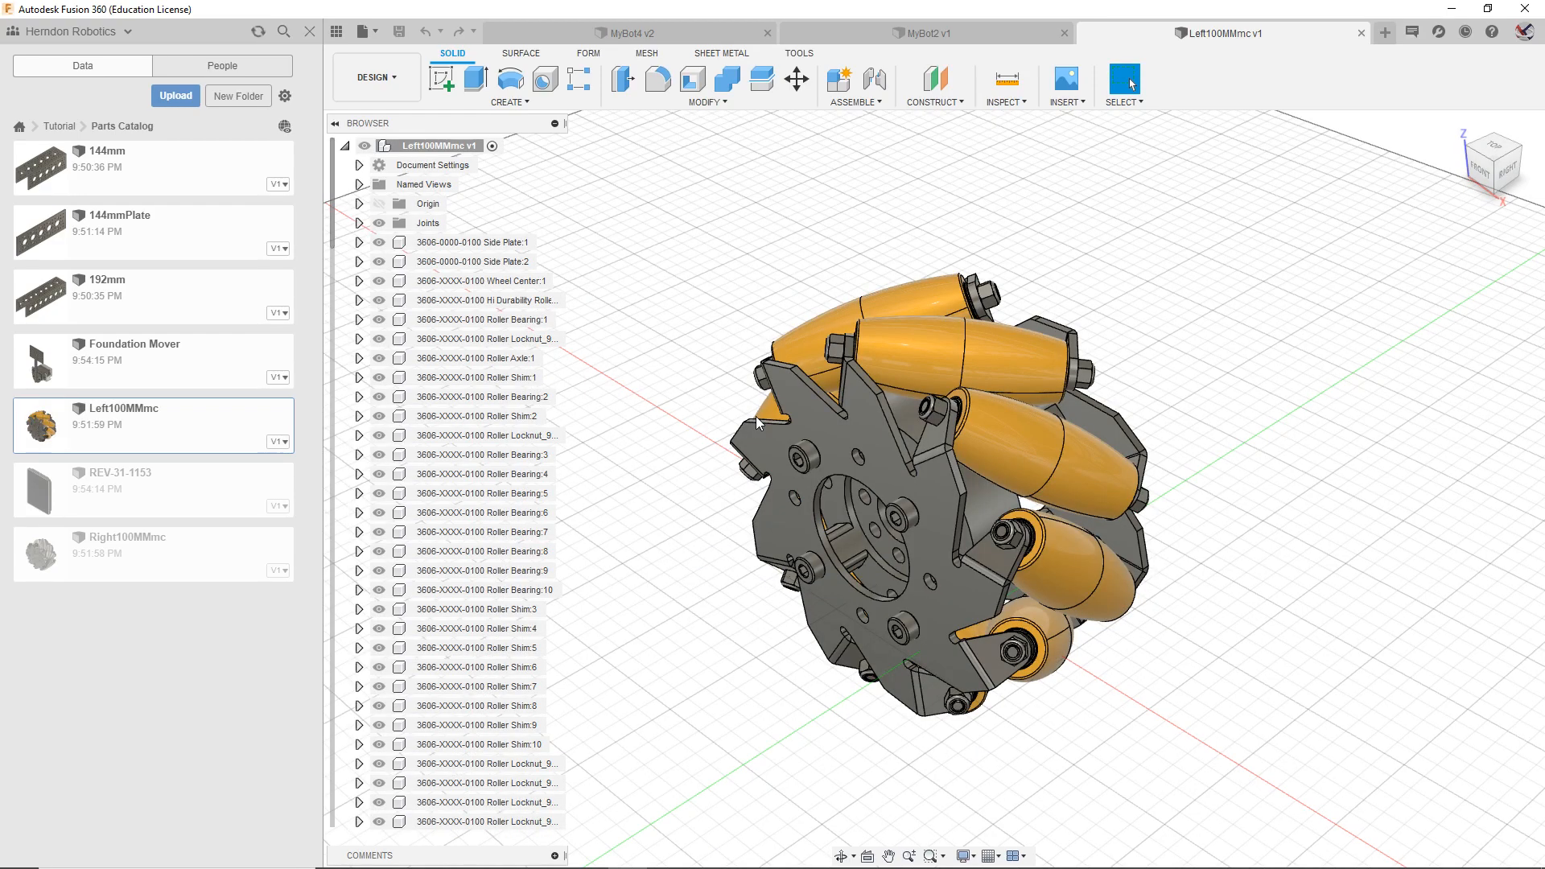
Step: Examine the mecanum wheel and look up one of its orange rollers in the component list
mouse_move(1490, 163)
left_mouse_down()
mouse_move(1516, 213)
mouse_move(1535, 173)
mouse_move(1520, 171)
mouse_move(1521, 209)
left_mouse_up()
scroll(507, 514, "down", 3)
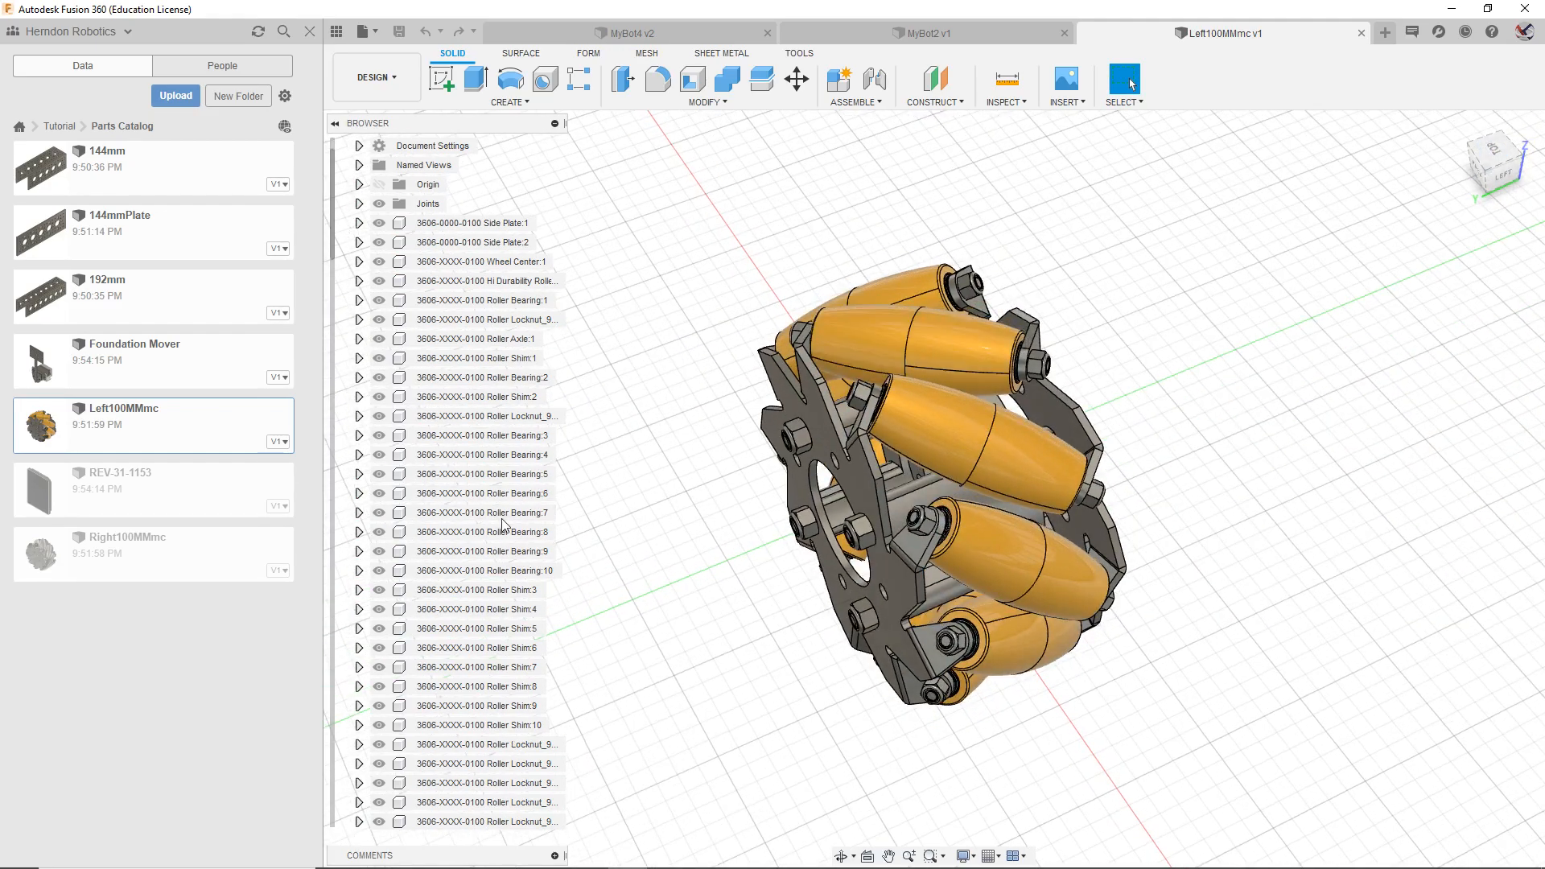
left_click(982, 461)
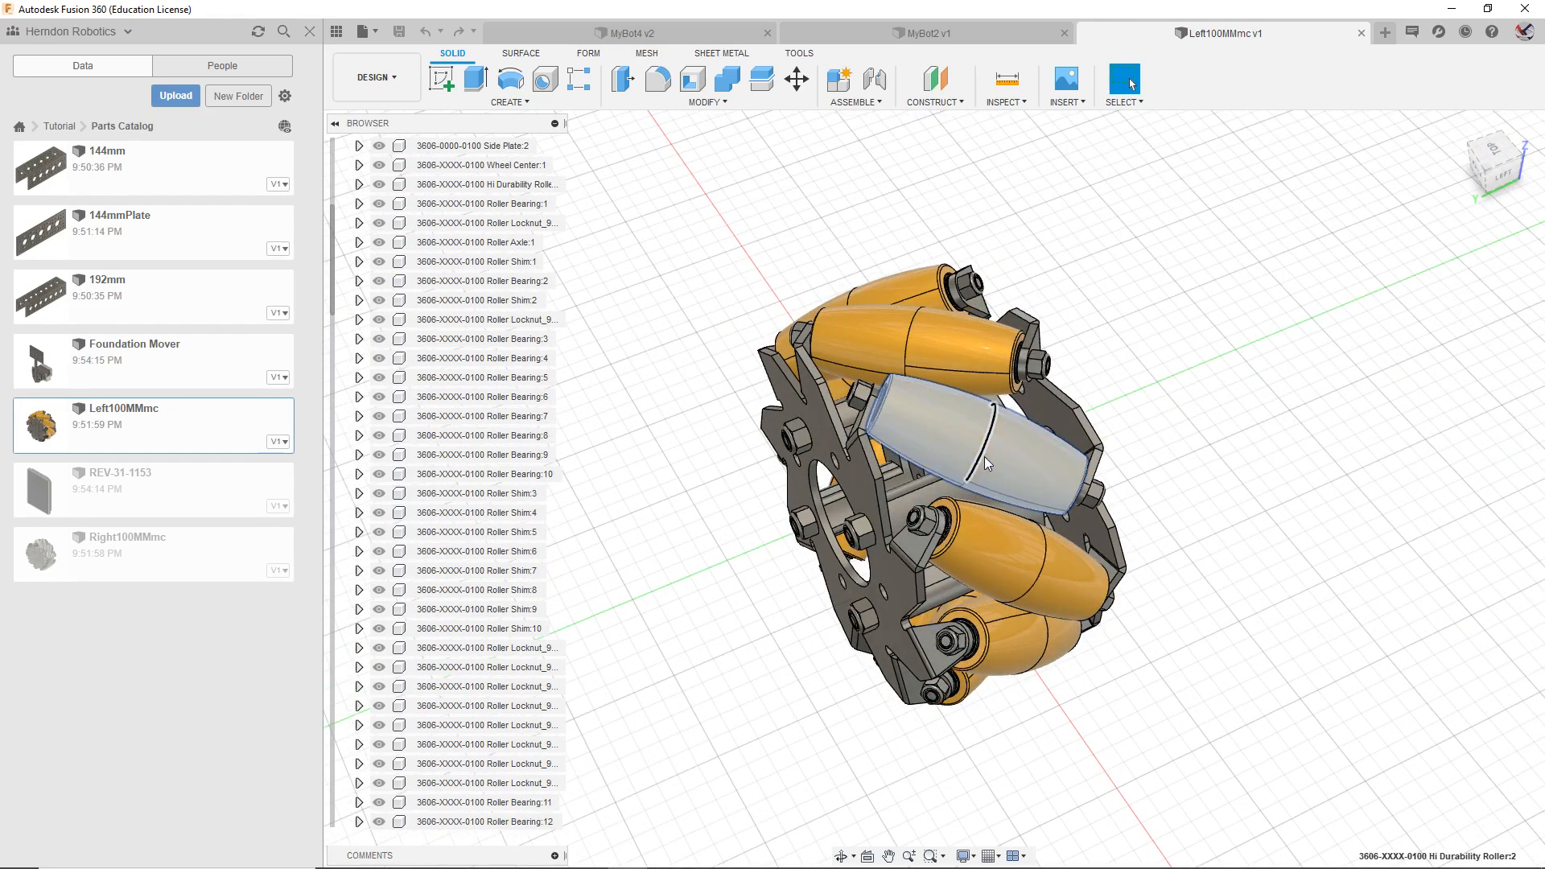
scroll(469, 521, "up", 2)
scroll(458, 539, "down", 10)
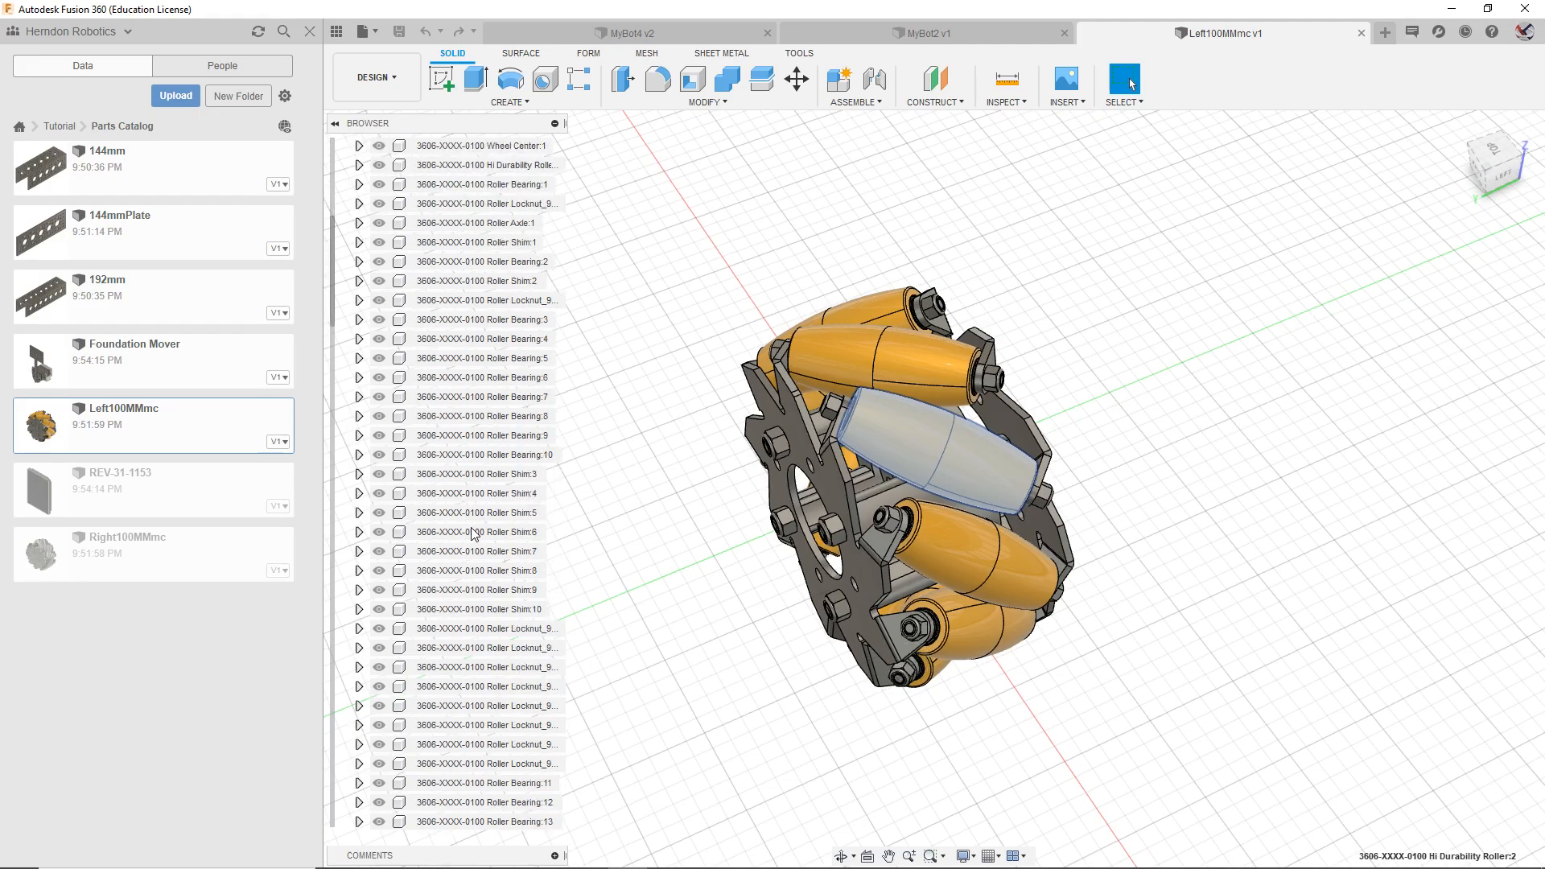
scroll(438, 566, "down", 12)
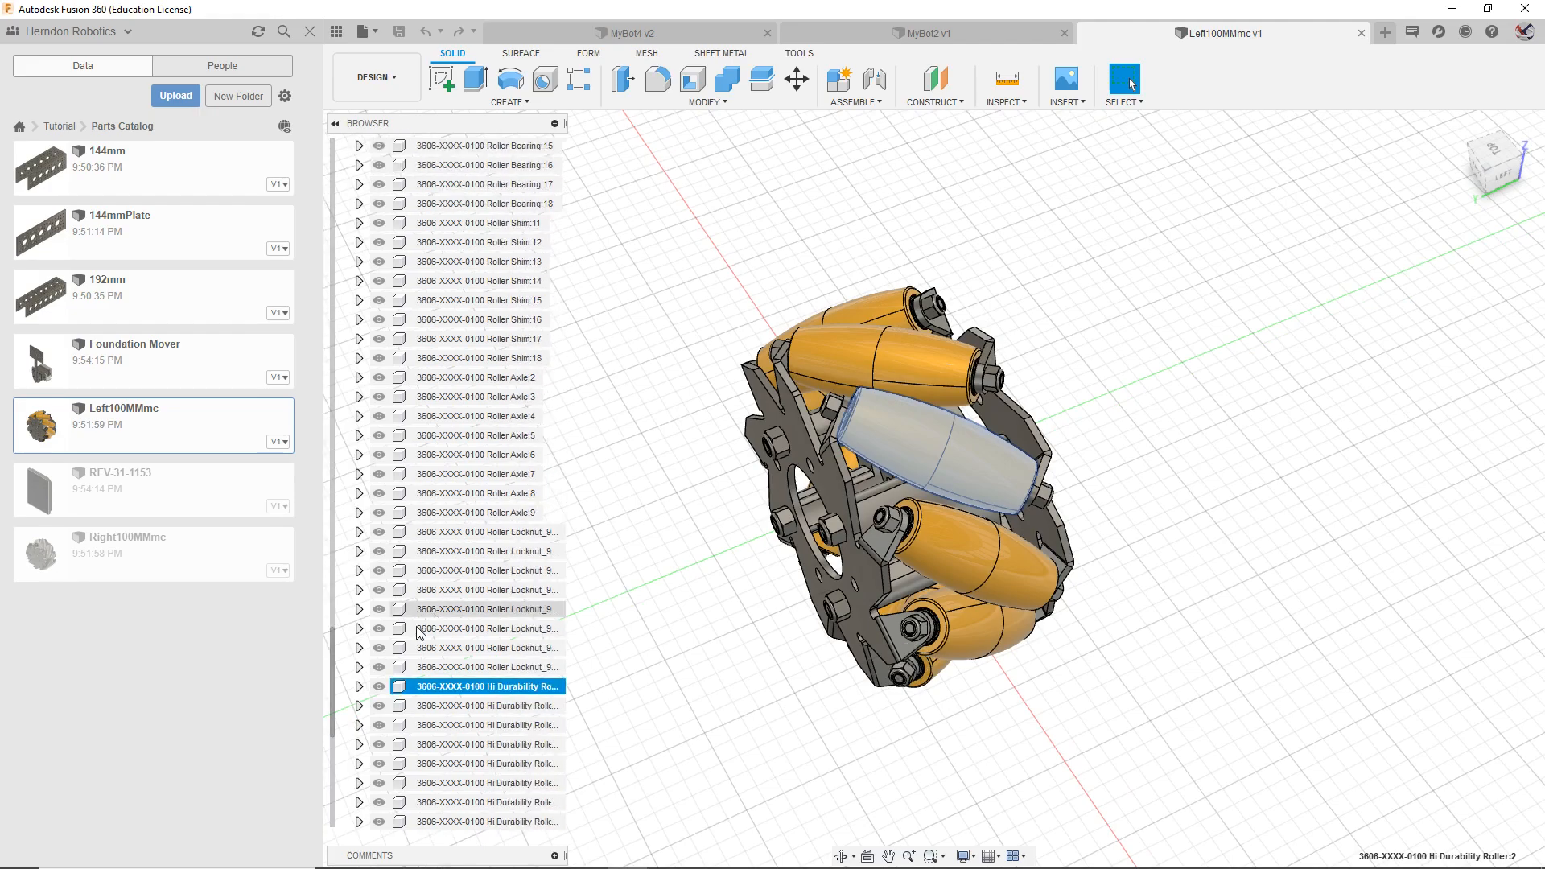
Step: Select the orange roller Hi Durability Roller:1 on the wheel and find its entry in the component list
left_click(924, 351)
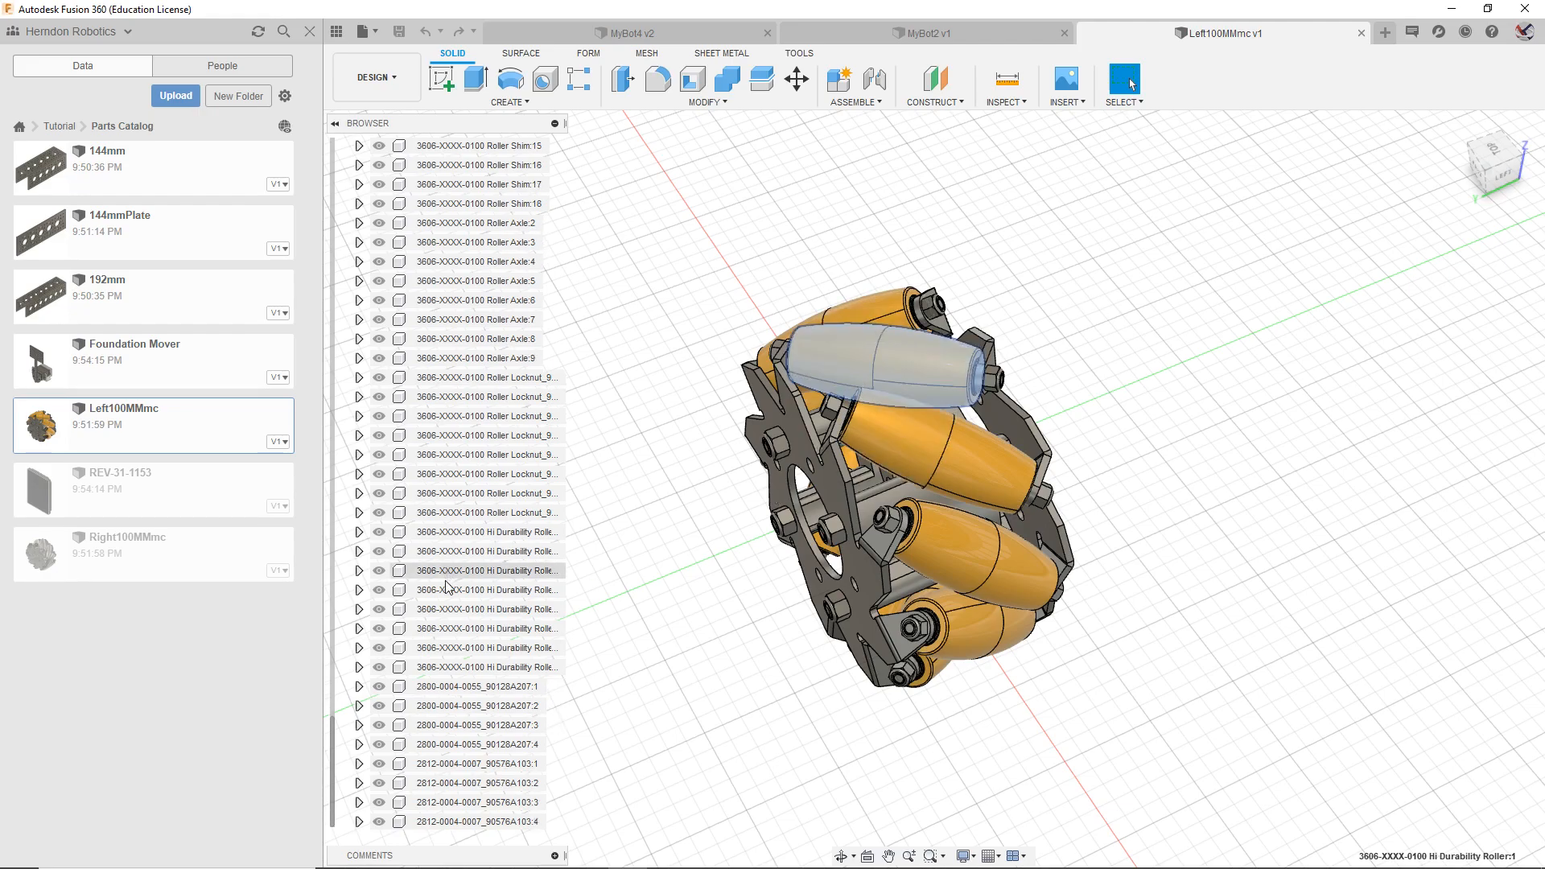
scroll(450, 583, "down", 1)
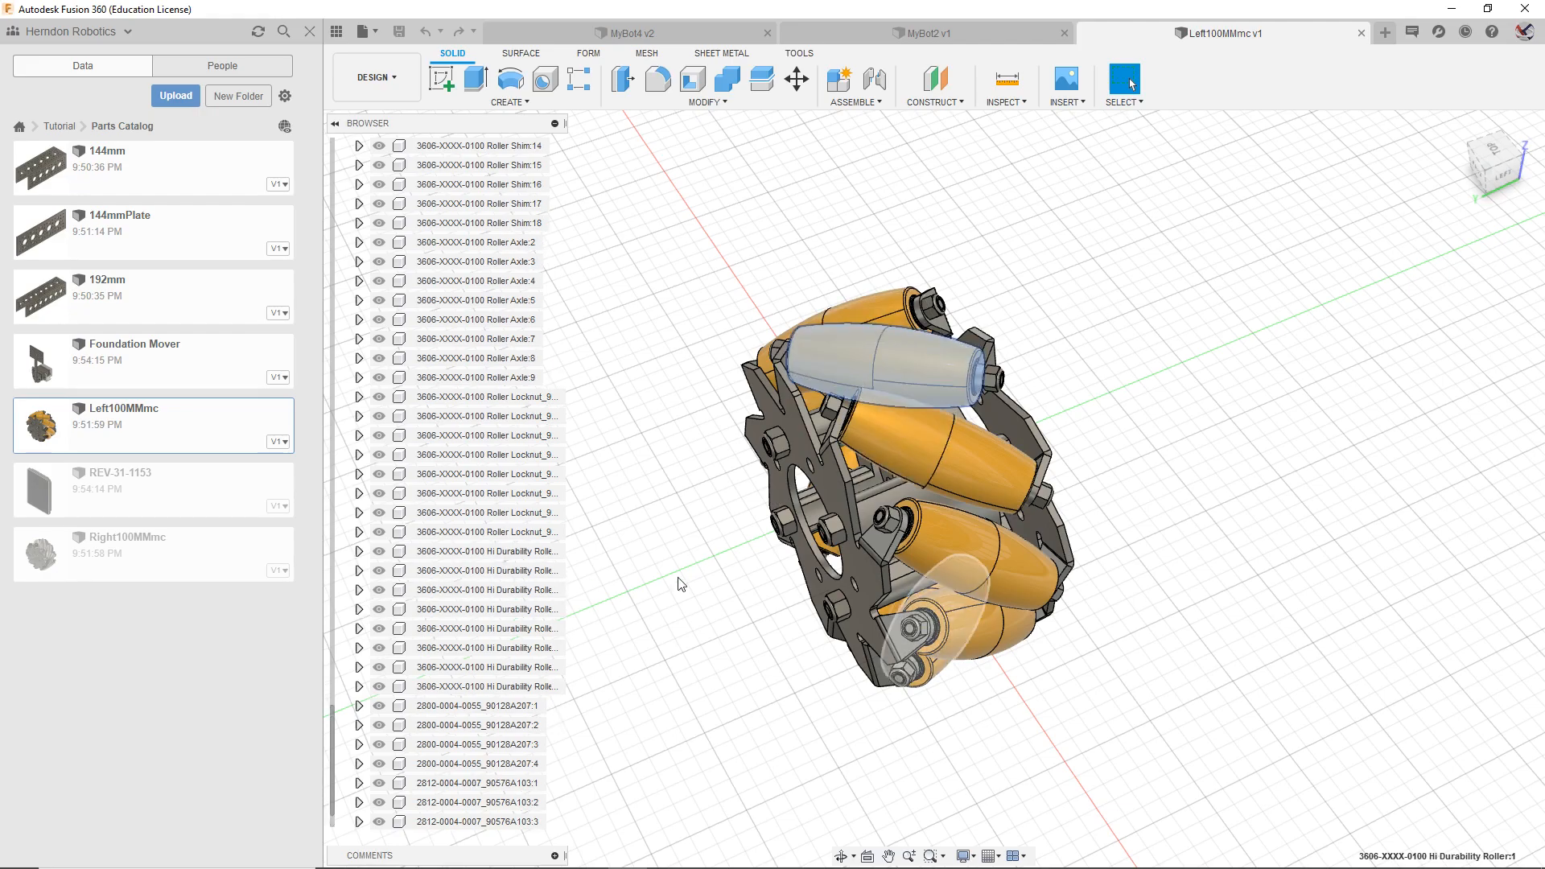
scroll(618, 566, "up", 1)
scroll(506, 571, "up", 5)
scroll(509, 573, "up", 12)
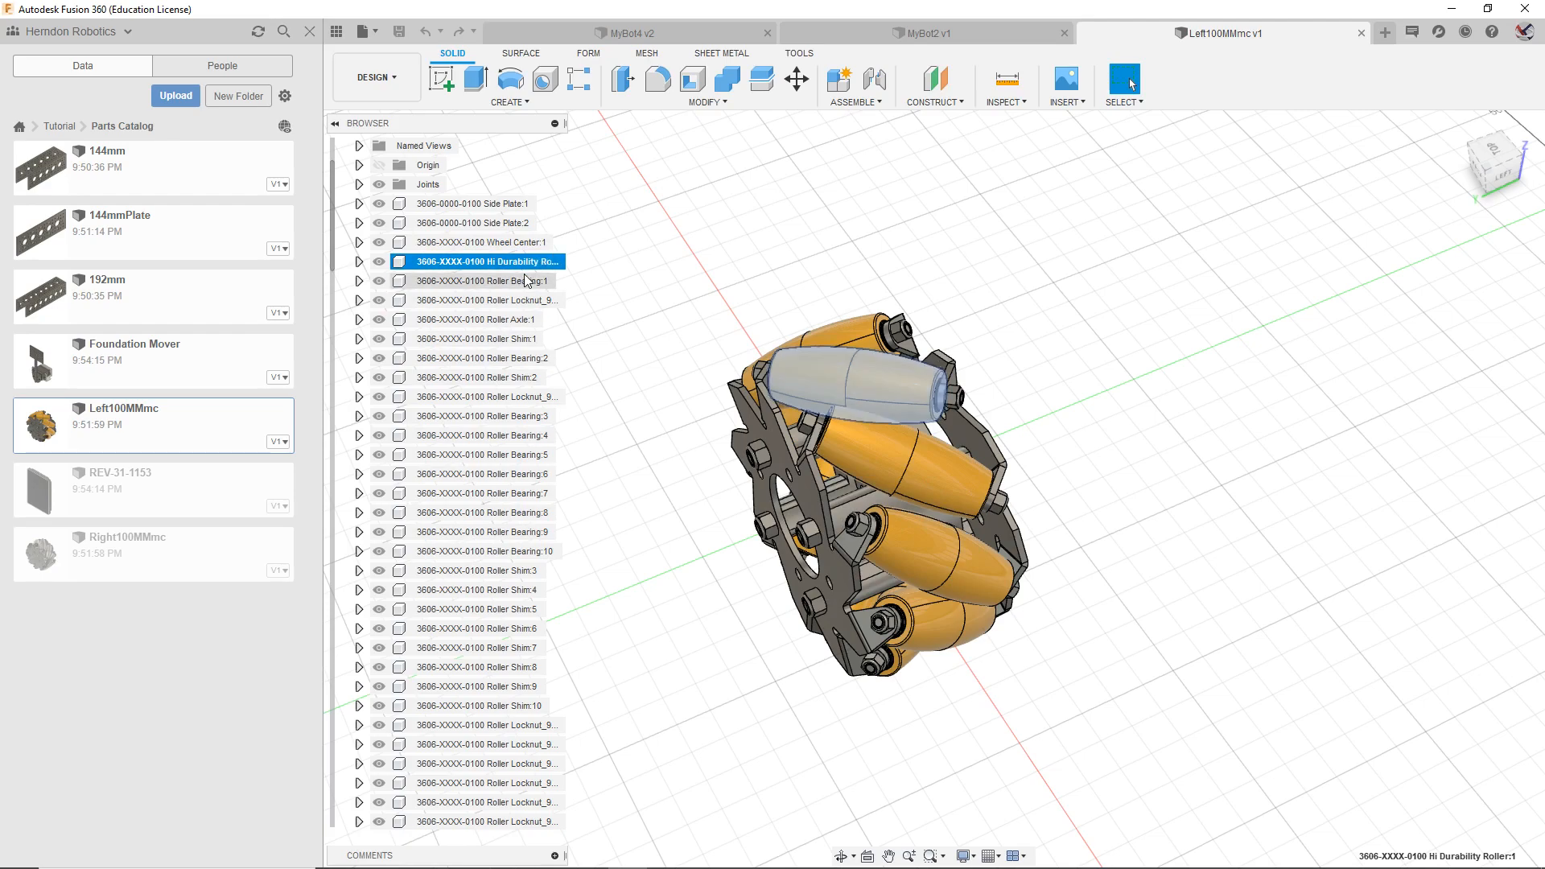
left_click(531, 285, "ctrl")
left_click(531, 286, "ctrl")
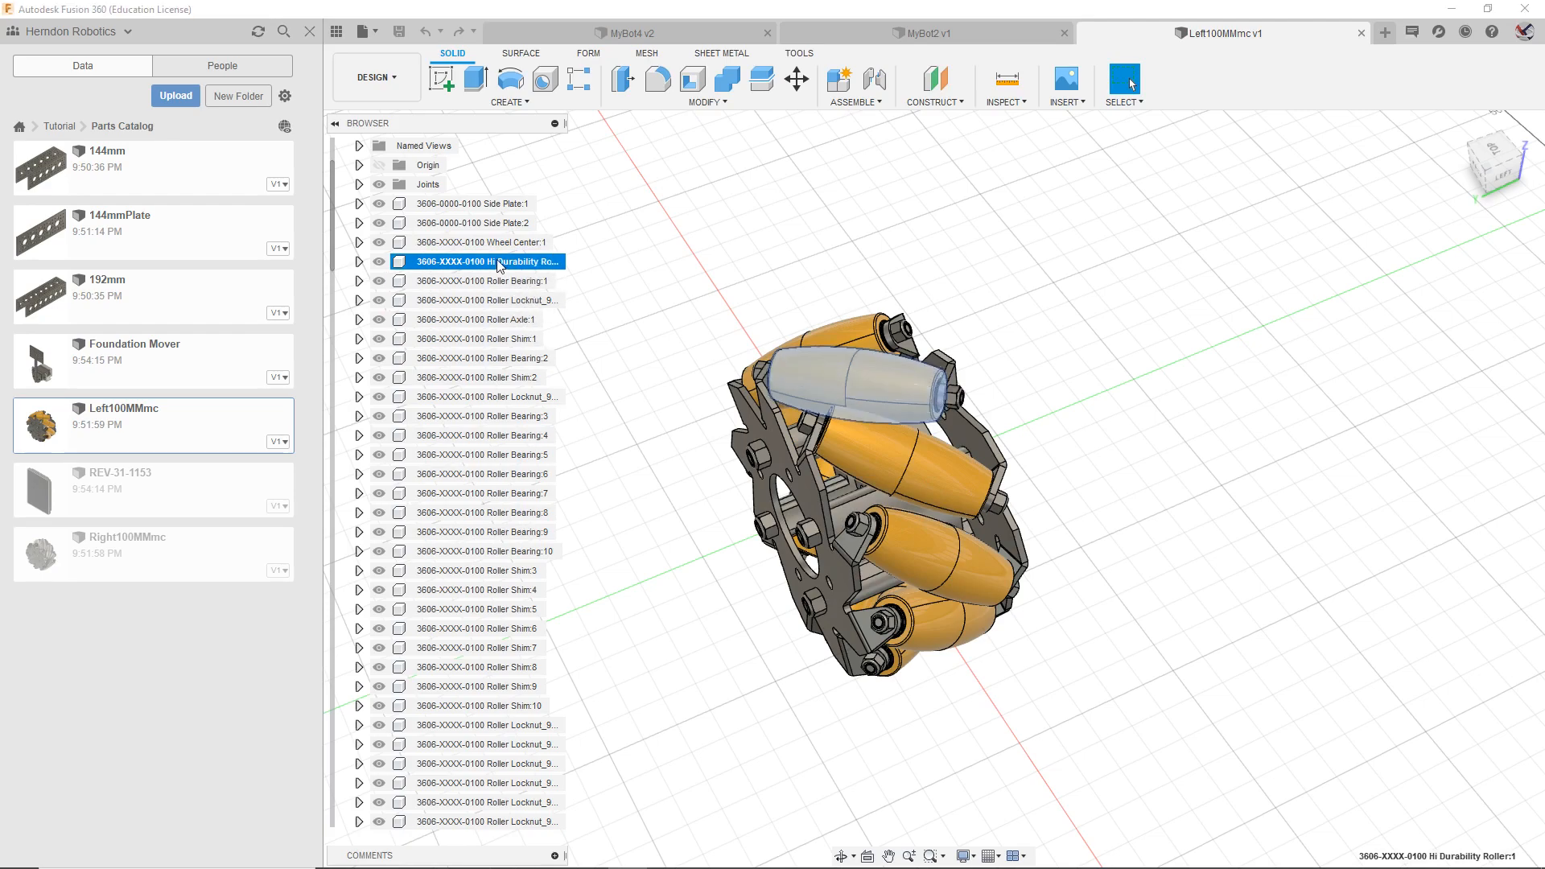
scroll(339, 282, "up", 1)
left_click(359, 300)
left_click(359, 301)
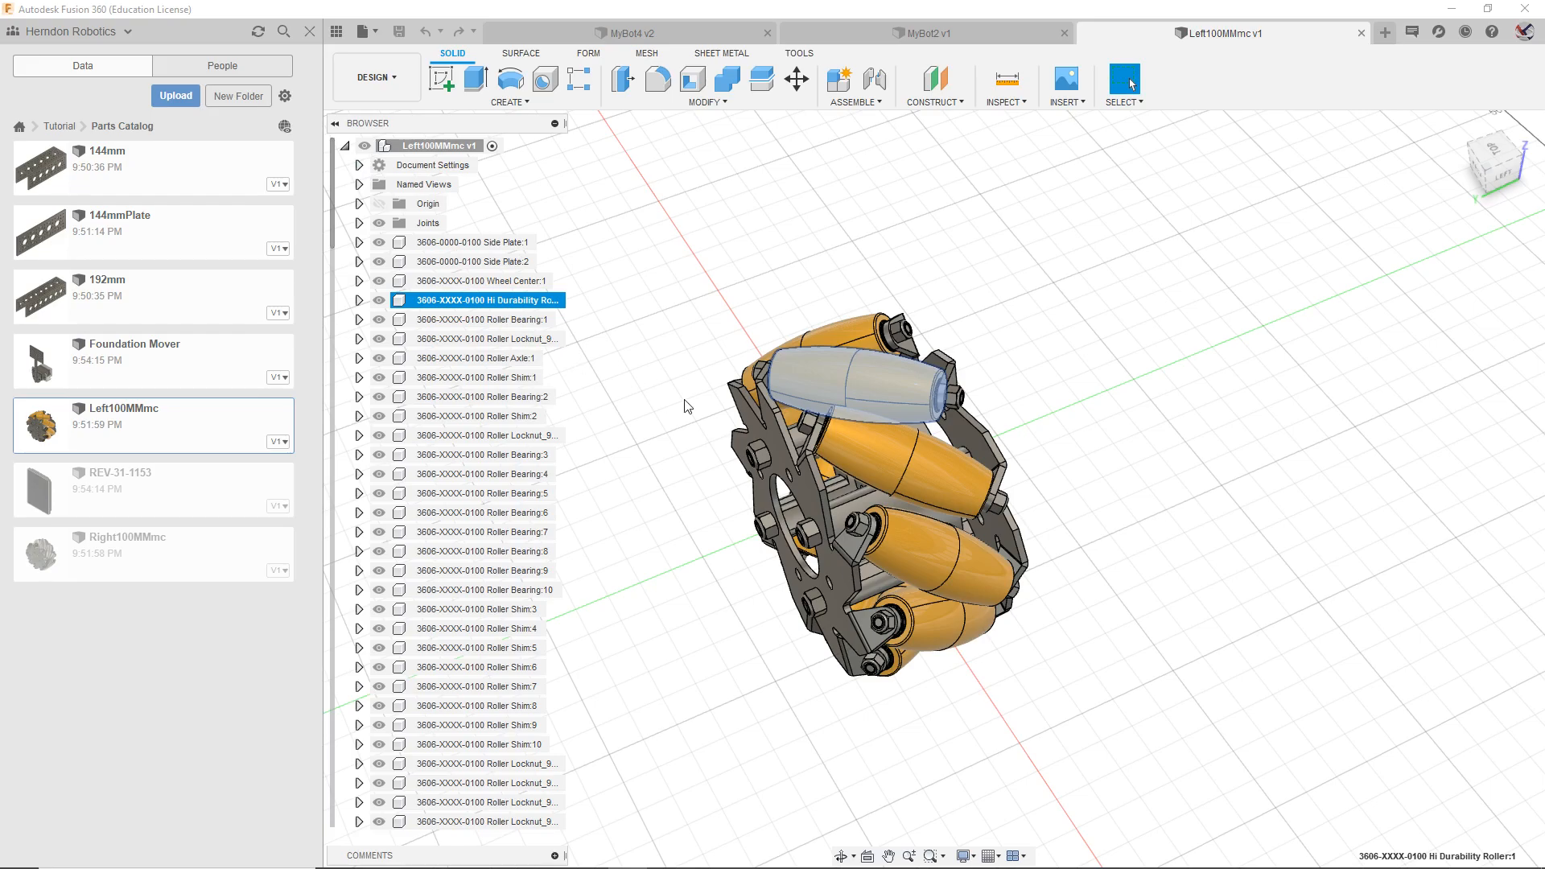
Step: Add all the remaining orange rollers around the wheel to the selection
double_click(941, 475, "ctrl")
double_click(945, 557, "ctrl")
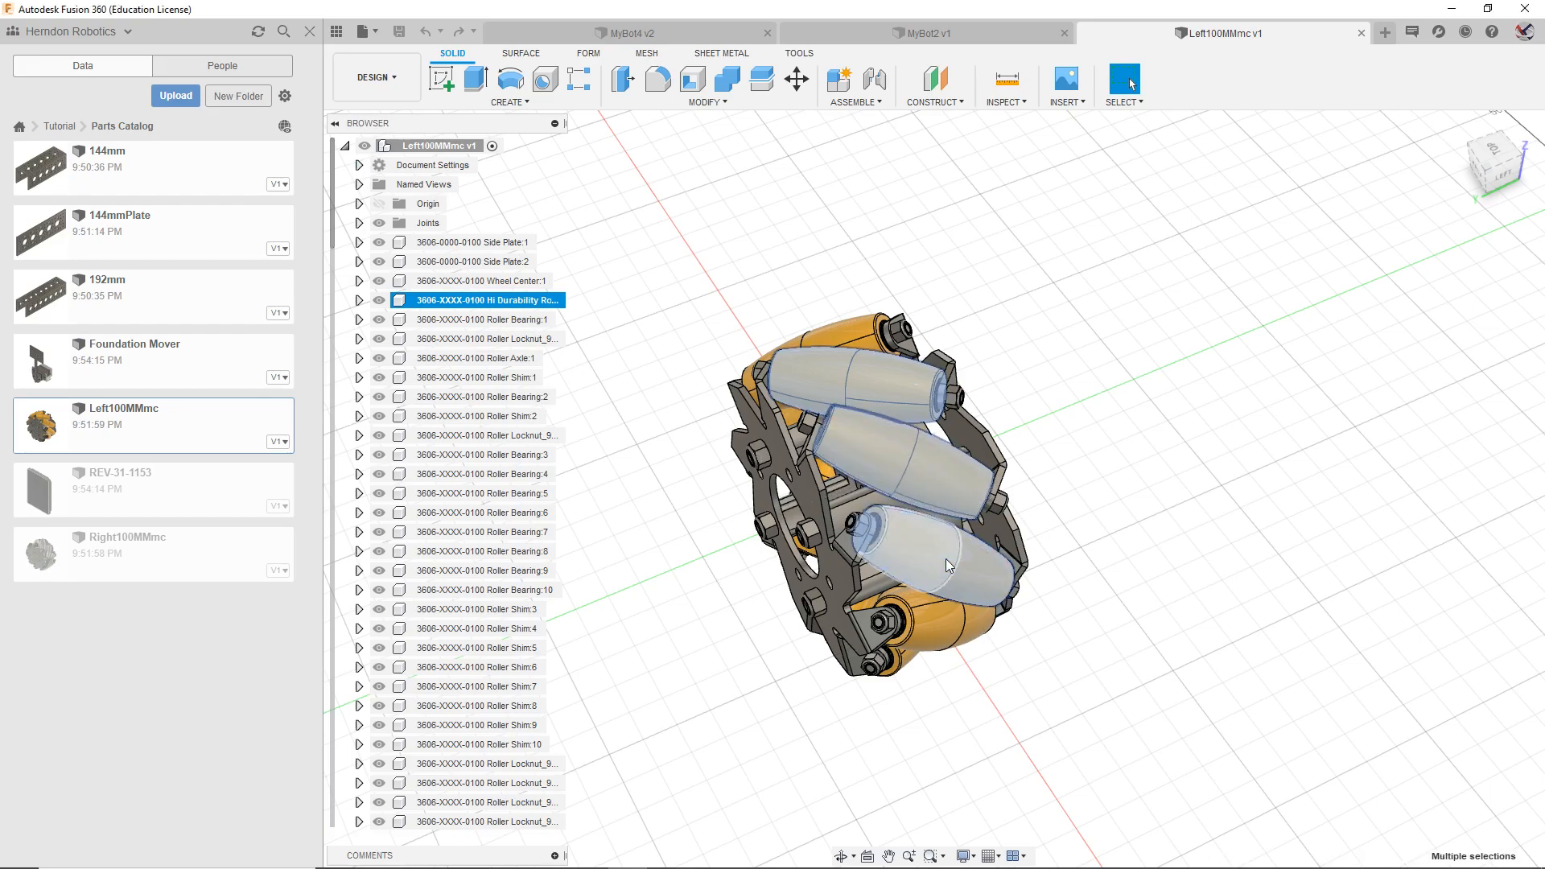
left_click_drag(1494, 148, 1475, 126)
left_click(1498, 171)
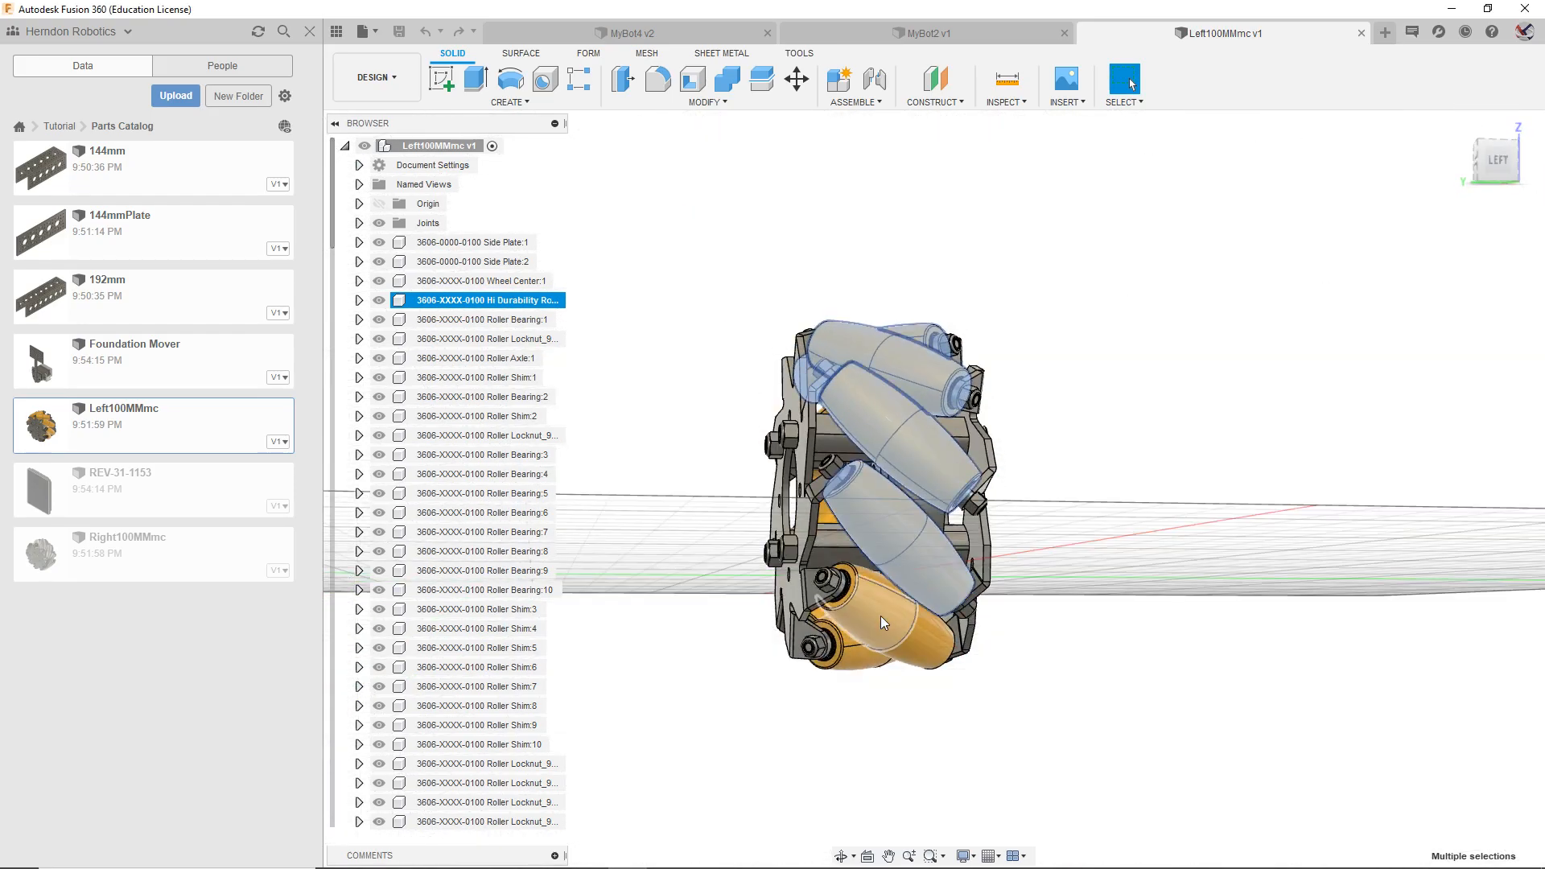
left_click_drag(1485, 177, 1310, 434)
double_click(943, 544, "ctrl")
double_click(930, 467, "ctrl")
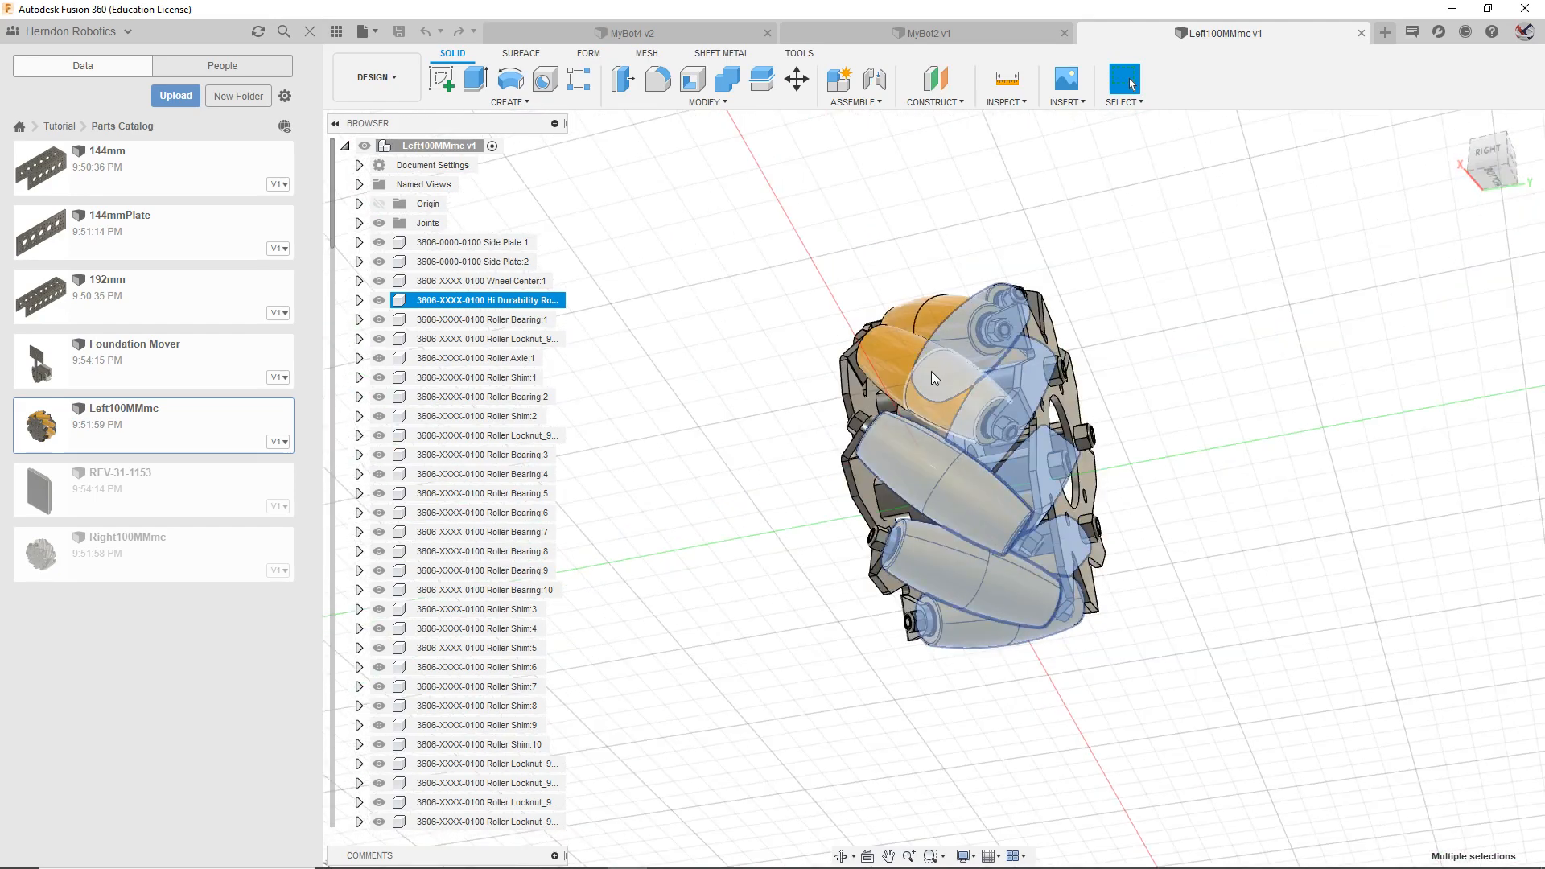
double_click(930, 372, "ctrl")
double_click(933, 318, "ctrl")
left_click_drag(1498, 155, 1468, 354)
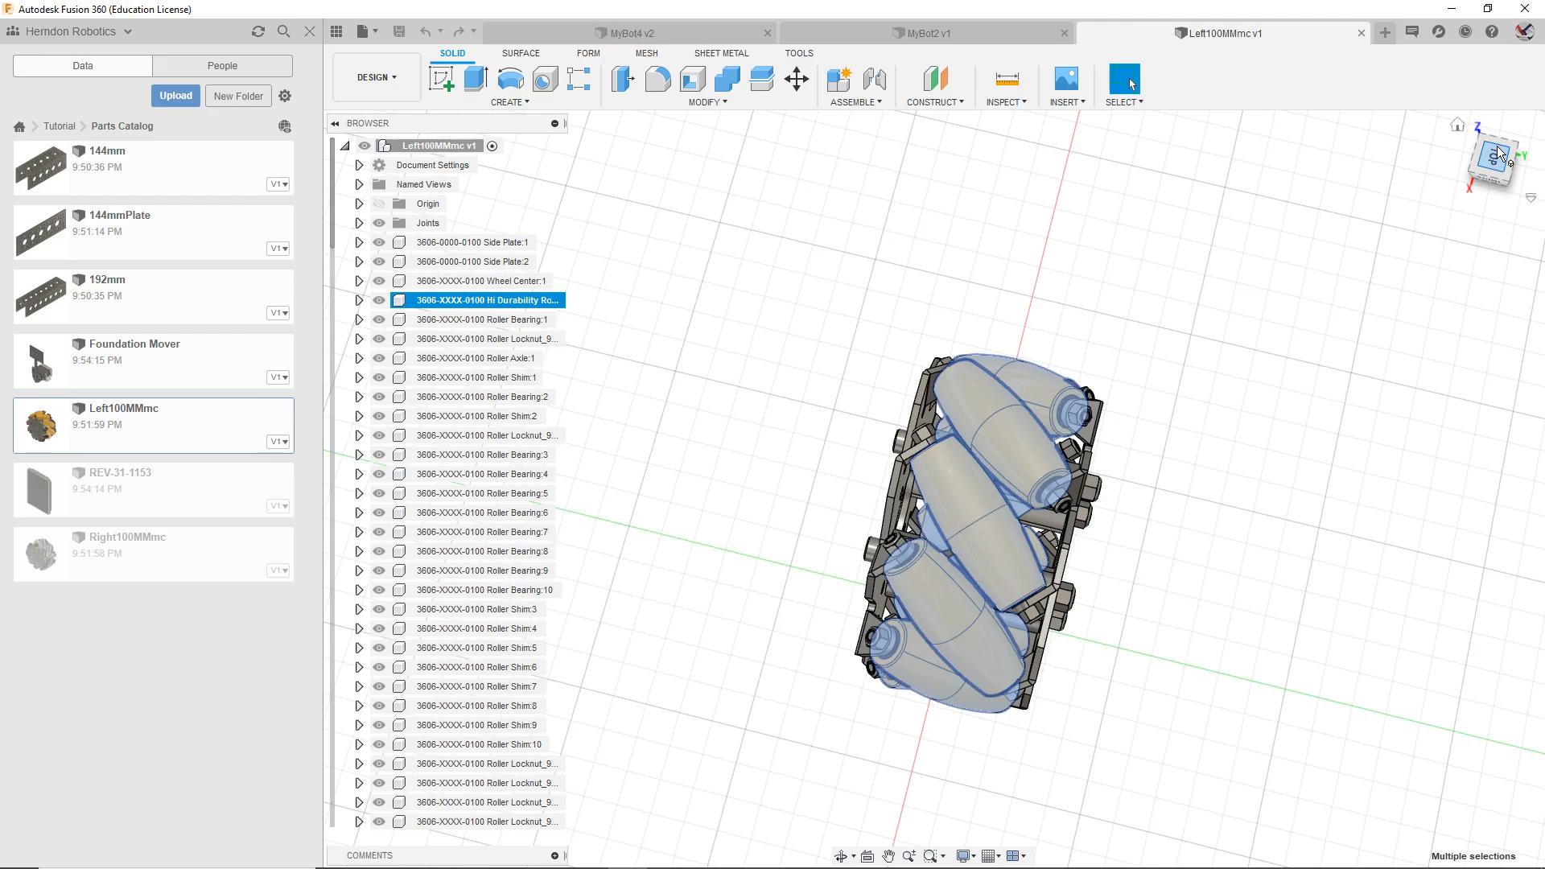
Step: Bring up the Appearance settings for the selected rollers and look through the library's translucent and textured plastics
key("a")
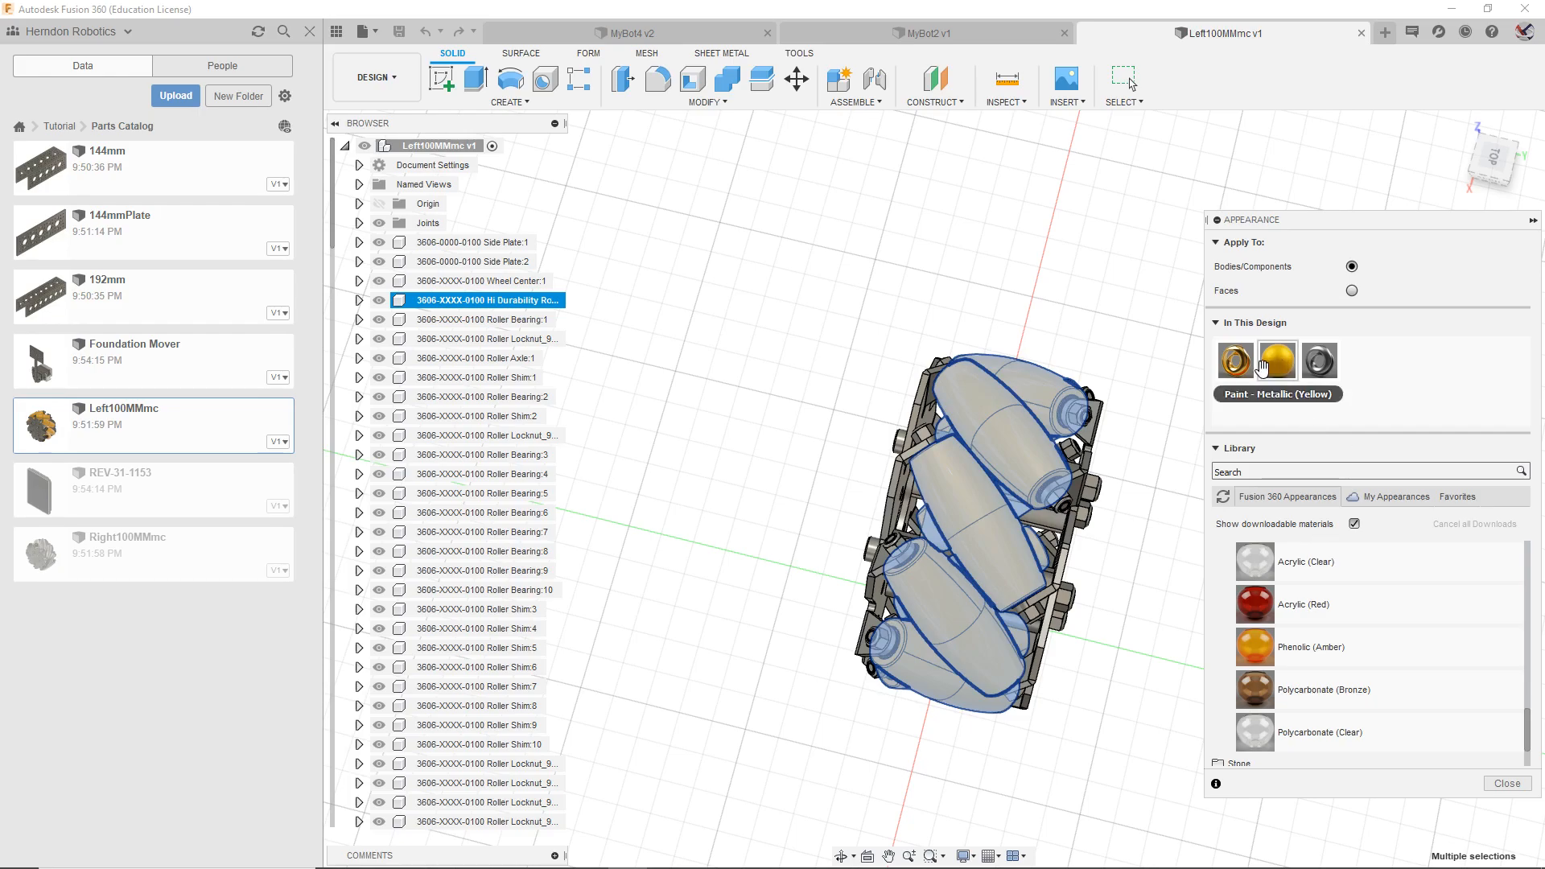
scroll(1384, 698, "up", 3)
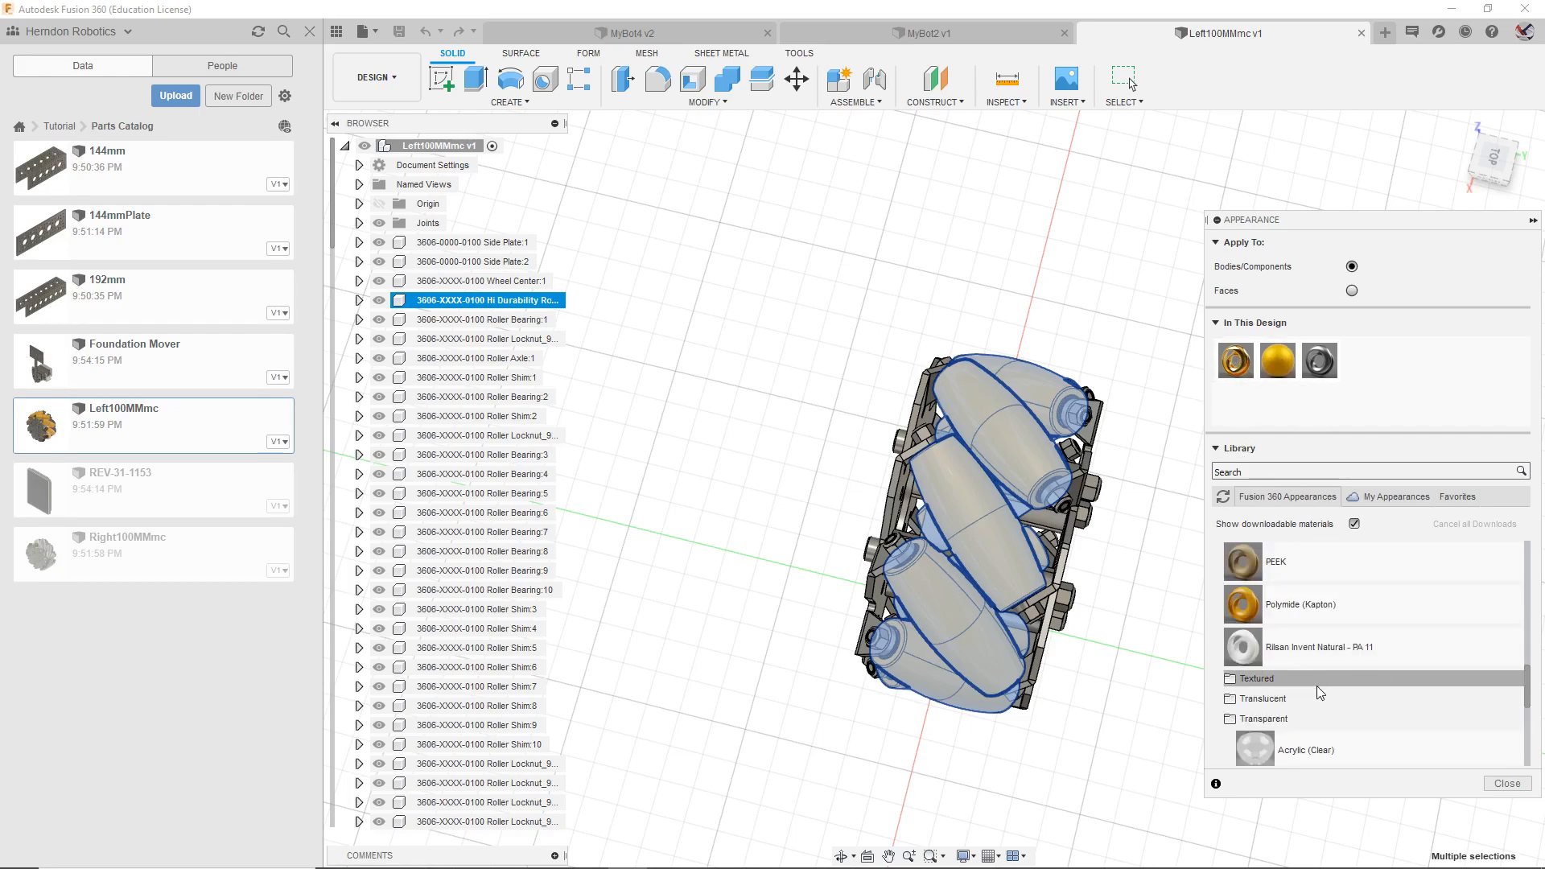
scroll(1288, 683, "down", 5)
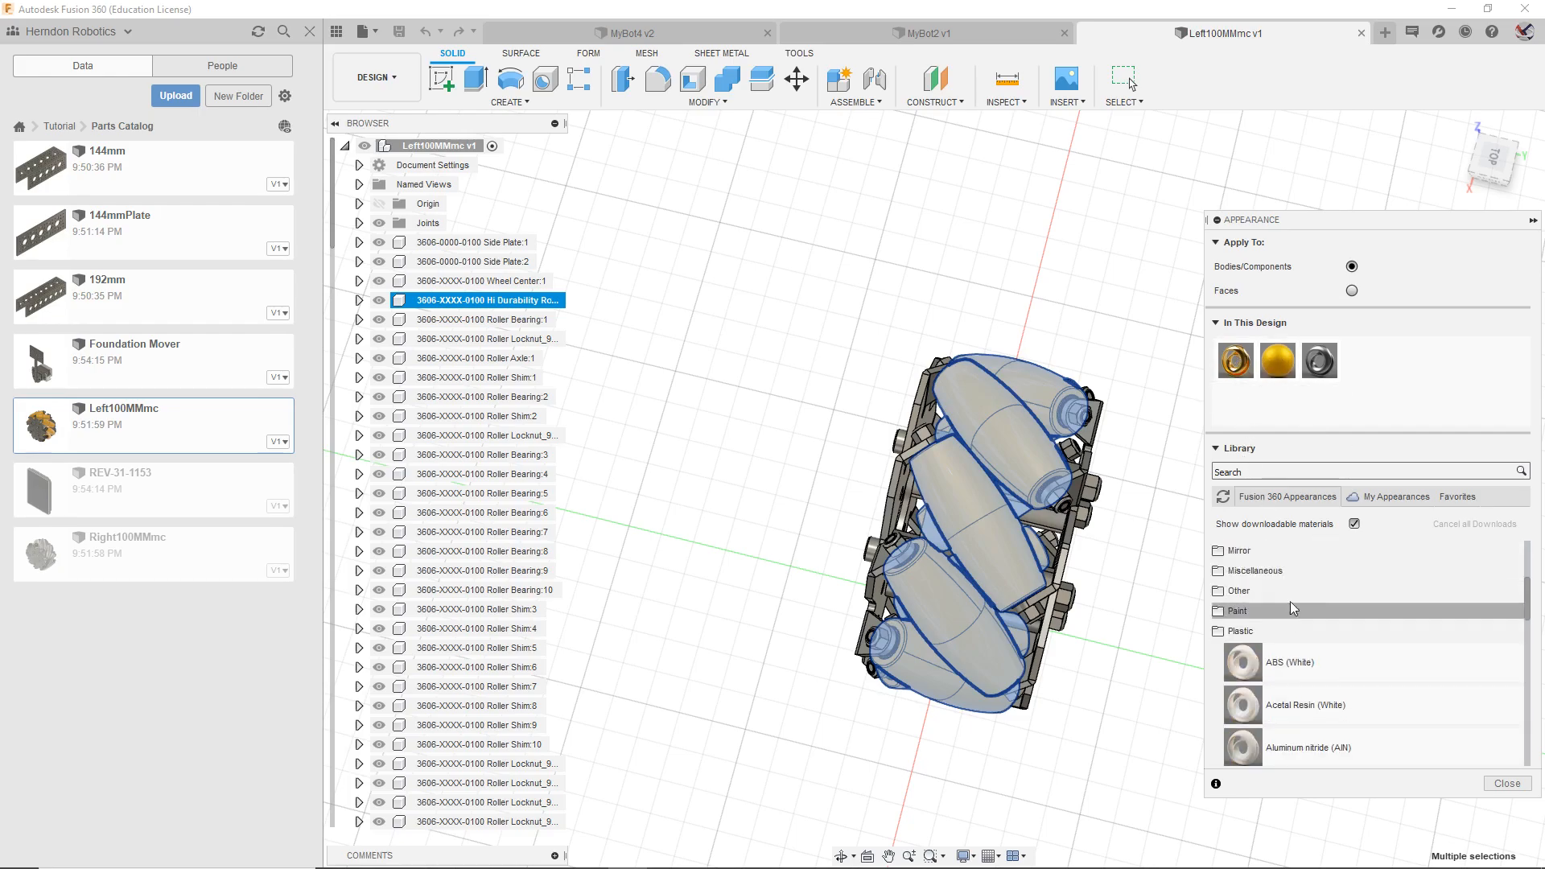
scroll(1267, 635, "down", 3)
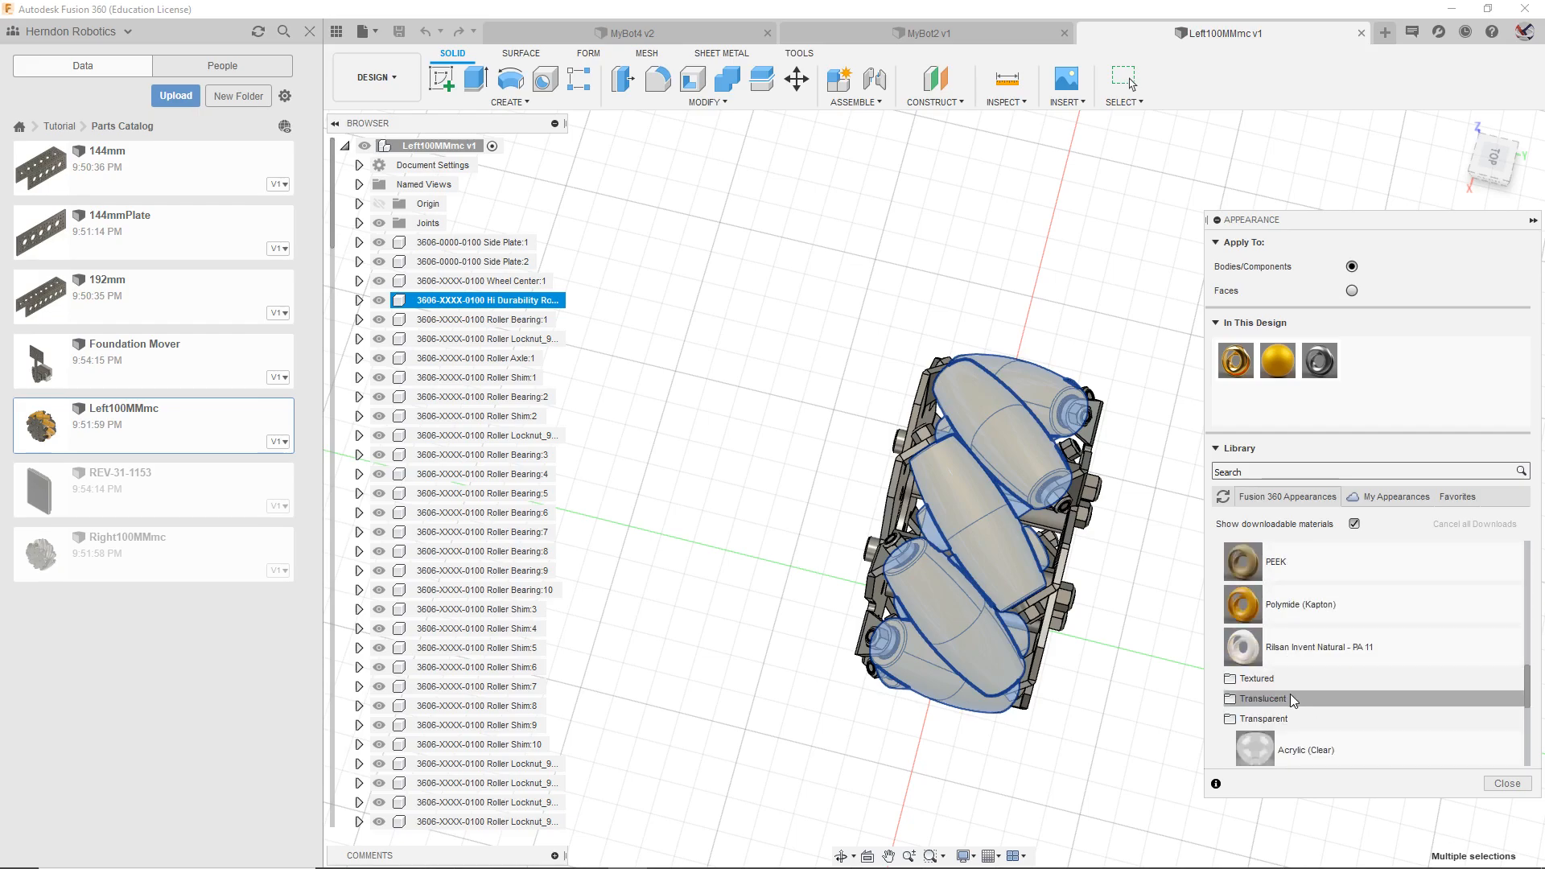
left_click(1299, 697)
scroll(1302, 683, "down", 5)
scroll(1304, 679, "down", 3)
scroll(1305, 679, "up", 4)
left_click(1300, 576)
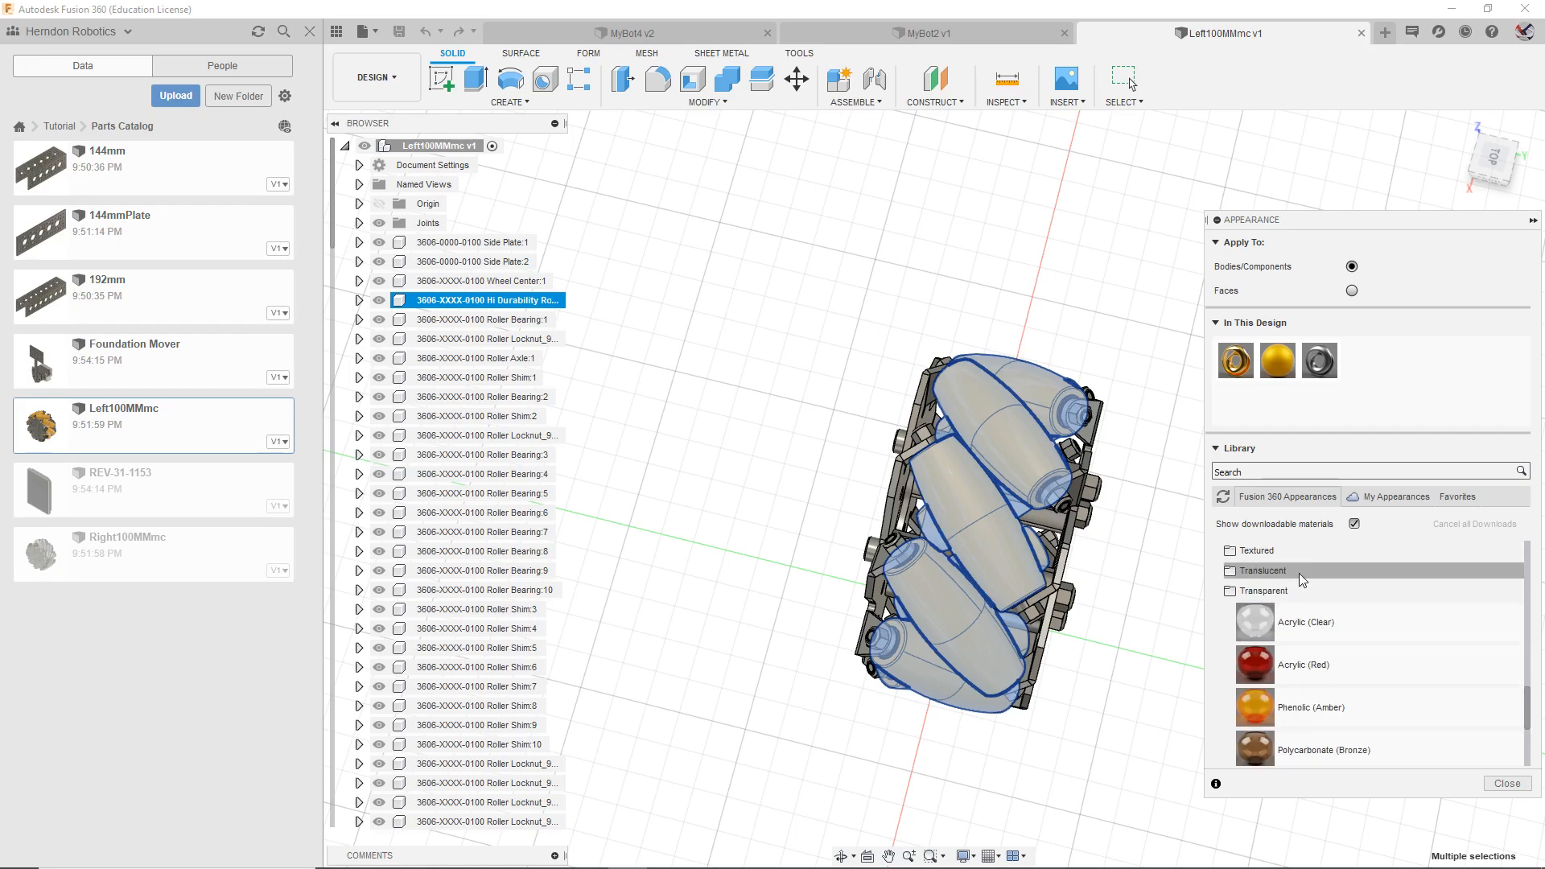
left_click(1271, 553)
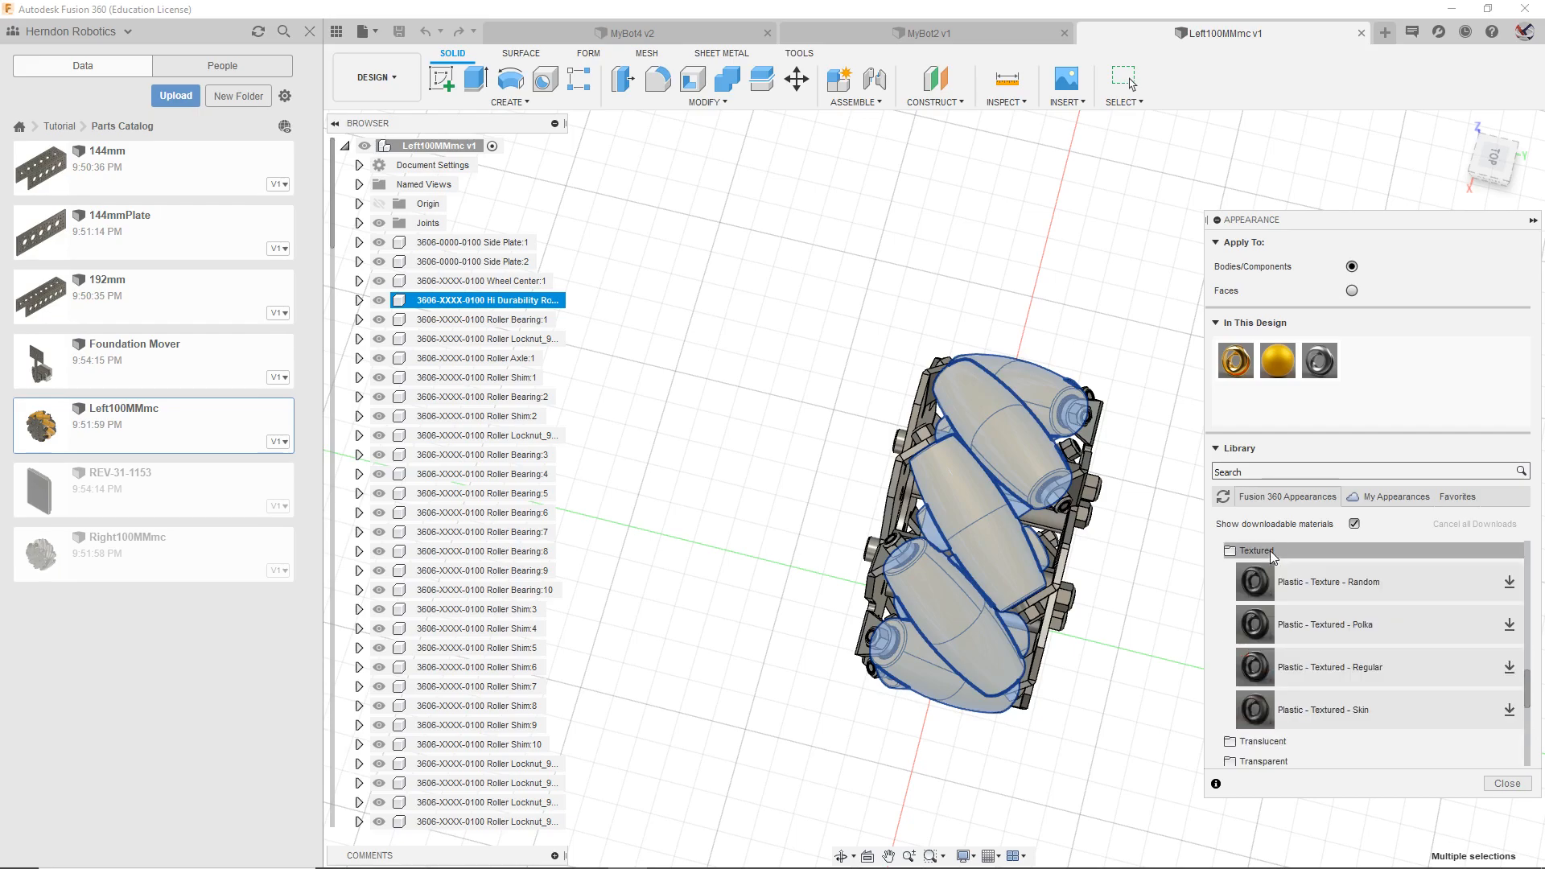
left_click(1271, 553)
scroll(1276, 592, "up", 3)
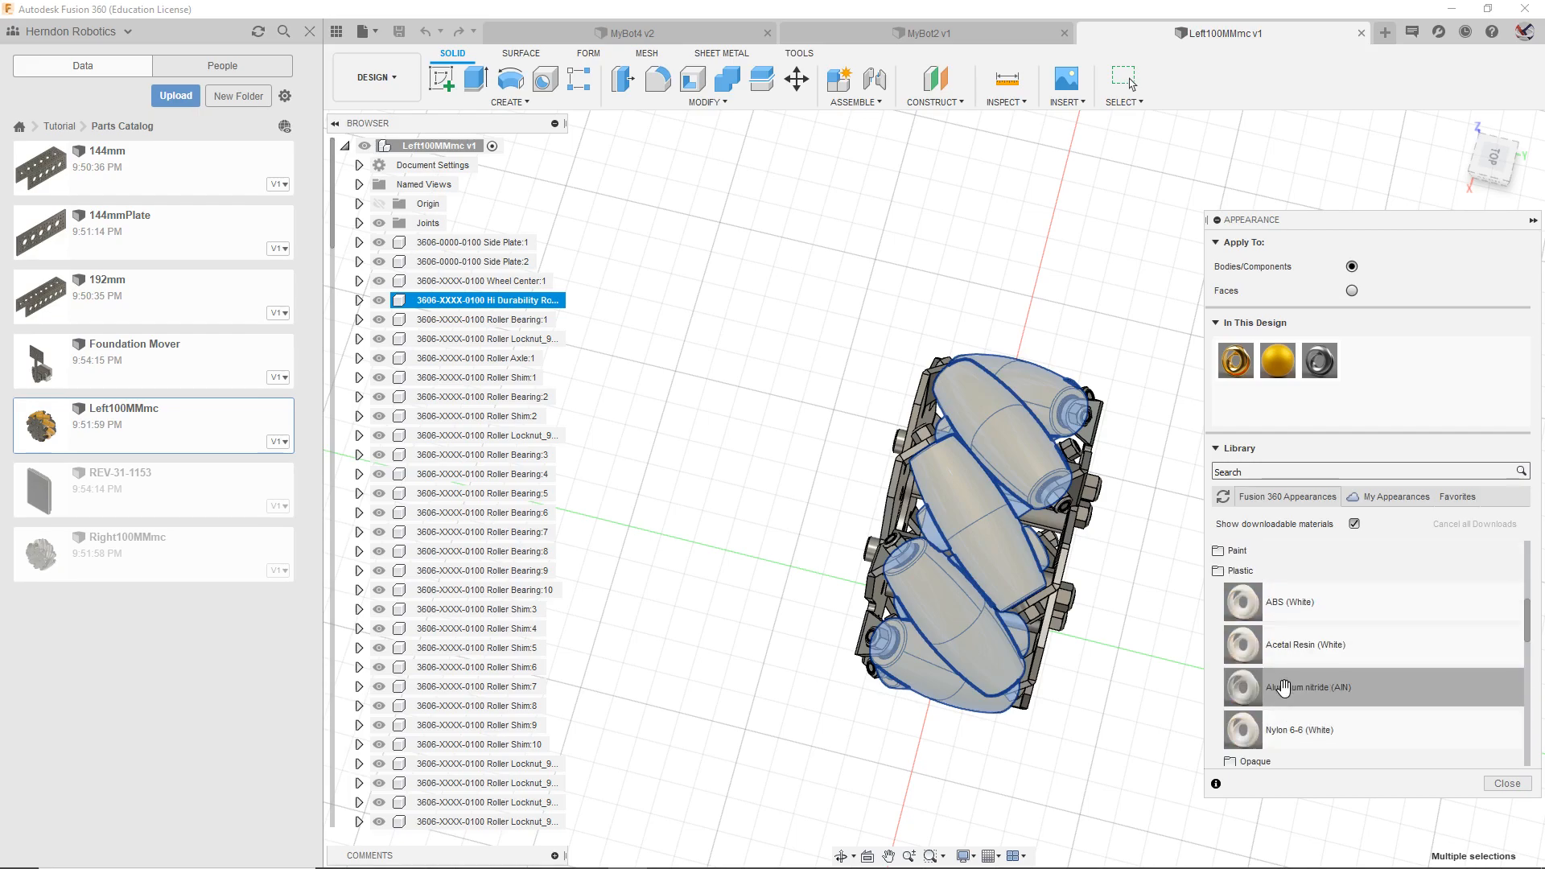
Step: Apply the opaque Plastic - Glossy (Black) appearance to the selected rollers, removing the appearances applied to their bodies
left_click(1255, 761)
scroll(1247, 644, "down", 3)
scroll(1252, 627, "up", 3)
scroll(1340, 693, "down", 3)
left_click_drag(1287, 624, 981, 508)
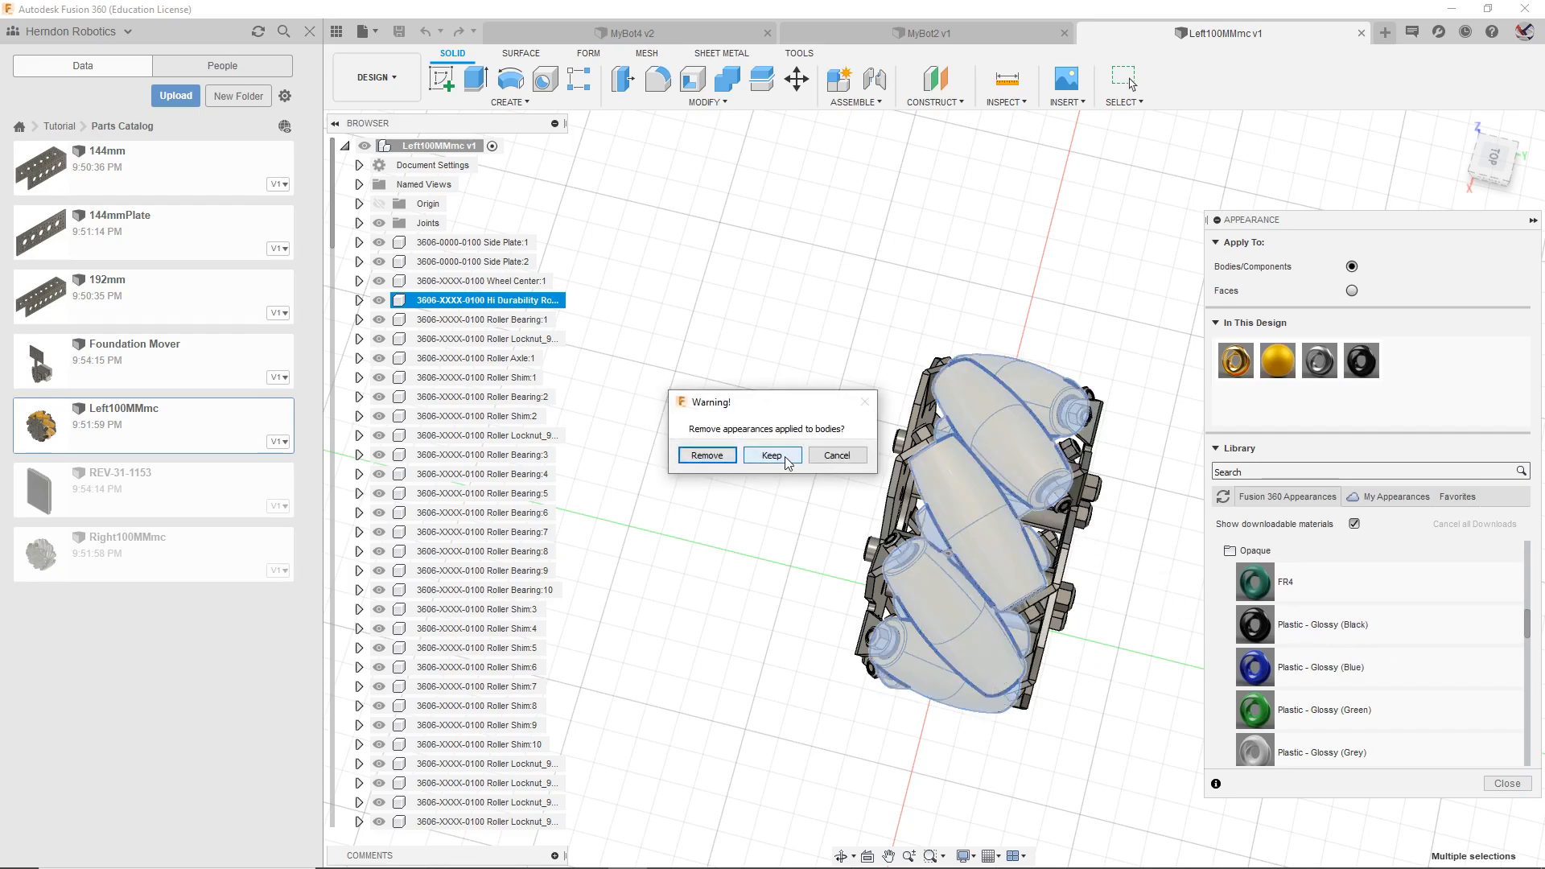
left_click(707, 459)
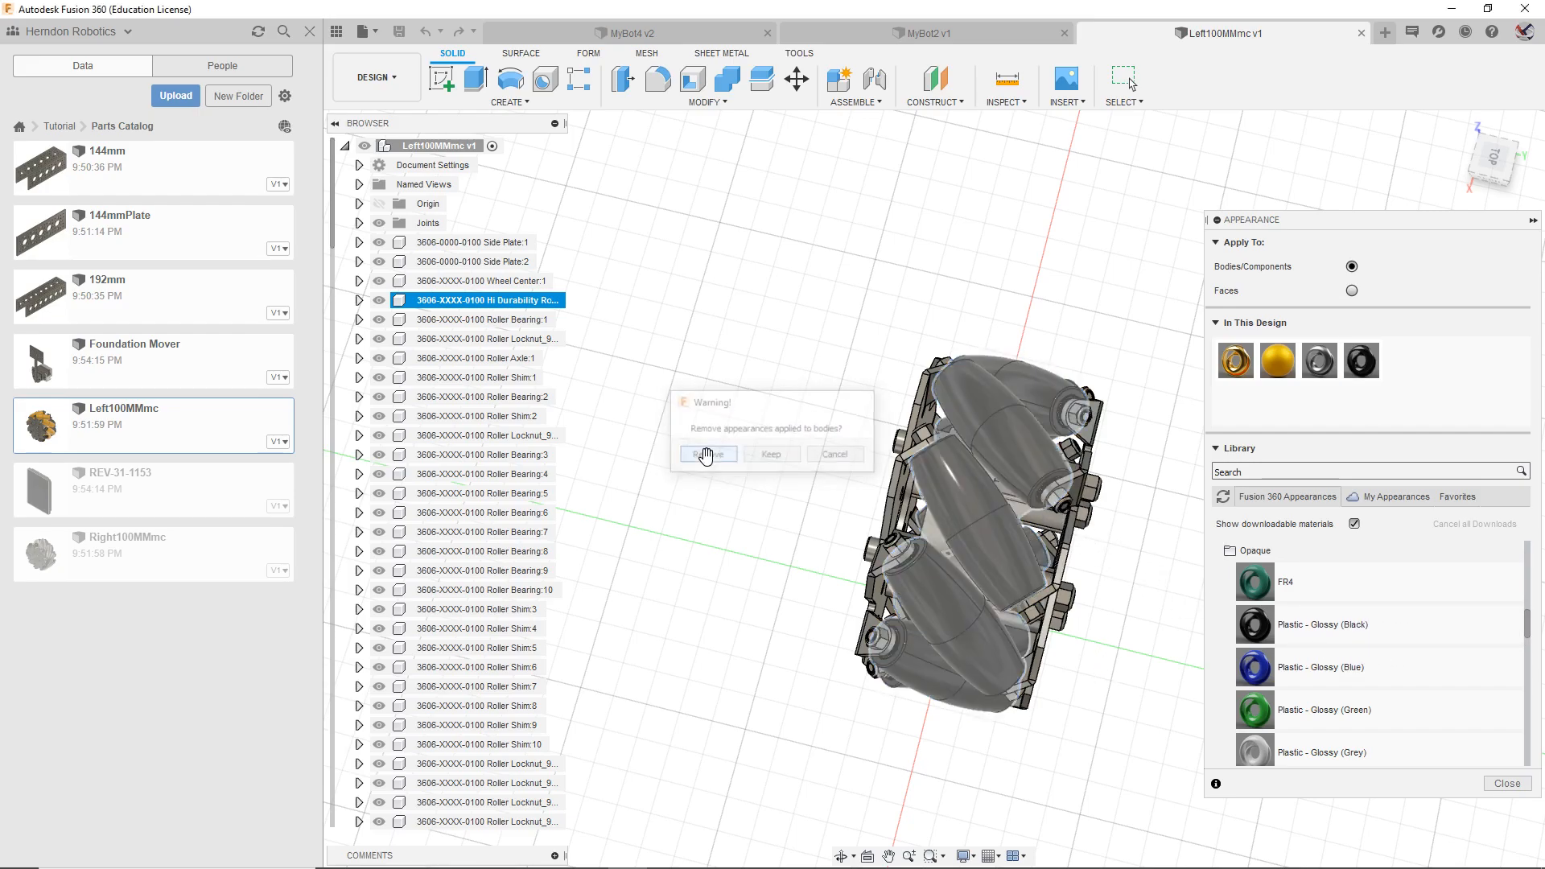
left_click_drag(1474, 173, 1499, 164)
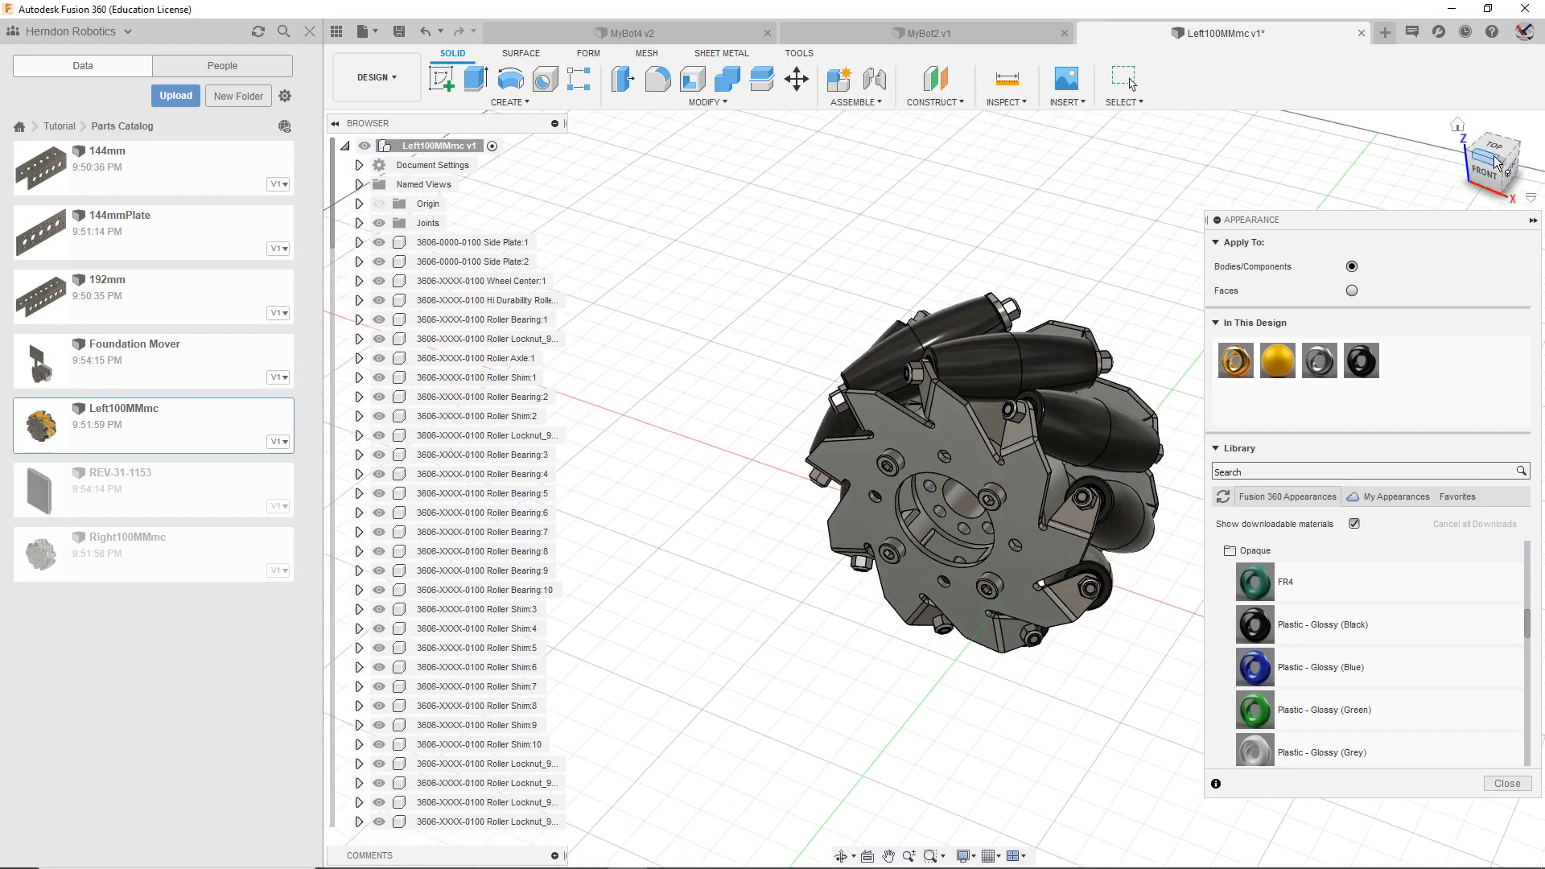
Step: Save the recoloured Left100MMmc wheel as a new version
left_click(397, 33)
left_click(767, 474)
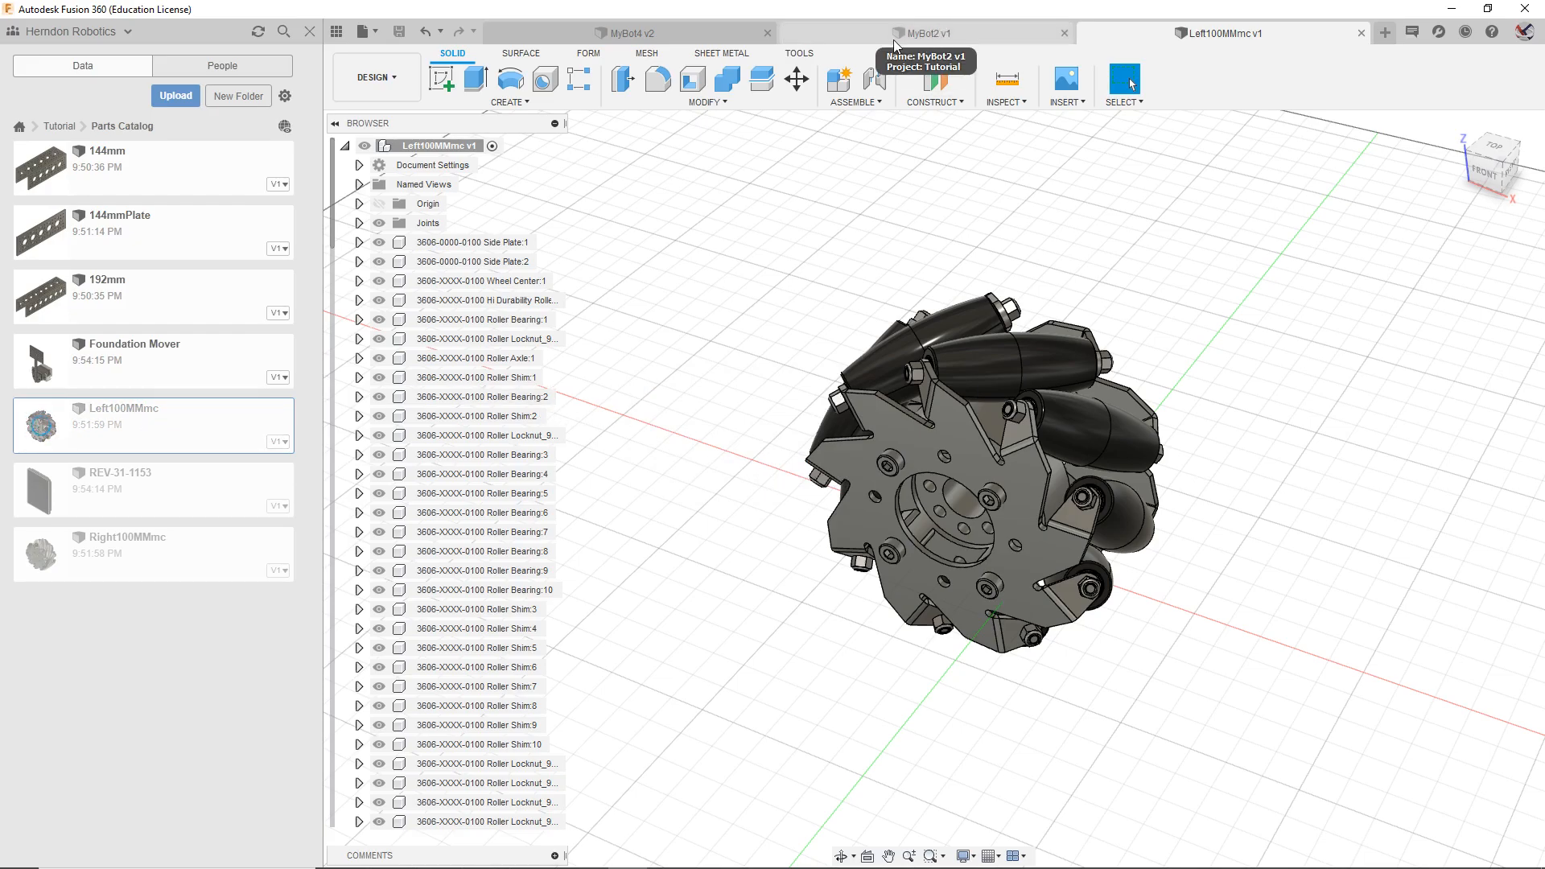
Step: Return to the MyBot2 design and insert the catalog's Right100MMmc wheel into it
left_click(148, 578)
left_click(994, 30)
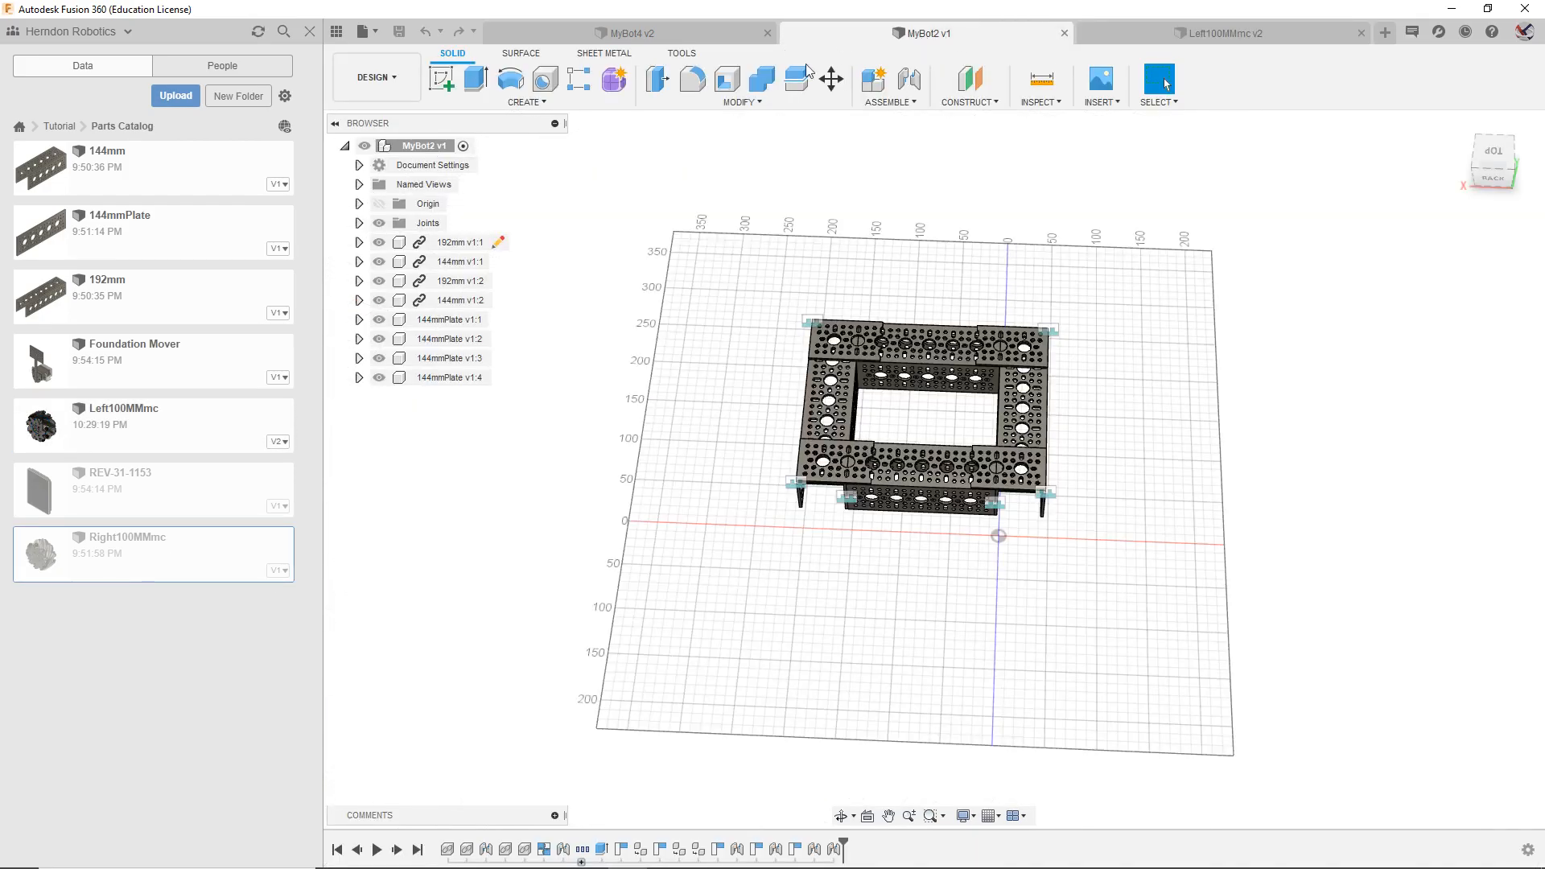
right_click(173, 585)
left_click(196, 608)
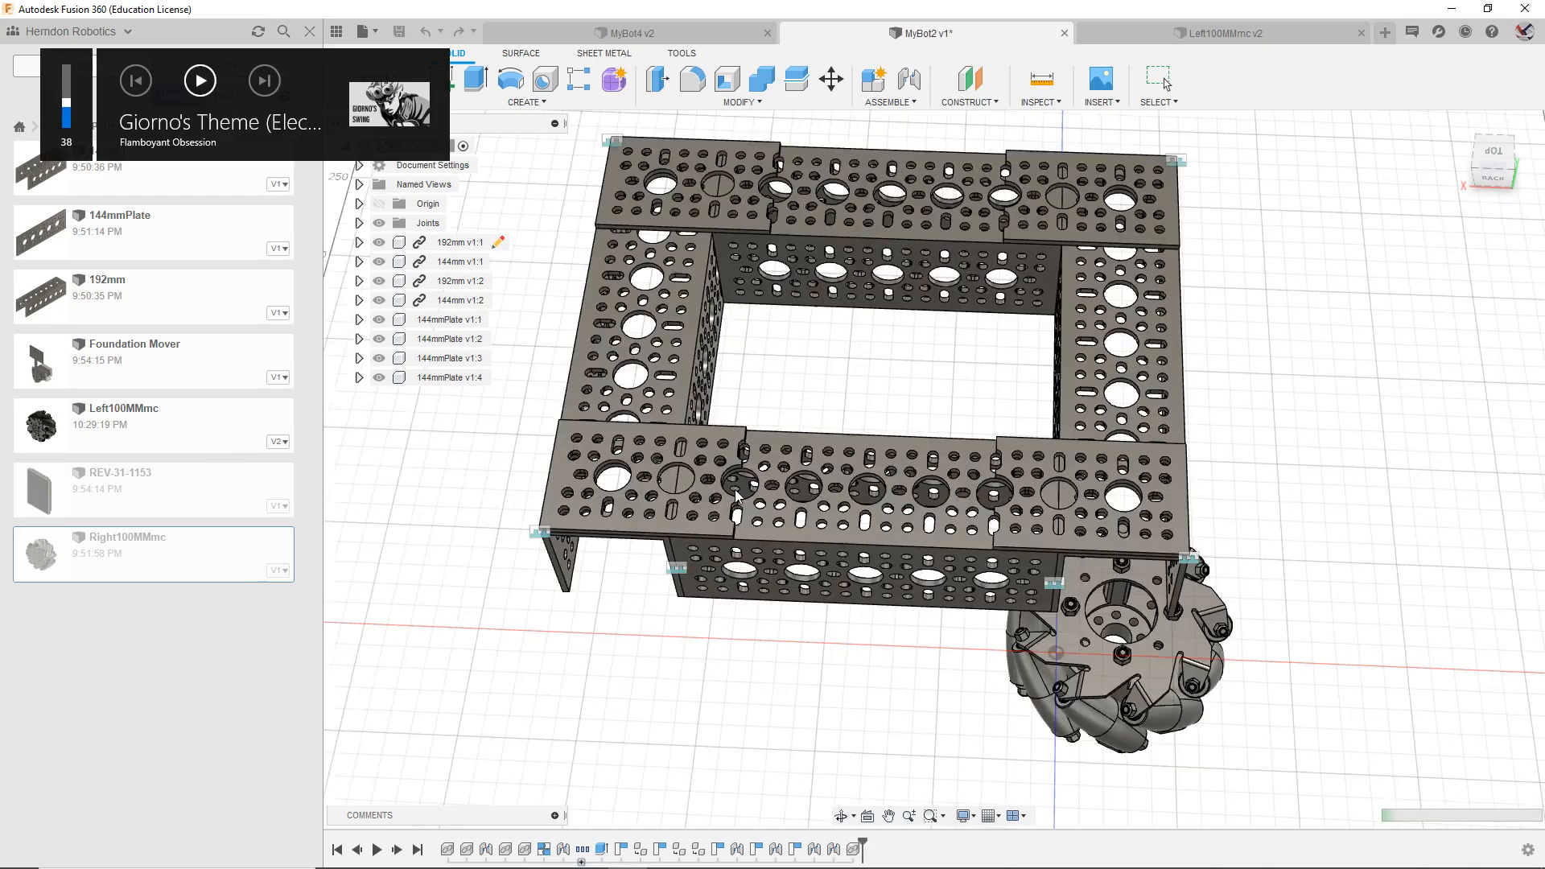
Step: Try to stand the inserted Right100MMmc wheel upright with a 280° rotation about X, and undo that move
left_click_drag(1000, 647, 1333, 664)
middle_click_drag(1101, 743, 905, 731)
left_click_drag(1483, 173, 1396, 133)
left_click_drag(762, 572, 714, 396)
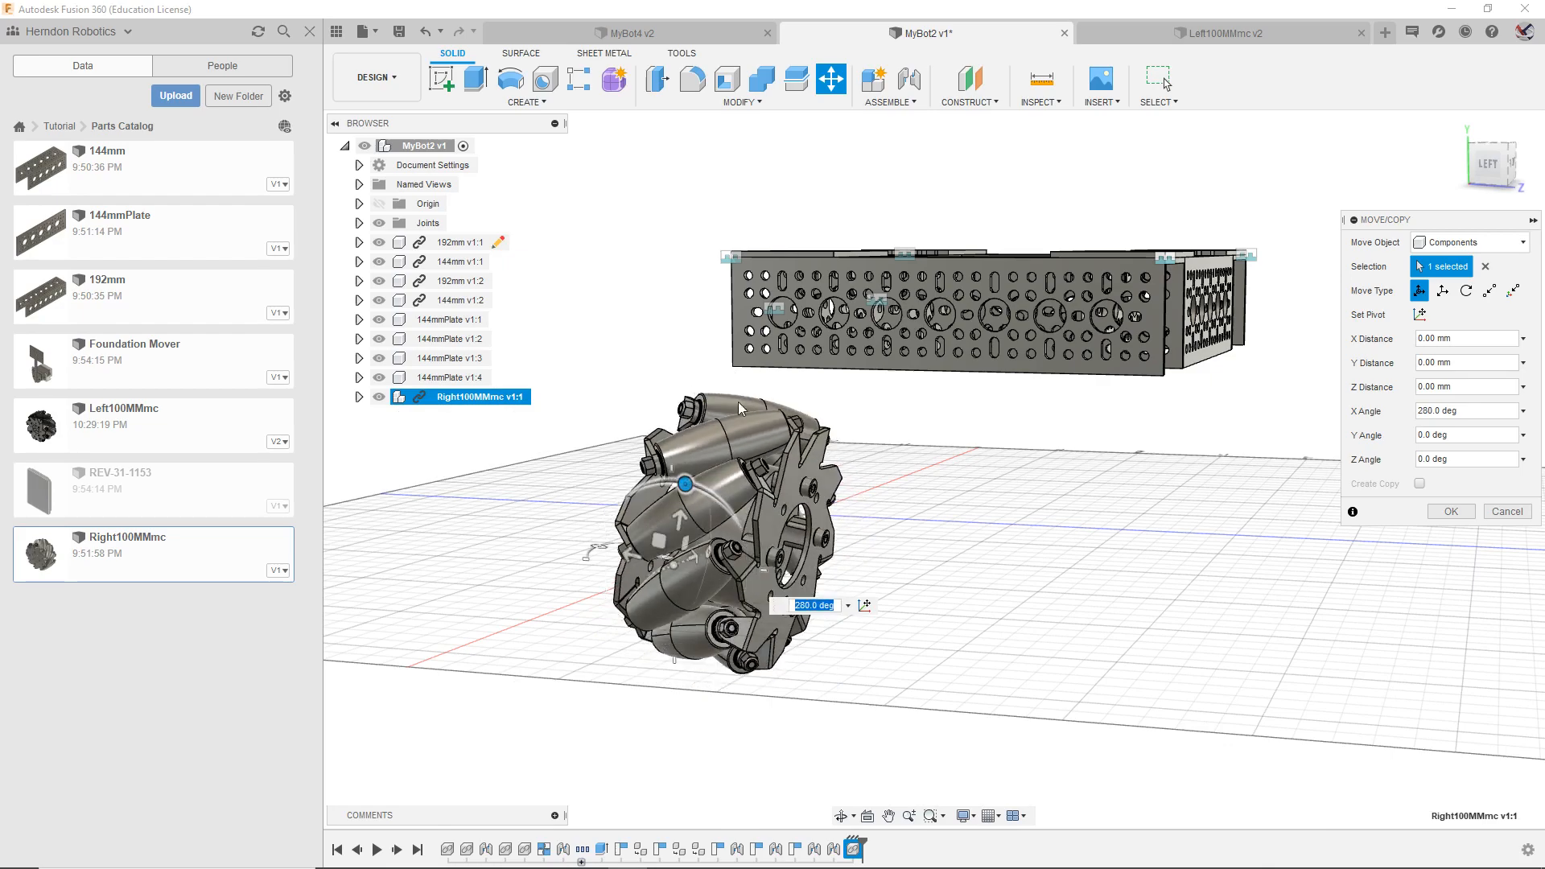
left_click(1453, 513)
left_click_drag(1489, 163, 1527, 188)
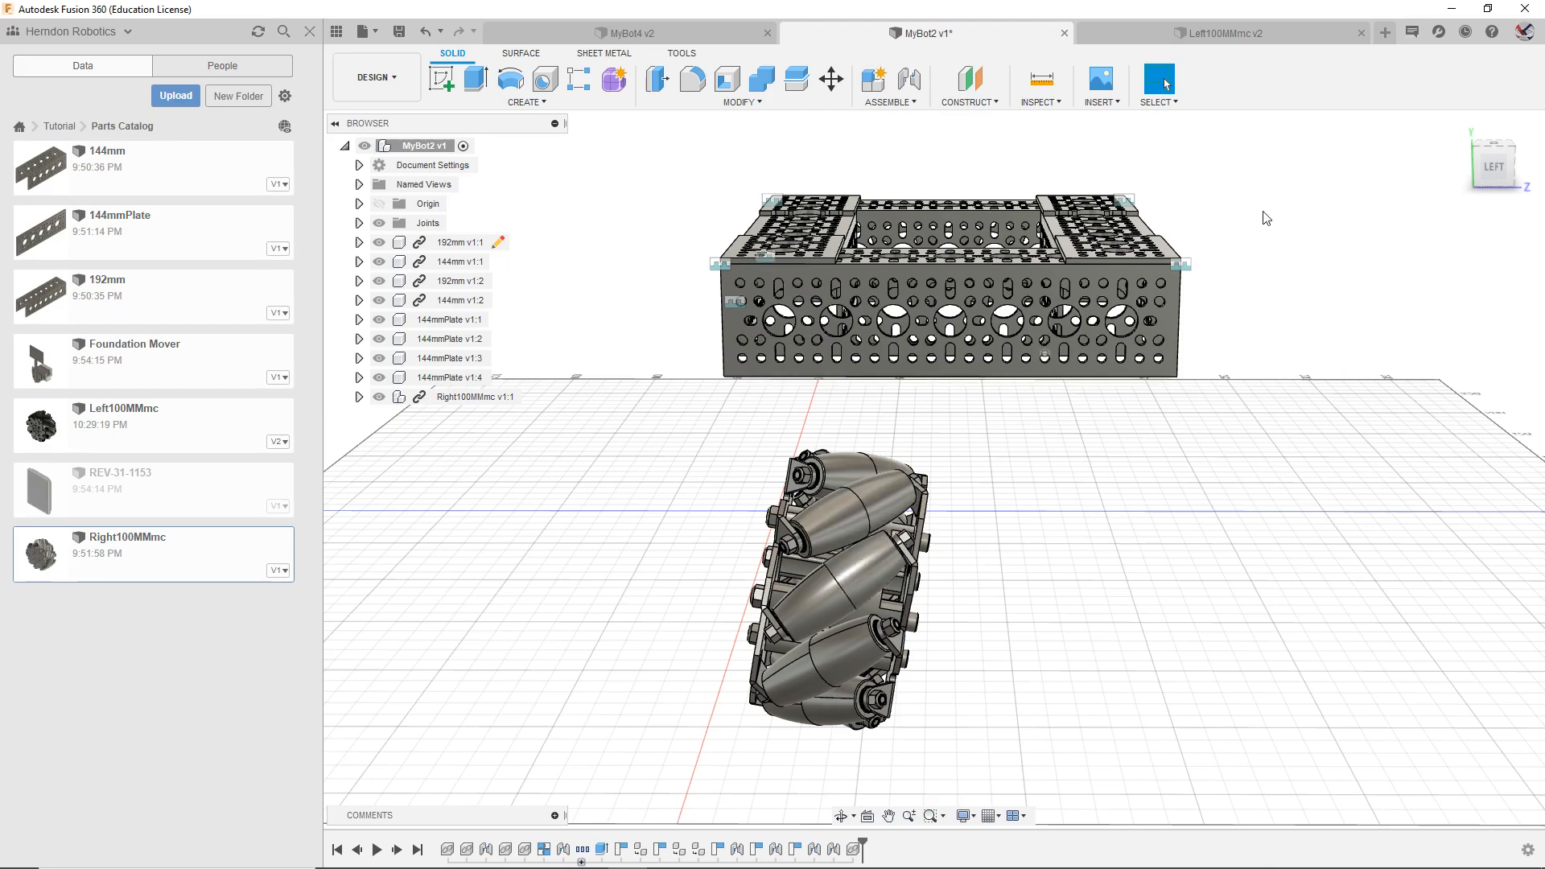
key("ctrl+z")
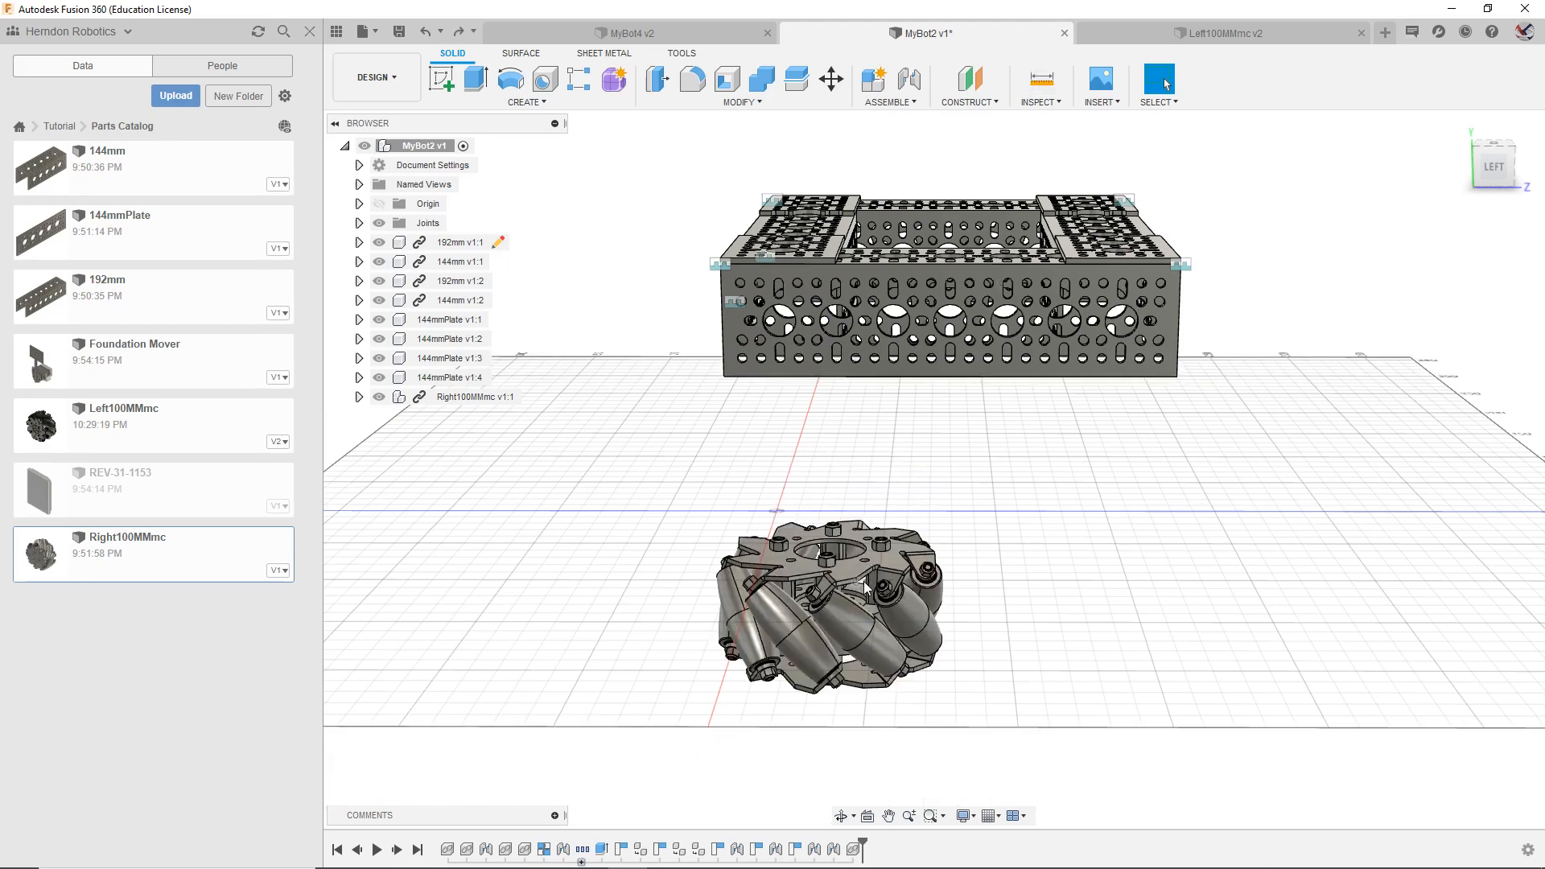
Step: Rotate the Right100MMmc wheel -90° about its X axis
left_click(461, 396)
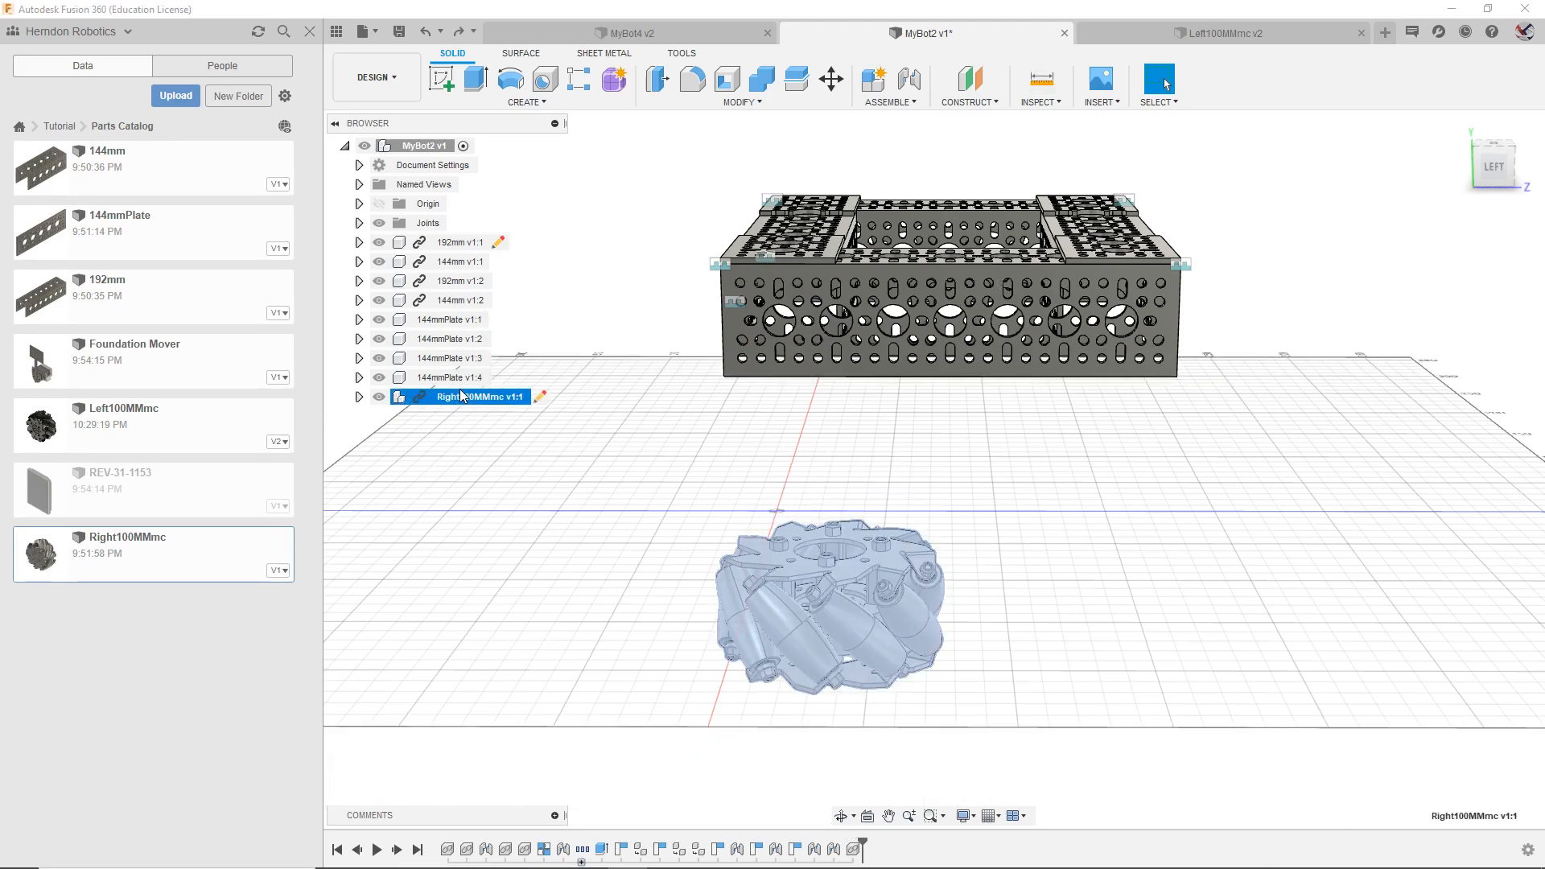
key("m")
left_click_drag(860, 507, 775, 433)
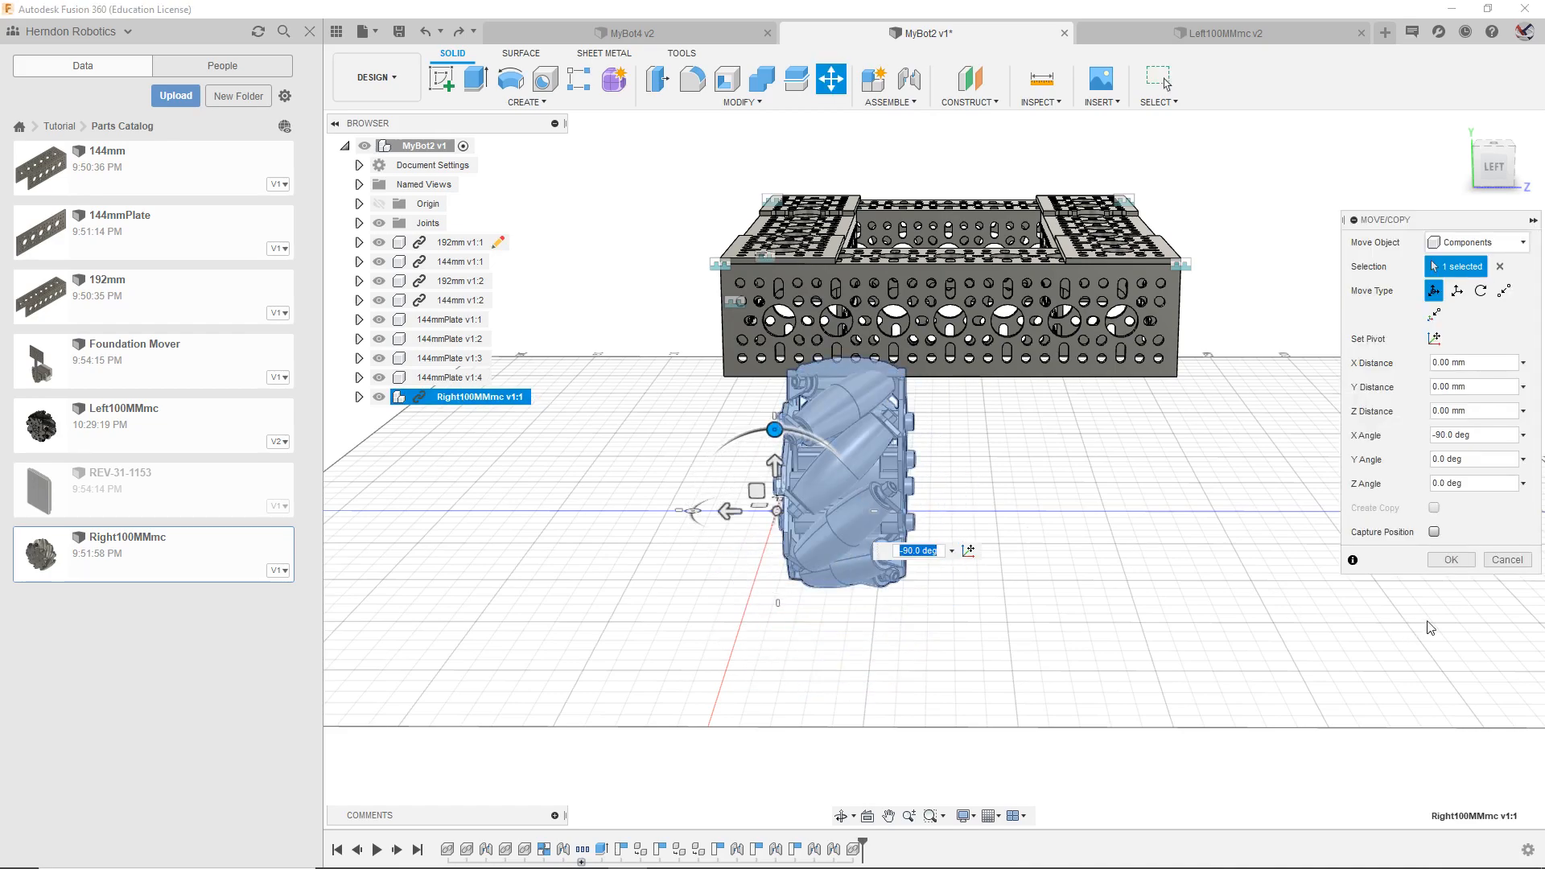
left_click(1451, 559)
Step: Rotate the upright Right100MMmc wheel -90° about Z so its side plates line up with the chassis sides
left_click_drag(1497, 172, 1488, 233)
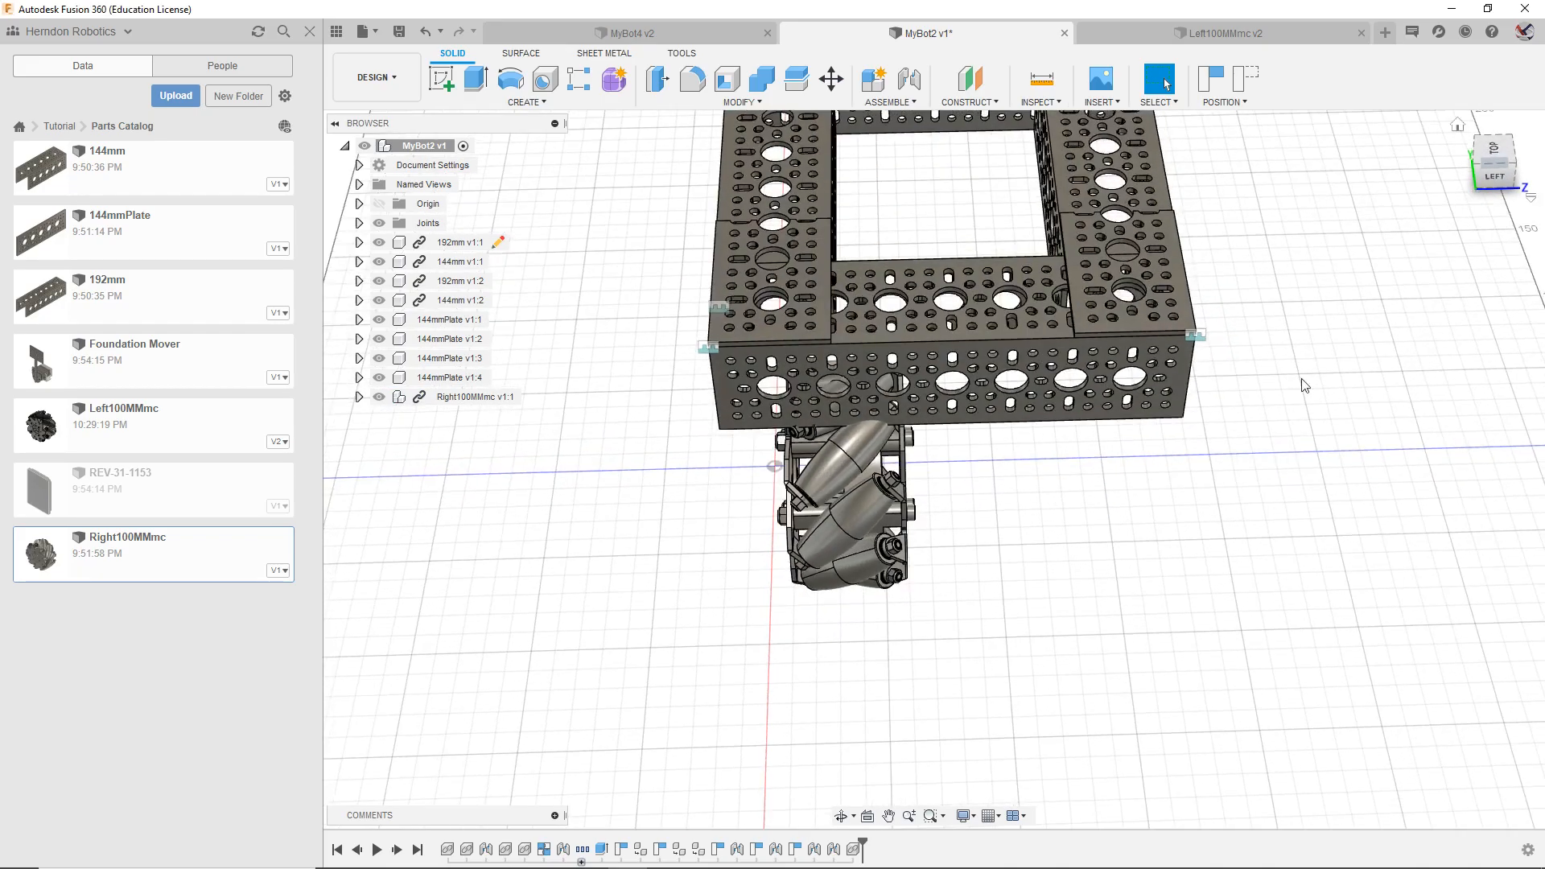
left_click_drag(828, 547, 821, 650)
scroll(1301, 385, "up", 2)
scroll(1301, 385, "down", 3)
left_click_drag(1493, 165, 1529, 192)
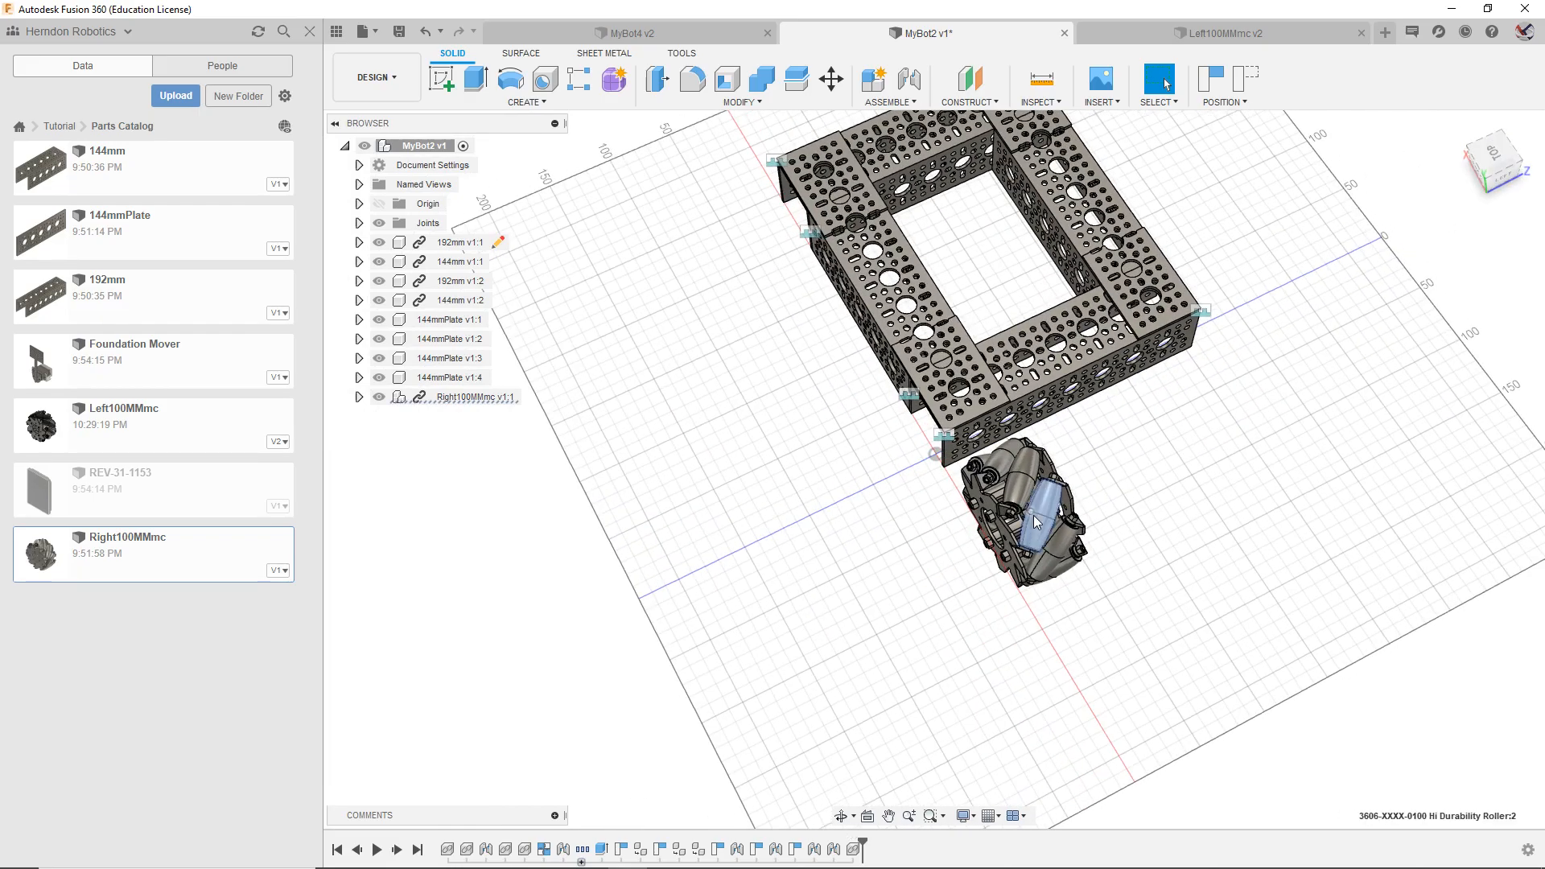
left_click(475, 396)
key("m")
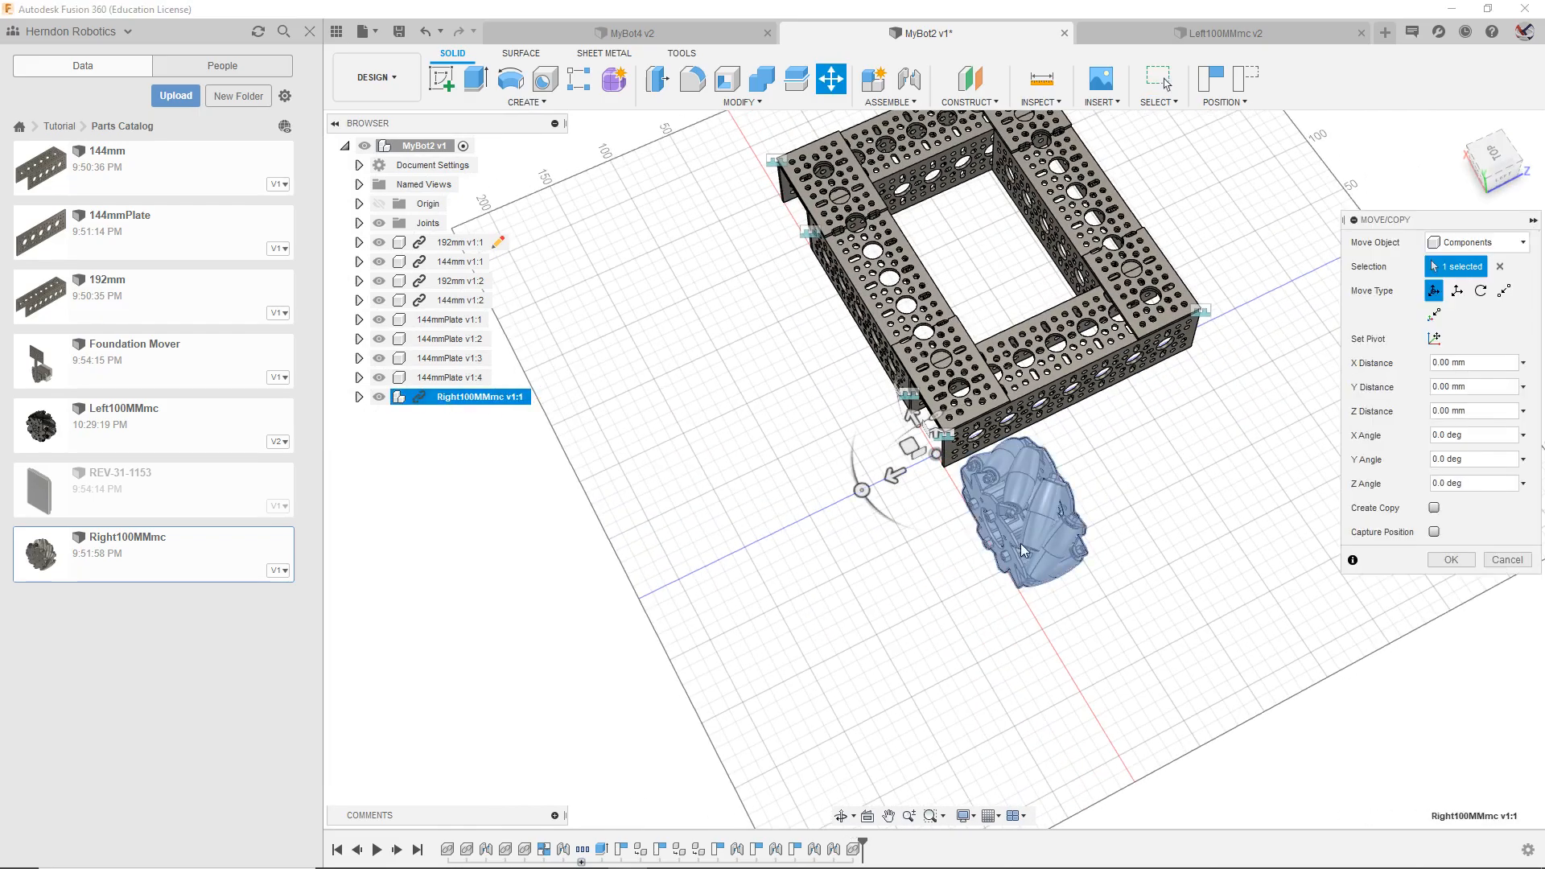
left_click_drag(859, 490, 821, 293)
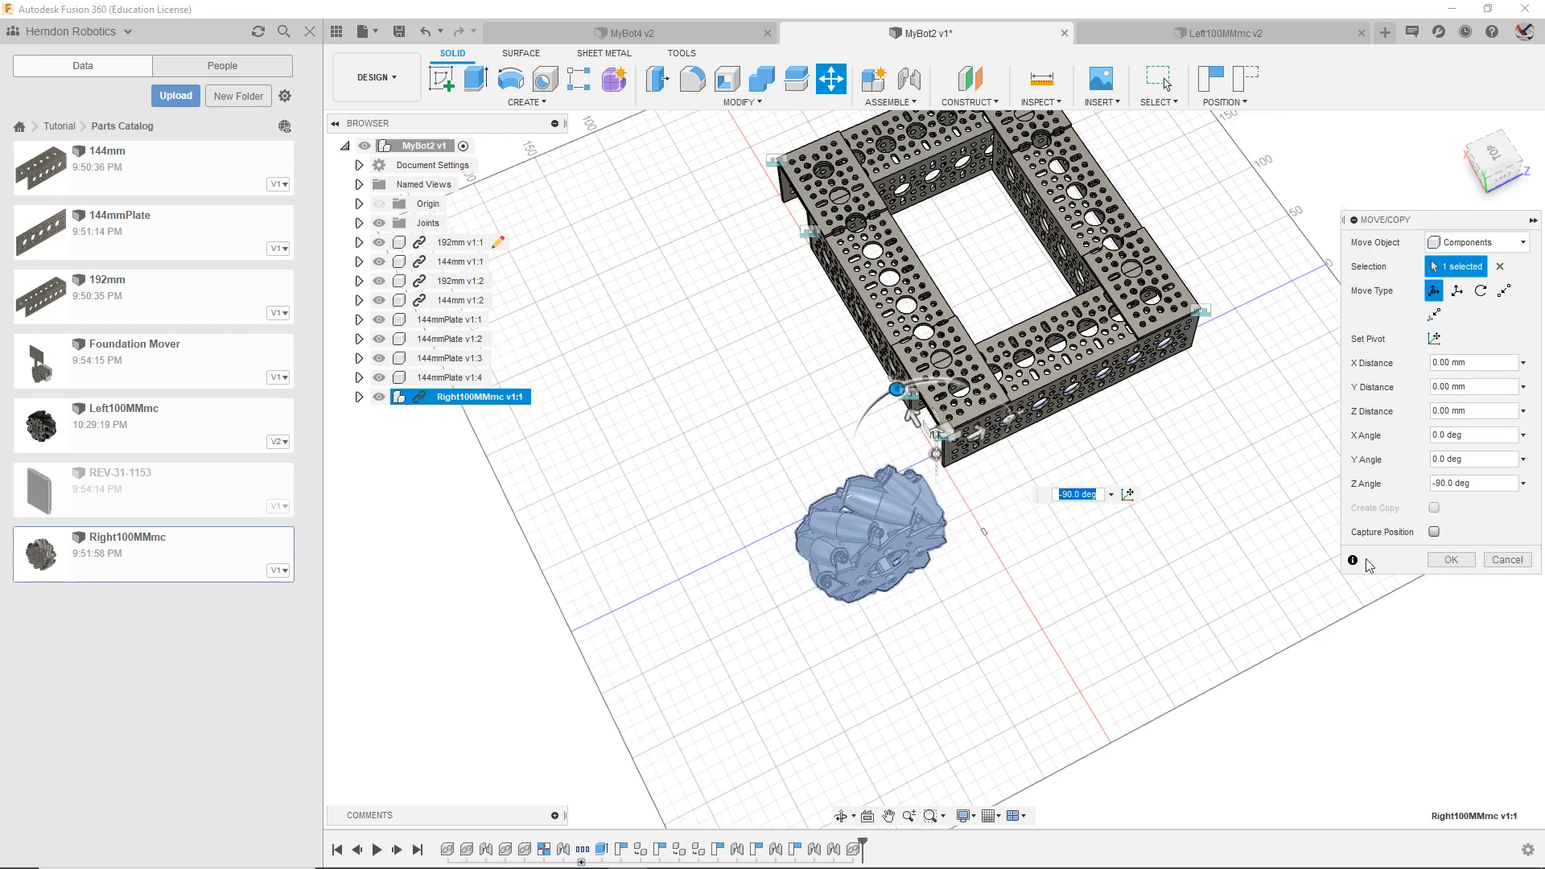
left_click(1451, 560)
Step: Insert the recoloured Left100MMmc wheel from the parts catalog while viewing the chassis from above
left_click(1470, 160)
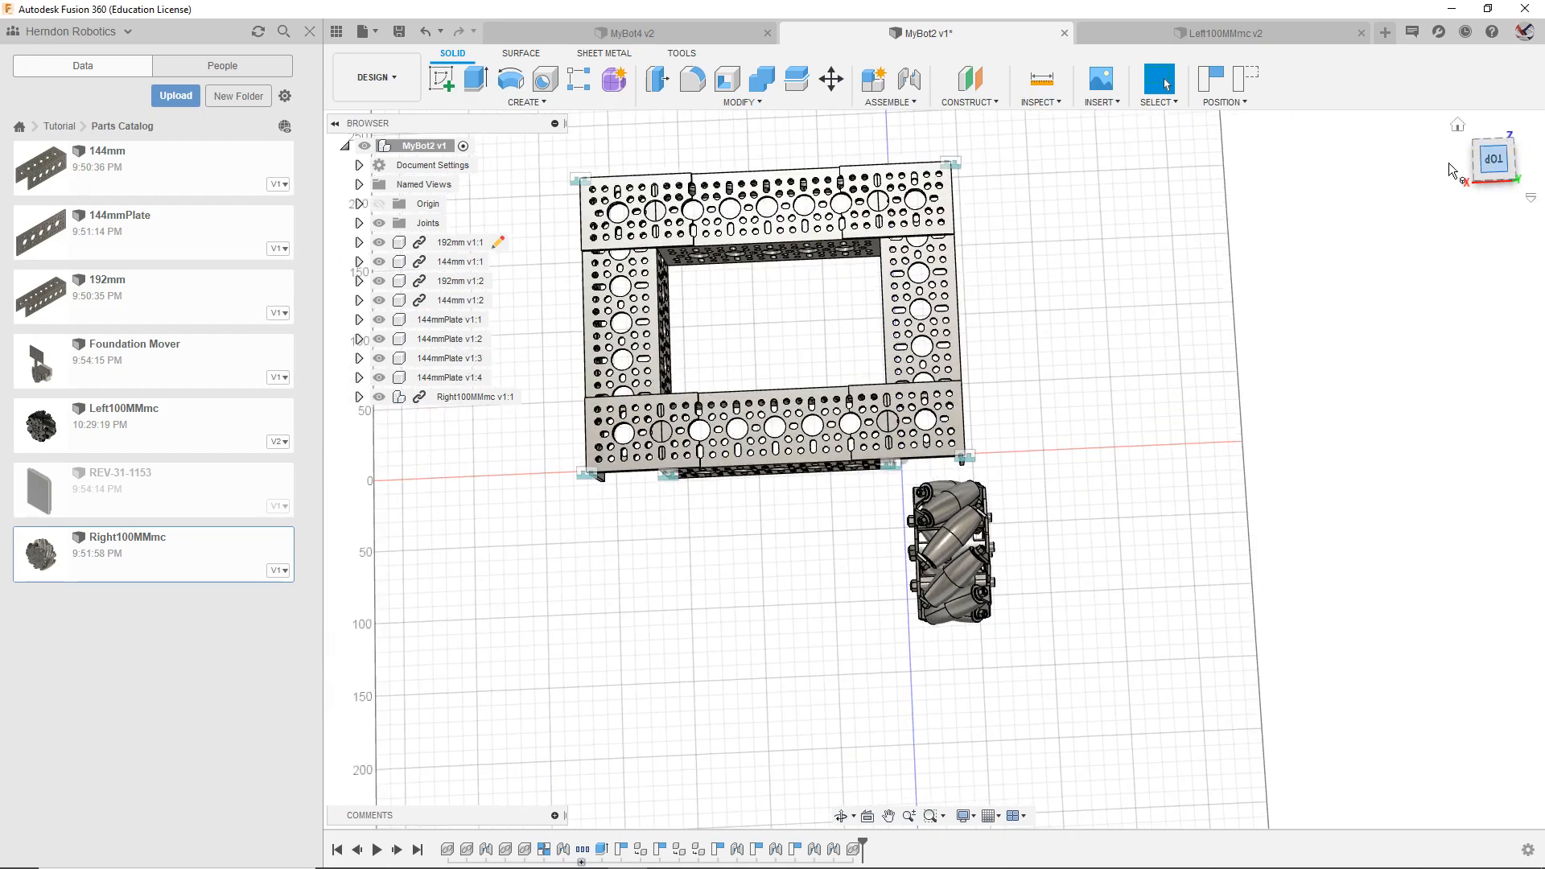
left_click(1488, 159)
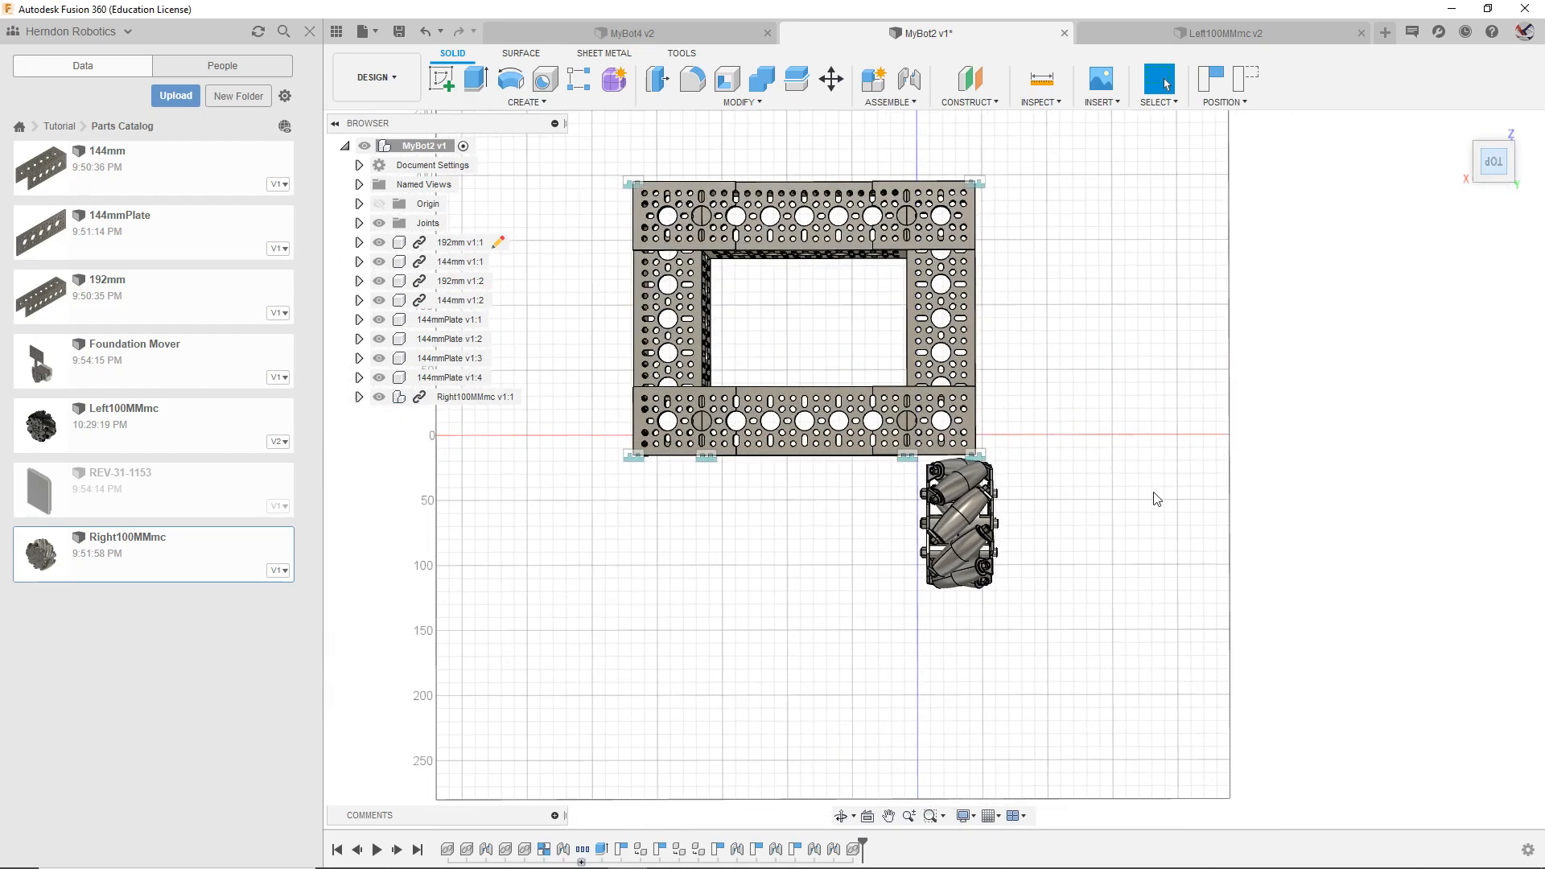
right_click(103, 417)
left_click(147, 439)
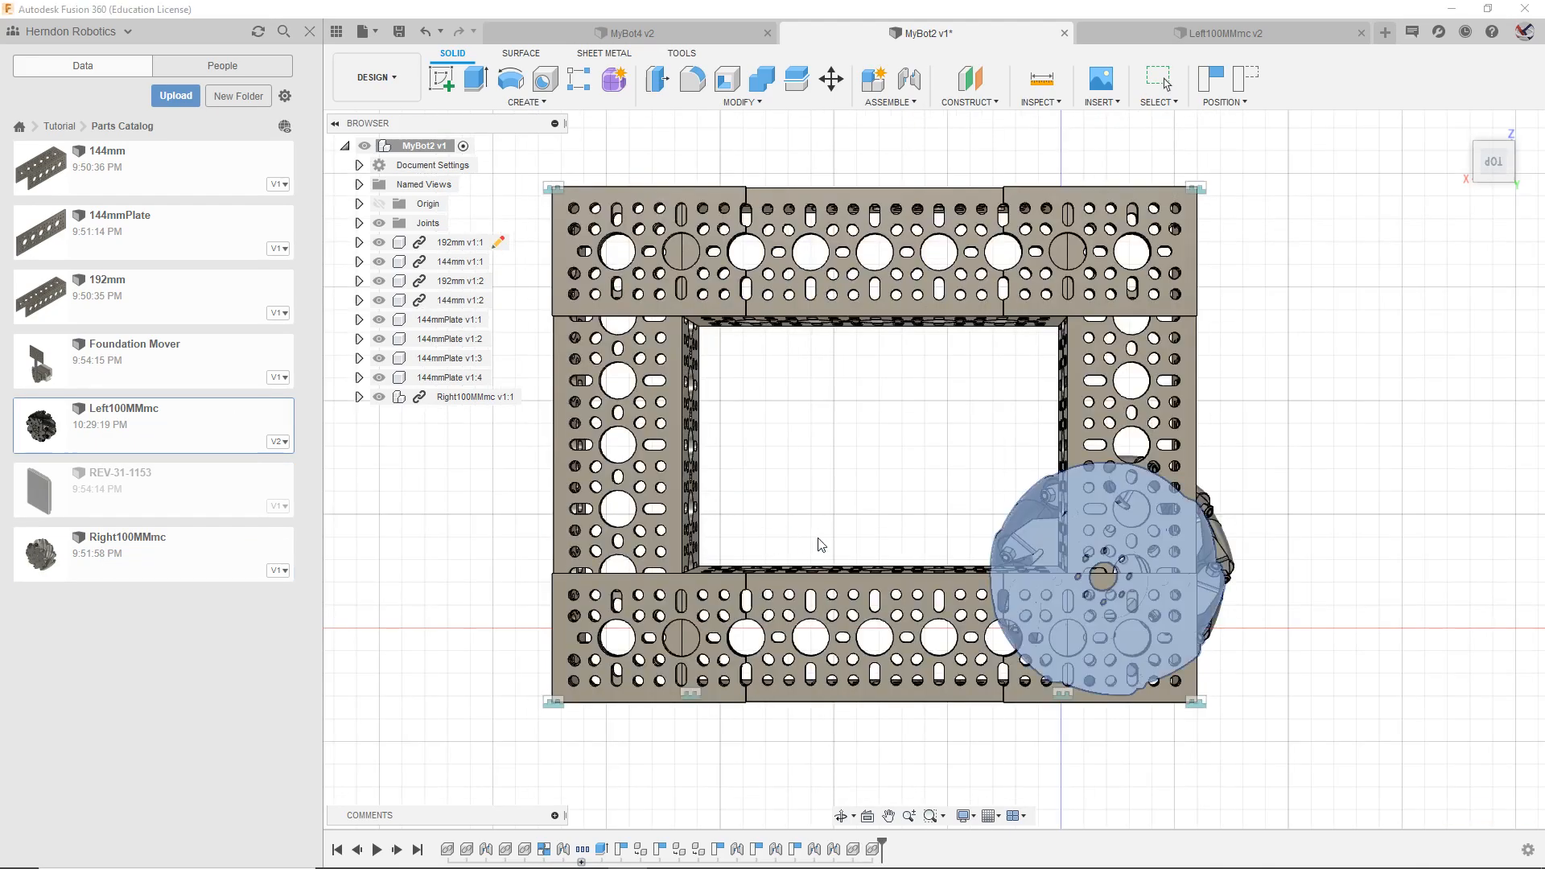
Step: Stand the Left100MMmc wheel upright facing the chassis, place it beside the frame and move it 150 mm along Z
left_click_drag(1502, 154, 1471, 147)
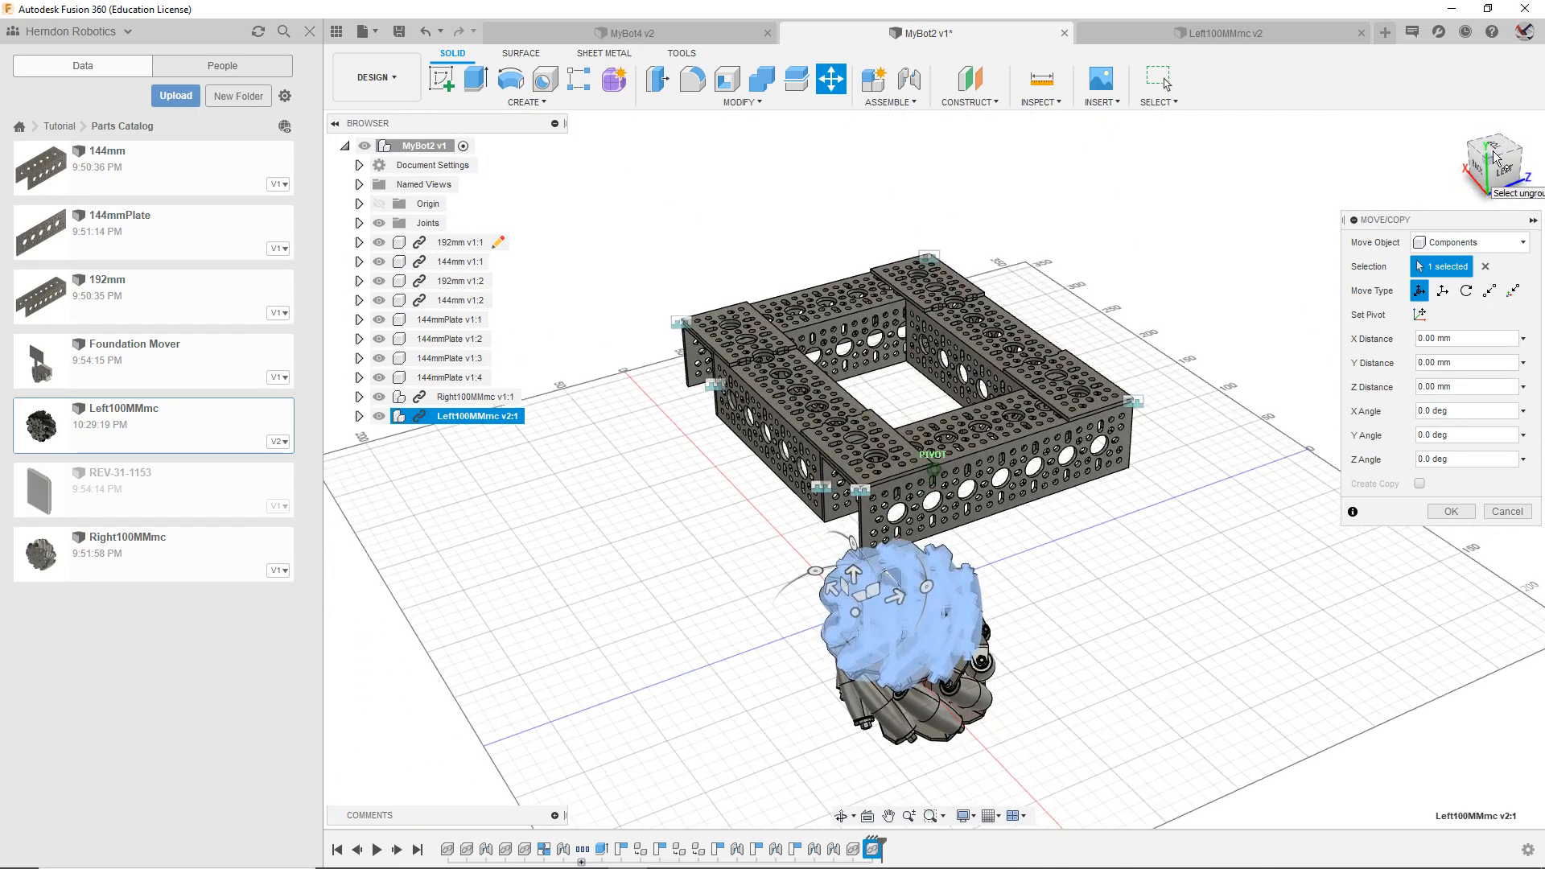
left_click_drag(812, 571, 619, 714)
left_click_drag(854, 542, 637, 386)
middle_click_drag(636, 385, 680, 555, "shift")
mouse_move(500, 494)
left_mouse_down()
mouse_move(519, 434)
mouse_move(555, 415)
mouse_move(629, 419)
left_mouse_up()
left_click_drag(1498, 174, 1538, 172)
left_click_drag(602, 583, 641, 373)
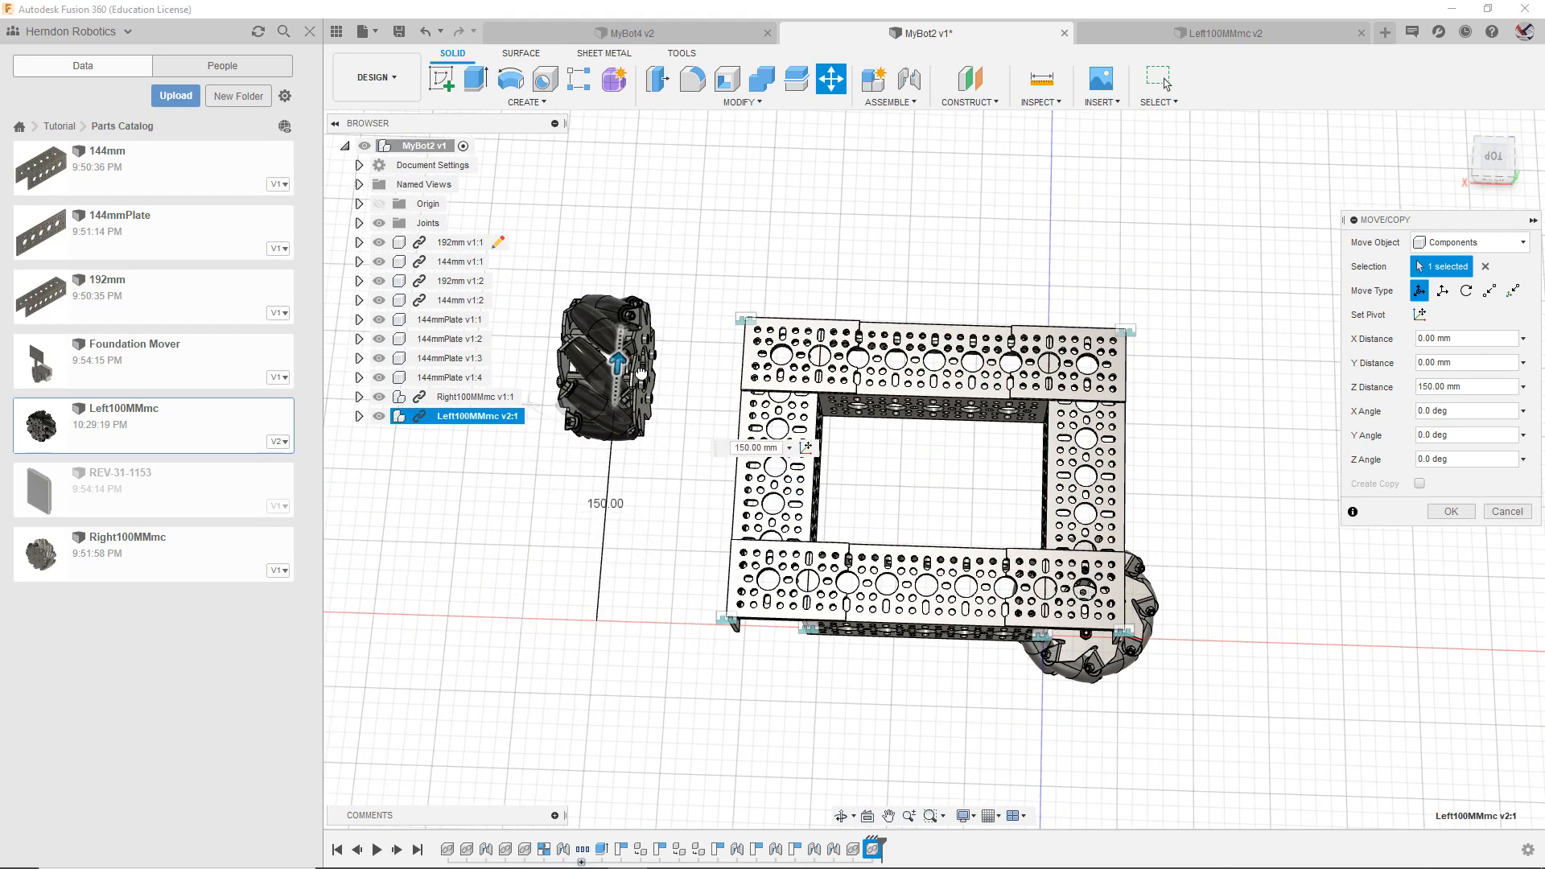
left_click(1452, 514)
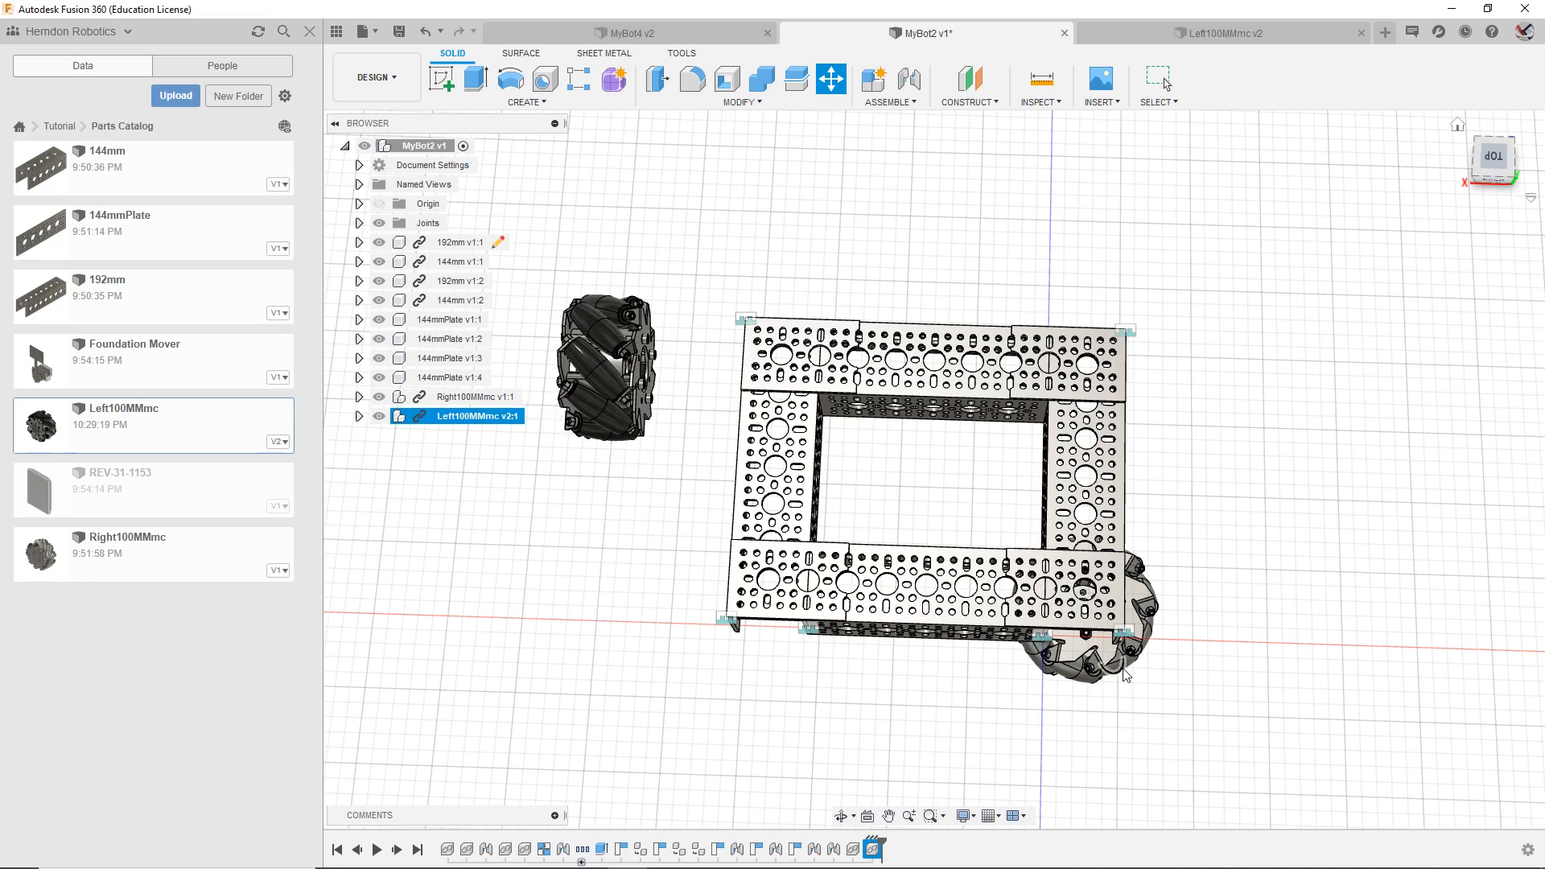
Step: Move the Right100MMmc wheel -100 mm along X to the opposite side of the chassis and rotate it upright
left_click(448, 398)
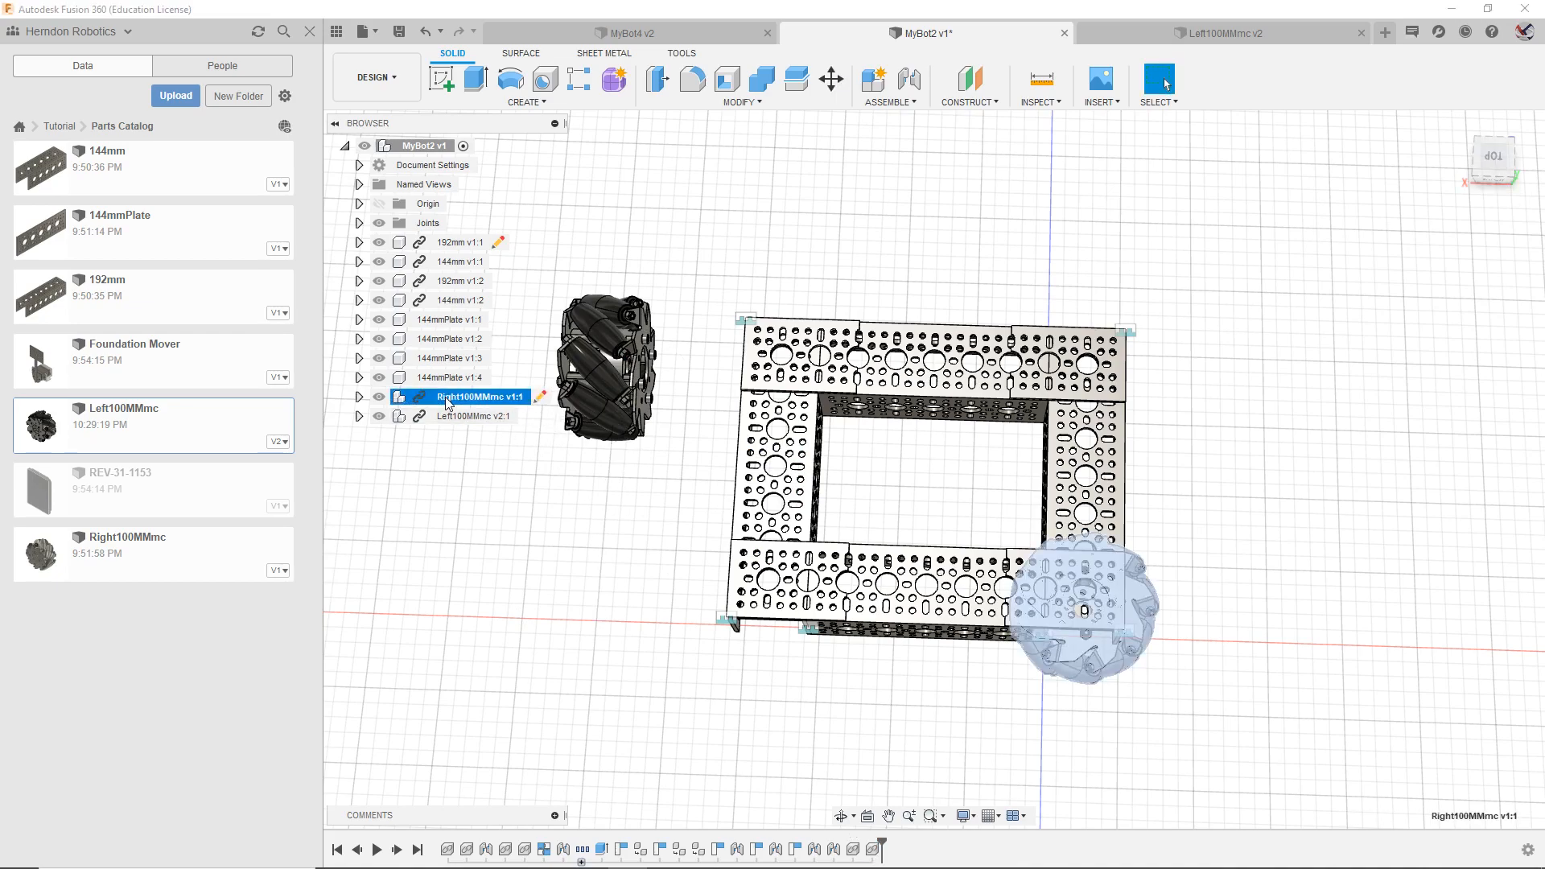
key("m")
left_click_drag(1025, 615, 1227, 728)
middle_click_drag(1227, 728, 1189, 628)
scroll(1190, 628, "down", 1)
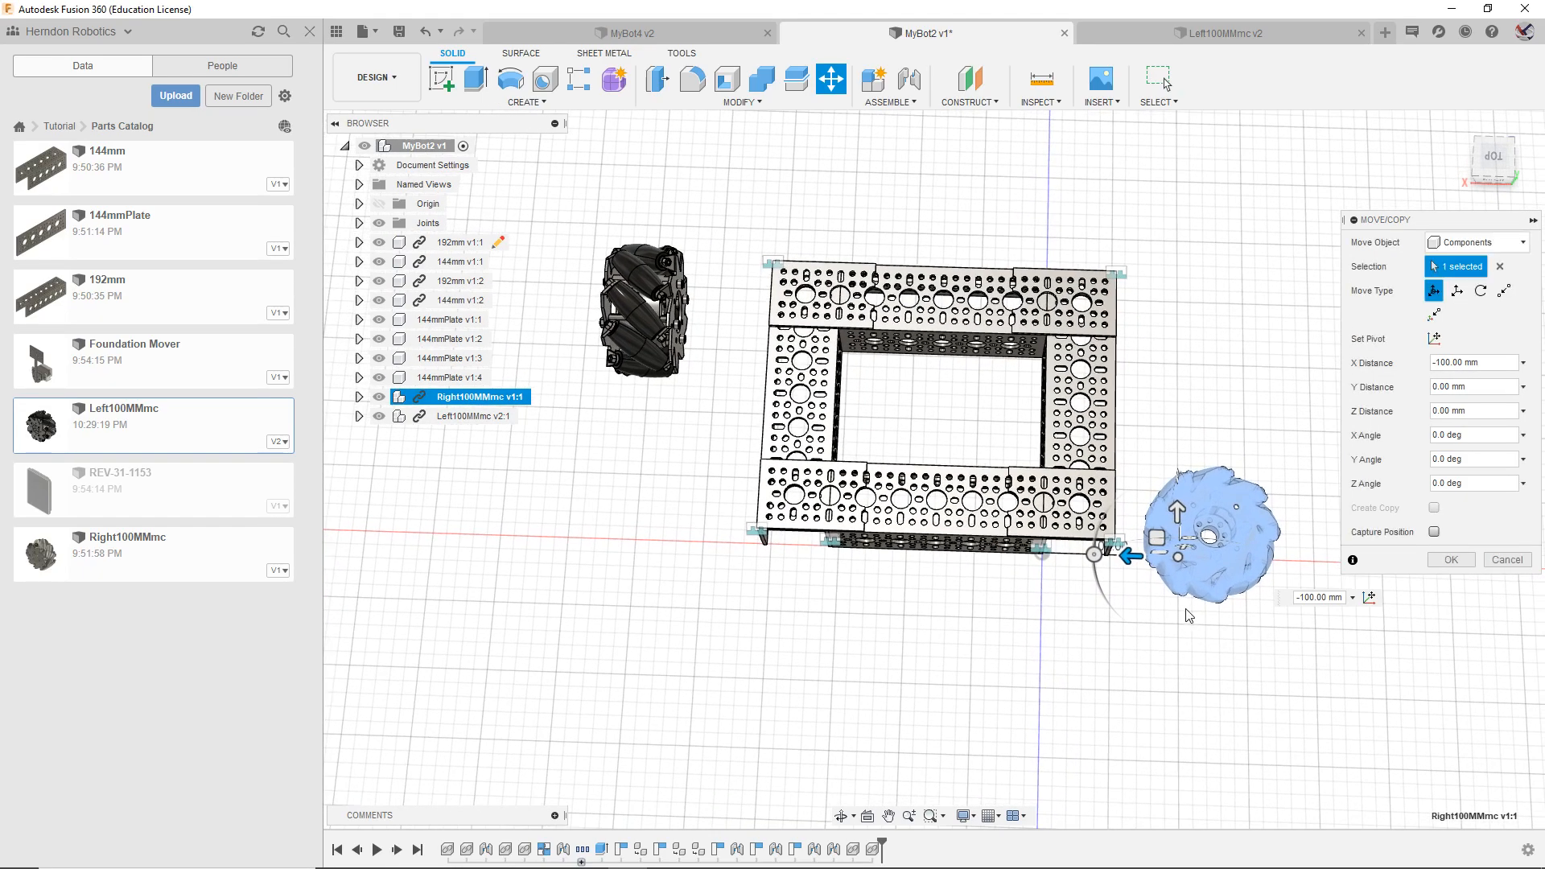
left_click_drag(1494, 173, 1484, 117)
left_click_drag(1198, 512, 890, 549)
left_click(1453, 559)
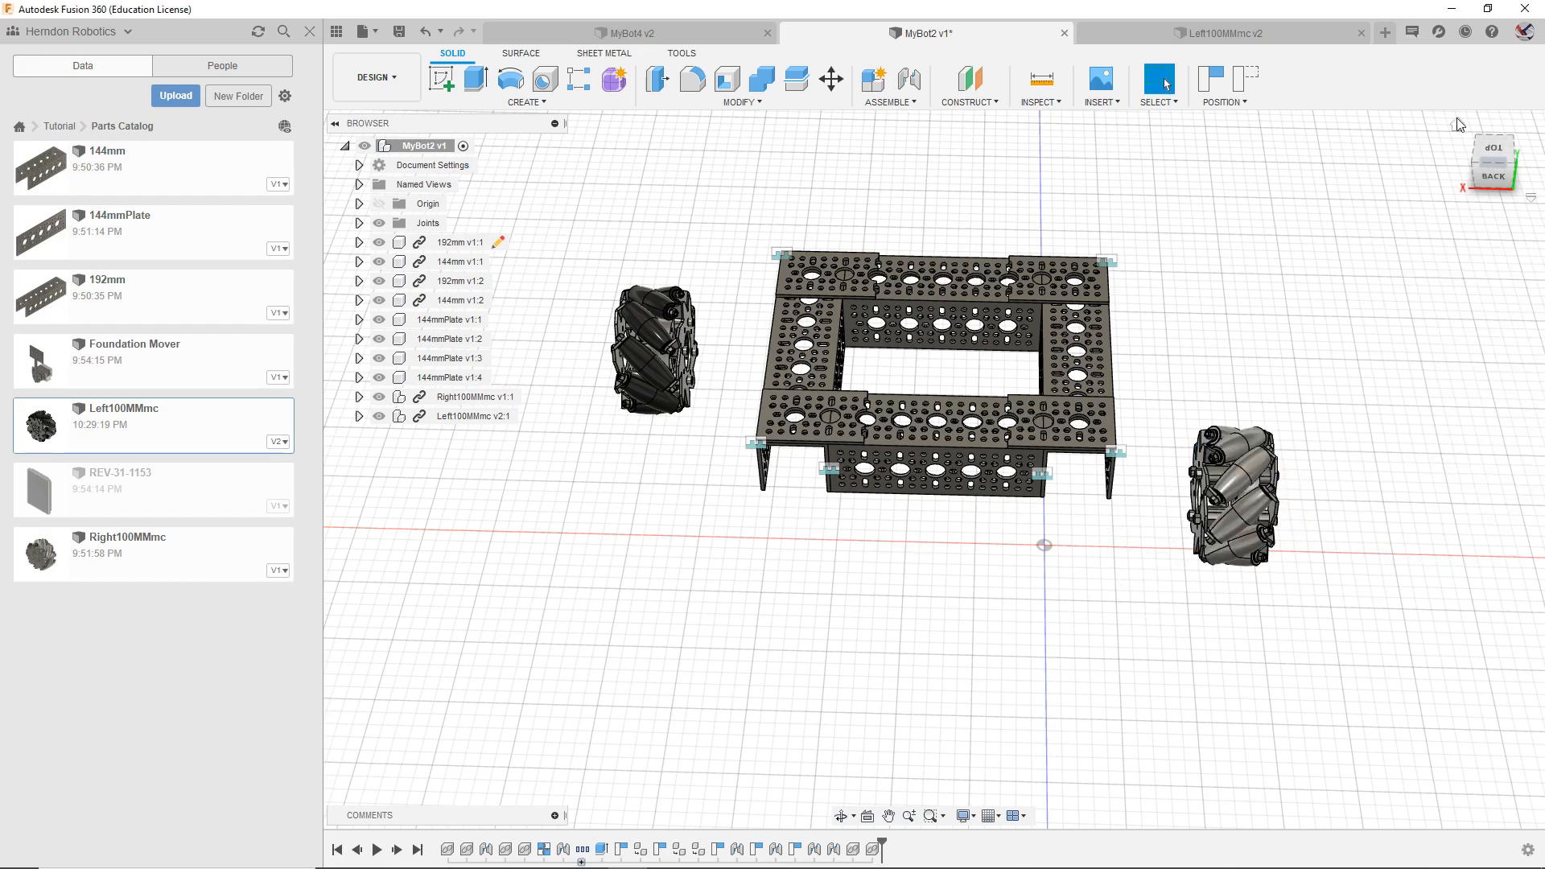
Step: In the top view, reposition both wheels freehand so they sit beside opposite ends of the same chassis edge
left_click(1492, 150)
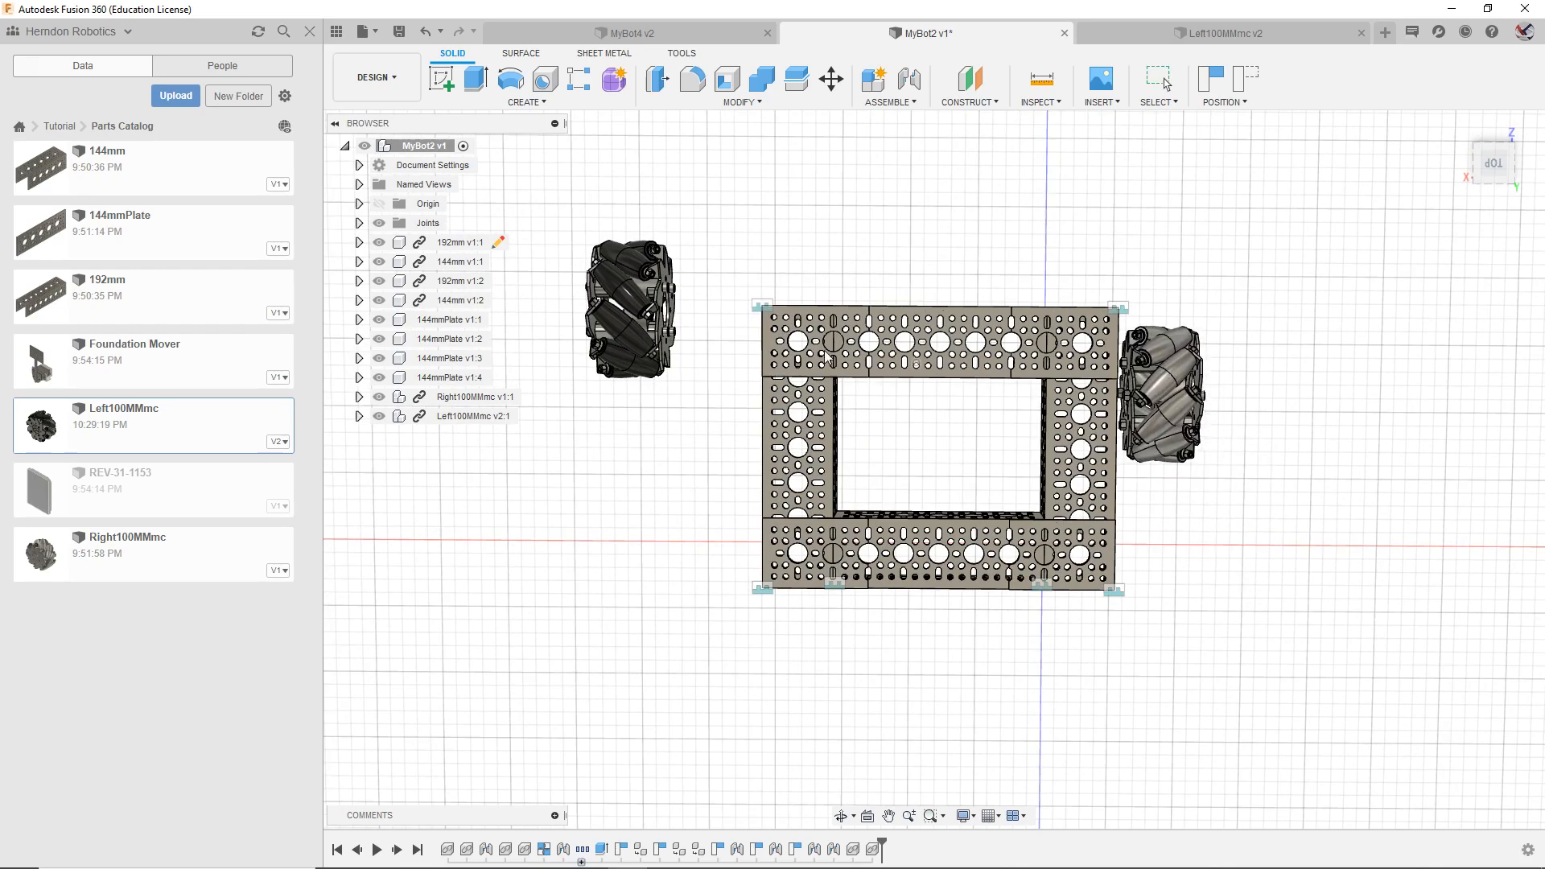
left_click_drag(644, 325, 702, 361)
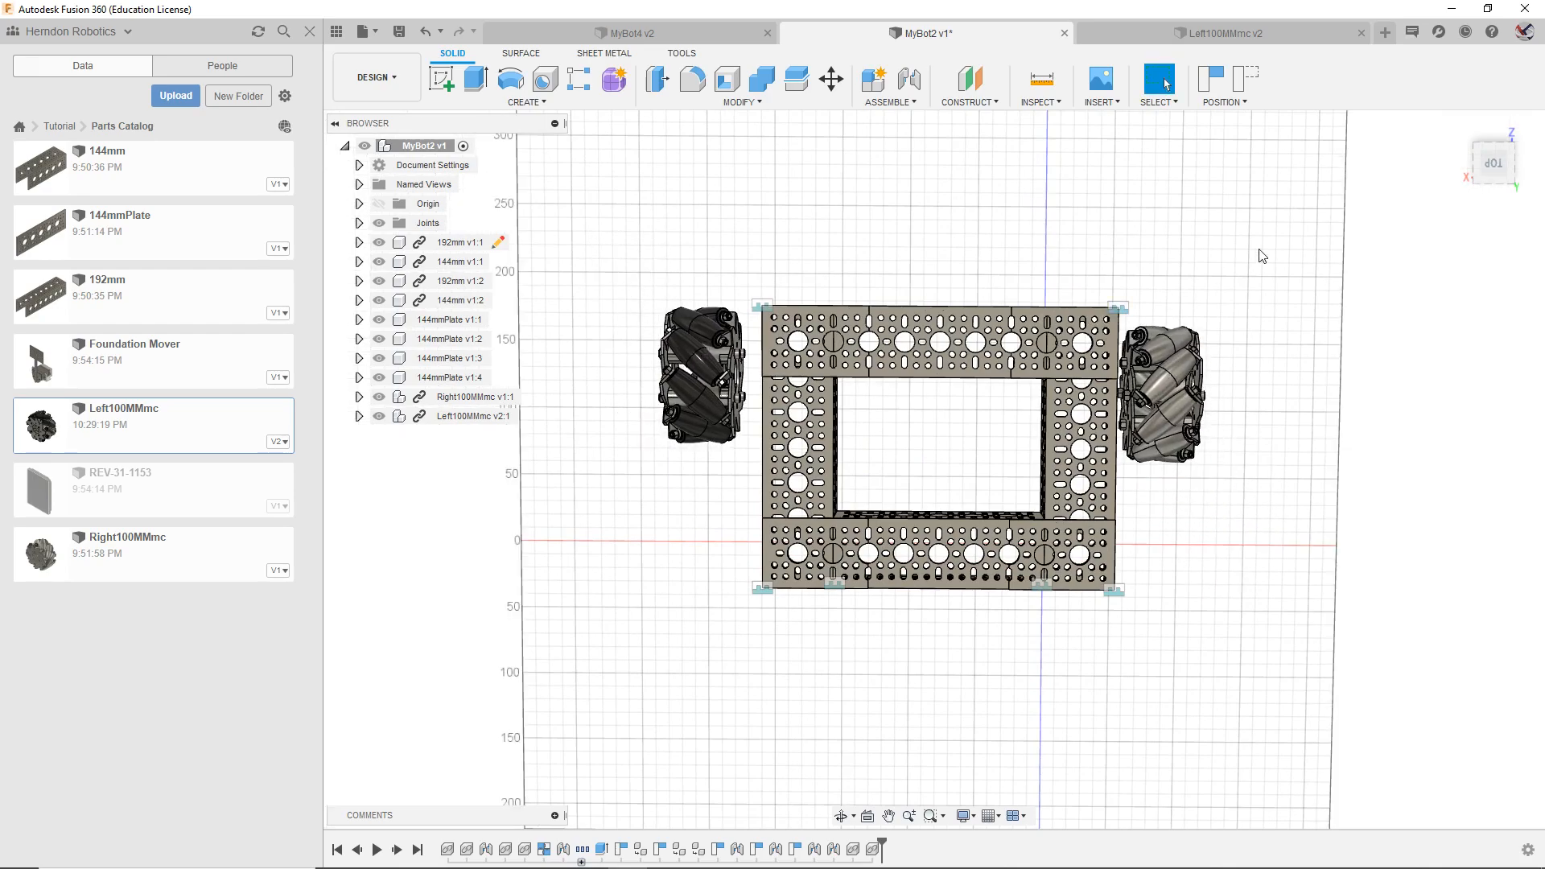
left_click_drag(1169, 361, 1179, 316)
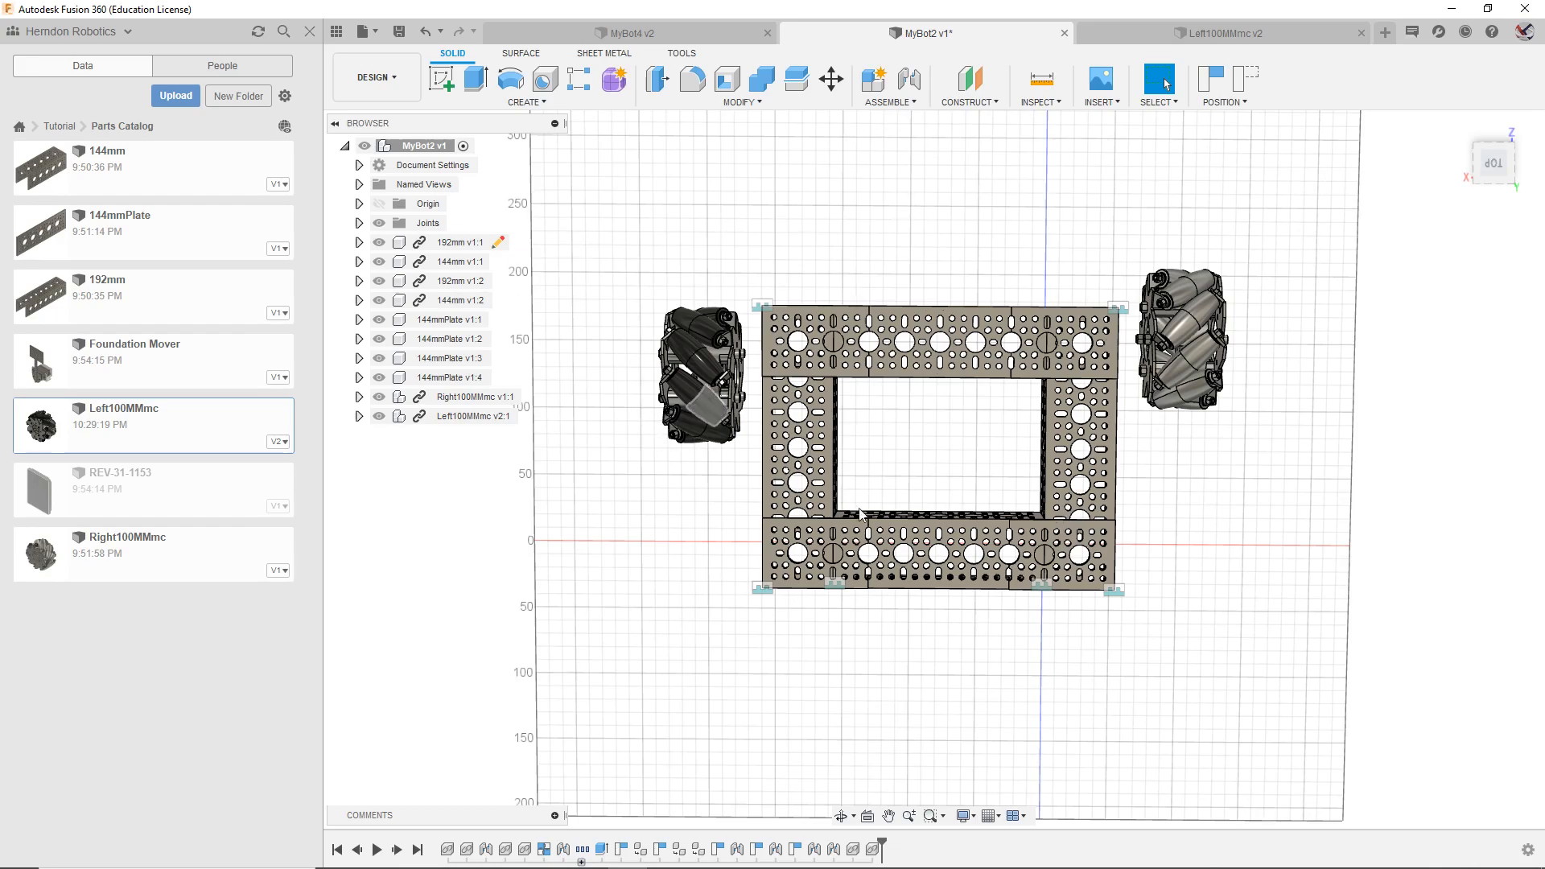
left_click_drag(698, 380, 709, 350)
left_click_drag(1195, 338, 1173, 359)
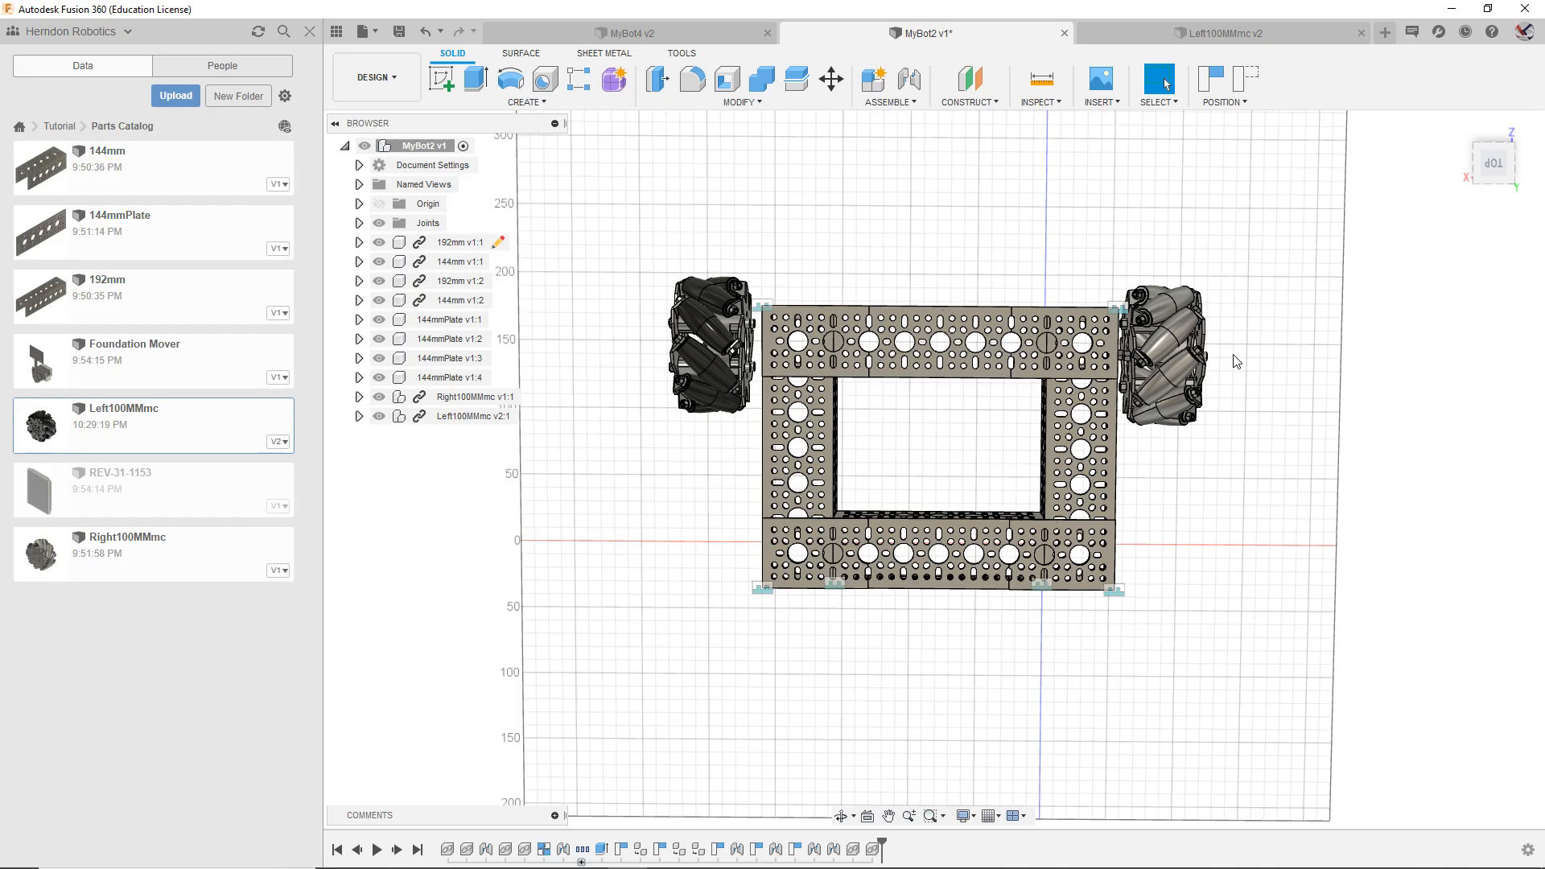
Step: Capture the wheel positions and join the centre of the Left100MMmc side plate to the large end hole of the adjacent 192mm channel
mouse_move(1495, 162)
left_mouse_down()
mouse_move(1464, 165)
mouse_move(1509, 121)
mouse_move(1529, 161)
mouse_move(1514, 105)
mouse_move(1481, 149)
mouse_move(1503, 181)
mouse_move(1529, 179)
mouse_move(1527, 122)
left_mouse_up()
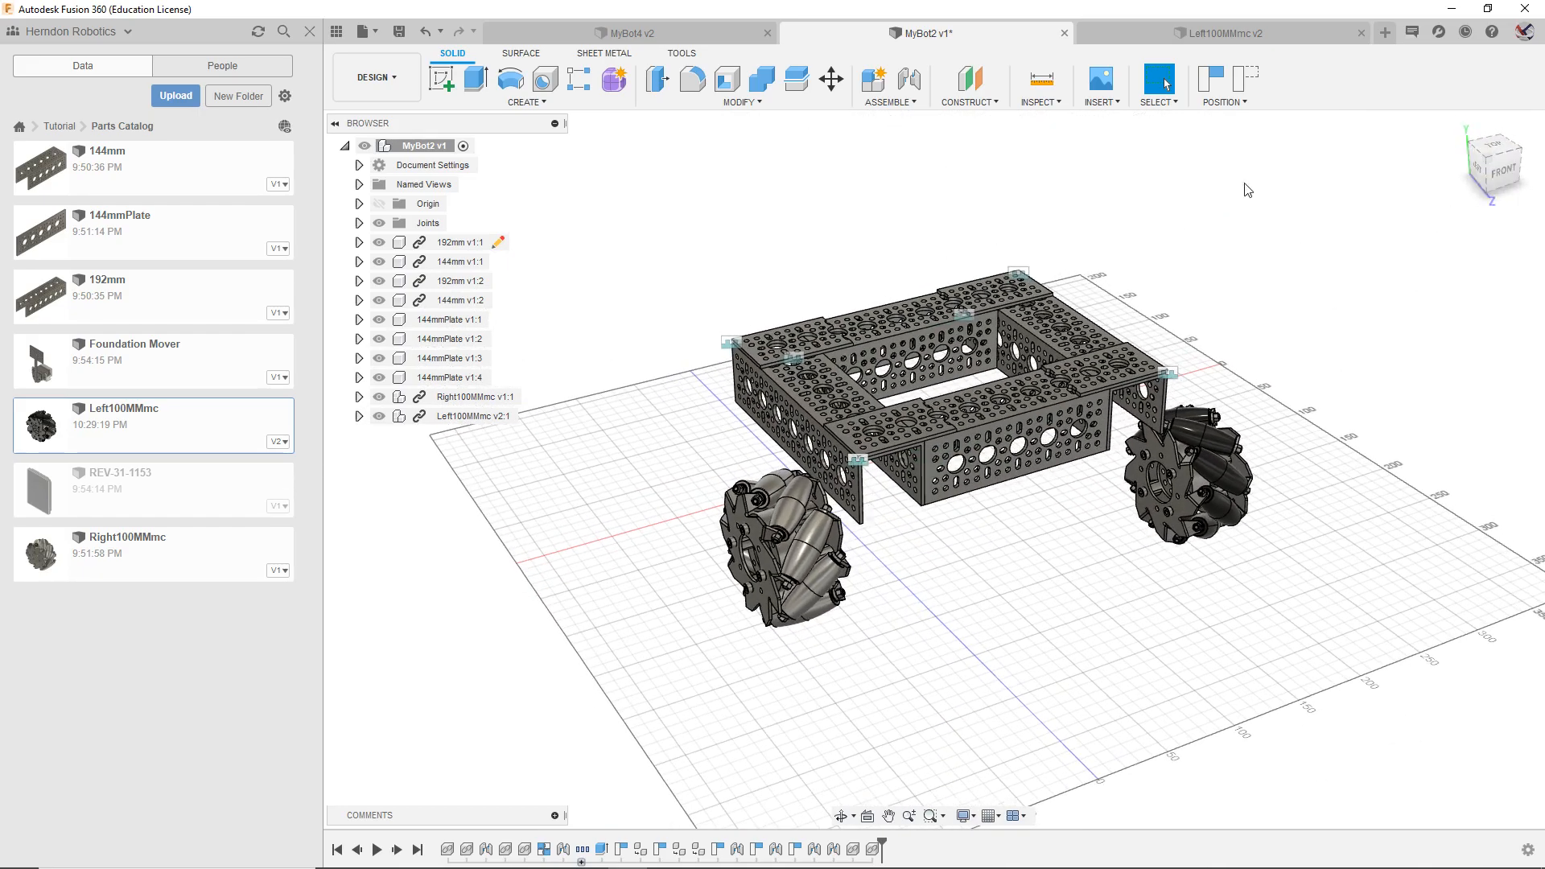
left_click(920, 87)
left_click(885, 467)
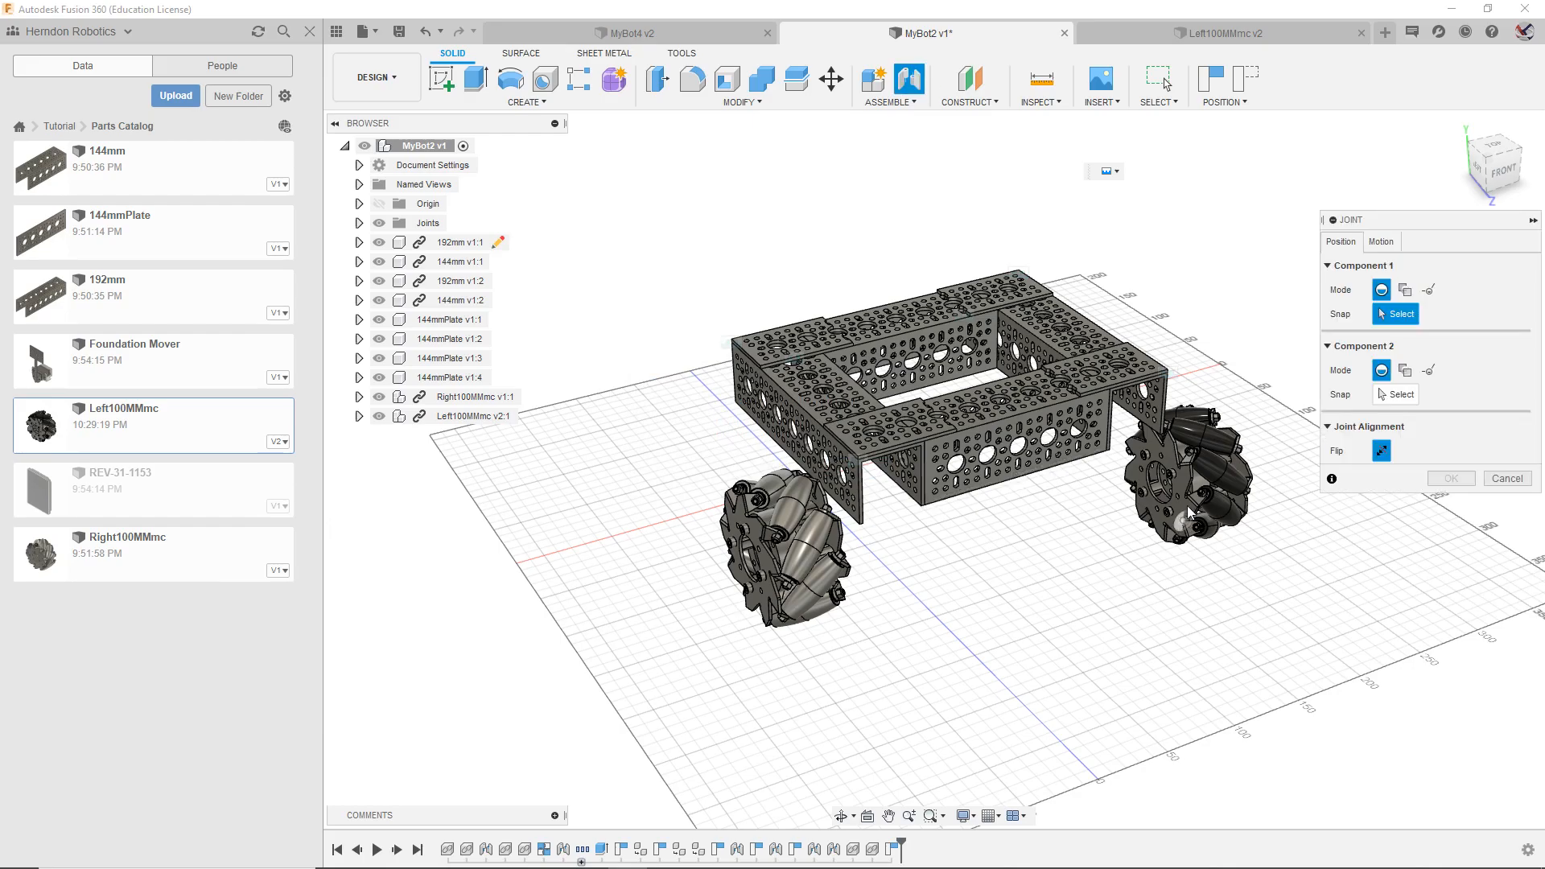
scroll(1174, 504, "up", 5)
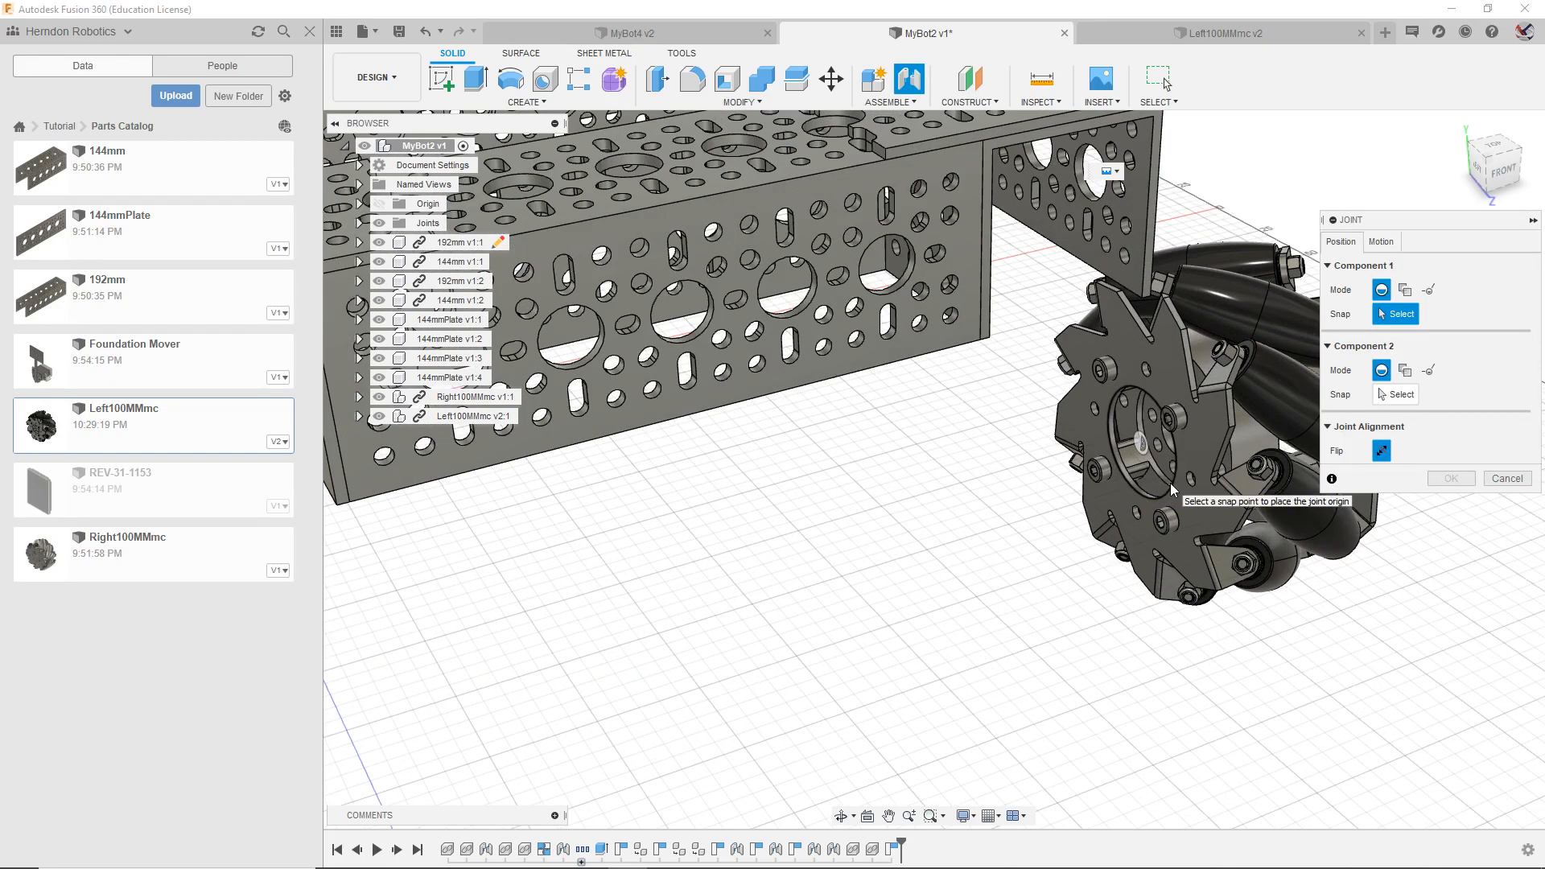
left_click(1173, 489)
middle_click_drag(933, 469, 901, 354, "shift")
left_click(898, 344)
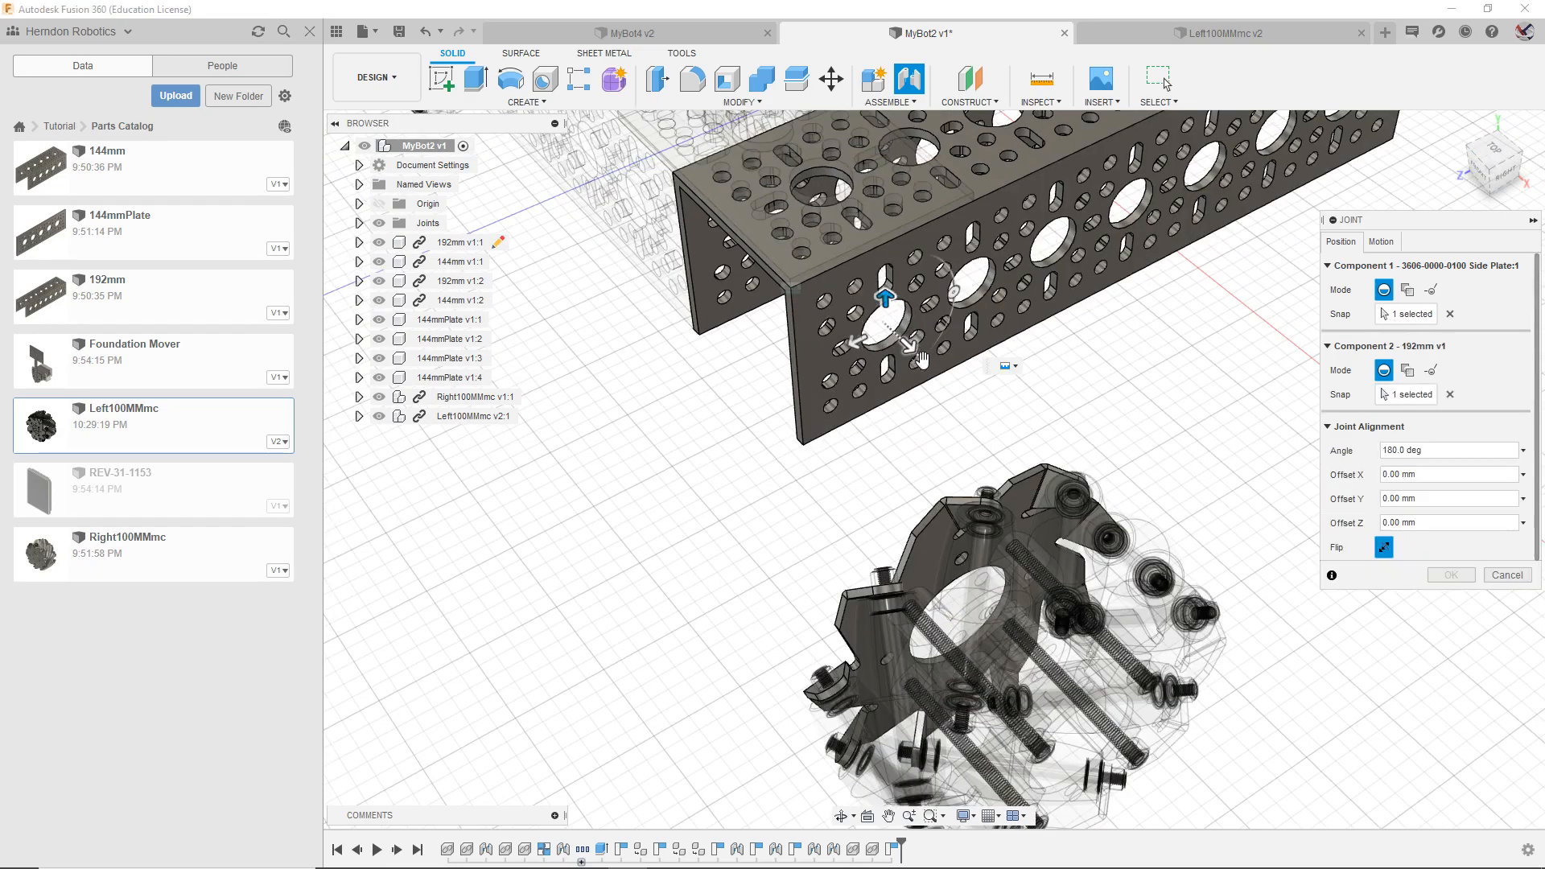
middle_click_drag(931, 466, 966, 451, "shift")
Step: Give the left wheel's joint a Revolute motion and complete it
left_click(1381, 242)
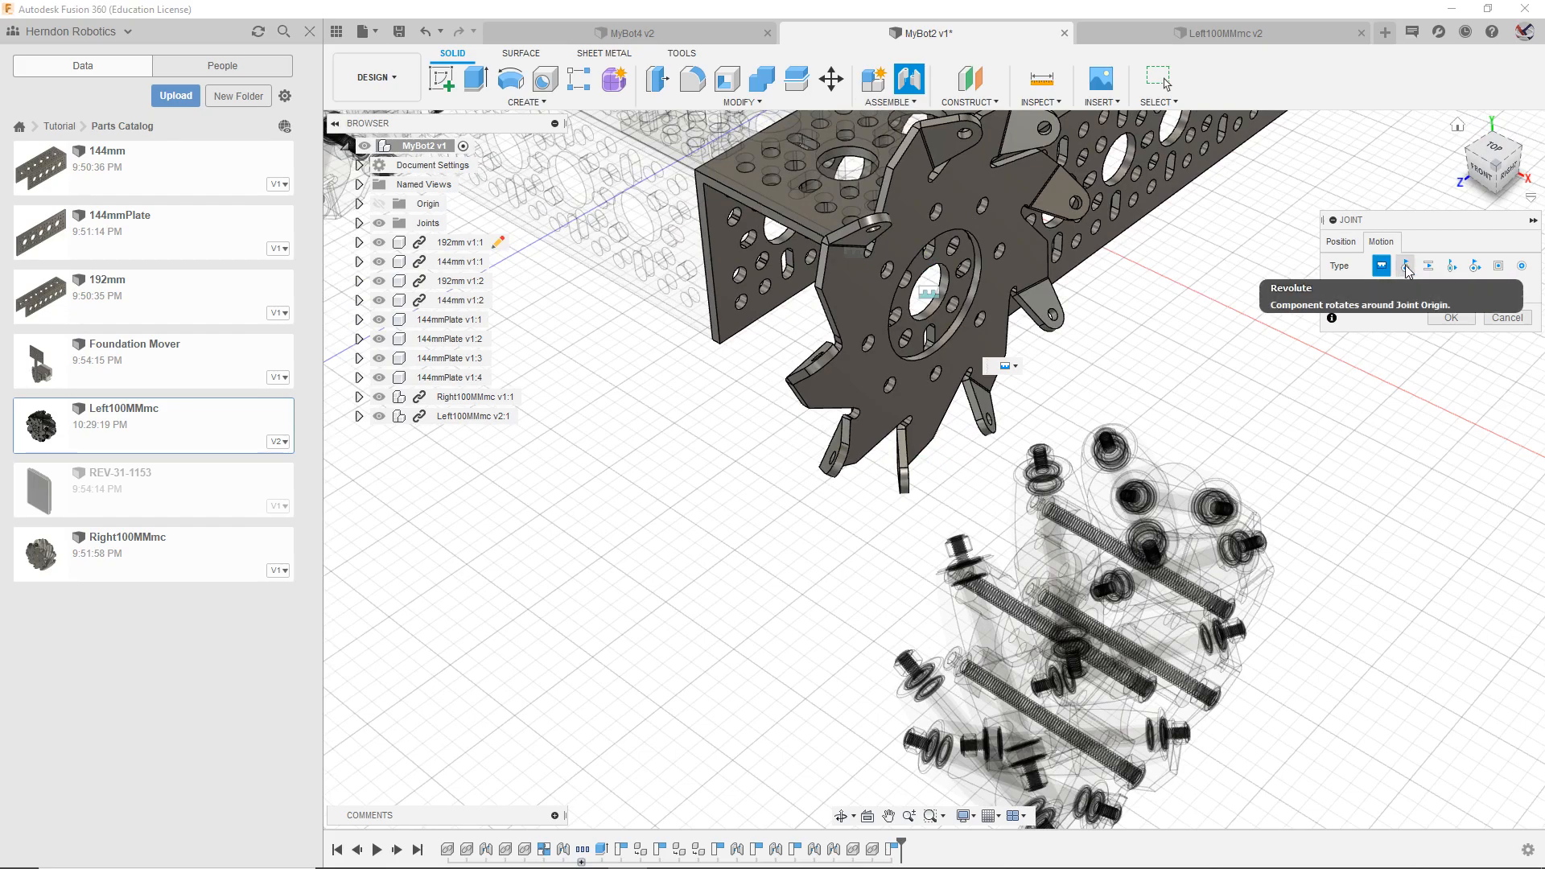
left_click(1405, 266)
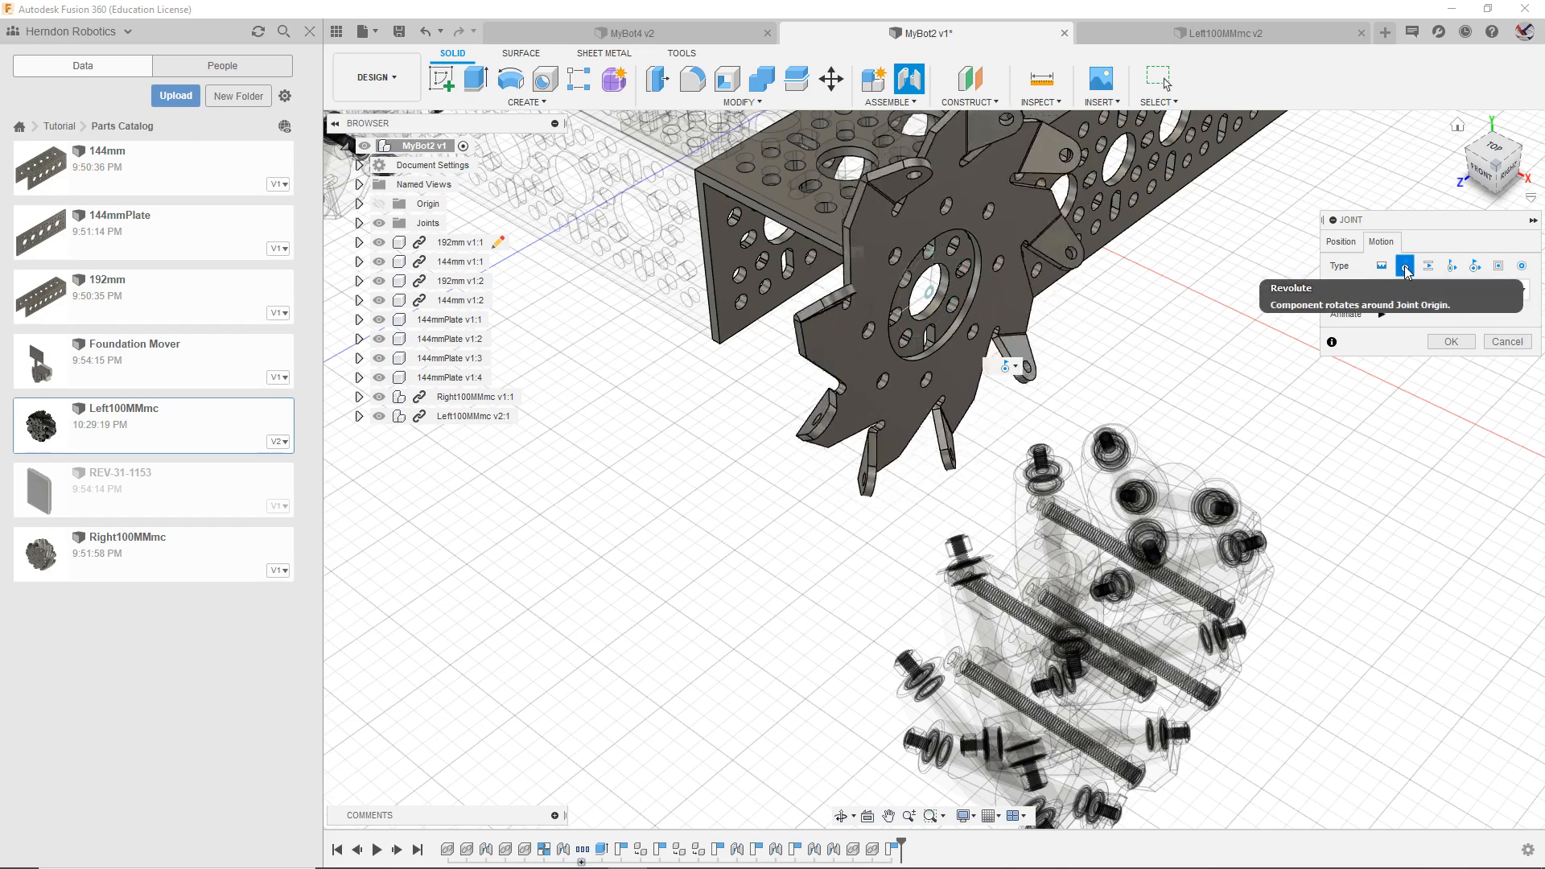
left_click(1451, 342)
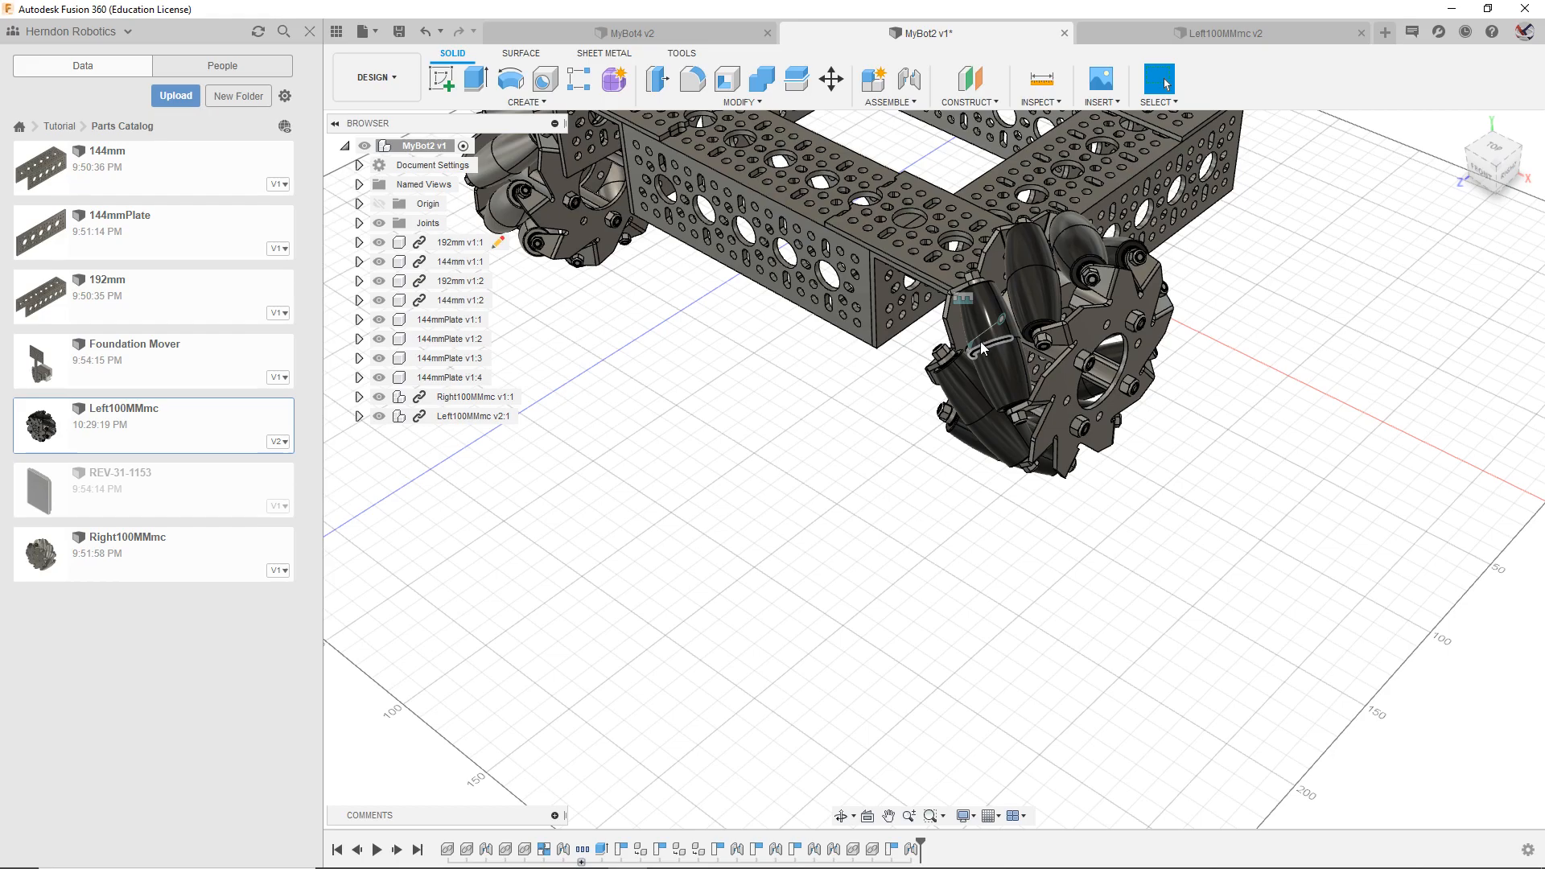
Step: Join the centre of the Right100MMmc wheel's inner side plate to the large end hole of the opposite 192mm channel as a revolute joint
middle_click_drag(1339, 284, 1429, 431)
left_click_drag(1465, 146, 926, 50)
left_click(910, 79)
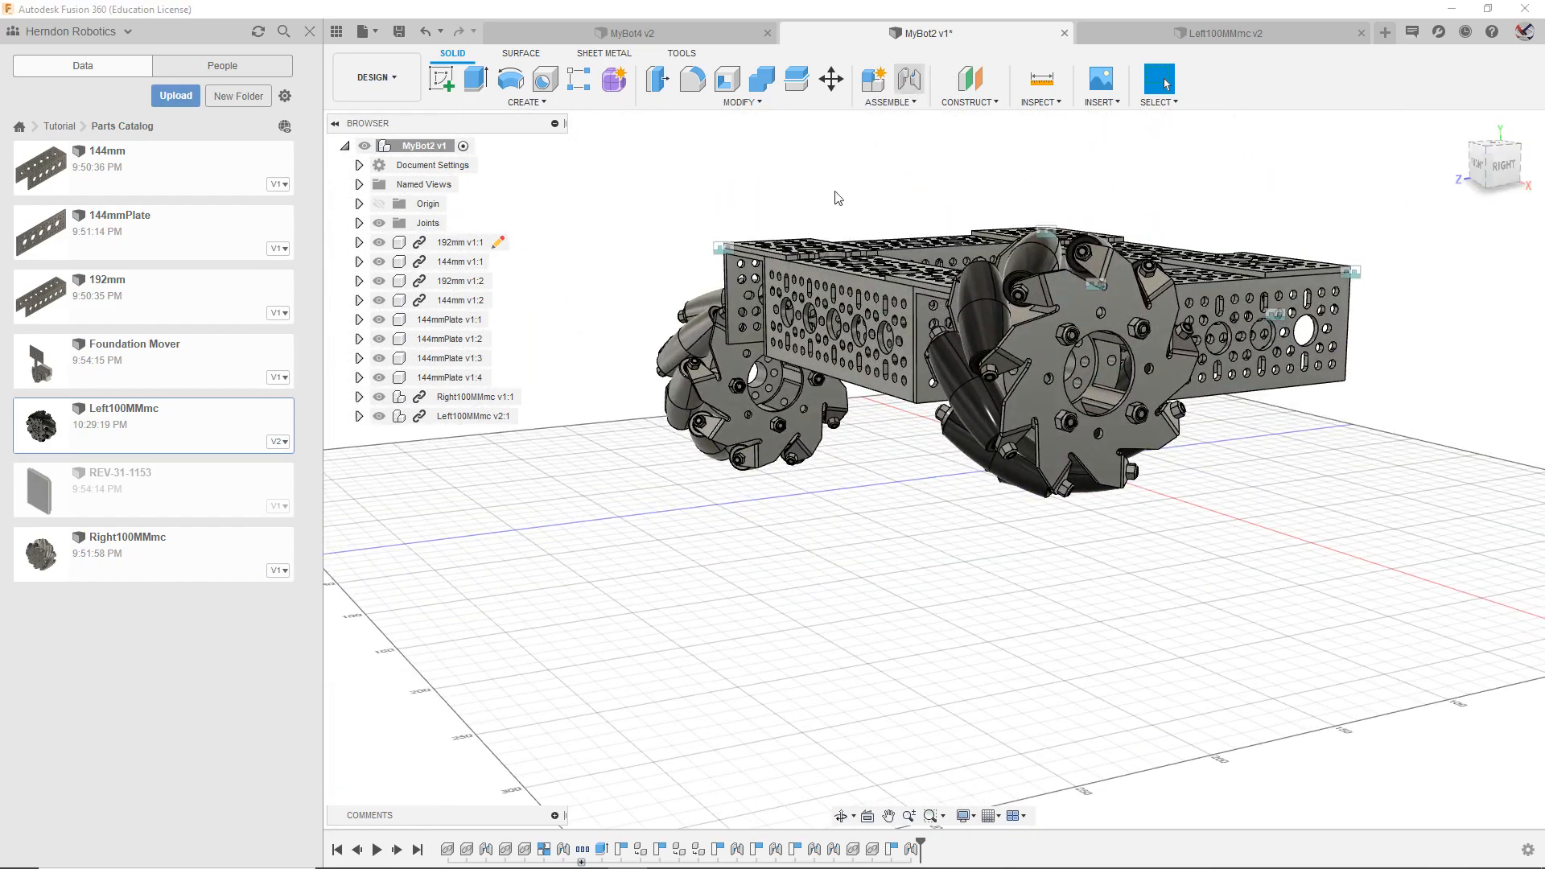
left_click(779, 406)
left_click_drag(1485, 165, 1537, 174)
left_click(706, 432)
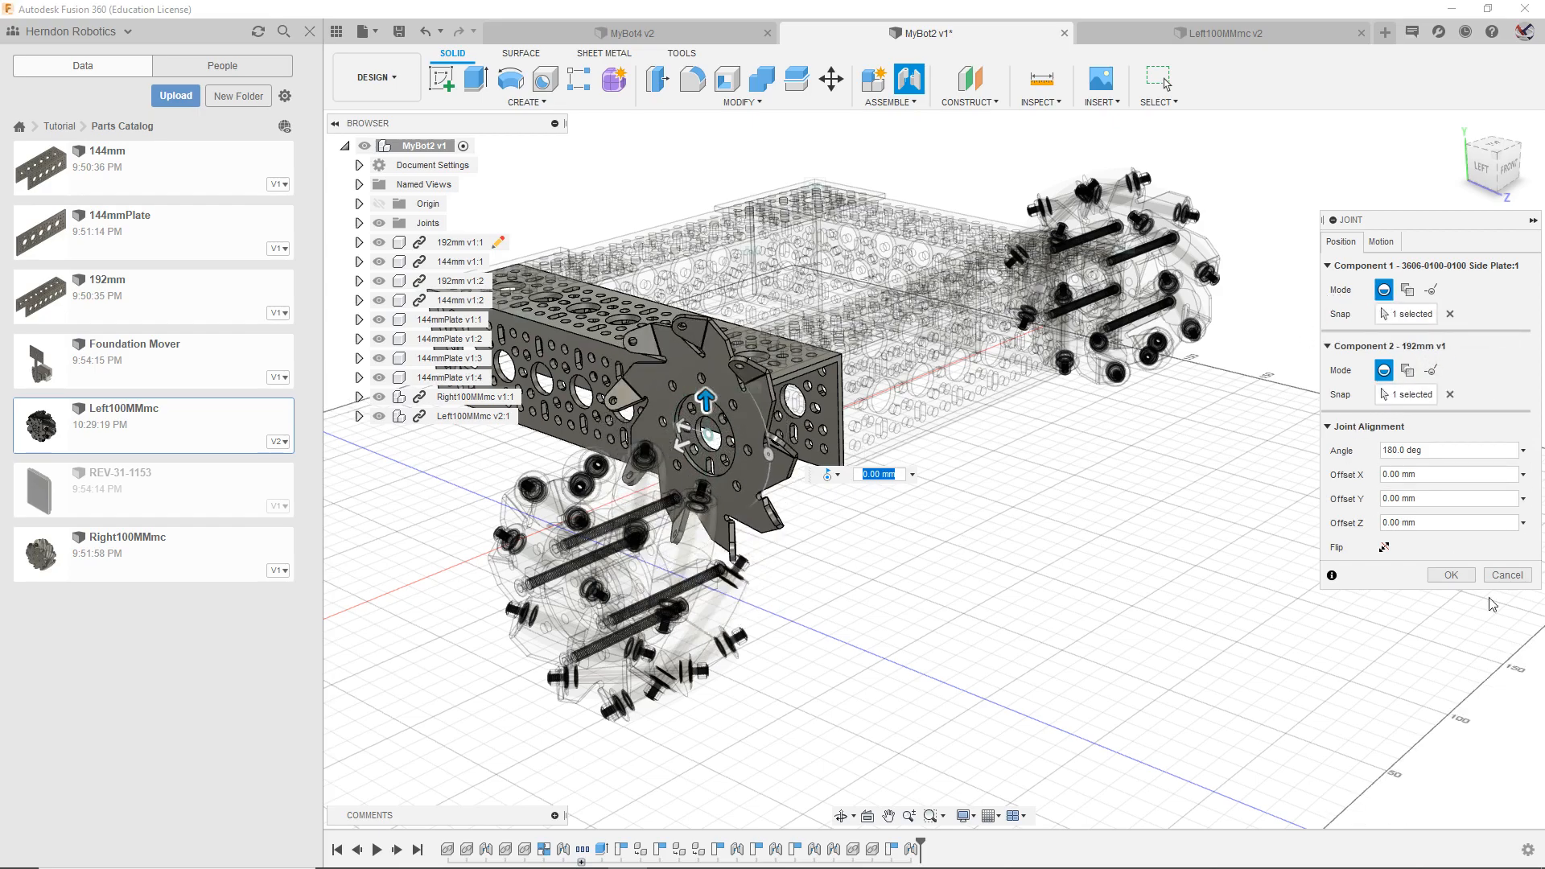
left_click(1450, 574)
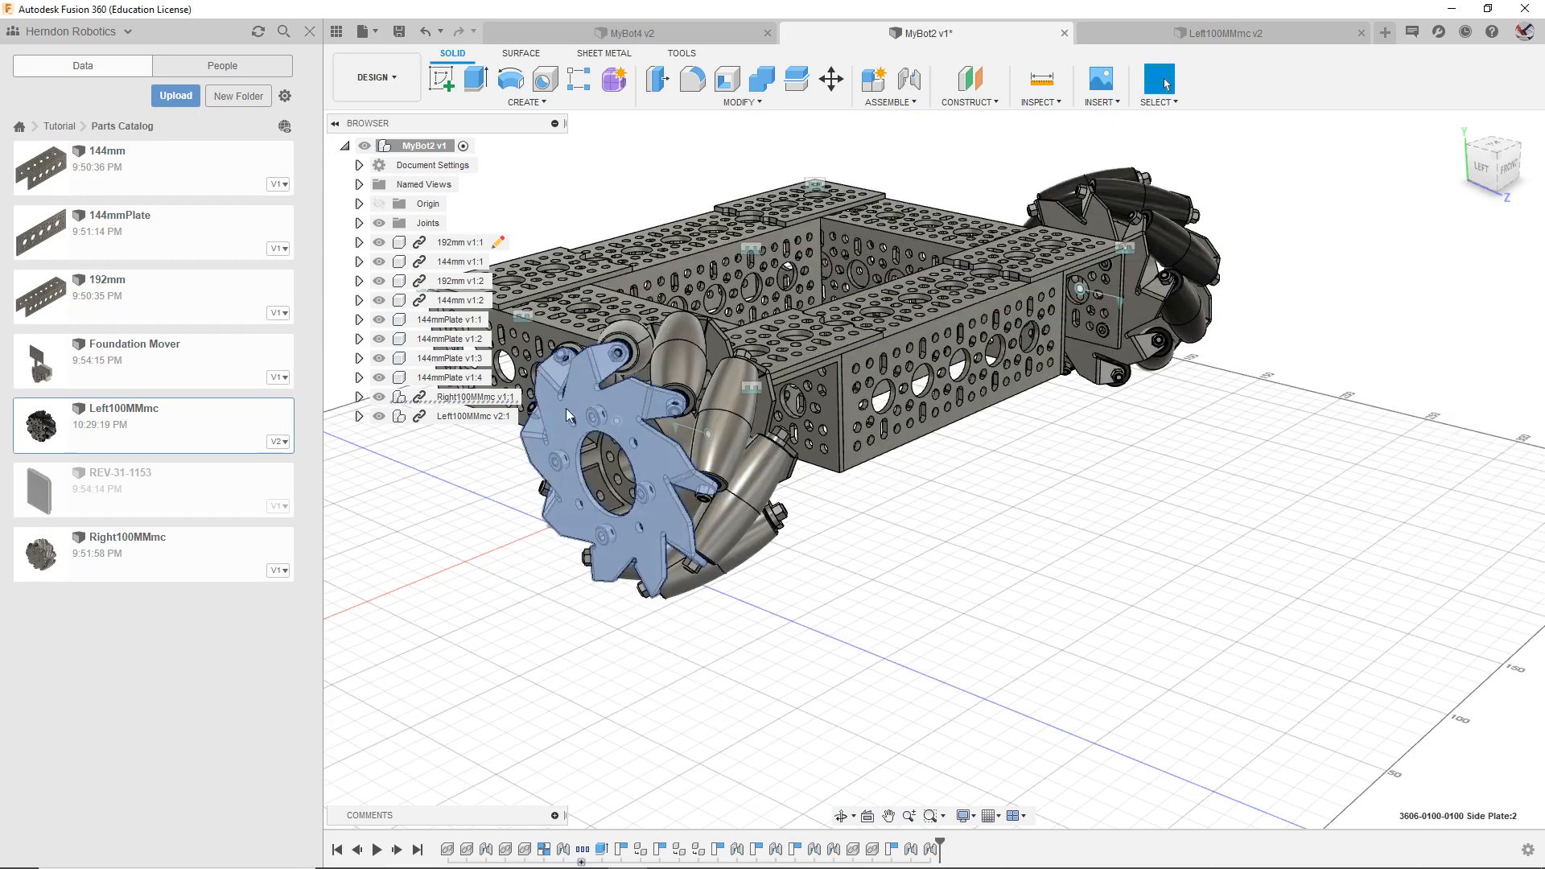
Step: Duplicate the Right100MMmc and Left100MMmc wheel components together by copying and pasting them into the assembly
left_click(451, 399)
left_click(459, 417, "ctrl")
key("ctrl+c")
key("ctrl+v")
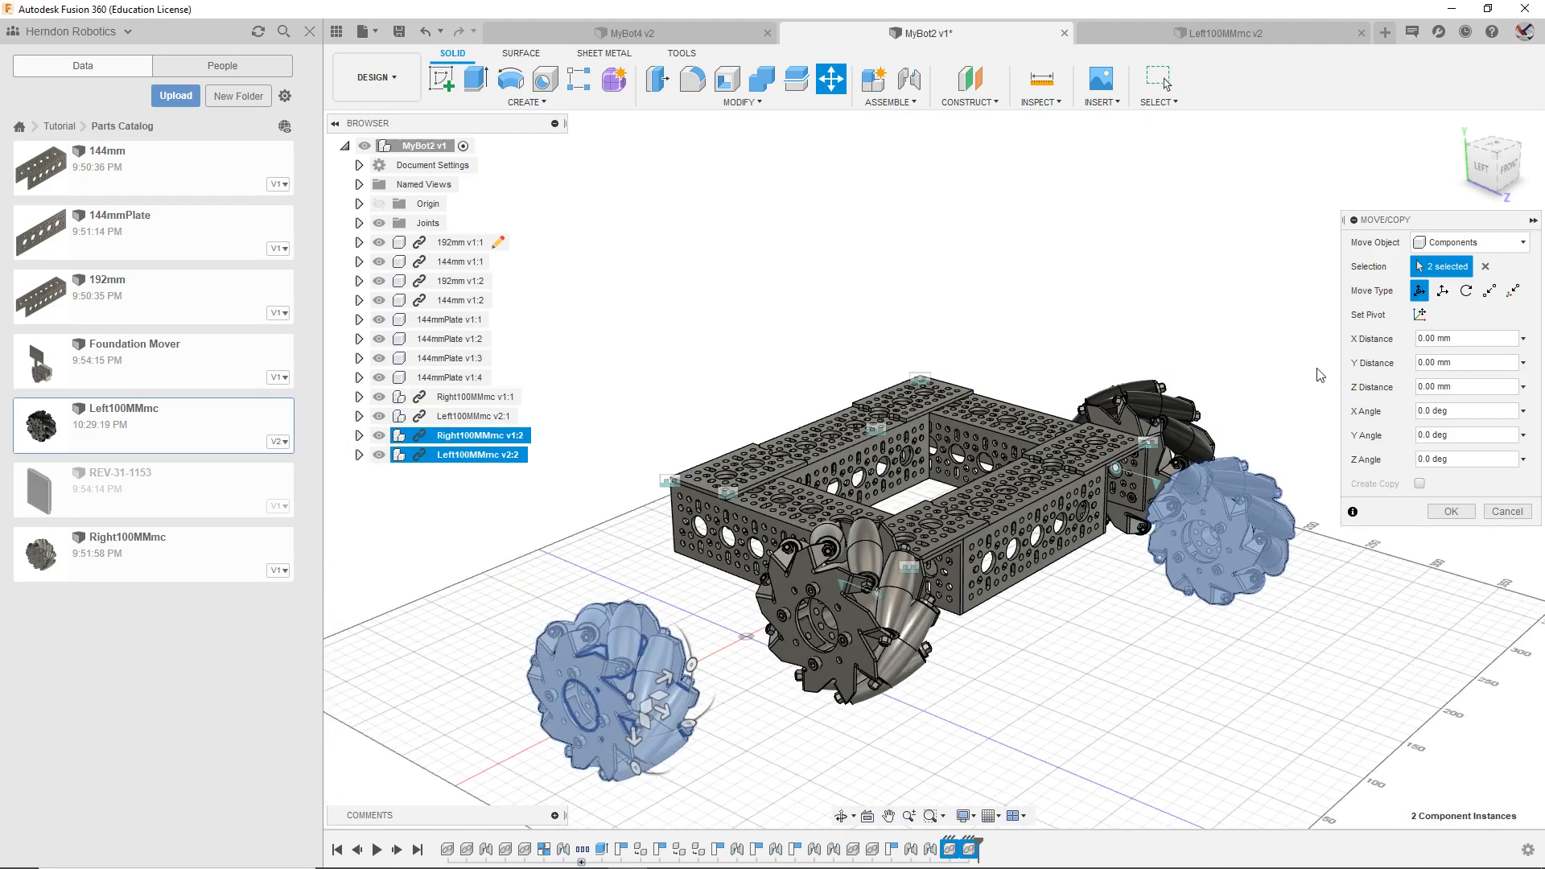
Step: Rotate the two pasted wheels 180 degrees about X and move them -350 mm along Y, toward the chassis side without wheels
left_click_drag(1494, 169, 1425, 281)
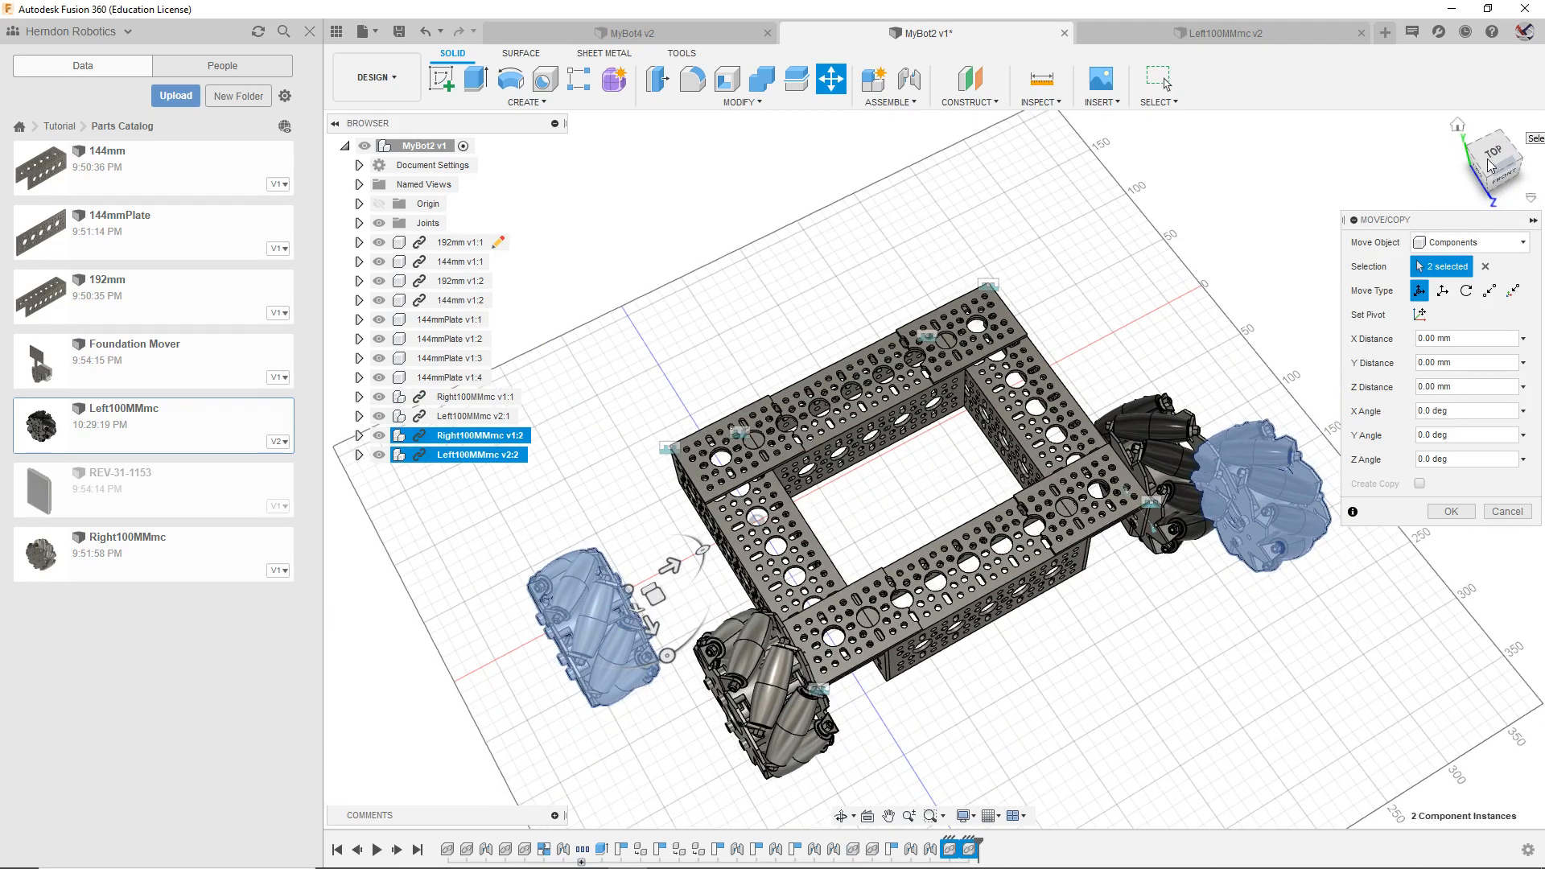
left_click_drag(1488, 157, 1440, 192)
left_click_drag(652, 527, 600, 269)
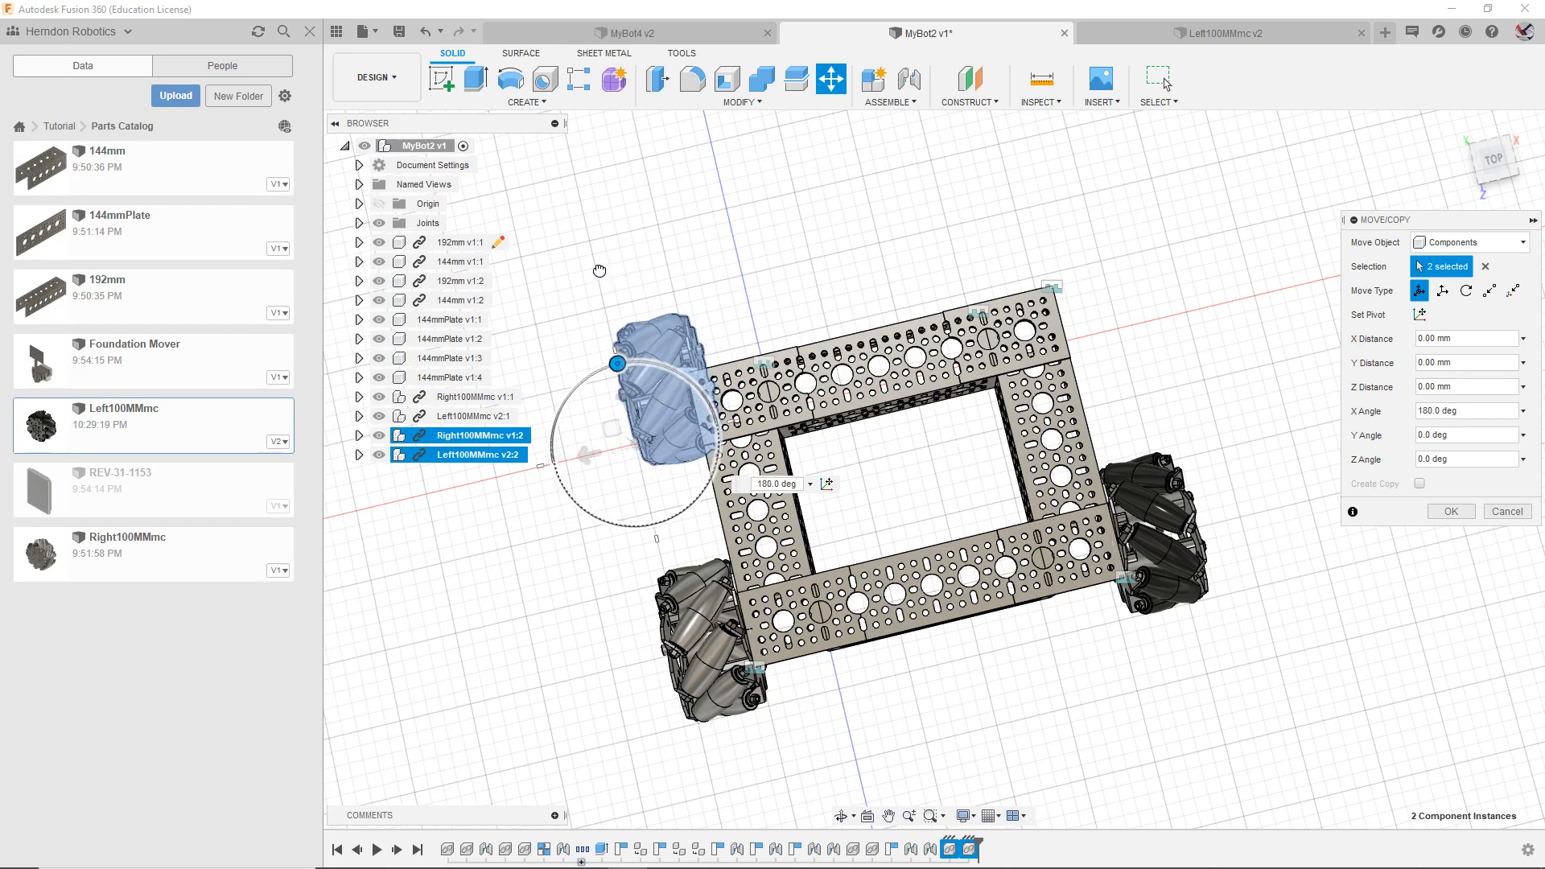
left_click_drag(589, 453, 1090, 405)
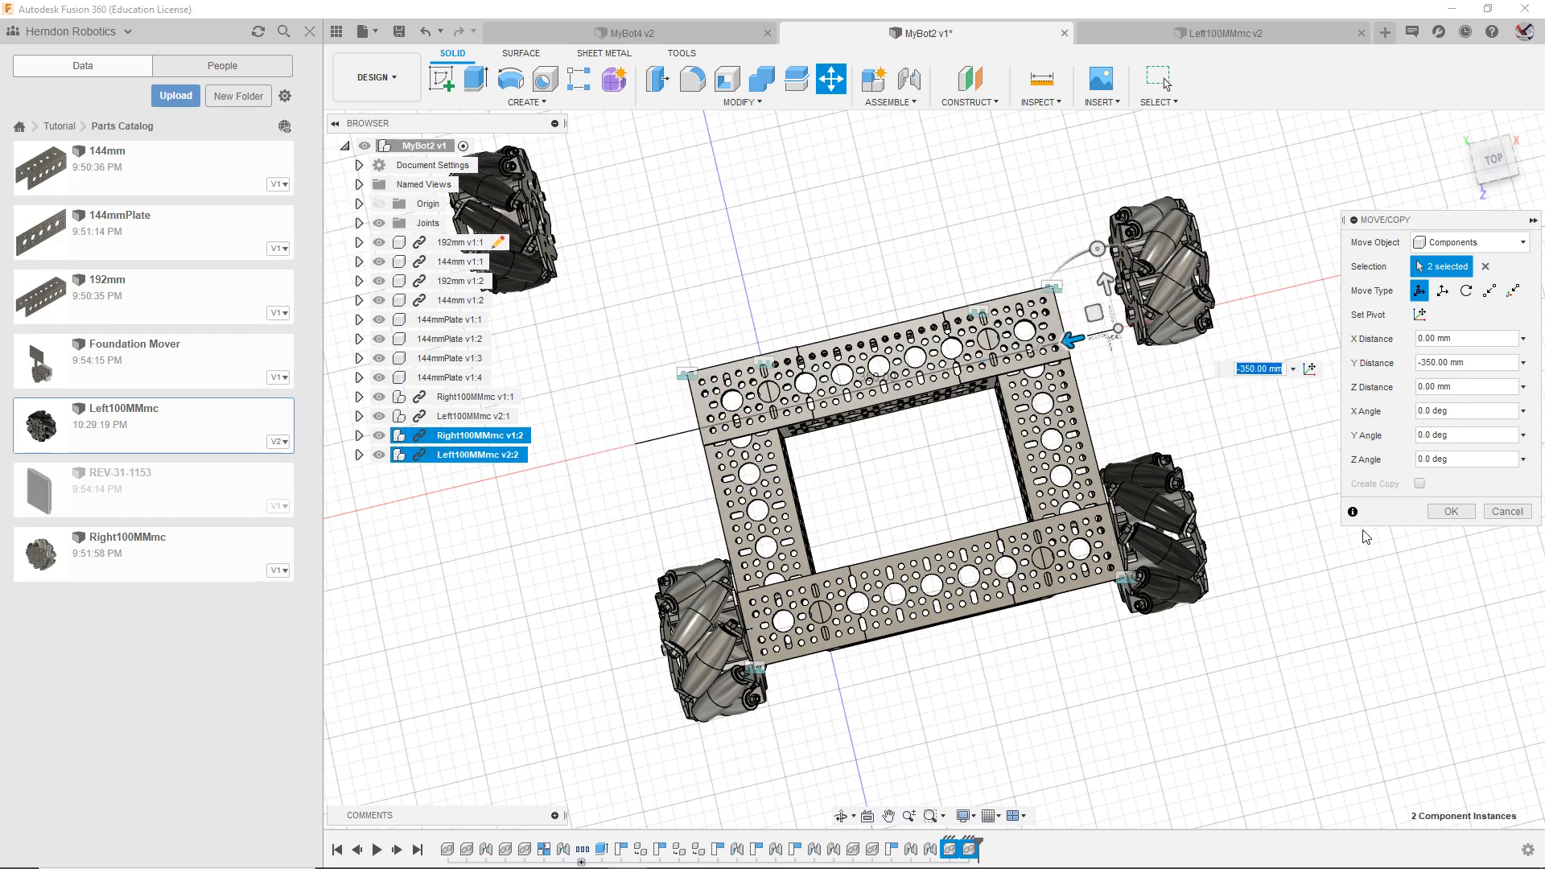
left_click(1450, 511)
Step: Join the centre of one pasted wheel's inner side plate to the large hole at the free end of the nearest 192mm channel
left_click(1484, 160)
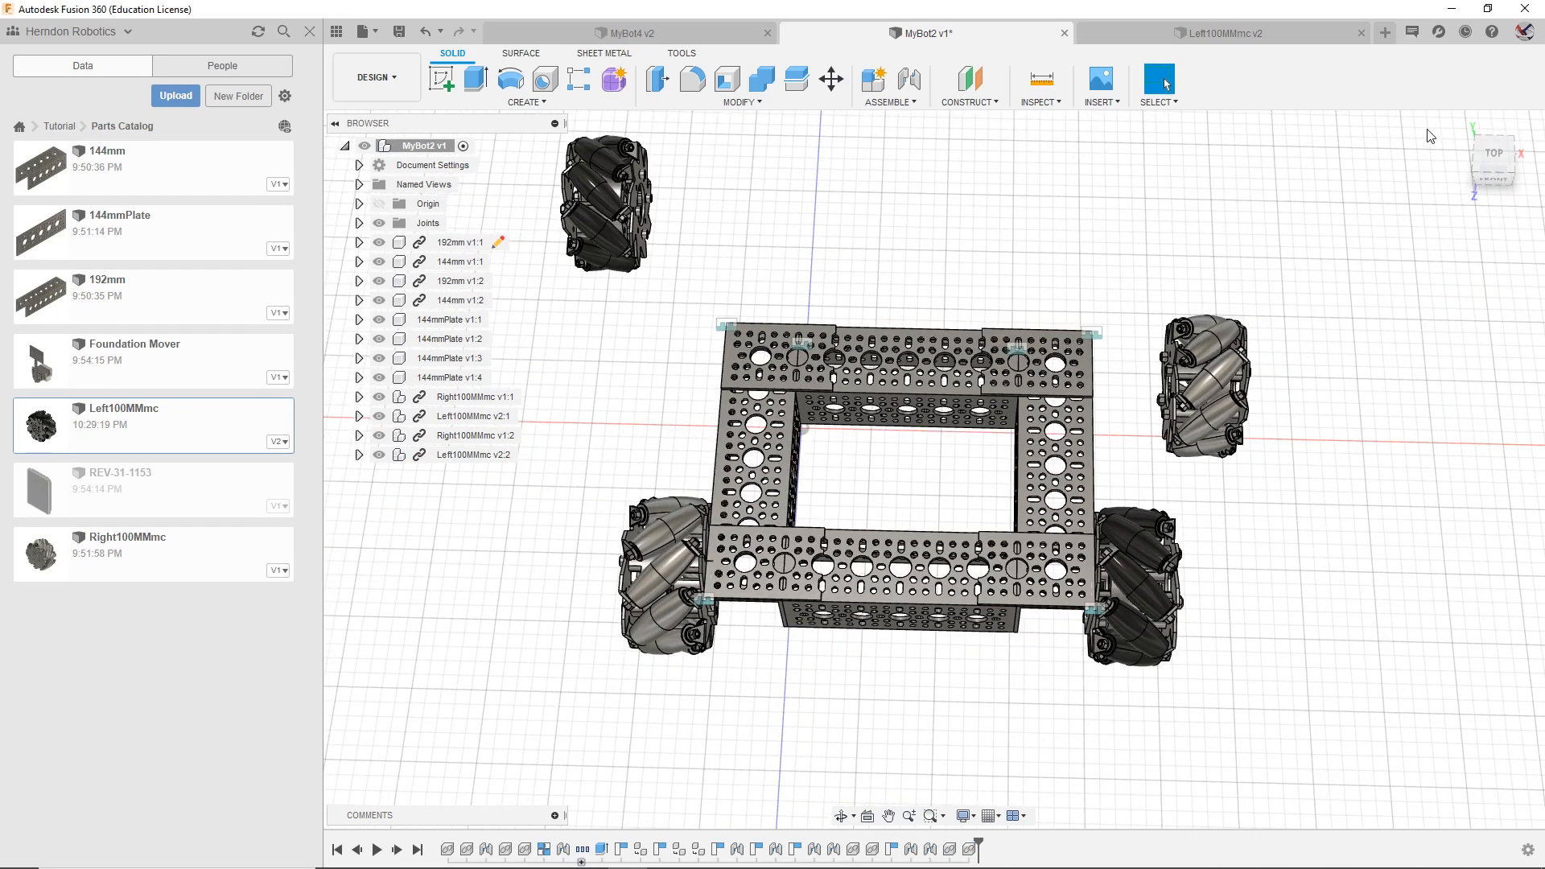
left_click(1492, 153)
scroll(1143, 378, "down", 4)
middle_click_drag(1130, 512, 1114, 562)
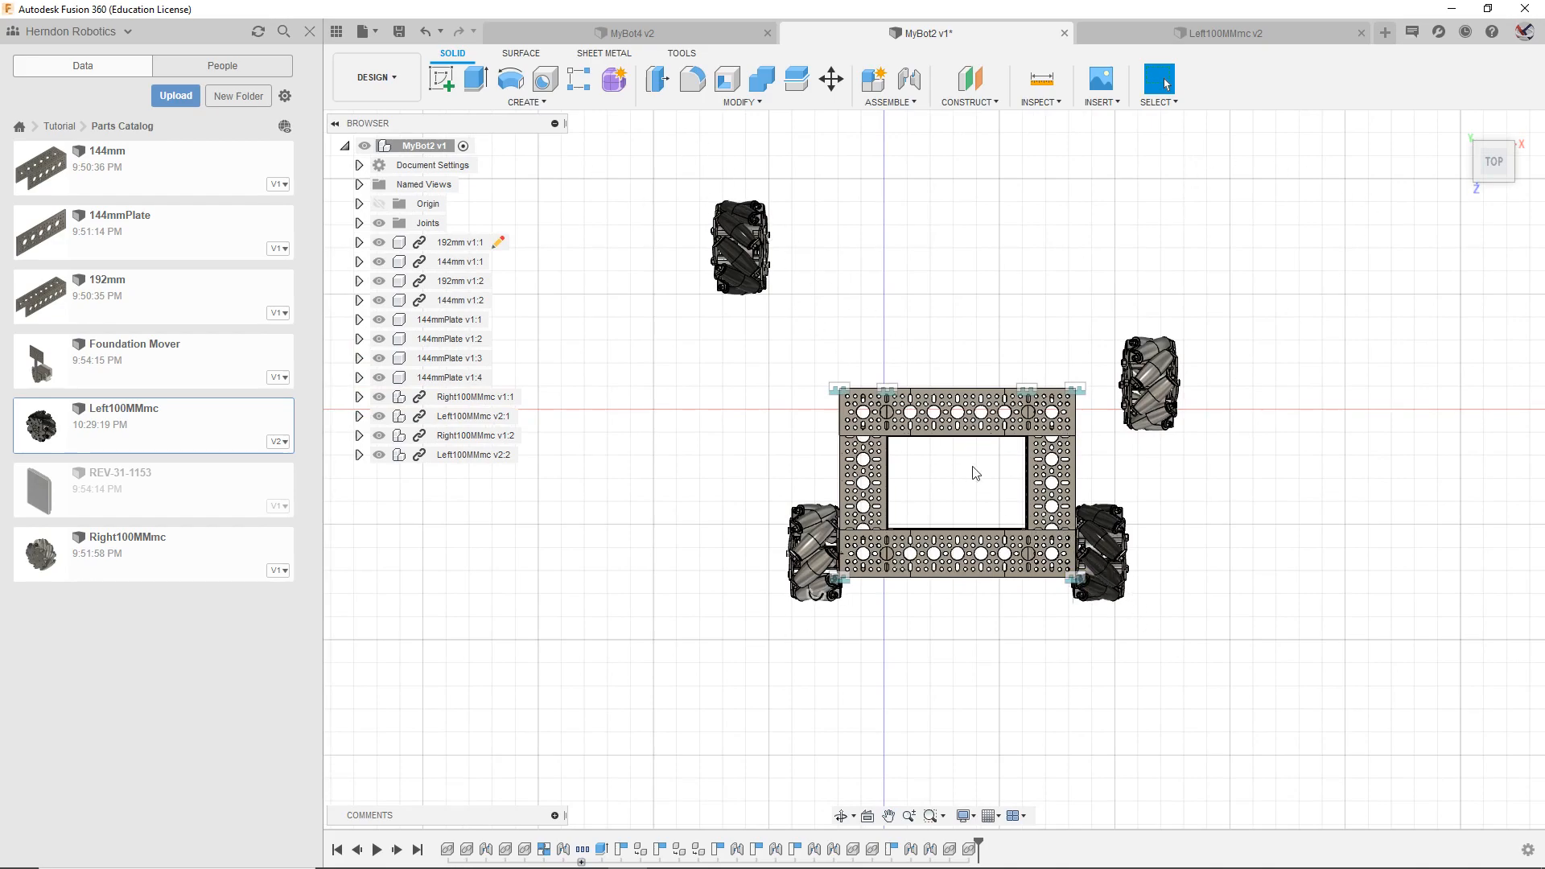
left_click(909, 79)
left_click(1508, 147)
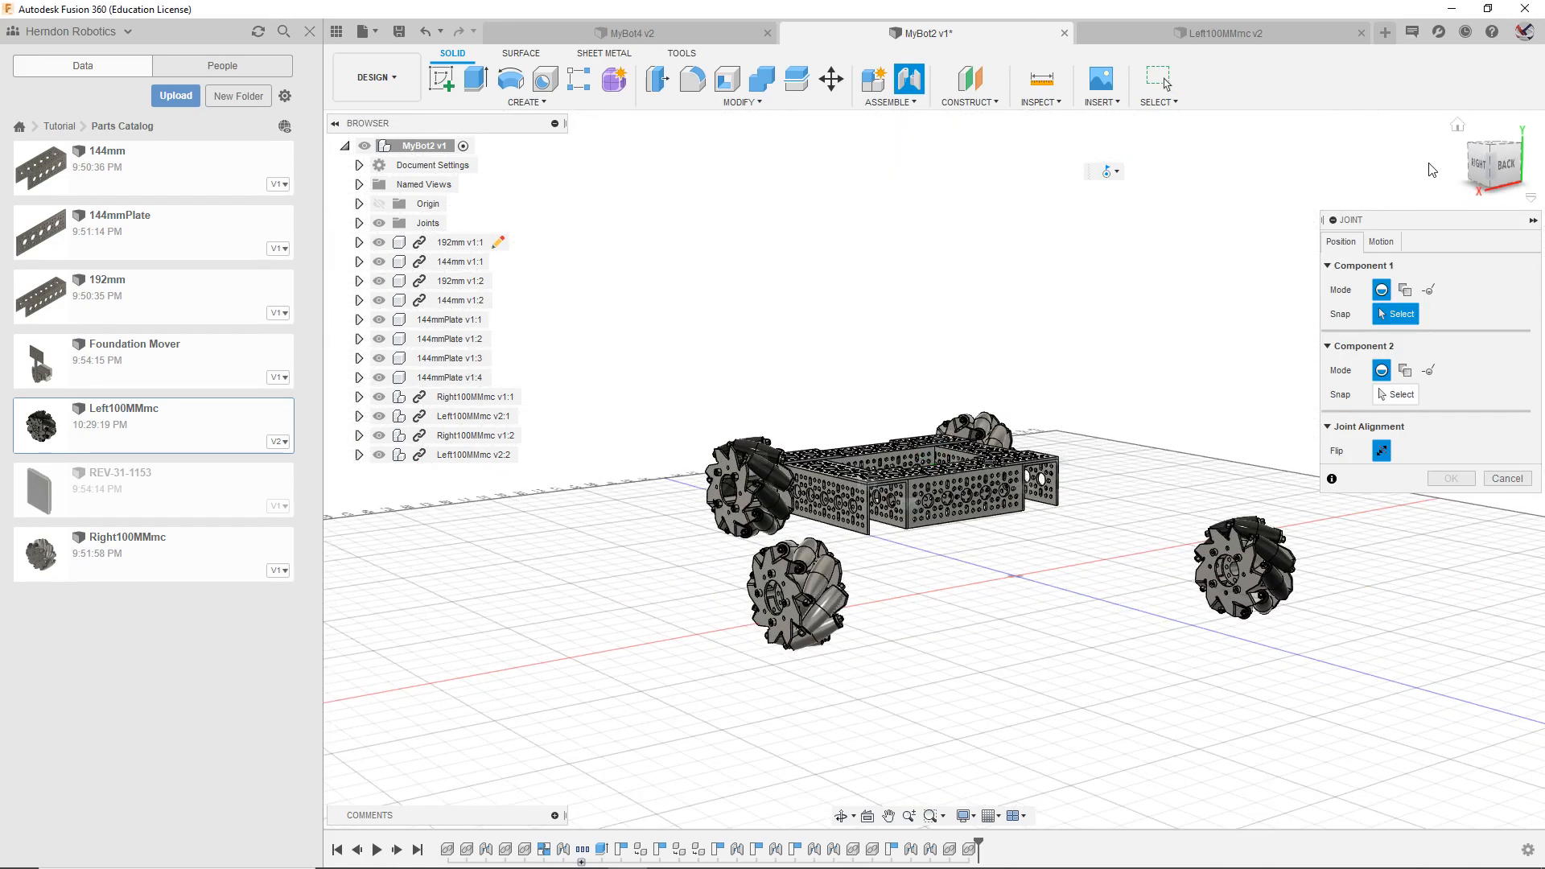
left_click(1519, 148)
scroll(796, 535, "up", 4)
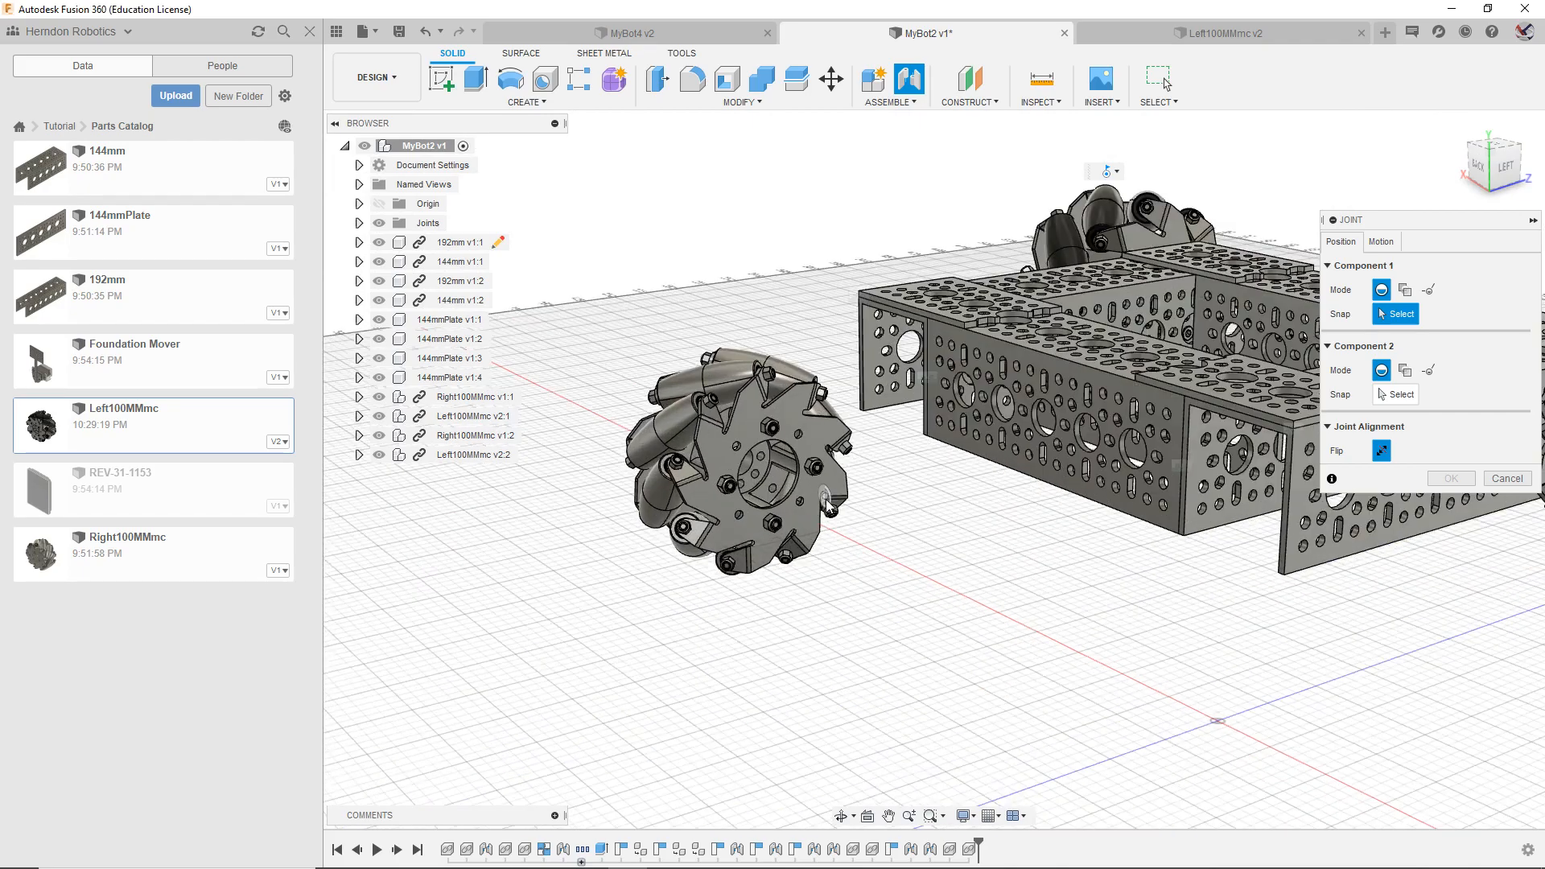
scroll(827, 507, "up", 3)
left_click(764, 497)
left_click_drag(1498, 167, 1537, 167)
middle_click_drag(890, 362, 1094, 334)
scroll(896, 385, "up", 2)
scroll(840, 310, "down", 1)
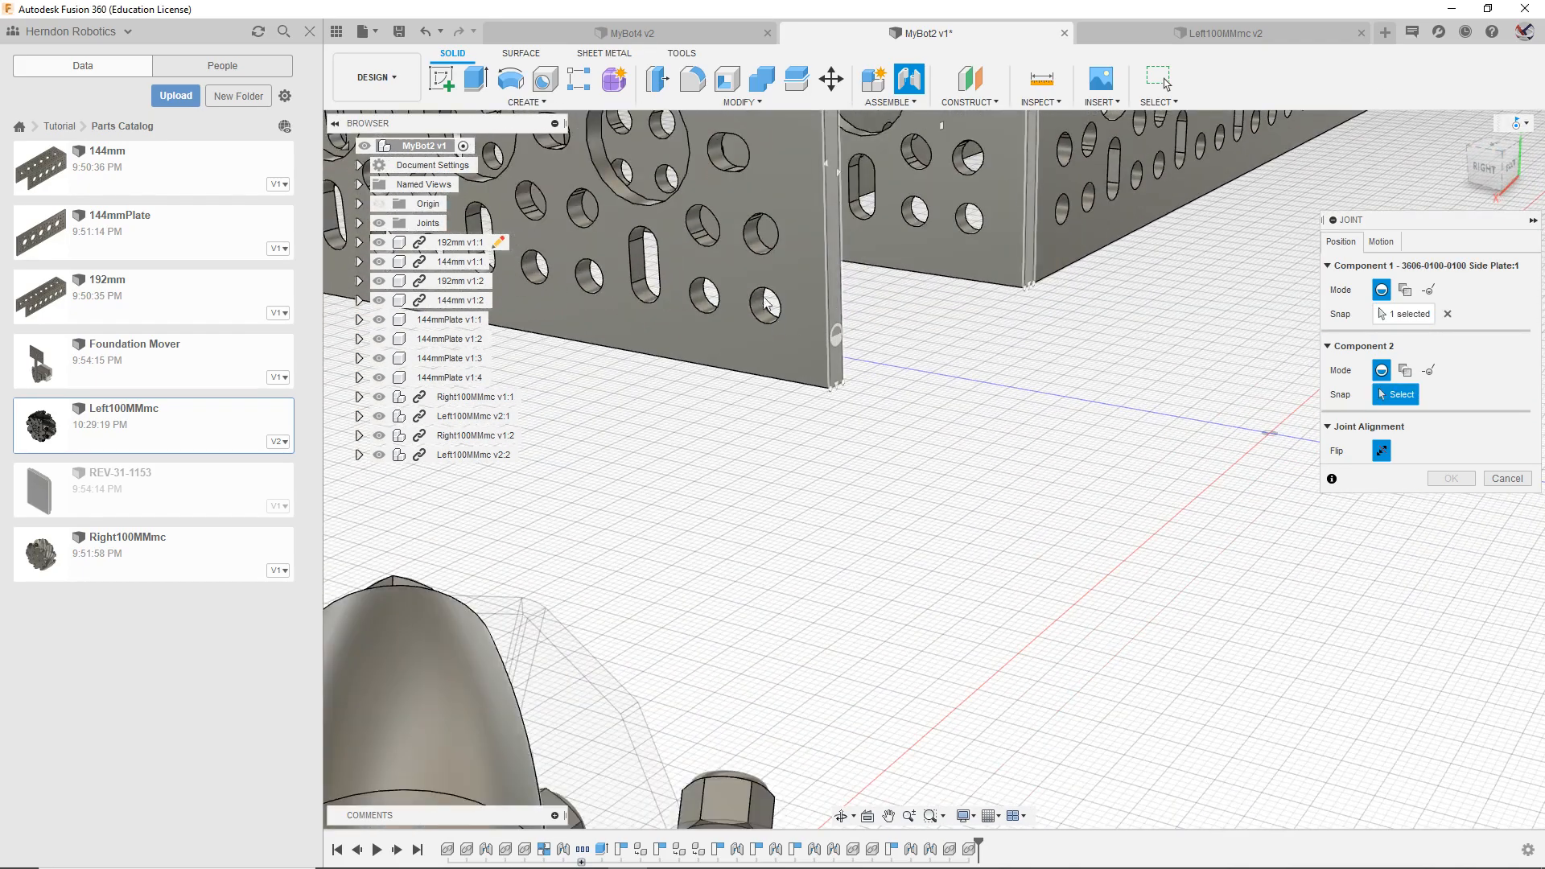
middle_click_drag(773, 315, 674, 210)
left_click(667, 206)
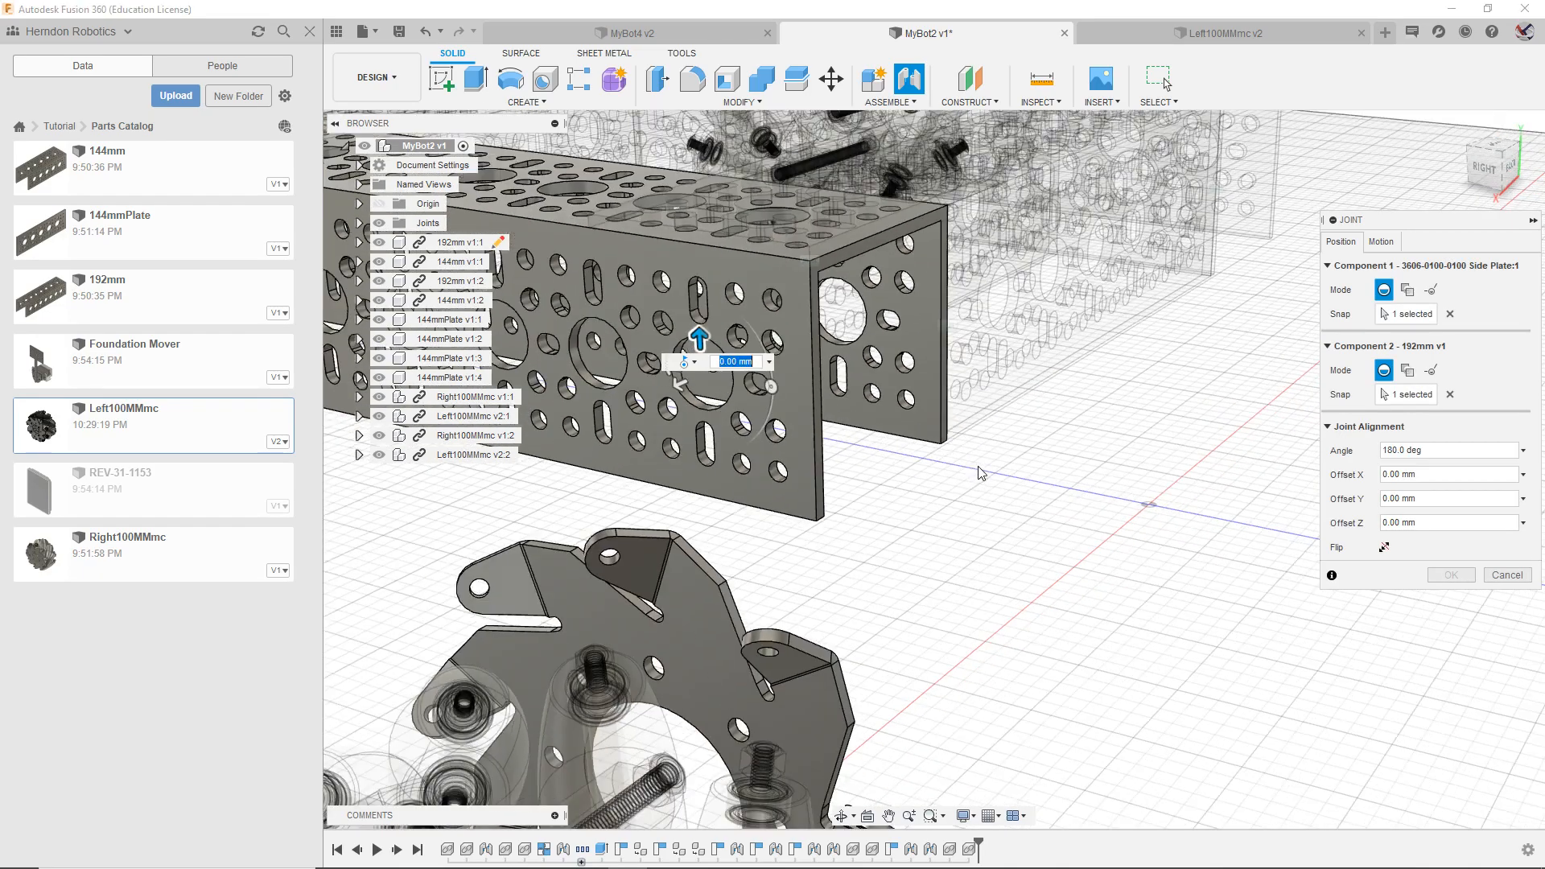
Step: Give the wheel's joint a Revolute motion about the Z axis, previewing it against a Slider motion, and complete the joint
left_click(1380, 241)
left_click(1404, 266)
left_click(1440, 293)
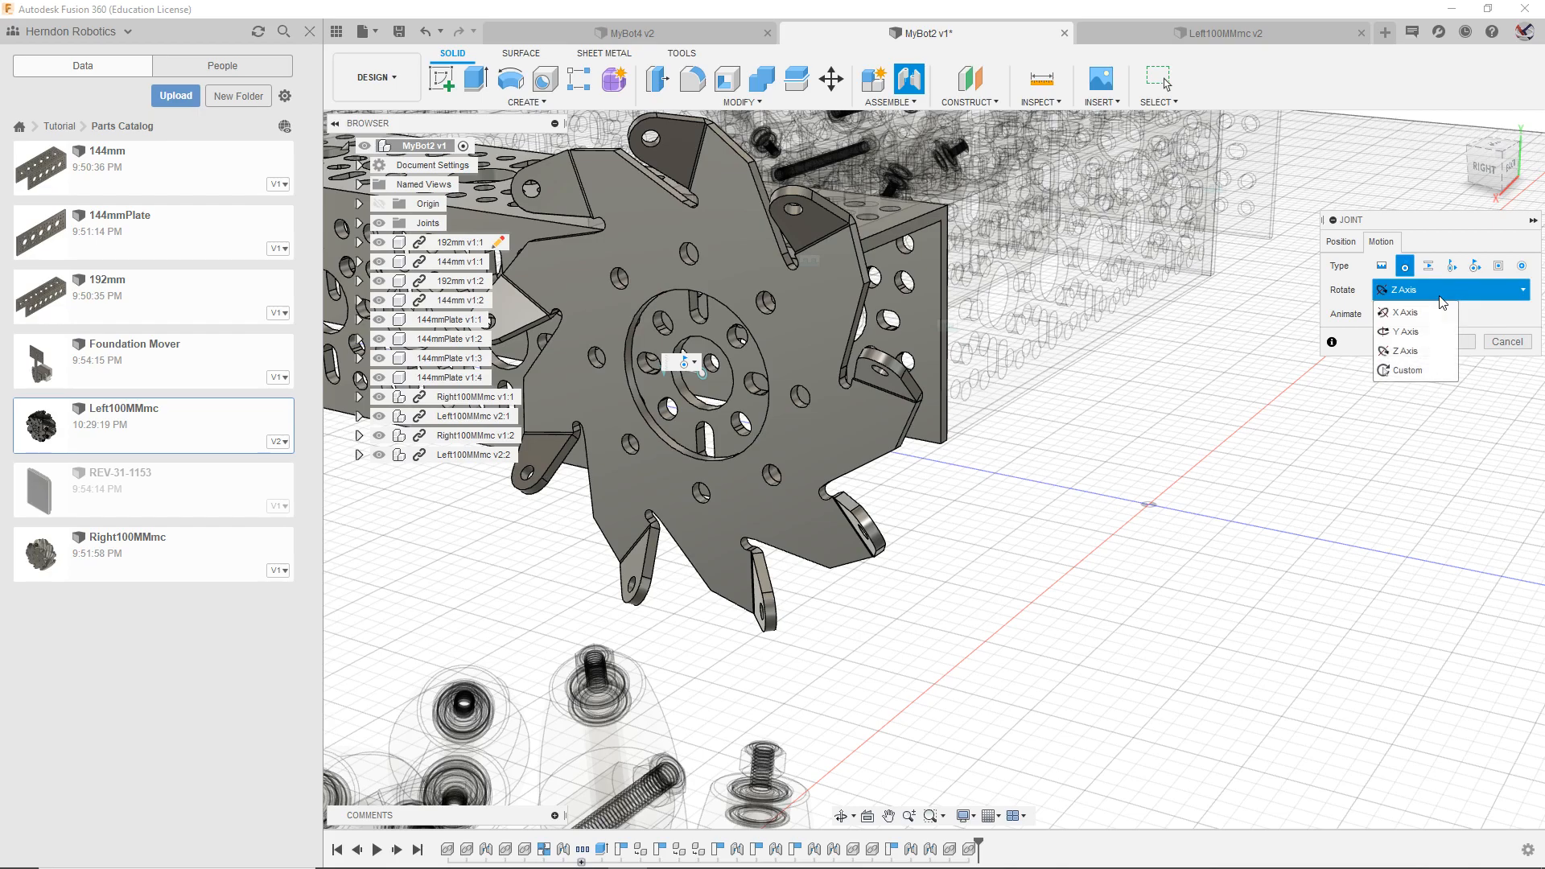
left_click(1473, 316)
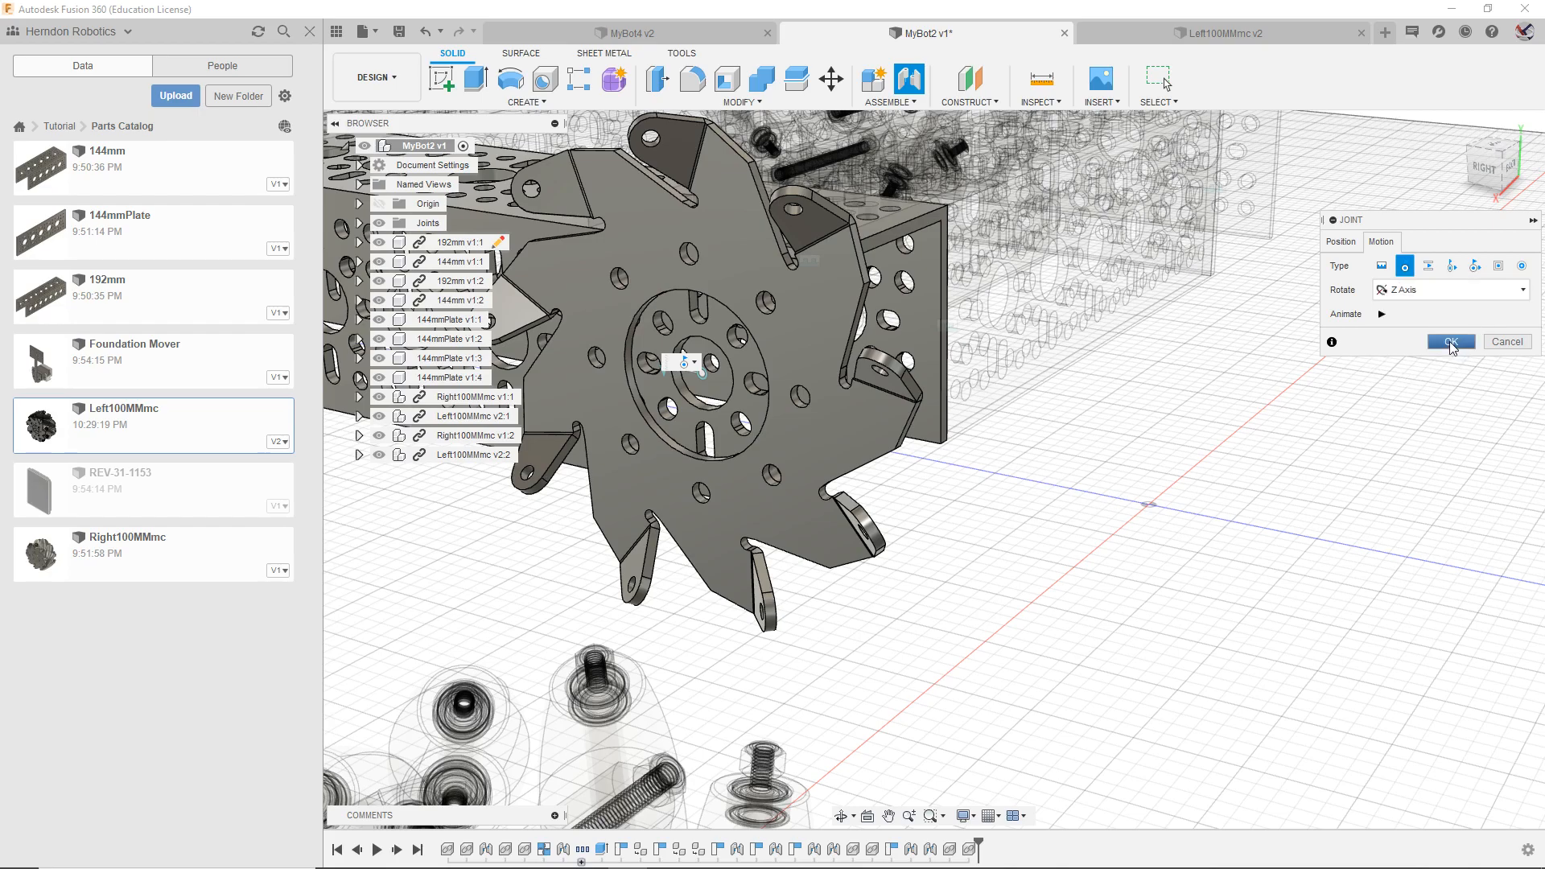
left_click(1382, 314)
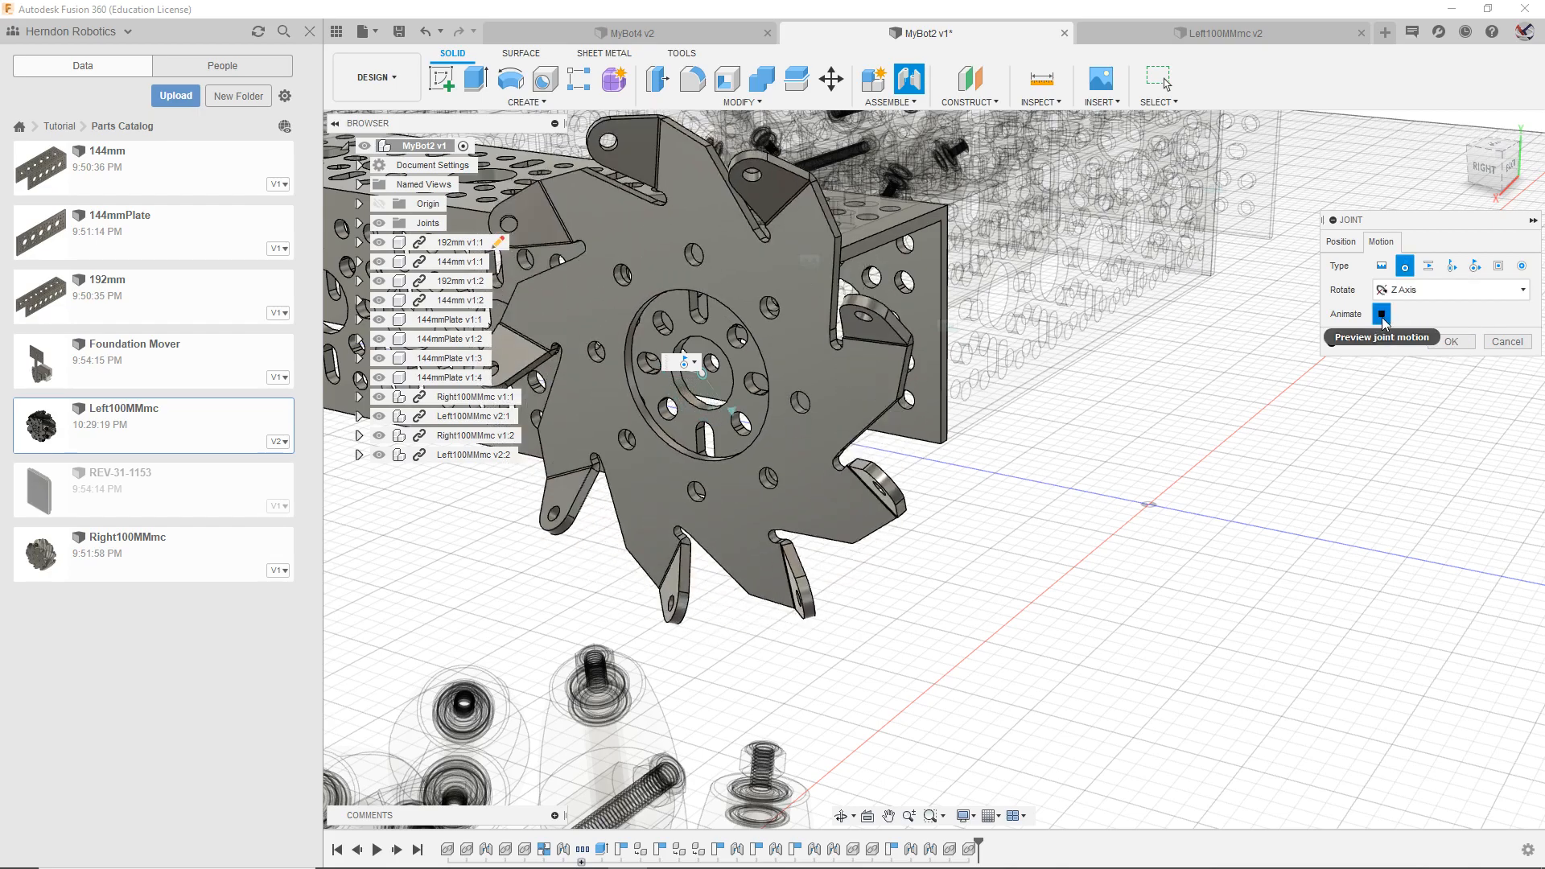
left_click(1427, 269)
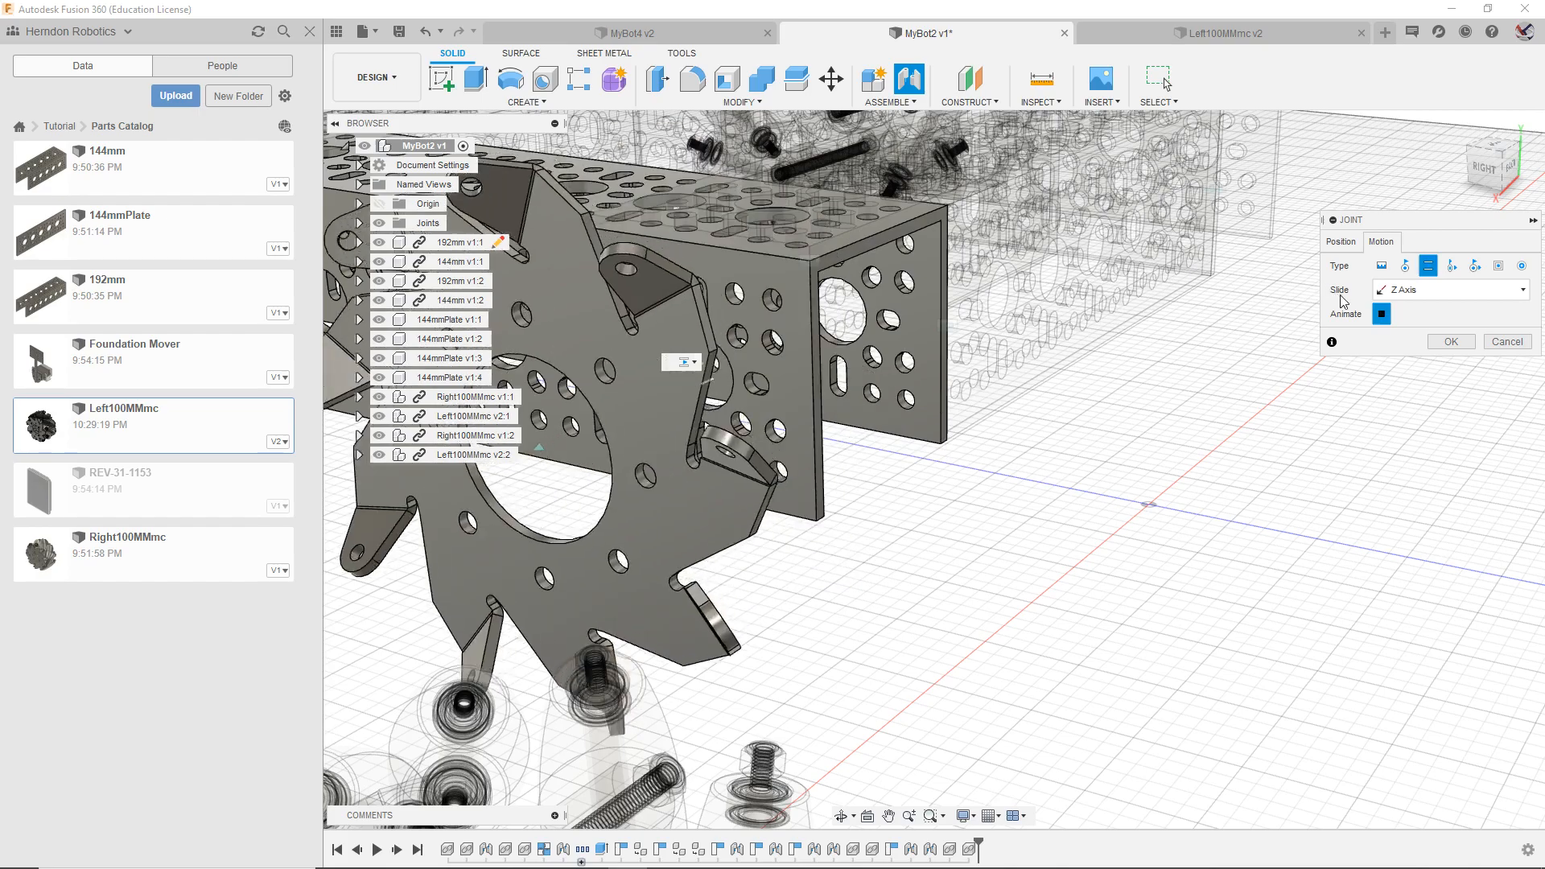
left_click(1380, 316)
left_click(1405, 269)
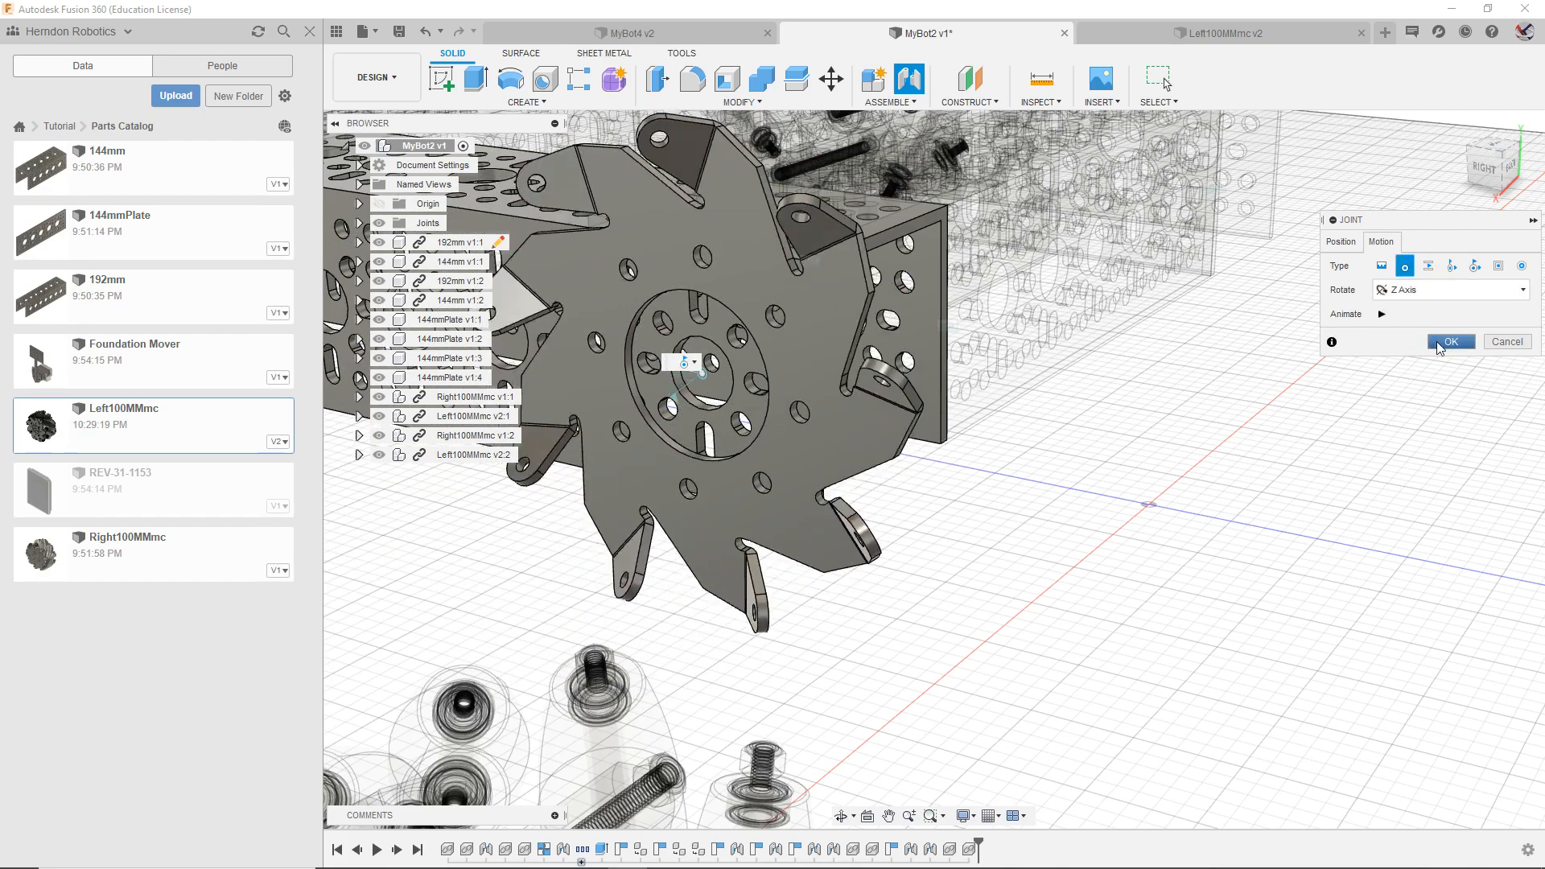
left_click(1450, 344)
Step: Start a joint for the remaining unattached wheel beside the chassis
middle_click_drag(1207, 371, 1127, 455)
scroll(1131, 451, "down", 3)
middle_click_drag(1287, 297, 1096, 341)
left_click(909, 78)
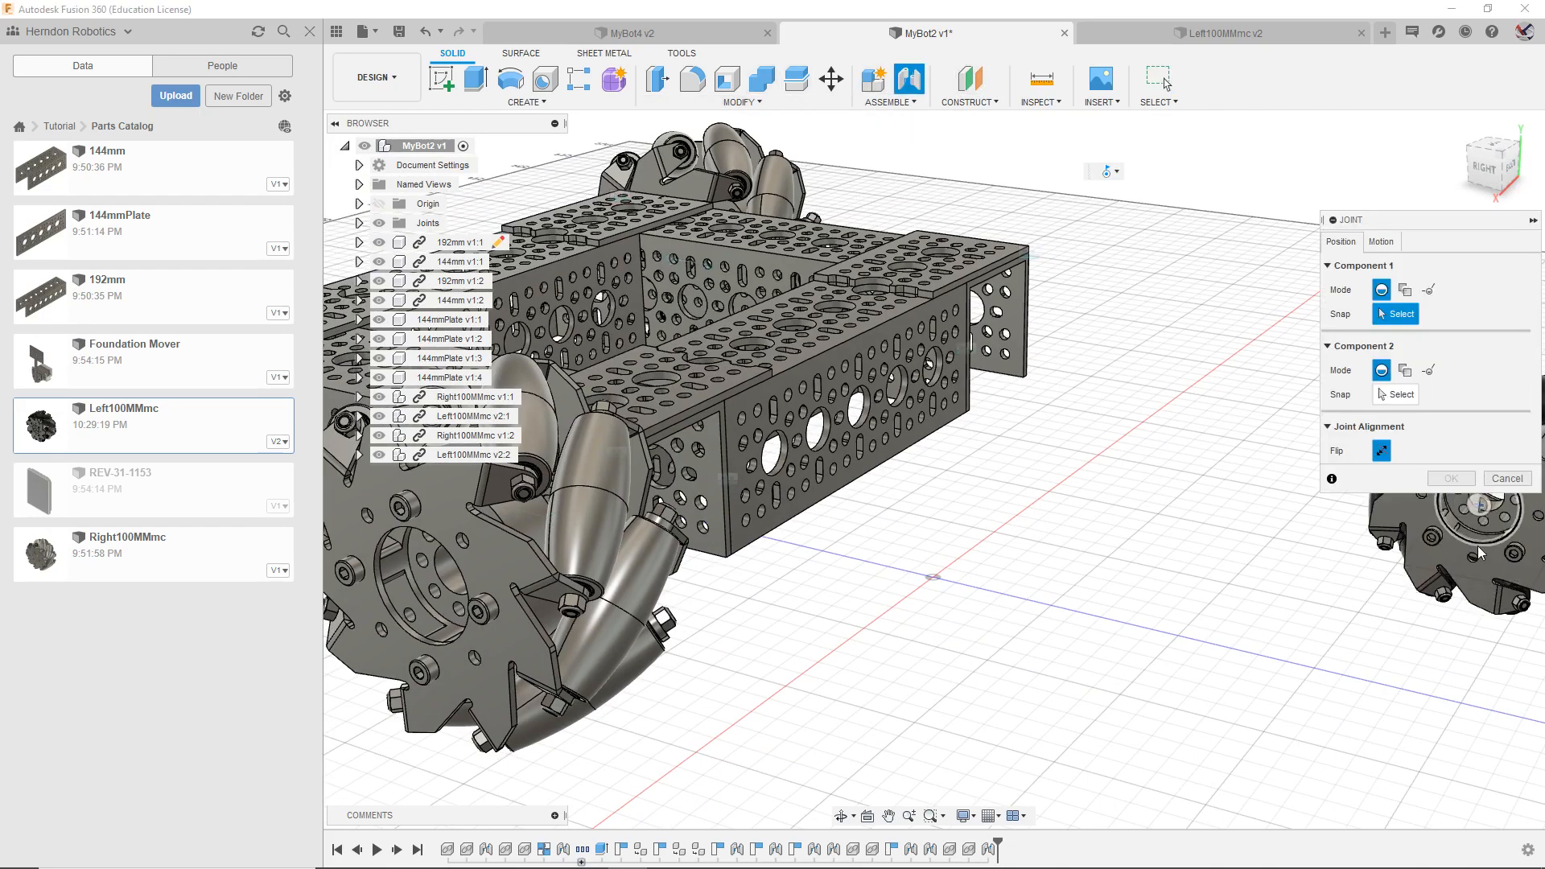
Step: Joint the centre of the last loose mecanum wheel's side plate to the large end hole in the 192mm channel
left_click(1479, 506)
middle_click_drag(1255, 379, 632, 338, "shift")
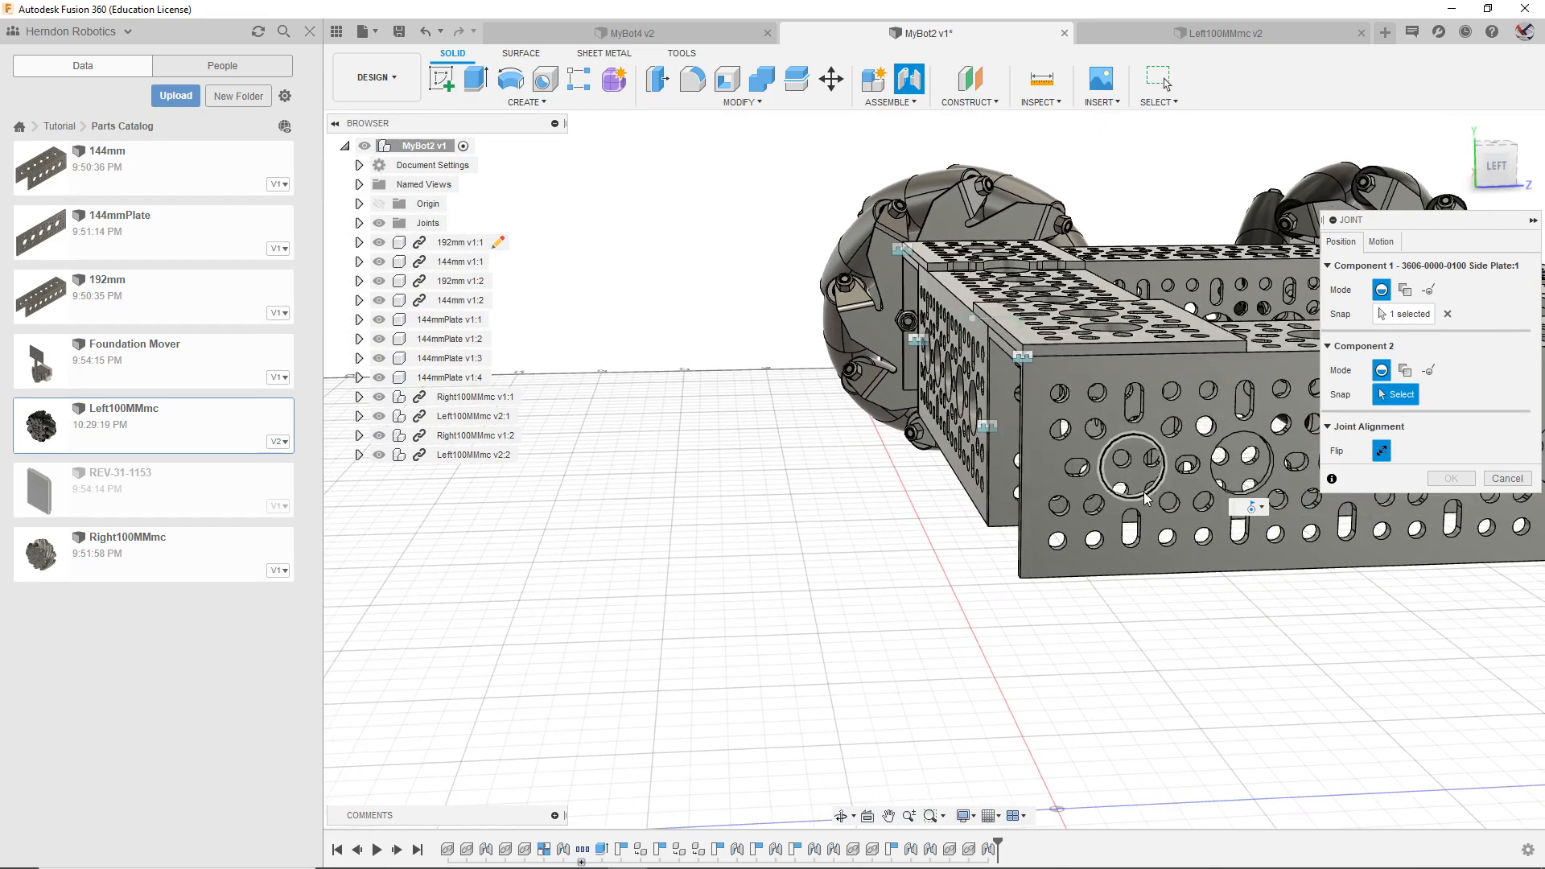
left_click(1134, 467)
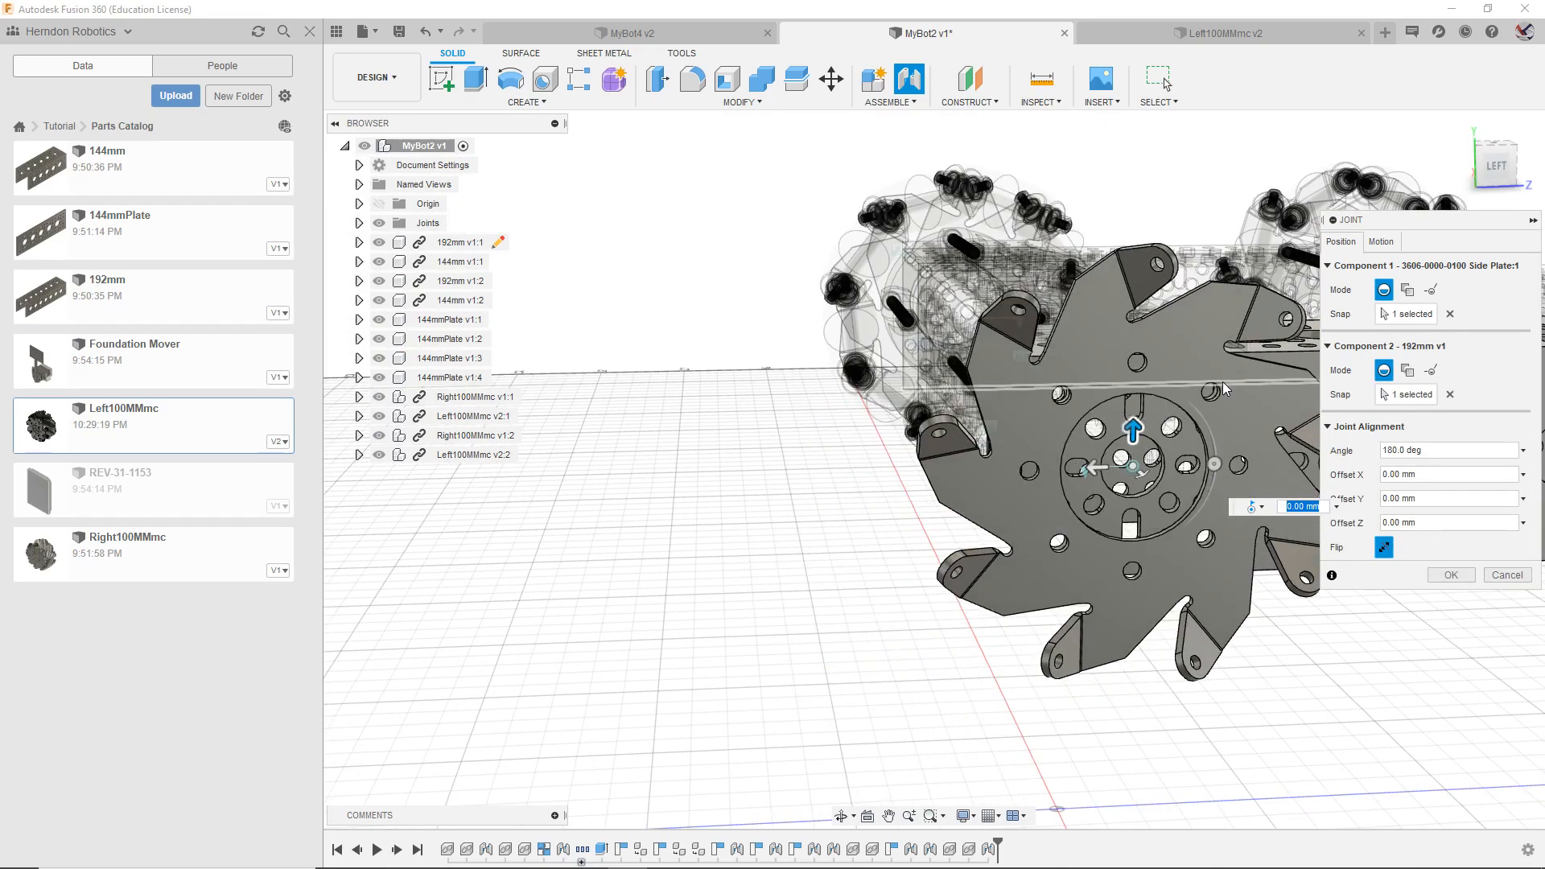
left_click(1450, 580)
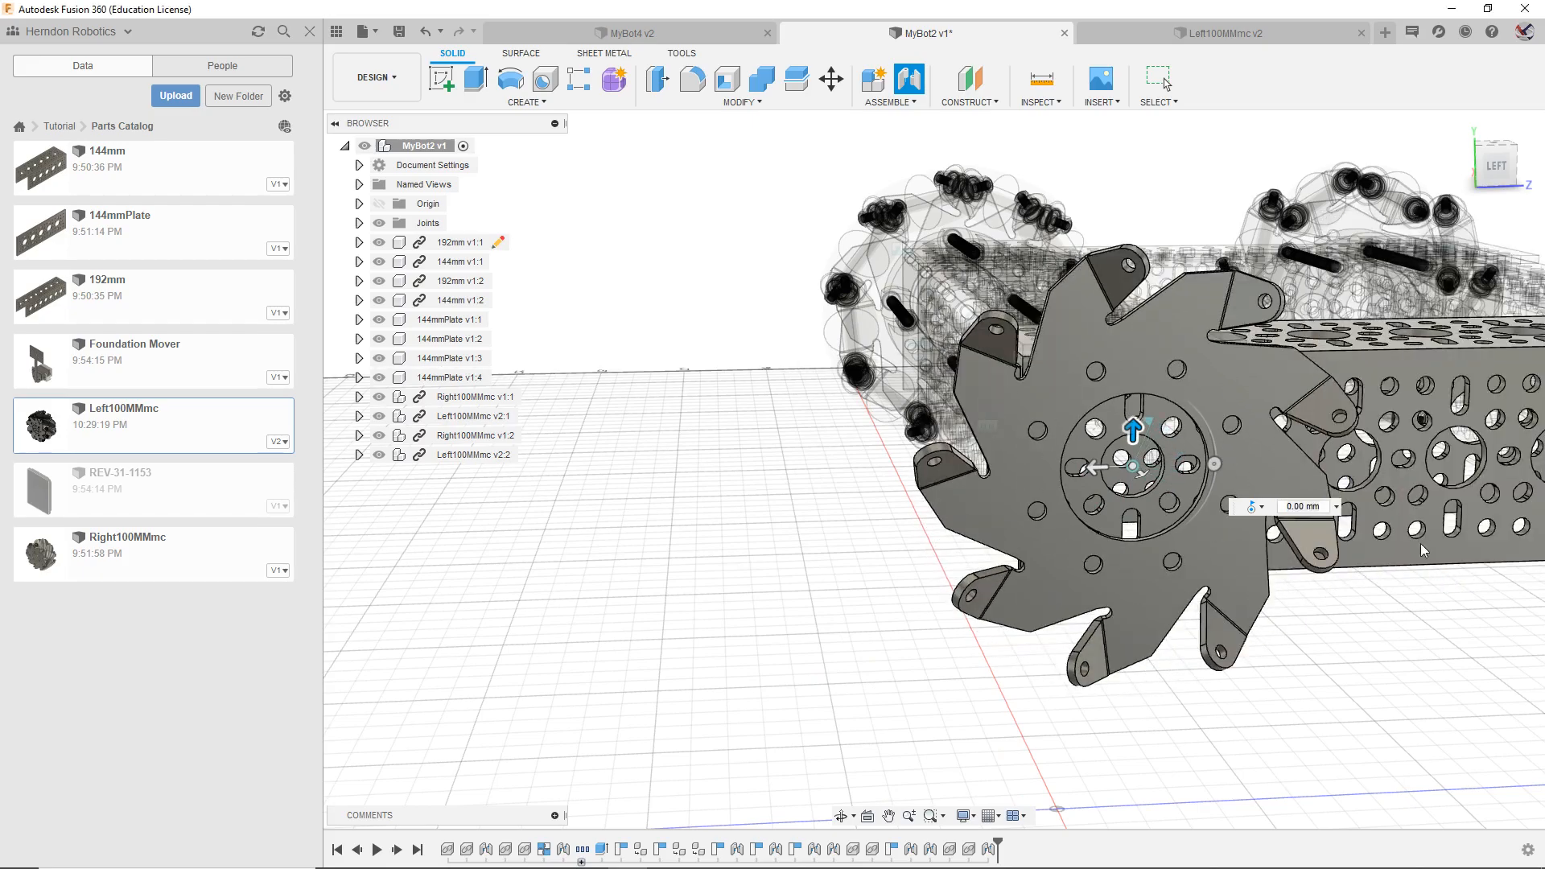
mouse_move(1493, 178)
left_mouse_down()
mouse_move(1503, 189)
mouse_move(1450, 201)
left_mouse_up()
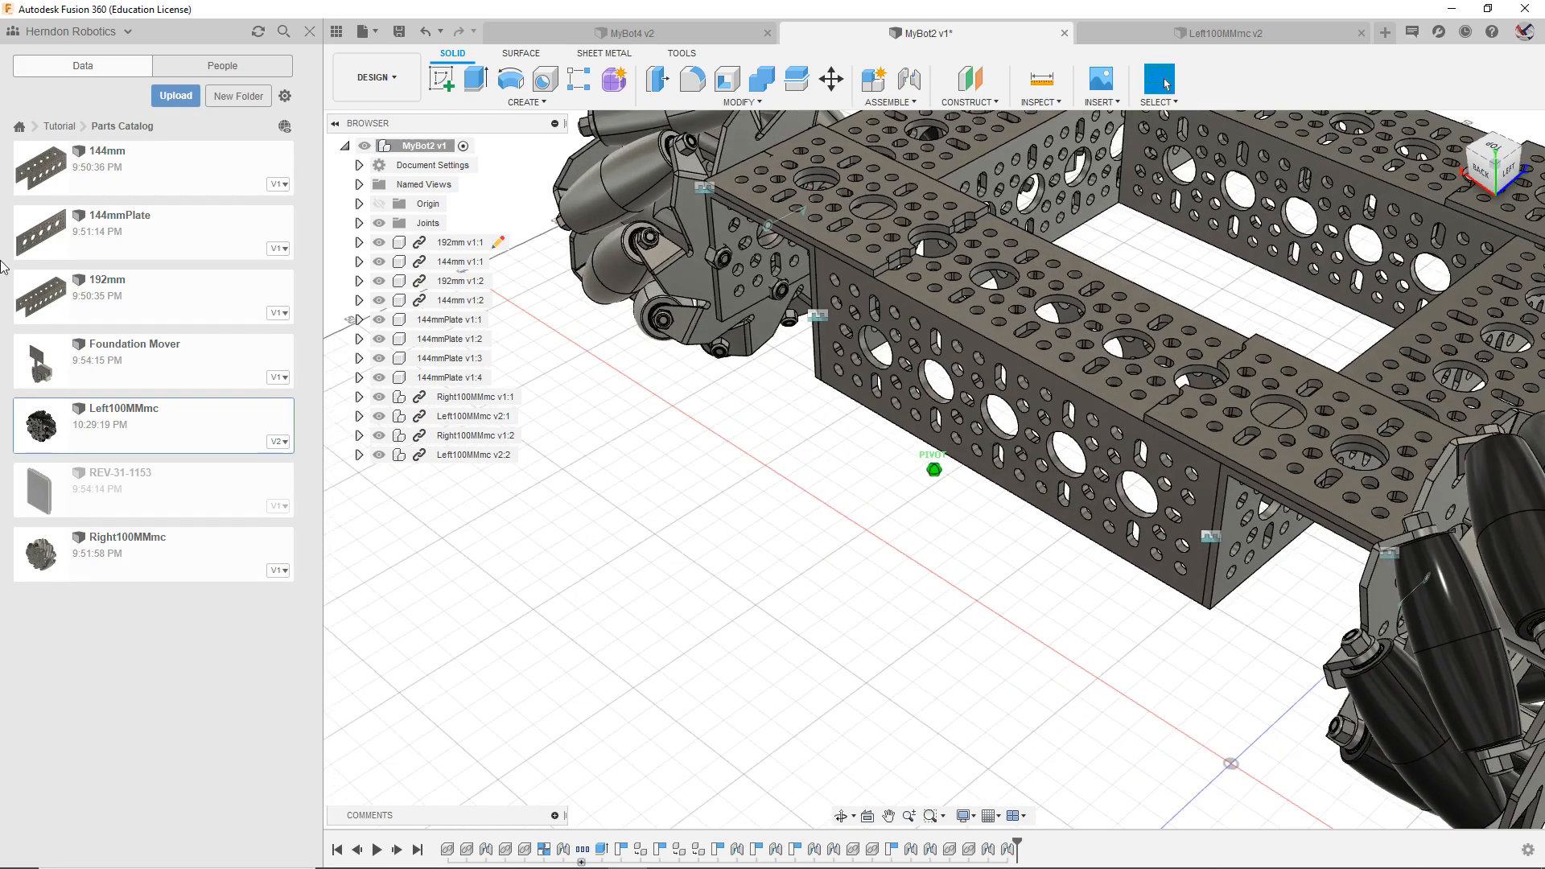
Step: Bring up the Left100MMmc v2 design and switch to the goBILDA Master FTC Kit page in Chrome
left_click(1131, 32)
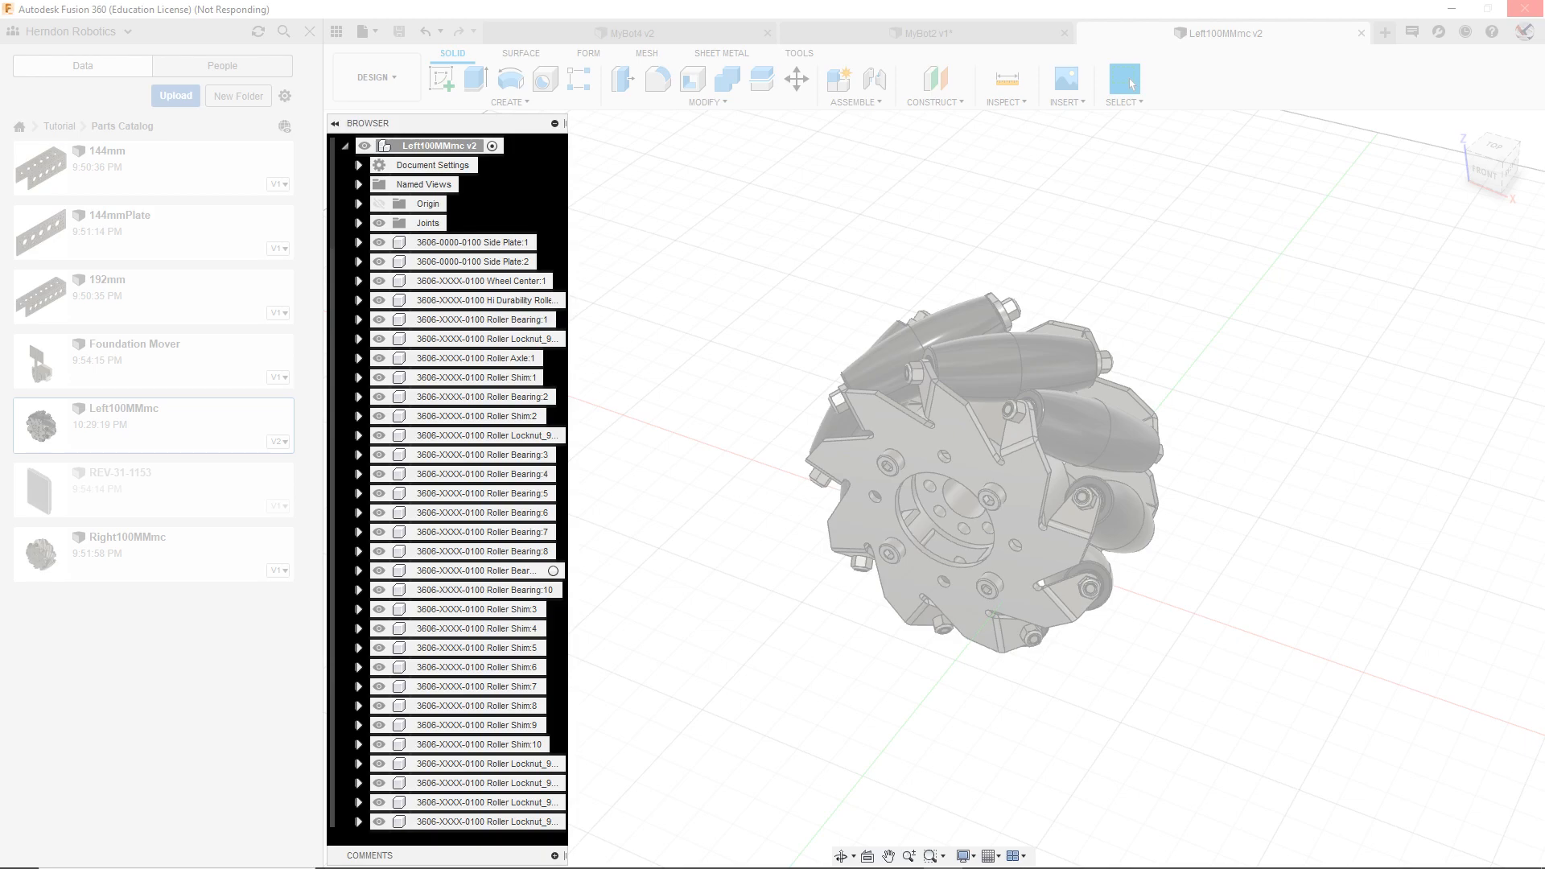
left_click_drag(1448, 724, 452, 4)
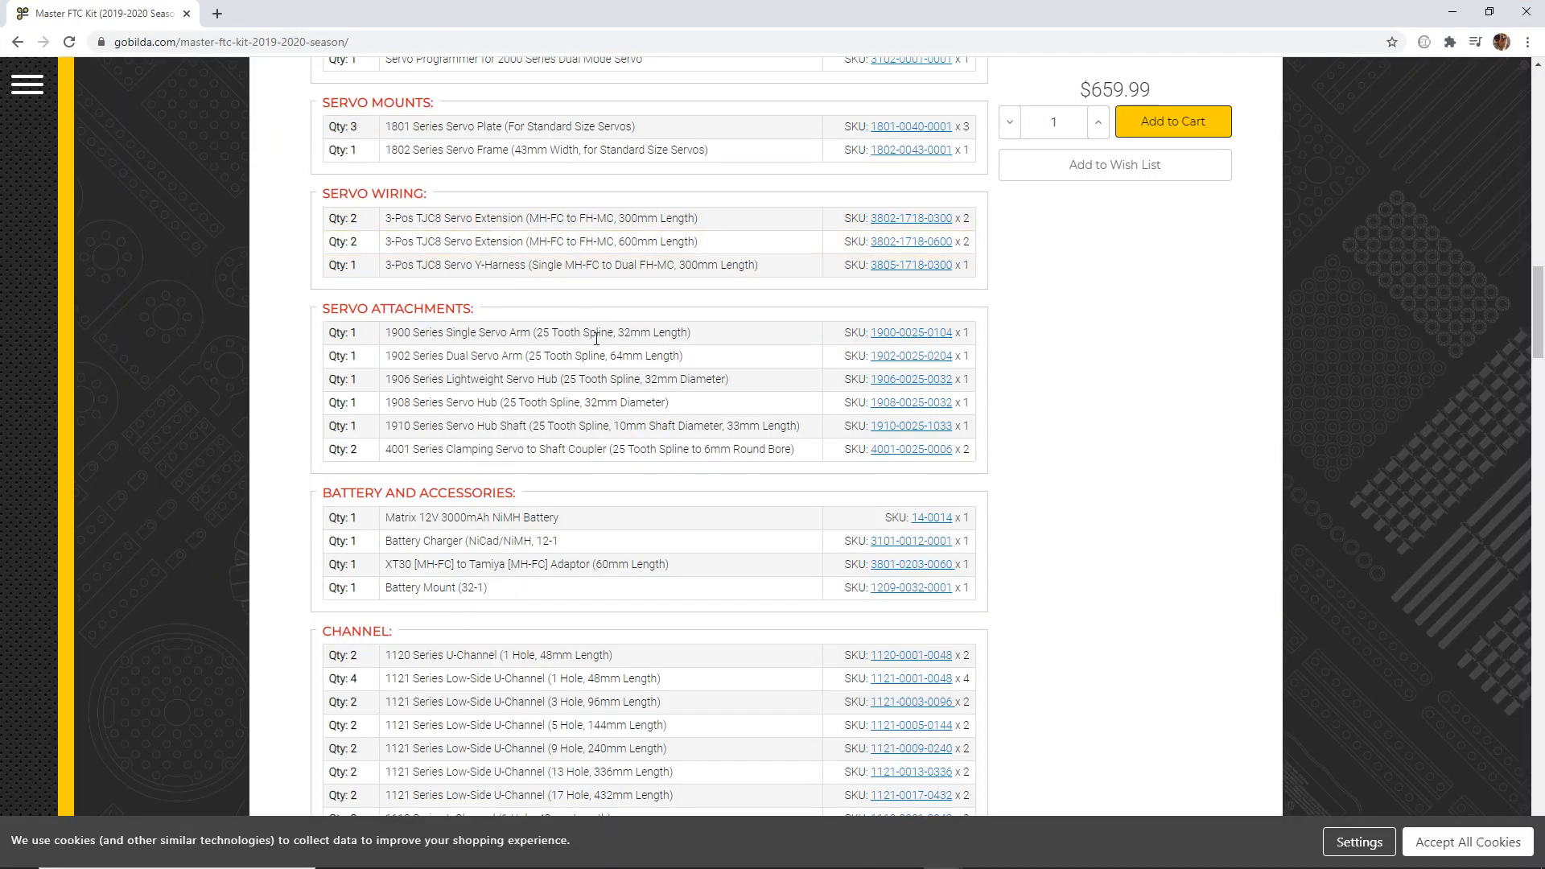
scroll(765, 472, "up", 20)
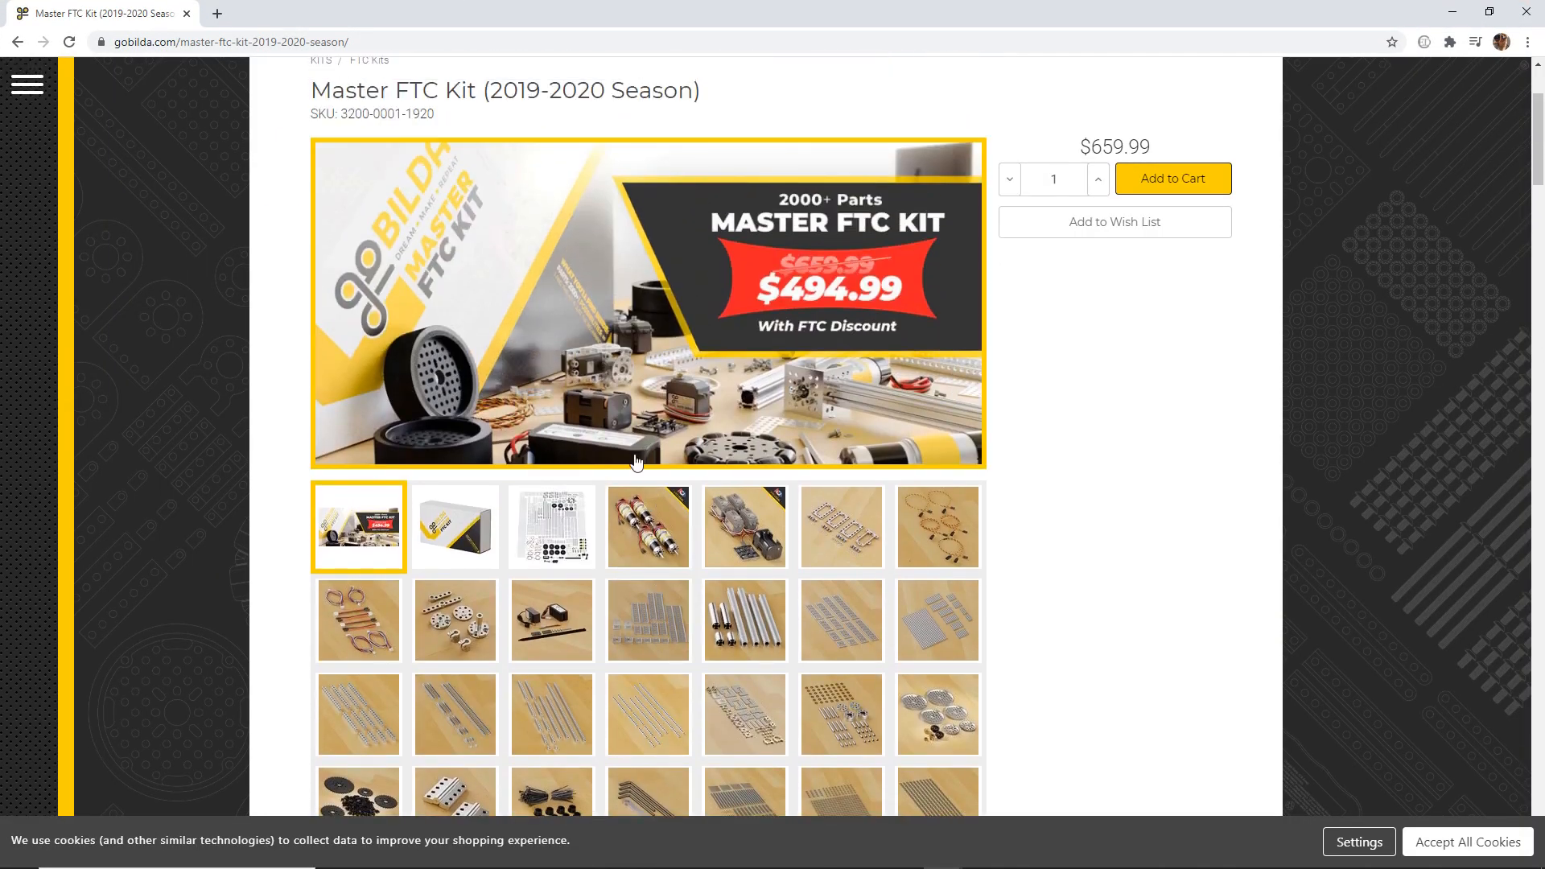
Step: View the Master FTC Kit photos of the channels, the motors, the full parts layout and the servo wiring
left_click(680, 613)
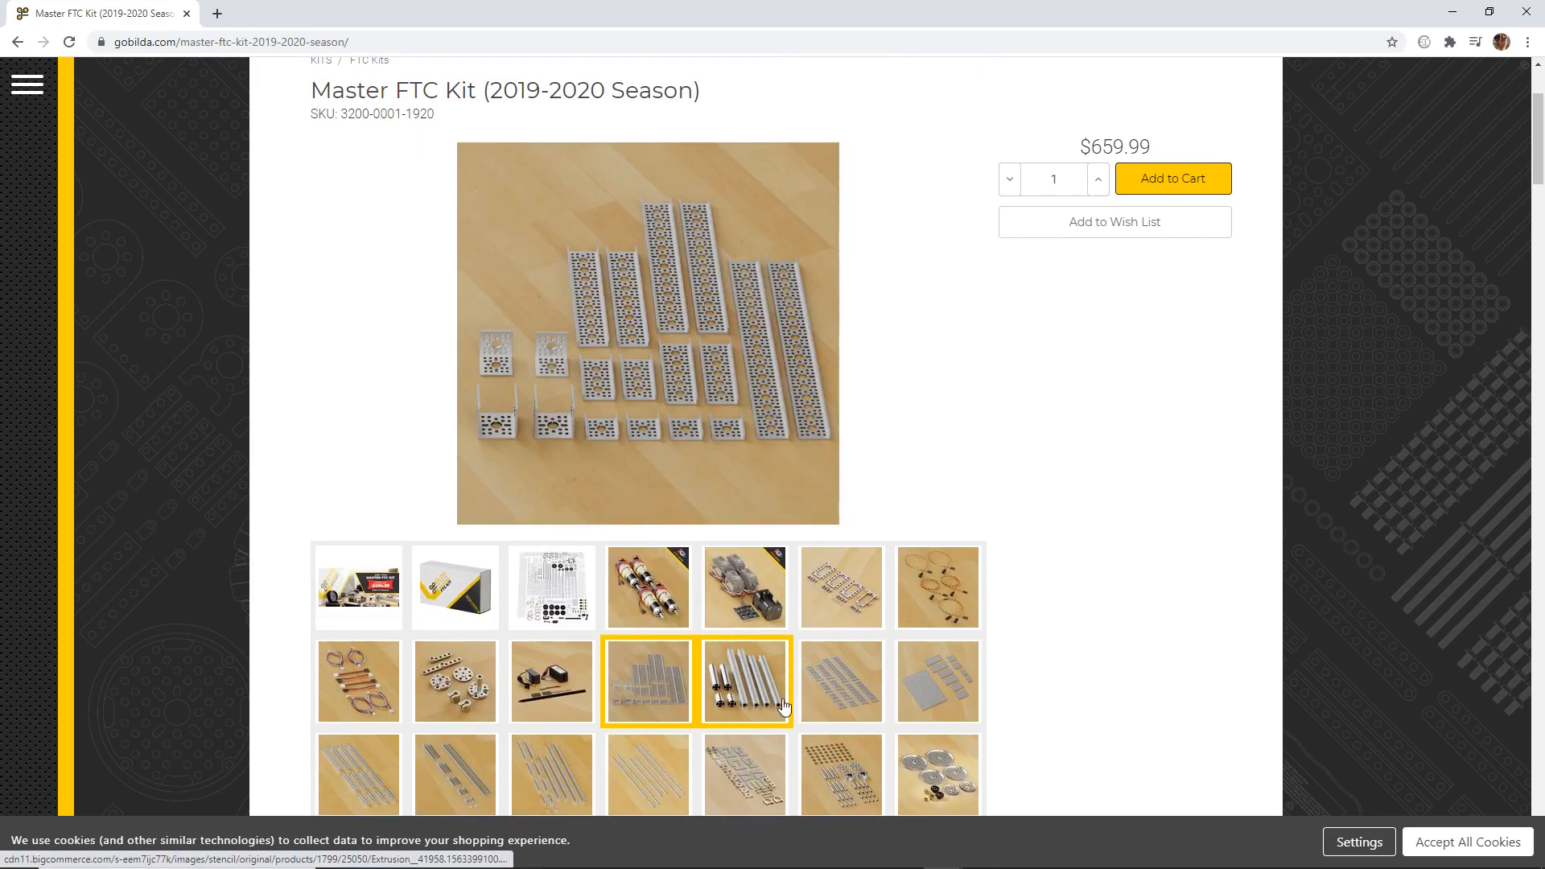
scroll(738, 703, "down", 1)
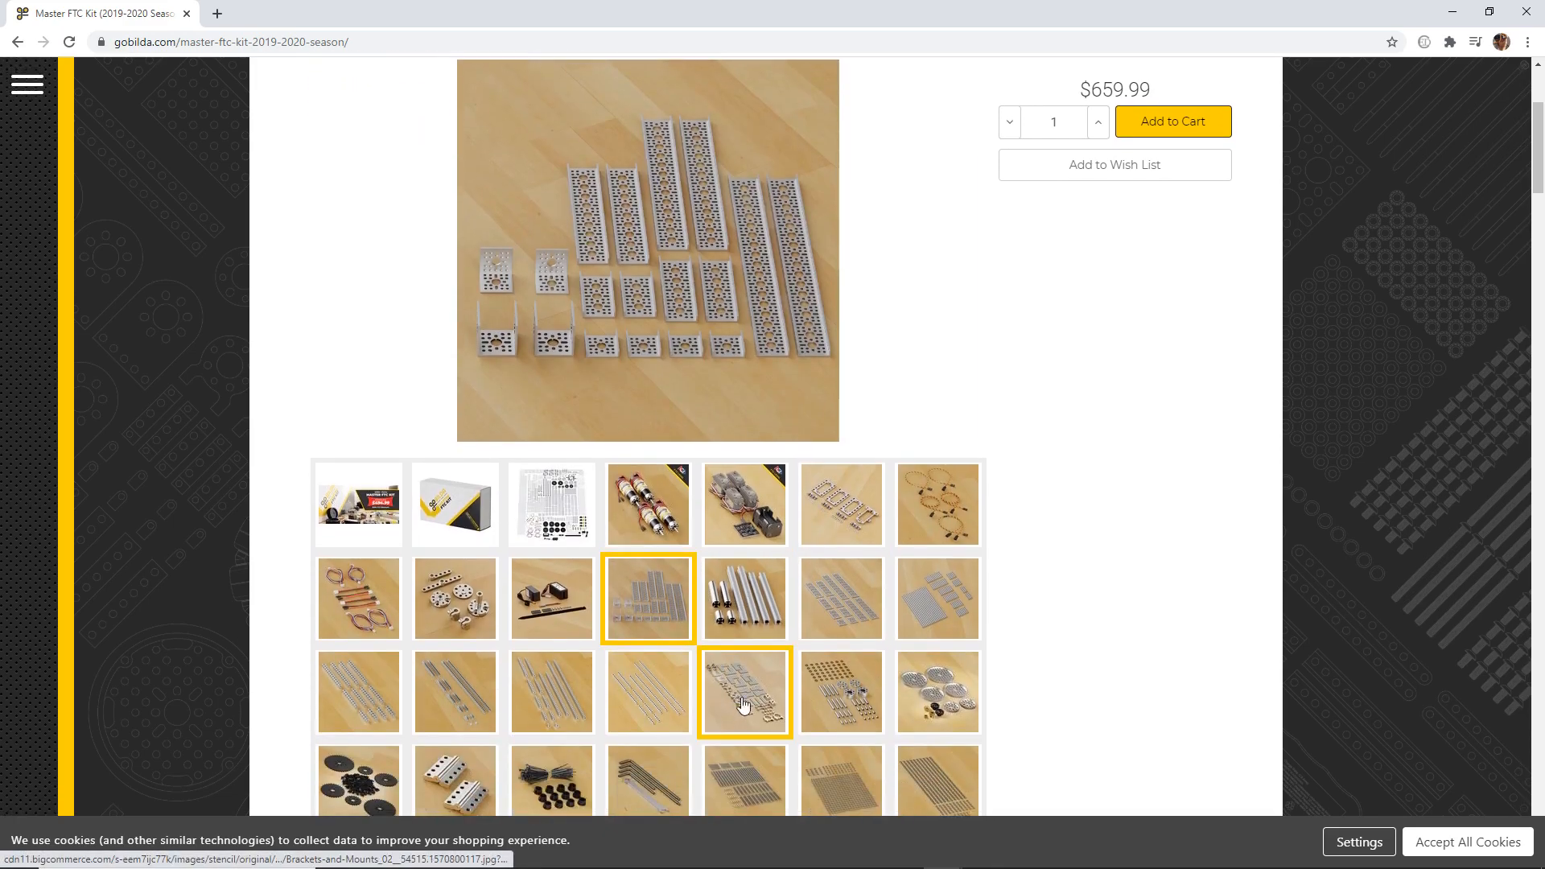
scroll(738, 704, "down", 3)
scroll(632, 628, "up", 4)
left_click(619, 559)
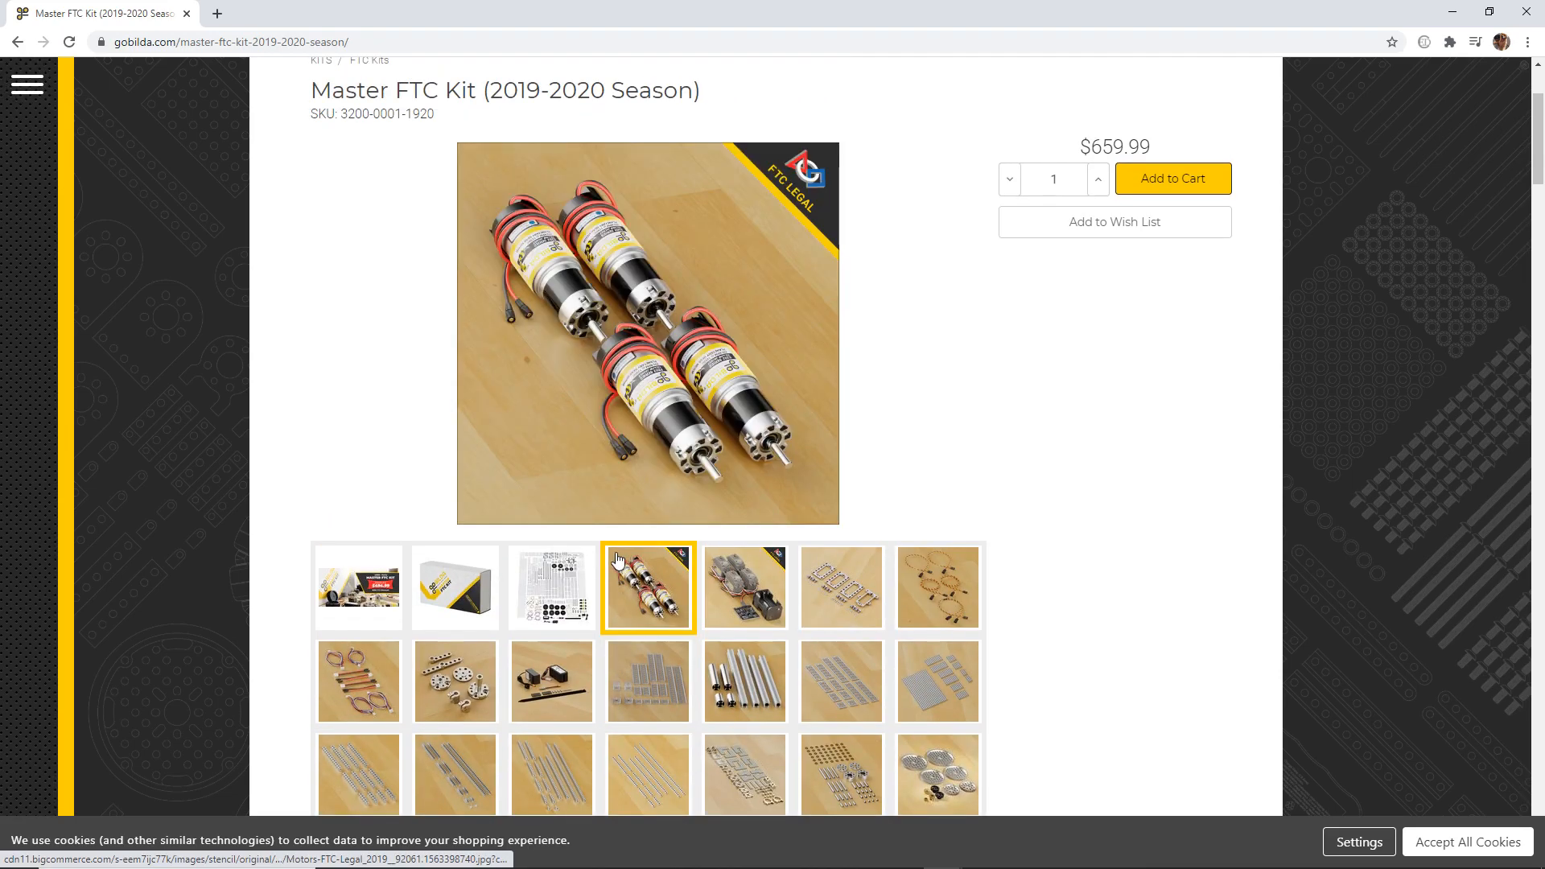
left_click(552, 585)
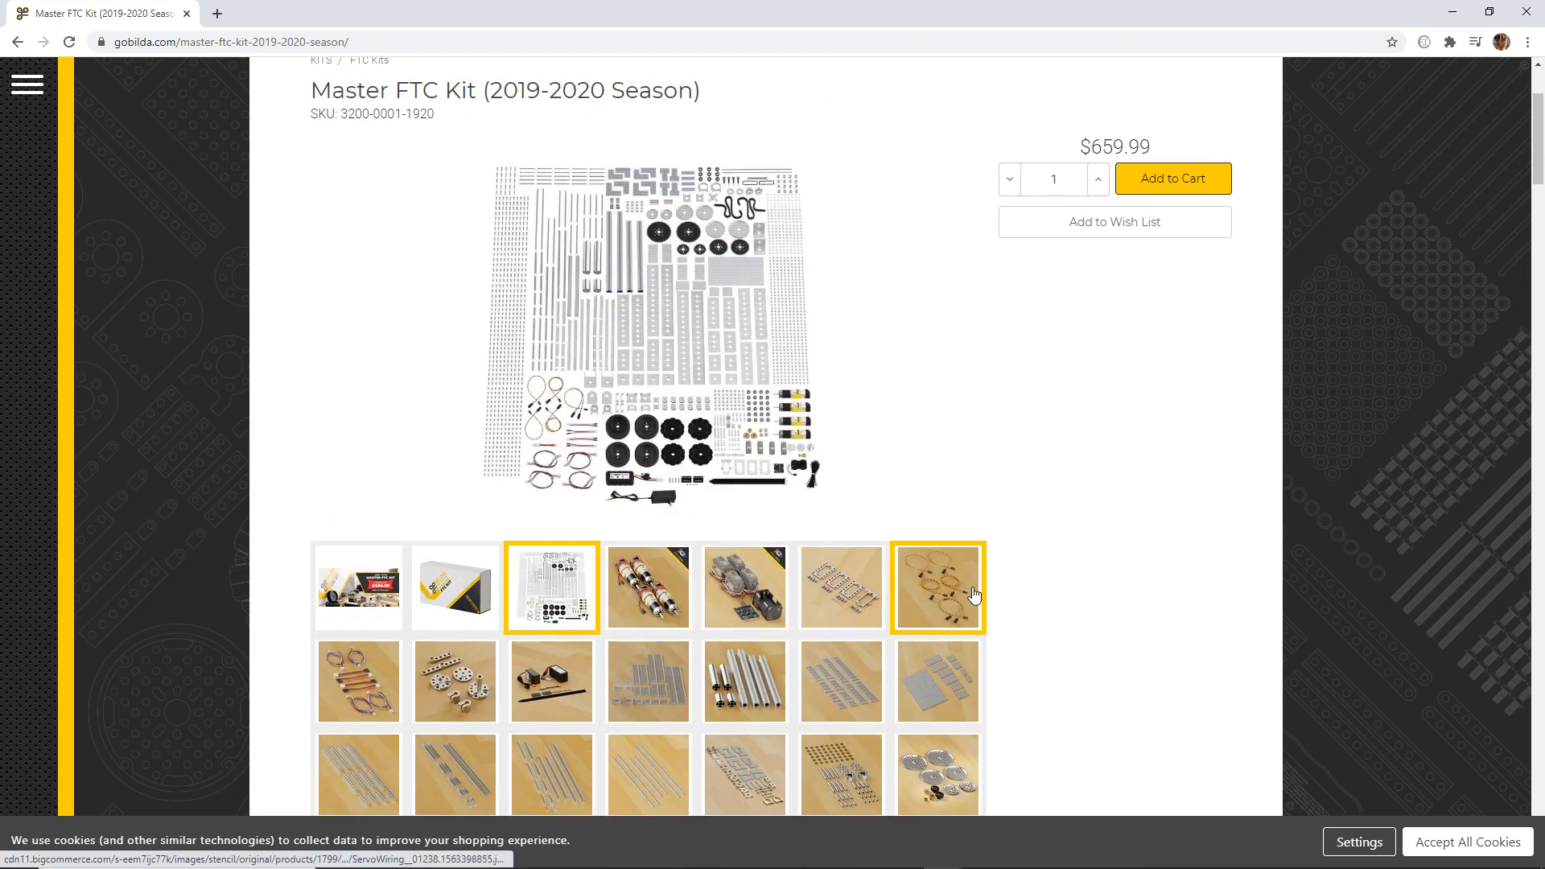
scroll(841, 596, "down", 3)
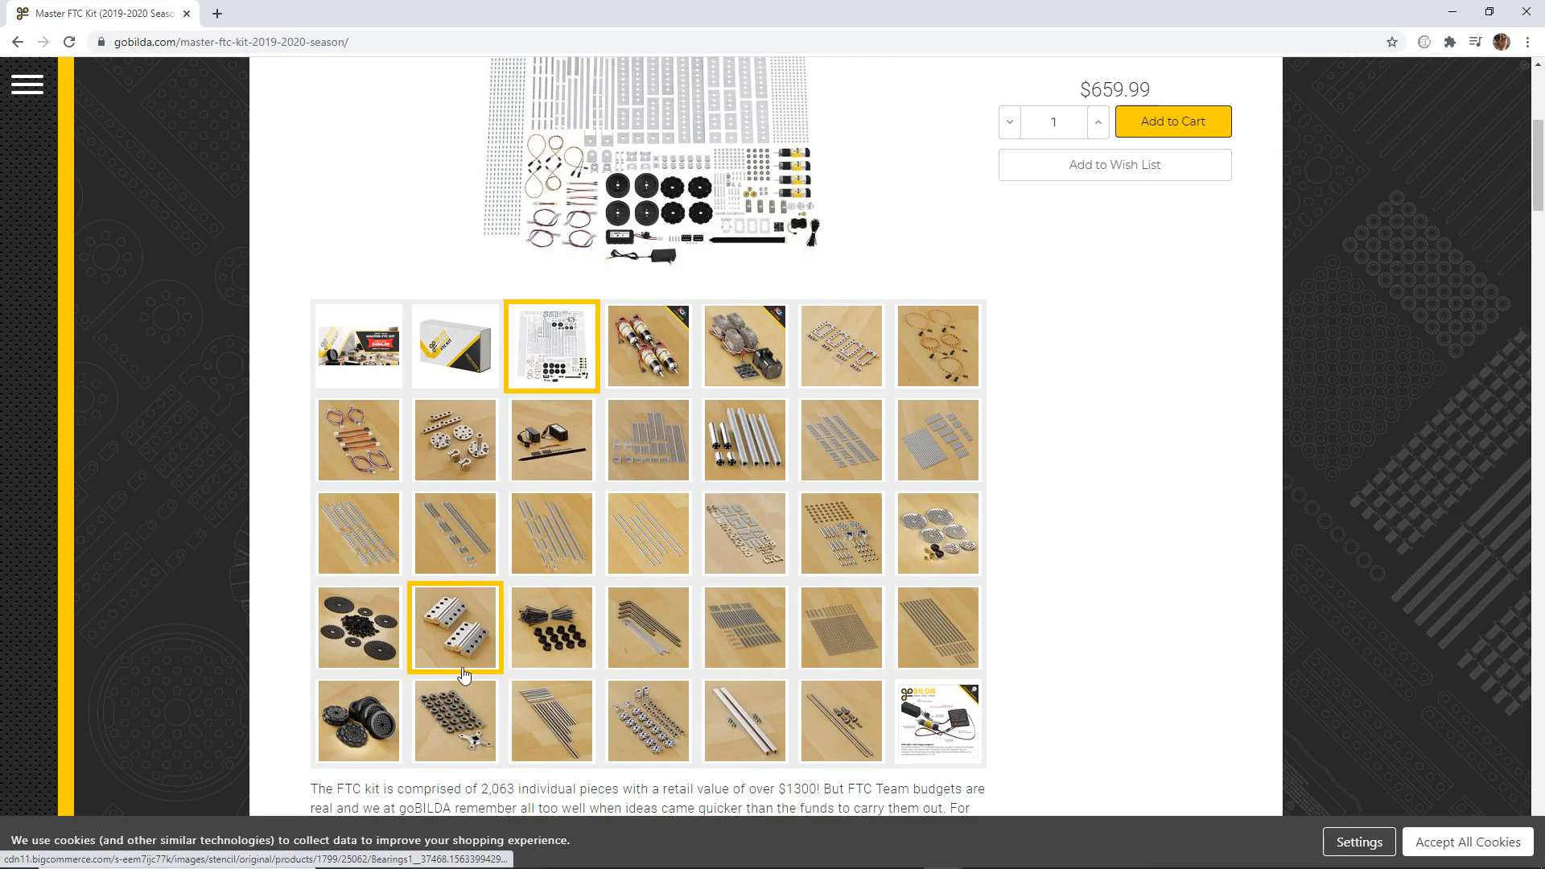
scroll(459, 678, "up", 4)
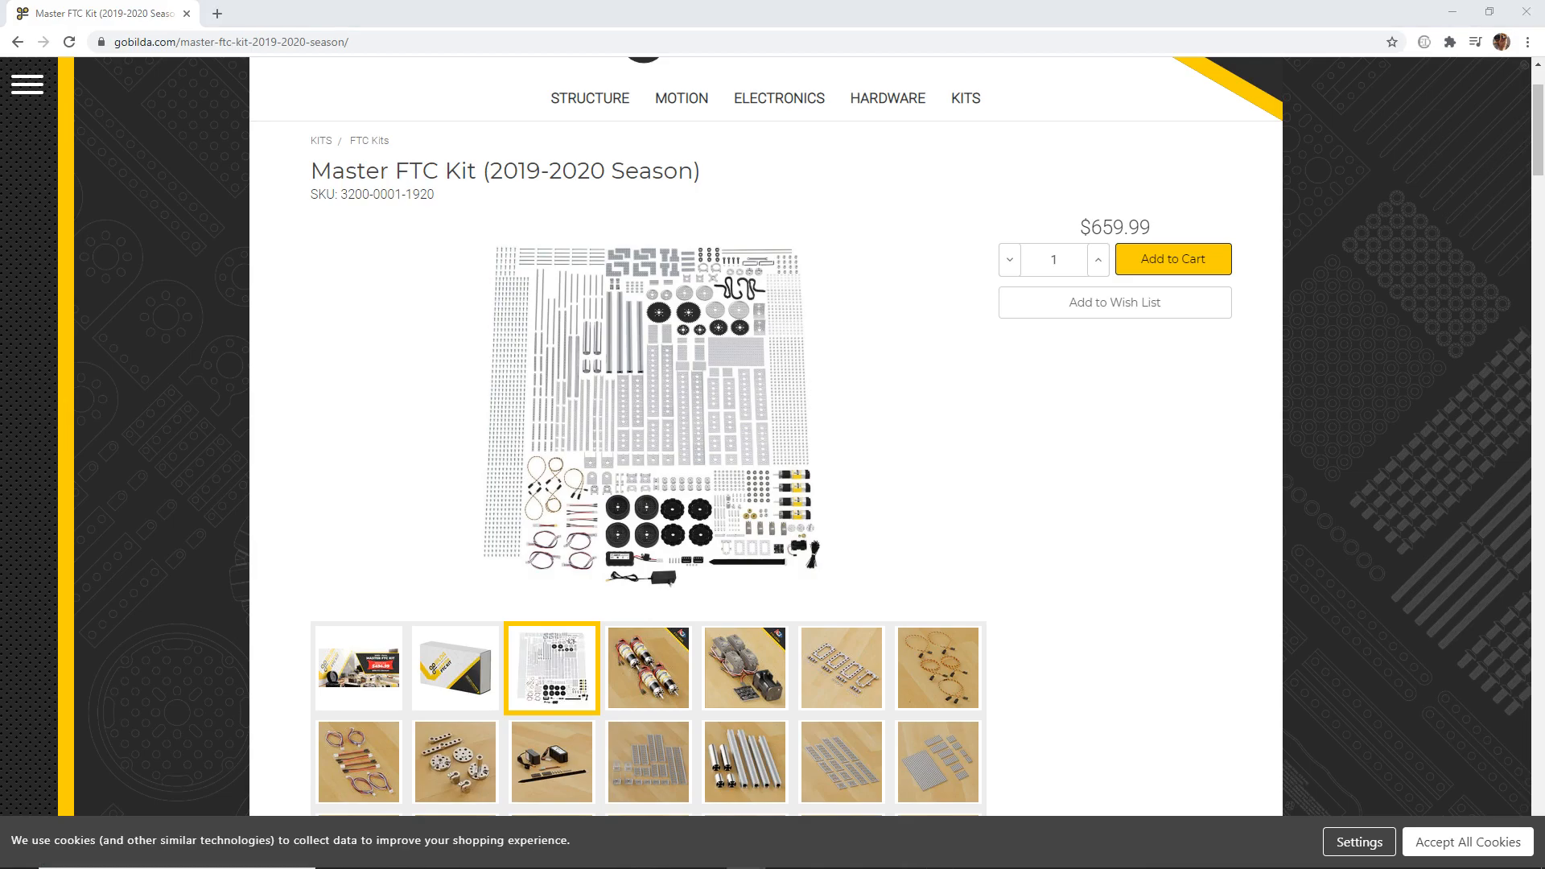
scroll(938, 603, "down", 1)
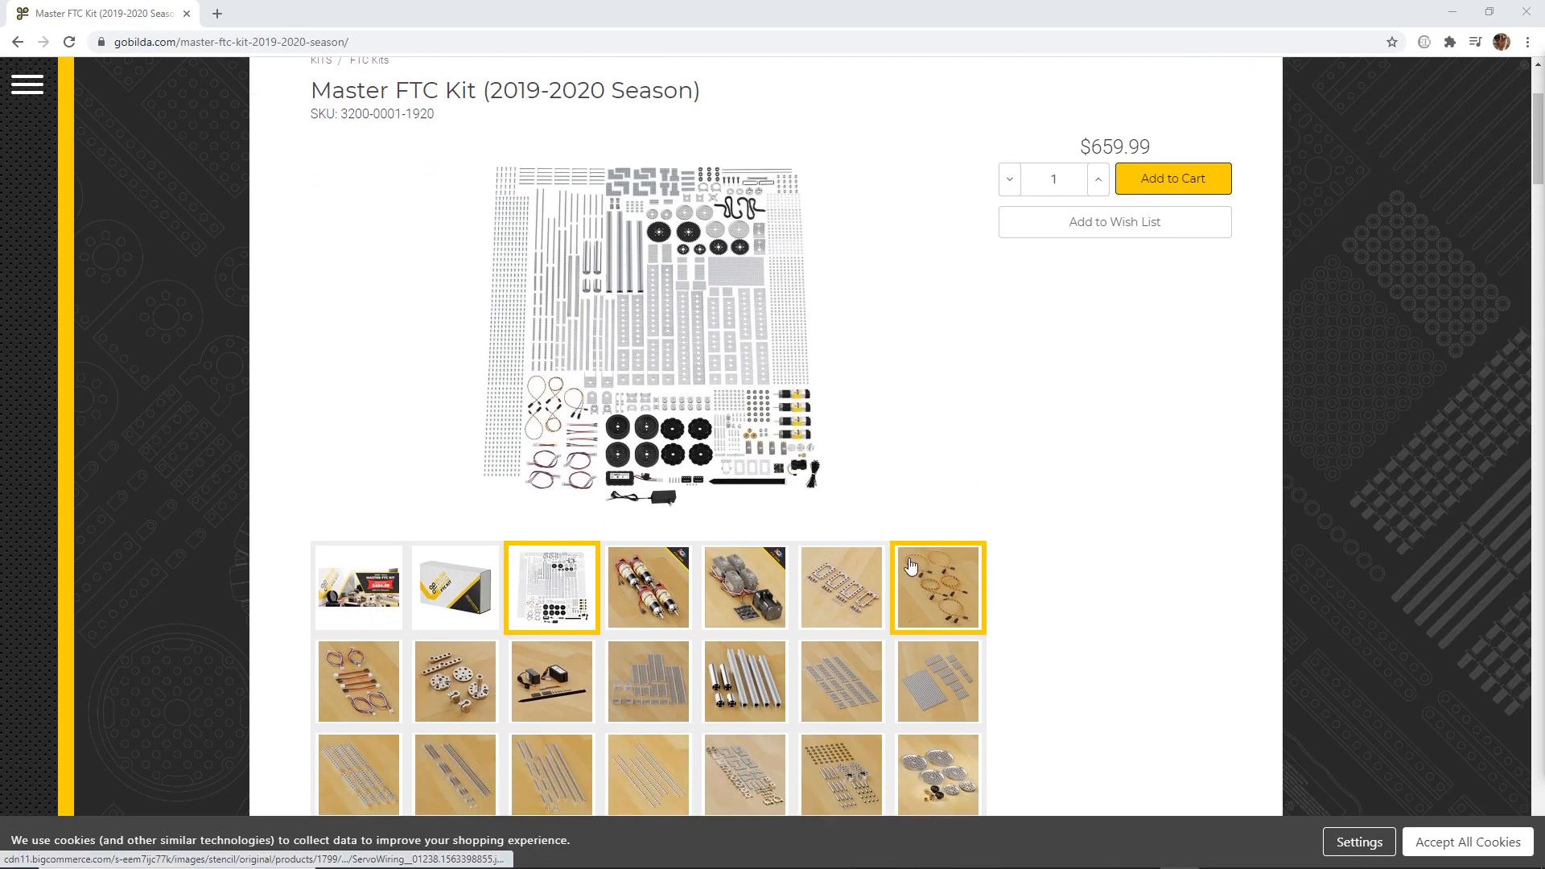
left_click(982, 579)
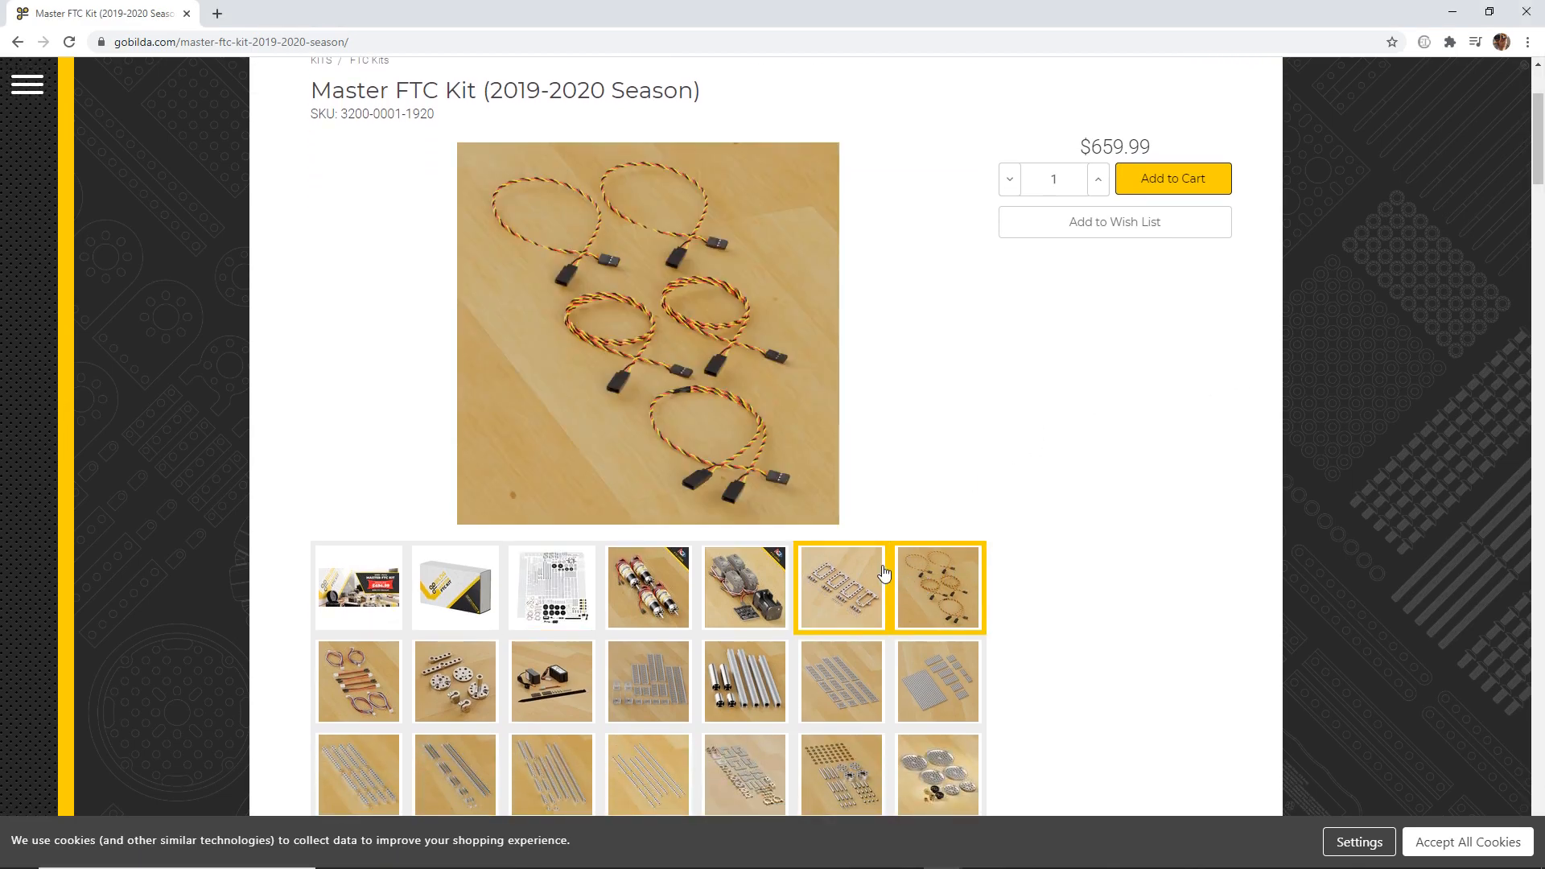
Step: Examine the parts list under This Kit Includes and accept all cookies on the page
scroll(843, 588, "down", 15)
scroll(701, 321, "down", 1)
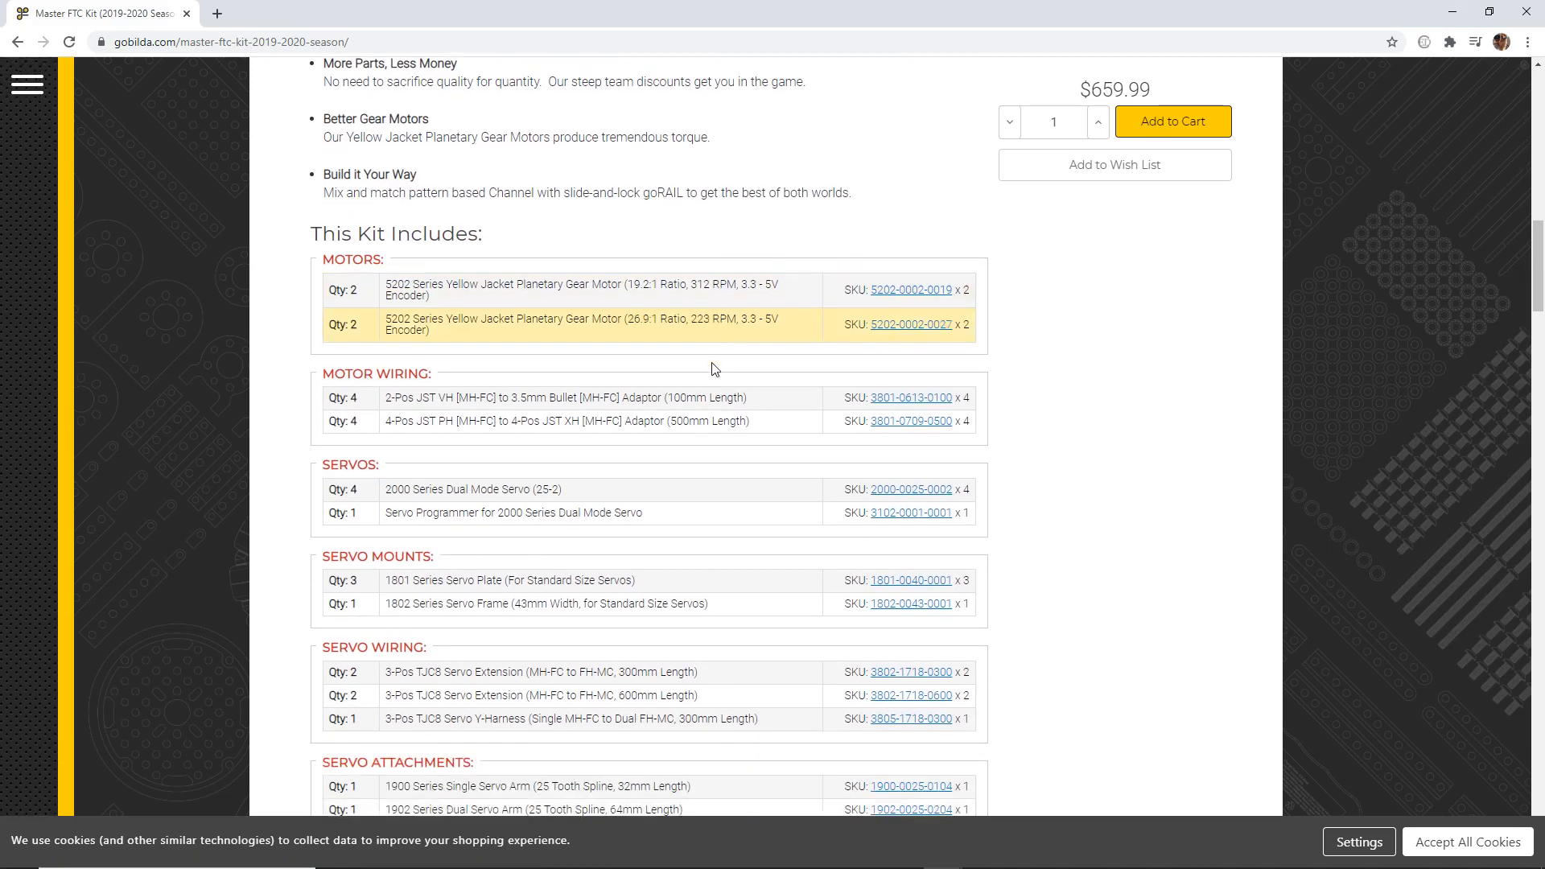
scroll(575, 235, "down", 20)
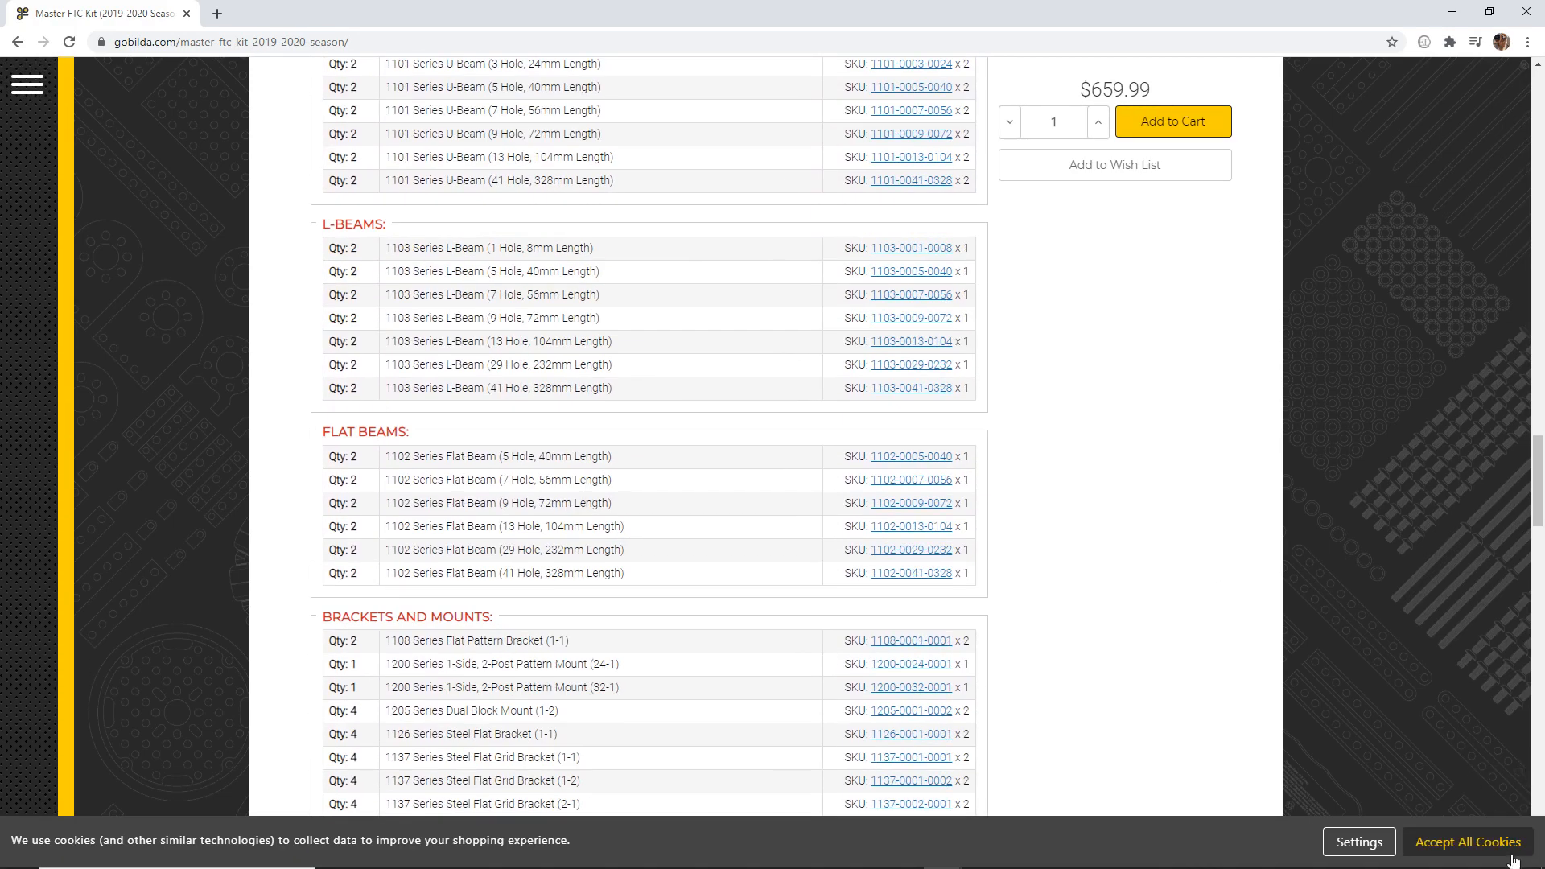
left_click(1464, 836)
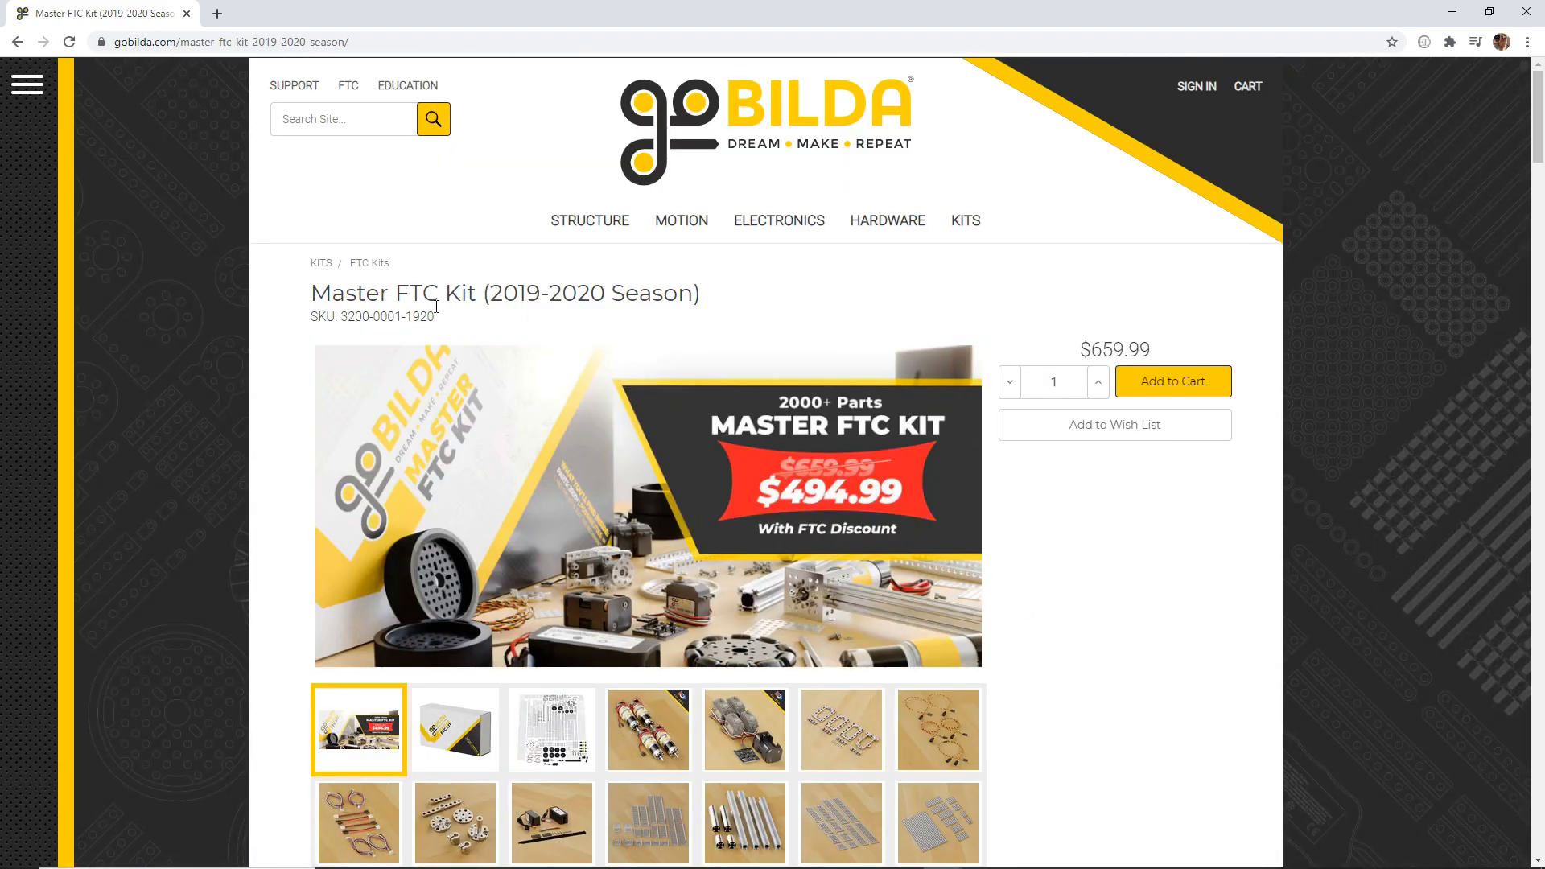
Step: Examine the Master FTC Kit (2019-2020 Season) title and the product description below the photos
left_click_drag(314, 291, 603, 292)
left_click(603, 293)
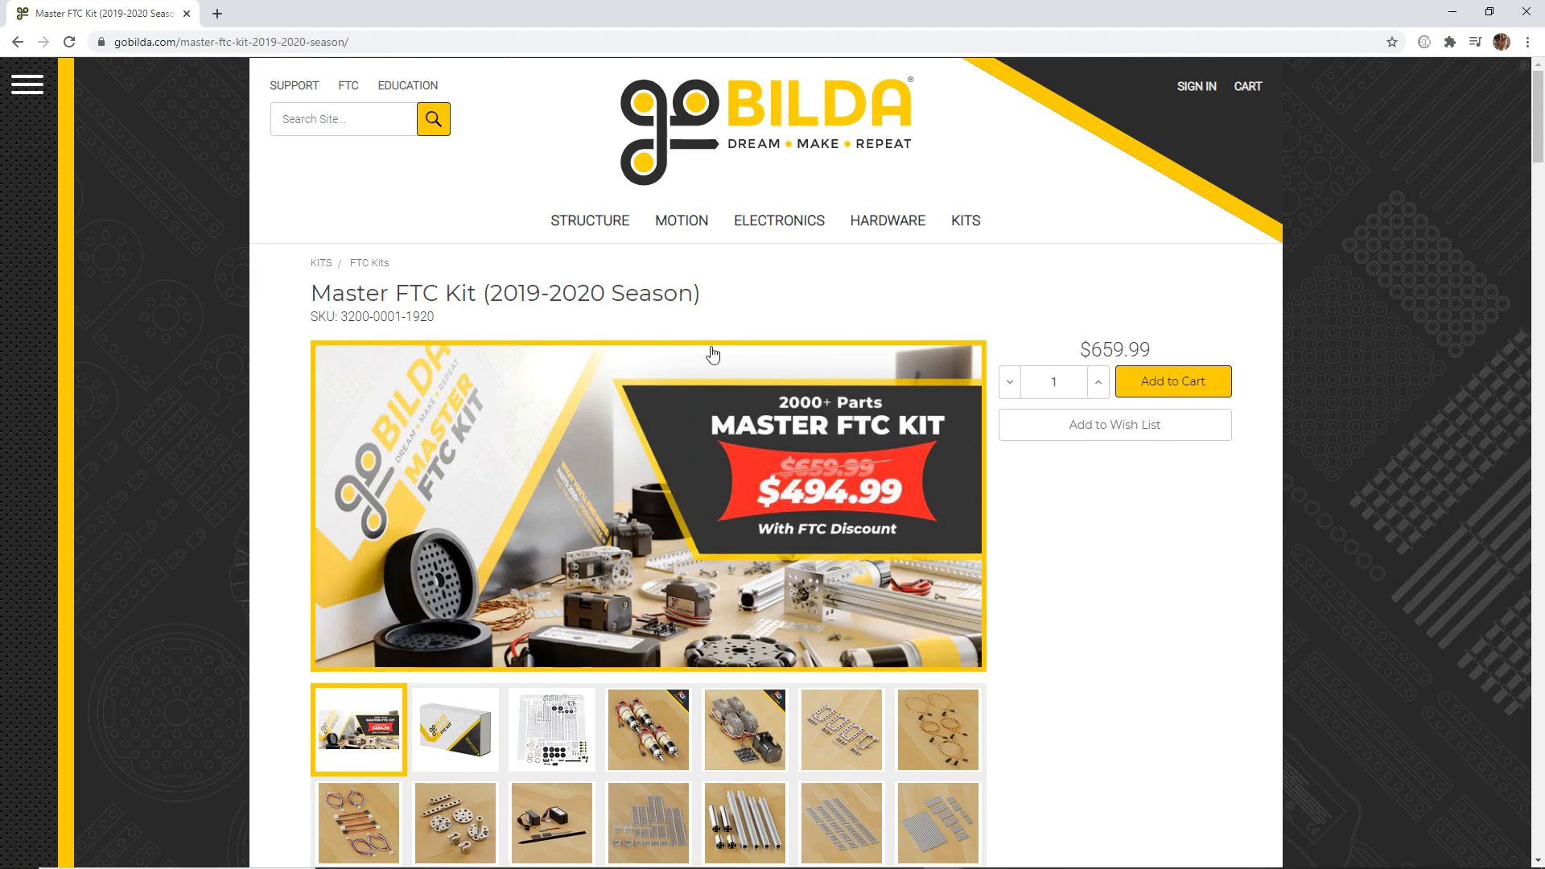
scroll(587, 426, "down", 10)
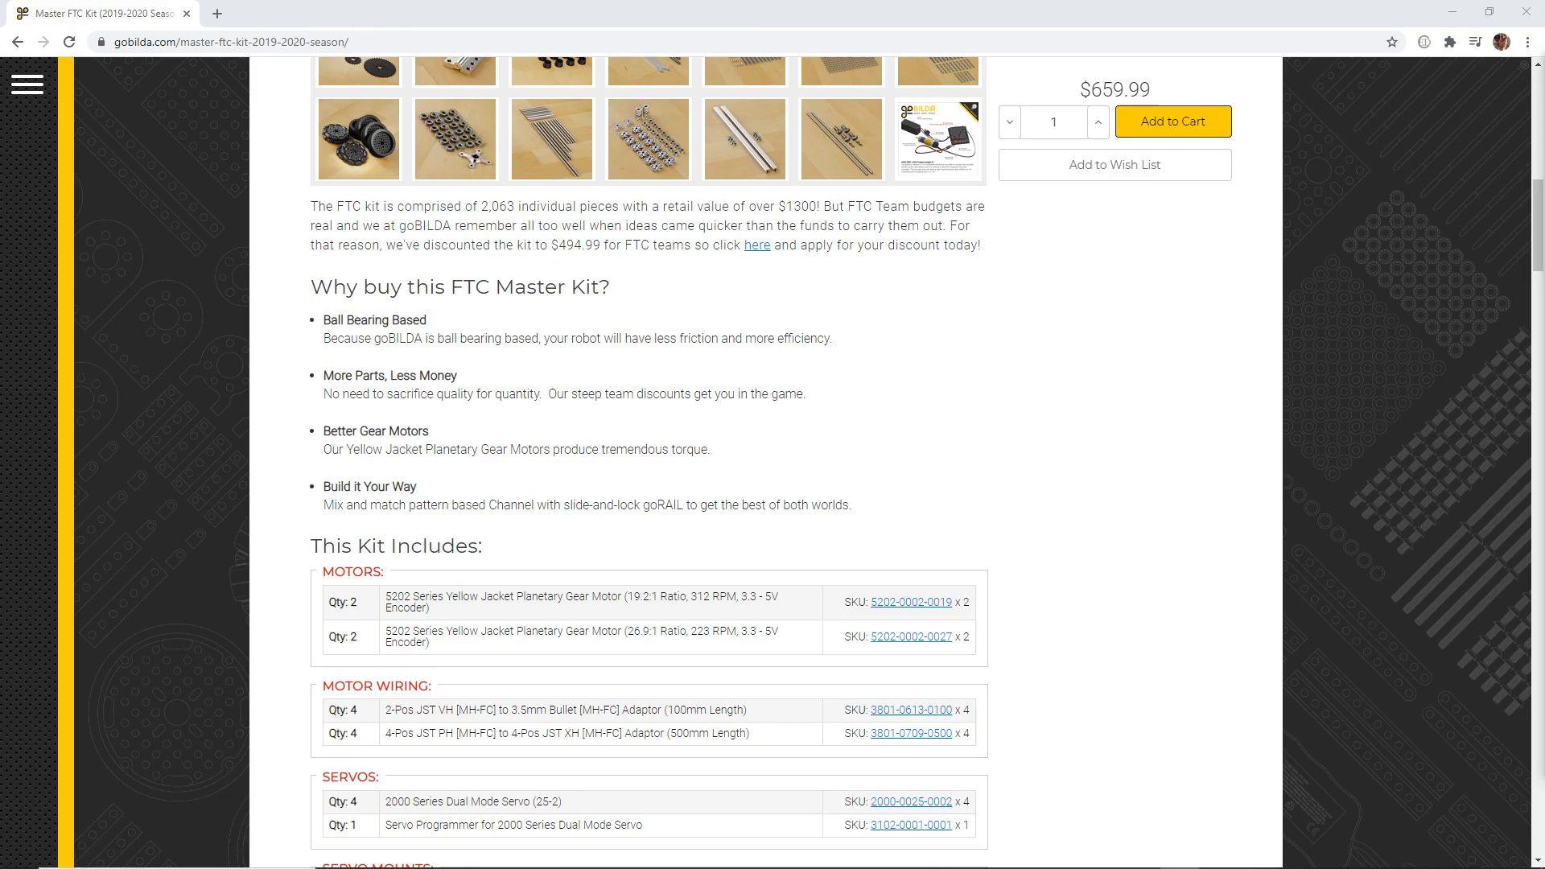
Step: Return to Fusion 360 and browse from the Tutorial project through Student's Work to the second student's FTC Bot folder
left_click(1452, 12)
middle_click_drag(1256, 294, 1303, 326)
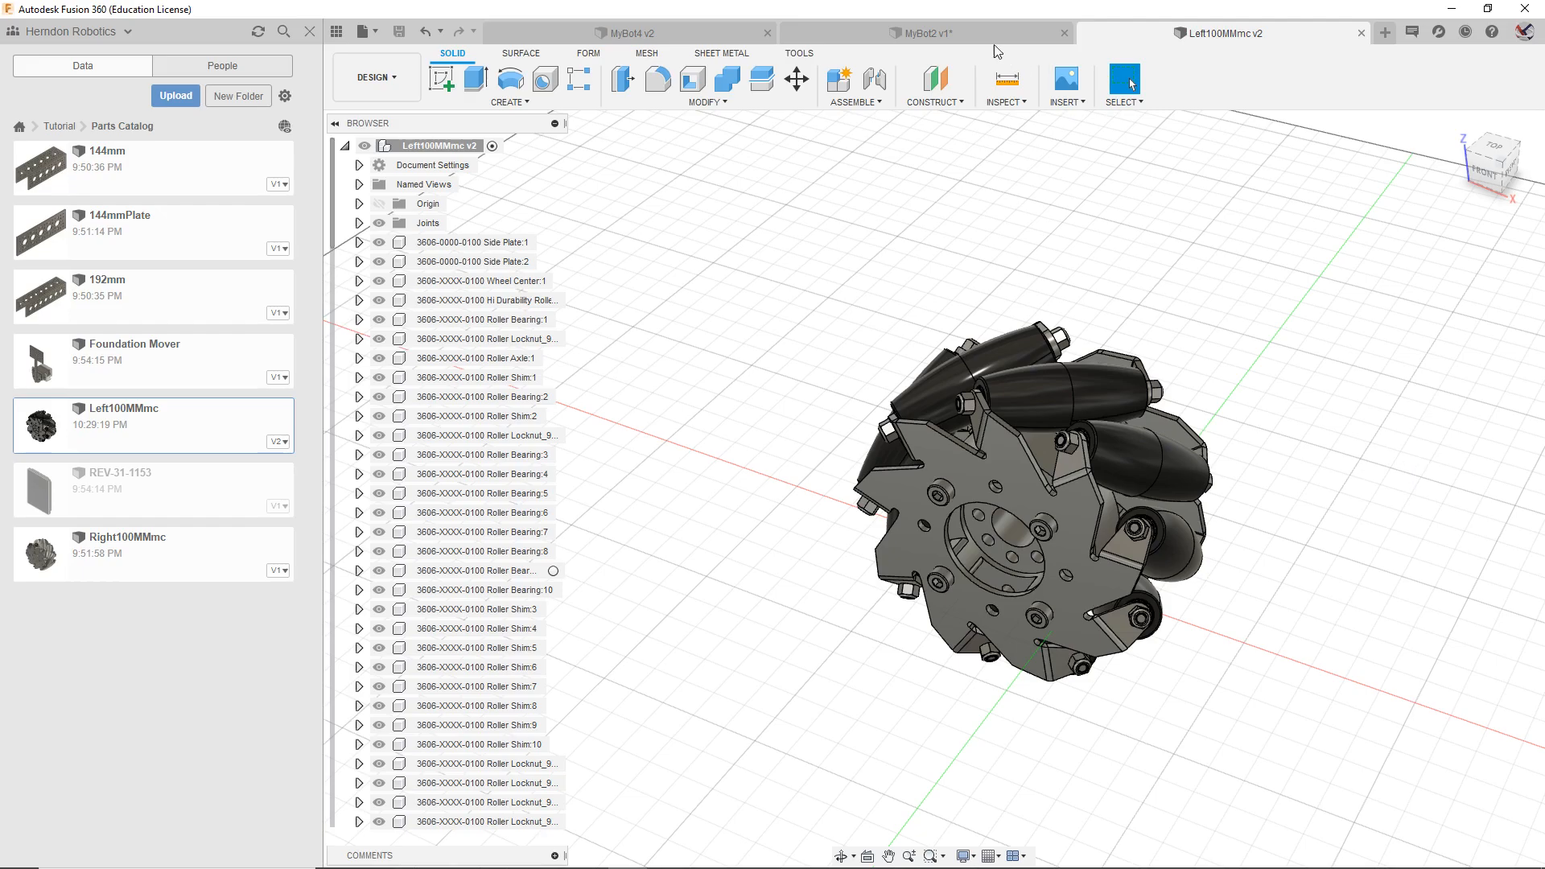
left_click(50, 127)
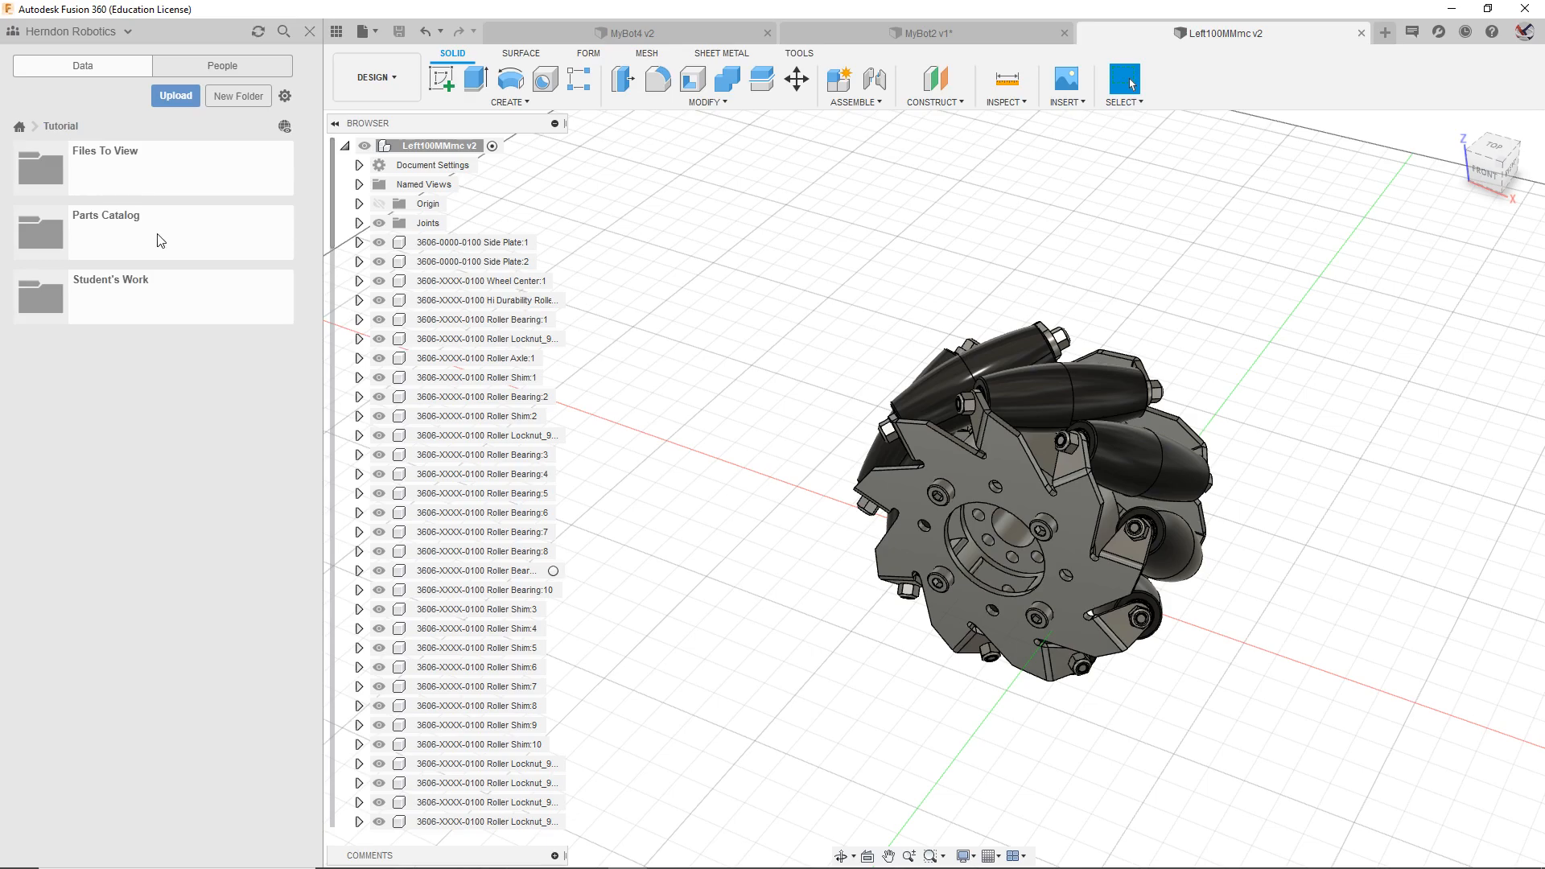
left_click(169, 307)
left_click(179, 252)
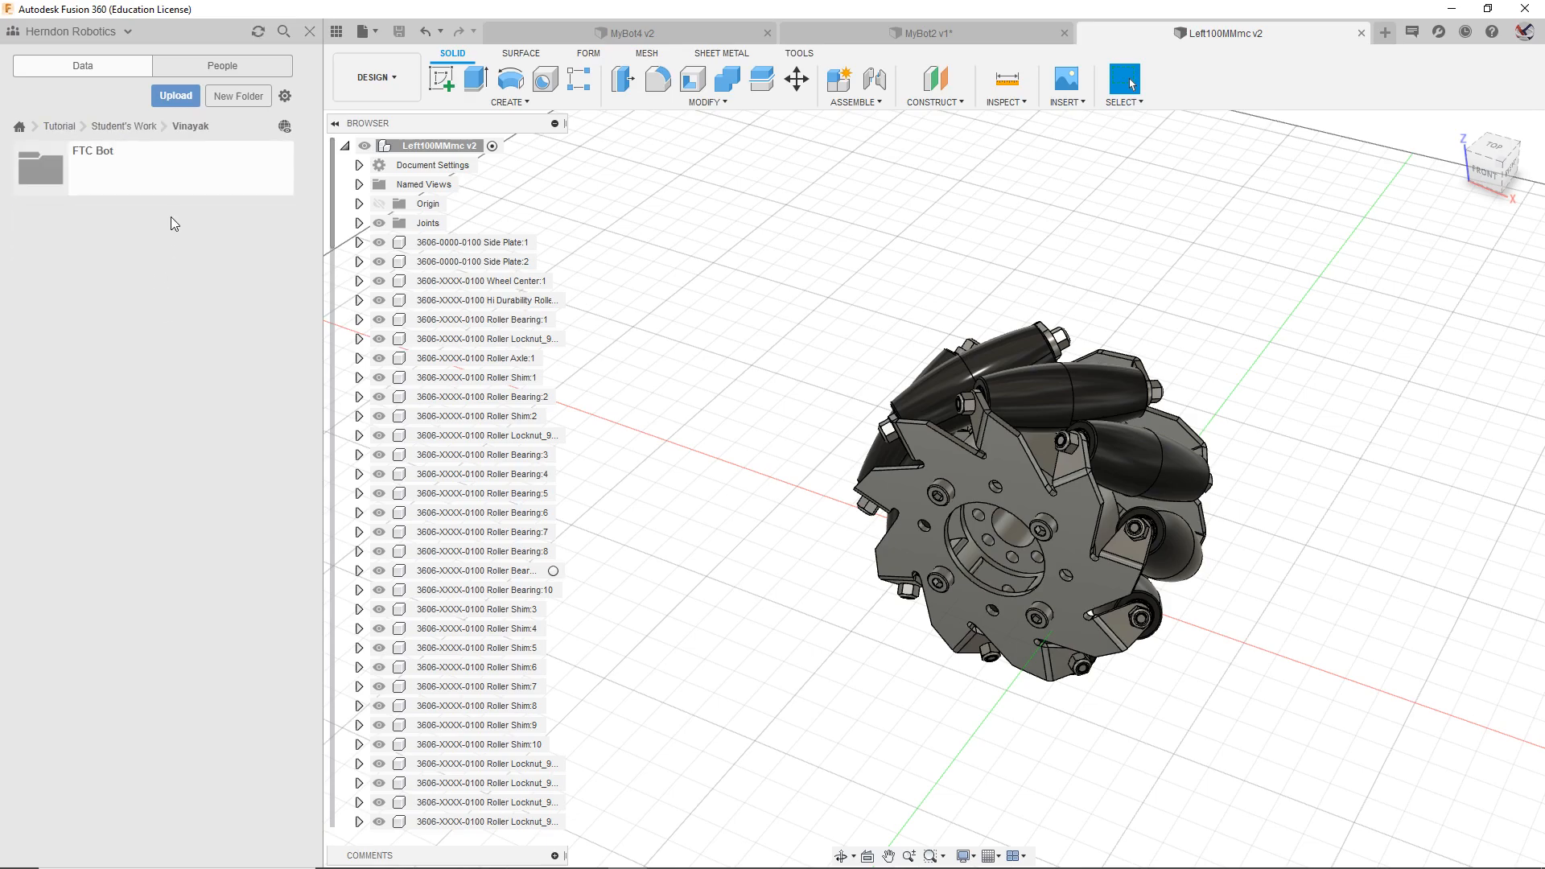
left_click(163, 174)
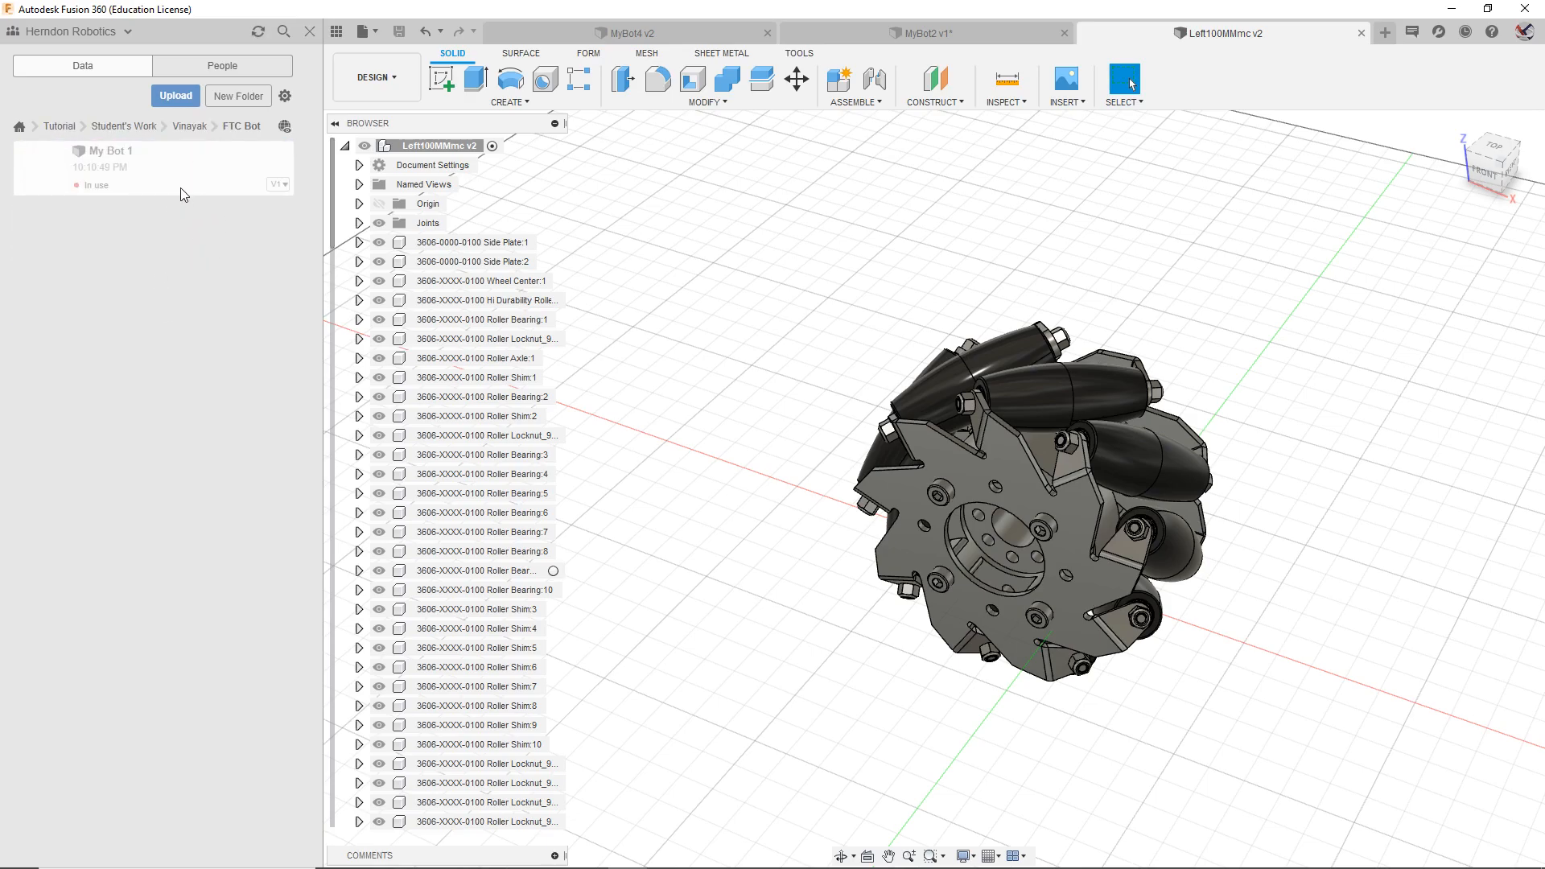
Step: Open the My Bot 1 design from the FTC Bot folder to inspect it, and close it again
double_click(159, 182)
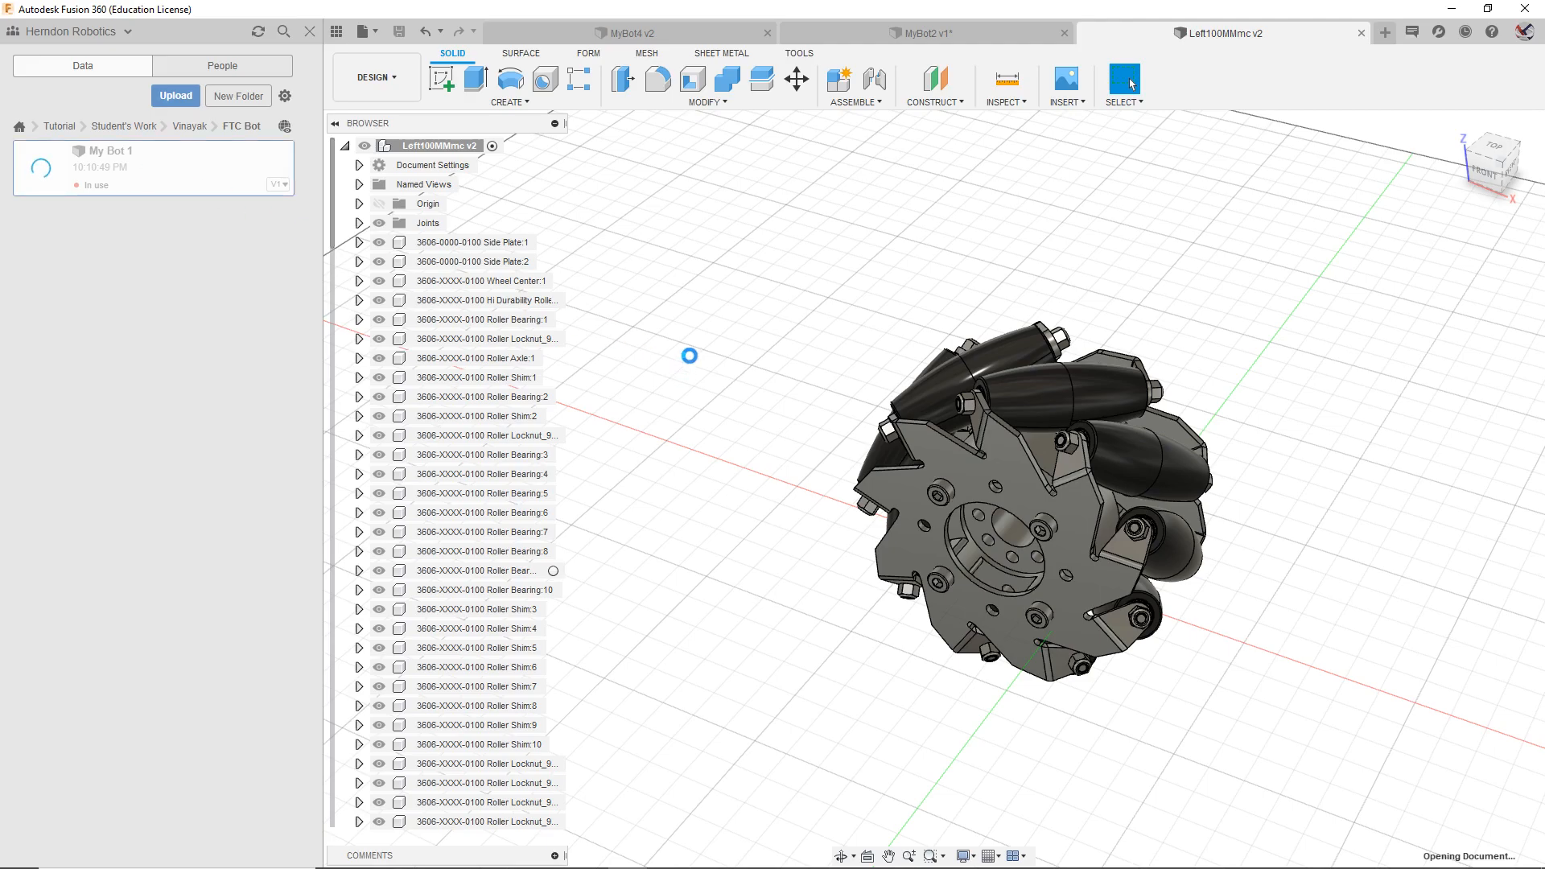
middle_click_drag(955, 442, 894, 470)
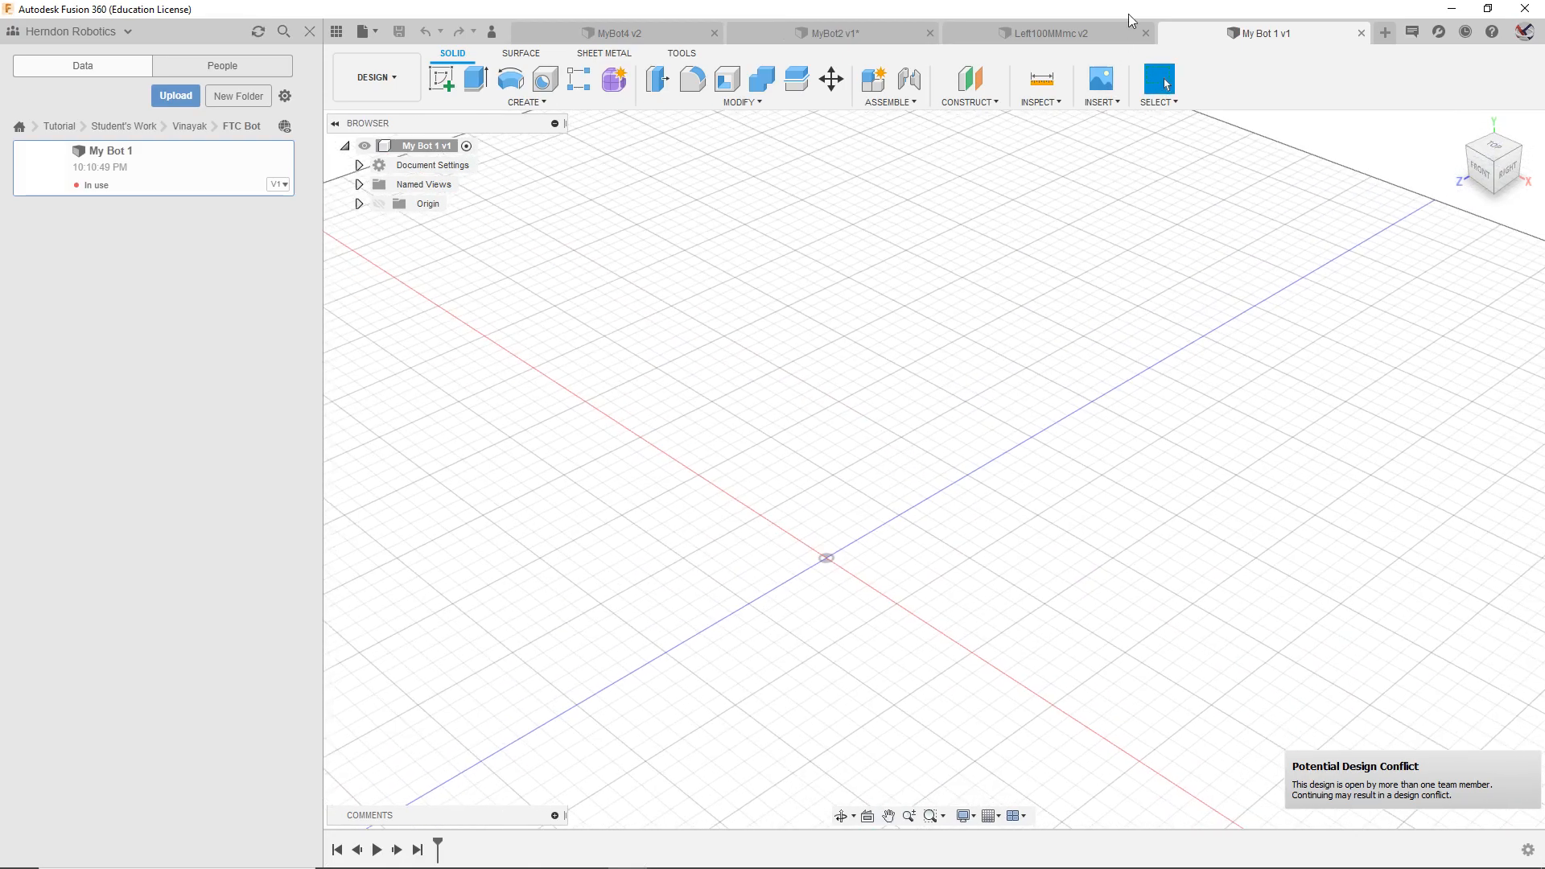
left_click(1360, 33)
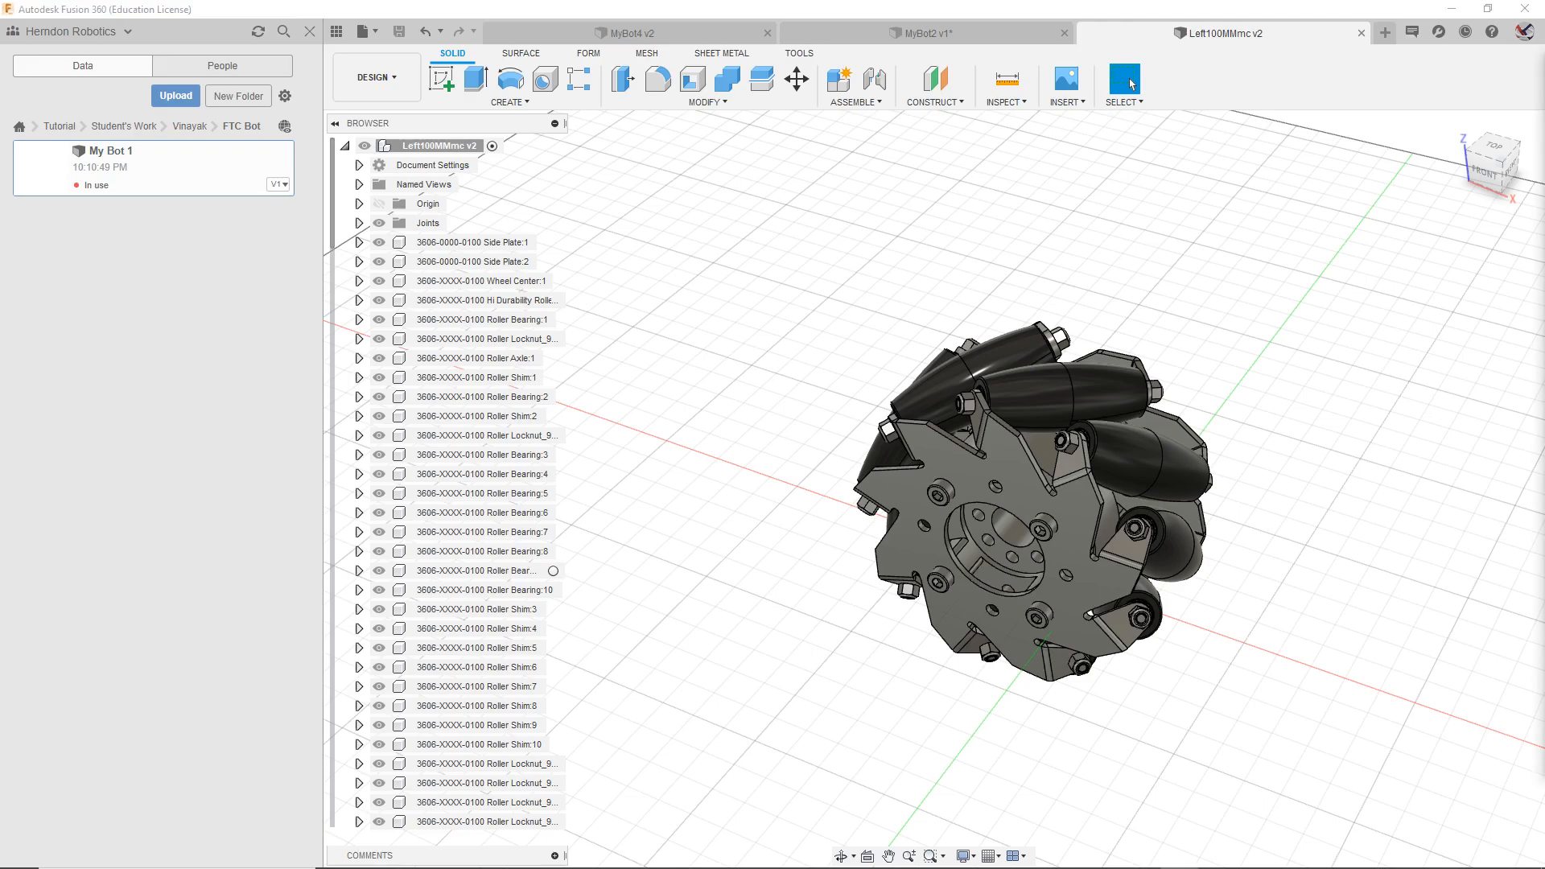
Step: Review the Left100MMmc v2 wheel and the complete robot assemblies in MyBot2 v1 and MyBot4 v2
middle_click_drag(1183, 625, 1210, 636, "shift")
scroll(1307, 644, "down", 2)
middle_click_drag(1307, 644, 1213, 573)
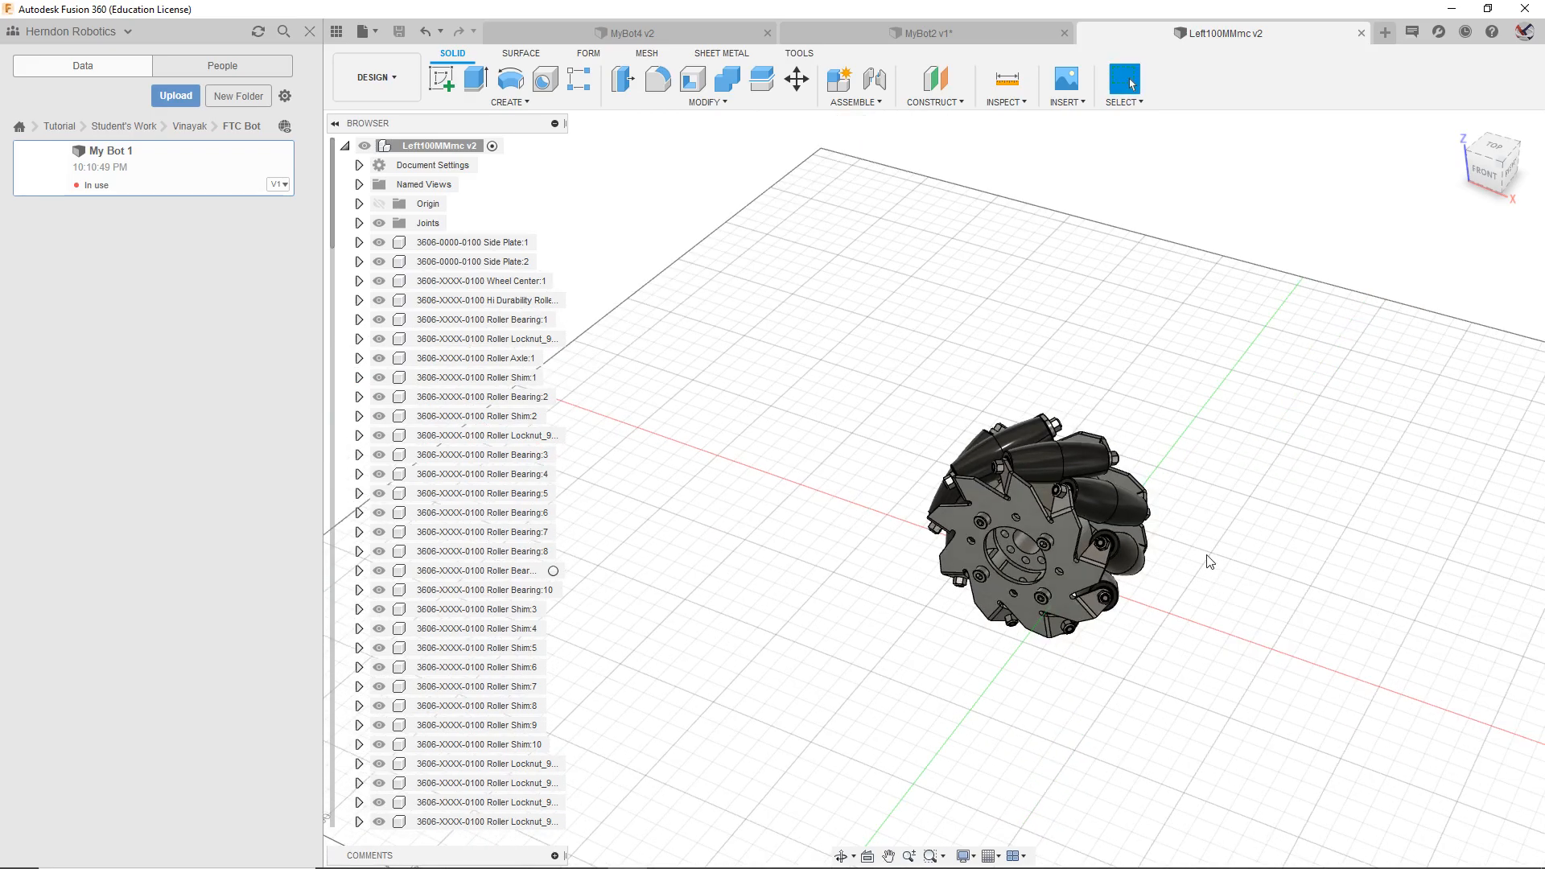
left_click(899, 35)
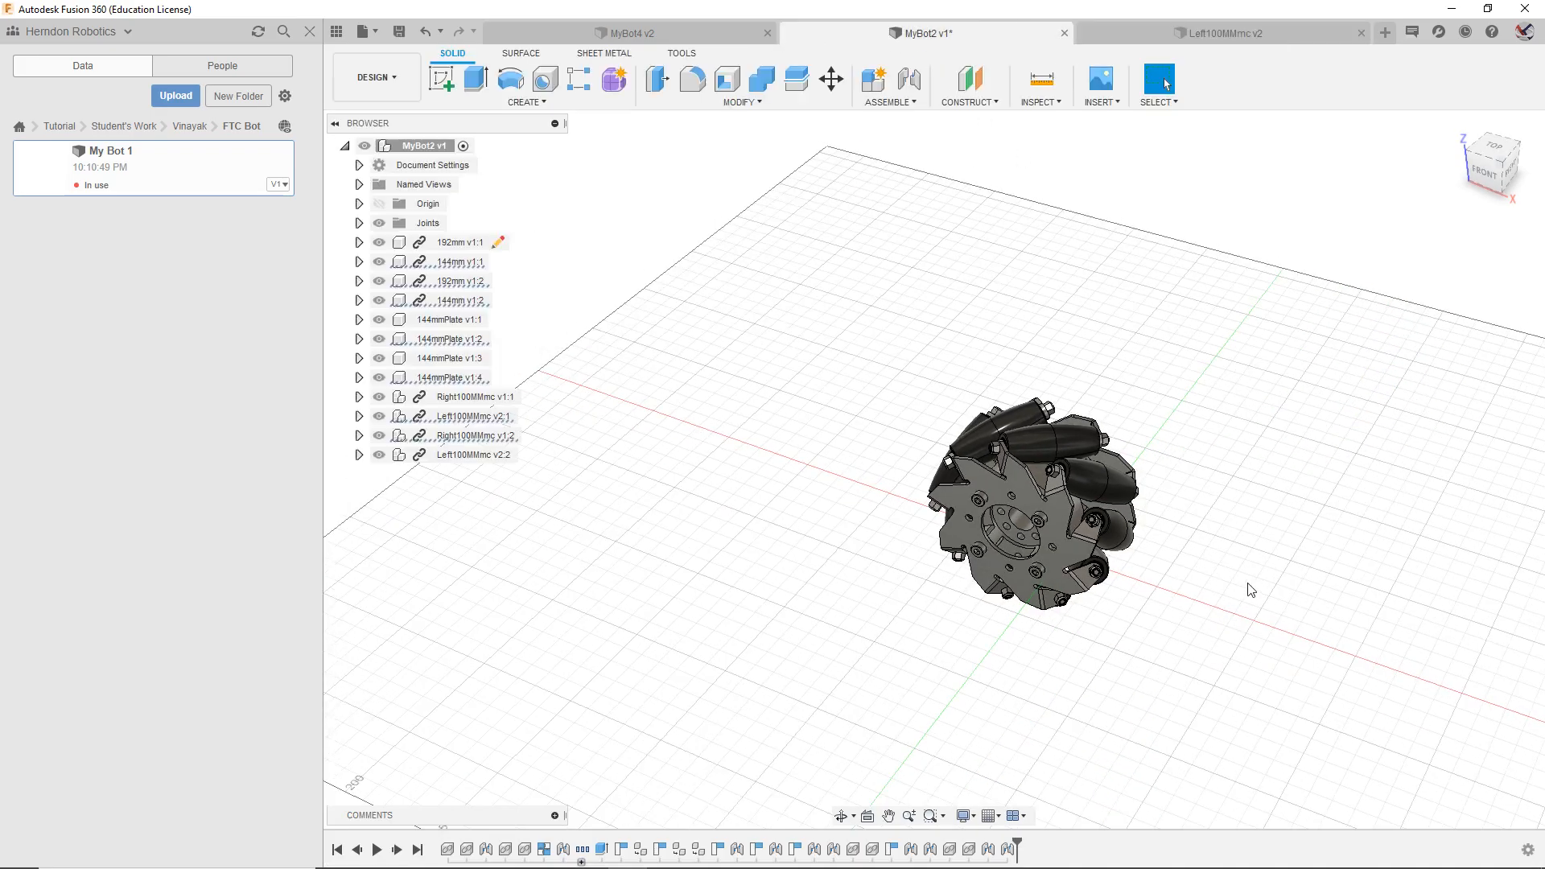
left_click(937, 600)
scroll(937, 599, "down", 3)
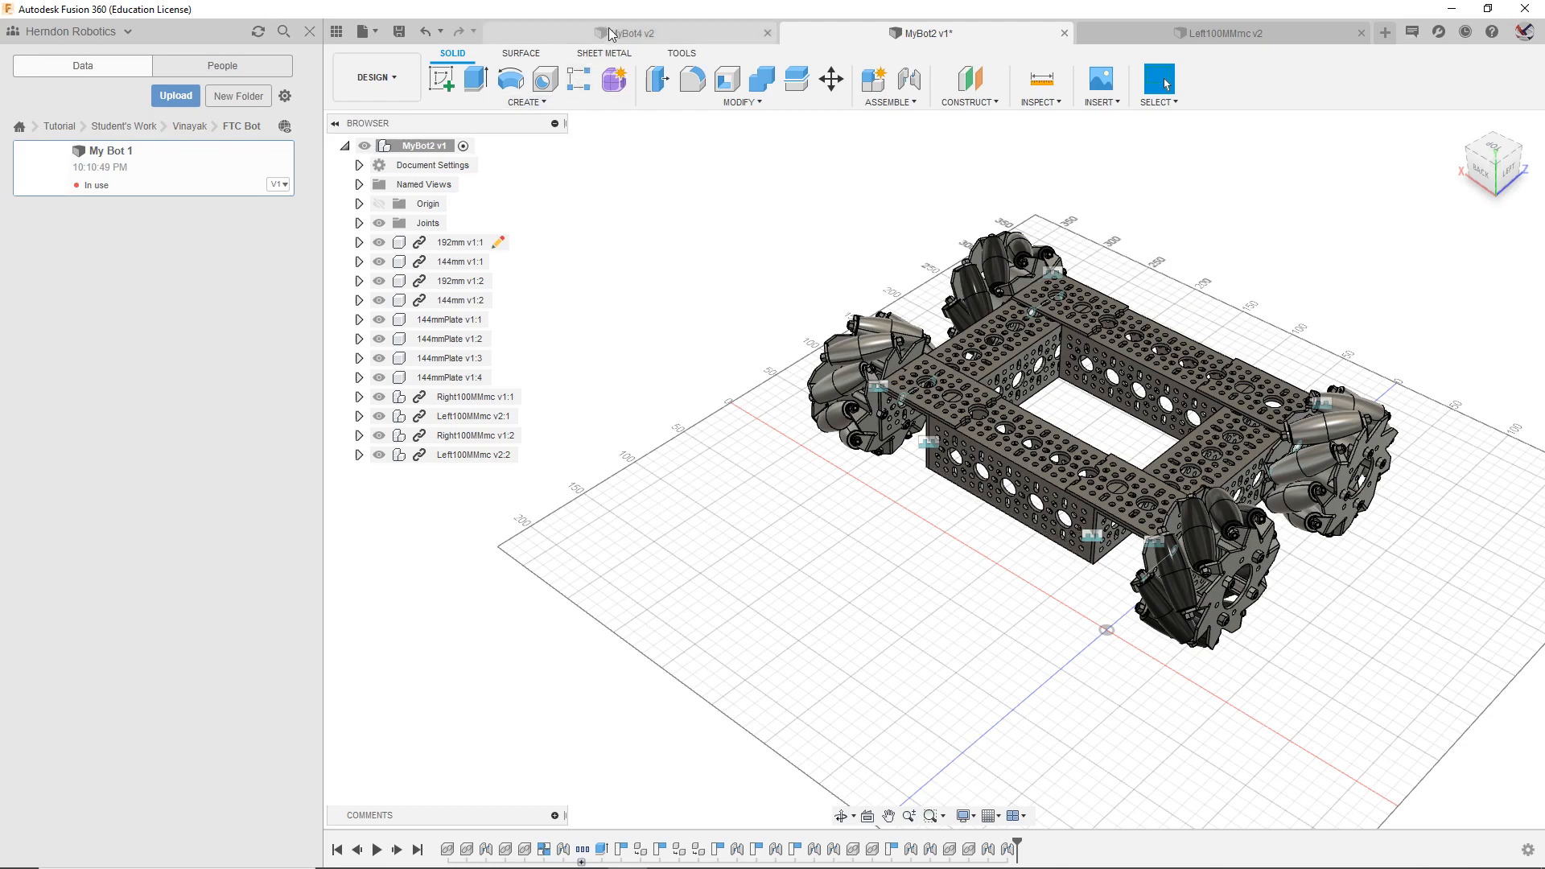
left_click(633, 33)
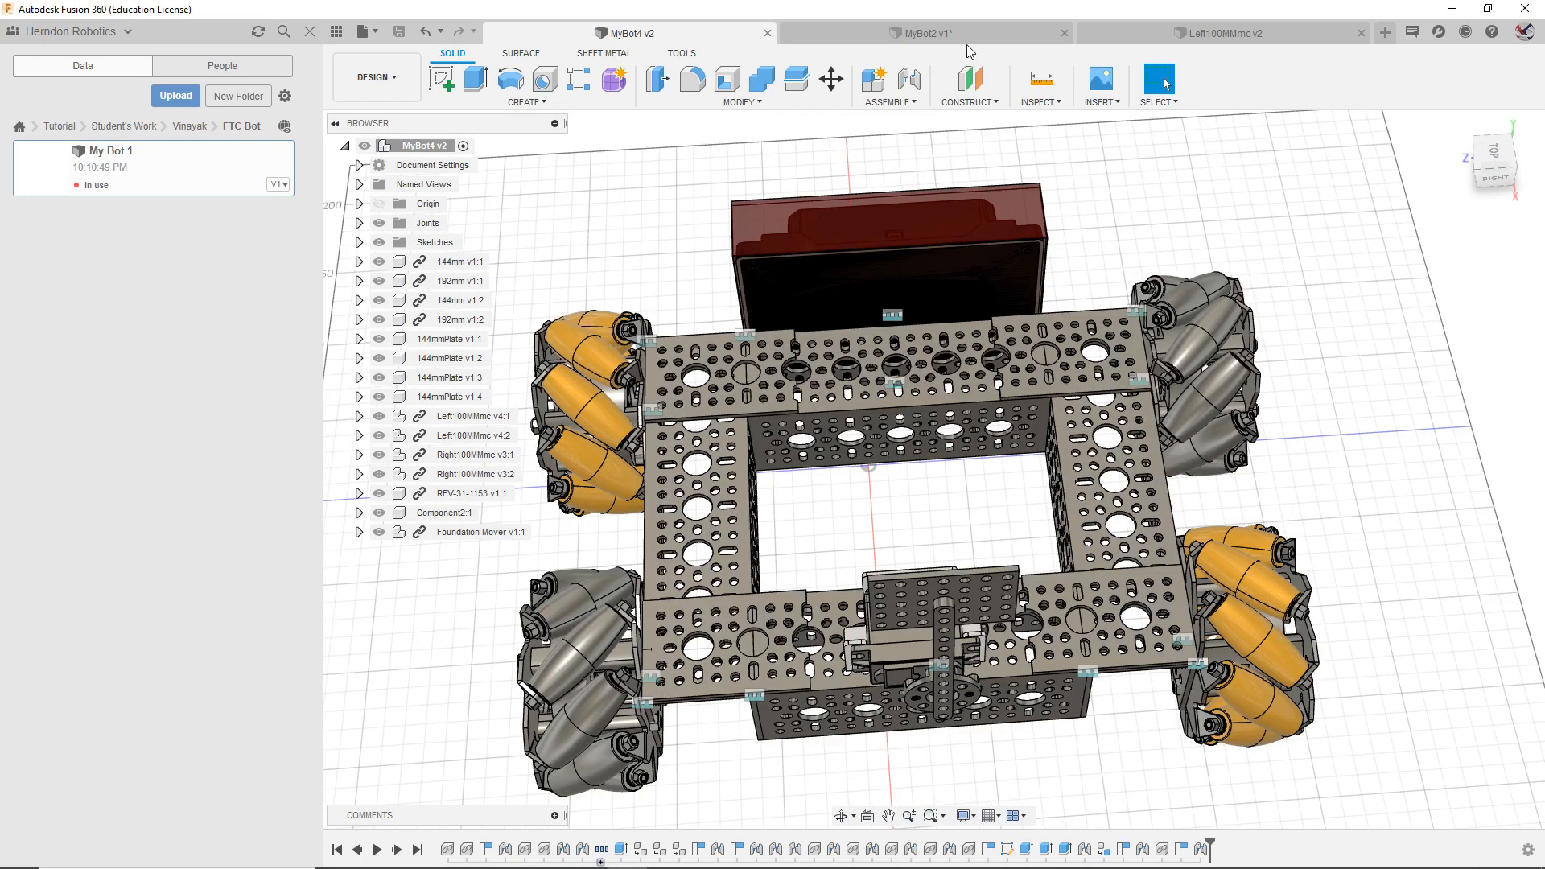
Step: Browse back to Student's Work and show the FTC bot again folder inside the first student's folder
left_click(184, 127)
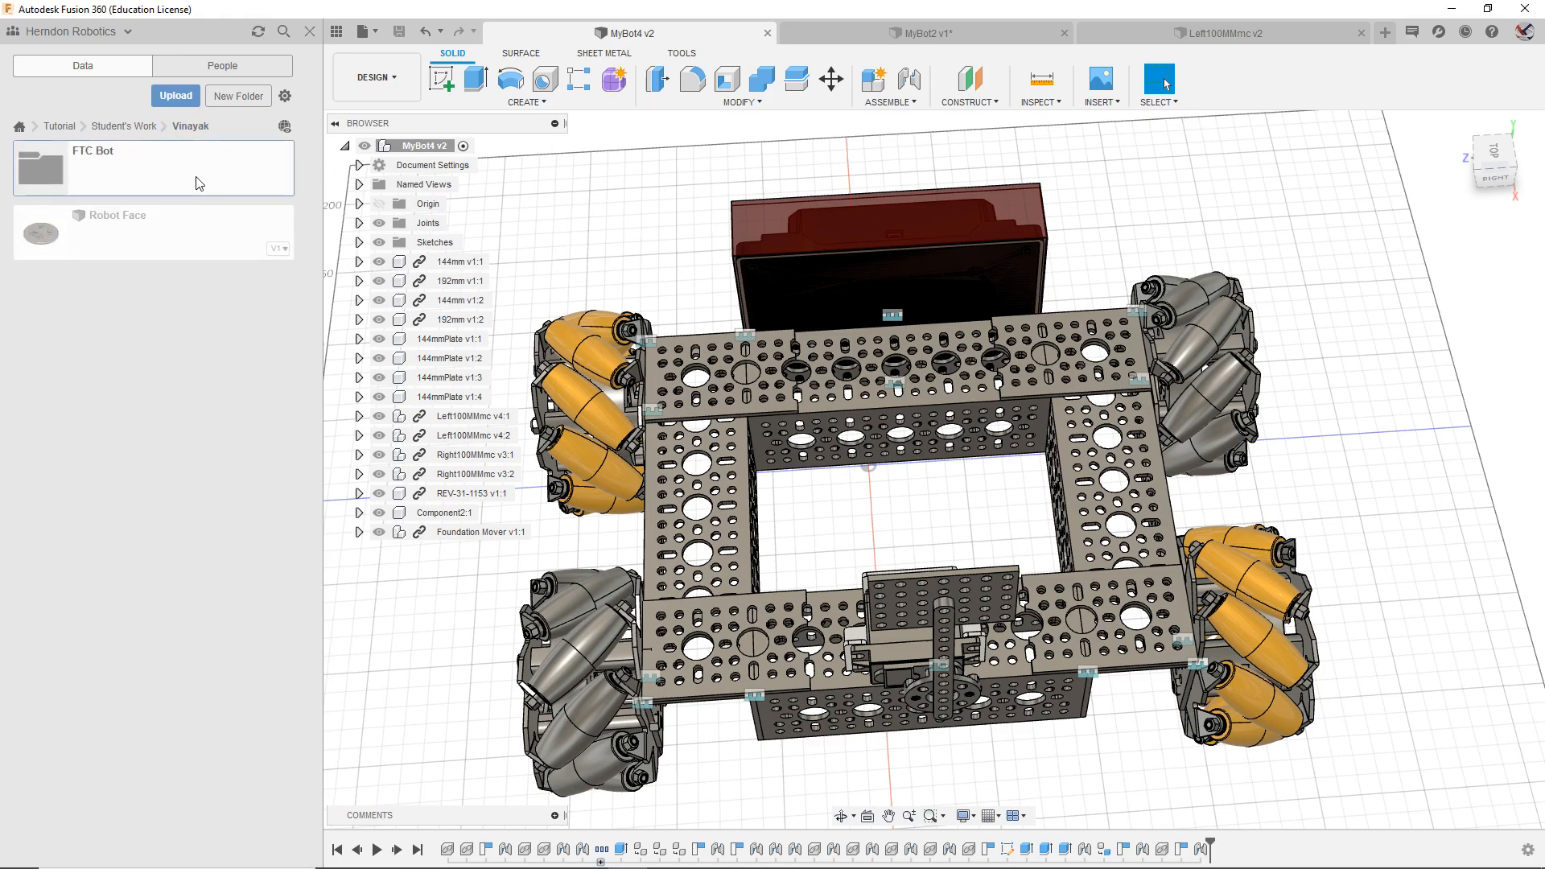
left_click(134, 126)
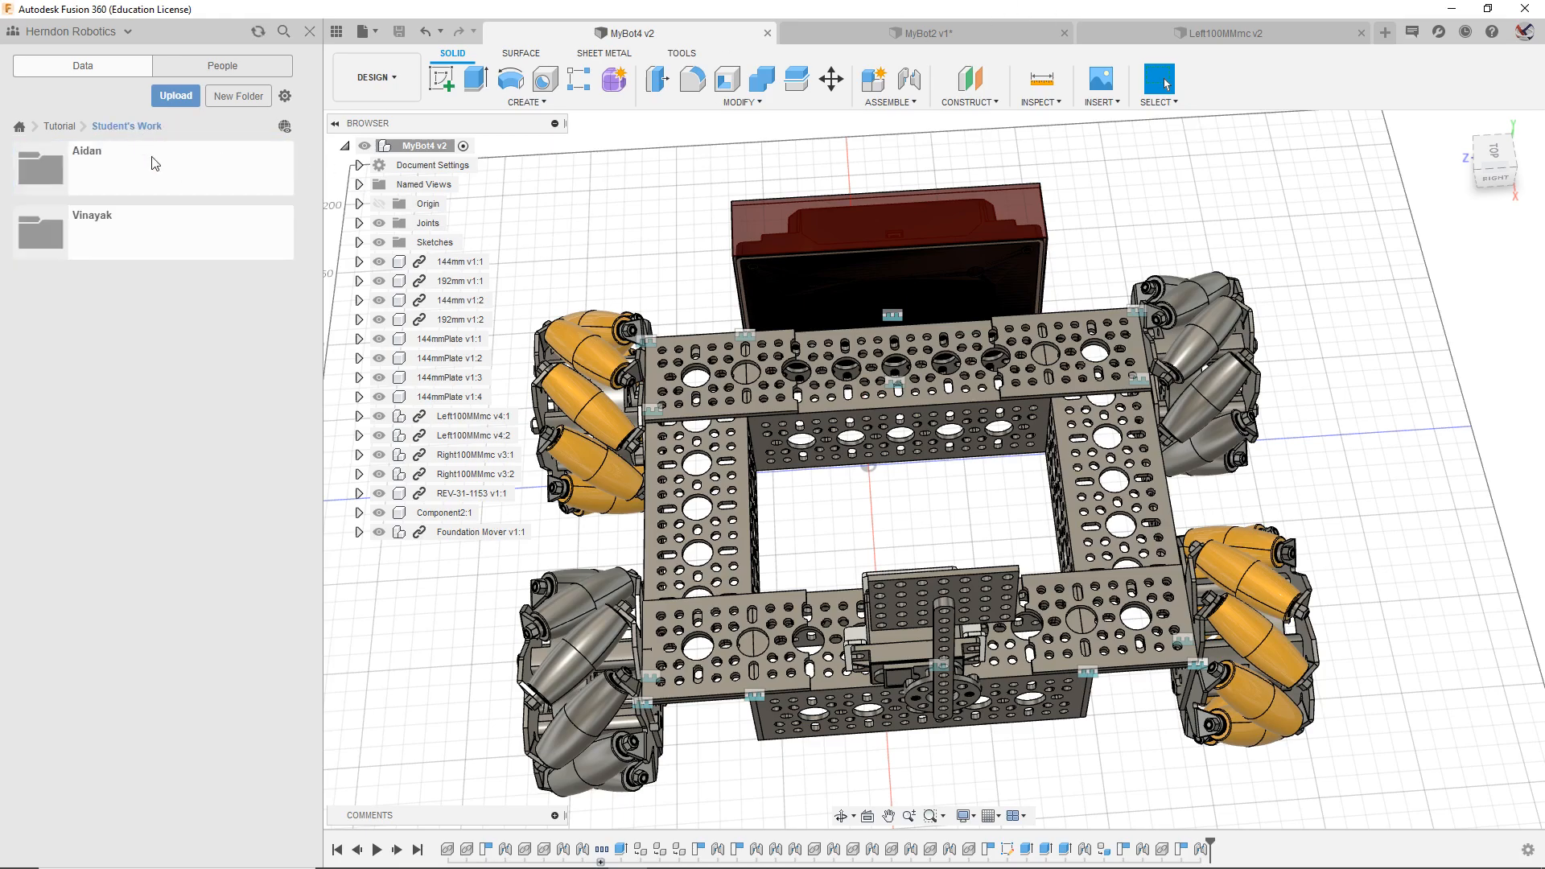
left_click(189, 175)
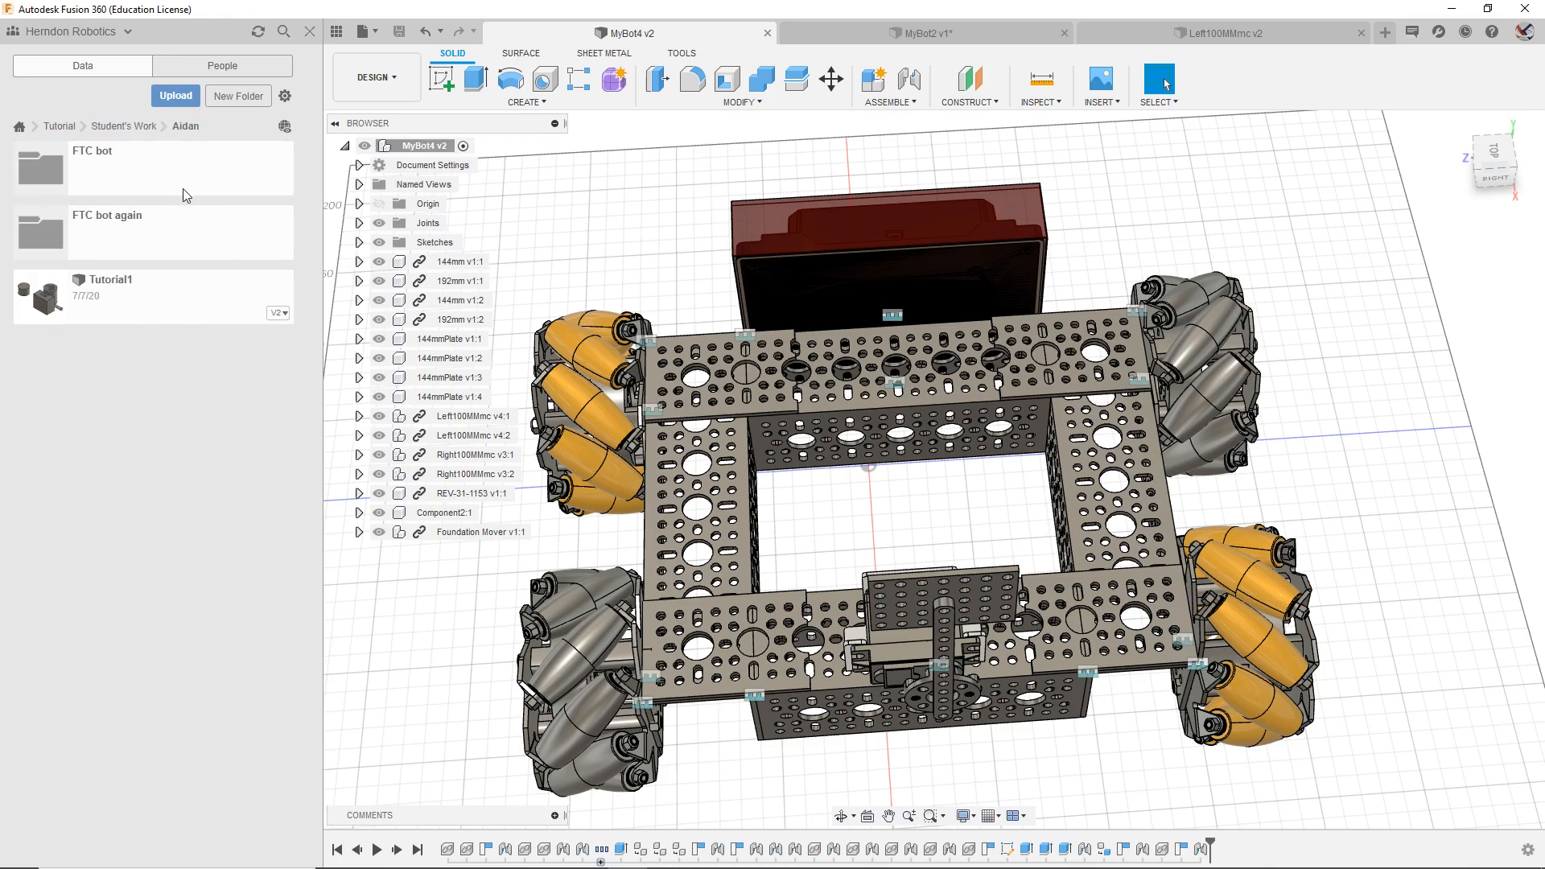
left_click(182, 245)
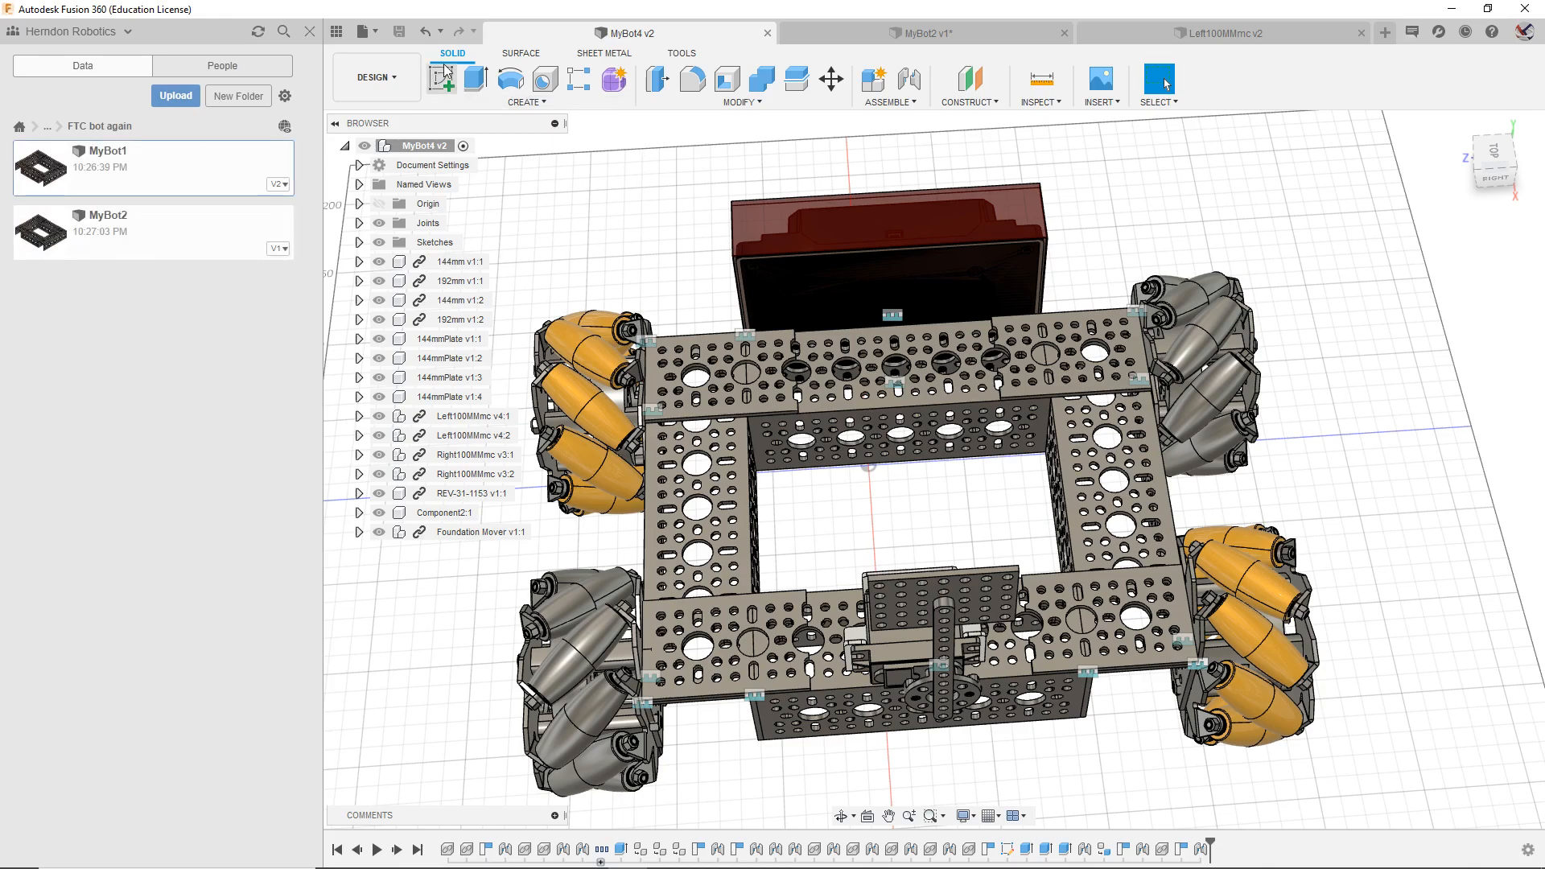
Step: Save the MyBot2 design as a new version with the default version description
left_click(885, 32)
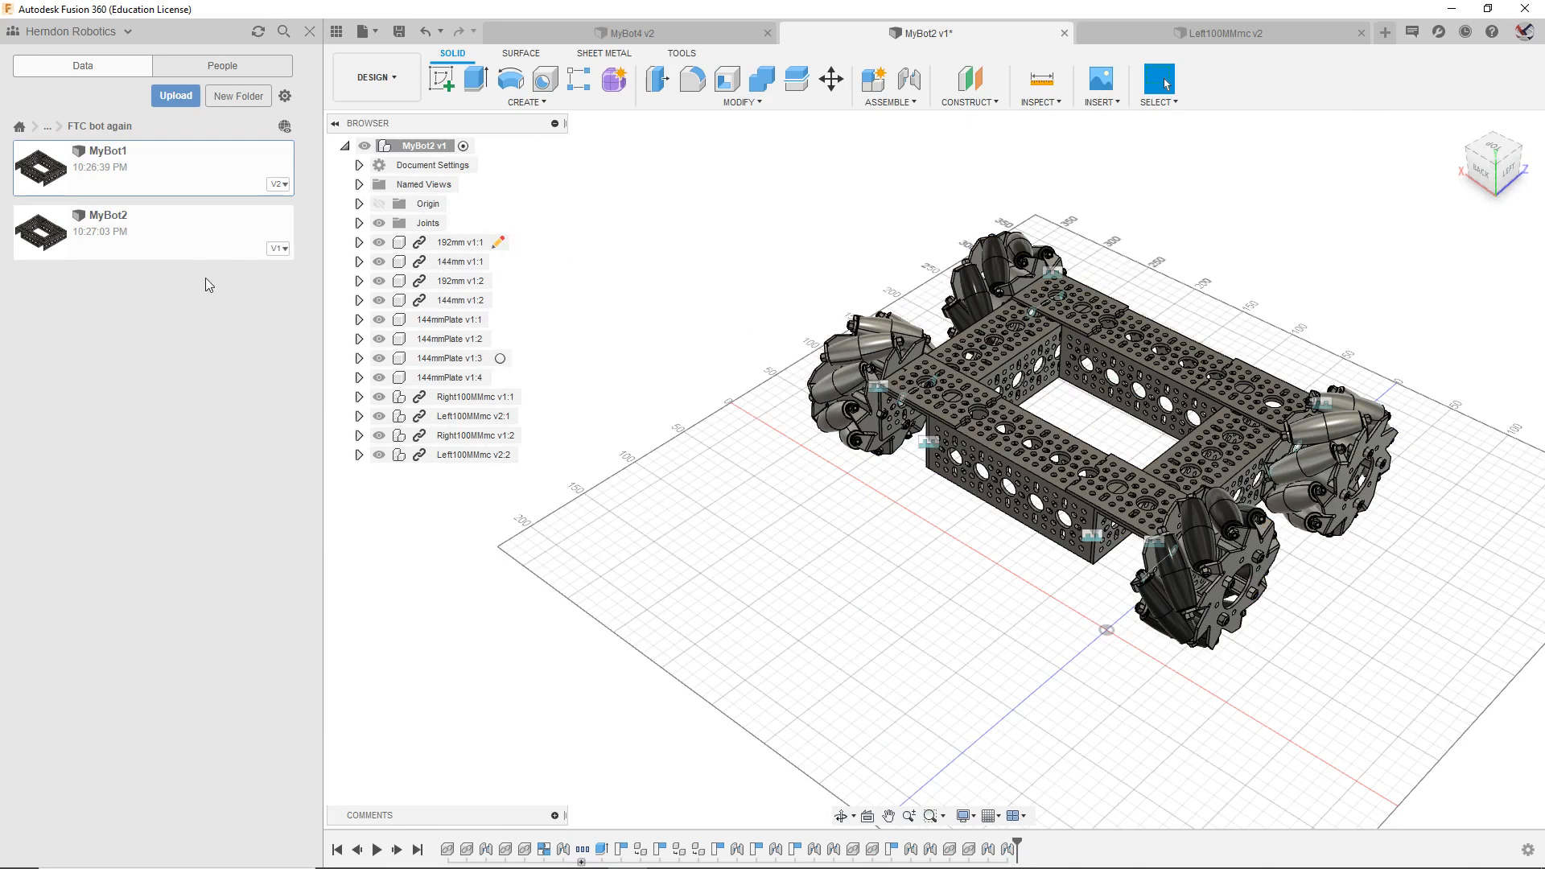
left_click(399, 32)
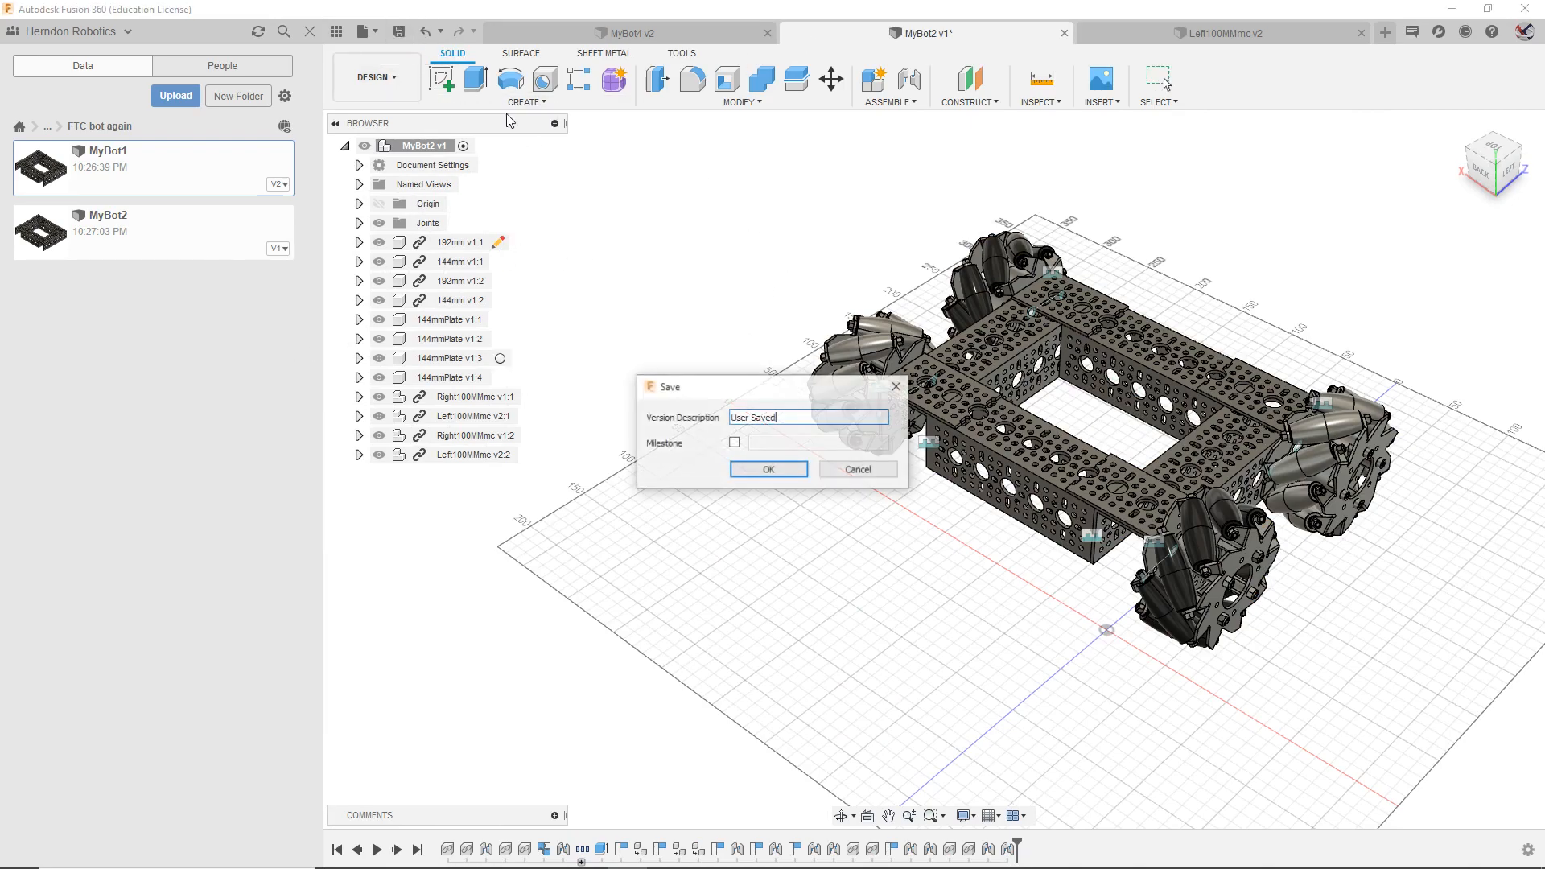
left_click(795, 470)
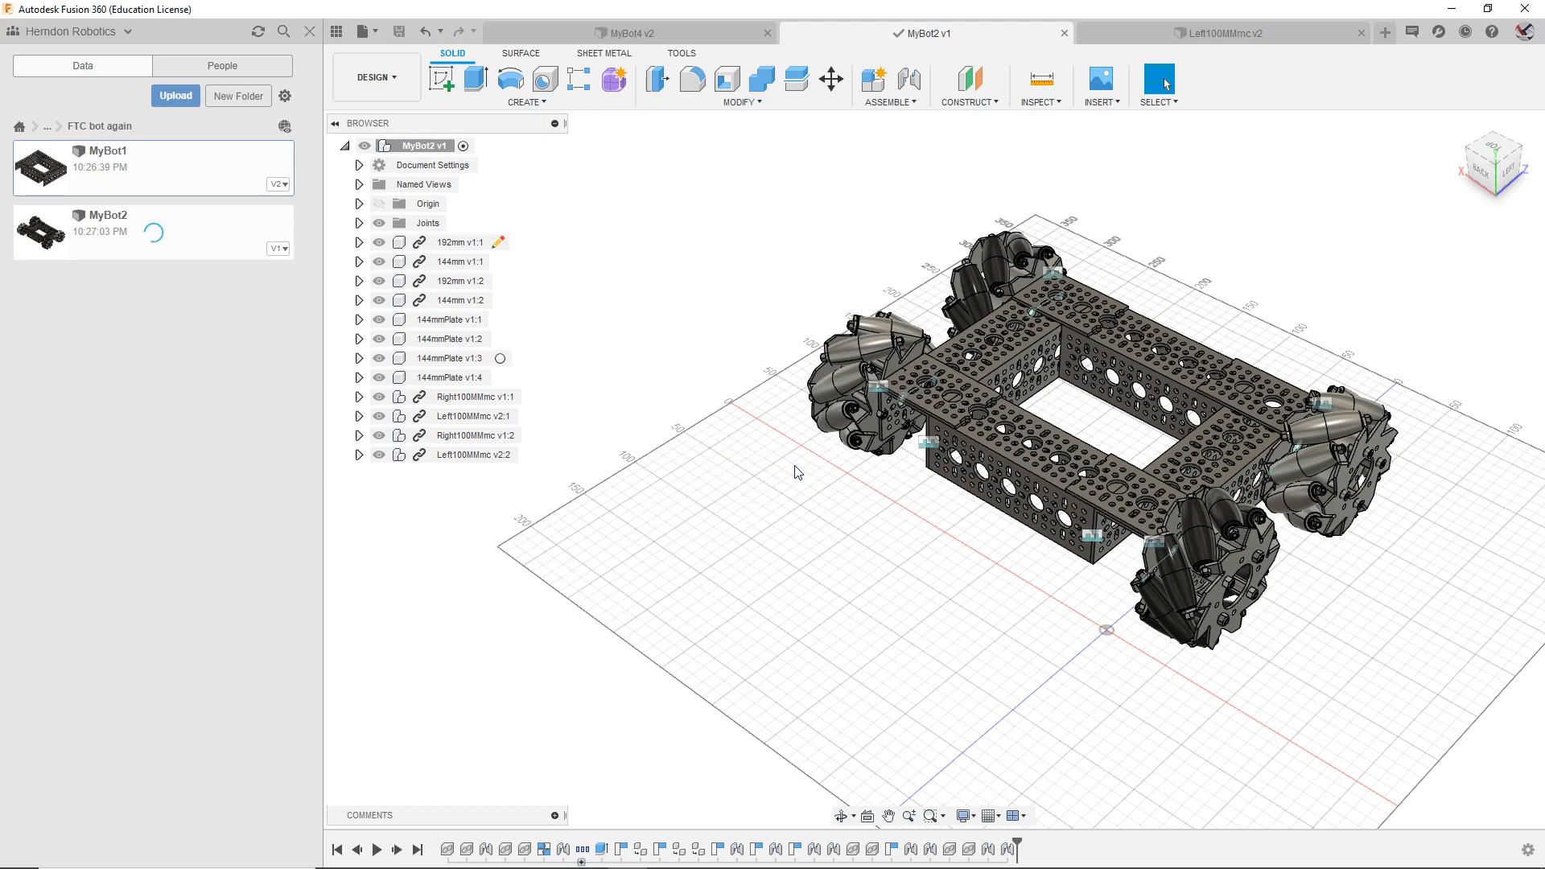
Step: Copy MyBot1 and MyBot2 into the second student's FTC Bot folder under Student's Work in the Tutorial project
left_click(239, 214)
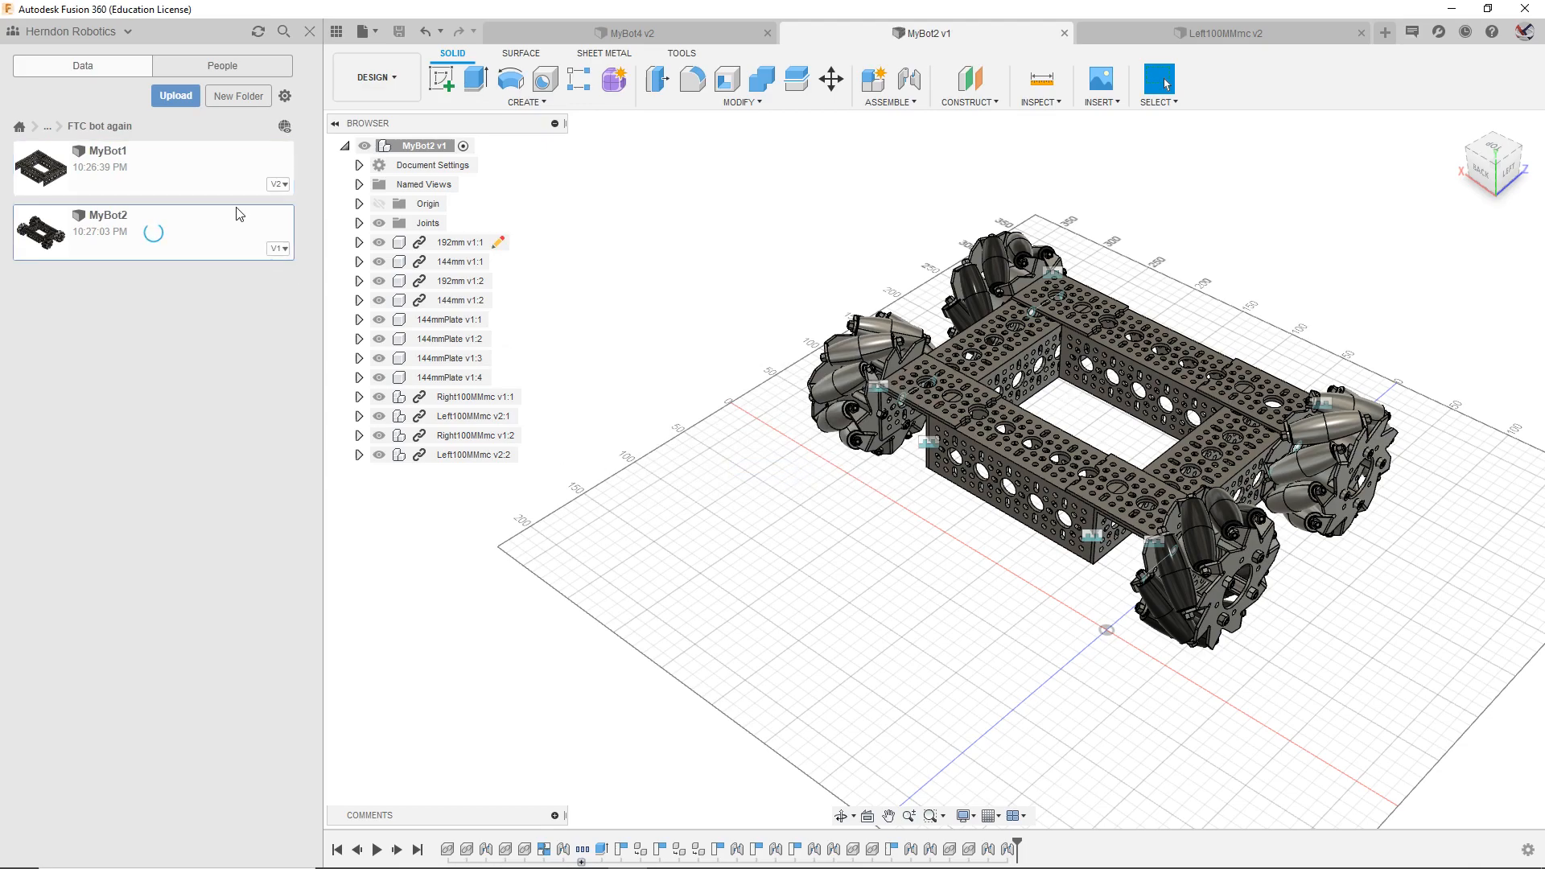
left_click(190, 157)
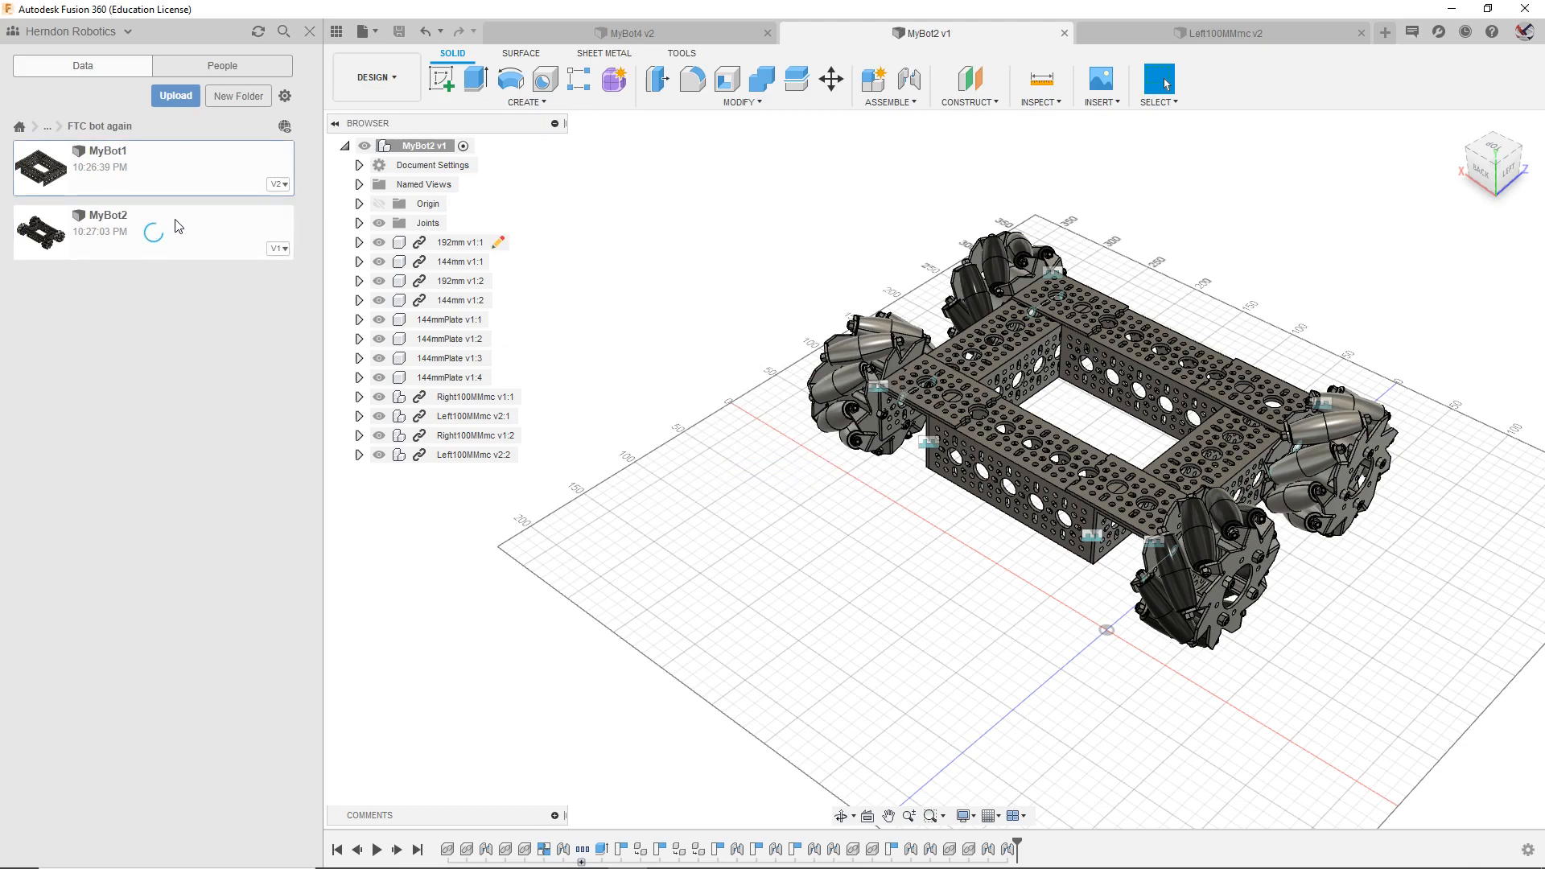
right_click(184, 235)
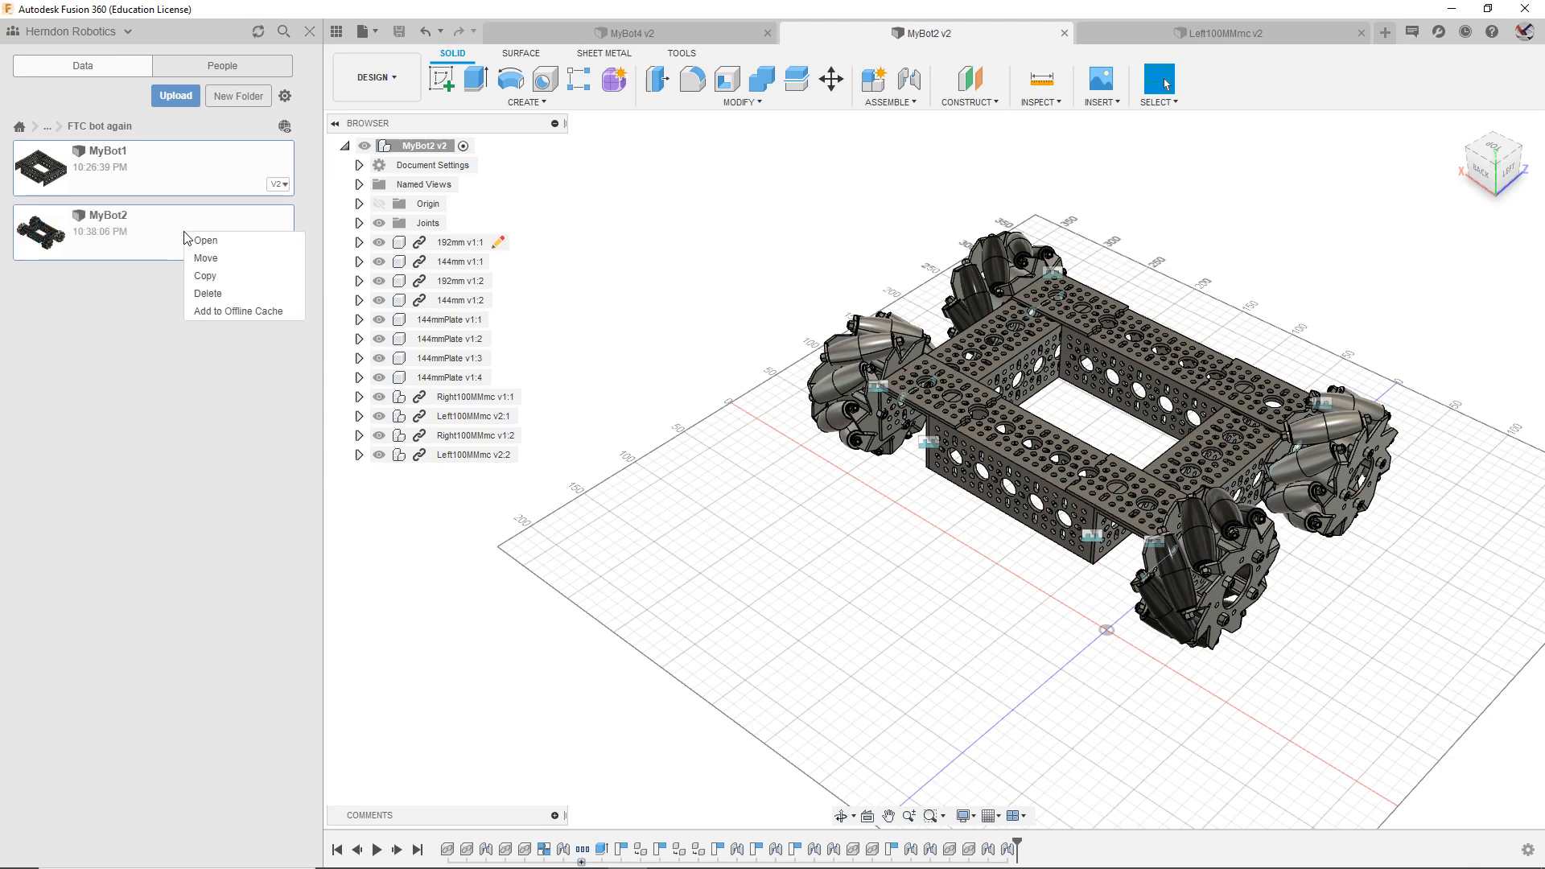
left_click(206, 276)
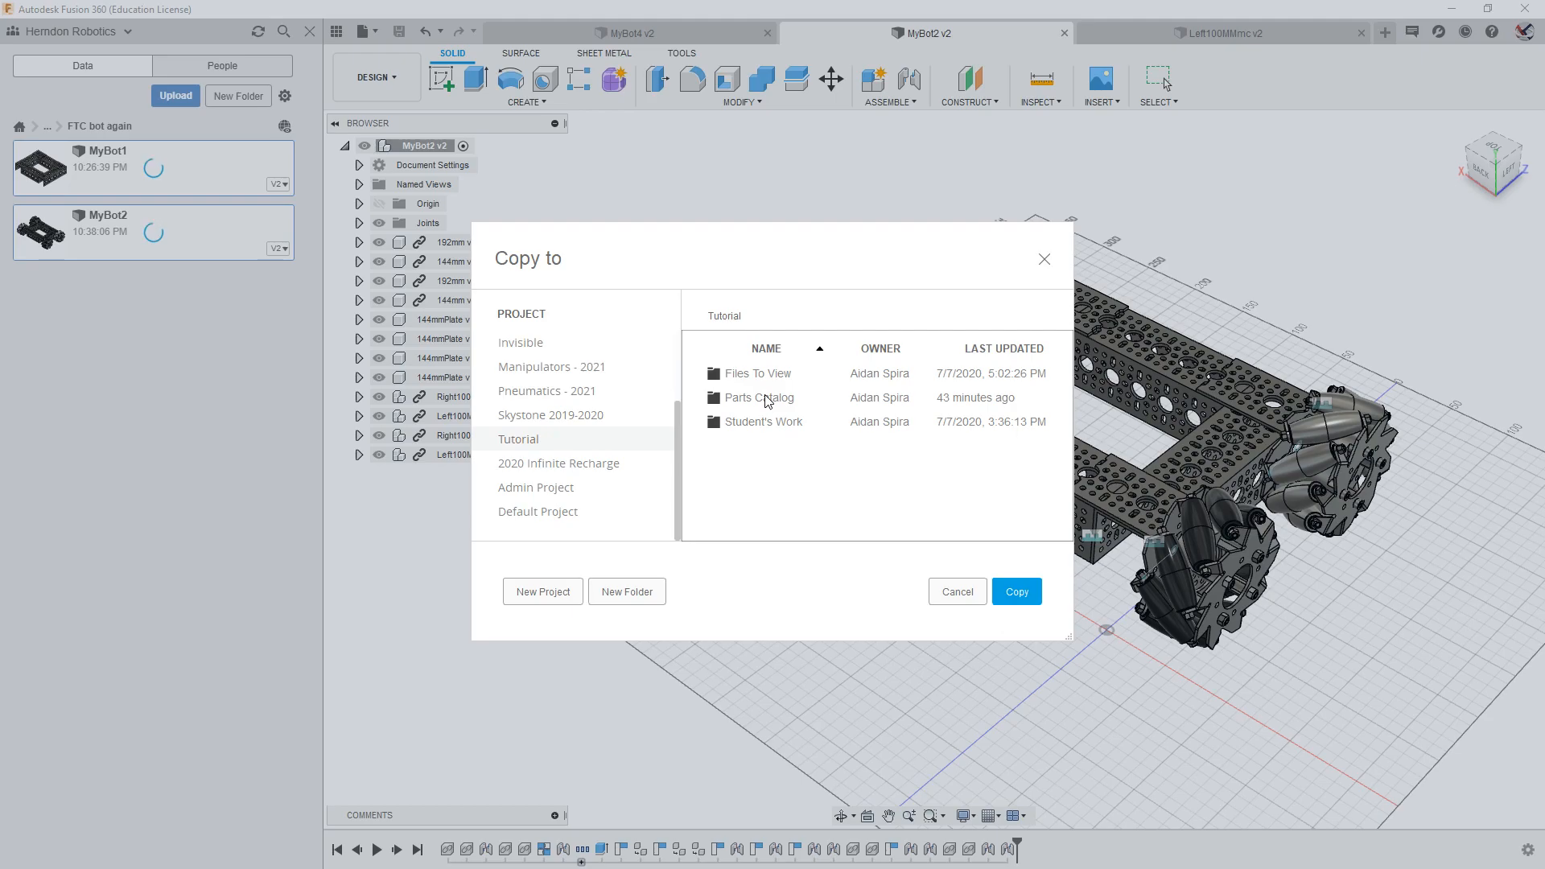
double_click(764, 419)
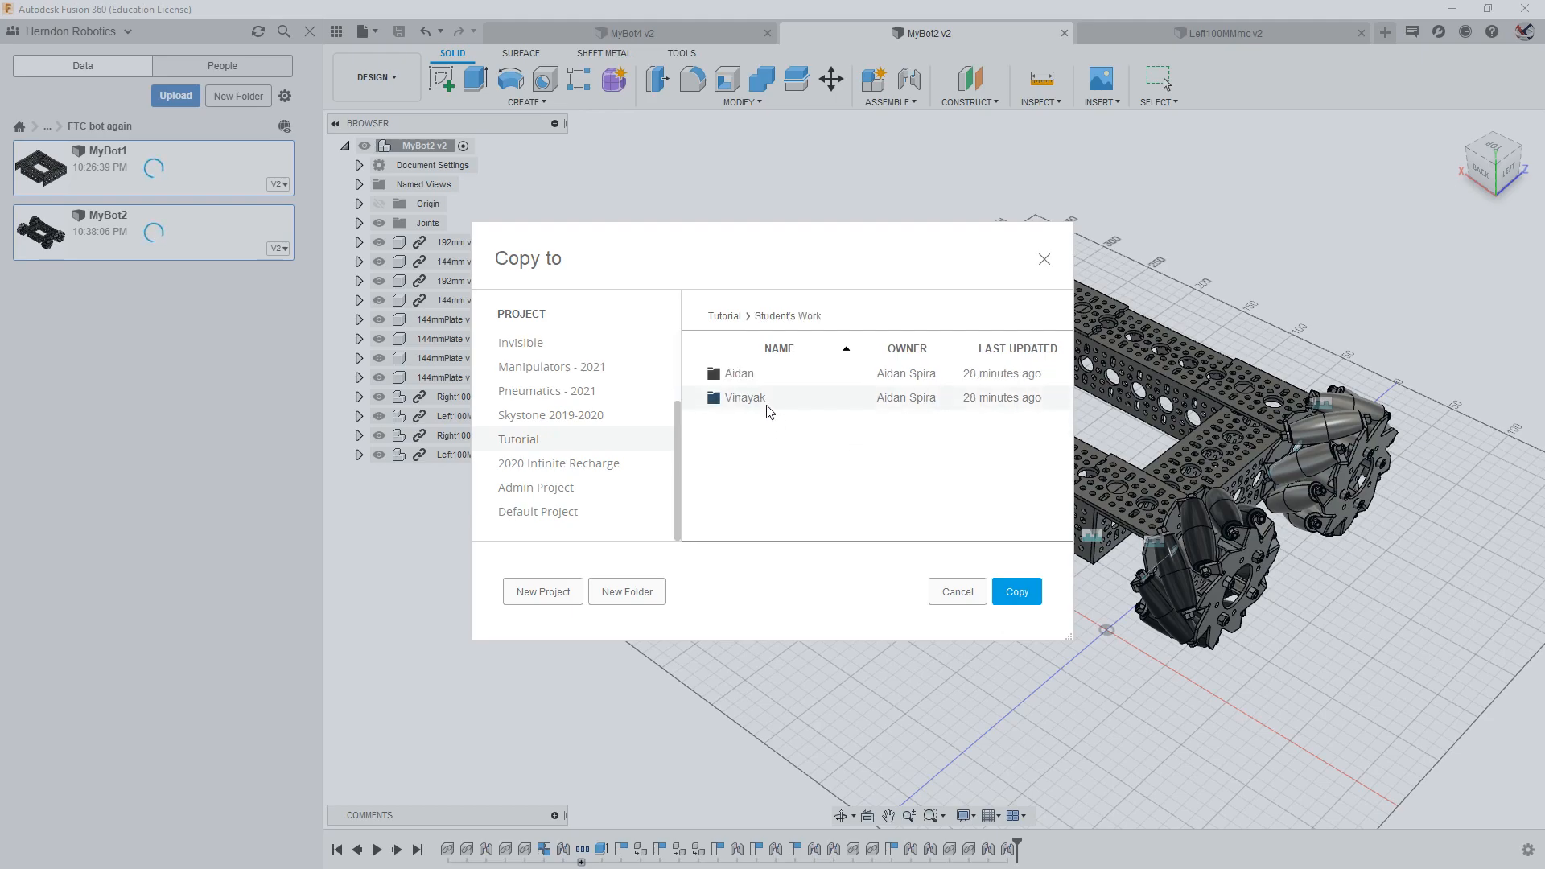
double_click(766, 403)
double_click(762, 375)
left_click(1014, 593)
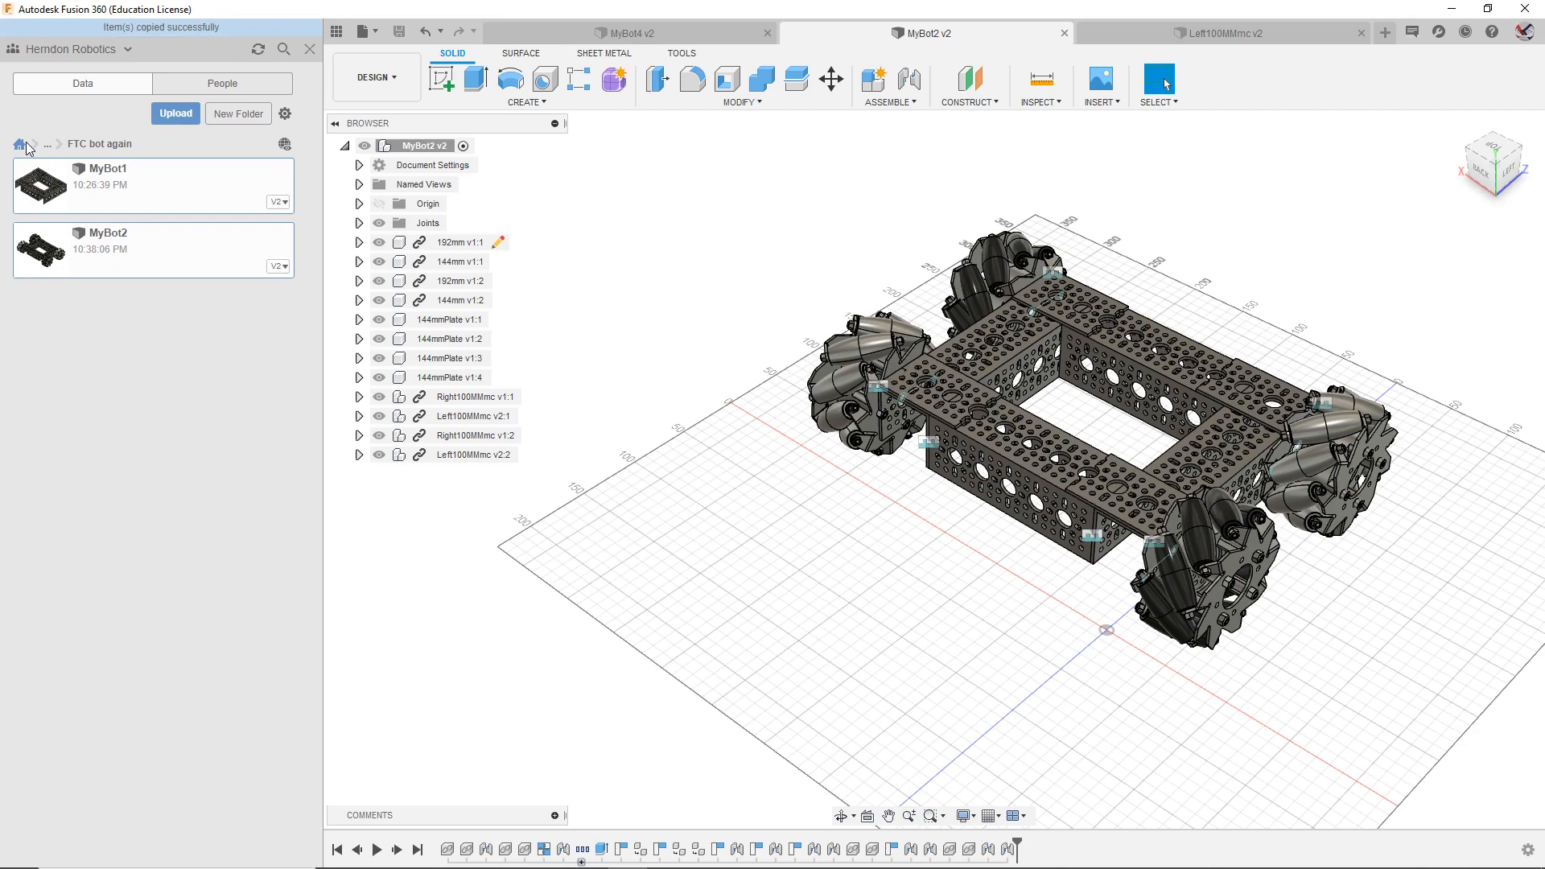
Step: Browse through Student's Work to the second student's FTC Bot folder to check the copied designs
left_click(41, 146)
mouse_move(46, 128)
left_click(50, 168)
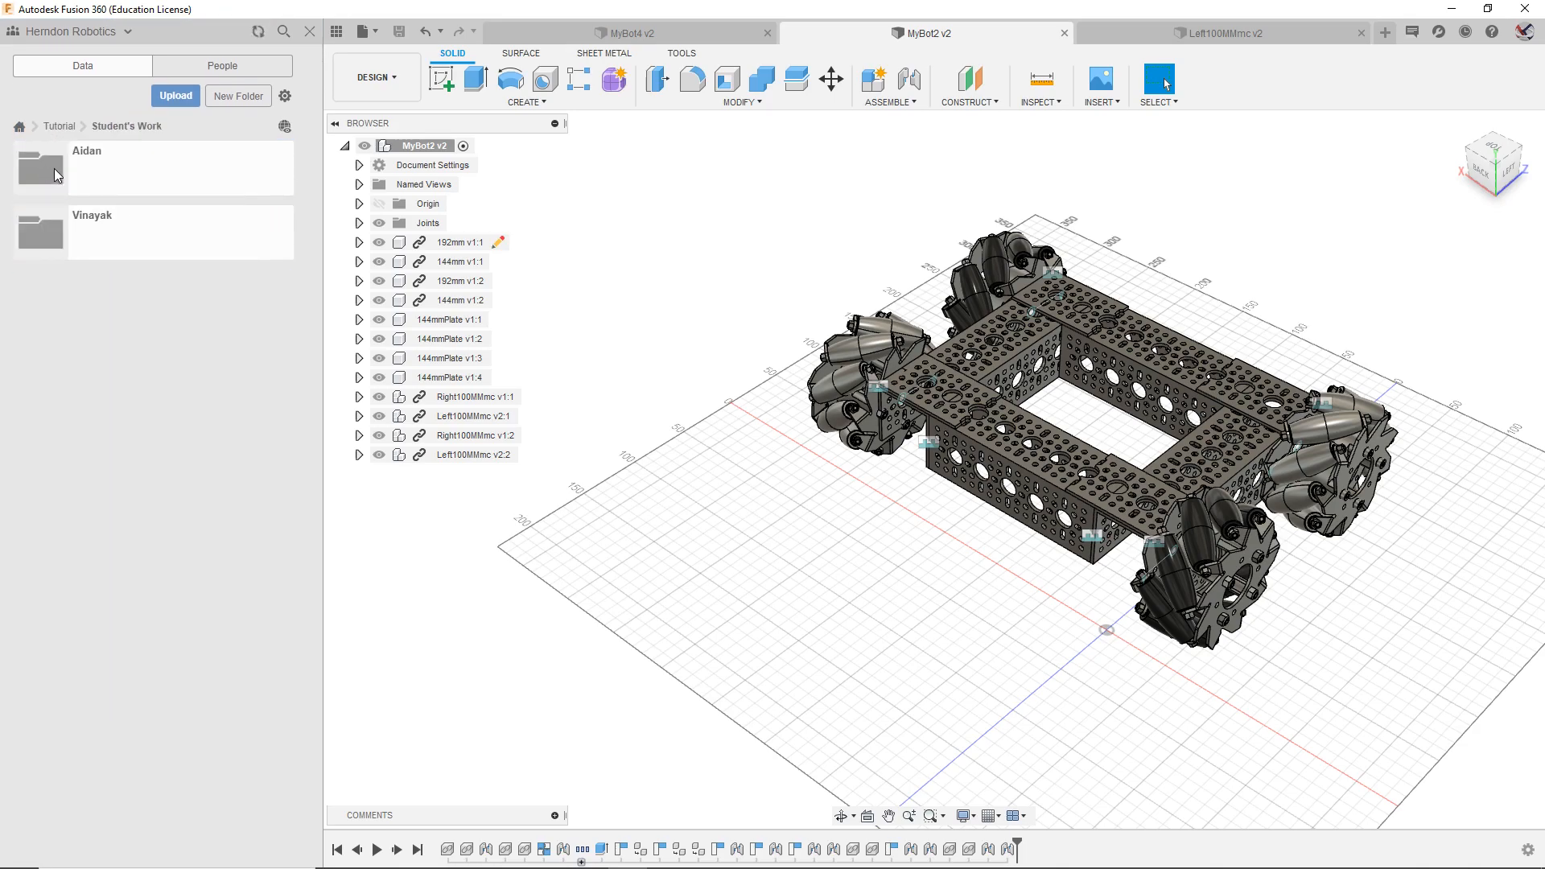
left_click(98, 217)
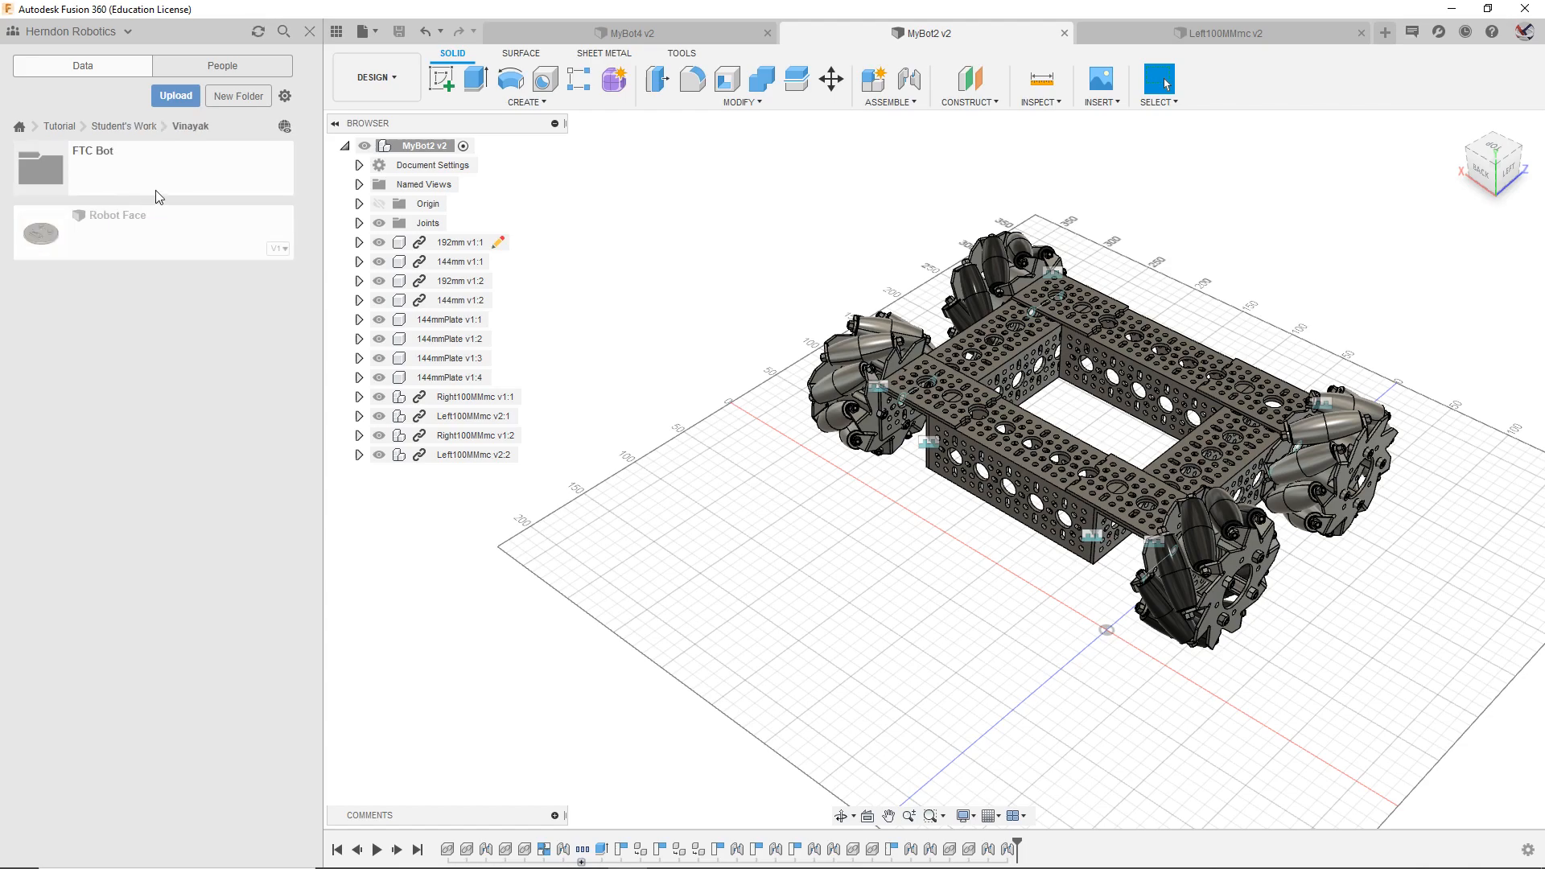
left_click(163, 171)
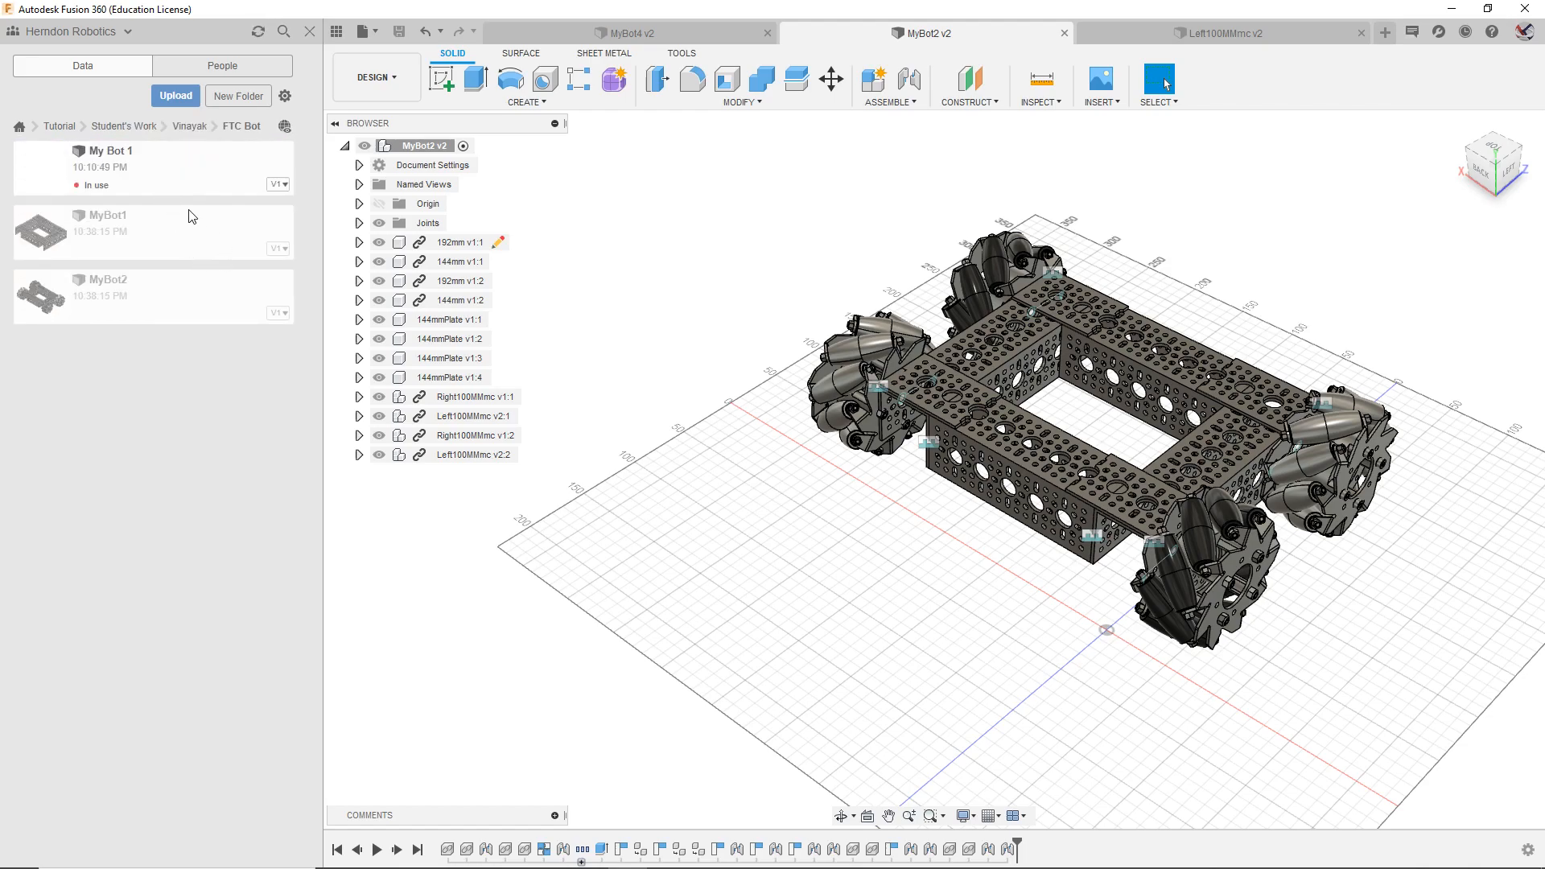
right_click(165, 163)
left_click(204, 436)
Step: Look through the open MyBot4 v2 and Left100MMmc v2 designs and return to MyBot2 v2
left_click(682, 18)
left_click(893, 30)
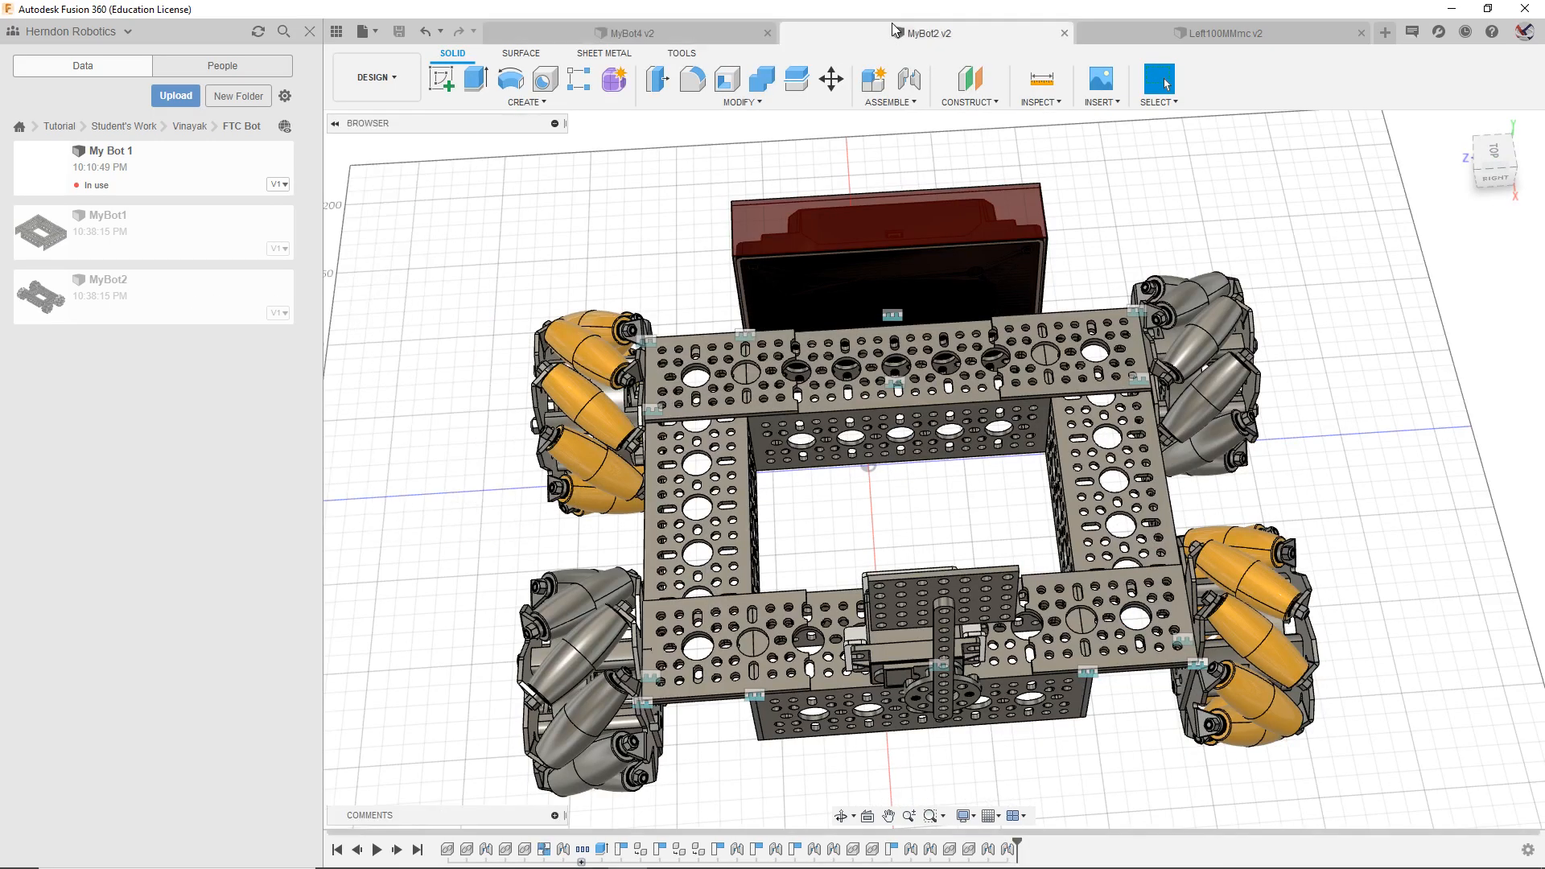
left_click(1086, 33)
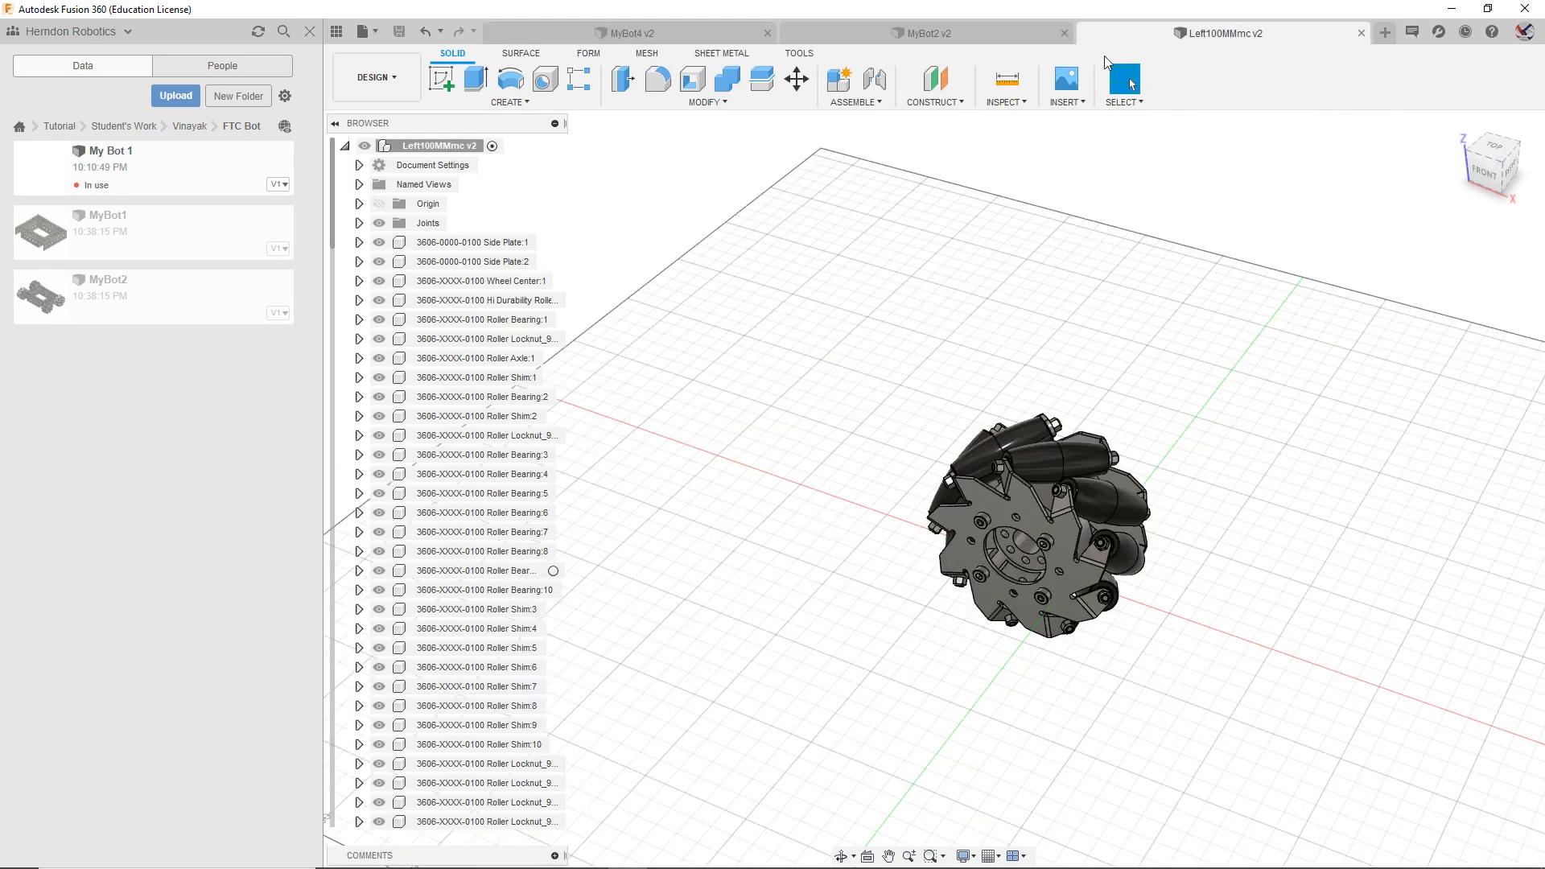
left_click(950, 32)
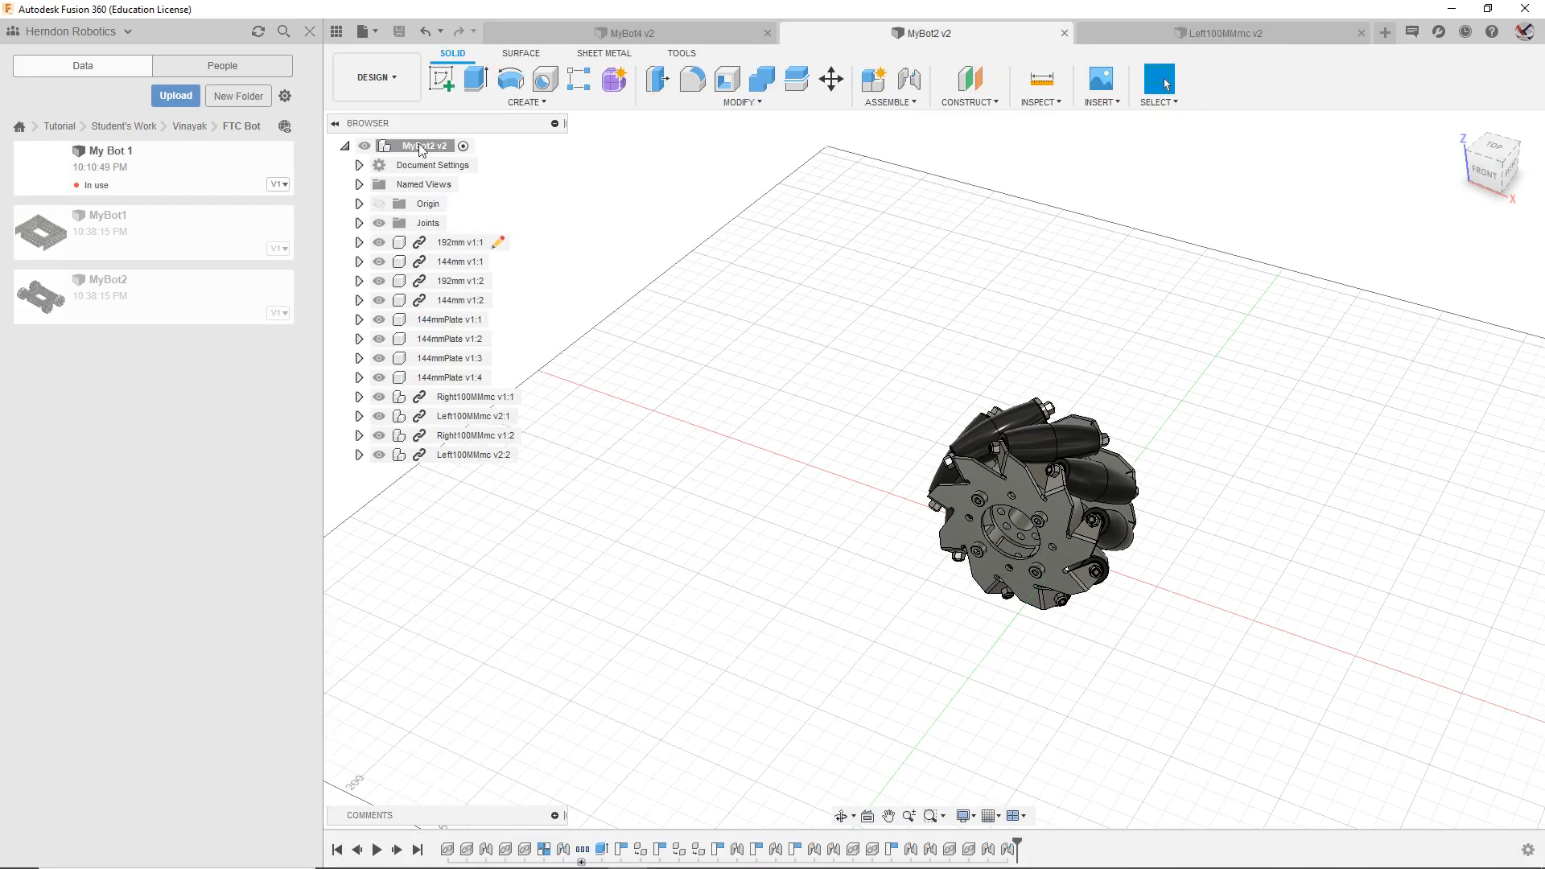
Step: Open the Right100MMmc wheel from the Tutorial project's Parts Catalog and close the Left100MMmc v2 design
left_click(193, 127)
left_click(122, 128)
left_click(71, 129)
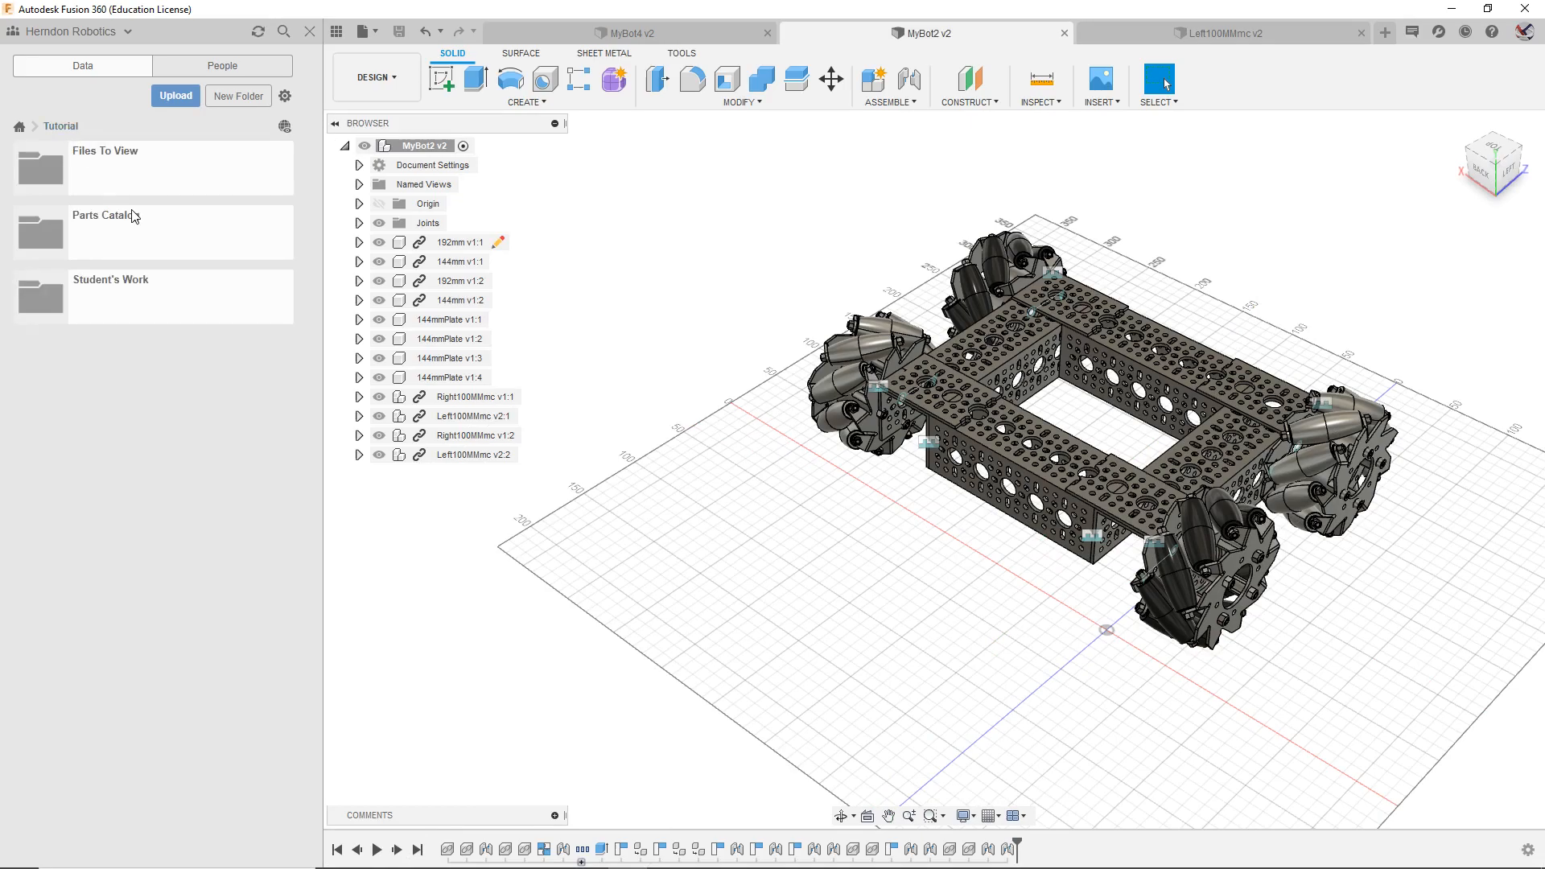
left_click(132, 240)
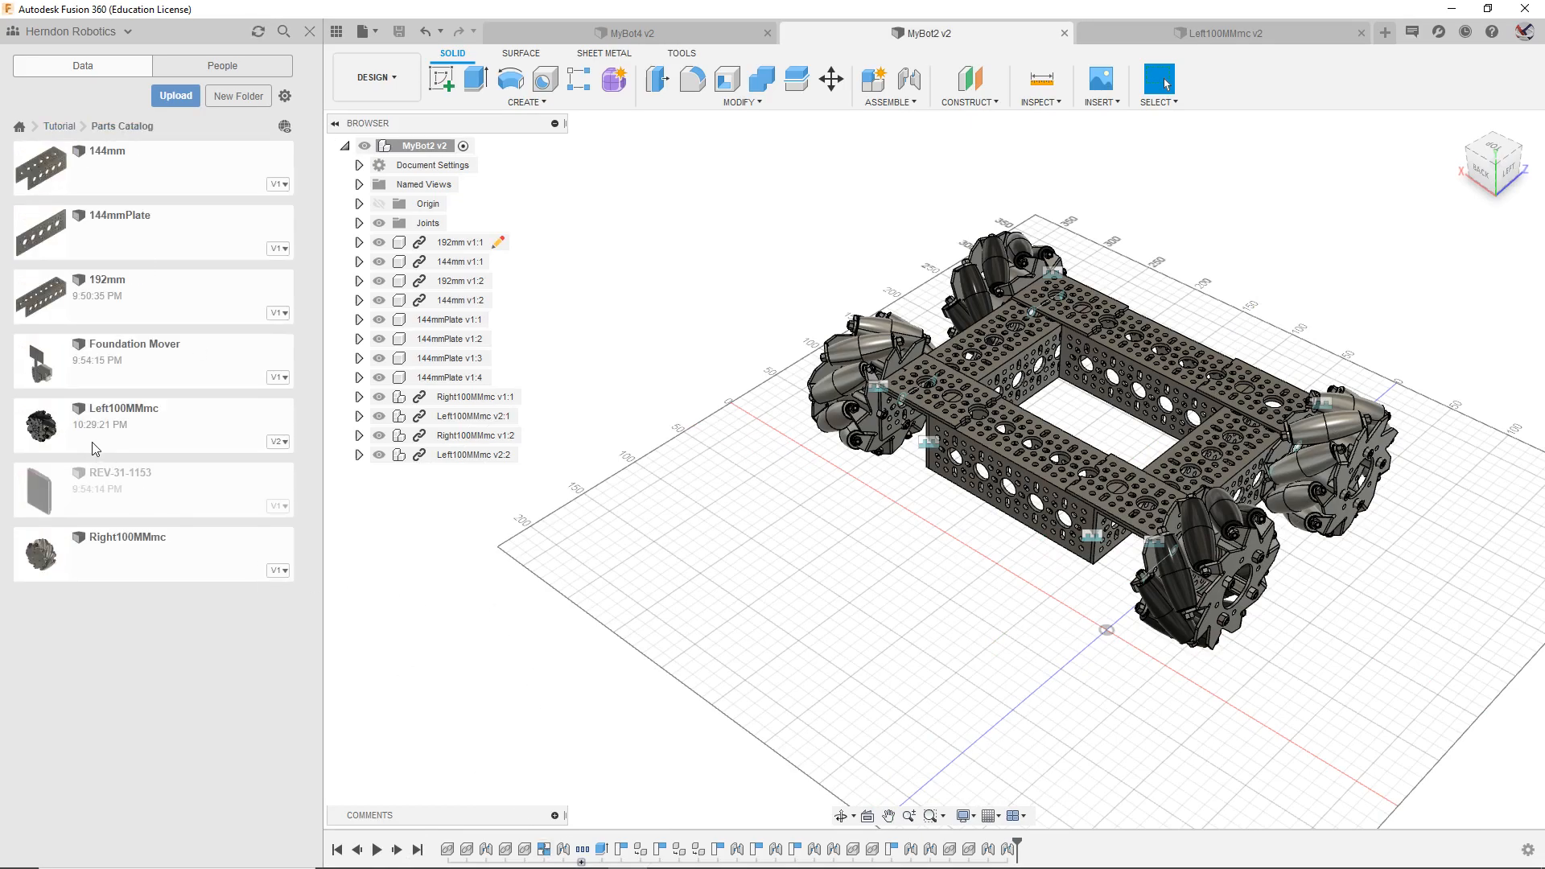
double_click(138, 569)
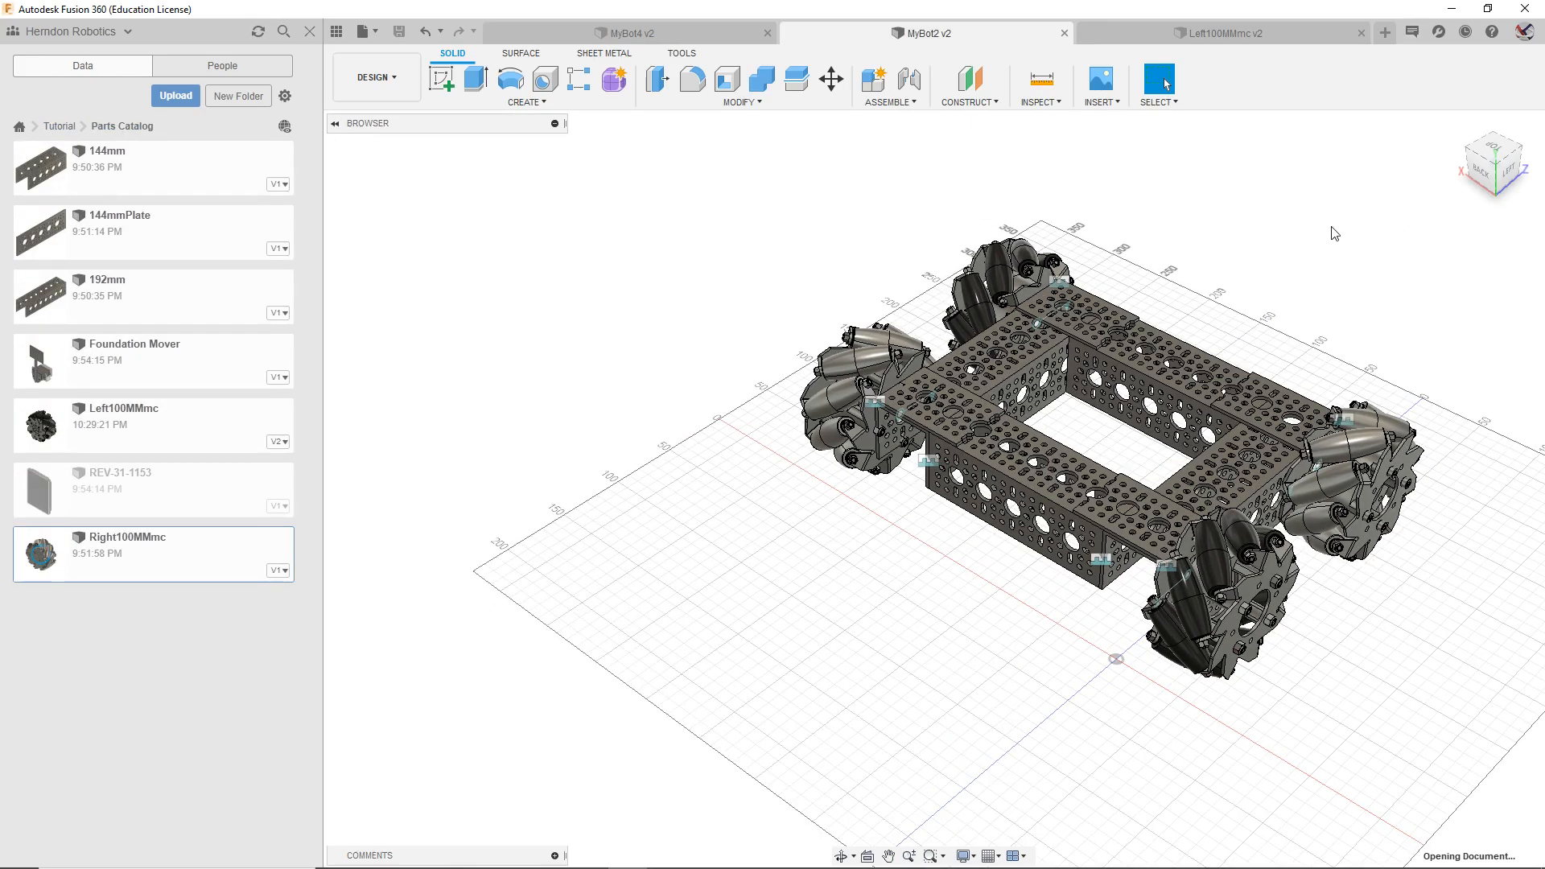
left_click(1100, 36)
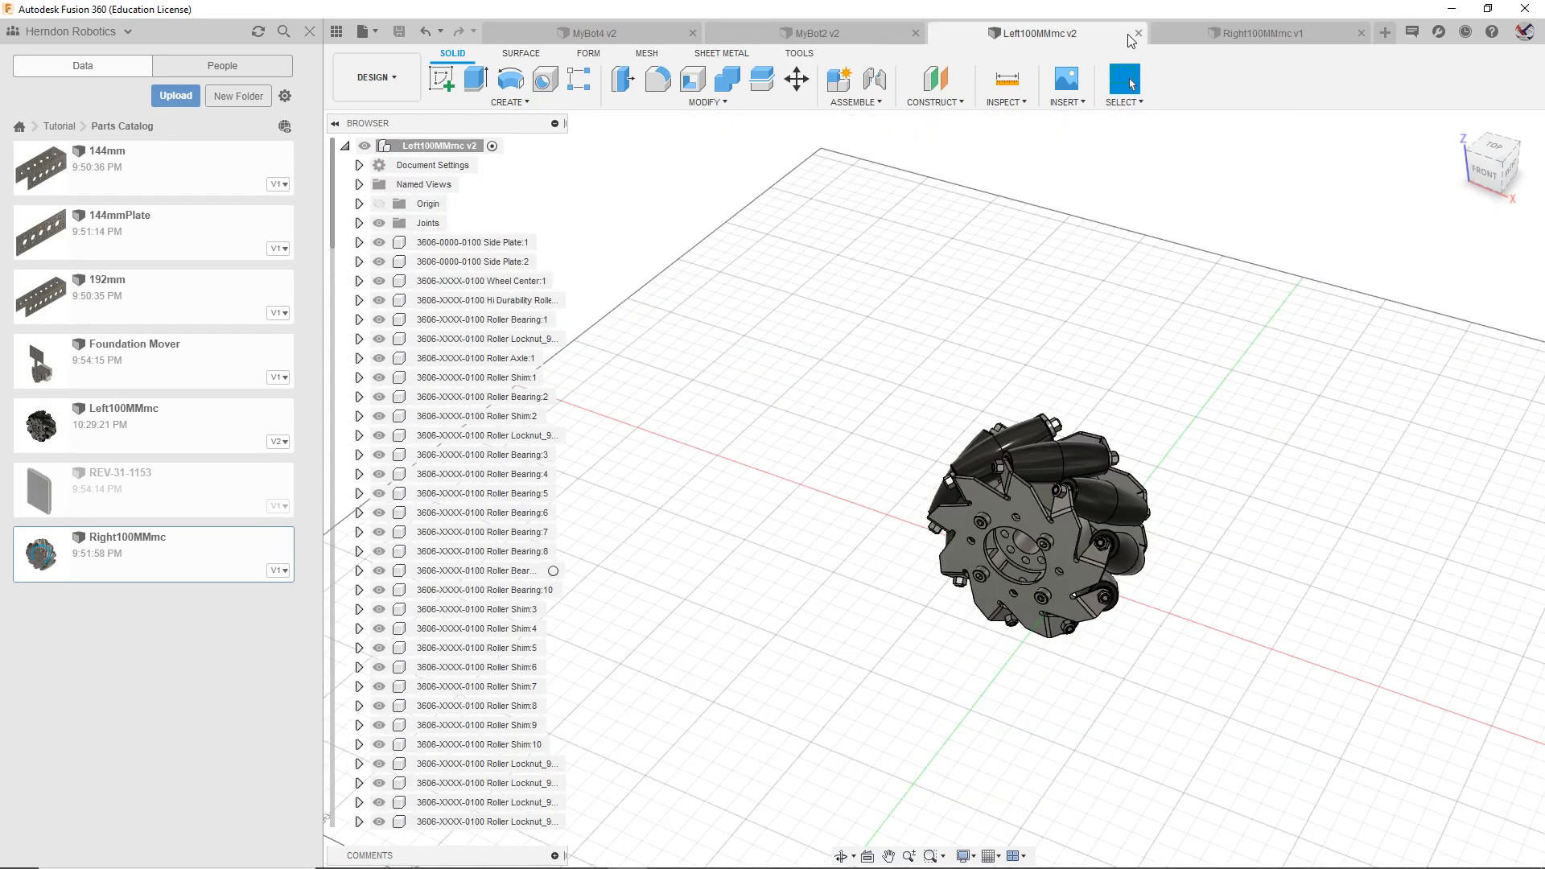
left_click(1139, 33)
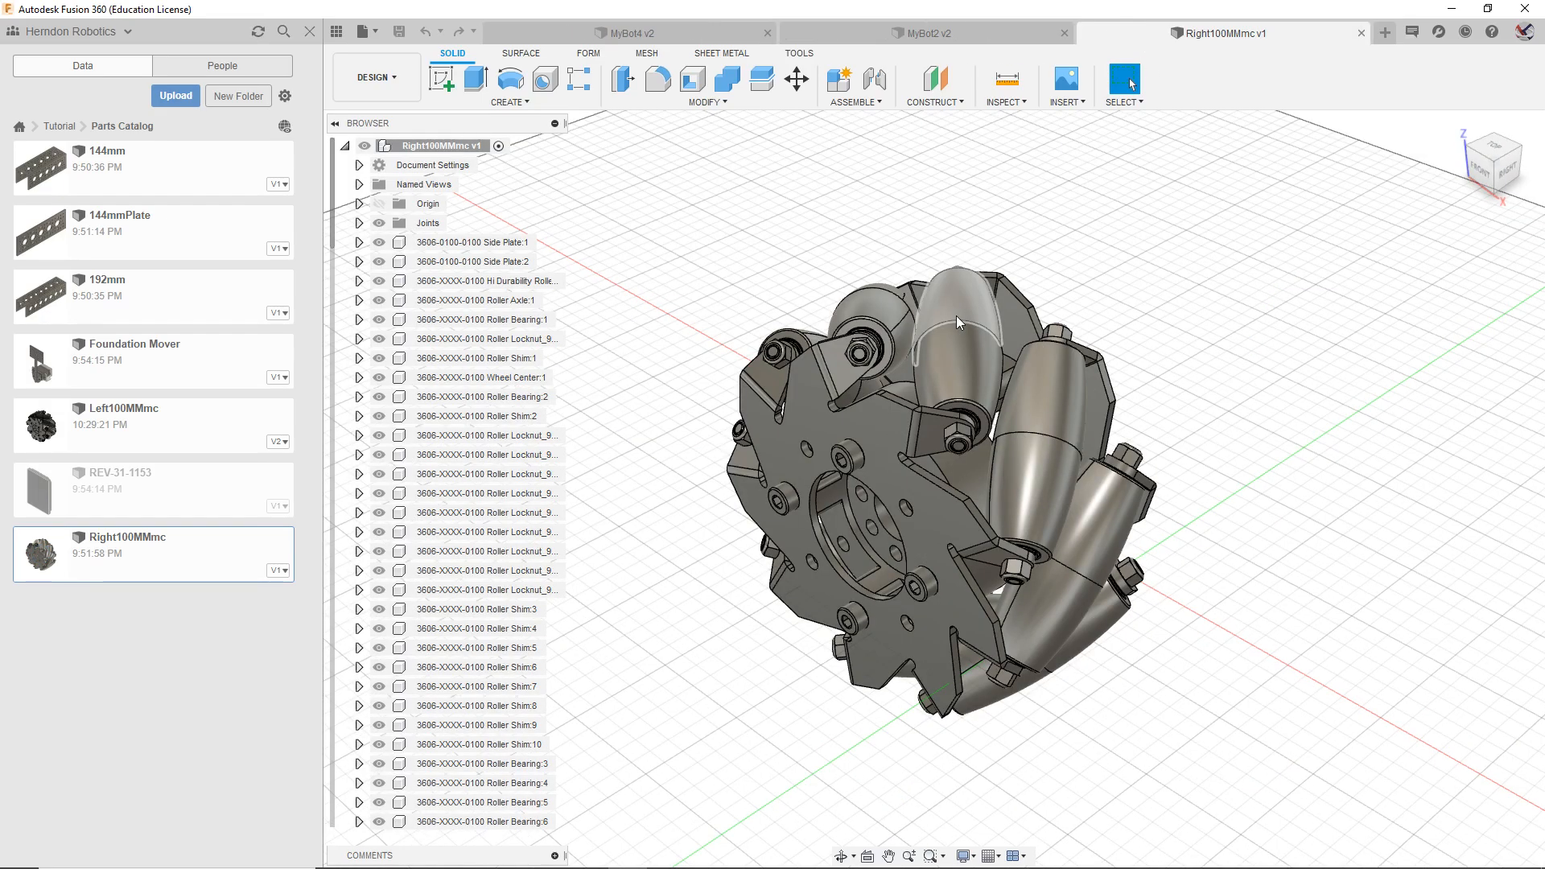
Step: Select all the rollers around the Right100MMmc mecanum wheel together
left_click(944, 335)
left_click(895, 326, "ctrl")
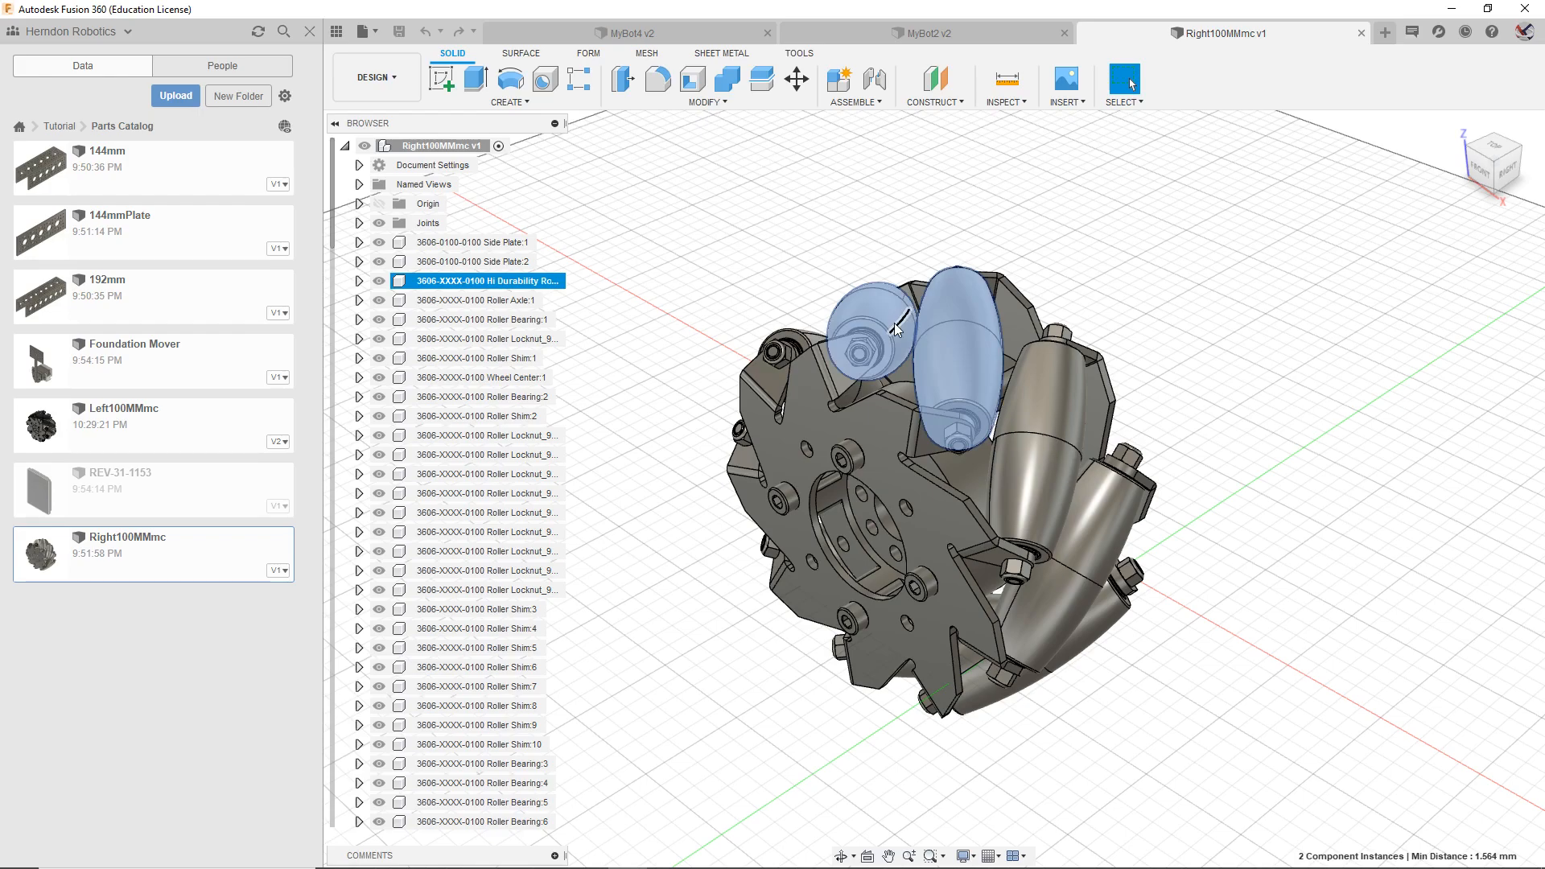
left_click(1035, 408, "ctrl")
left_click(1079, 585, "ctrl")
mouse_move(1490, 170)
left_mouse_down()
mouse_move(1530, 148)
mouse_move(1512, 185)
left_mouse_up()
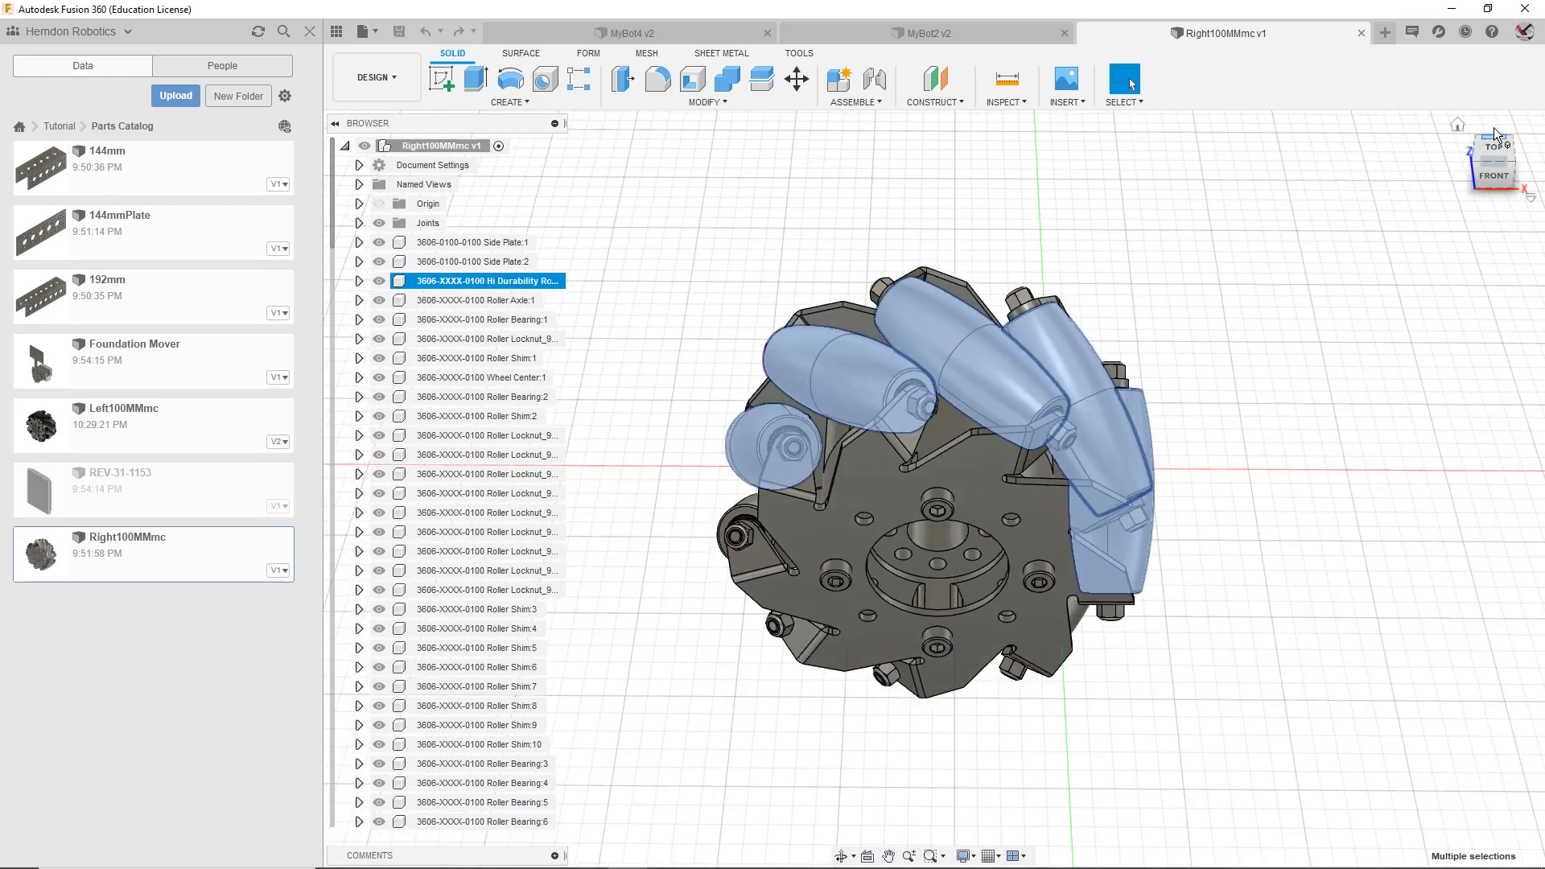
left_click(1493, 129)
left_click(886, 543, "ctrl")
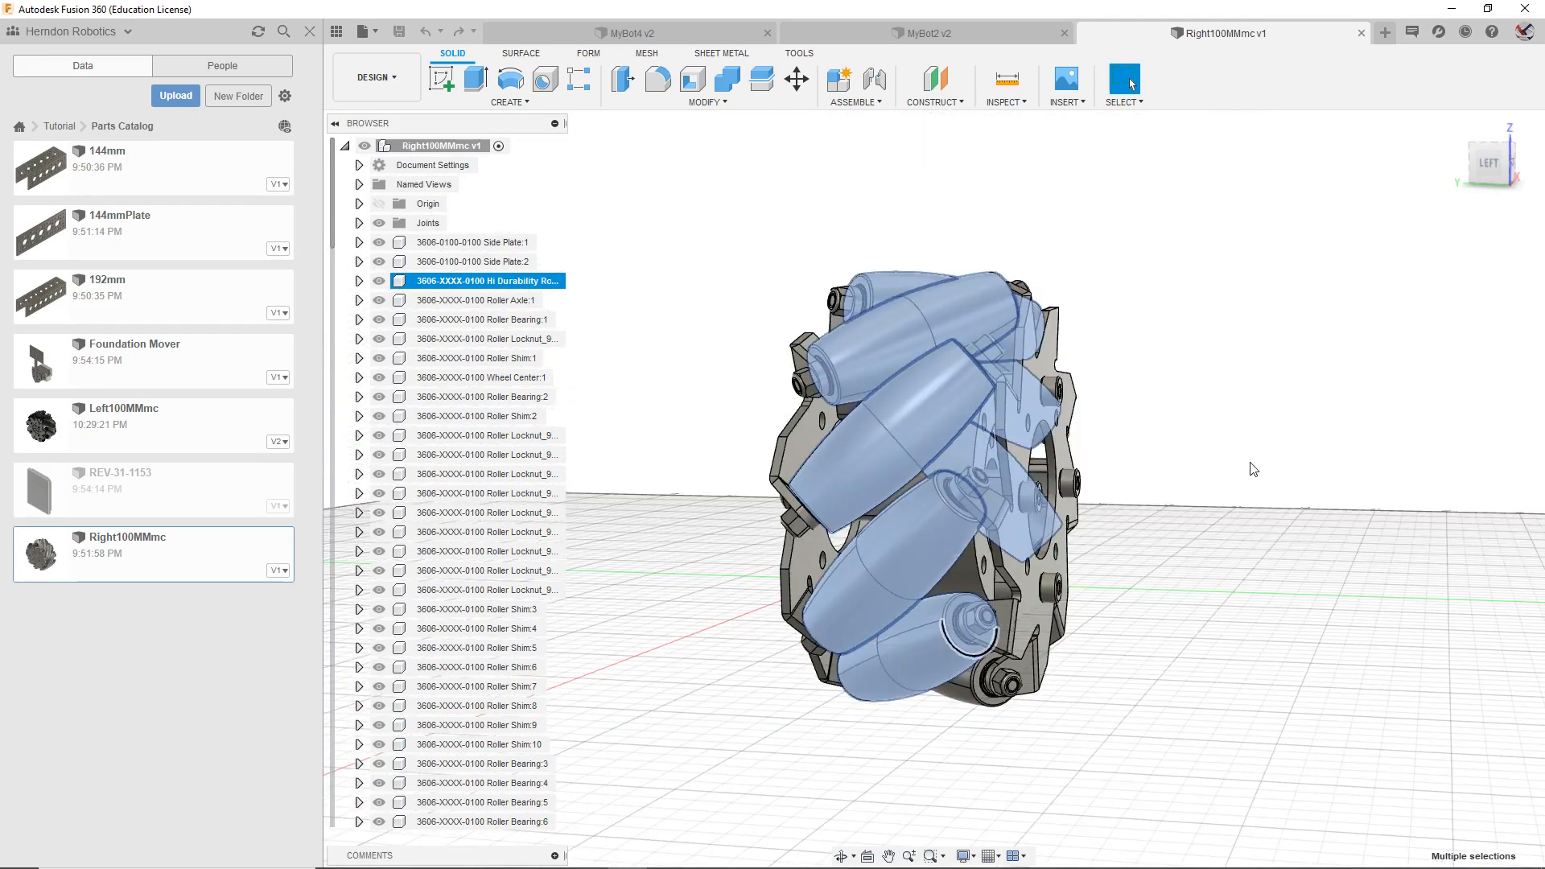
mouse_move(1472, 172)
left_mouse_down()
mouse_move(1487, 164)
mouse_move(1348, 356)
left_mouse_up()
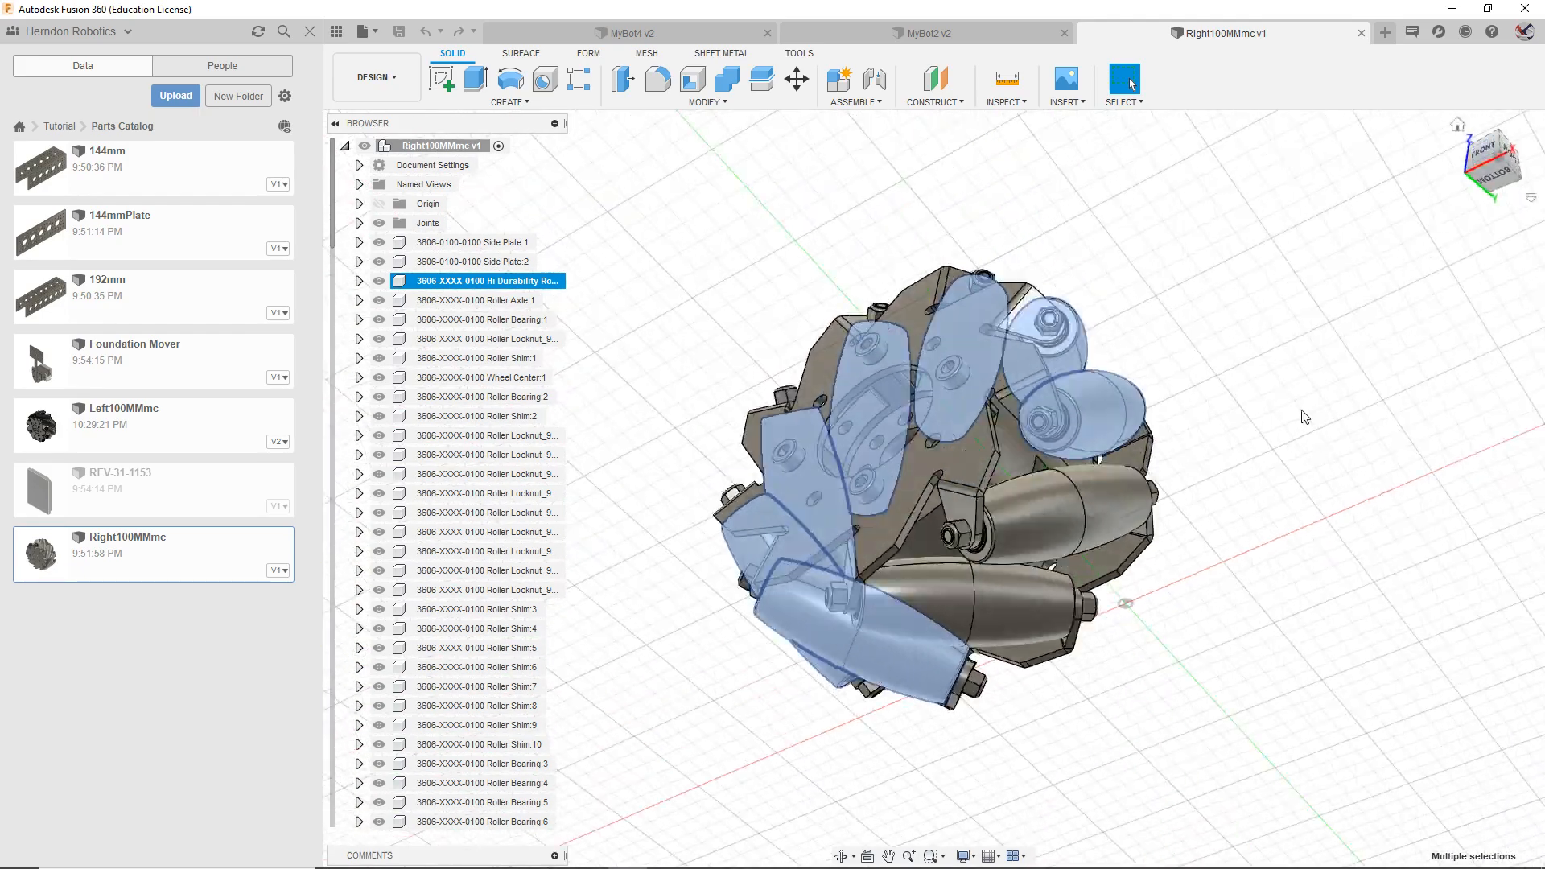
left_click(1005, 599, "ctrl")
left_click(1056, 528, "ctrl")
mouse_move(1471, 193)
left_mouse_down()
mouse_move(1534, 227)
mouse_move(1477, 166)
left_mouse_up()
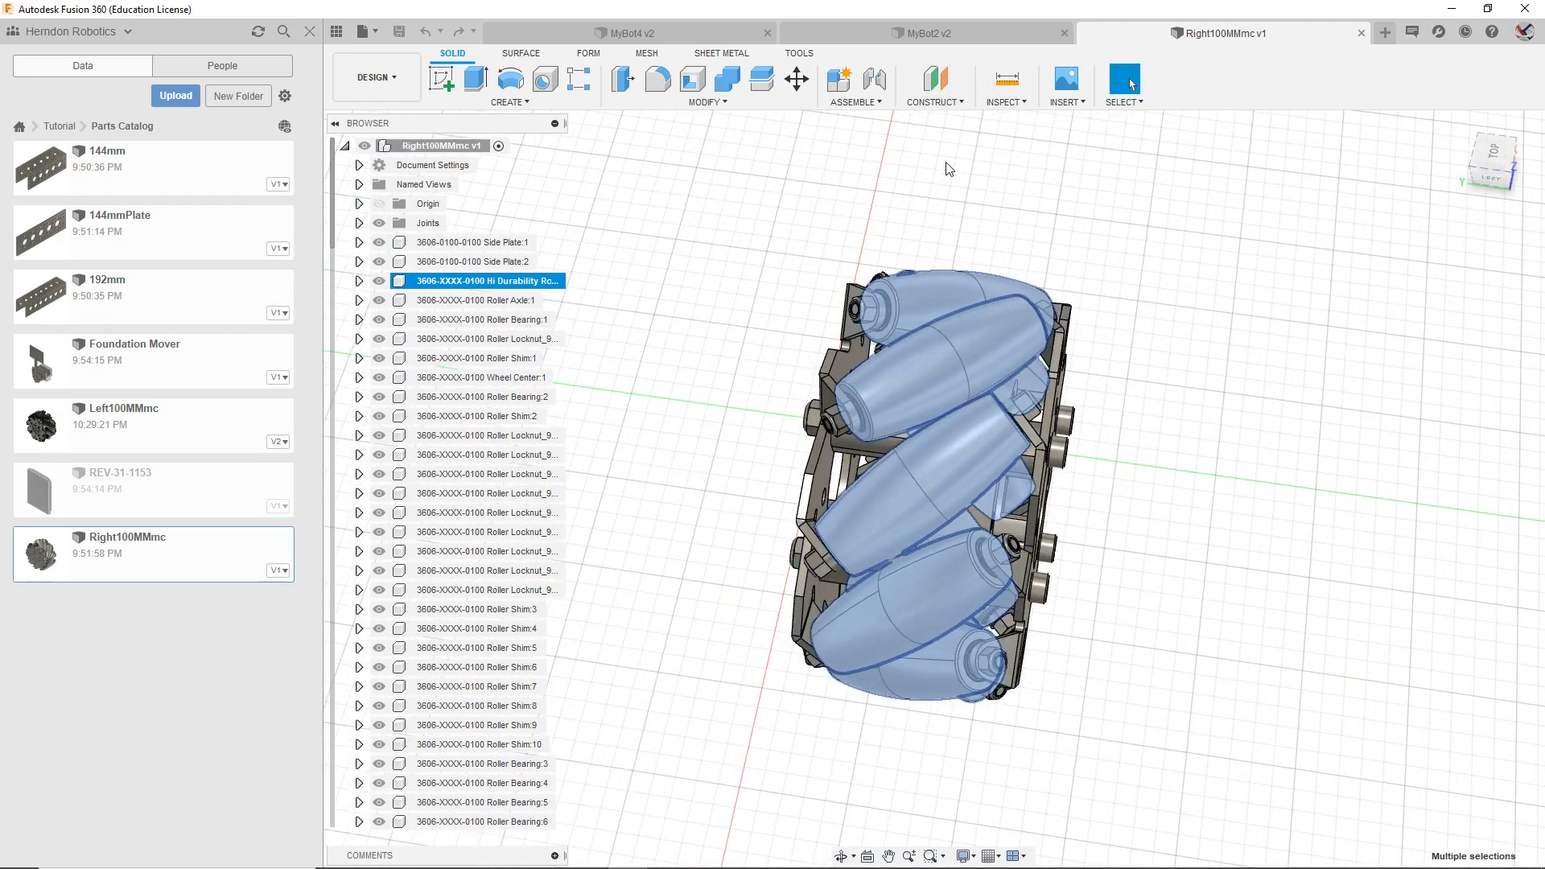
Step: Apply the Plastic - Matte (Red) appearance to the selected wheel rollers as bodies/components
key("a")
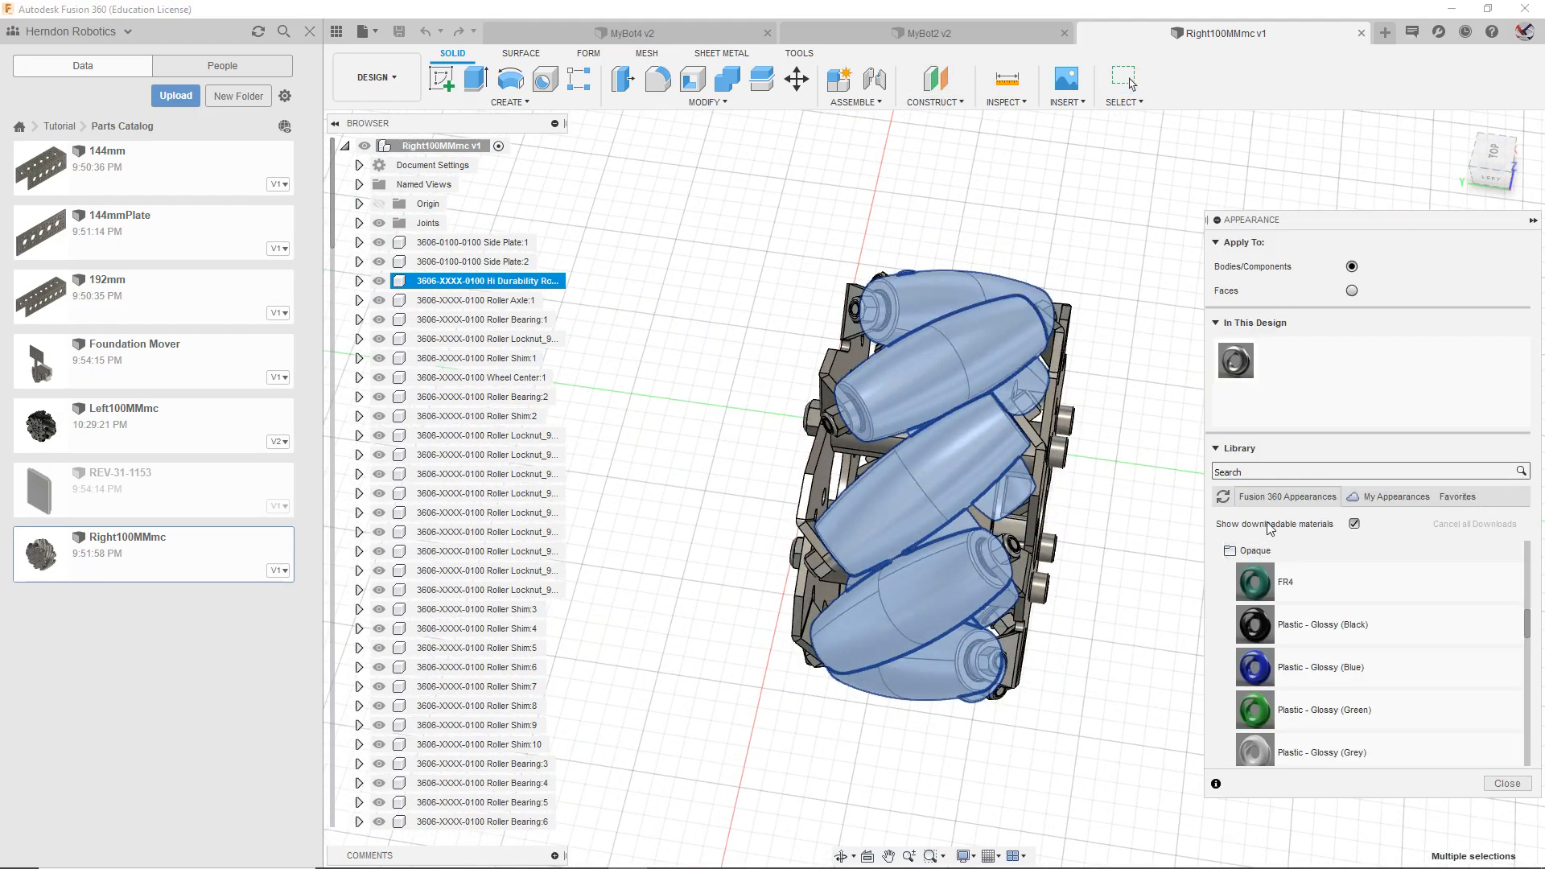
scroll(1385, 654, "down", 2)
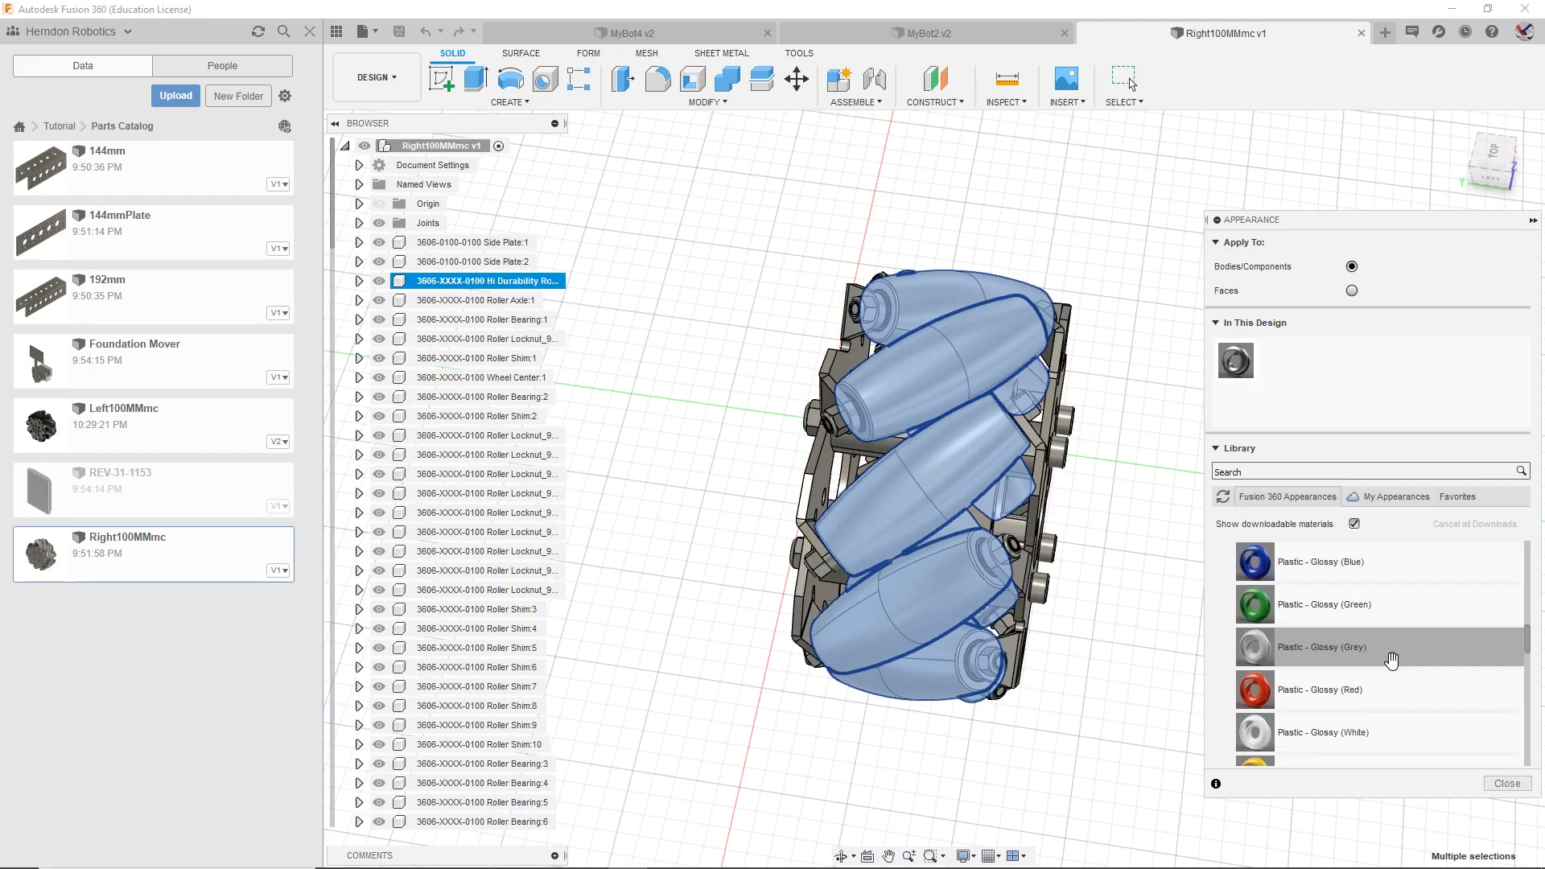
scroll(1386, 655, "up", 12)
scroll(1372, 684, "down", 3)
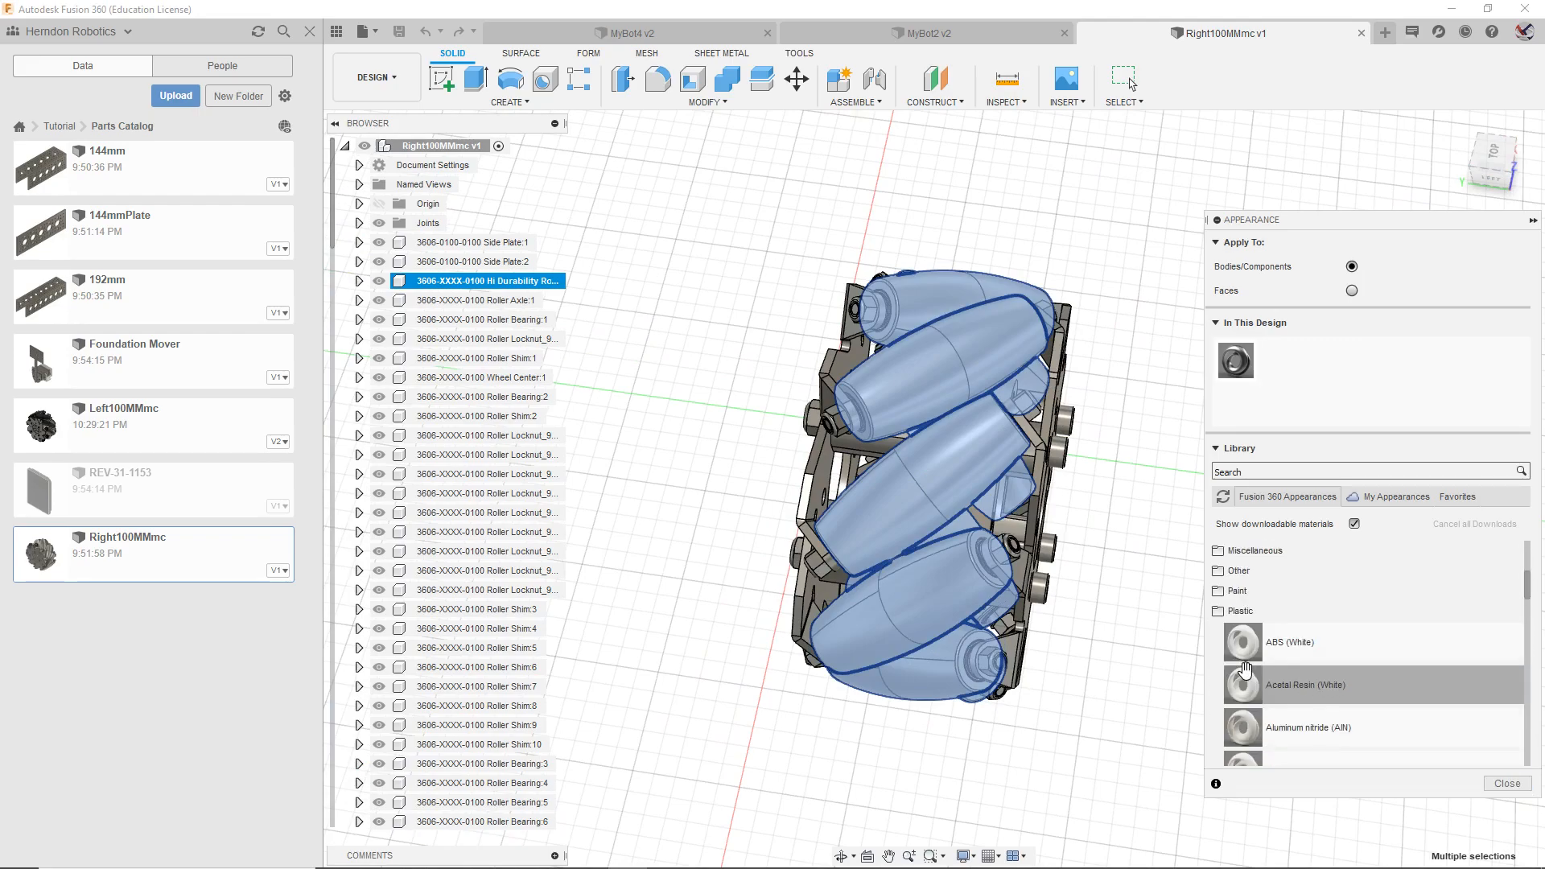
left_click(1238, 612)
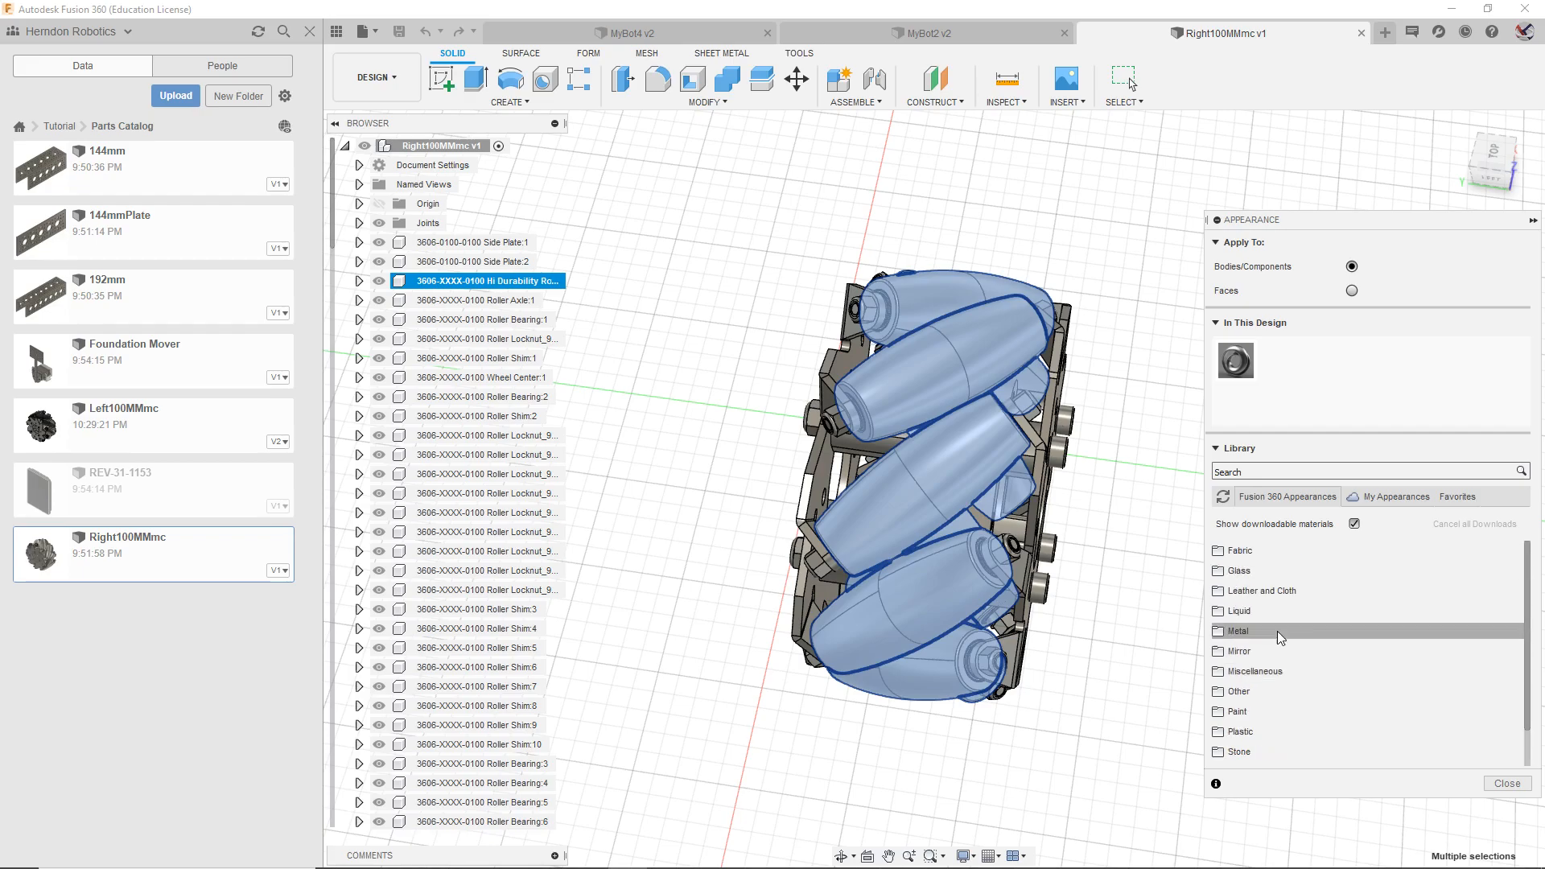
left_click(1276, 691)
scroll(1303, 676, "down", 4)
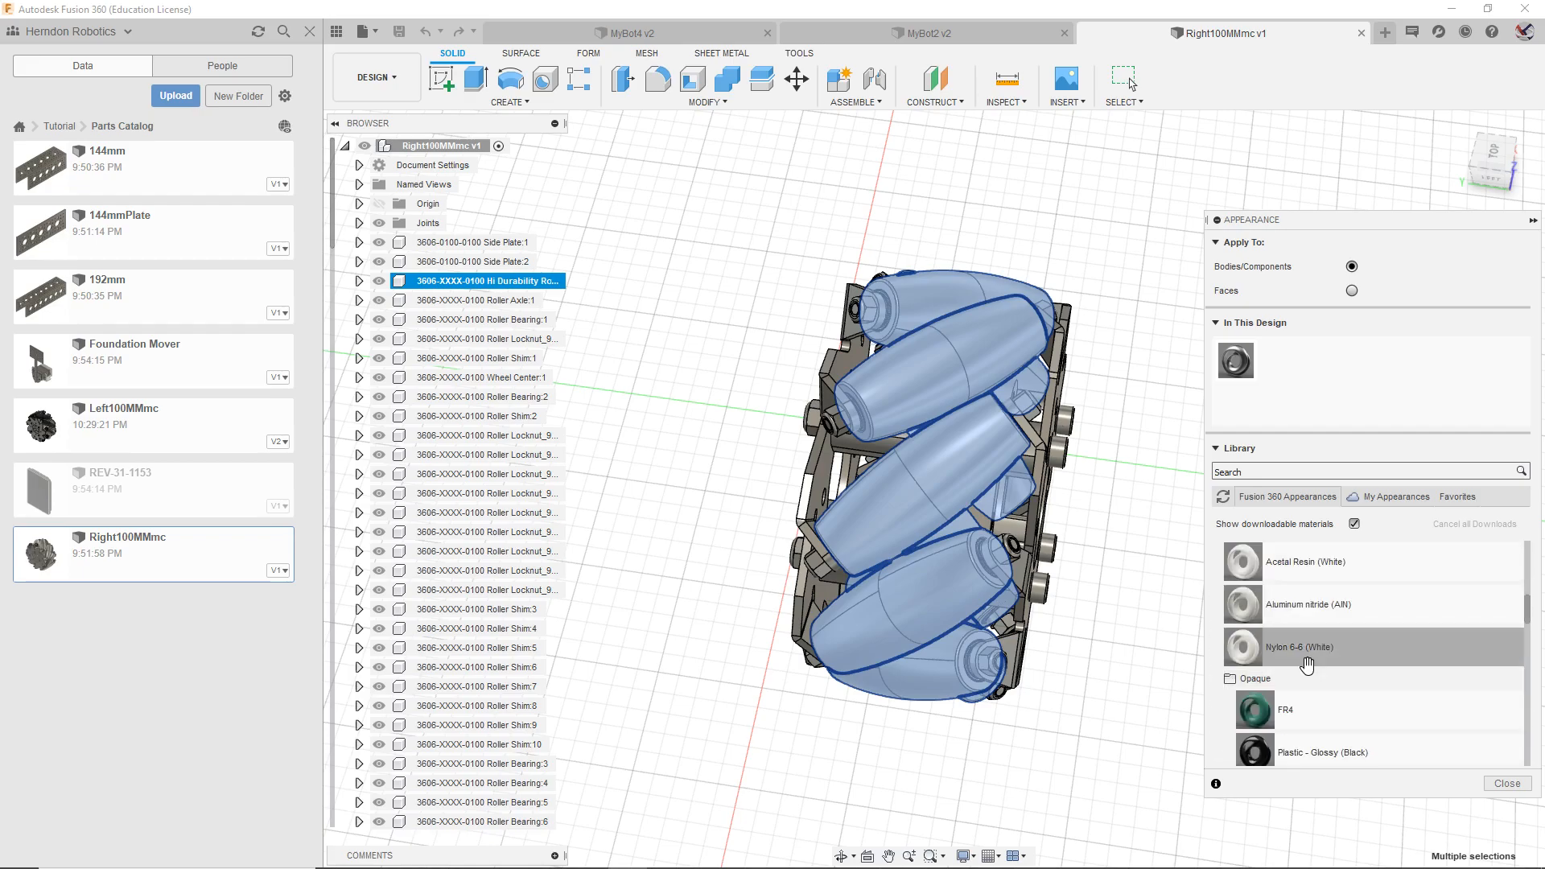
scroll(1400, 700, "down", 5)
scroll(1388, 678, "up", 3)
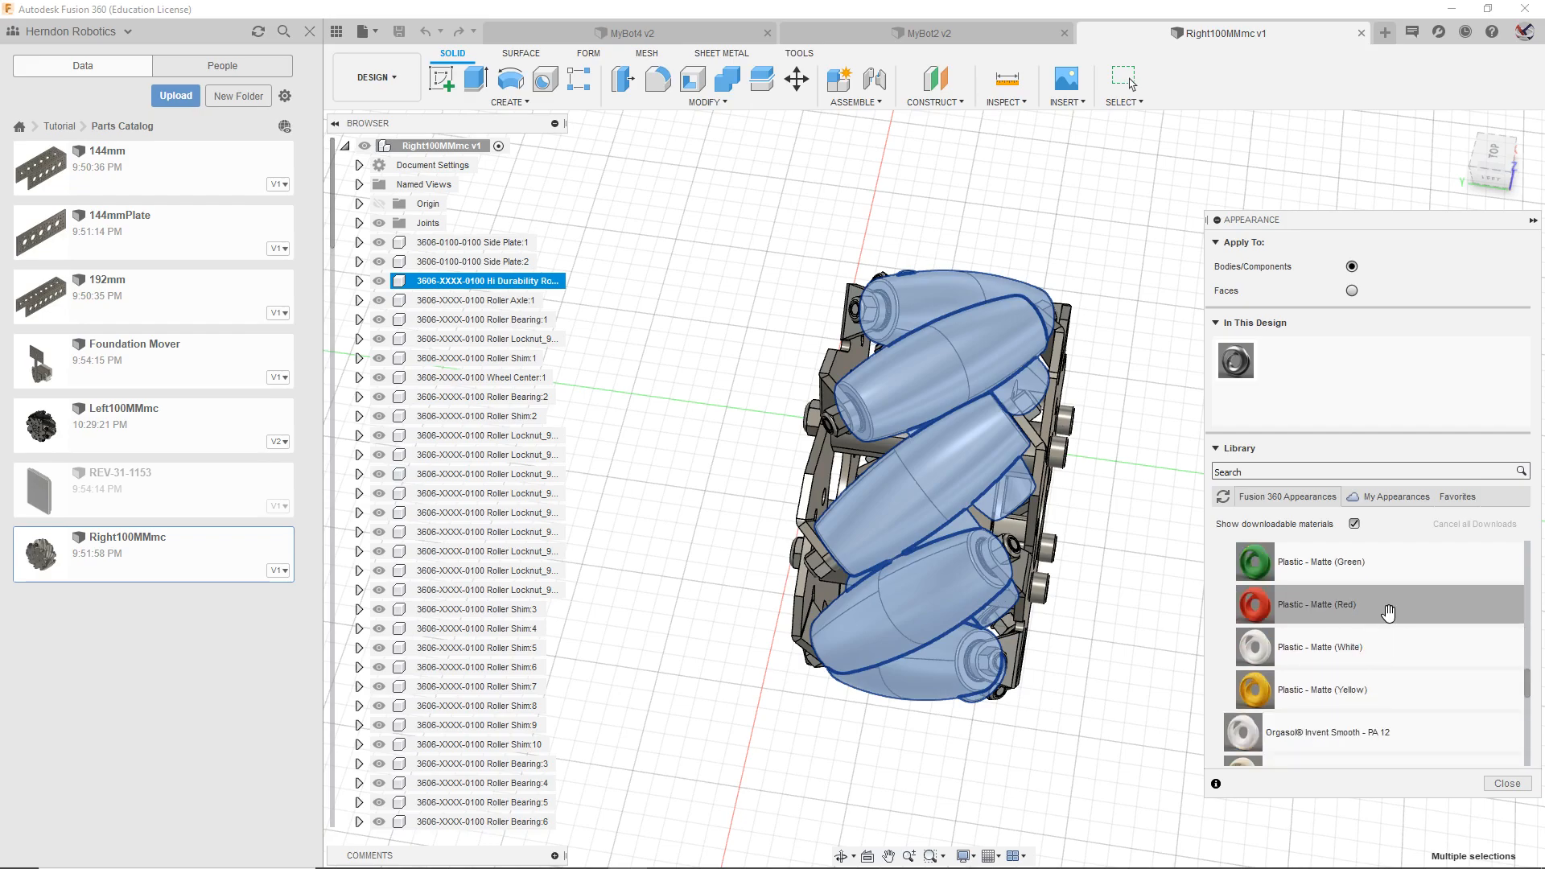
left_click_drag(1389, 618, 1035, 551)
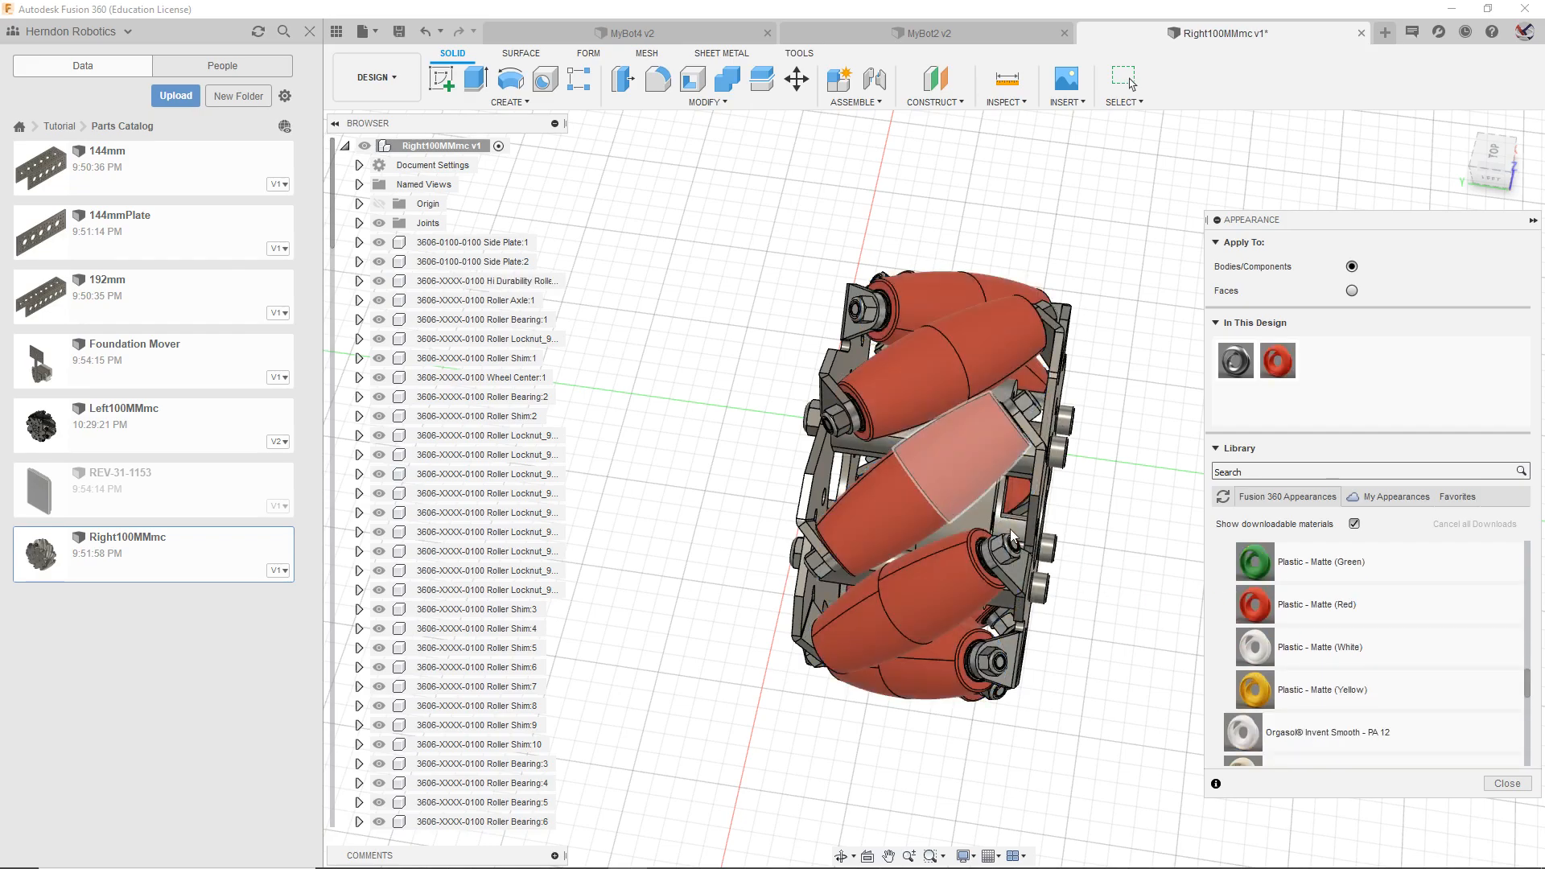
Step: Apply the Plastic - Glossy (Red) appearance to the middle roller and inspect it beside the matte ones
scroll(1335, 708, "up", 2)
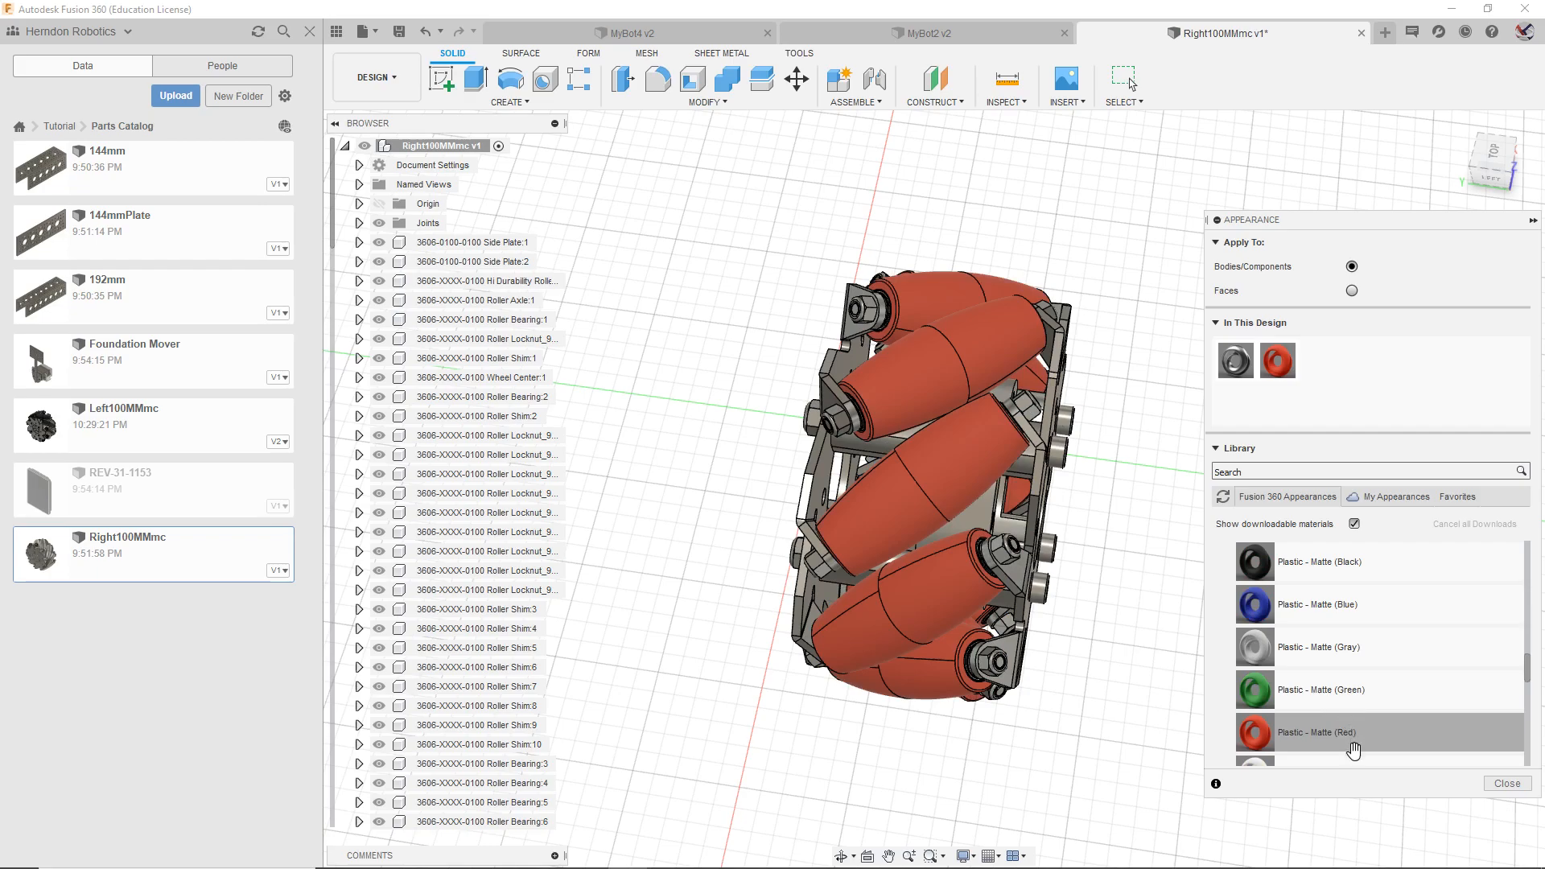
scroll(1354, 728, "down", 5)
left_click_drag(1352, 690, 958, 499)
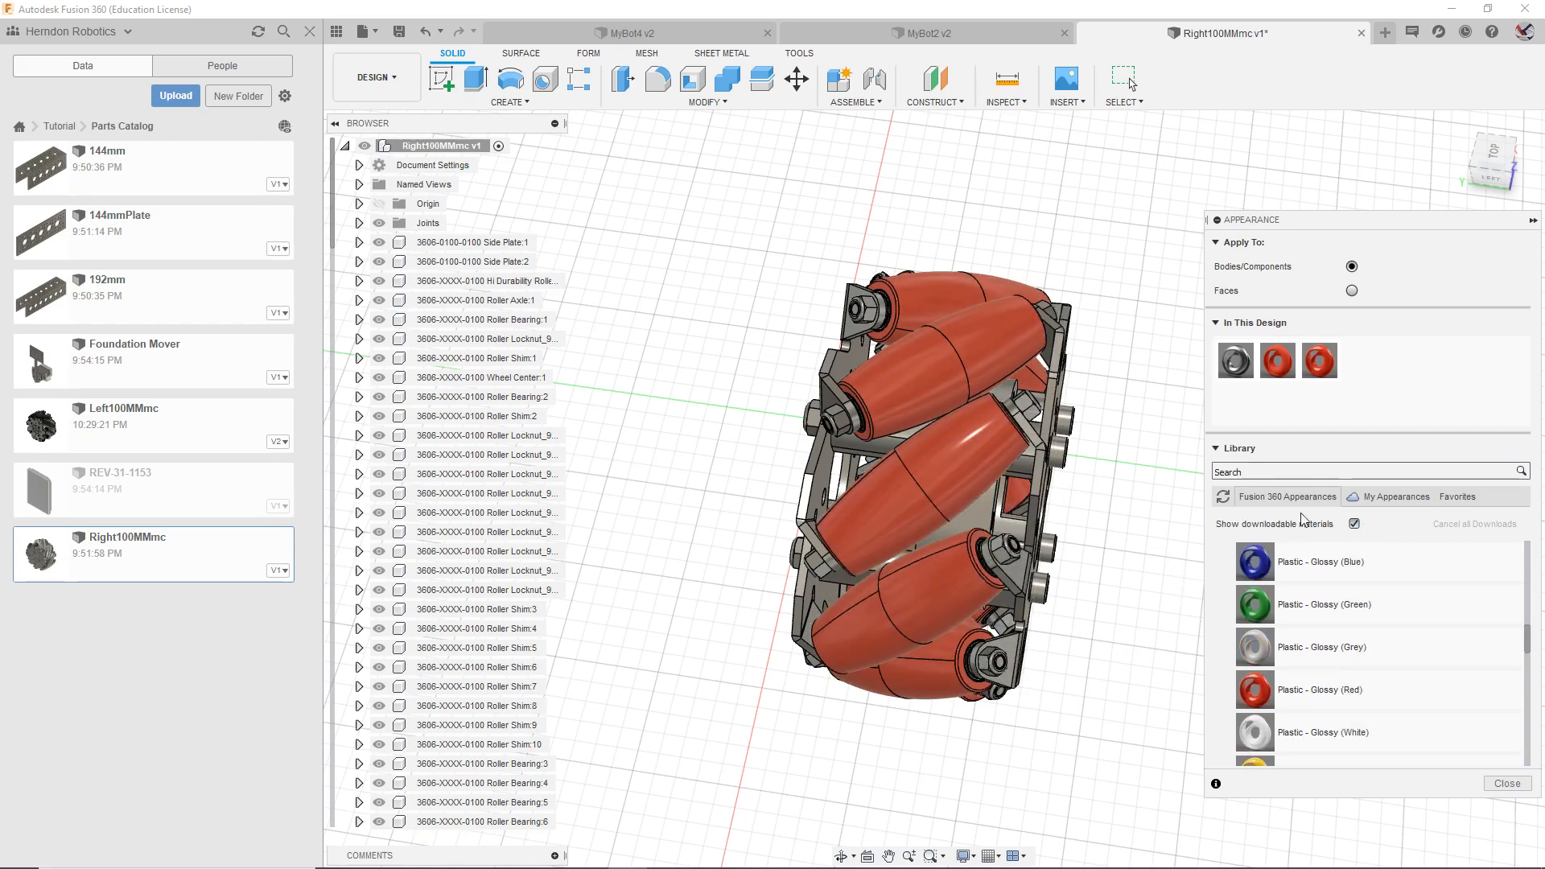
left_click_drag(1495, 156, 1507, 212)
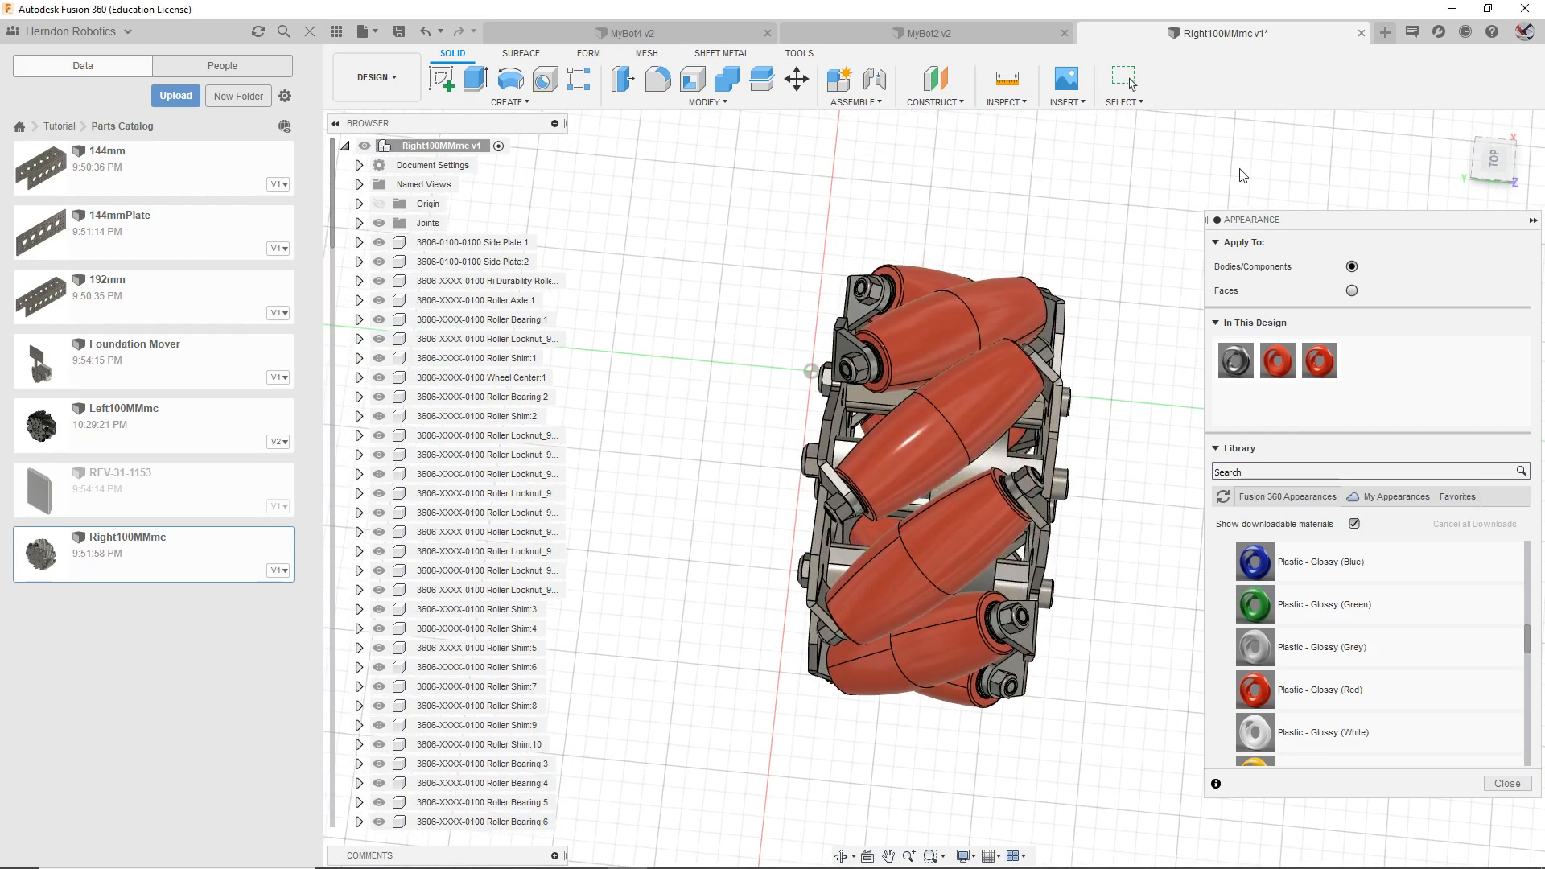
Step: Save the recoloured Right100MMmc wheel as a new version and bring it into the MyBot2 assembly
left_click(1506, 785)
key("ctrl+s")
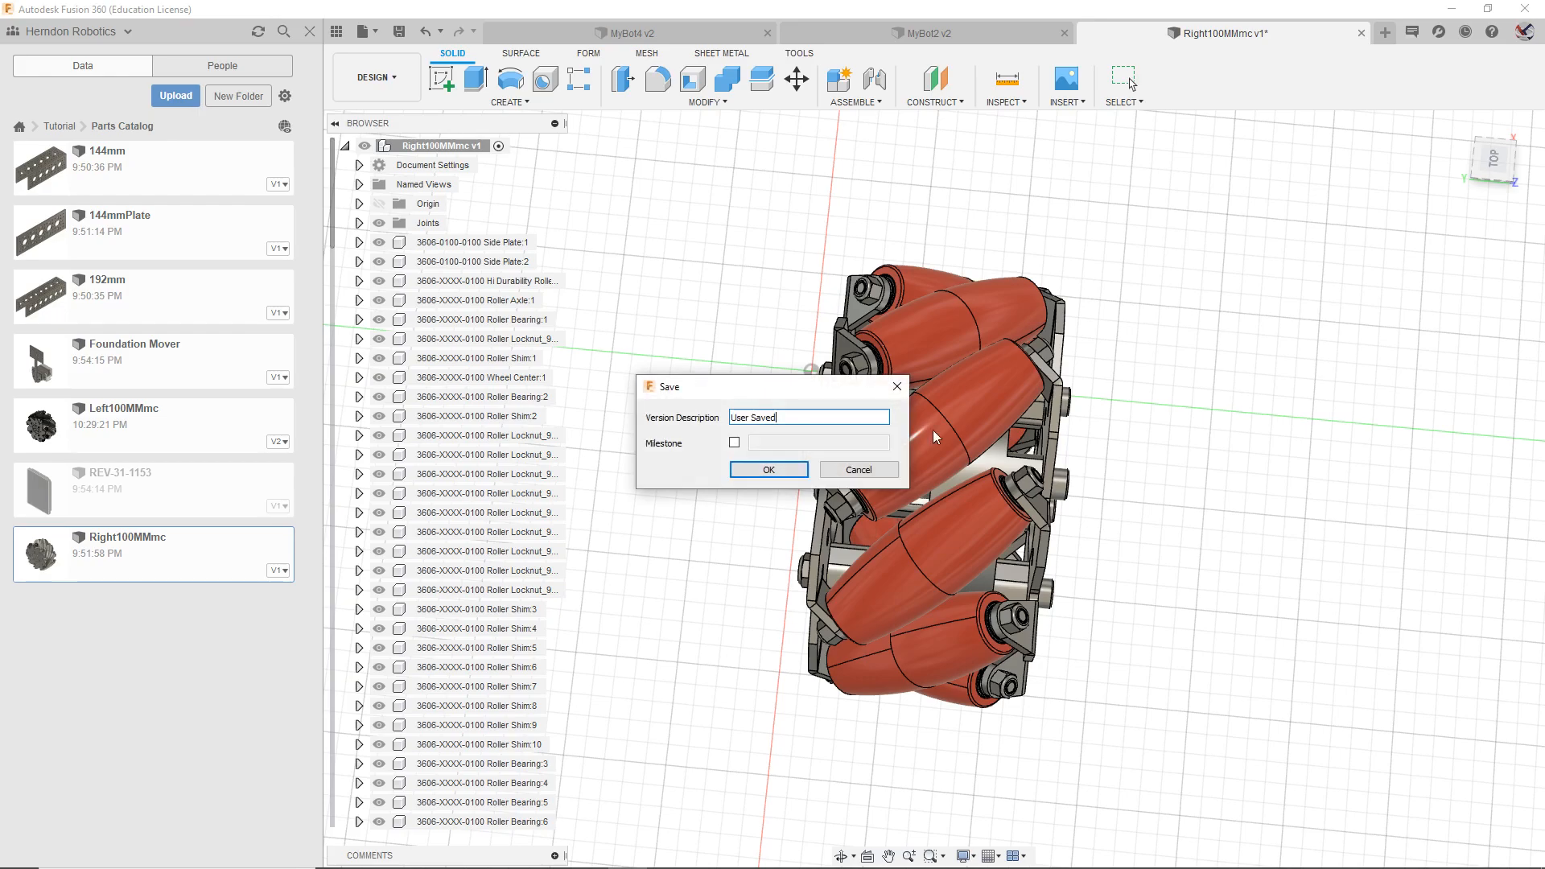
left_click(775, 472)
left_click(890, 36)
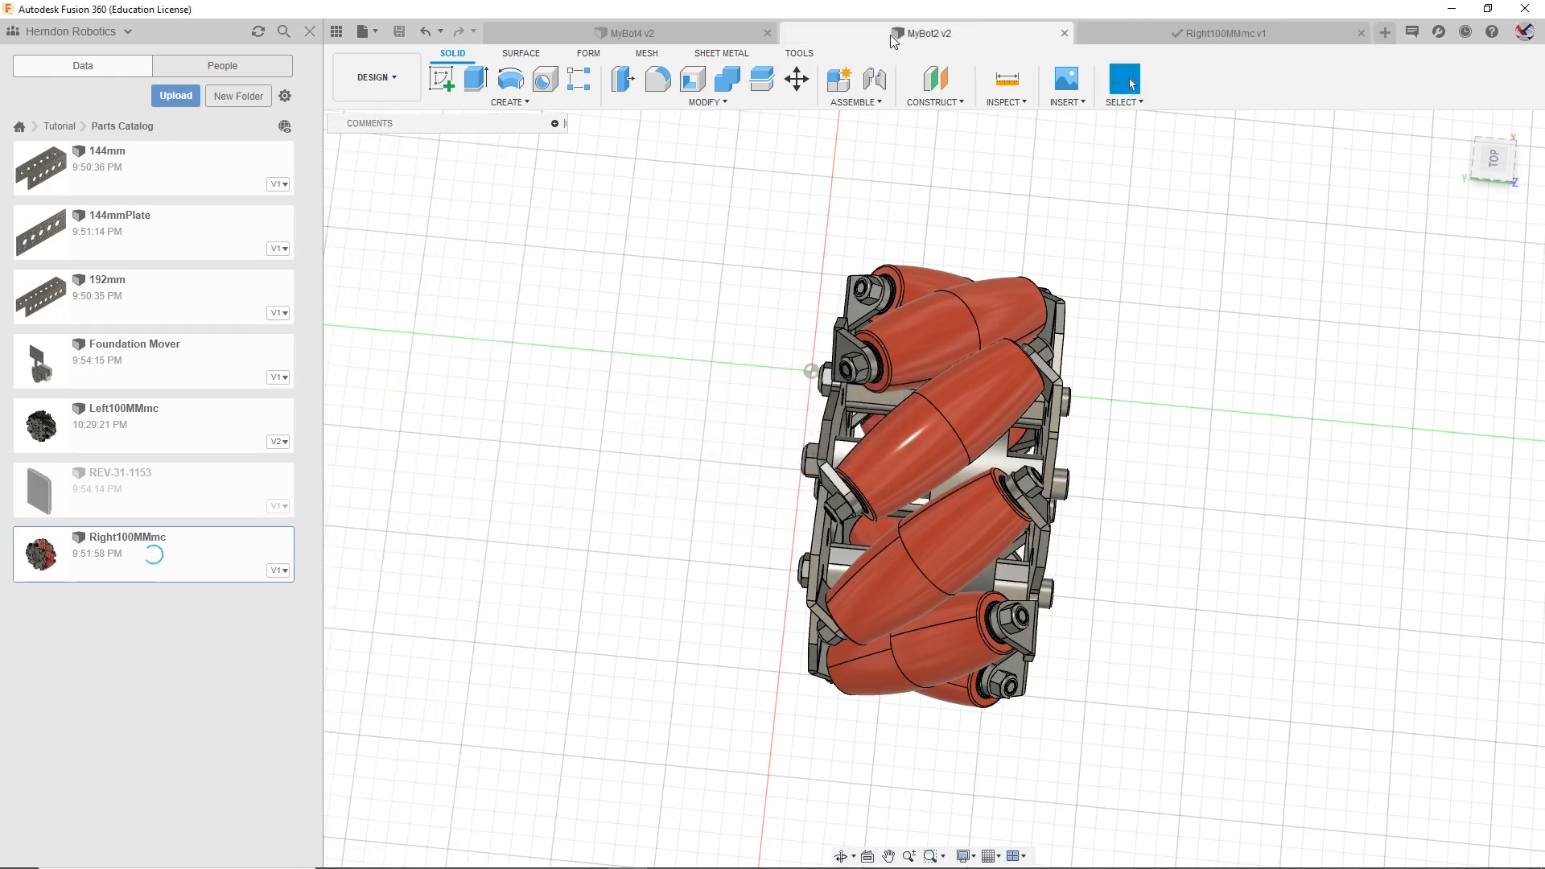
left_click_drag(1490, 158, 1523, 206)
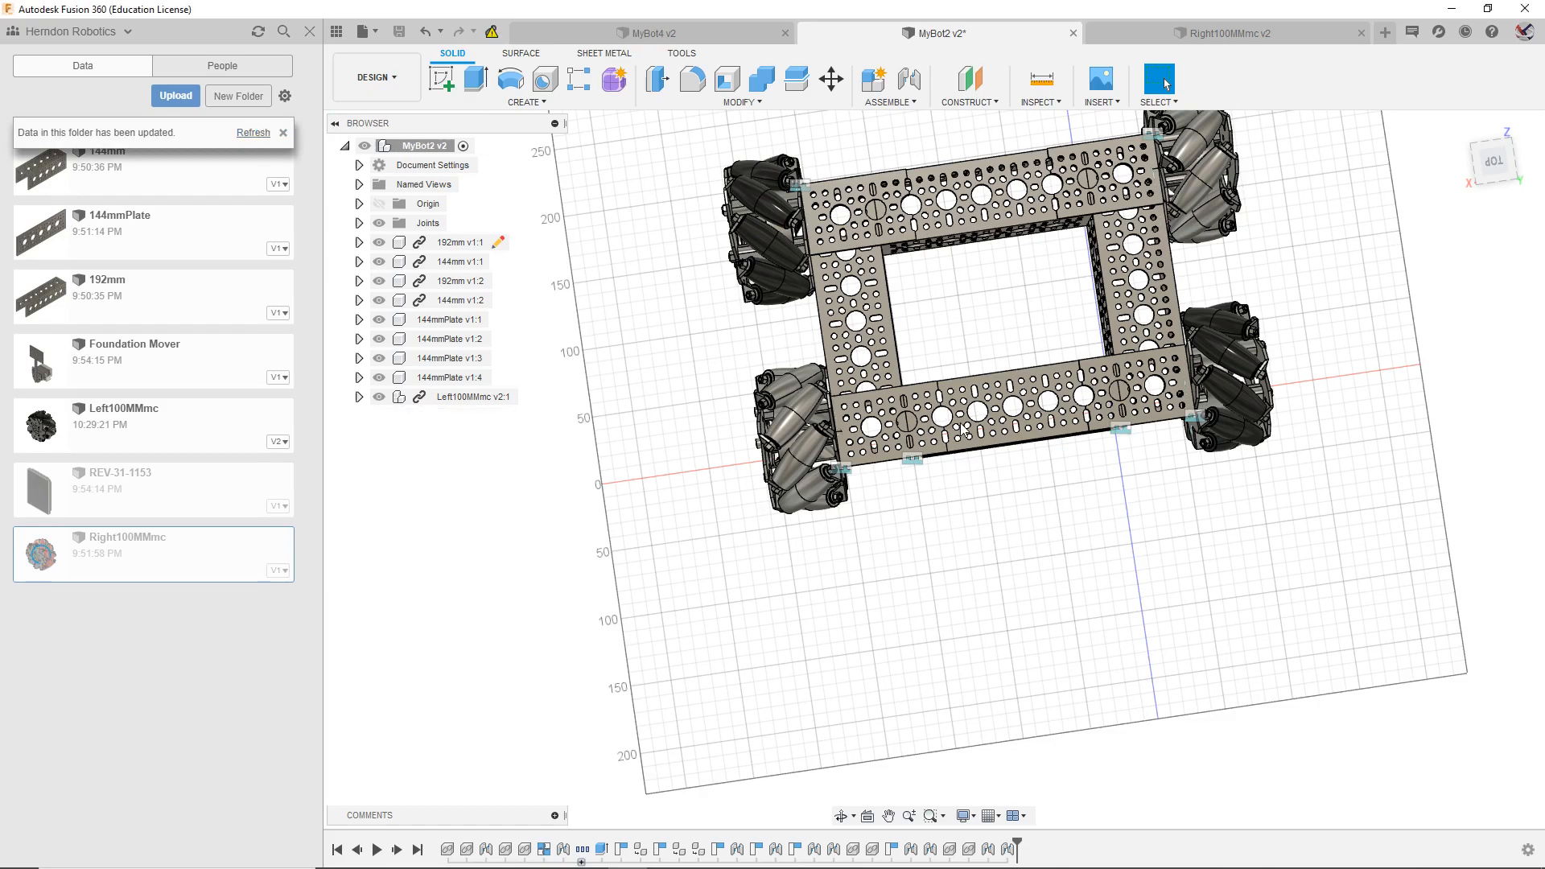
left_click_drag(1484, 152, 1445, 144)
Step: Delete the middle roller from the Right100MMmc wheel and save the design with the description User Saved
left_click(1141, 37)
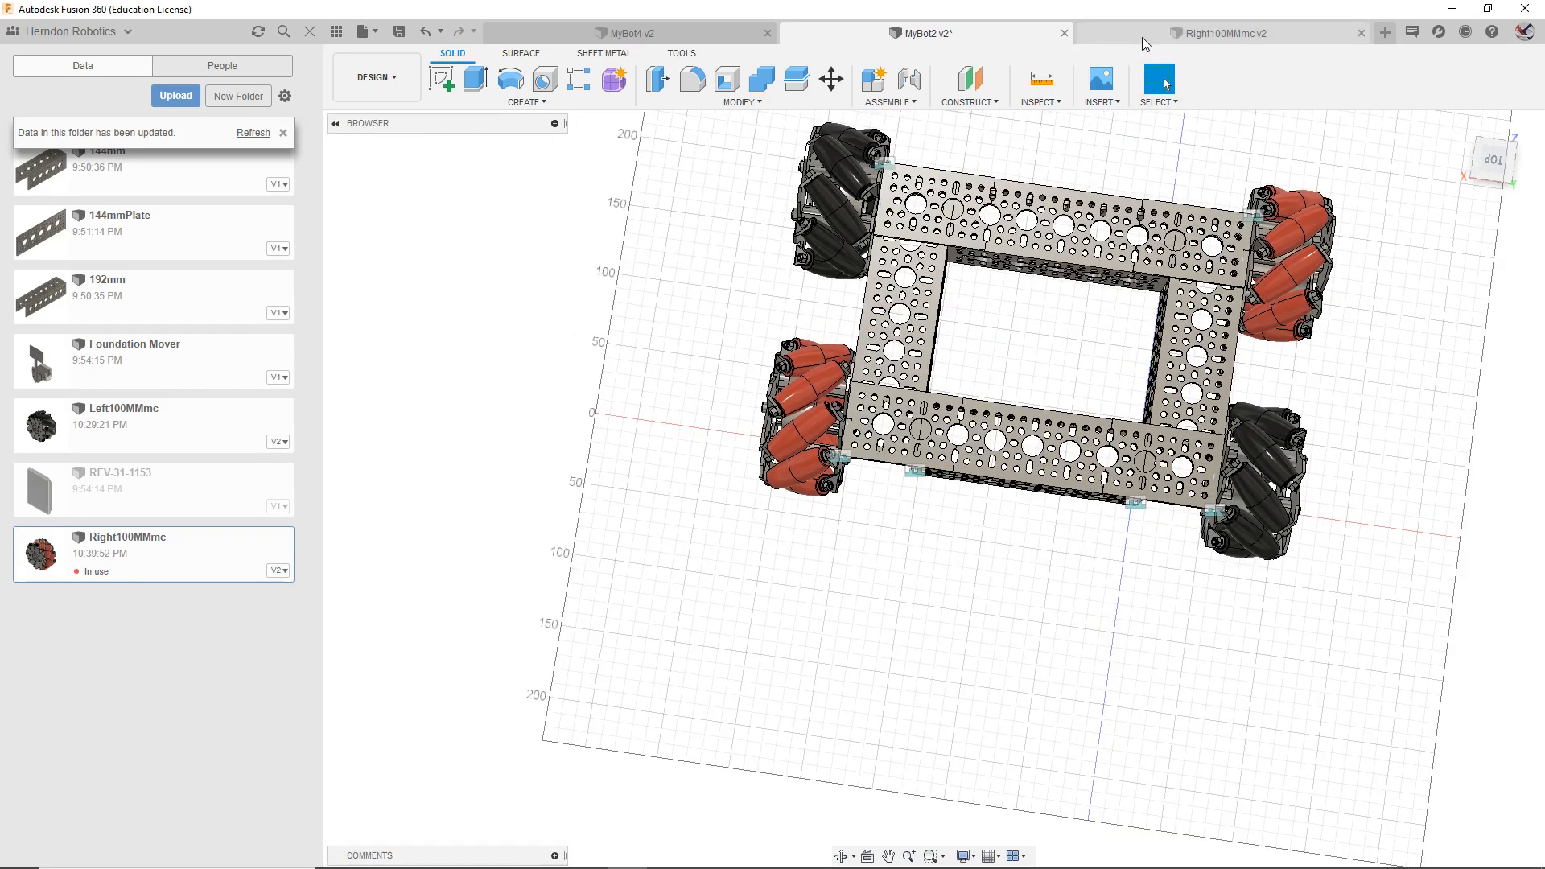
key("Delete")
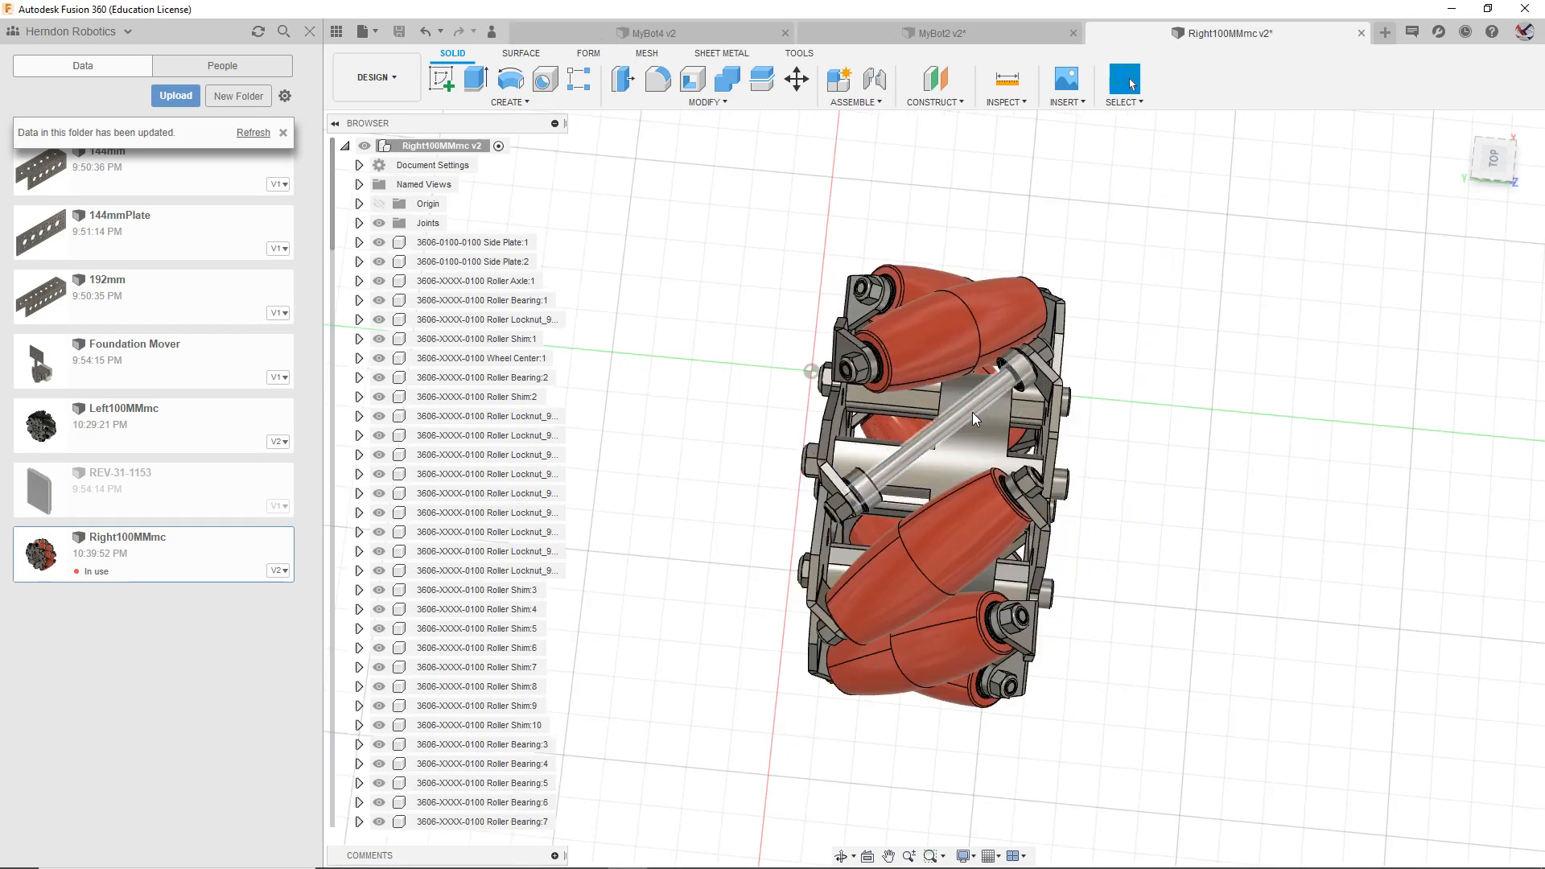
key("ctrl+s")
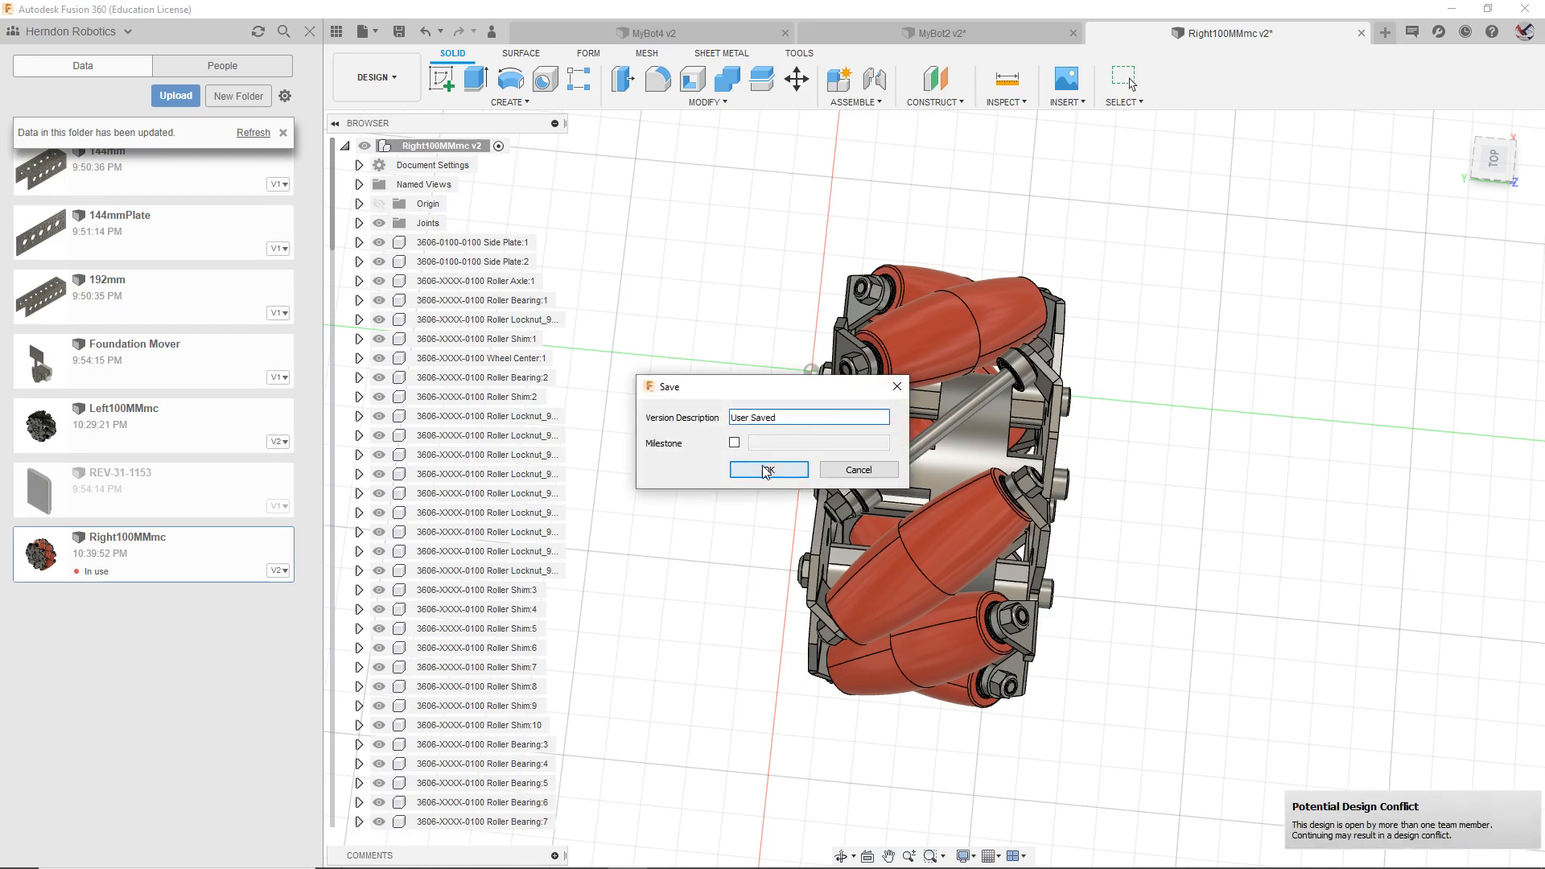
left_click(767, 469)
Step: Update MyBot2 to the latest Right100MMmc version and refresh the Parts Catalog folder
left_click(912, 38)
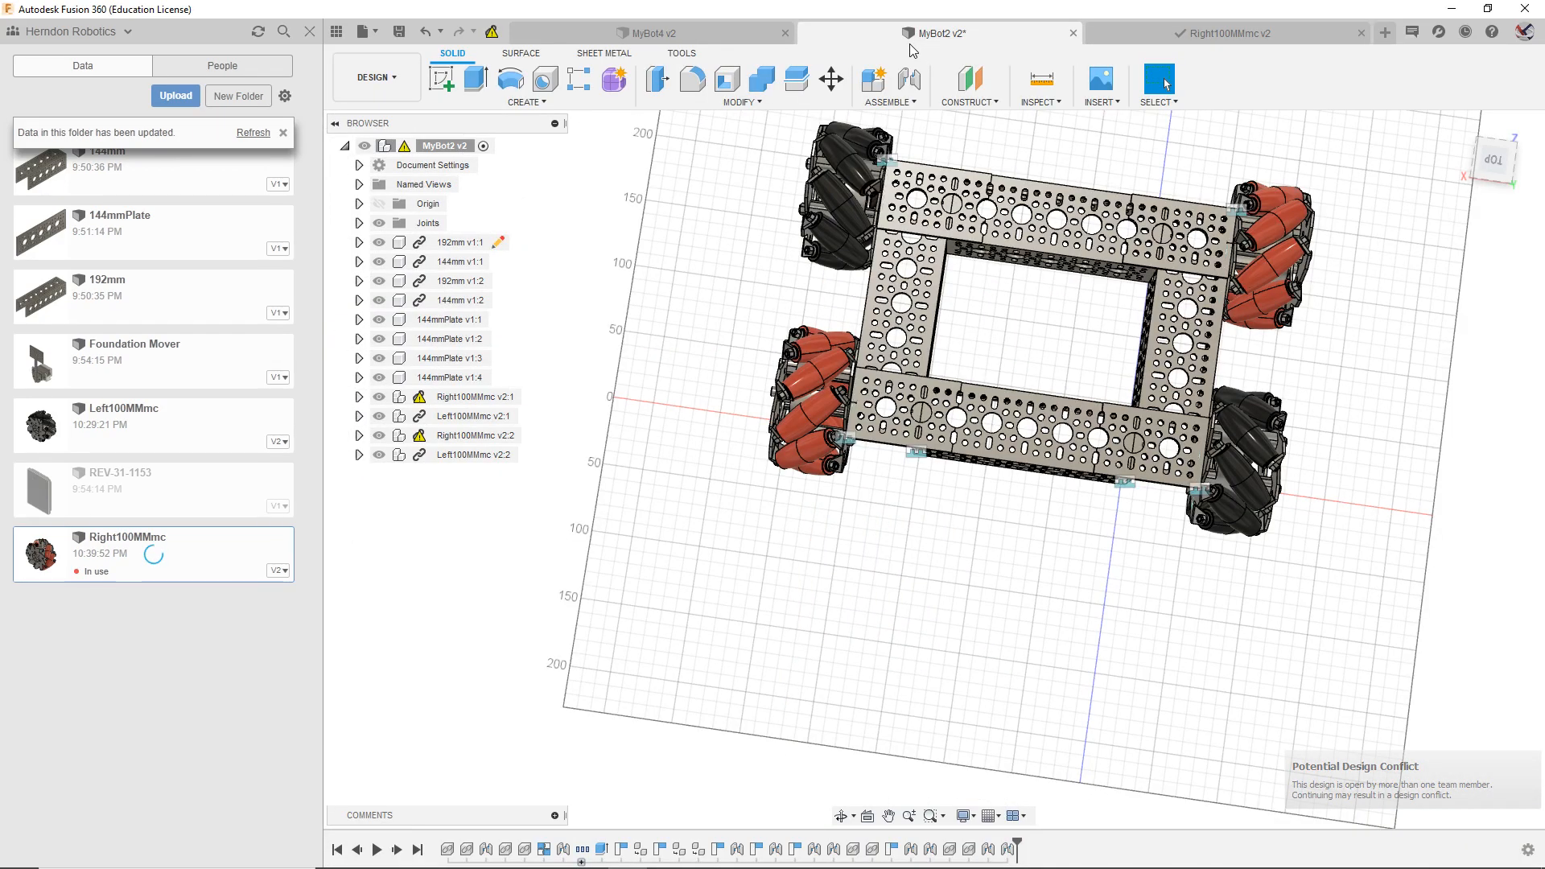
left_click(488, 33)
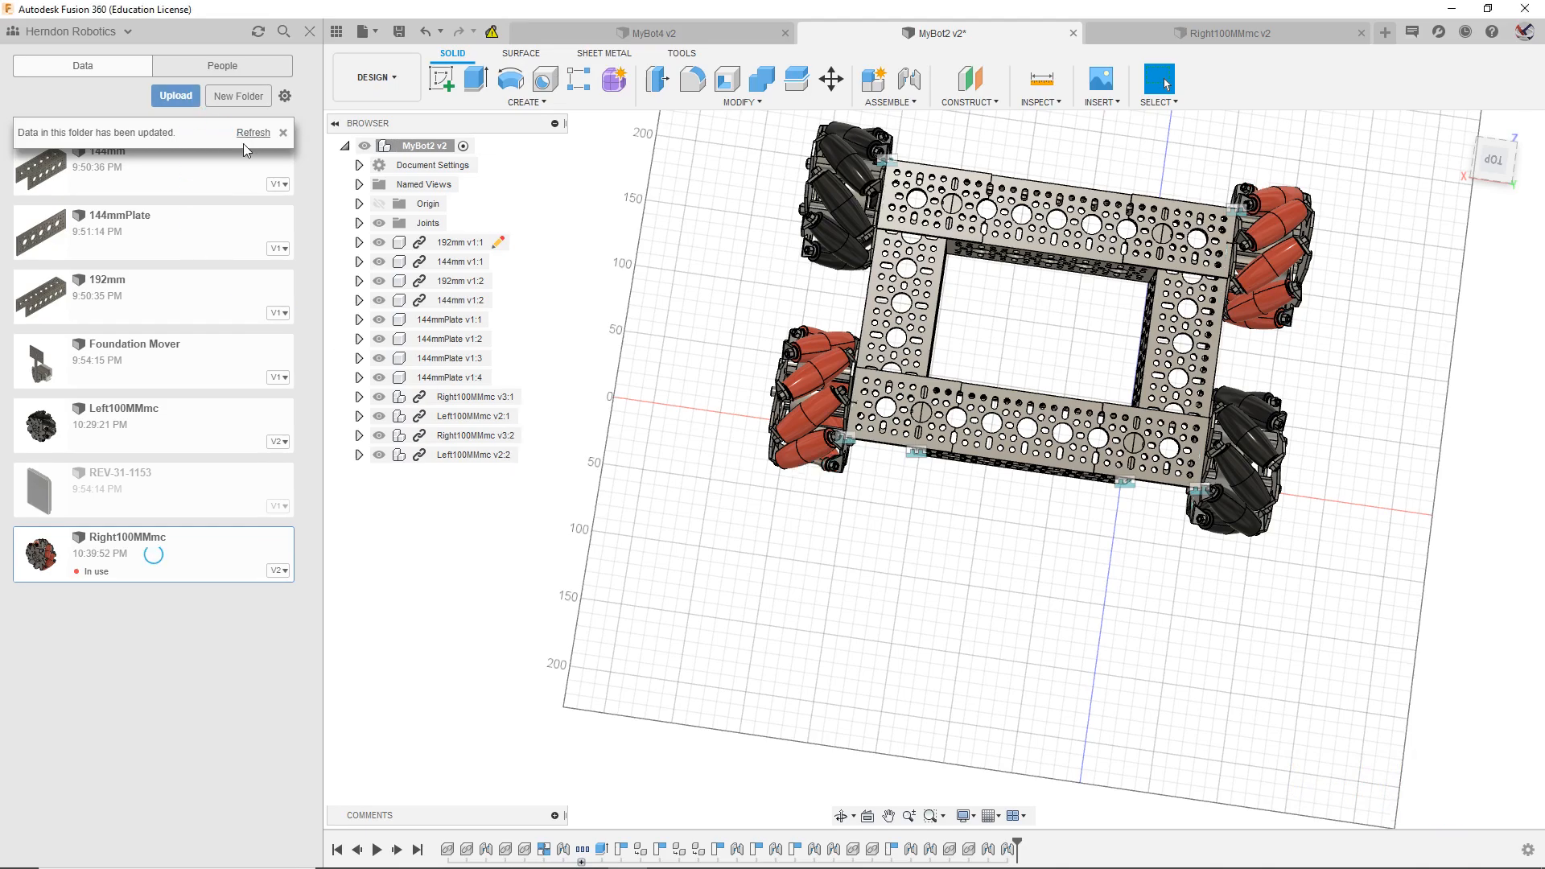
mouse_move(933, 469)
middle_mouse_down("shift")
mouse_move(772, 403)
mouse_move(744, 336)
mouse_move(776, 382)
mouse_move(1102, 515)
mouse_move(1255, 450)
mouse_move(1440, 266)
middle_mouse_up("shift")
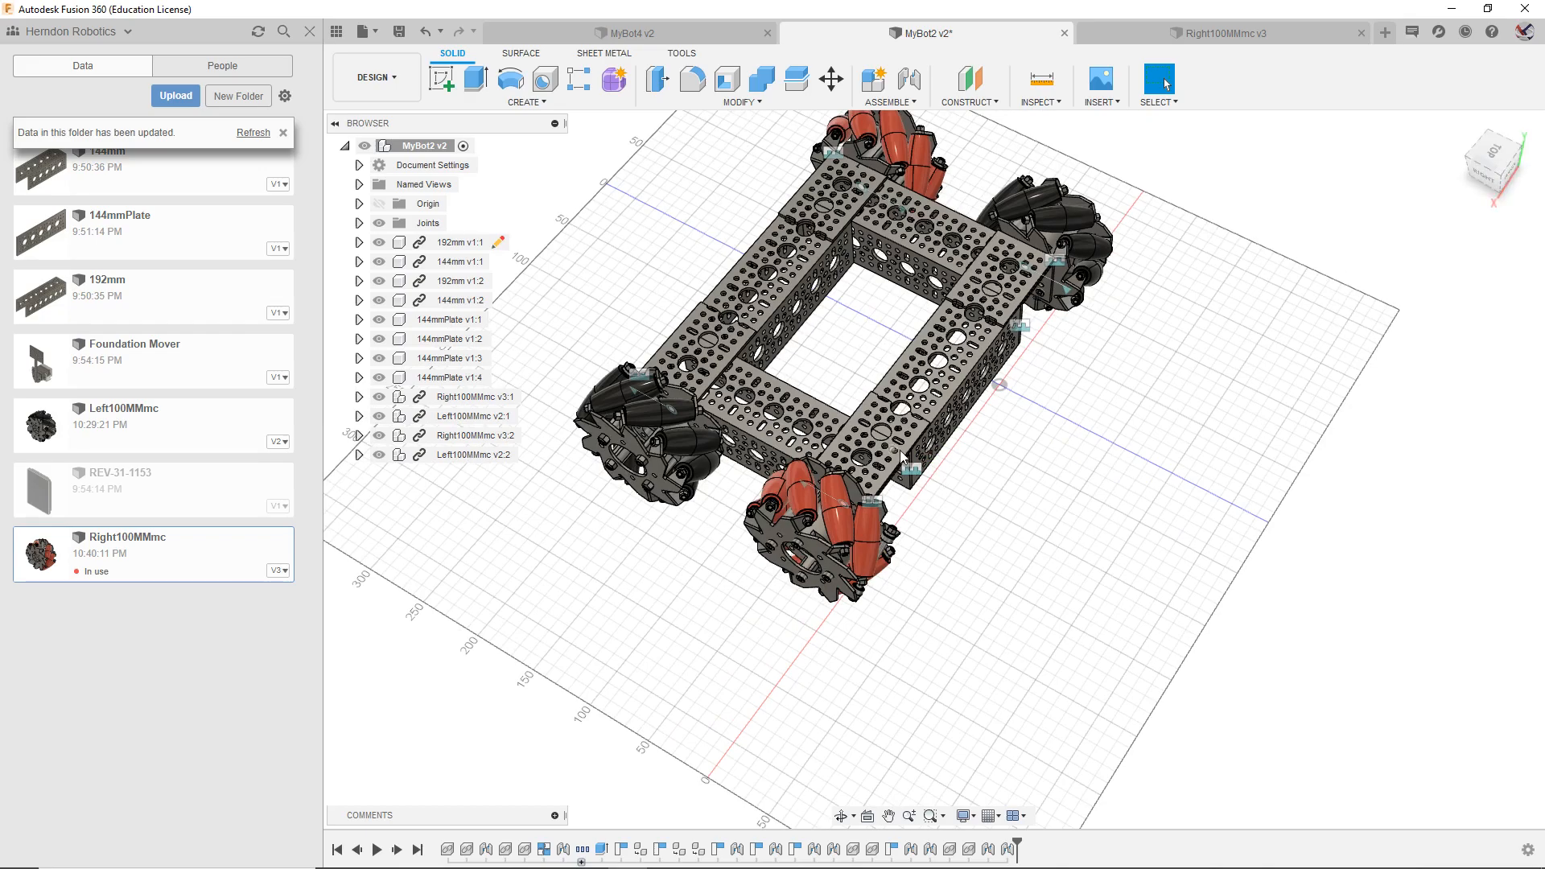
left_click(245, 134)
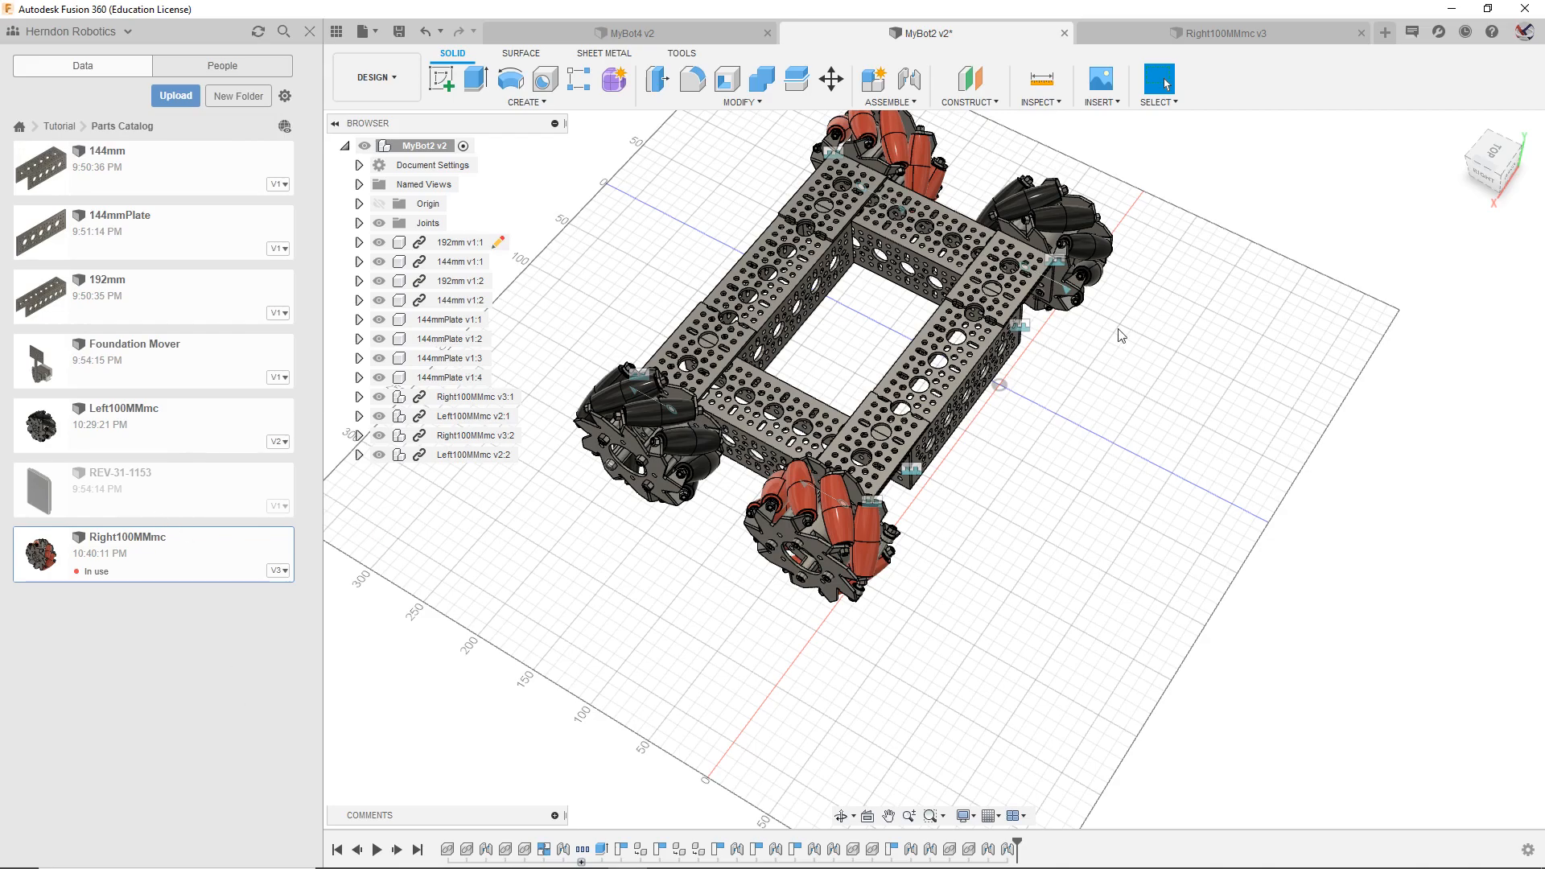
Step: Save the updated MyBot2 assembly as a new version with the description User Saved
left_click(1501, 171)
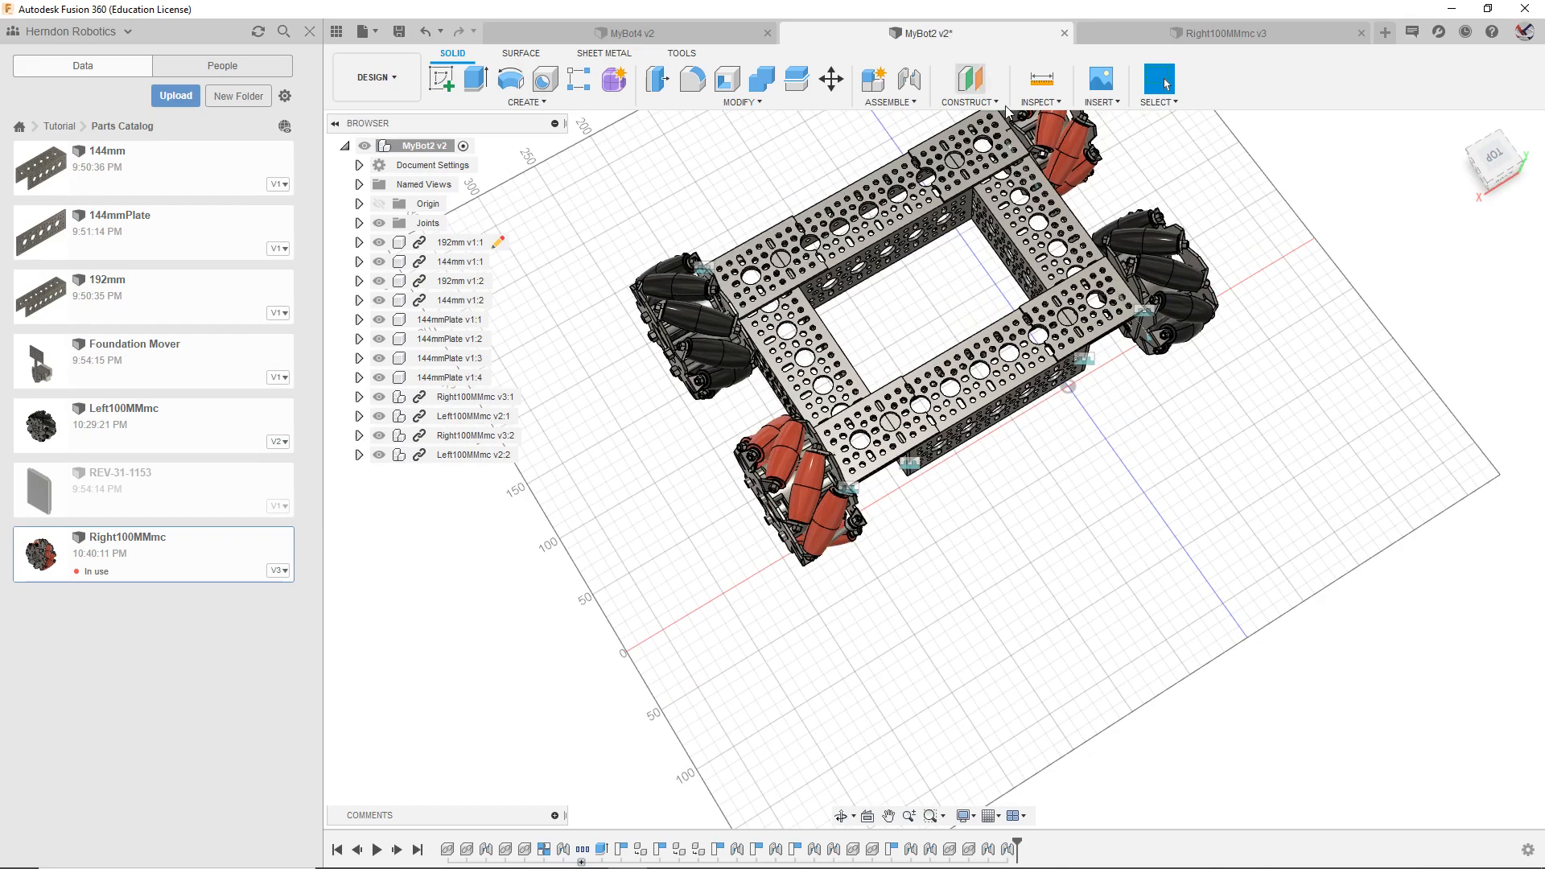
left_click(398, 30)
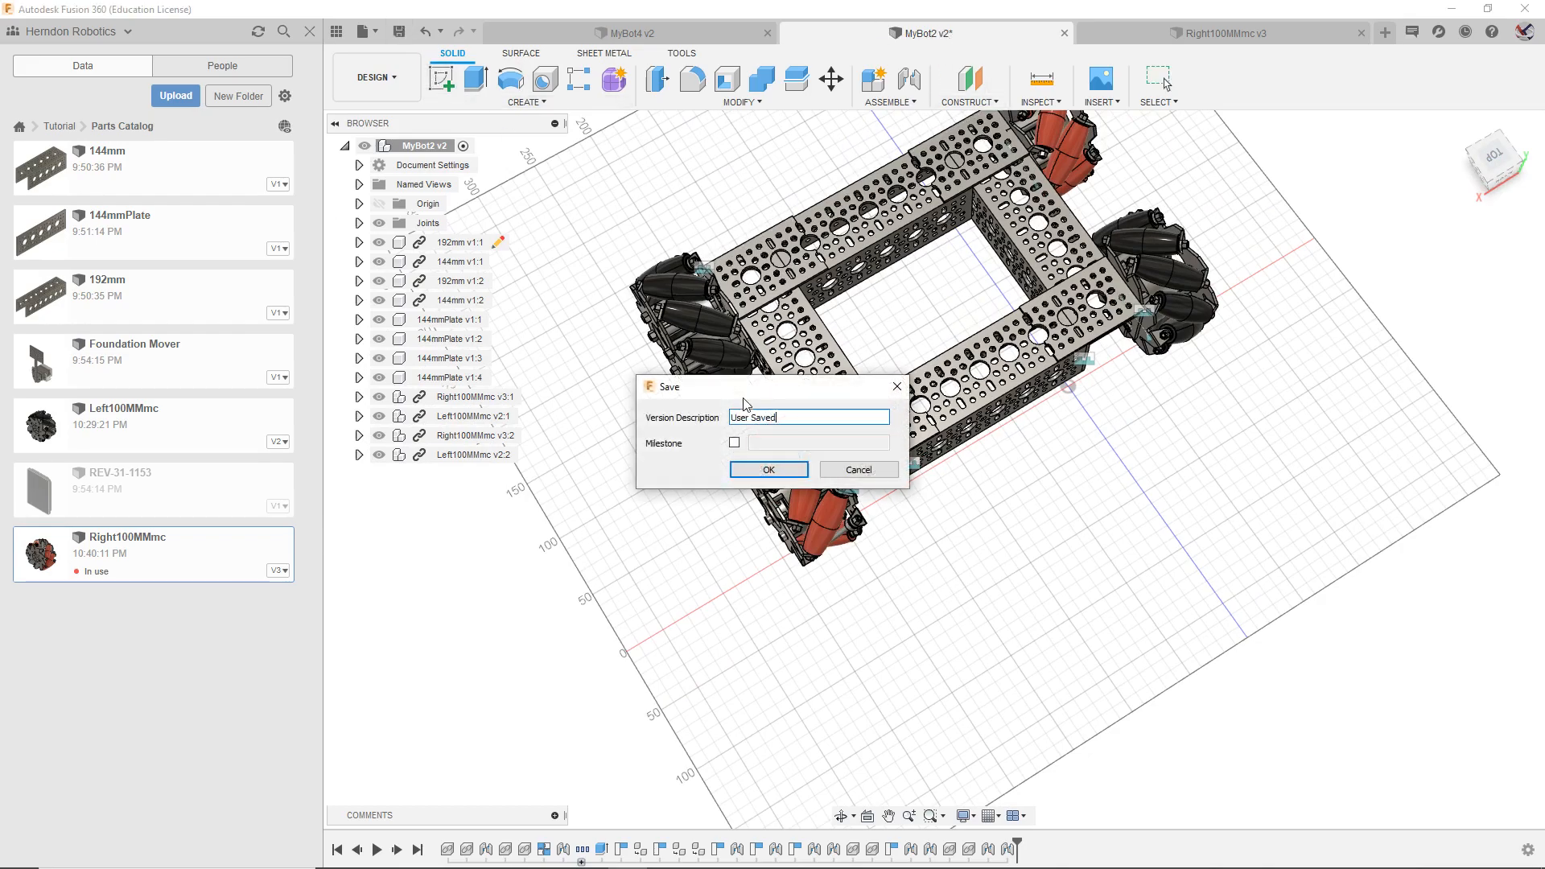
left_click(759, 473)
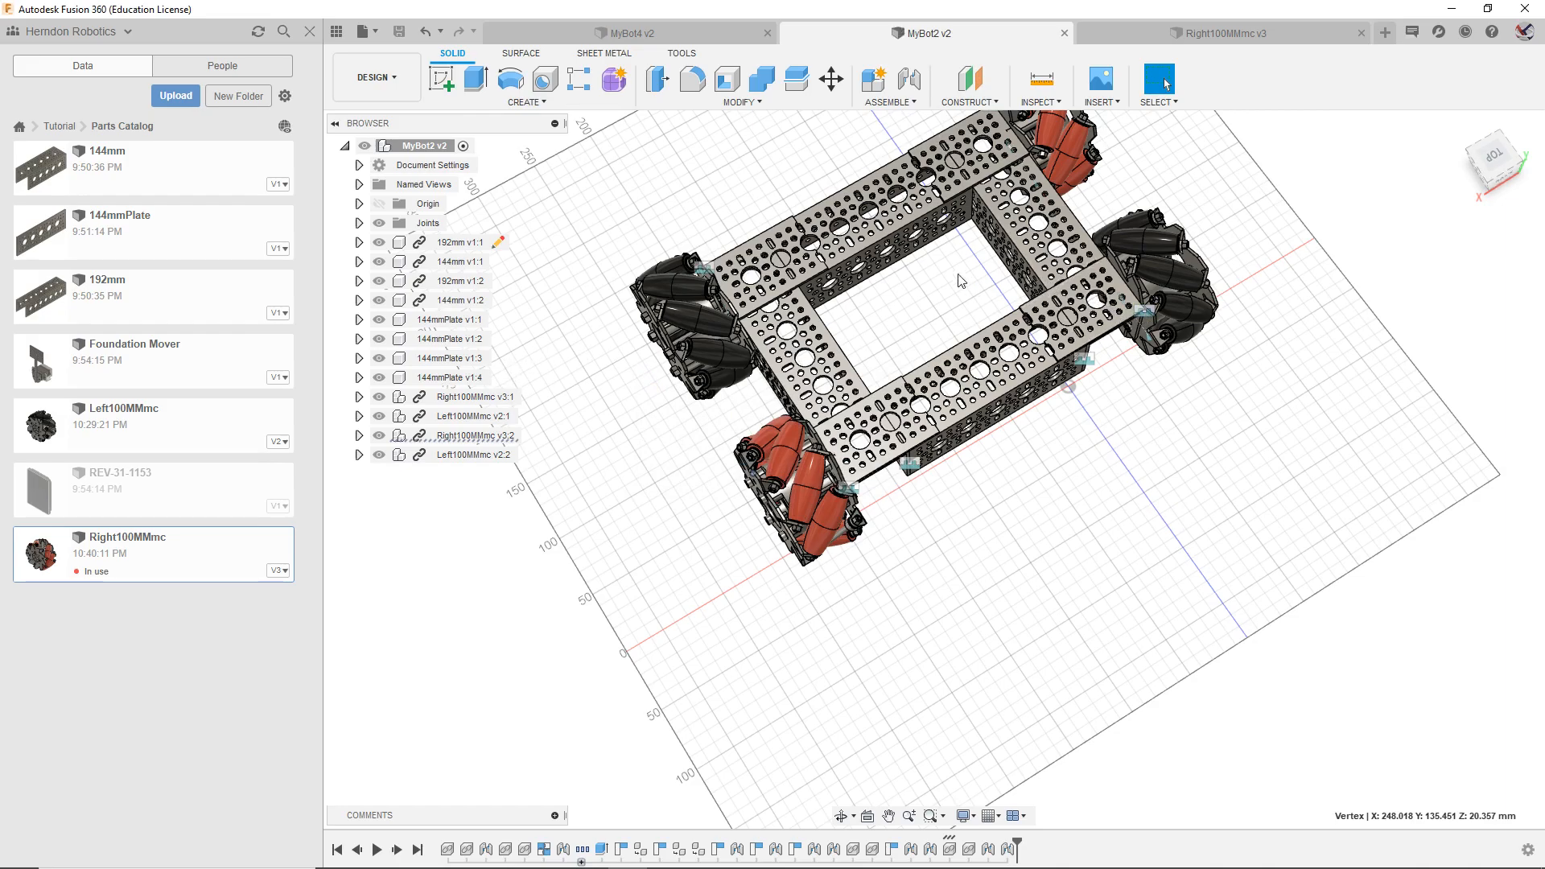
Step: Save a copy of the assembly as MyBot3 in the FTC bot again folder within the Tutorial project's Student's Work
left_click(363, 30)
left_click(435, 216)
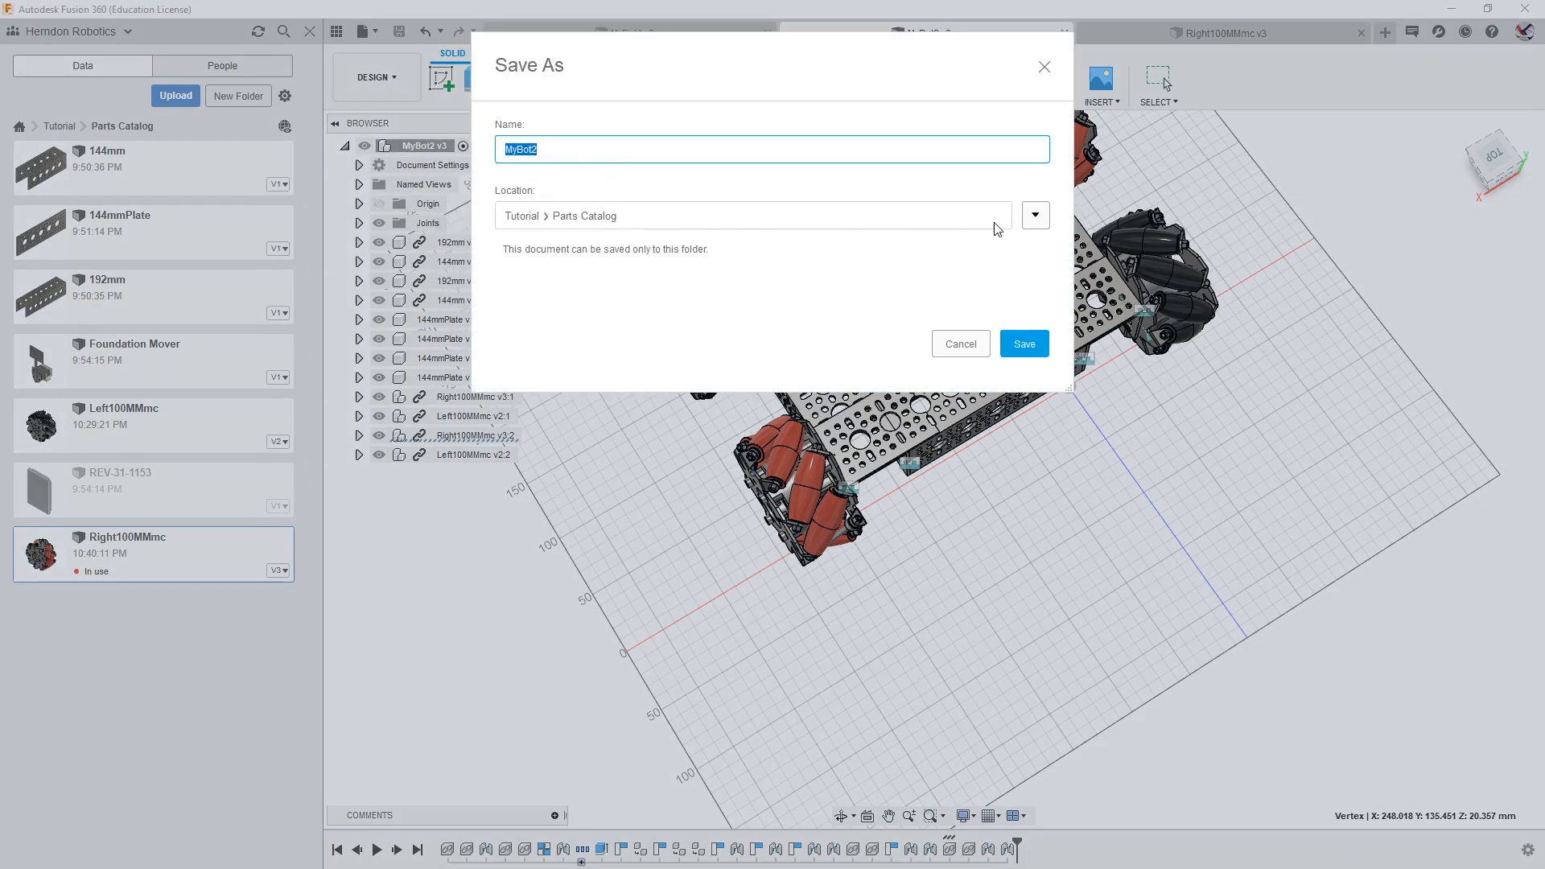
left_click(1035, 216)
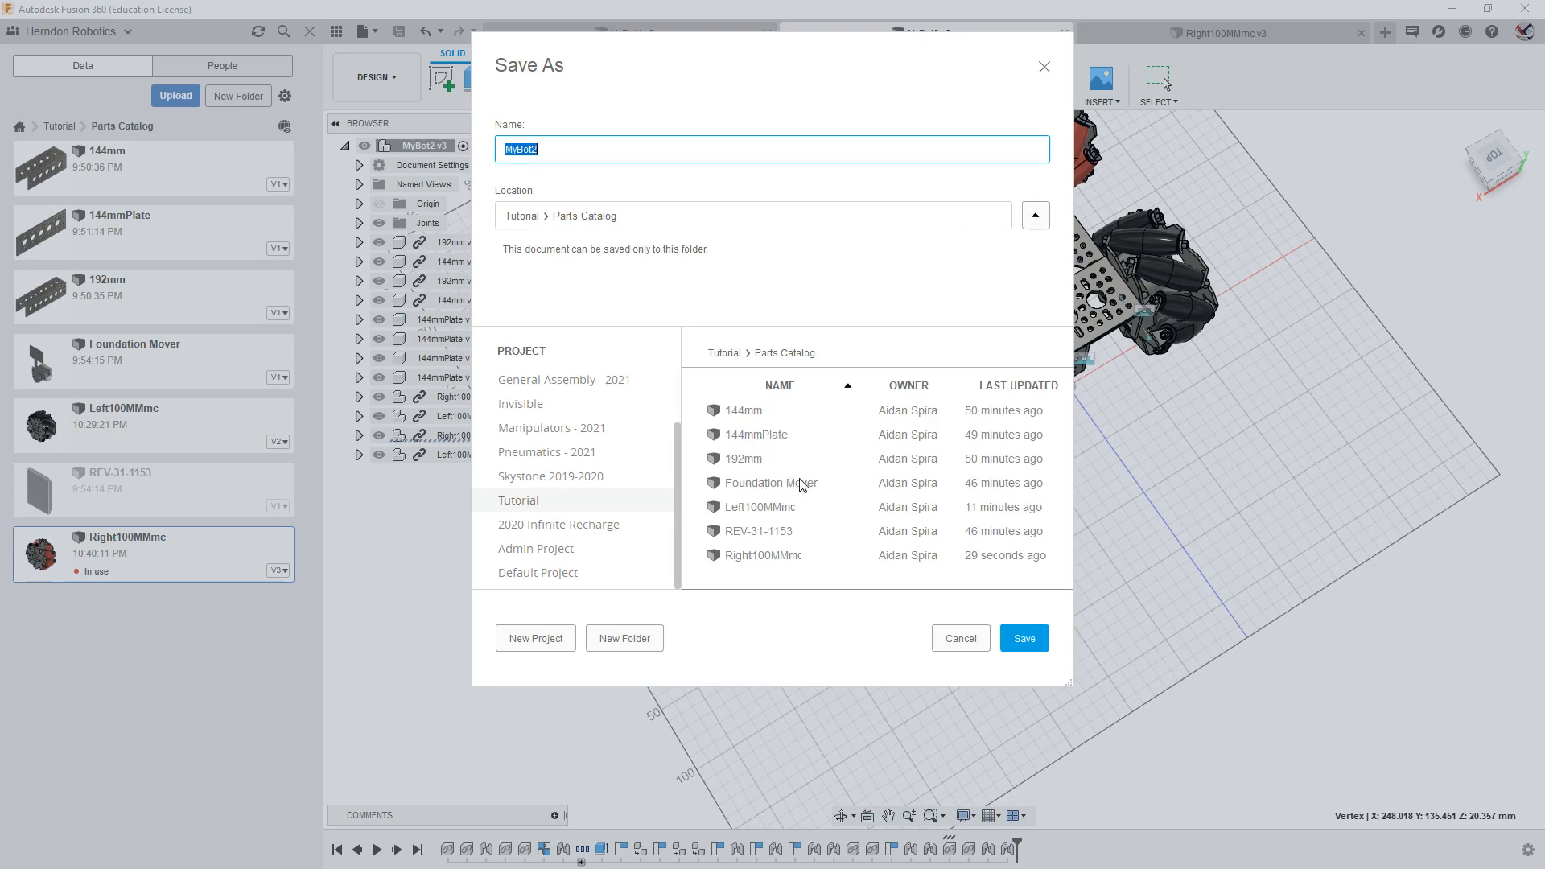
left_click(725, 355)
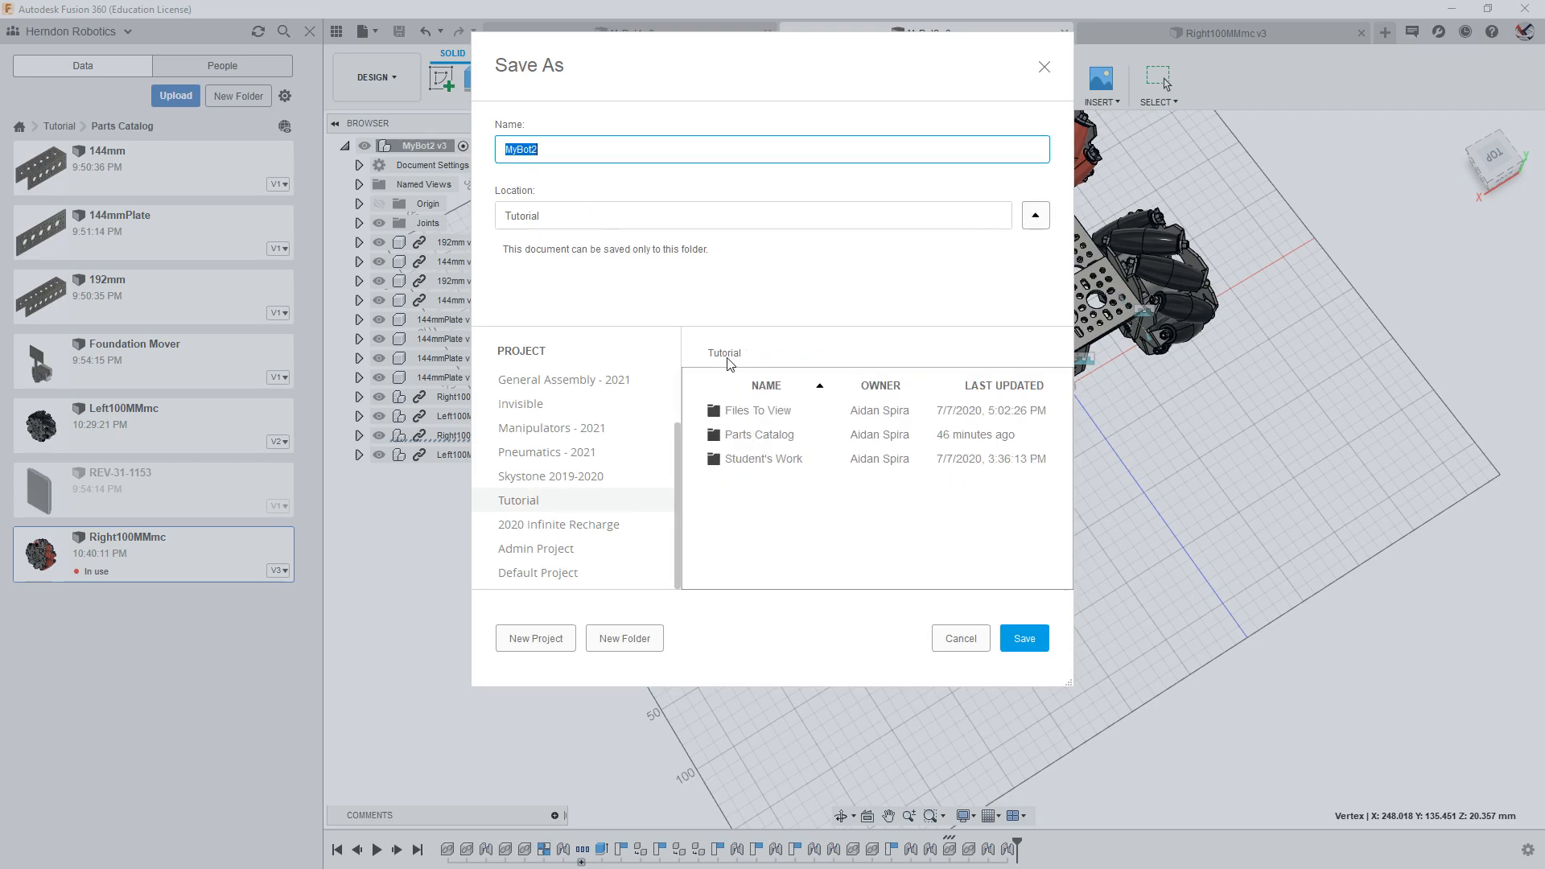
double_click(755, 465)
double_click(755, 414)
double_click(753, 434)
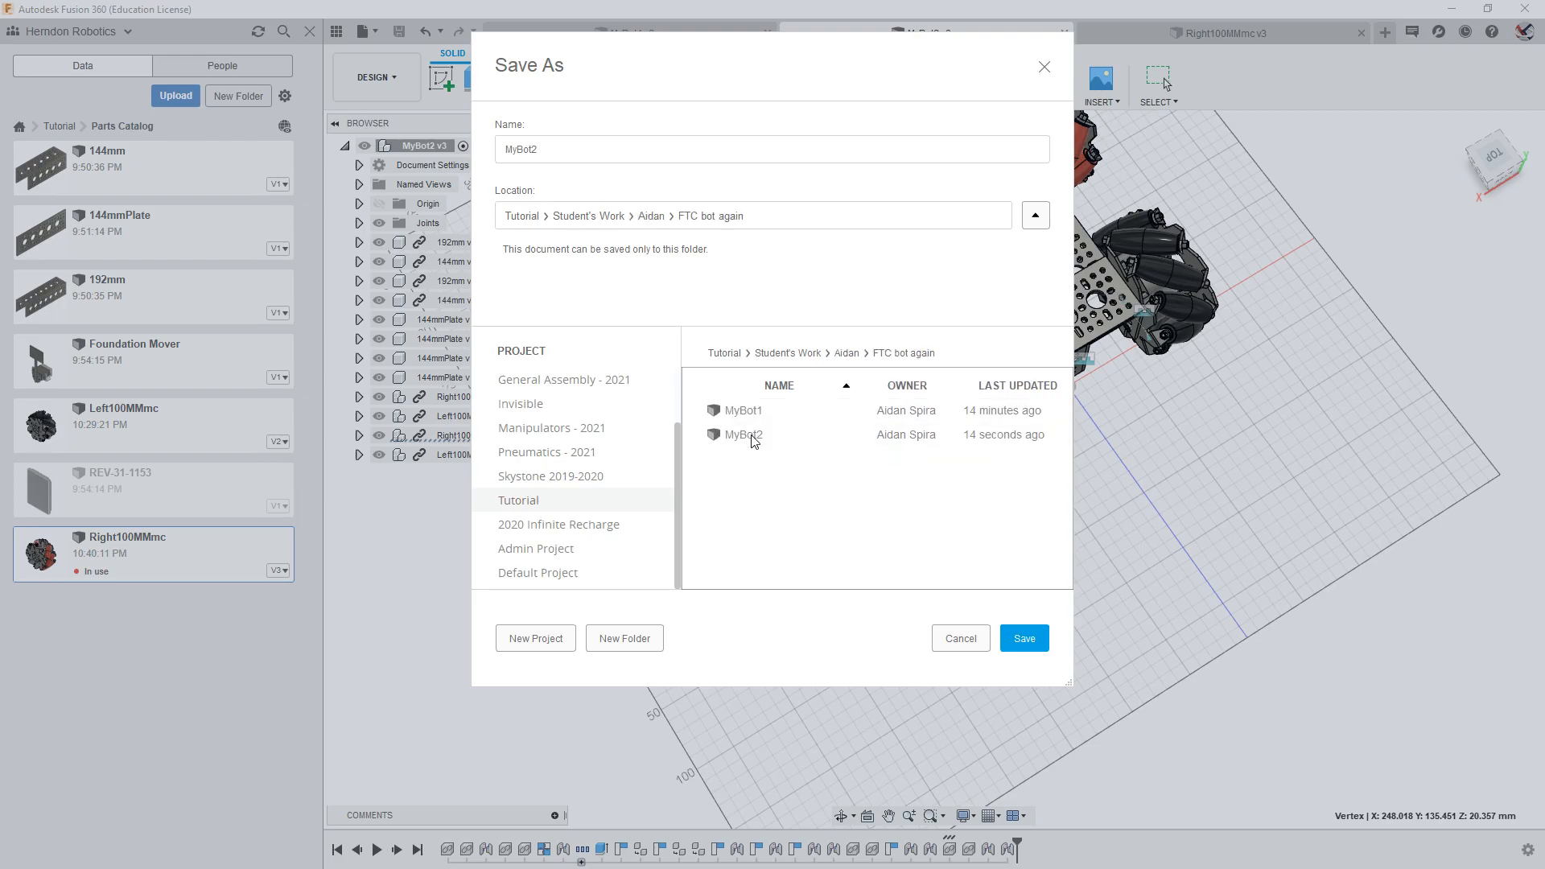
left_click(723, 150)
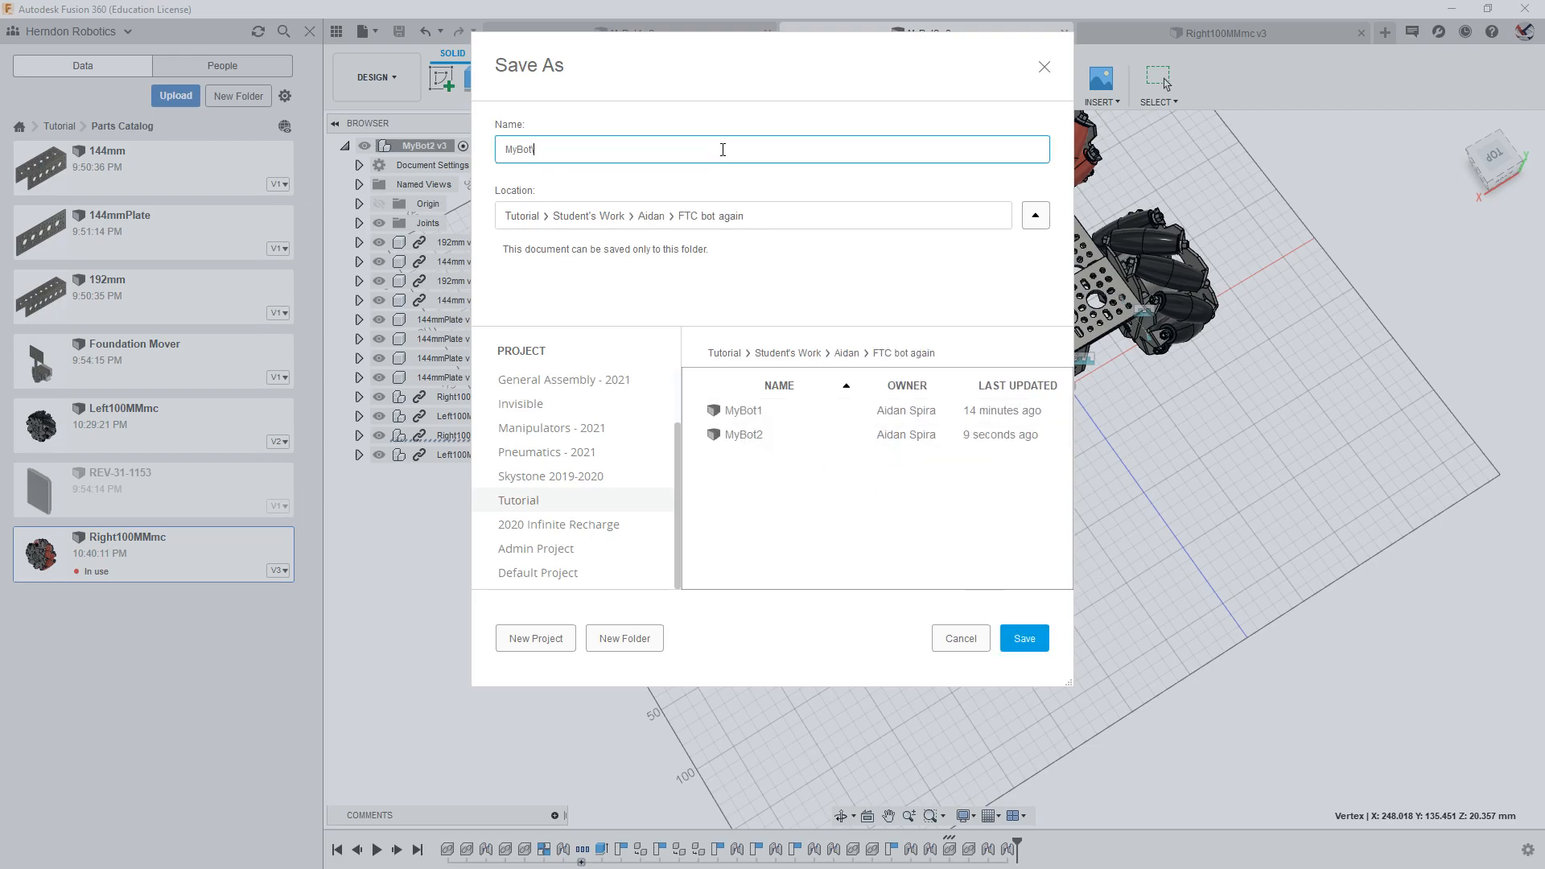
key("Return")
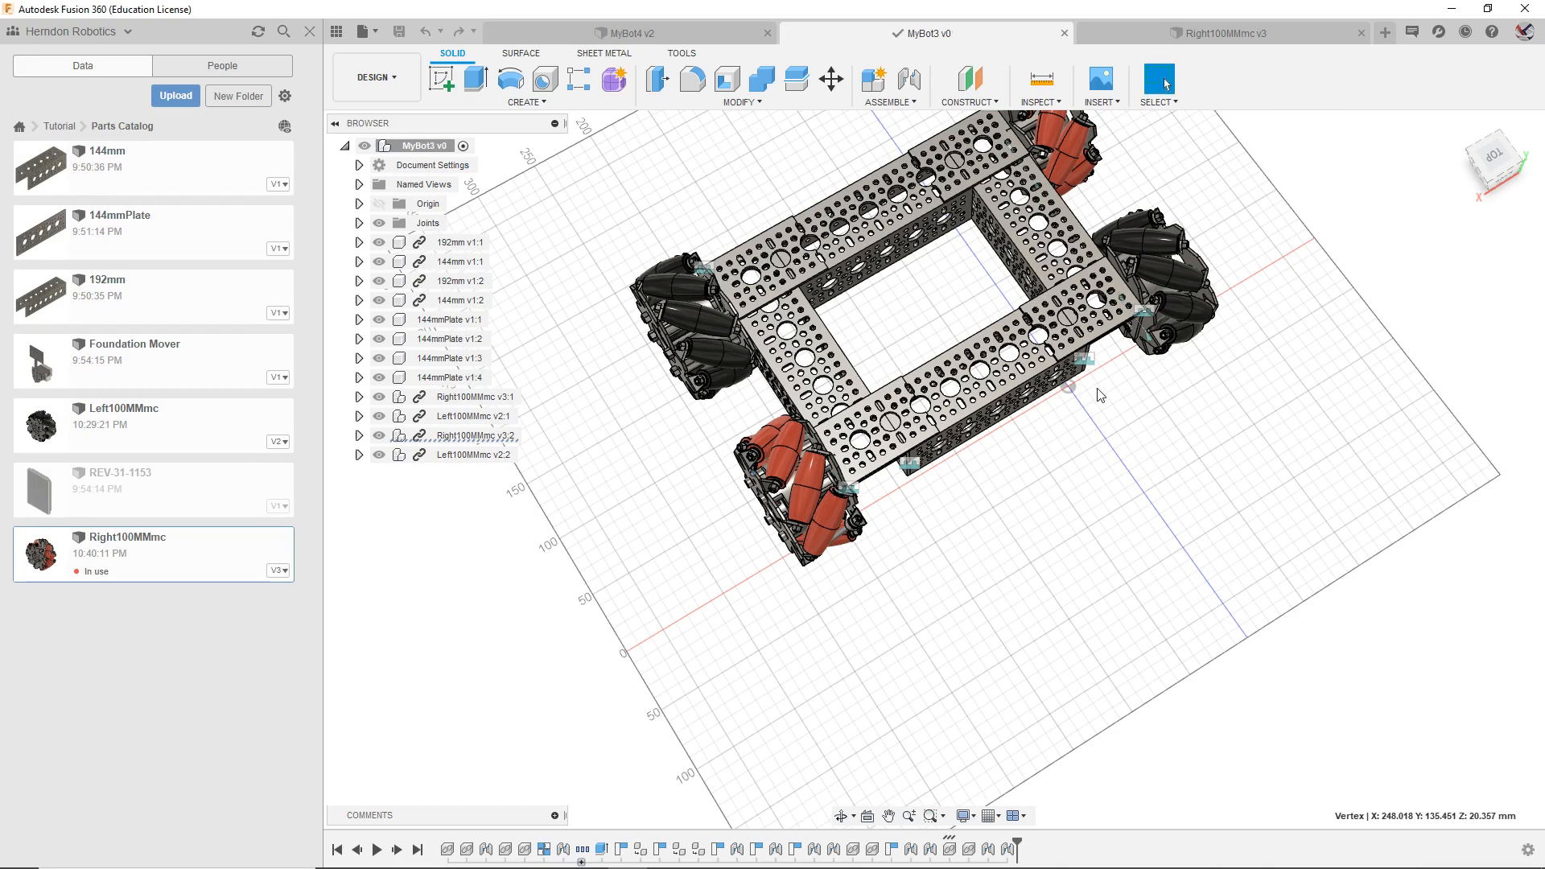
Step: Insert REV-31-1153 from the Parts Catalog into MyBot3 and move it clear of the chassis
left_click_drag(1505, 169, 1482, 154)
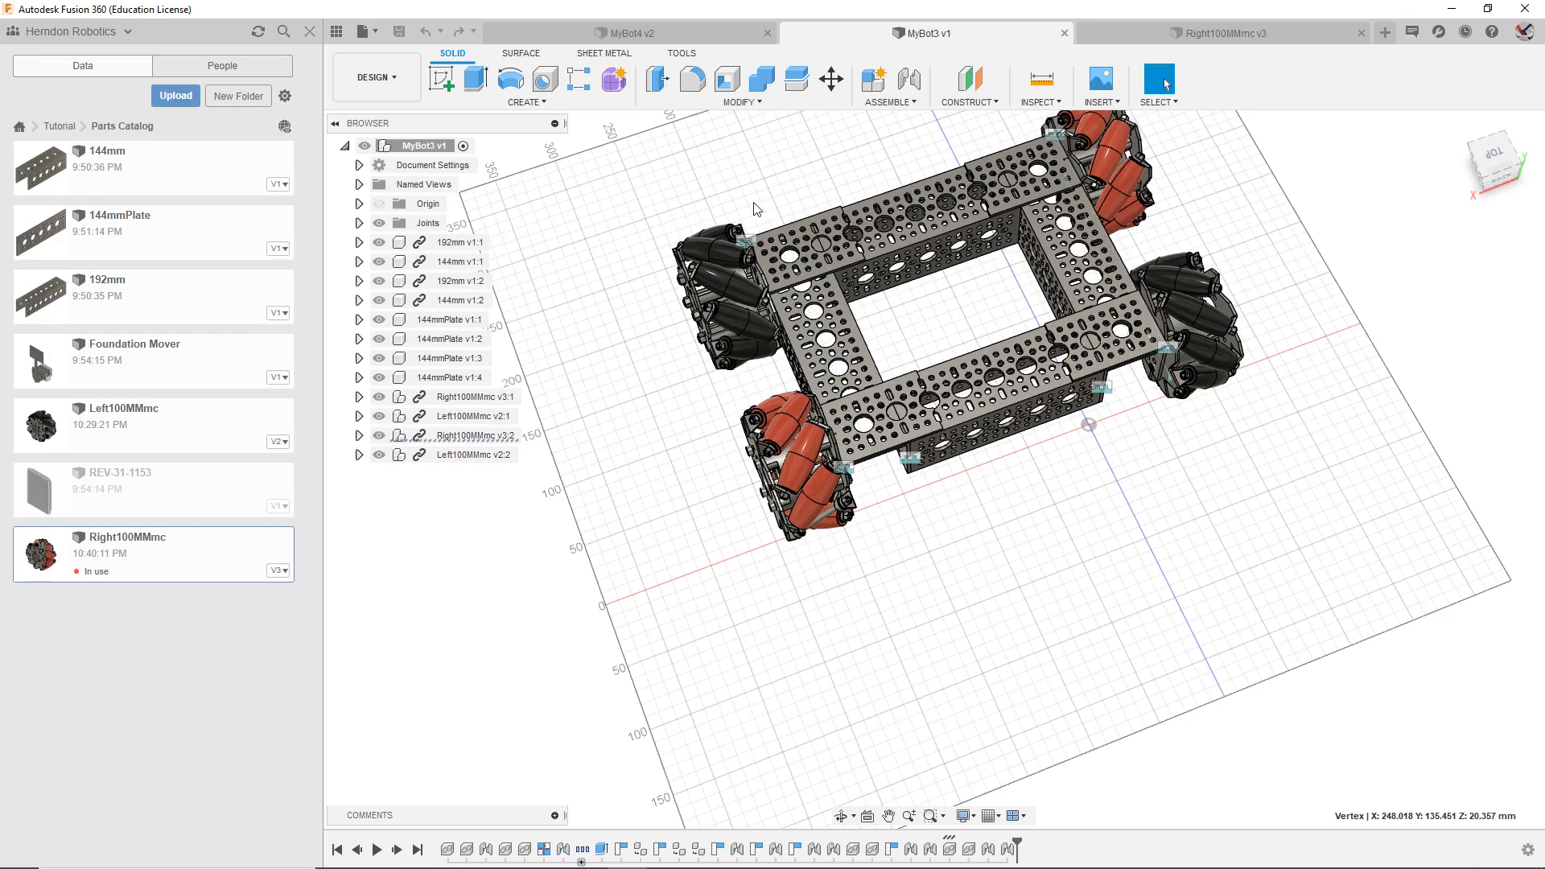
right_click(163, 474)
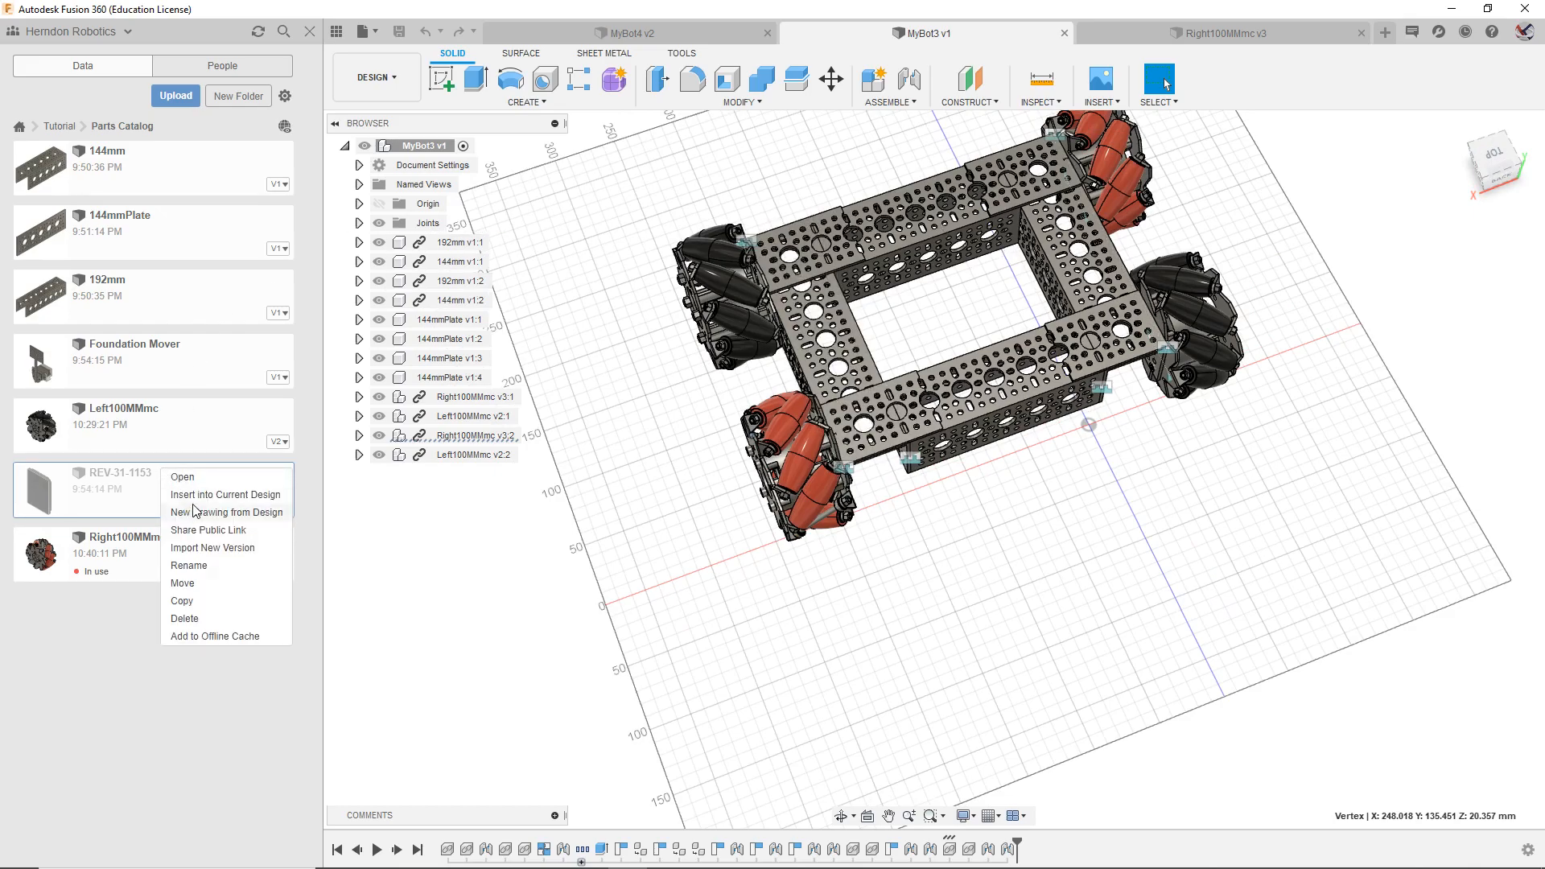
left_click(197, 498)
right_click(200, 505)
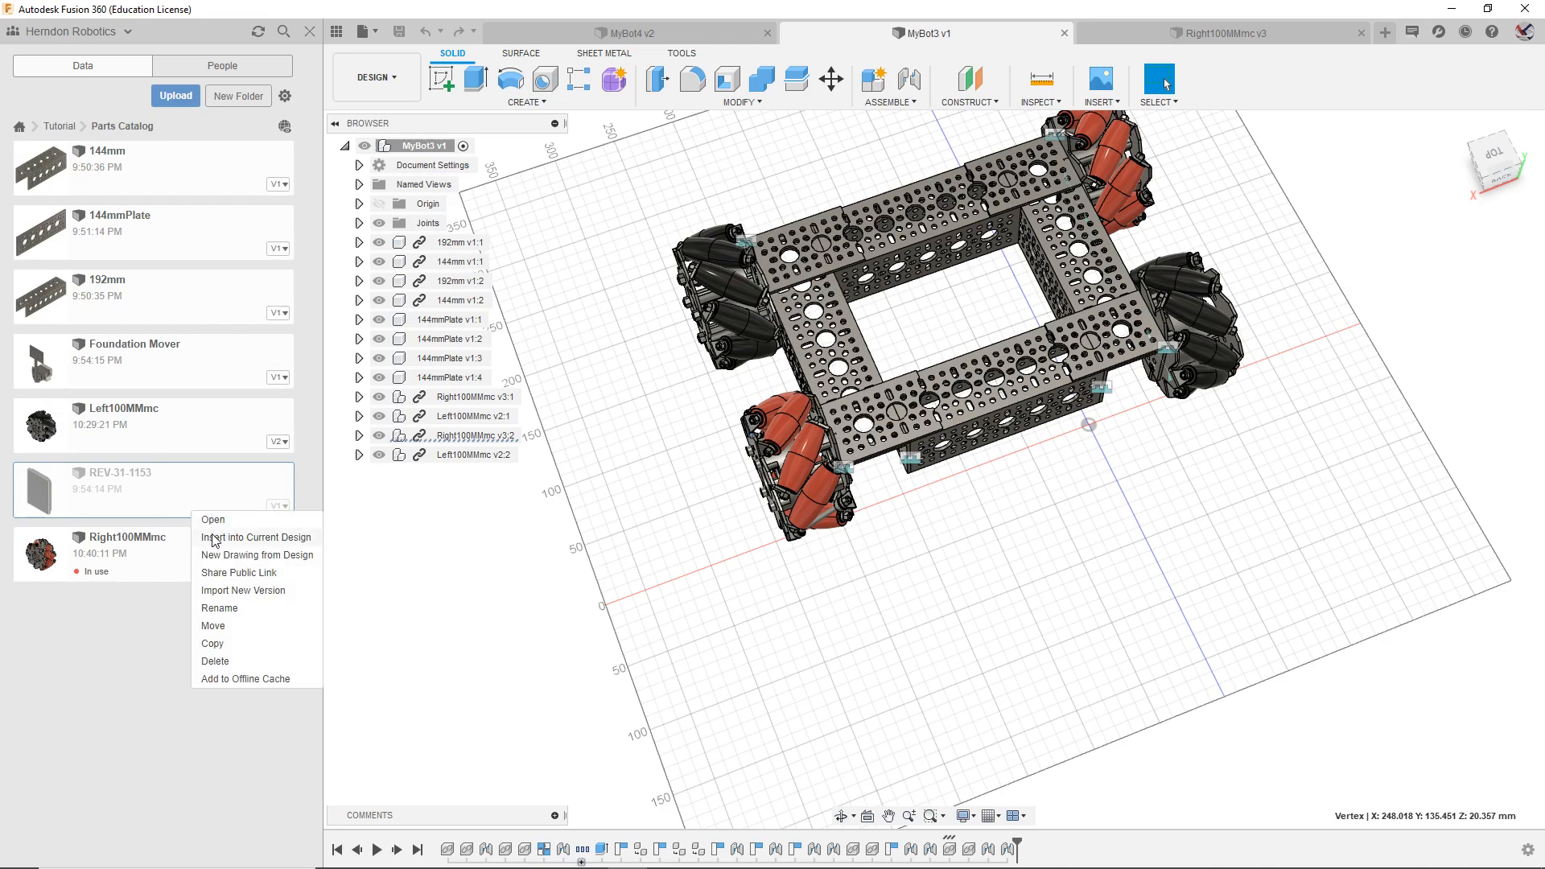
left_click(214, 539)
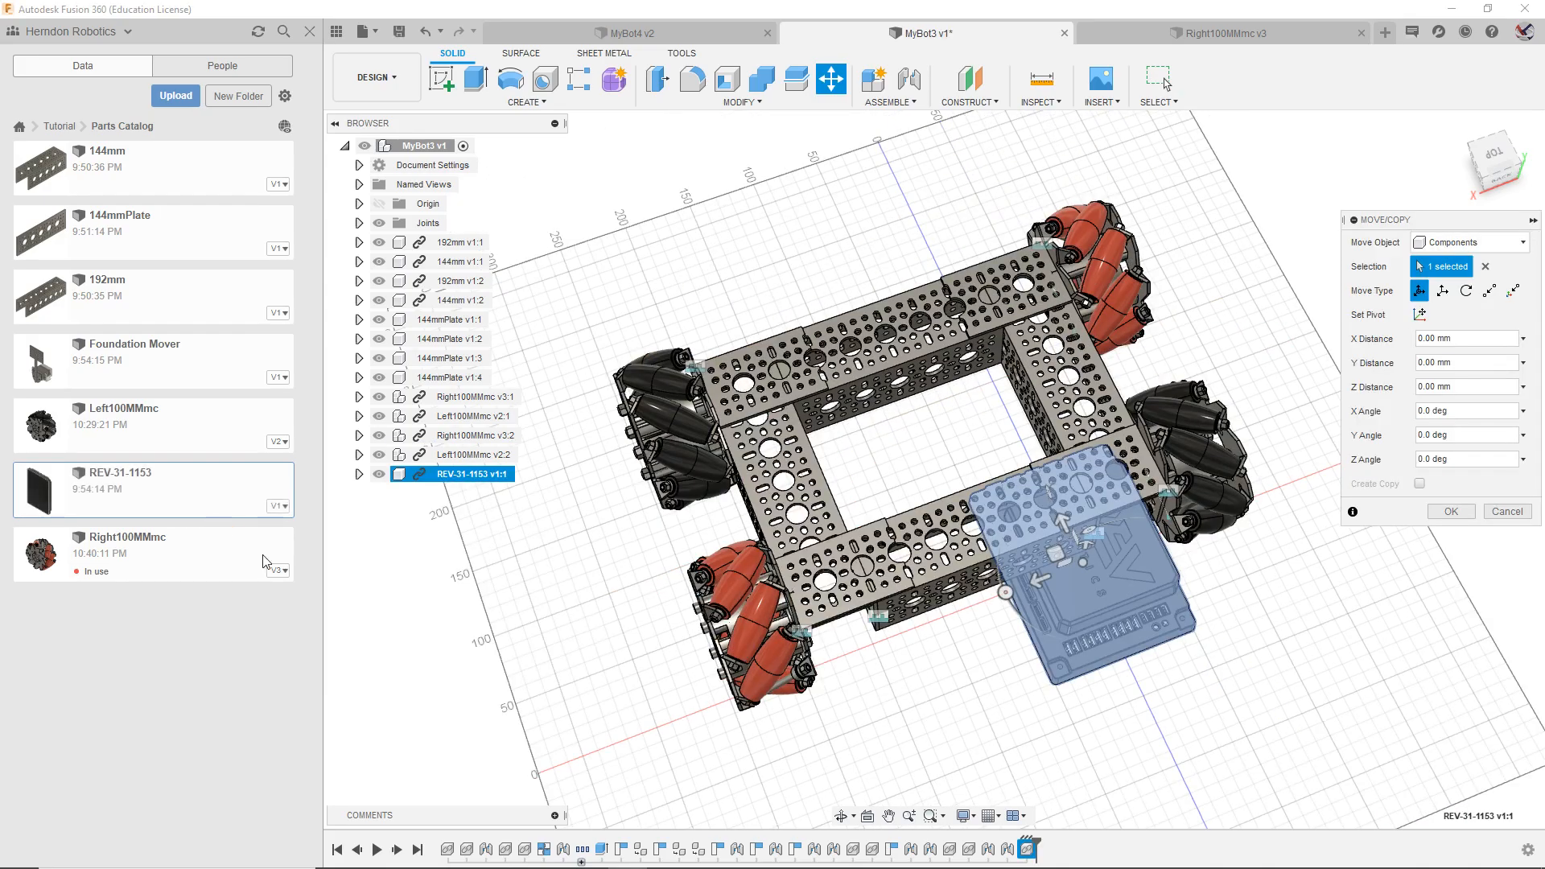
left_click_drag(1062, 518, 1197, 768)
left_click(1461, 515)
left_click_drag(1499, 166, 1475, 156)
middle_click_drag(1283, 581, 1137, 314)
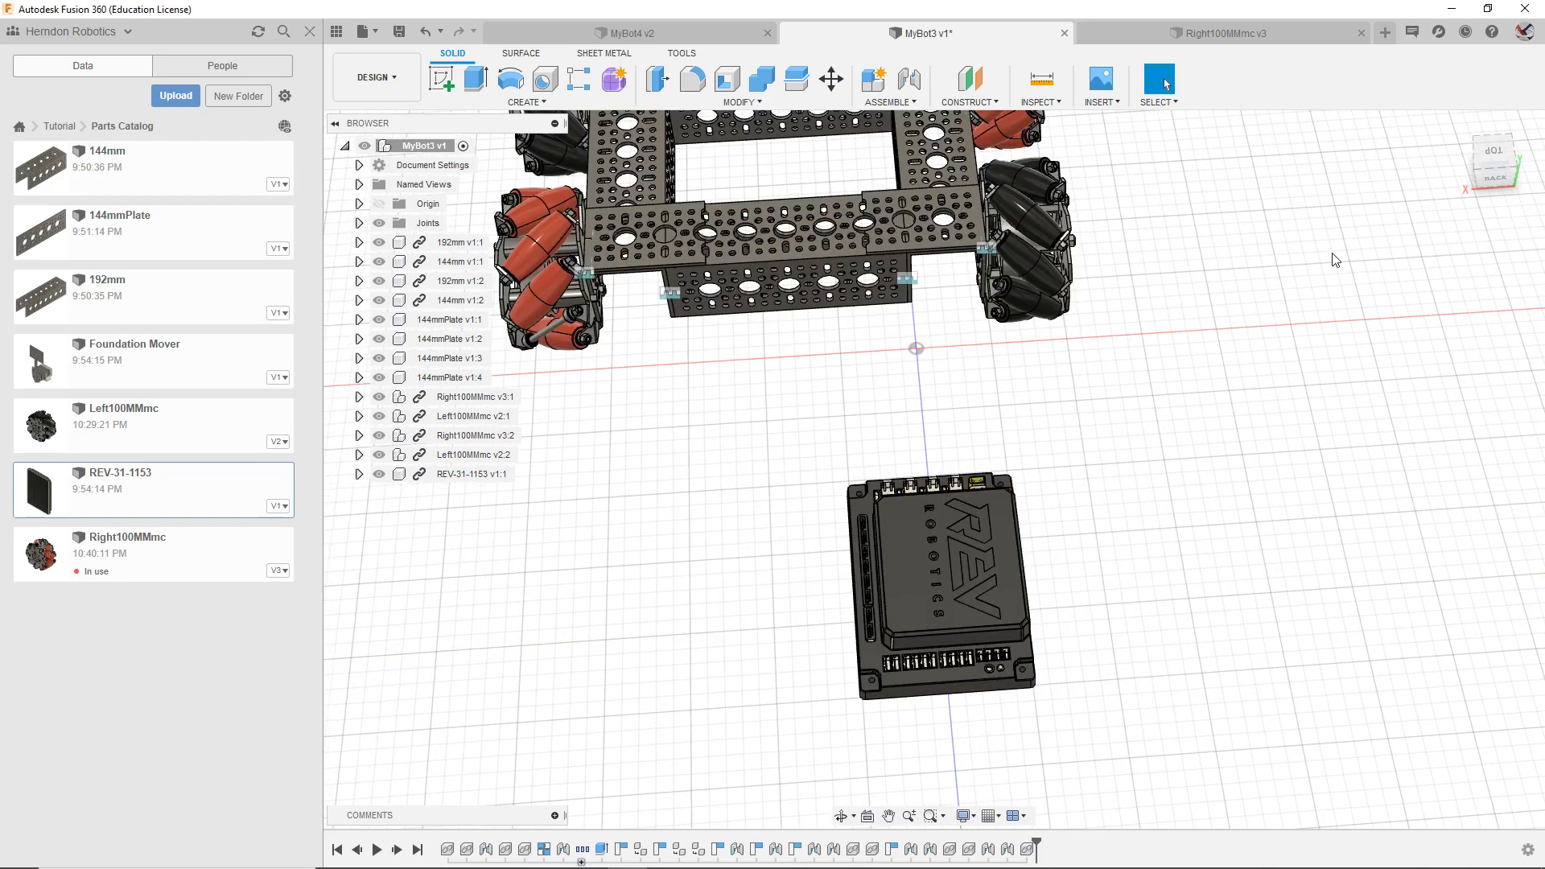
left_click_drag(1502, 174, 1439, 286)
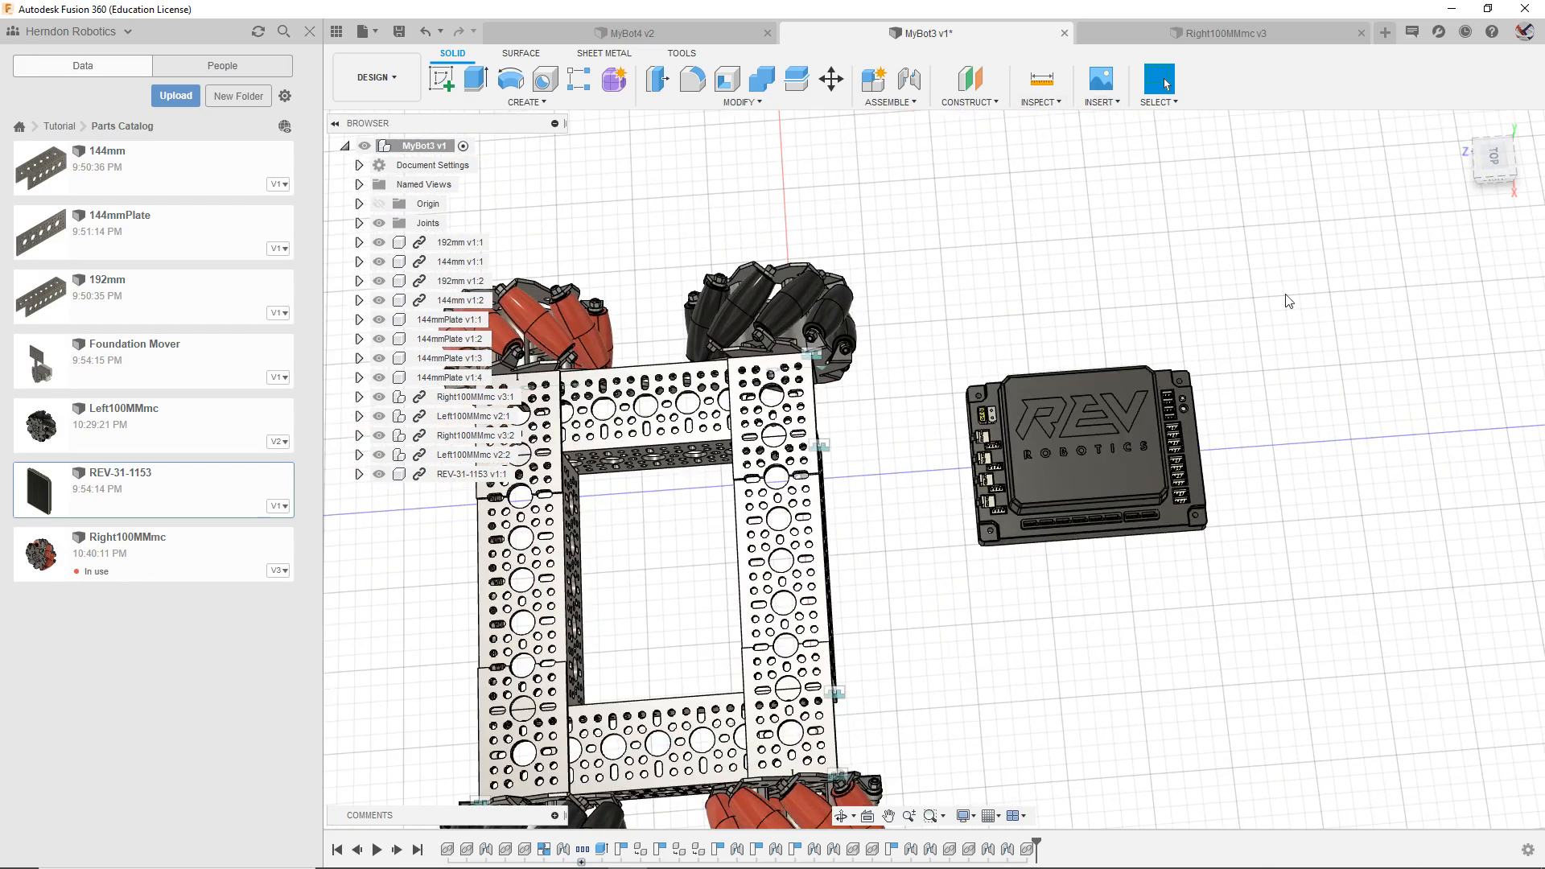
mouse_move(1486, 162)
left_mouse_down()
mouse_move(1469, 127)
mouse_move(1463, 146)
left_mouse_up()
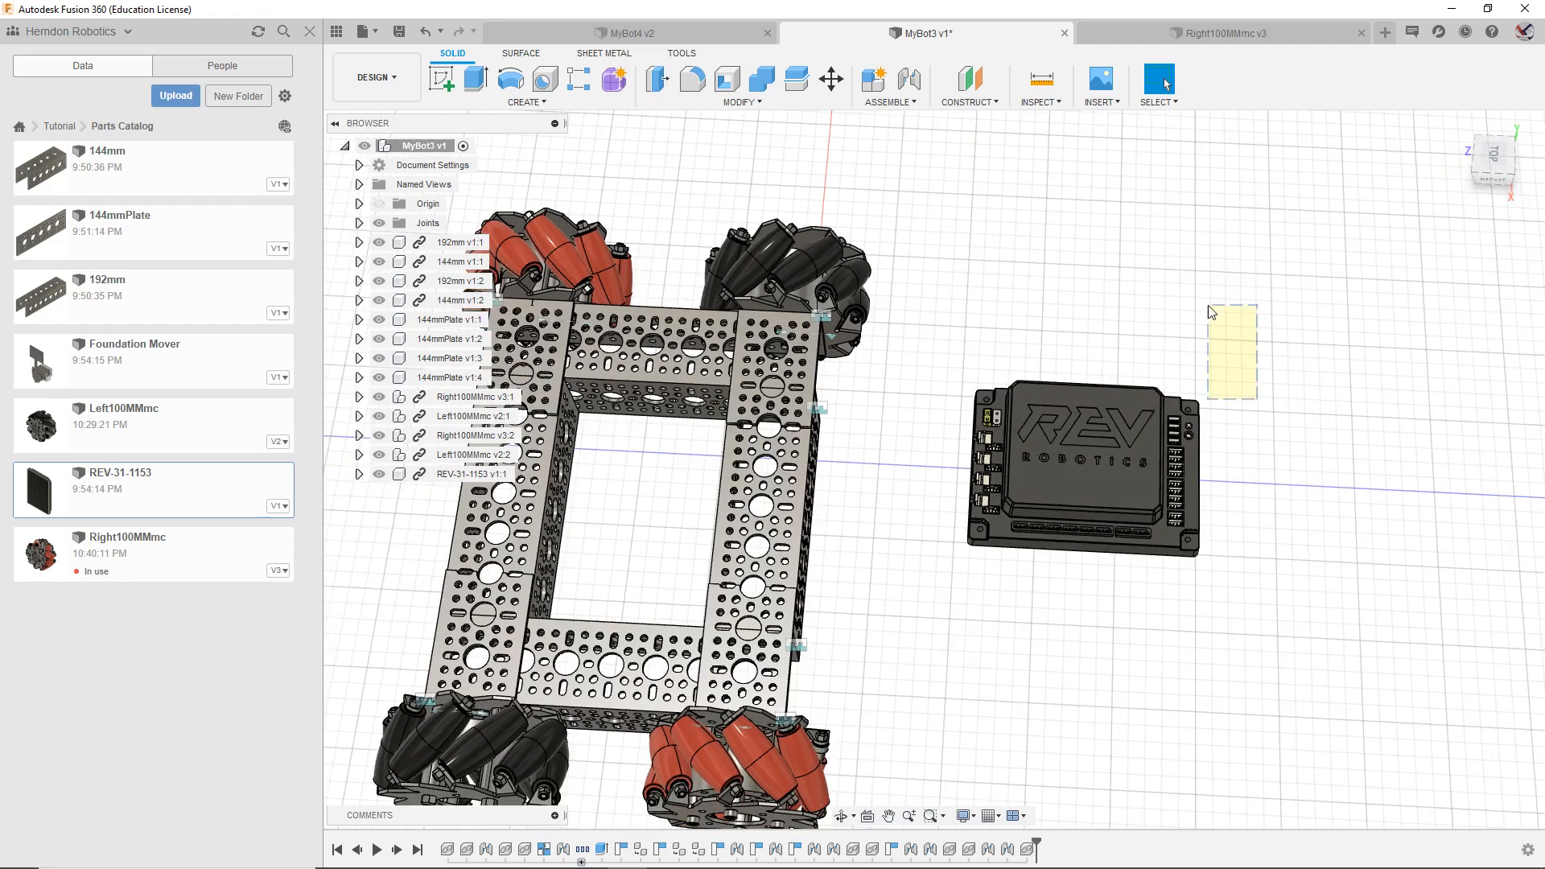
left_click_drag(1208, 306, 1208, 305)
mouse_move(1496, 184)
left_mouse_down()
mouse_move(1437, 157)
mouse_move(1496, 178)
left_mouse_up()
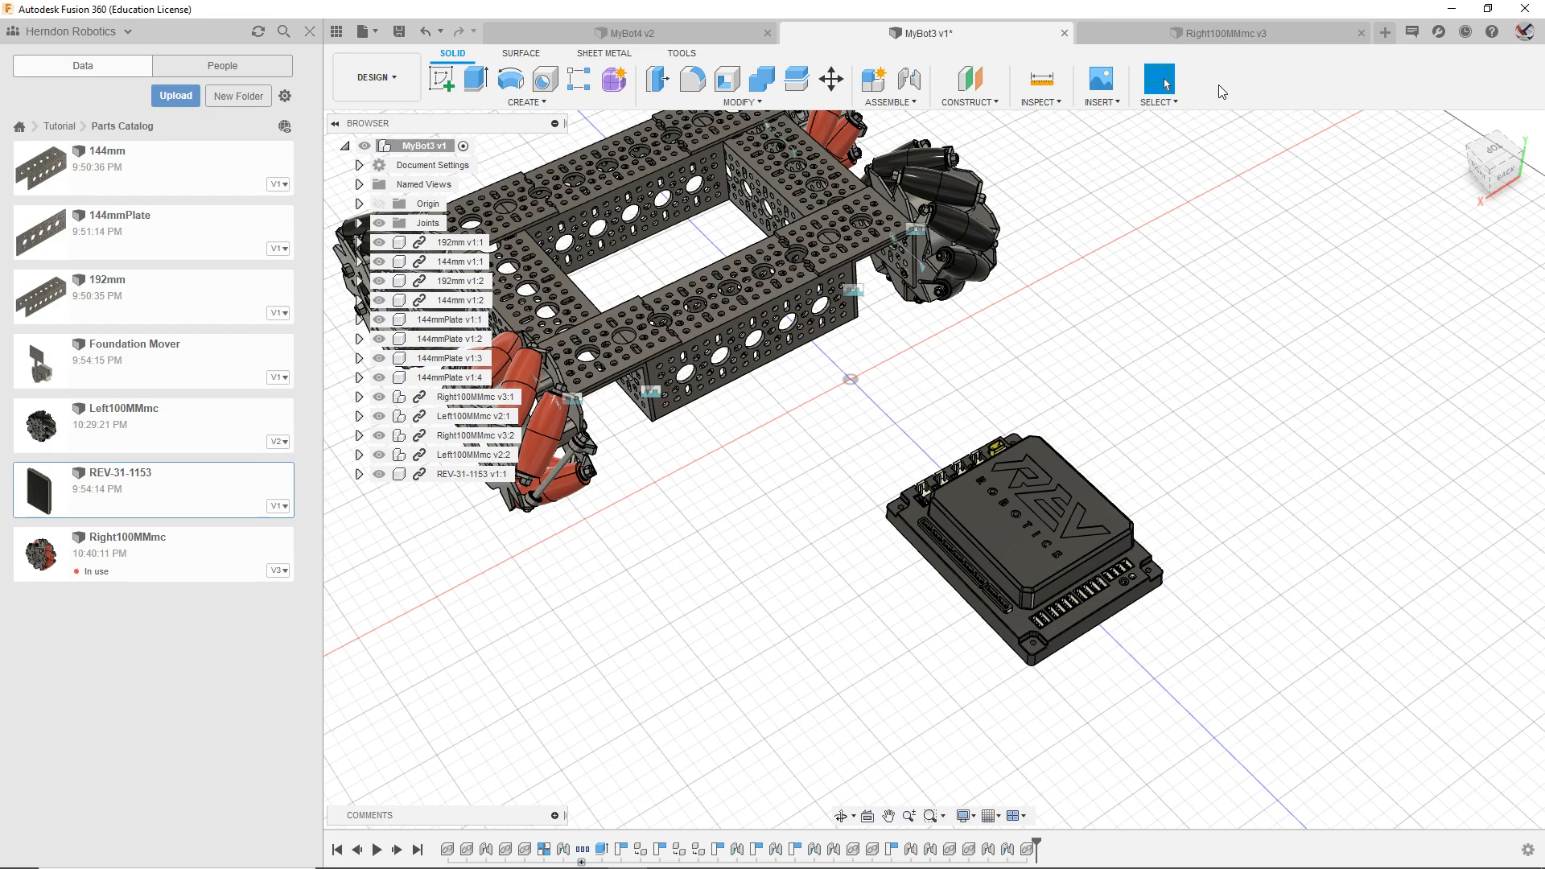
Step: Measure the distance from the REV-31-1153 hub's outer side face to a small face on the far black wheel
left_click(1041, 78)
scroll(625, 395, "up", 2)
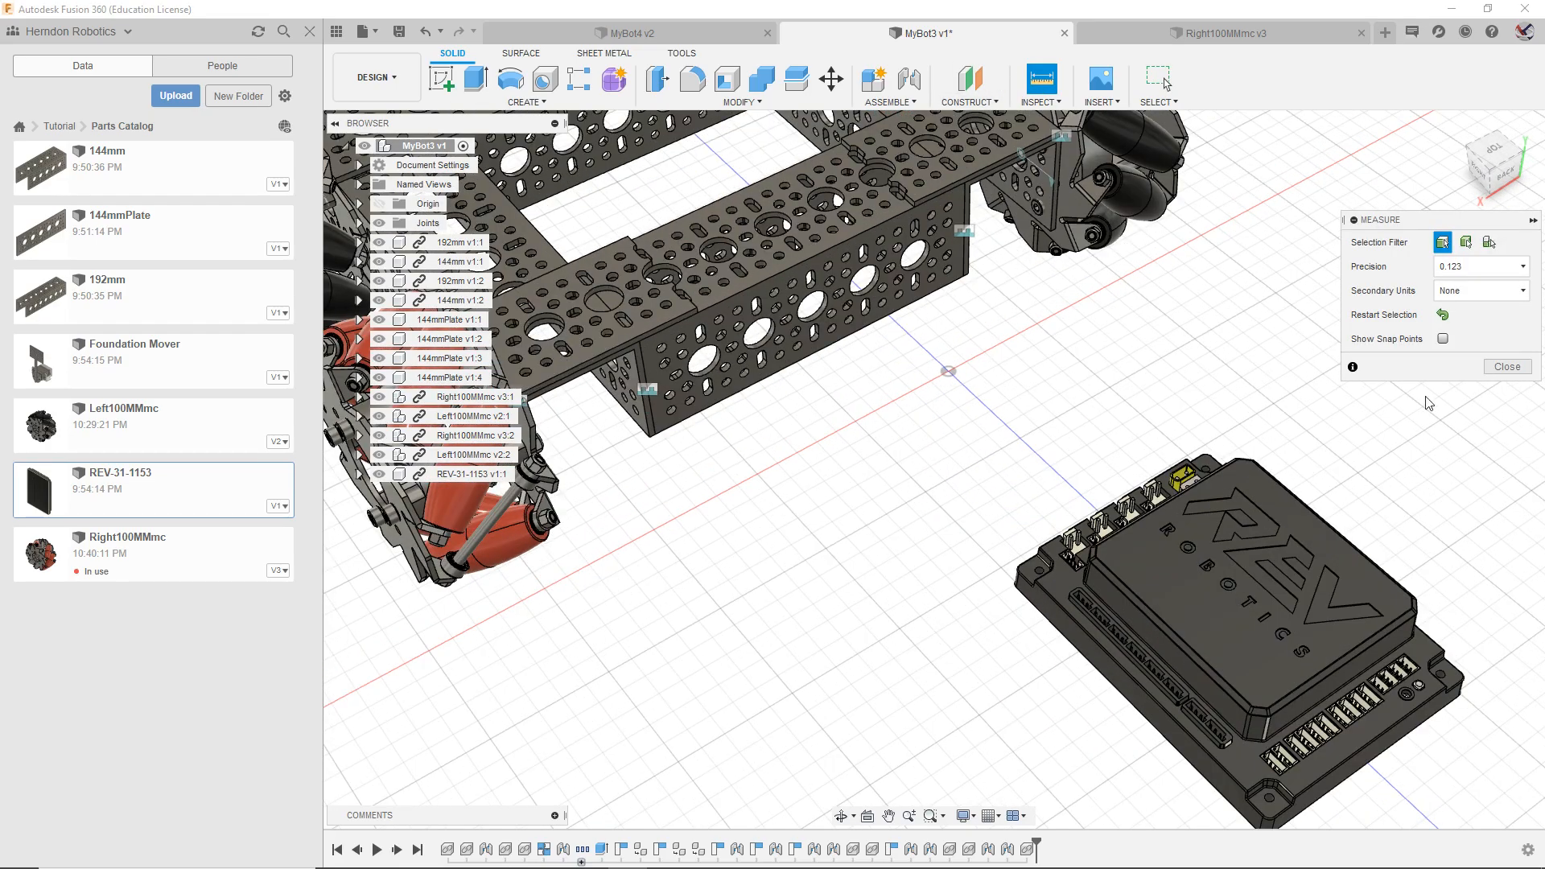
left_click(1503, 177)
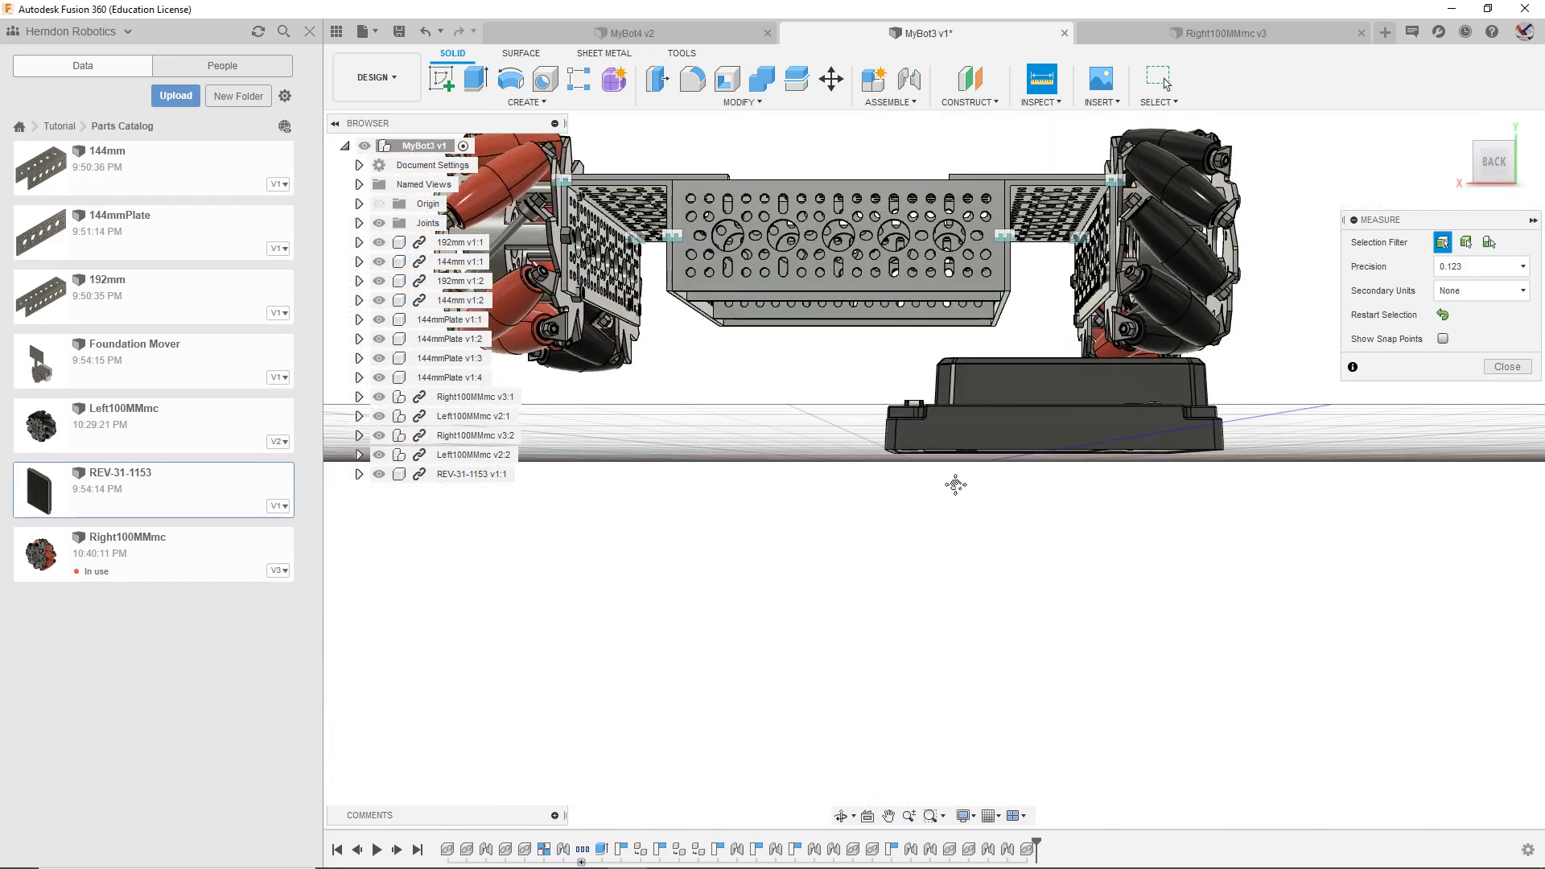
left_click_drag(1516, 166, 1510, 185)
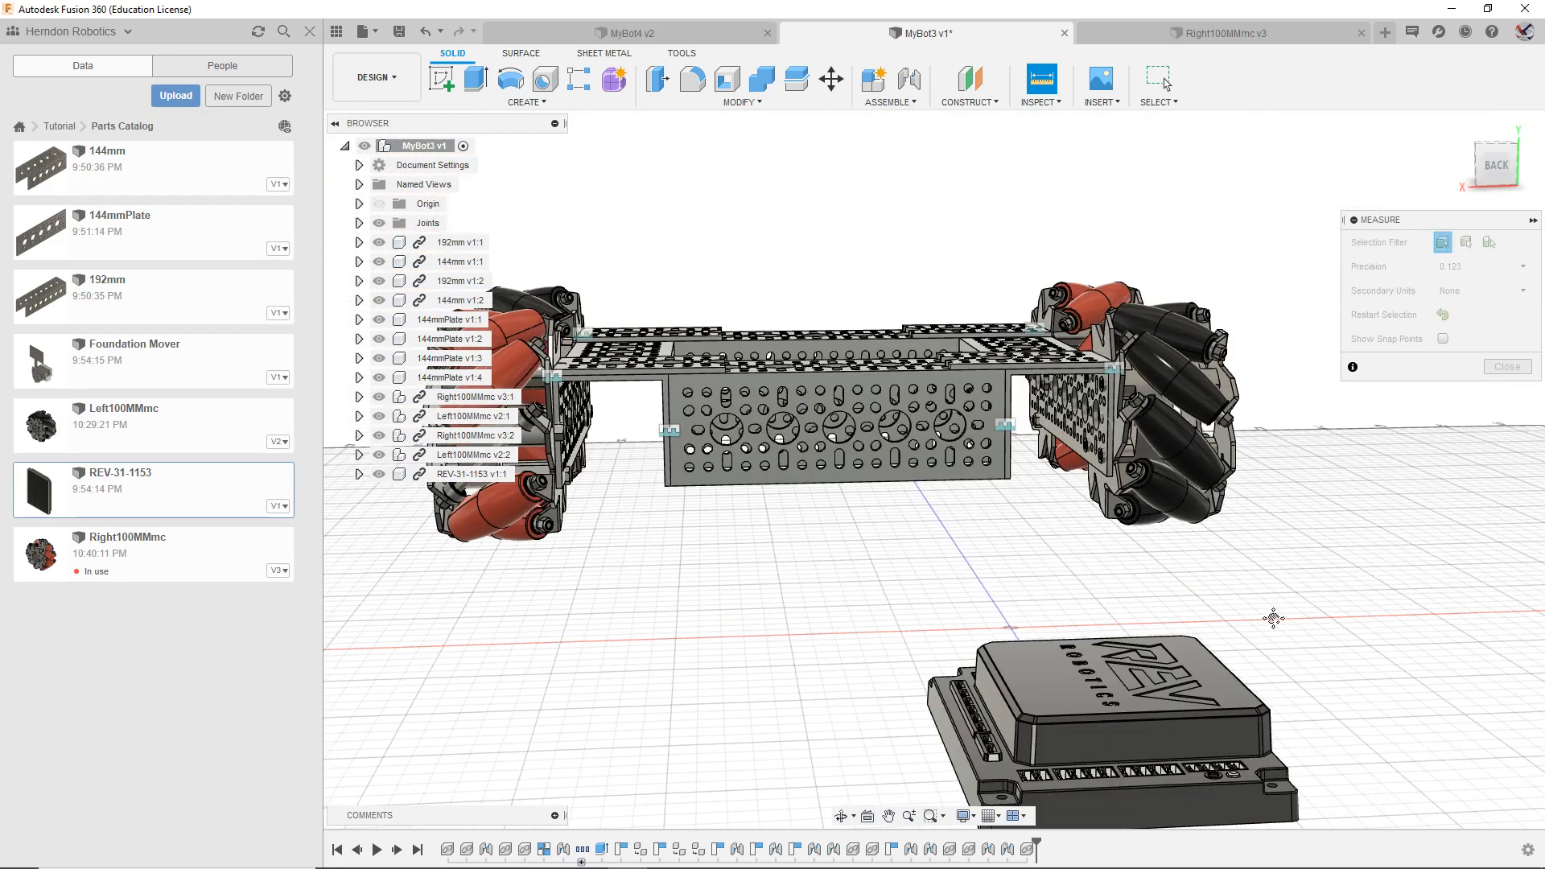
middle_click_drag(1276, 648, 1239, 523)
left_click(1071, 637)
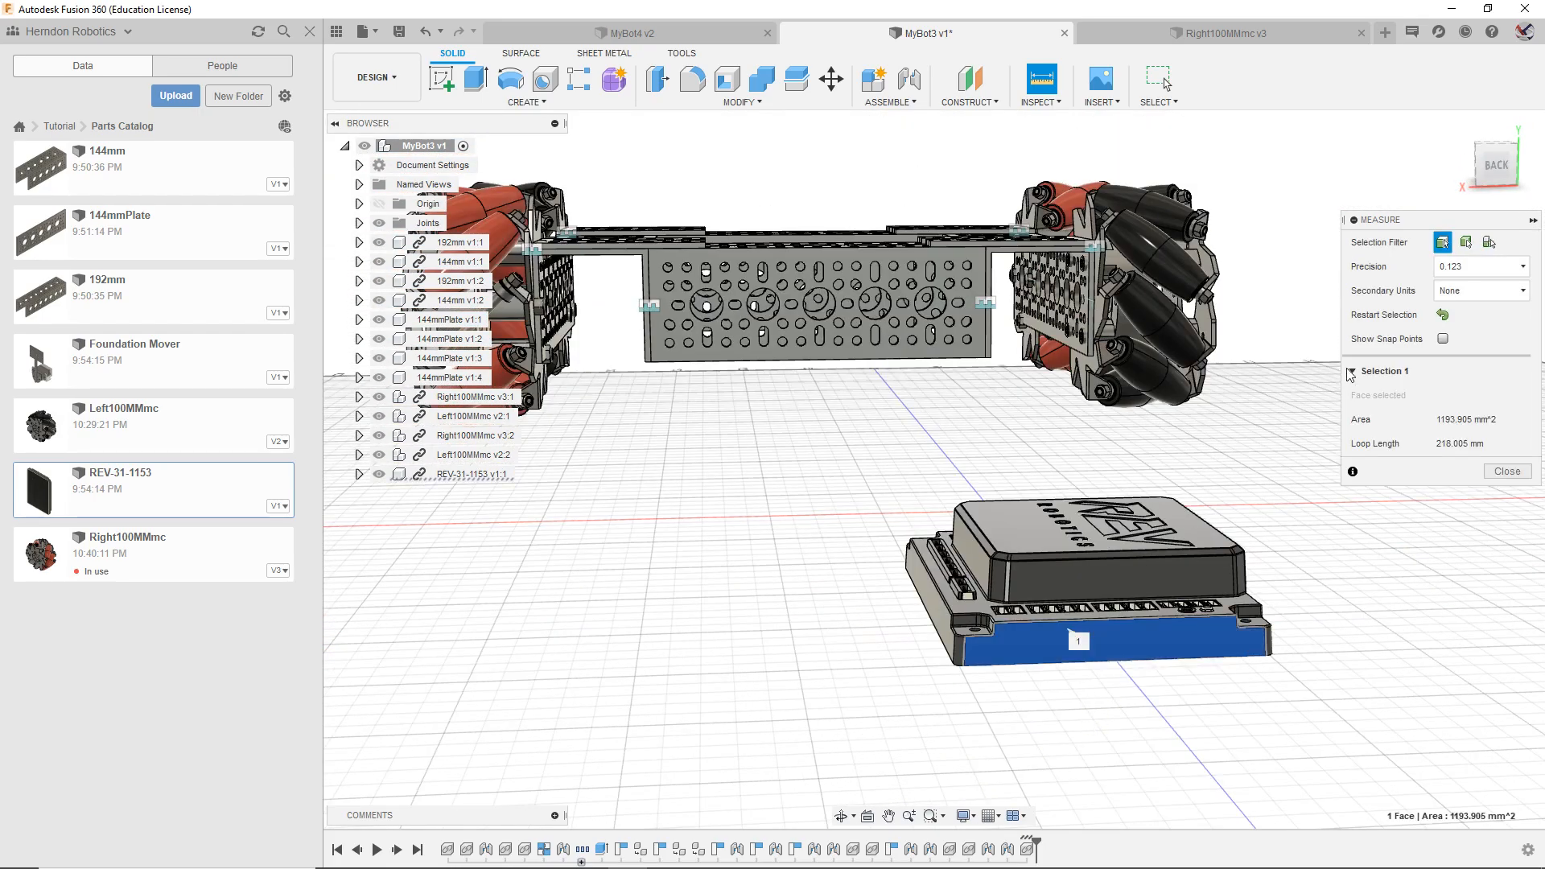
mouse_move(1485, 176)
left_mouse_down()
mouse_move(1535, 193)
mouse_move(179, 218)
left_mouse_up()
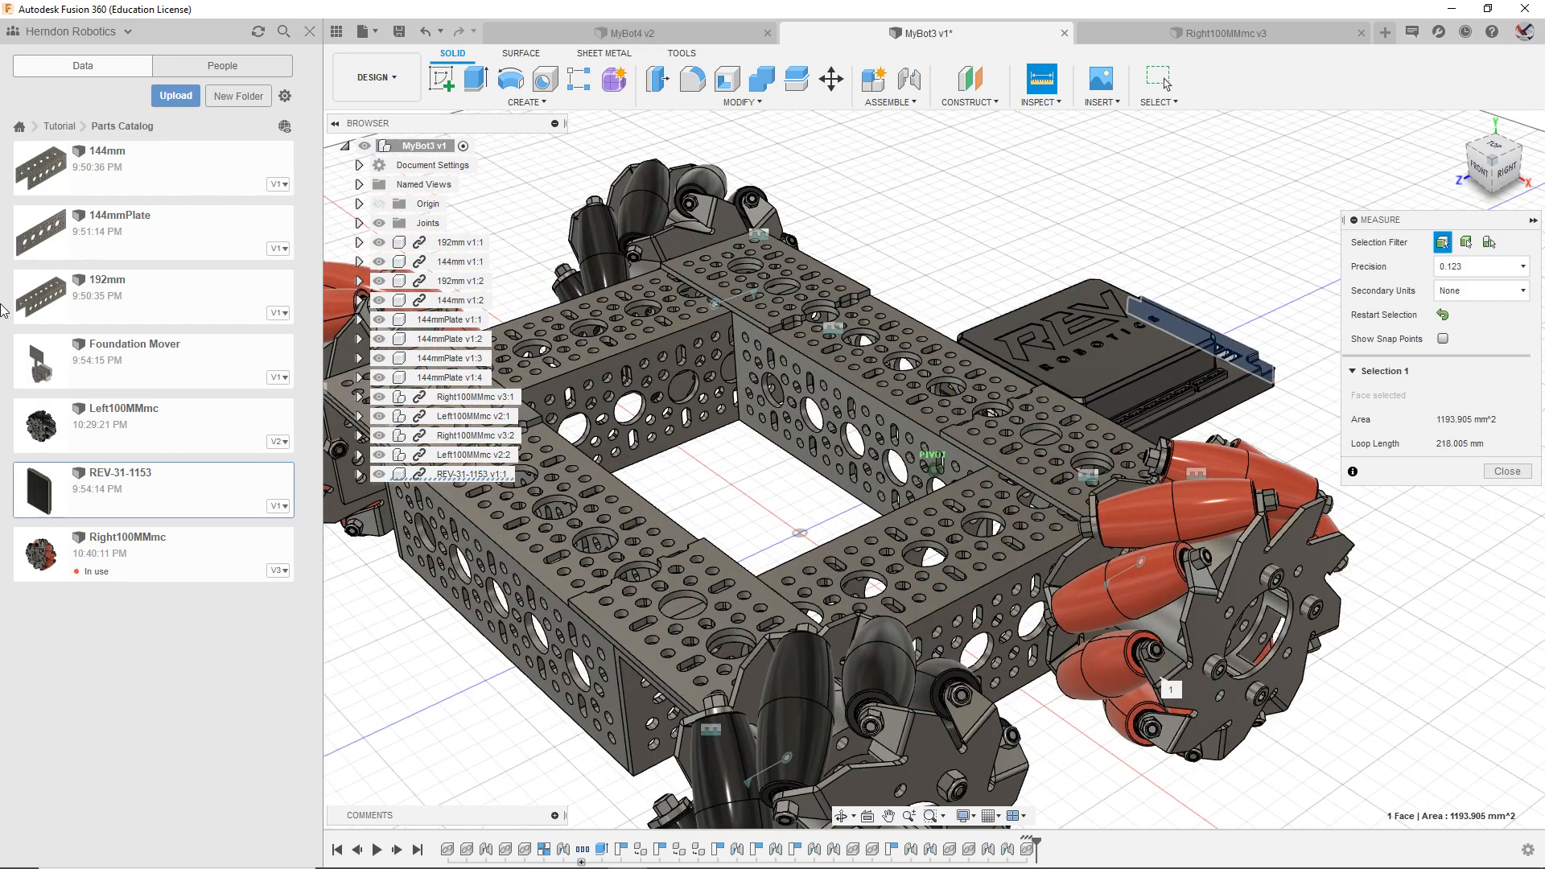
left_click(689, 204)
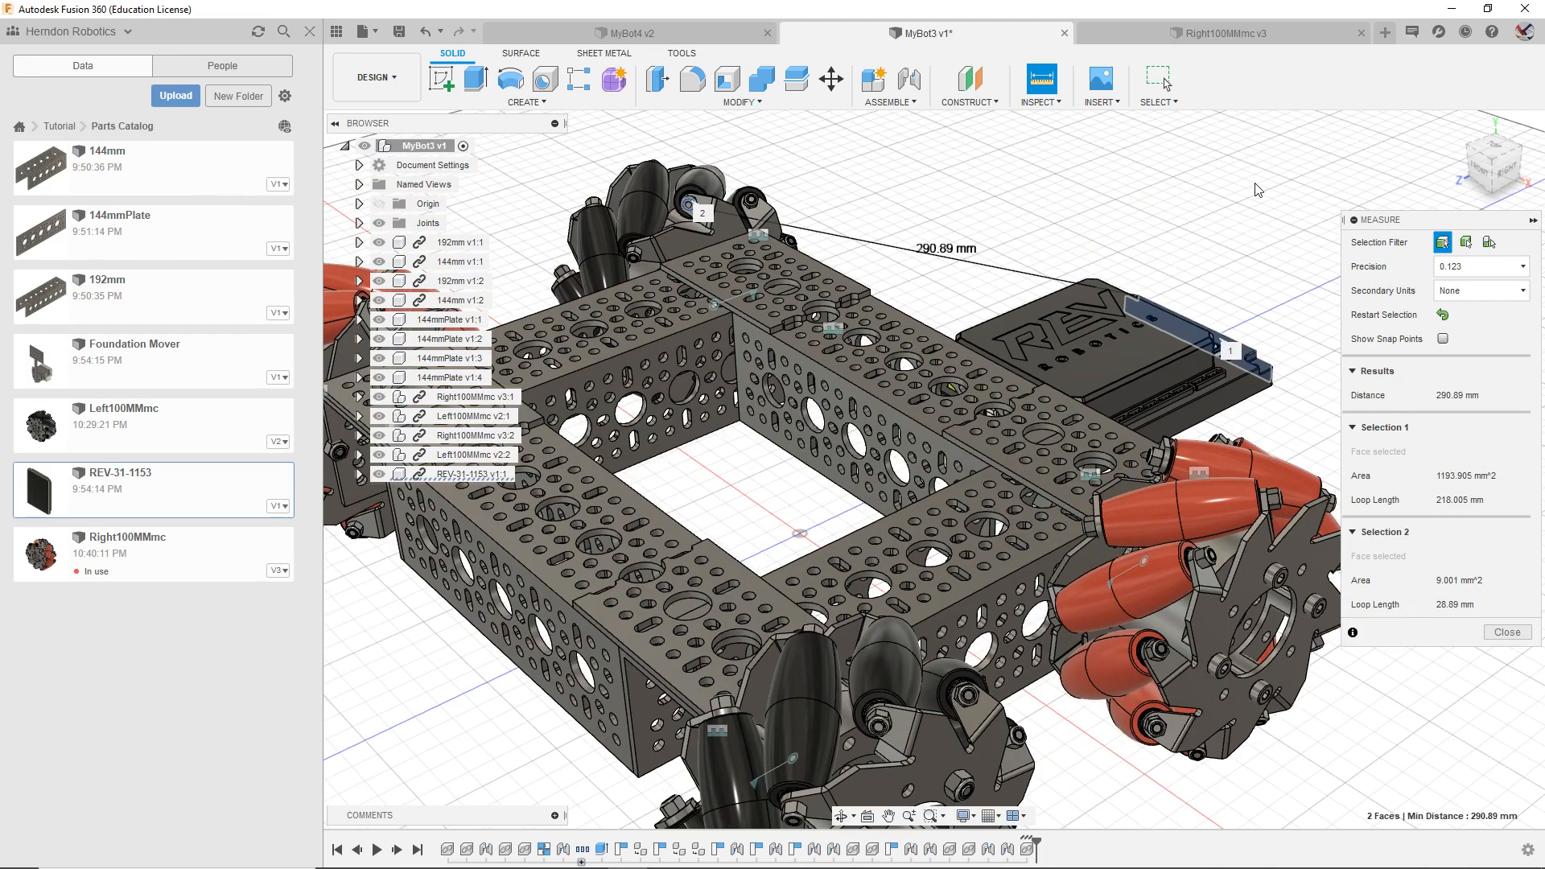
Step: Measure from the hub's outer side face to its opposite side face, and set the secondary units to cm
left_click_drag(1495, 165, 1320, 261)
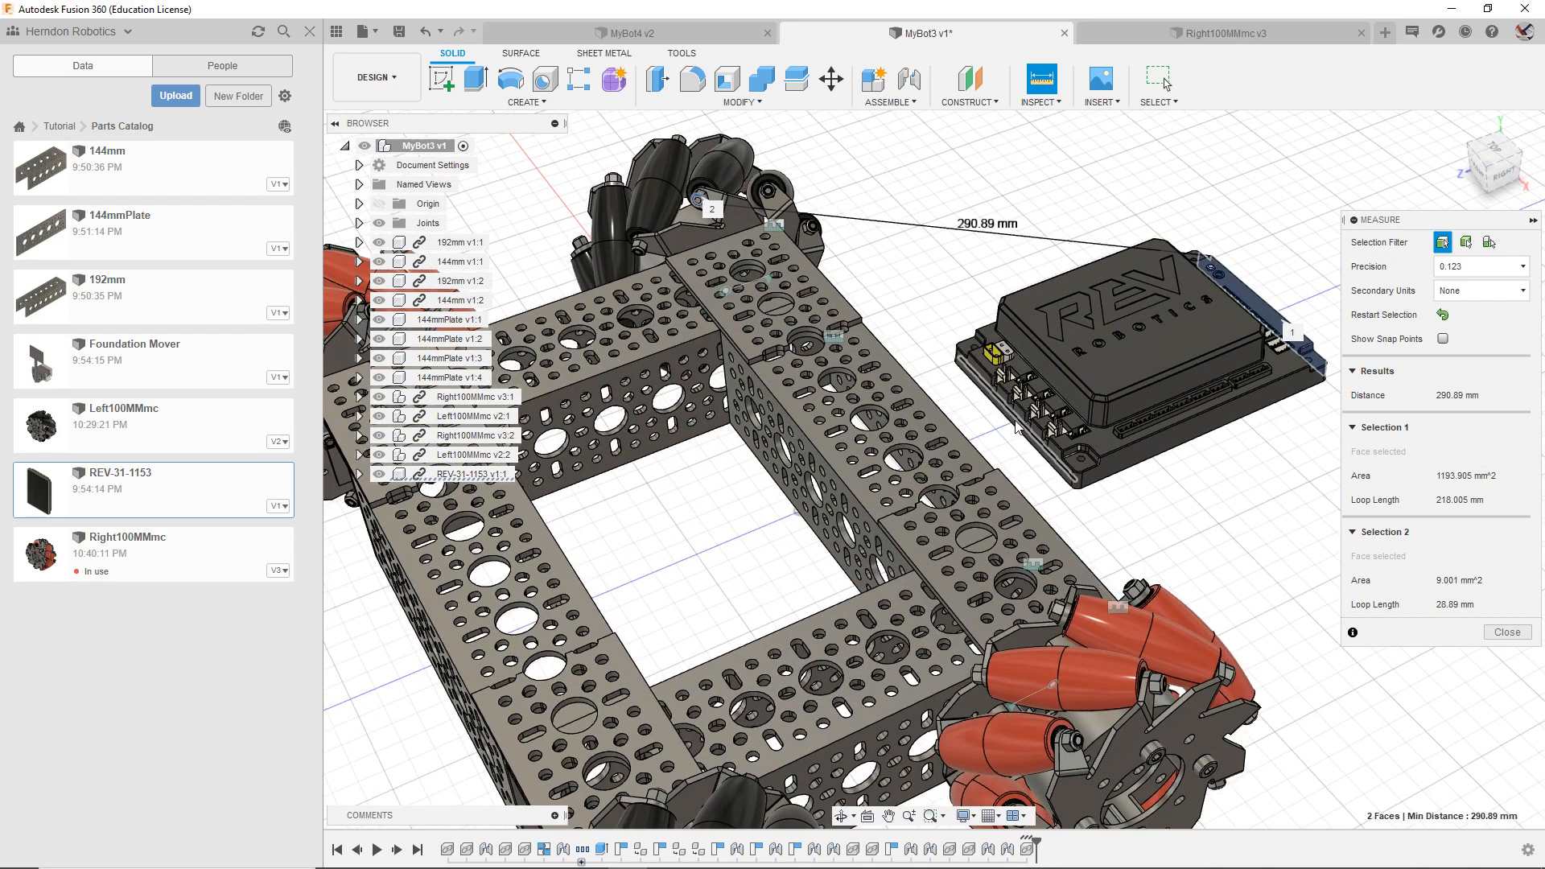
scroll(1022, 432, "up", 5)
left_click(948, 341)
scroll(1052, 526, "down", 5)
middle_click_drag(1066, 527, 744, 660)
scroll(1005, 466, "down", 10)
middle_click_drag(1012, 309, 1000, 411)
scroll(1000, 423, "down", 2)
scroll(1000, 424, "up", 4)
middle_click_drag(1097, 555, 1094, 460)
scroll(1134, 541, "up", 3)
left_click(1464, 291)
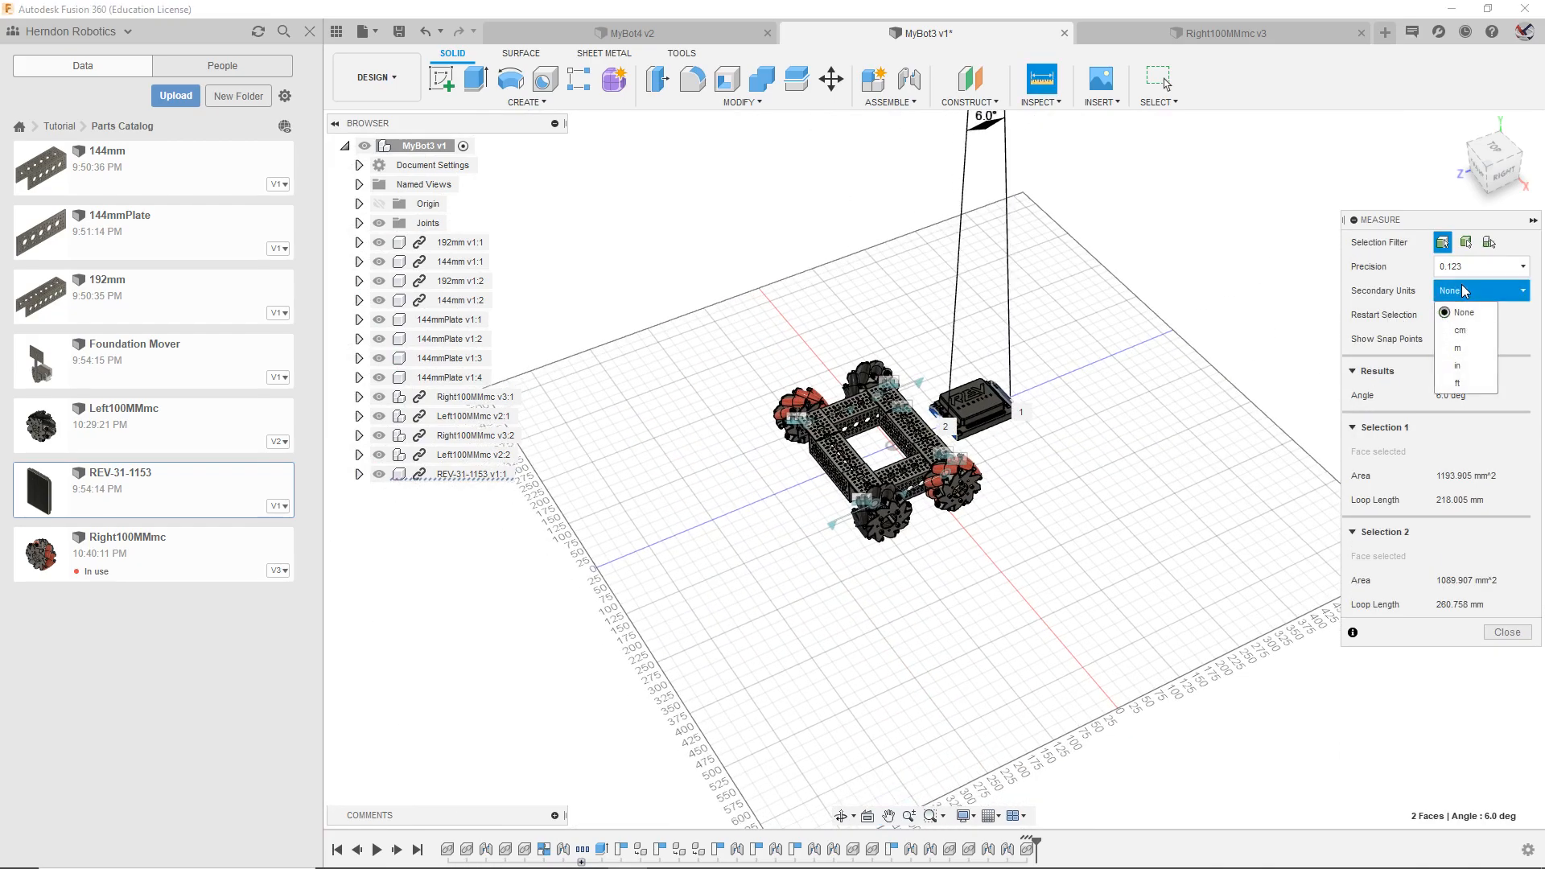
left_click(1456, 331)
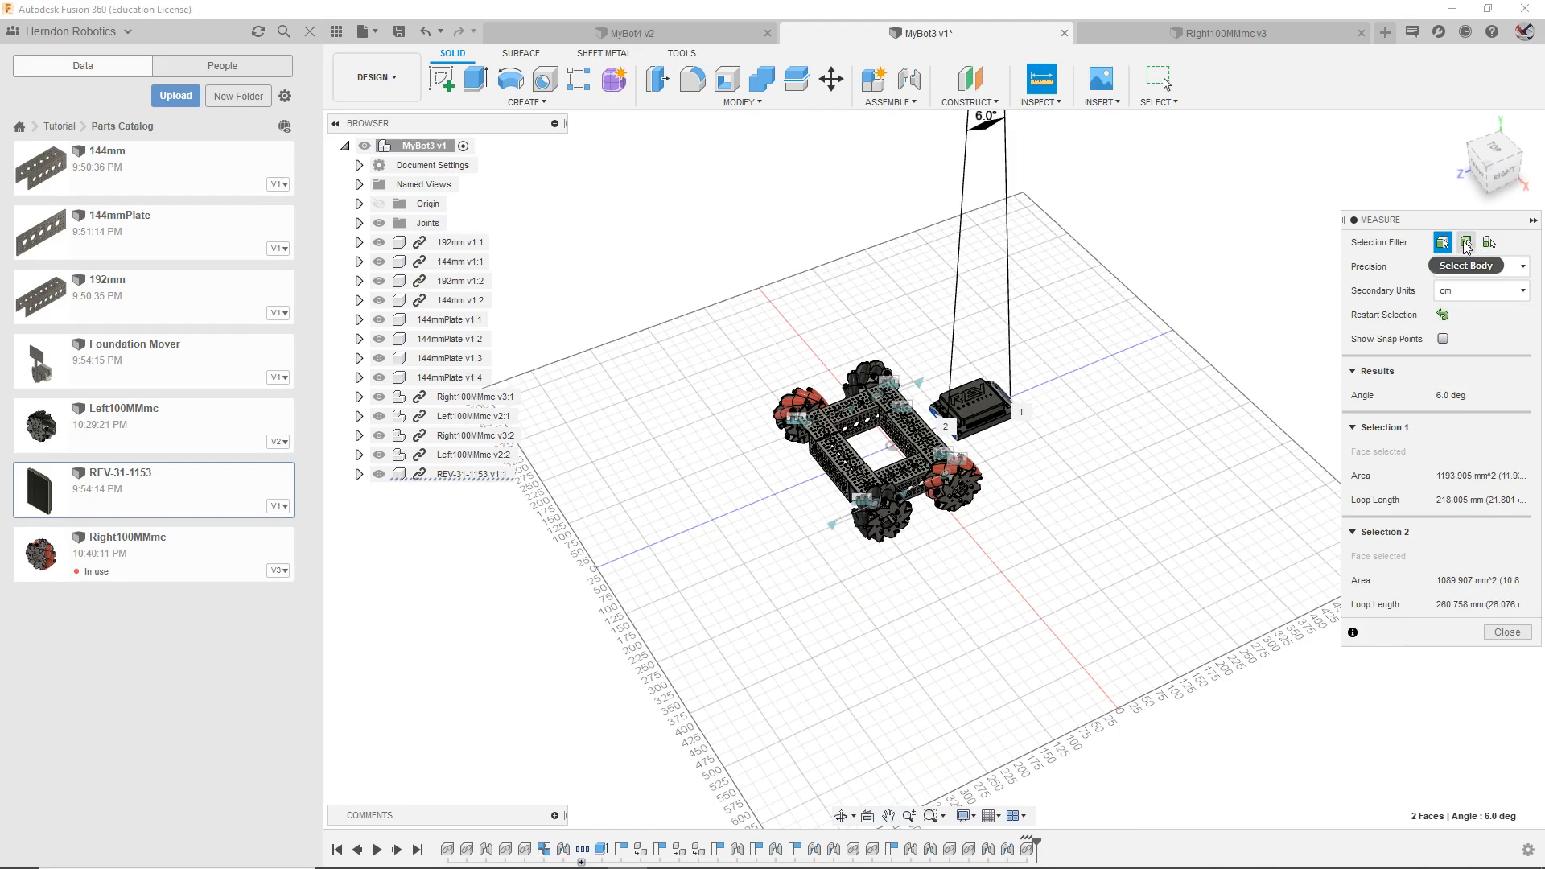
Step: Measure the distance between the two short bottom edges of the REV-31-1153 hub
scroll(1050, 446, "up", 5)
left_click(1050, 447)
scroll(1022, 401, "up", 5)
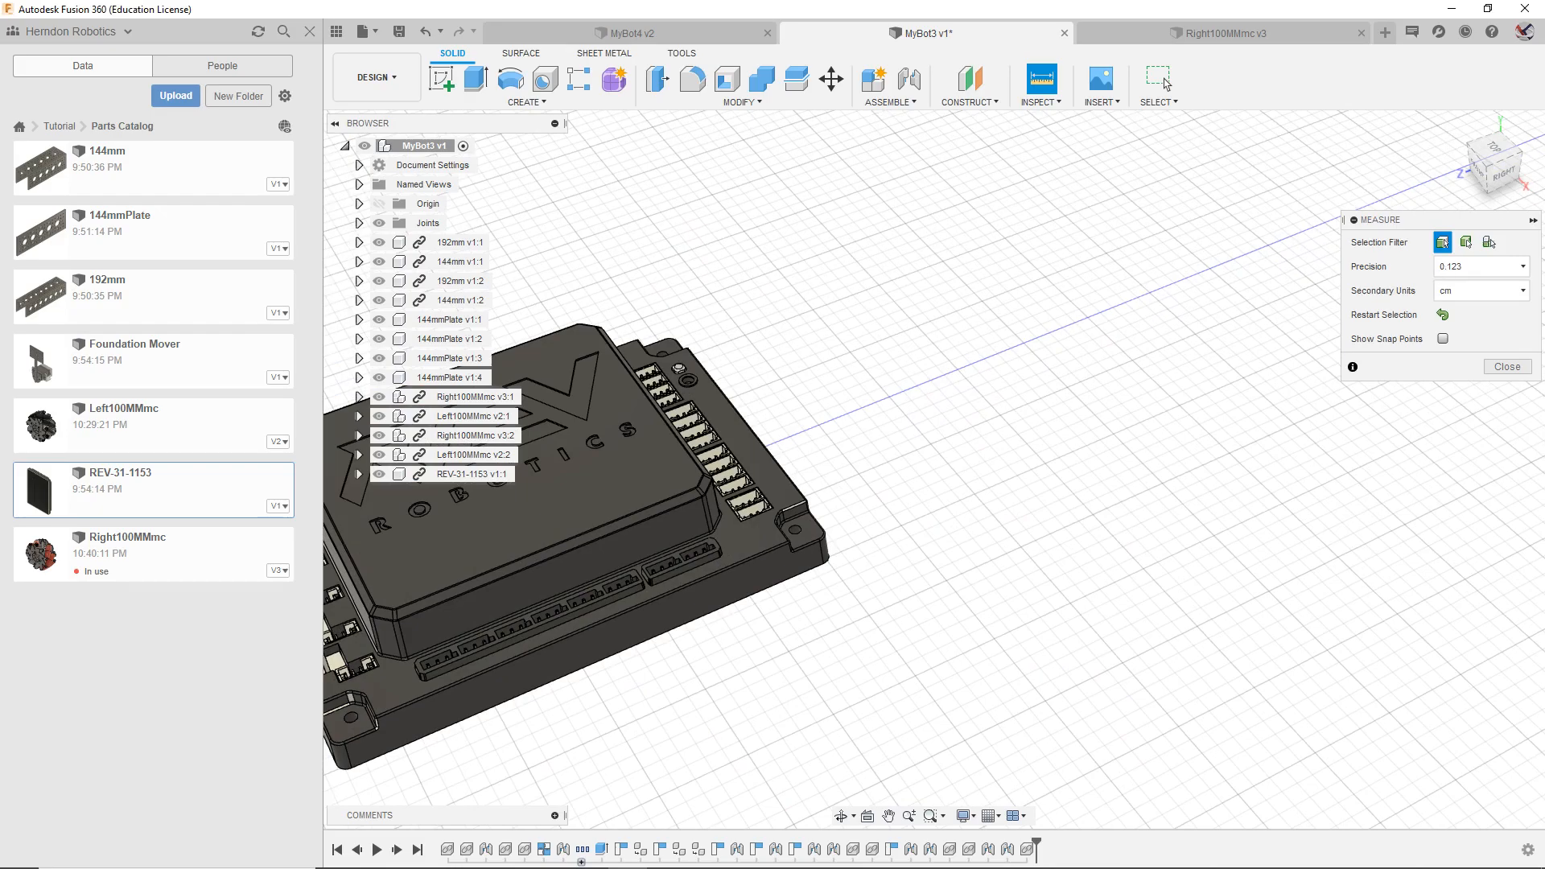
left_click_drag(1490, 171, 1512, 158)
middle_click_drag(934, 469, 904, 492, "shift")
mouse_move(1495, 163)
left_mouse_down()
mouse_move(1498, 193)
mouse_move(1487, 176)
mouse_move(1523, 168)
left_mouse_up()
left_click(576, 697)
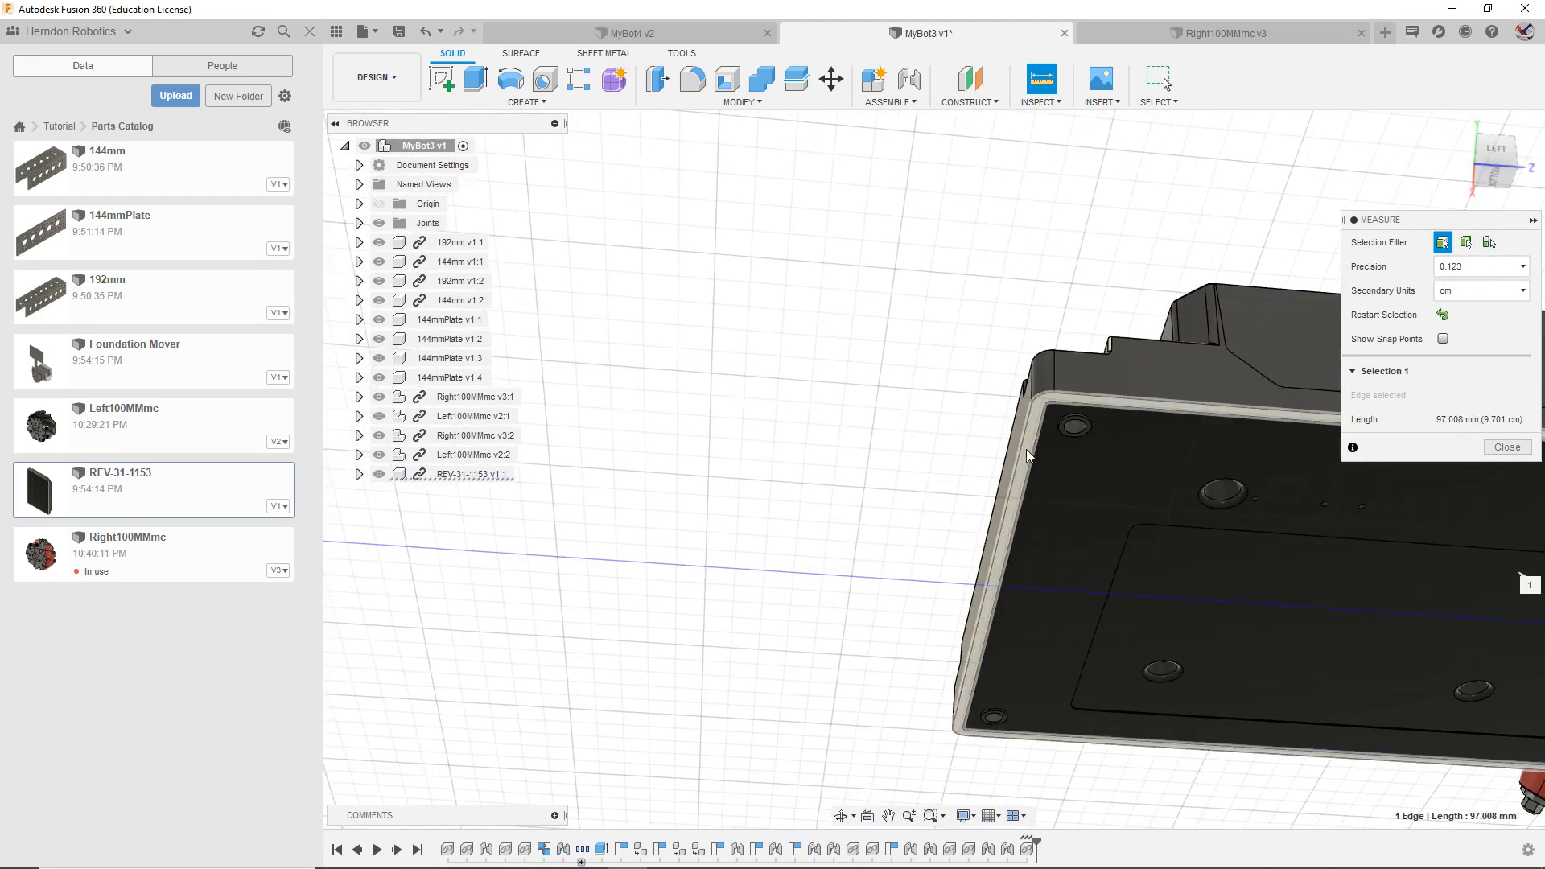
left_click(1021, 445)
left_click_drag(1496, 159, 1489, 231)
scroll(1169, 455, "up", 2)
scroll(1169, 506, "down", 5)
middle_click_drag(1135, 568, 1021, 438)
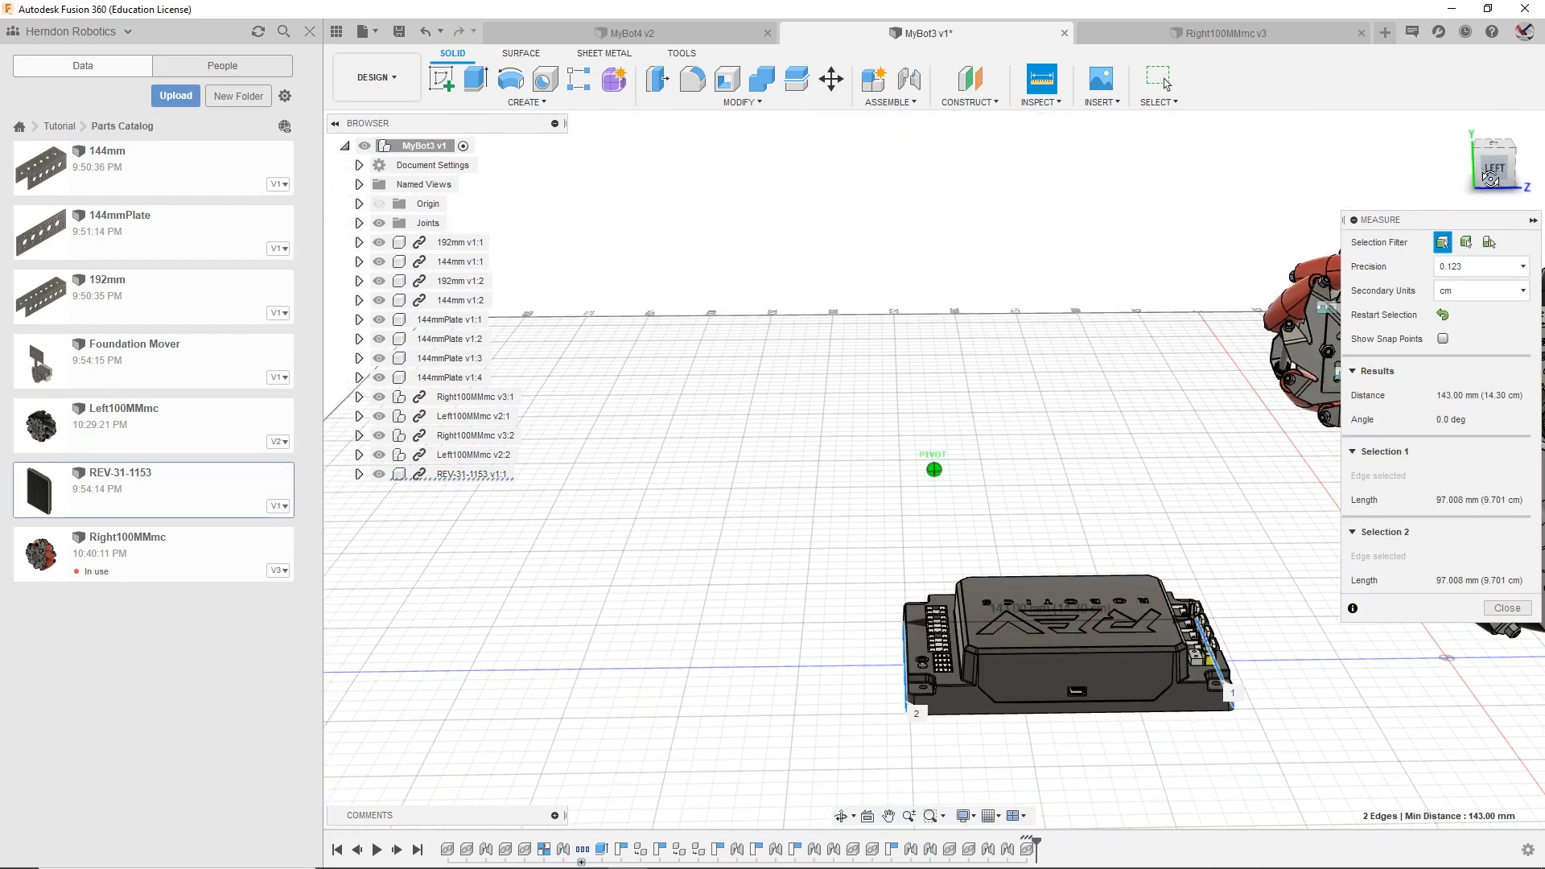
left_click_drag(1496, 167, 1506, 198)
left_click(1162, 437)
Step: Create a sketch on the horizontal origin plane, beneath the chassis and the hub
left_click(449, 70)
middle_click_drag(956, 517, 823, 601)
scroll(823, 601, "down", 2)
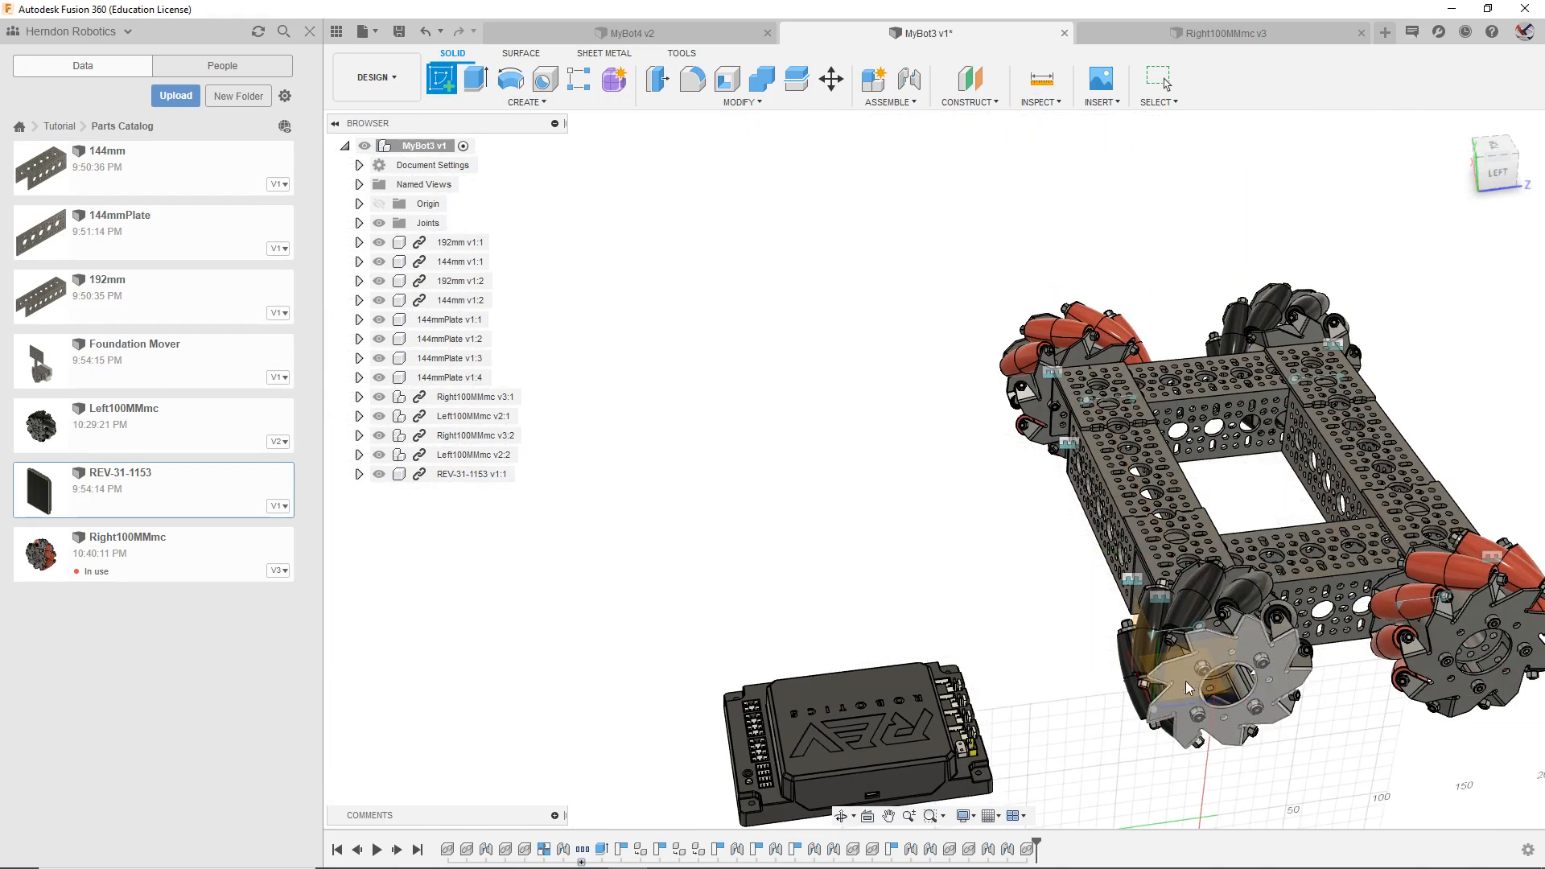
left_click_drag(1493, 183, 1482, 262)
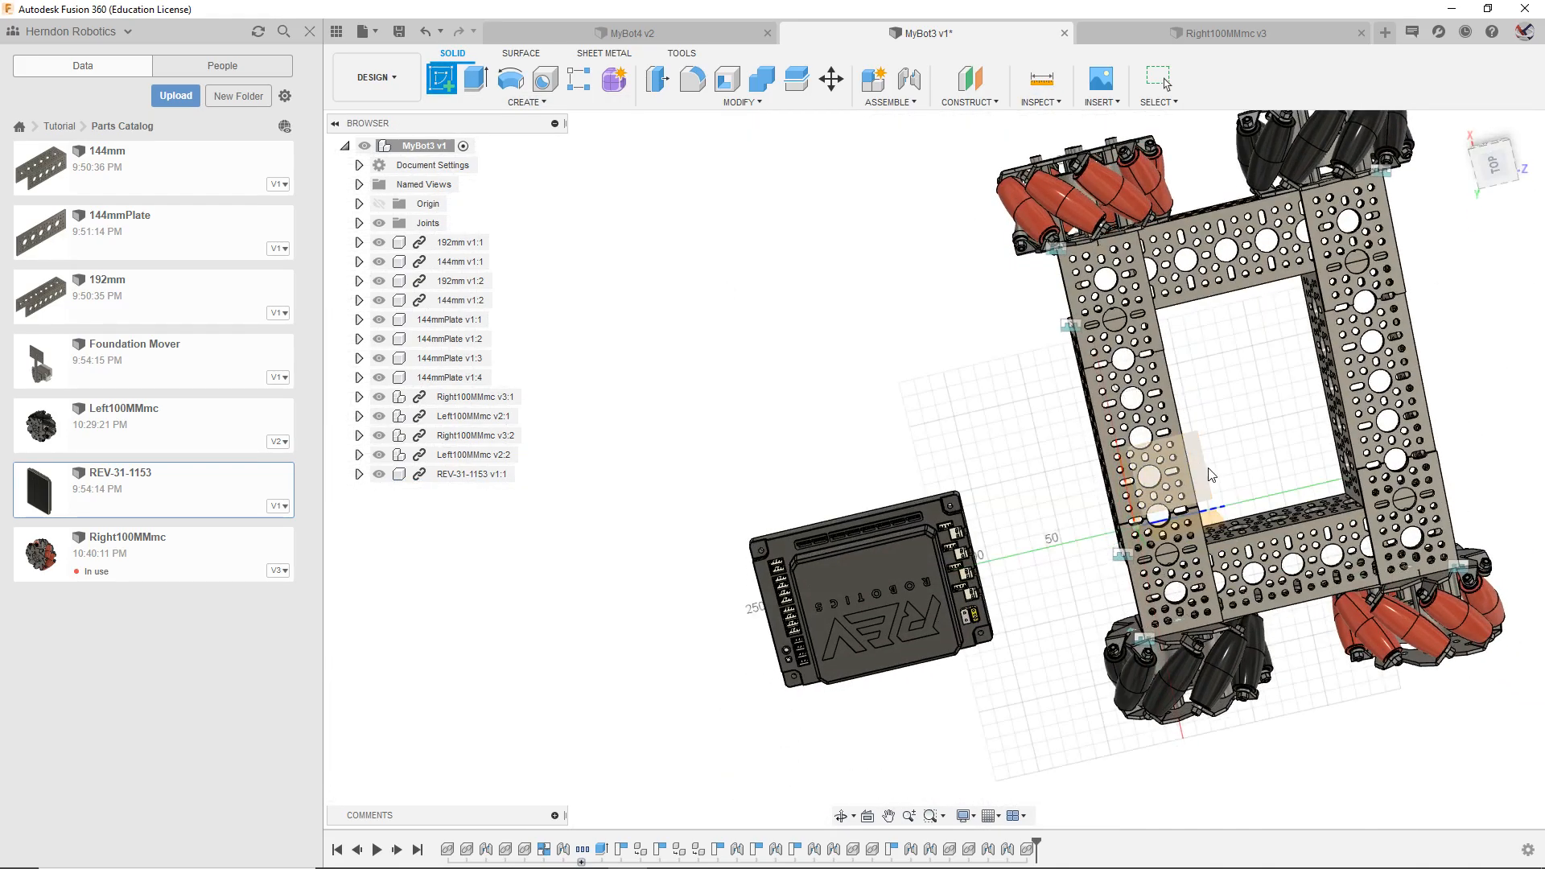
left_click(1207, 470)
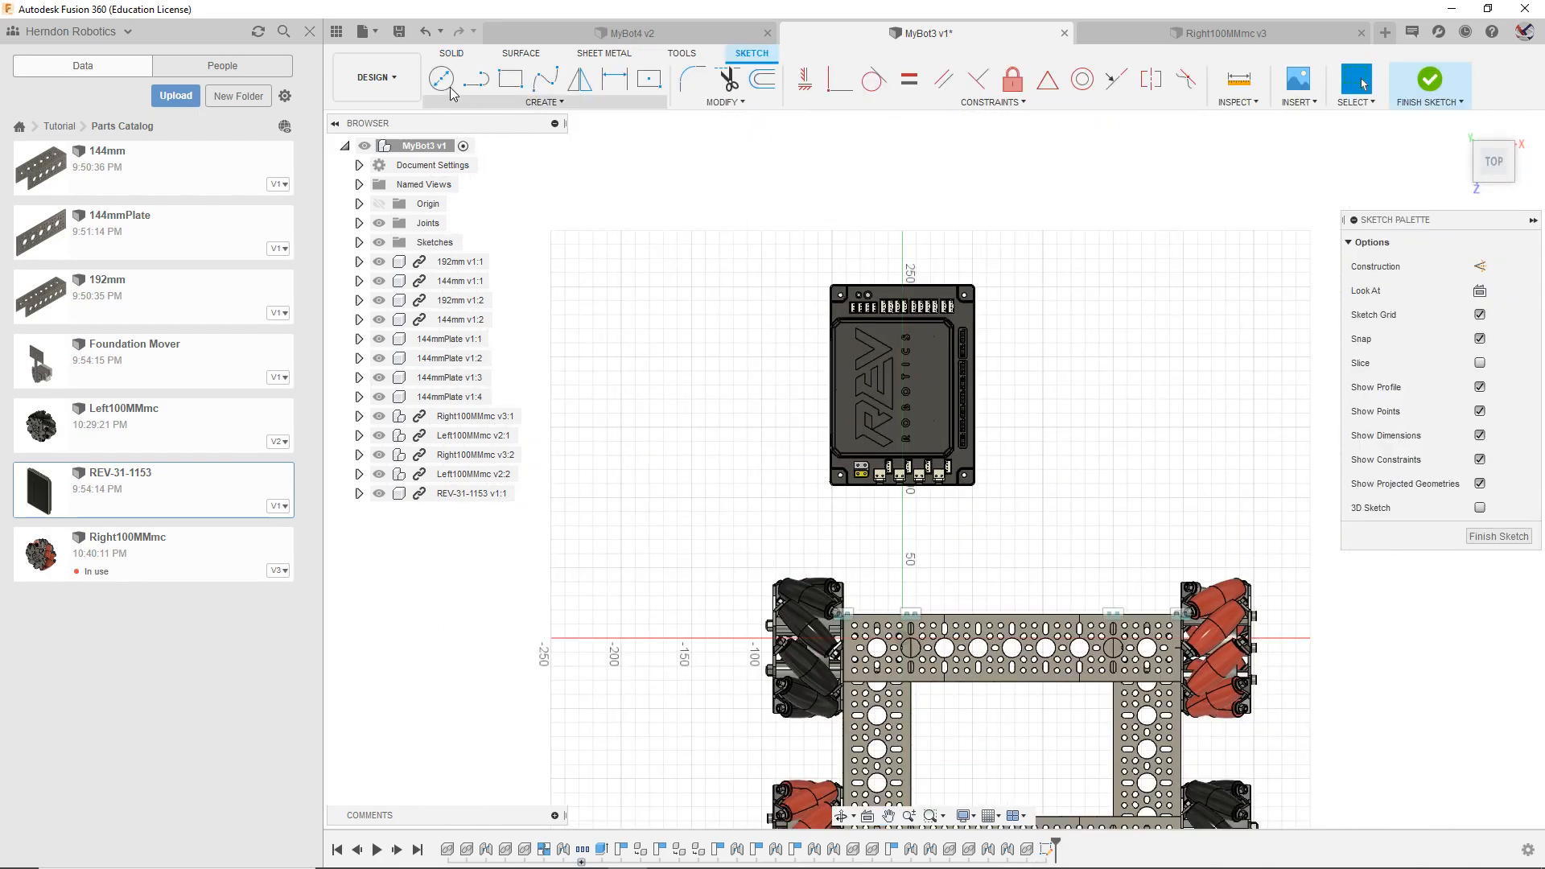
Step: Draw a two-point rectangle beside the hub, 145 mm long parallel to the hub's long side and 1 mm wide
left_click(510, 78)
middle_click_drag(1017, 309, 801, 331)
left_click(826, 310)
type("145")
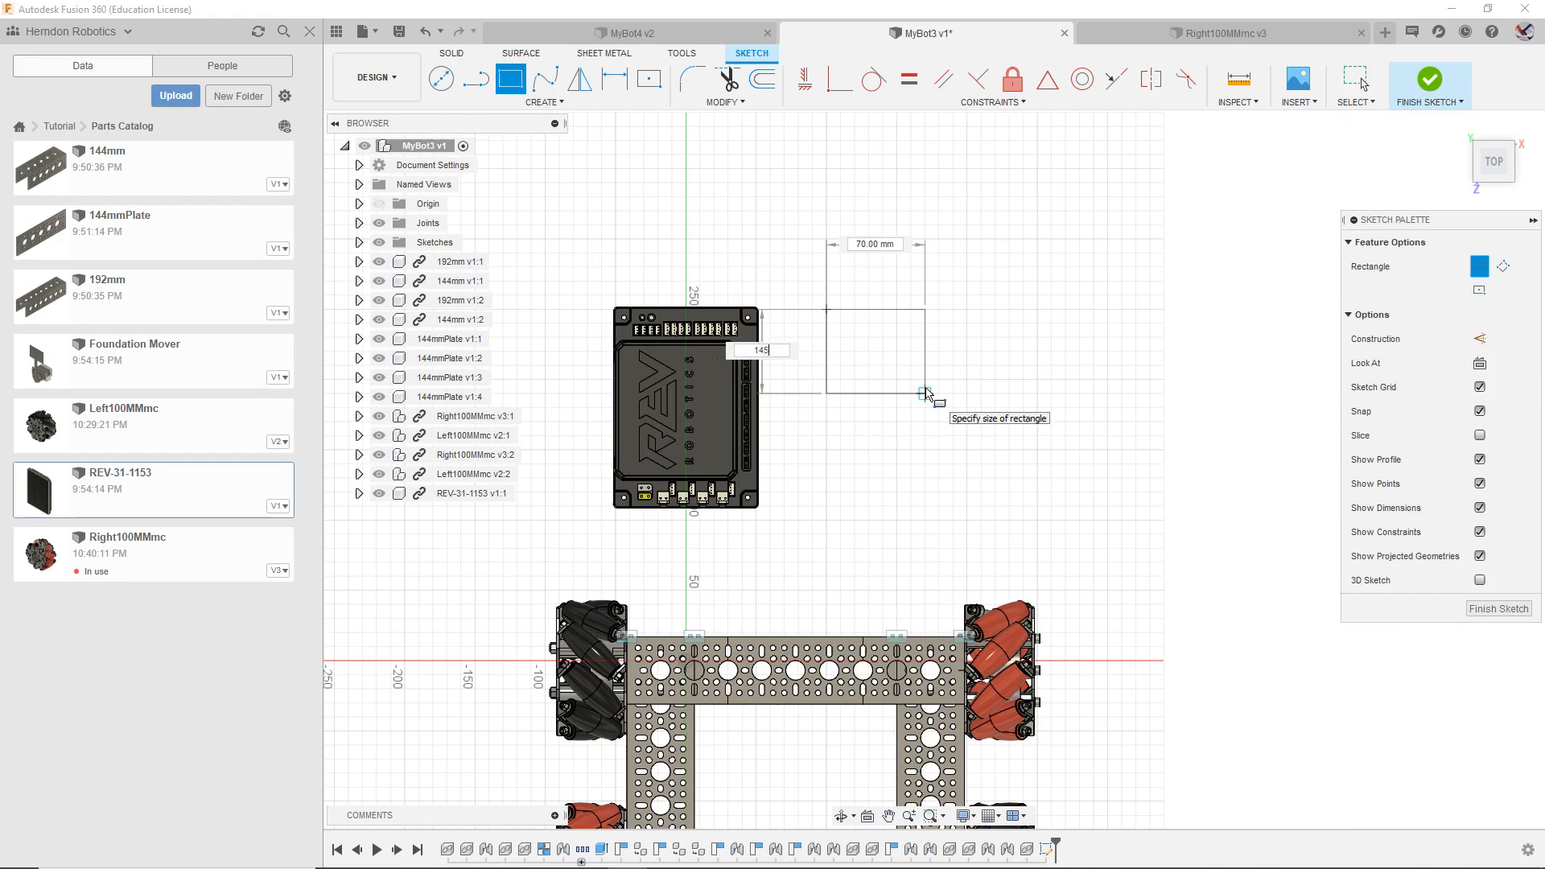
key("Tab")
key("Tab")
key("Return")
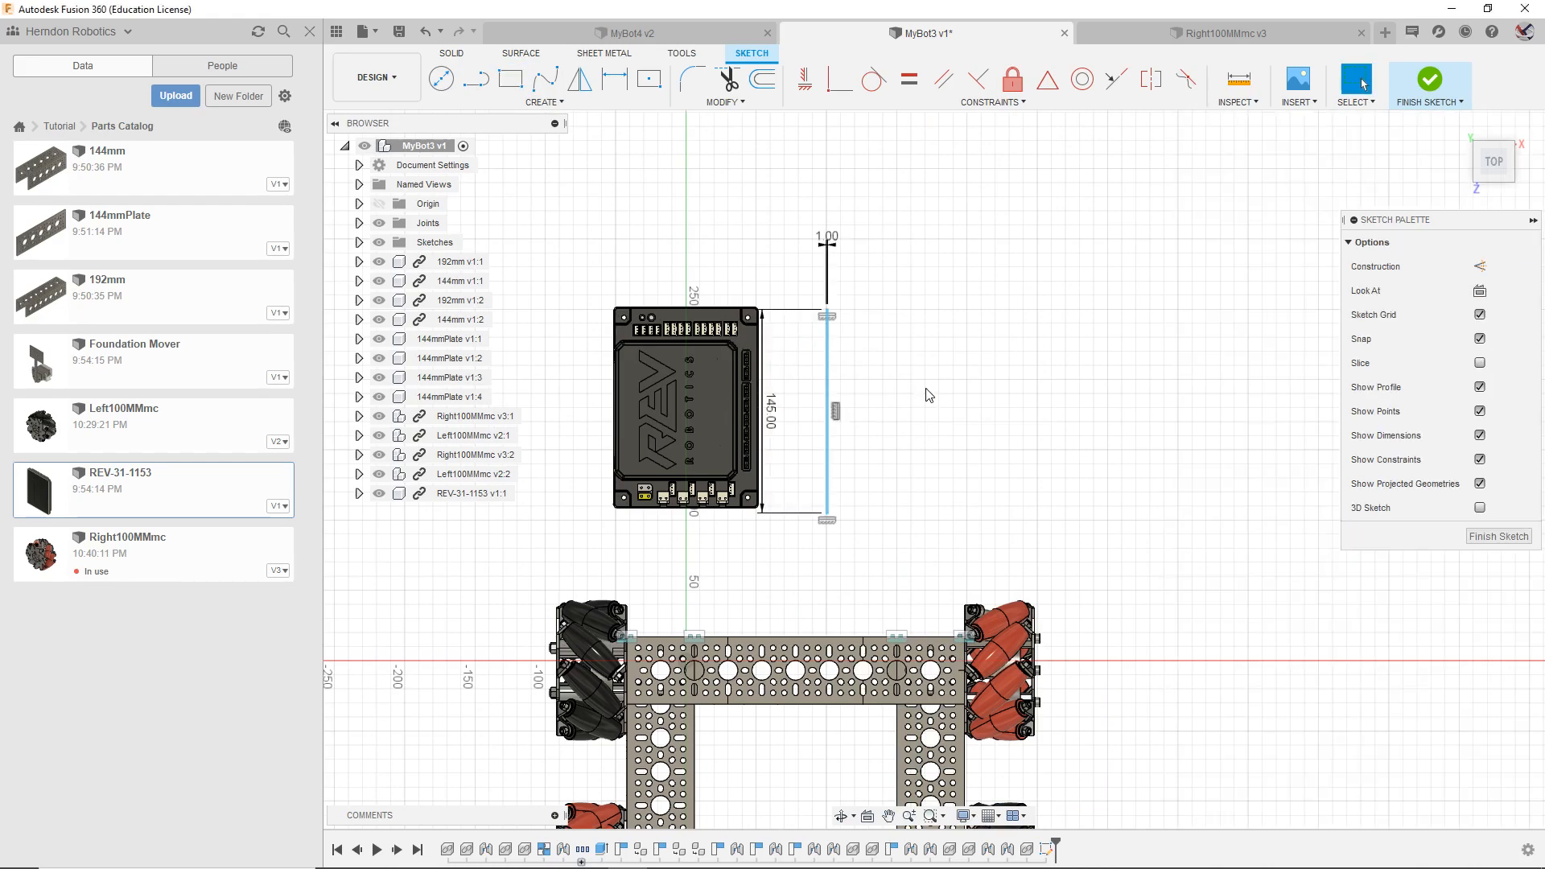
Step: Measure the distance between the hub's two long bottom edges
scroll(856, 309, "up", 2)
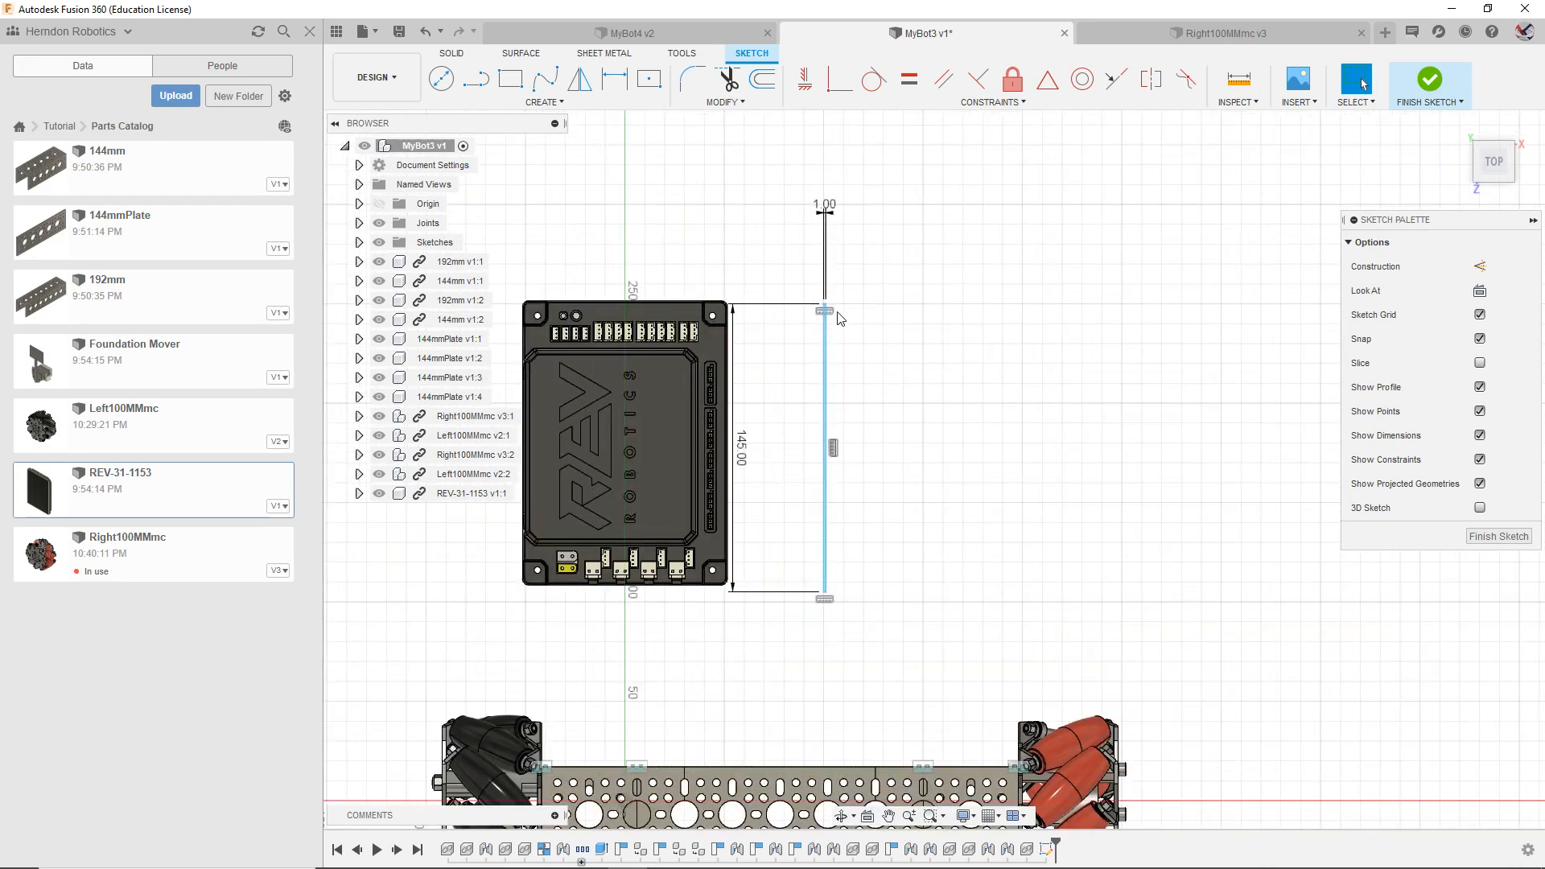
left_click(1453, 123)
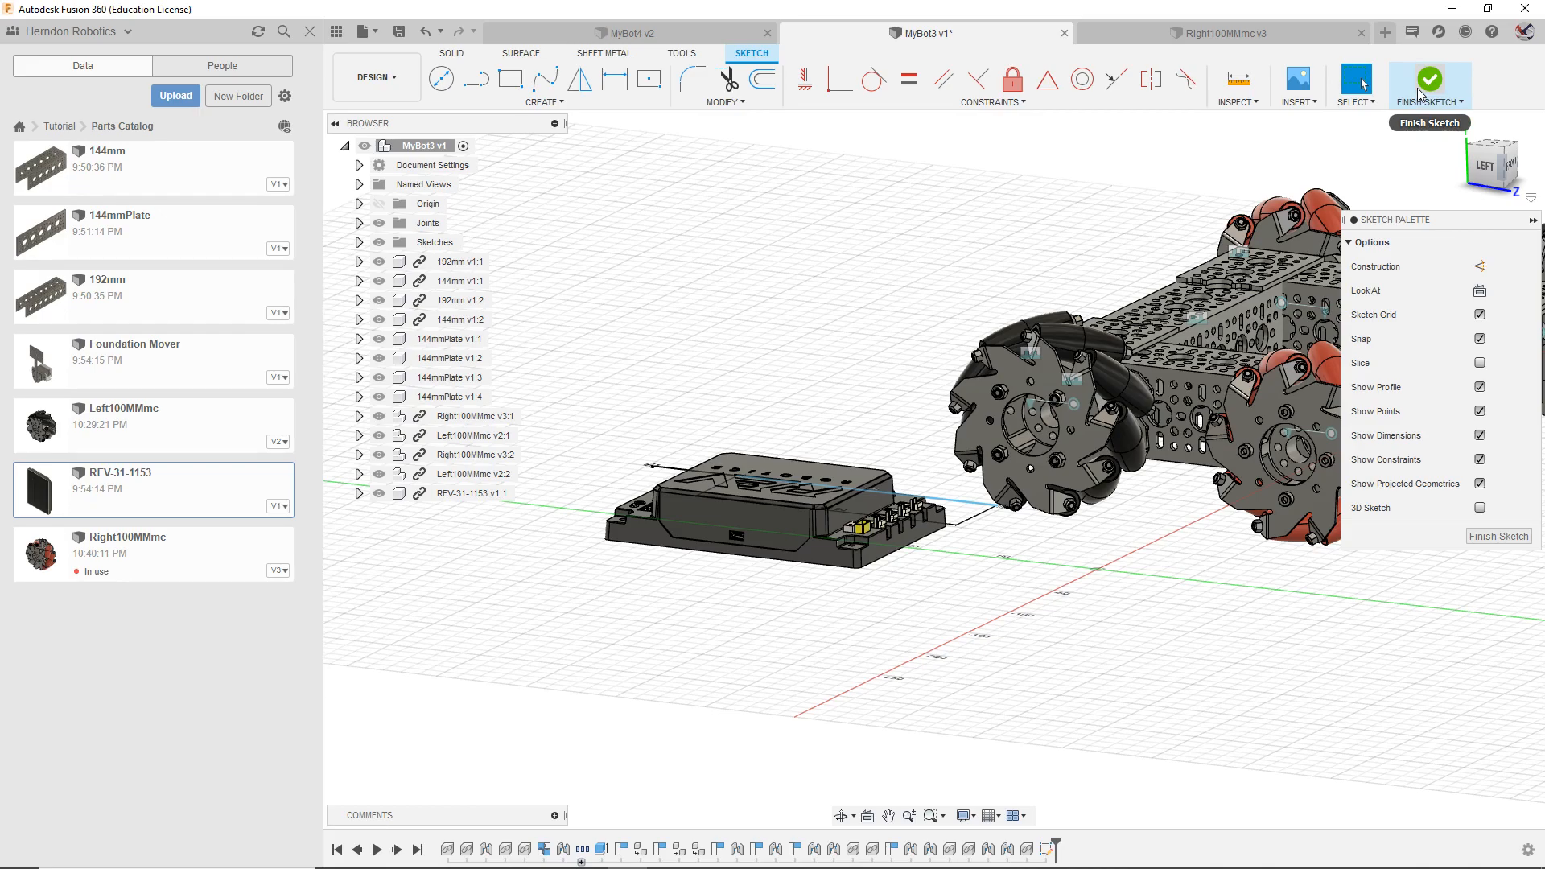
key("i")
scroll(802, 567, "up", 3)
scroll(802, 567, "up", 2)
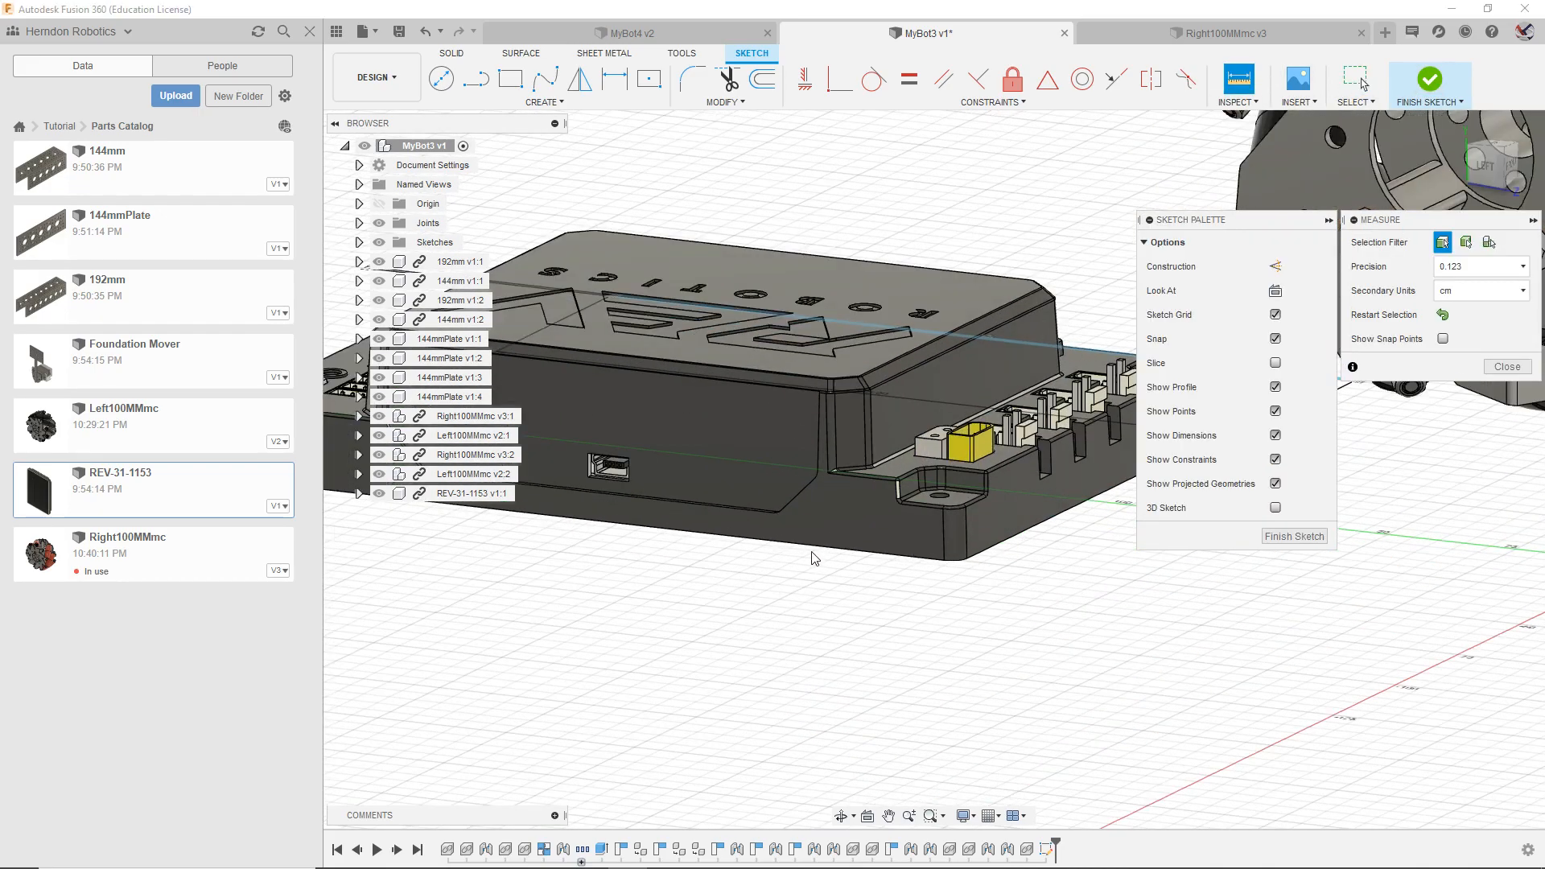
left_click(814, 547)
left_click(1501, 159)
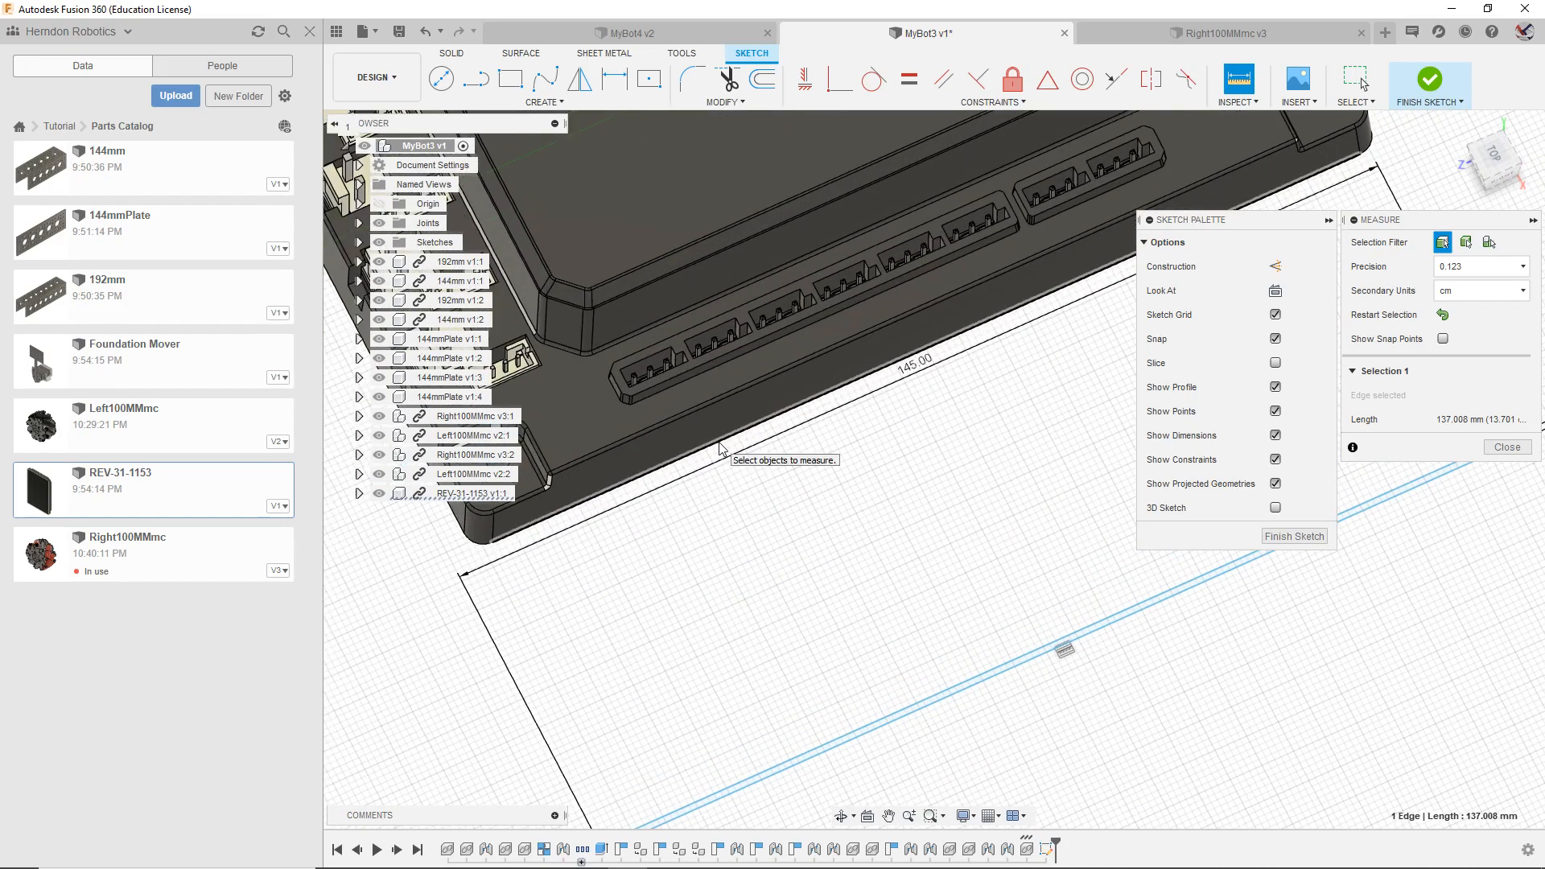
left_click(714, 442)
scroll(946, 522, "down", 2)
scroll(917, 463, "down", 3)
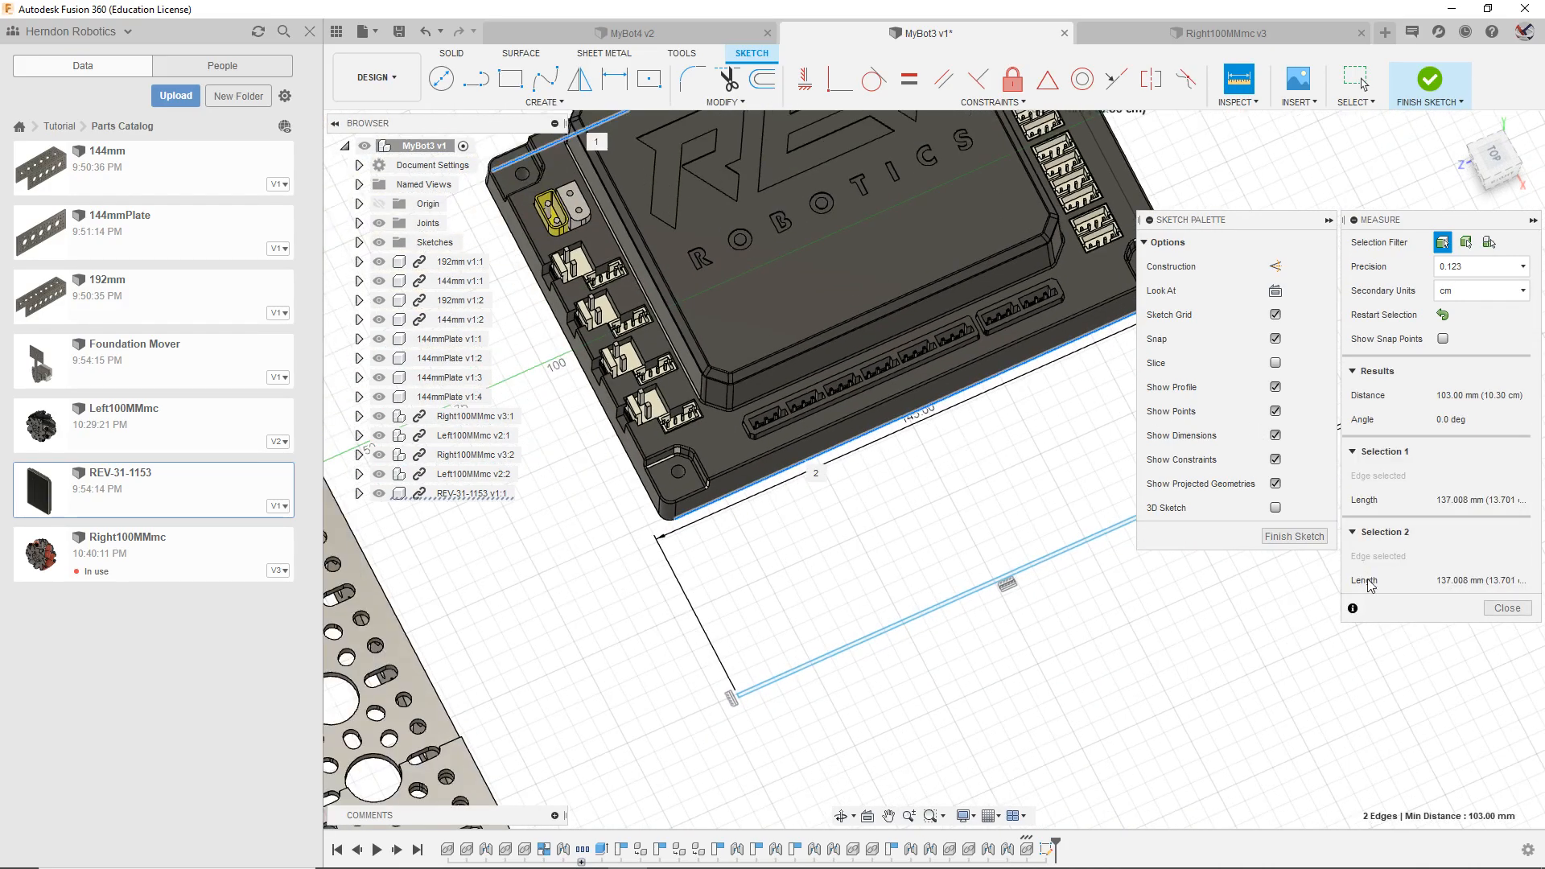
left_click(1495, 601)
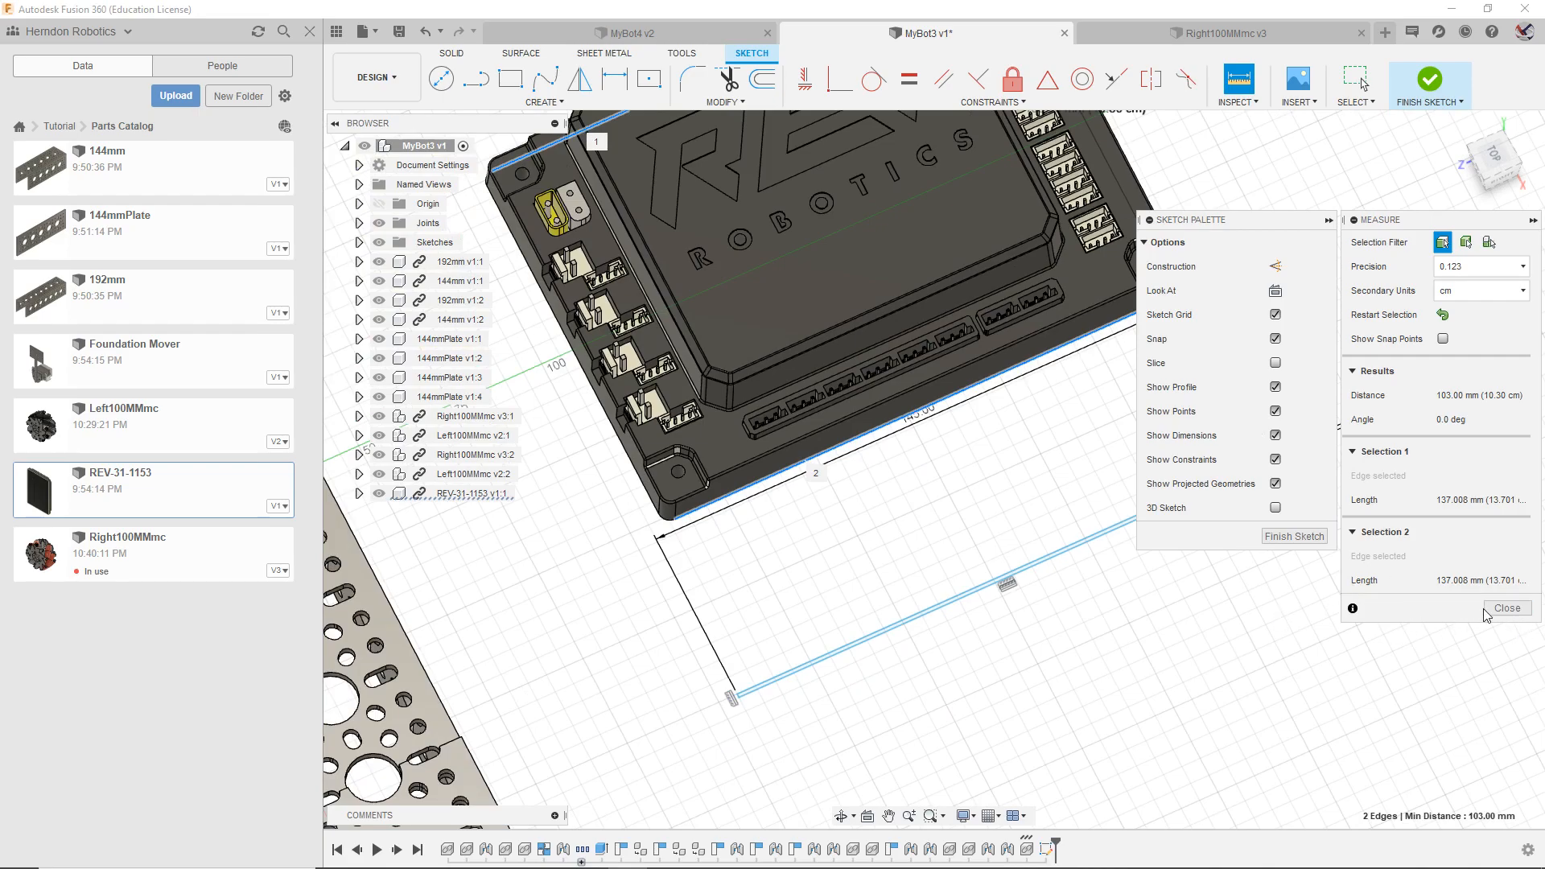
left_click(1488, 610)
Step: Set the rectangle's width dimension to 105 mm
middle_click_drag(1264, 510, 1112, 527)
scroll(1187, 502, "up", 2)
middle_click_drag(1263, 420, 990, 520)
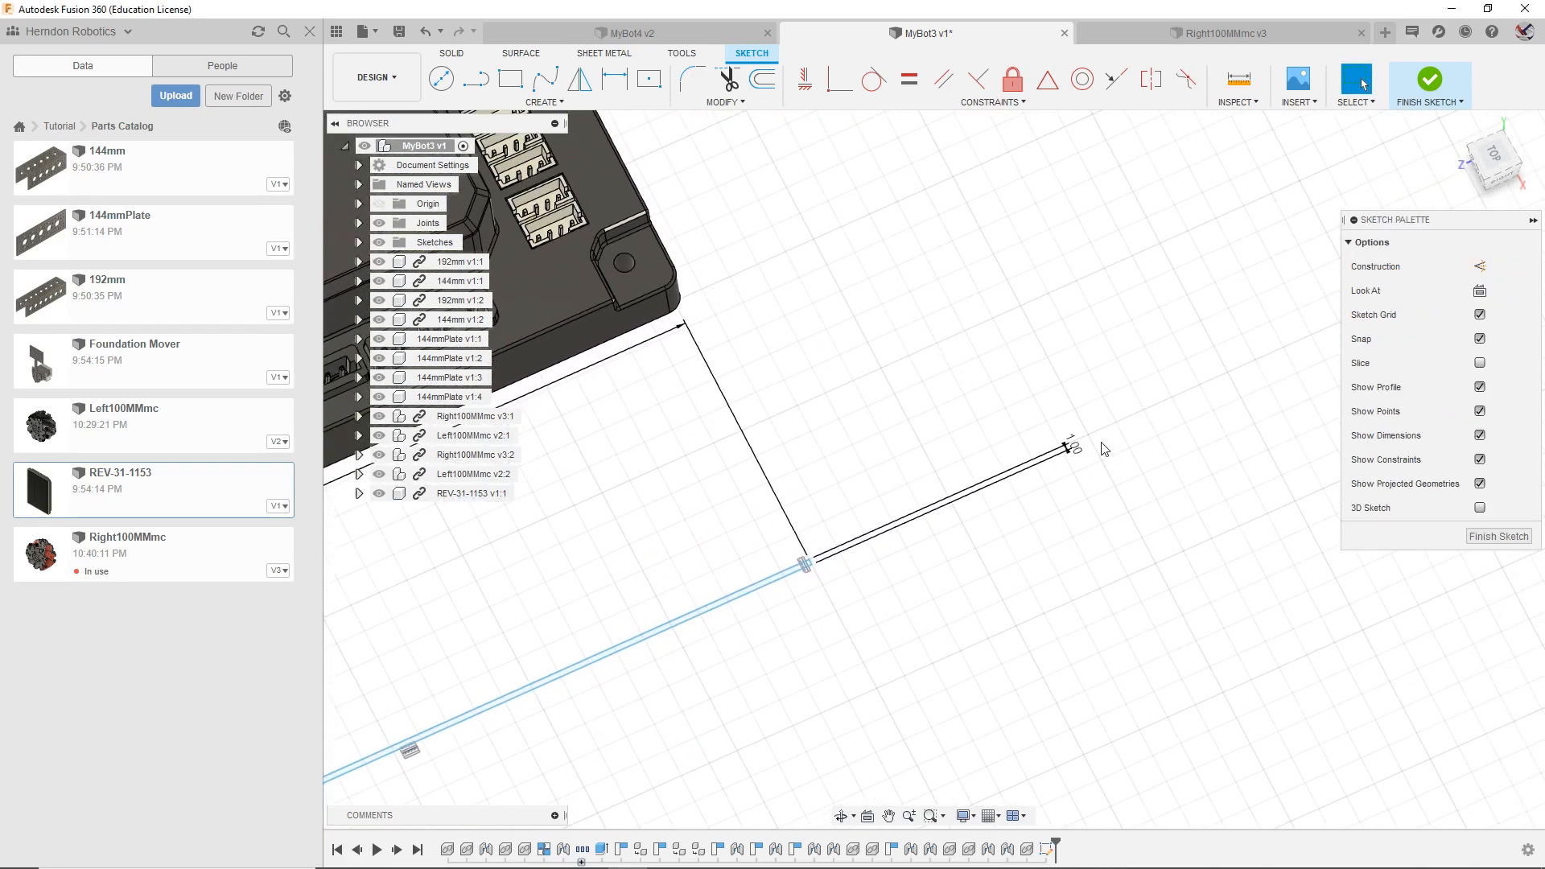
double_click(1073, 447)
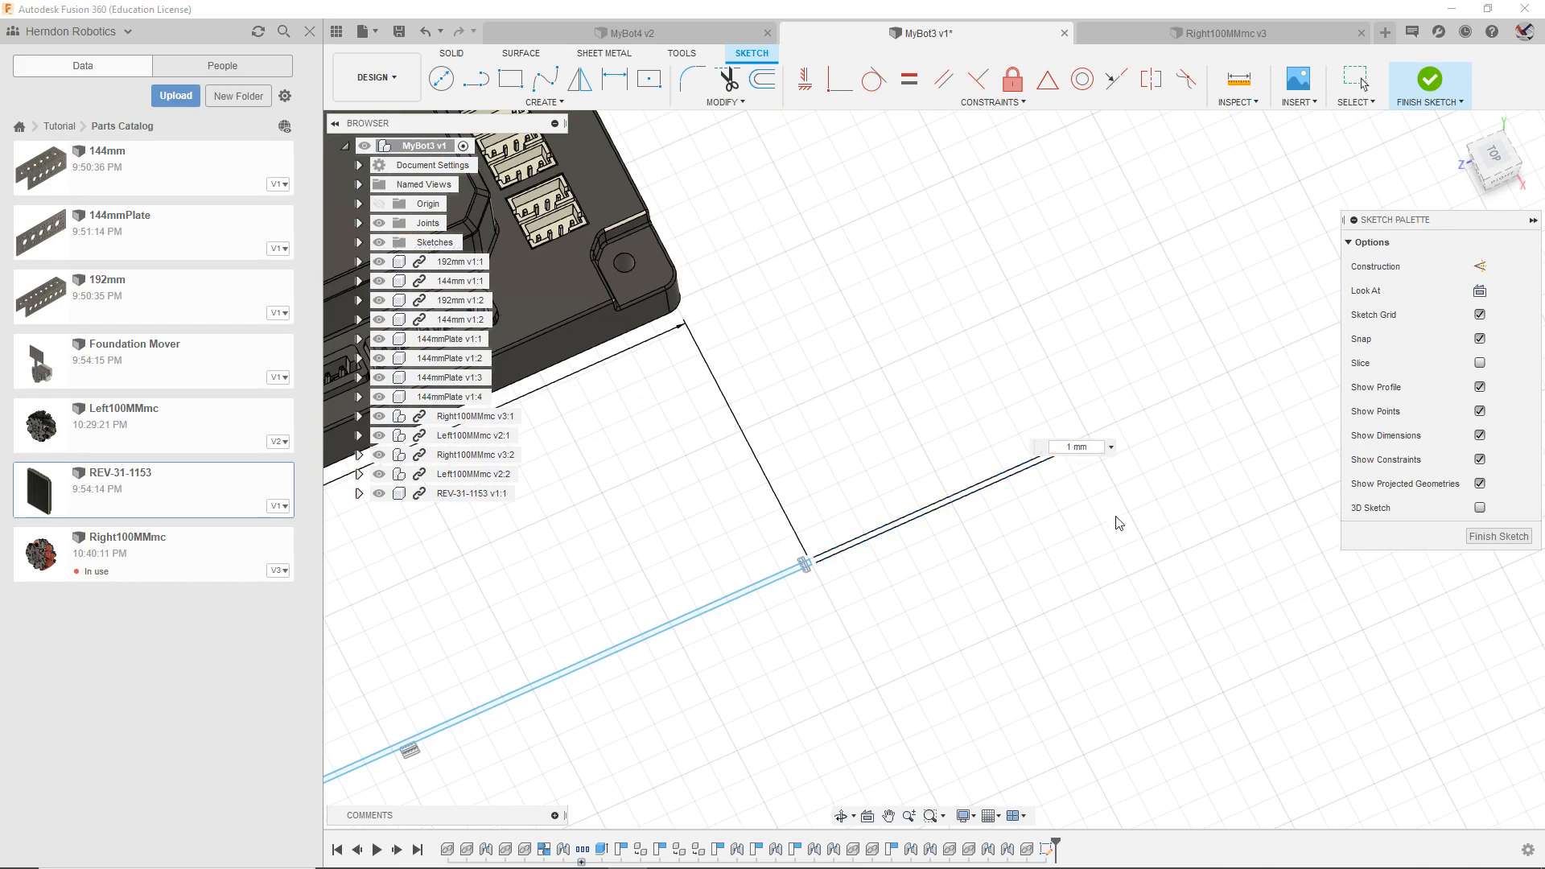
left_click(1093, 384)
left_click(1069, 447)
key("Return")
scroll(1140, 505, "down", 6)
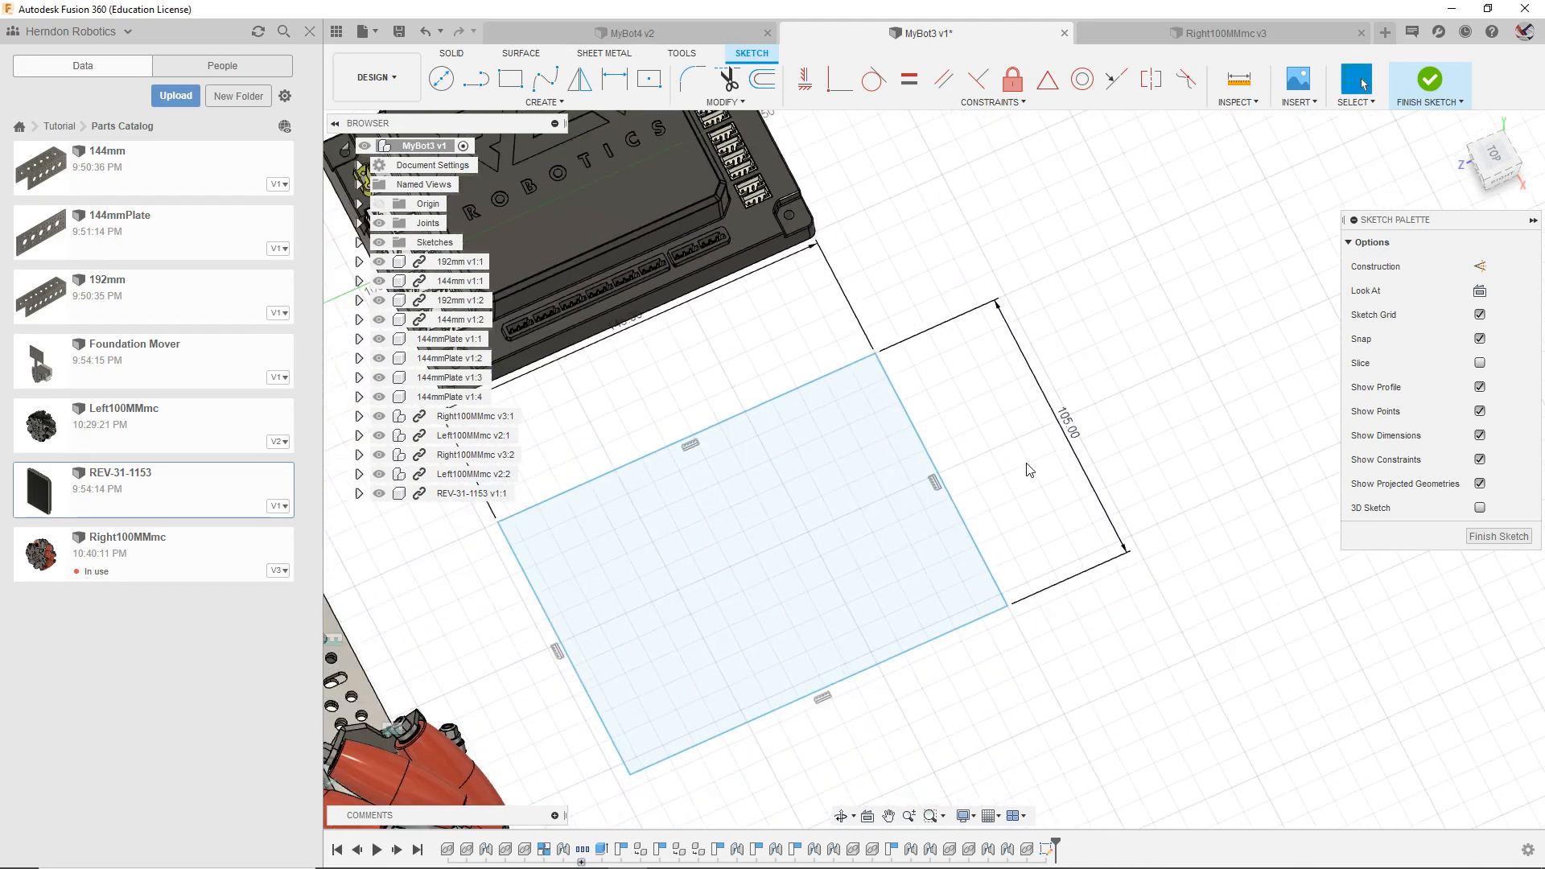
Step: Extrude the rectangle profile 0.125 in upward as a new body
left_click(1483, 161)
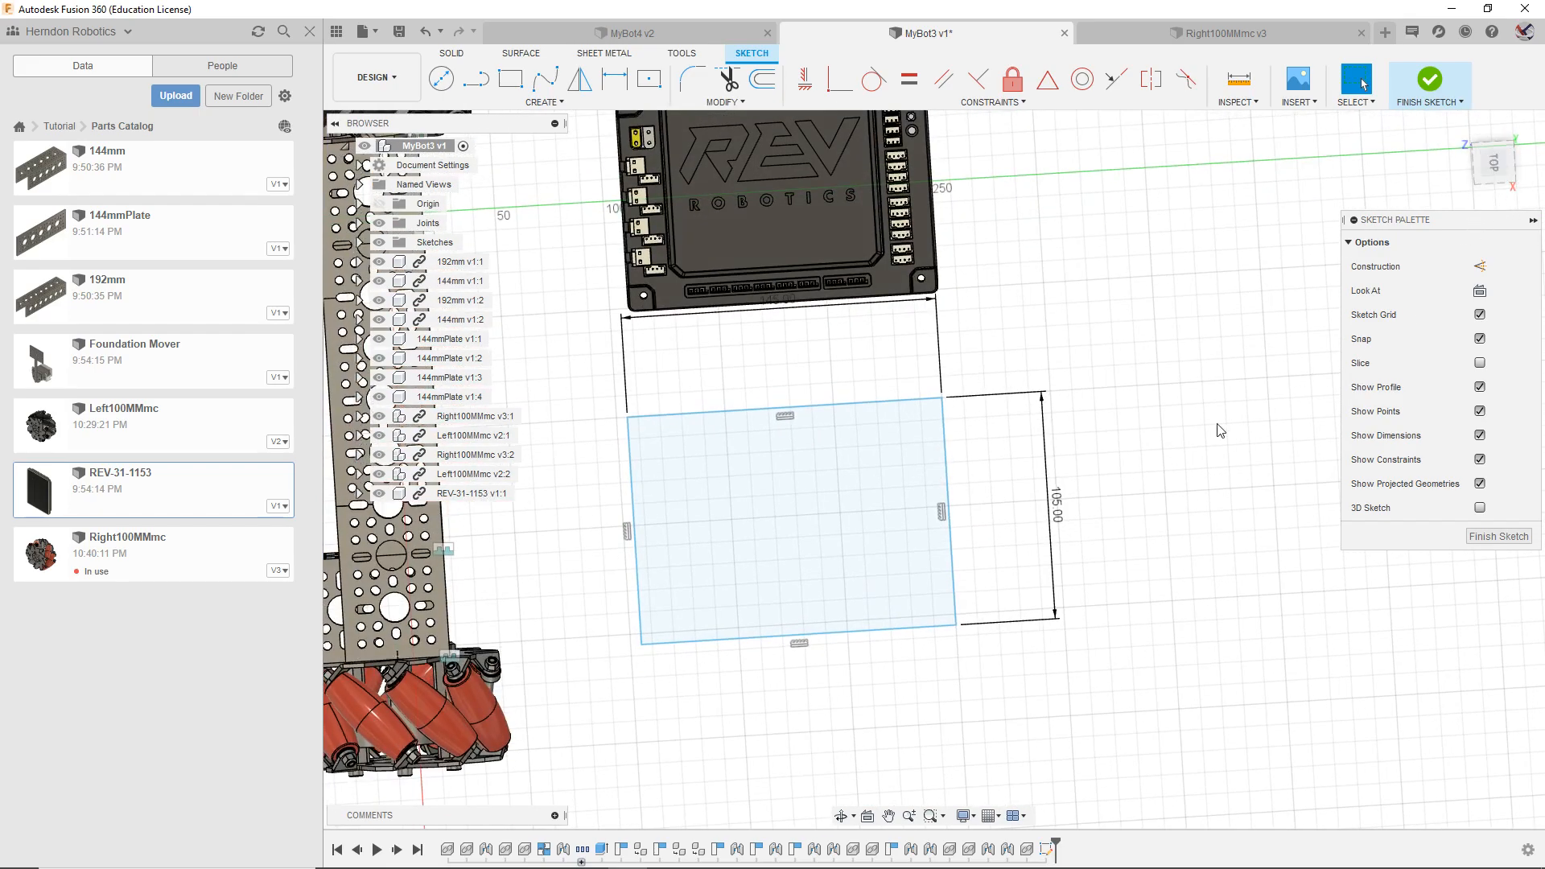
left_click(757, 464)
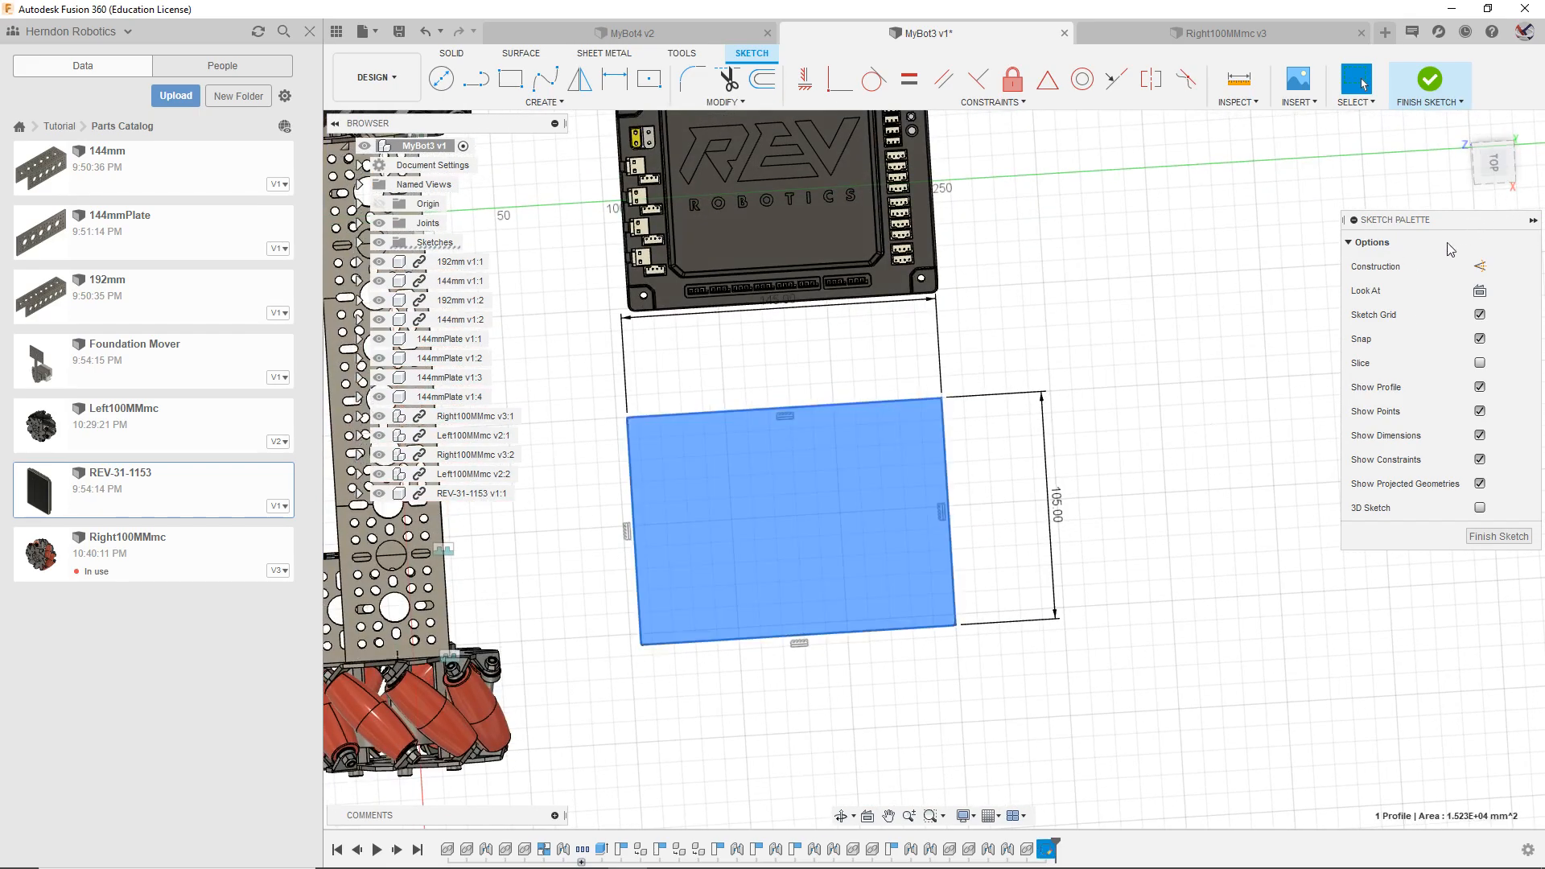
left_click(1480, 157)
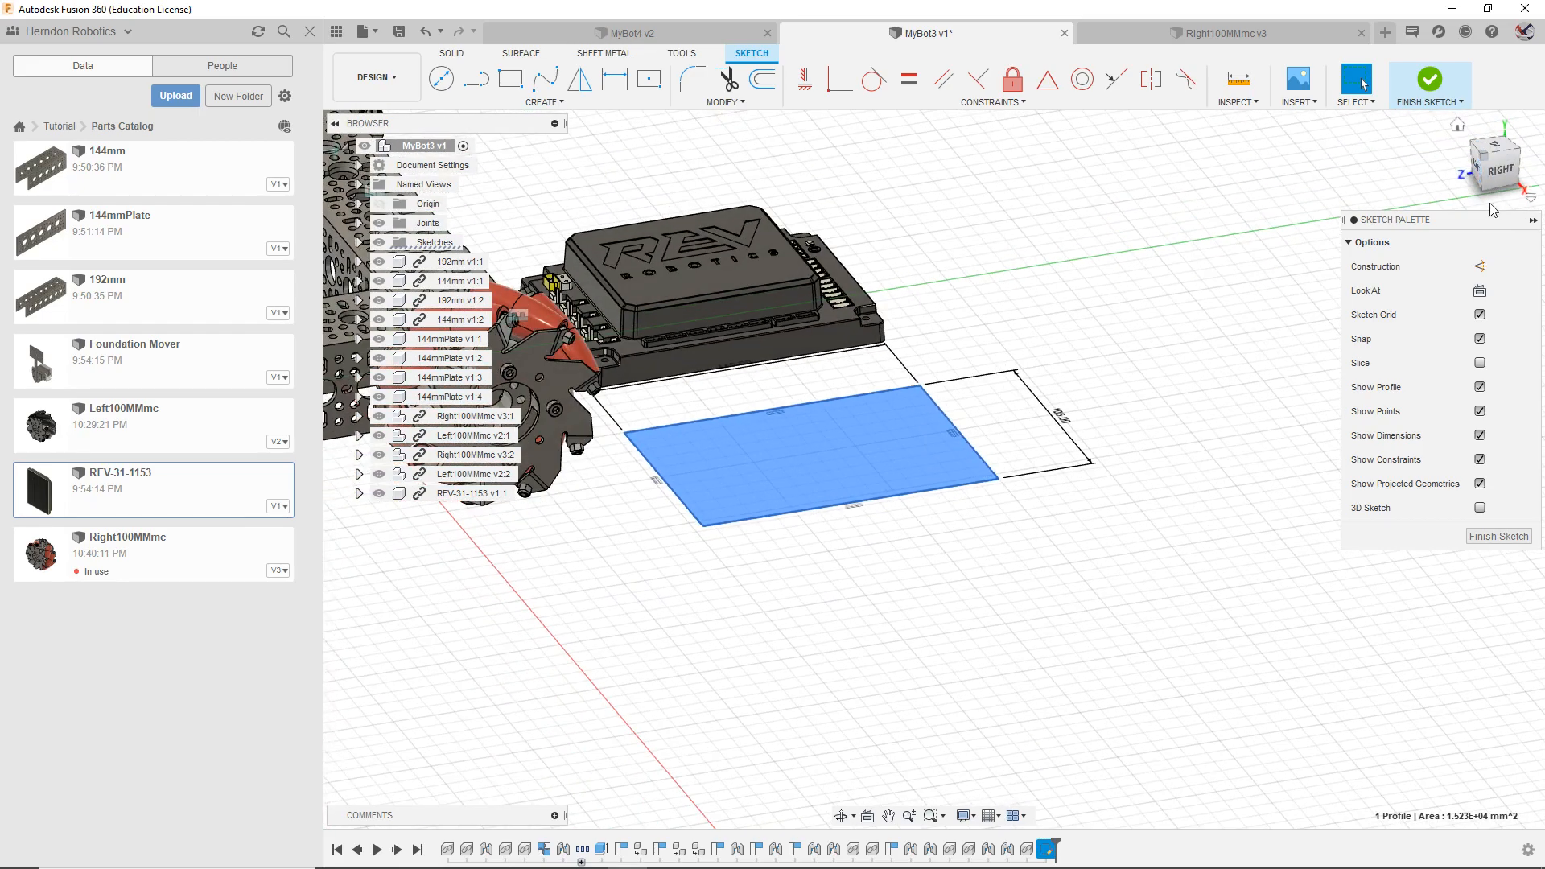
key("e")
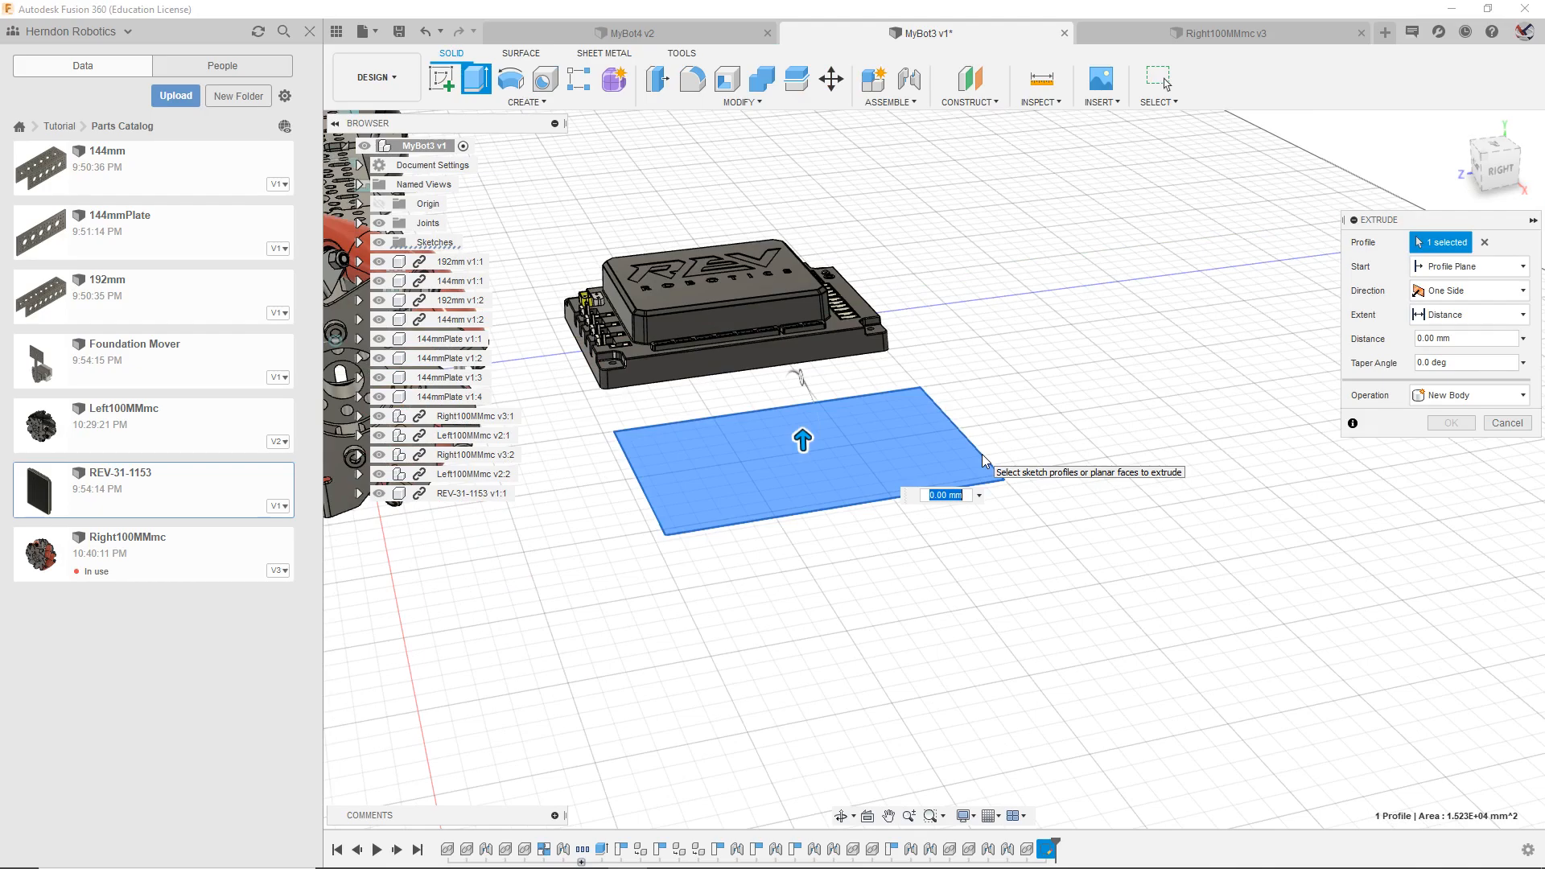
type("0.125")
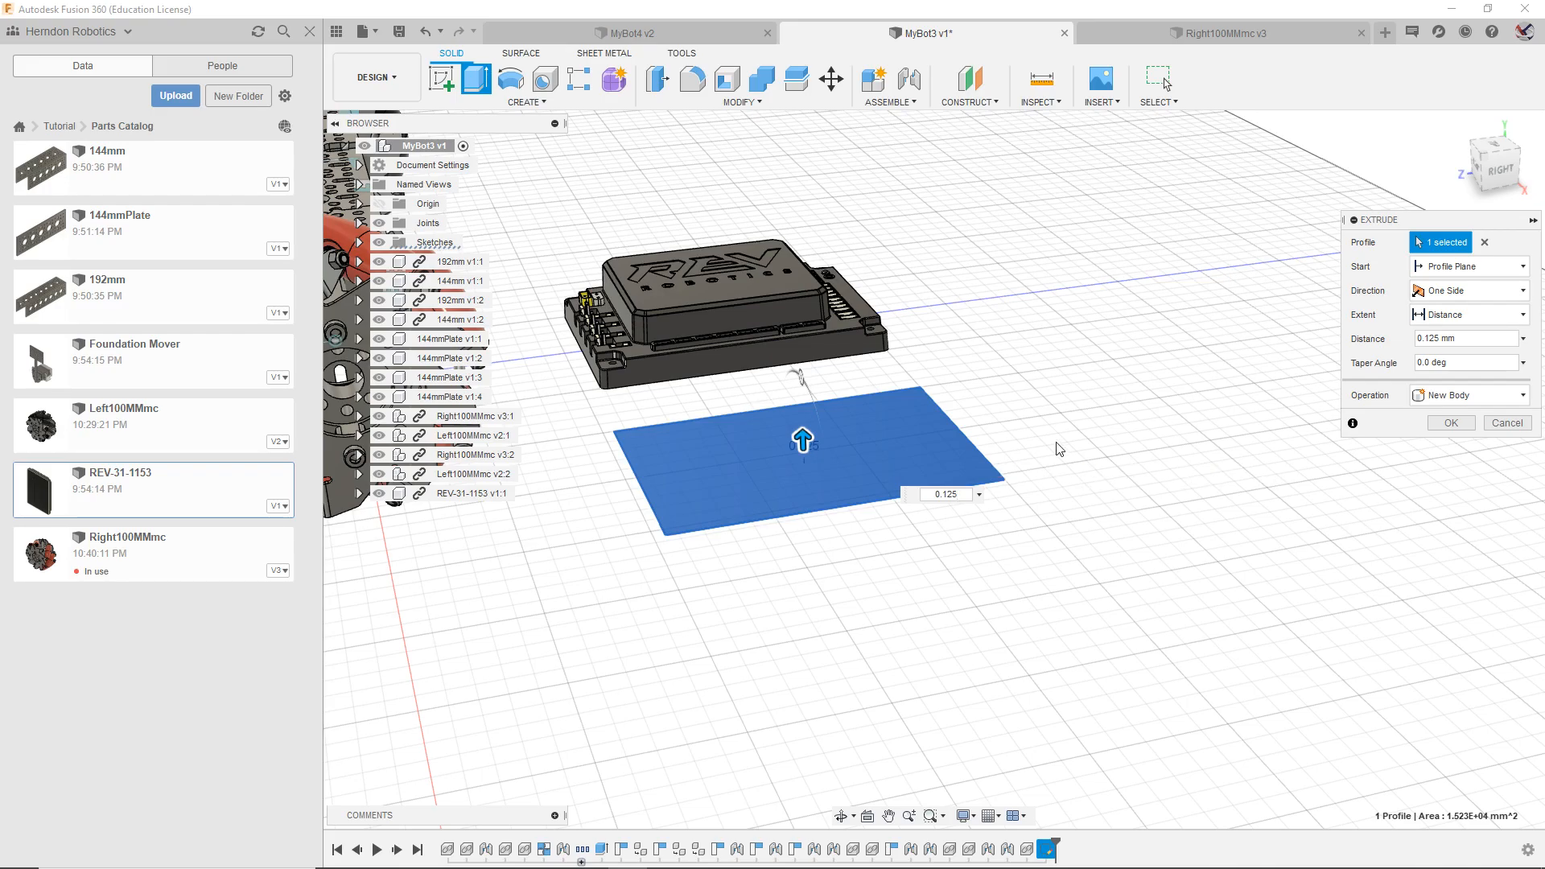
scroll(728, 595, "up", 6)
scroll(663, 528, "down", 8)
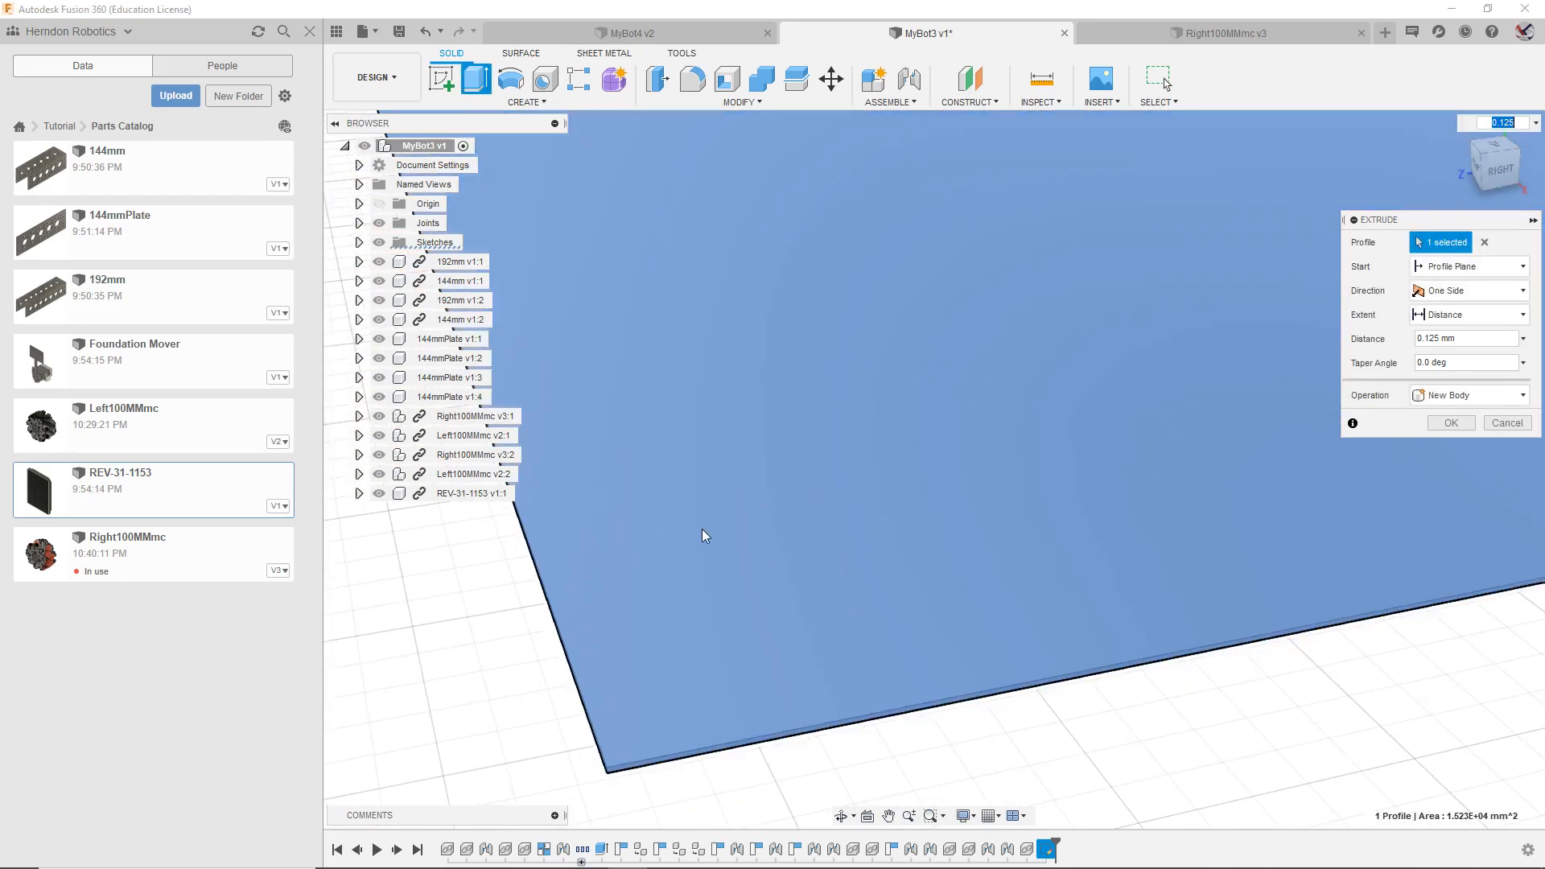
left_click(1464, 339)
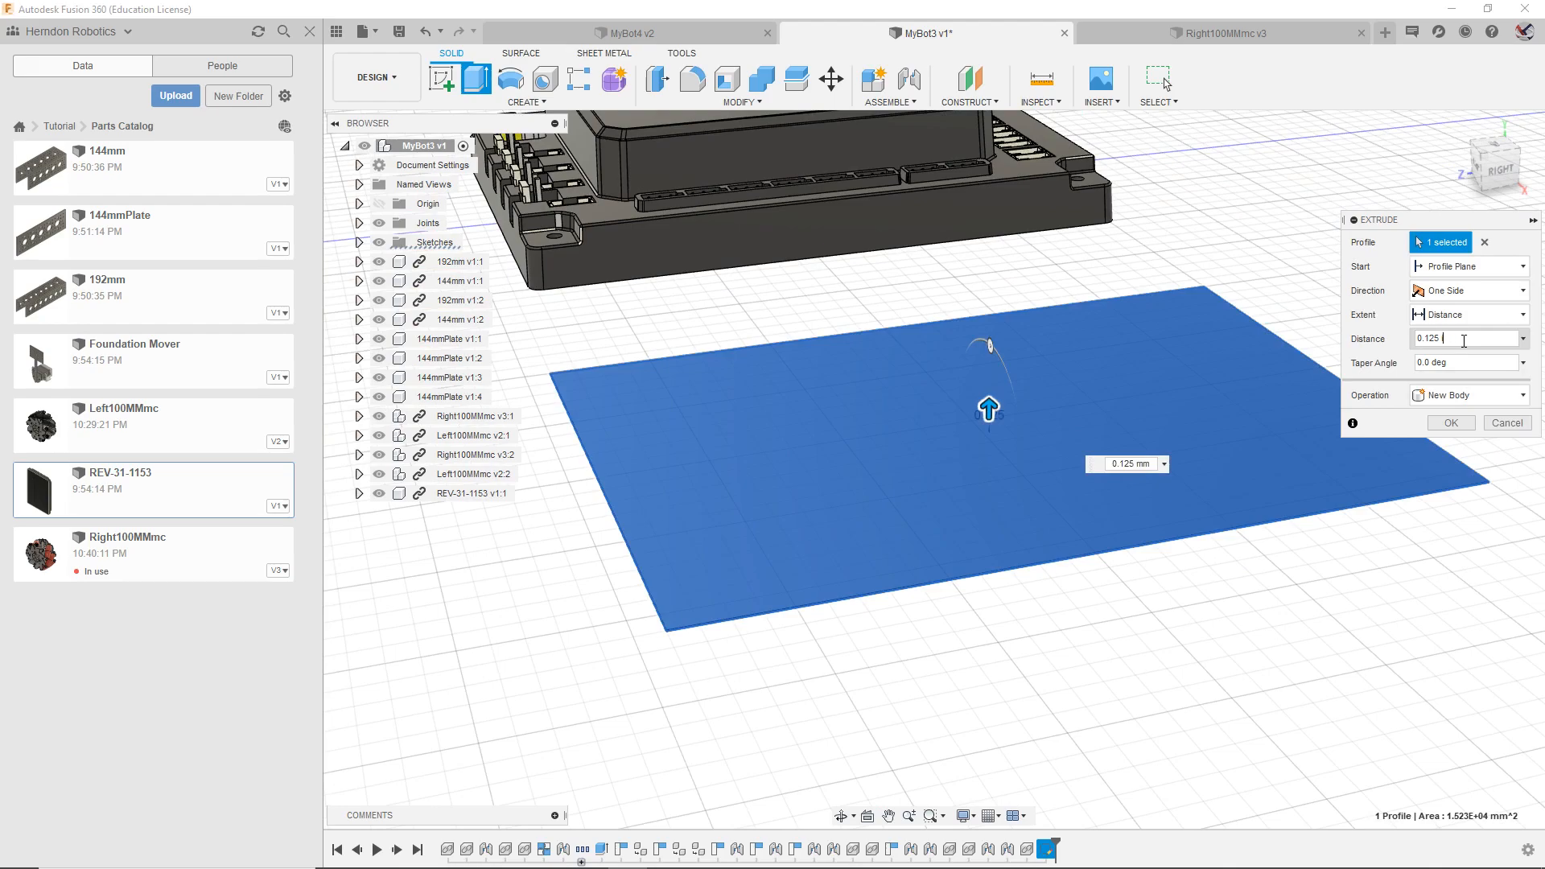
key("Return")
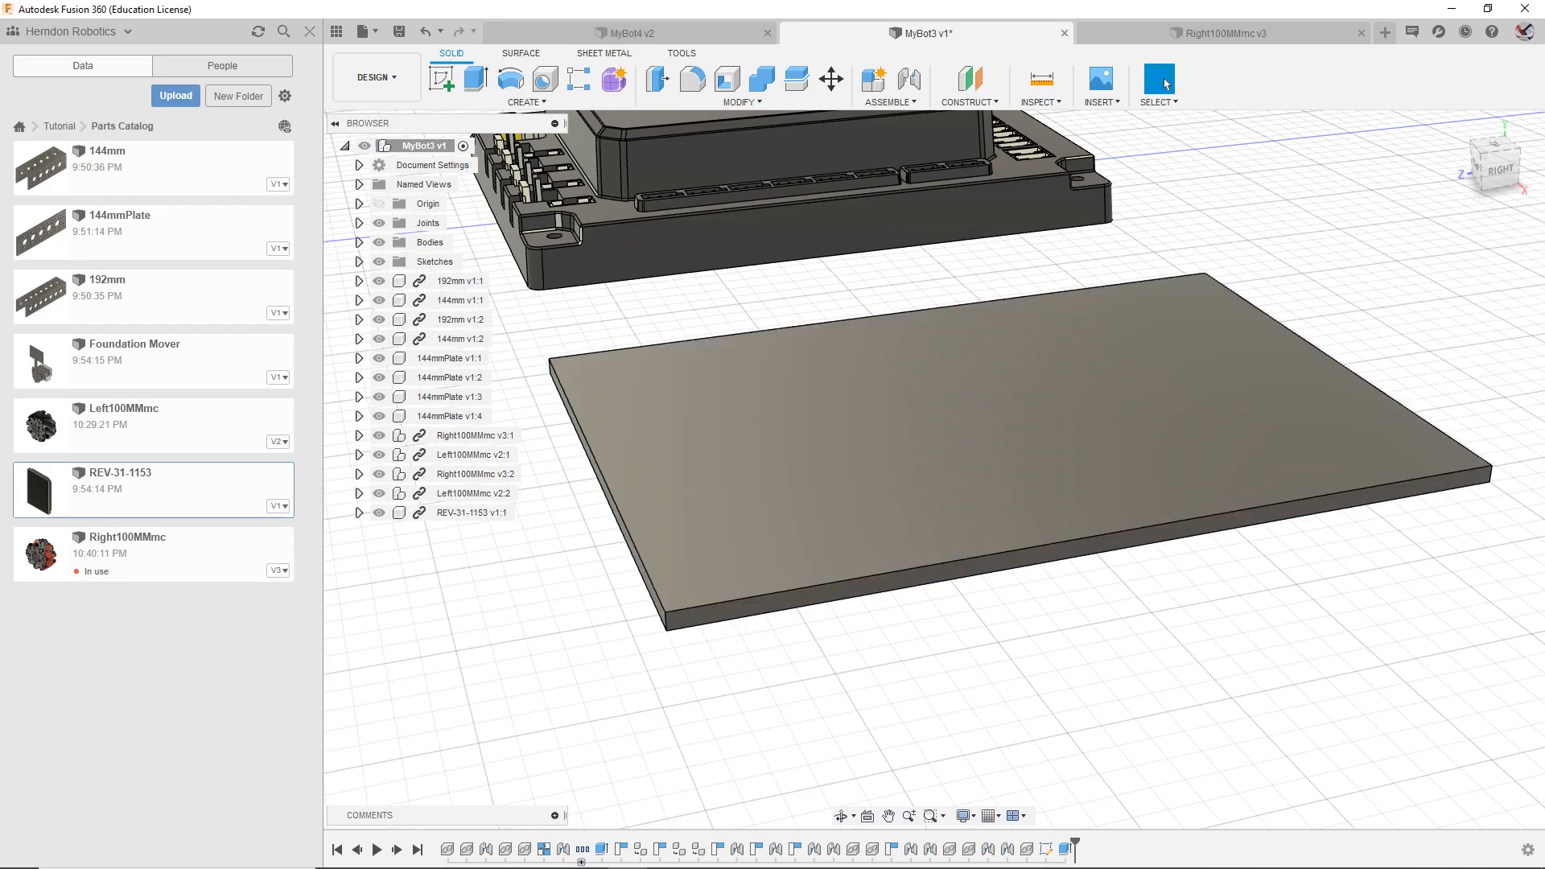
Step: Examine the new plate's long side faces and its size next to the hub from several sides
left_click(1484, 156)
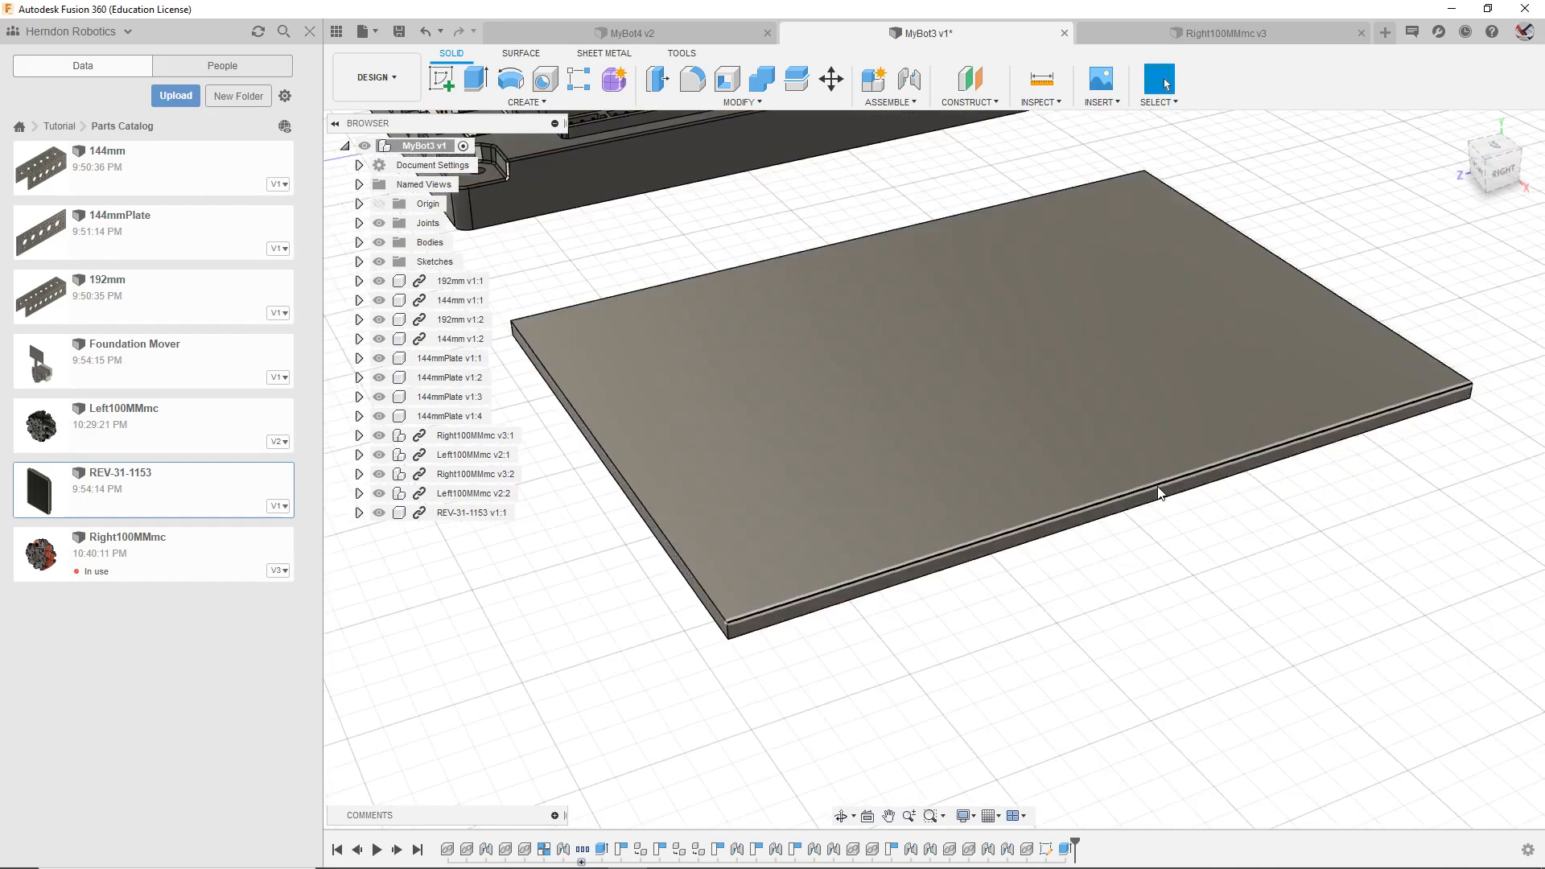
left_click(1181, 527)
scroll(1206, 563, "down", 3)
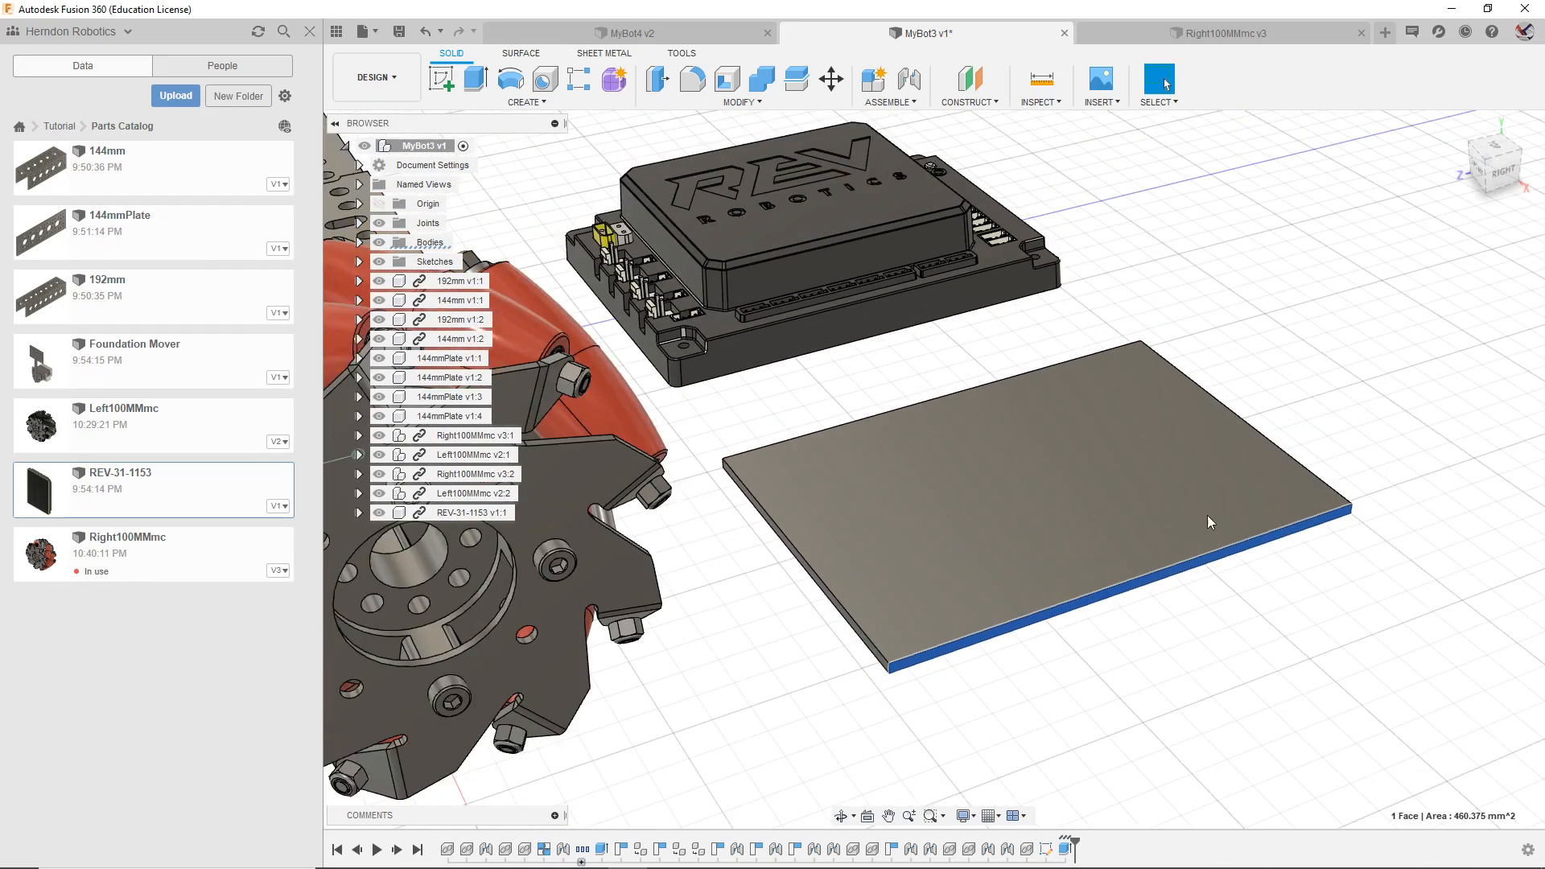
mouse_move(1486, 153)
left_mouse_down()
mouse_move(1368, 265)
mouse_move(1252, 330)
left_mouse_up()
mouse_move(1248, 334)
middle_mouse_down()
mouse_move(1186, 461)
mouse_move(1172, 208)
middle_mouse_up()
scroll(1094, 458, "down", 3)
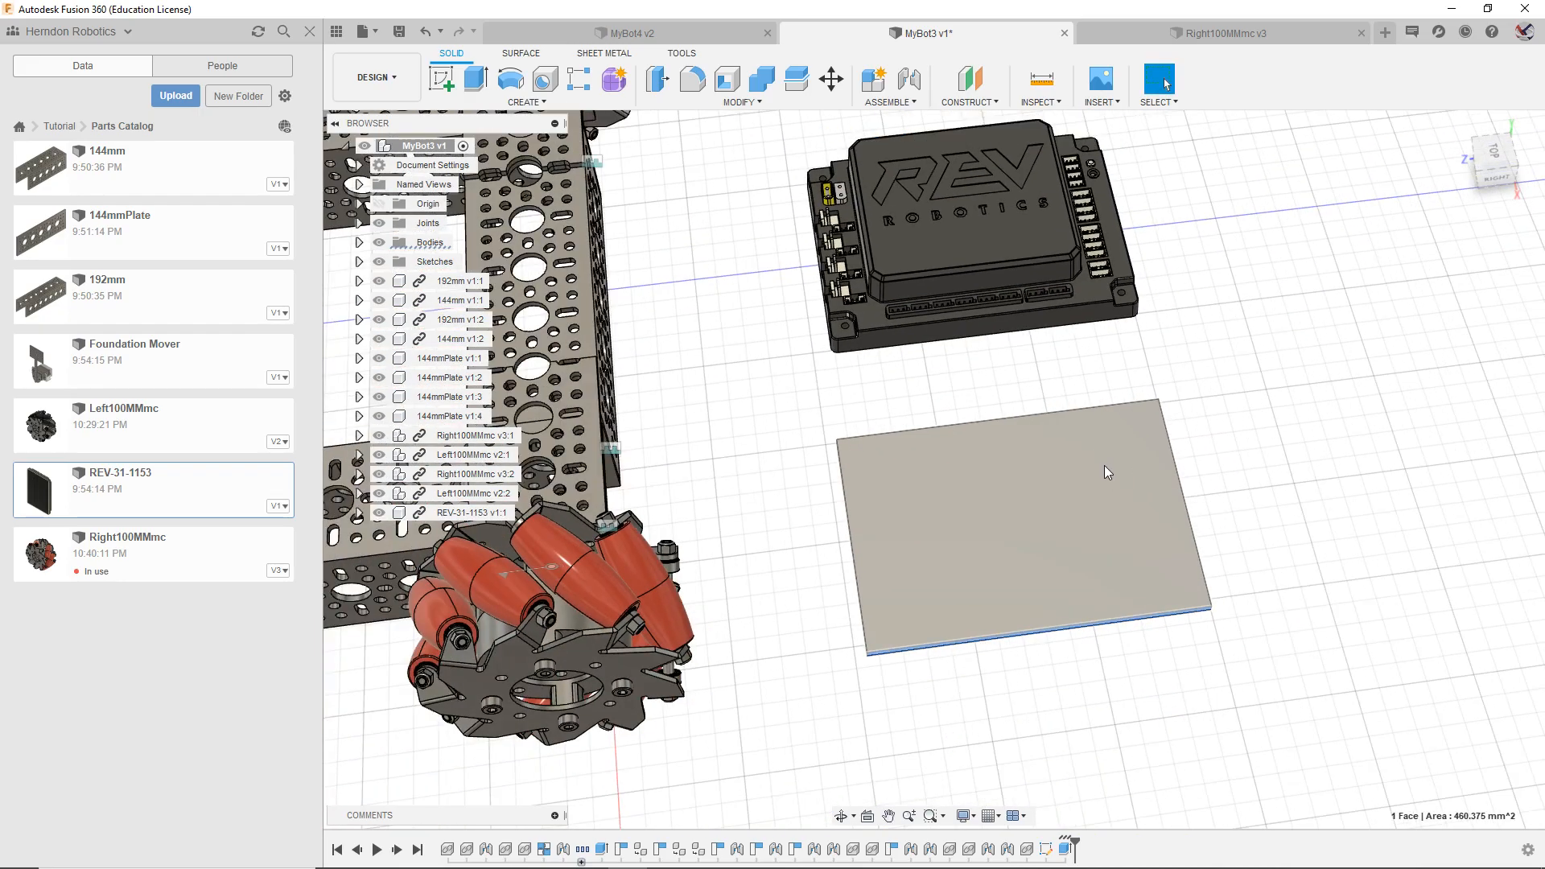
mouse_move(1476, 165)
left_mouse_down()
mouse_move(1513, 189)
mouse_move(1541, 177)
mouse_move(1494, 155)
mouse_move(1521, 181)
mouse_move(1538, 161)
left_mouse_up()
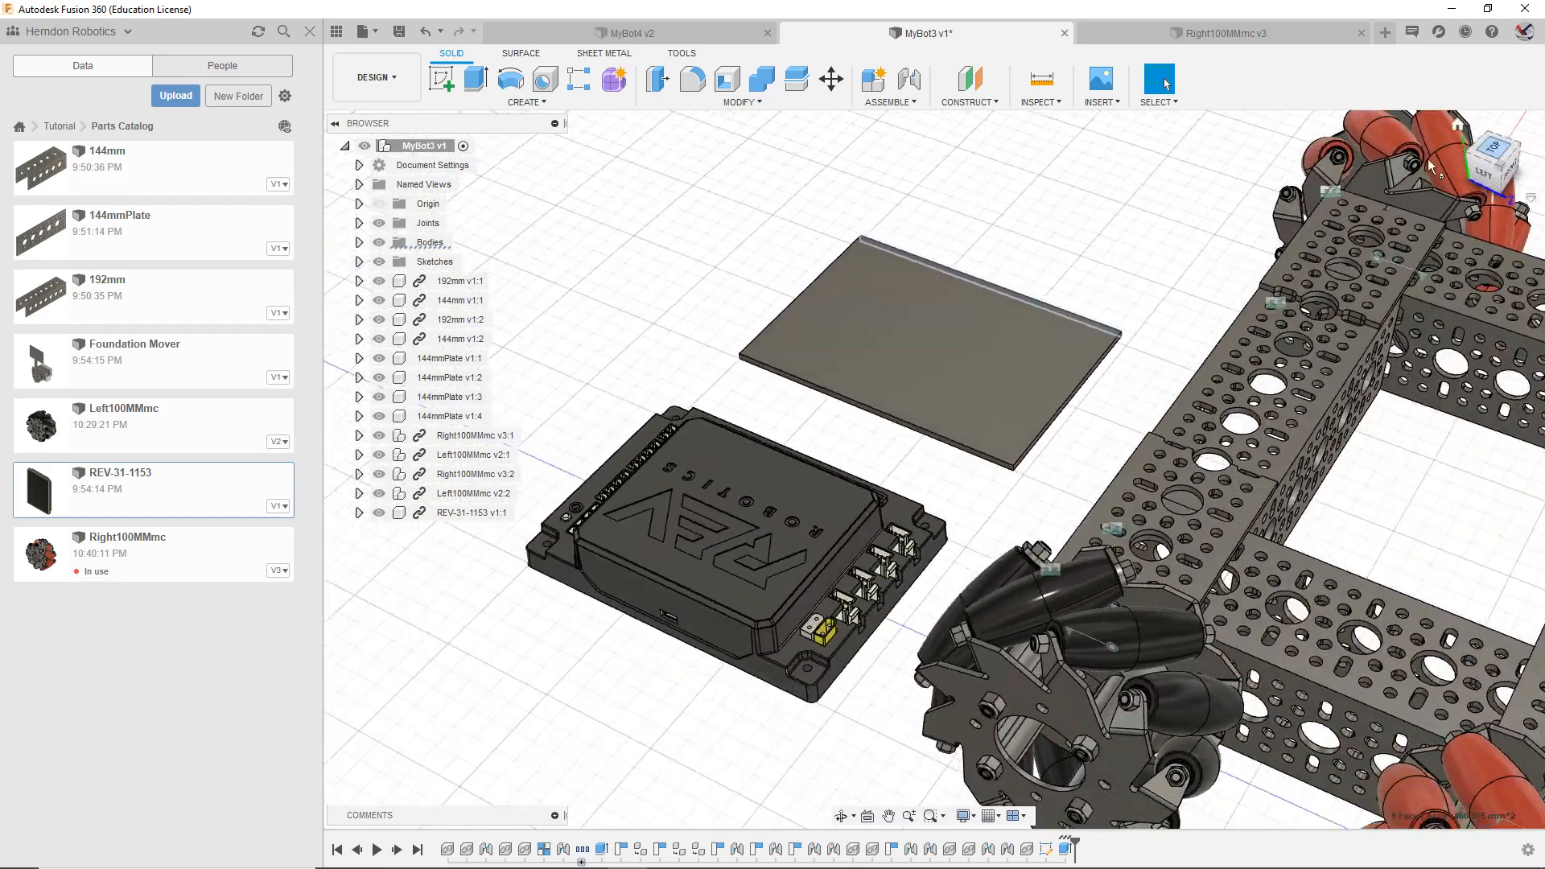
scroll(925, 434, "up", 4)
middle_click_drag(934, 431, 1219, 201)
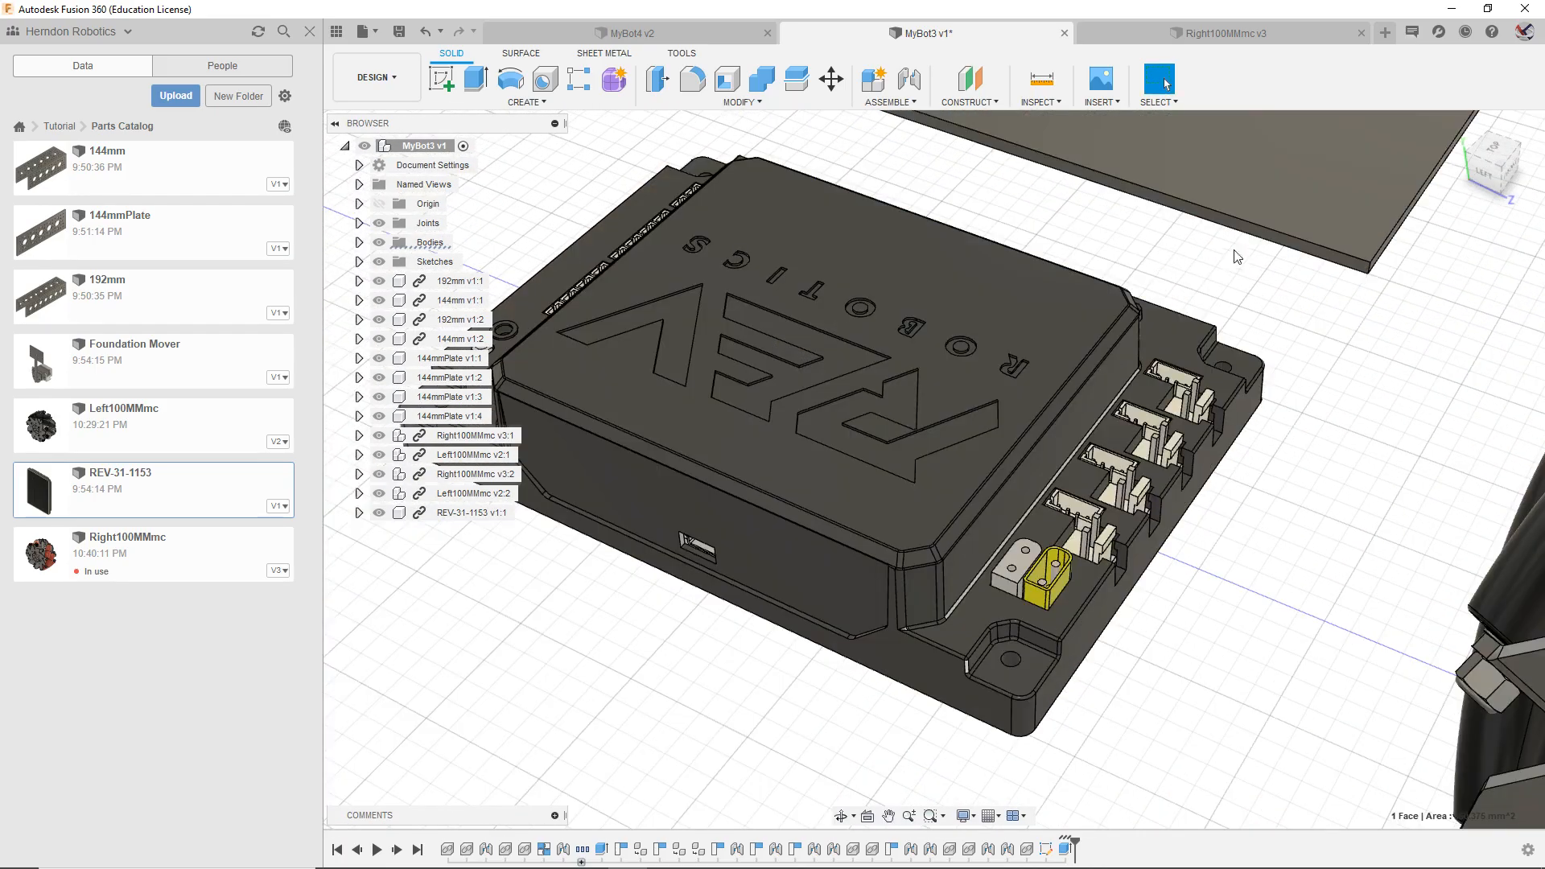
mouse_move(1494, 155)
left_mouse_down()
mouse_move(1540, 123)
mouse_move(1501, 170)
mouse_move(1419, 196)
left_mouse_up()
left_click(1235, 193)
middle_click_drag(1420, 201, 1181, 377)
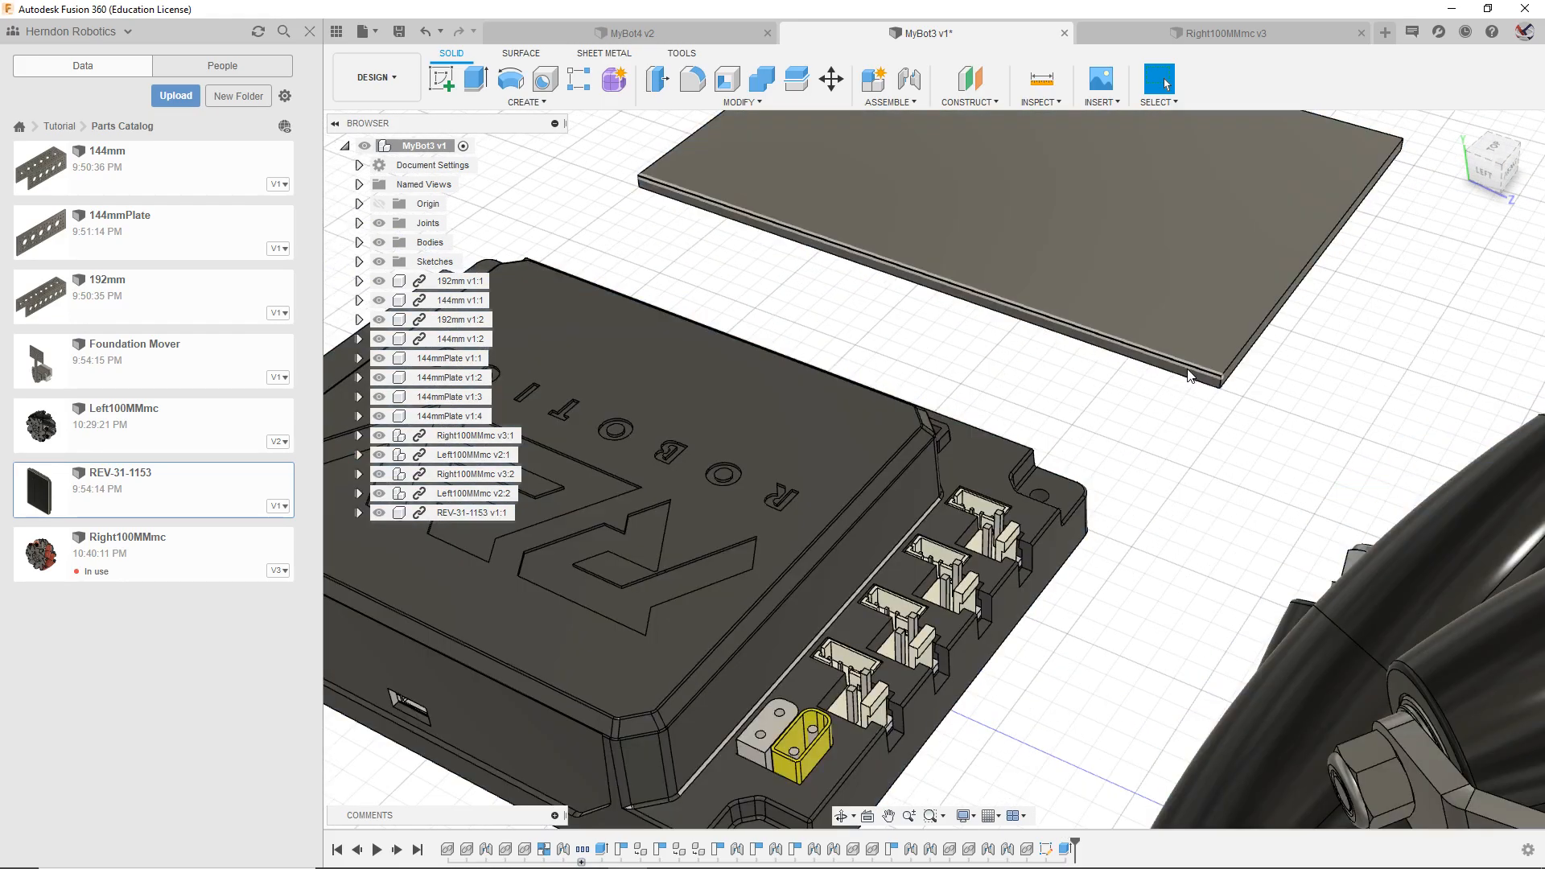
scroll(1183, 384, "up", 3)
left_click(1185, 383)
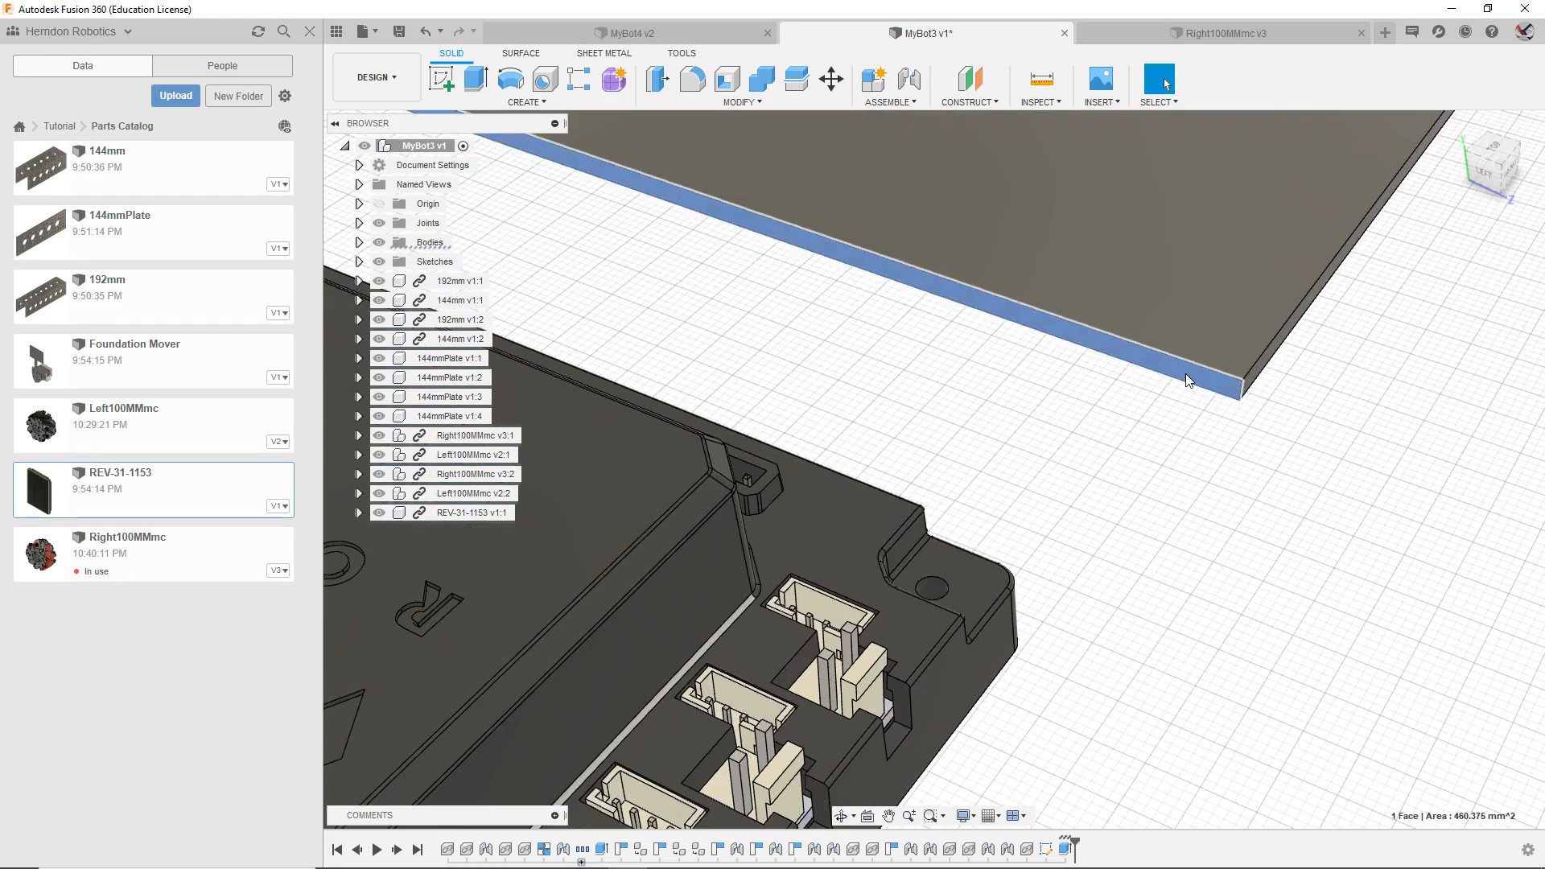
Step: Extrude the plate's long side face 0.125 in outward as a new body
scroll(1176, 542, "down", 5)
key("e")
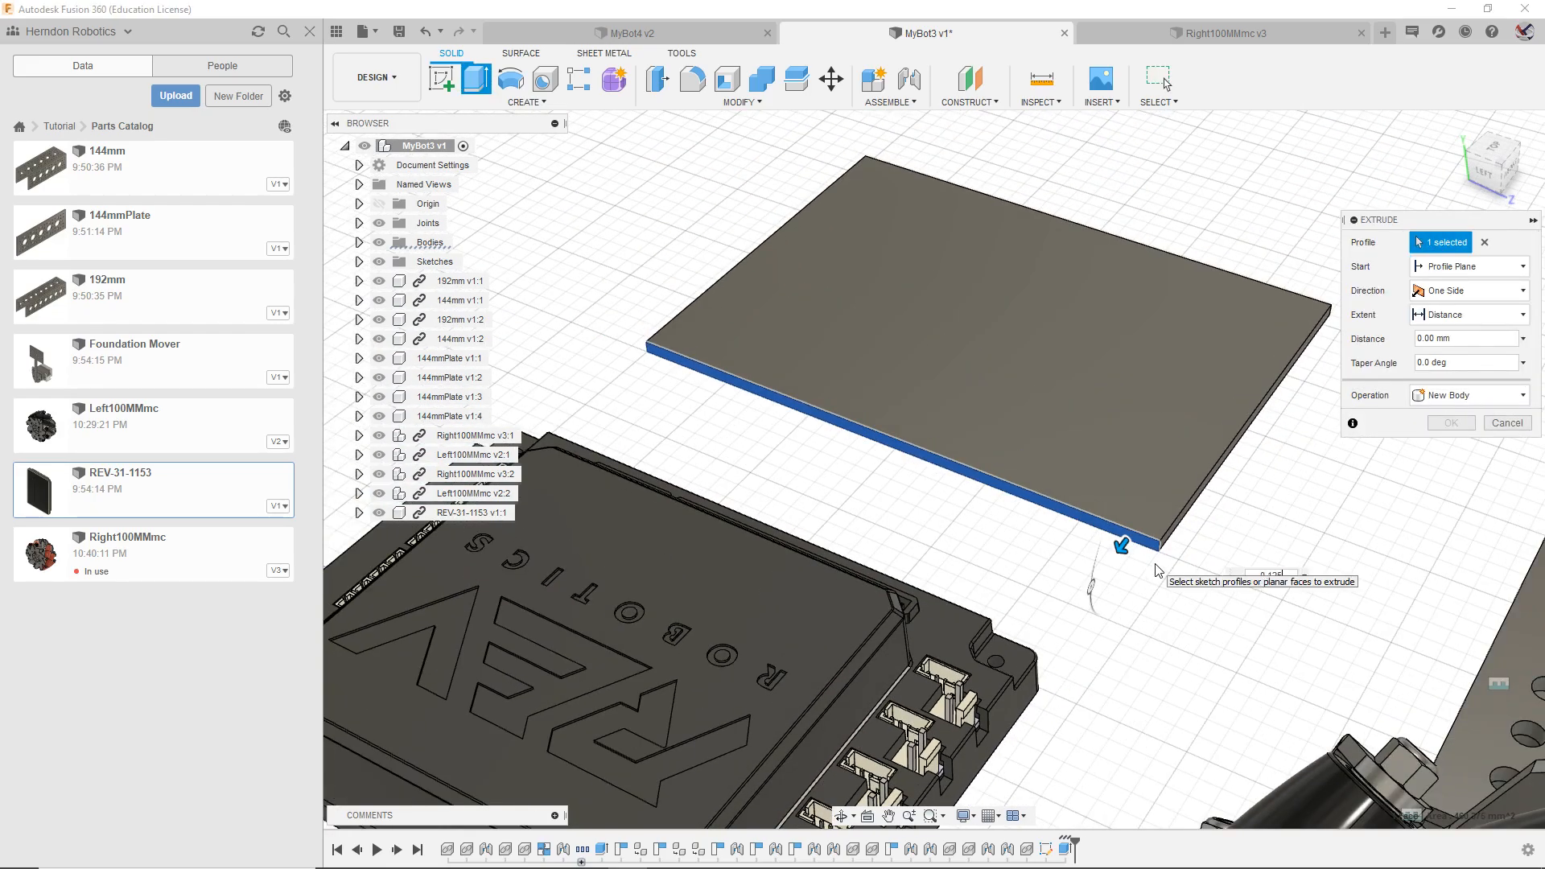
type("in")
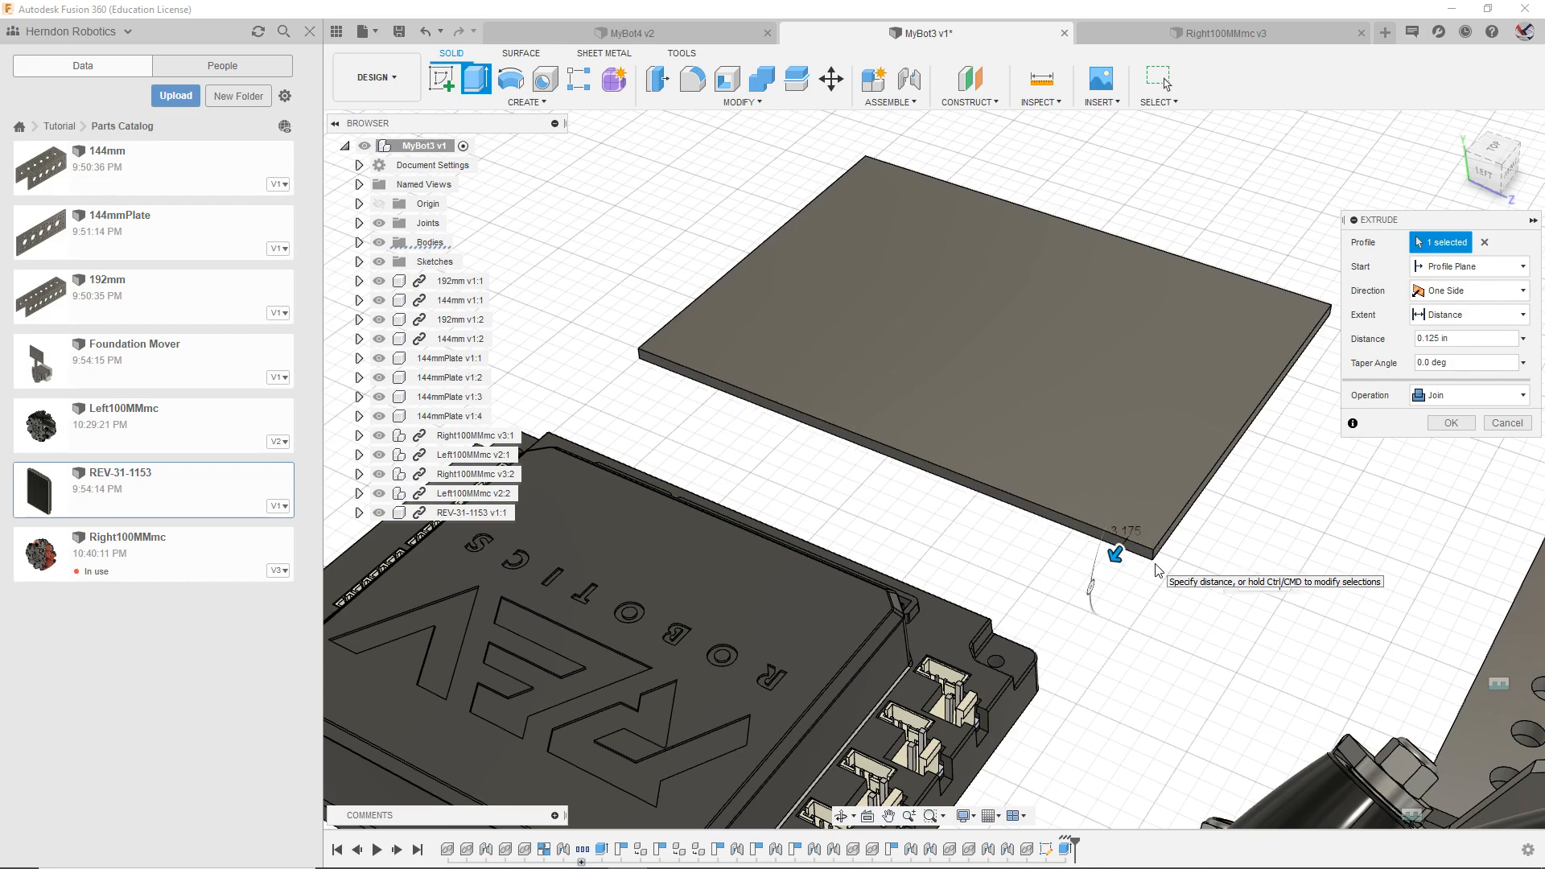
left_click(1421, 387)
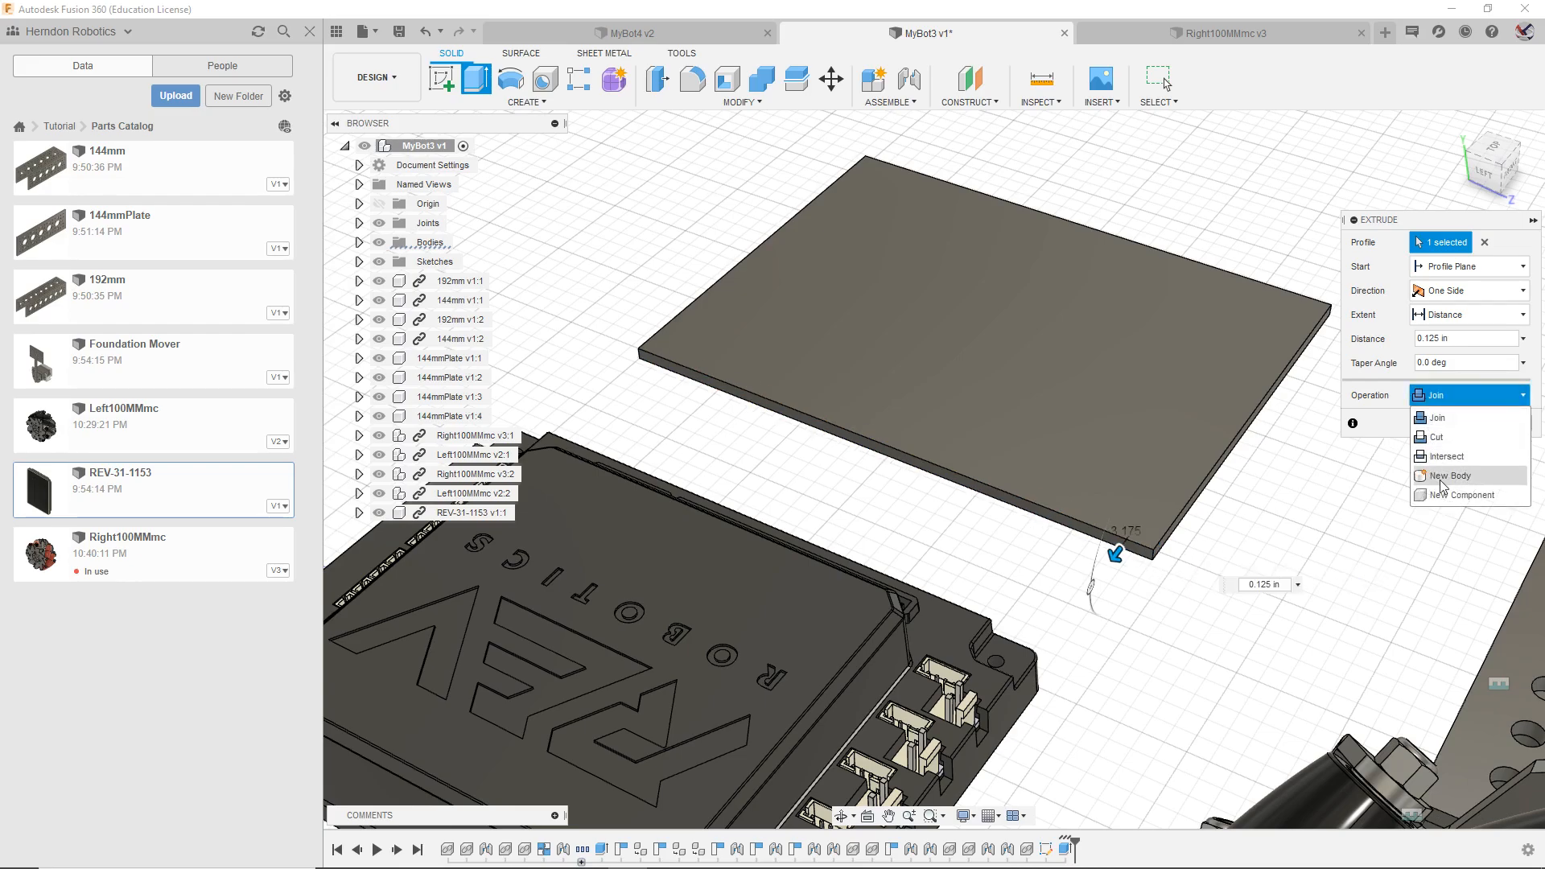
left_click(1442, 486)
left_click(1435, 427)
left_click_drag(1482, 179, 1430, 198)
middle_click_drag(933, 469, 1003, 451, "shift")
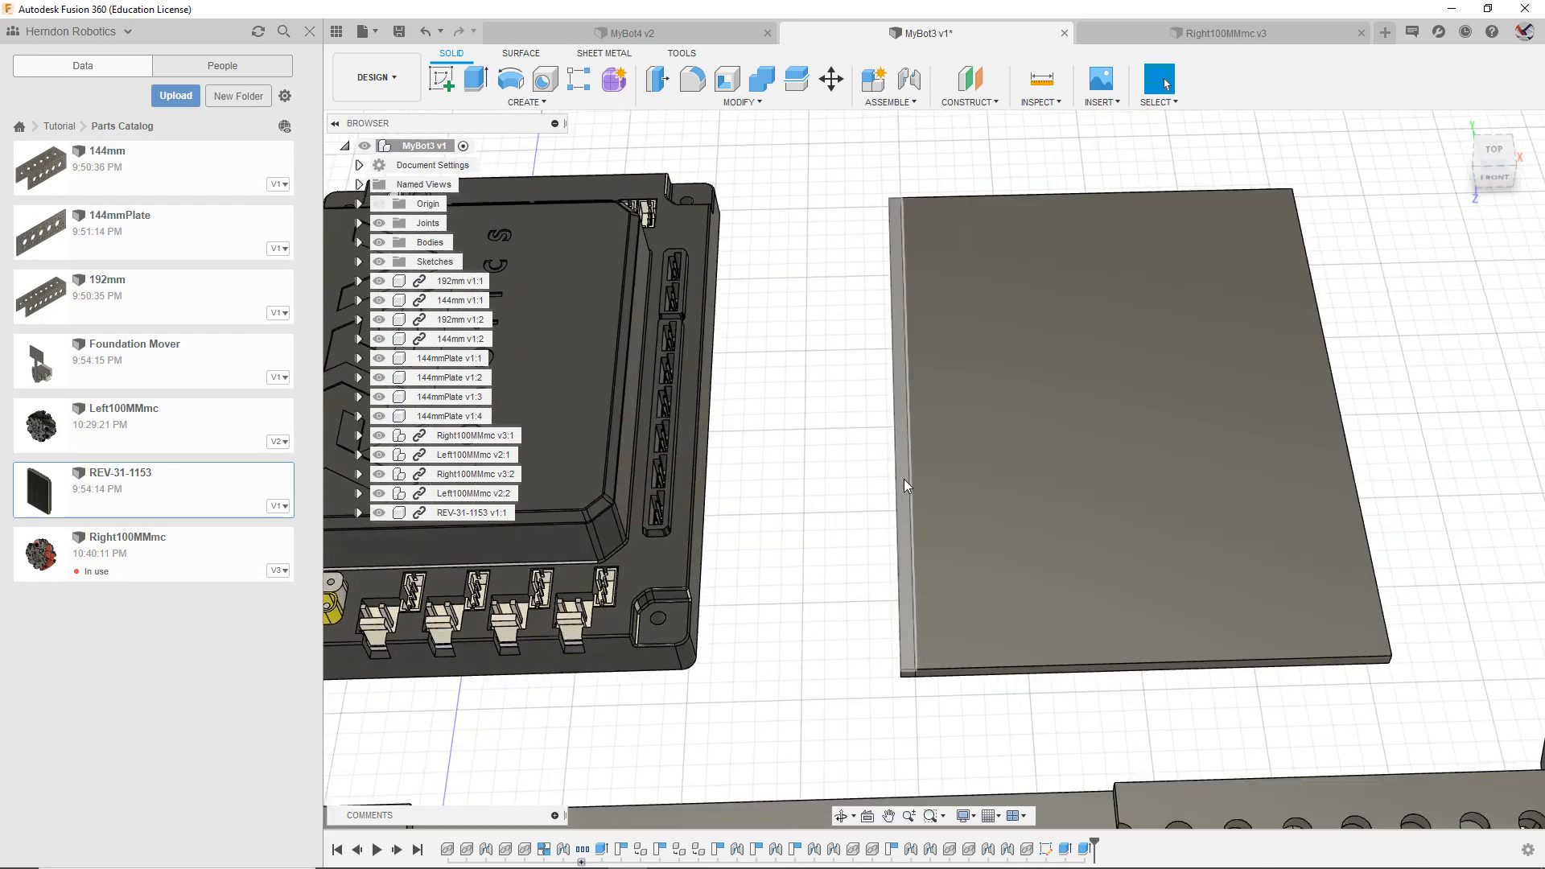
left_click(901, 335)
scroll(1130, 565, "up", 2)
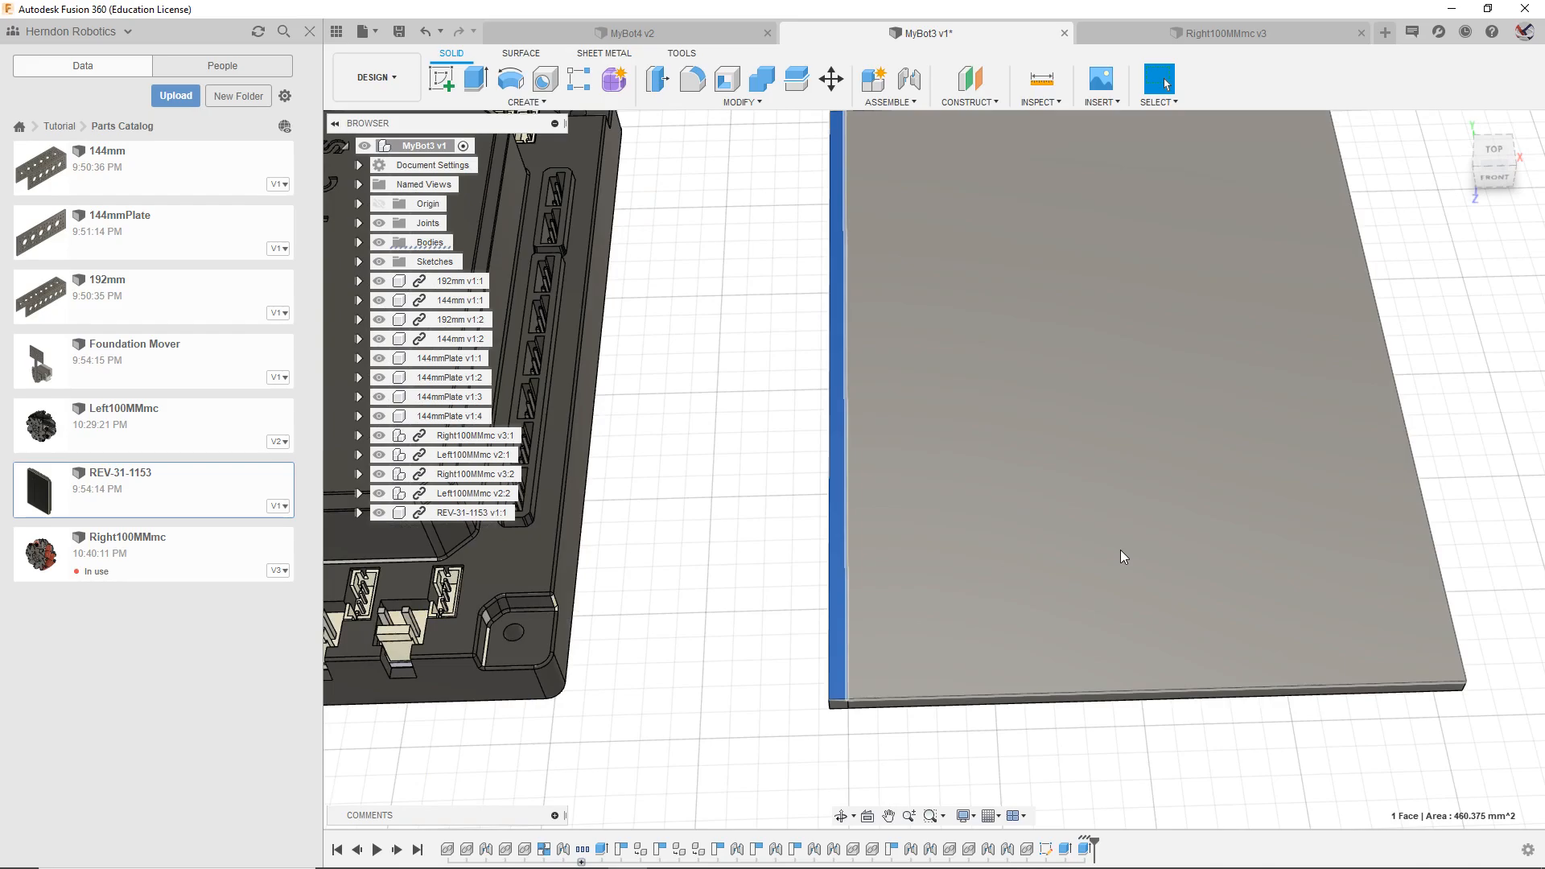
key("e")
mouse_move(1491, 165)
left_mouse_down()
mouse_move(1335, 108)
mouse_move(1348, 89)
mouse_move(1377, 98)
mouse_move(1396, 137)
left_mouse_up()
key("Escape")
Step: Measure the distance between the hub's raised top face and its underside
middle_click_drag(1169, 249, 1042, 483)
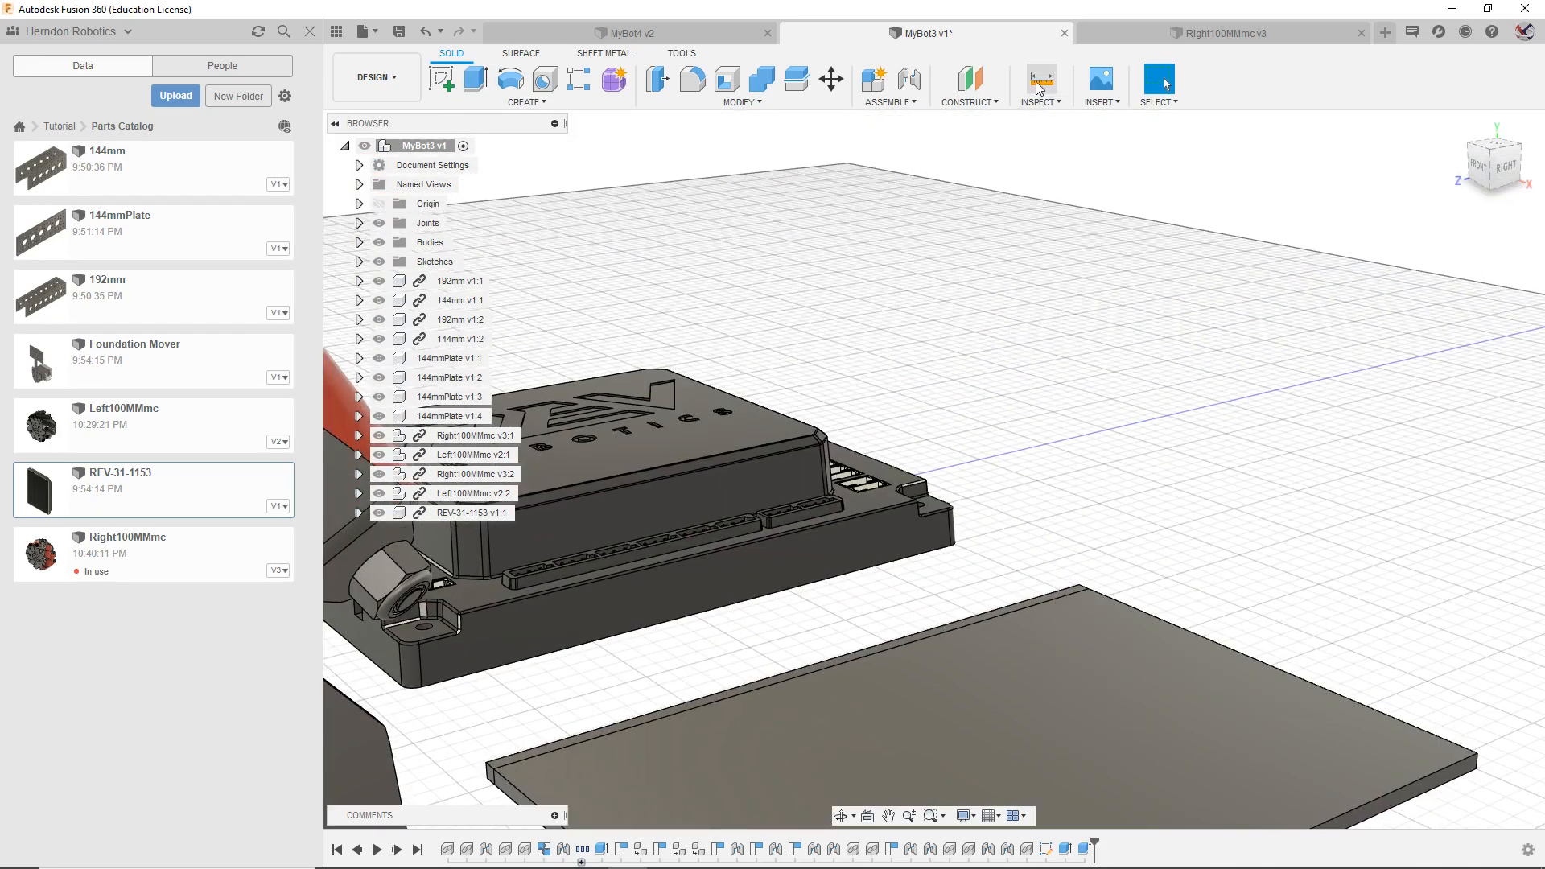
key("i")
left_click(681, 440)
left_click_drag(1509, 149, 943, 576)
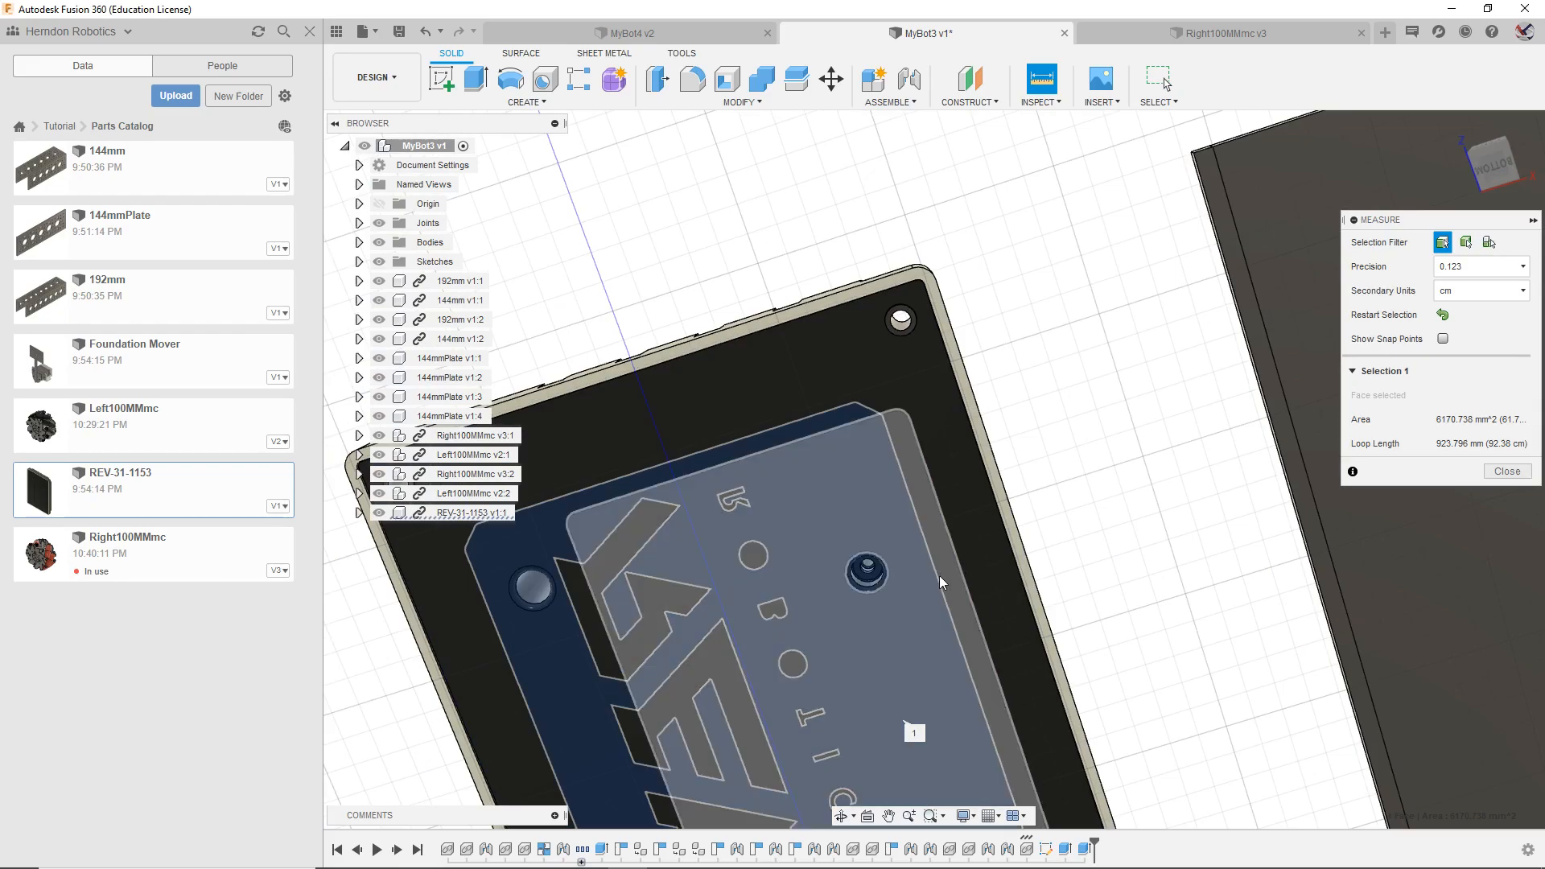
left_click(944, 447)
mouse_move(1509, 178)
left_mouse_down()
mouse_move(1511, 225)
mouse_move(1503, 201)
left_mouse_up()
middle_click_drag(1161, 423, 830, 169)
key("Escape")
Step: Extrude the top face of the narrow edge strip 30 mm upward, joining it to the plate as a side wall
scroll(900, 535, "up", 3)
left_click(897, 534)
scroll(909, 515, "down", 3)
type("e20")
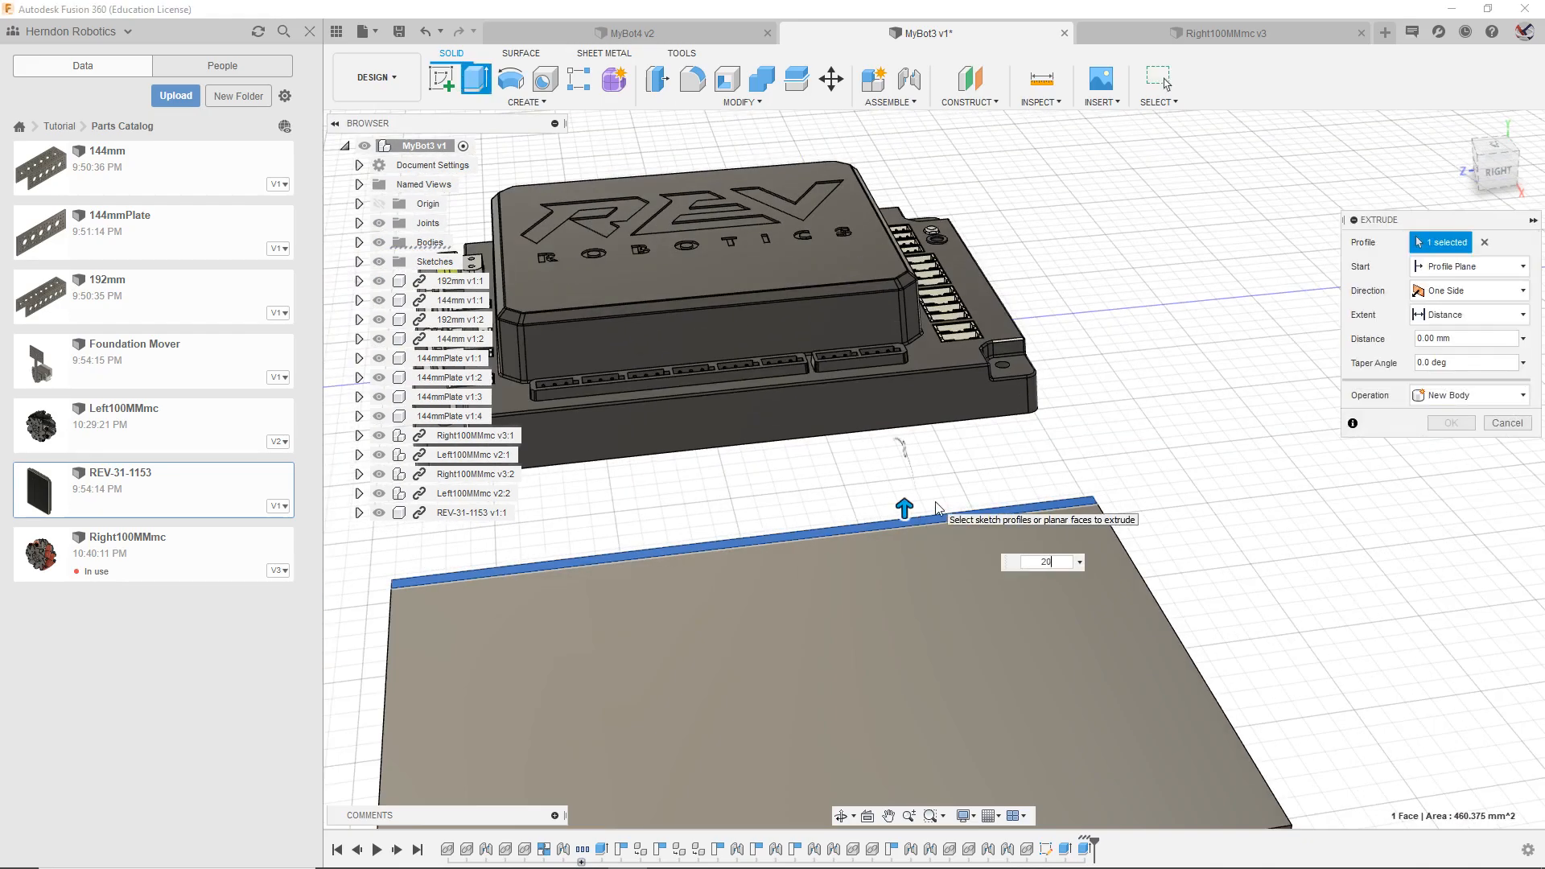
type("3")
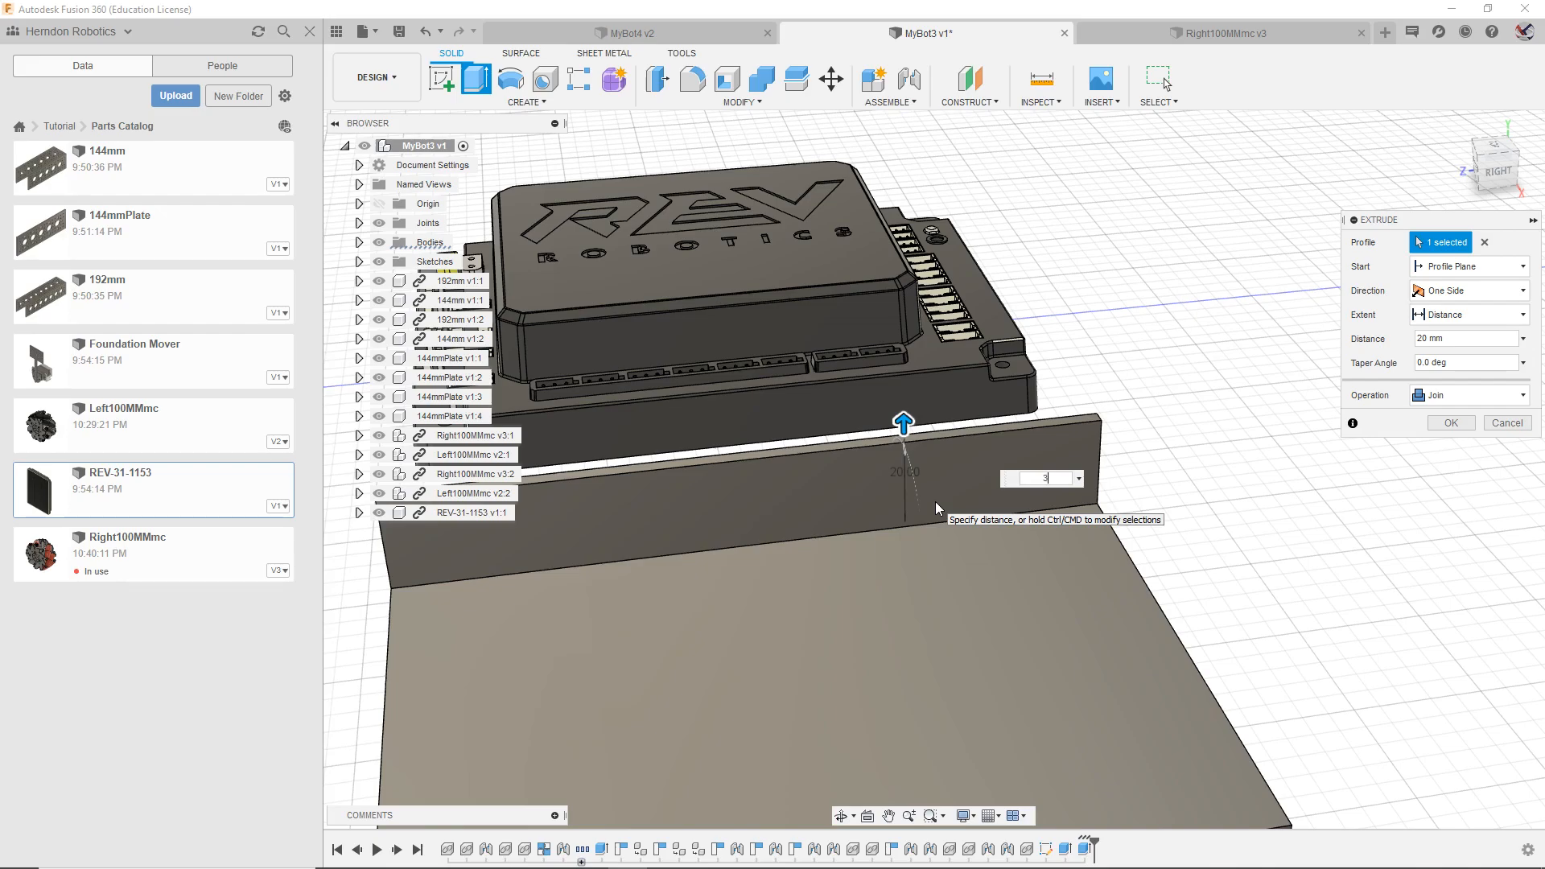
type("0")
middle_click_drag(935, 500, 1475, 182, "shift")
left_click(1439, 424)
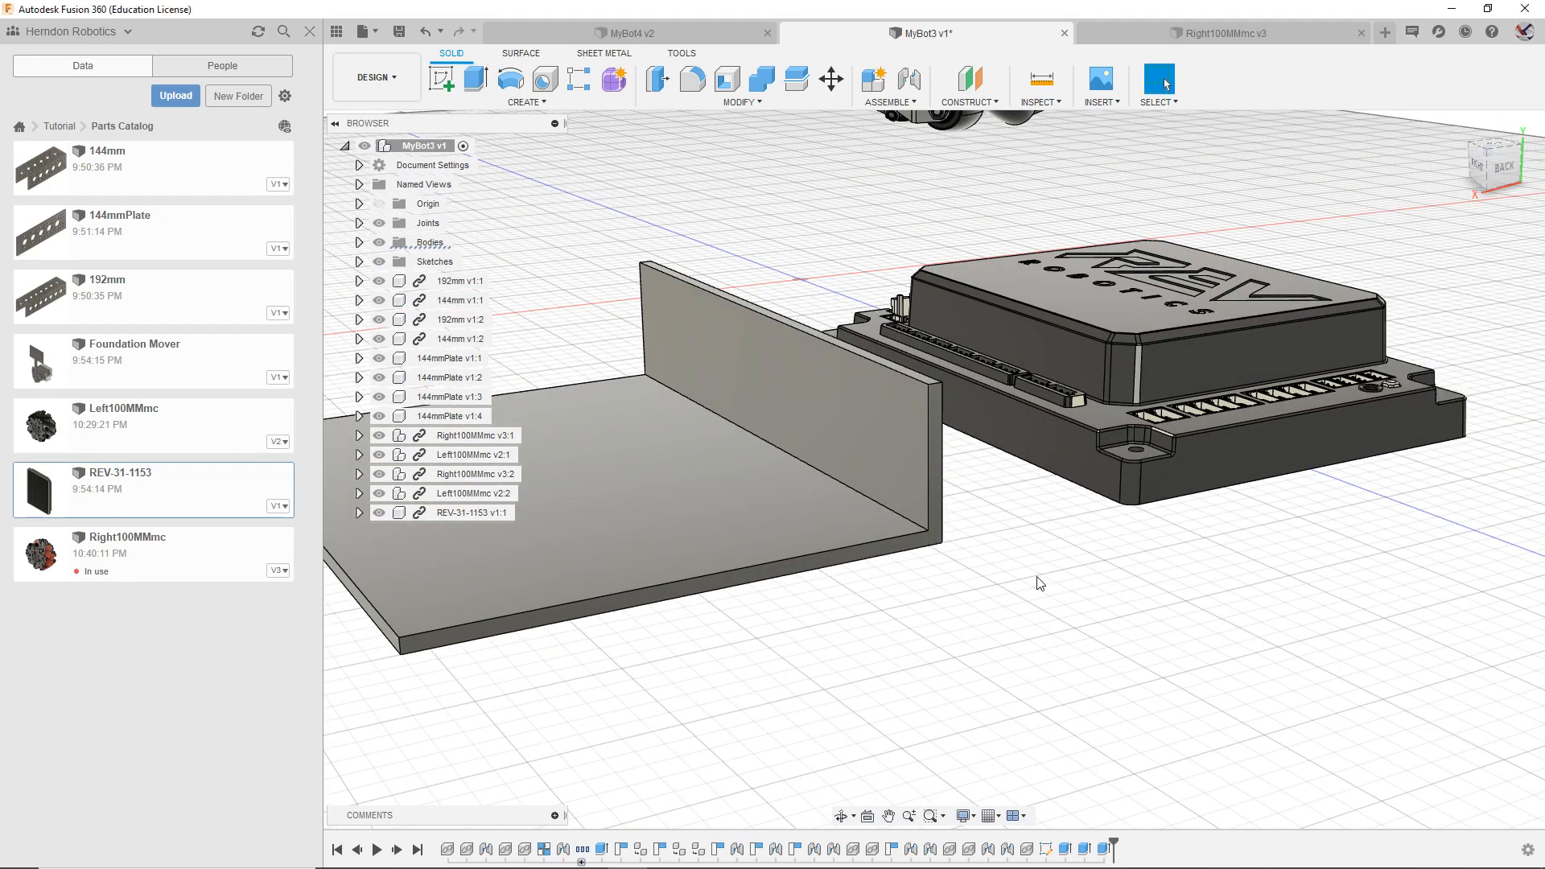
scroll(915, 547, "up", 3)
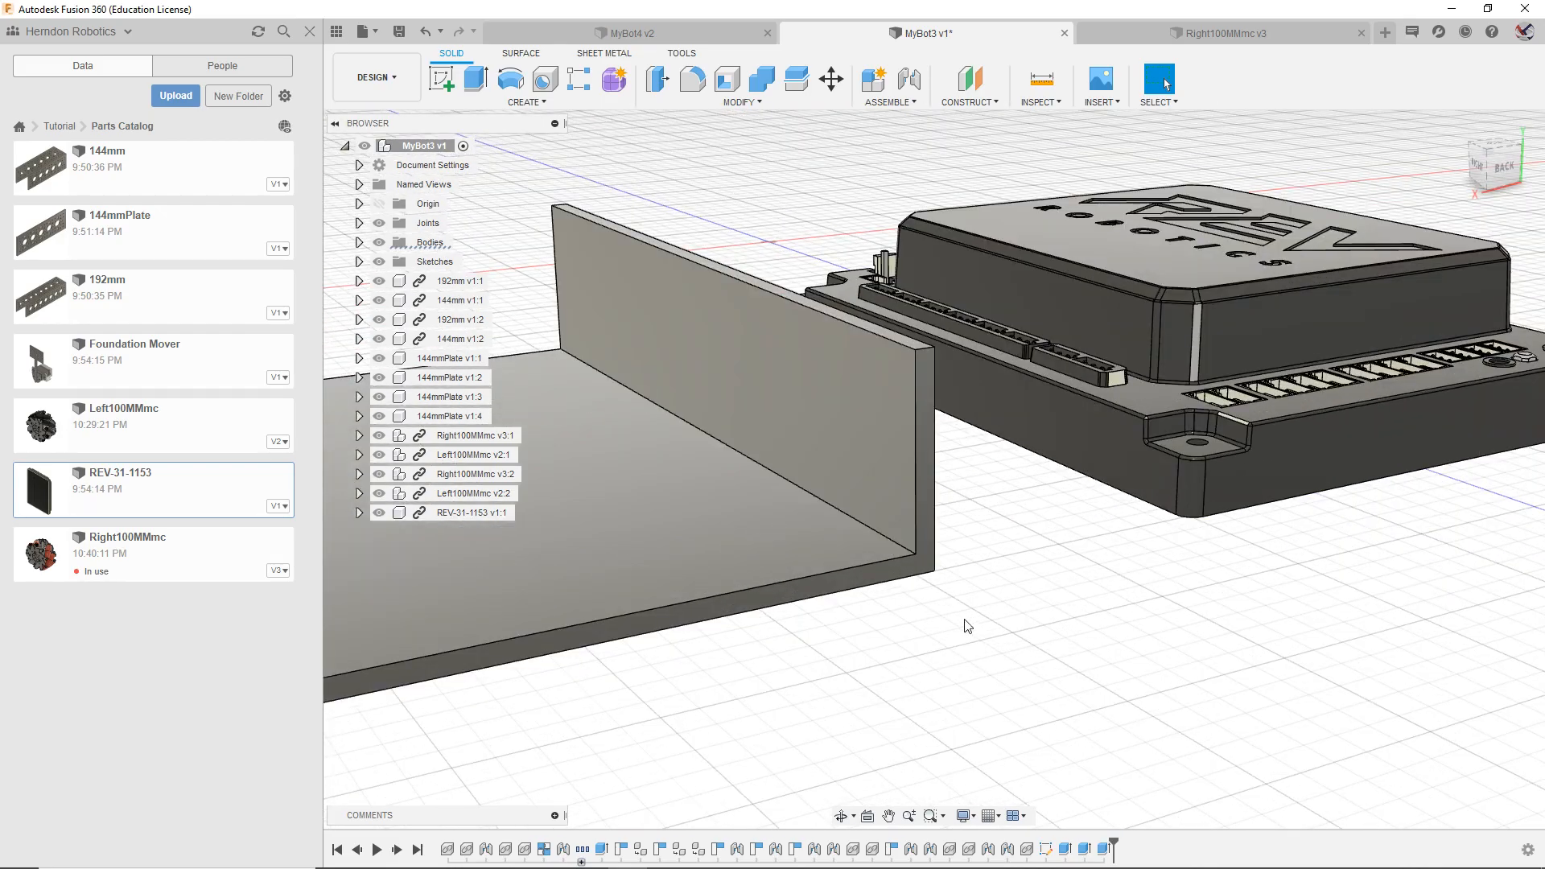
scroll(1231, 281, "down", 2)
scroll(1287, 346, "down", 1)
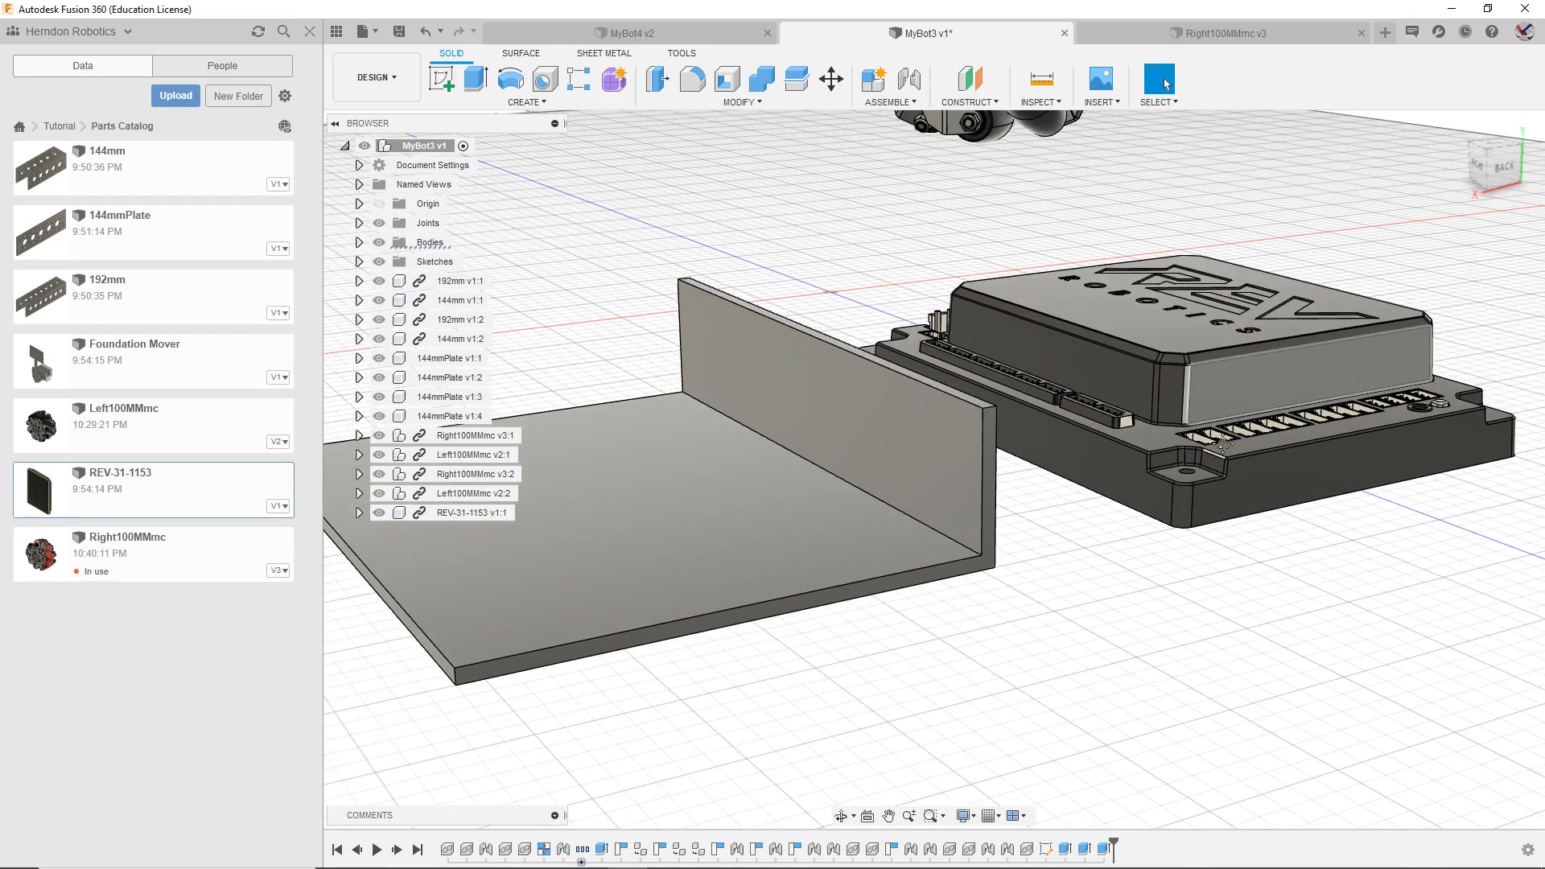
middle_click_drag(1296, 346, 1239, 427)
mouse_move(1501, 166)
left_mouse_down()
mouse_move(1452, 105)
mouse_move(1419, 107)
left_mouse_up()
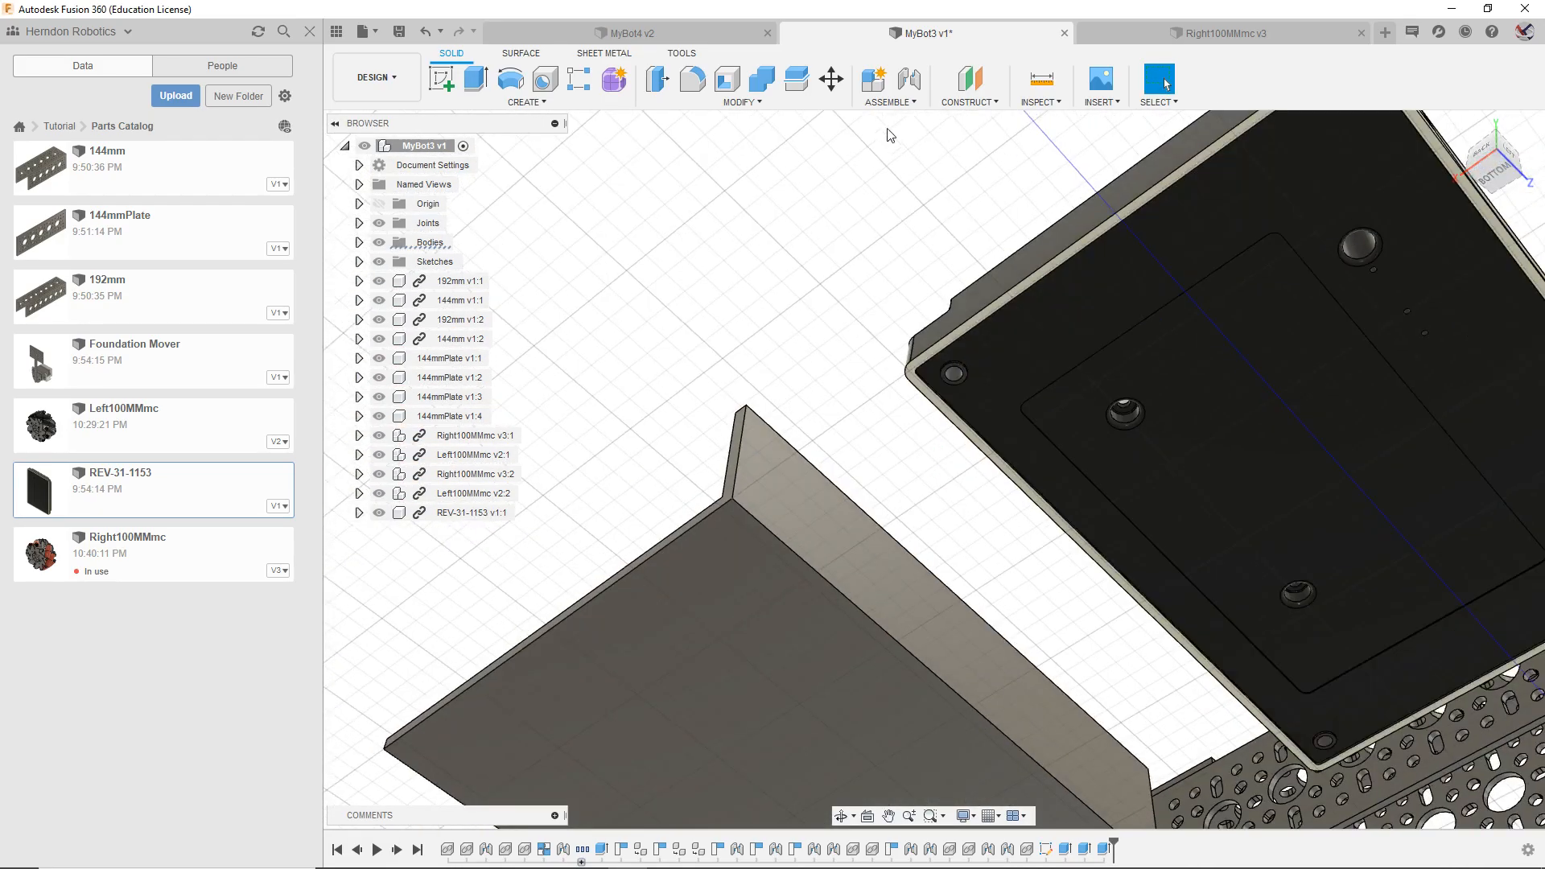
left_click(909, 79)
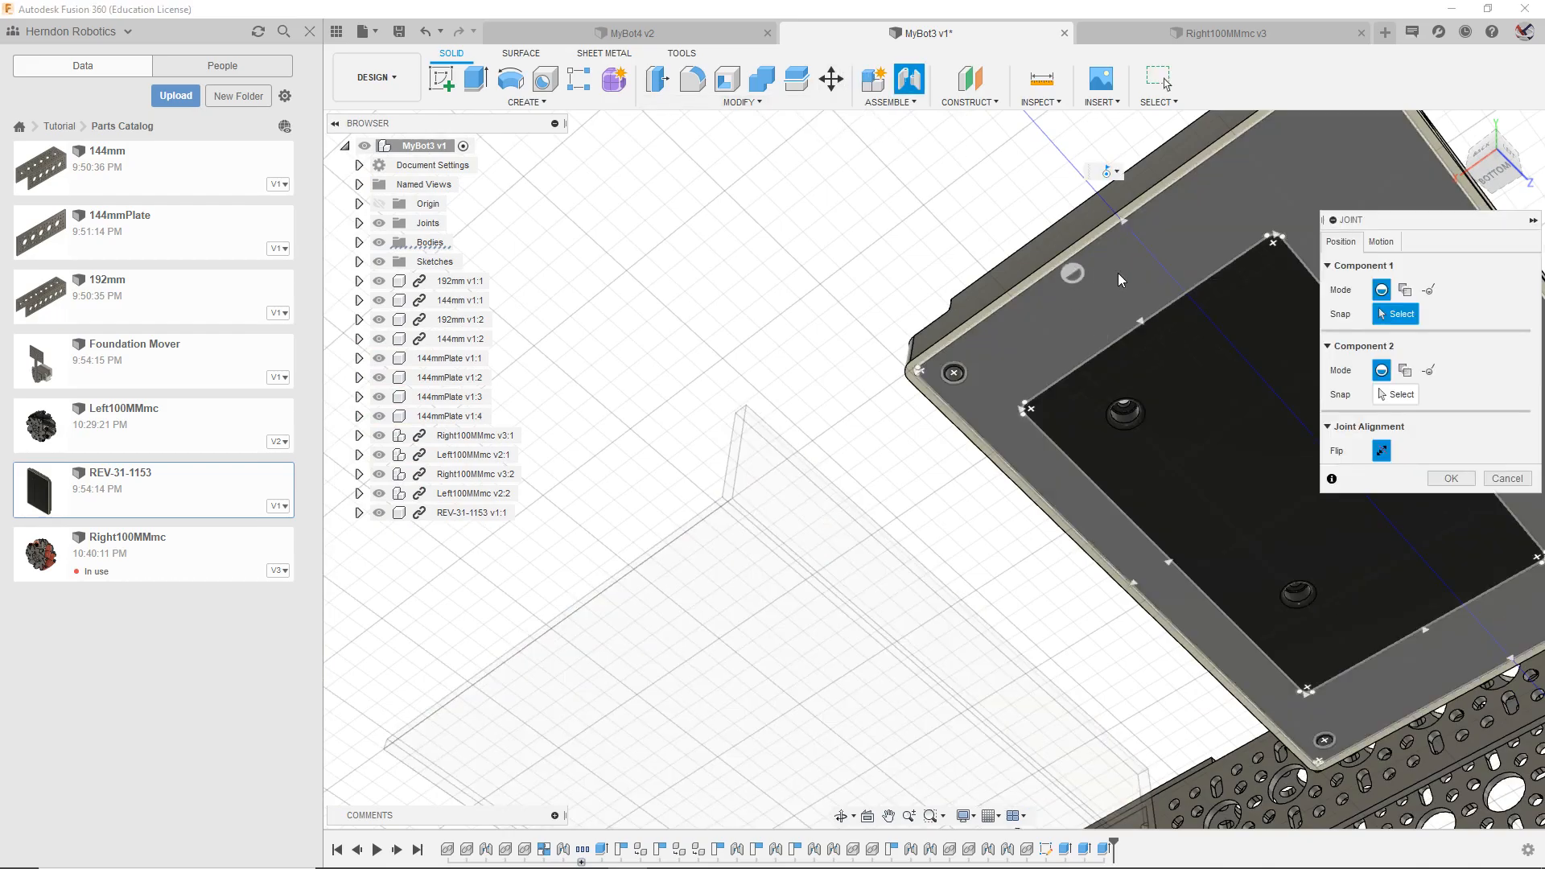
middle_click_drag(1195, 363, 696, 399)
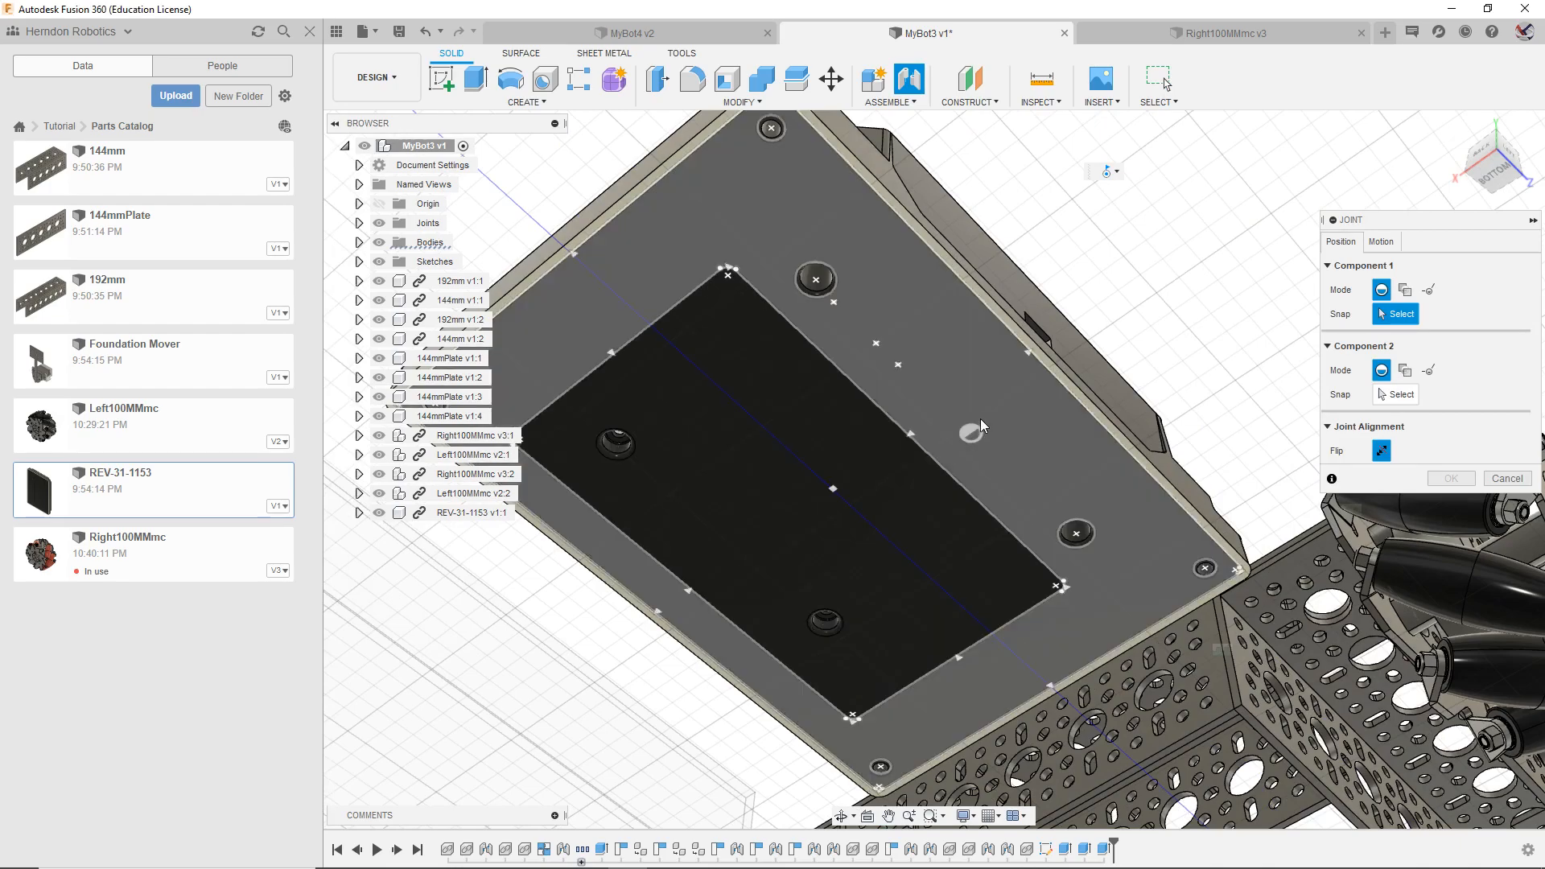
left_click(909, 433)
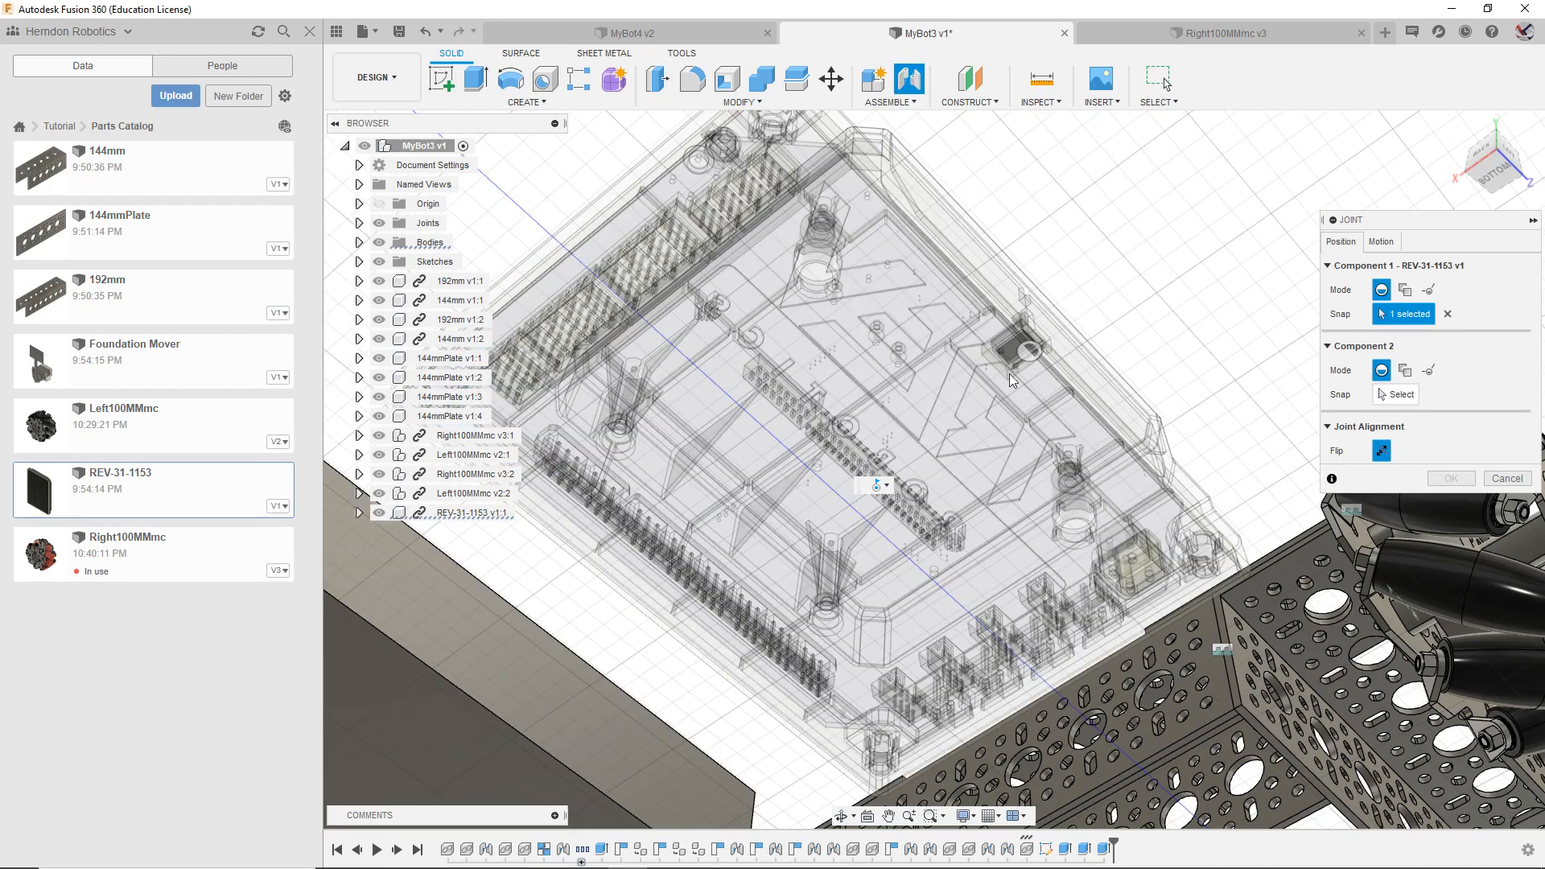
left_click(1447, 314)
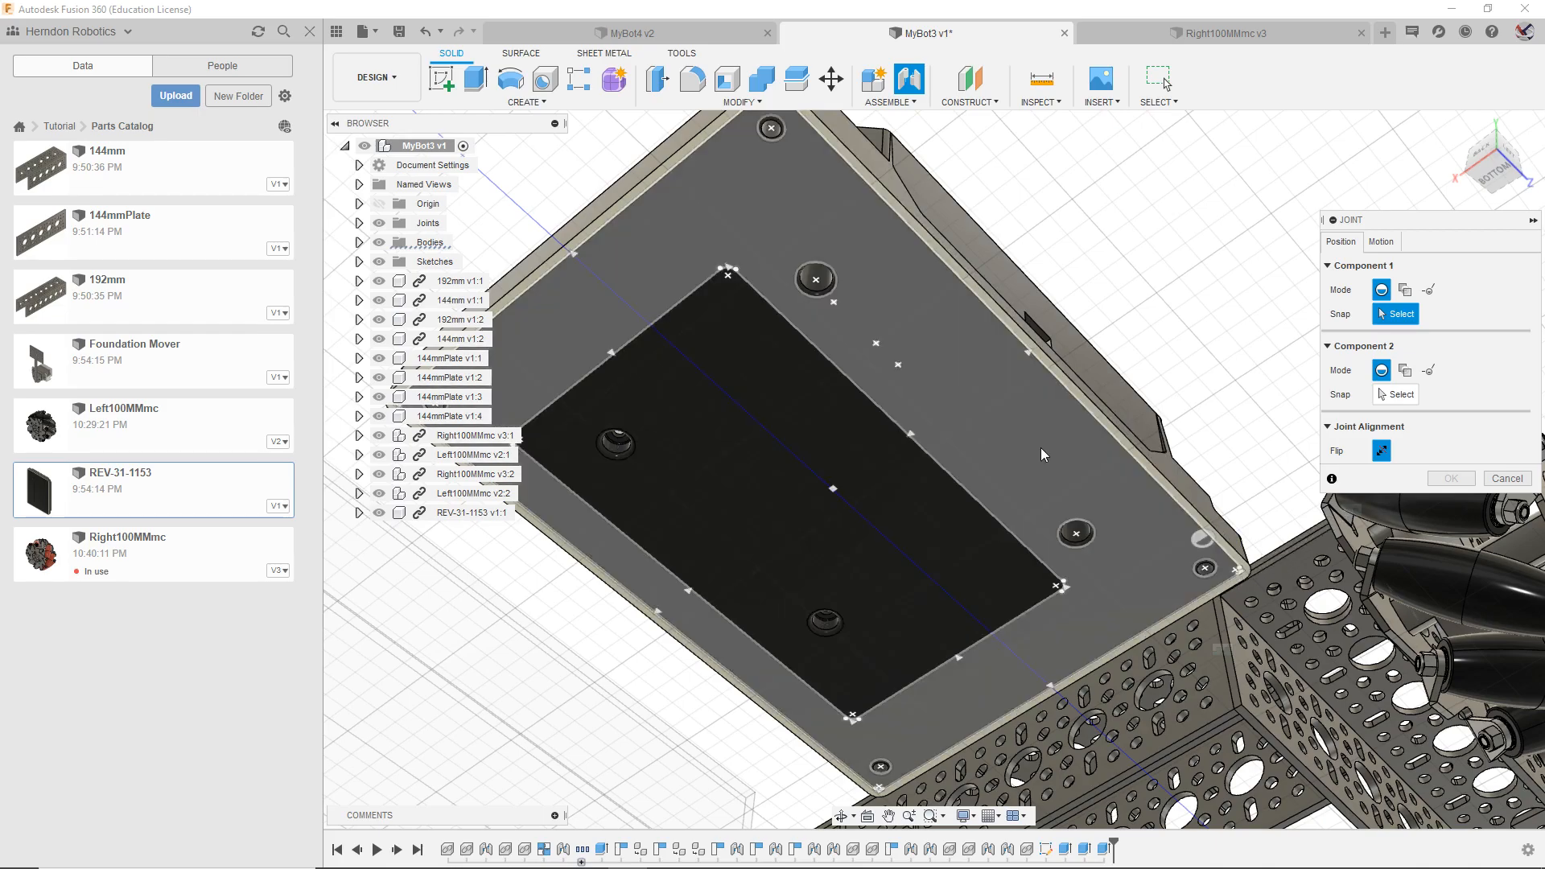
left_click(1025, 442)
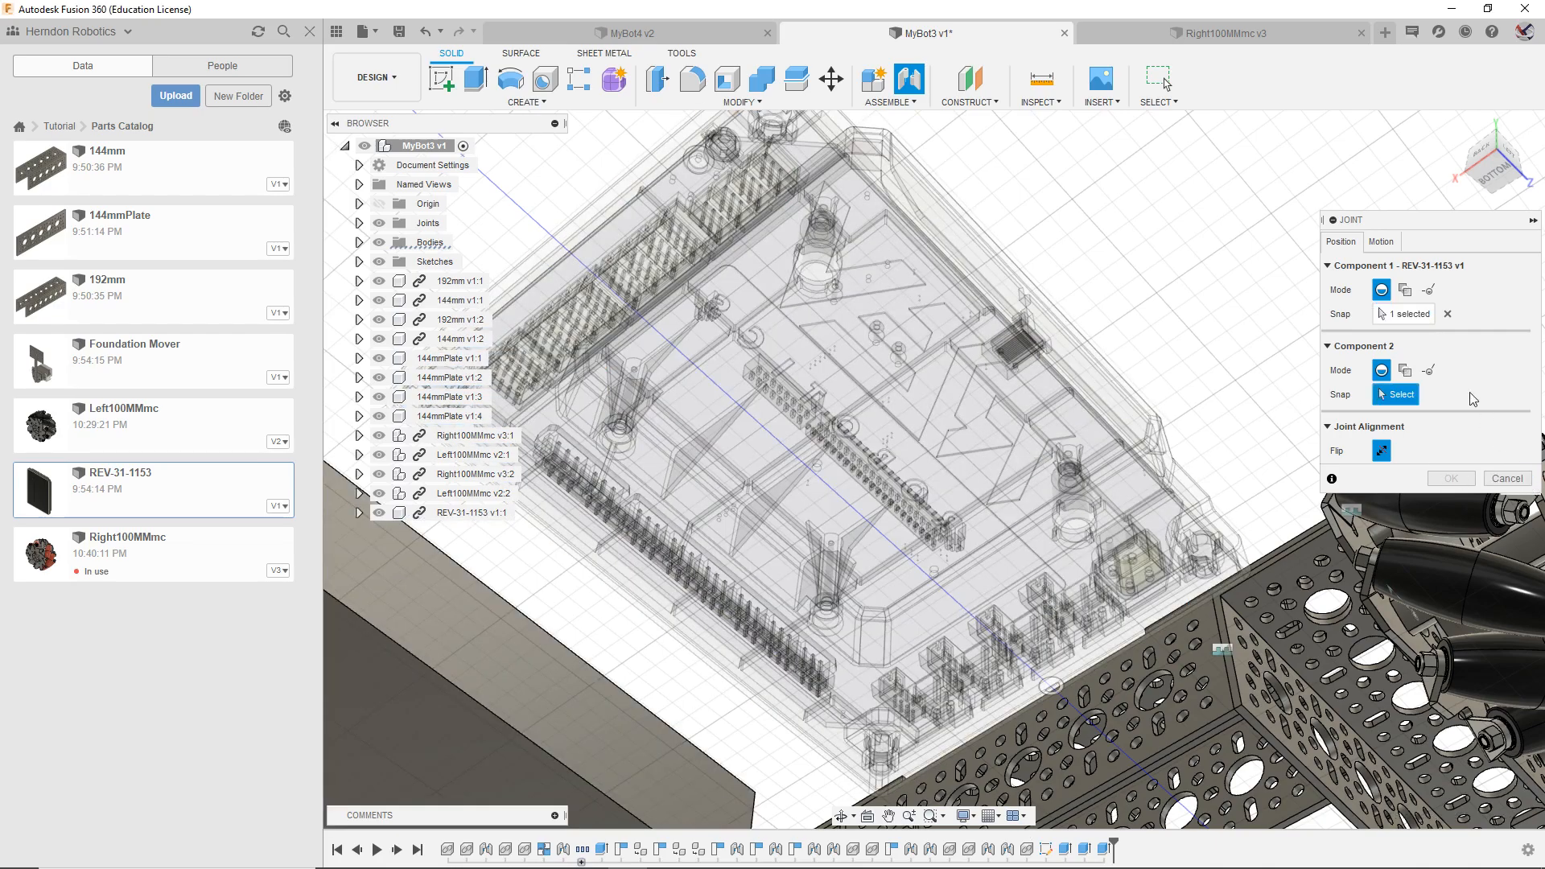
left_click(1446, 313)
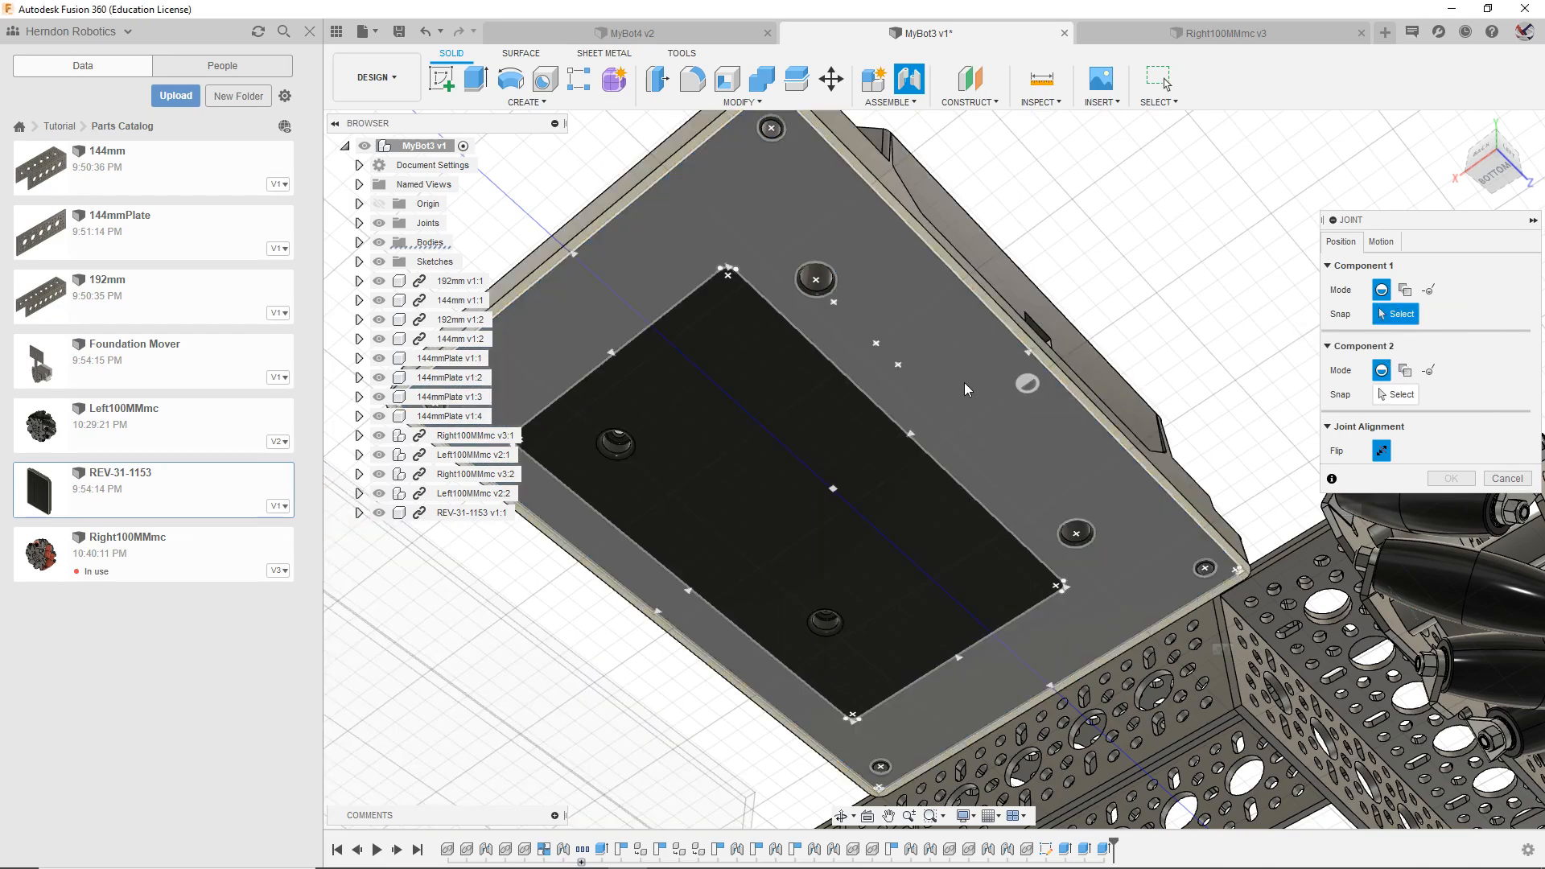
left_click(964, 383)
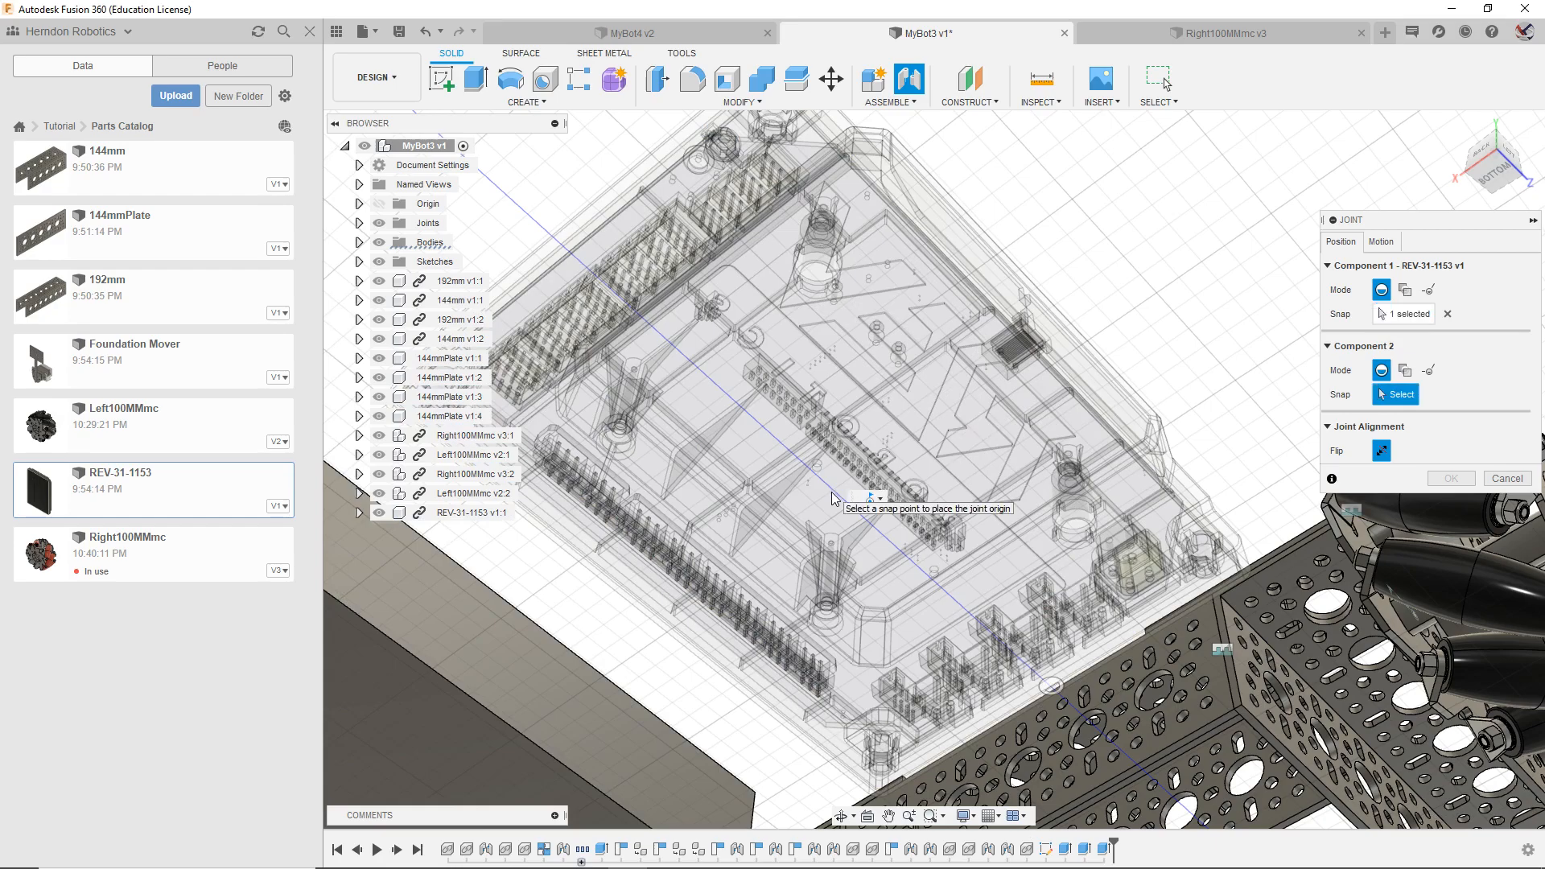
left_click(1501, 479)
Step: Joint the REV hub to the L-shaped plate, from the centre of its underside to the centre of the plate's upper face
left_click(909, 78)
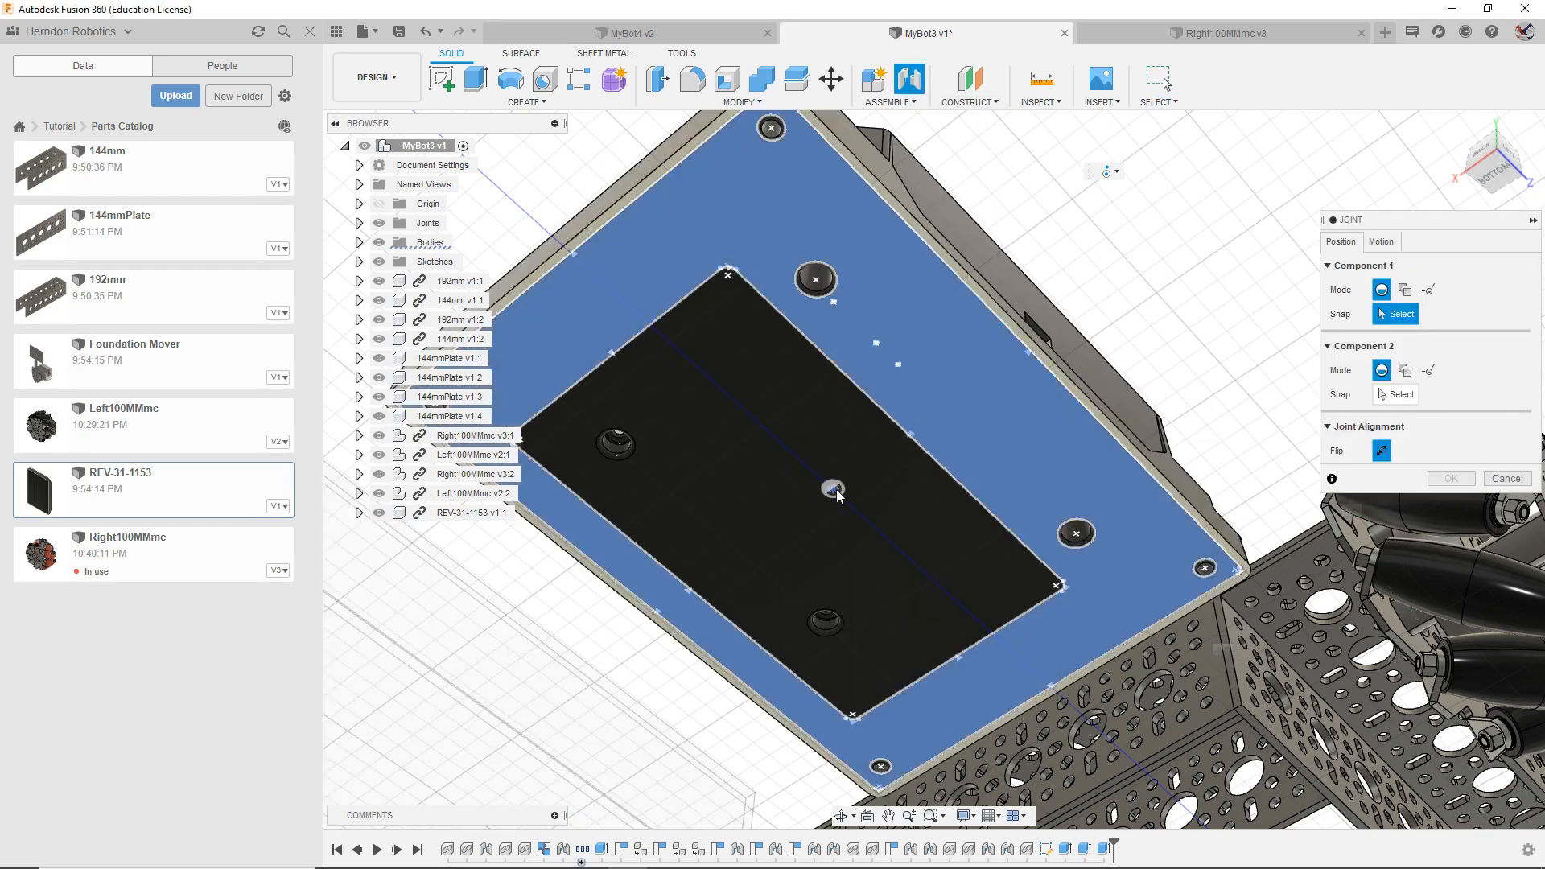
left_click(836, 491)
left_click(1426, 301)
left_click(1435, 319)
left_click_drag(1497, 145, 1538, 282)
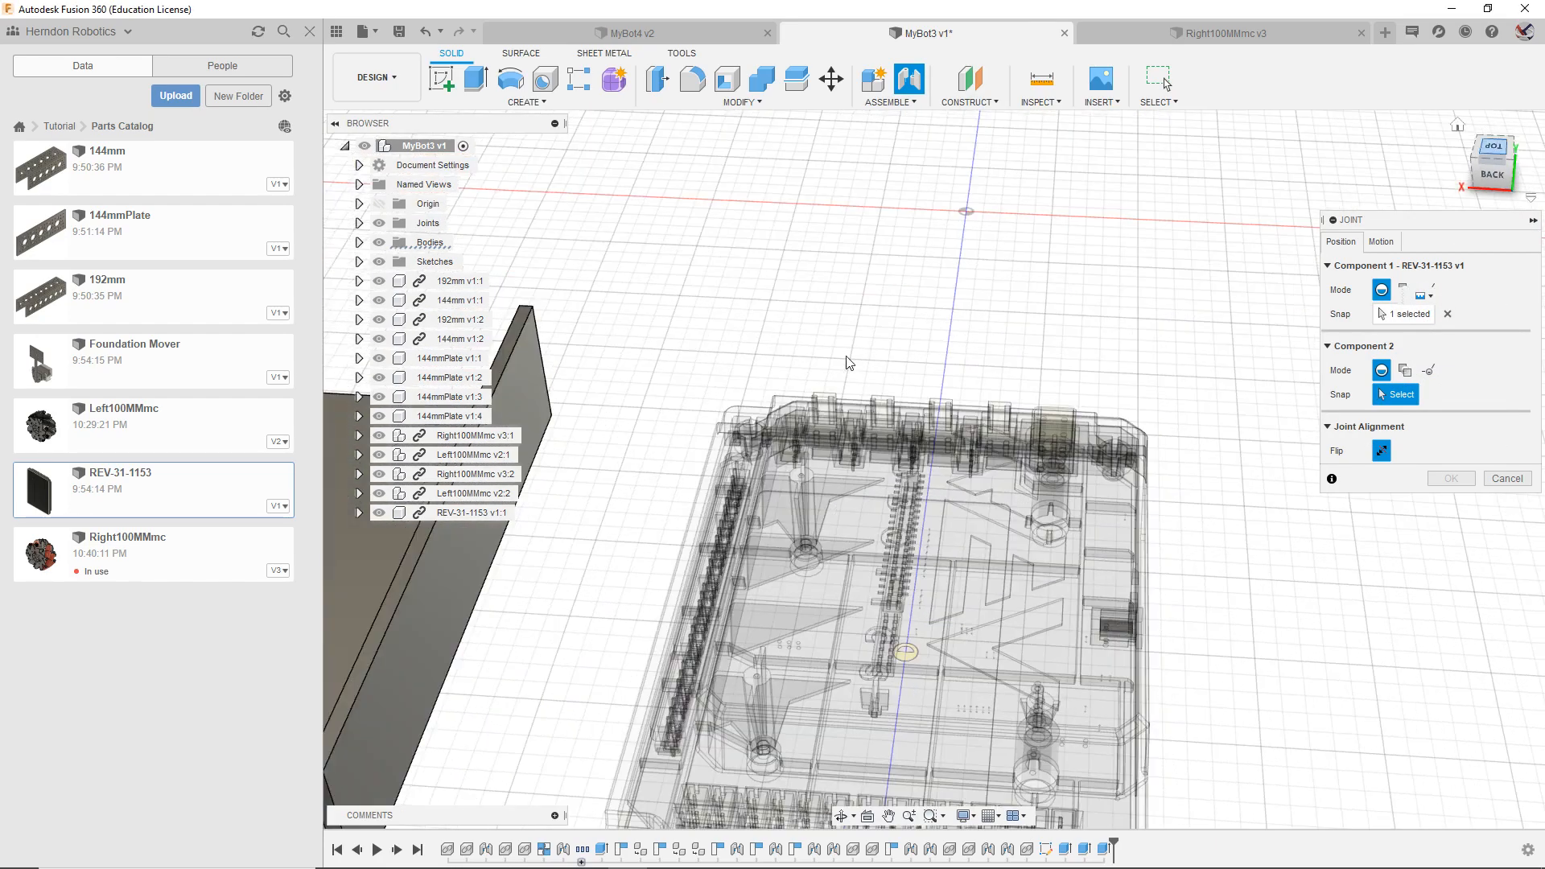
middle_click_drag(847, 351, 1303, 303)
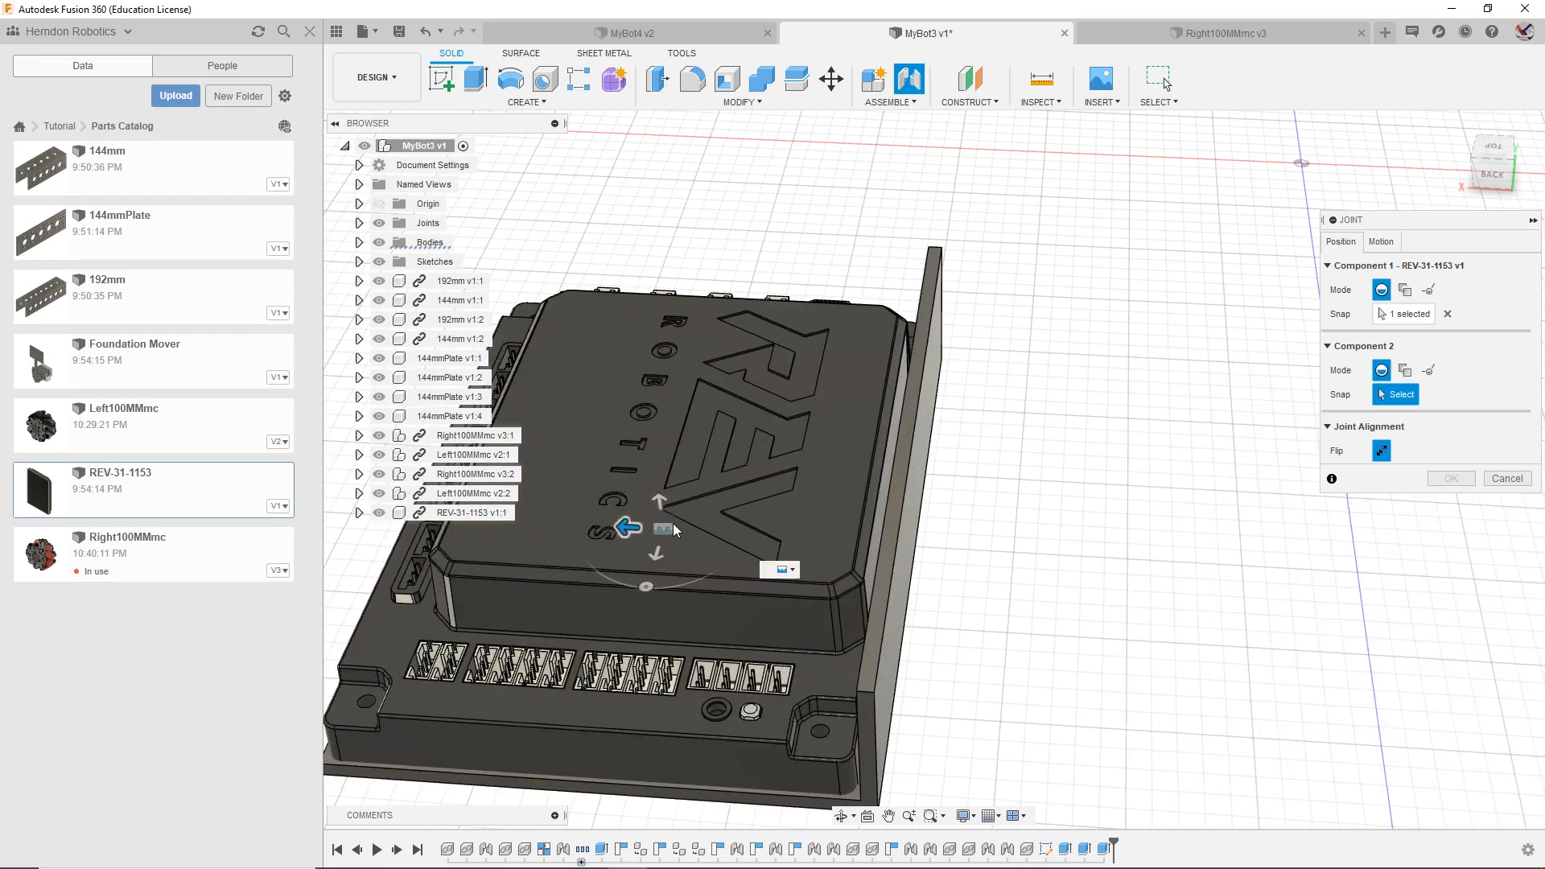
mouse_move(1495, 158)
left_mouse_down()
mouse_move(1538, 153)
mouse_move(1494, 167)
left_mouse_up()
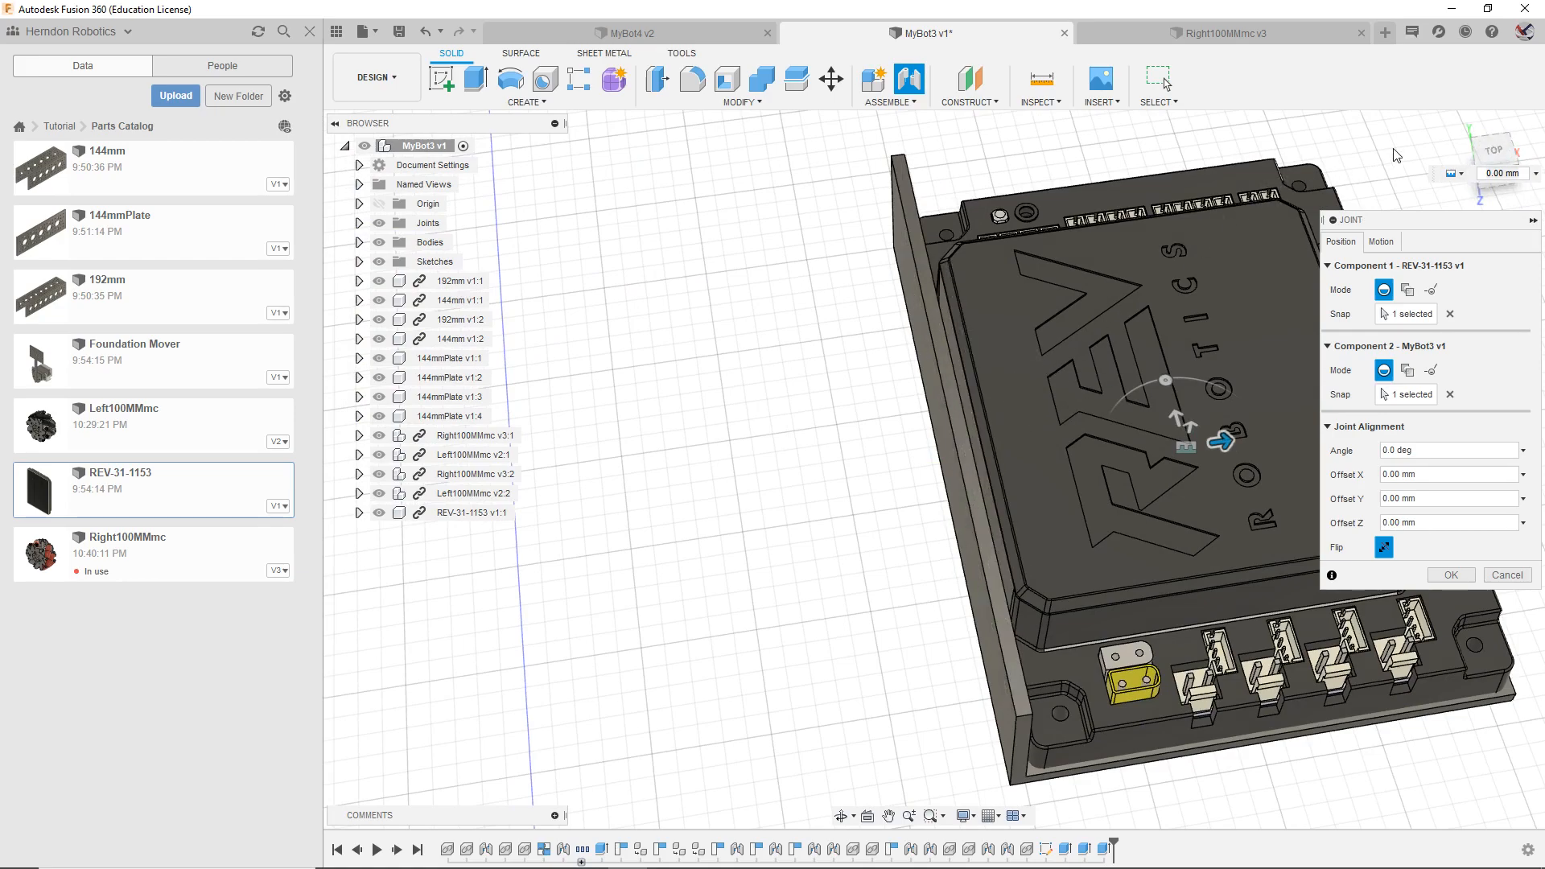
left_click(1451, 574)
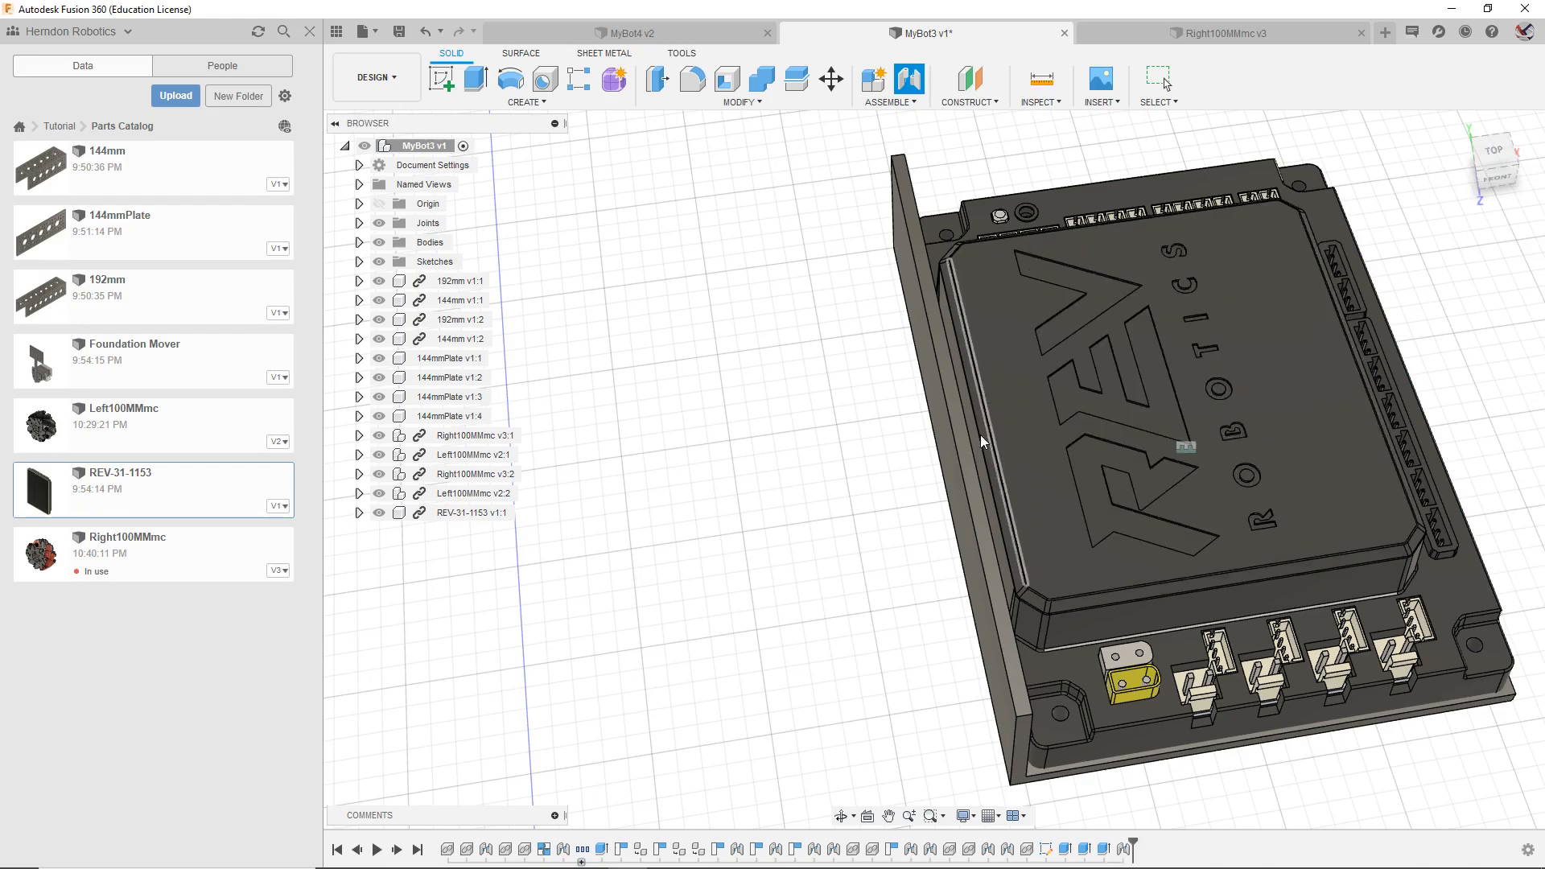
Step: Open the appearance settings for the L-shaped plate body under the hub
scroll(801, 476, "down", 3)
scroll(875, 455, "down", 1)
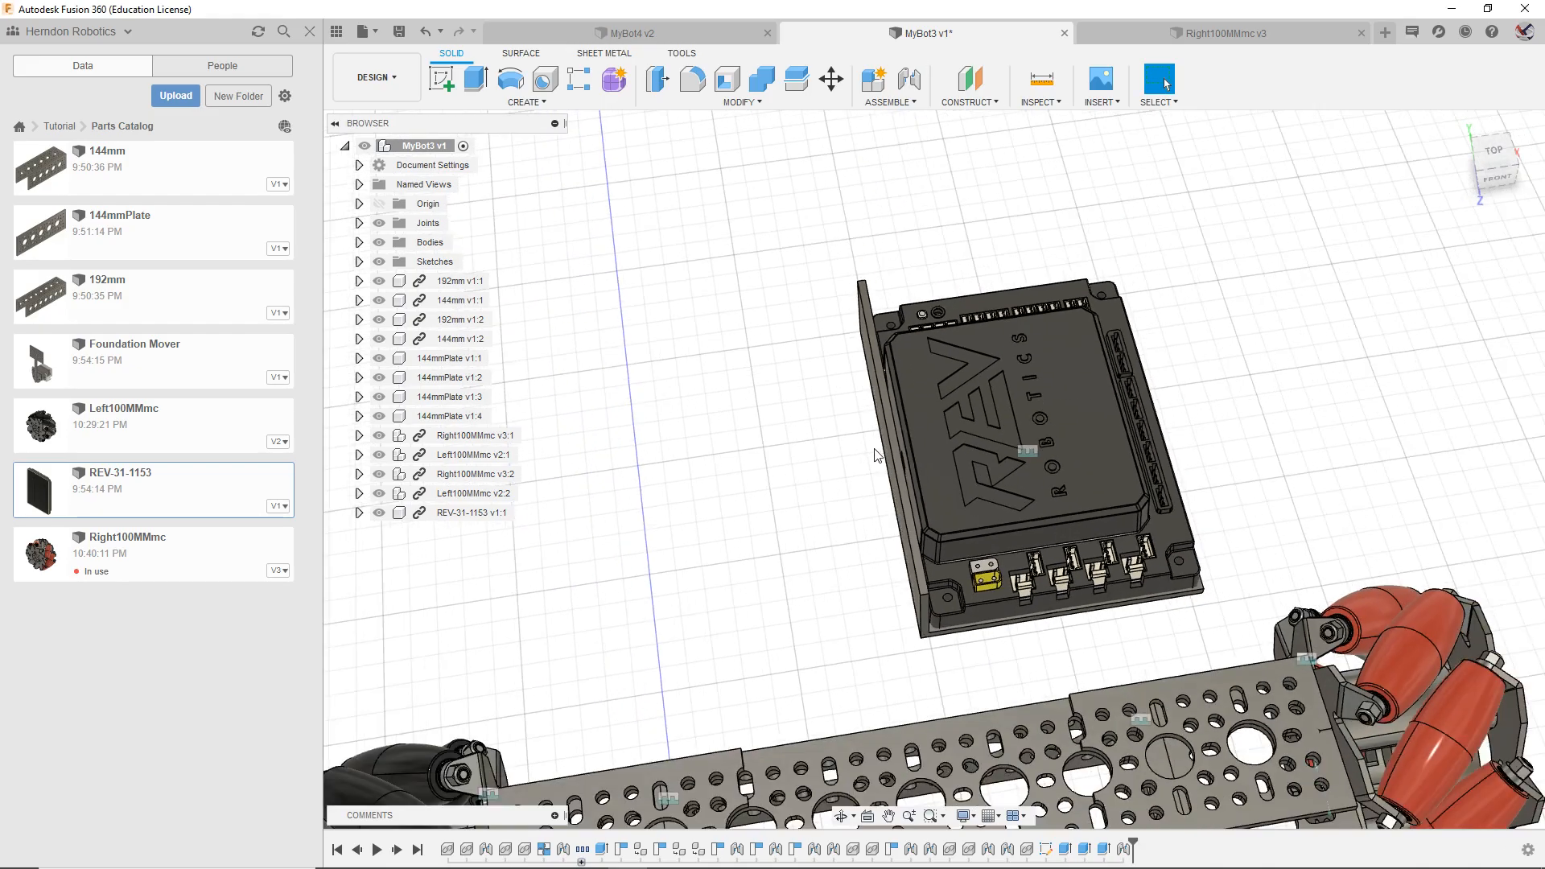
left_click(359, 242)
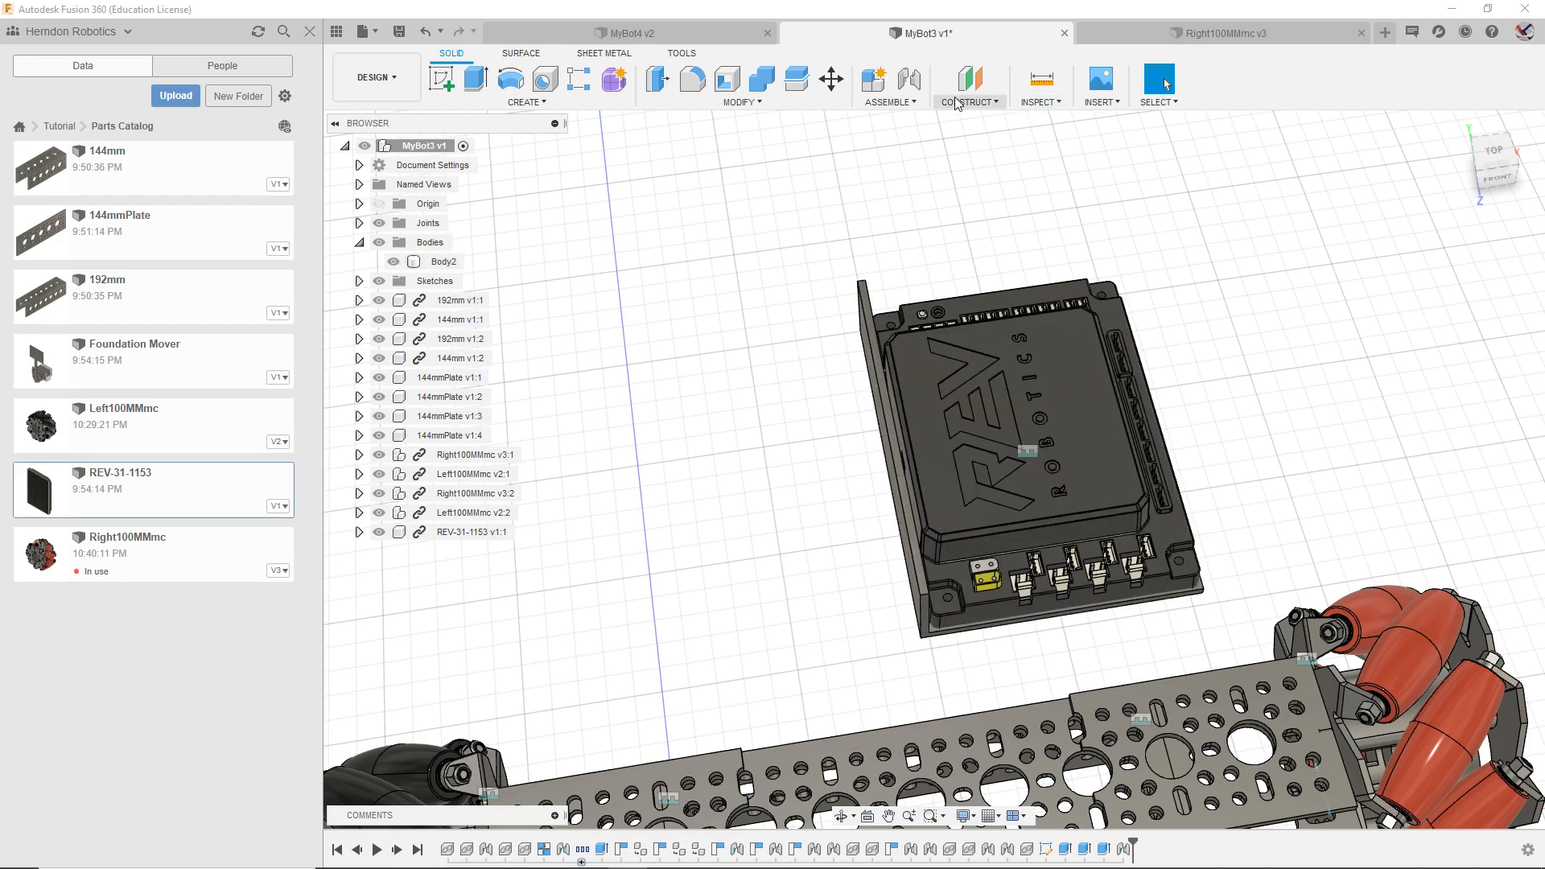
left_click(919, 390)
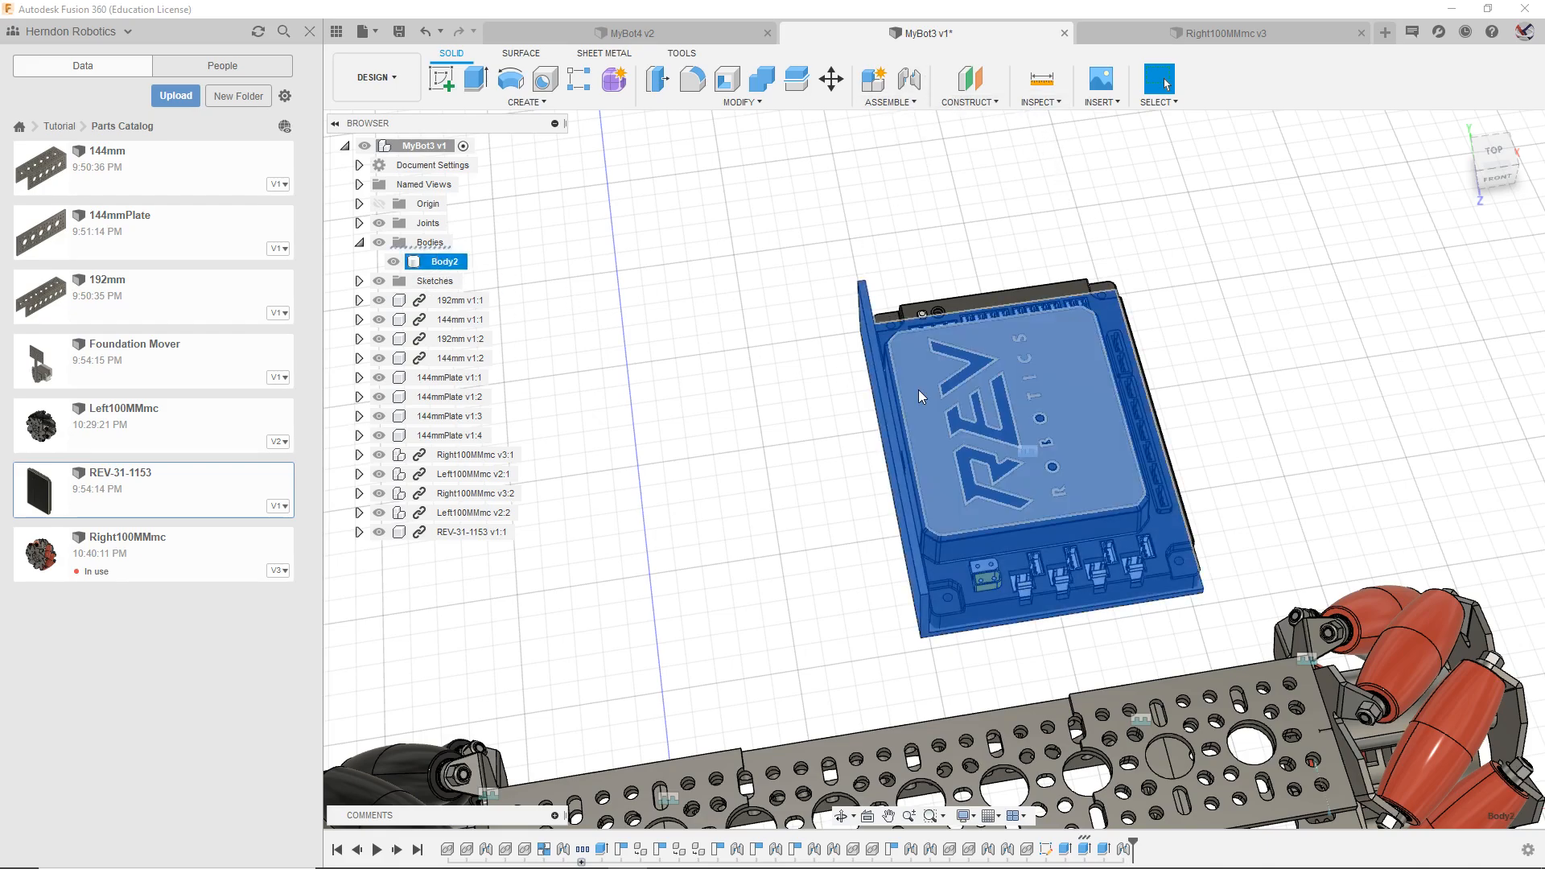
right_click(449, 259)
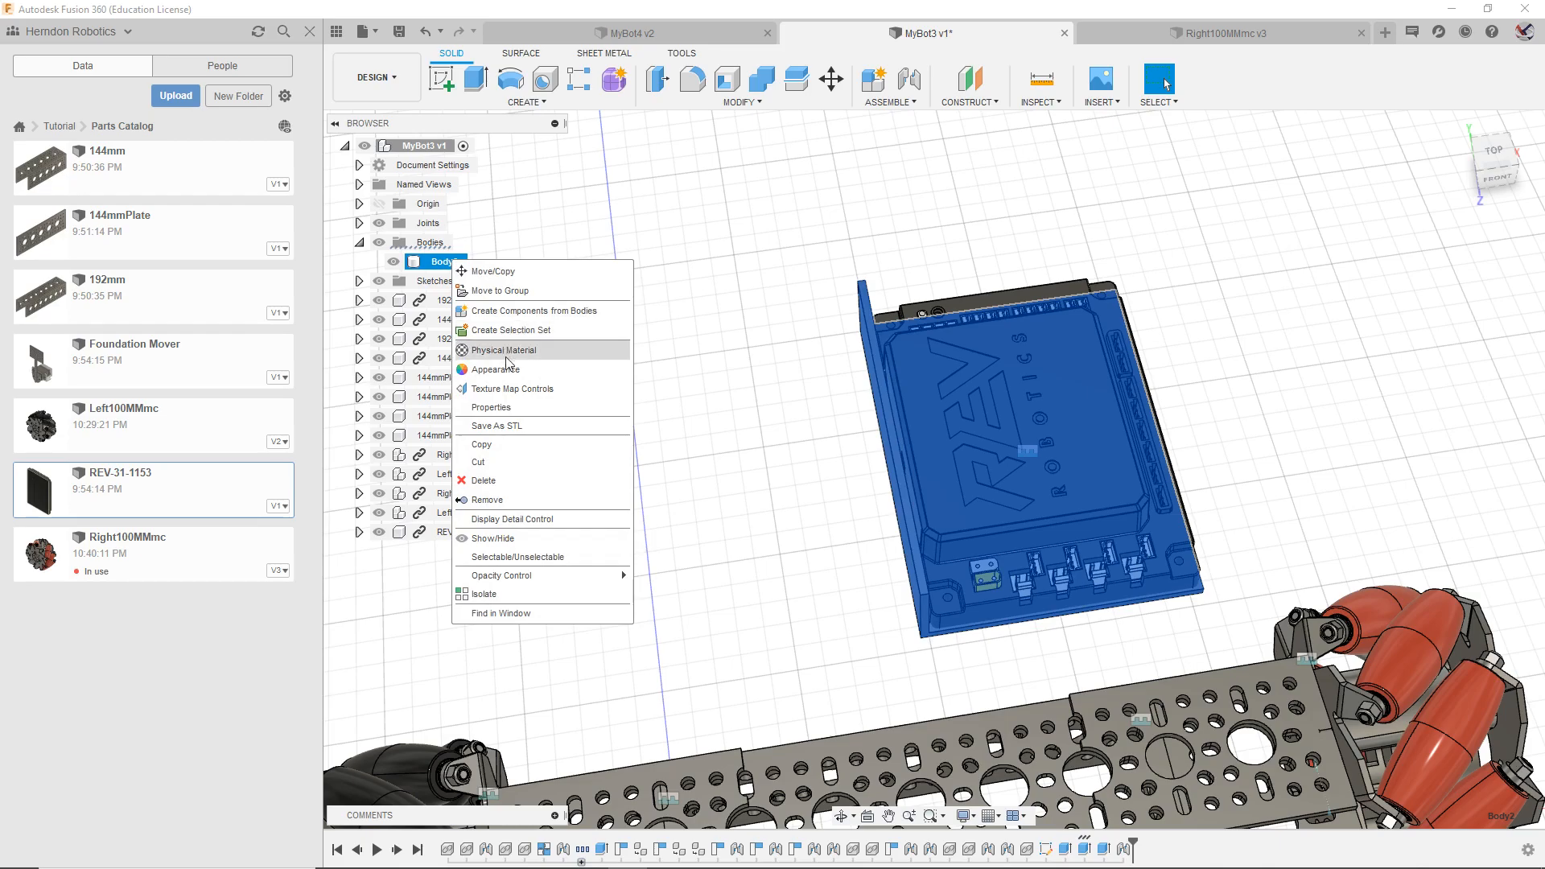
left_click(465, 351)
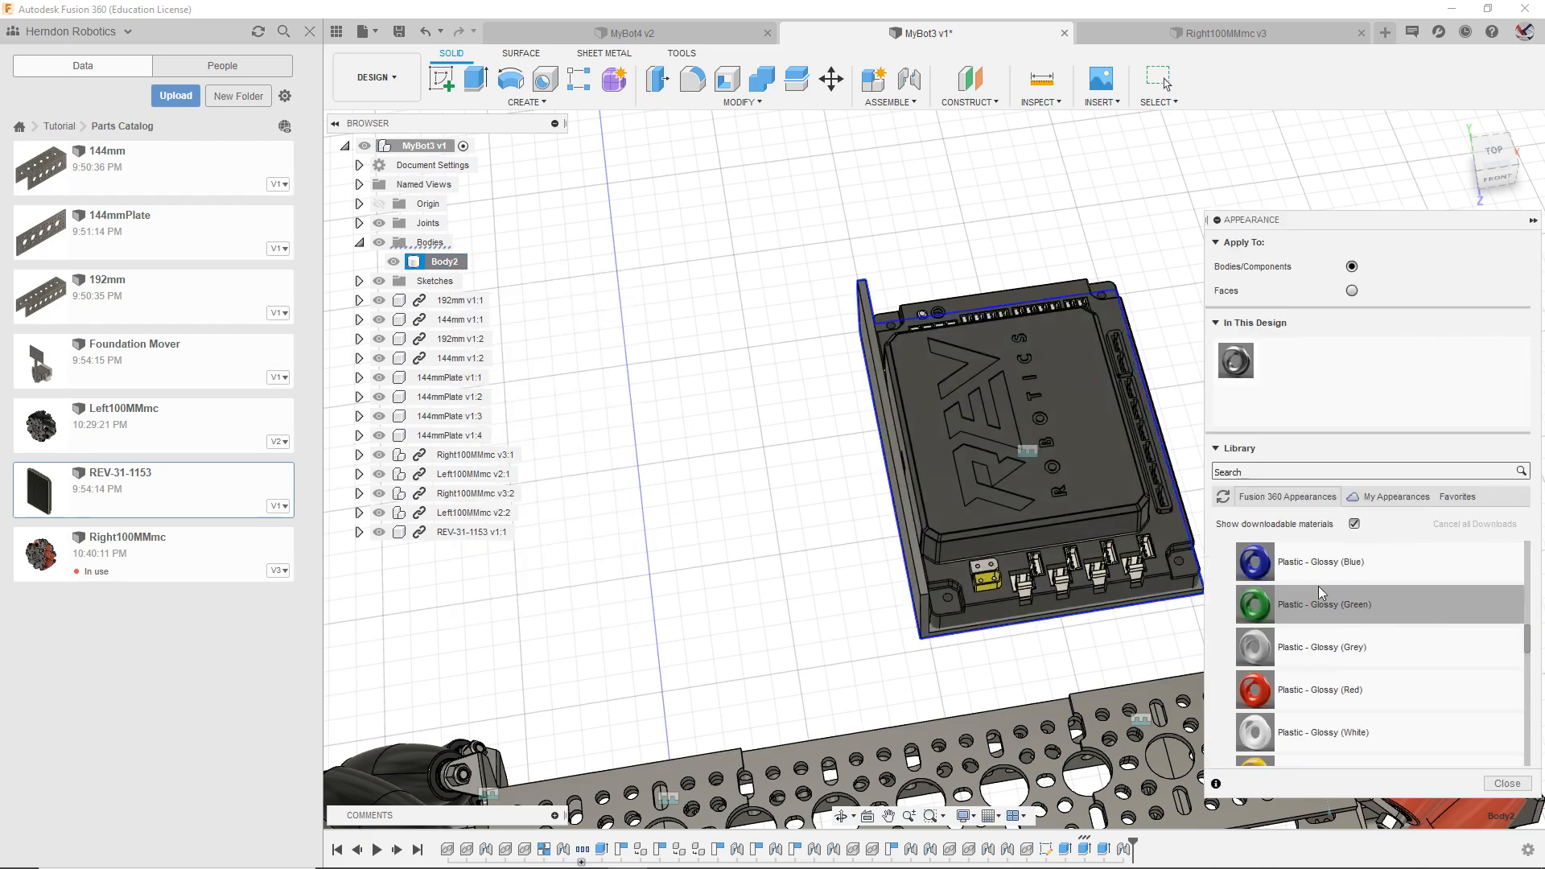
Step: Browse the plastic appearances in the library and expand the Transparent group
scroll(1289, 667, "up", 3)
scroll(1284, 668, "up", 4)
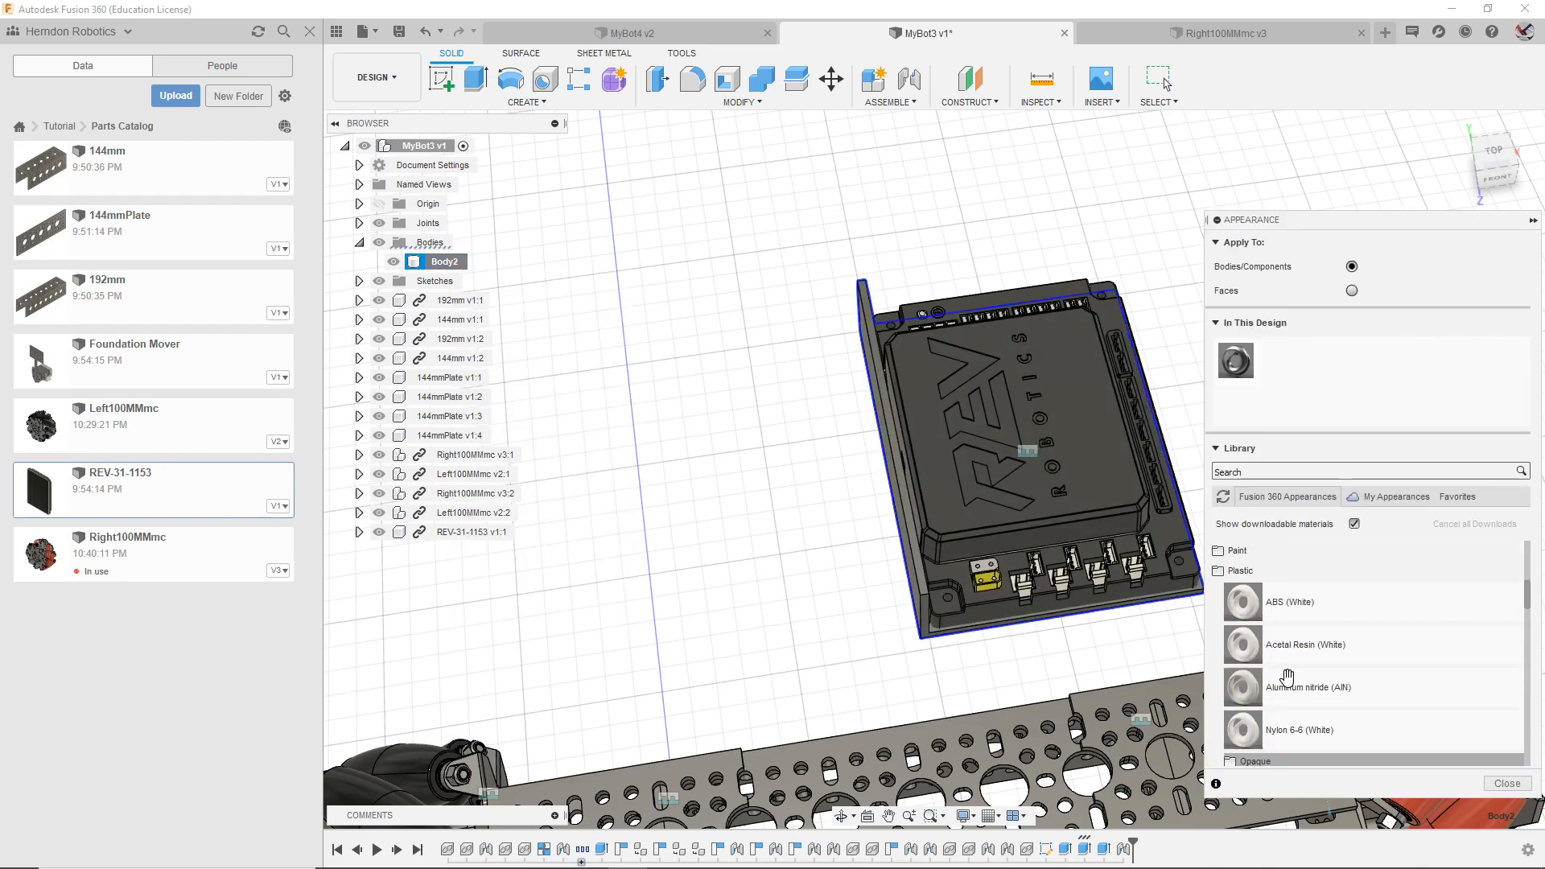
scroll(1267, 615, "up", 1)
scroll(1259, 635, "down", 4)
scroll(1252, 651, "up", 2)
scroll(1252, 680, "up", 3)
scroll(1254, 678, "down", 3)
scroll(1256, 674, "down", 2)
scroll(1259, 679, "up", 2)
scroll(1261, 679, "down", 3)
scroll(1279, 684, "down", 2)
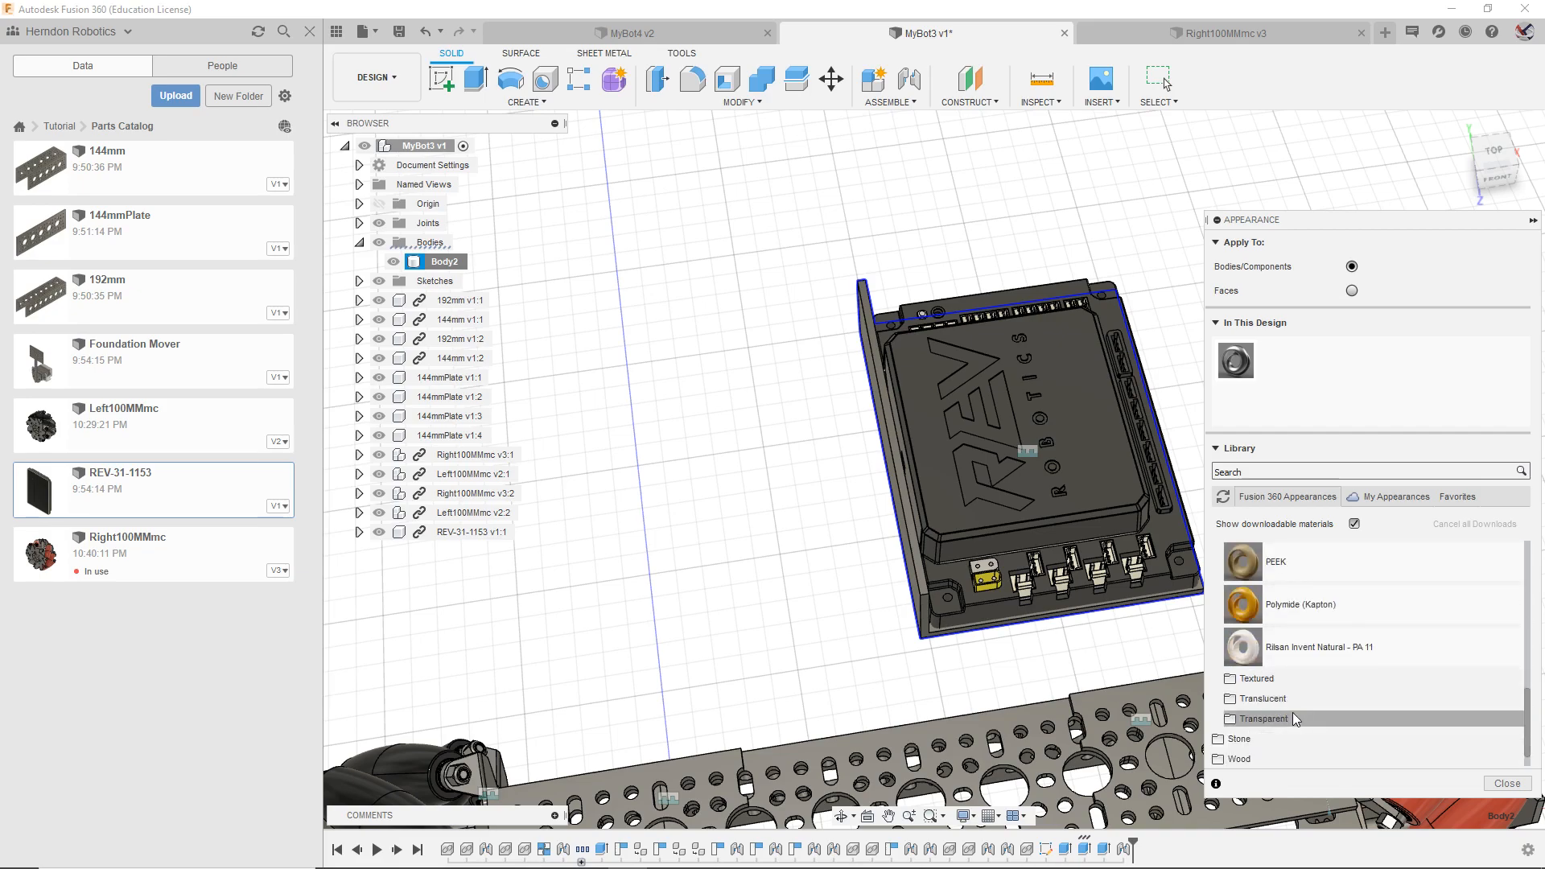
scroll(1292, 712, "down", 3)
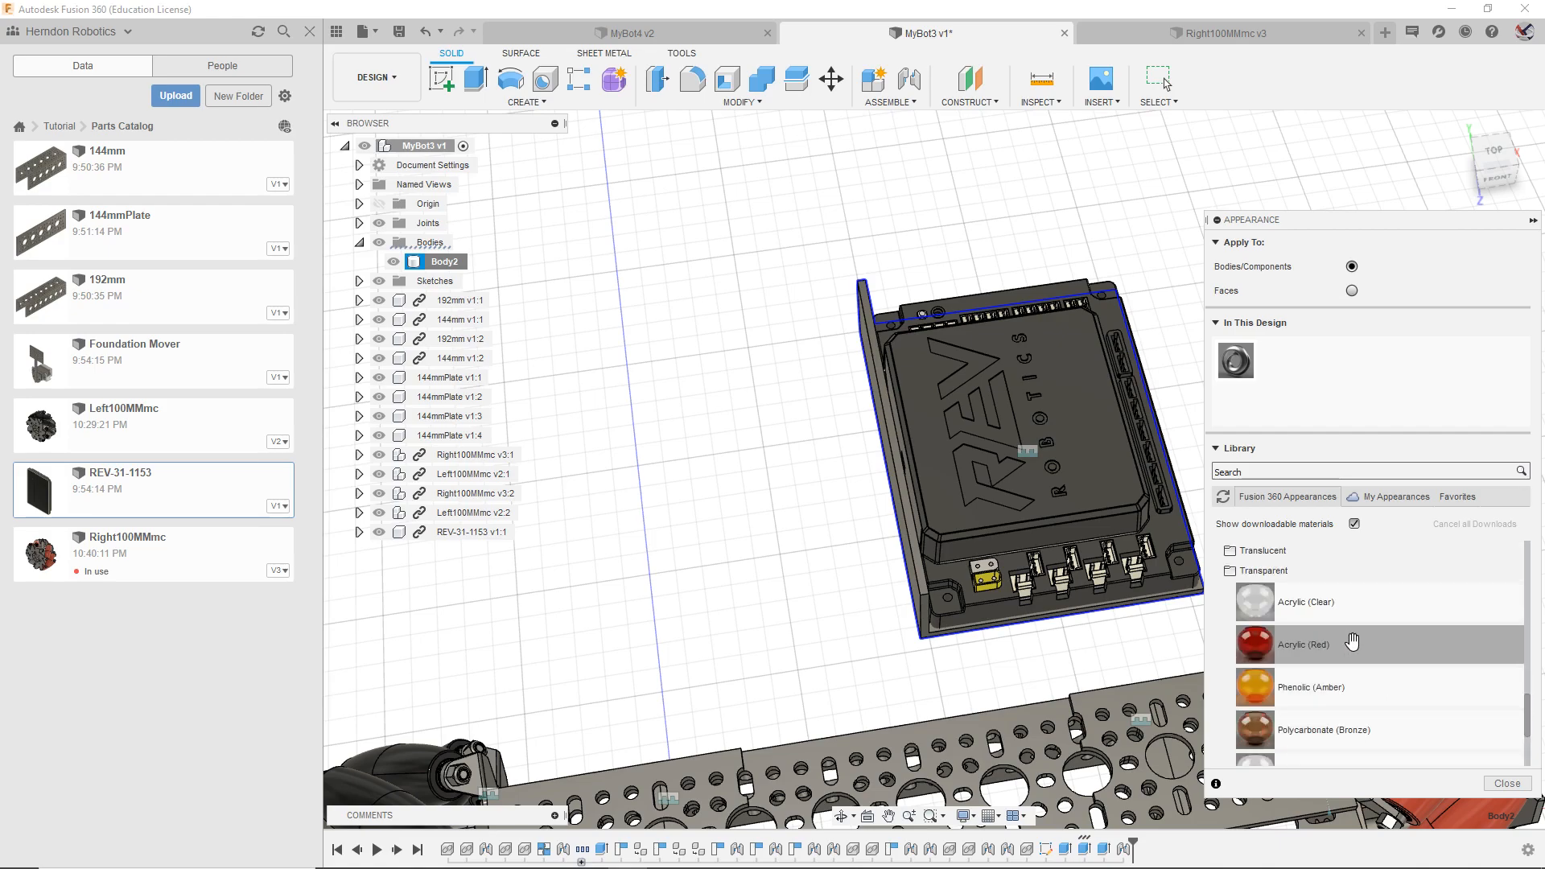
Step: Apply the Polycarbonate (Bronze) appearance to the L-shaped plate
middle_click_drag(965, 656, 891, 700)
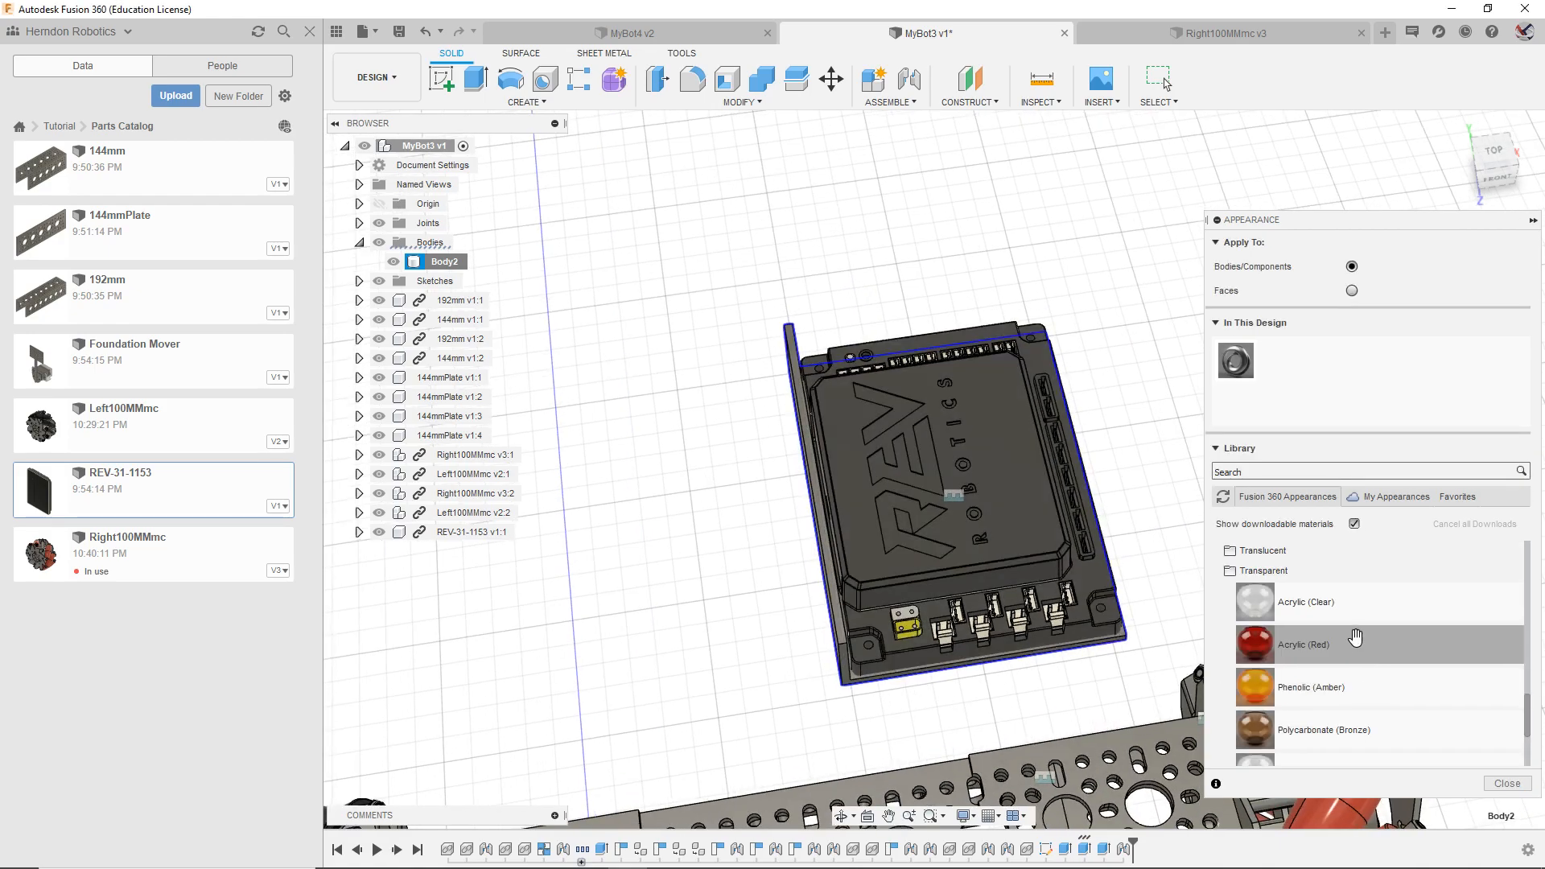
scroll(1372, 656, "down", 2)
left_click_drag(1368, 661, 1078, 641)
Step: Apply the Acrylic (Red) appearance to the L-shaped plate
mouse_move(1499, 163)
left_mouse_down()
mouse_move(1519, 129)
mouse_move(1535, 135)
mouse_move(1525, 149)
left_mouse_up()
left_click_drag(1328, 555, 1033, 525)
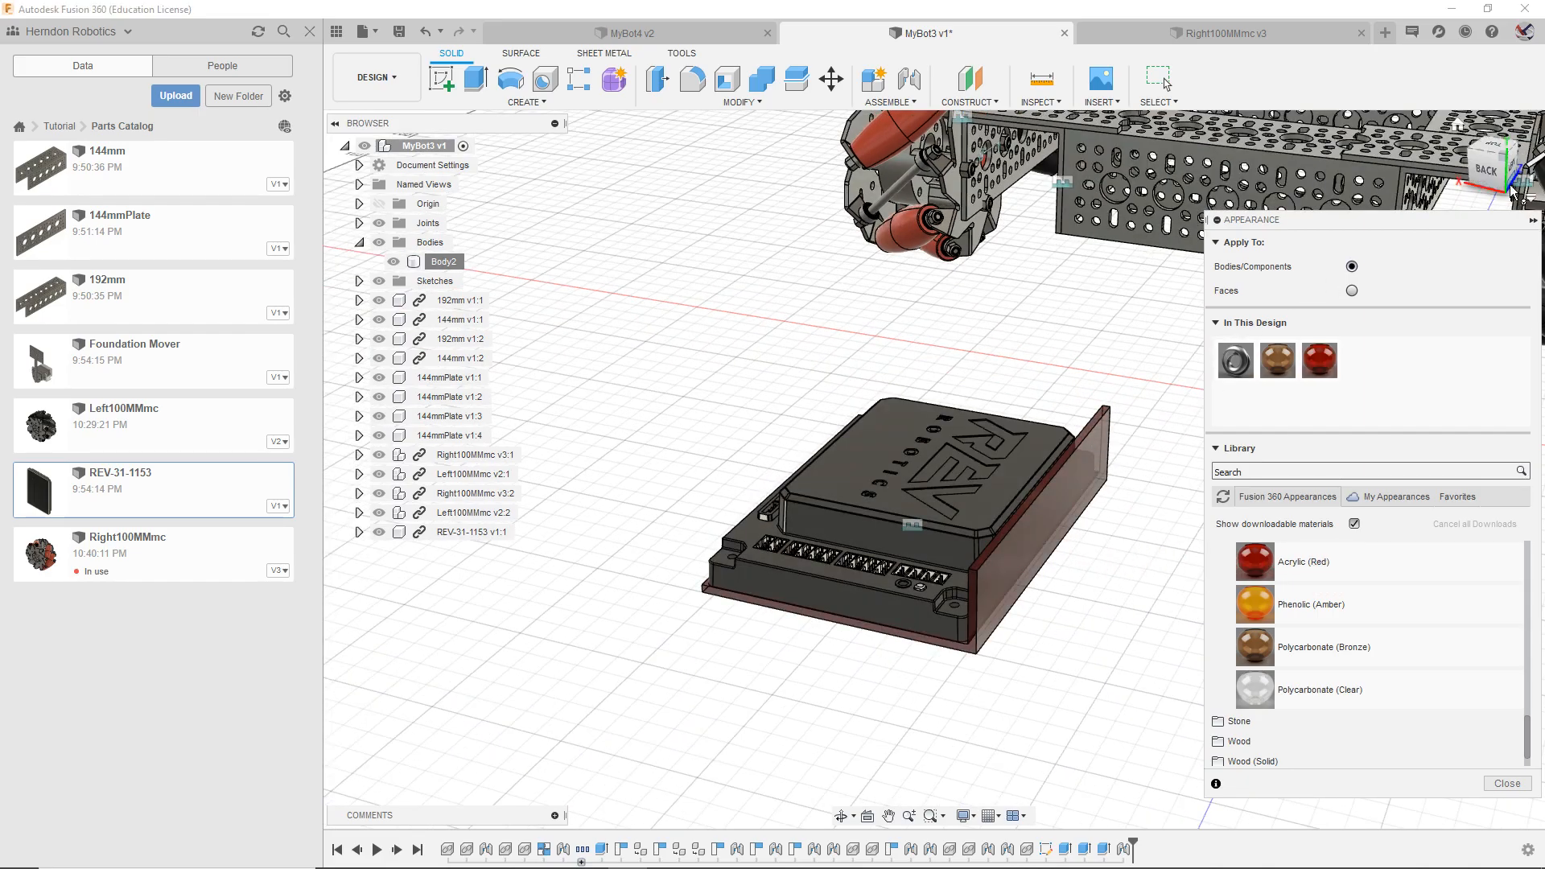
Step: Close the appearance settings for the L-shaped plate
left_click(1492, 157)
left_click(1507, 783)
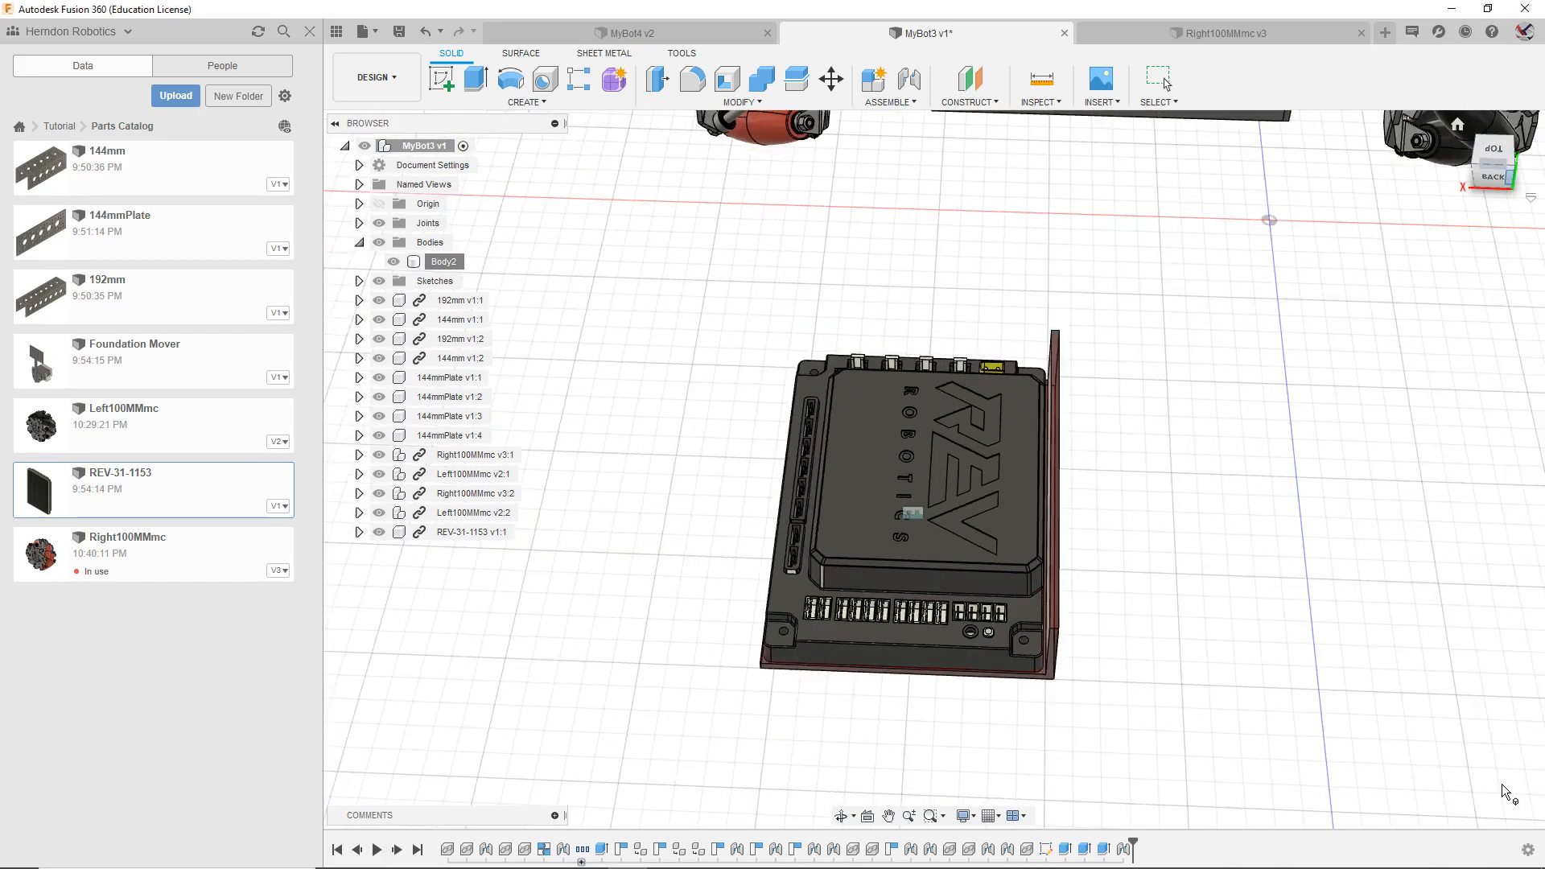
scroll(1259, 480, "down", 3)
scroll(1284, 443, "down", 2)
mouse_move(933, 469)
middle_mouse_down("shift")
mouse_move(805, 394)
mouse_move(1010, 212)
middle_mouse_up("shift")
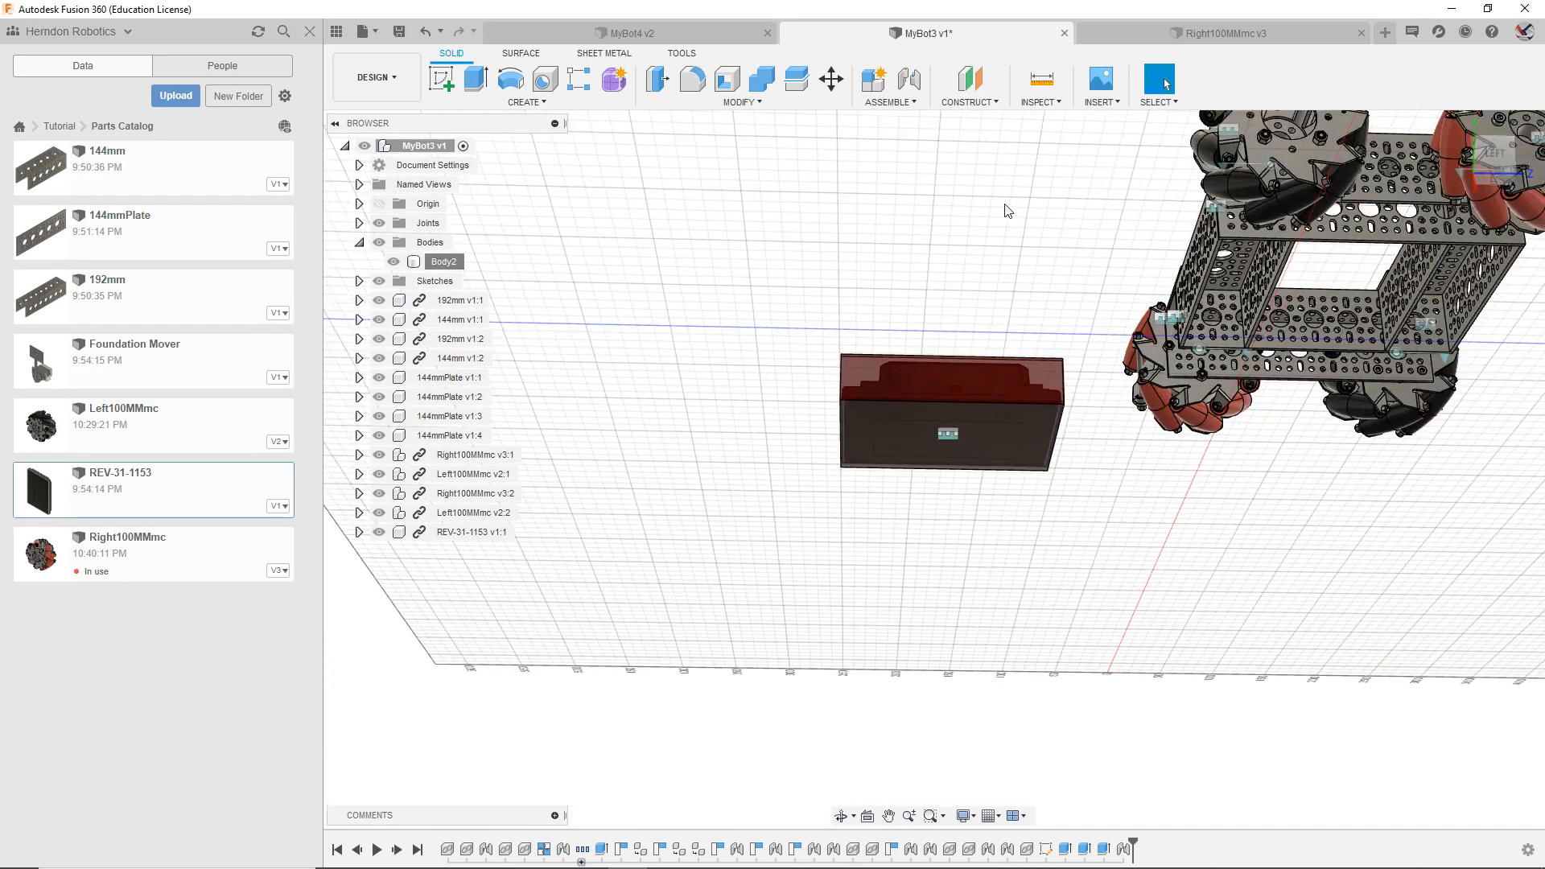
key("j")
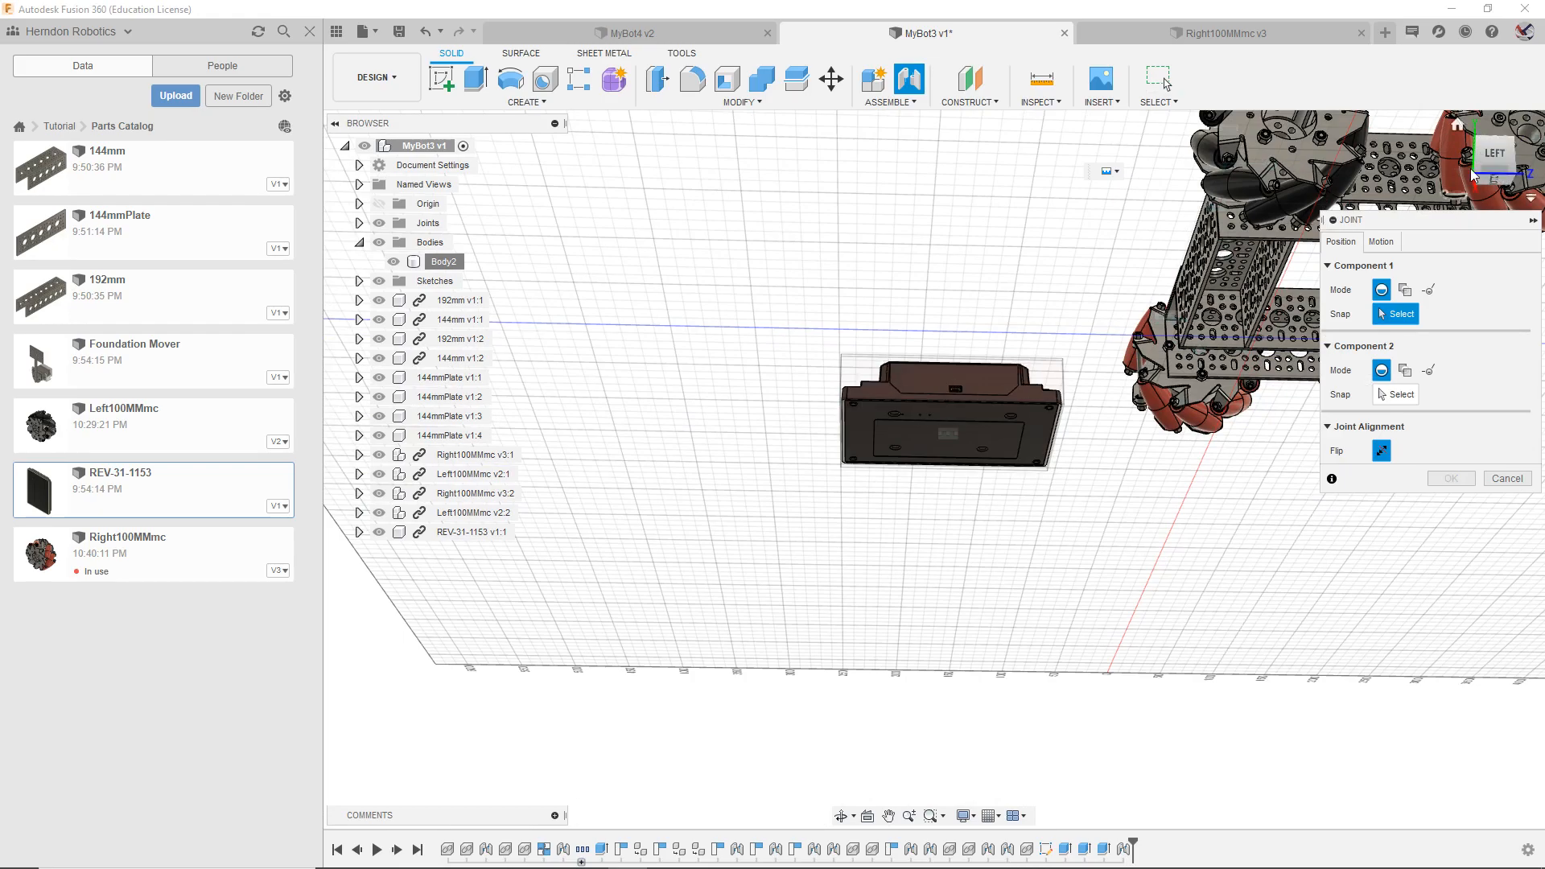
left_click(1512, 183)
mouse_move(1515, 187)
left_mouse_down()
mouse_move(1531, 211)
mouse_move(1507, 212)
mouse_move(1540, 211)
mouse_move(1509, 153)
left_mouse_up()
scroll(989, 370, "up", 3)
scroll(901, 340, "up", 2)
scroll(897, 336, "down", 2)
middle_click_drag(886, 279, 902, 343)
key("Escape")
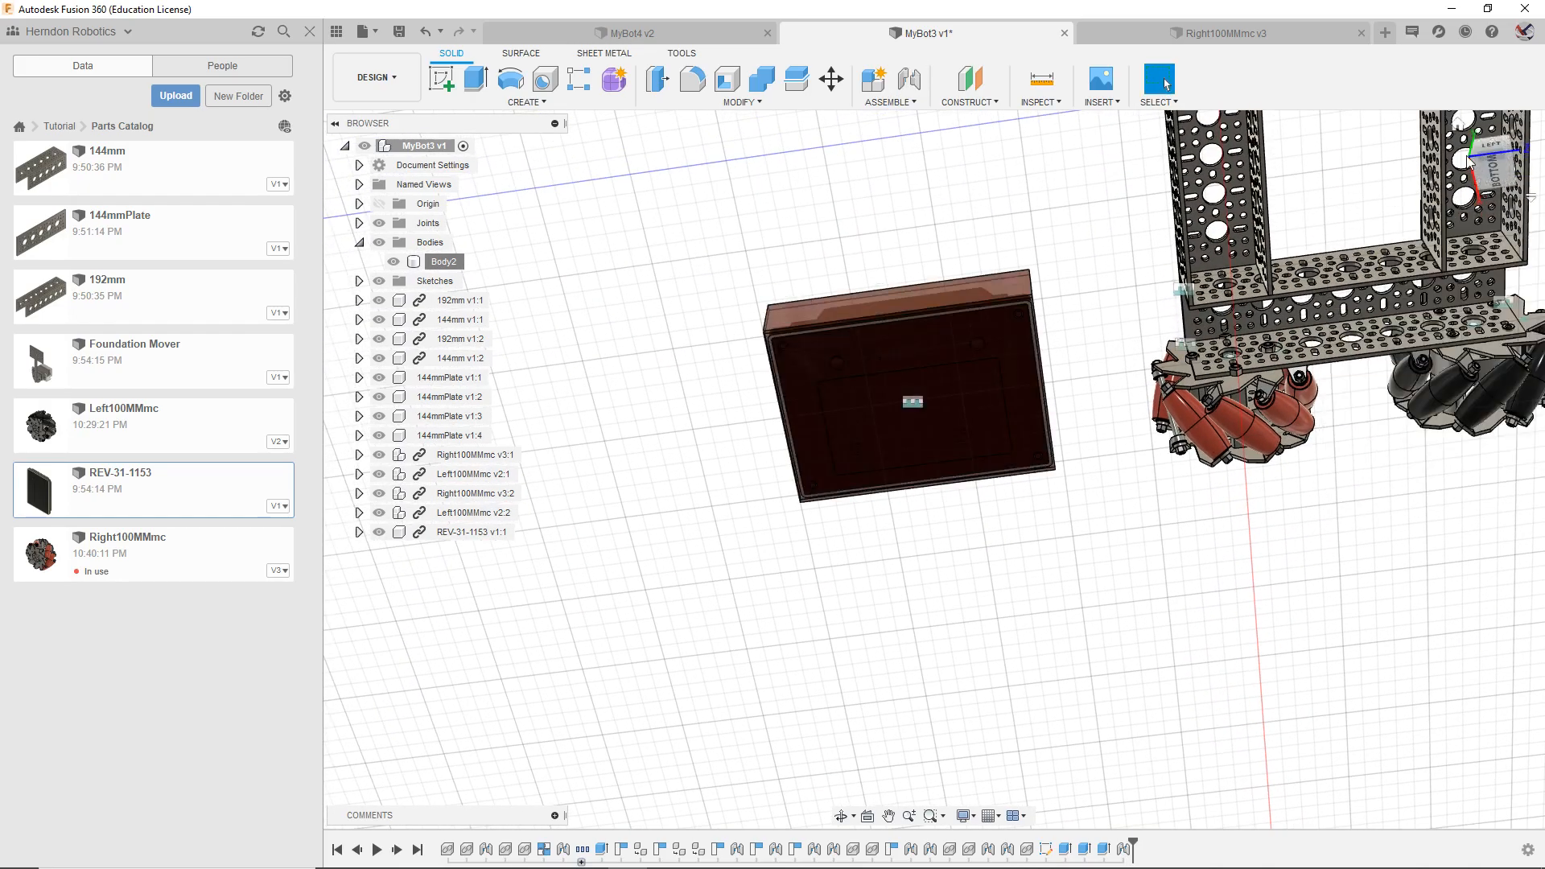
mouse_move(1494, 175)
left_mouse_down()
mouse_move(1484, 200)
mouse_move(1451, 194)
left_mouse_up()
left_click(917, 82)
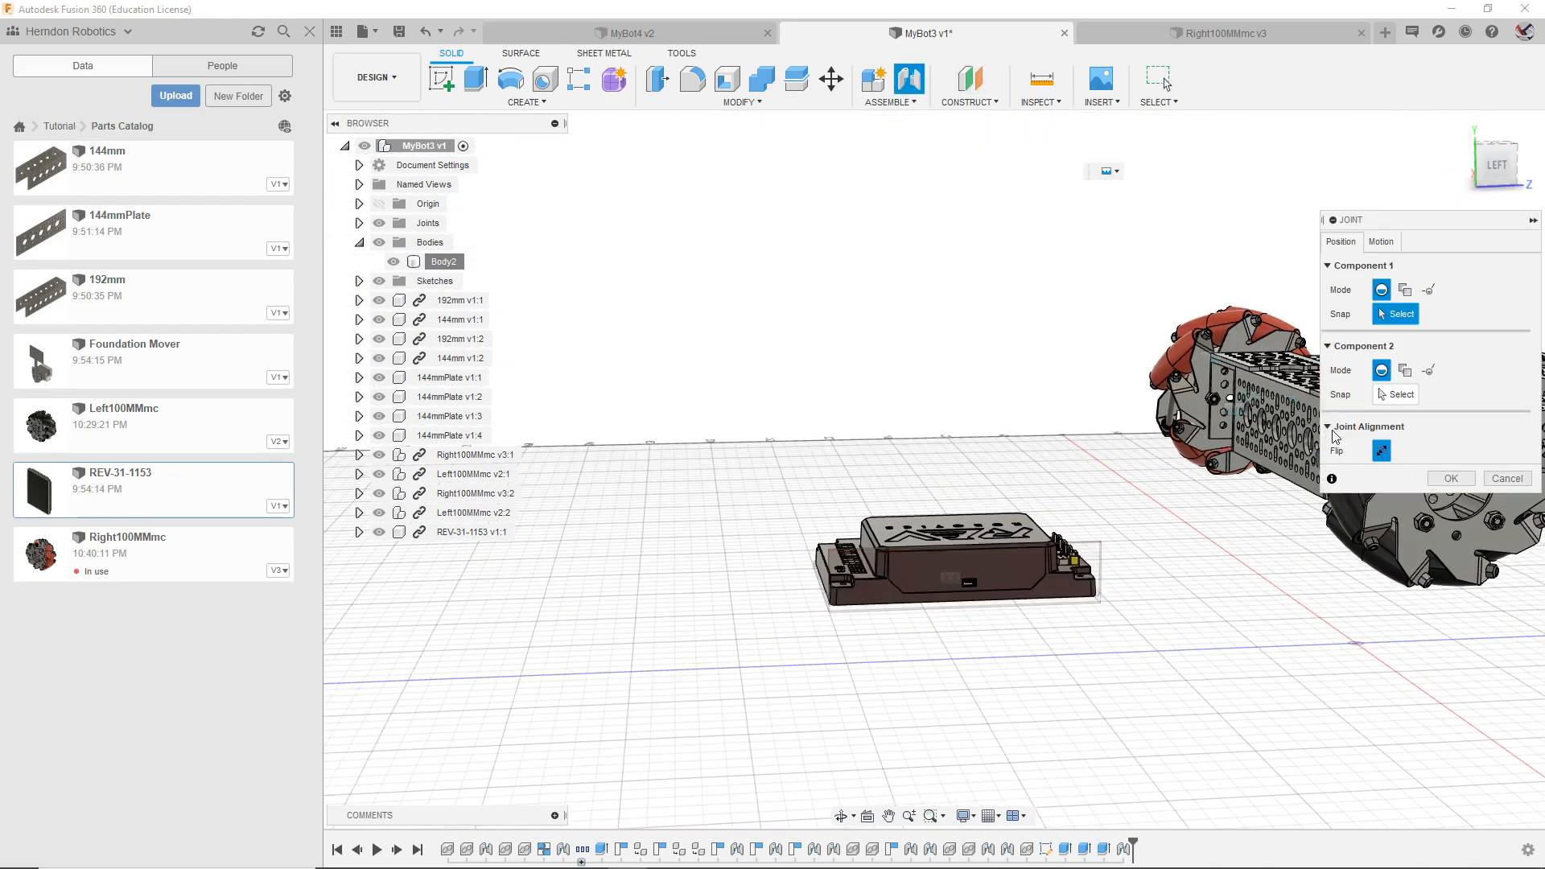
left_click(1507, 476)
Step: Try to reorient the L-shaped plate body with Move, rotating it 90° about Y and swinging it downward about Z
left_click_drag(976, 567, 980, 480)
left_click(979, 480)
left_click(443, 262)
key("m")
middle_click_drag(931, 469, 929, 640, "shift")
left_click_drag(827, 647, 765, 719)
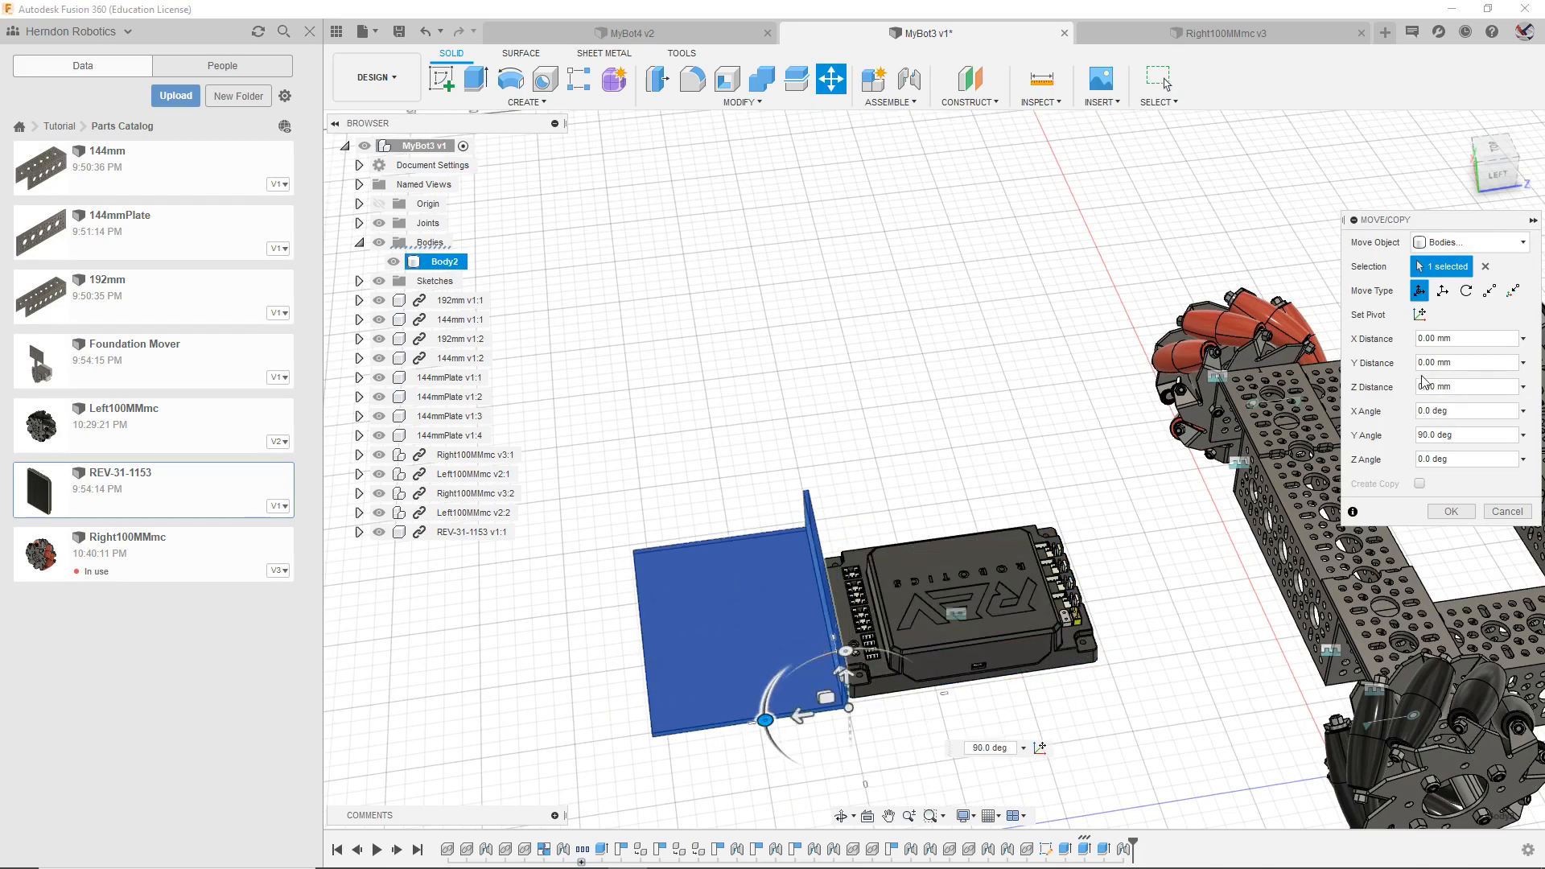
left_click(1496, 174)
left_click_drag(807, 510, 375, 590)
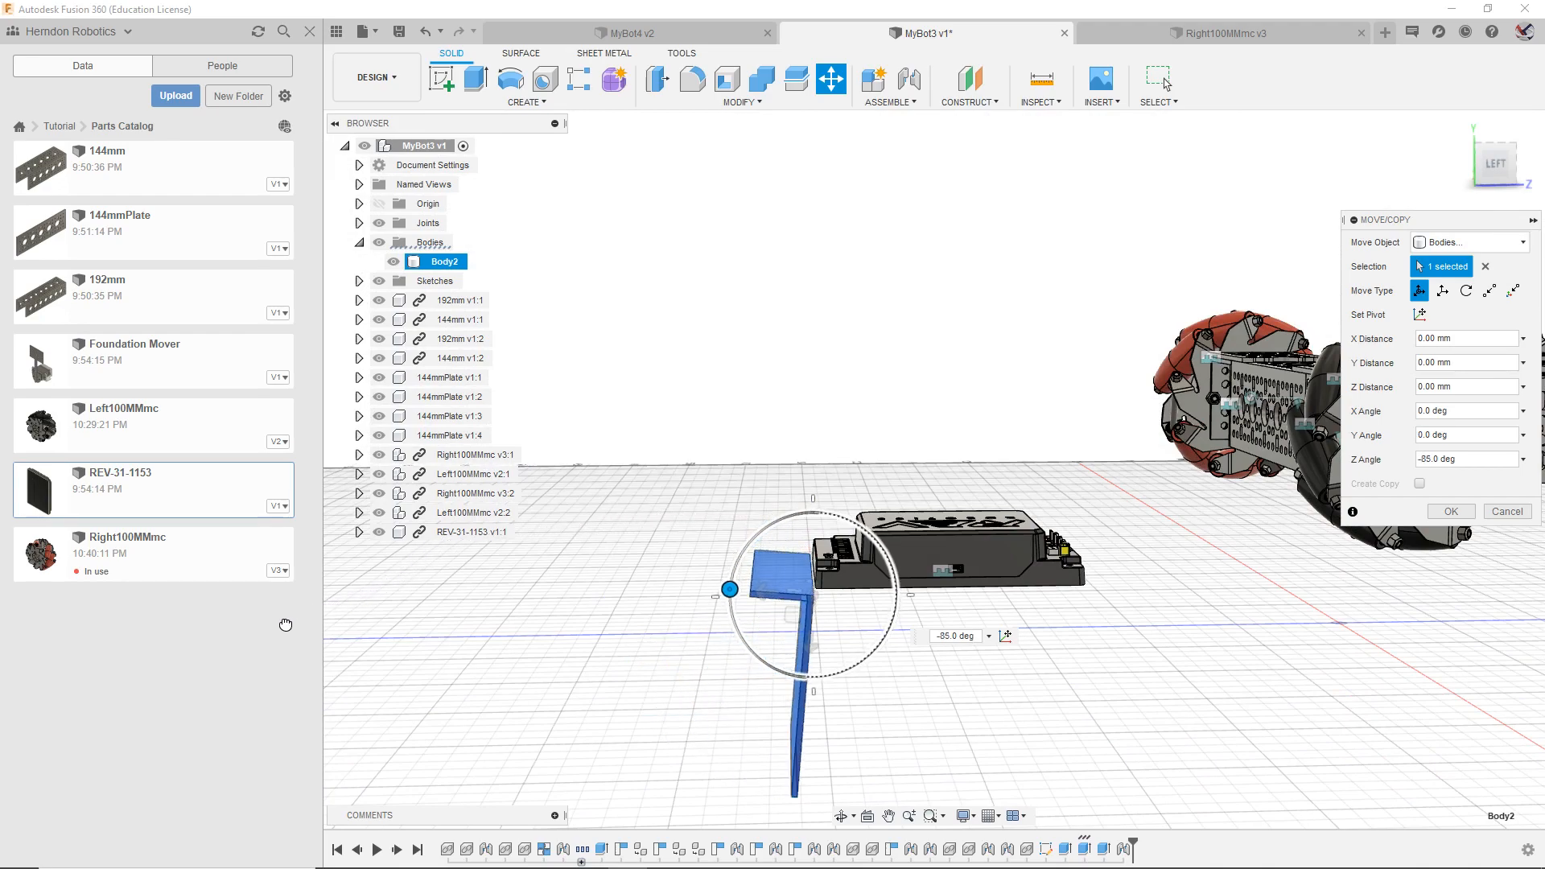
key("XF86AudioLowerVolume")
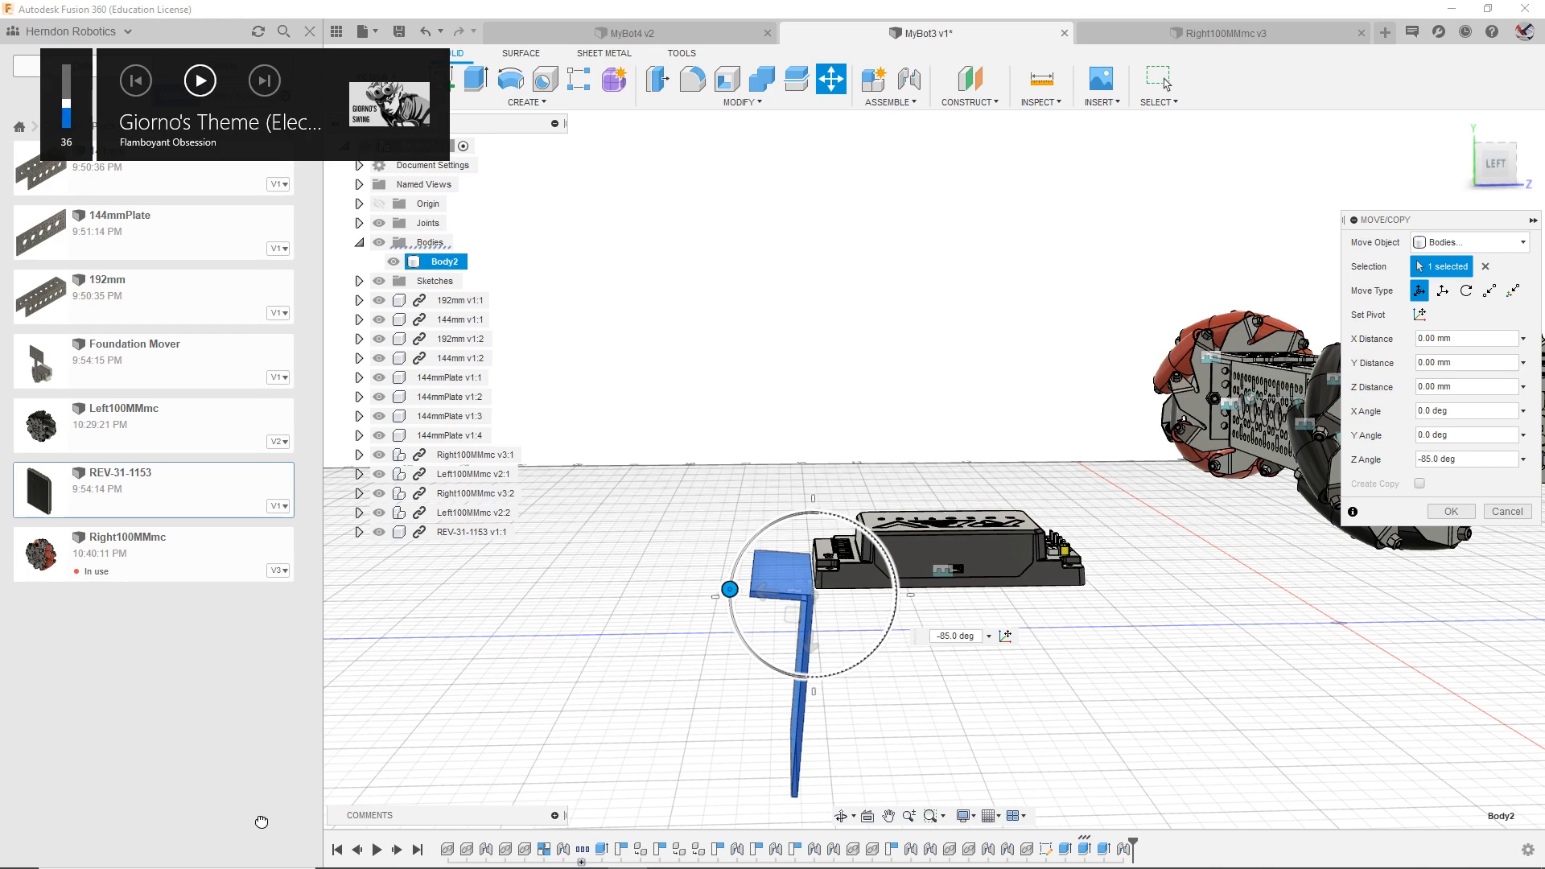
left_click_drag(526, 856, 346, 640)
left_click(1446, 513)
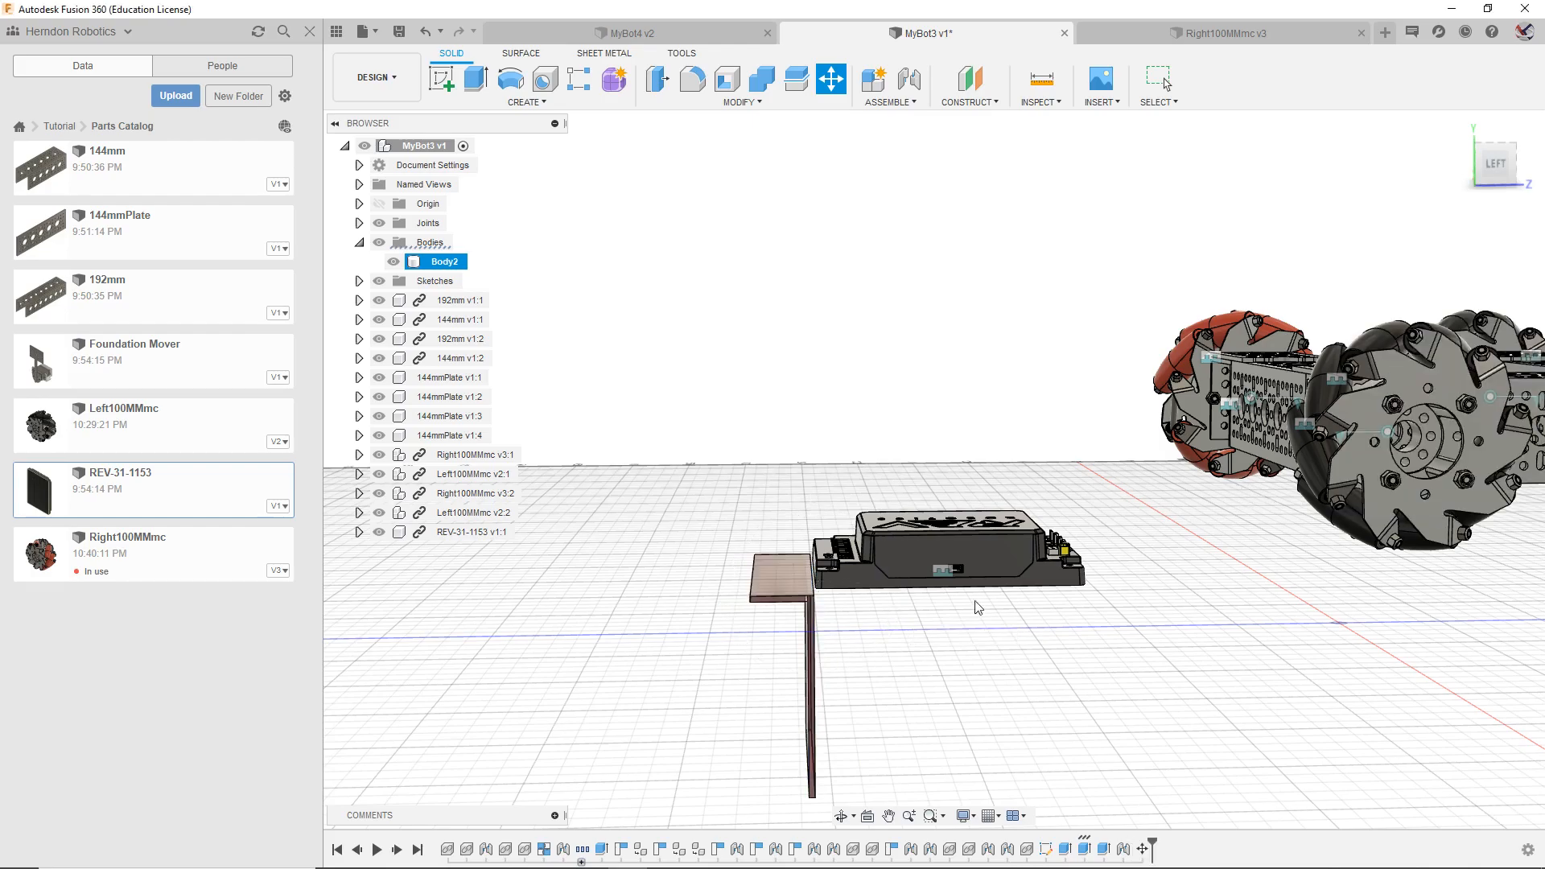
scroll(851, 537, "up", 3)
key("ctrl+z")
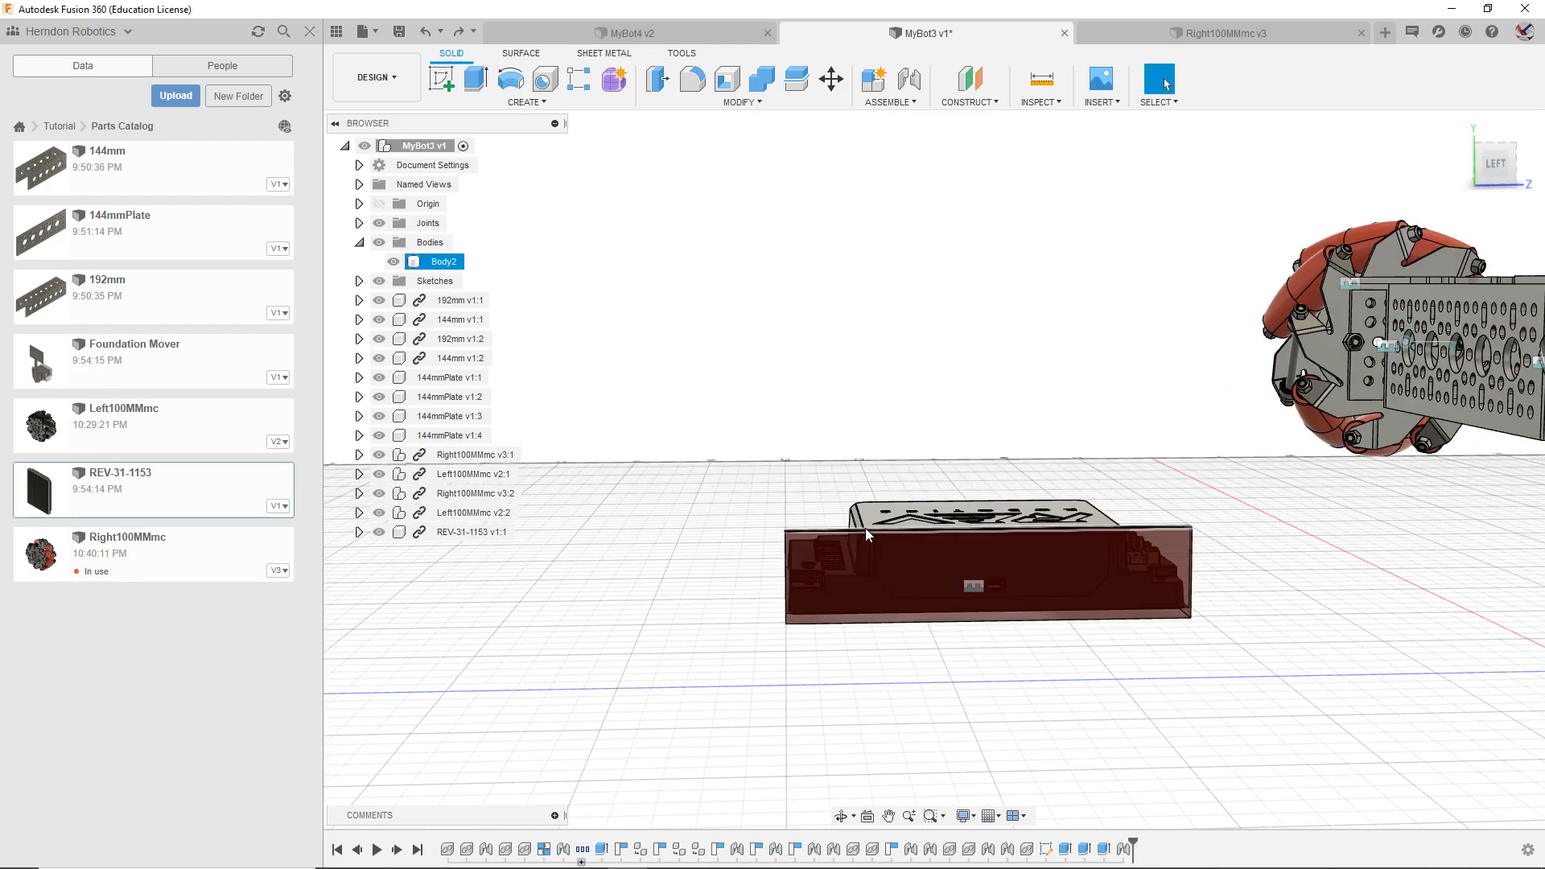
Step: Remove the rigid joint between the REV hub and the L-shaped plate
right_click(977, 586)
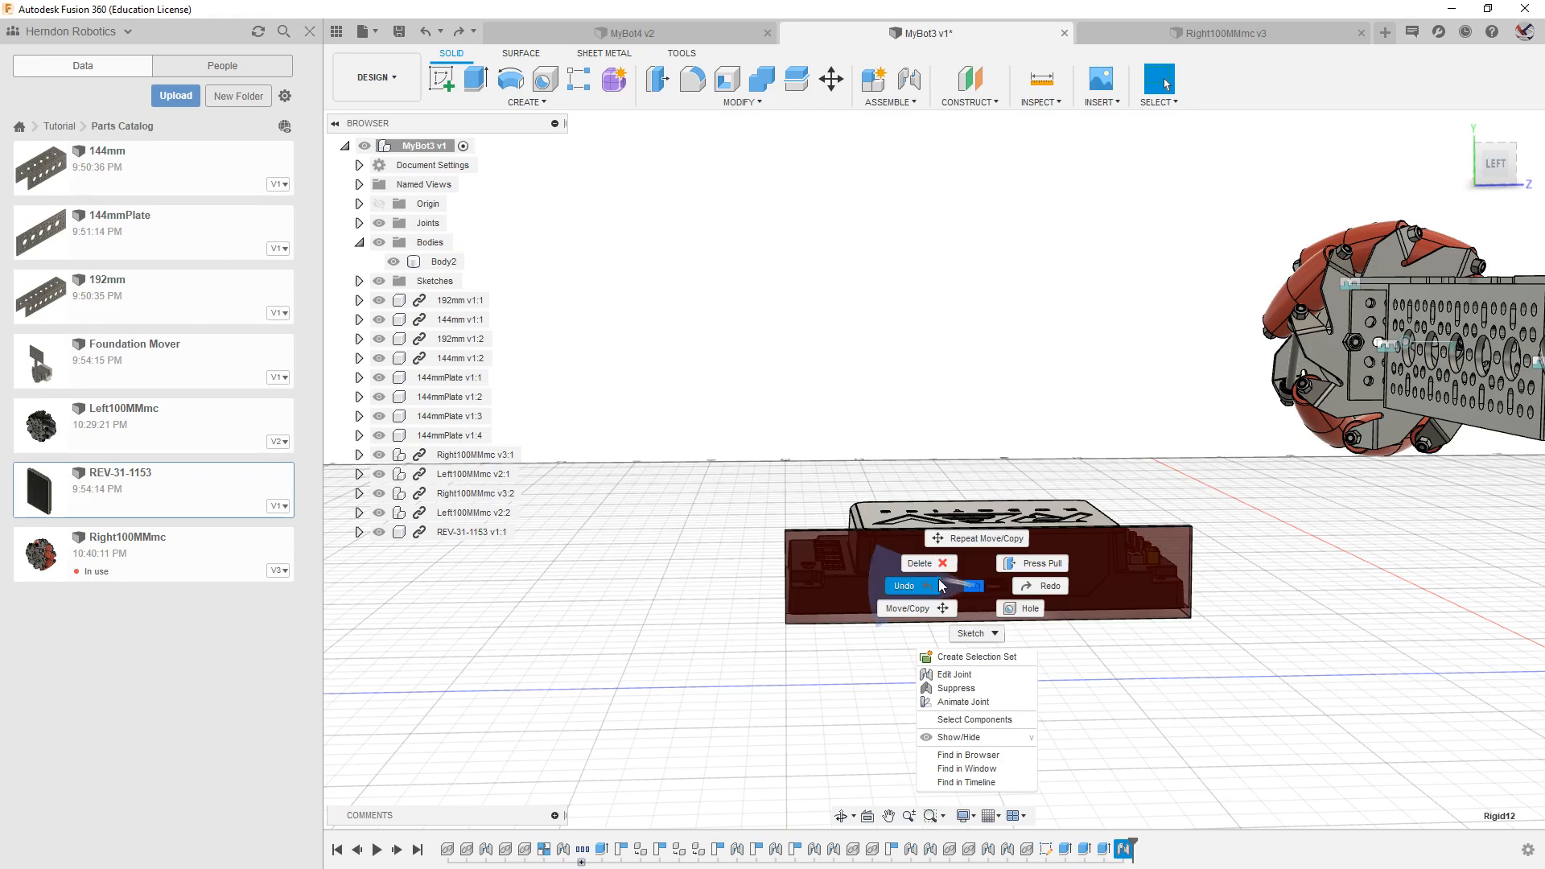
left_click(967, 535)
mouse_move(1494, 165)
left_mouse_down()
mouse_move(1490, 190)
mouse_move(1493, 169)
left_mouse_up()
middle_click_drag(1283, 462, 1006, 600)
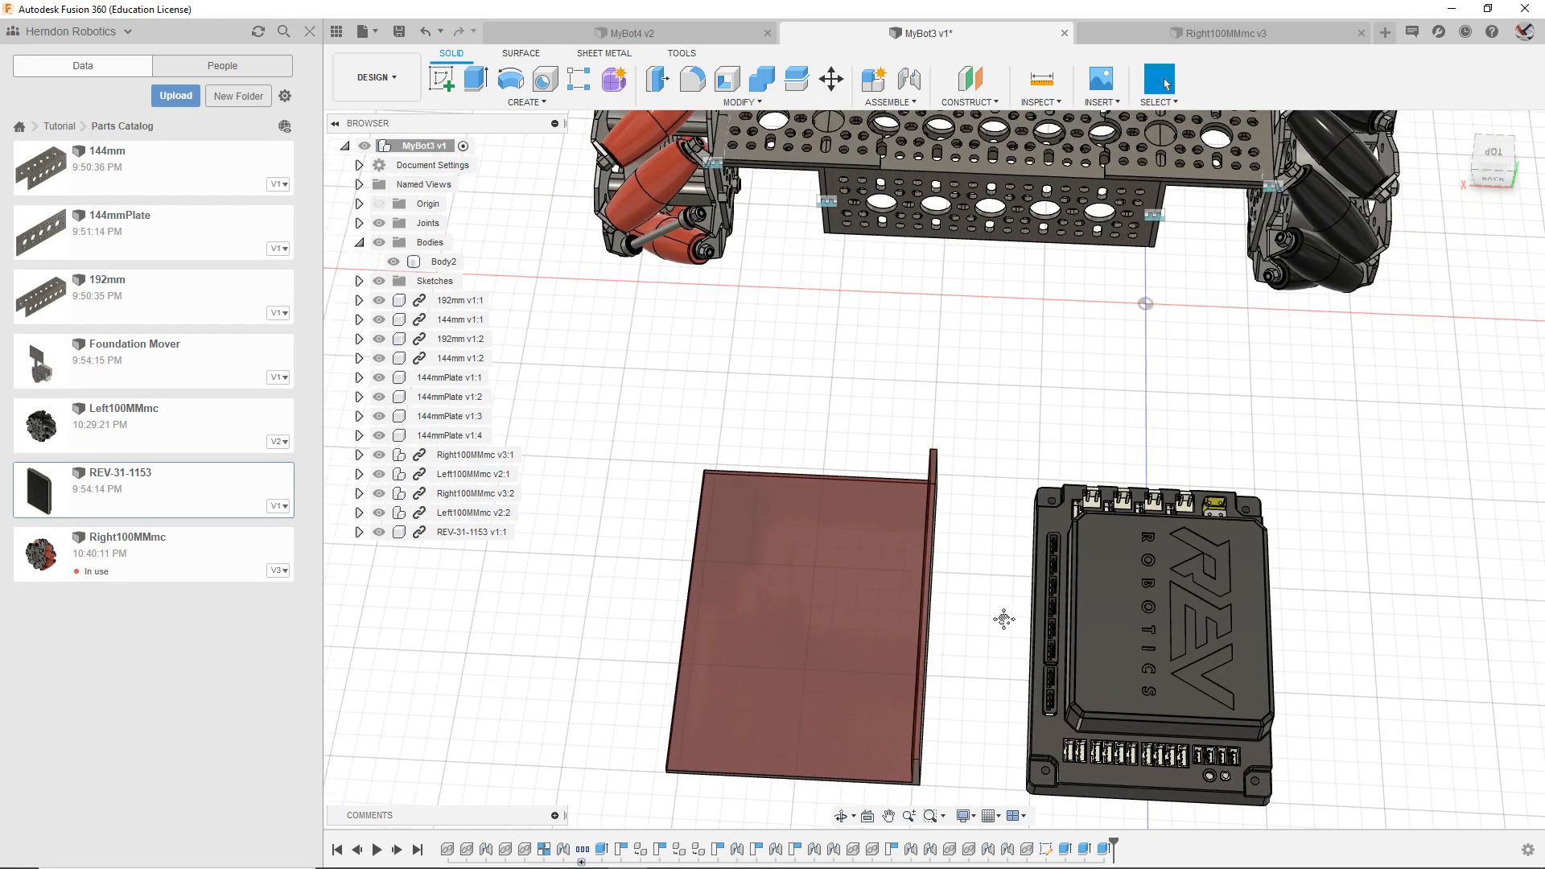
Step: Convert the L-shaped plate body into its own component
left_click(699, 581)
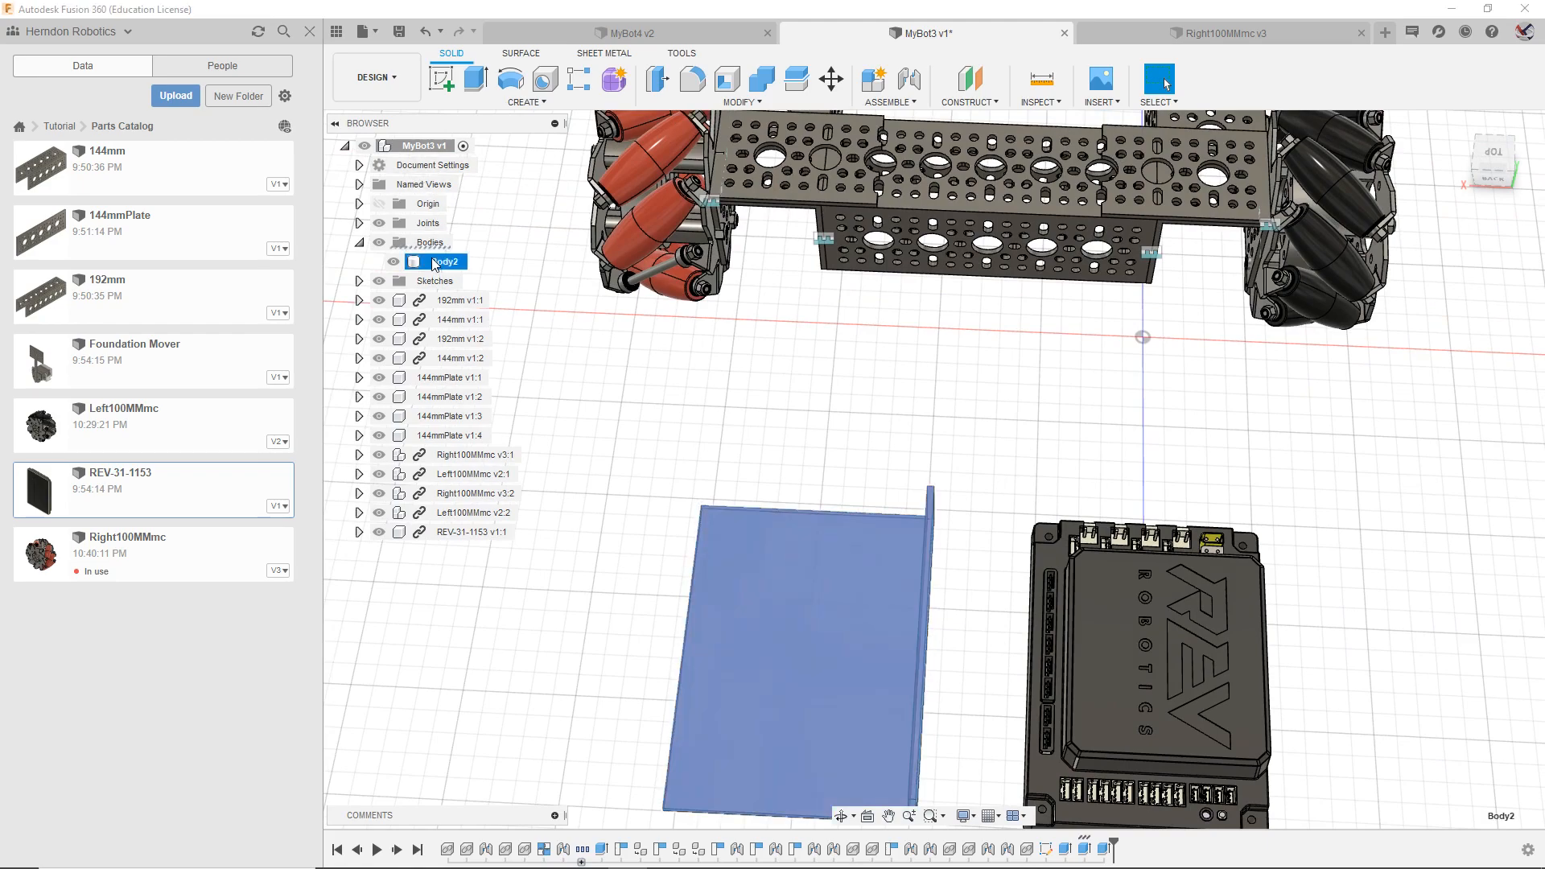
right_click(435, 262)
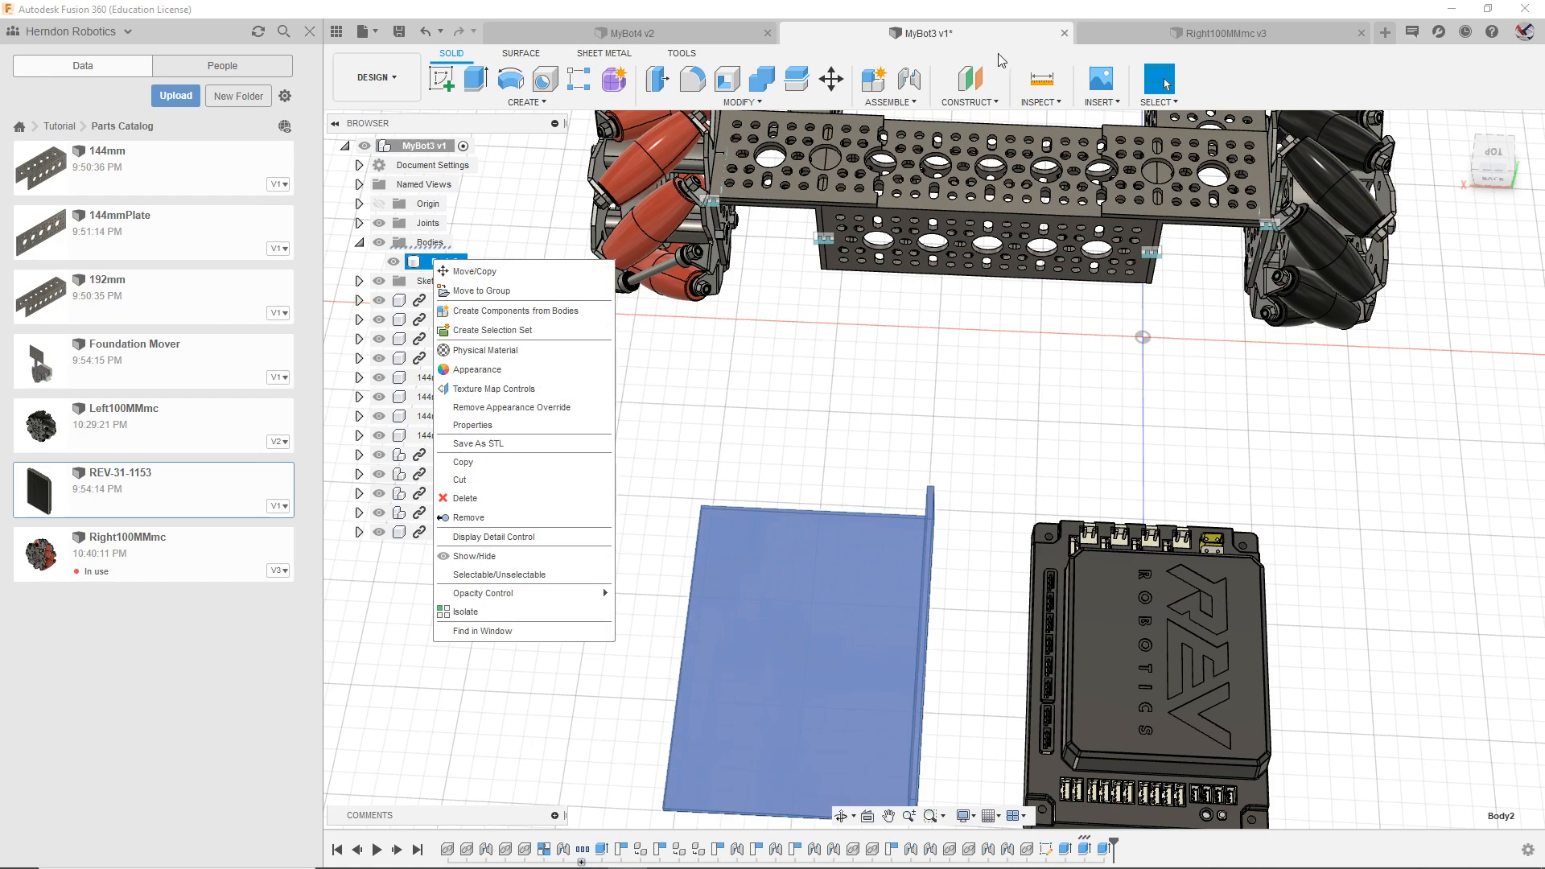
left_click(506, 310)
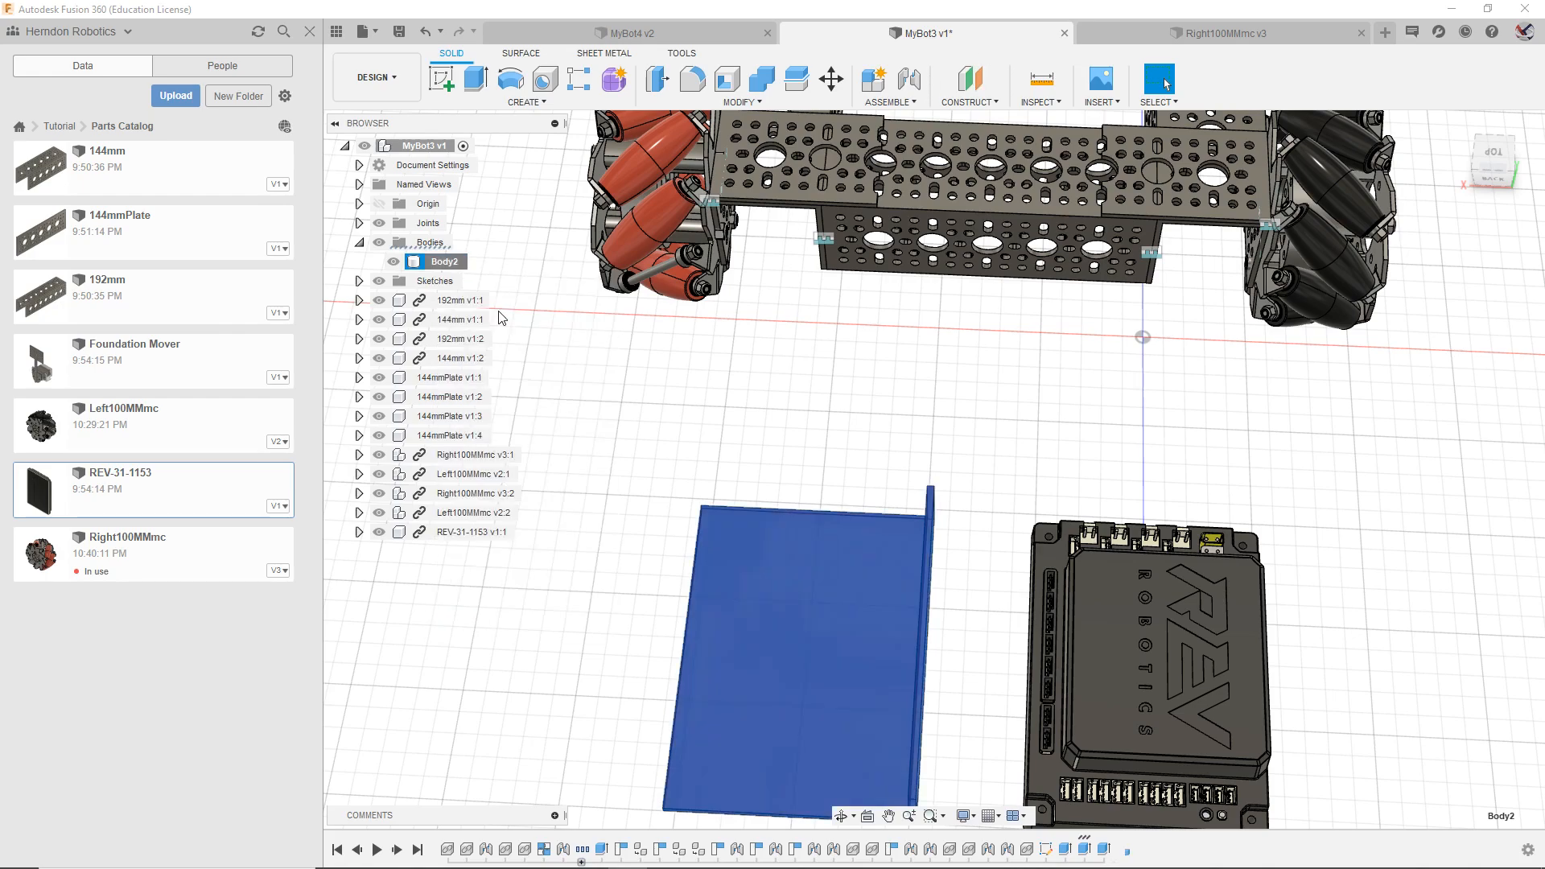
left_click(450, 515)
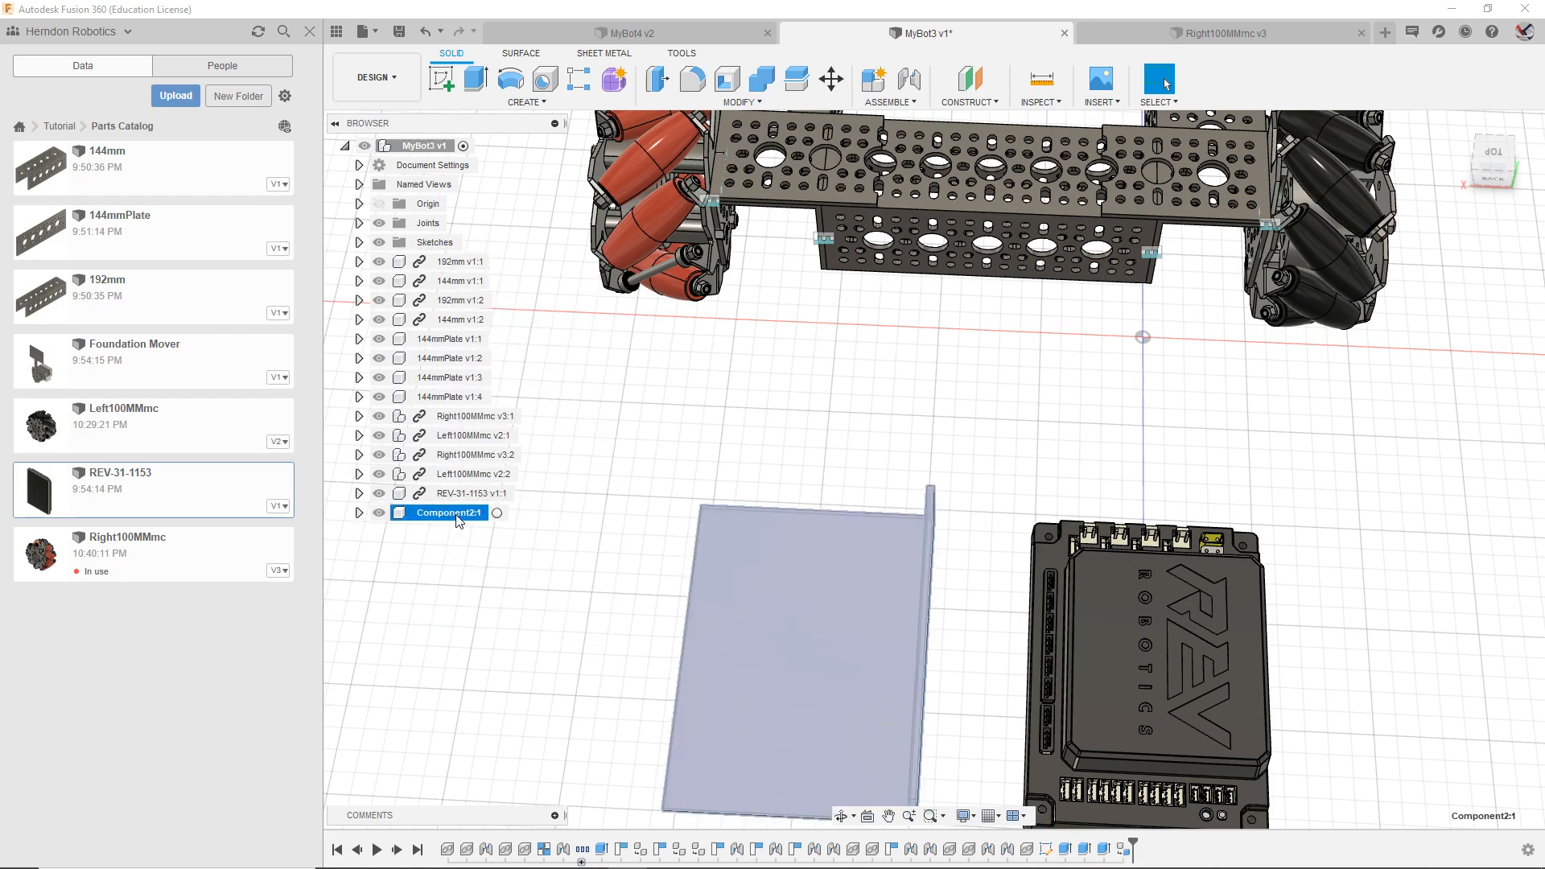
right_click(455, 515)
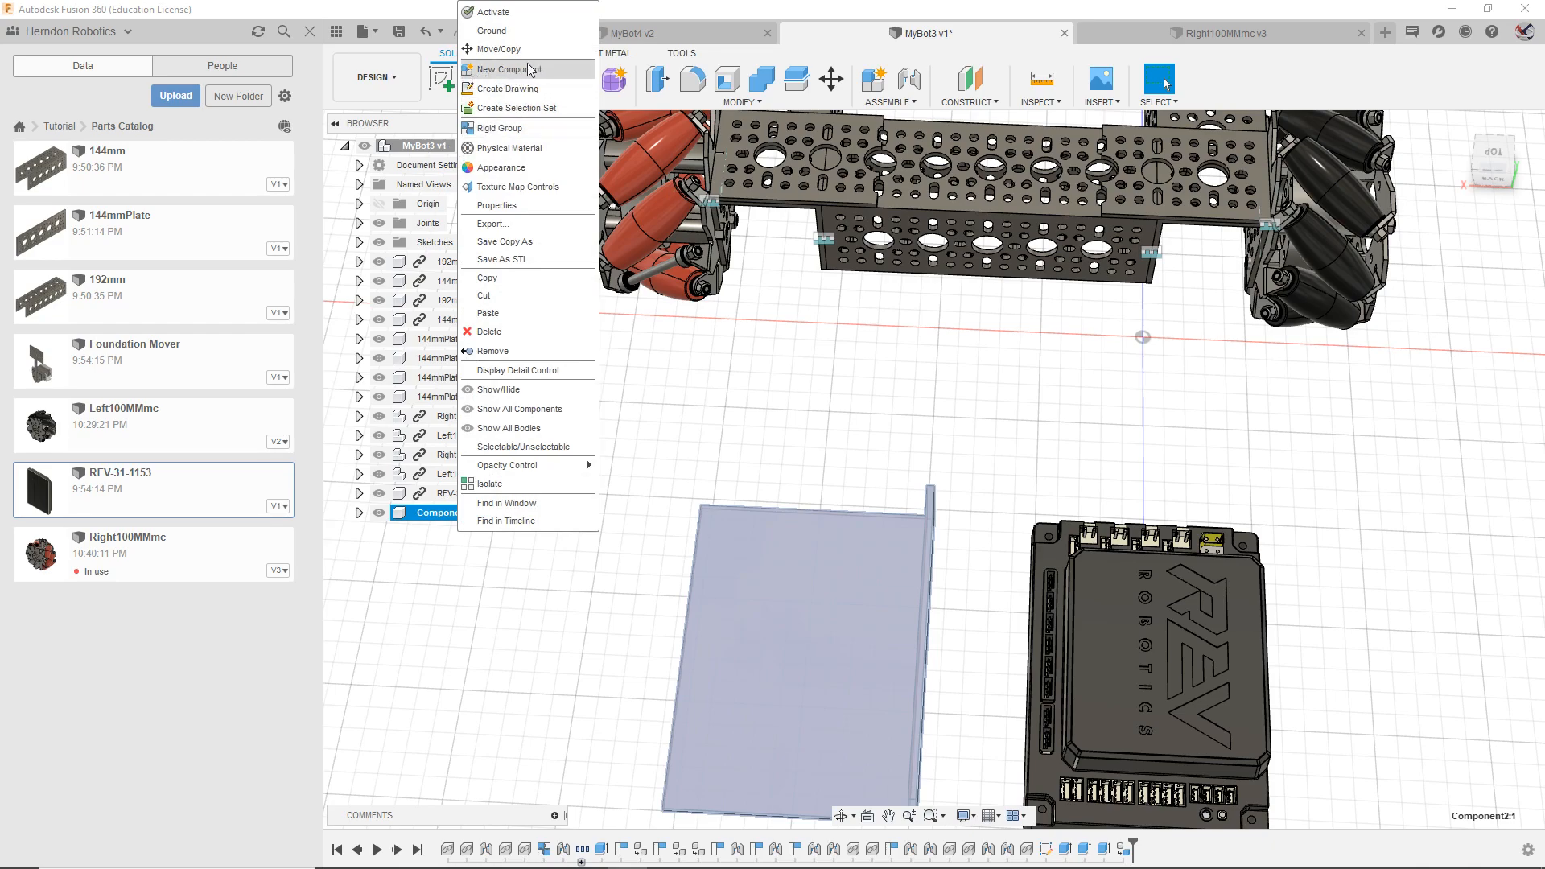
left_click(1159, 449)
left_click(1300, 562)
middle_click_drag(1341, 564, 1266, 461)
scroll(1268, 467, "down", 1)
left_click(1296, 453)
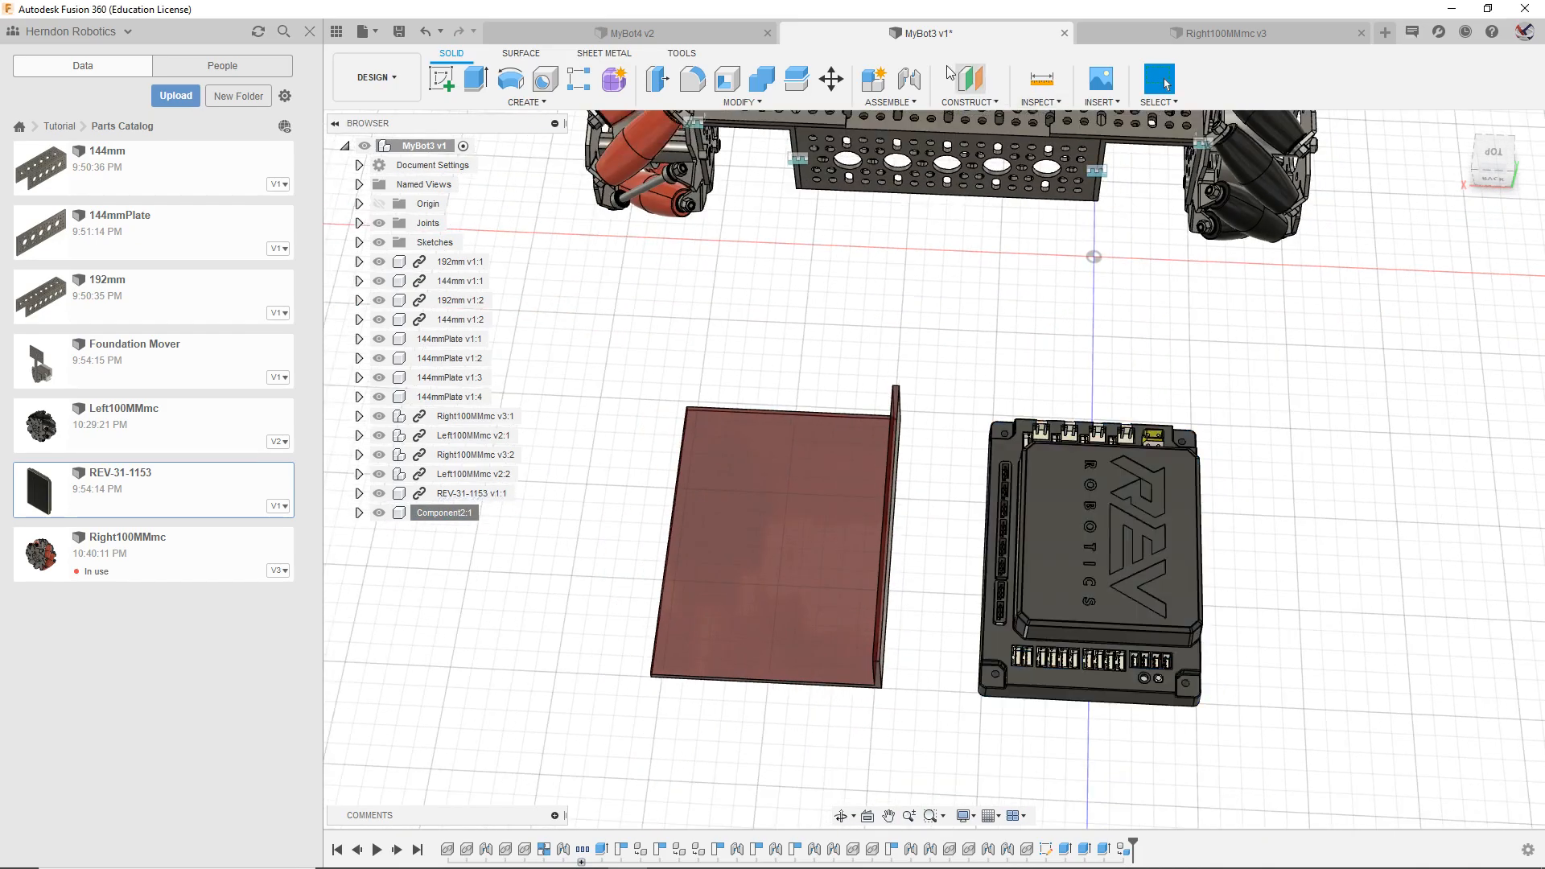
key("j")
left_click_drag(1475, 181, 1429, 79)
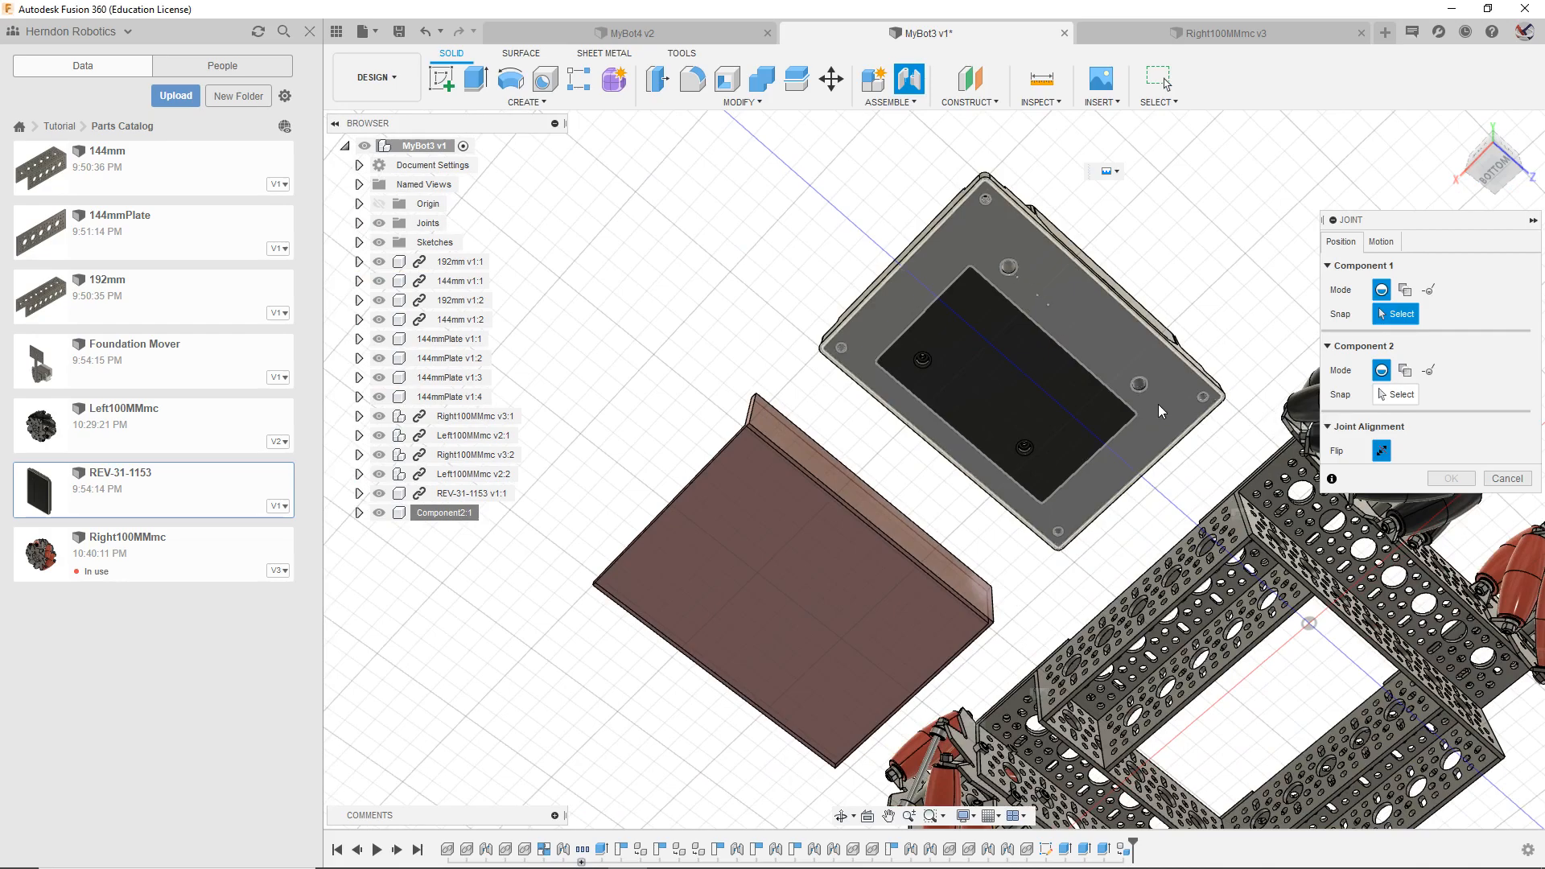
left_click(1161, 405)
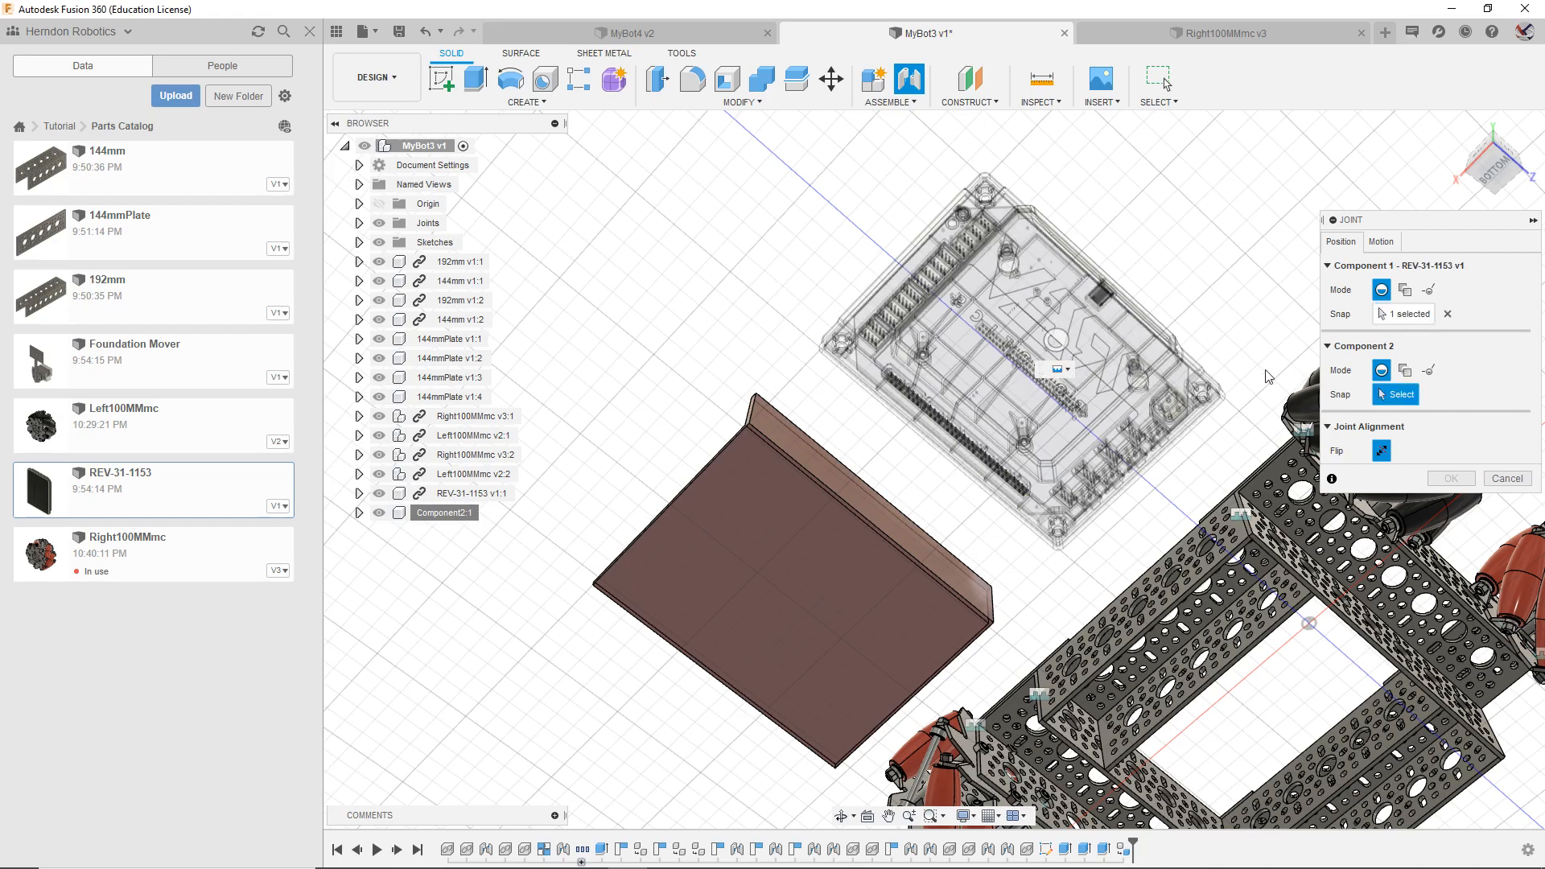
left_click_drag(1495, 169, 1470, 193)
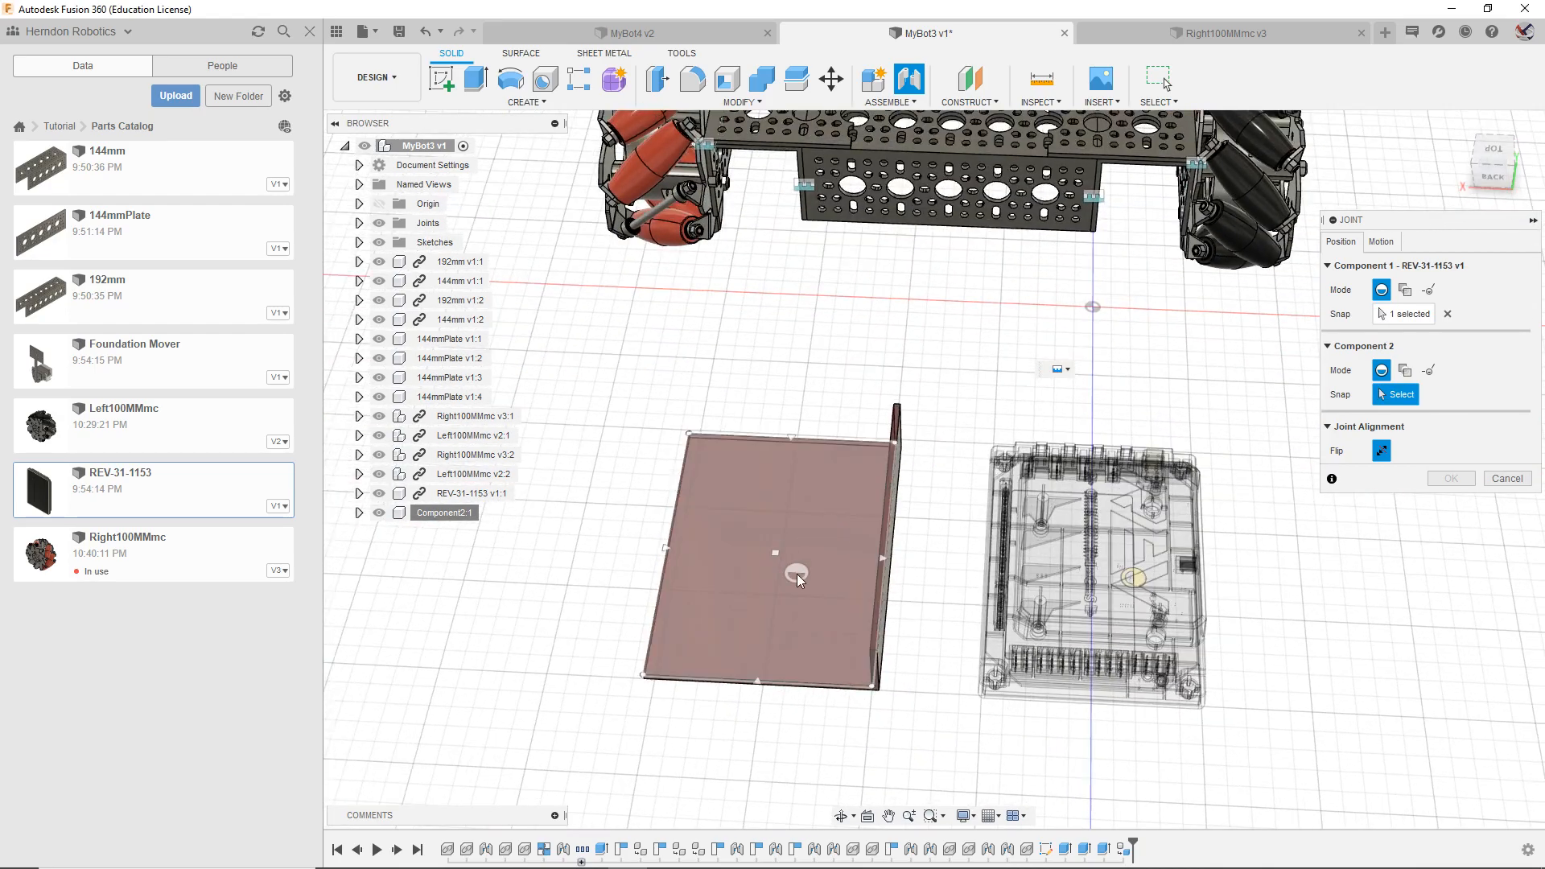
left_click(780, 551)
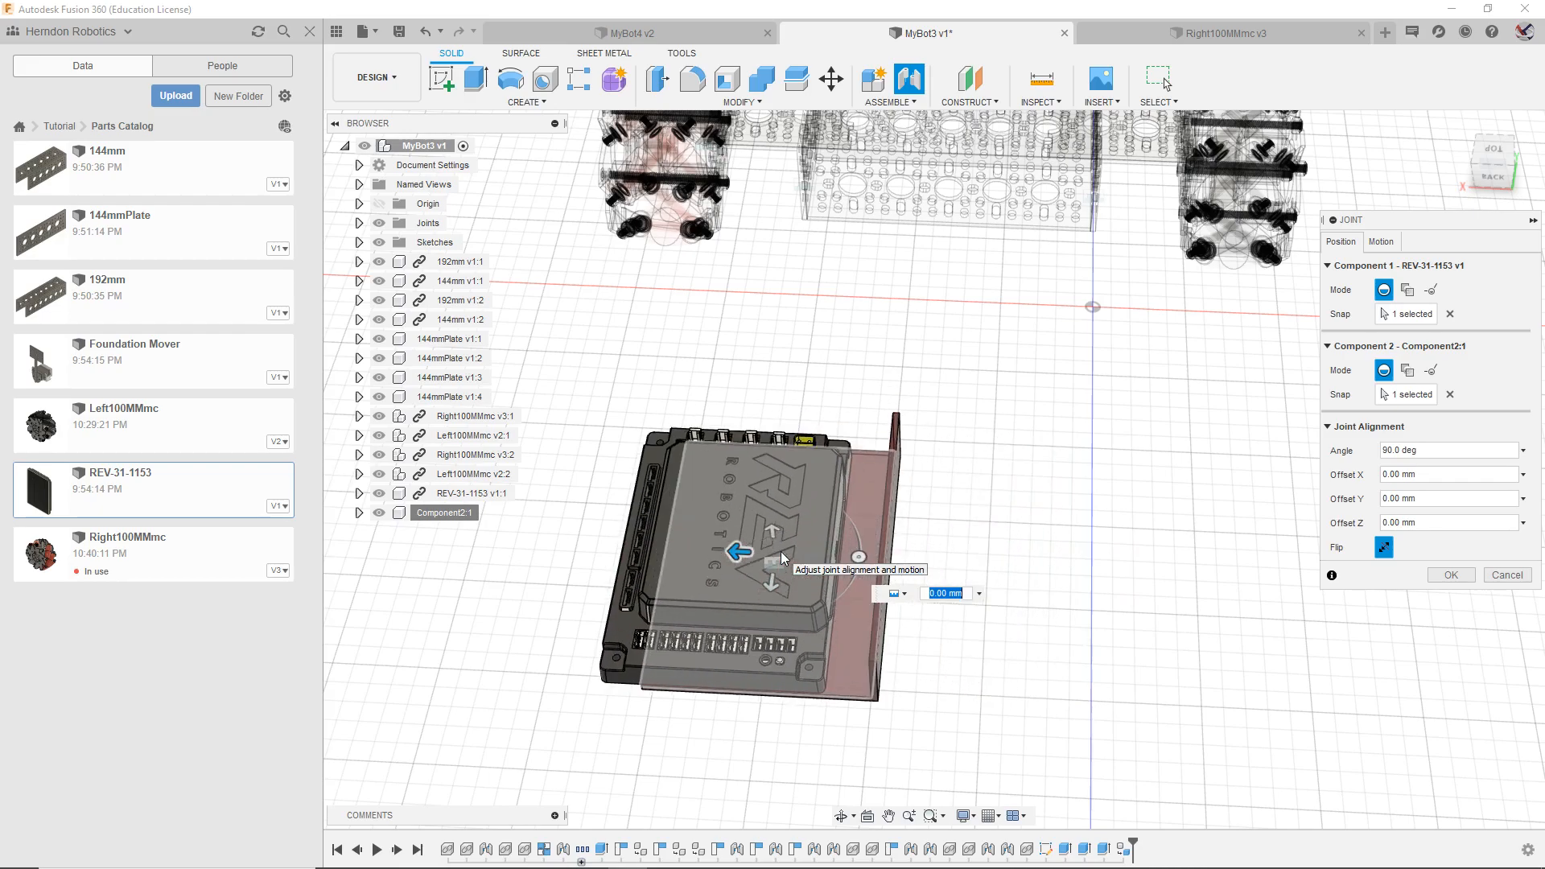
left_click(1507, 574)
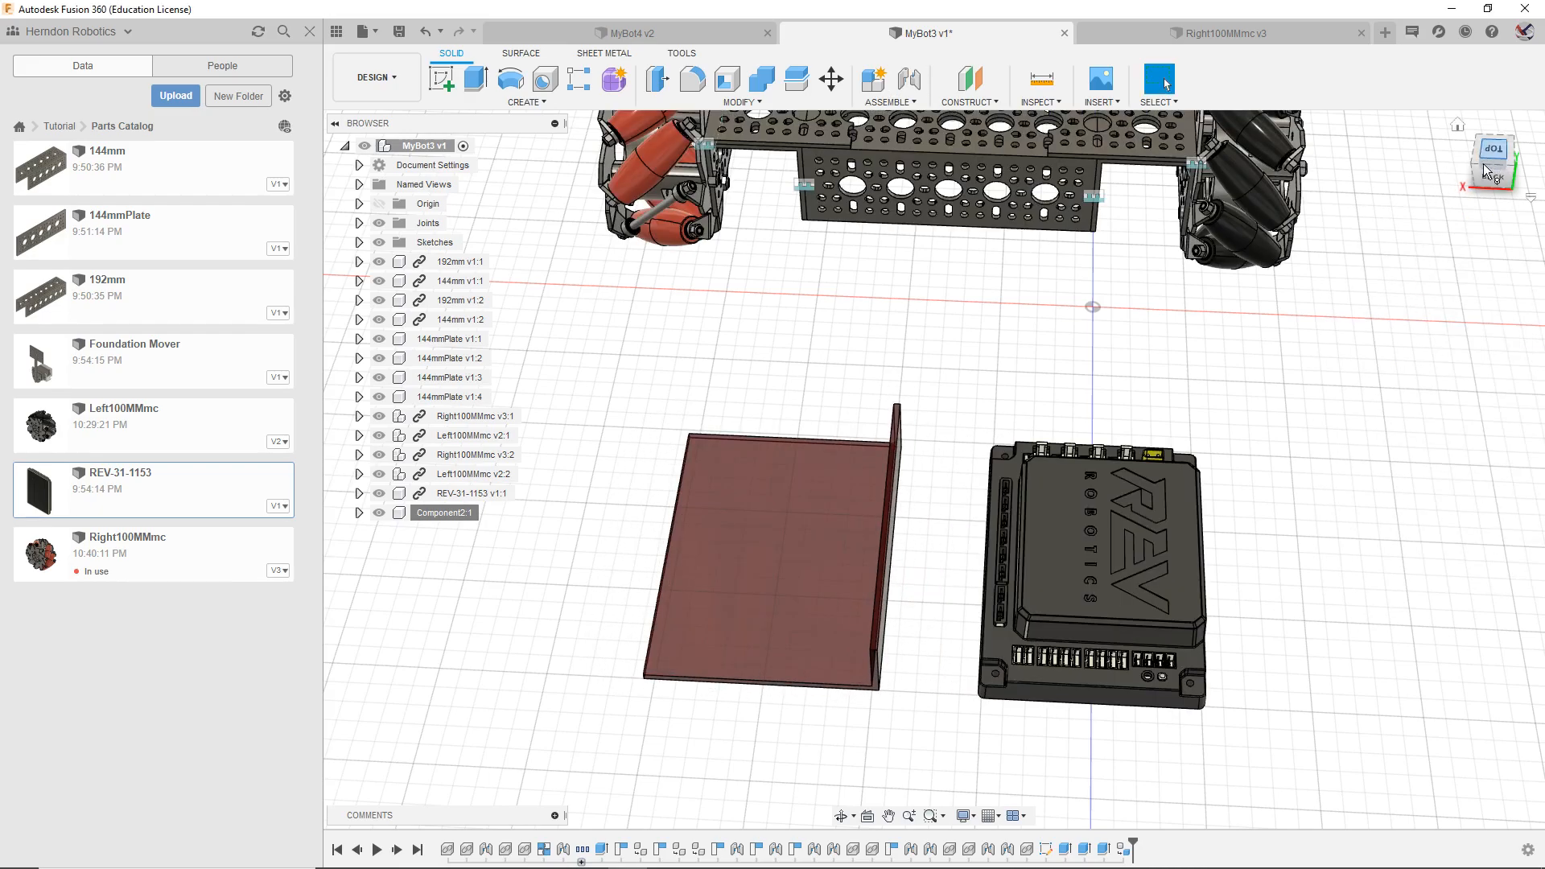
Step: Joint the centre of the REV hub's underside to the centre of the plate component's flat face with 0° angle and zero offsets
scroll(898, 593, "up", 2)
middle_click_drag(898, 593, 951, 512)
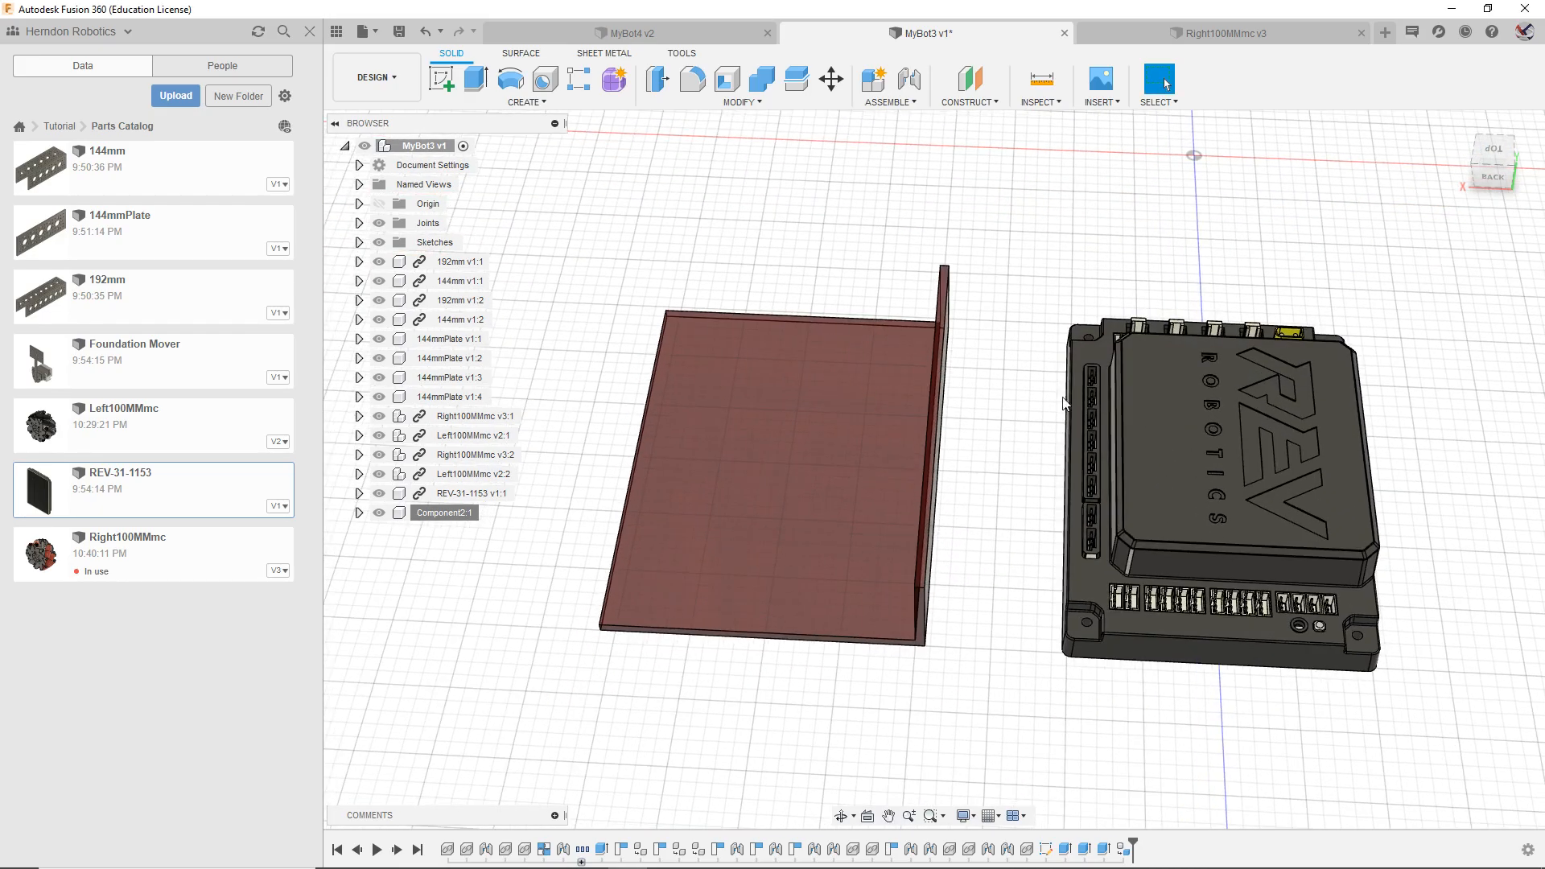
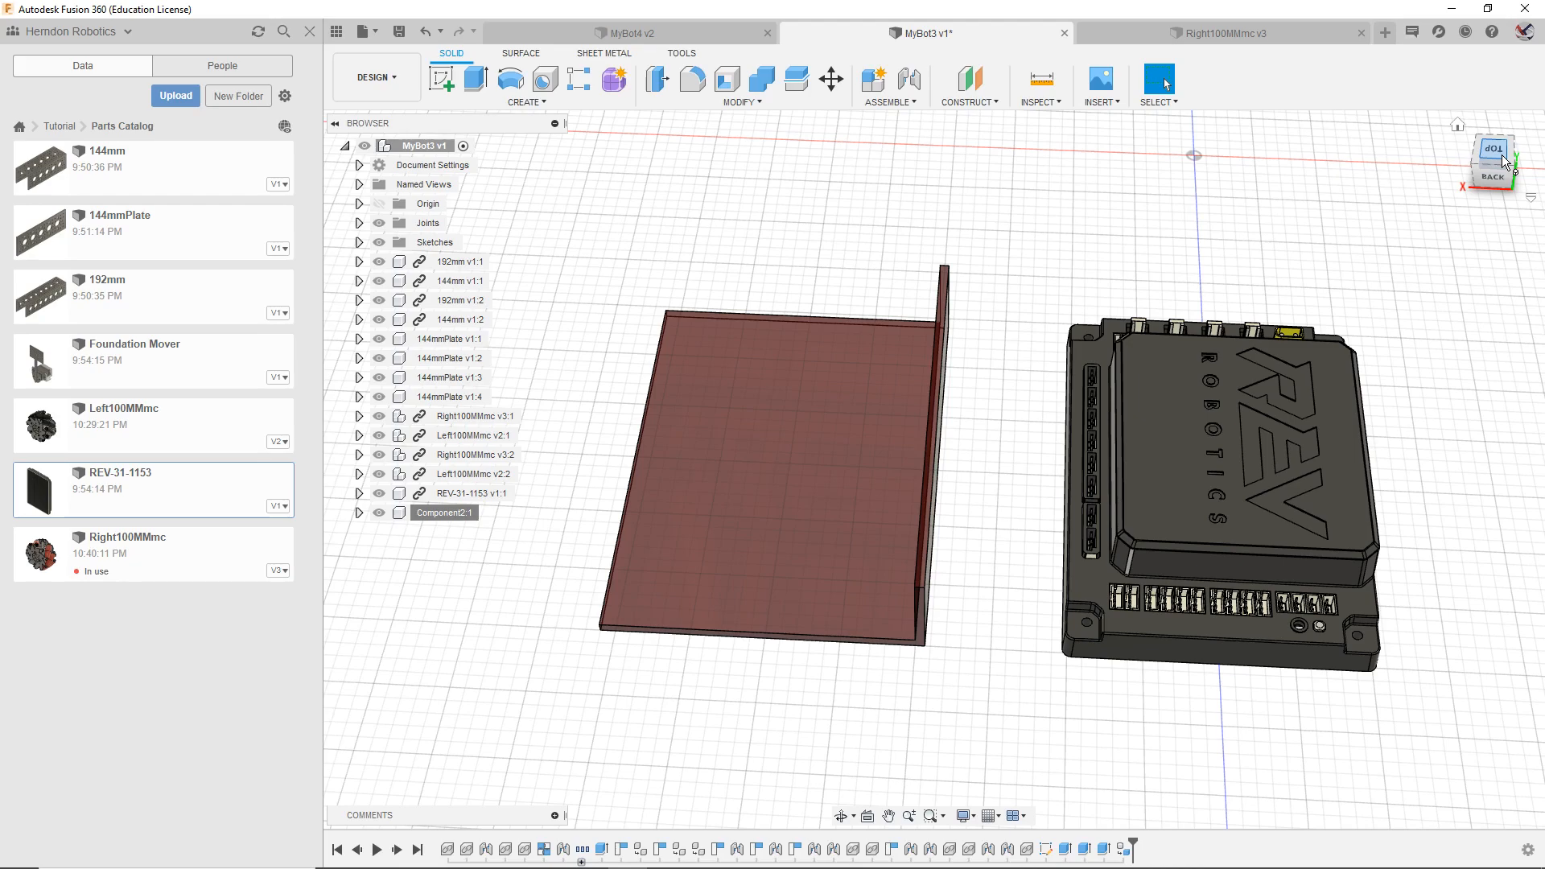
left_click(922, 83)
middle_click_drag(933, 469, 732, 209, "shift")
middle_click_drag(1160, 793, 1166, 858, "shift")
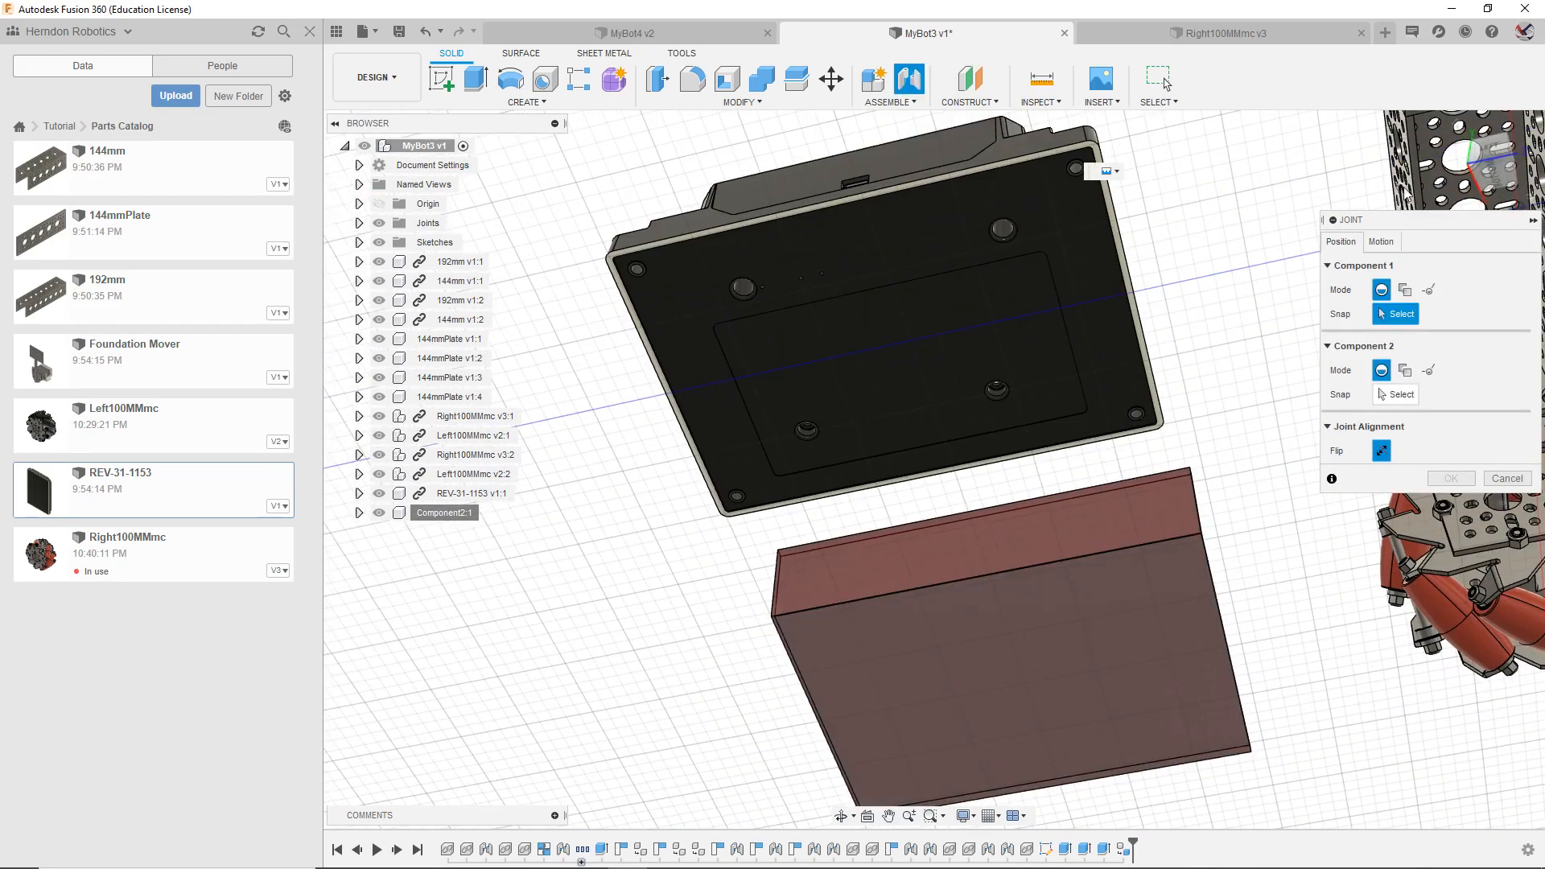
left_click(895, 346)
left_click(1501, 178)
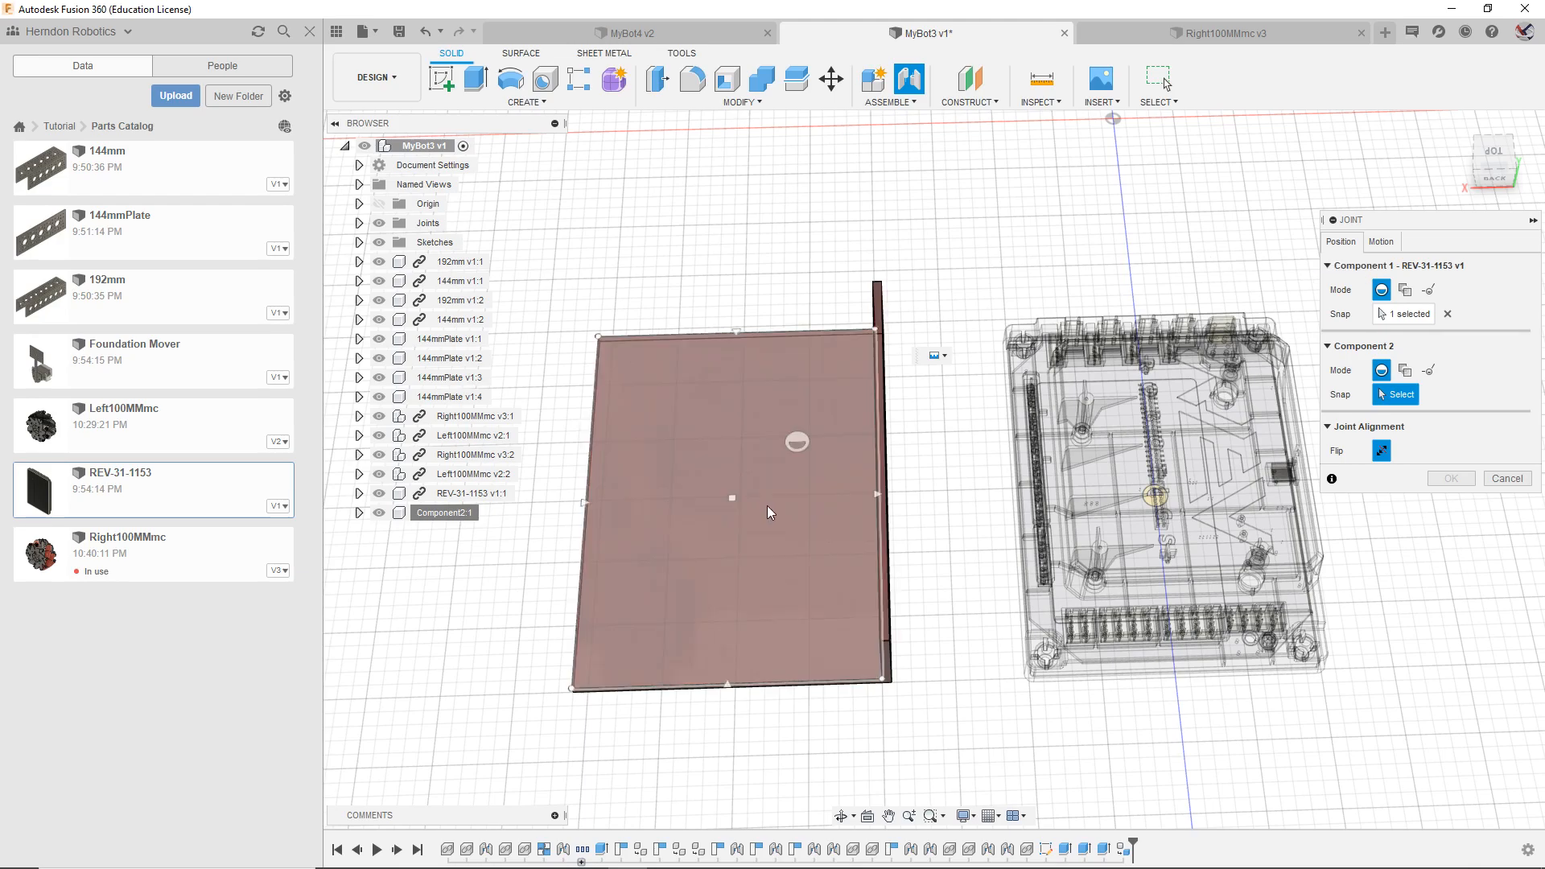
left_click(736, 501)
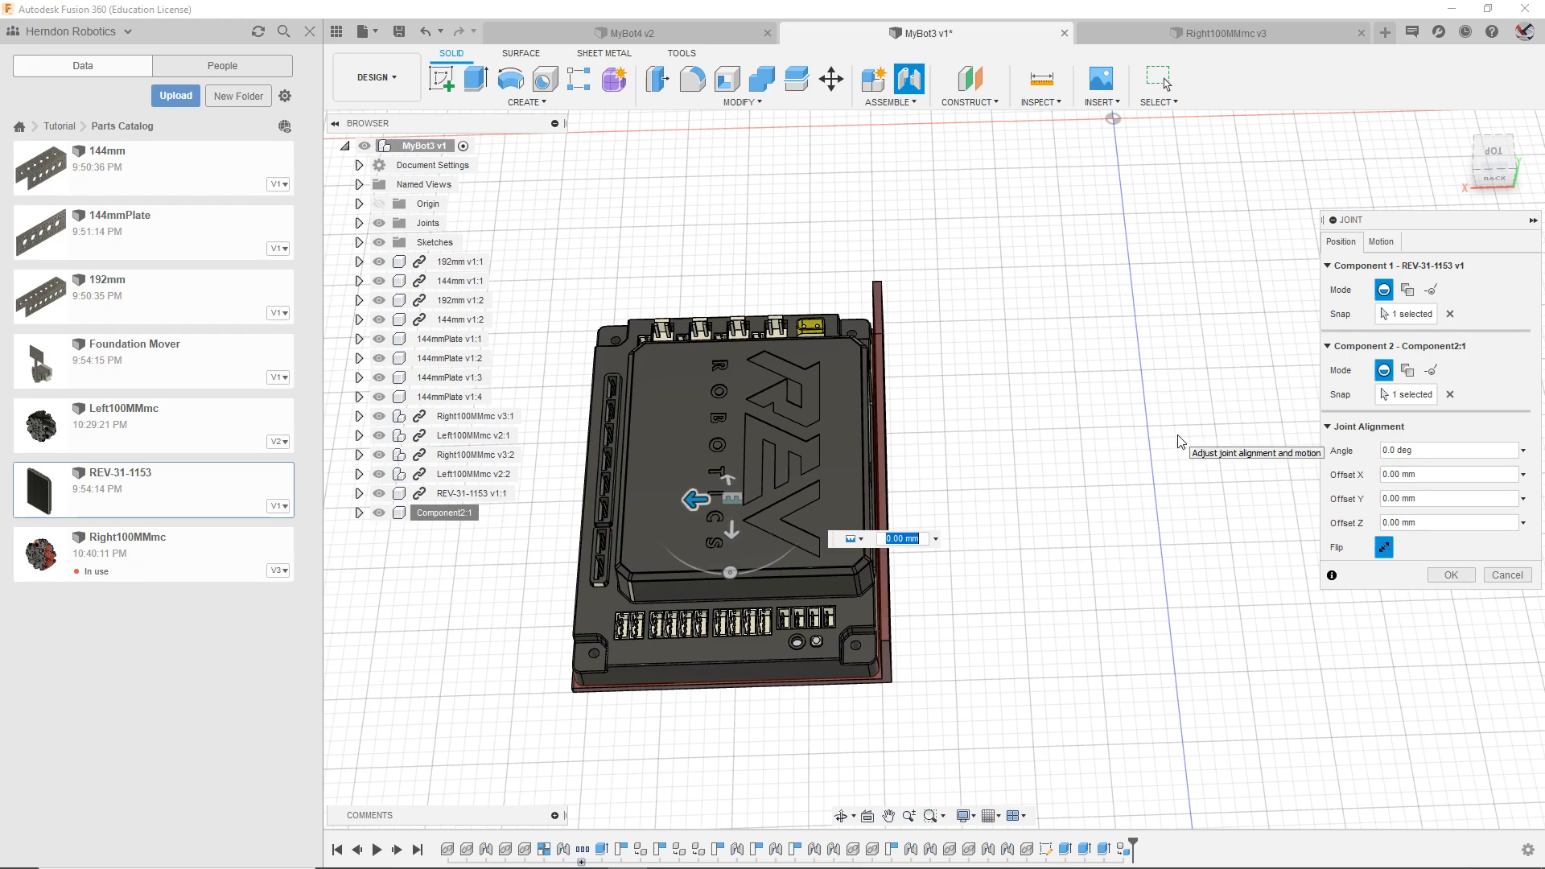
middle_click_drag(933, 469, 853, 483, "shift")
left_click(1494, 154)
left_click(1467, 576)
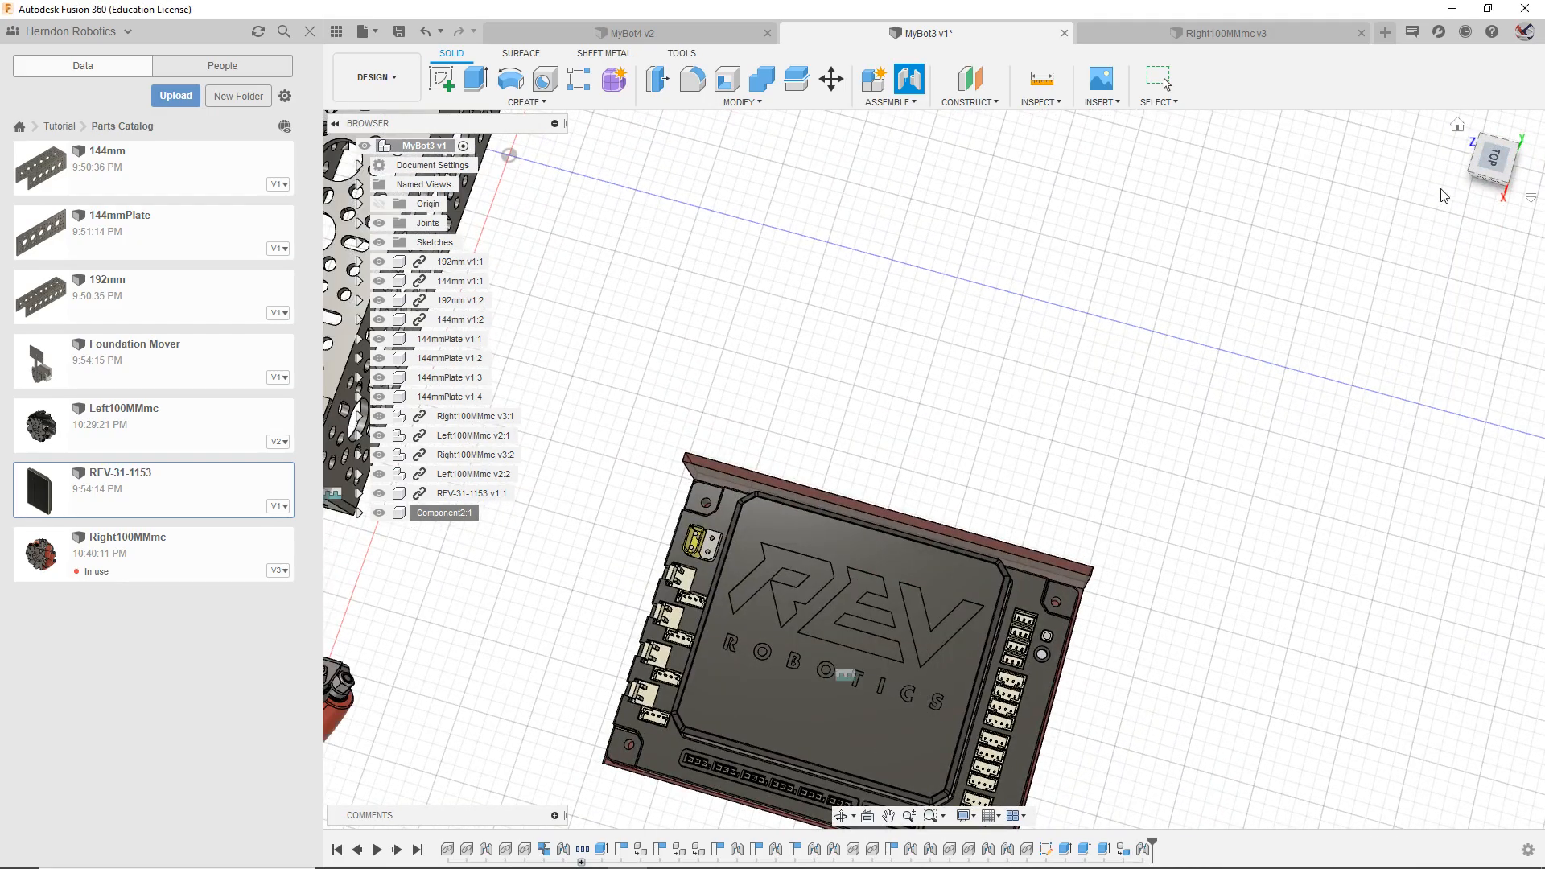
Step: Start a joint with the centre of the L-shaped plate component's upright face as the first snap point
mouse_move(1449, 137)
left_mouse_down()
mouse_move(1384, 88)
mouse_move(1404, 69)
mouse_move(1464, 153)
left_mouse_up()
mouse_move(1207, 684)
middle_mouse_down("shift")
mouse_move(1271, 619)
mouse_move(1082, 426)
mouse_move(1109, 381)
middle_mouse_up("shift")
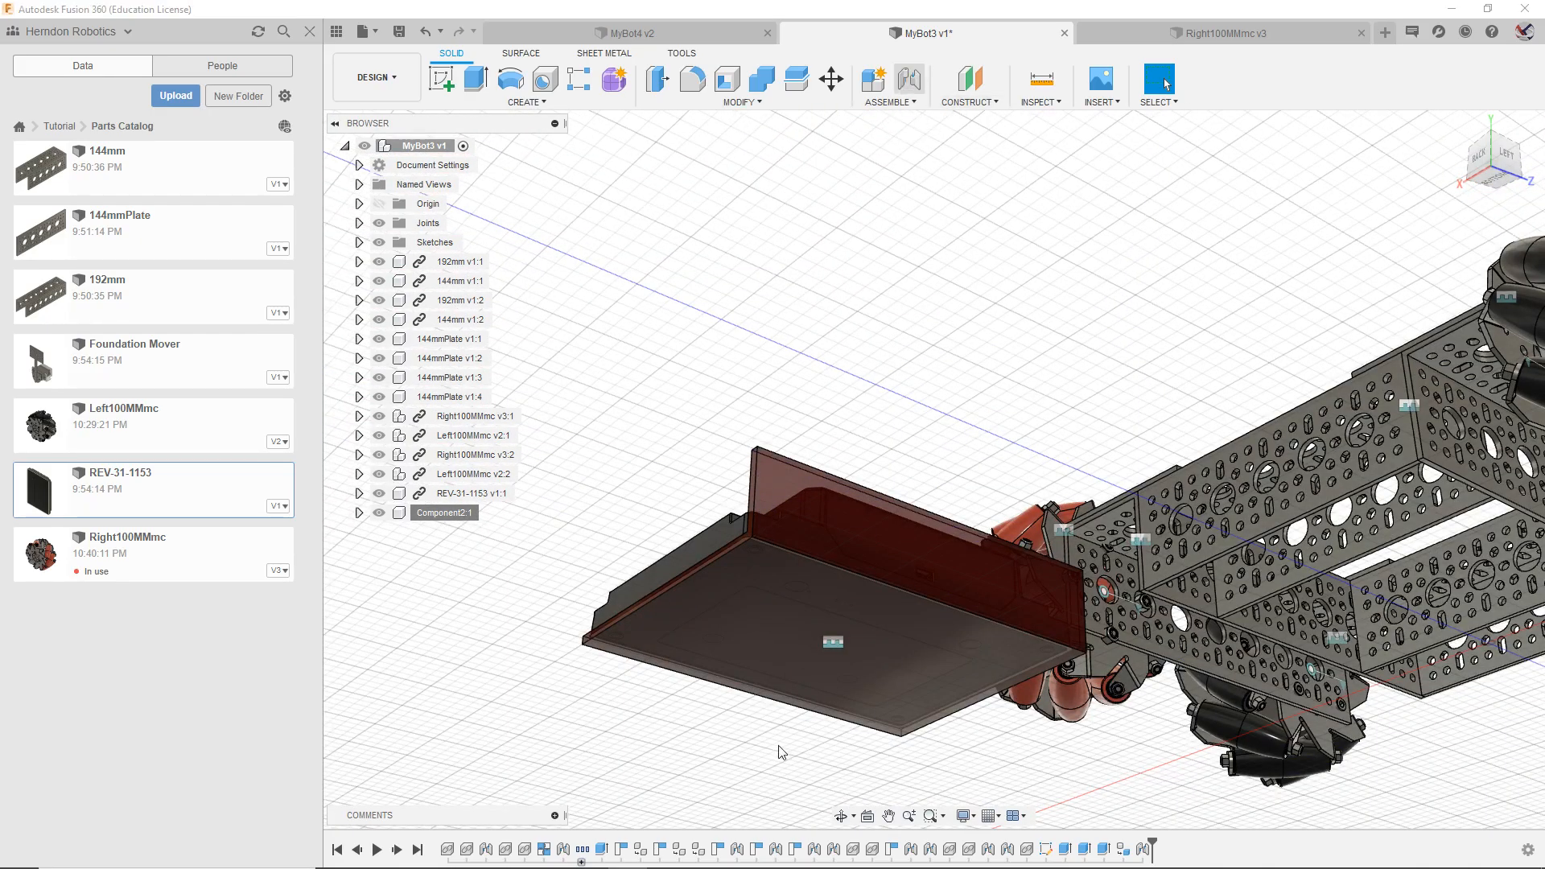
key("j")
mouse_move(1493, 163)
left_mouse_down()
mouse_move(1473, 206)
mouse_move(1466, 192)
mouse_move(1534, 183)
mouse_move(1510, 191)
mouse_move(1506, 176)
mouse_move(1530, 193)
mouse_move(1531, 234)
mouse_move(1498, 192)
left_mouse_up()
scroll(1164, 504, "down", 2)
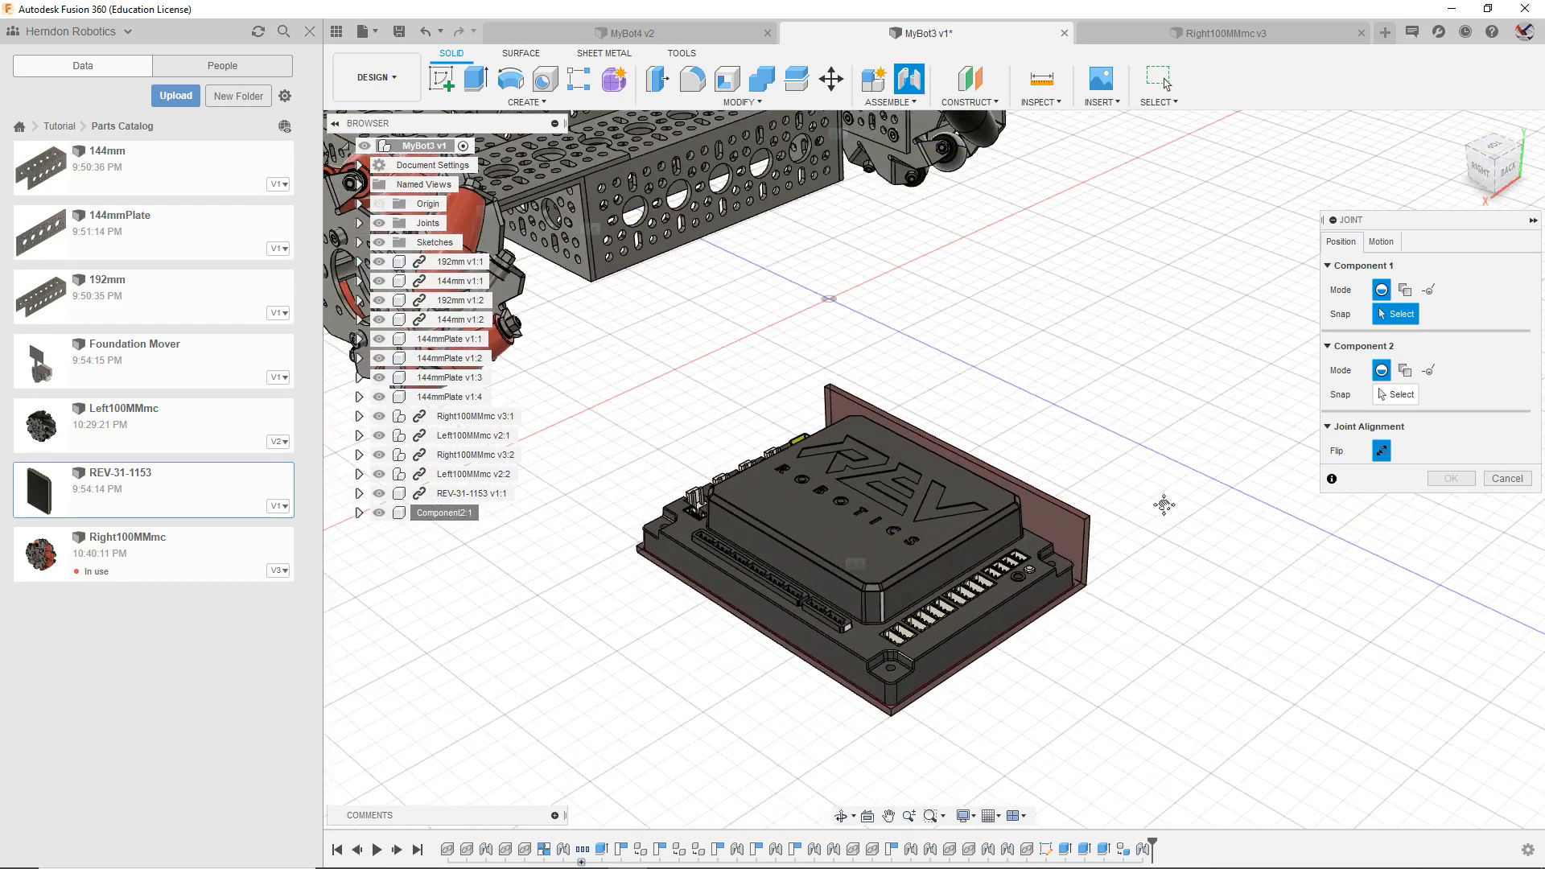
middle_click_drag(1164, 505, 1158, 561)
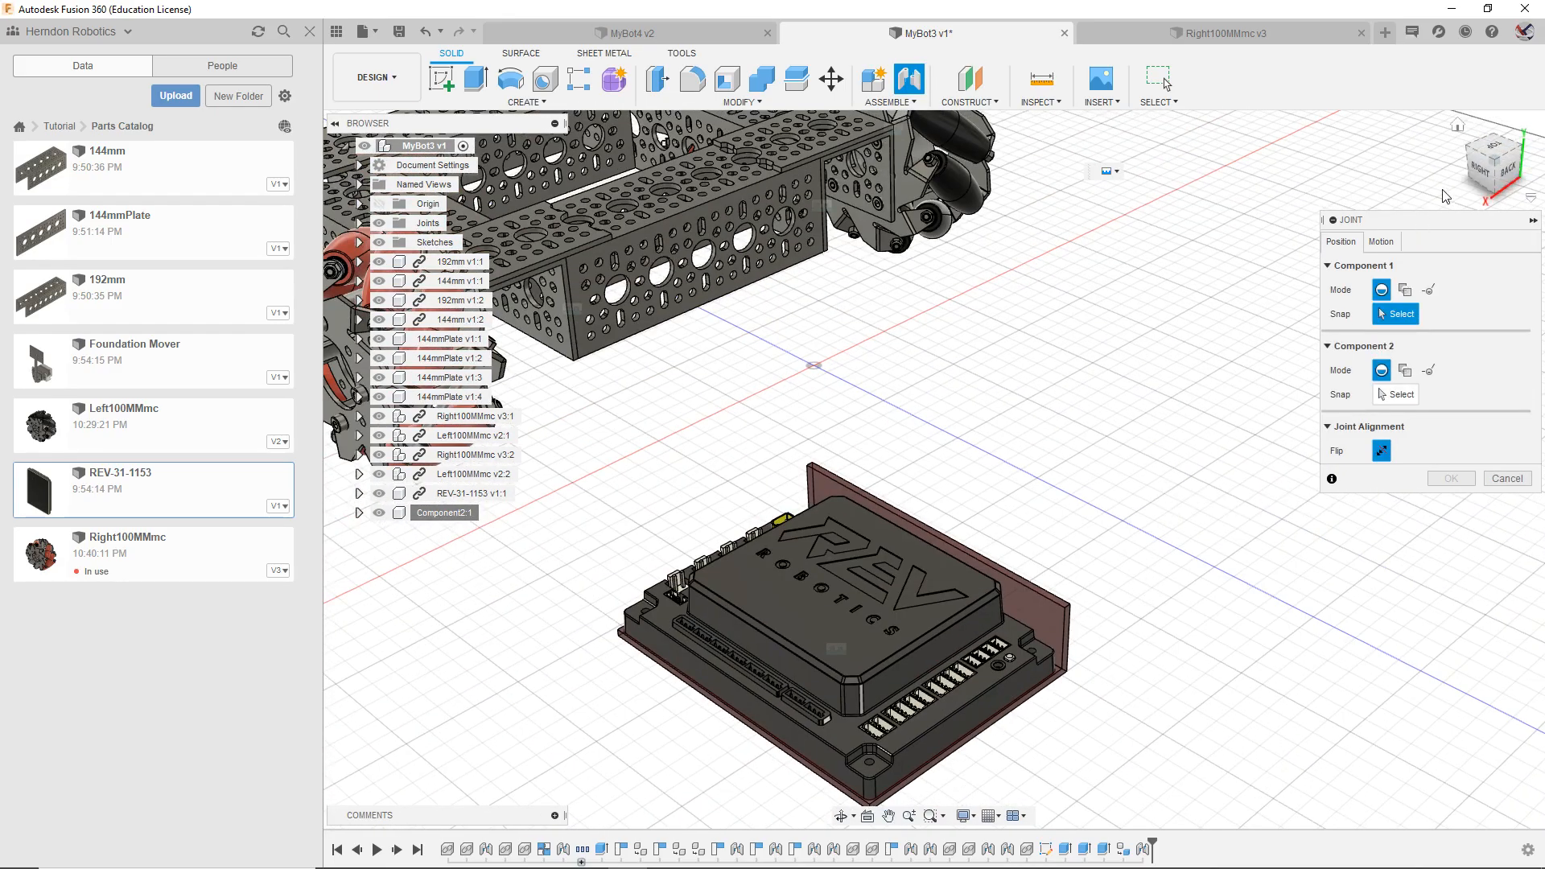
left_click(1479, 171)
left_click(888, 538)
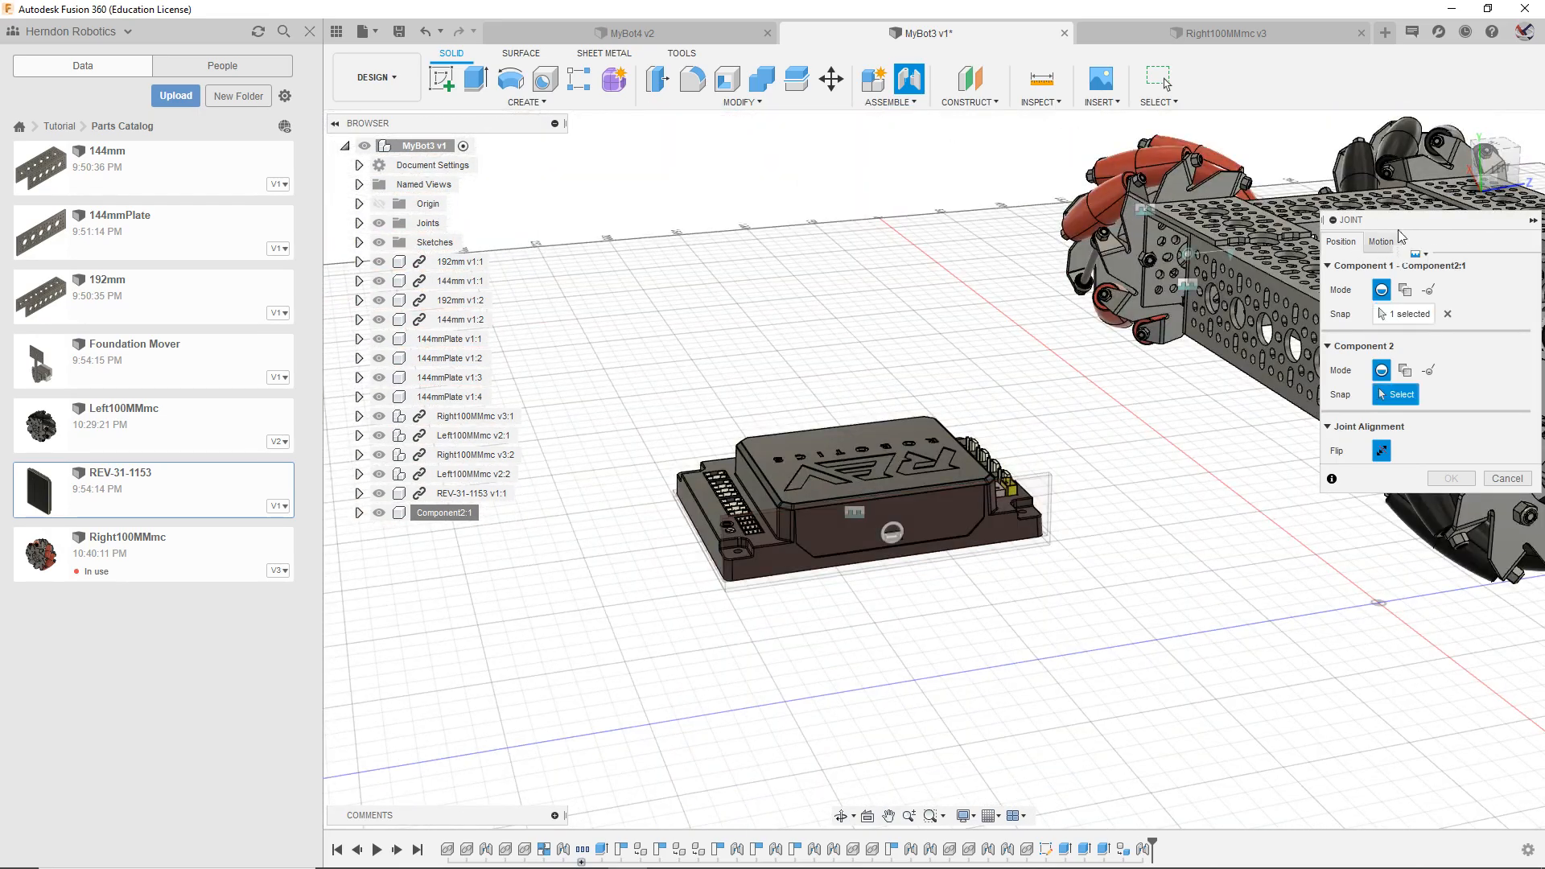
Step: Use the middle large hole on the outer face of the chassis's 144 mm channel as the joint's second snap point
left_click(1423, 193)
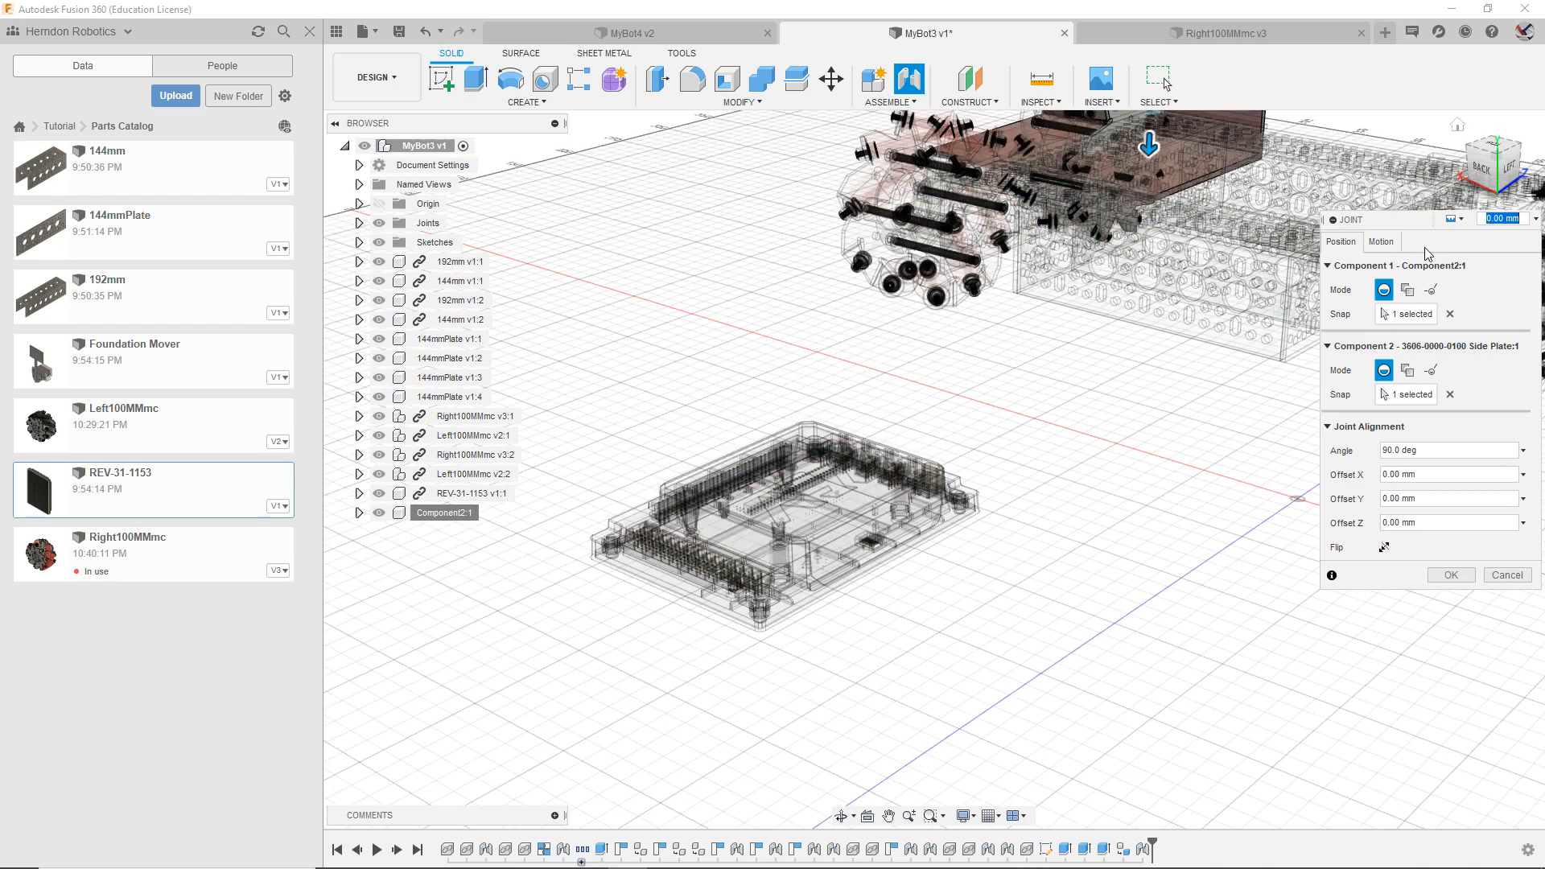
left_click(1450, 394)
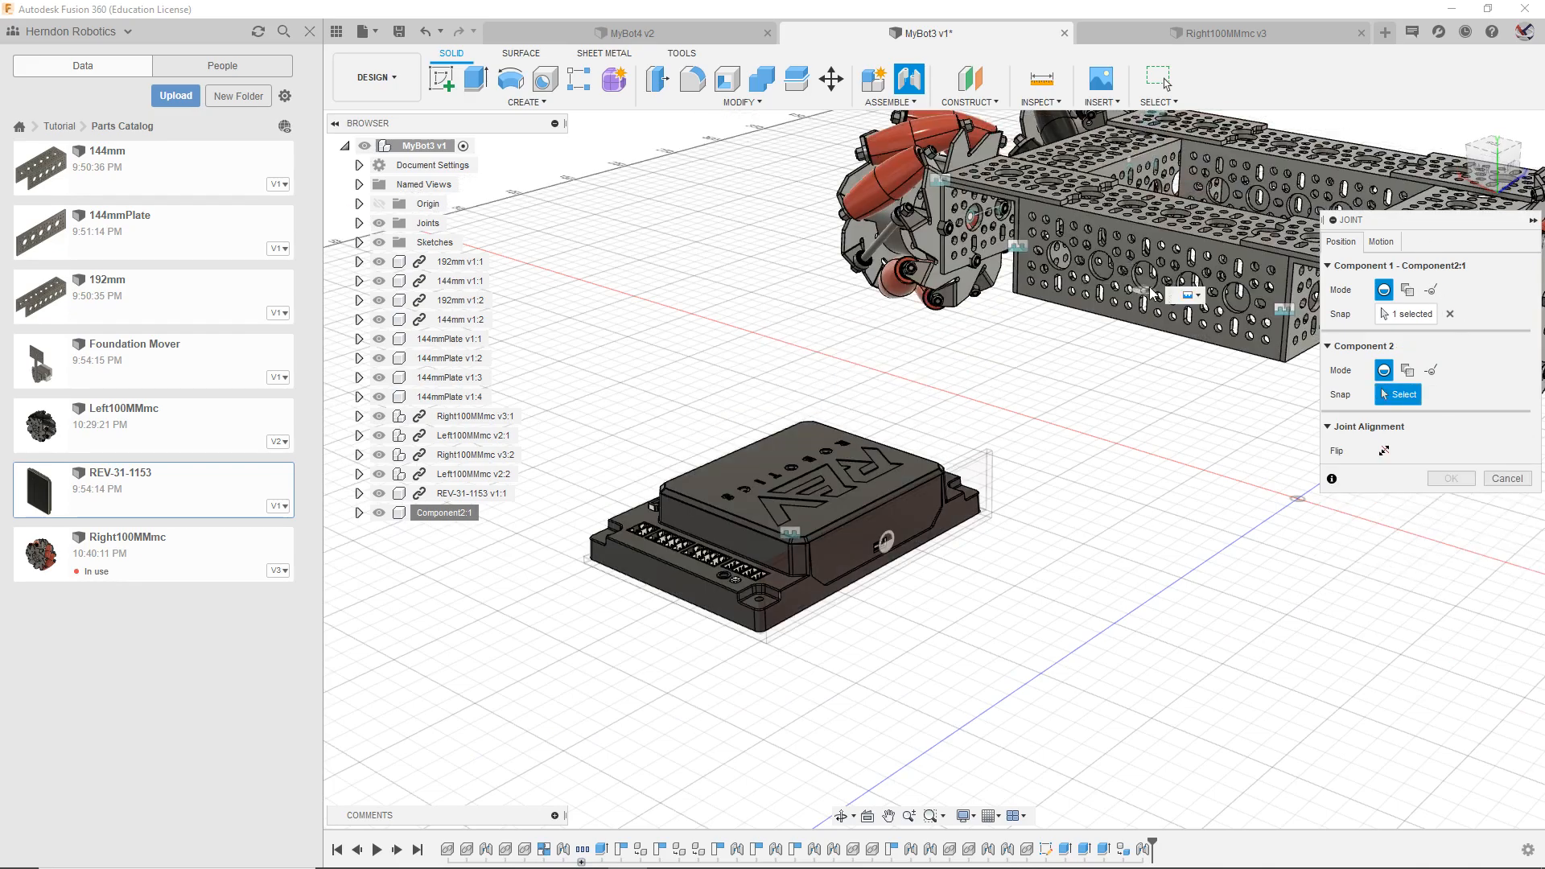
scroll(1143, 275, "up", 2)
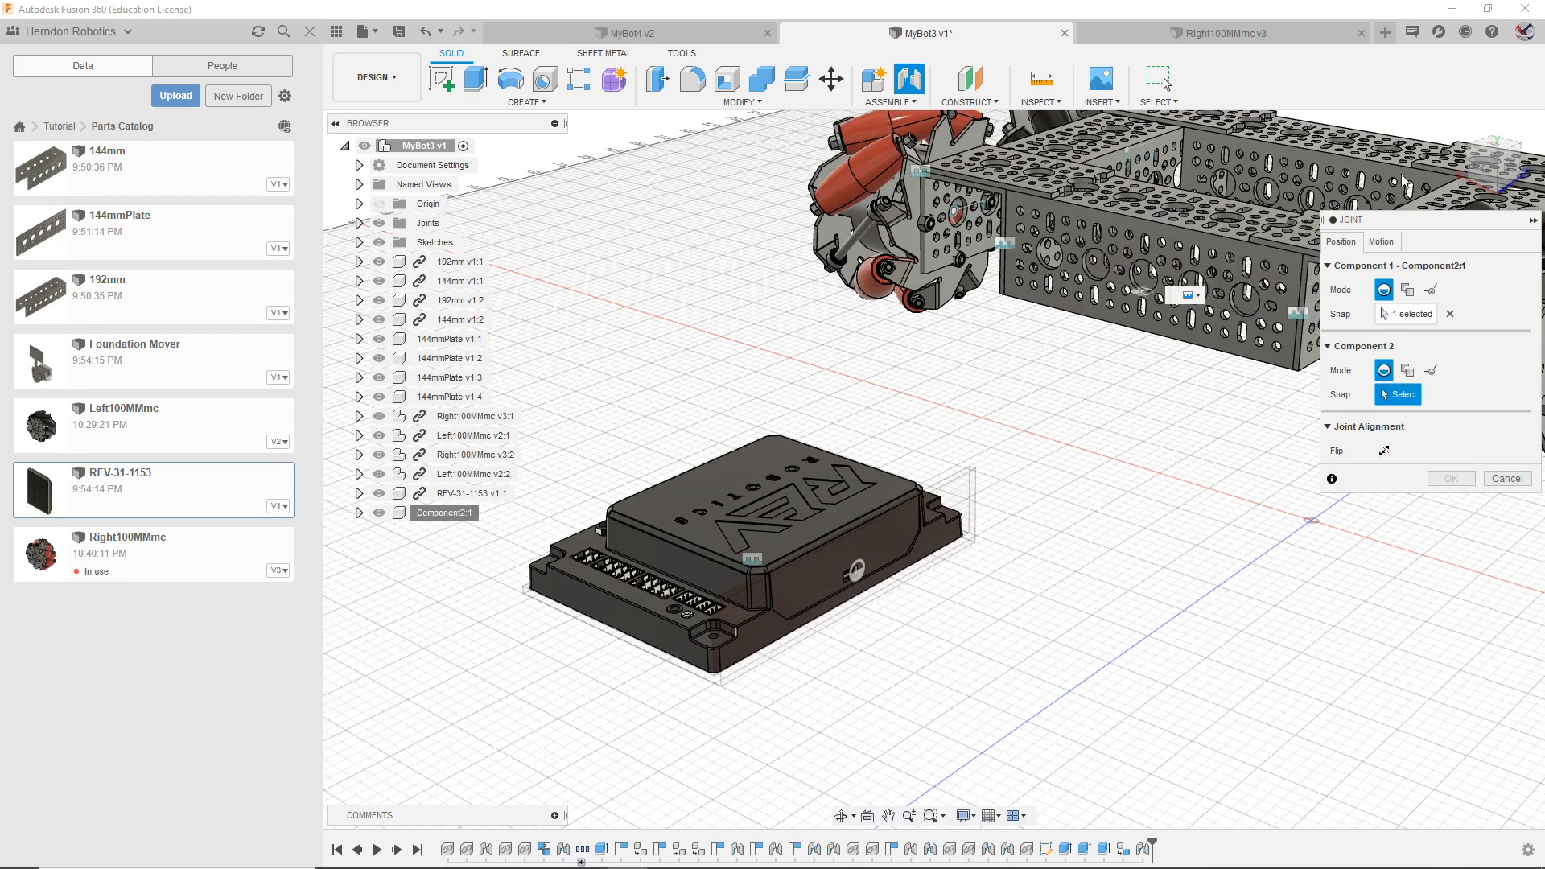
left_click_drag(1480, 165, 1524, 201)
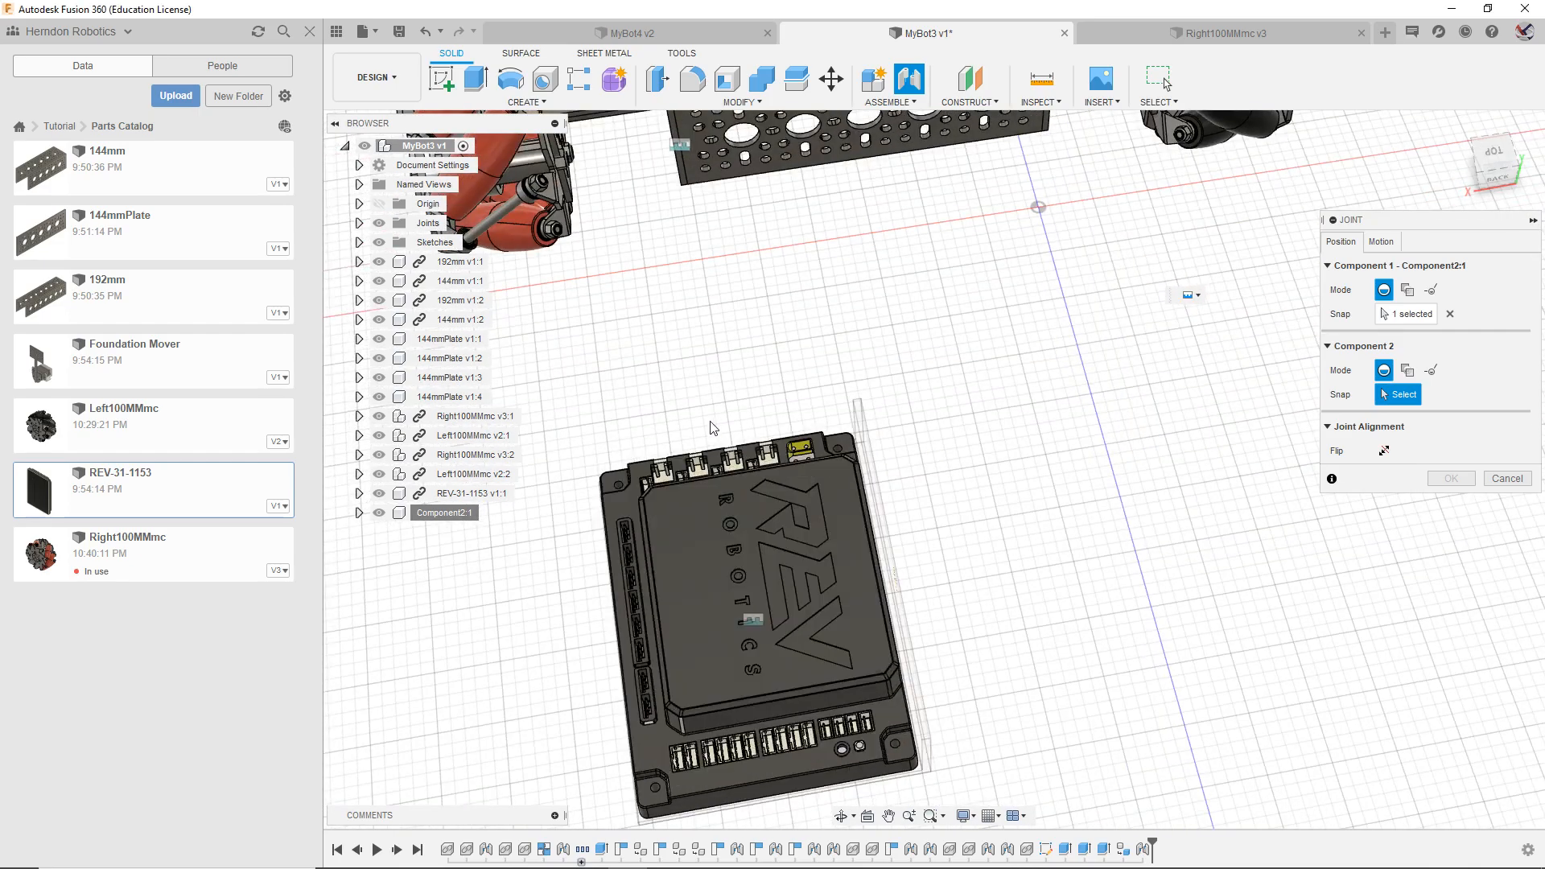
left_click(1519, 165)
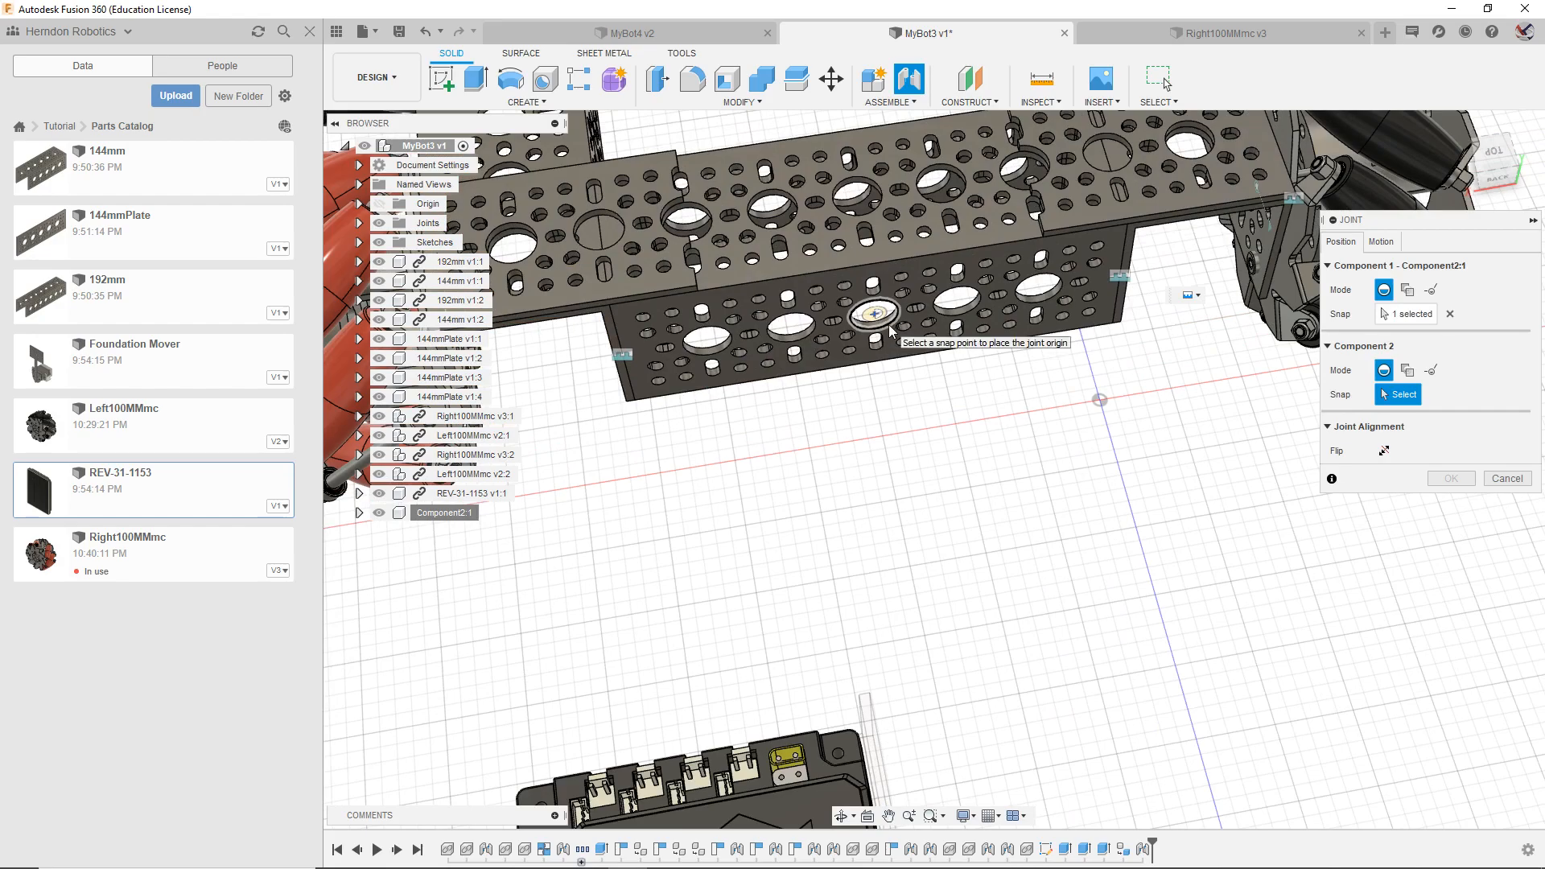
left_click(889, 330)
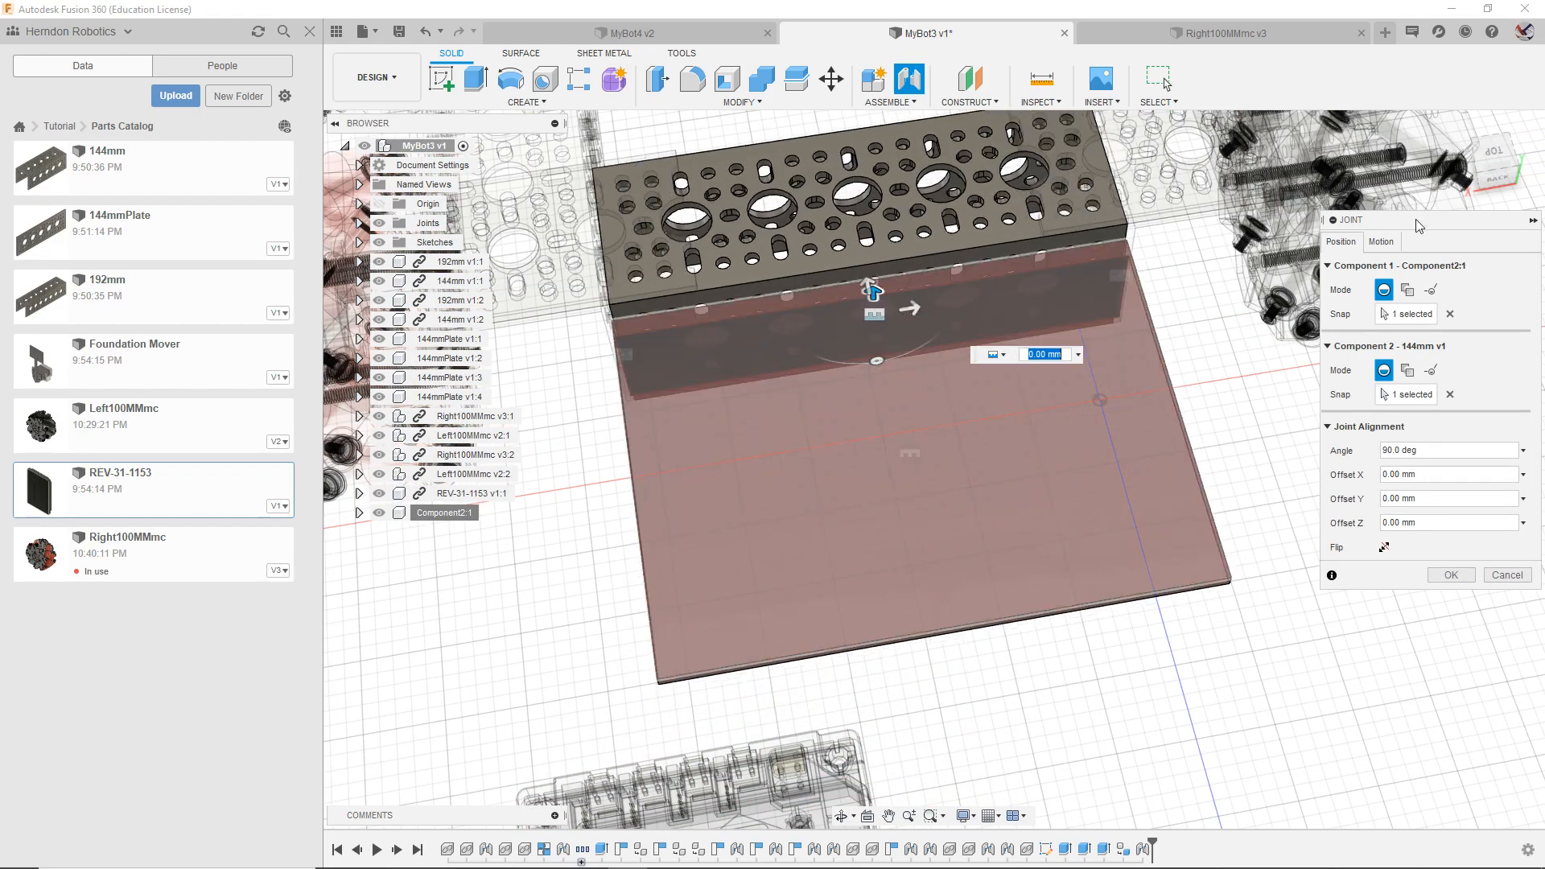
Step: Set the plate joint's angle to 270° with zero offsets and create the joint
mouse_move(1480, 175)
left_mouse_down()
mouse_move(1506, 109)
mouse_move(1483, 186)
left_mouse_up()
left_click(1384, 548)
left_click(1383, 548)
left_click_drag(818, 548, 760, 418)
left_click_drag(507, 163, 837, 142)
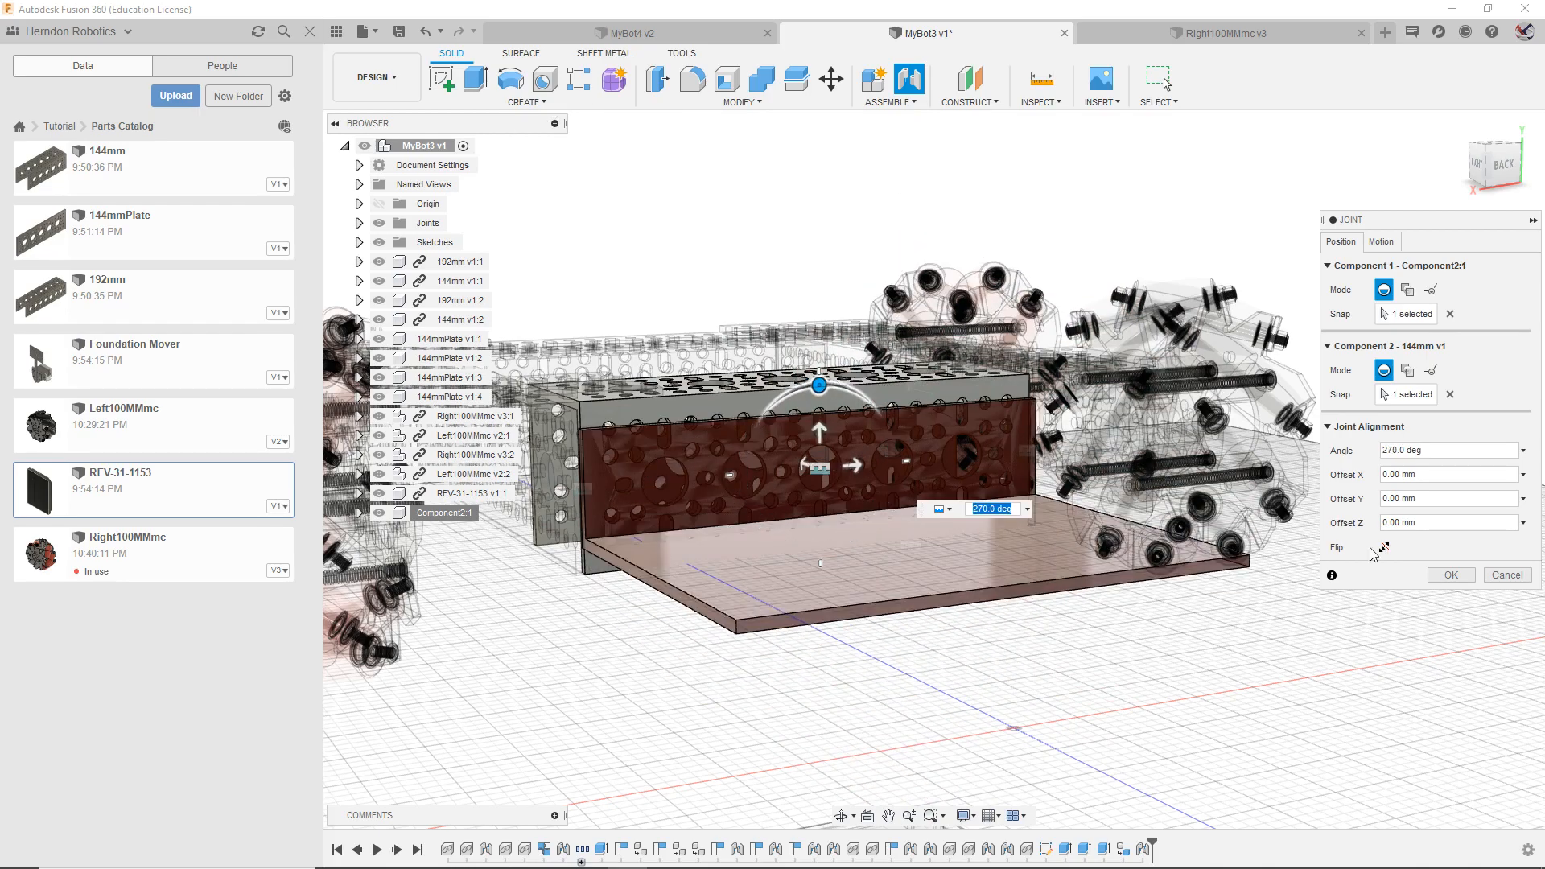
left_click(1451, 574)
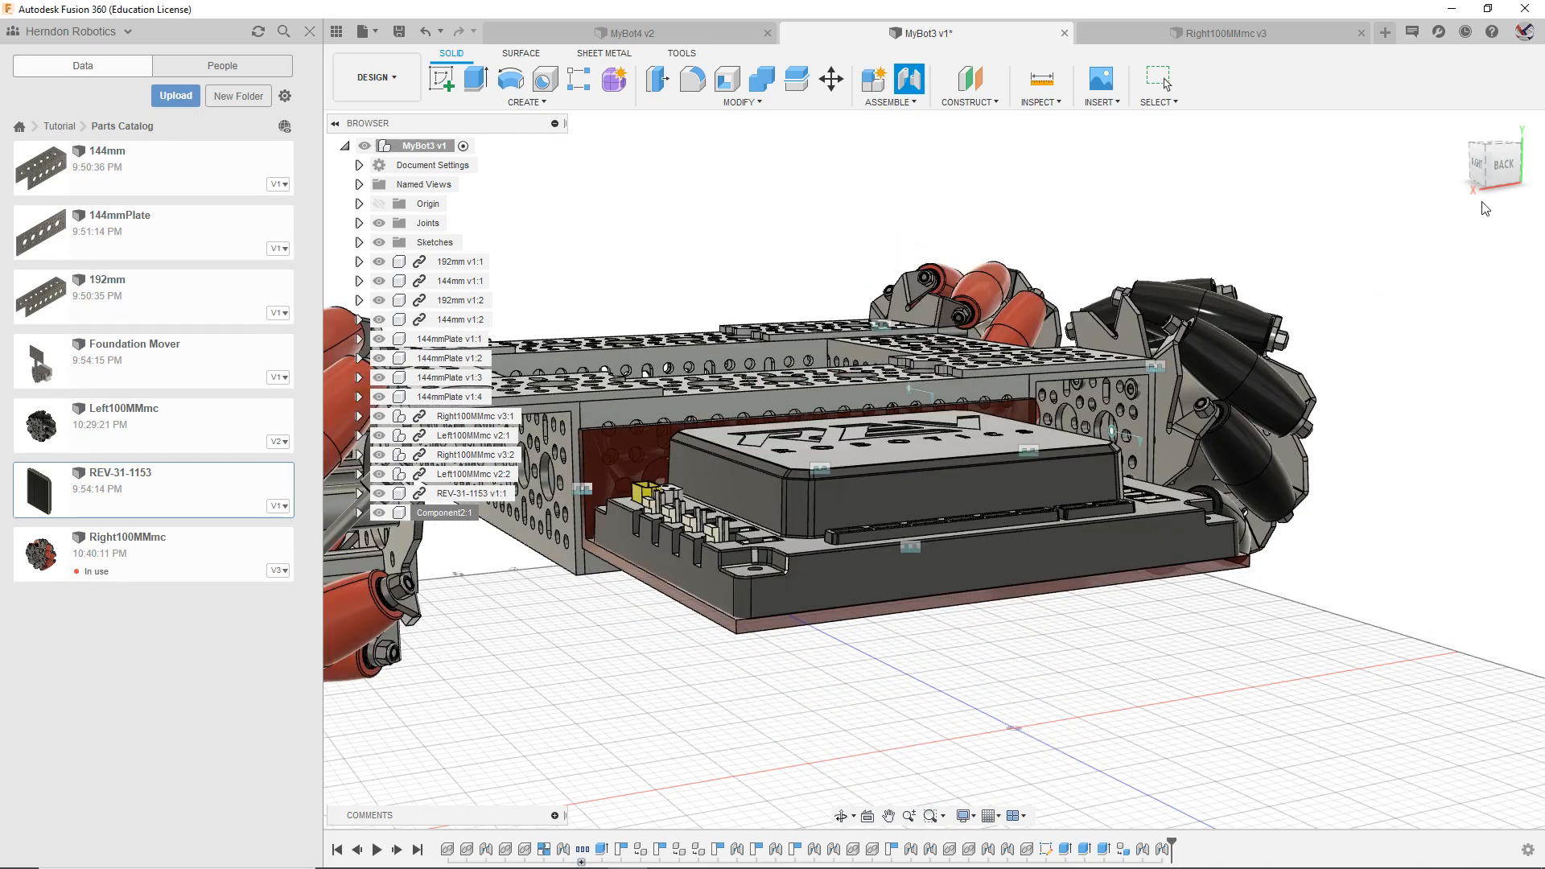
Step: Inspect the REV hub and its plate on the chassis from several sides and from above
left_click_drag(1502, 165, 1477, 201)
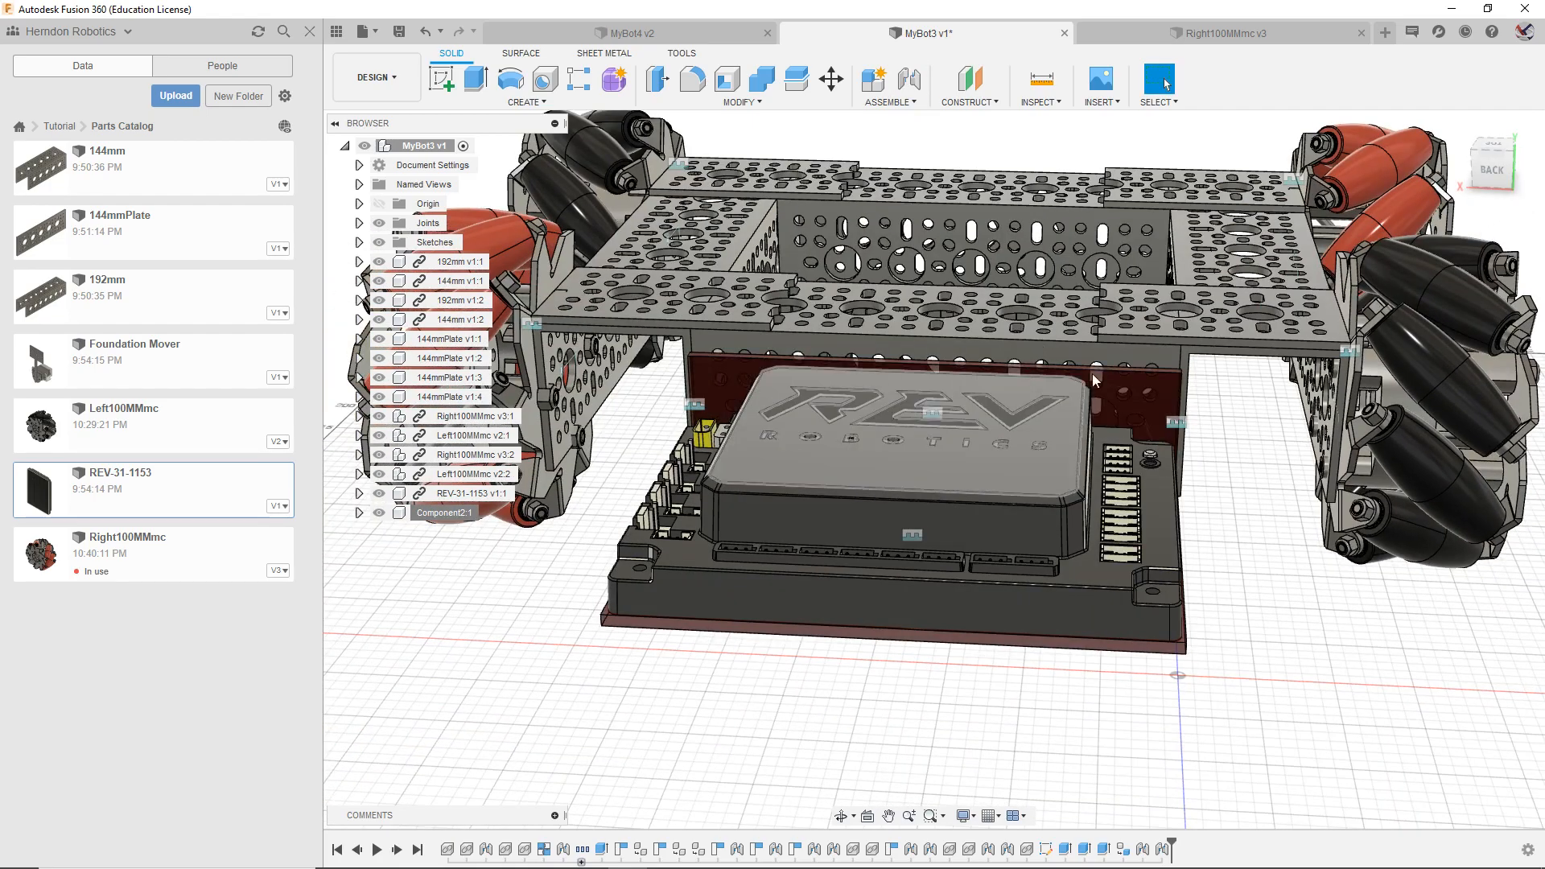
mouse_move(1498, 164)
left_mouse_down()
mouse_move(1467, 152)
mouse_move(1518, 153)
mouse_move(1522, 171)
left_mouse_up()
scroll(1225, 653, "down", 1)
scroll(1215, 653, "down", 4)
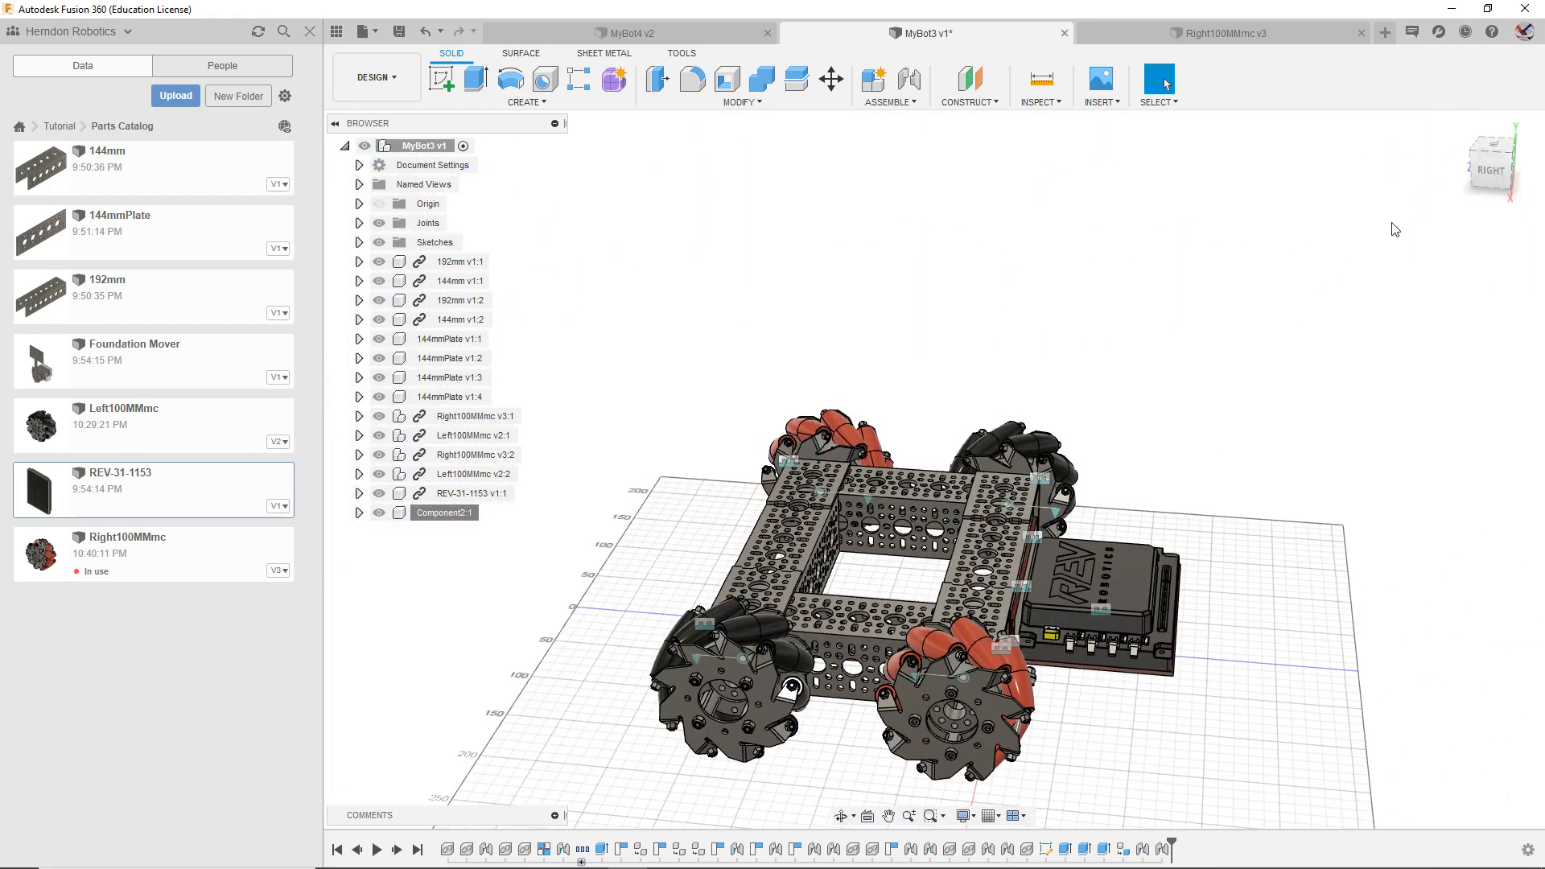
left_click_drag(1498, 170, 1498, 190)
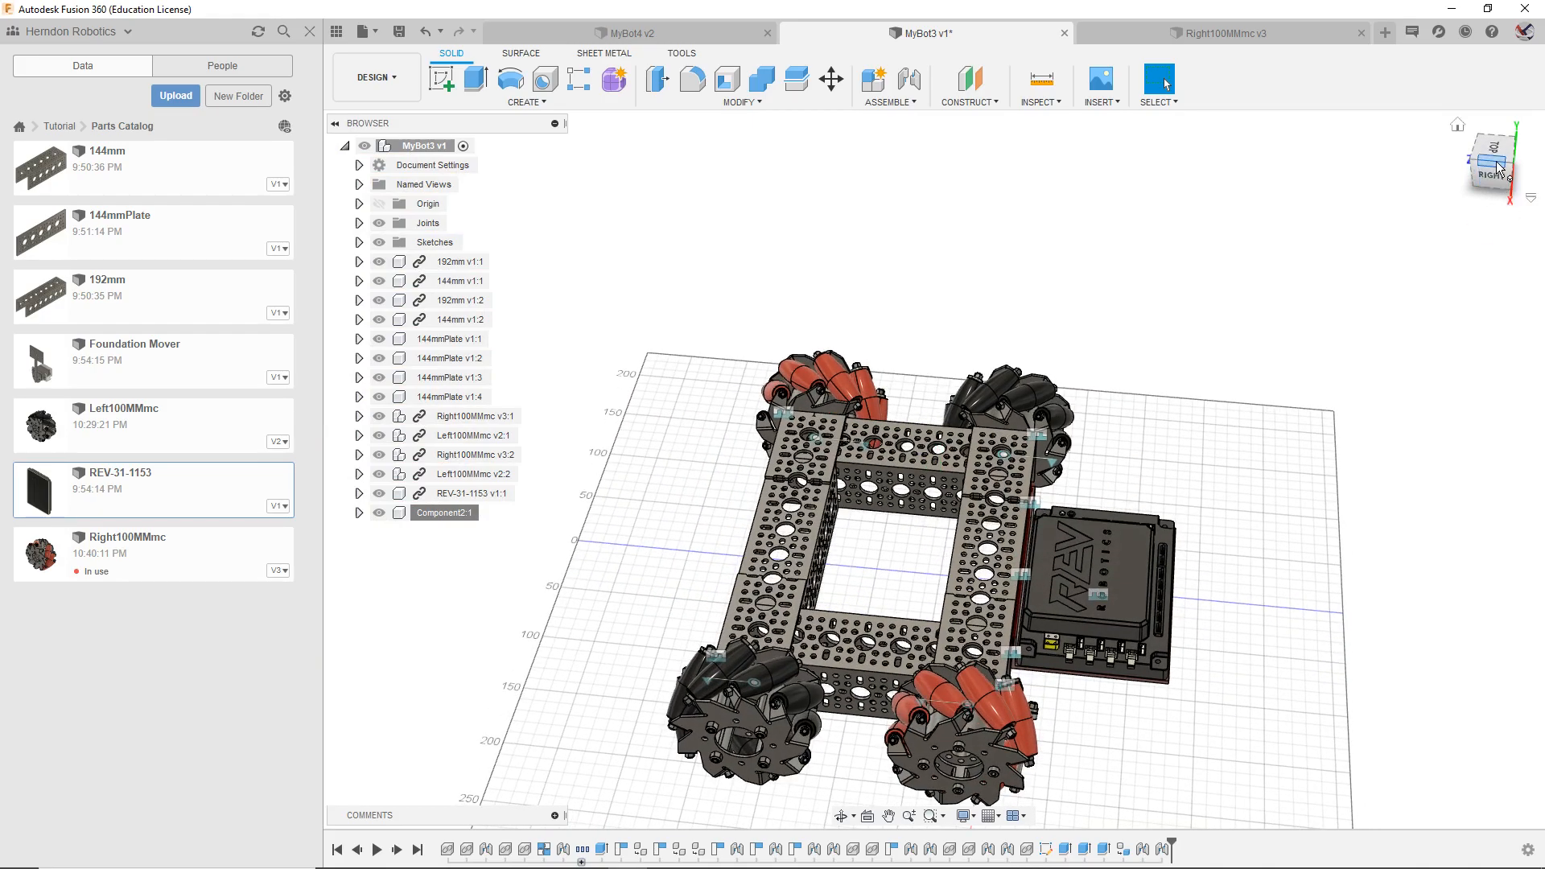
left_click(1496, 163)
left_click_drag(1498, 170, 1496, 135)
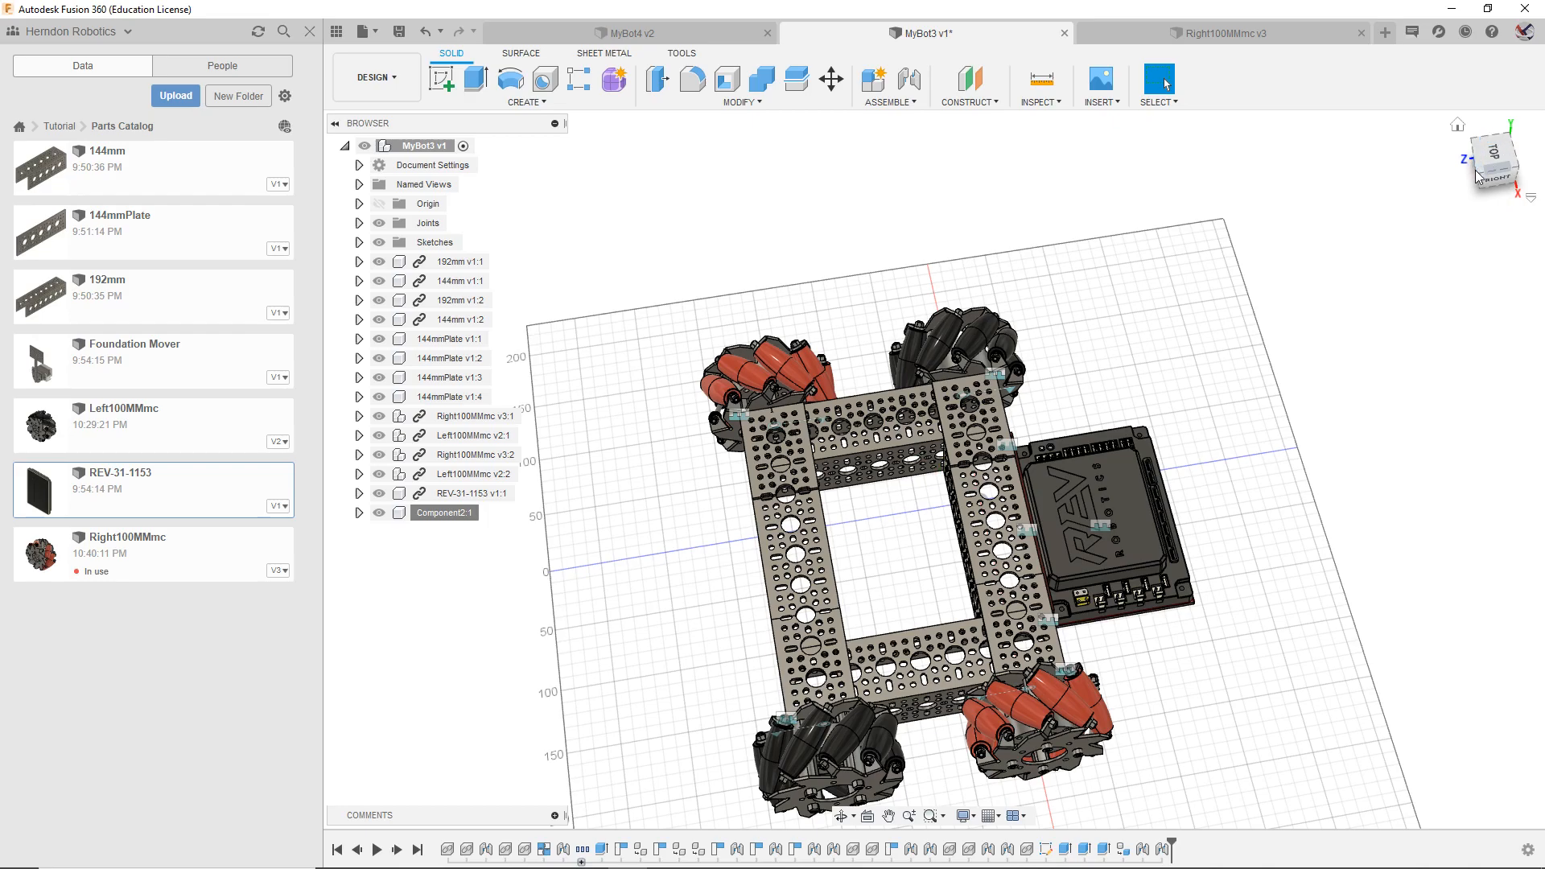
left_click(1498, 167)
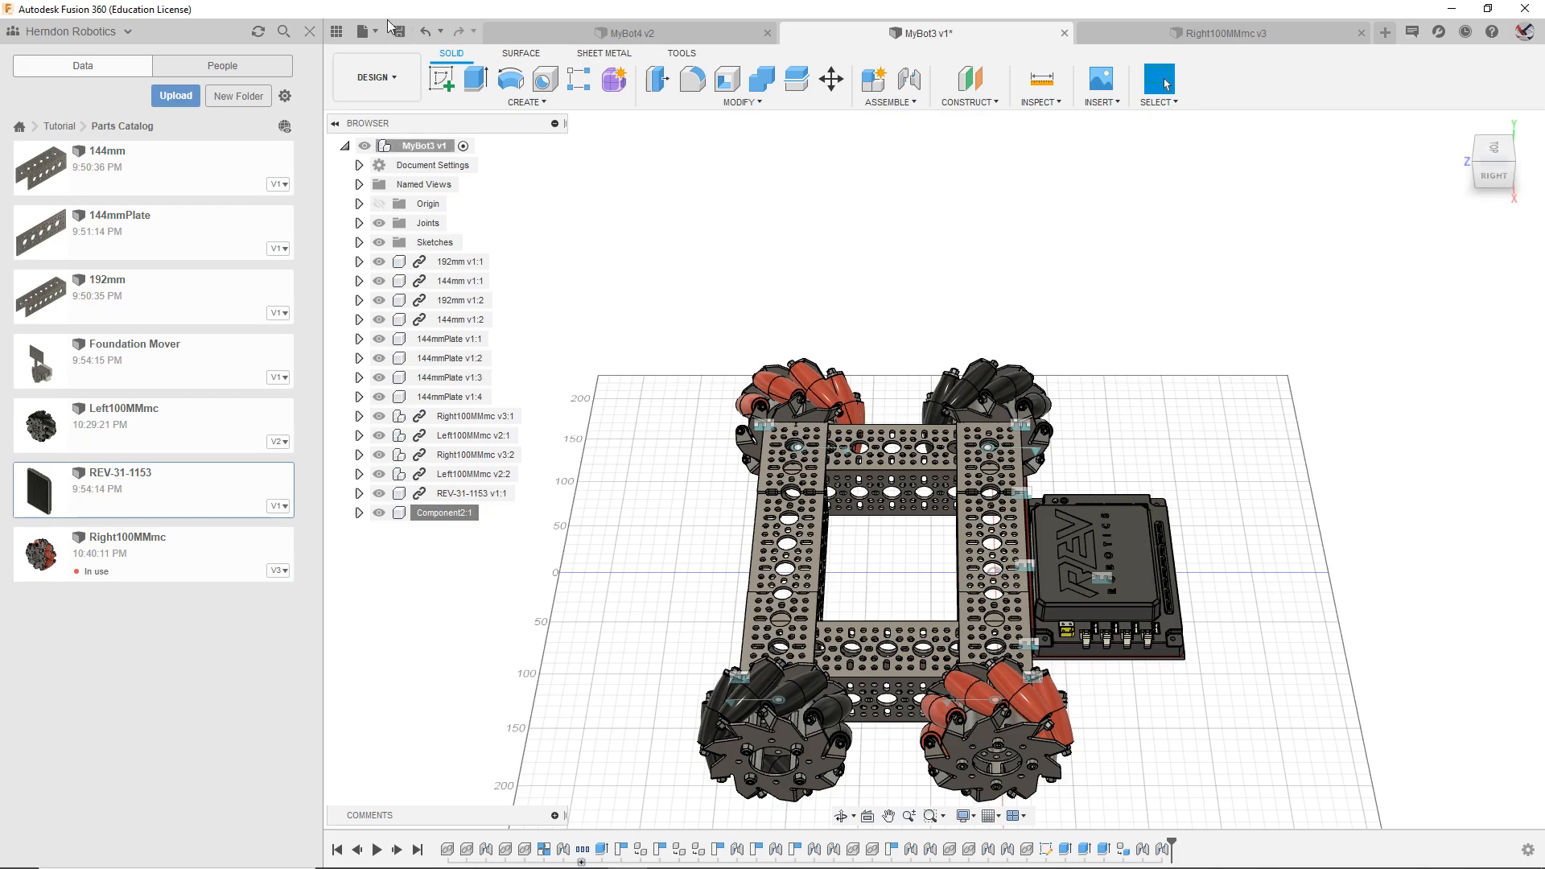
Step: Open the "FTC bot again" project folder inside Student's Work and save MyBot3 as a new version
left_click(57, 127)
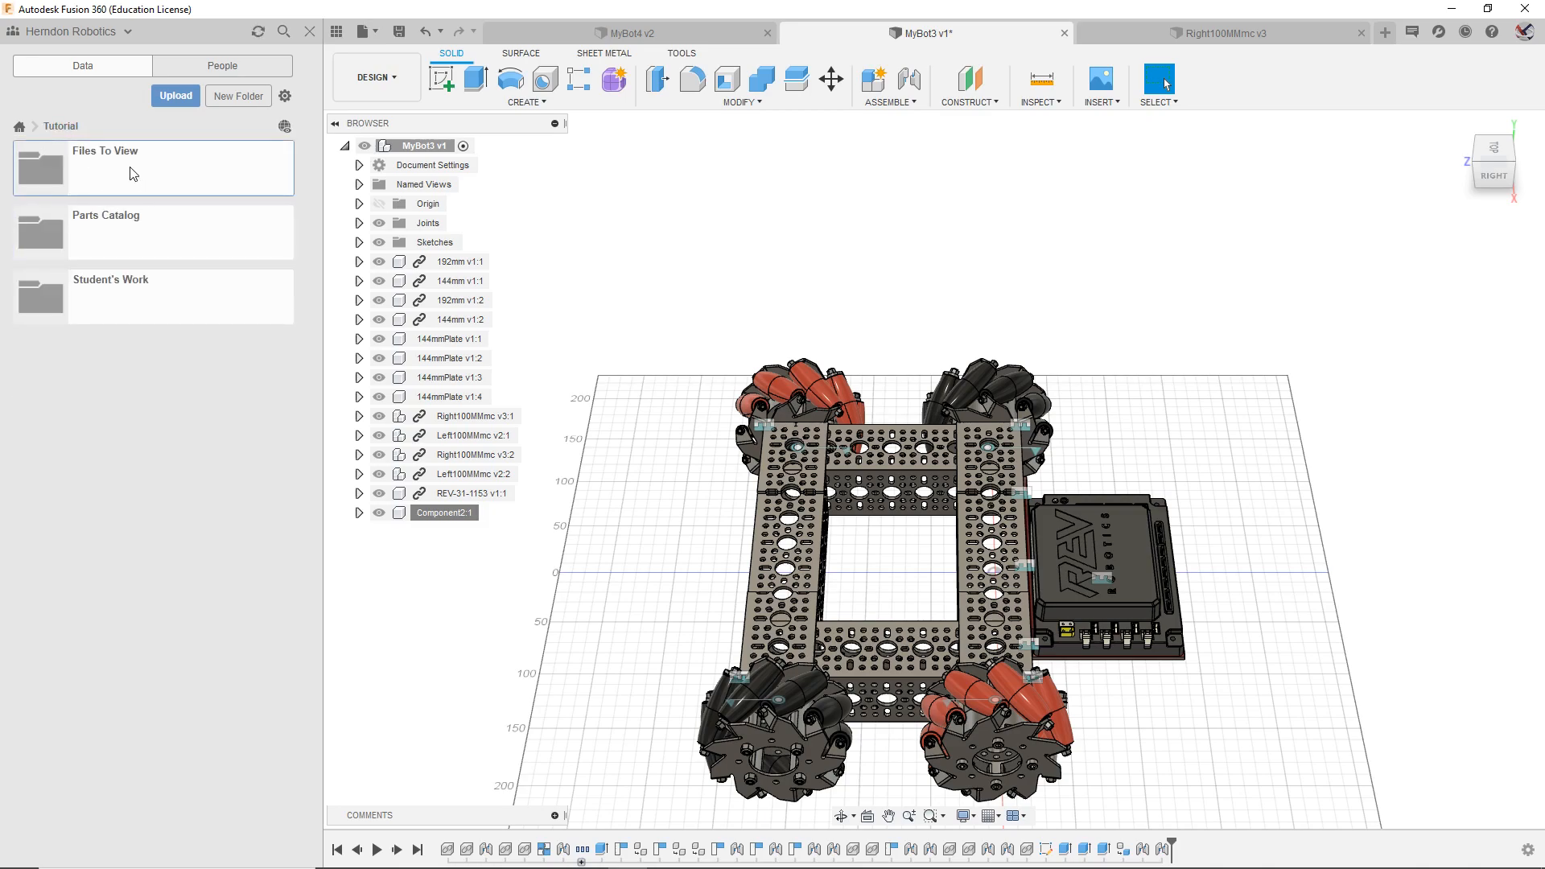
left_click(133, 299)
left_click(137, 193)
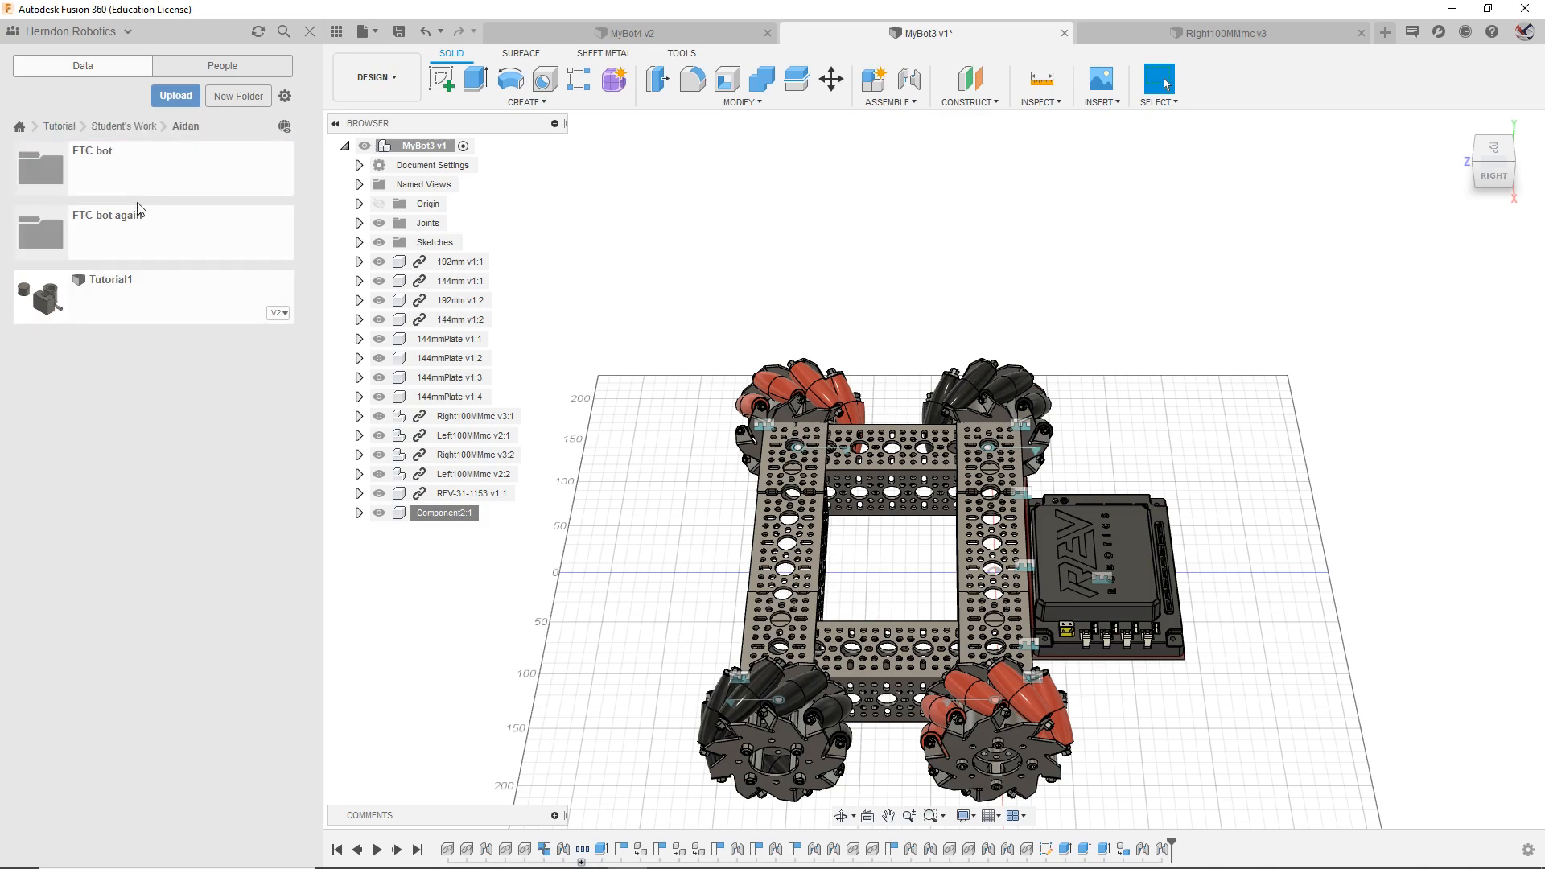
left_click(141, 236)
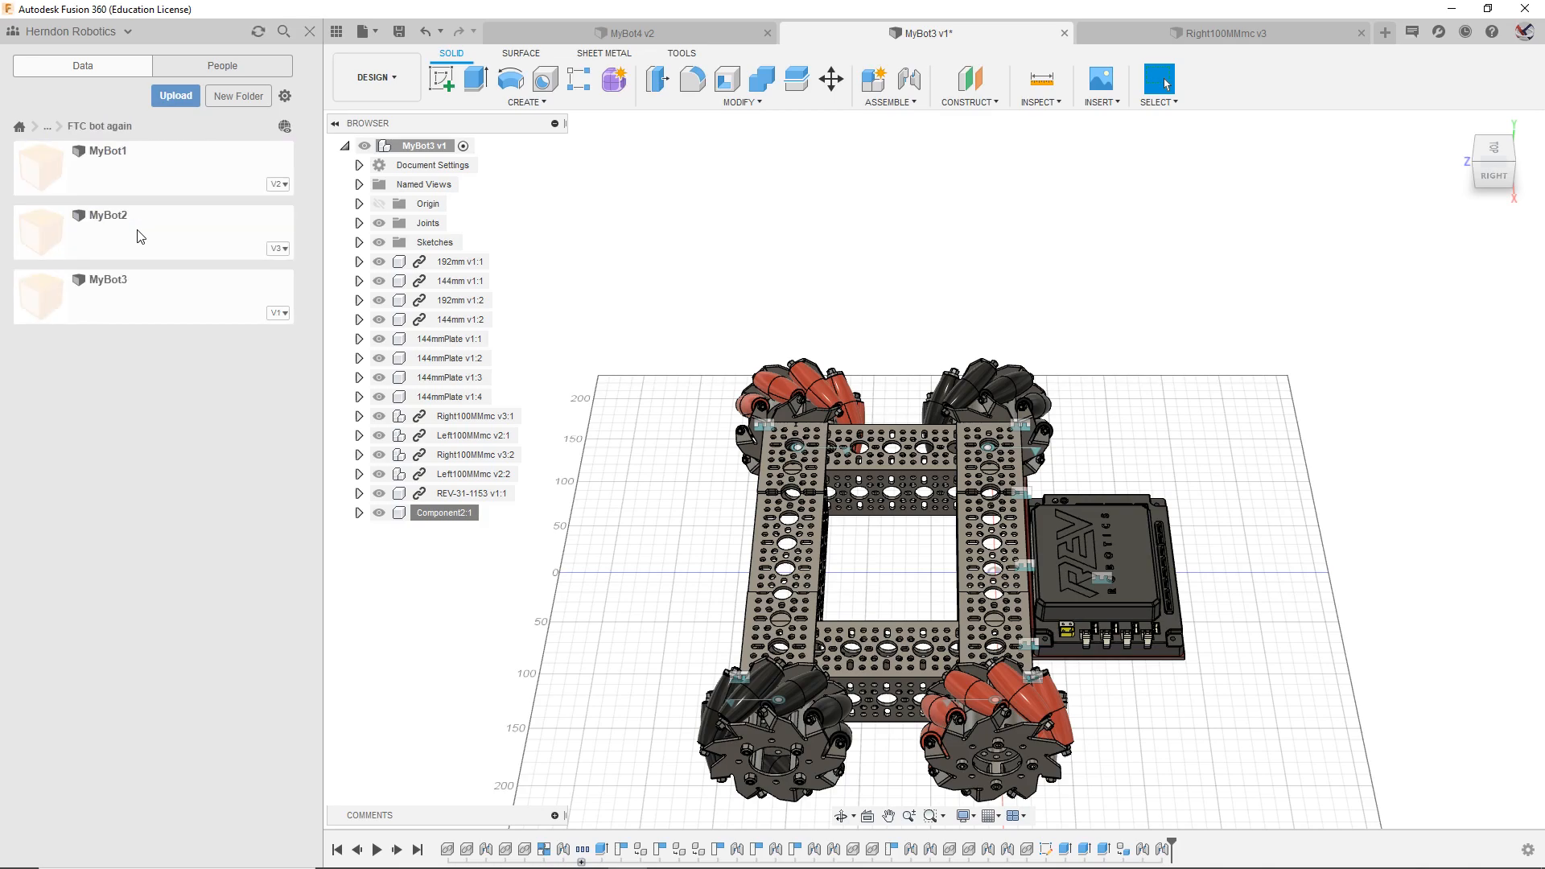
left_click(398, 30)
left_click(761, 473)
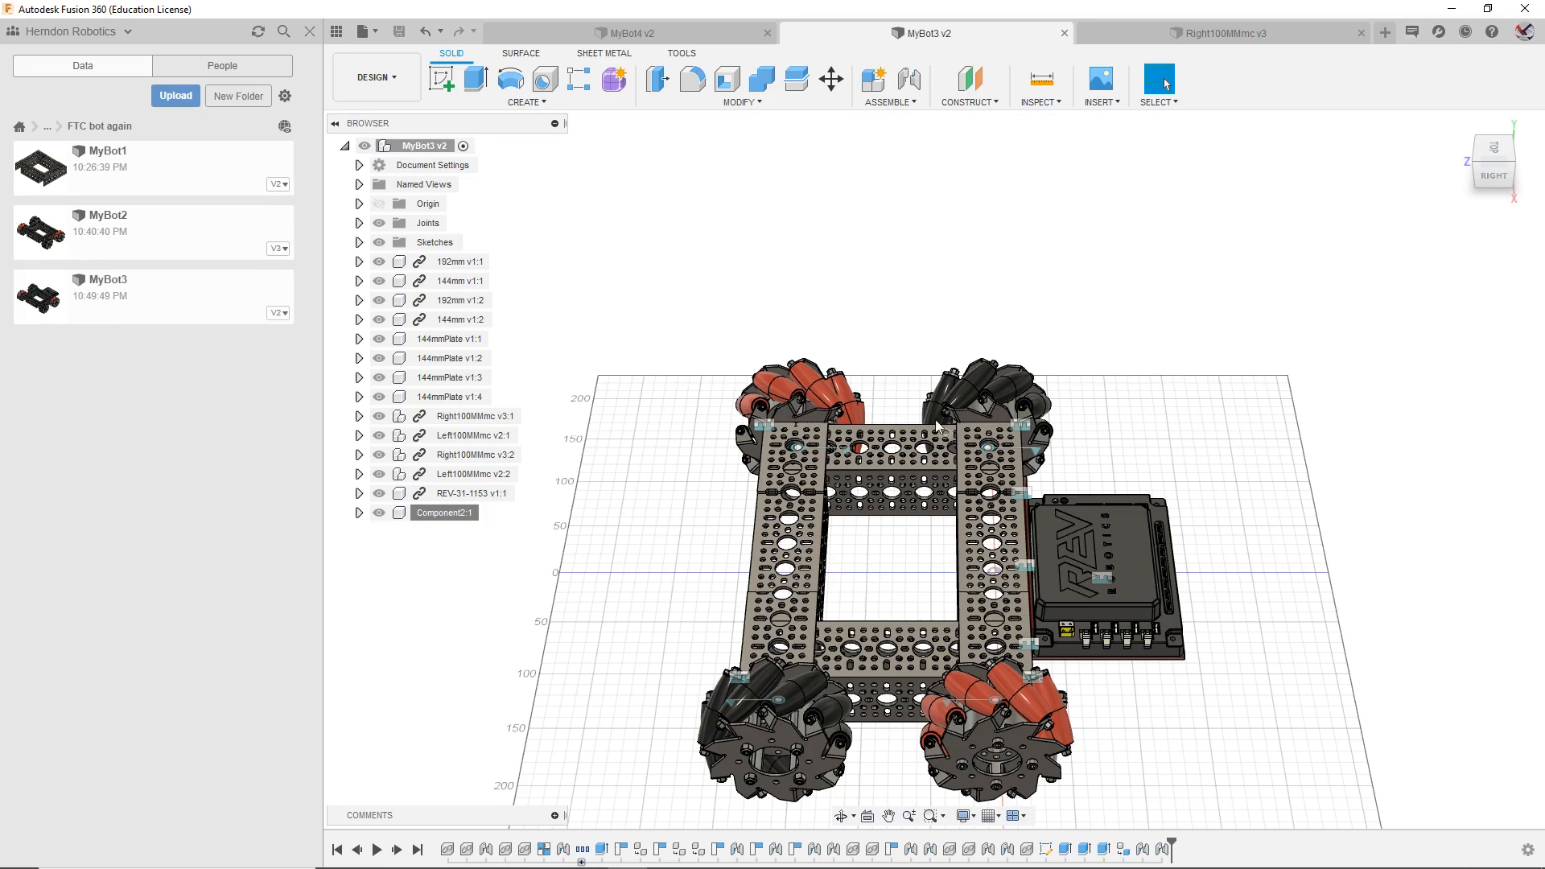
Step: Examine the foundation mover and REV hub placement in the finished MyBot4 design, and return to MyBot3
left_click(664, 31)
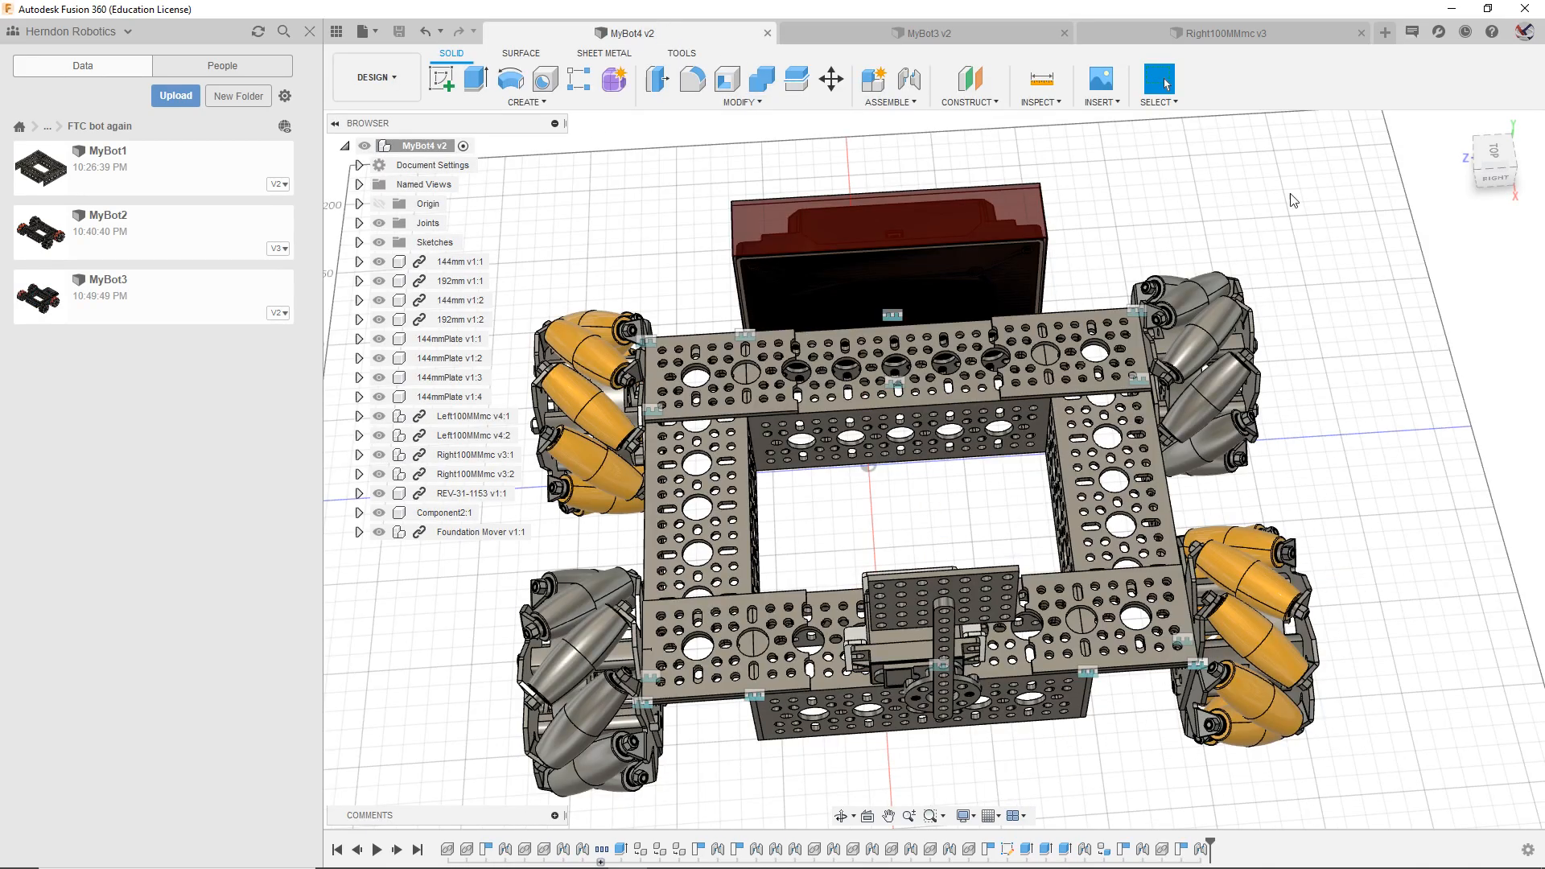
left_click_drag(1489, 157, 1387, 127)
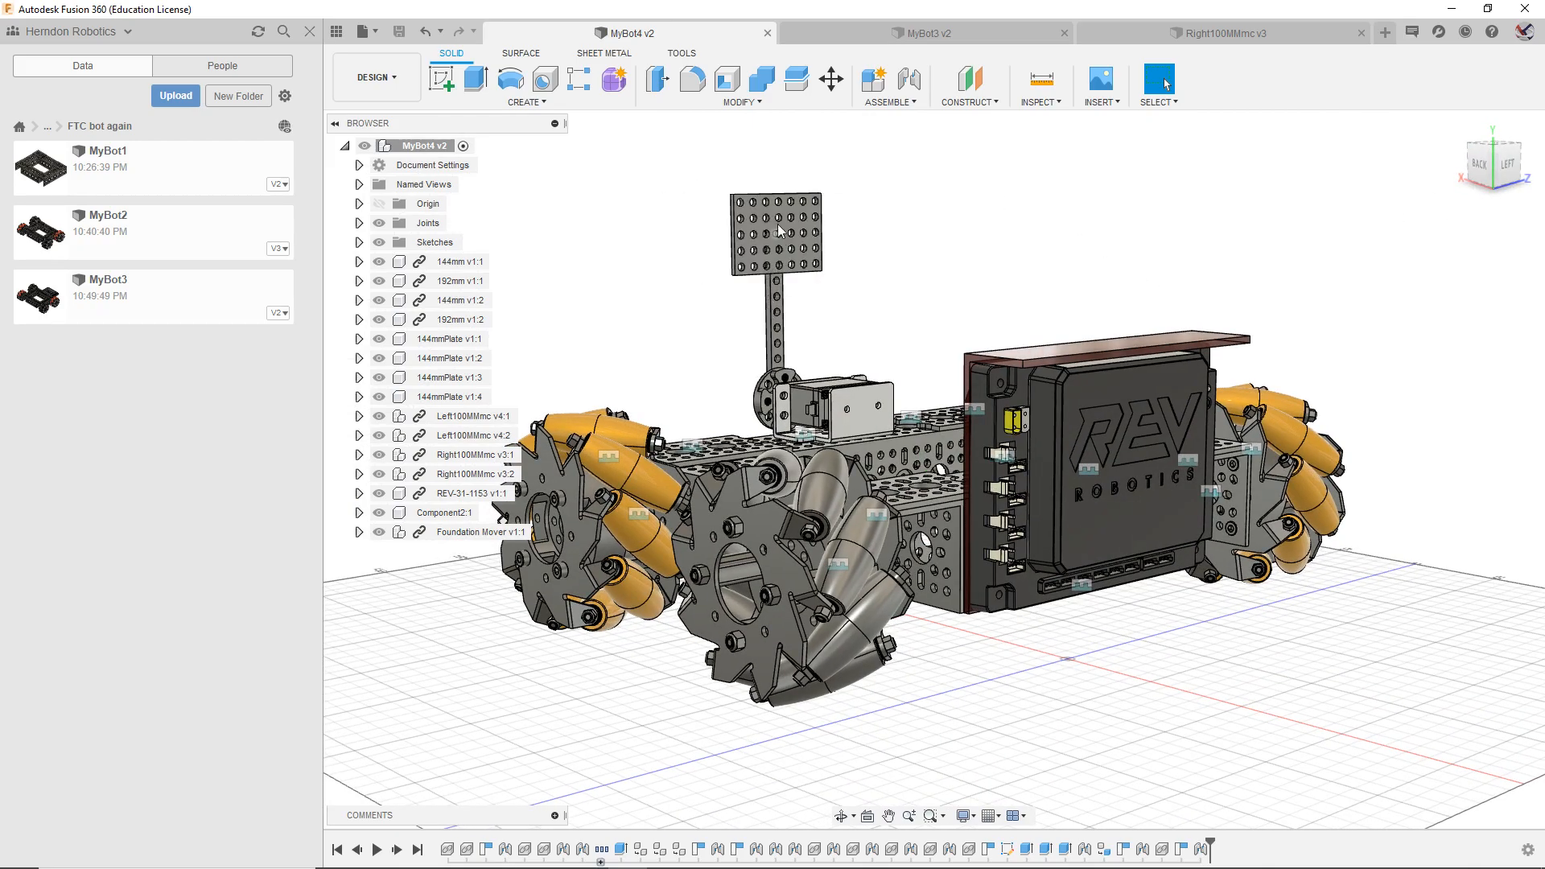
left_click(922, 34)
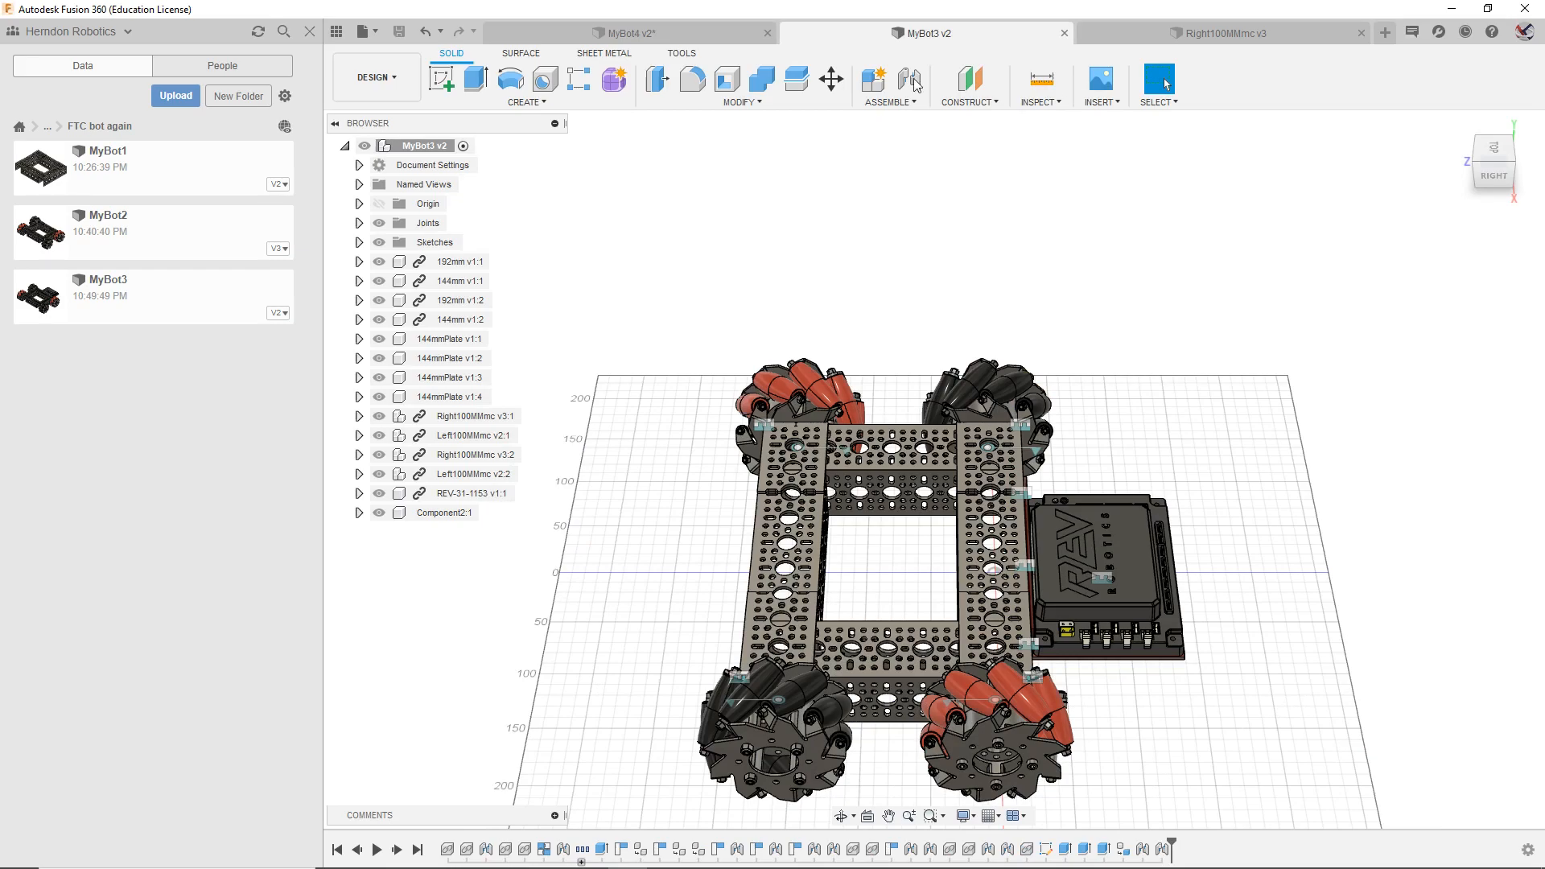
Step: Insert the Foundation Mover from the Tutorial project's Parts Catalog folder into the MyBot3 design
left_click(56, 127)
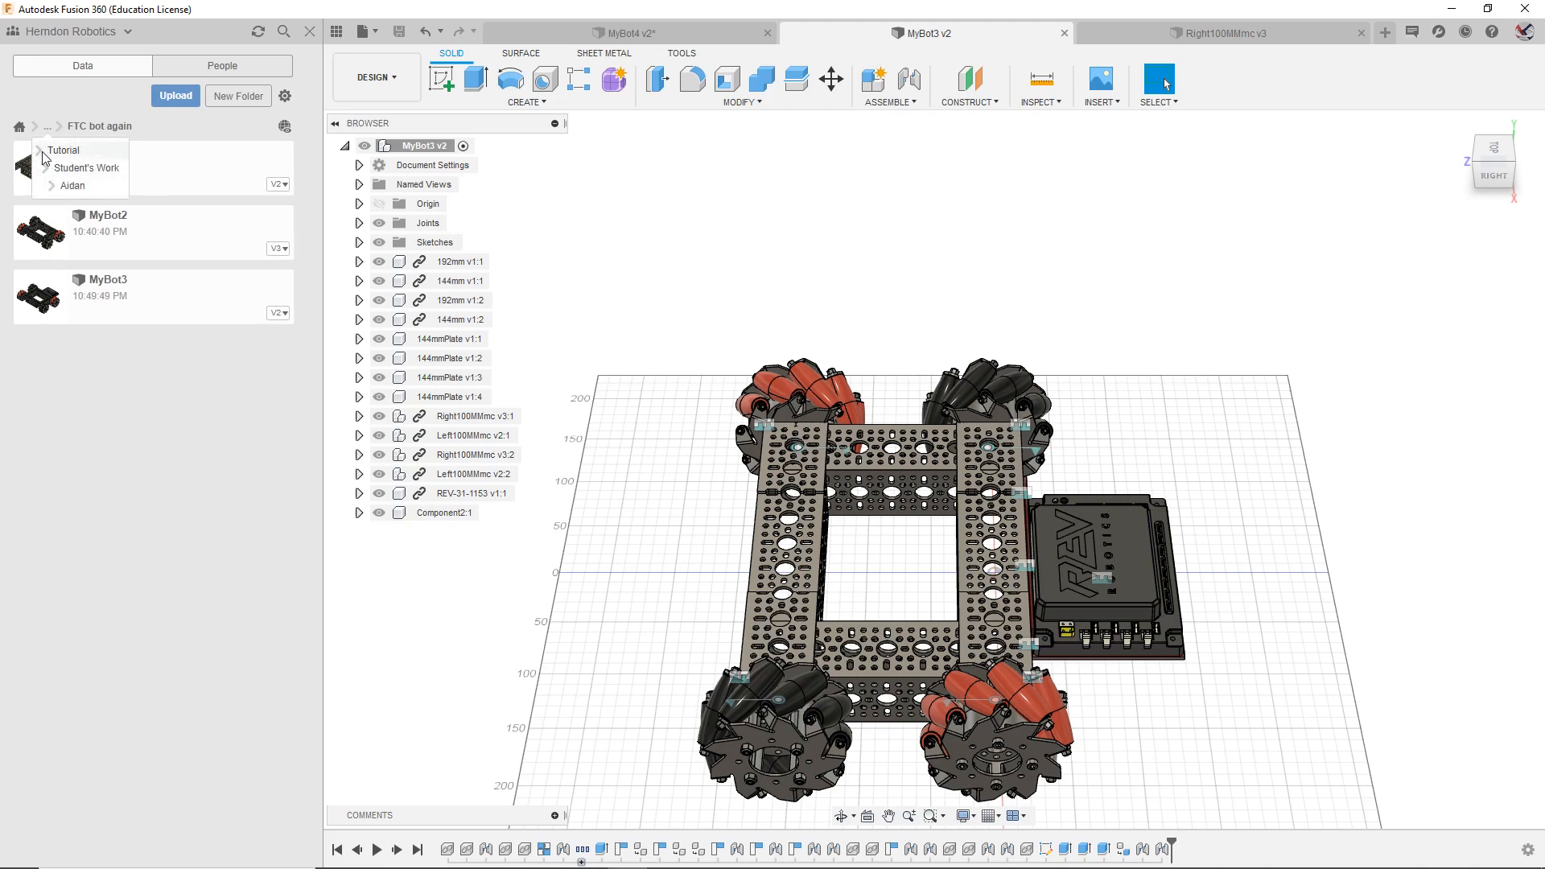
left_click(63, 150)
left_click(110, 238)
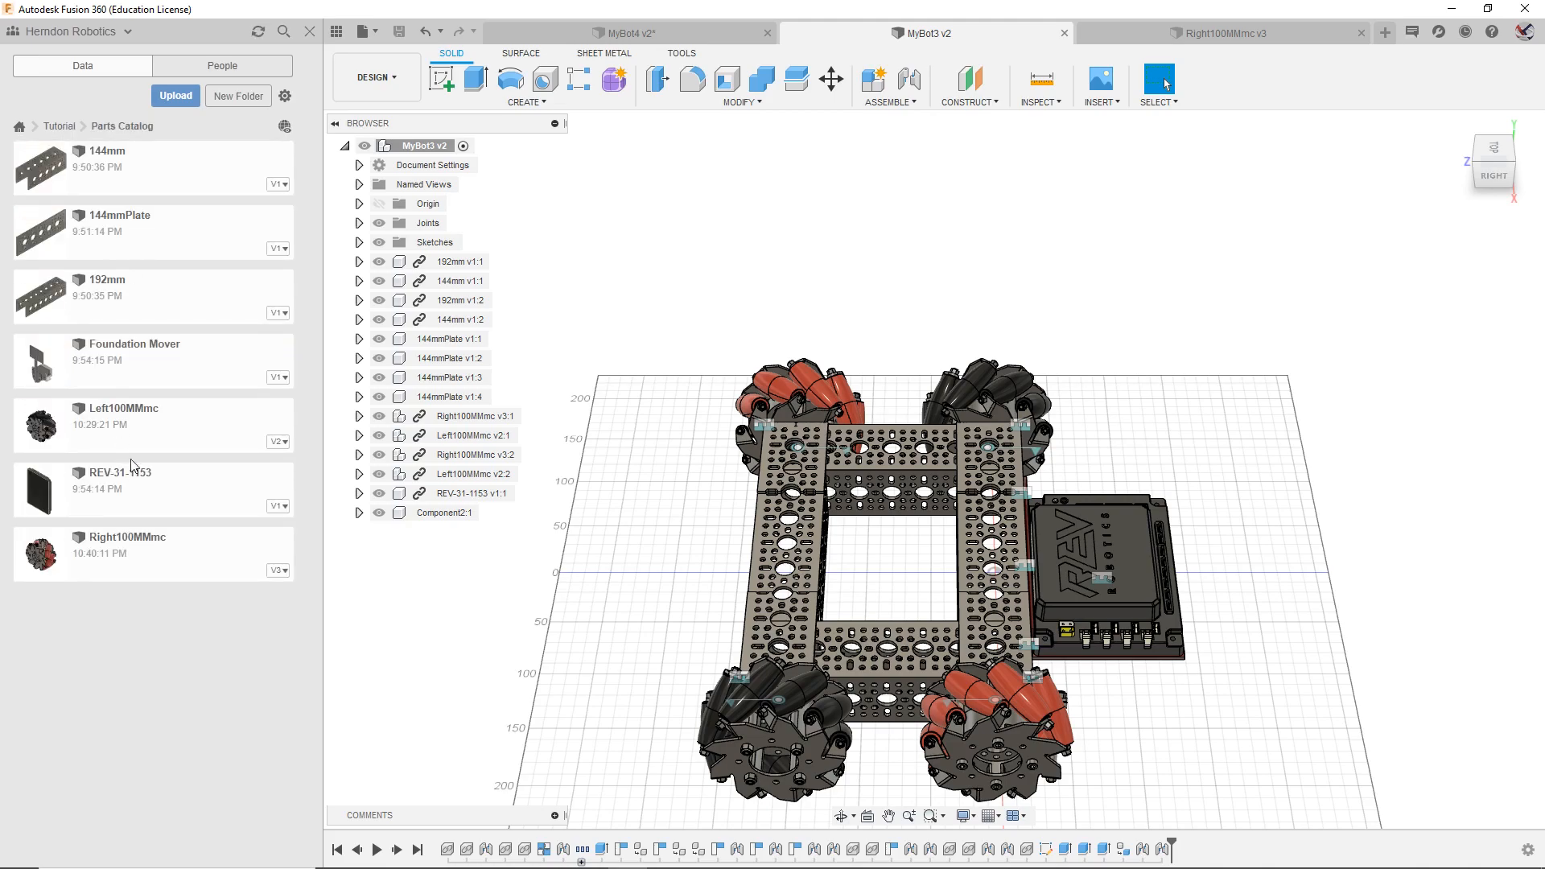
right_click(116, 338)
left_click(152, 373)
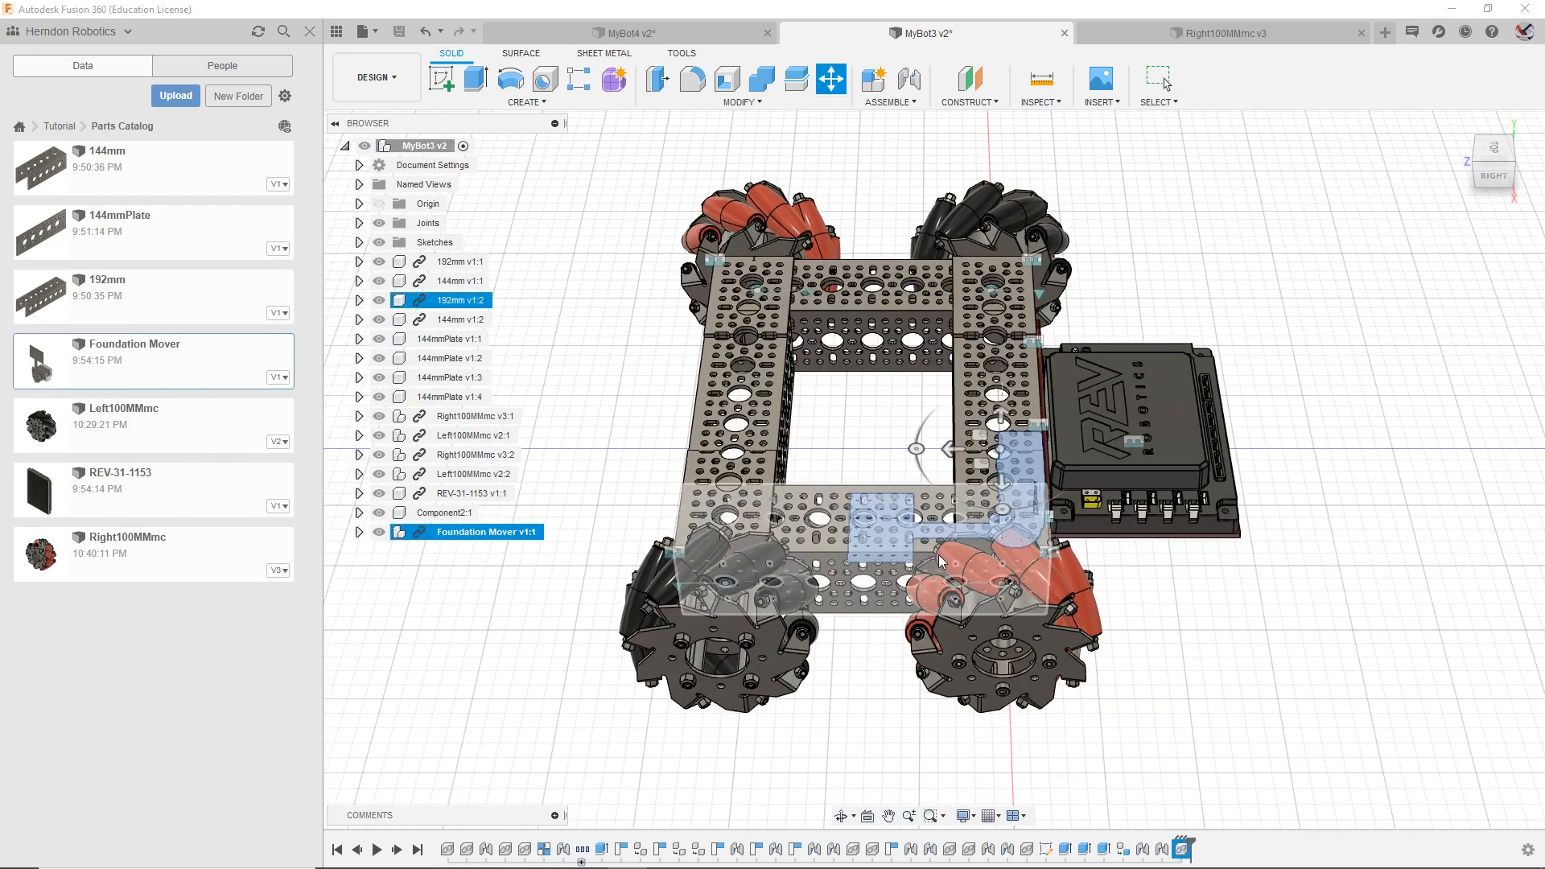
Step: Place the Foundation Mover clear of the chassis by moving it 380 mm along Z and rotating it -90° about X
left_click_drag(950, 455, 352, 446)
middle_click_drag(820, 705, 1138, 728)
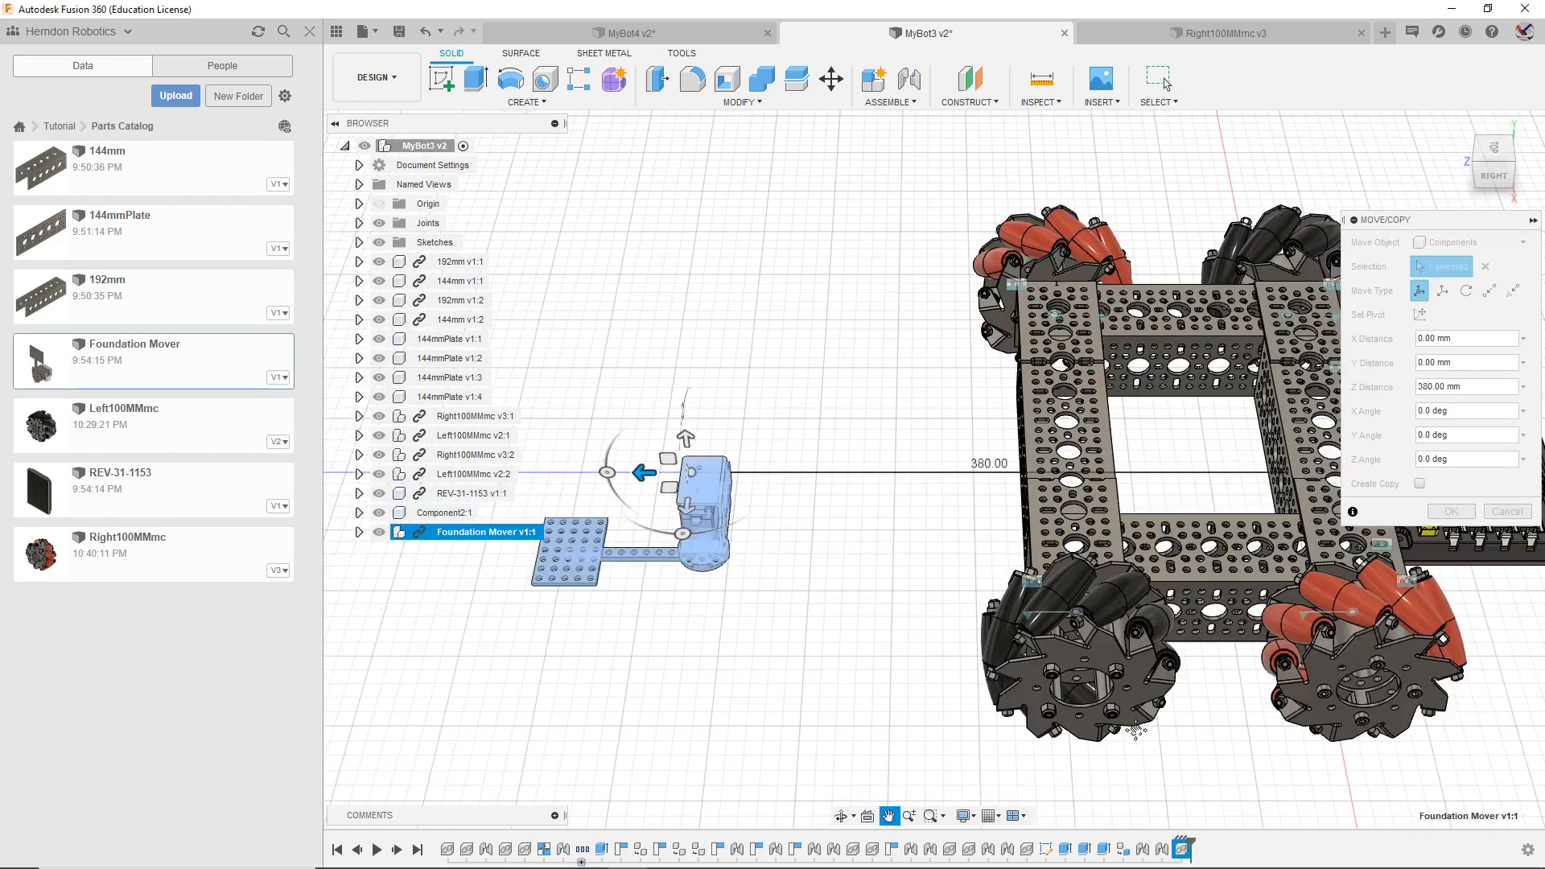
left_click_drag(608, 472, 686, 386)
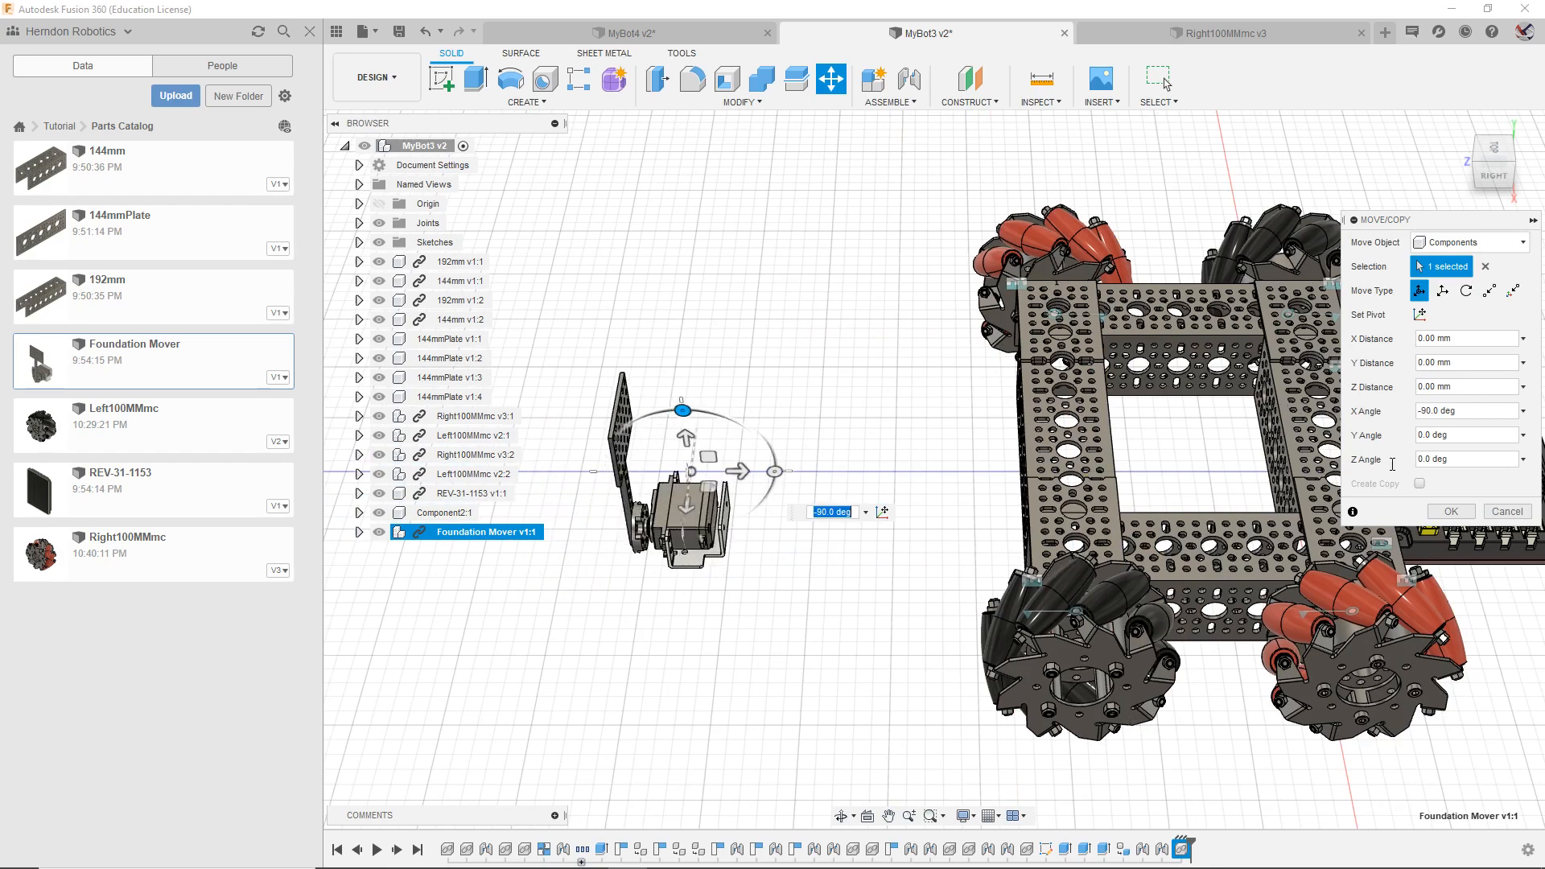
left_click(1451, 510)
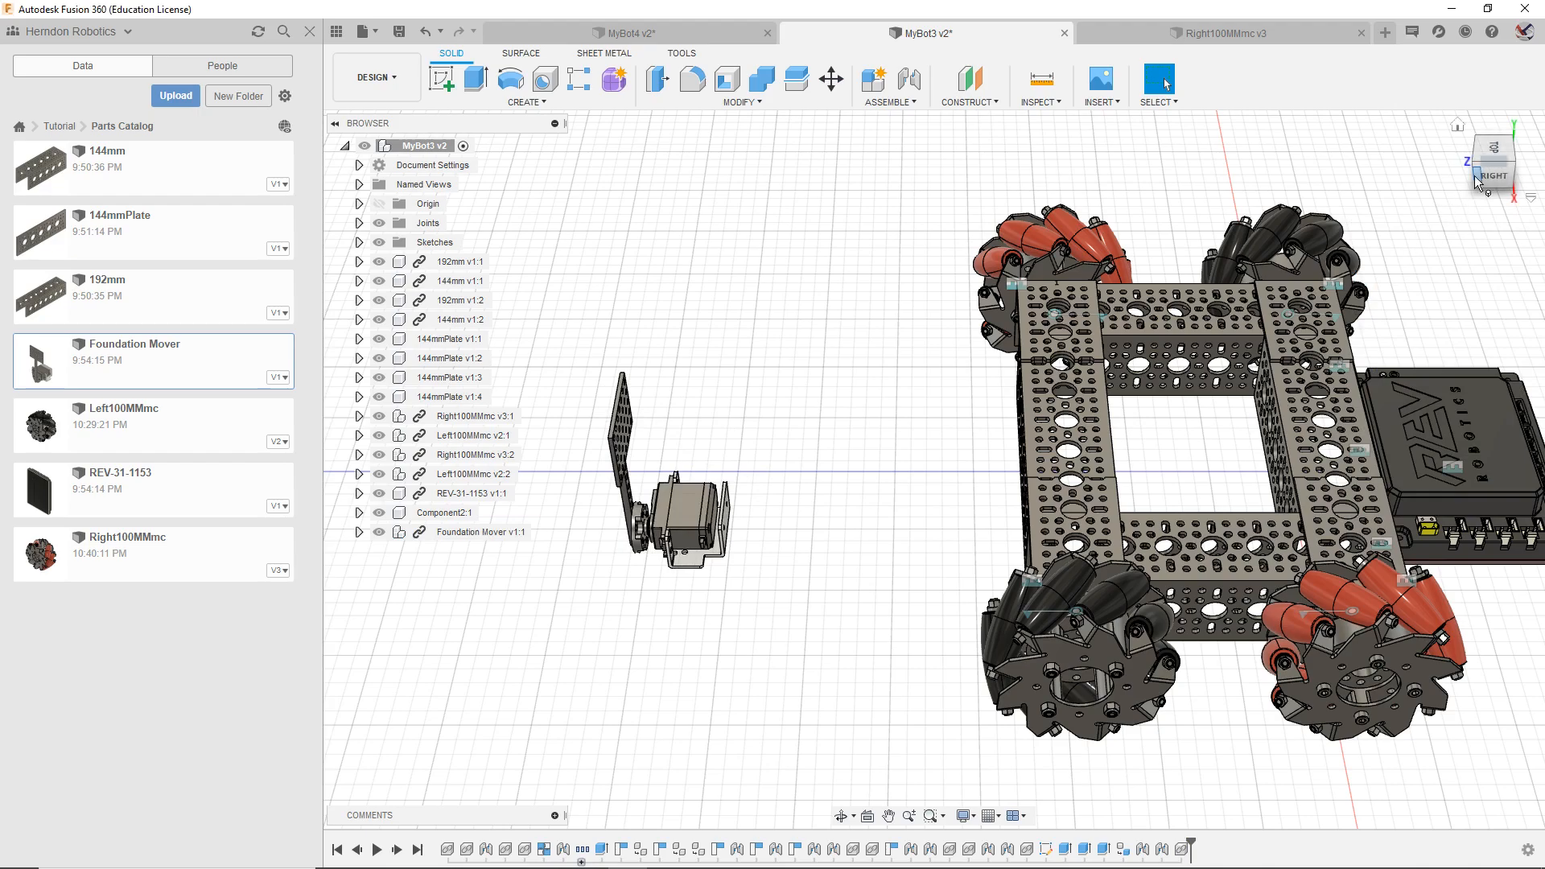
mouse_move(1483, 149)
left_mouse_down()
mouse_move(1515, 122)
mouse_move(1538, 129)
mouse_move(1484, 151)
left_mouse_up()
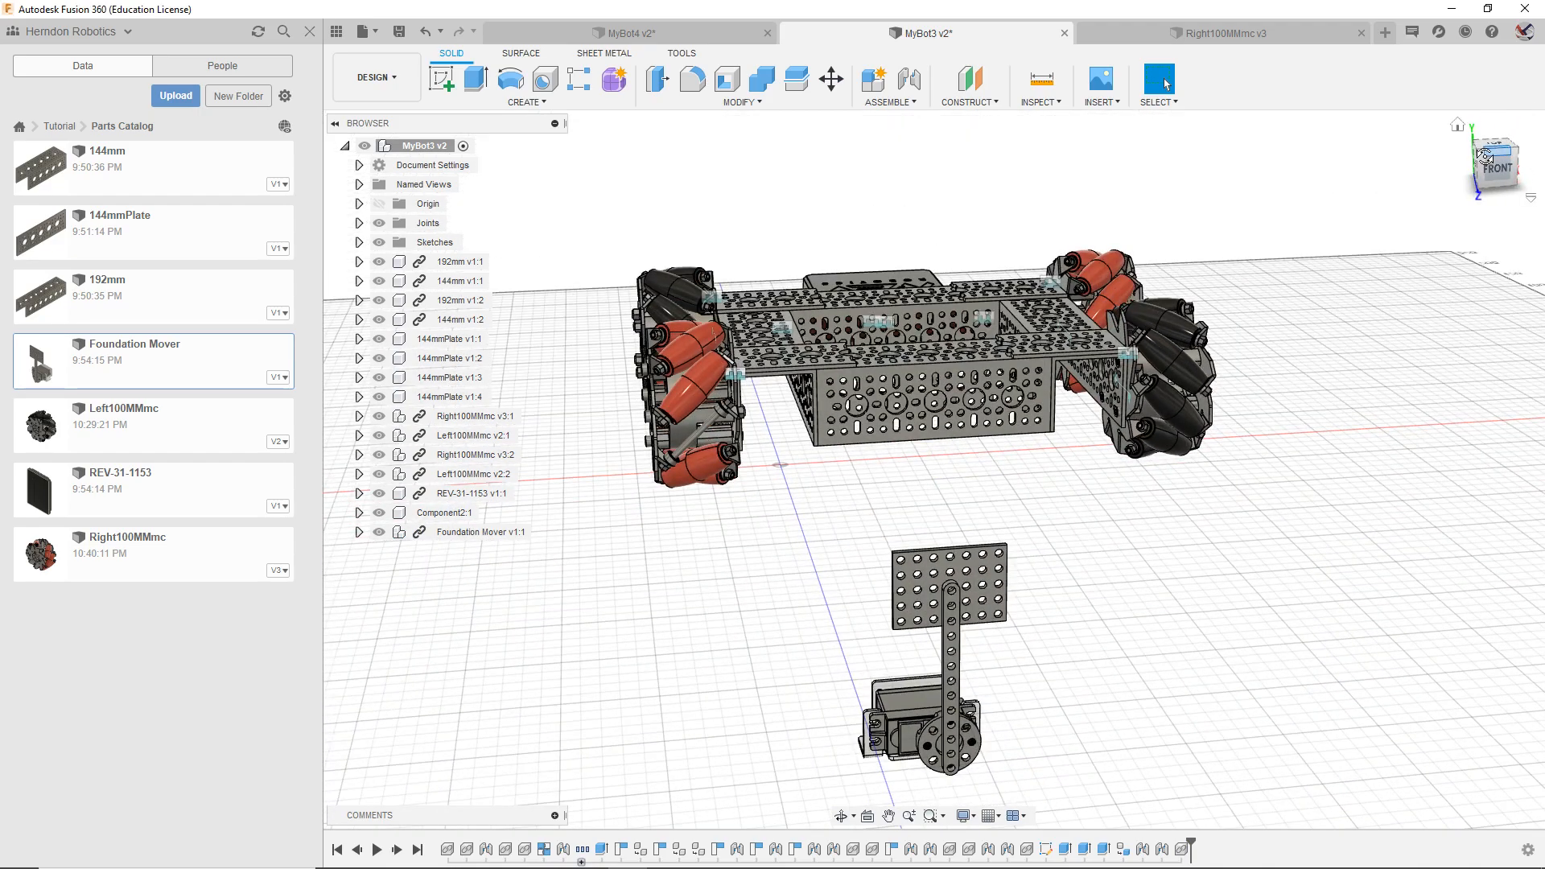
left_click(1483, 153)
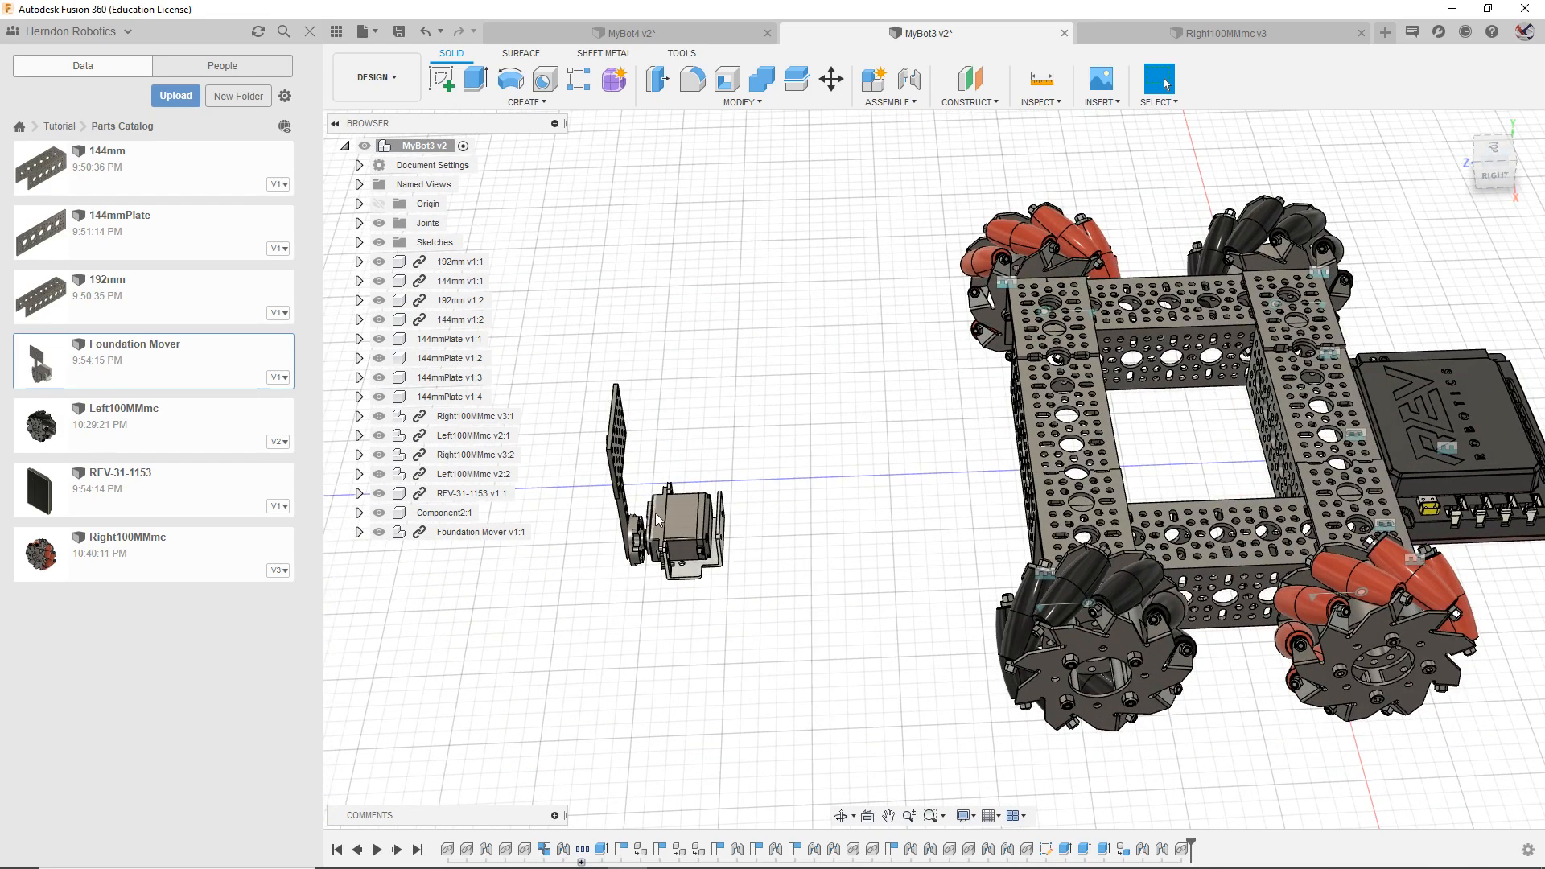
left_click_drag(1478, 164, 1530, 132)
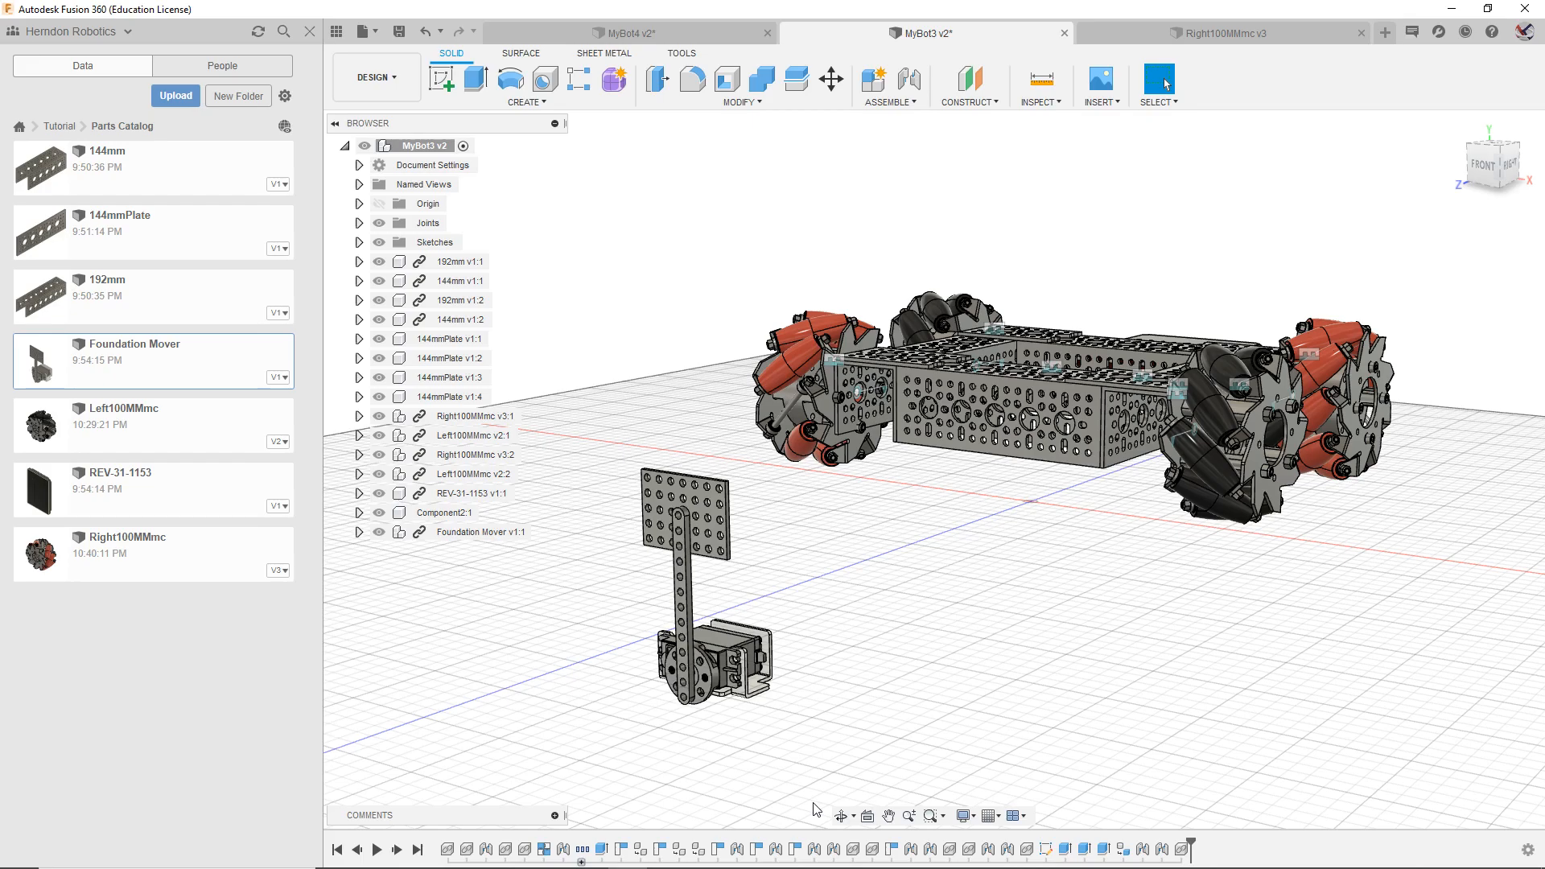
left_click_drag(1490, 161, 1436, 173)
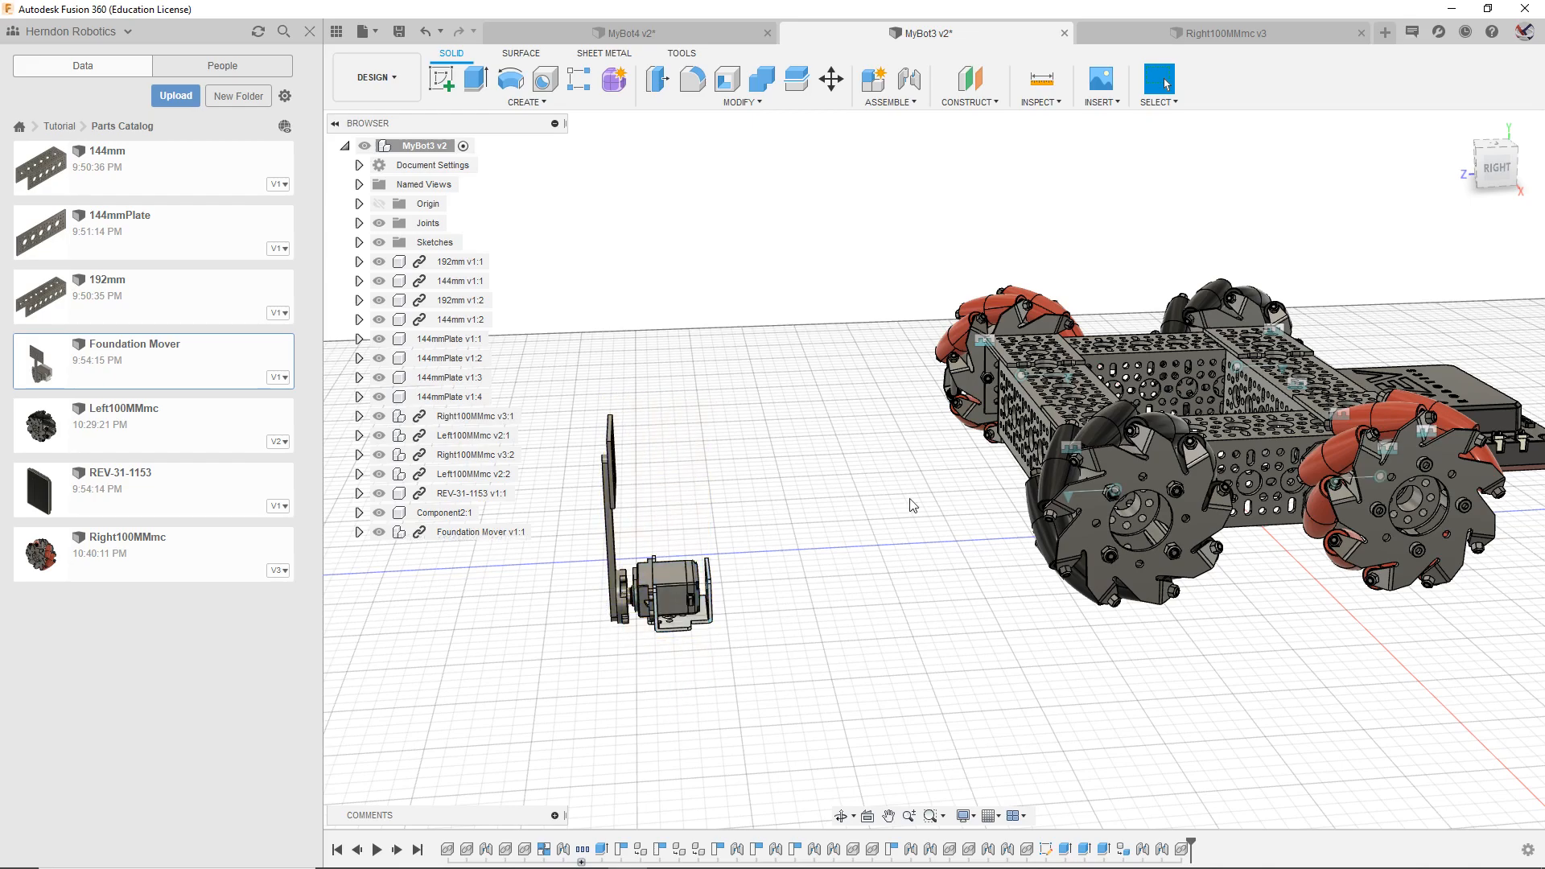
left_click_drag(1490, 177, 1529, 196)
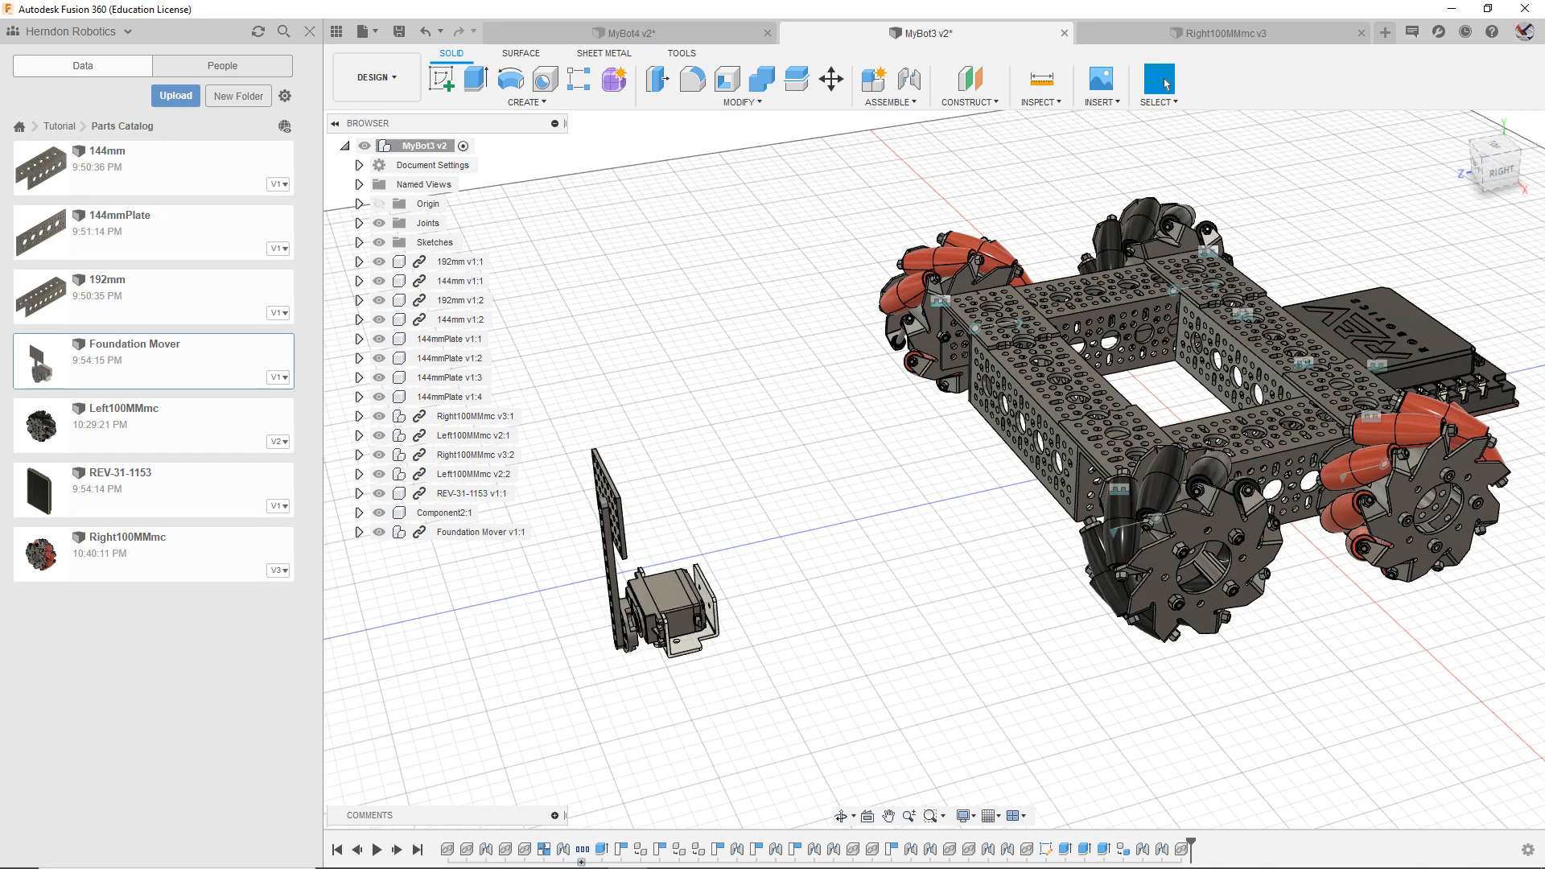
middle_click_drag(835, 453, 887, 401)
mouse_move(1498, 169)
left_mouse_down()
mouse_move(1339, 200)
mouse_move(1259, 119)
mouse_move(1417, 176)
left_mouse_up()
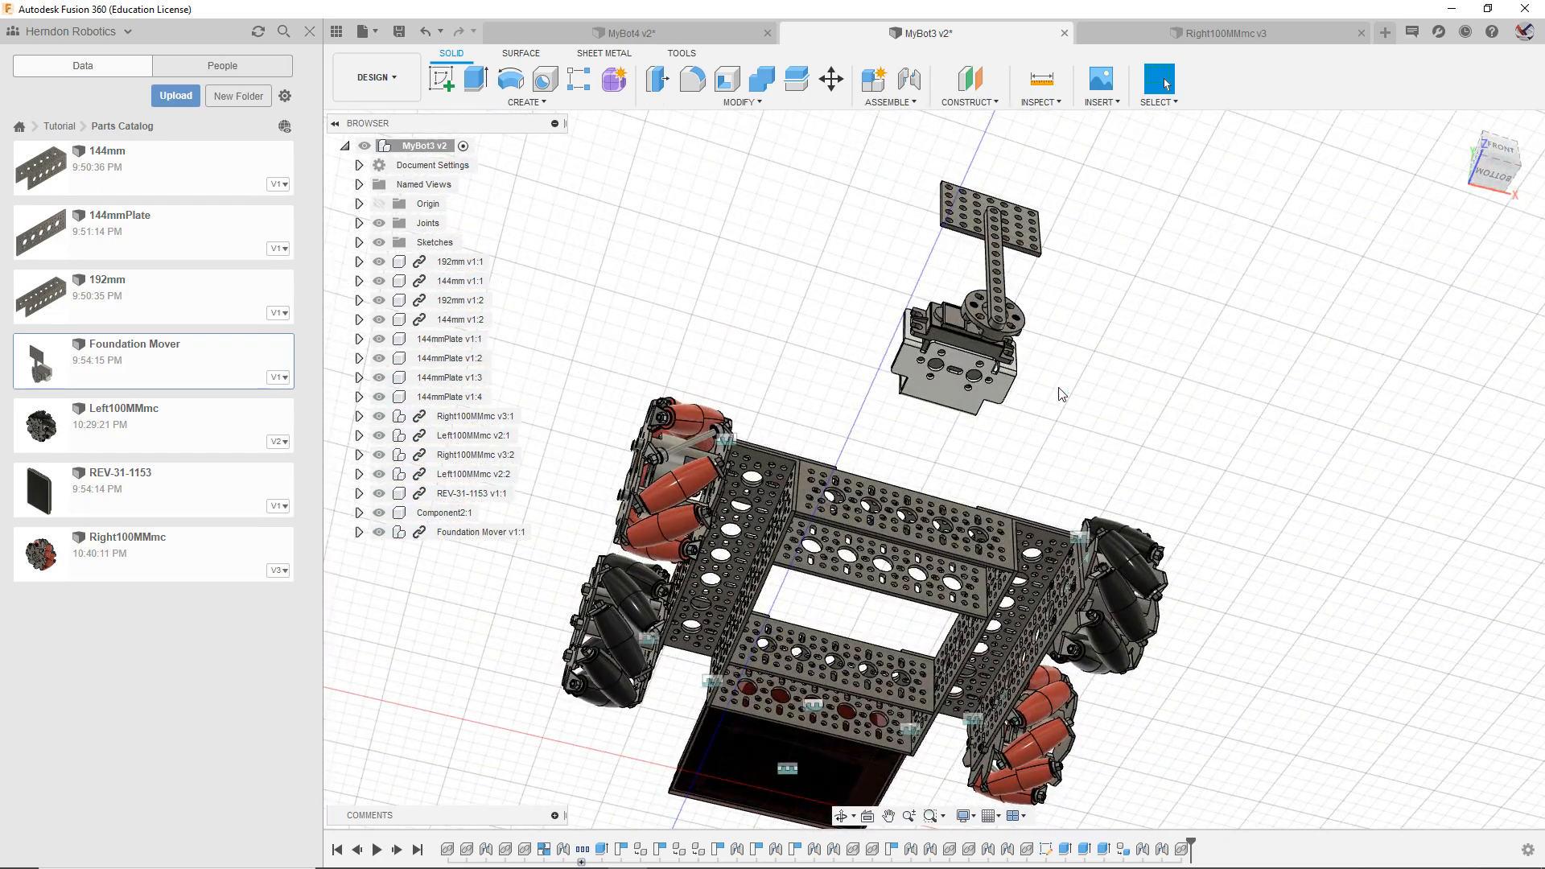
scroll(1059, 391, "up", 3)
left_click(909, 78)
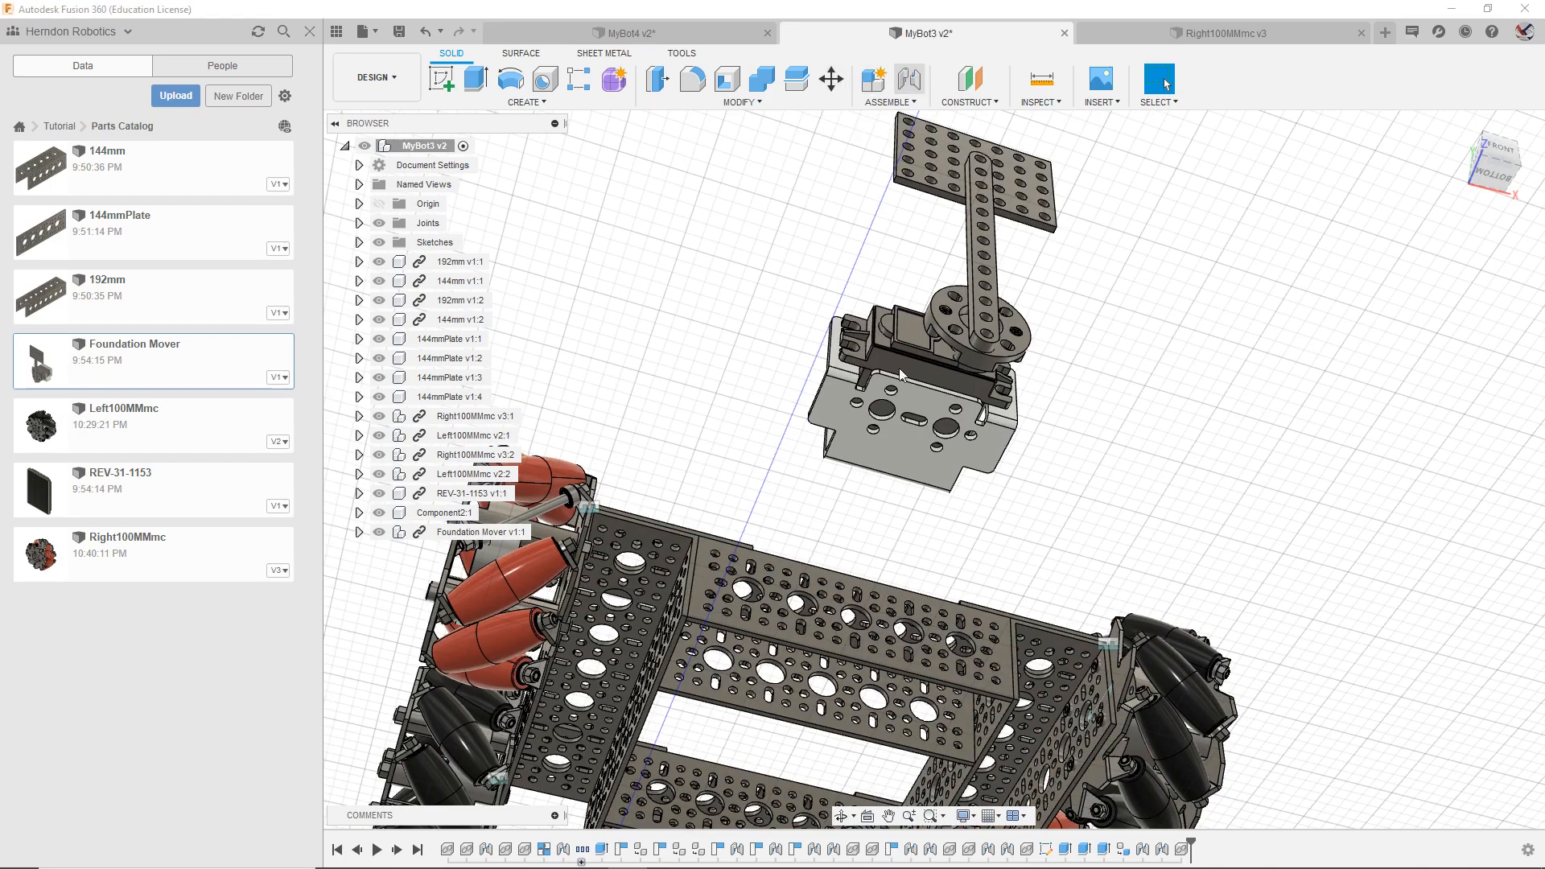
scroll(913, 454, "up", 4)
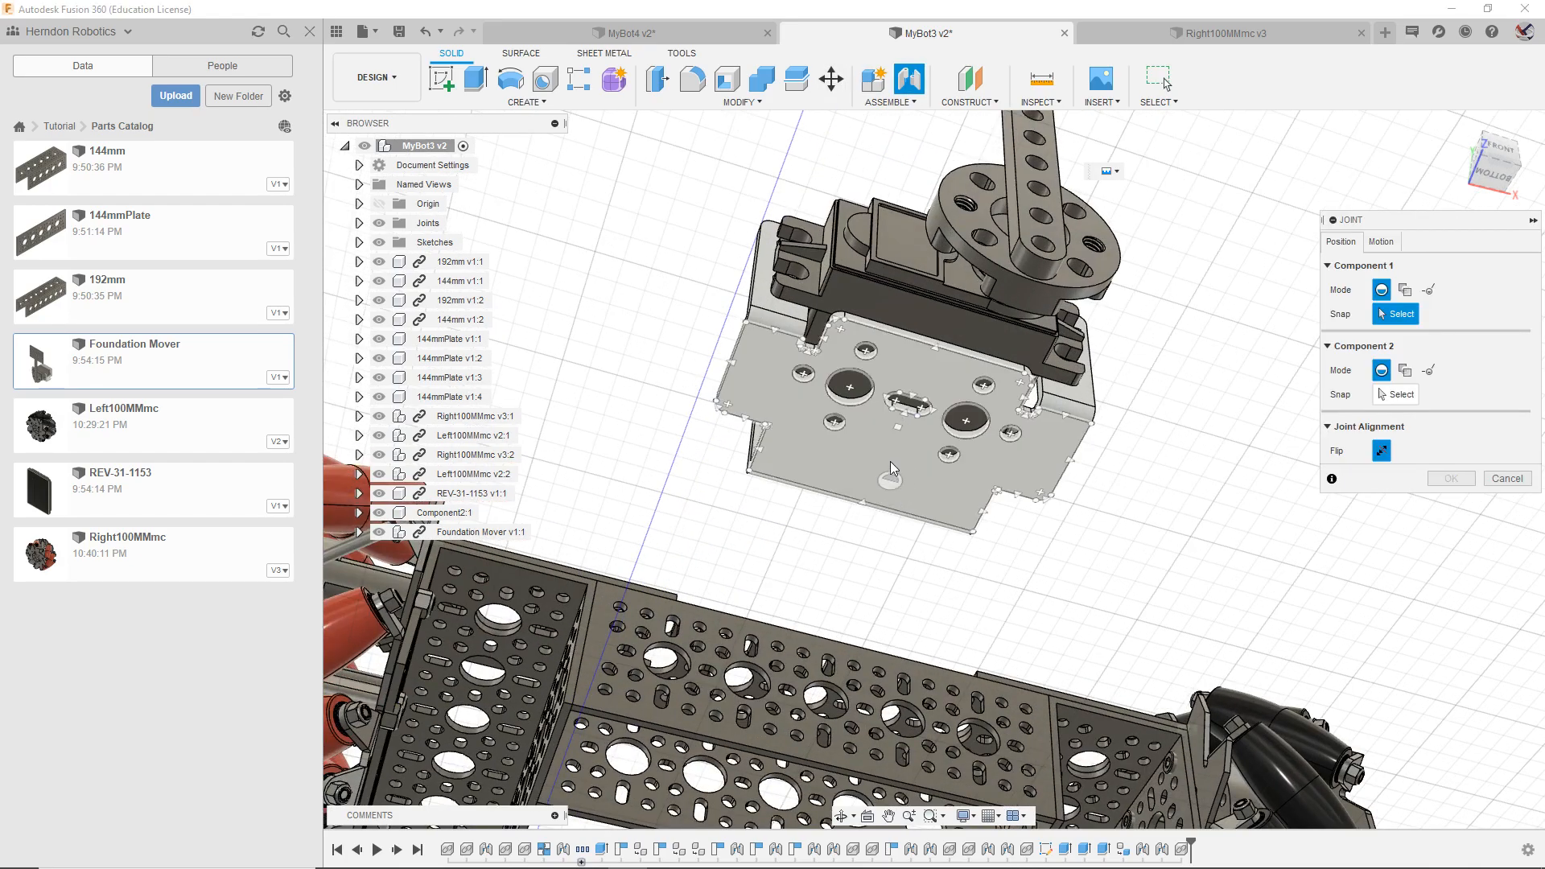
left_click(897, 438)
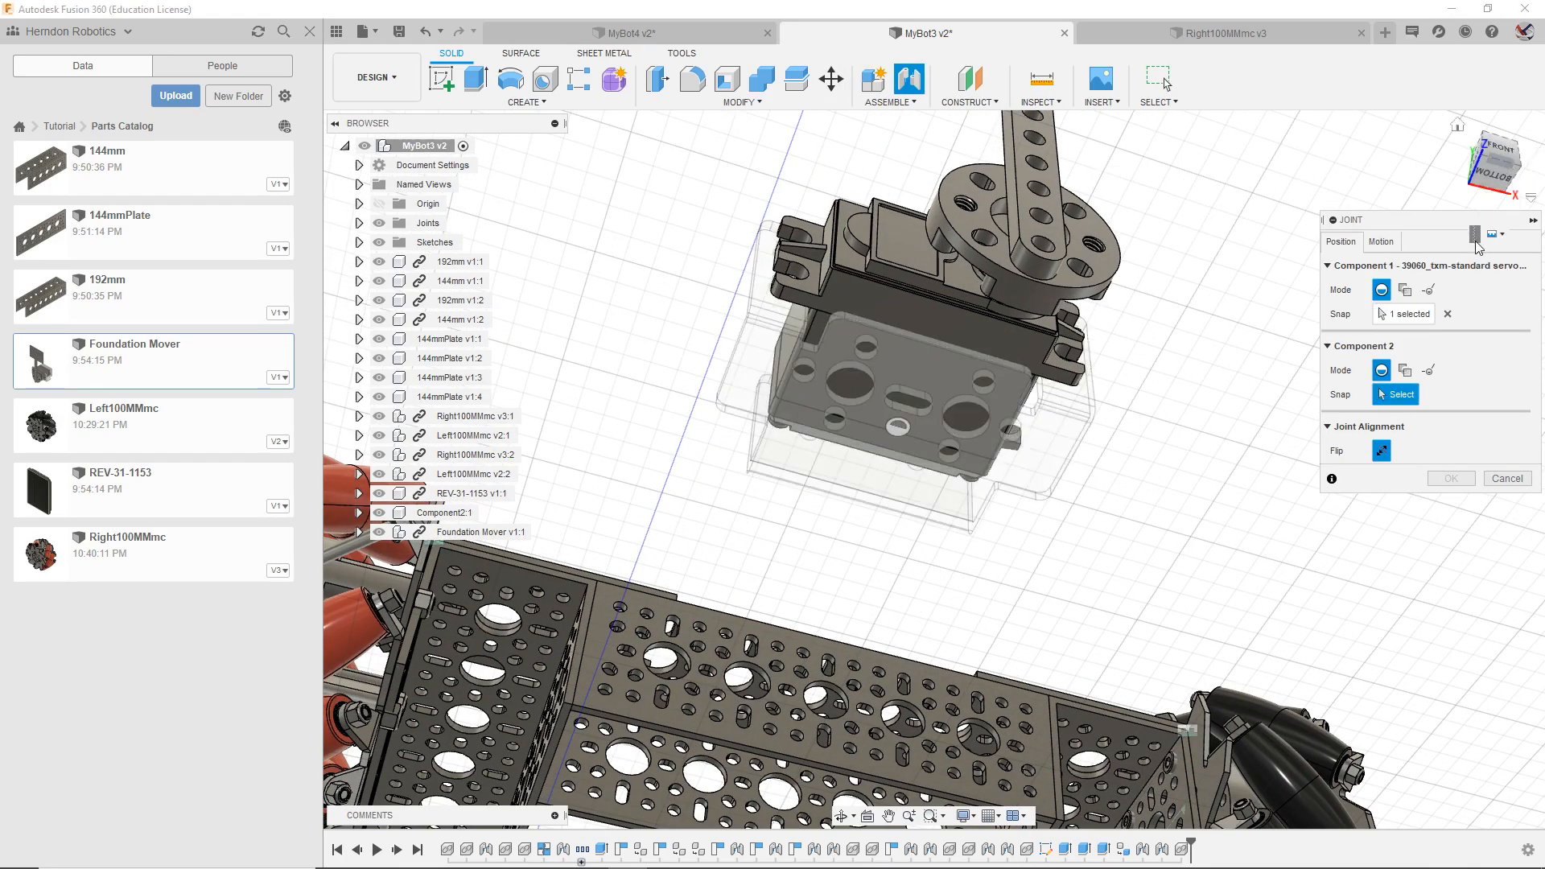
left_click_drag(1493, 167, 1304, 61)
middle_click_drag(958, 277, 869, 108)
scroll(1094, 288, "up", 3)
scroll(1094, 289, "down", 3)
left_click_drag(1496, 166, 1492, 100)
middle_click_drag(1079, 338, 1010, 458)
scroll(966, 362, "up", 2)
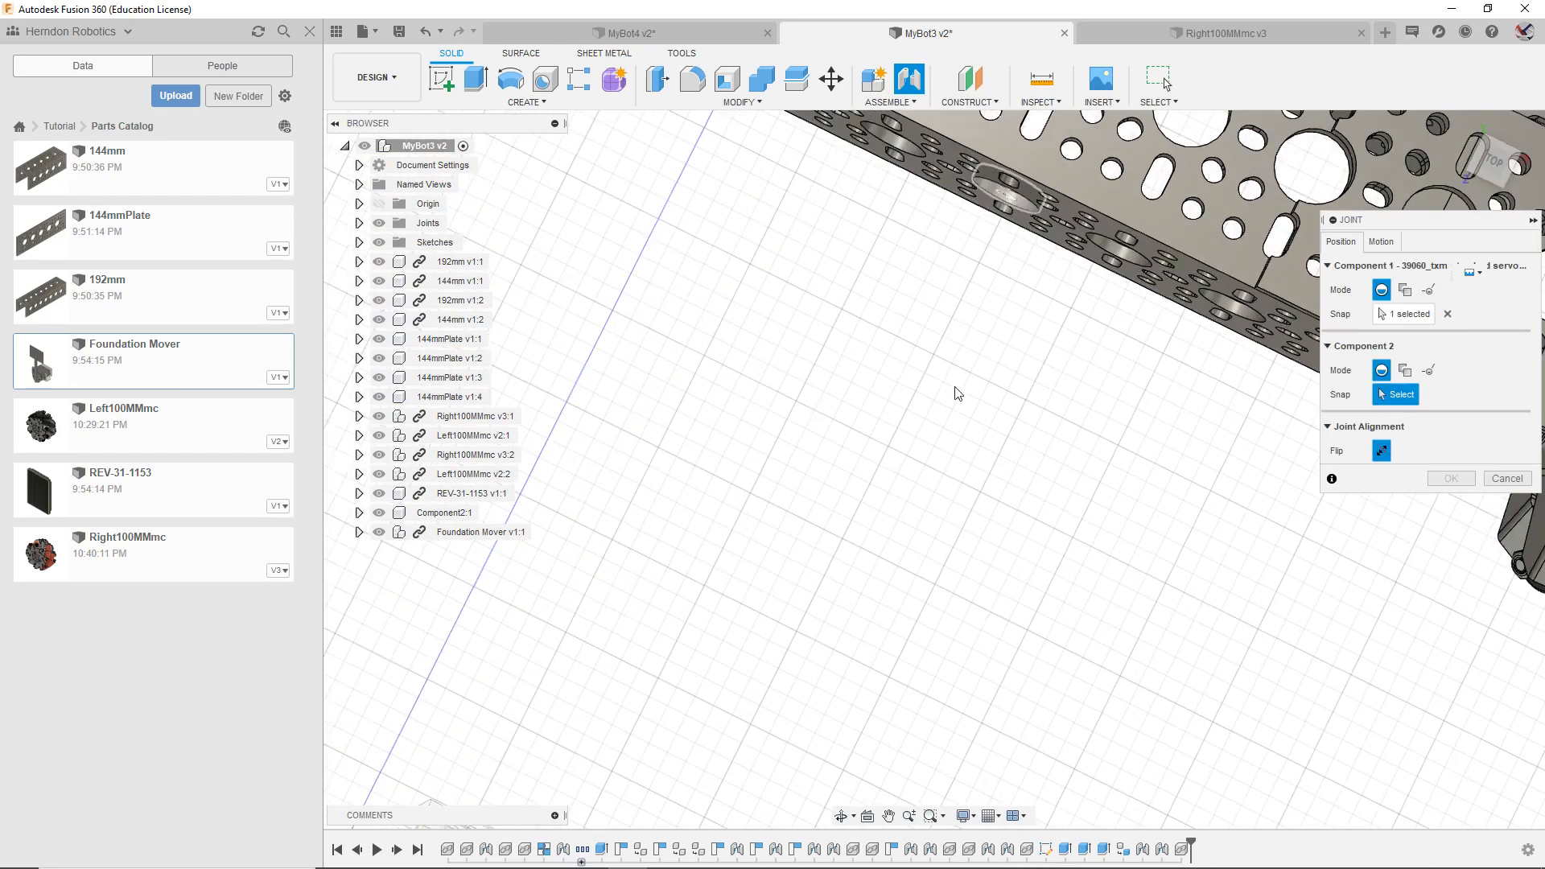
middle_click_drag(1073, 201, 1000, 350)
scroll(1001, 349, "up", 4)
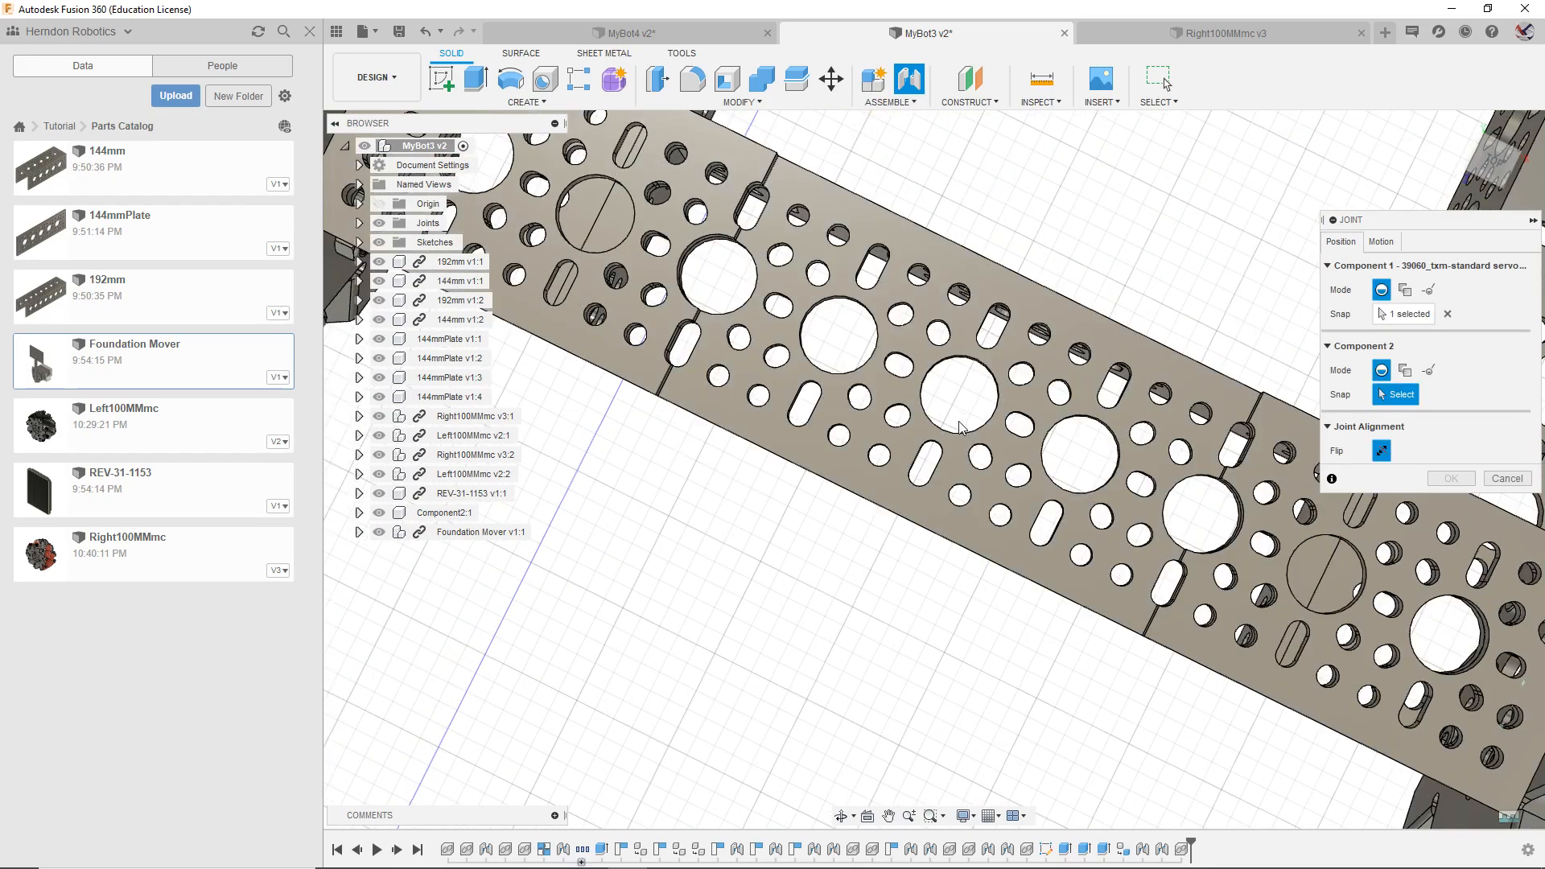
left_click(958, 432)
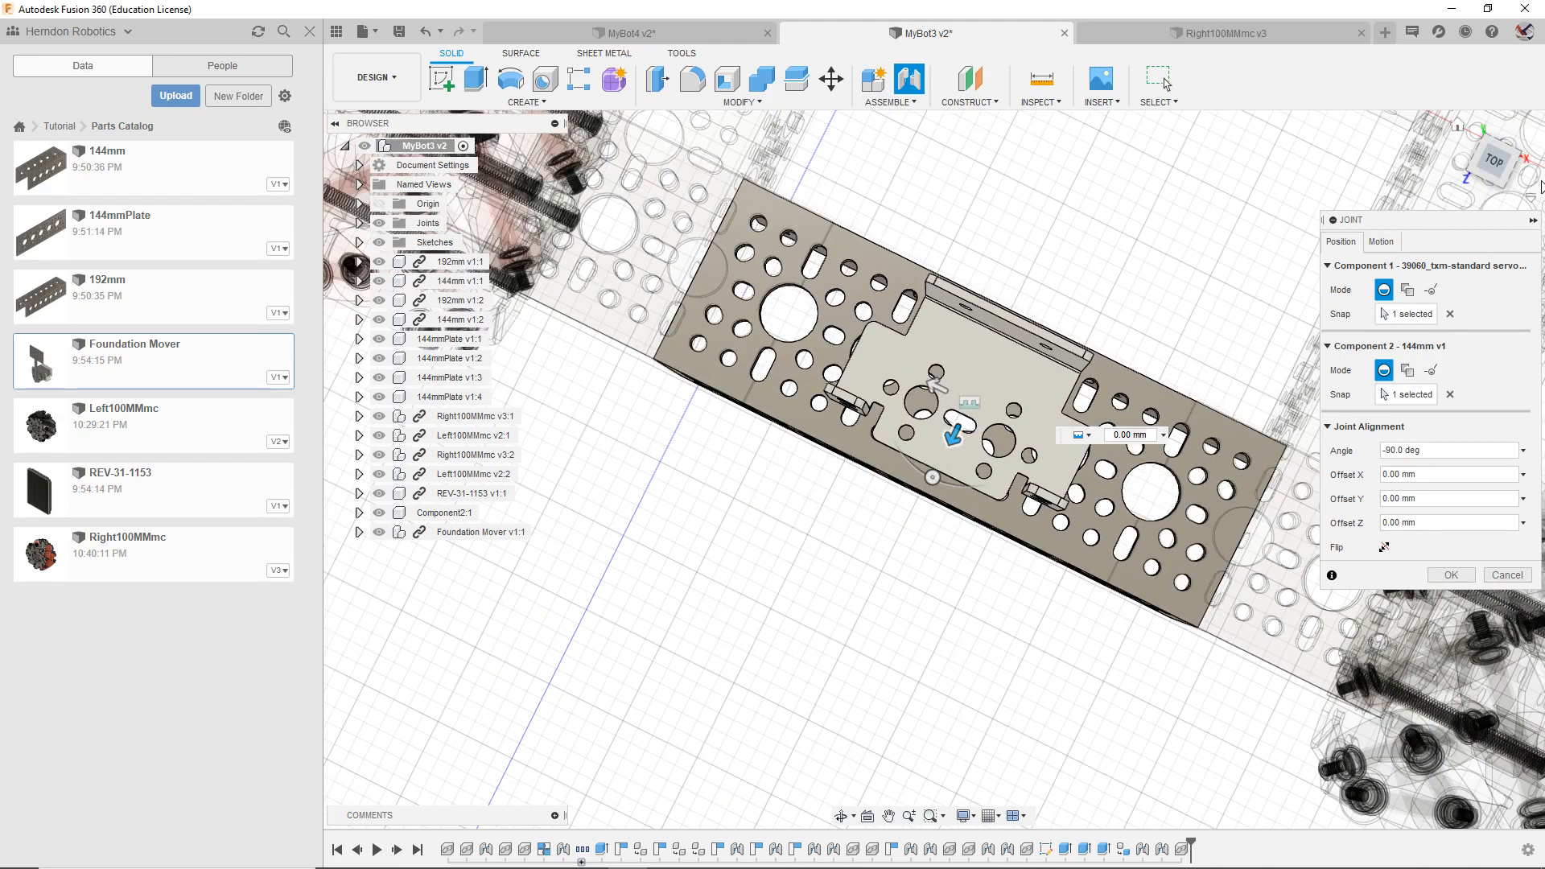
left_click(1539, 182)
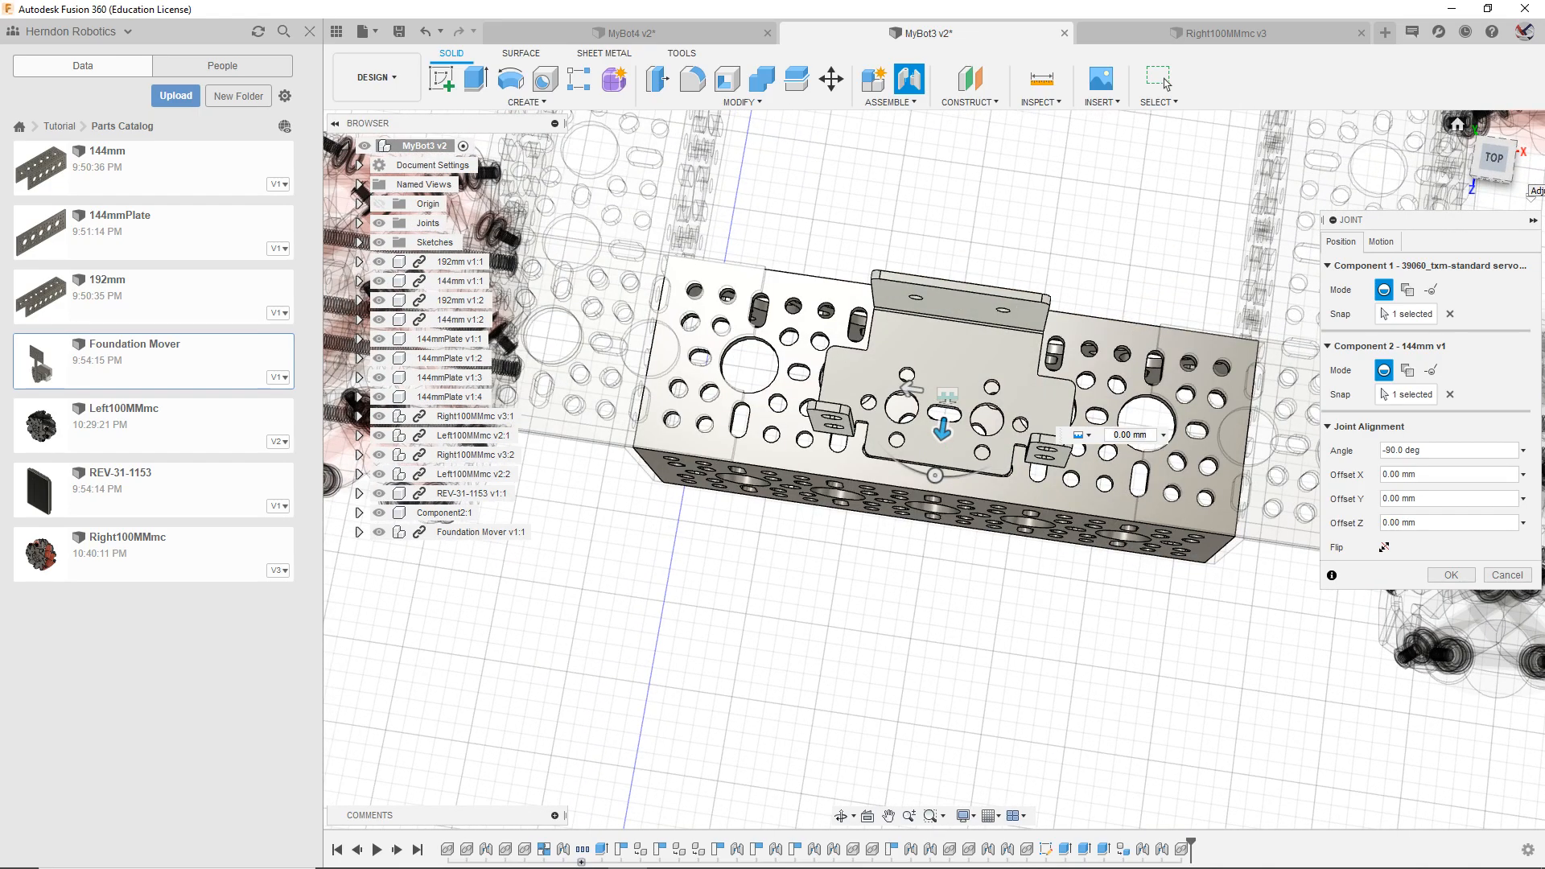
left_click(1492, 158)
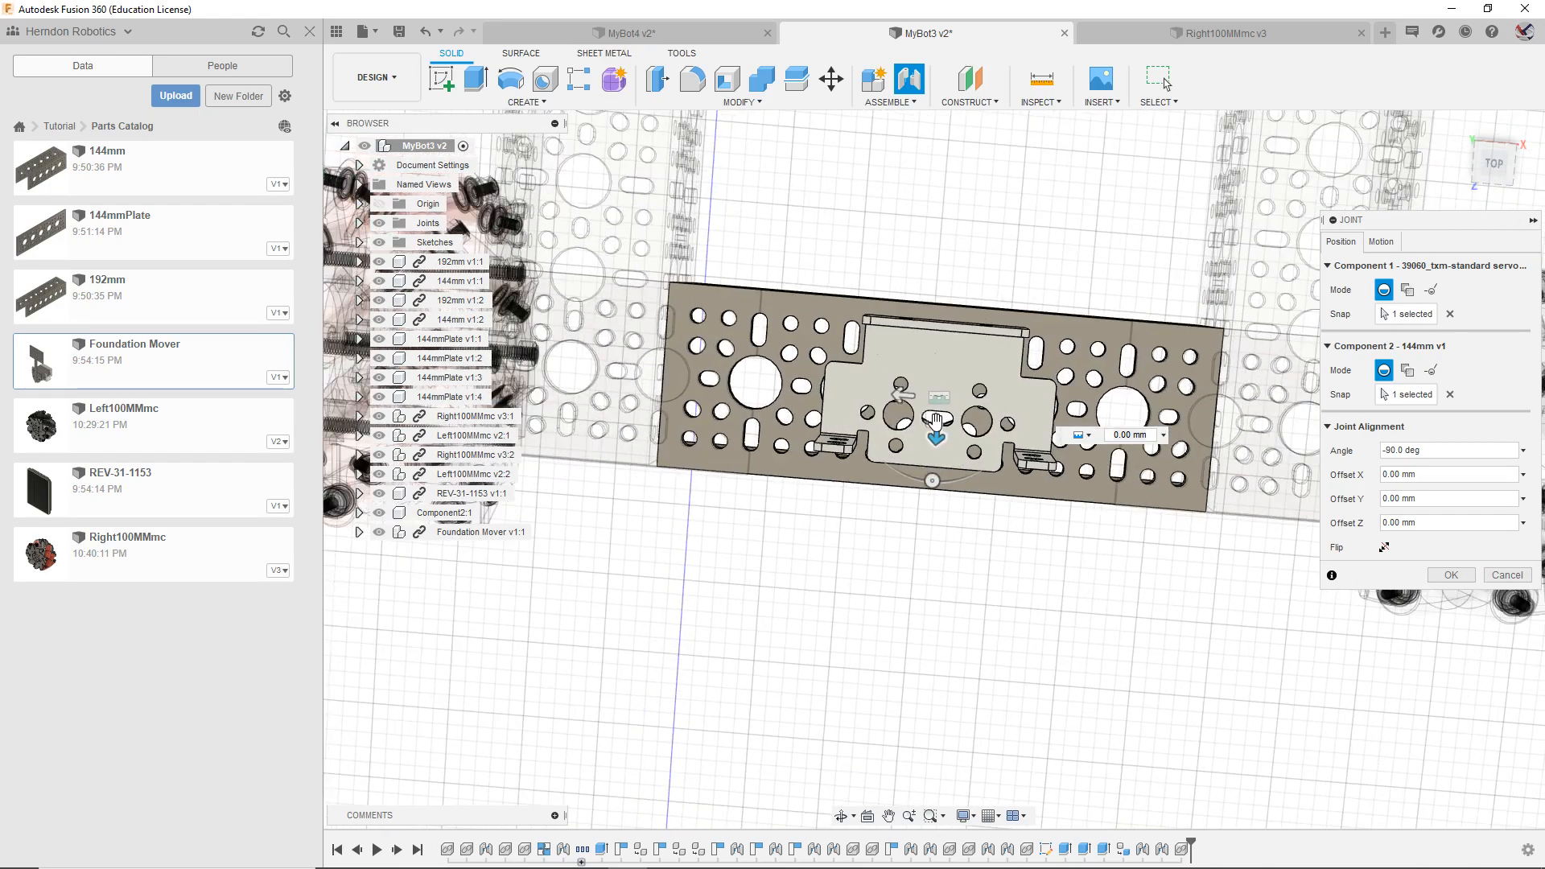
left_click_drag(927, 428, 940, 403)
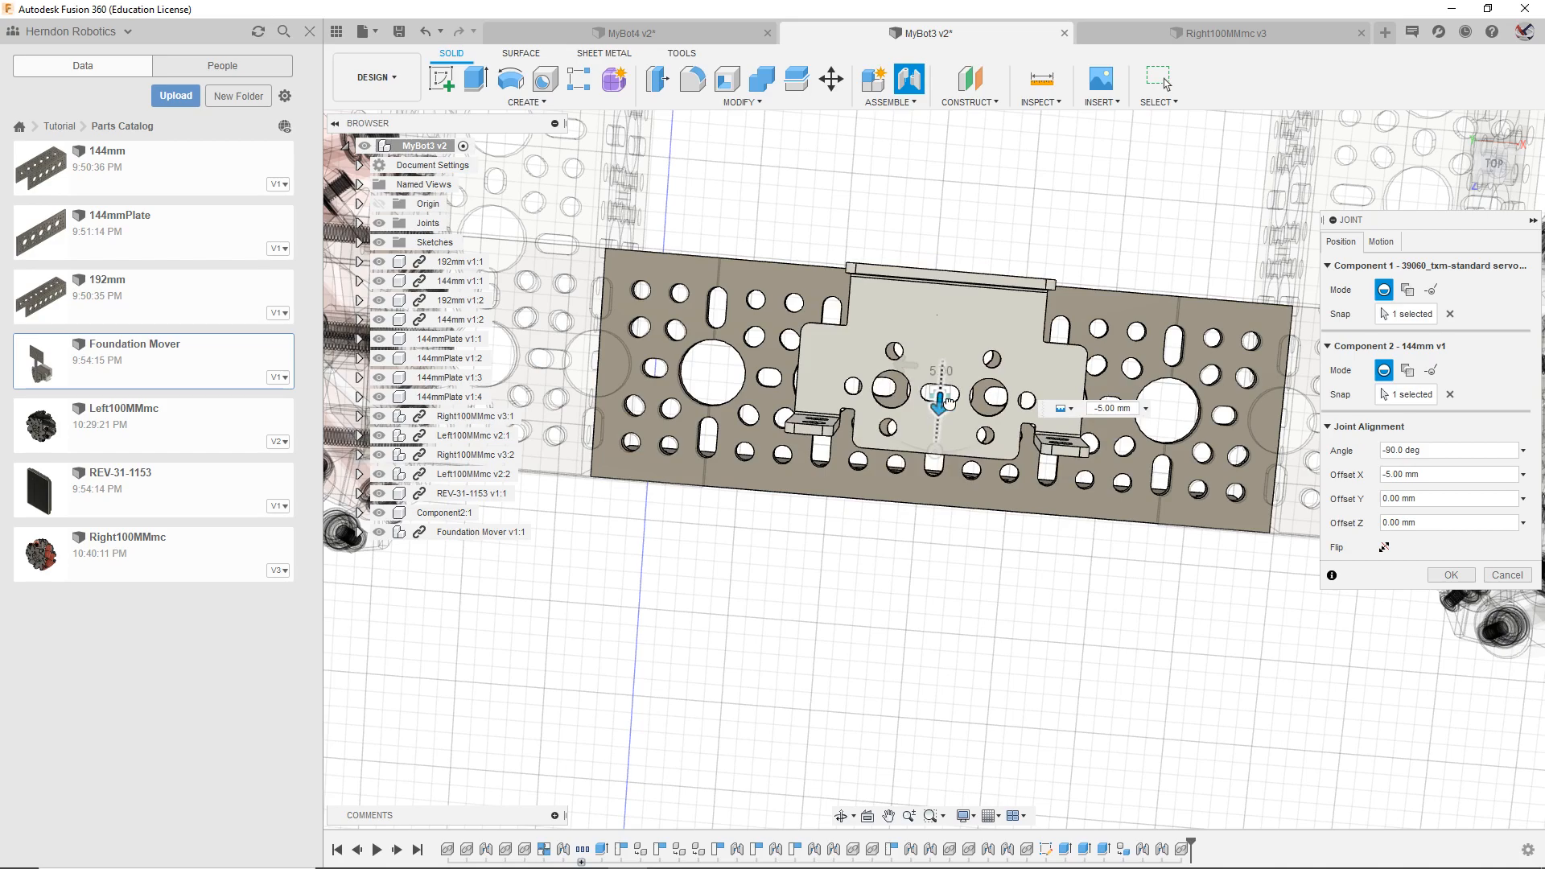
left_click_drag(948, 402, 959, 458)
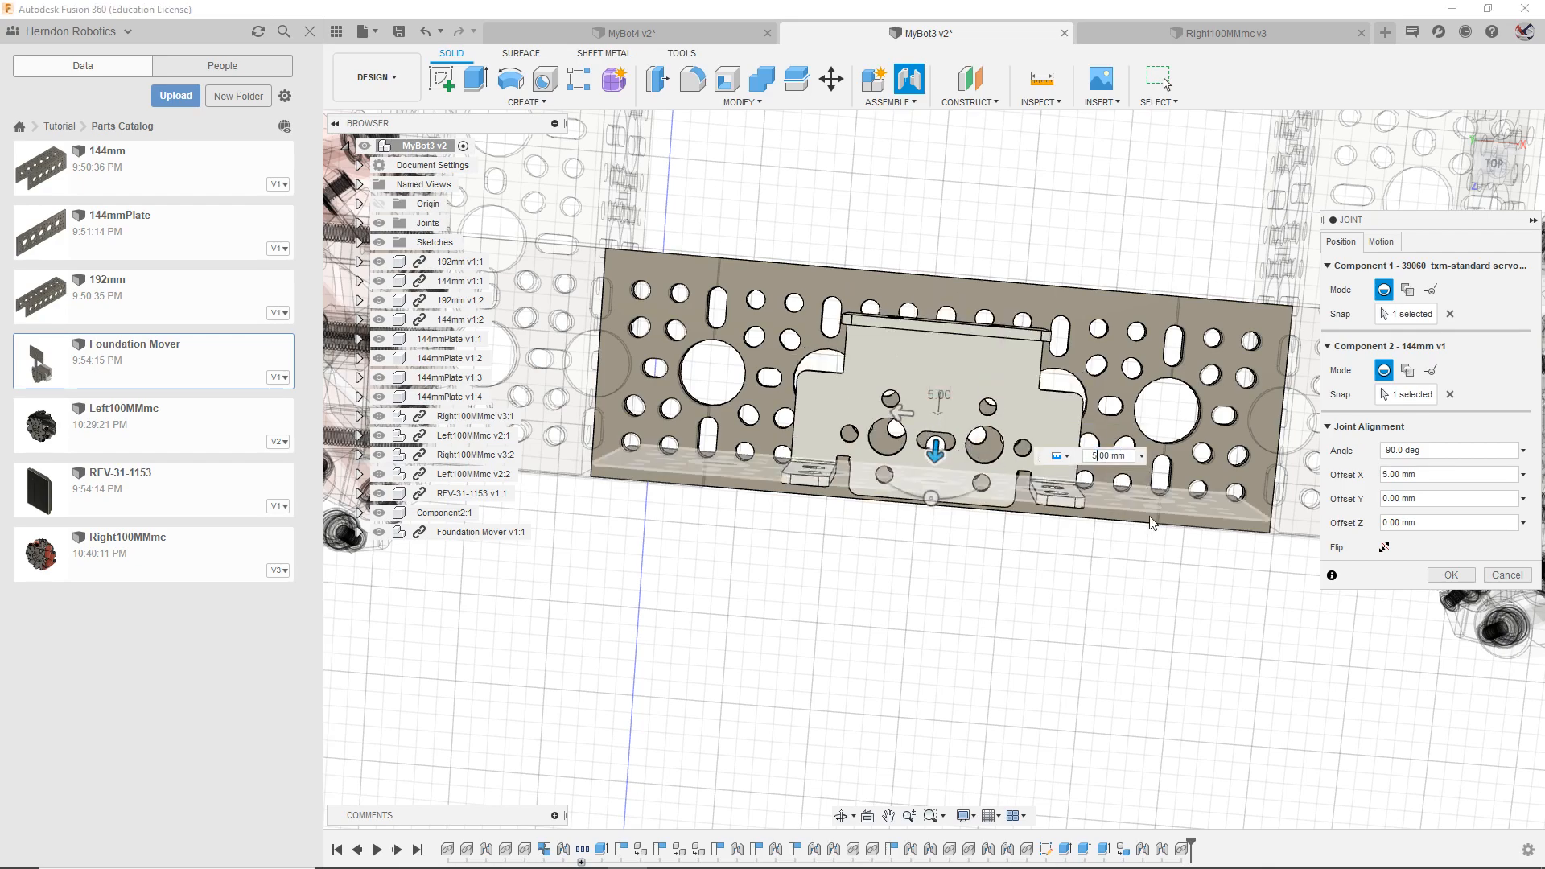
type("2.4")
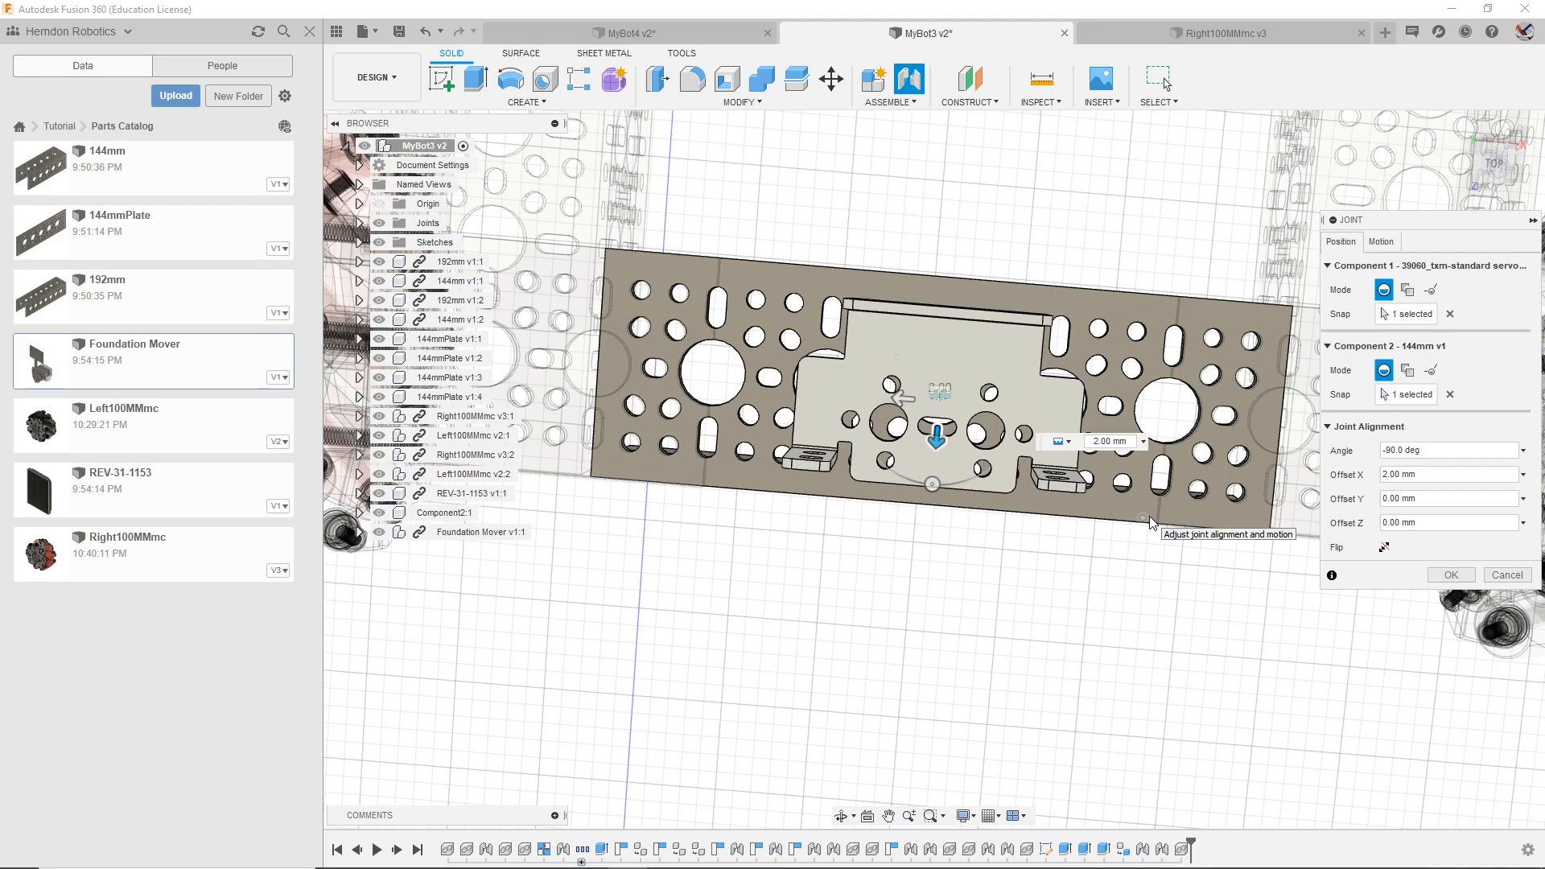
key("BackSpace")
type("5")
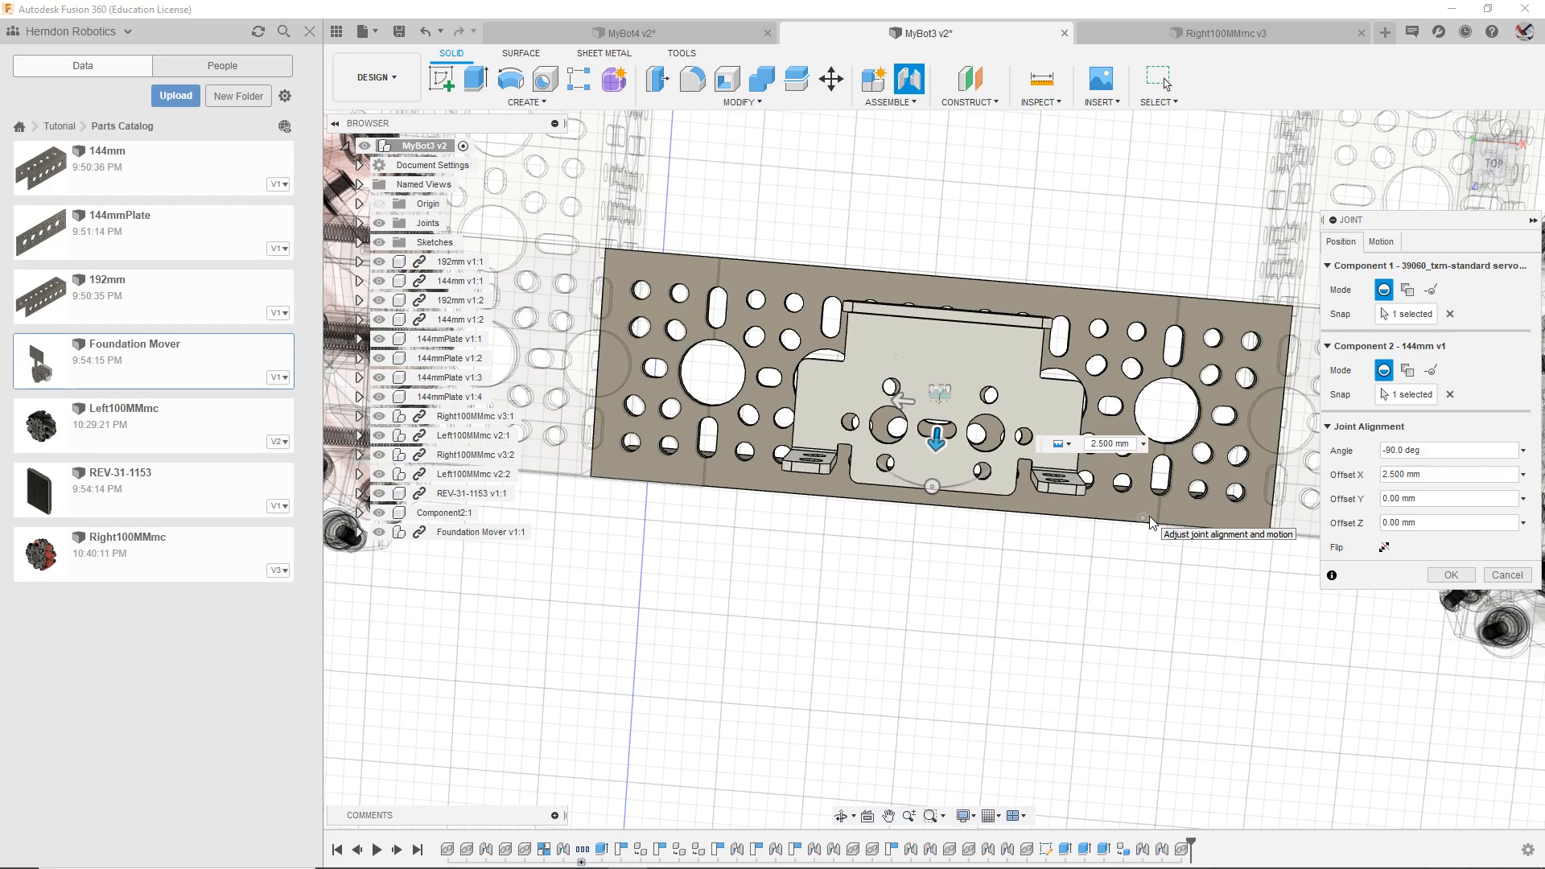
left_click(895, 398)
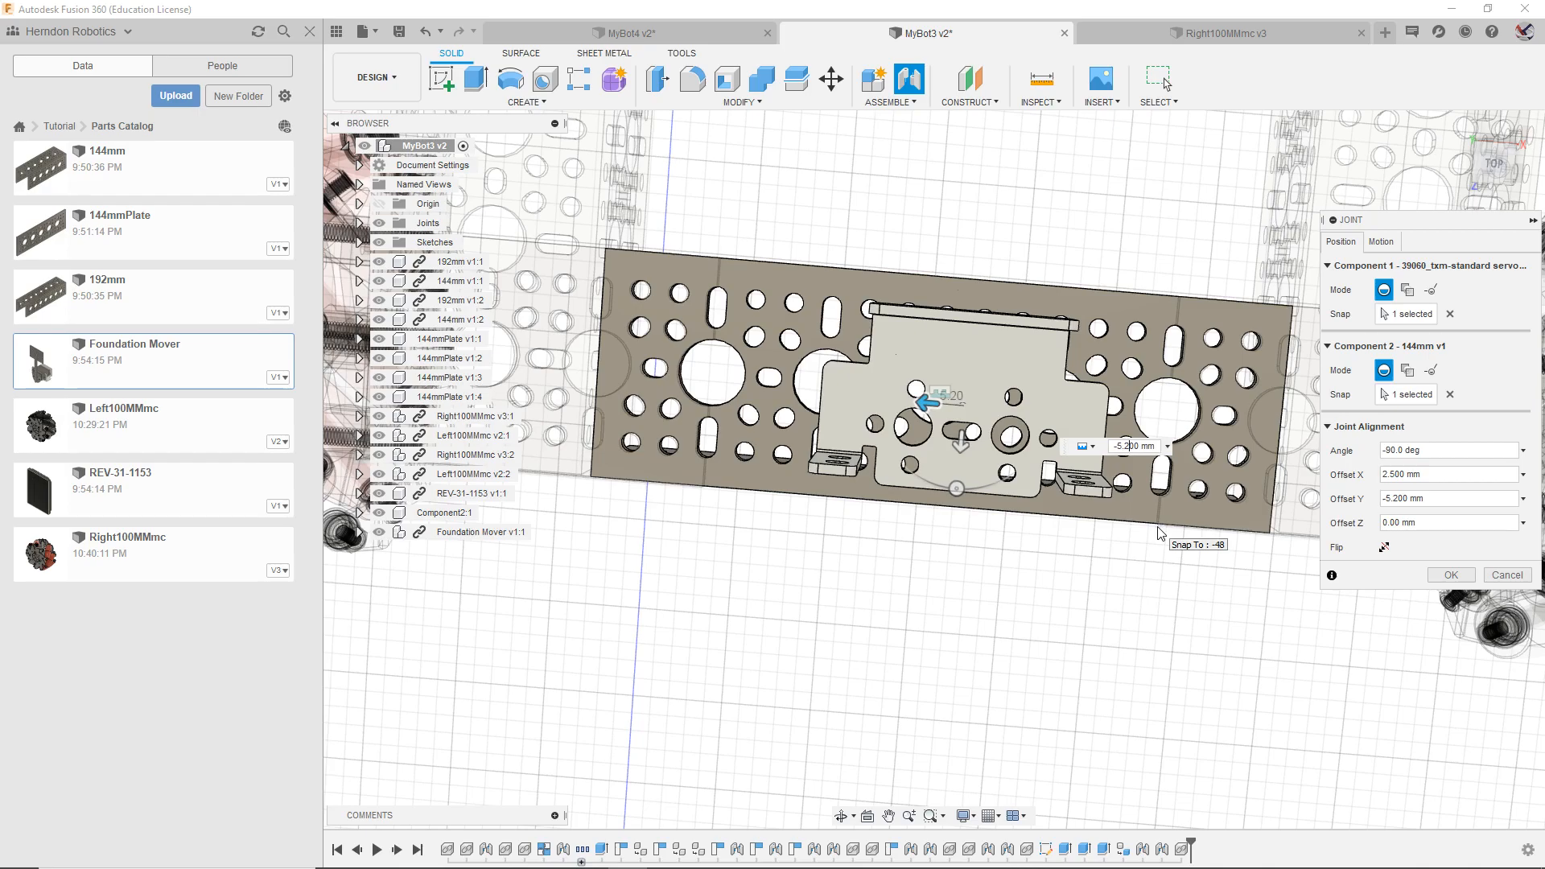
left_click(1506, 574)
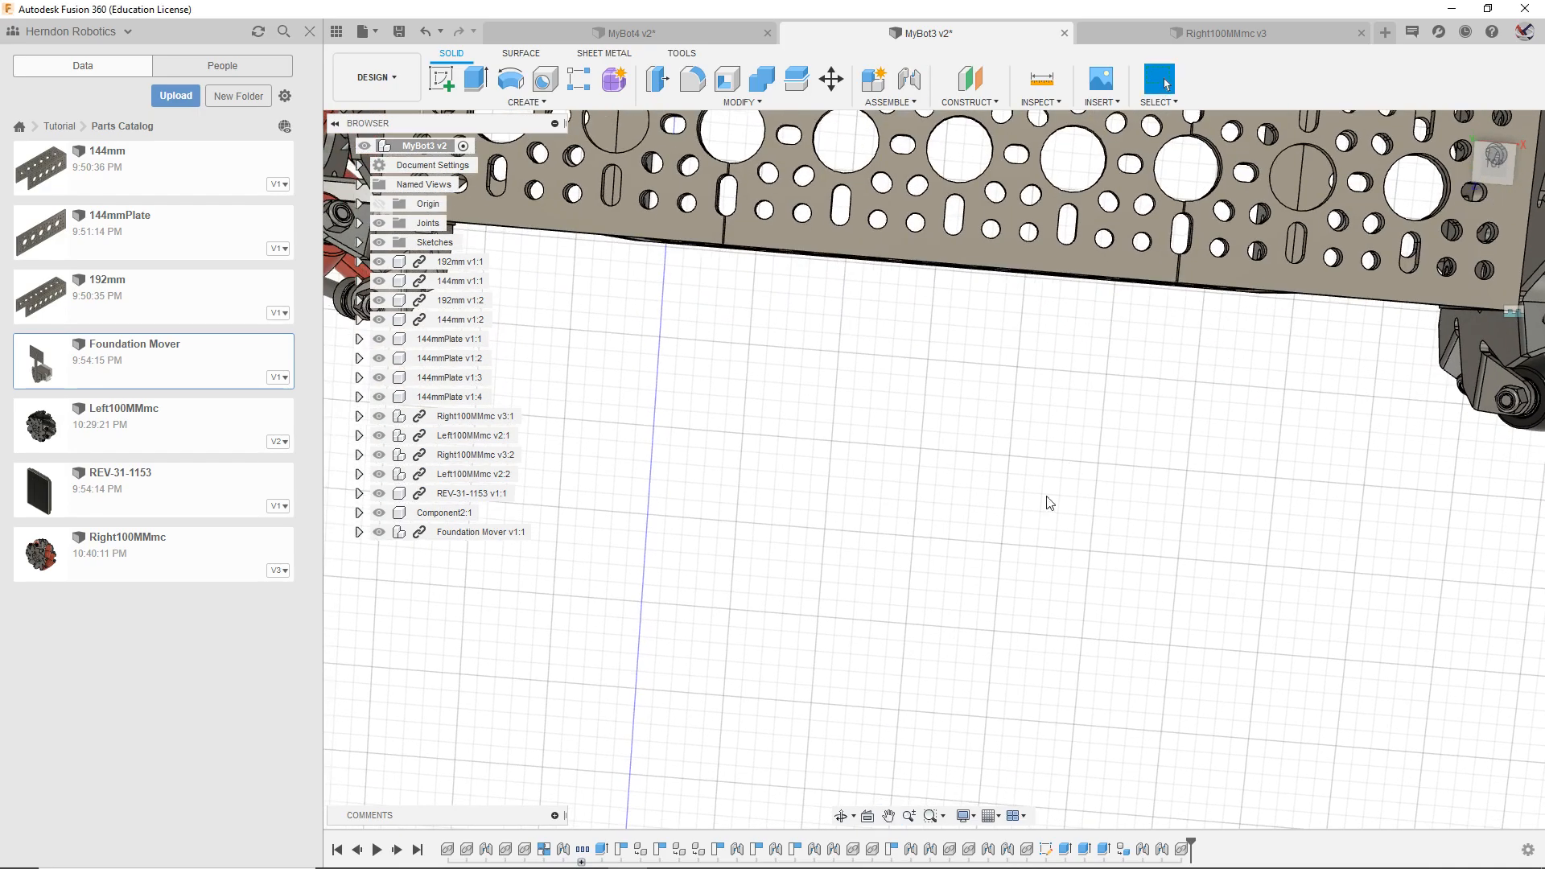
Step: Start a joint and pick a small mounting hole on the underside of the Foundation Mover's servo bracket as its first snap
scroll(1068, 470, "down", 4)
left_click(911, 81)
middle_click_drag(902, 807, 933, 639)
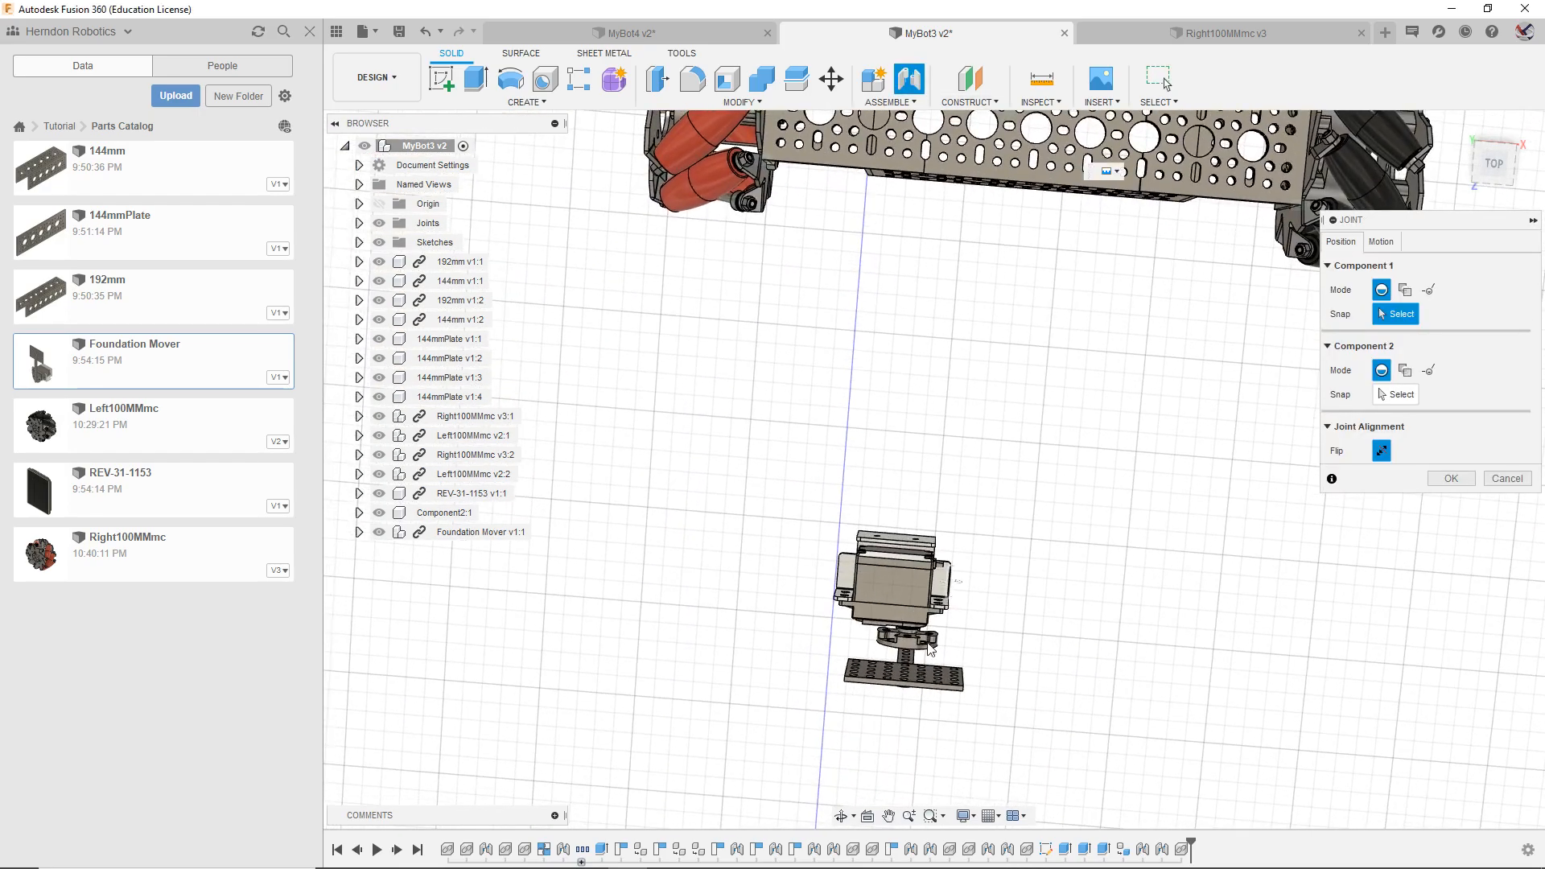
scroll(933, 639, "up", 4)
left_click_drag(1495, 165, 1506, 145)
middle_click_drag(1015, 684, 1017, 229)
middle_click_drag(1021, 527, 1016, 308)
left_click_drag(1484, 159, 1474, 117)
middle_click_drag(953, 800, 880, 370)
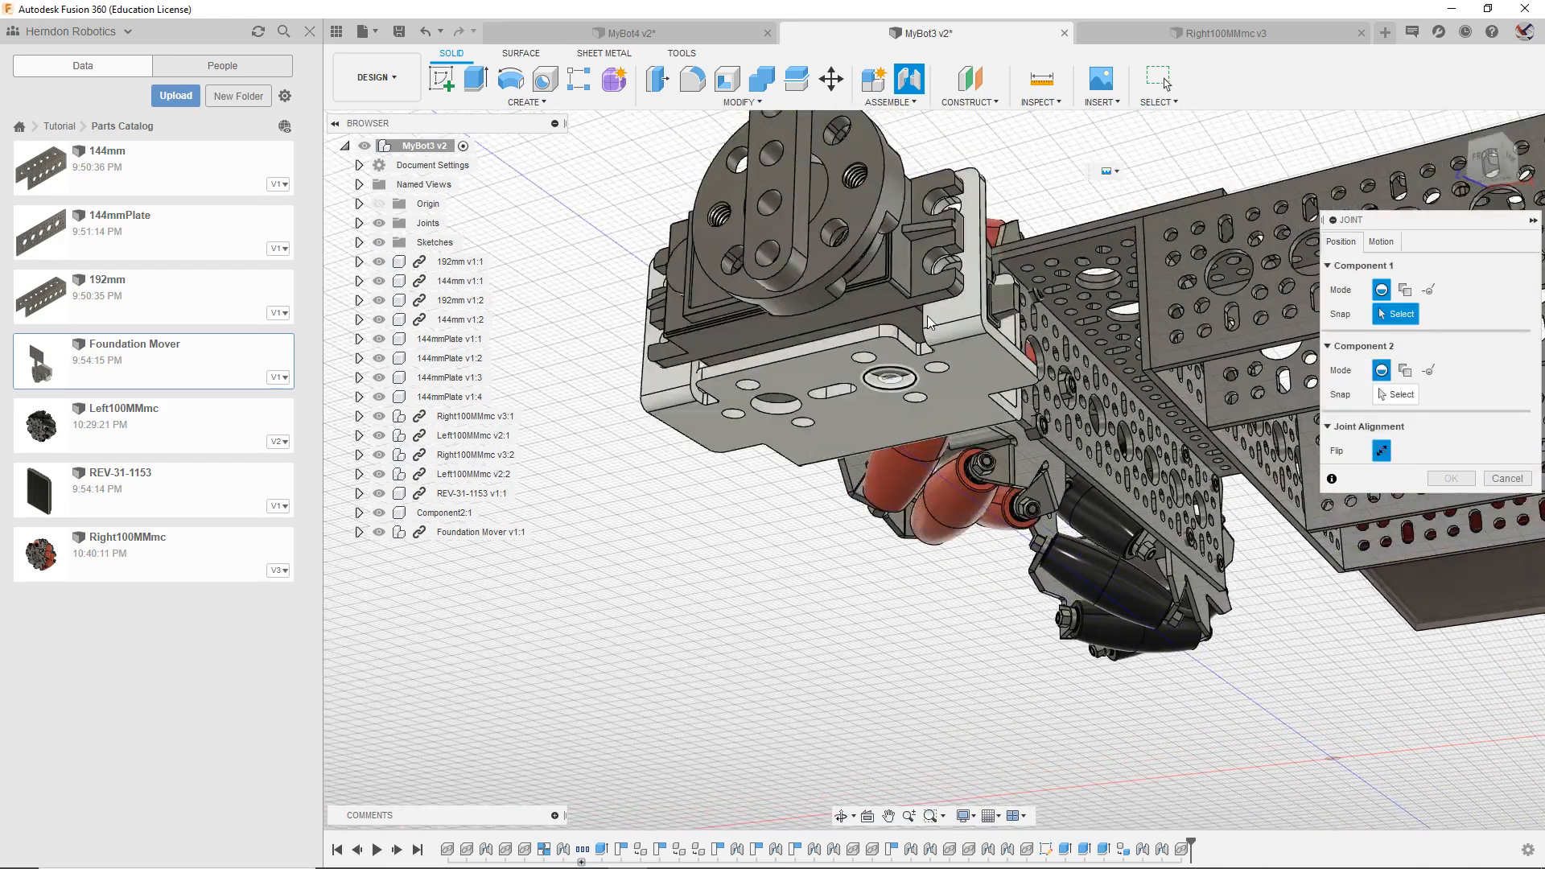
left_click(873, 356)
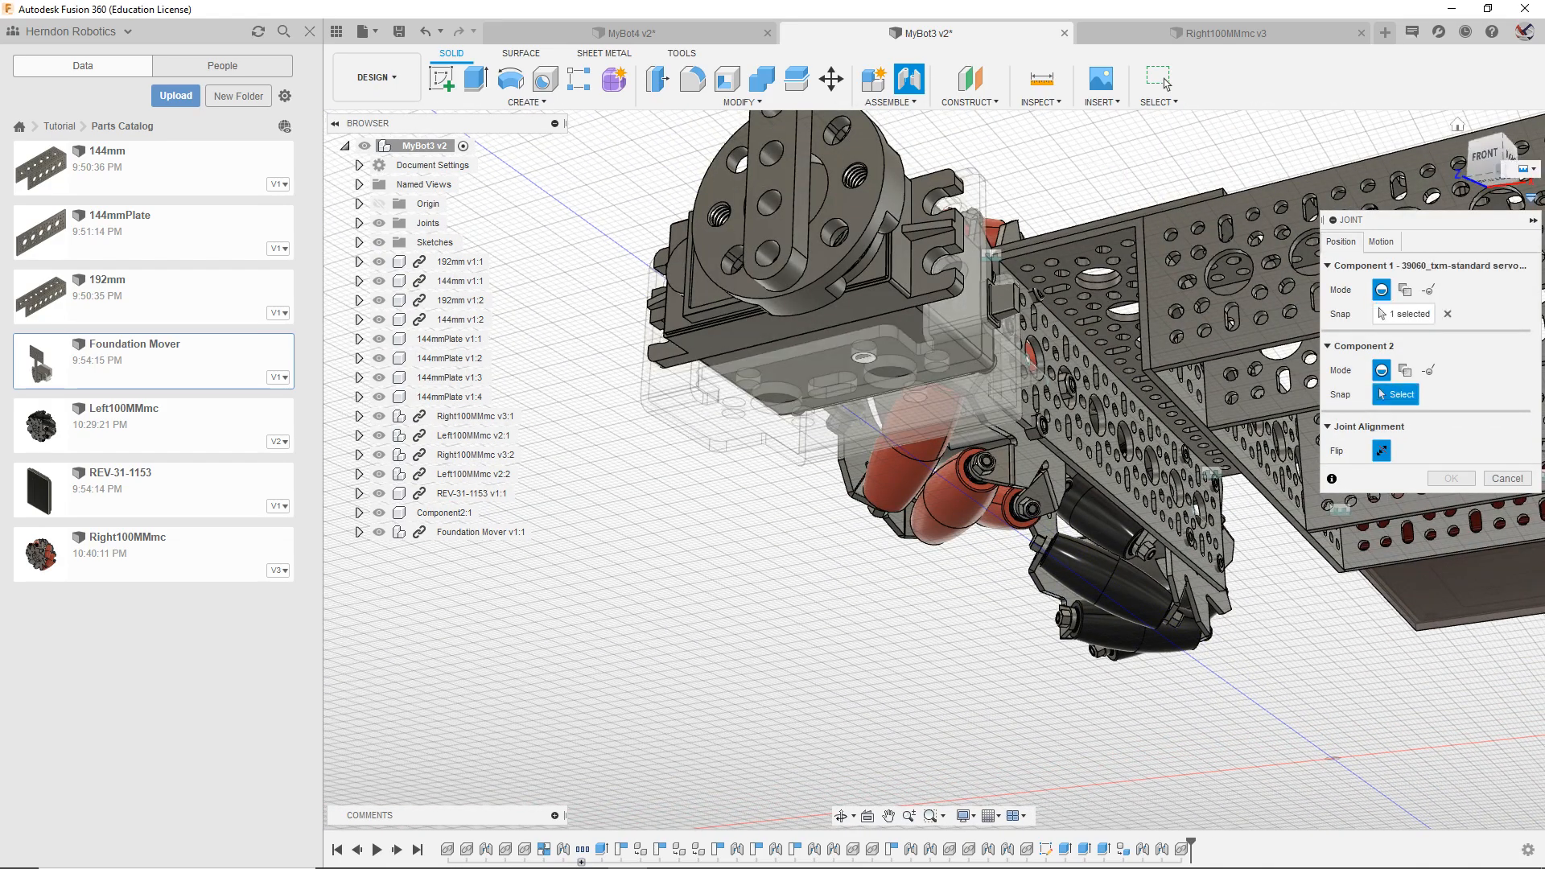
Step: Complete the joint at a small hole near the outer edge of the front 144mm channel's top face, keeping -90° angle and zero offsets
left_click_drag(1490, 153, 1498, 198)
middle_click_drag(768, 547, 751, 734)
middle_click_drag(965, 419, 810, 827)
middle_click_drag(965, 587, 838, 798)
middle_click_drag(1022, 559, 926, 652)
left_click_drag(1477, 153, 1512, 243)
middle_click_drag(883, 484, 873, 634)
scroll(850, 415, "up", 2)
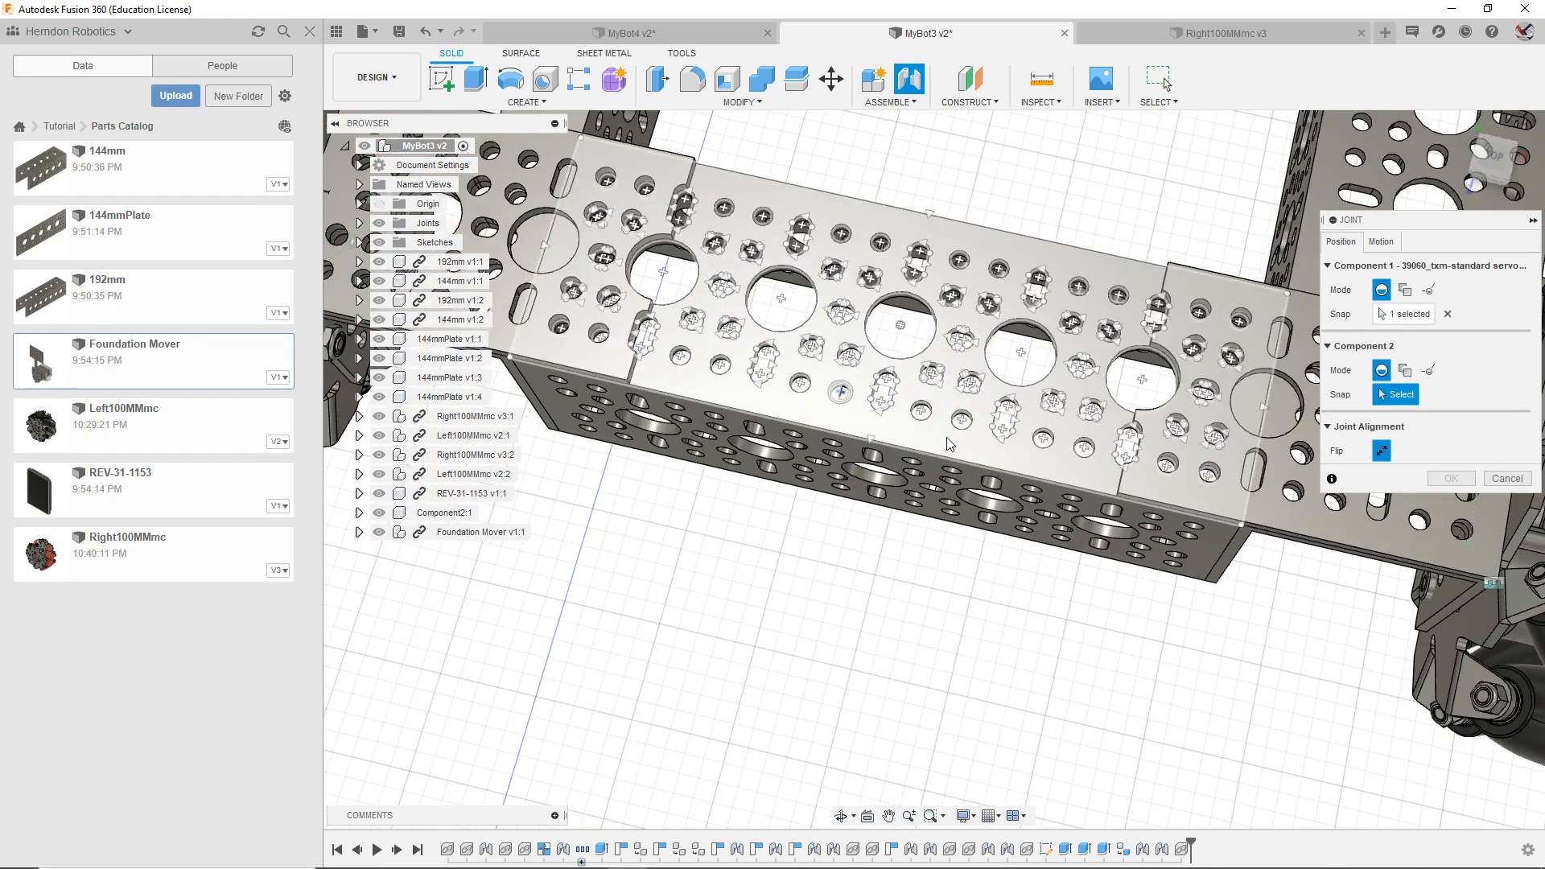
scroll(948, 437, "down", 1)
left_click(947, 424)
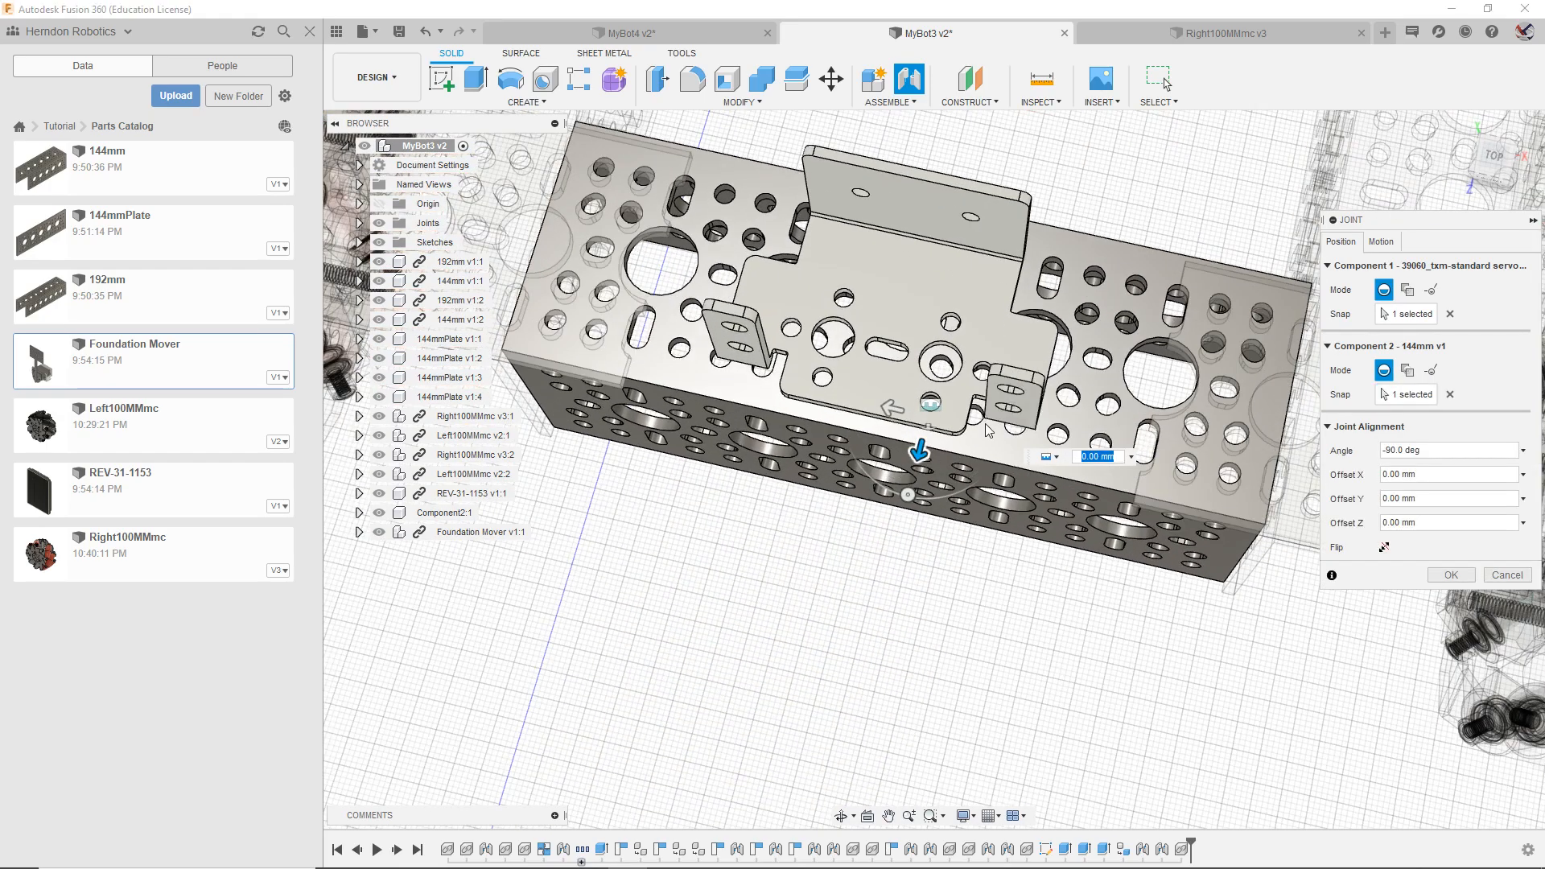
left_click_drag(1487, 152, 1496, 187)
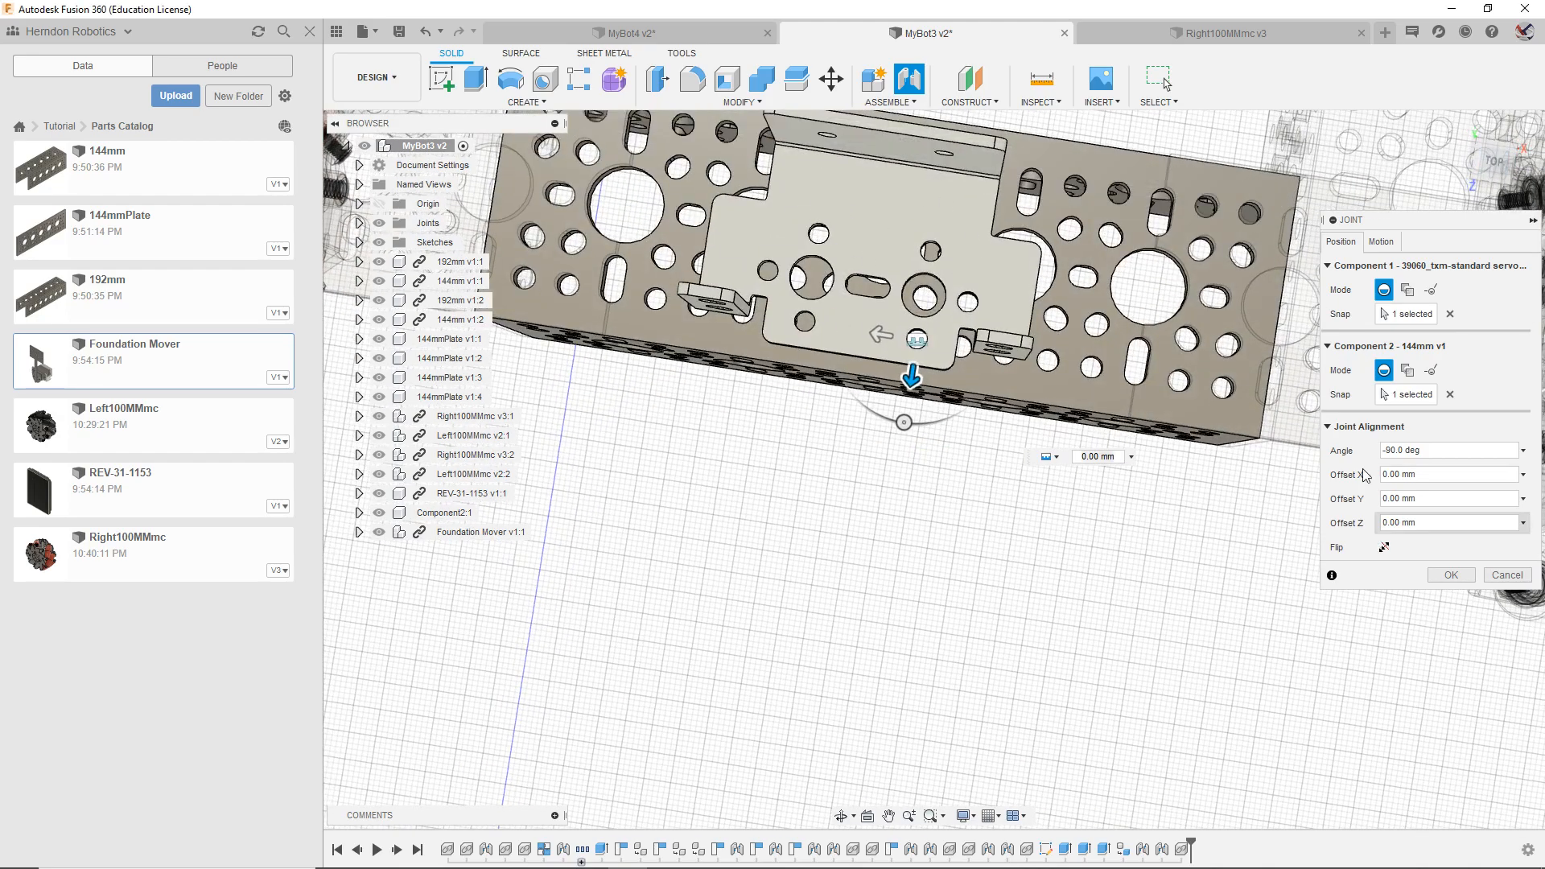
left_click(1450, 574)
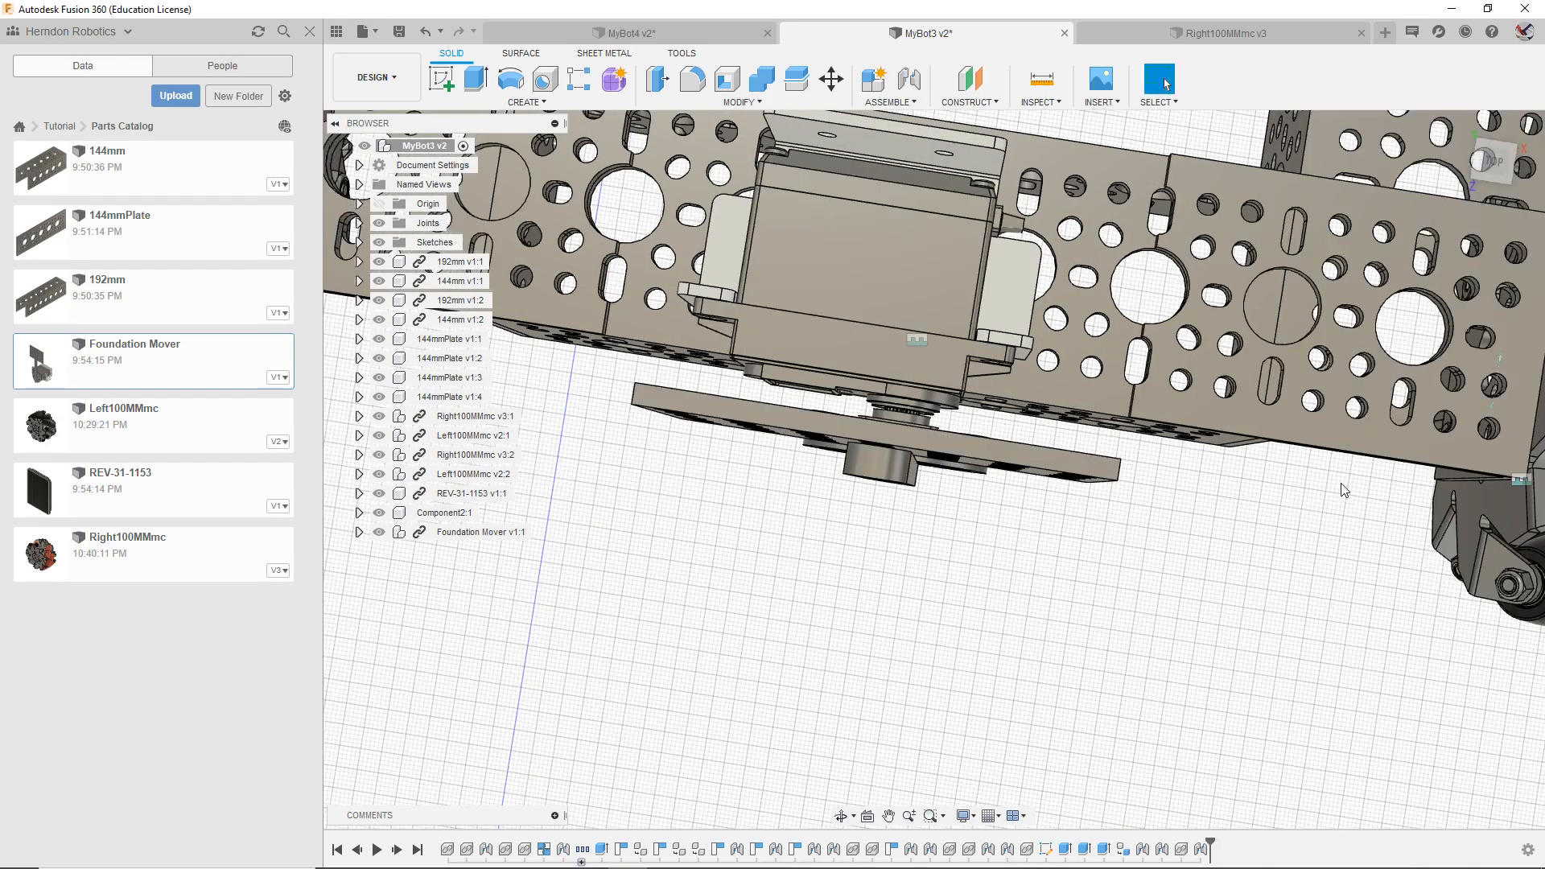
Step: Save the robot design as MyBot4 in the "FTC bot again" folder
mouse_move(1496, 177)
left_mouse_down()
mouse_move(1513, 168)
mouse_move(1490, 179)
left_mouse_up()
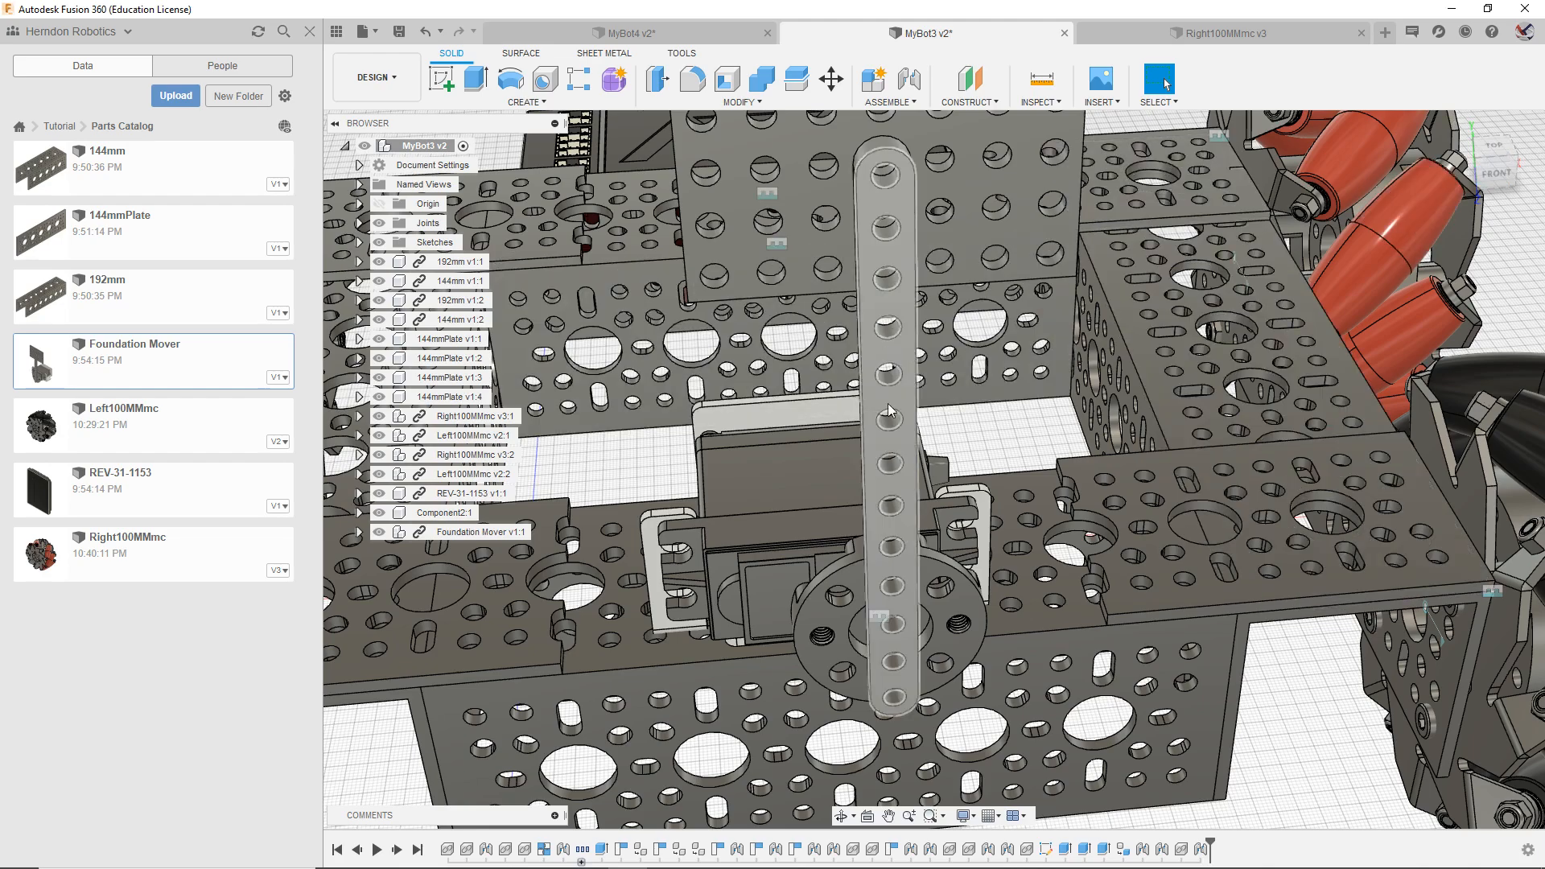
scroll(1051, 565, "down", 5)
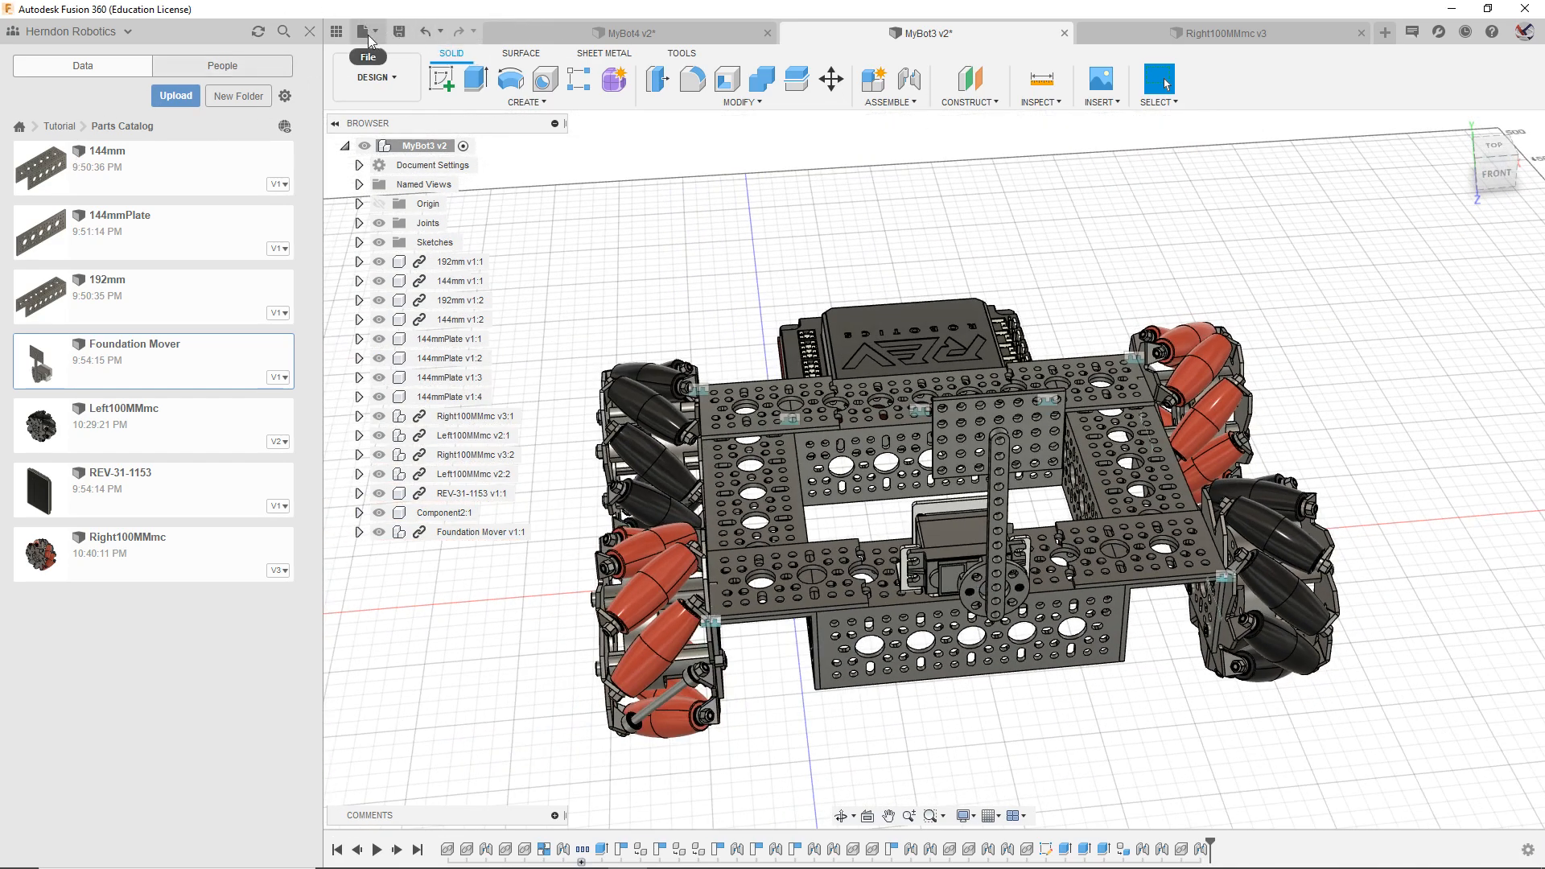
left_click(363, 32)
left_click(394, 217)
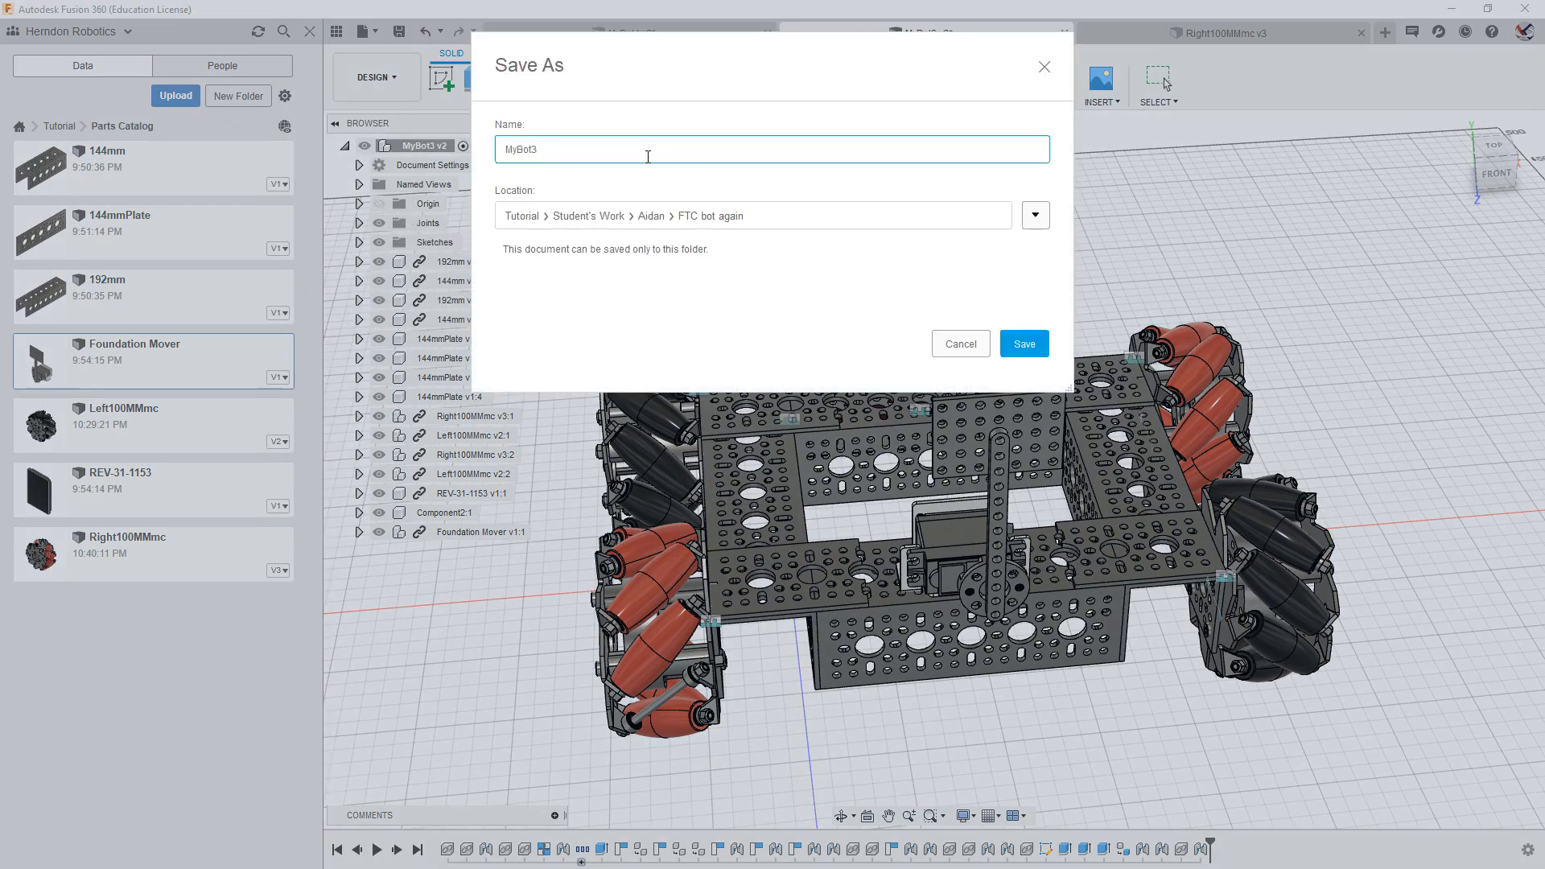
key("Return")
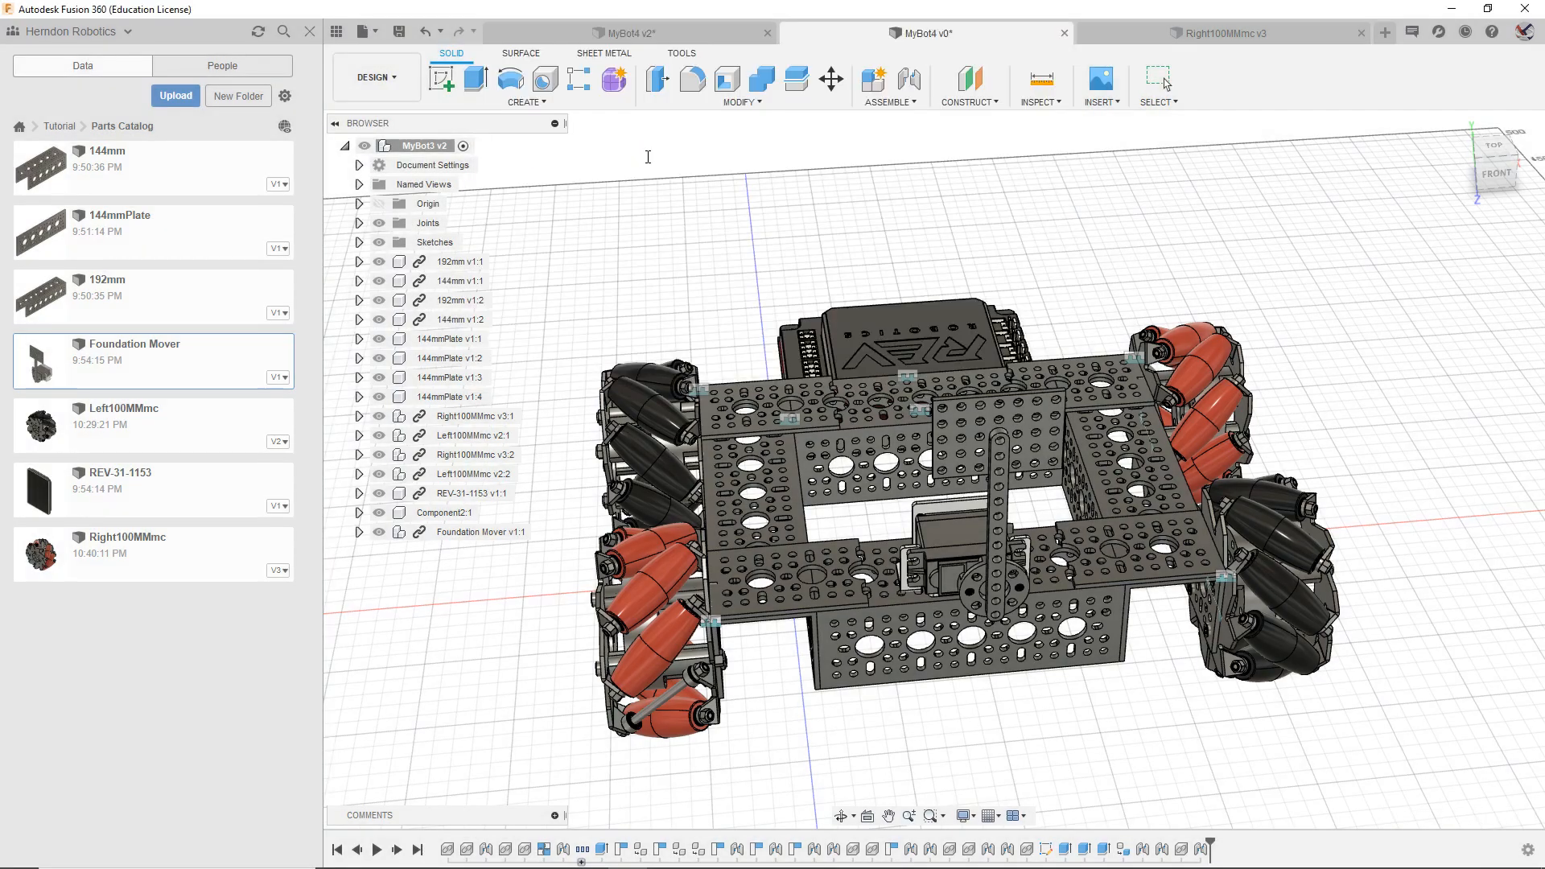
left_click(1164, 84)
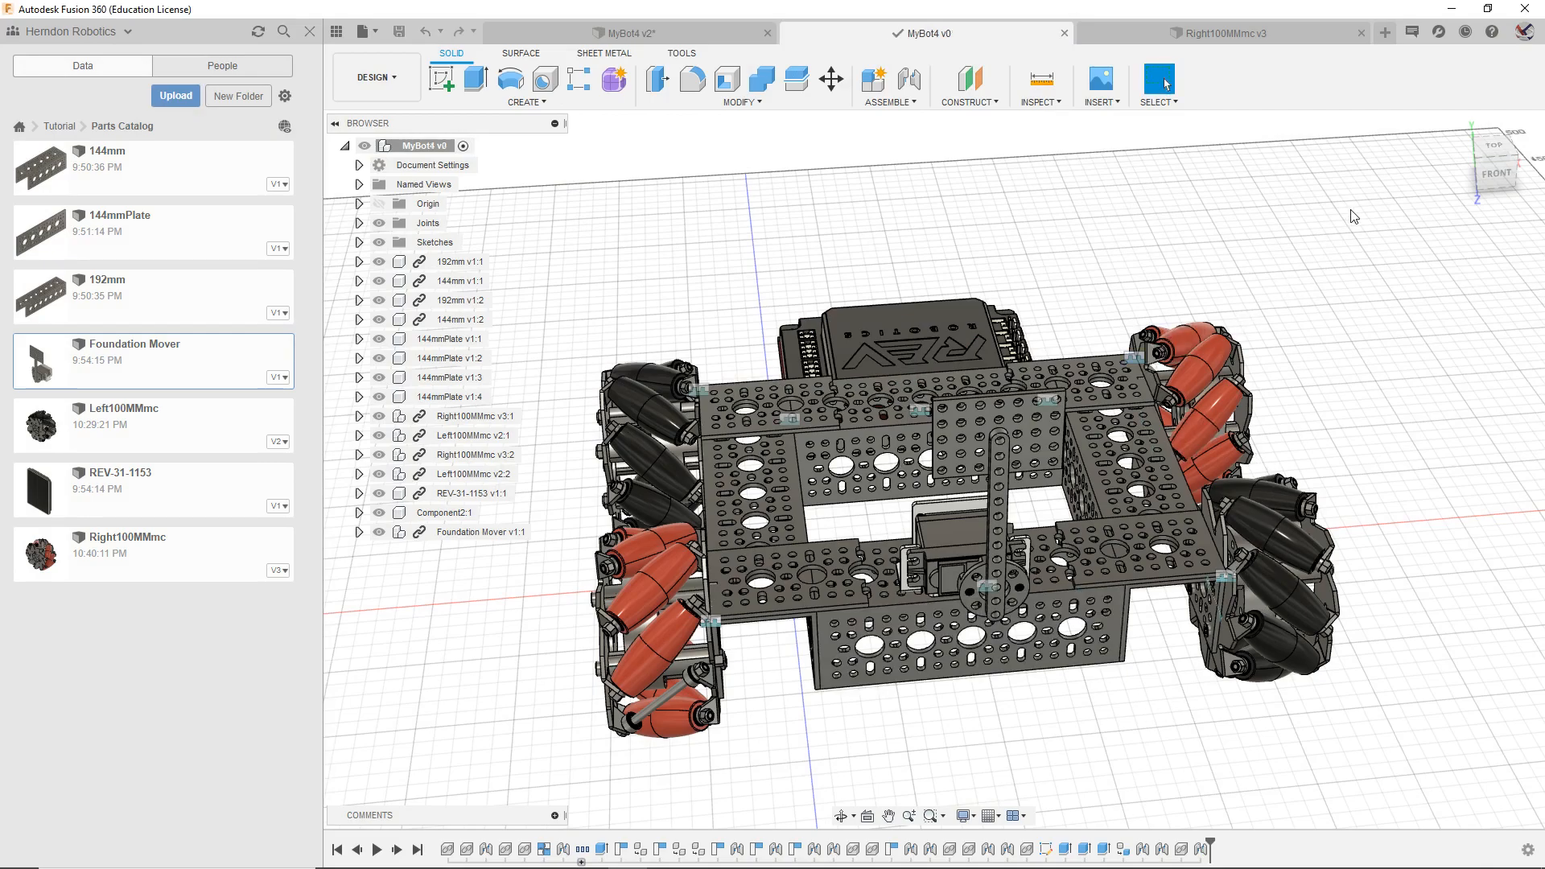
Step: Examine the mounted foundation mover, the REV hub and the wheeled chassis from several angles
left_click(1483, 182)
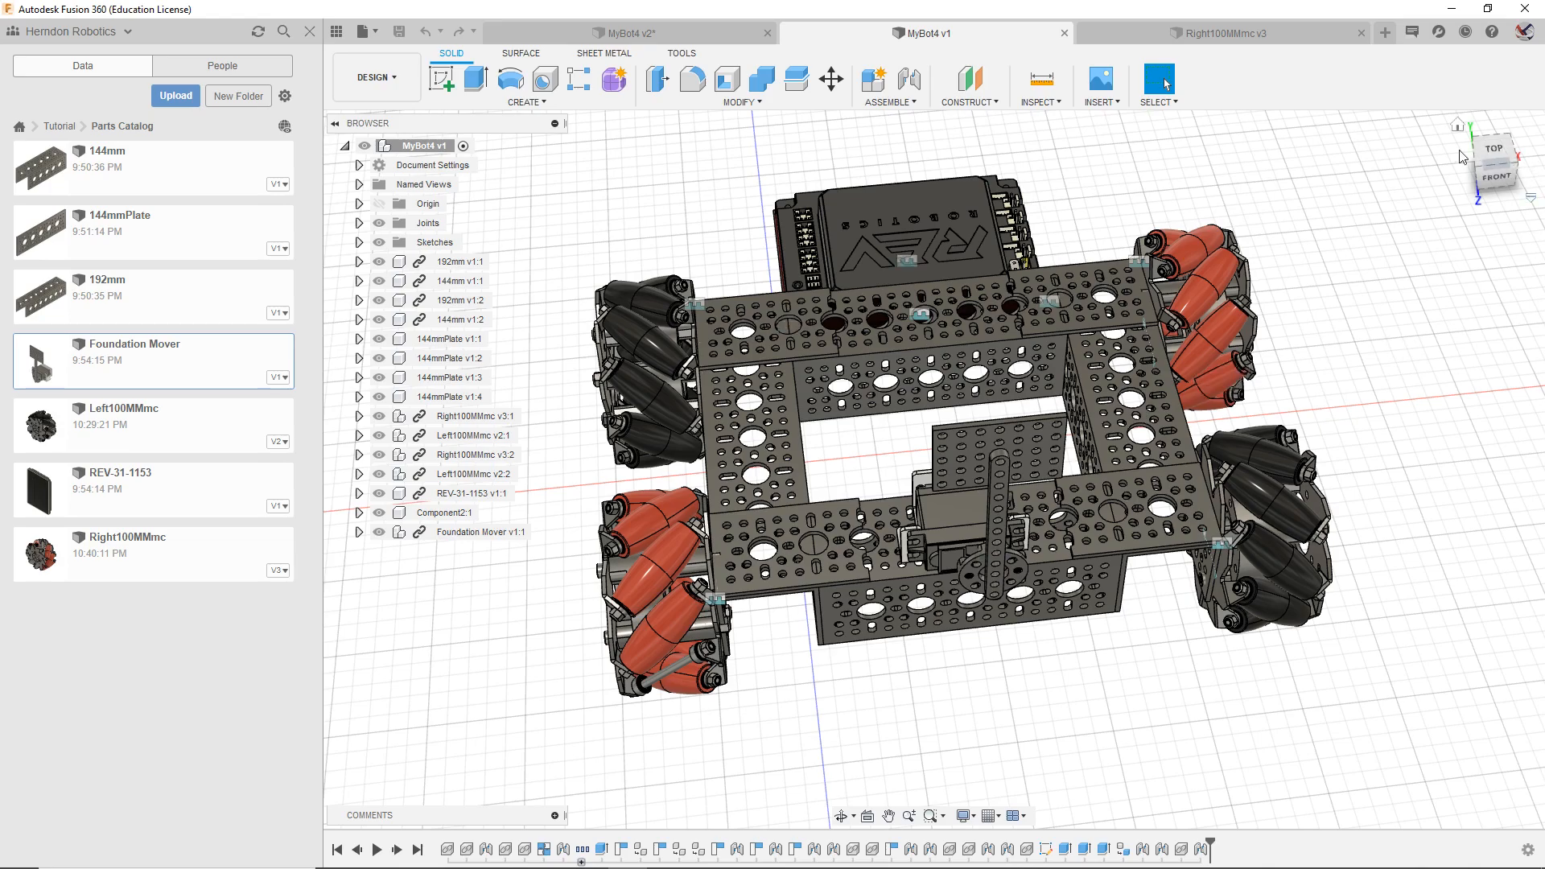
left_click(1482, 158)
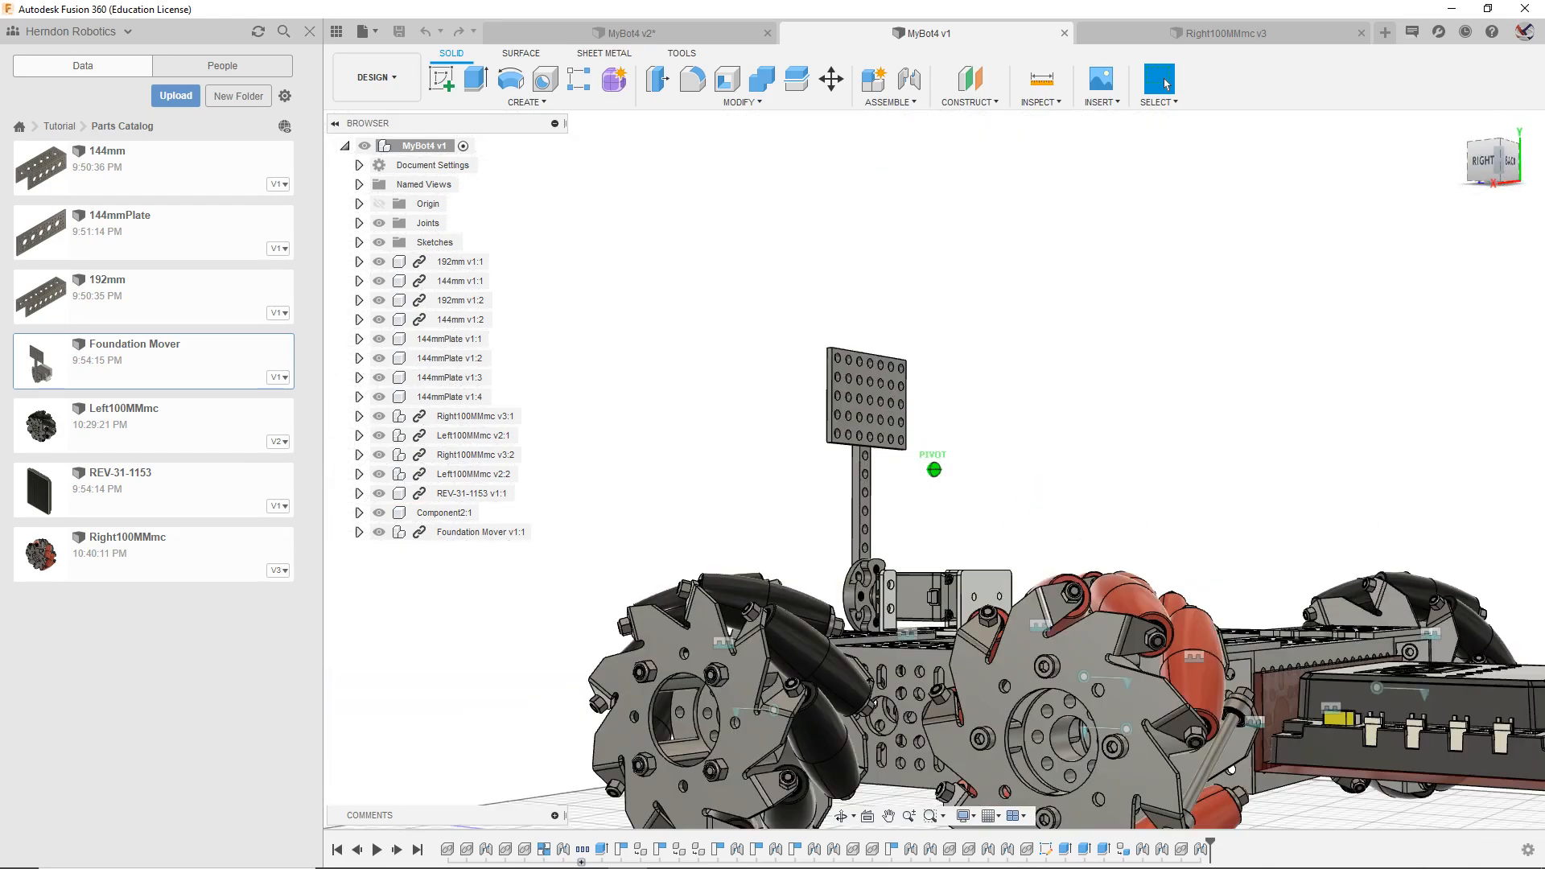
left_click(1494, 144)
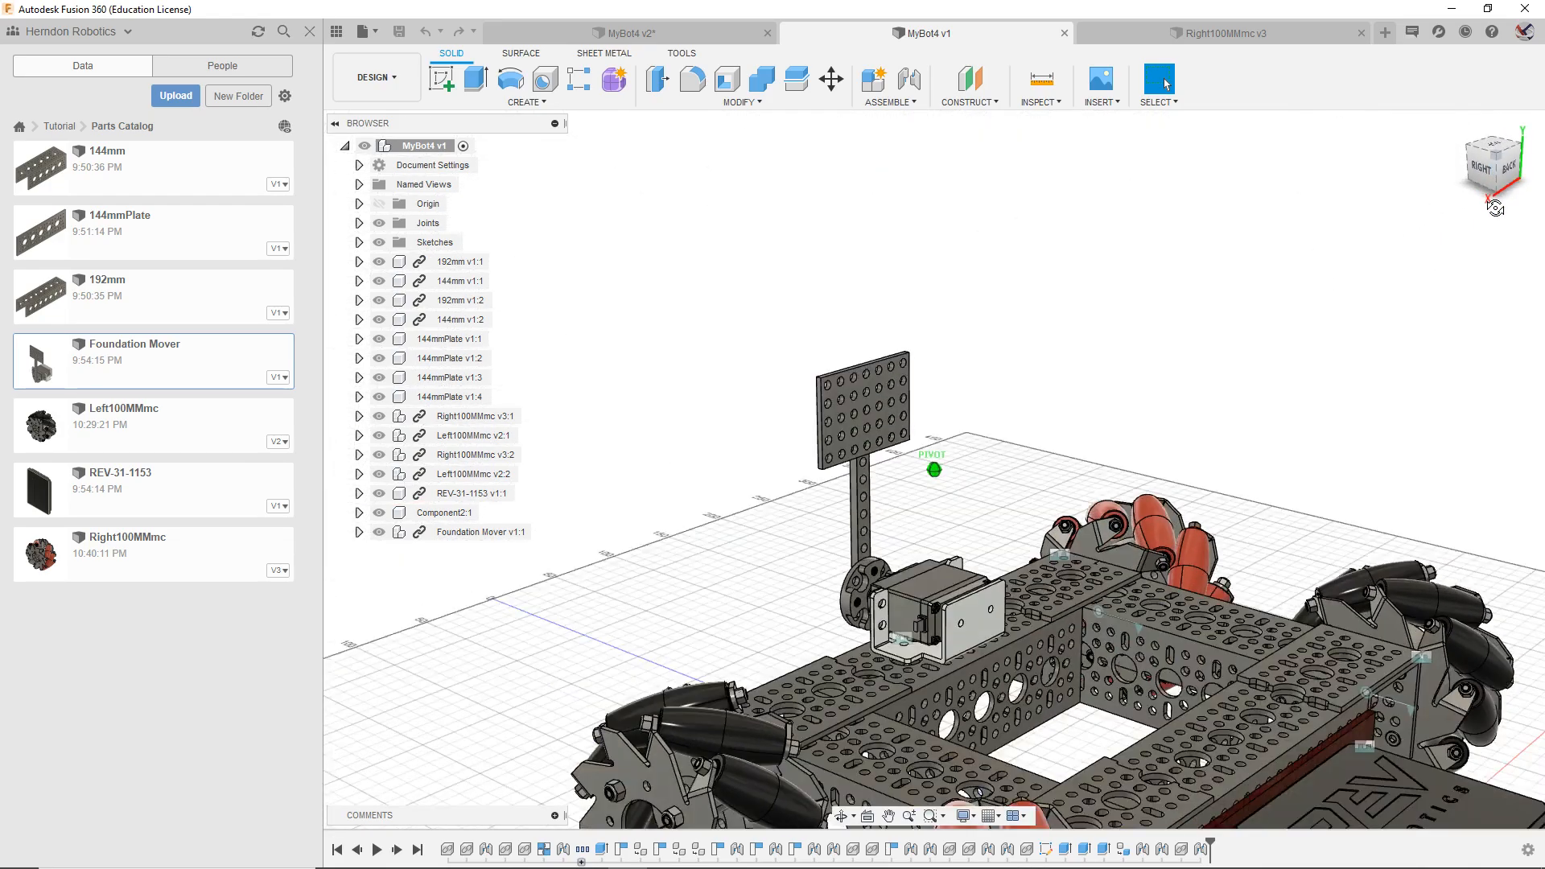
middle_click_drag(1338, 695, 1143, 529)
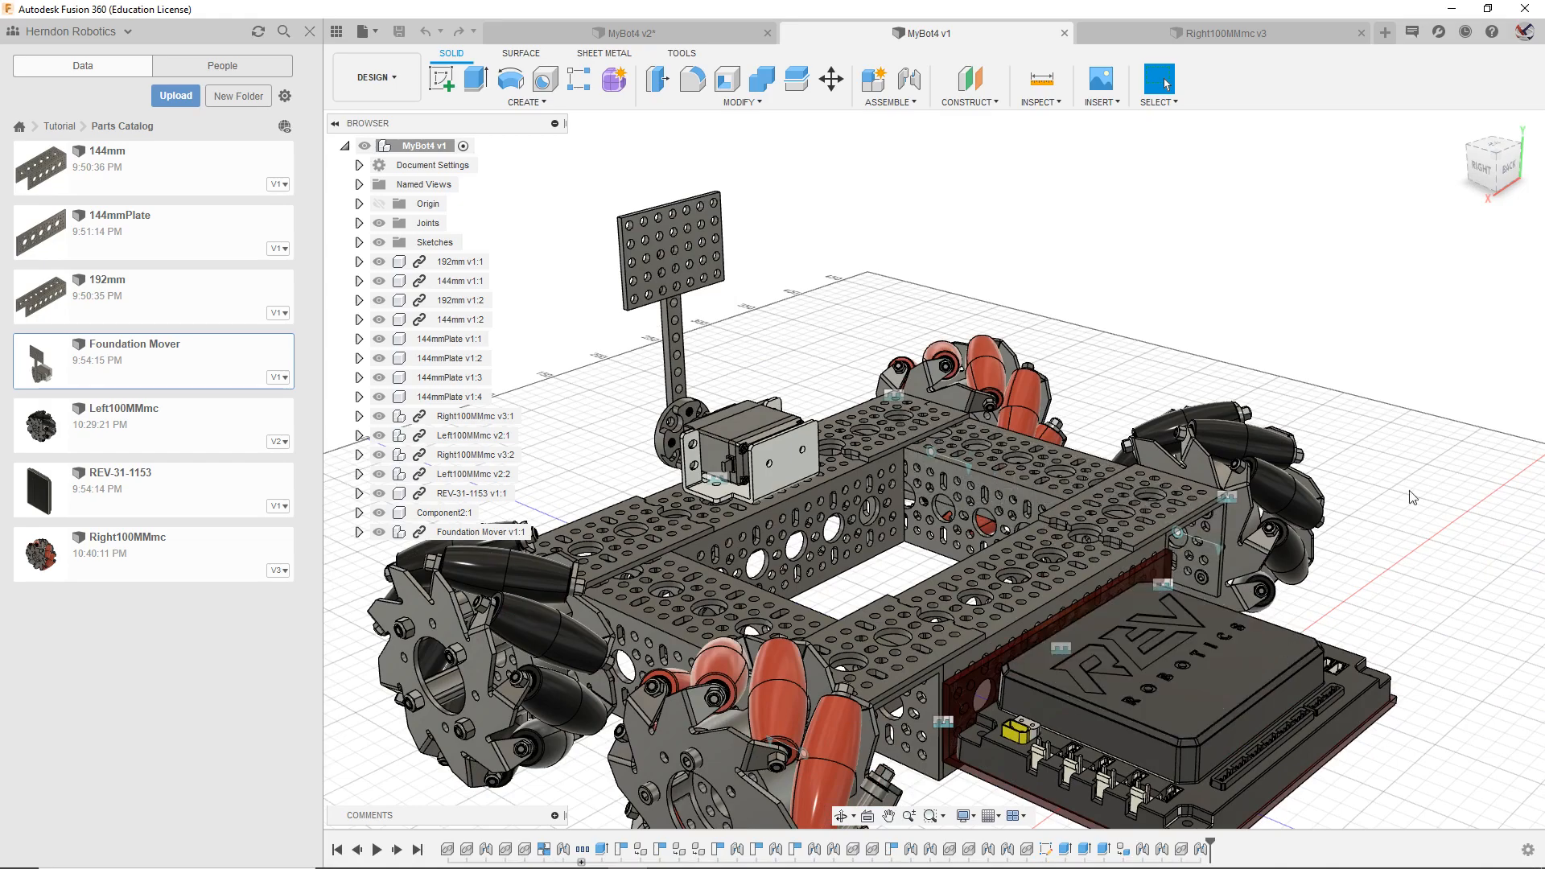
left_click_drag(1485, 168, 1538, 157)
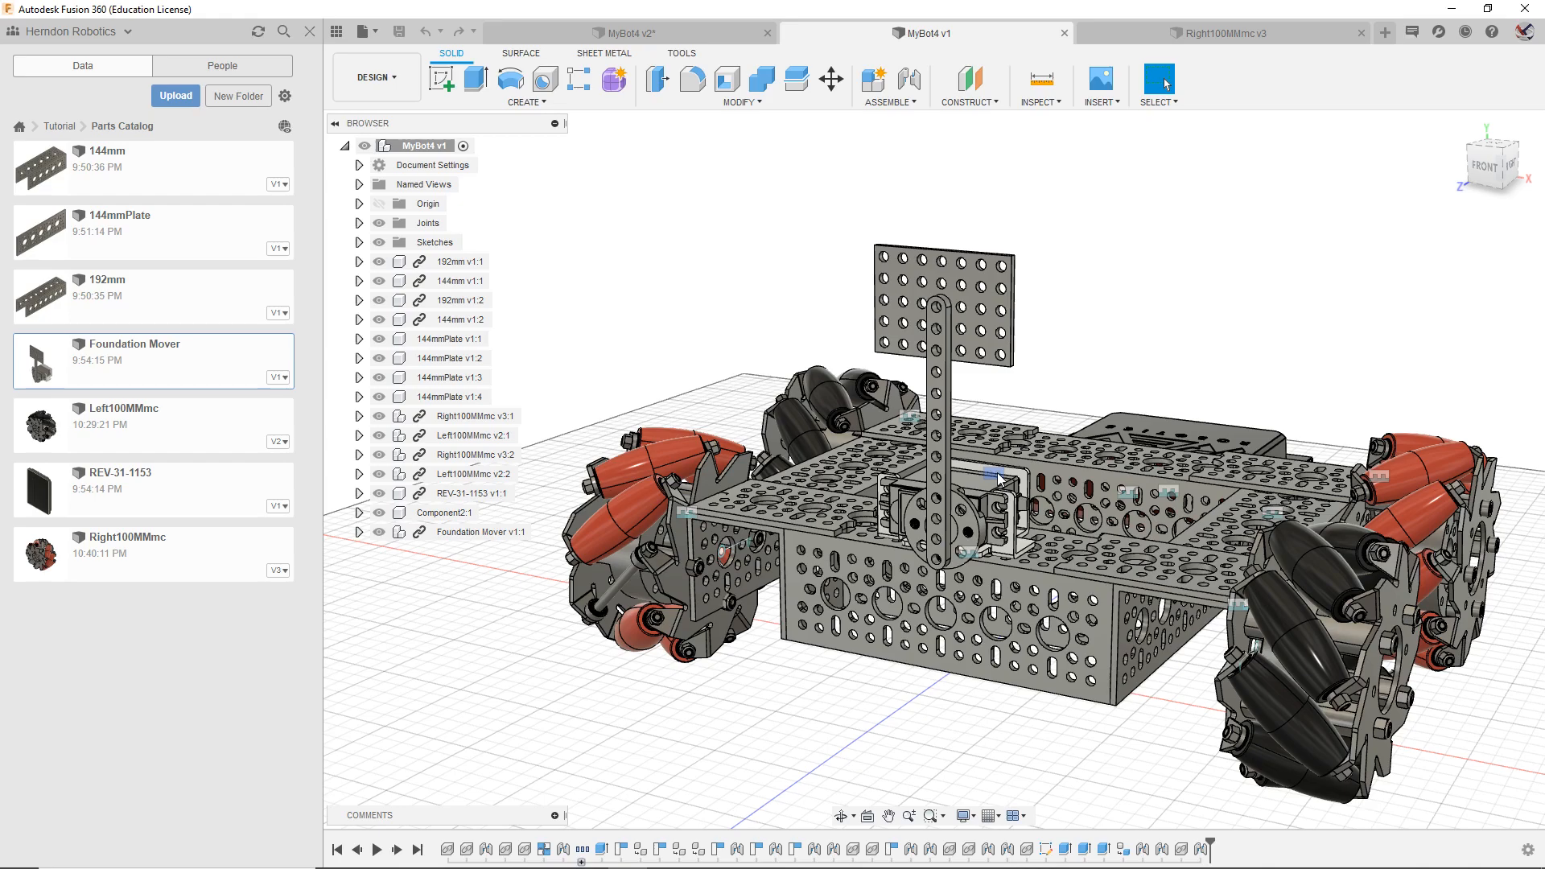
left_click(1483, 169)
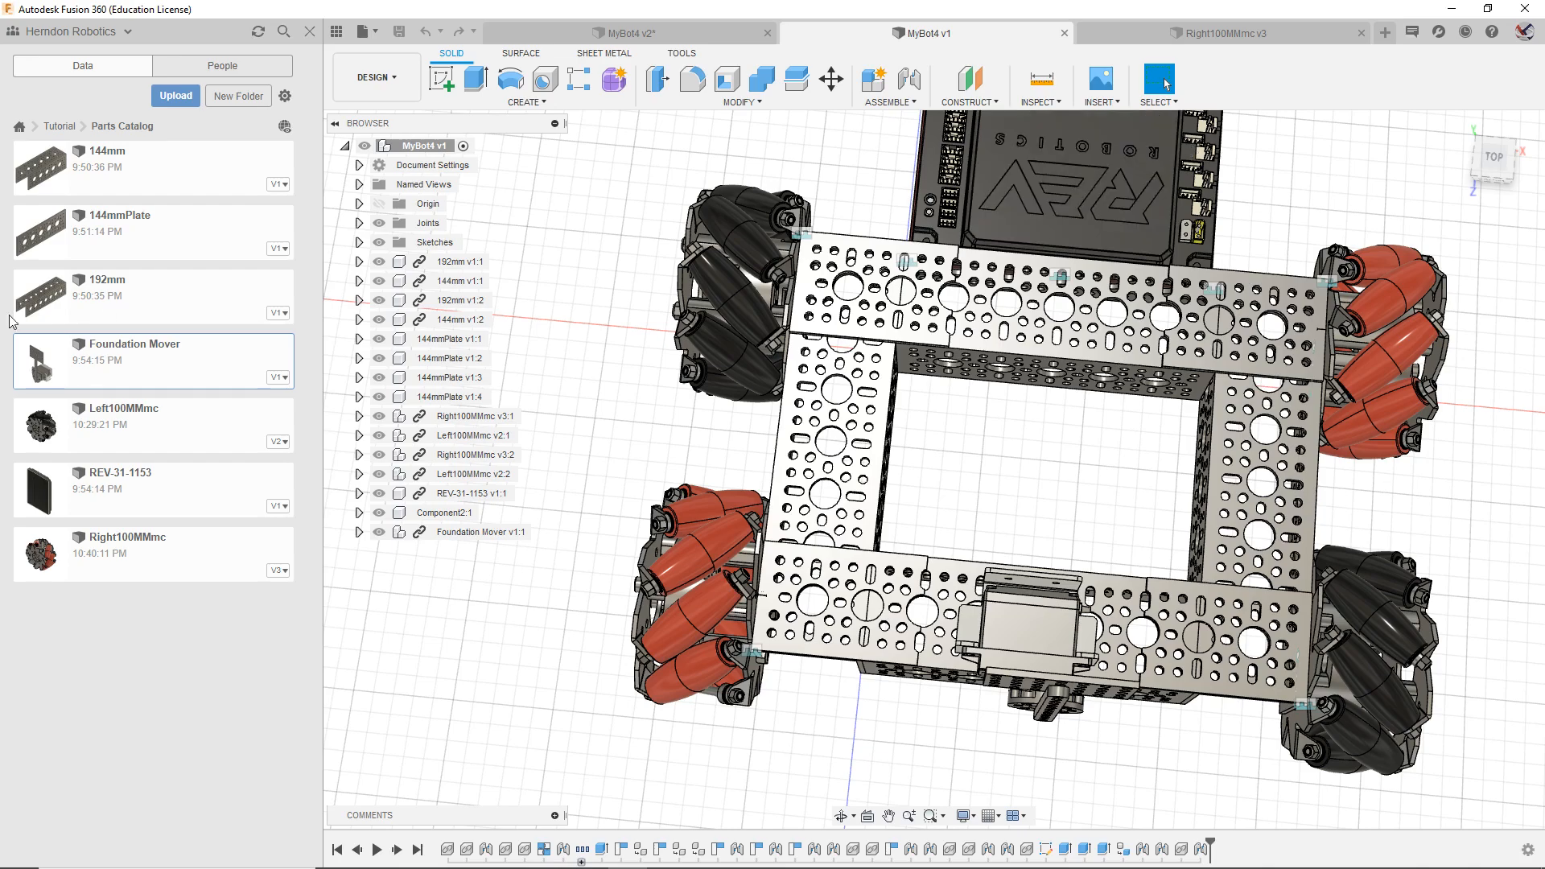
Step: Open the 144mm, 192mm and 144mmPlate parts from the Parts Catalog and view the 144mm channel
double_click(191, 180)
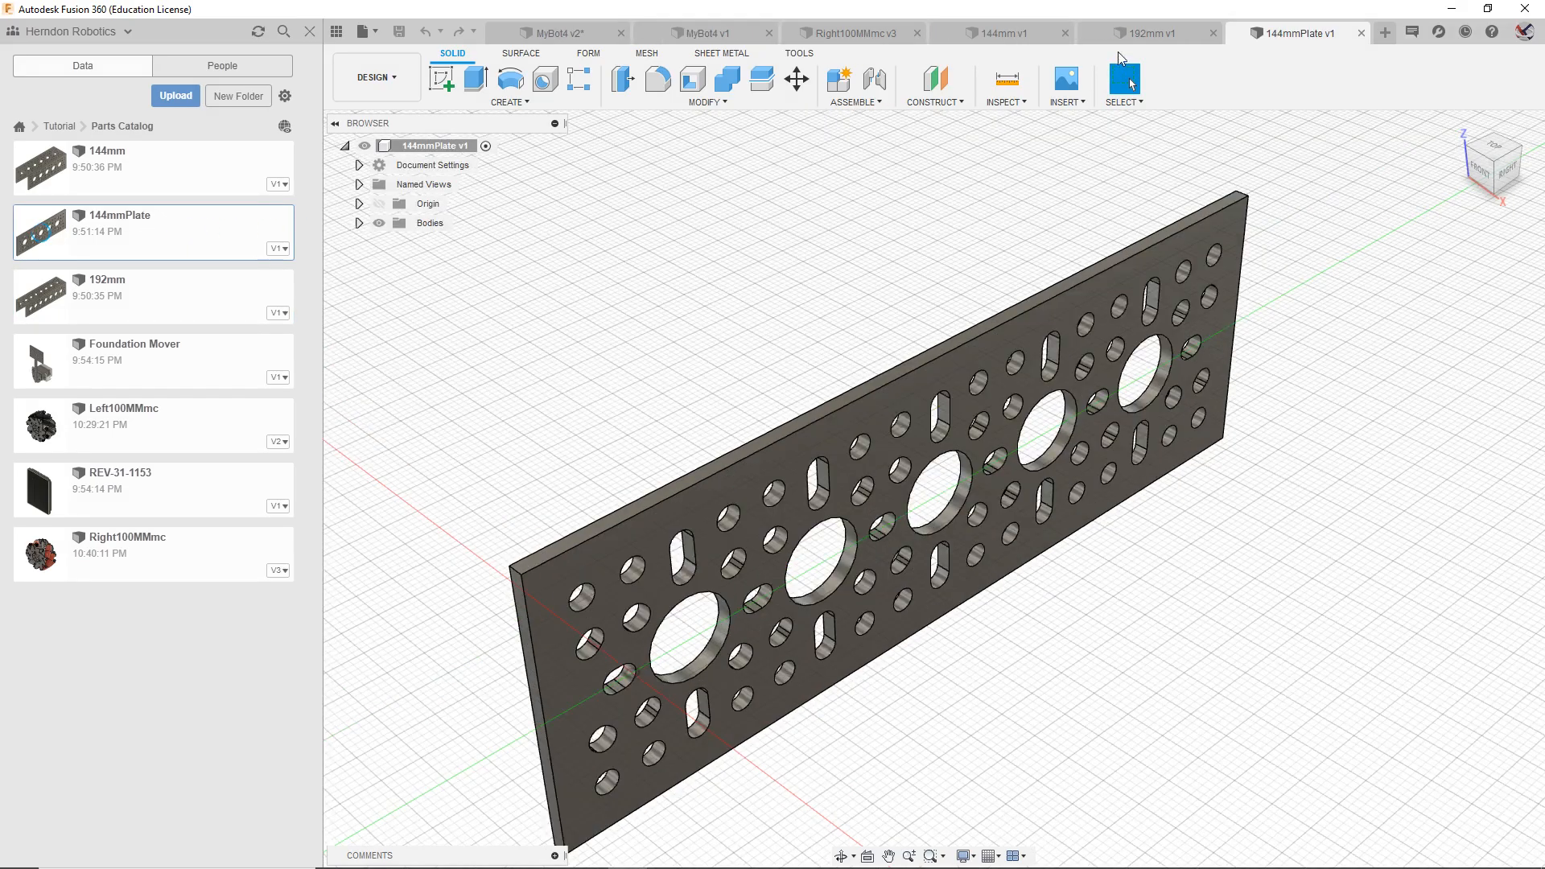
scroll(1006, 419, "down", 4)
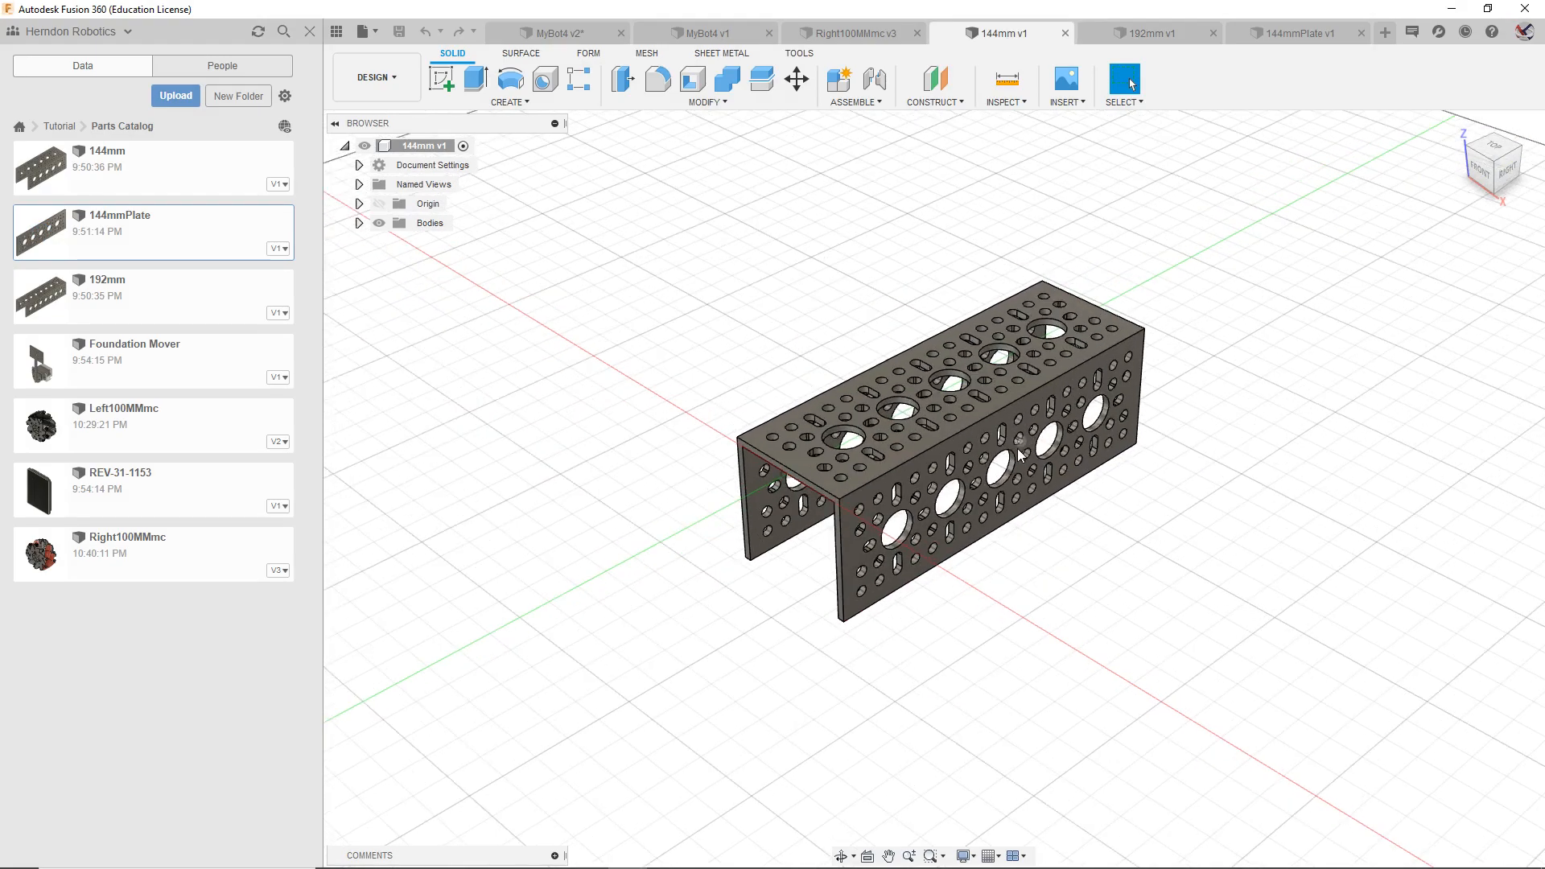
Step: Apply the Aluminum - Polished appearance from the Metal library to the whole 144mm channel body
left_click(1003, 411)
key("a")
scroll(1342, 646, "down", 3)
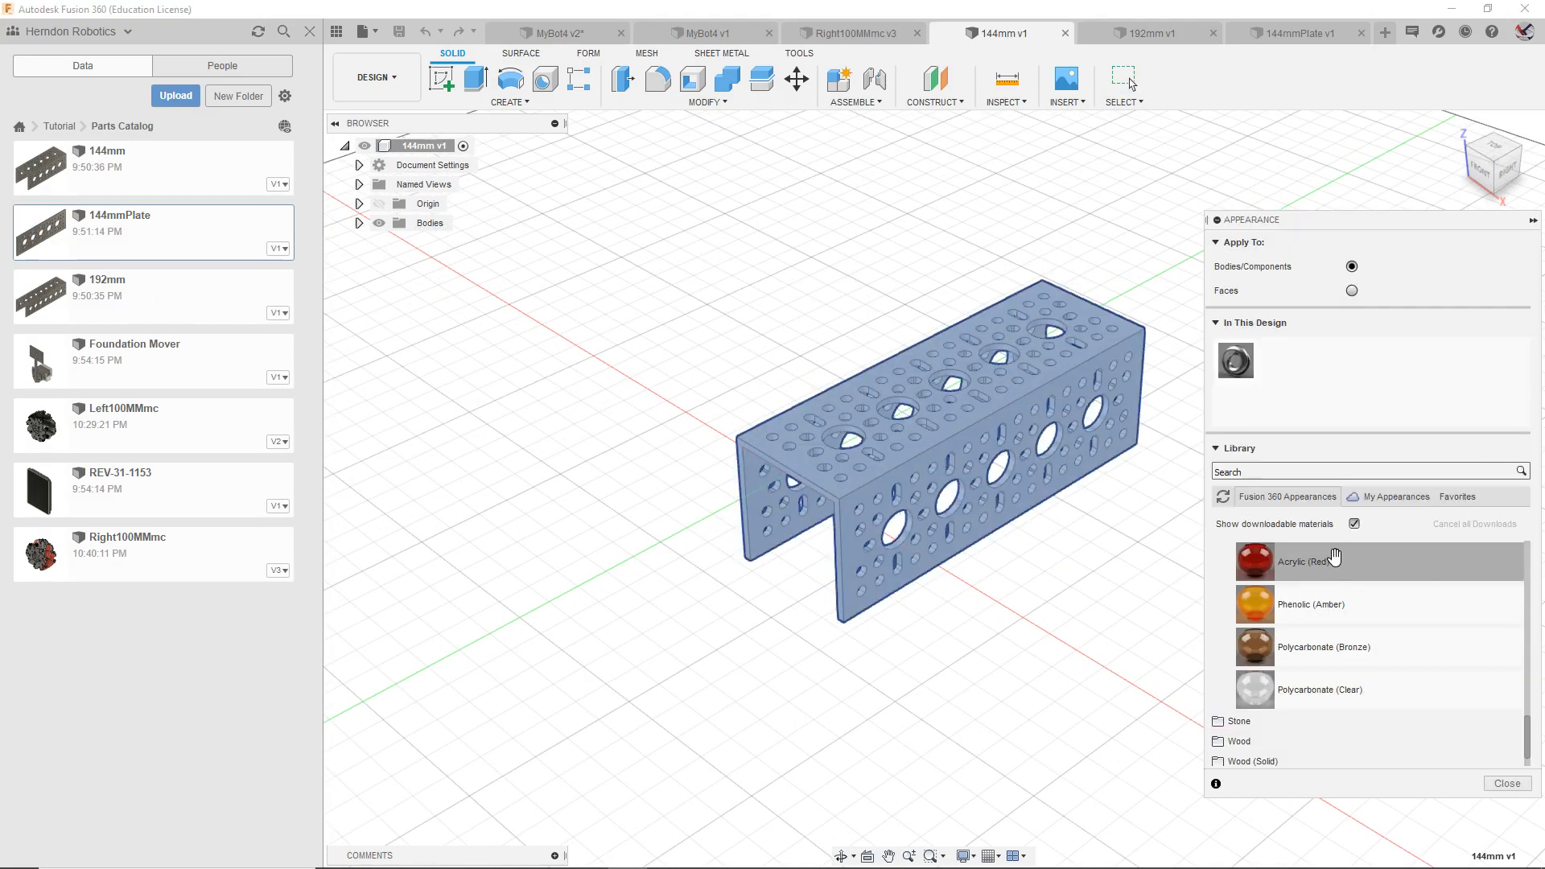
scroll(1339, 640, "up", 10)
left_click(1294, 725)
scroll(1295, 727, "down", 1)
left_click(1290, 593)
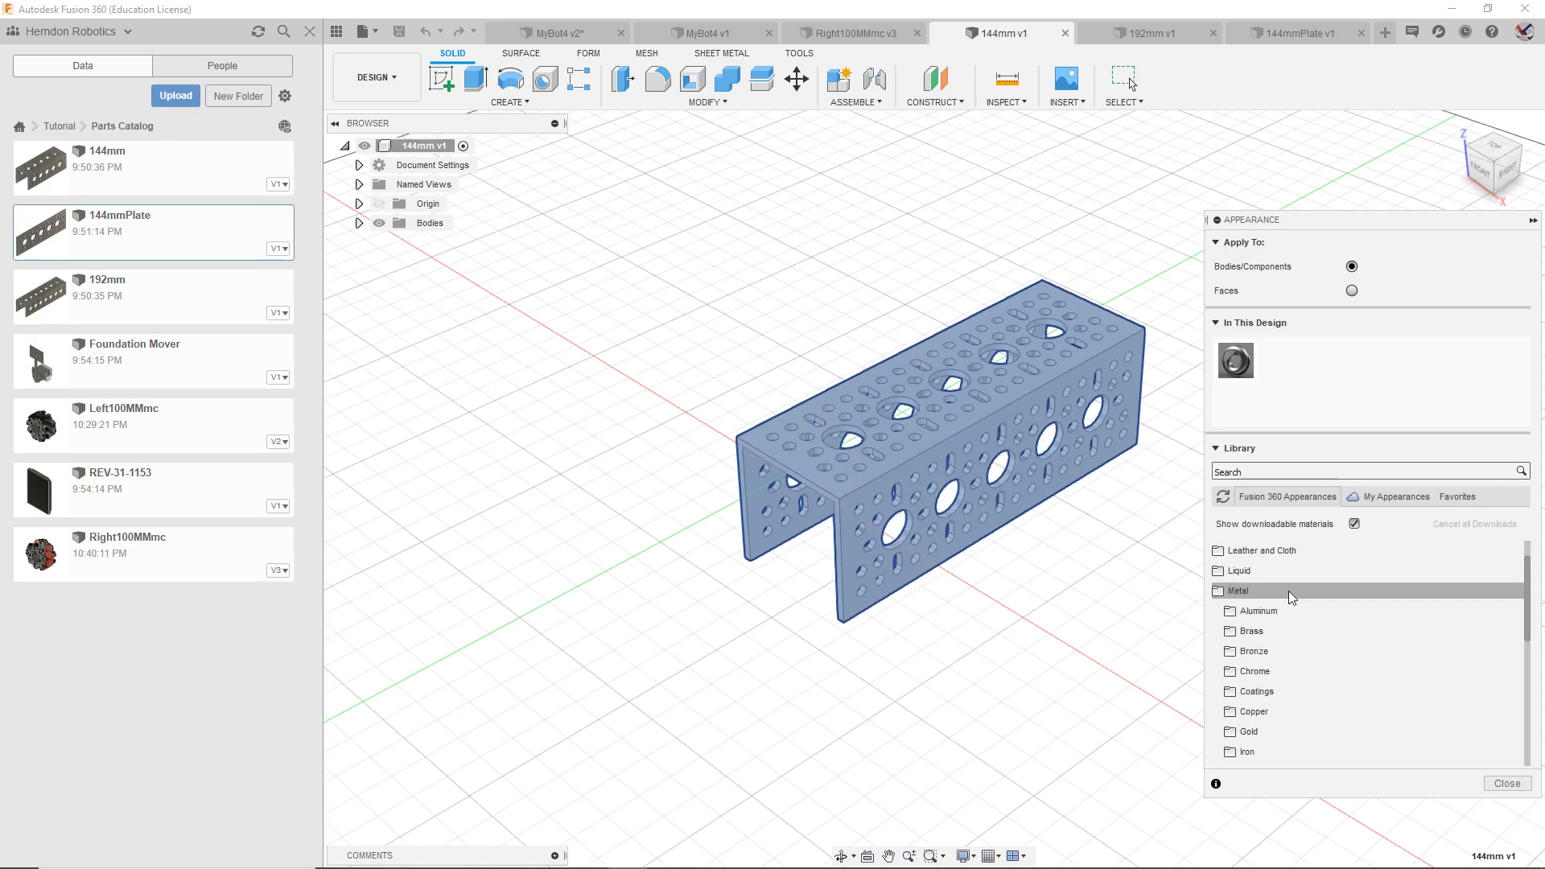
left_click(1253, 613)
scroll(1394, 583, "down", 5)
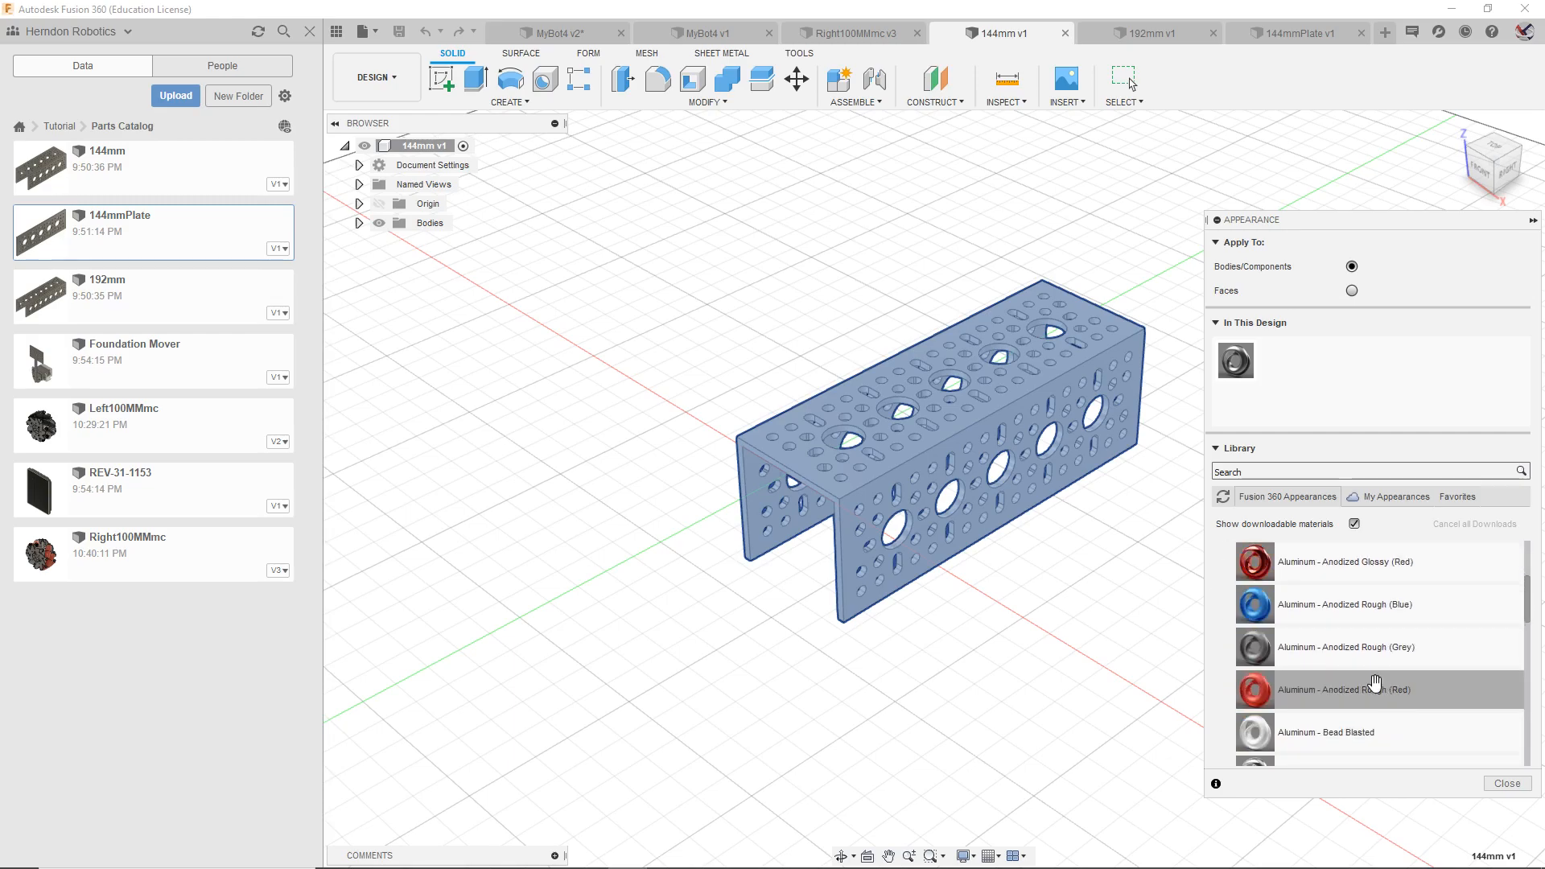
scroll(1376, 667, "down", 3)
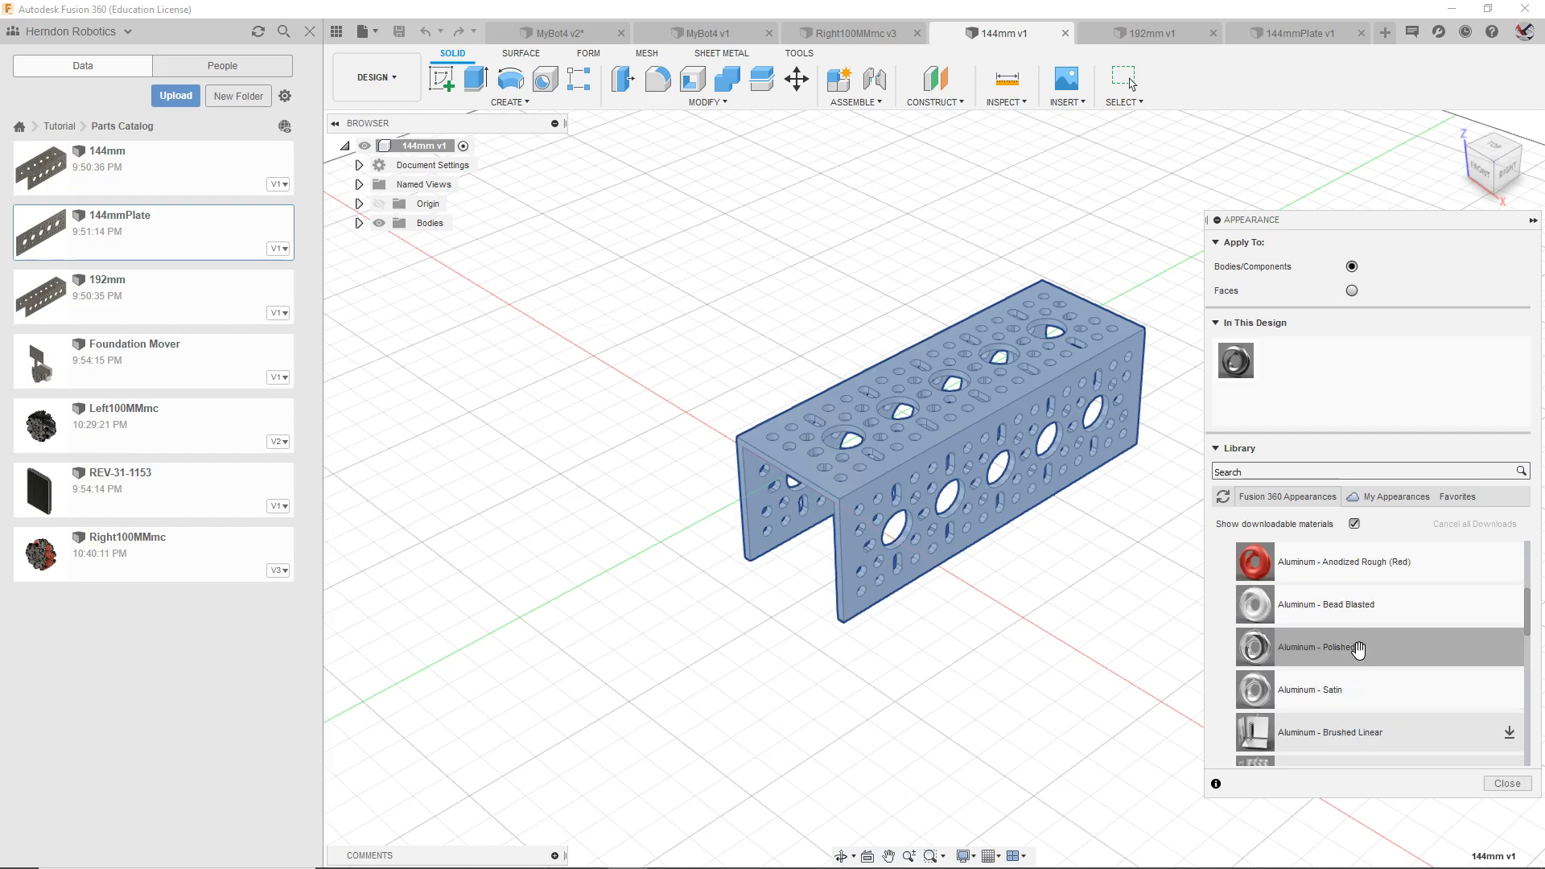
left_click_drag(1365, 641, 953, 456)
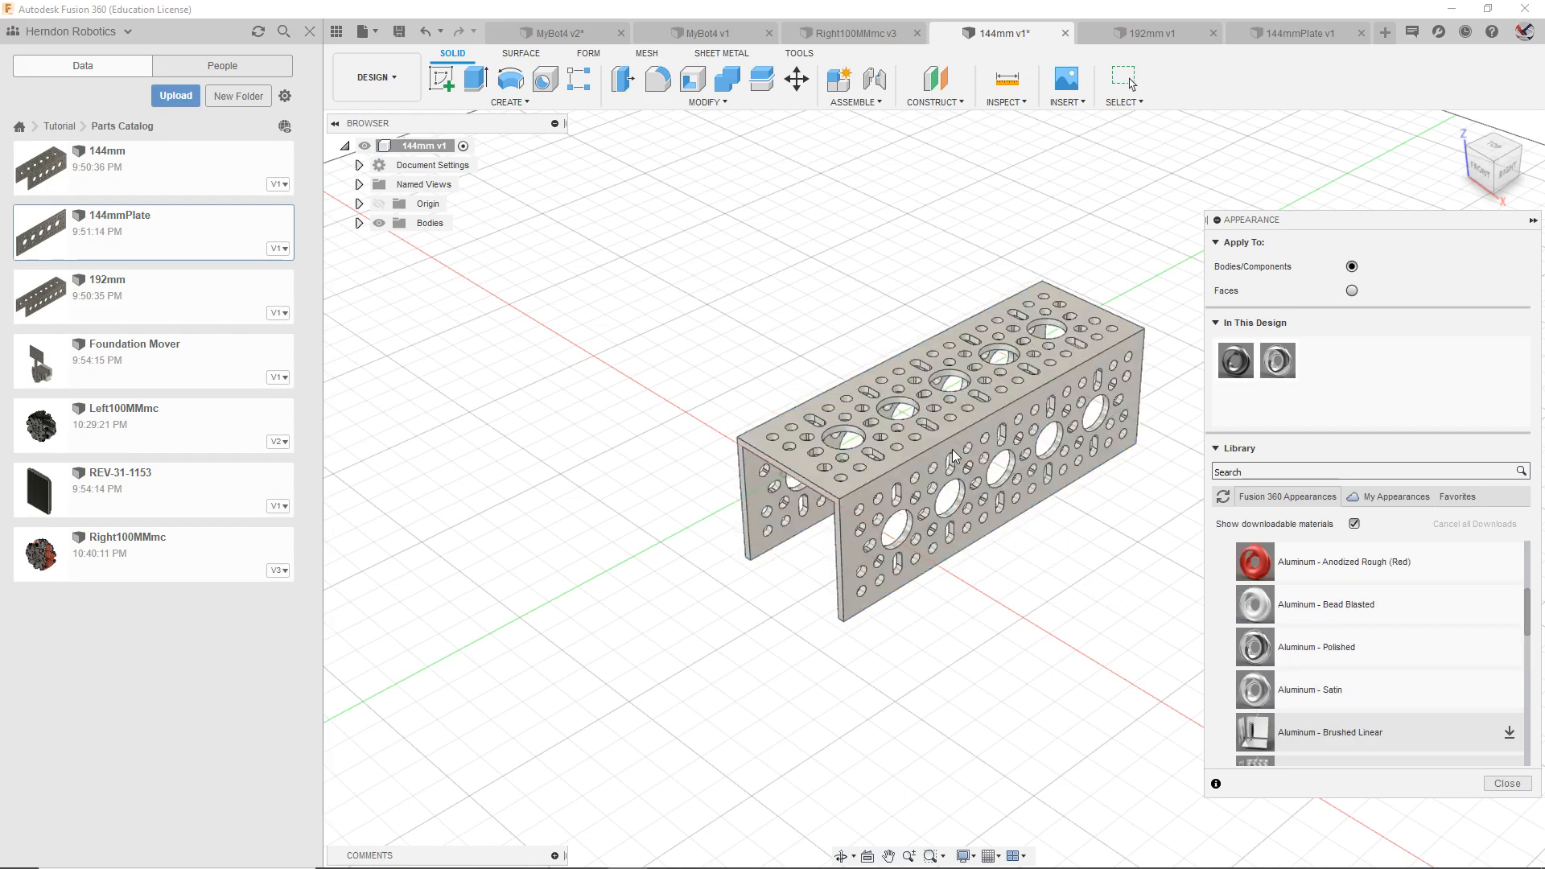
Step: Replace the 144mm channel's finish with Aluminum - Bead Blasted and save the part with the default version description
scroll(1029, 564, "up", 5)
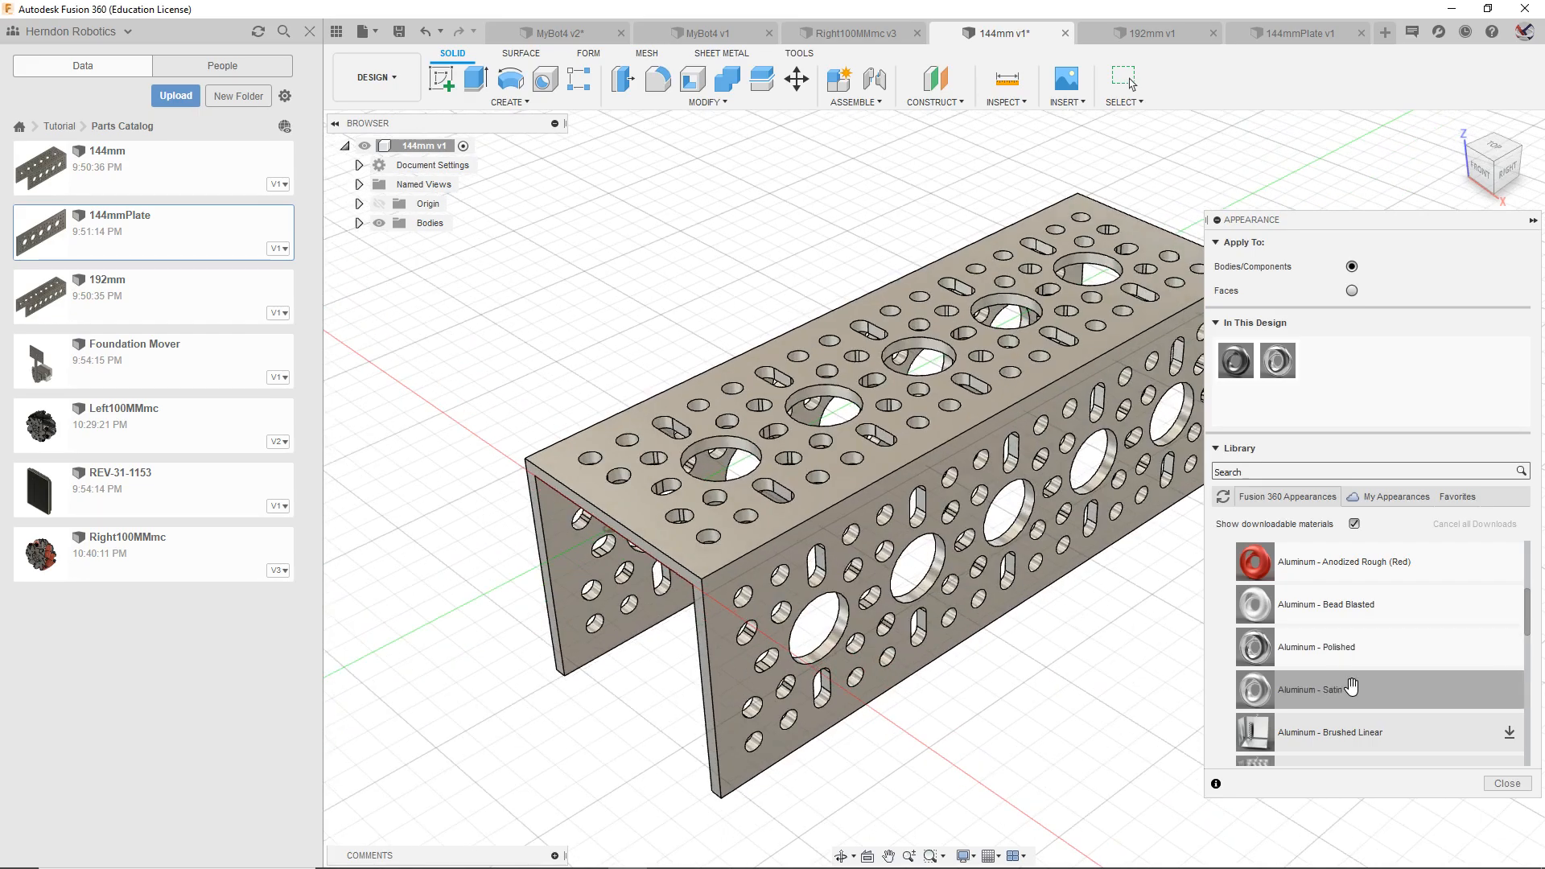
scroll(1350, 685, "up", 5)
scroll(1351, 686, "down", 3)
left_click_drag(1348, 688, 1028, 621)
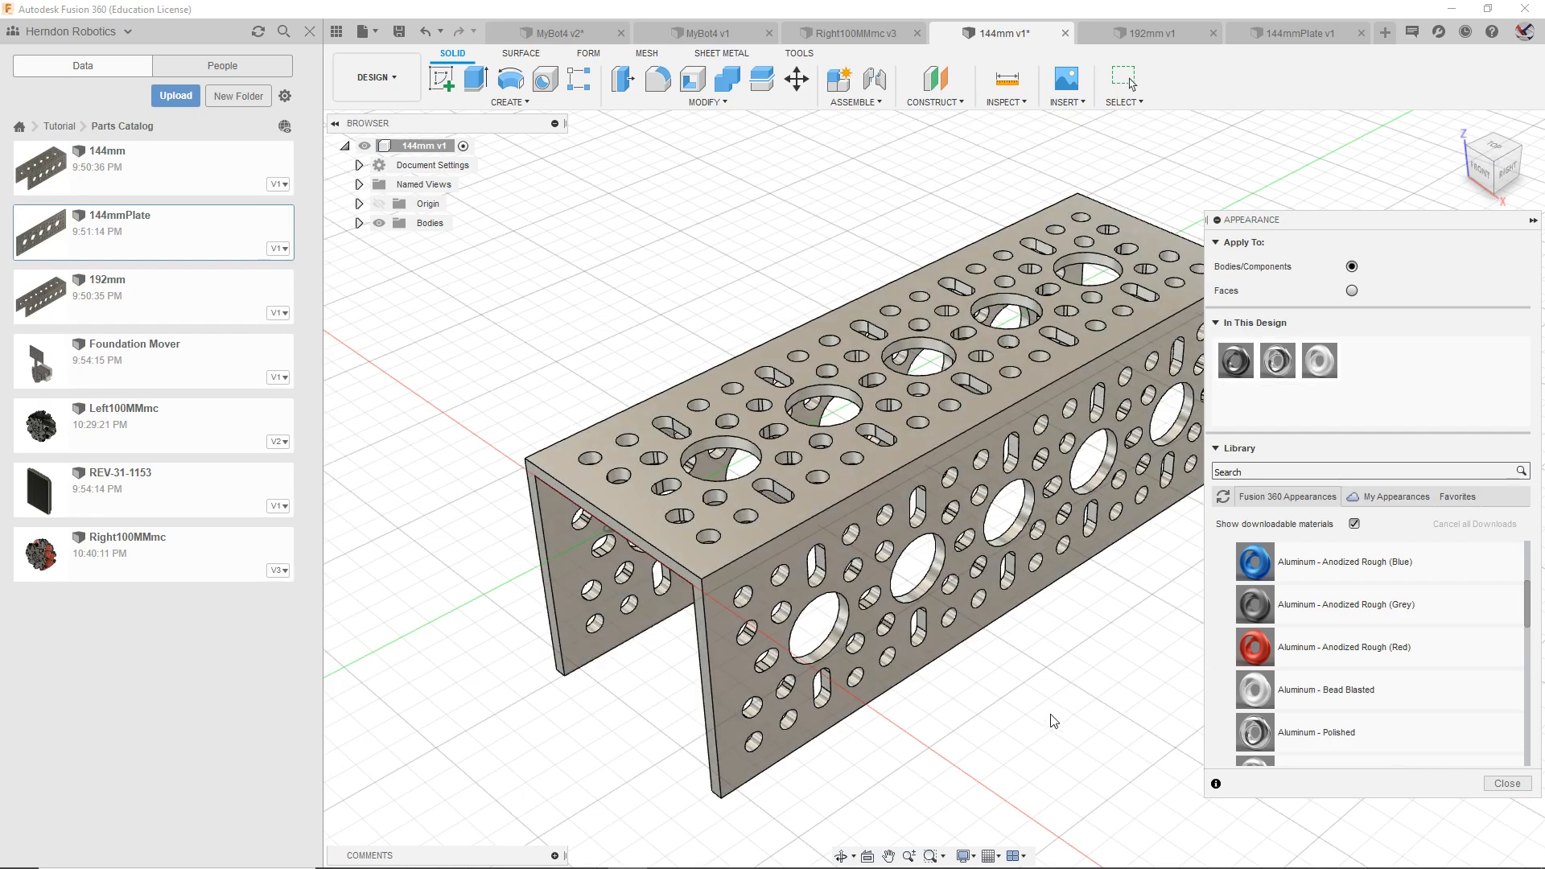
scroll(1474, 643, "down", 3)
scroll(1422, 698, "down", 1)
scroll(1389, 677, "up", 3)
scroll(1070, 531, "up", 2)
scroll(1368, 668, "up", 5)
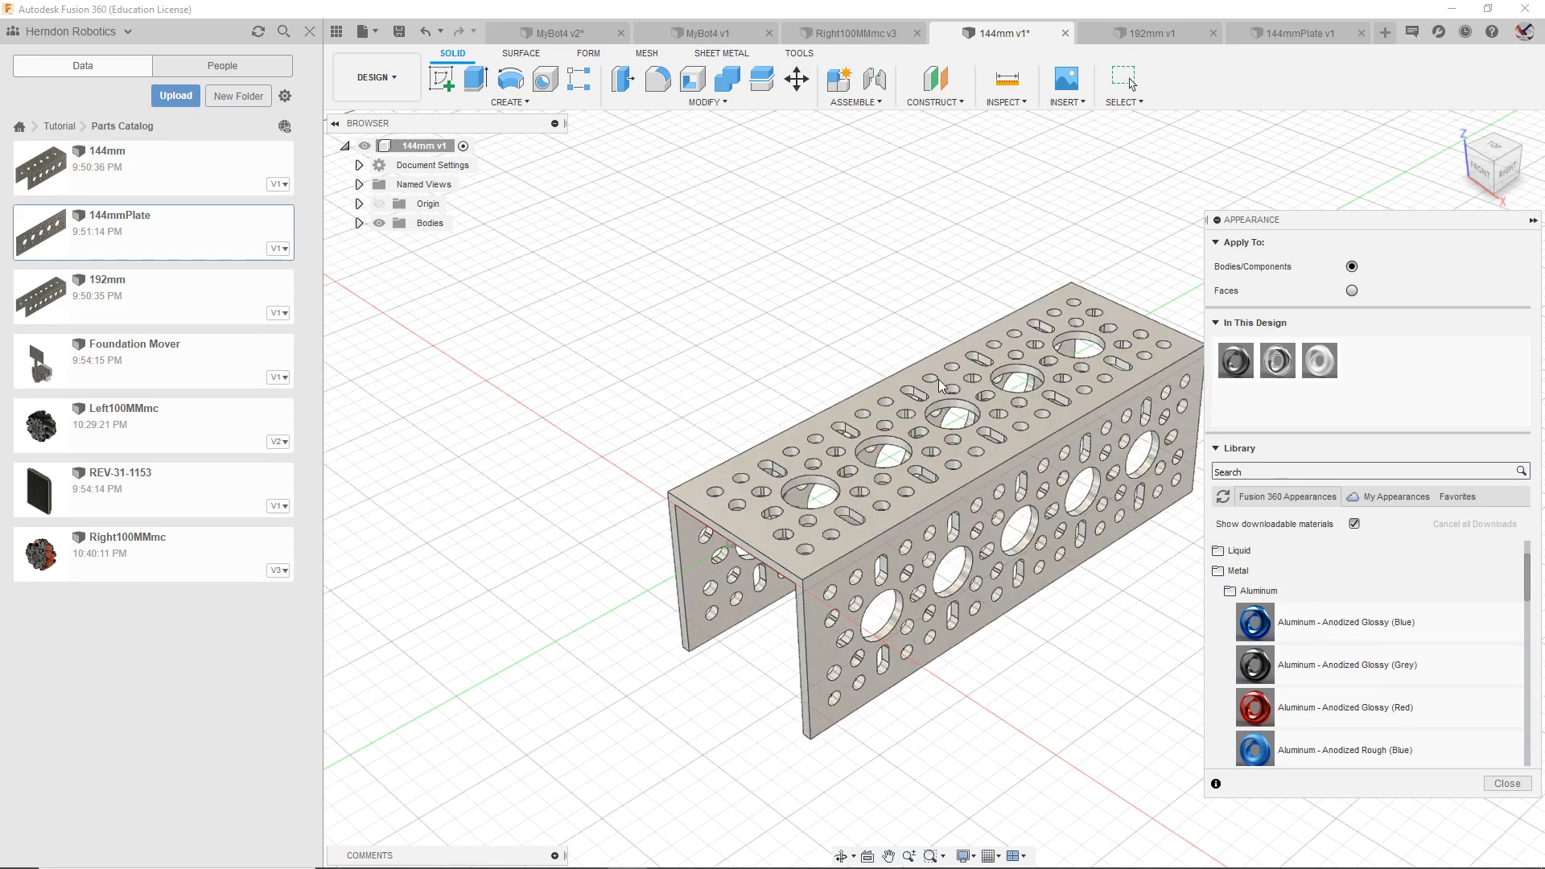
left_click(1507, 783)
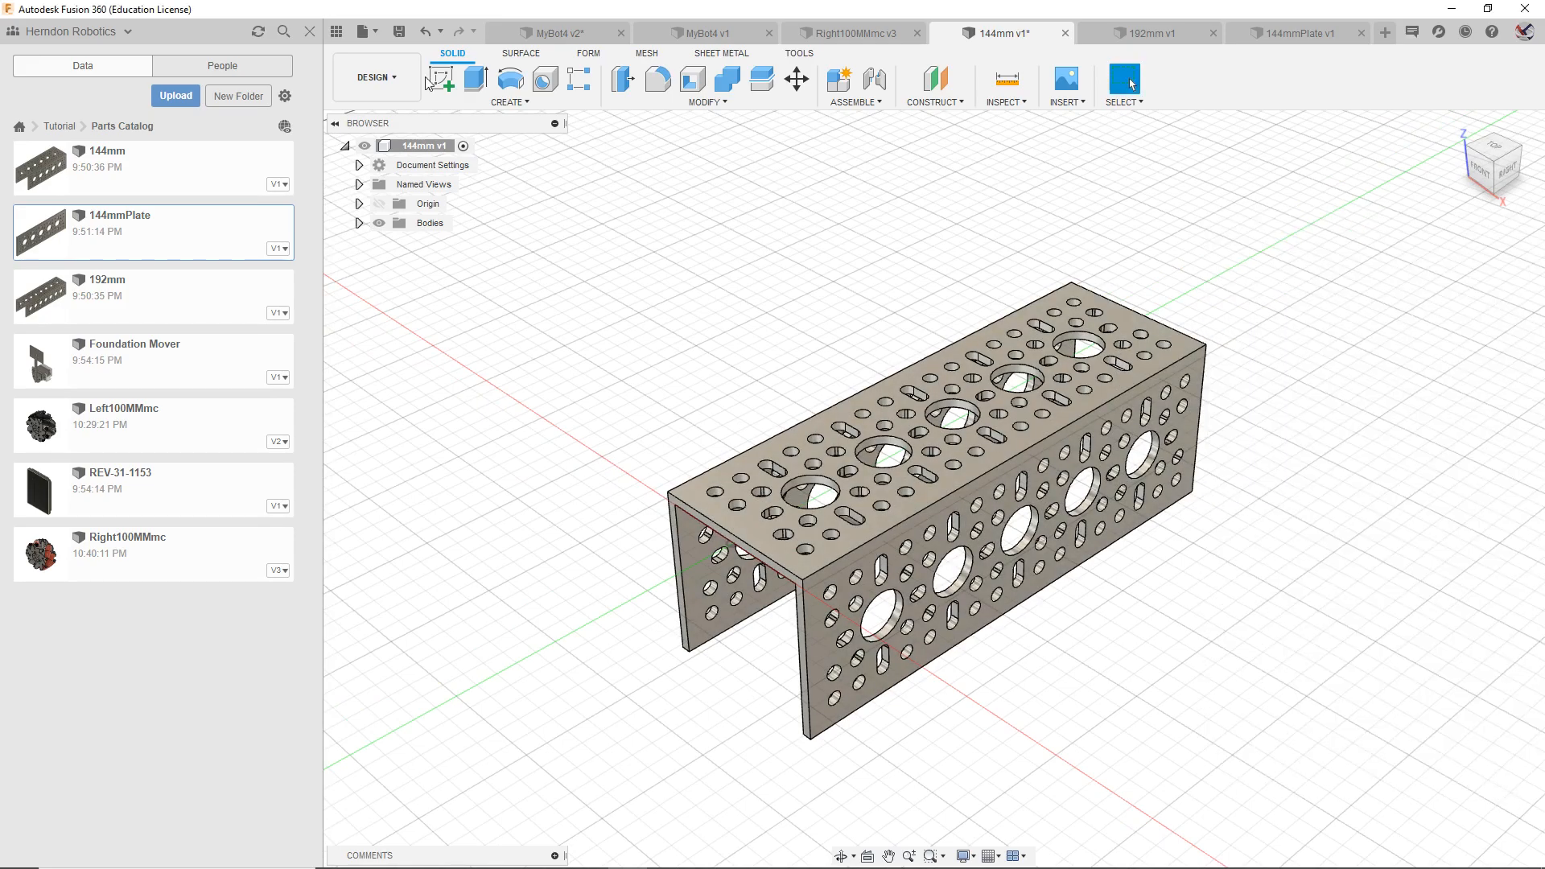
left_click(398, 30)
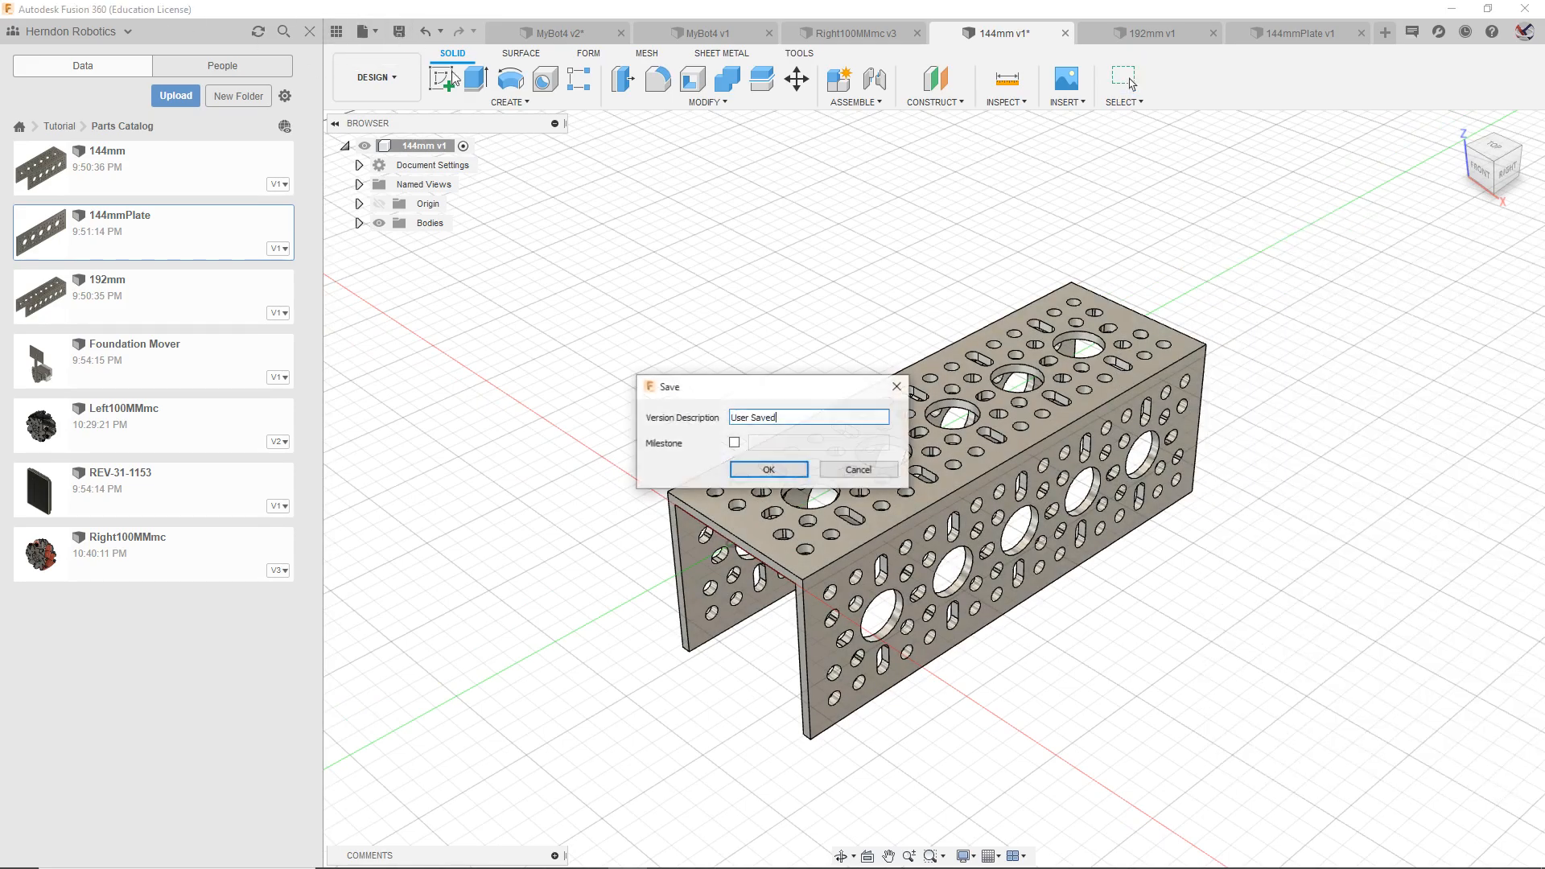
left_click(770, 470)
Step: Apply the Aluminum - Anodized Glossy (Blue) appearance to the 192mm channel and save that part
left_click(1143, 33)
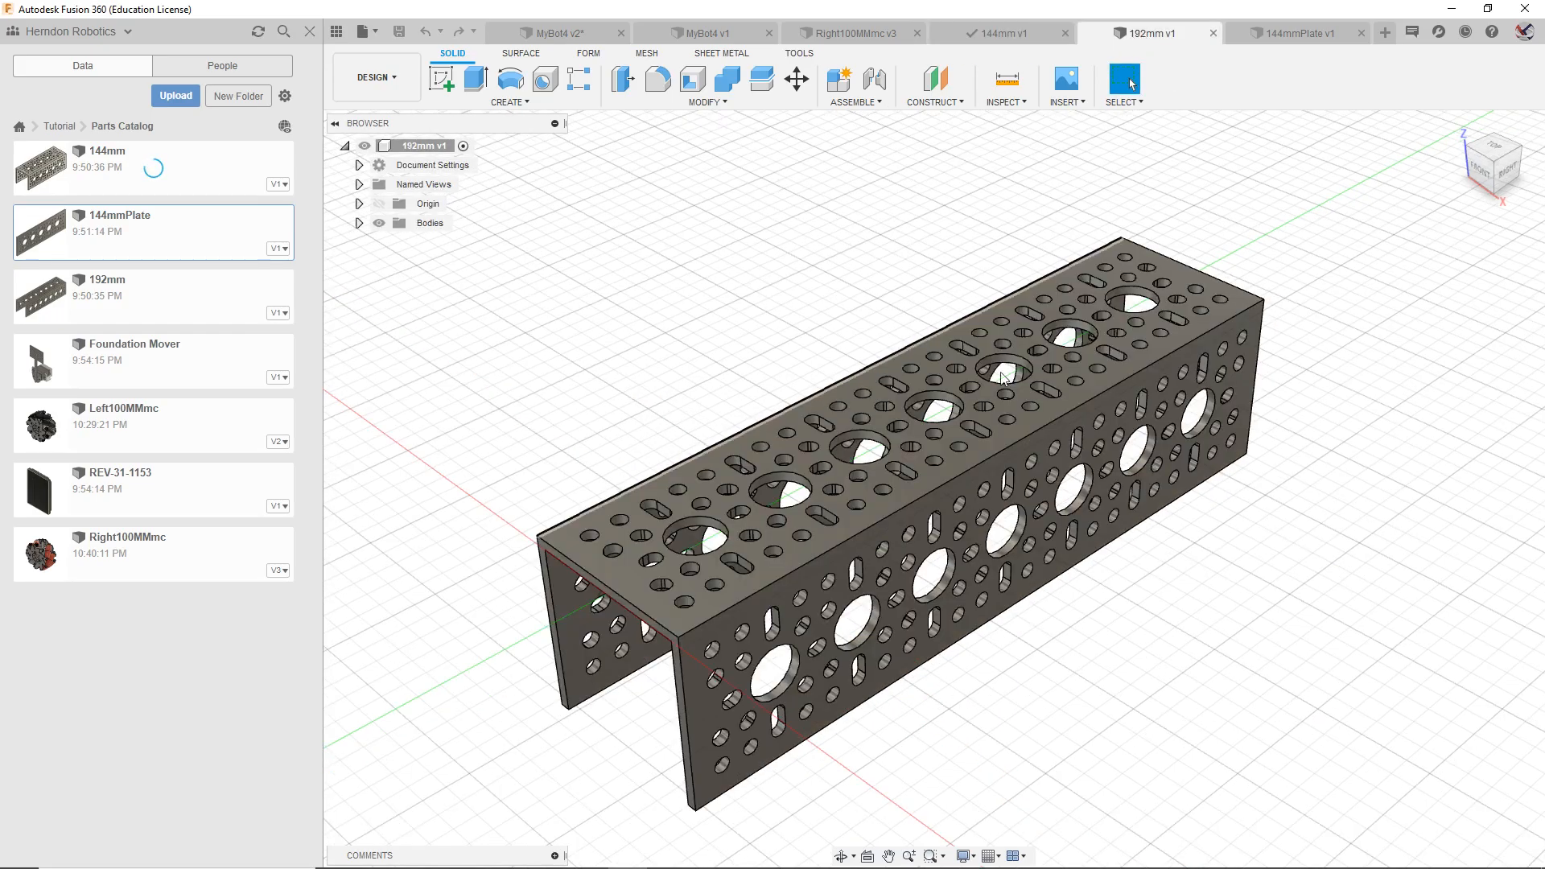
key("a")
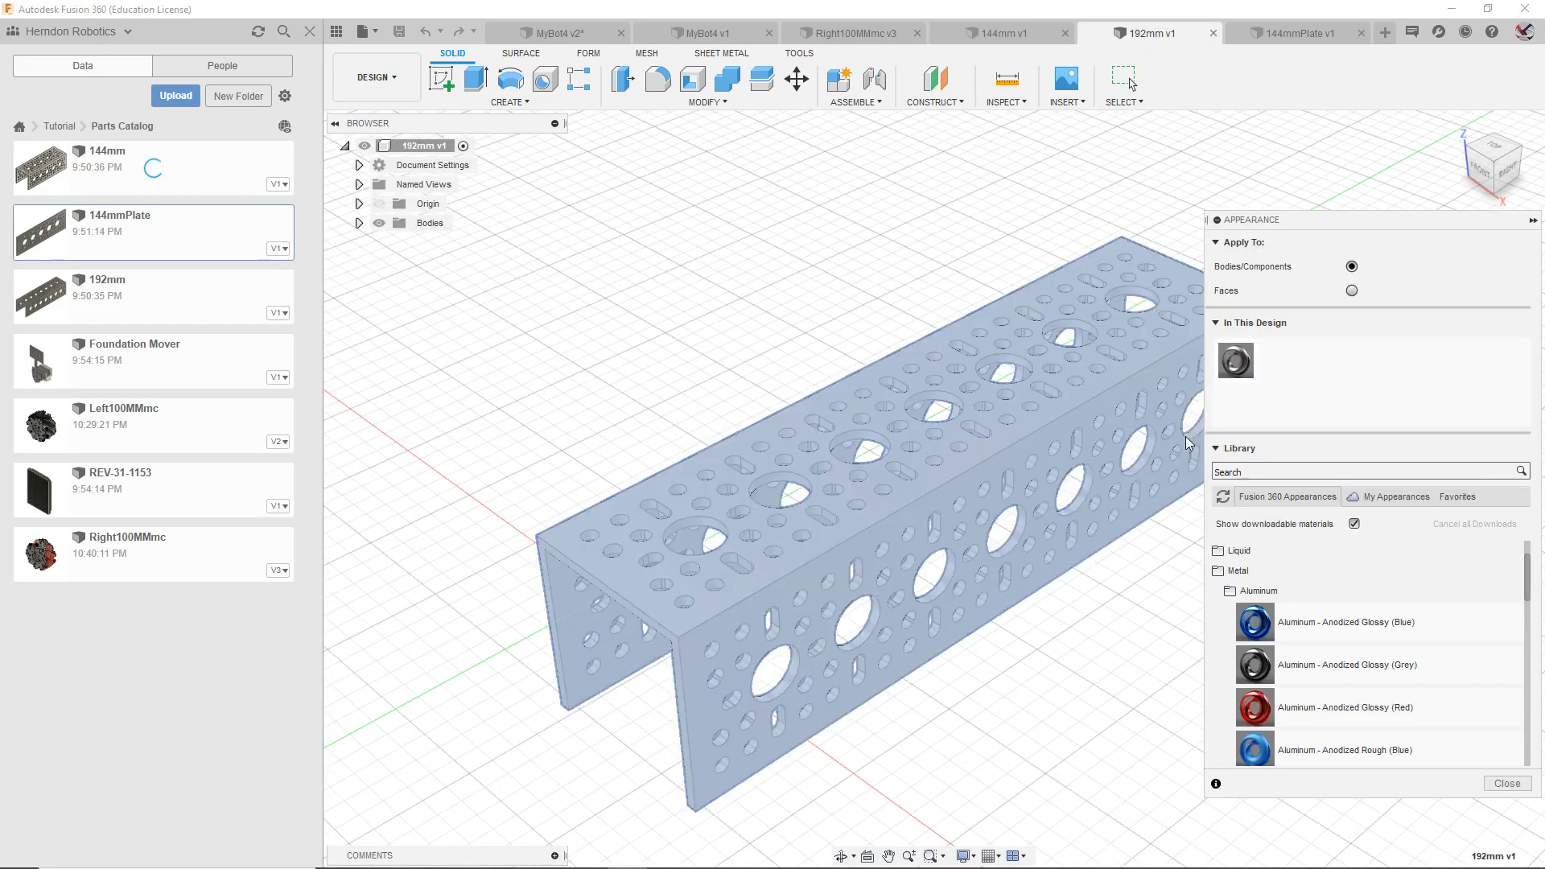
left_click_drag(1340, 622, 937, 489)
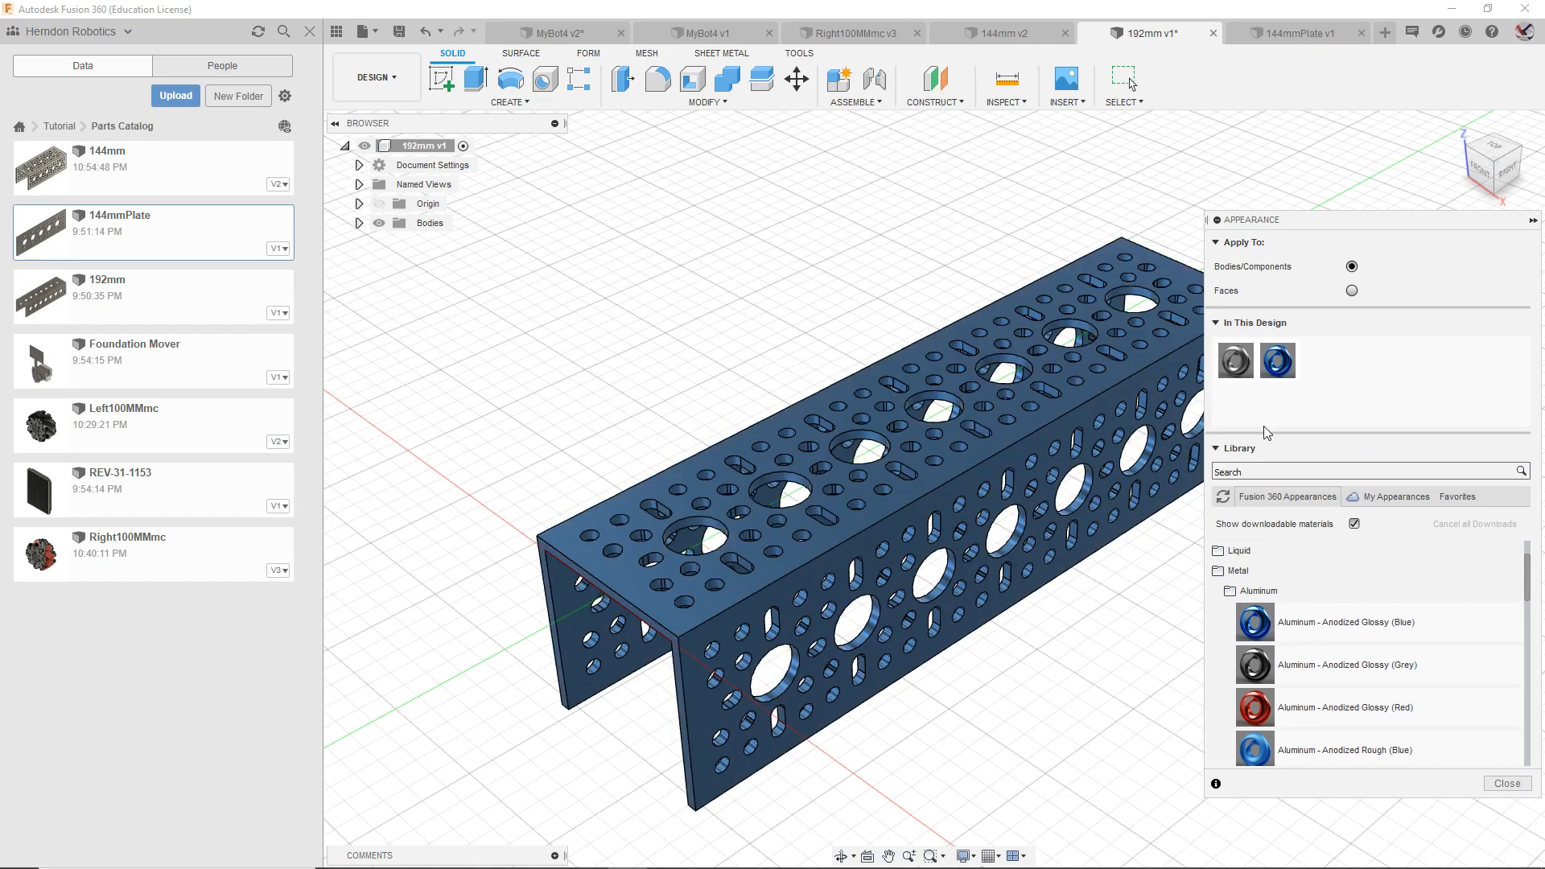
left_click(399, 30)
left_click(780, 468)
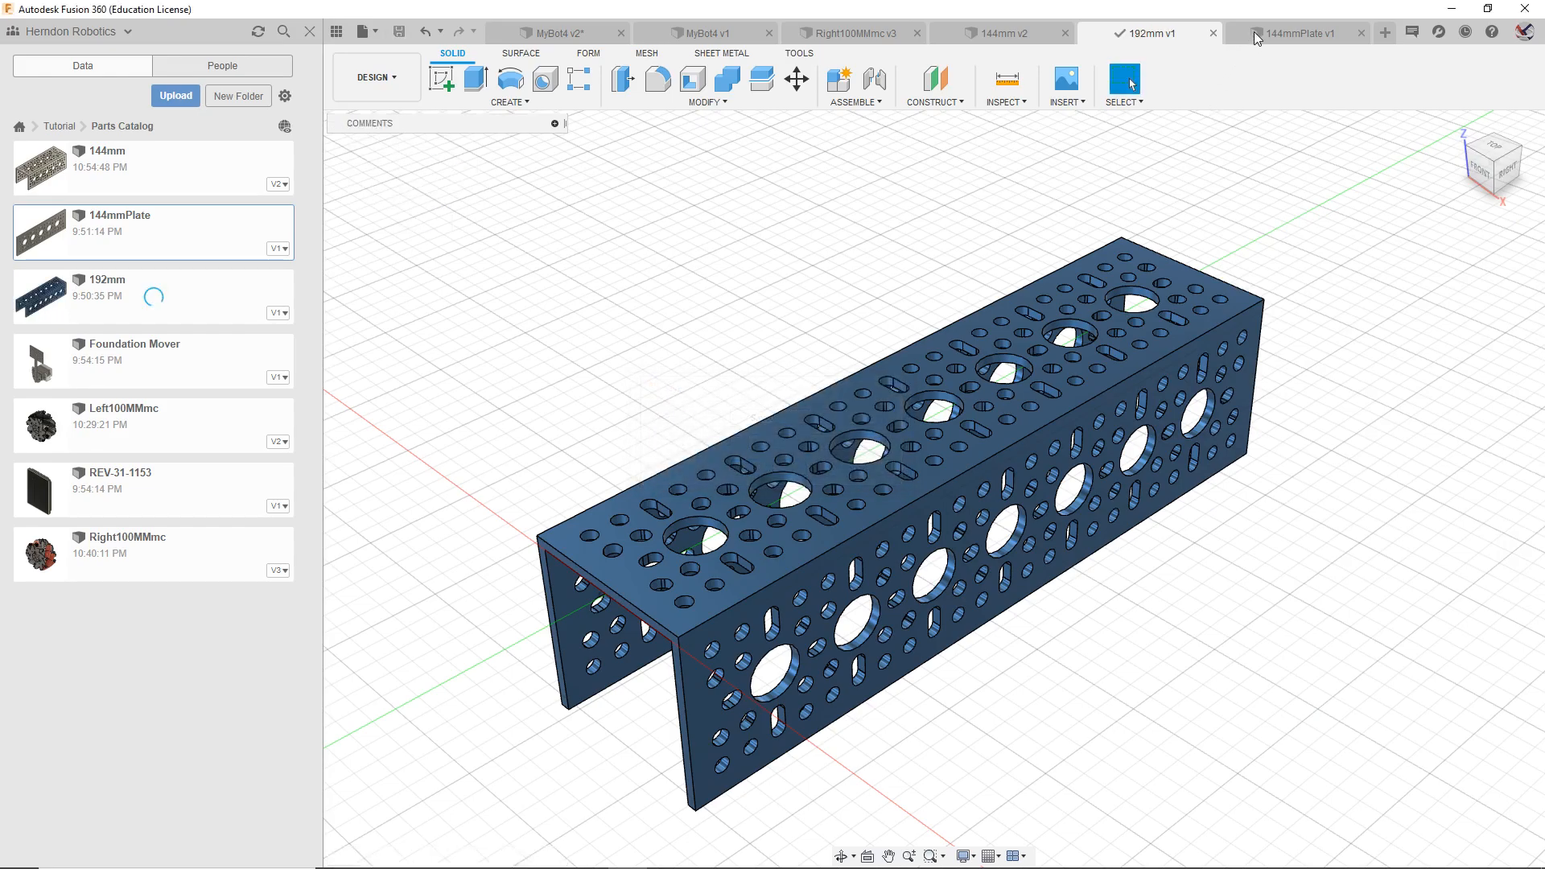
Step: Apply the Aluminum - Anodized Glossy (Red) appearance to the 144mmPlate part and save it
left_click(1257, 35)
left_click(757, 518)
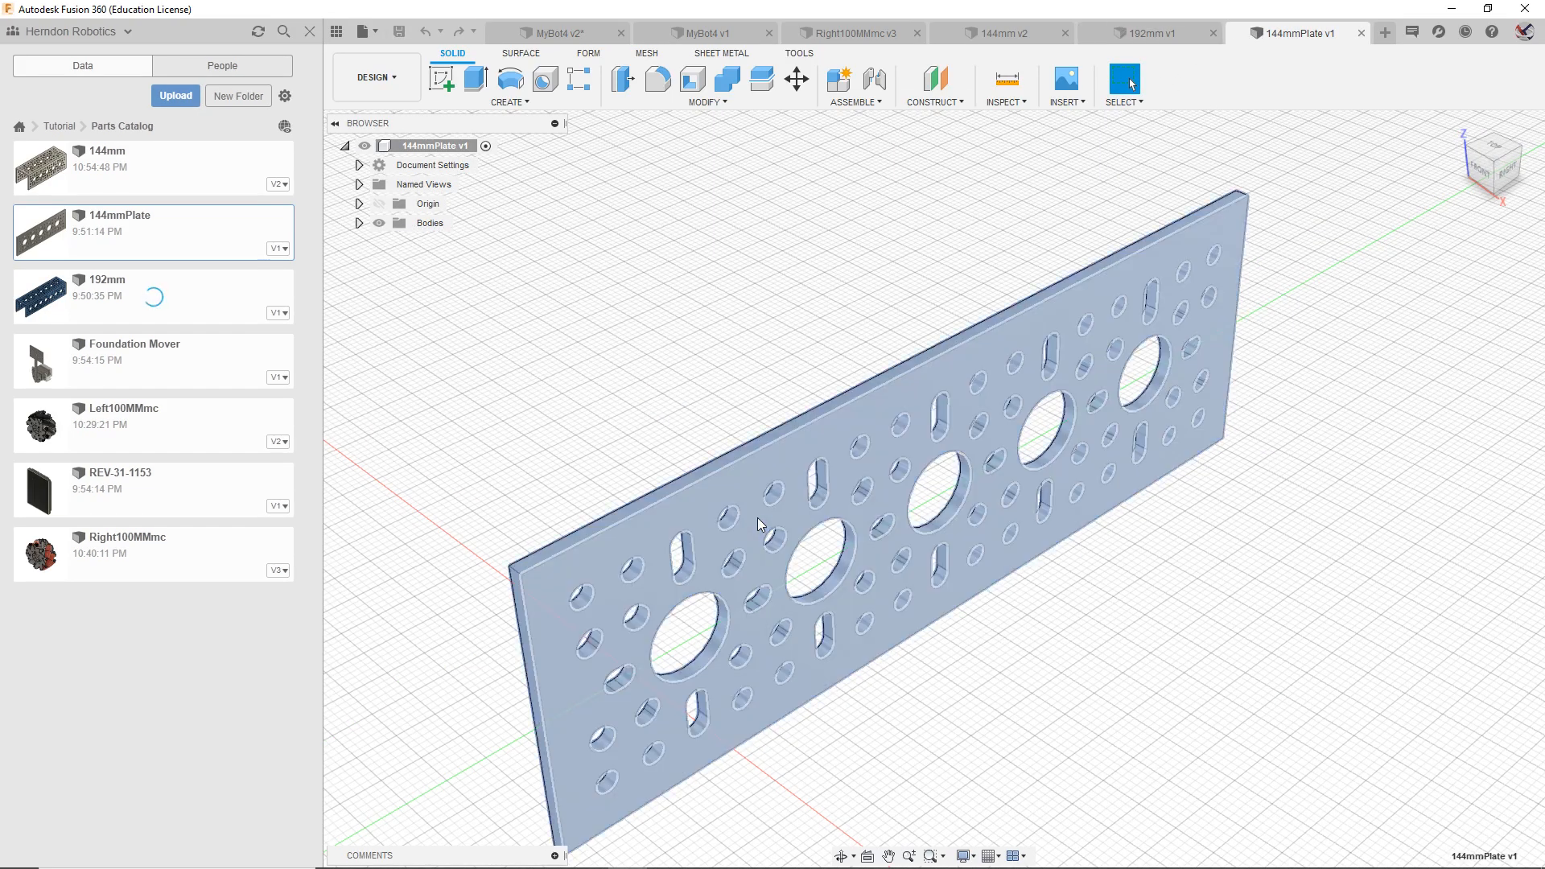
key("a")
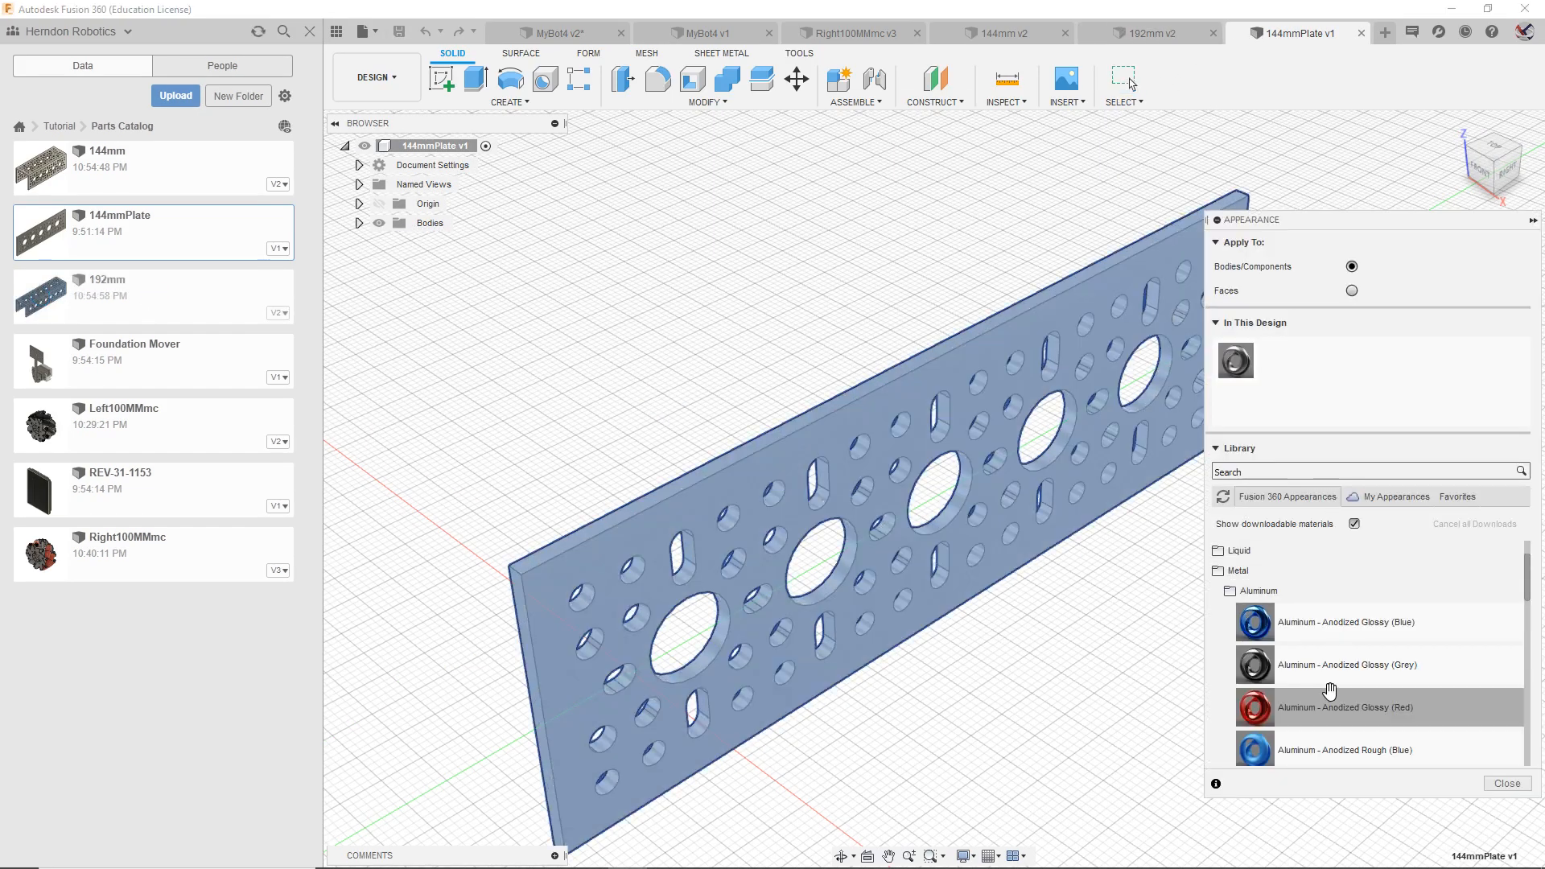
left_click_drag(1386, 705, 885, 519)
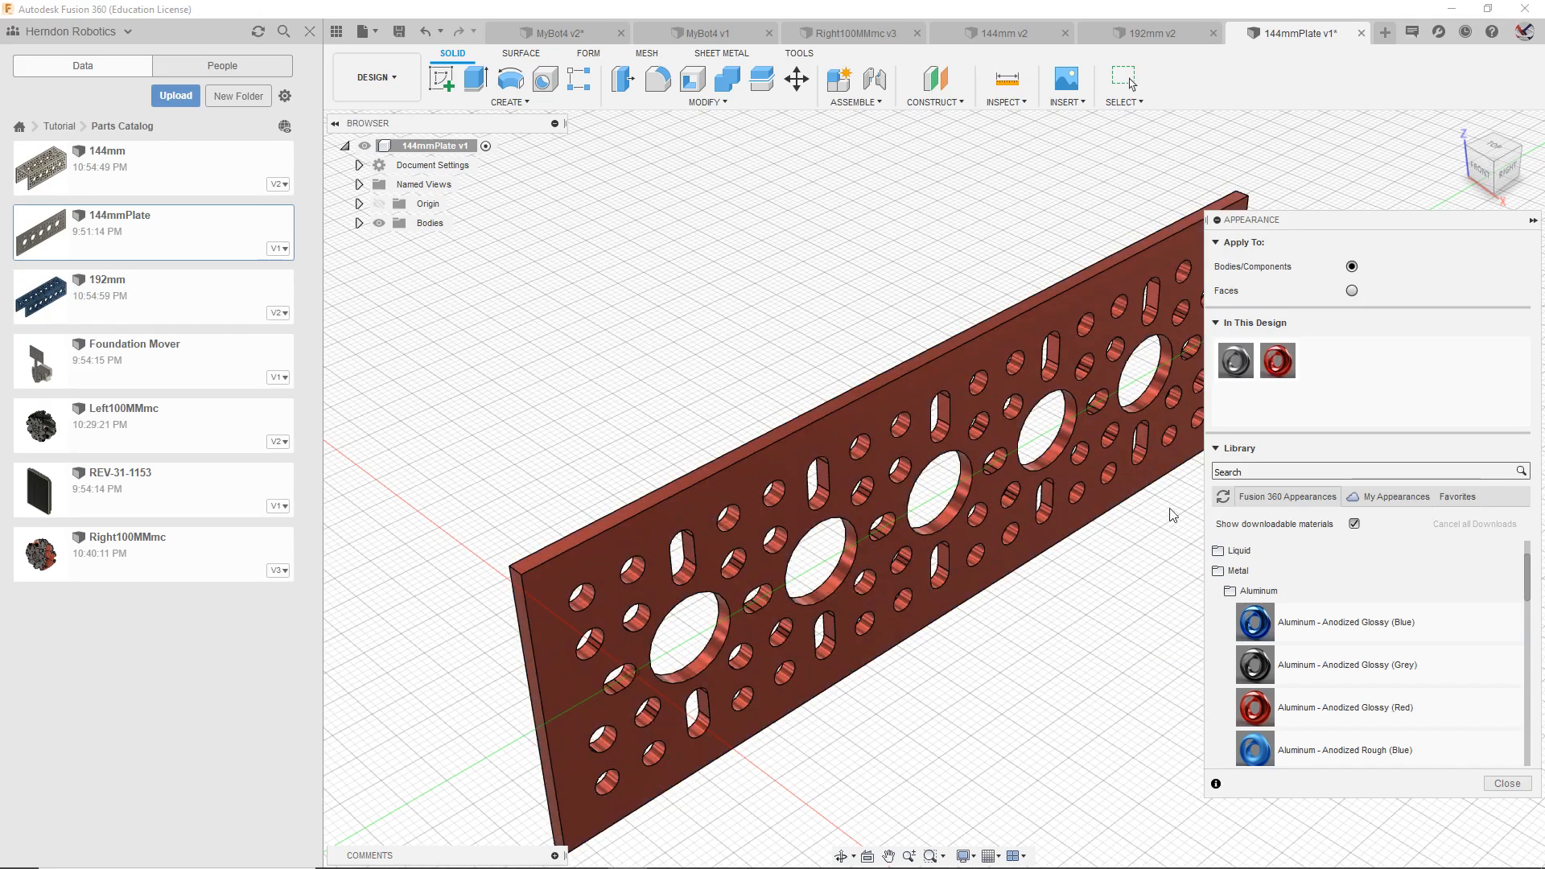
left_click(1503, 785)
left_click(399, 33)
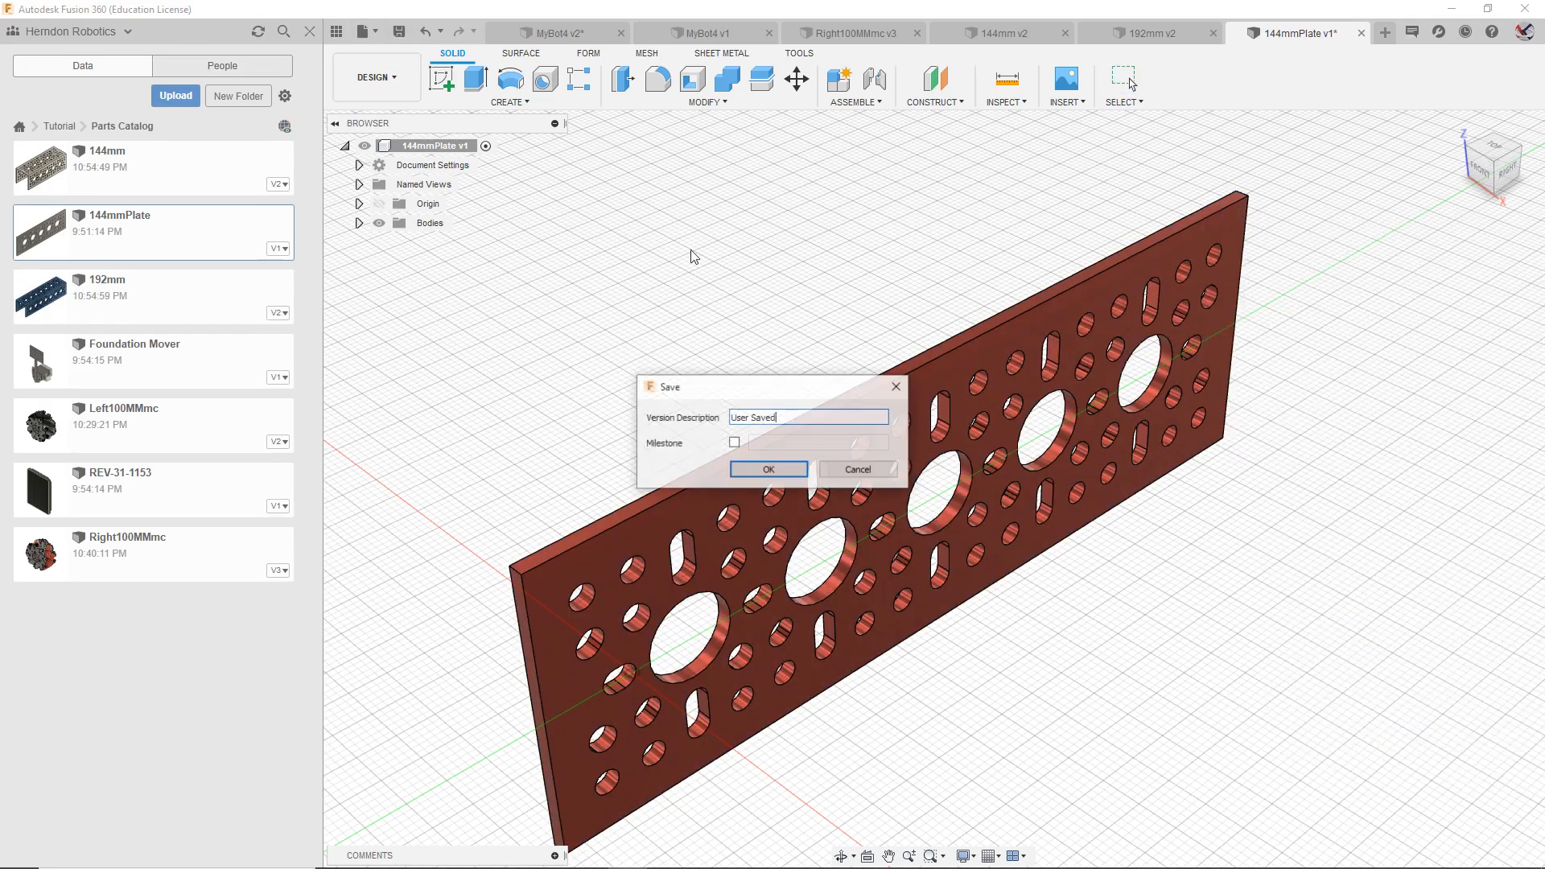
left_click(767, 469)
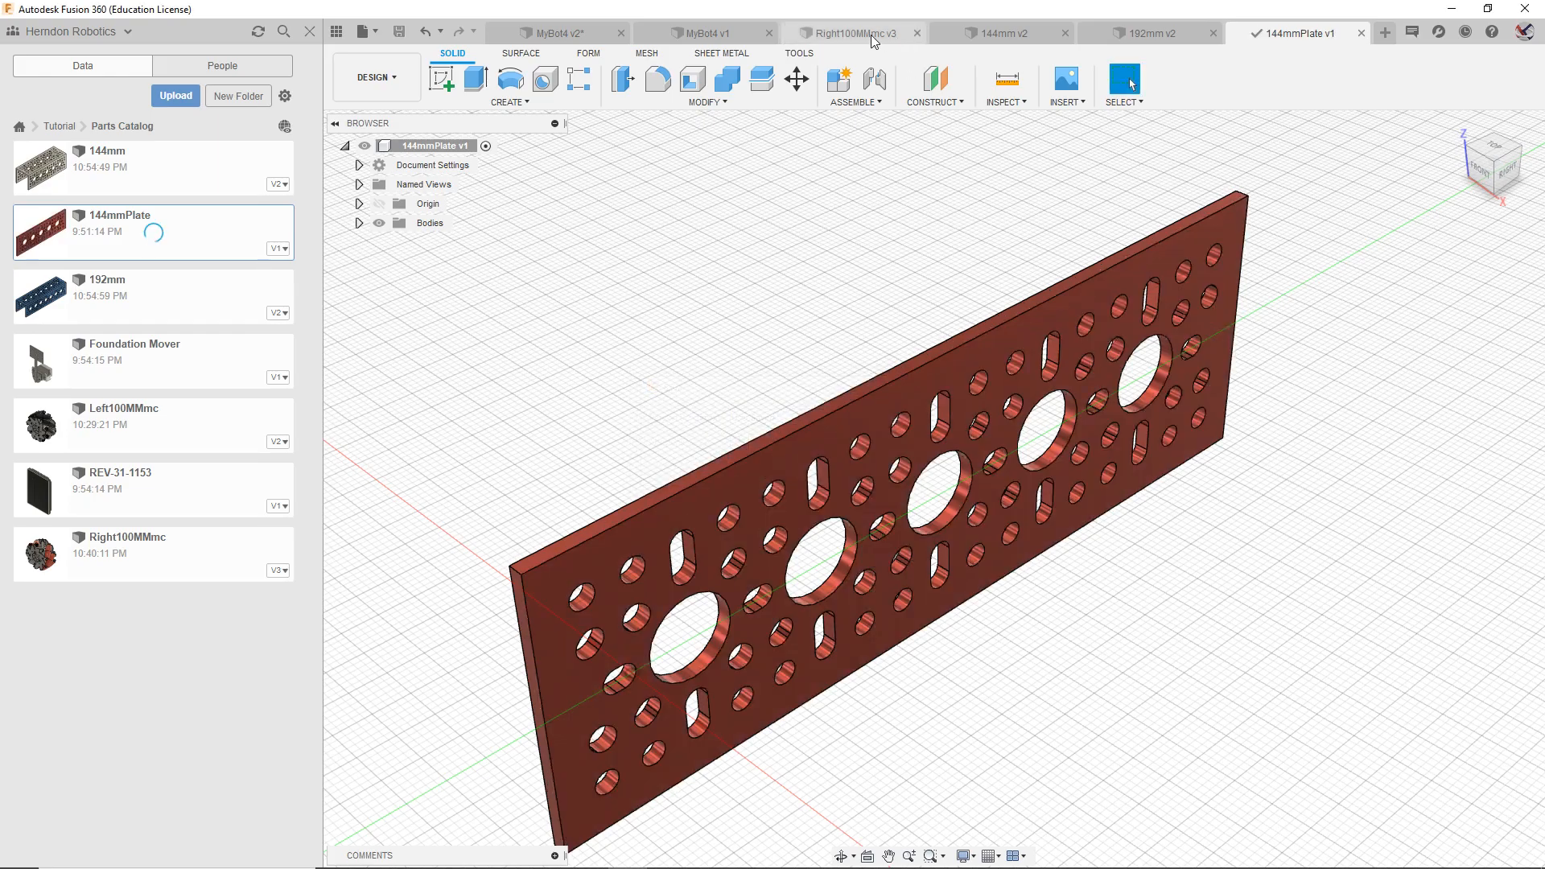
Step: Check the corner plates' appearance in the MyBot4 assembly and refresh the Parts Catalog folder
left_click(702, 33)
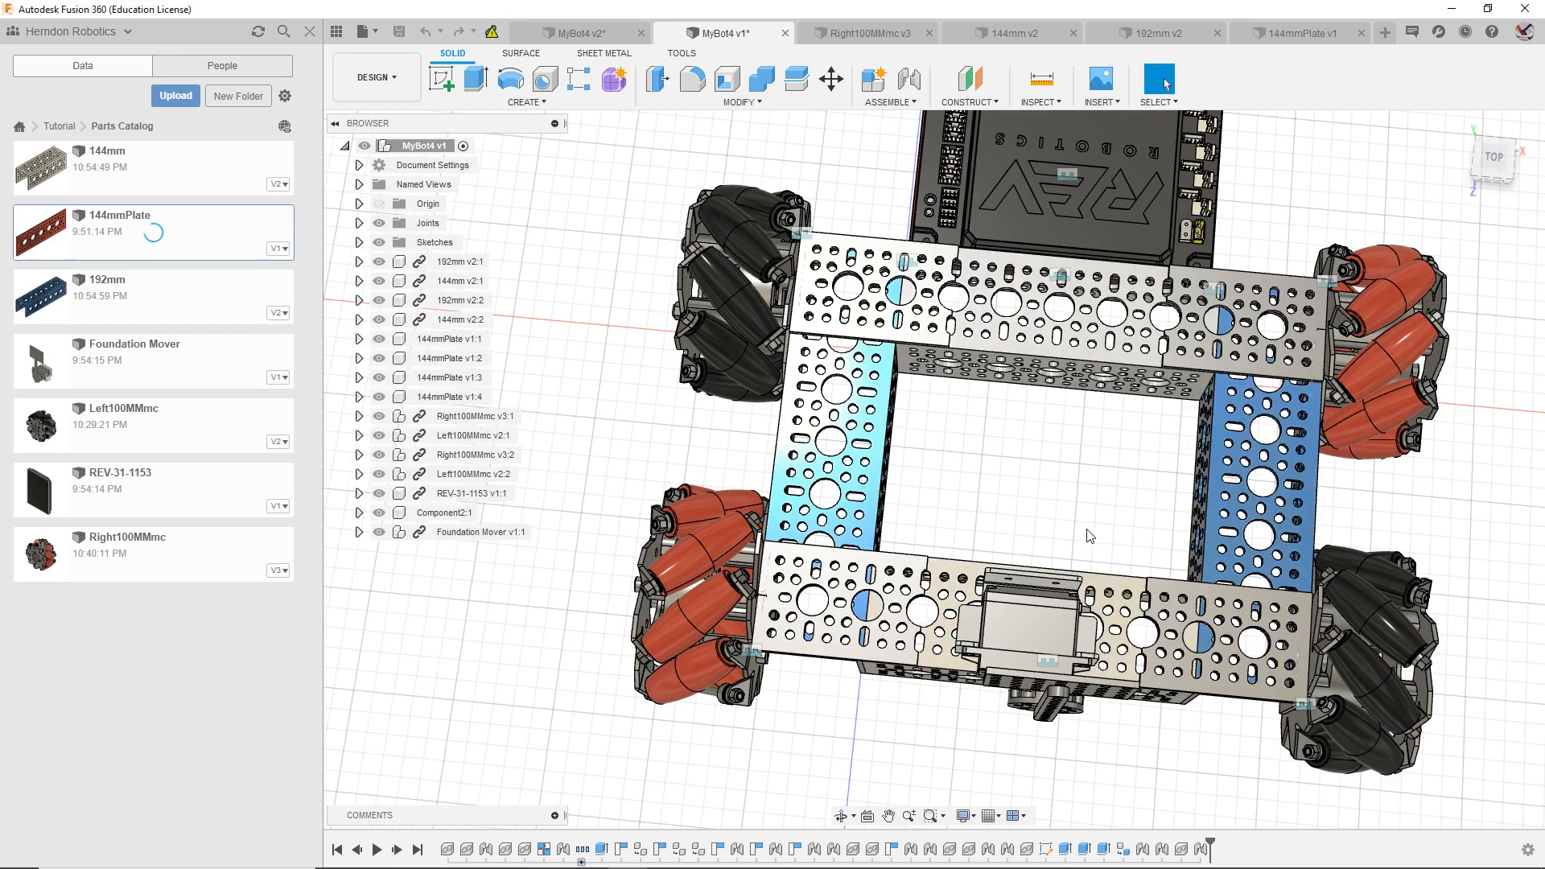
mouse_move(1487, 174)
left_mouse_down()
mouse_move(1485, 154)
mouse_move(1466, 179)
left_mouse_up()
left_click(1226, 686)
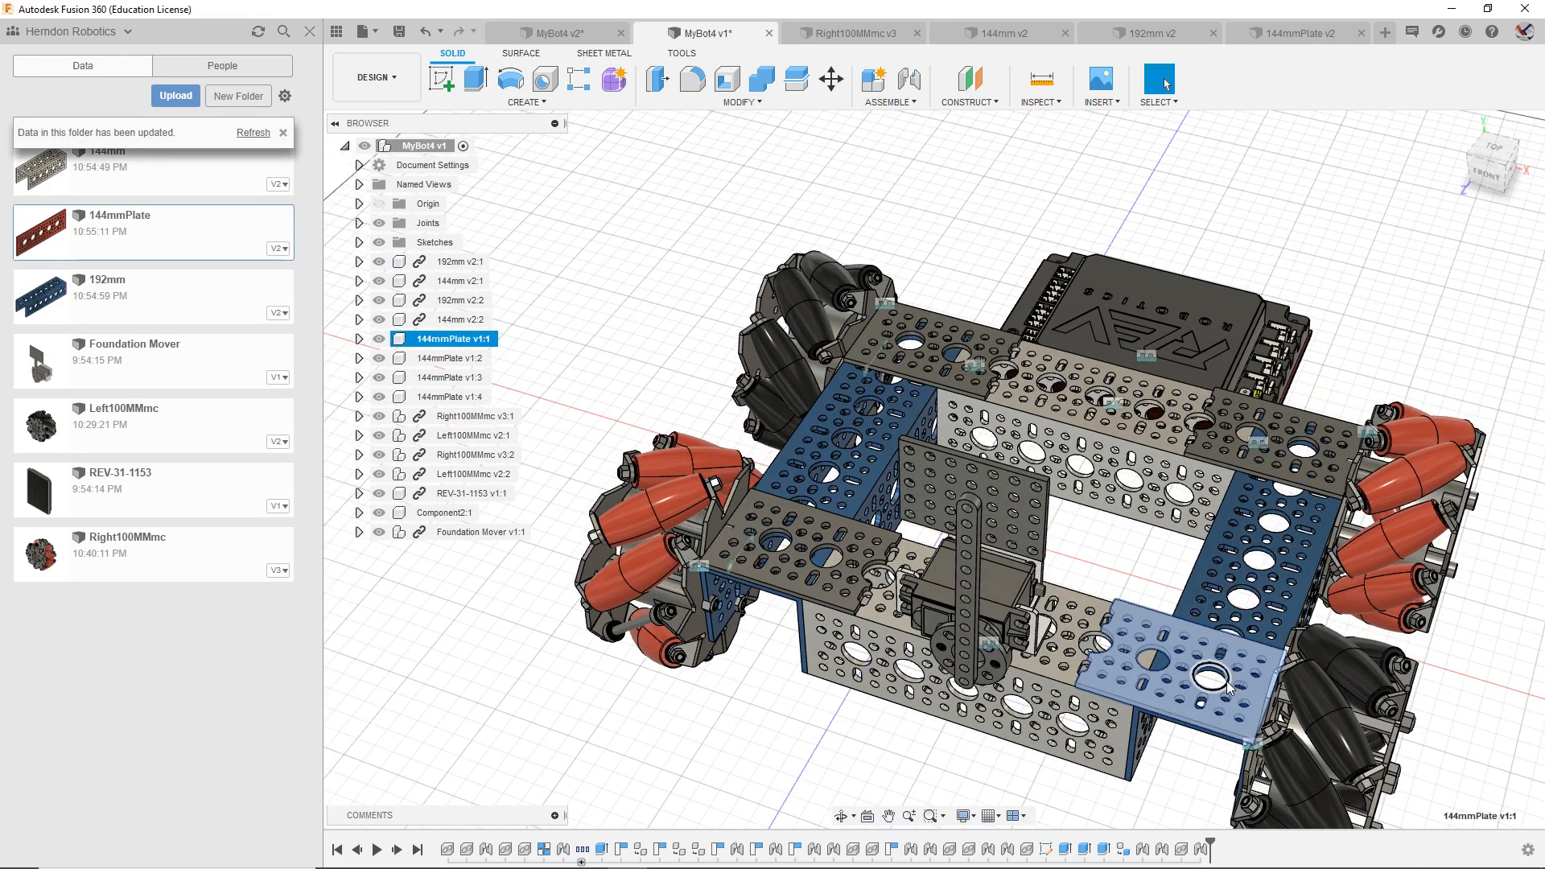
left_click(1267, 36)
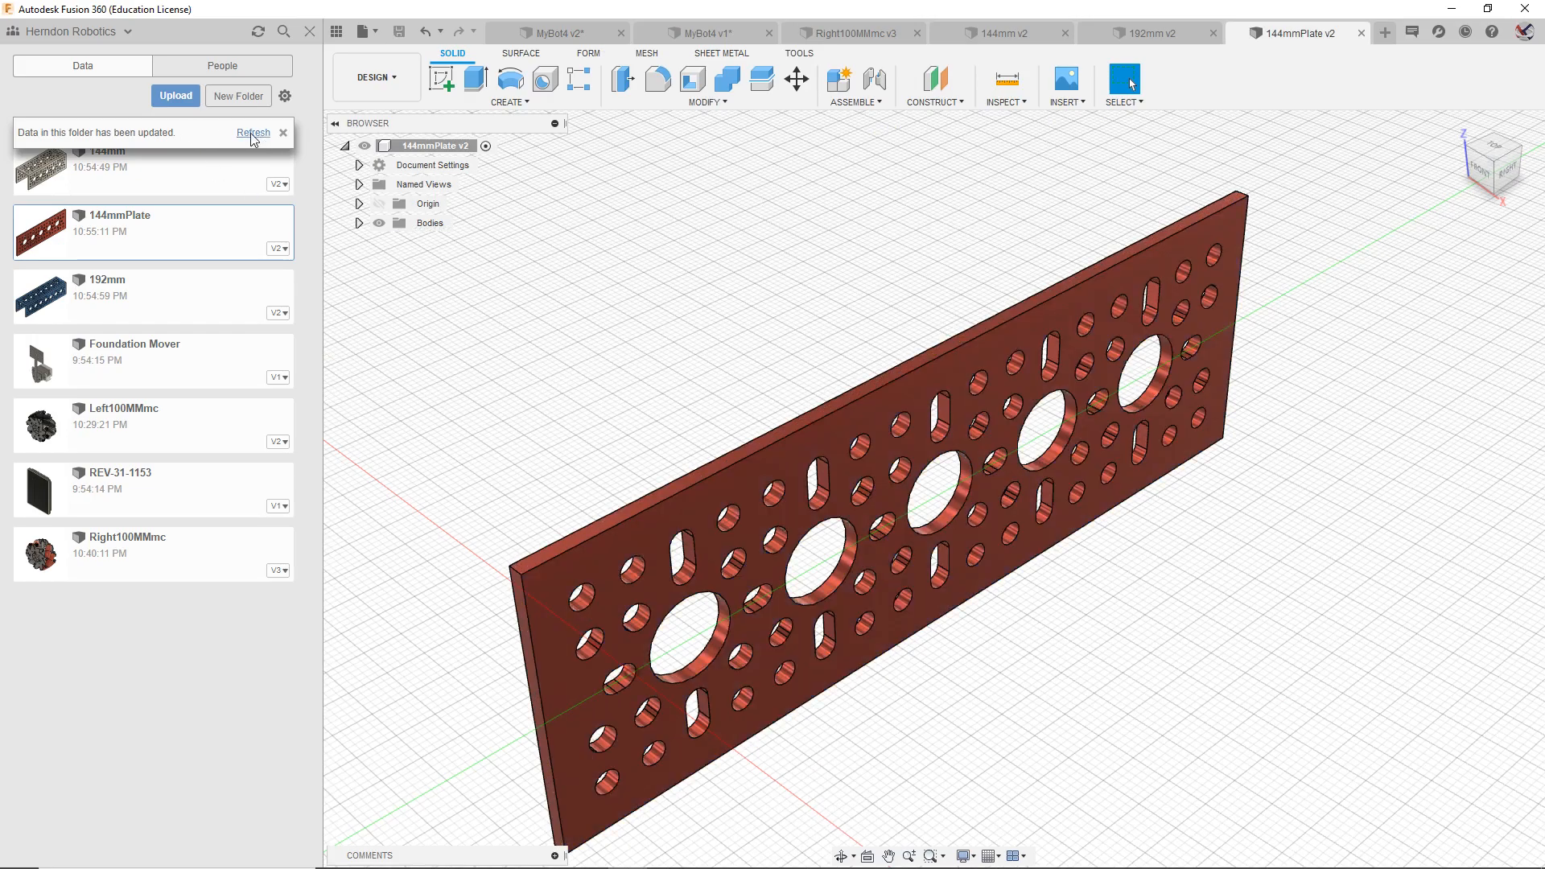
left_click(253, 135)
Step: Apply Aluminum - Anodized Glossy (Red) to all four 144mmPlate components in MyBot4 and save the assembly
left_click(699, 33)
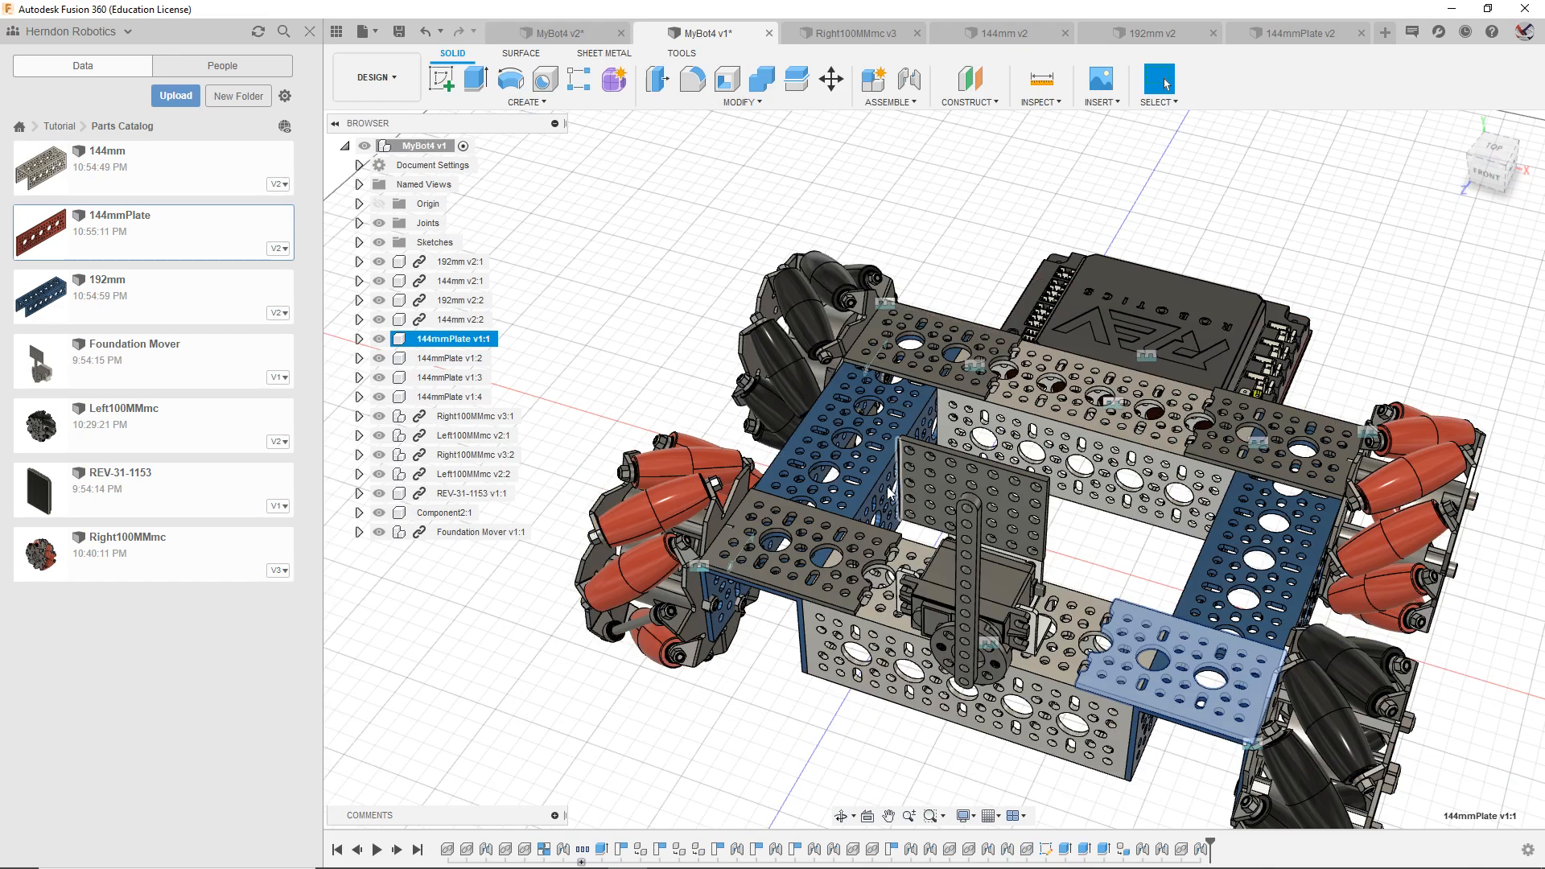
left_click(865, 535)
left_click(900, 347, "ctrl")
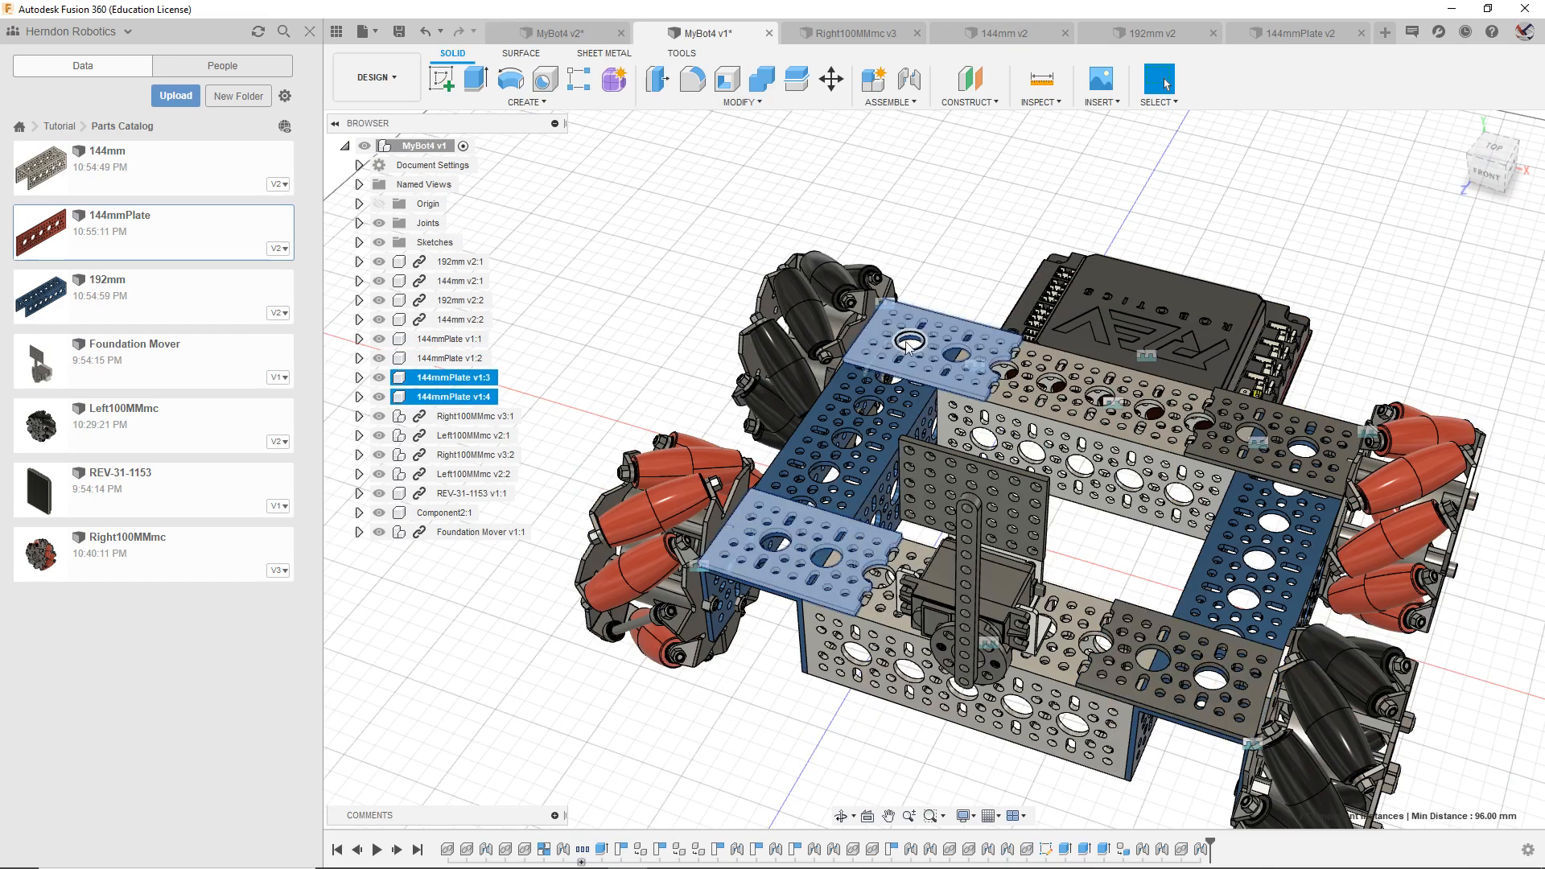
left_click(1324, 452, "ctrl")
left_click(1249, 698, "ctrl")
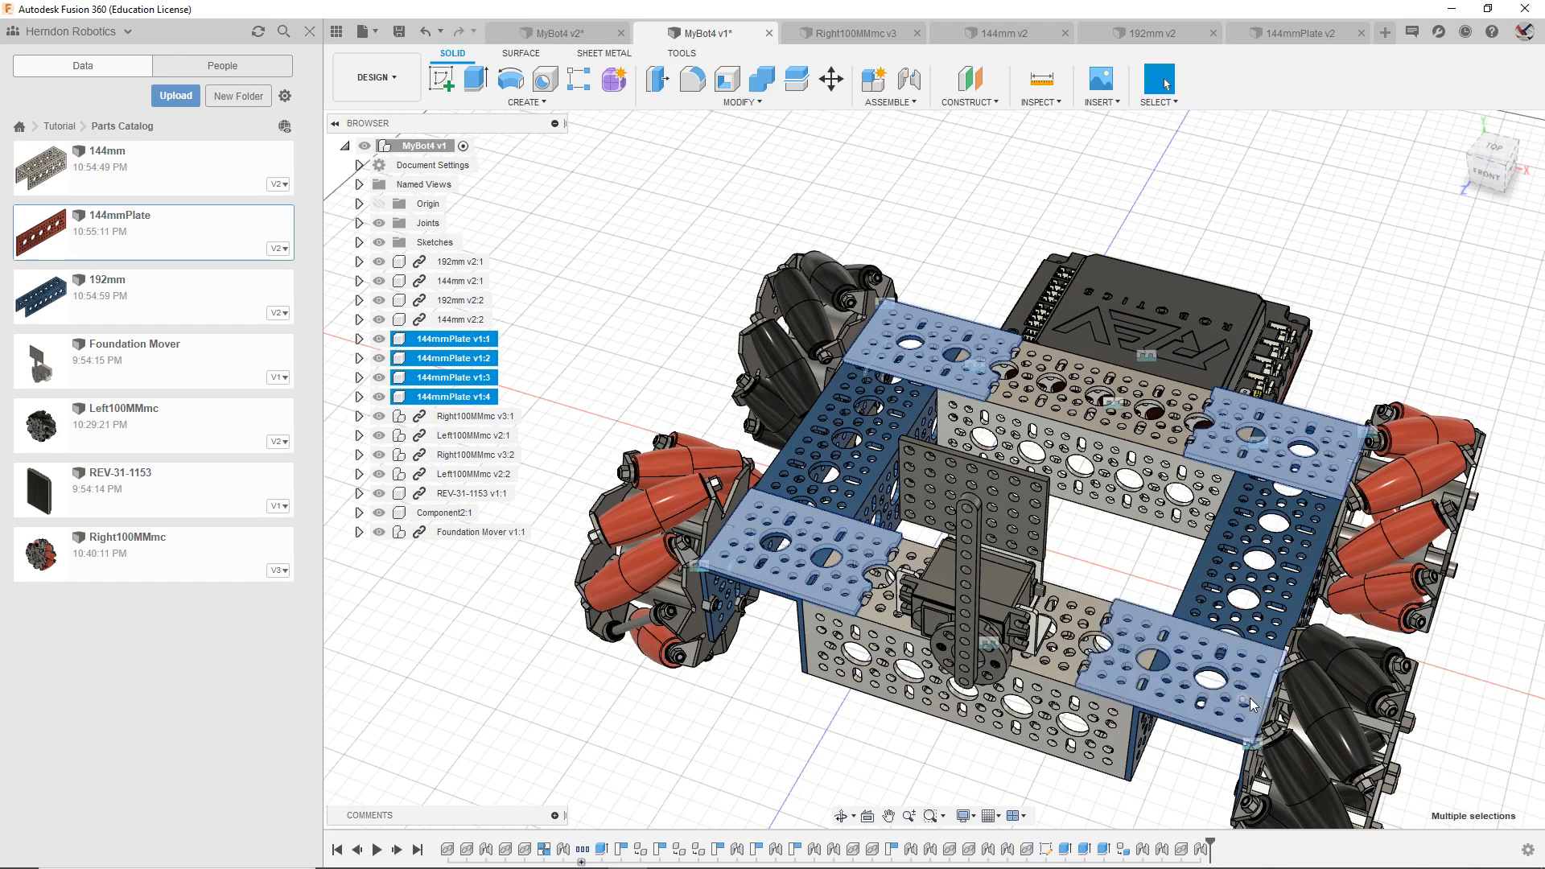
key("a")
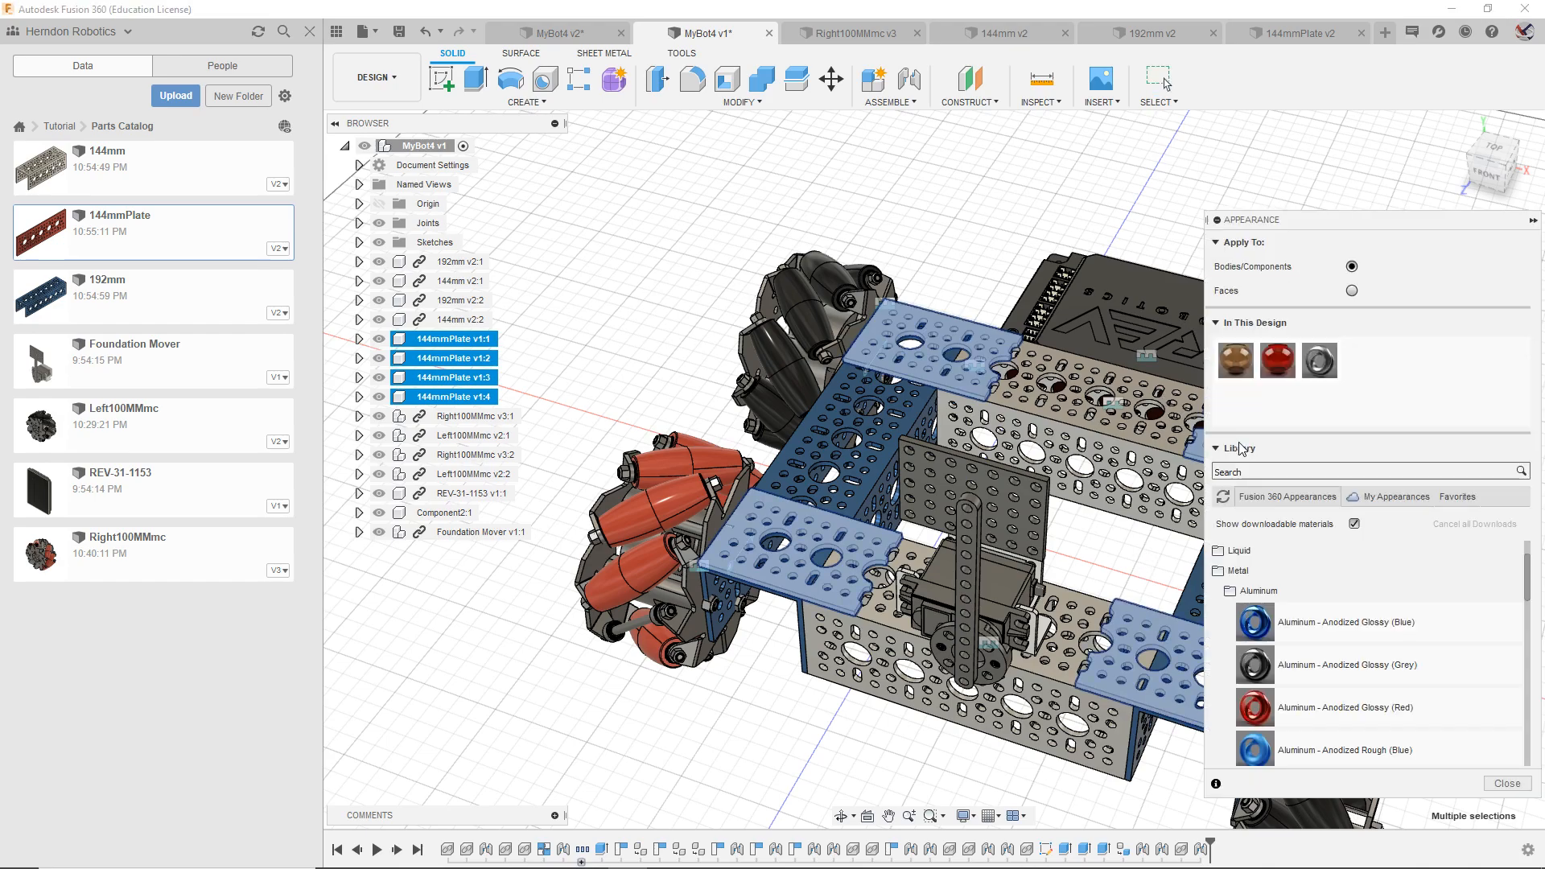
left_click_drag(1324, 706, 1145, 626)
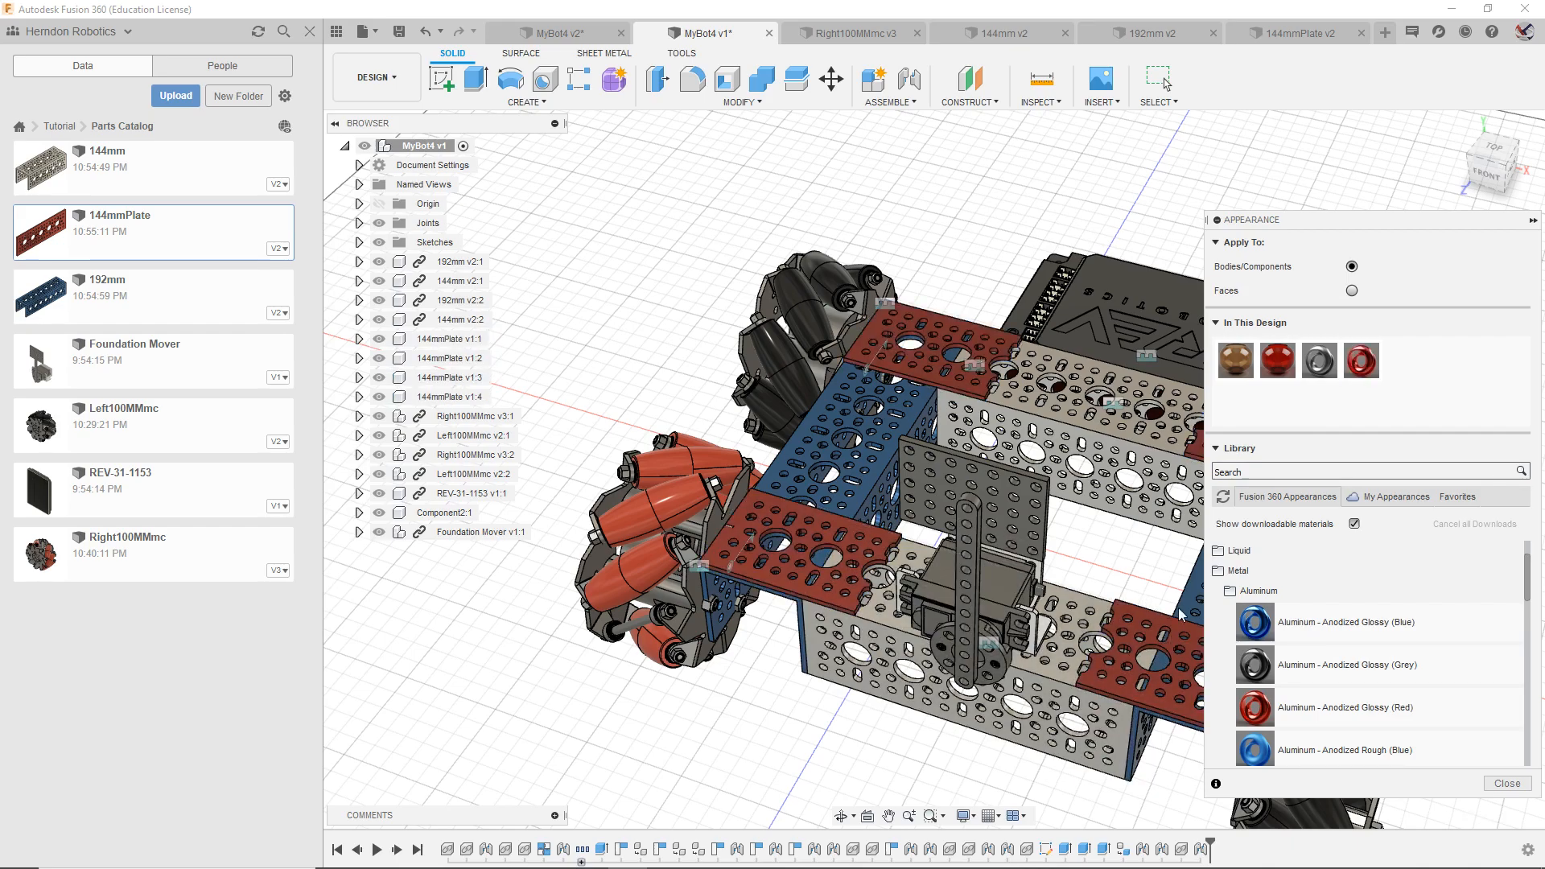
left_click(1513, 787)
scroll(1305, 411, "up", 2)
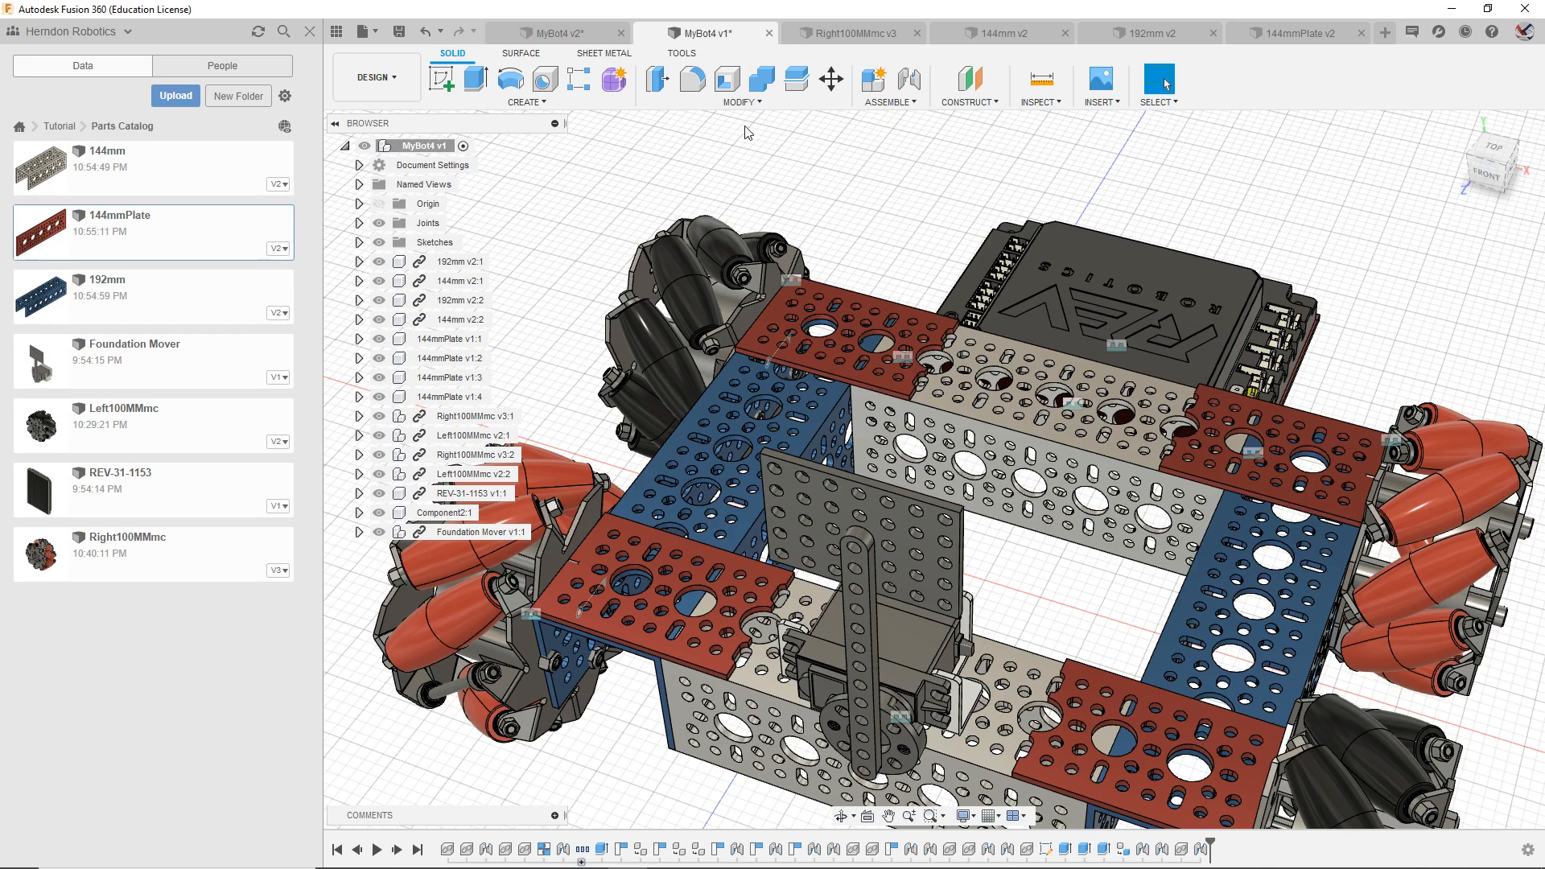
left_click(397, 34)
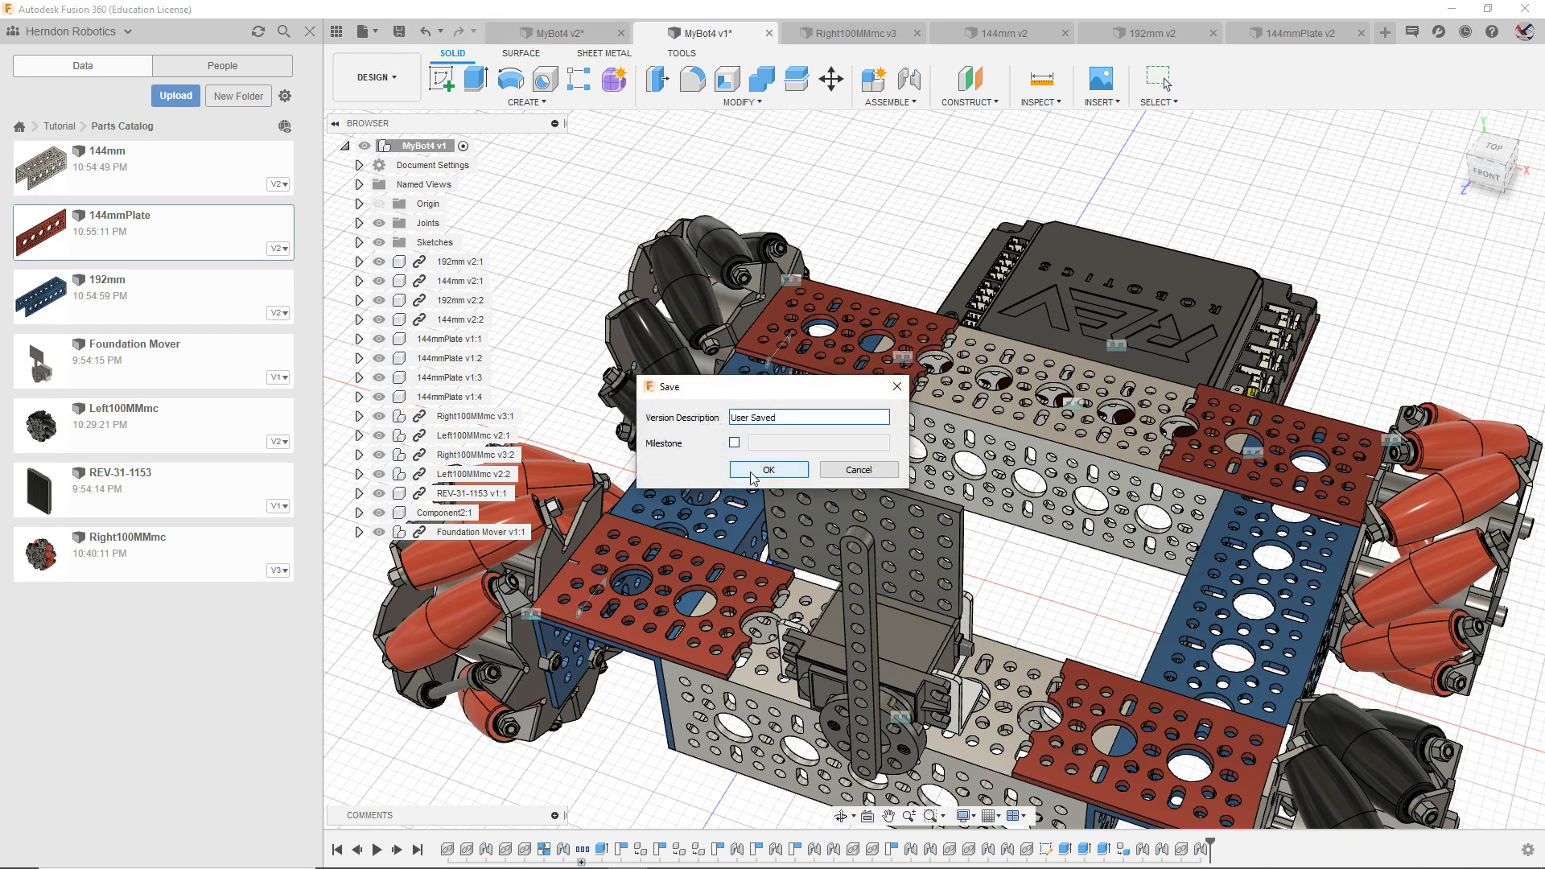
left_click(805, 475)
Step: Switch MyBot4 to the Render workspace and examine the coloured robot from several angles
left_click(400, 77)
left_click(397, 145)
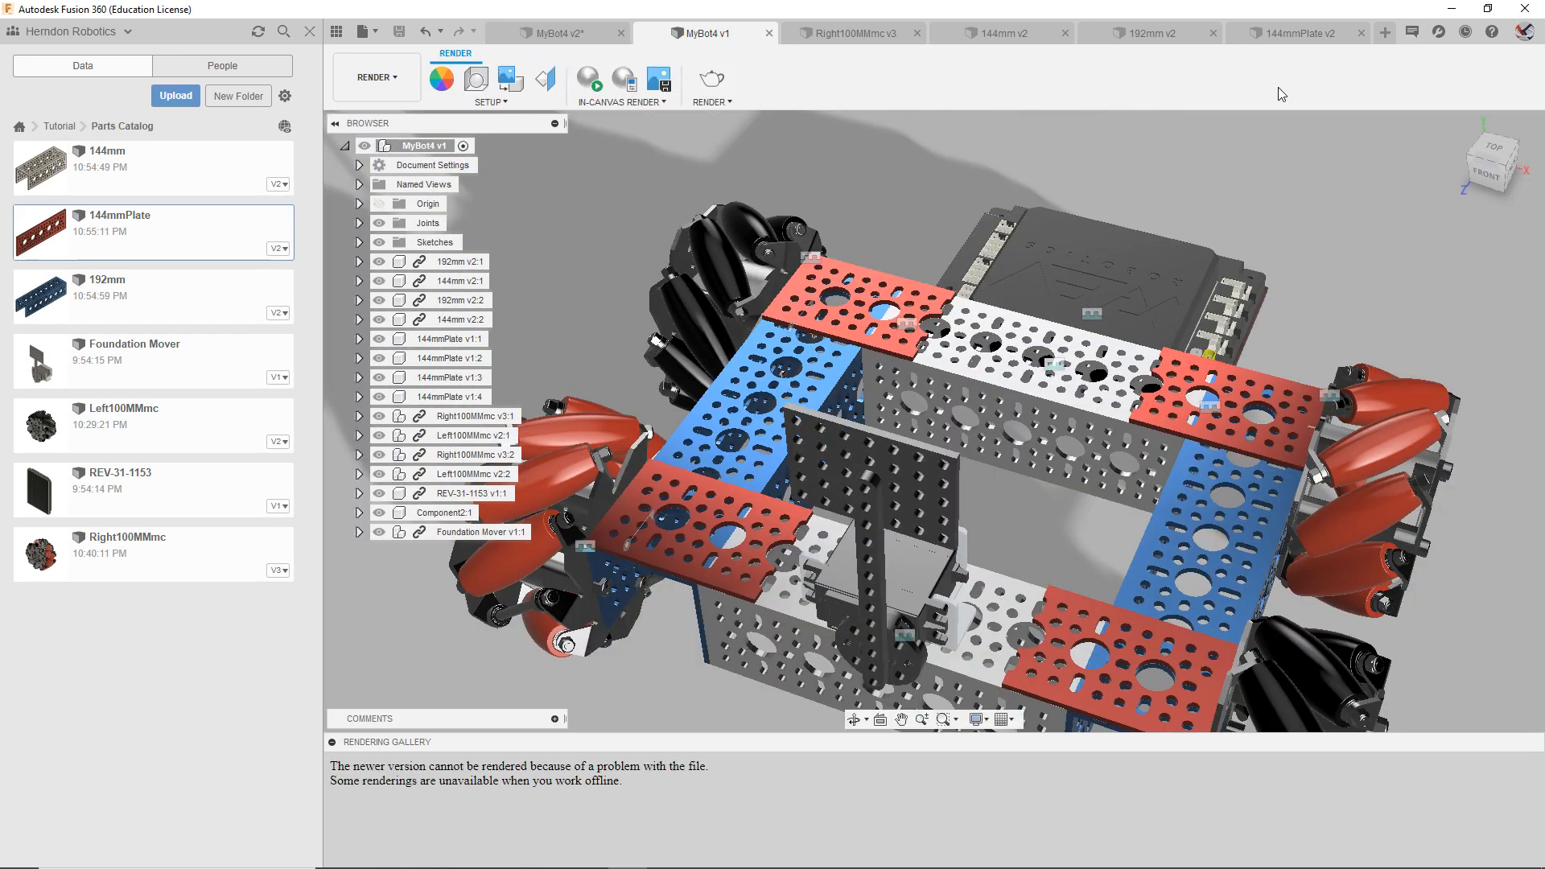
scroll(994, 374, "up", 5)
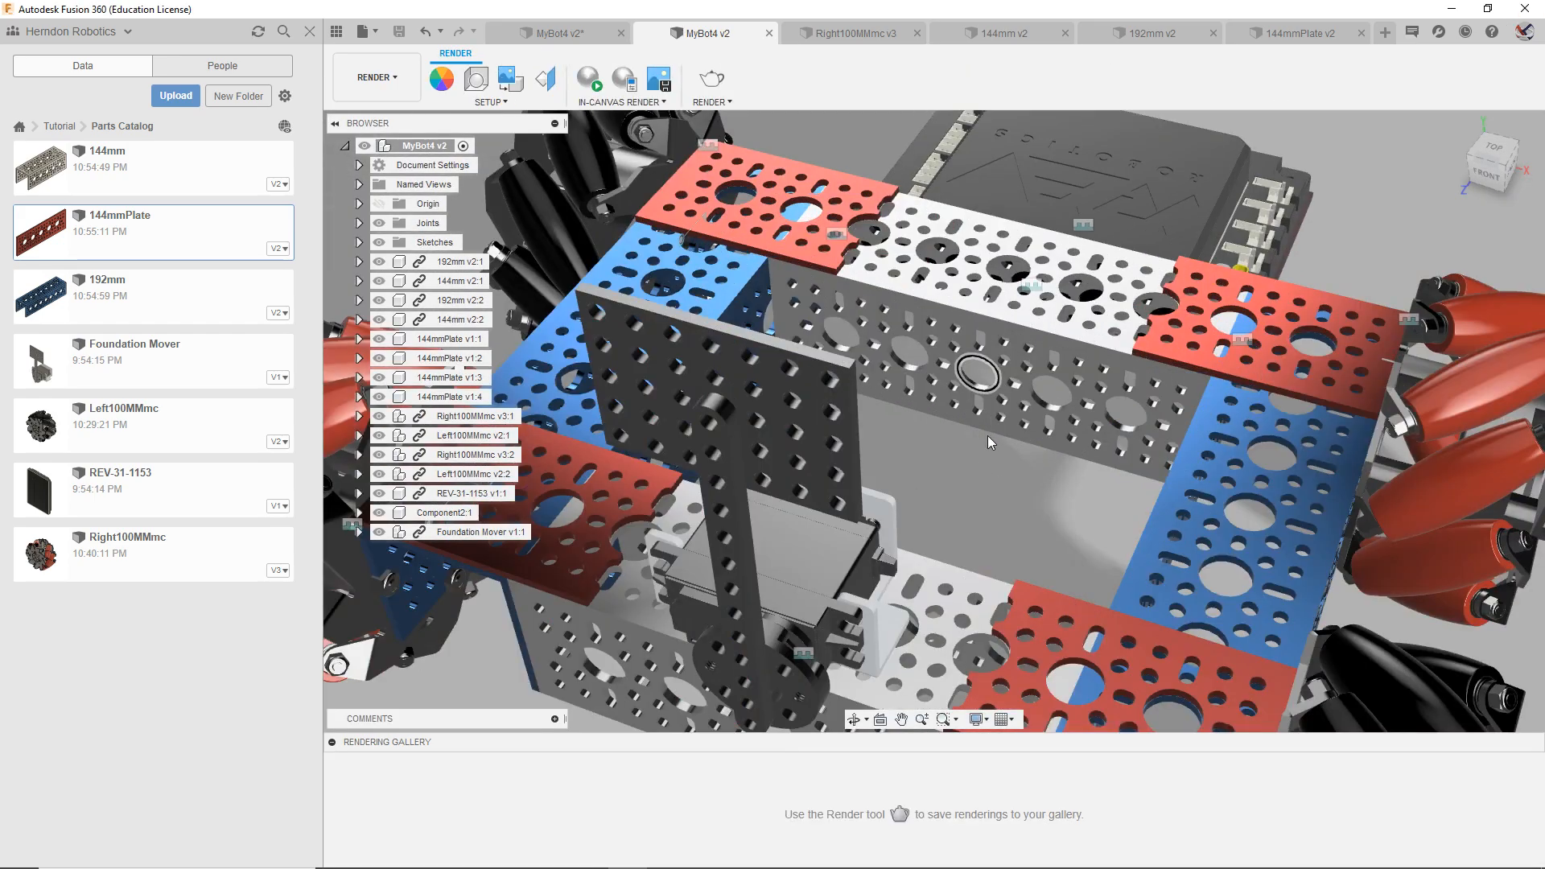
middle_click_drag(994, 374, 1063, 239)
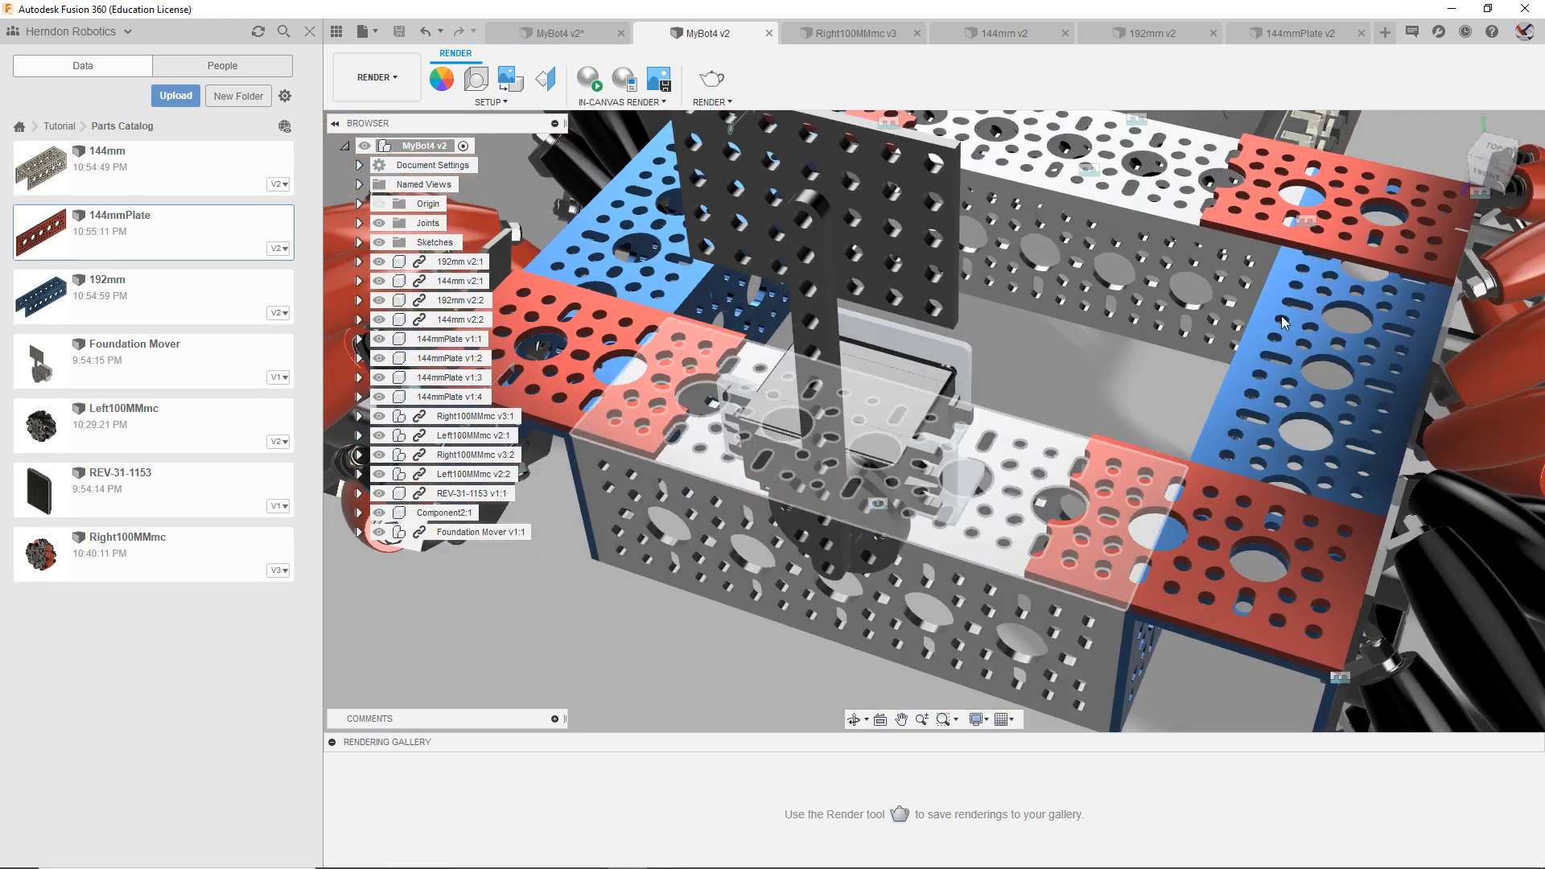
left_click(1502, 153)
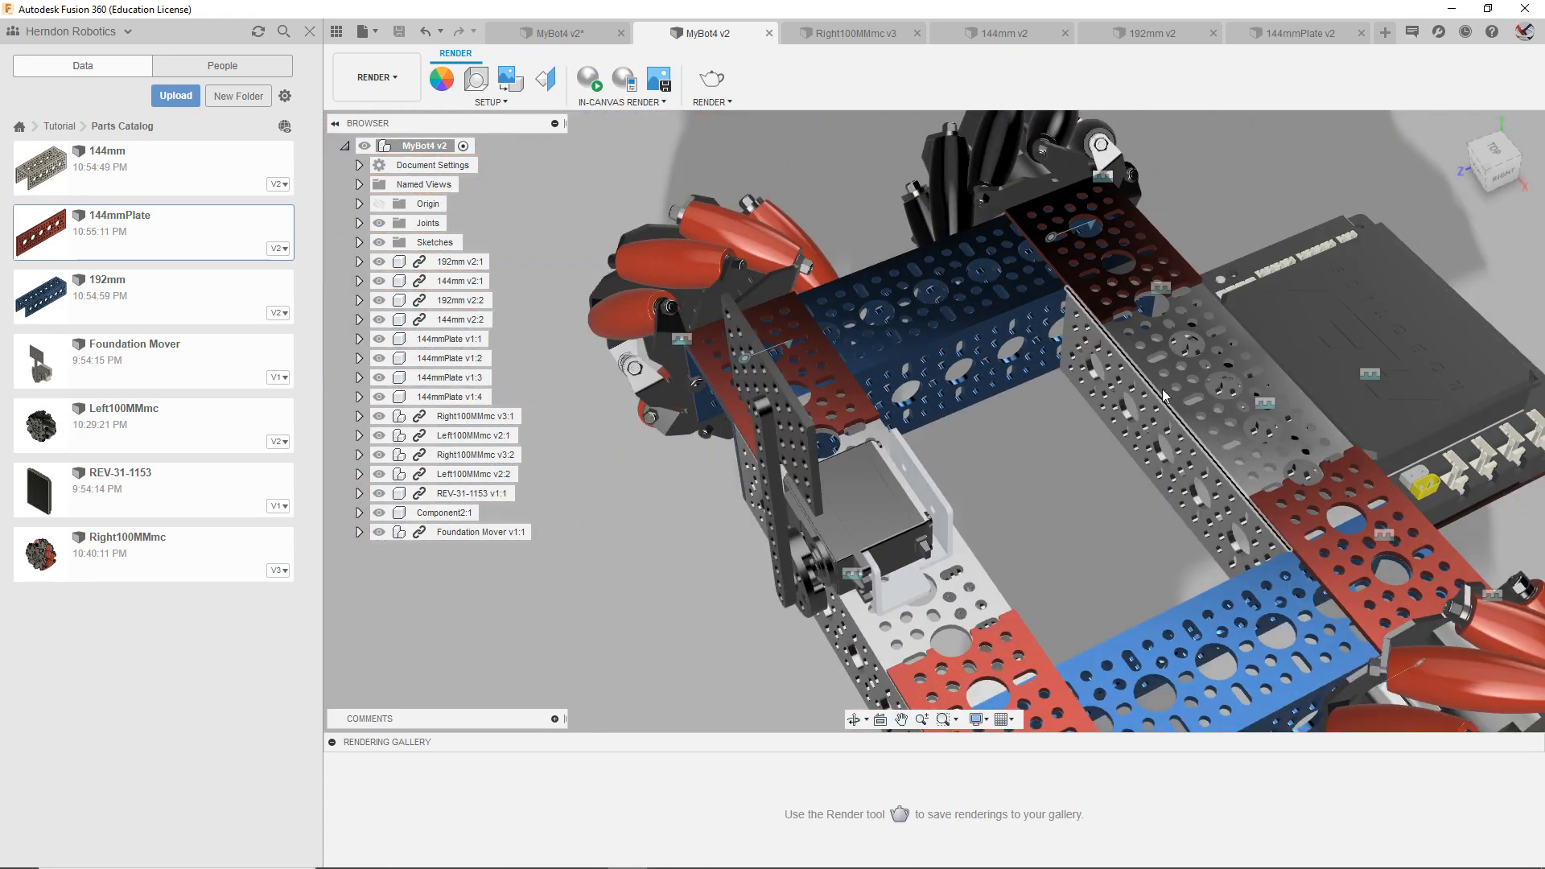
mouse_move(1159, 357)
middle_mouse_down()
mouse_move(1171, 400)
mouse_move(1328, 434)
mouse_move(1392, 394)
mouse_move(1327, 338)
mouse_move(1215, 434)
mouse_move(1273, 452)
middle_mouse_up()
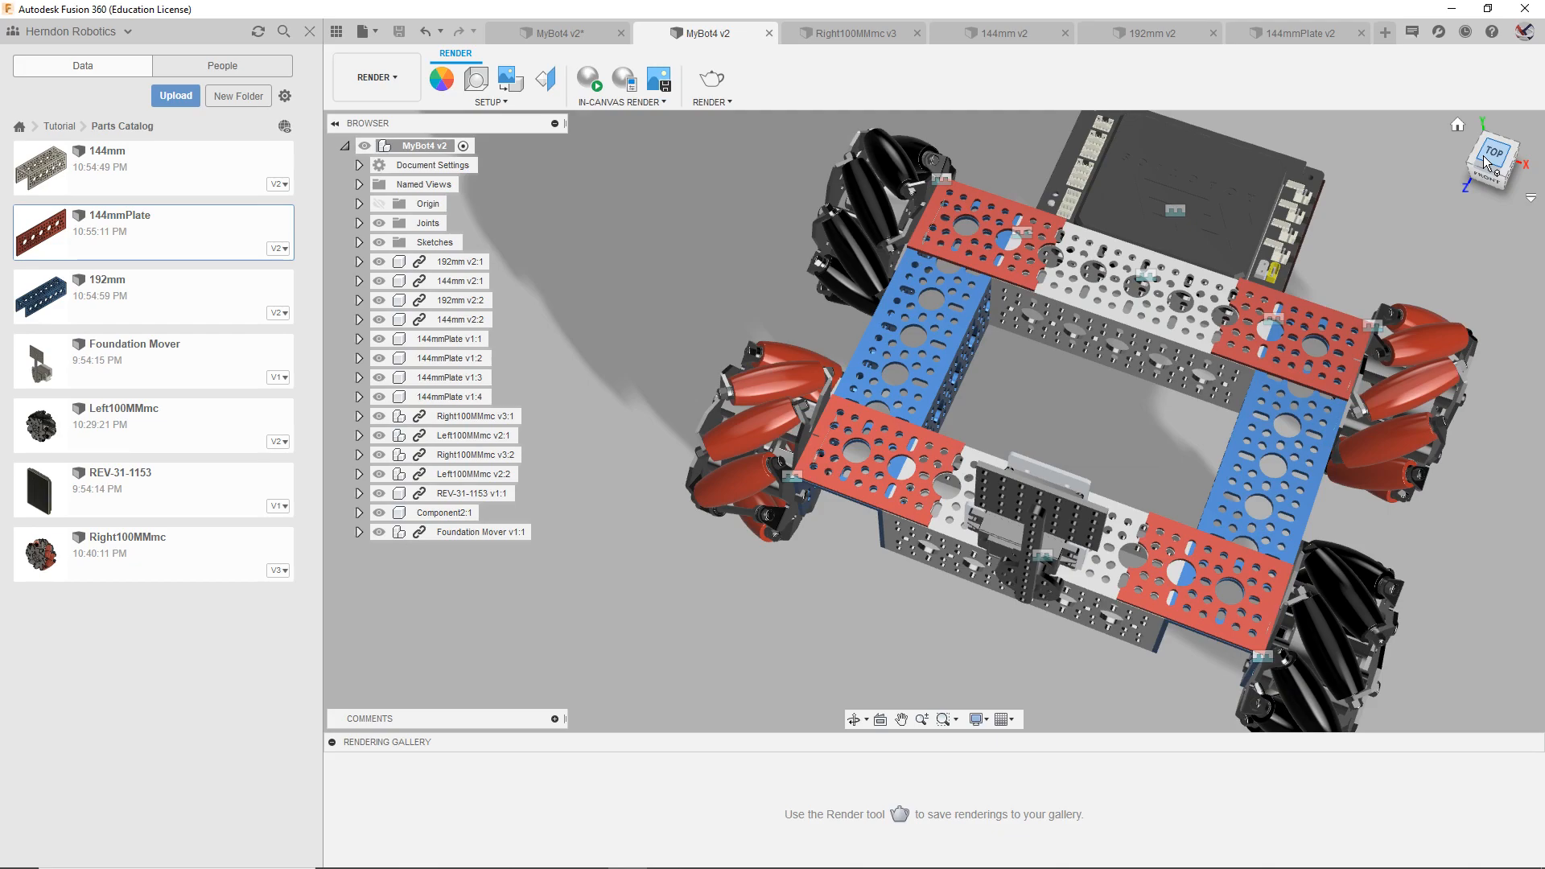
left_click_drag(1485, 155, 1485, 148)
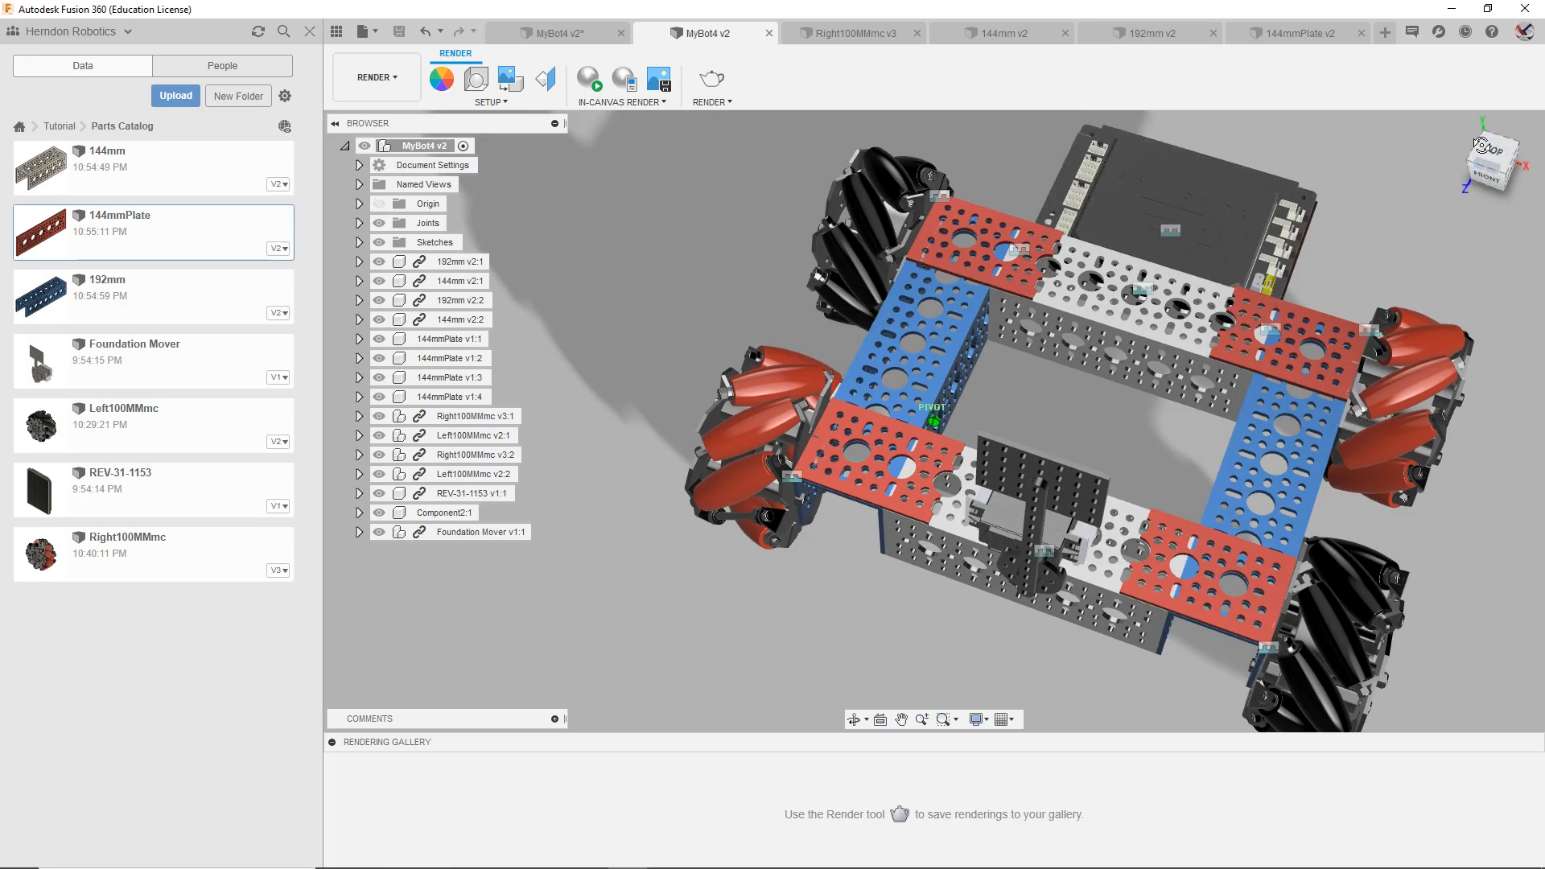
Step: Examine the foundation mover, its servo mount and the surrounding channels and red corner plates up close from the robot's front
left_click_drag(1490, 160, 1480, 114)
scroll(1126, 539, "up", 5)
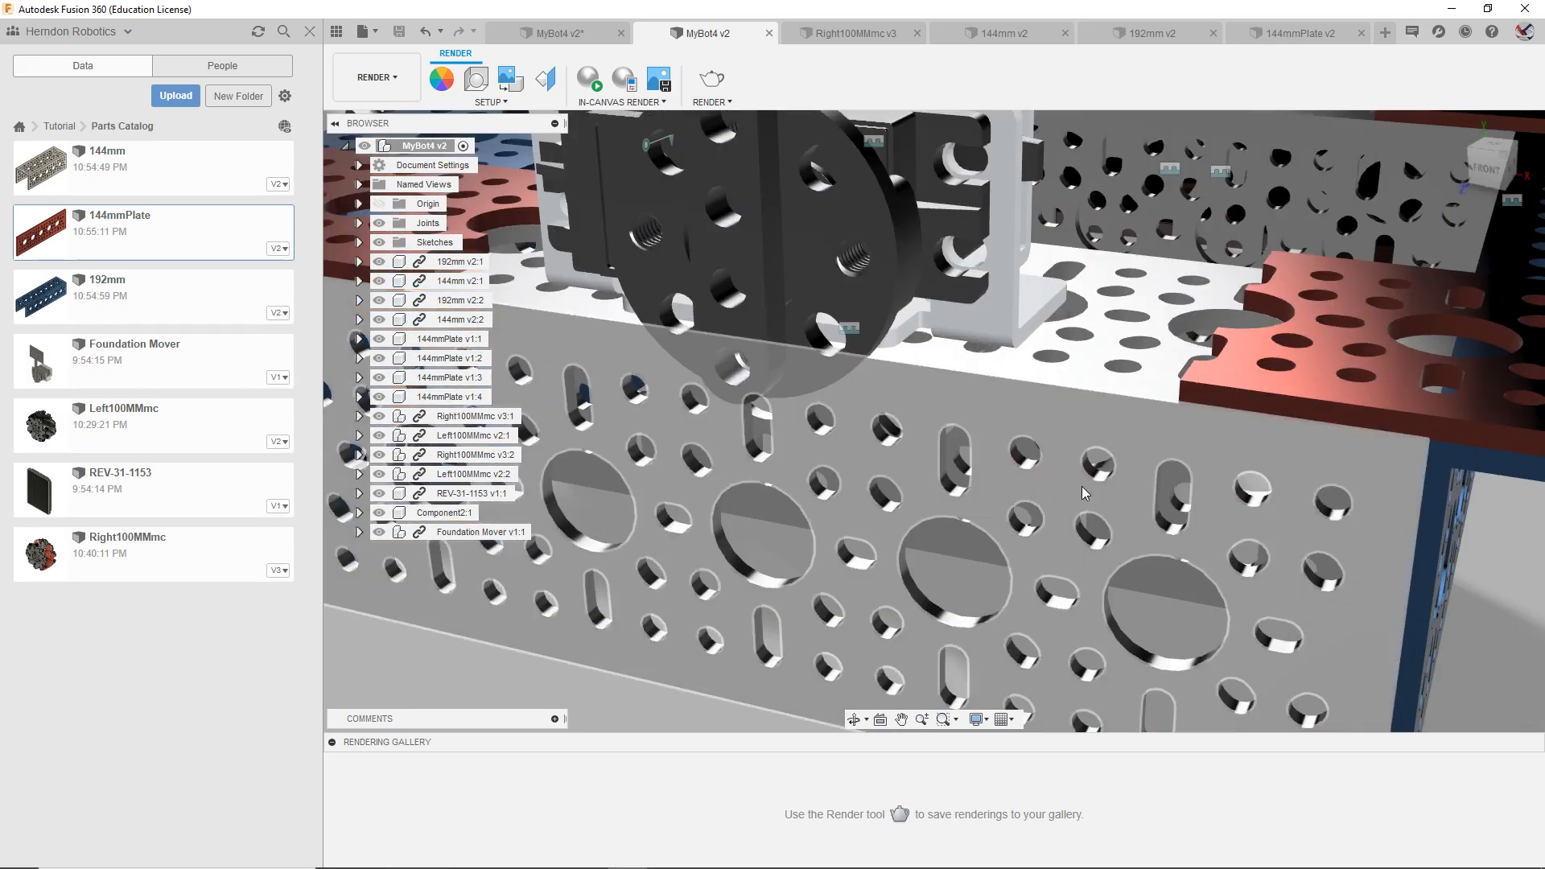
scroll(1081, 478, "down", 3)
middle_click_drag(1083, 484, 1093, 558)
left_click_drag(1460, 161, 1500, 179)
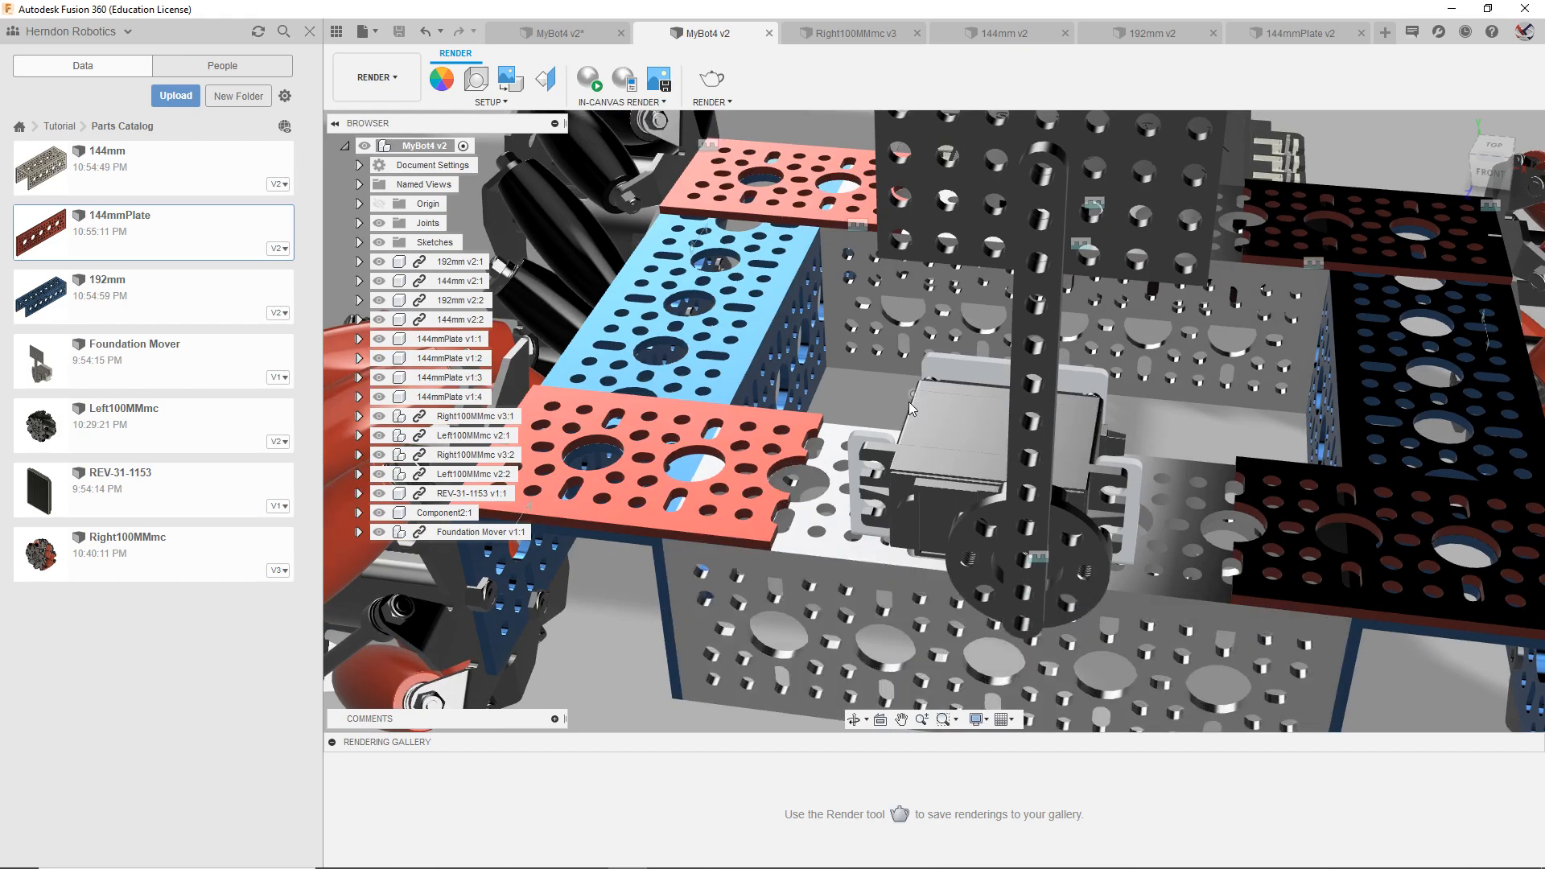
scroll(904, 525, "up", 2)
scroll(905, 524, "down", 1)
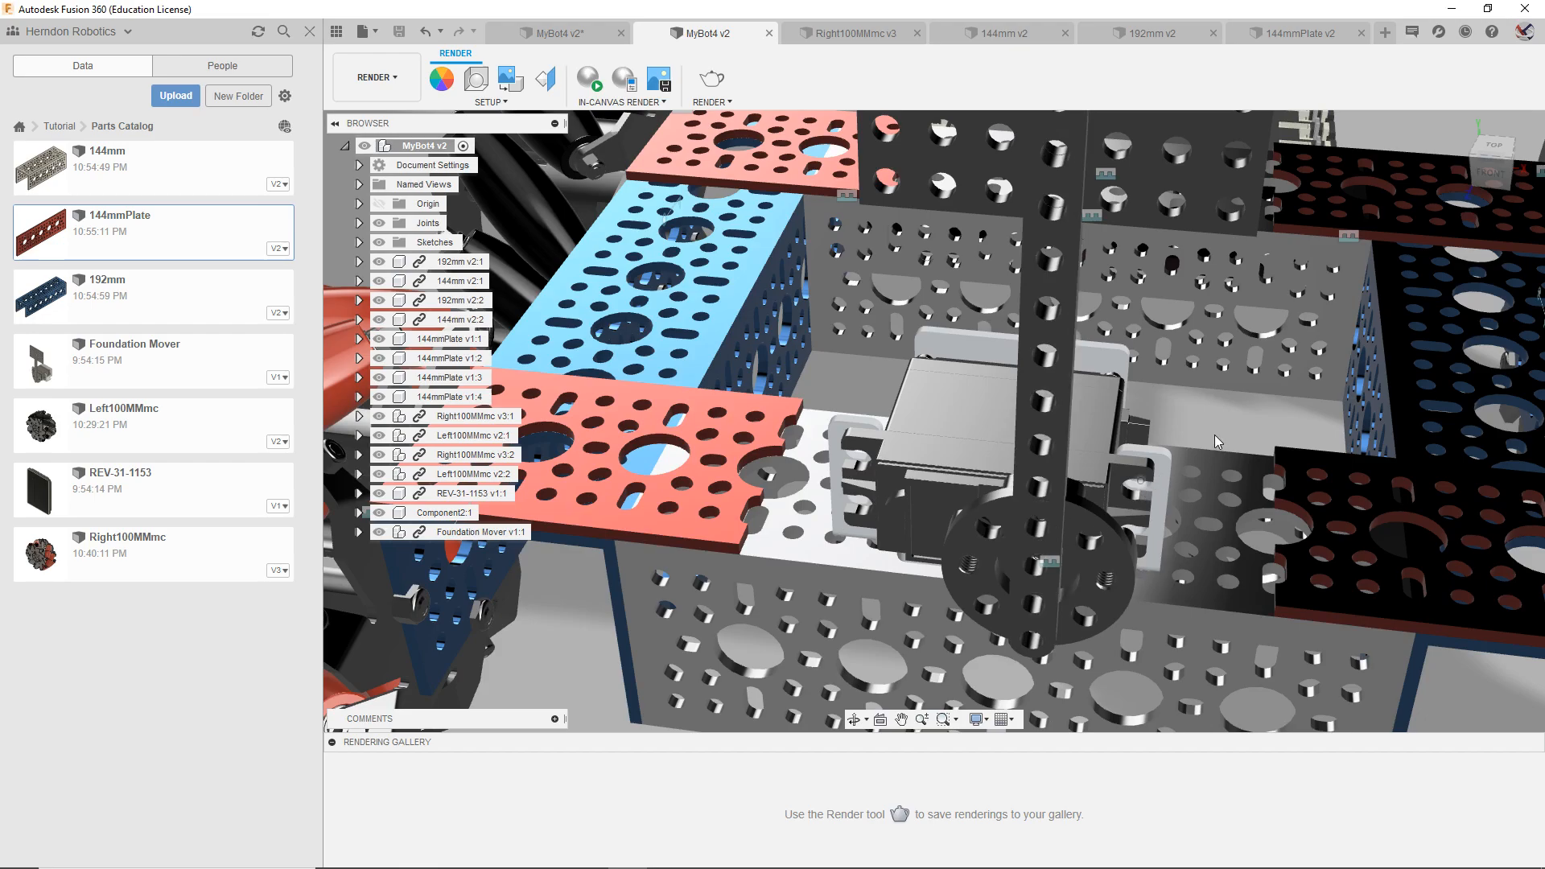
scroll(1067, 444, "down", 6)
middle_click_drag(1102, 437, 1064, 488)
left_click_drag(1485, 163, 1478, 168)
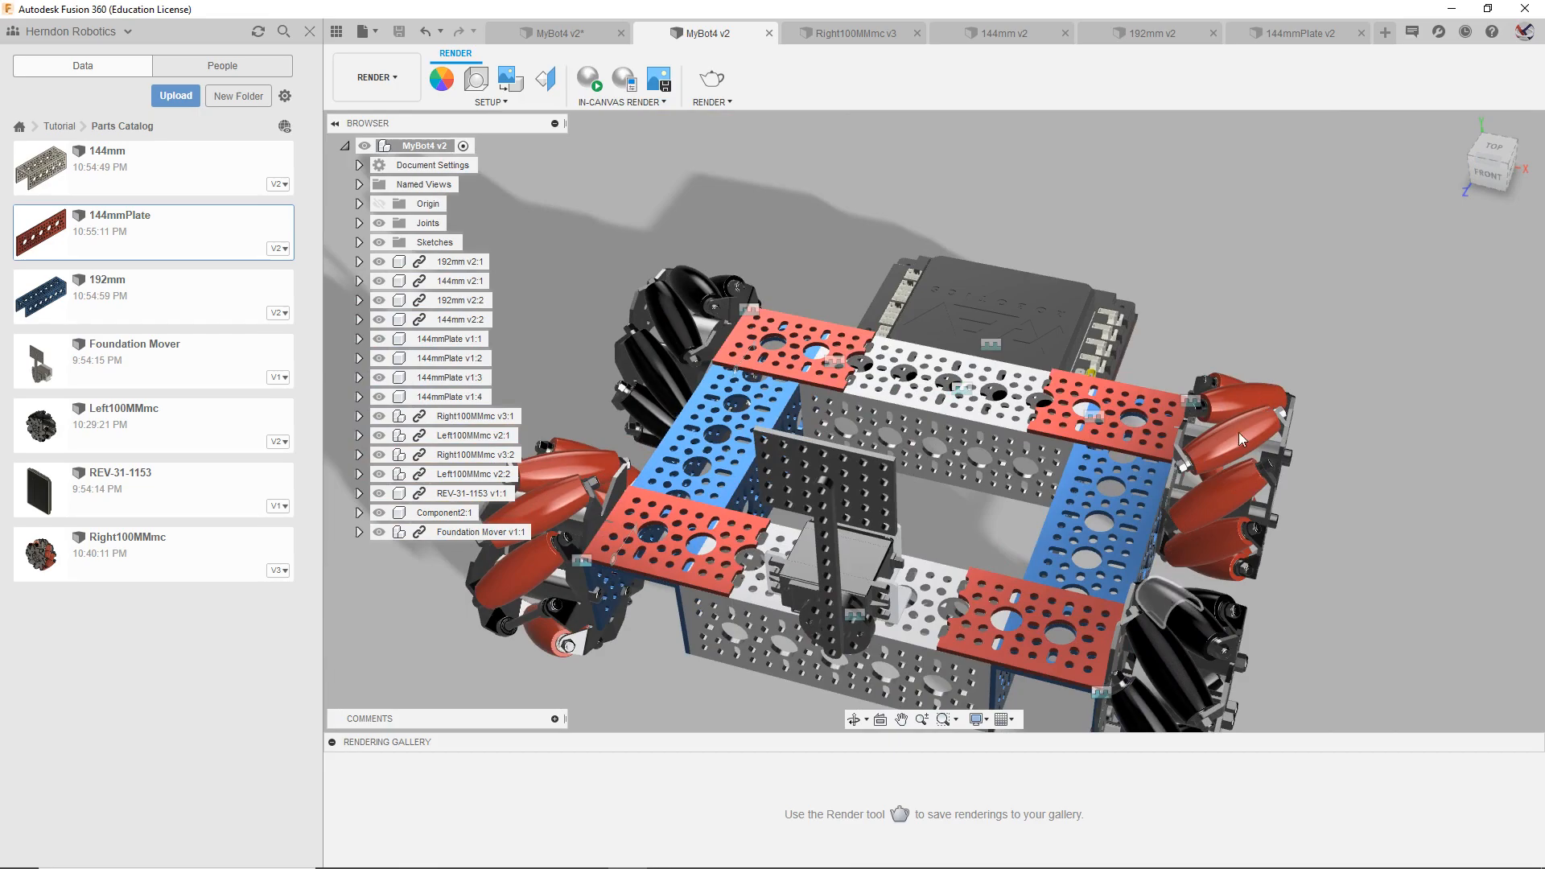
Step: Examine the robot from its back, including the REV-31-1153 hub, the rear channel behind it and the mecanum wheels
mouse_move(1494, 165)
left_mouse_down()
mouse_move(1485, 135)
mouse_move(1436, 117)
mouse_move(1388, 157)
left_mouse_up()
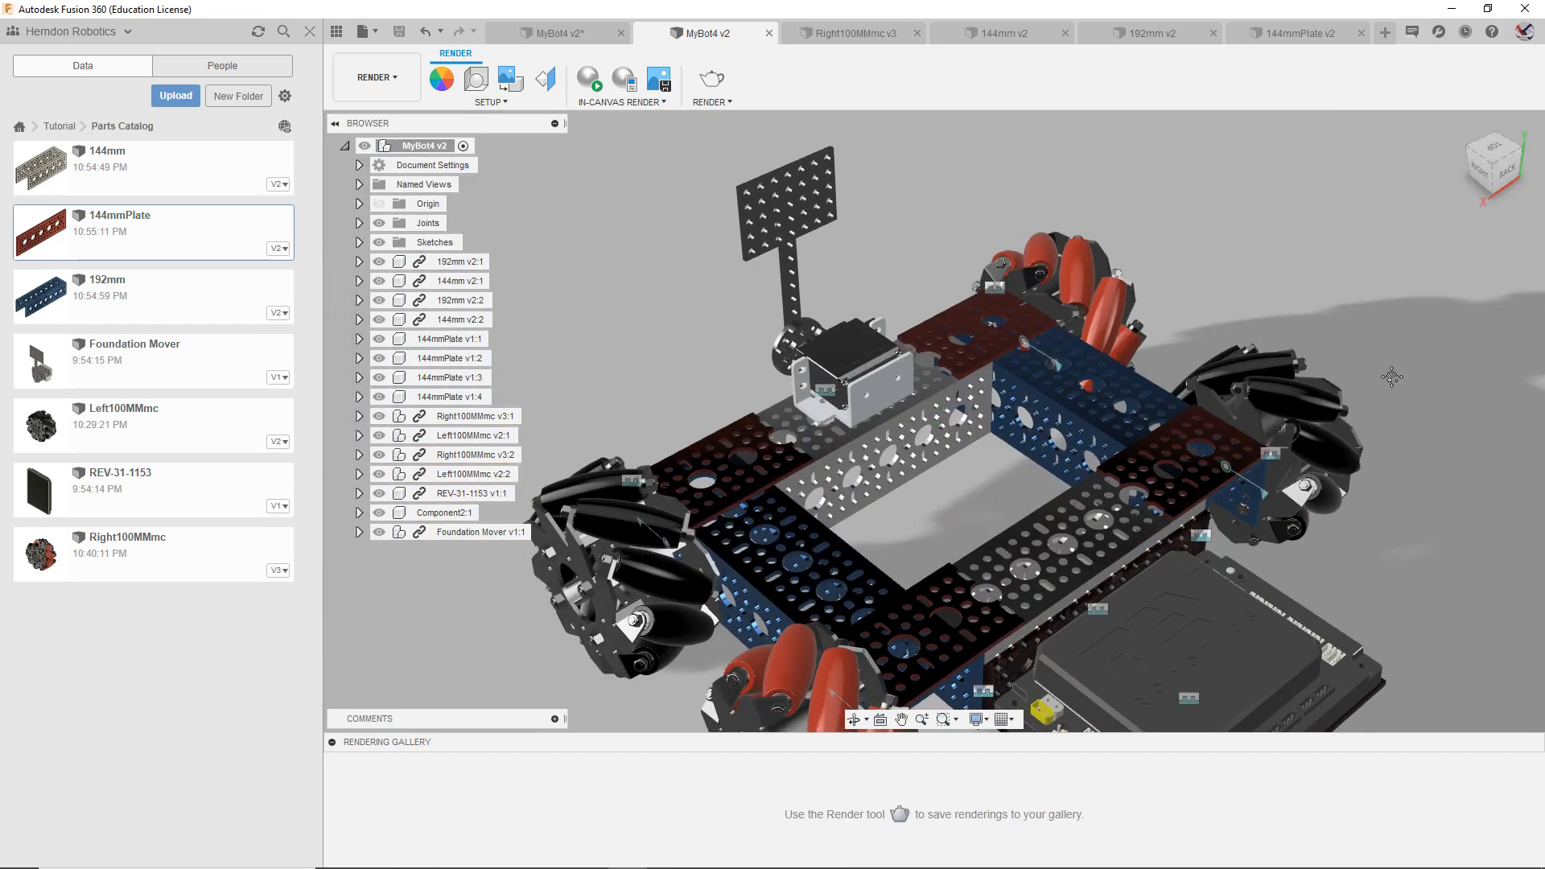
middle_click_drag(1392, 377, 1341, 187)
scroll(1335, 242, "down", 3)
scroll(1115, 336, "up", 10)
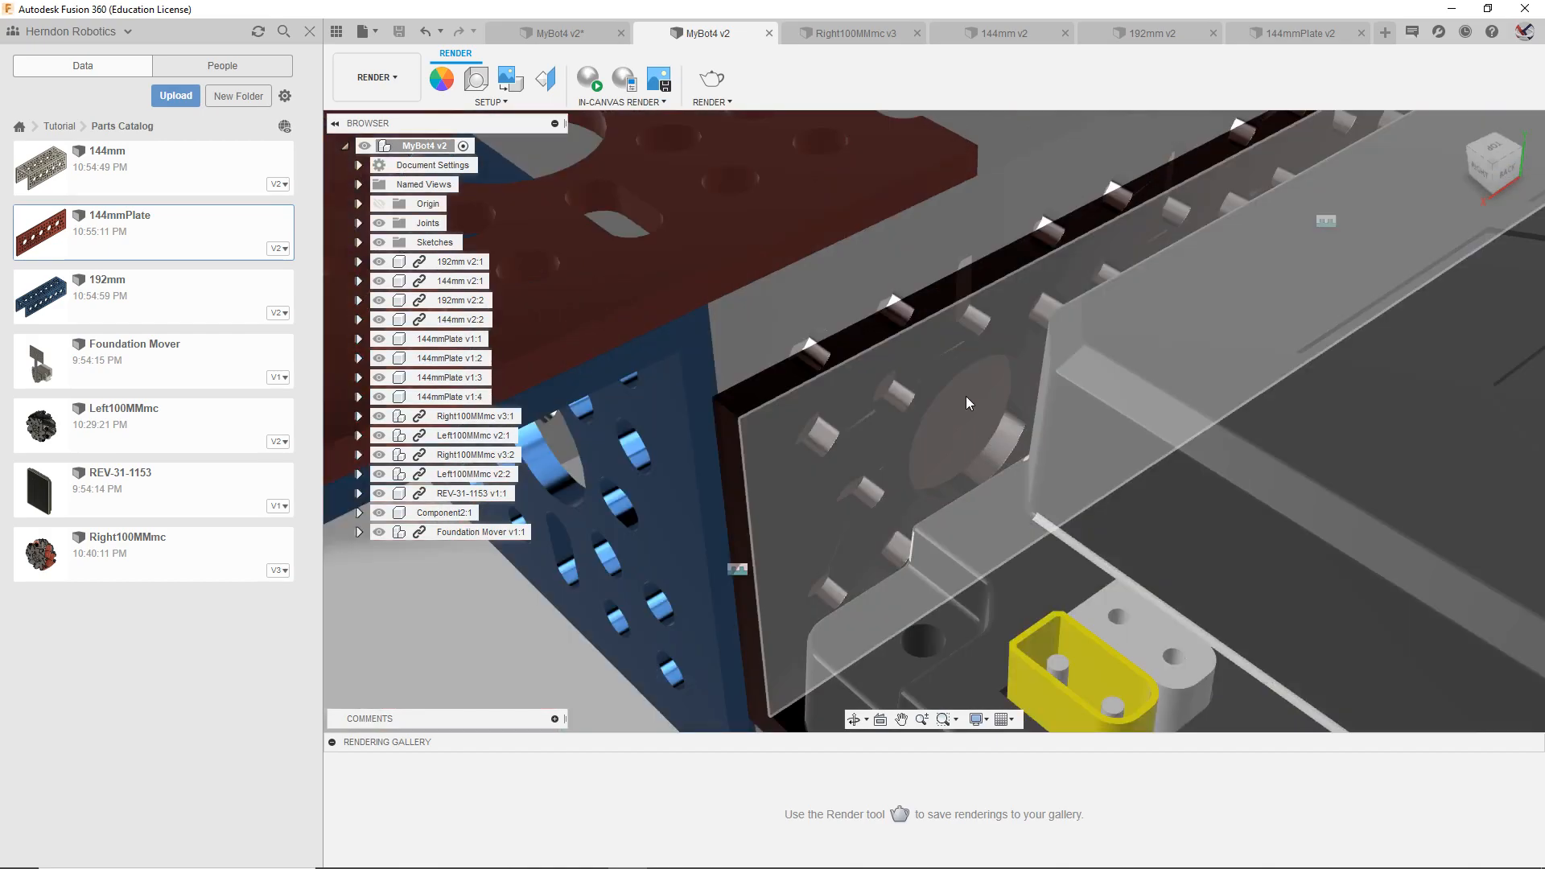
scroll(966, 396, "down", 10)
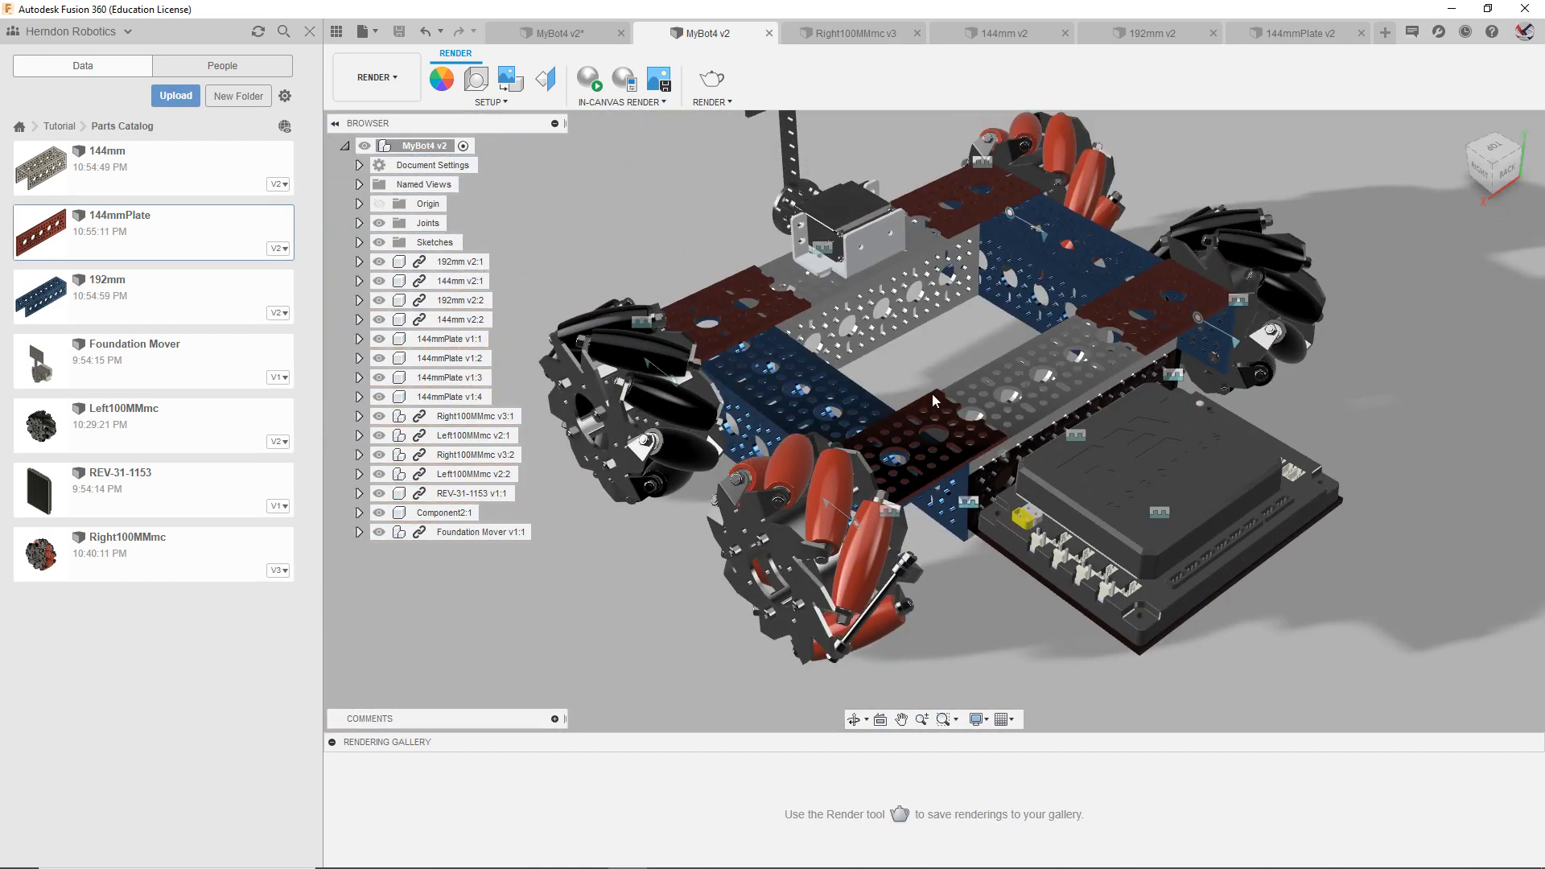
scroll(934, 400, "down", 1)
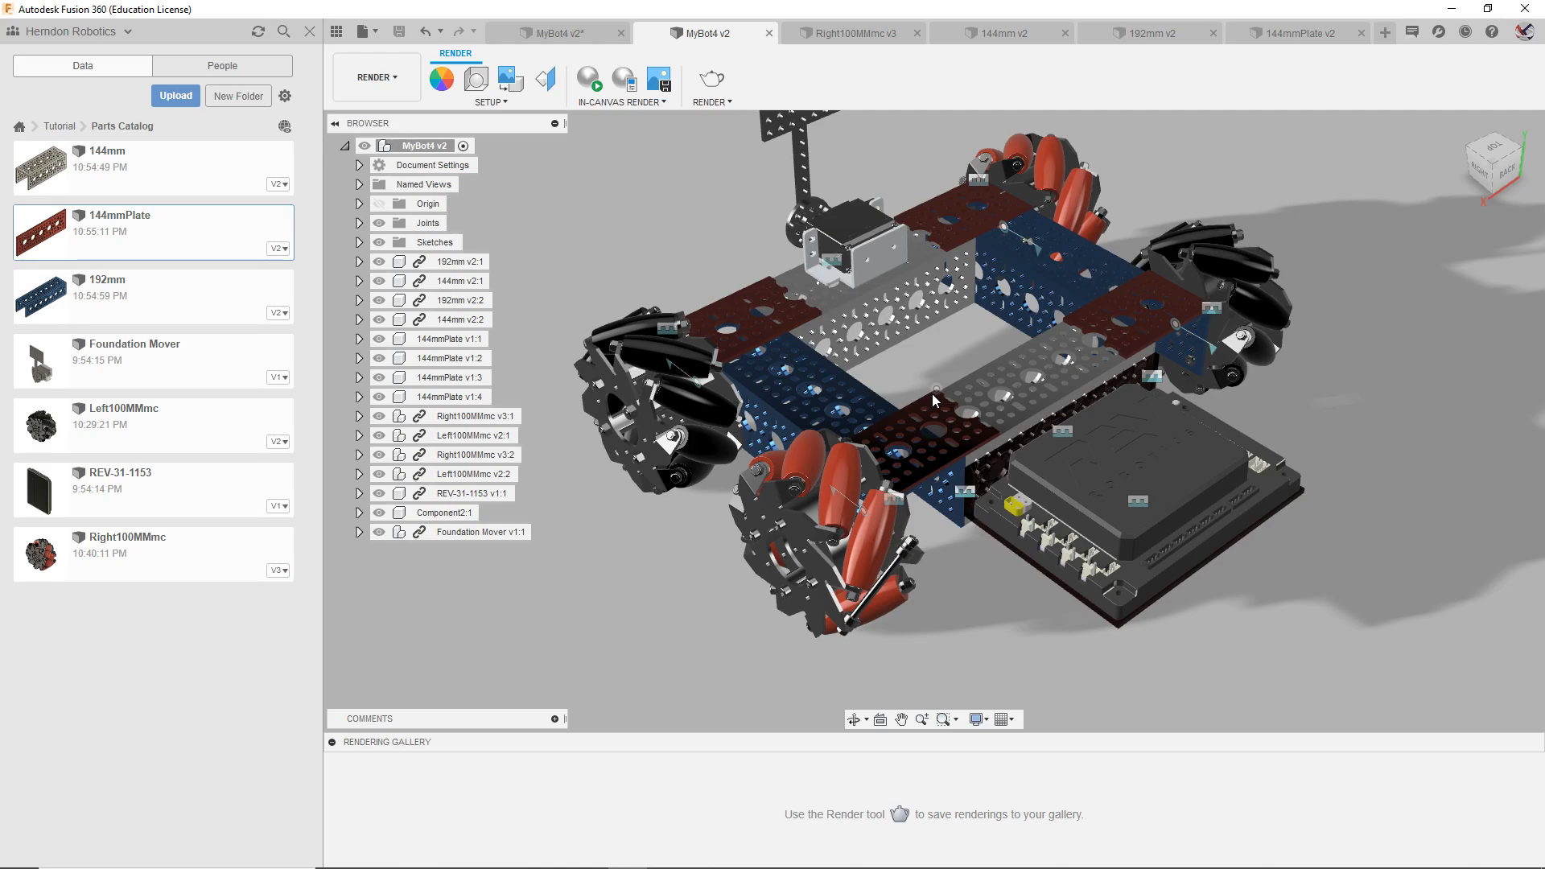